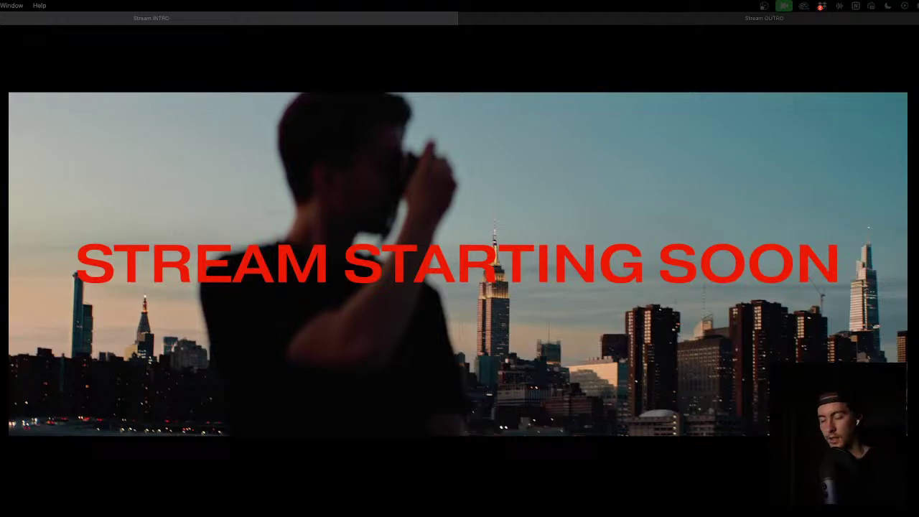
Close the full-screen stream intro video and move the live chat window out of the way.
mouse_move(589, 286)
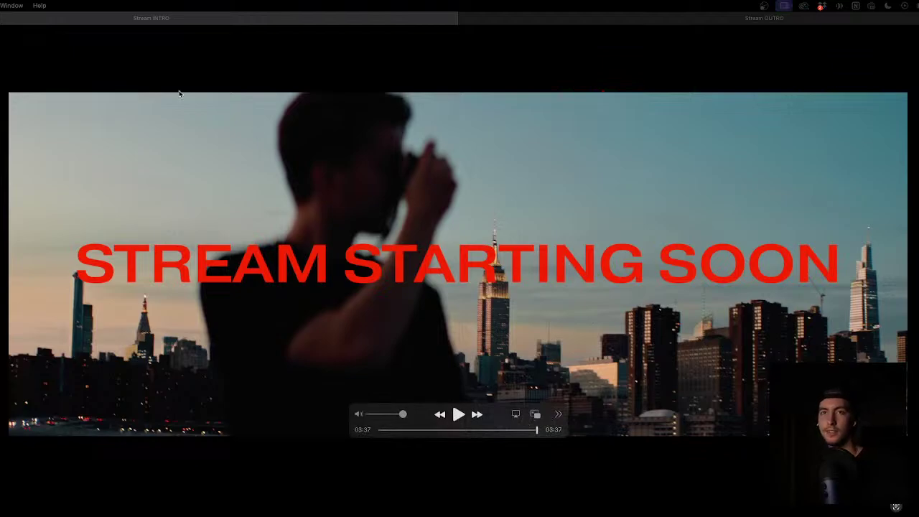
click(27, 17)
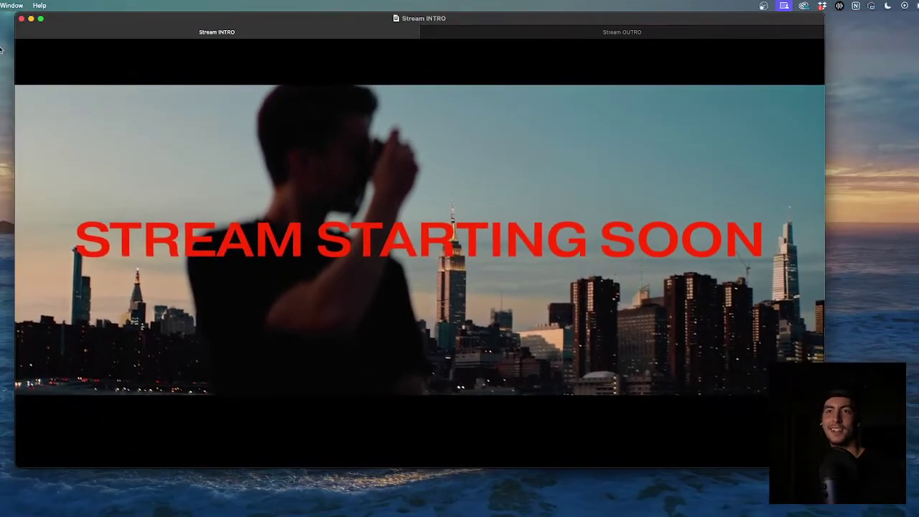
click(31, 19)
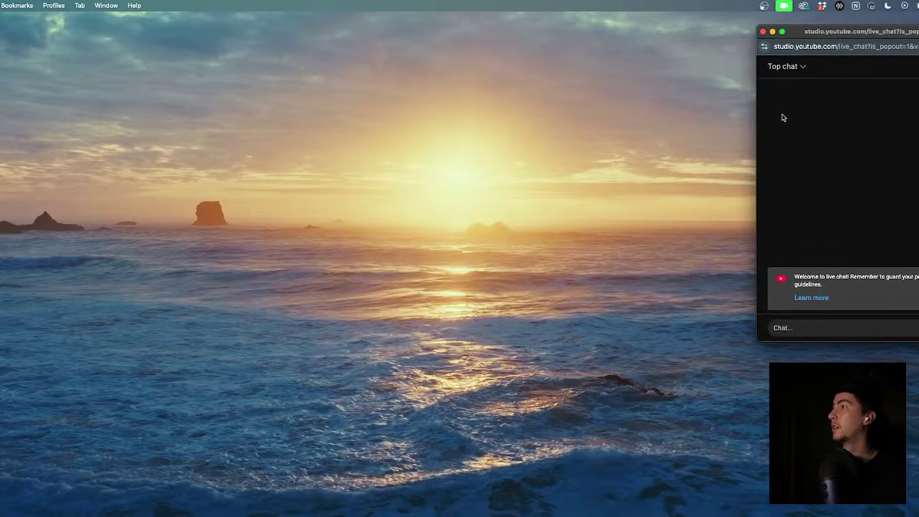
drag(765, 131, 917, 126)
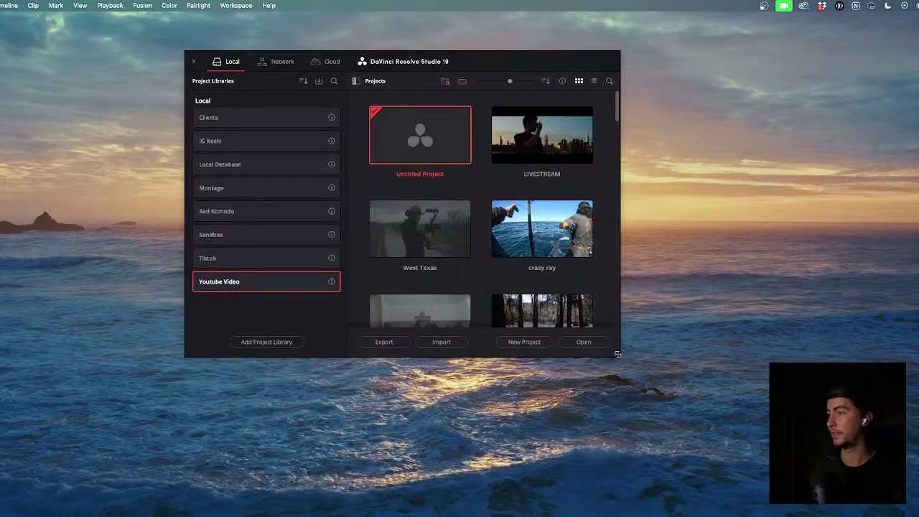
Switch to DaVinci Resolve, enlarge and reposition its project manager, and open the West Texas project from the Youtube Video library.
drag(619, 357, 807, 438)
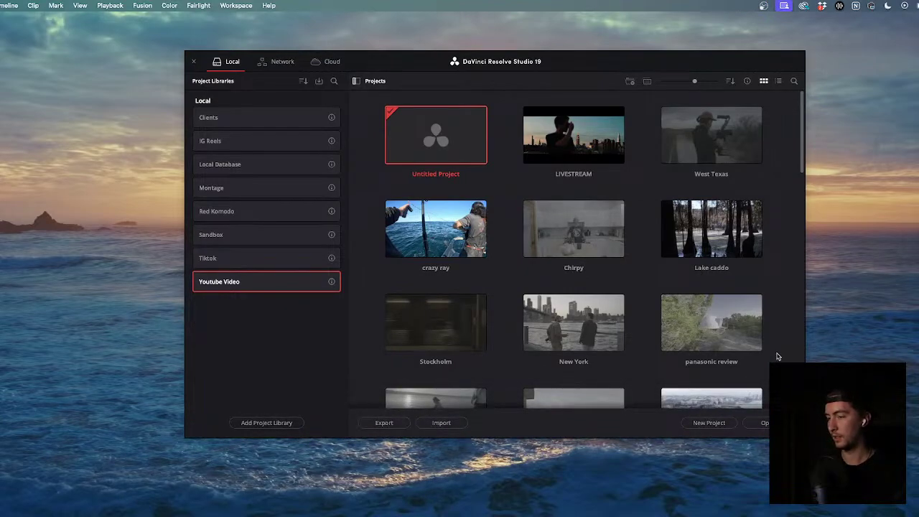
drag(553, 62, 467, 45)
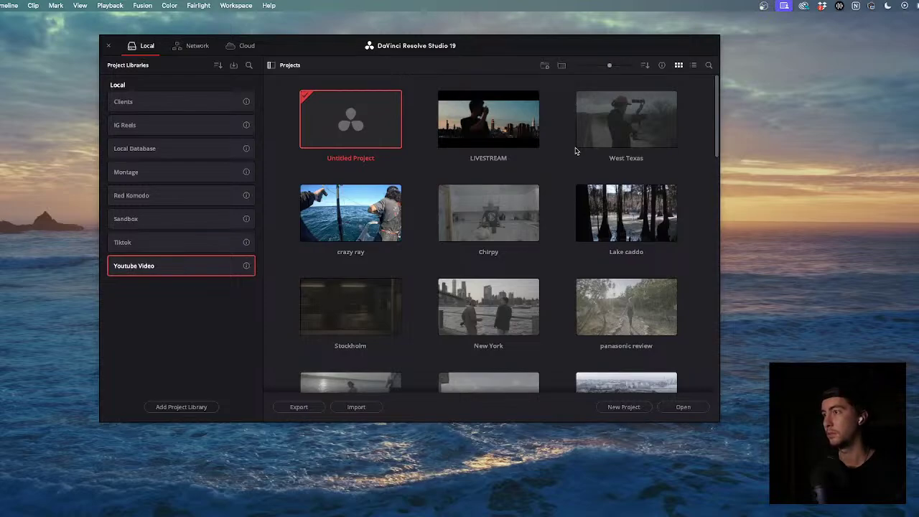
double_click(618, 140)
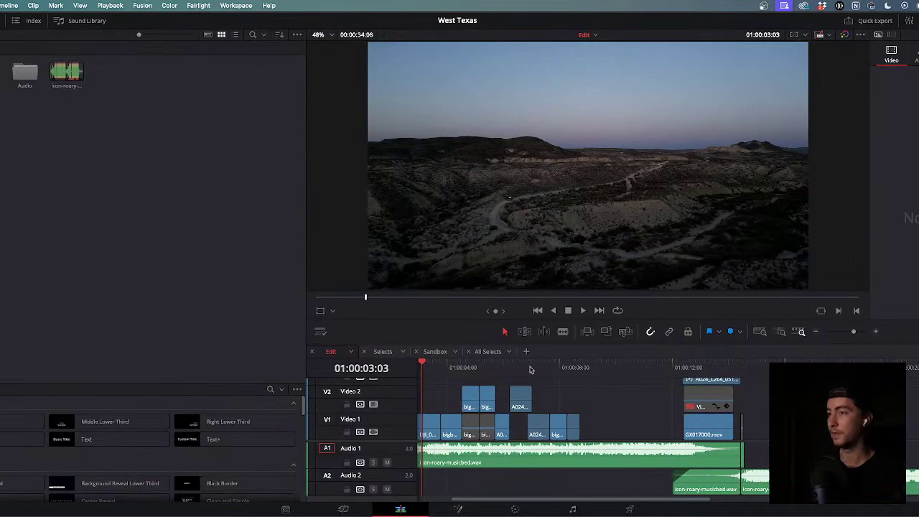
Resize and reposition the editing window so the media pool, viewer, timeline and Inspector all fit on the screen.
scroll(586, 393, down, 3)
scroll(588, 394, up, 2)
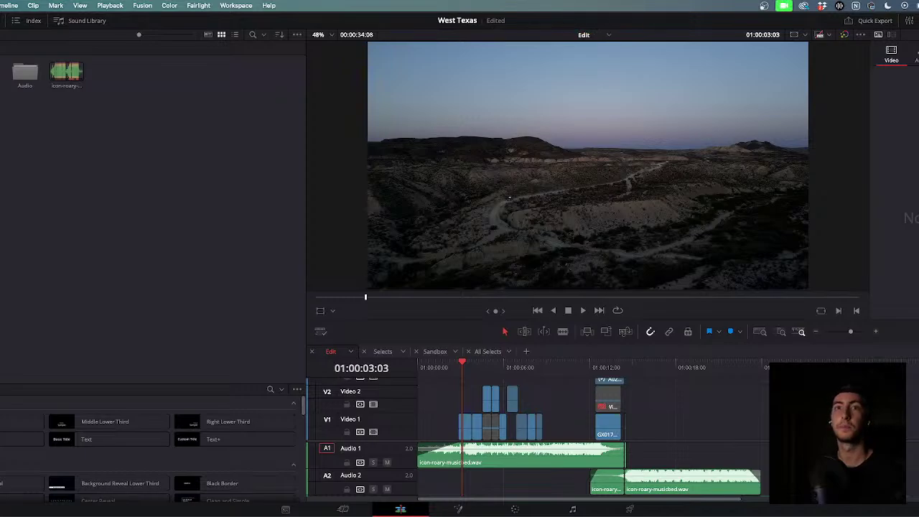
mouse_move(0, 10)
mouse_down()
mouse_move(44, 10)
mouse_move(3, 8)
mouse_up()
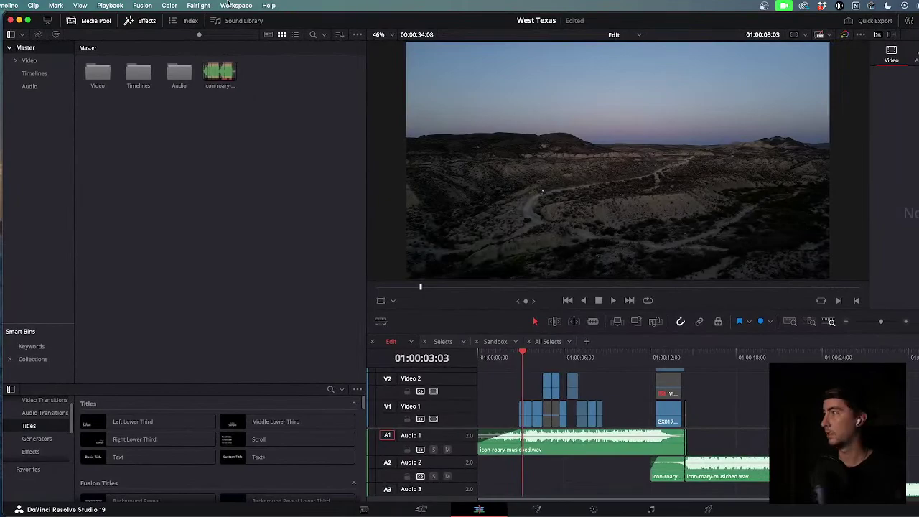
drag(918, 11, 913, 33)
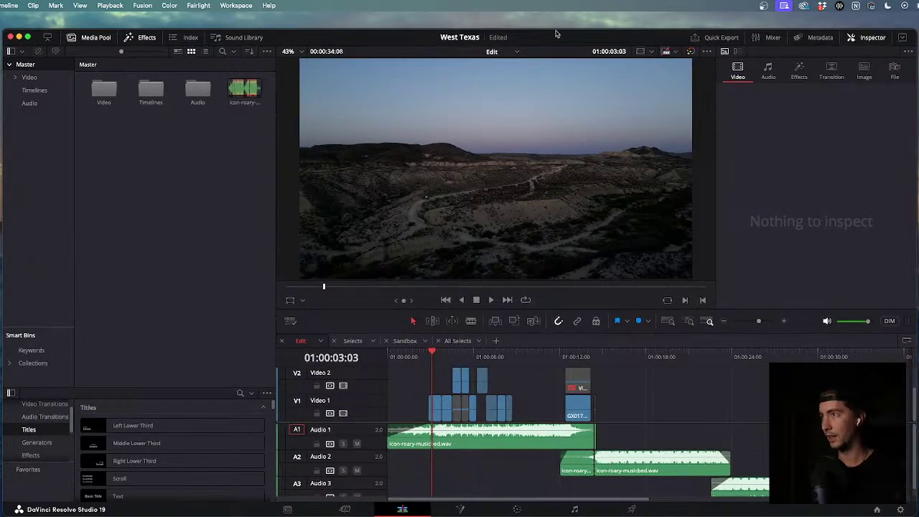
drag(548, 29, 551, 6)
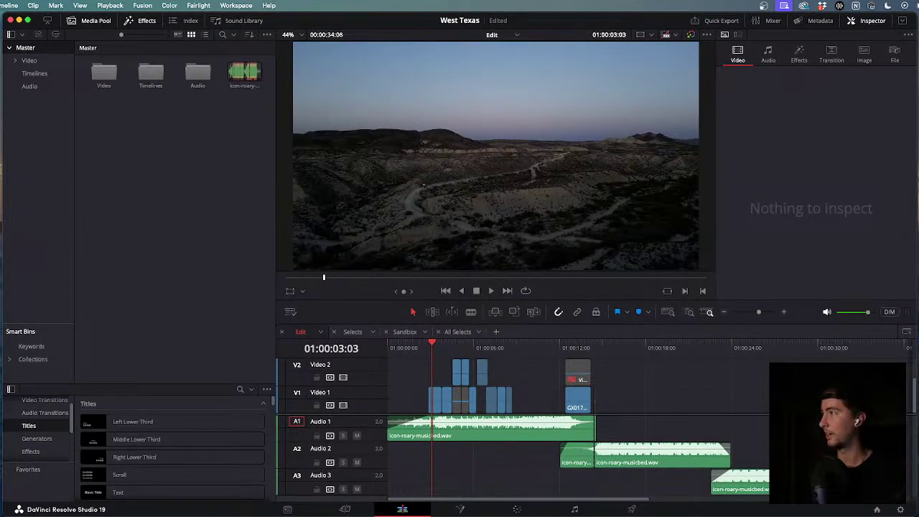
key(super+Tab)
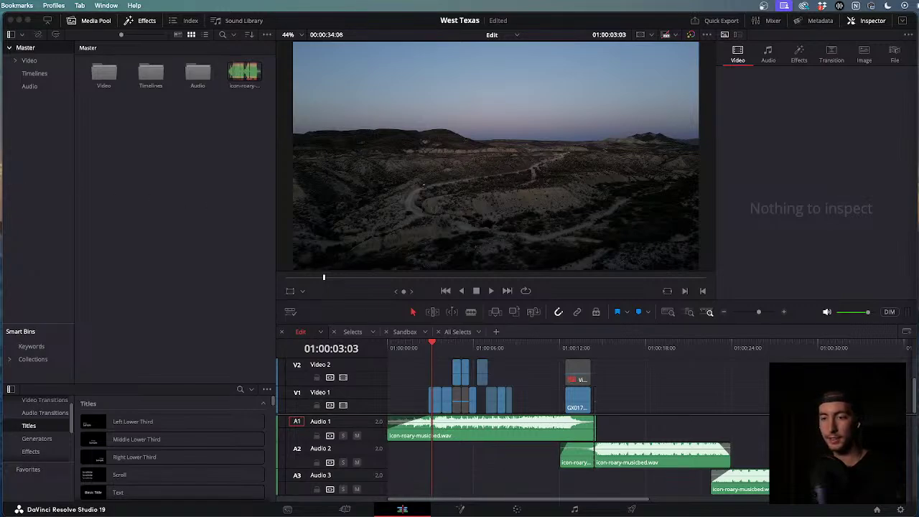
key(super+i)
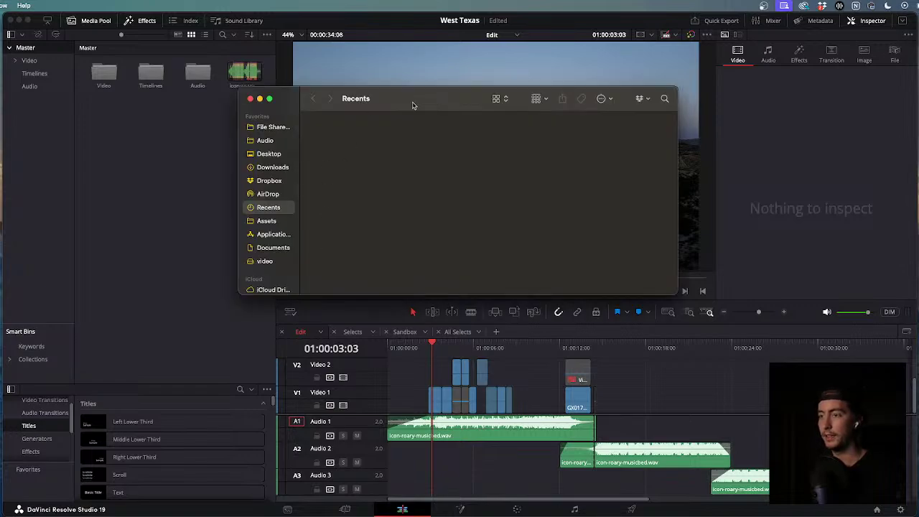
key(Escape)
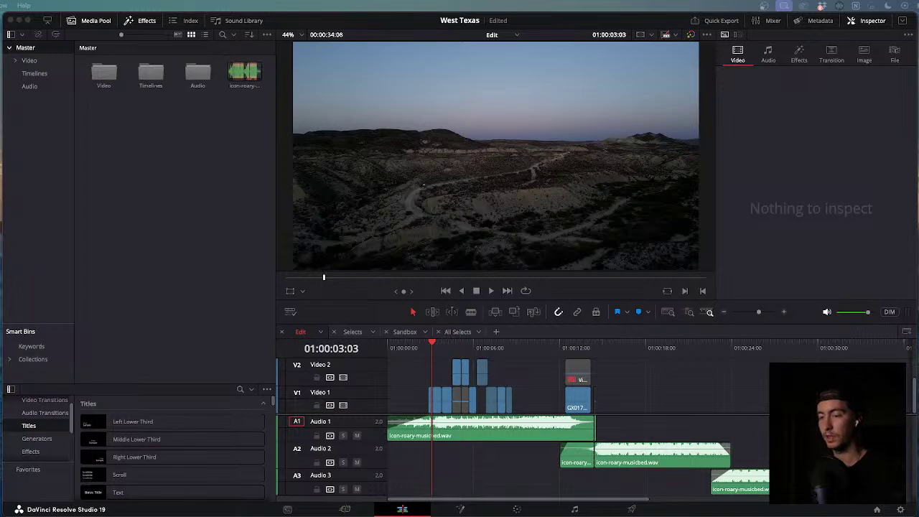
Mute the Audio 1, Audio 2 and Audio 3 tracks on the Edit timeline.
click(430, 342)
drag(429, 342, 666, 356)
click(357, 435)
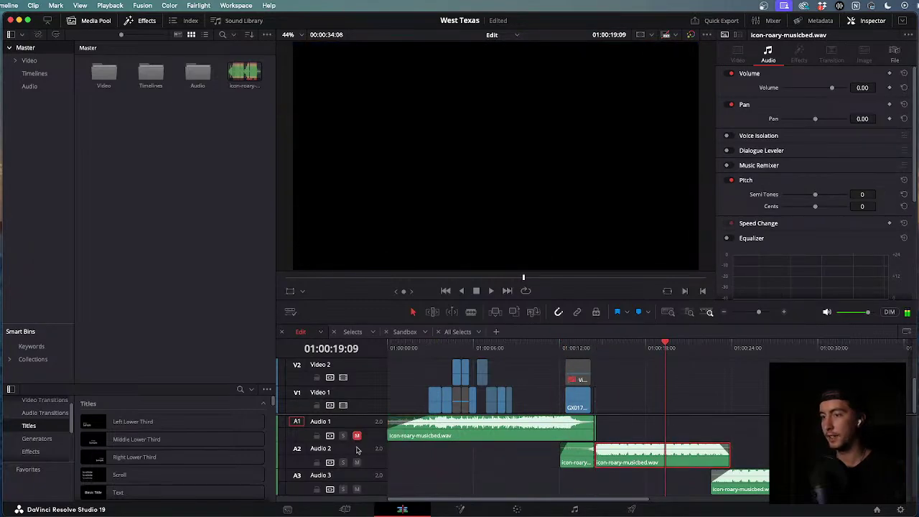
click(357, 463)
click(357, 489)
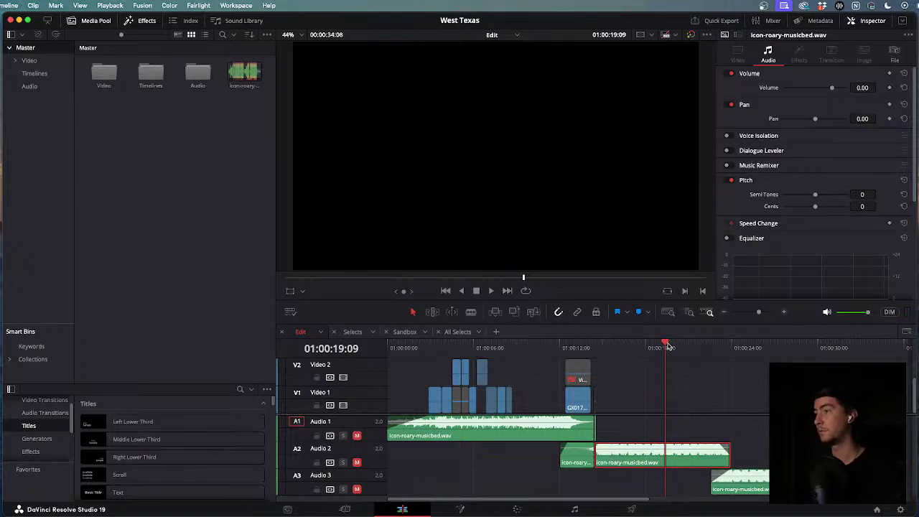
Scrub through the Edit timeline to review the clips and music already placed.
drag(667, 345, 882, 345)
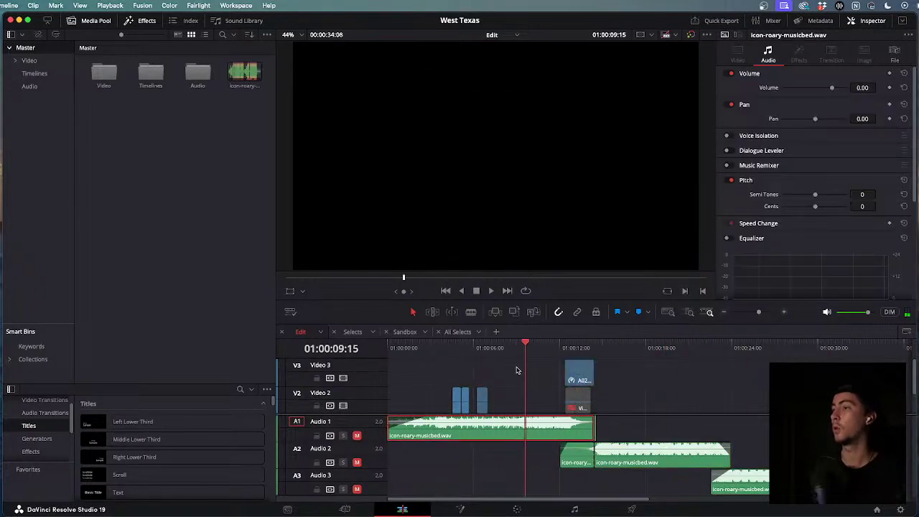
drag(516, 370, 632, 363)
scroll(568, 367, down, 1)
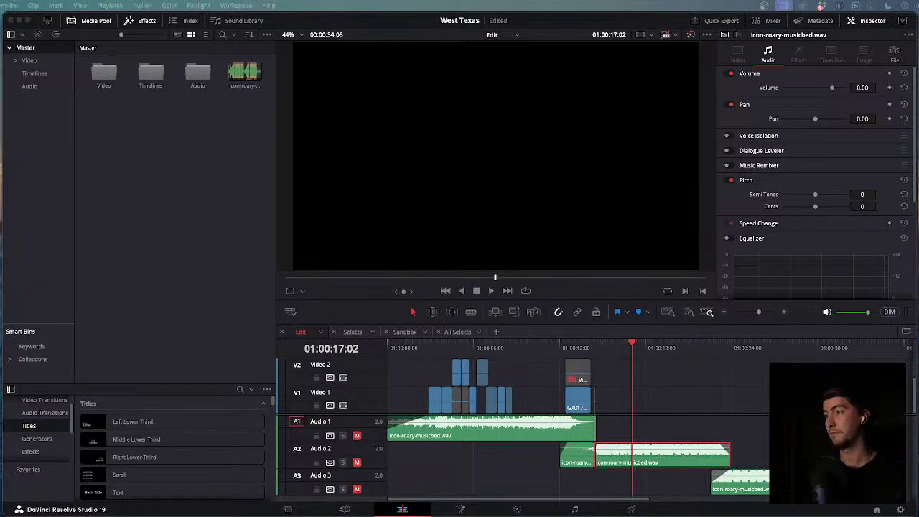
drag(526, 352, 456, 349)
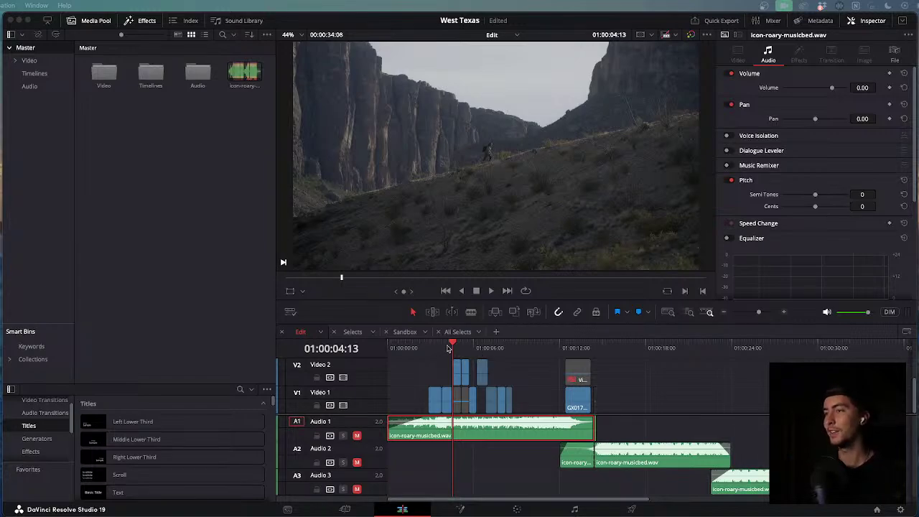
click(415, 346)
drag(414, 346, 499, 362)
scroll(594, 359, up, 1)
click(452, 349)
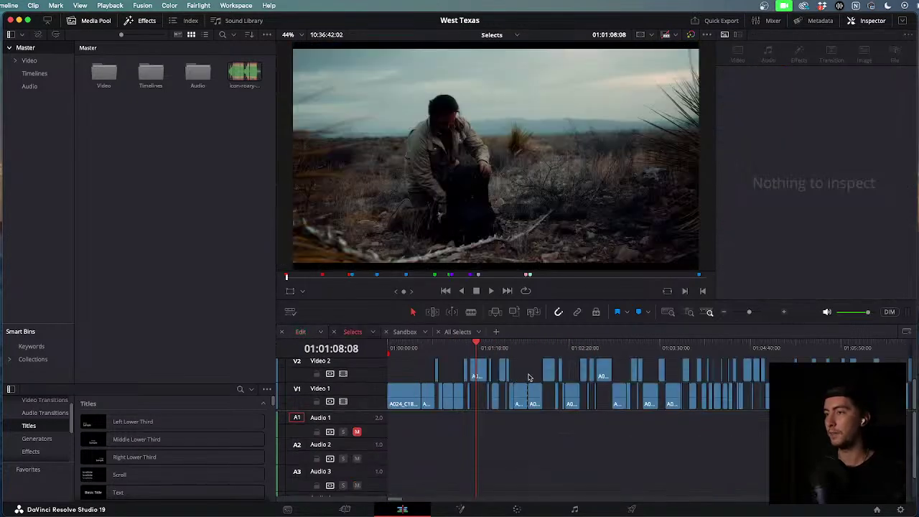
Examine the Selects timeline along its full length, including its colored markers and clip groups.
scroll(530, 377, down, 5)
scroll(529, 377, down, 5)
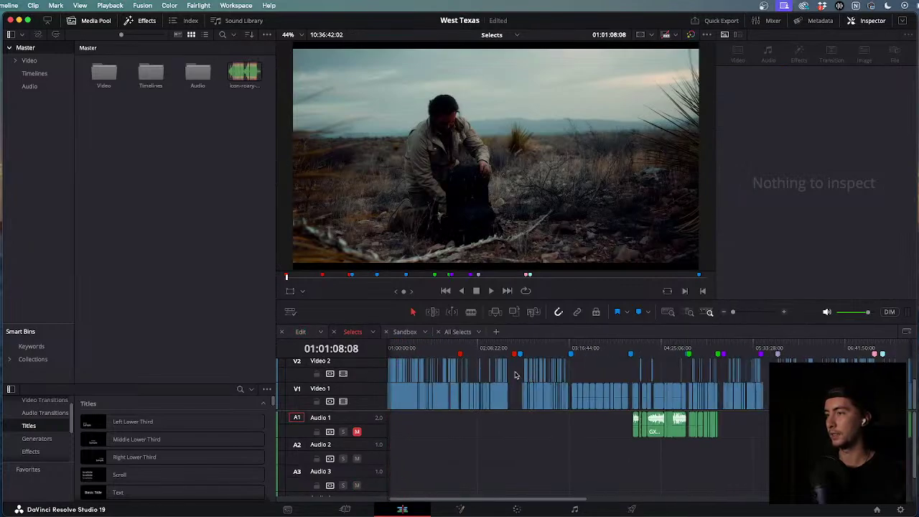
scroll(515, 372, down, 1)
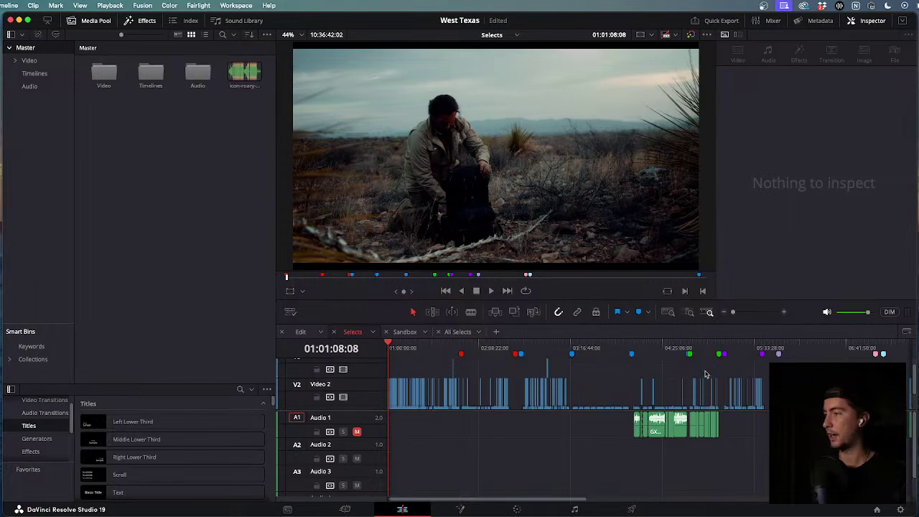
scroll(706, 375, up, 1)
scroll(706, 374, right, 10)
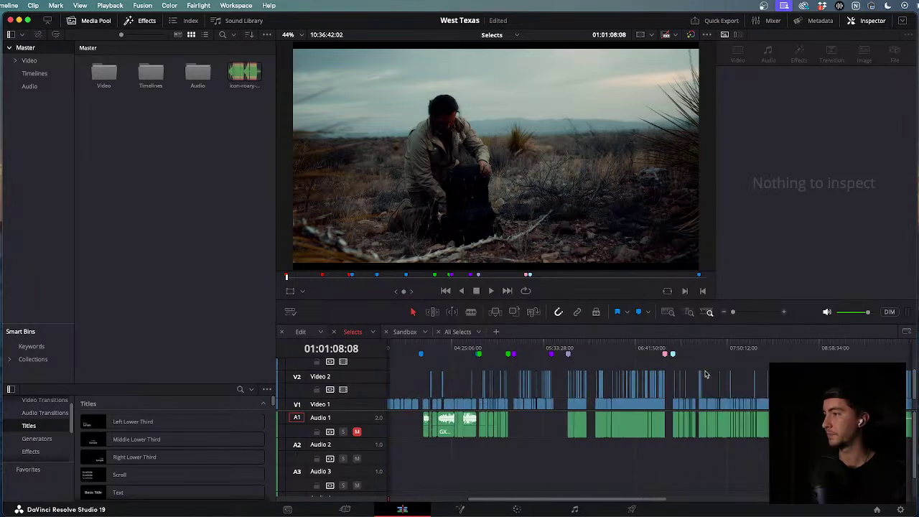
scroll(706, 375, right, 10)
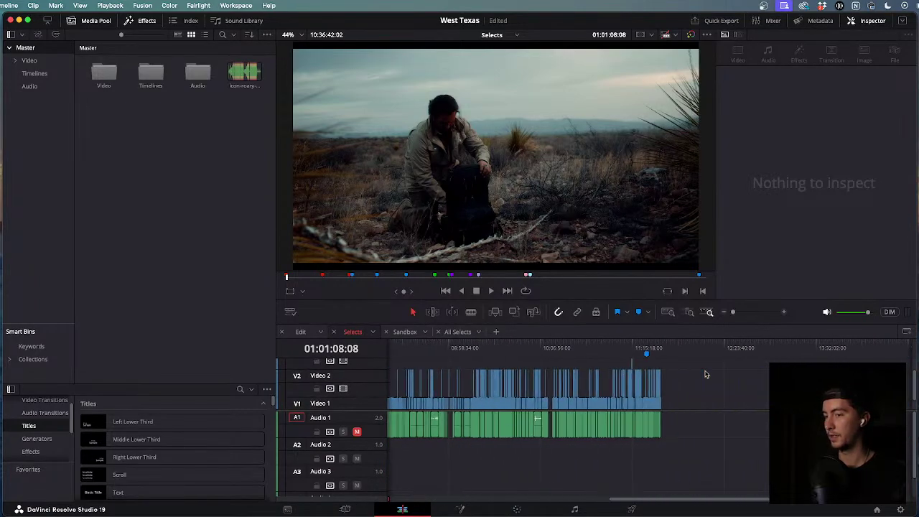
scroll(706, 374, up, 2)
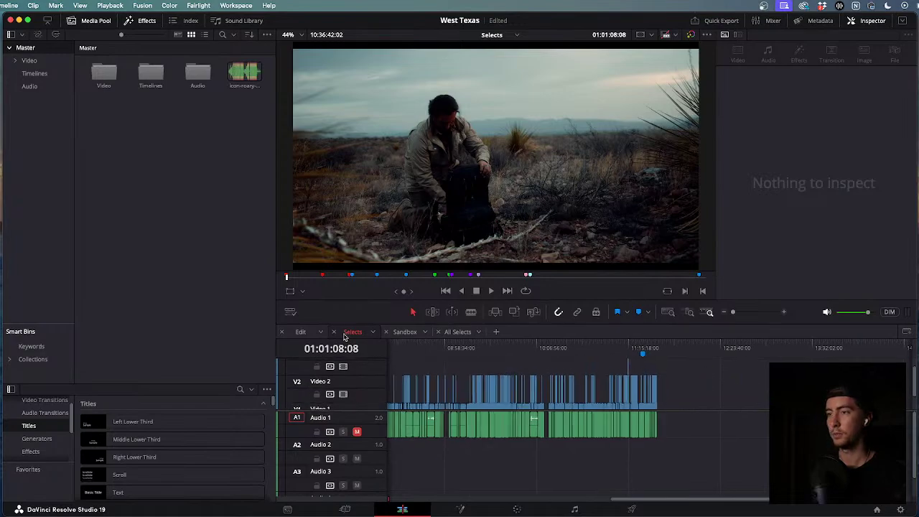
Place the All Selects timeline ahead of Sandbox and scrub through its first group of clips.
drag(460, 332, 409, 332)
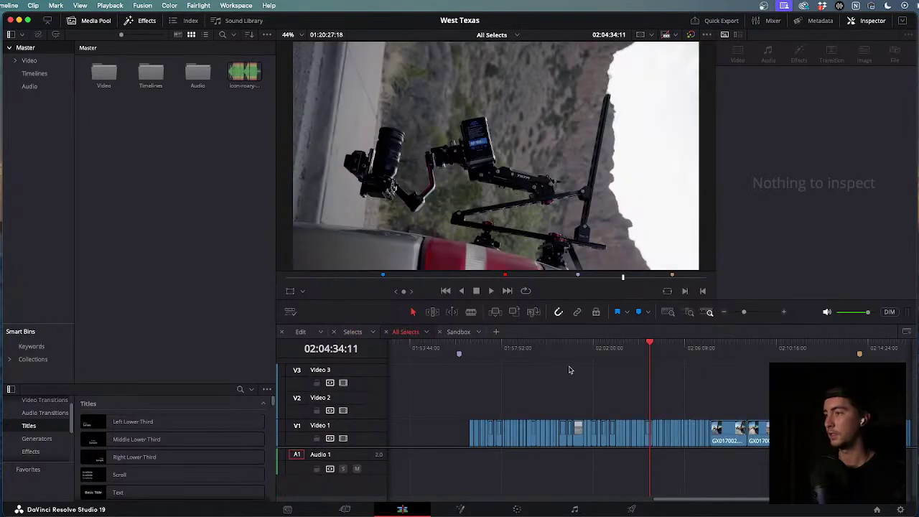
scroll(570, 370, down, 5)
click(475, 350)
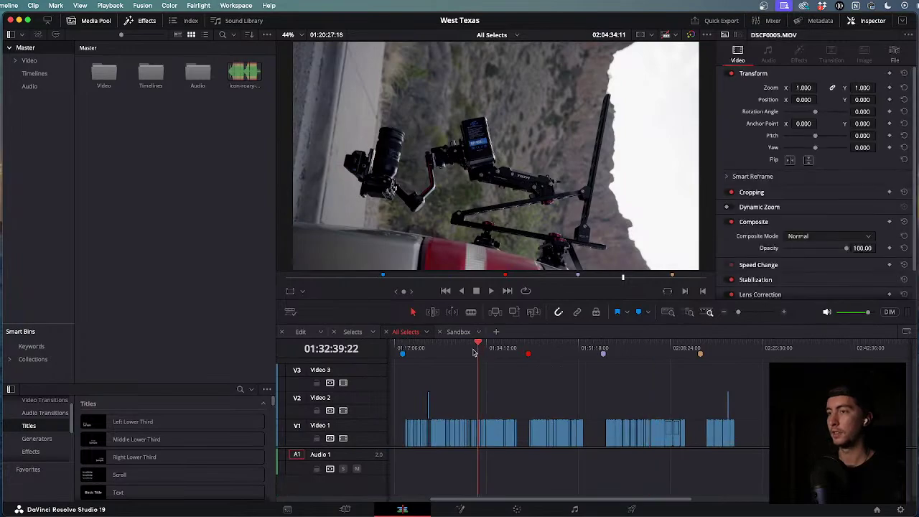
key(Home)
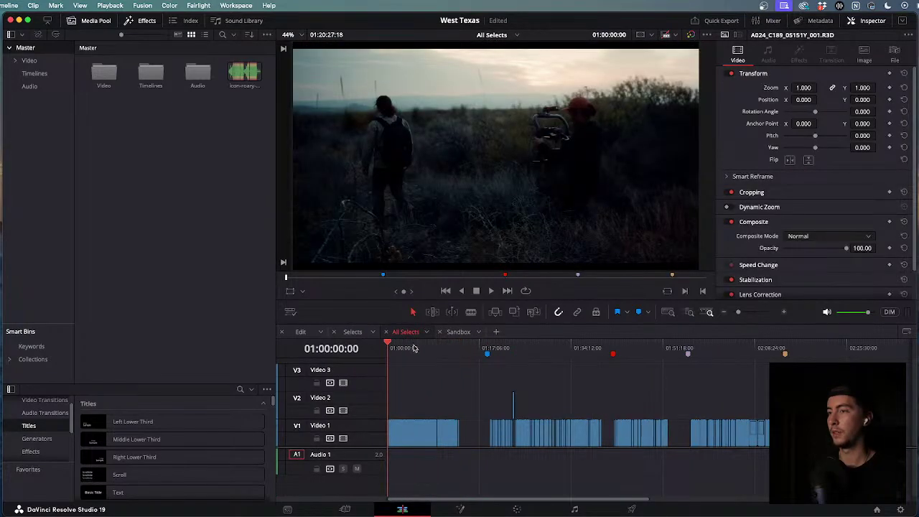
drag(388, 343, 423, 391)
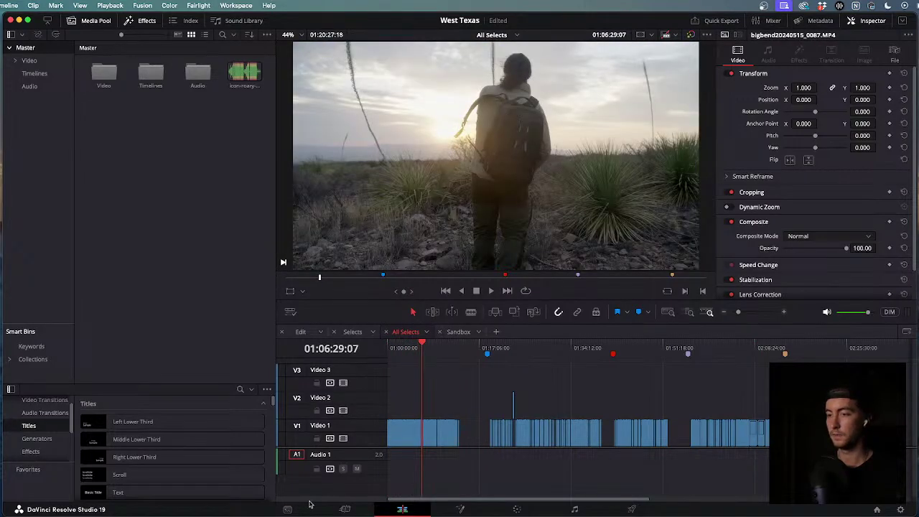
mouse_move(422, 346)
mouse_down()
mouse_move(407, 347)
mouse_move(455, 347)
mouse_move(432, 349)
mouse_up()
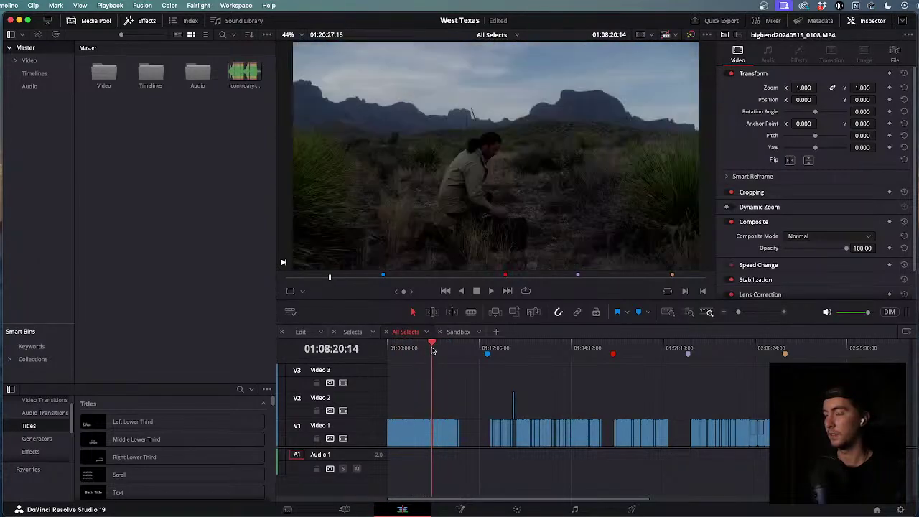
Stack a second timeline beneath the Edit timeline and load All Selects into it.
click(305, 331)
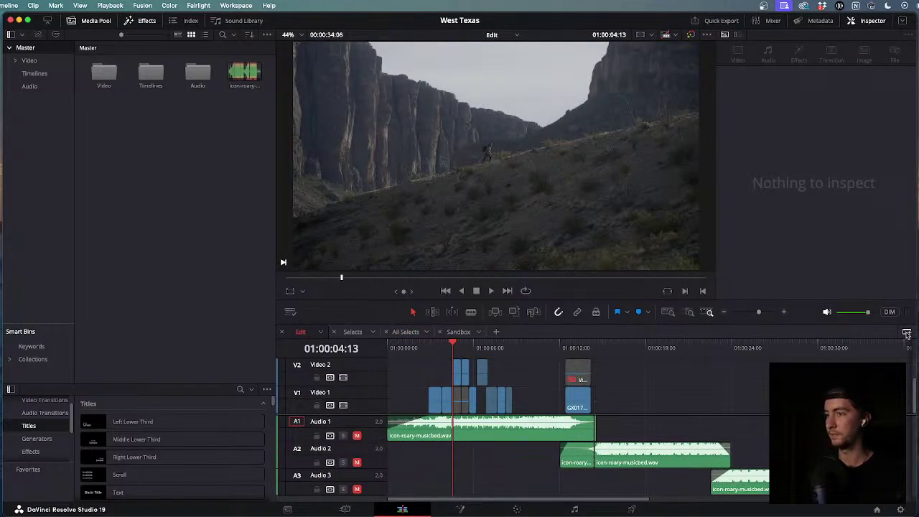
click(908, 334)
click(386, 332)
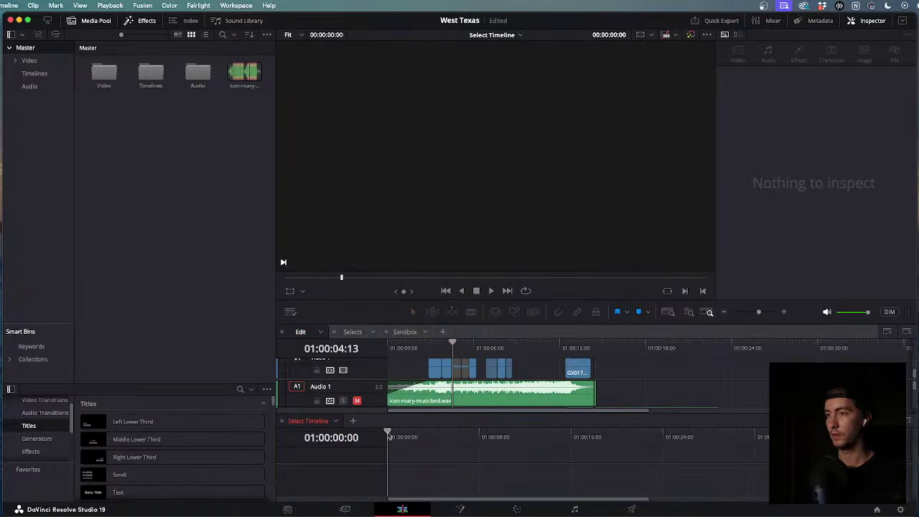
click(338, 420)
click(352, 437)
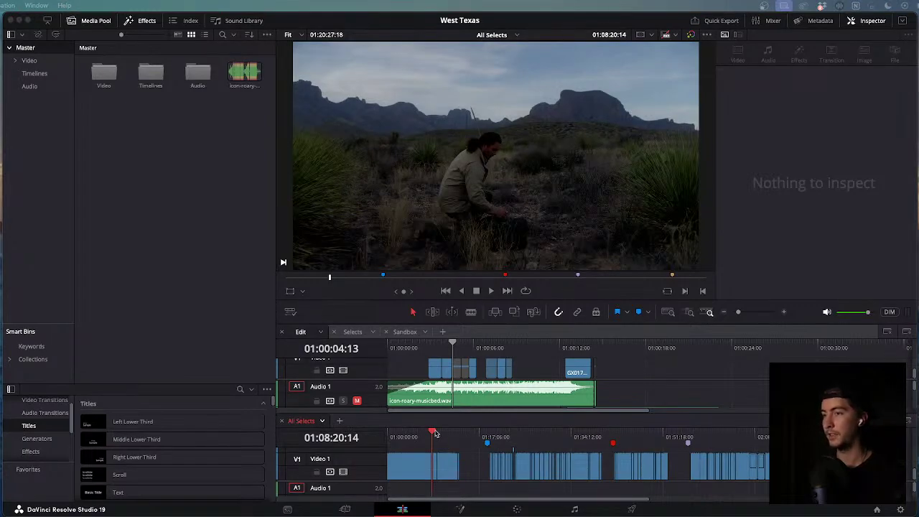
Scrub through the first clip group of All Selects, starting from the beginning of the timeline.
drag(435, 434, 374, 426)
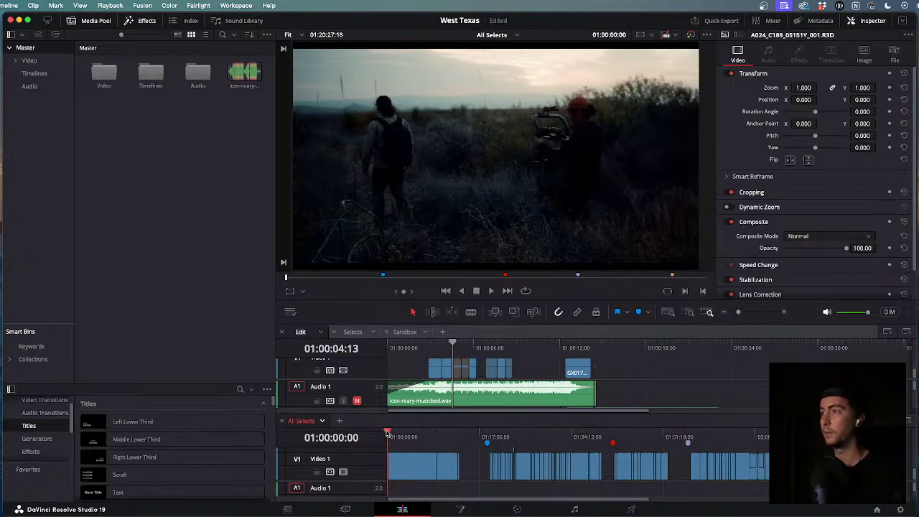
drag(388, 433, 394, 436)
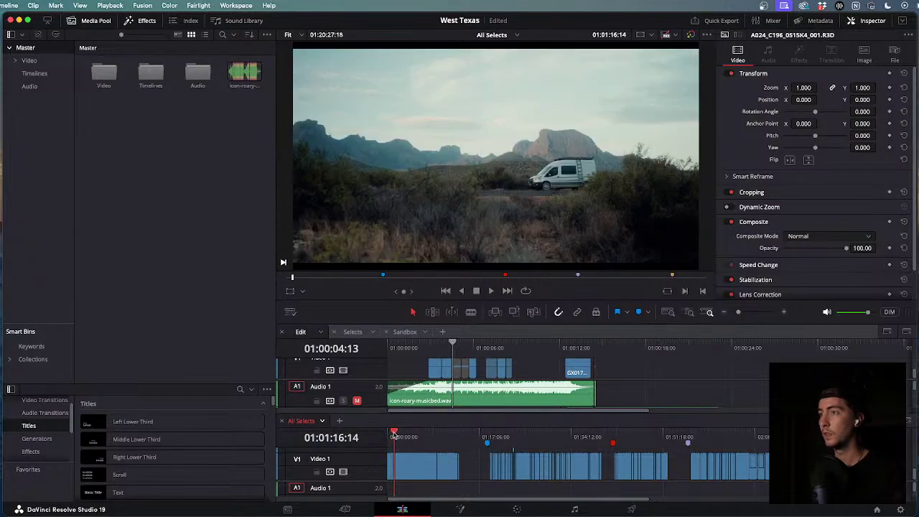
scroll(435, 449, up, 5)
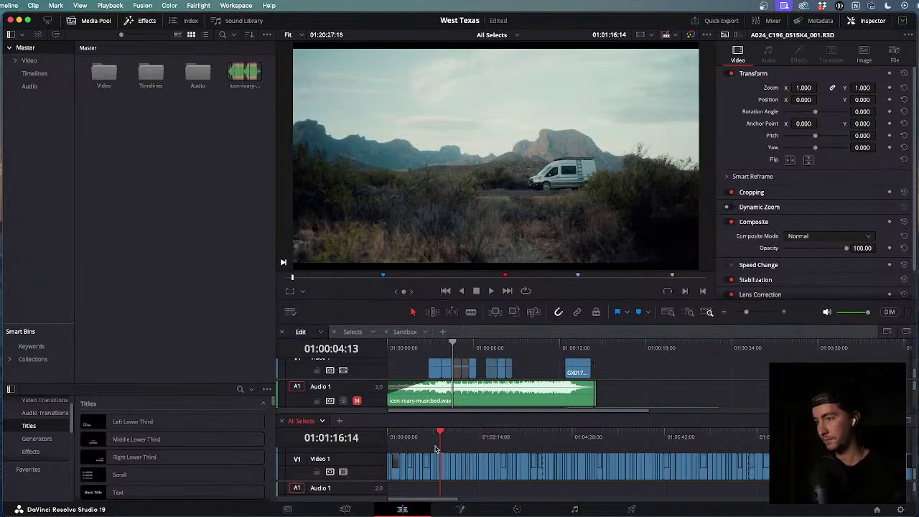
drag(440, 434, 554, 446)
scroll(554, 446, down, 4)
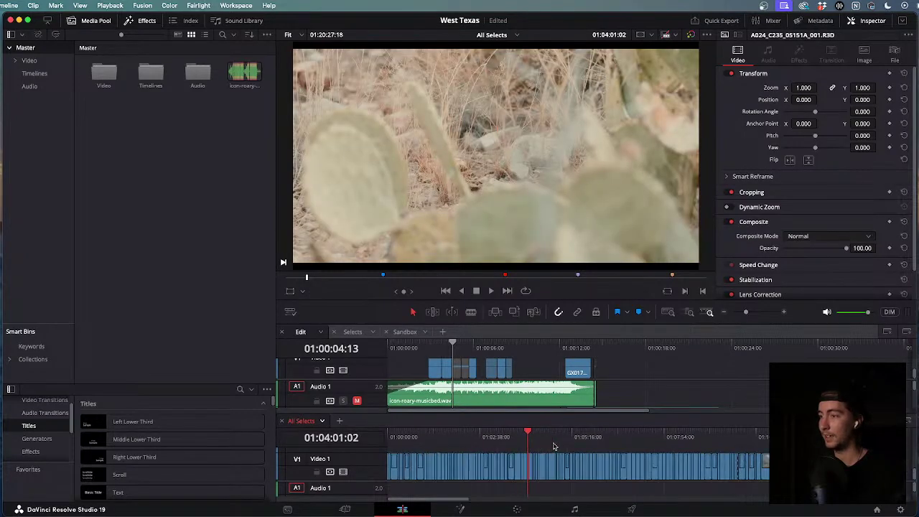
drag(501, 435, 595, 443)
key(super+minus)
key(super+minus)
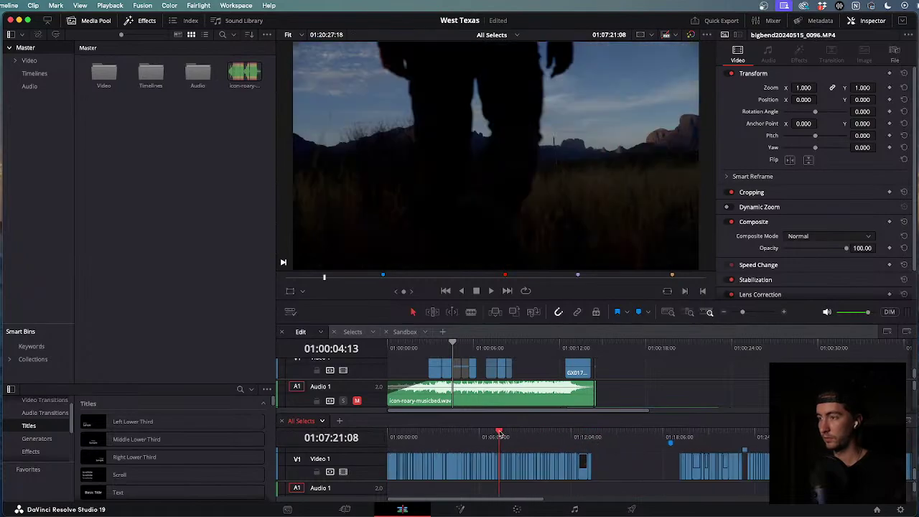
Scrub through the driving van clips that follow the blue marker in All Selects.
drag(499, 435, 688, 441)
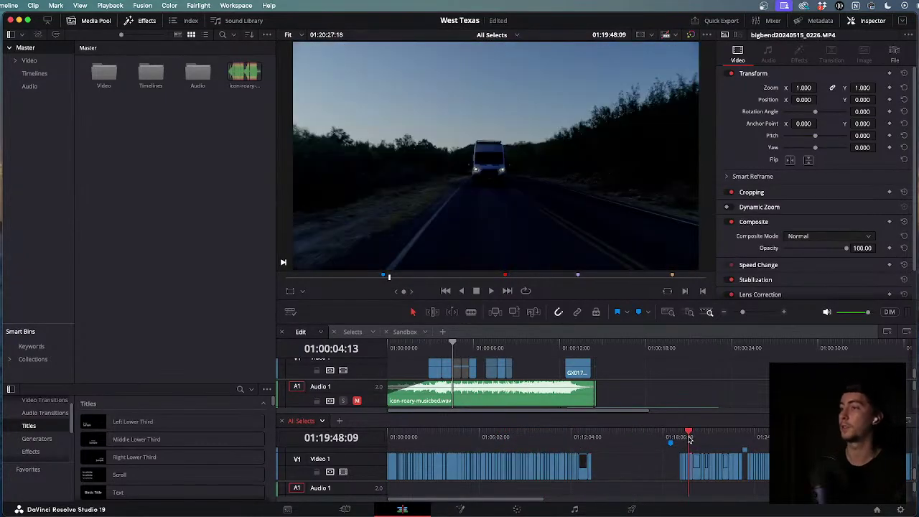
scroll(689, 440, right, 3)
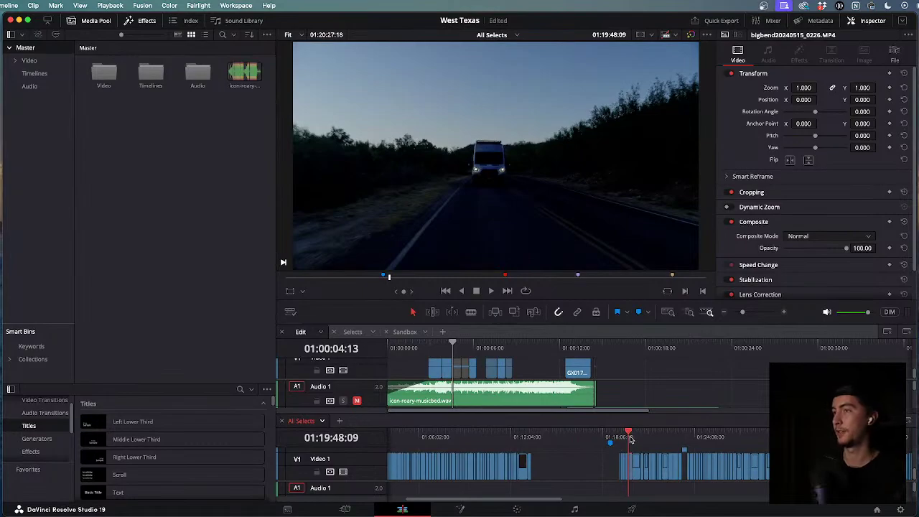
drag(631, 440, 702, 442)
scroll(702, 442, down, 3)
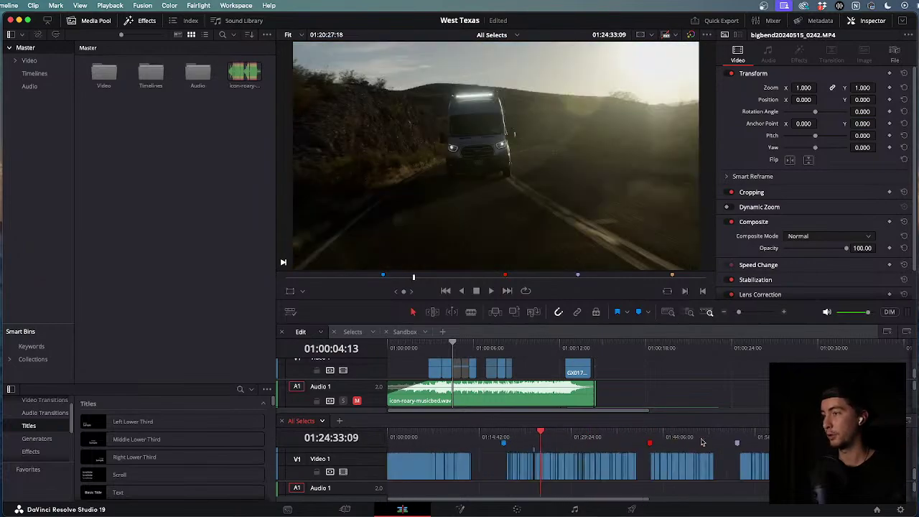
drag(512, 434, 534, 437)
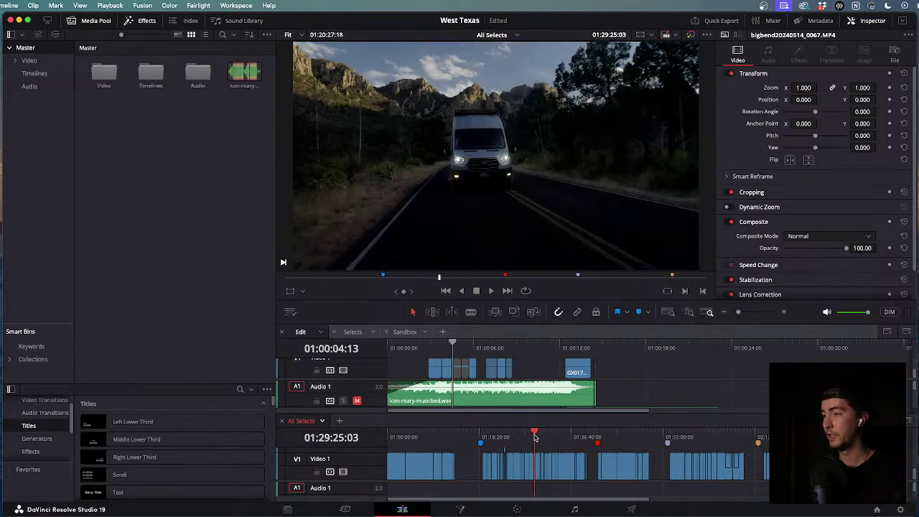
scroll(535, 437, up, 3)
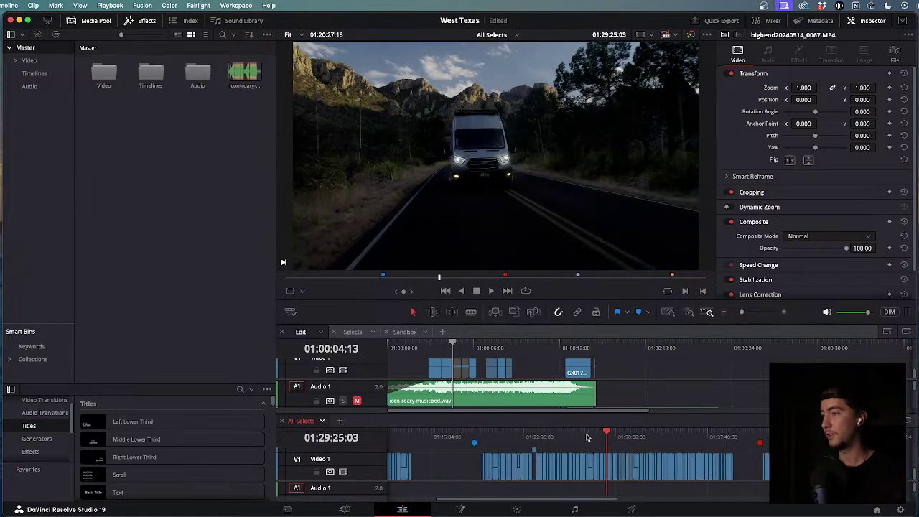
Review the moving aerial van shots near the end of the second group, finishing on the long GX016998.mov clip.
drag(607, 434, 665, 436)
scroll(663, 443, down, 3)
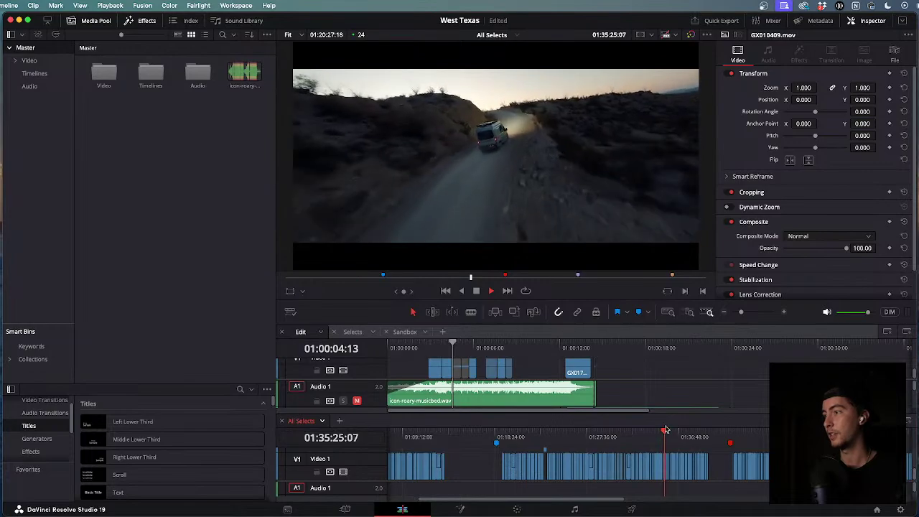
drag(666, 430, 694, 439)
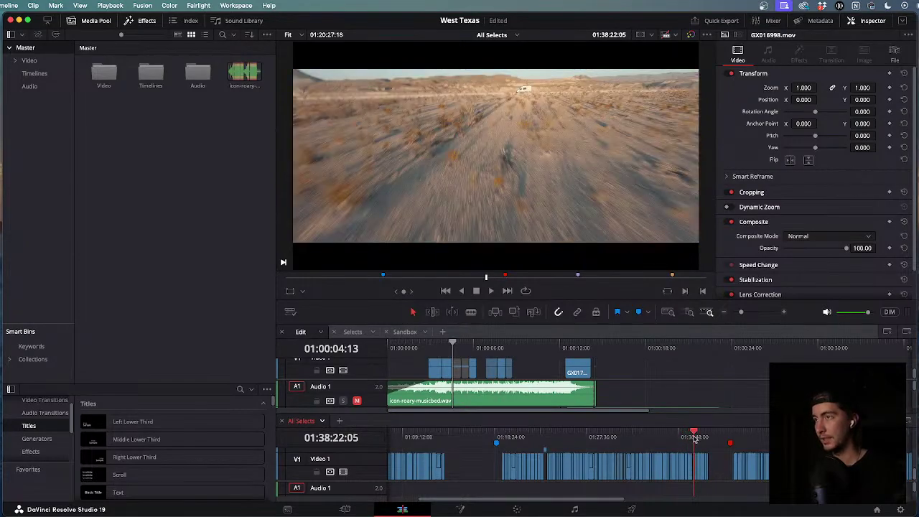
scroll(715, 446, up, 5)
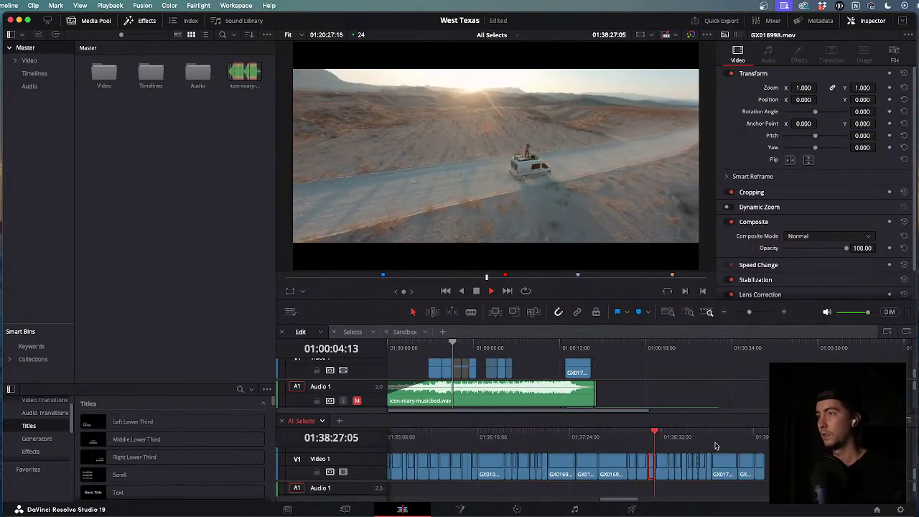
drag(656, 437, 614, 427)
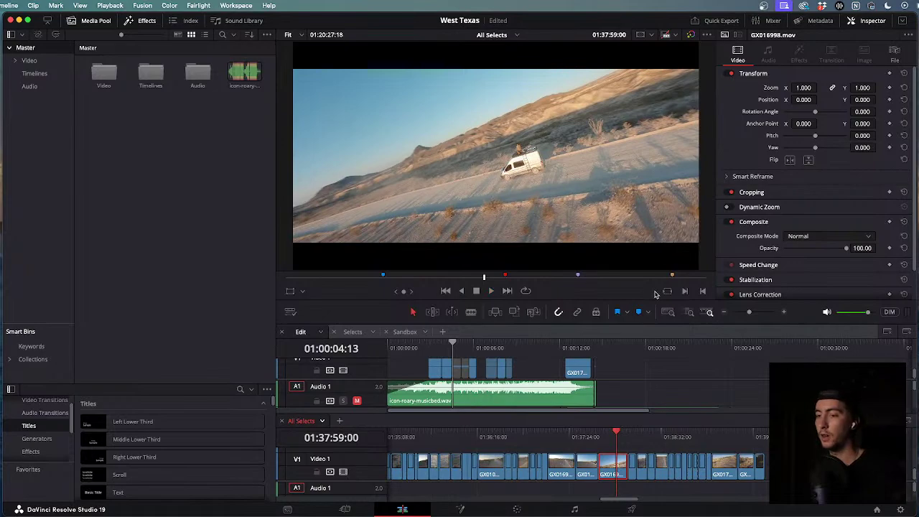
Set the video clean feed to Built-in Retina Display.
click(237, 5)
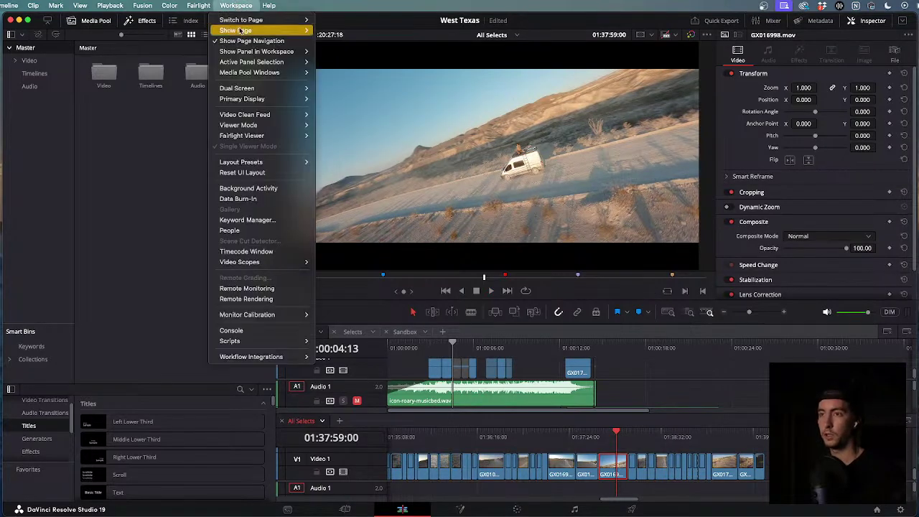
mouse_move(265, 119)
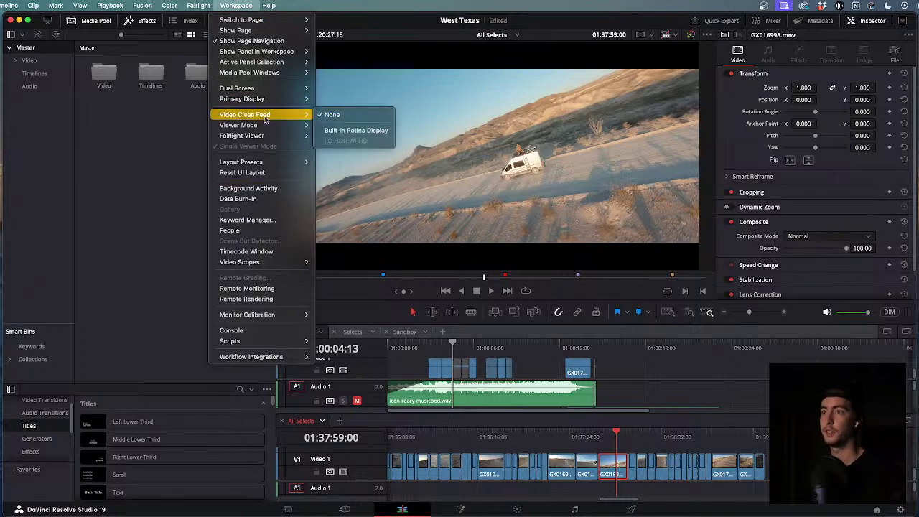
click(370, 132)
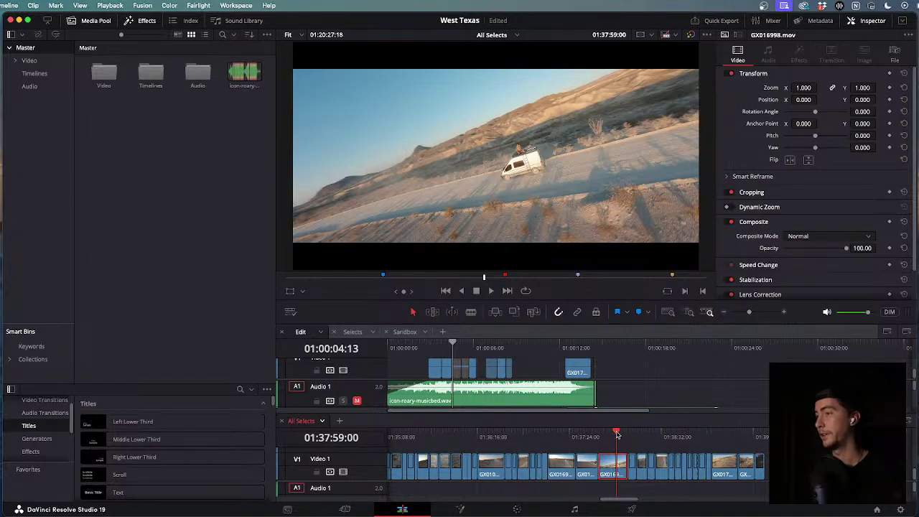
Make the viewer slightly taller and the media pool slightly wider, and bring the Edit timeline's Video 1 track into view.
drag(618, 434, 672, 442)
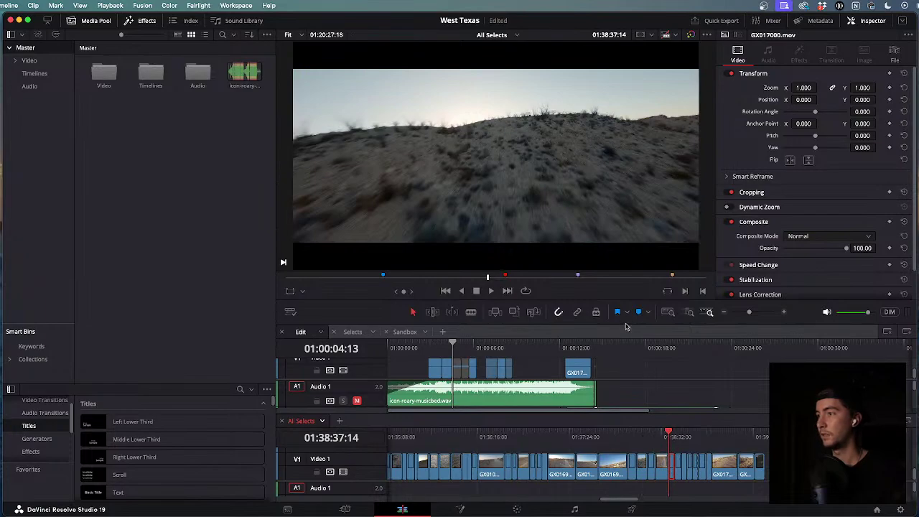
drag(624, 322, 624, 334)
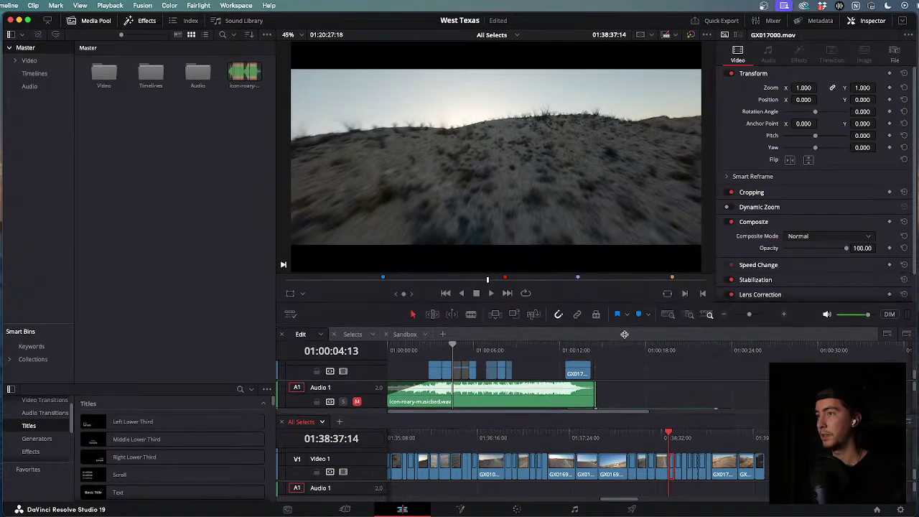
mouse_move(275, 197)
mouse_down()
mouse_move(256, 199)
mouse_move(276, 197)
mouse_up()
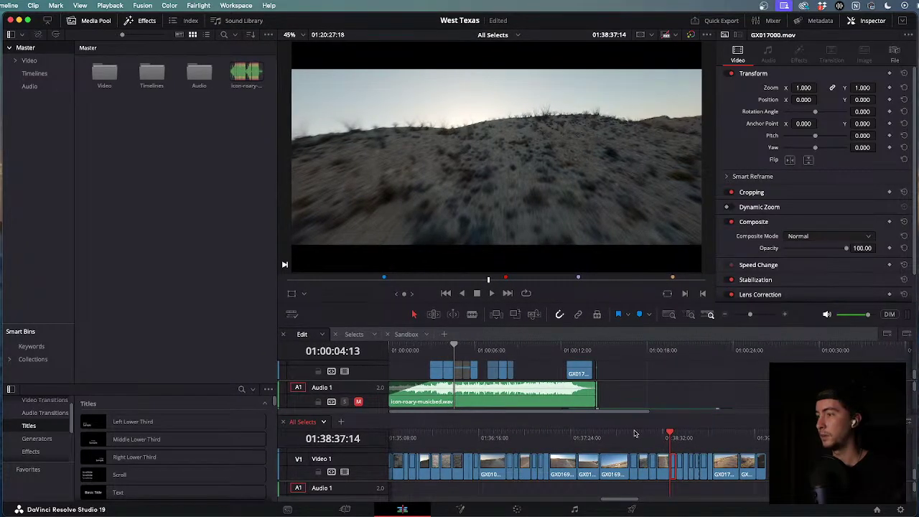
drag(359, 379, 360, 400)
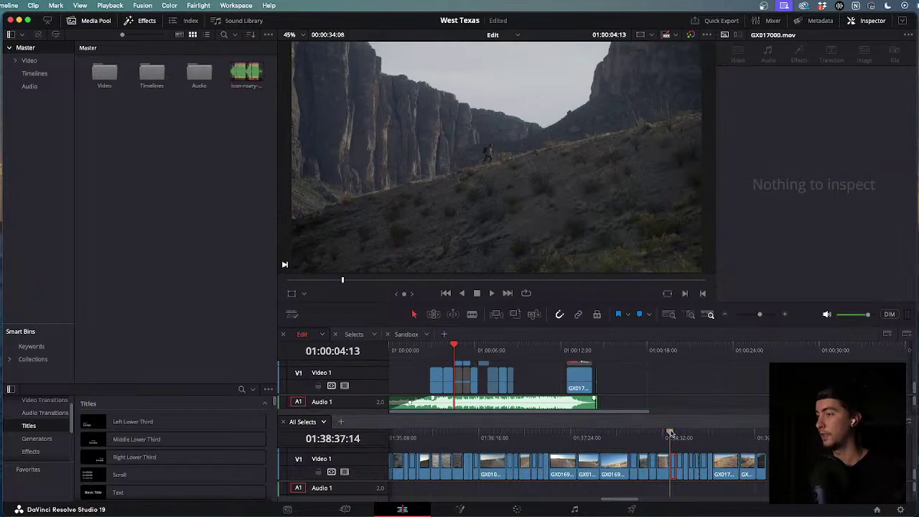
Scrub past the last van clips in All Selects and through the BIKE group after the red marker.
drag(672, 433, 754, 442)
scroll(753, 441, down, 2)
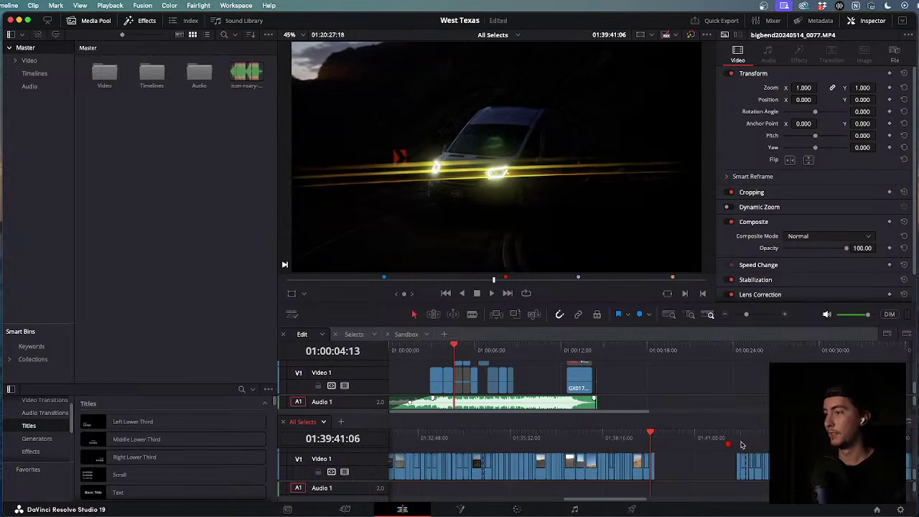
scroll(701, 445, down, 2)
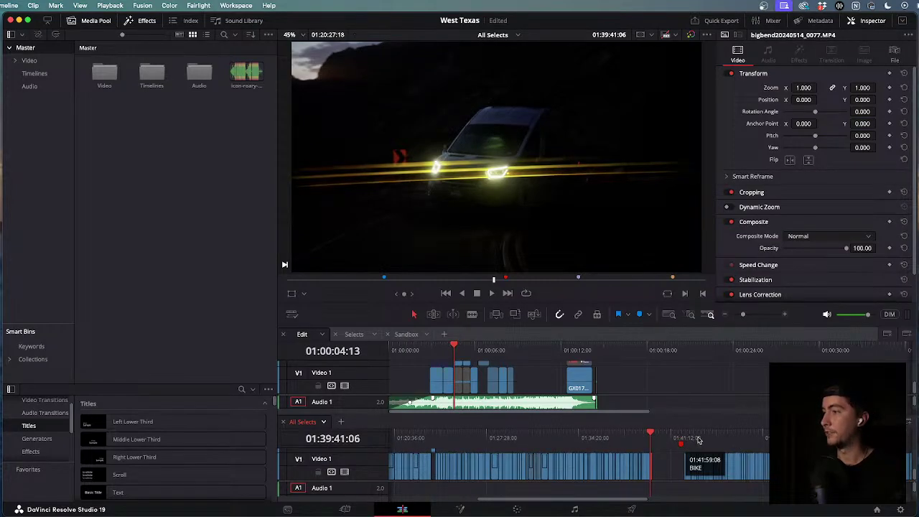
drag(688, 438, 689, 438)
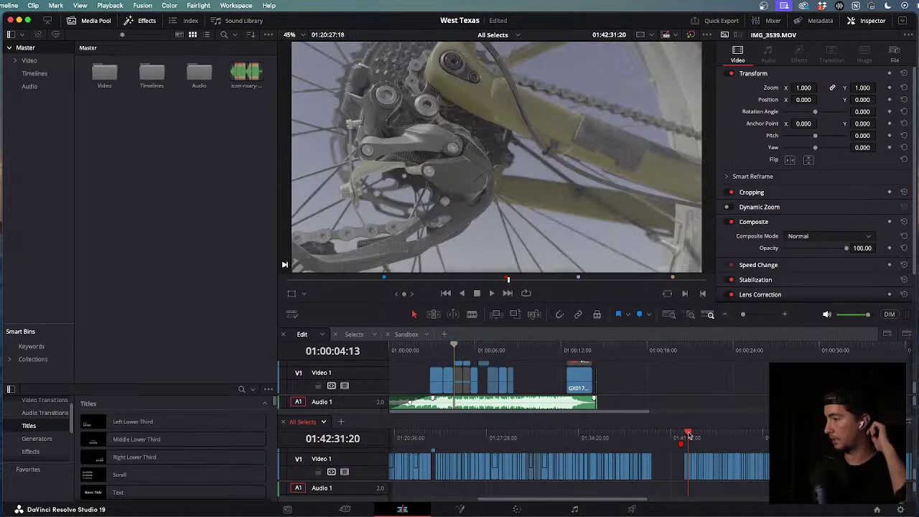
drag(688, 433, 791, 440)
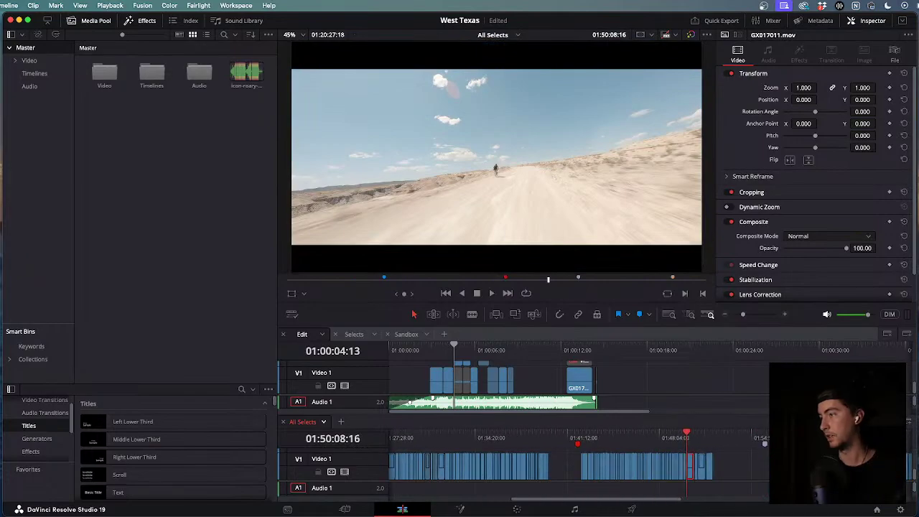
Review the behind-the-scenes clips after the lavender marker and the footage after the final orange marker in All Selects.
drag(579, 278, 581, 279)
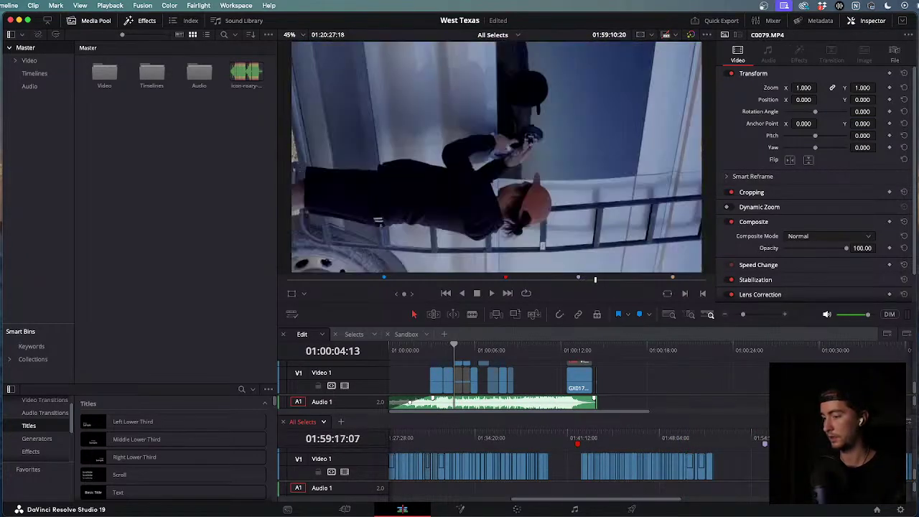
scroll(753, 440, down, 10)
scroll(753, 441, up, 7)
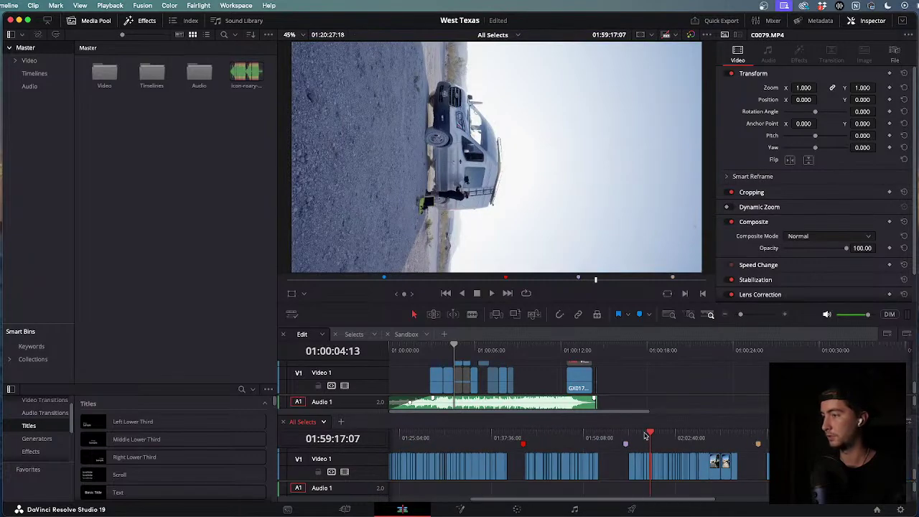
drag(652, 436, 721, 454)
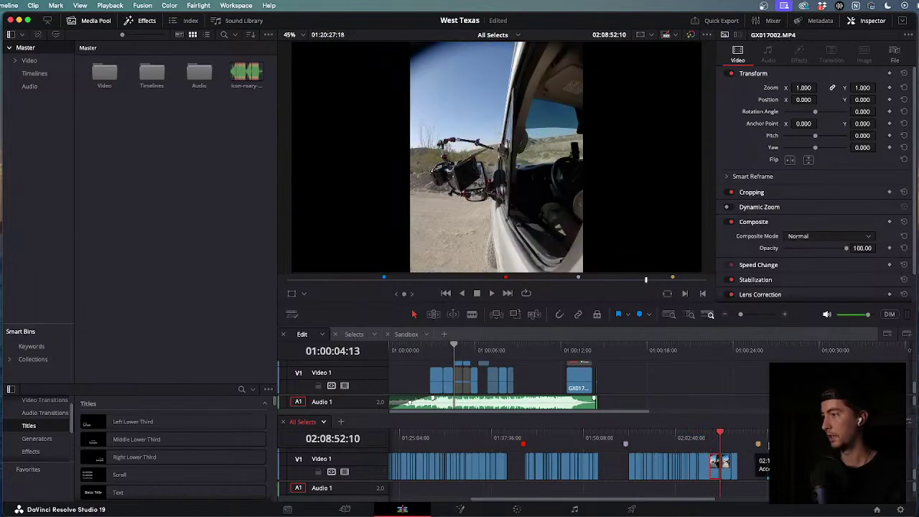
drag(789, 449, 794, 449)
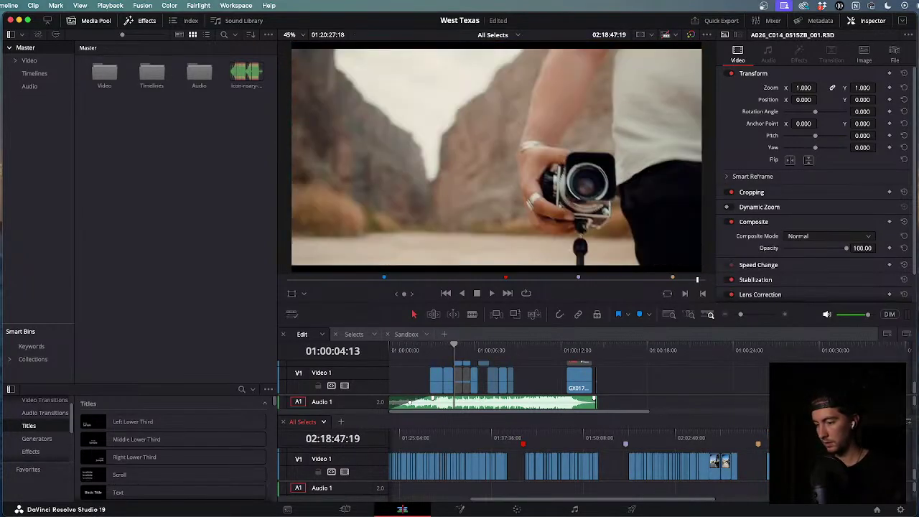
drag(794, 449, 795, 449)
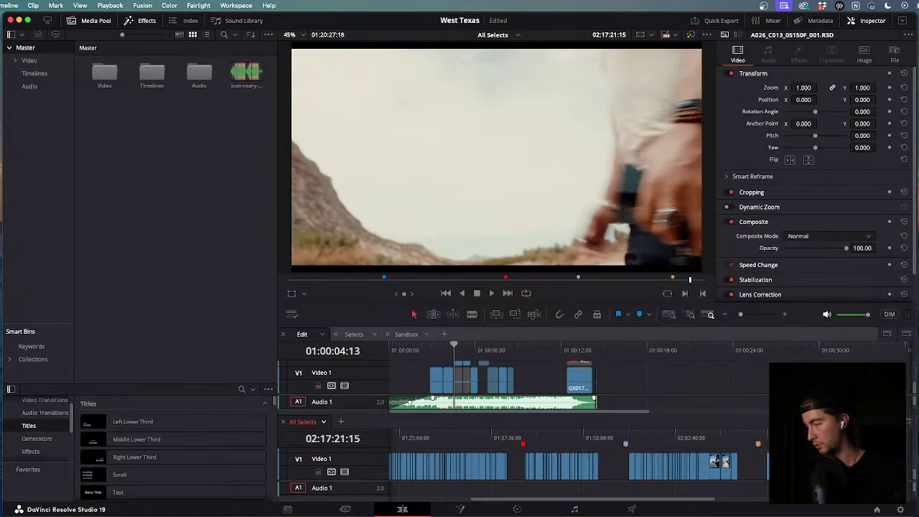
Play the A026_C014 clip of the man holding the camera in the last group of All Selects.
key(super+equal)
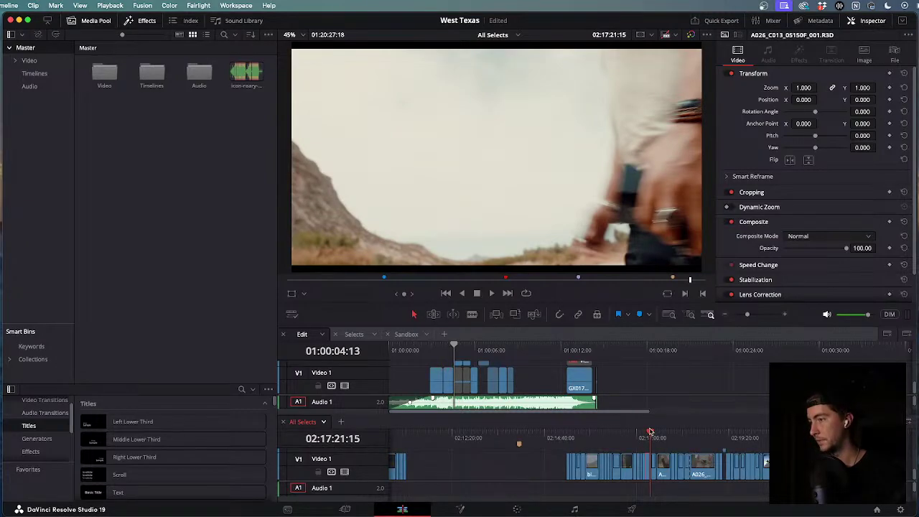
drag(650, 432, 707, 453)
key(space)
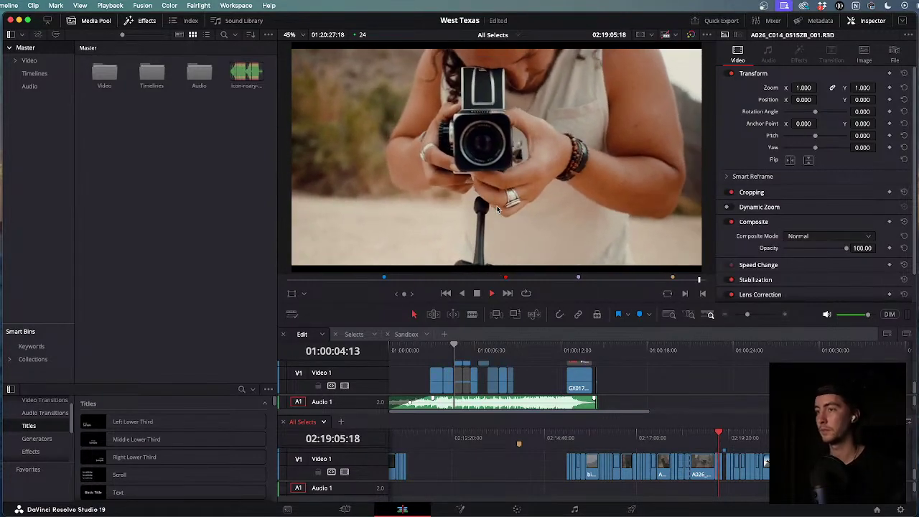
Open the Sandbox timeline above All Selects and play the Video Object Removal 1.mp4 clips, replaying them from their start.
click(407, 334)
click(423, 356)
drag(423, 359, 623, 368)
key(space)
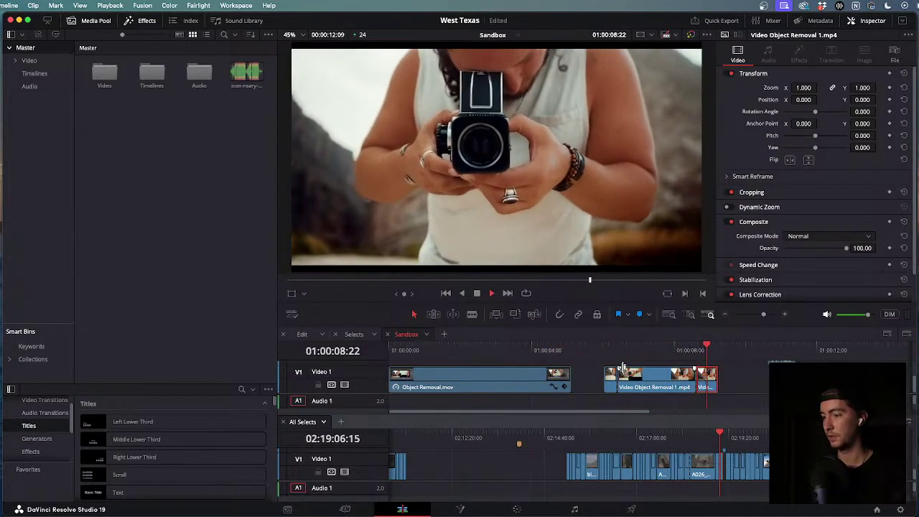
key(j)
key(j)
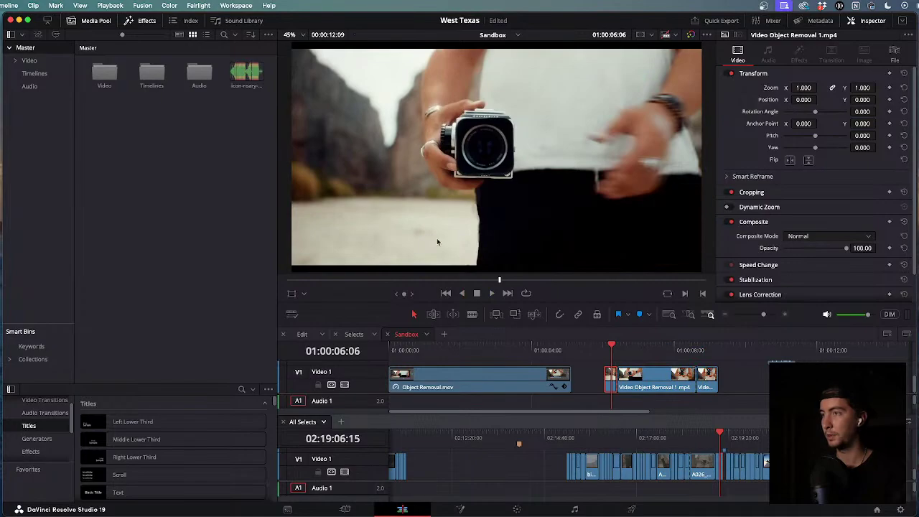
key(space)
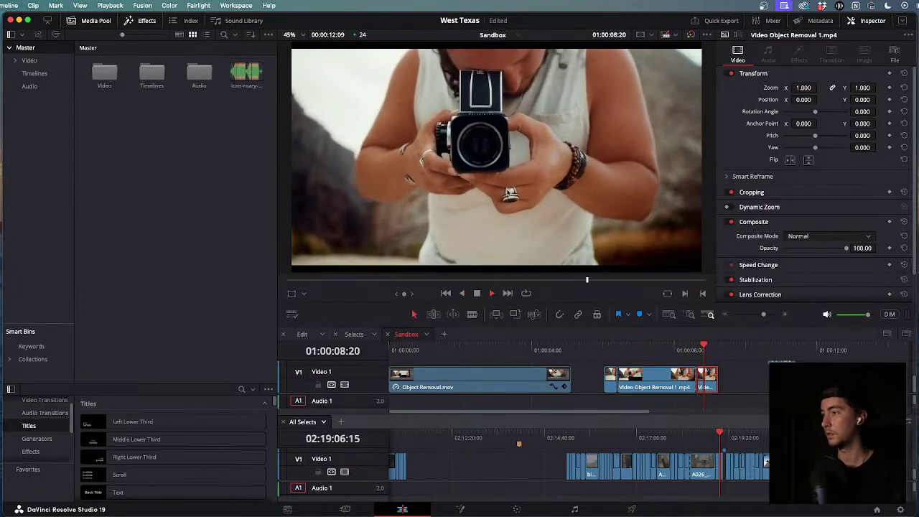
Replay the Video Object Removal 1.mp4 clips in Sandbox backward and forward, through to the end of the last one.
key(j)
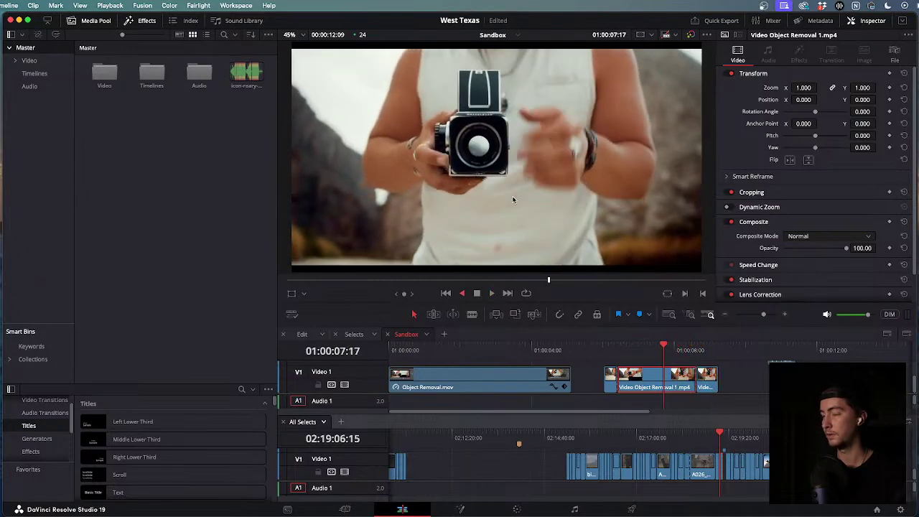
key(k)
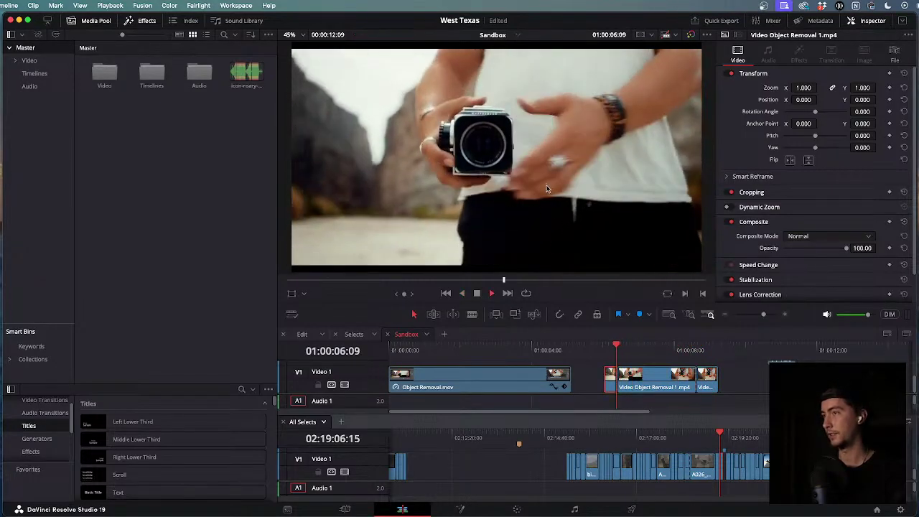
key(l)
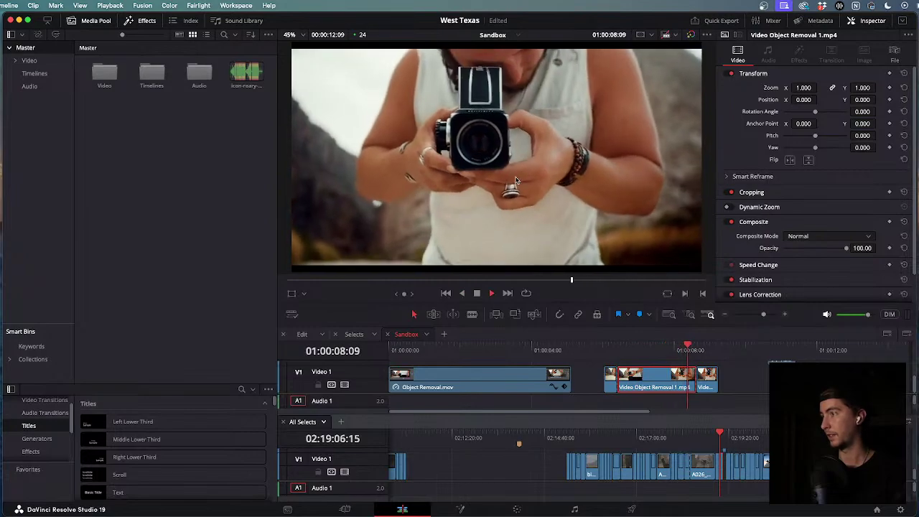
key(j)
key(j)
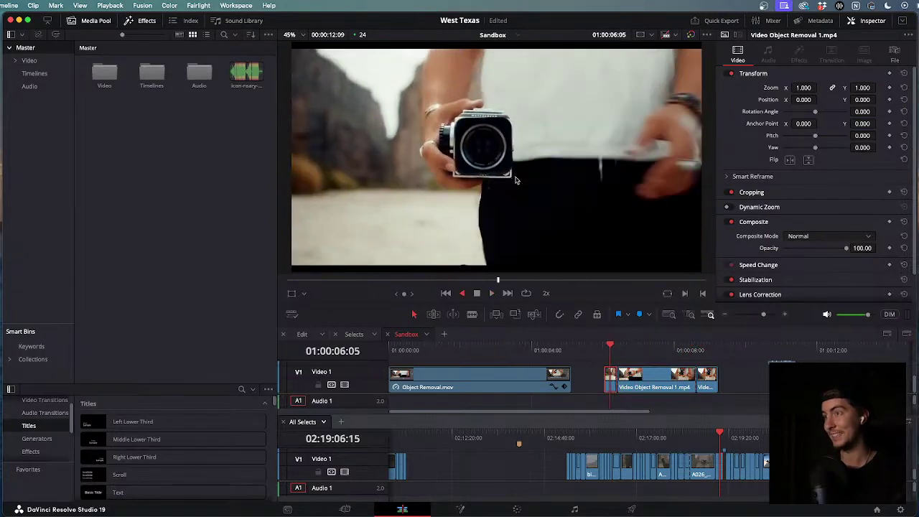
key(l)
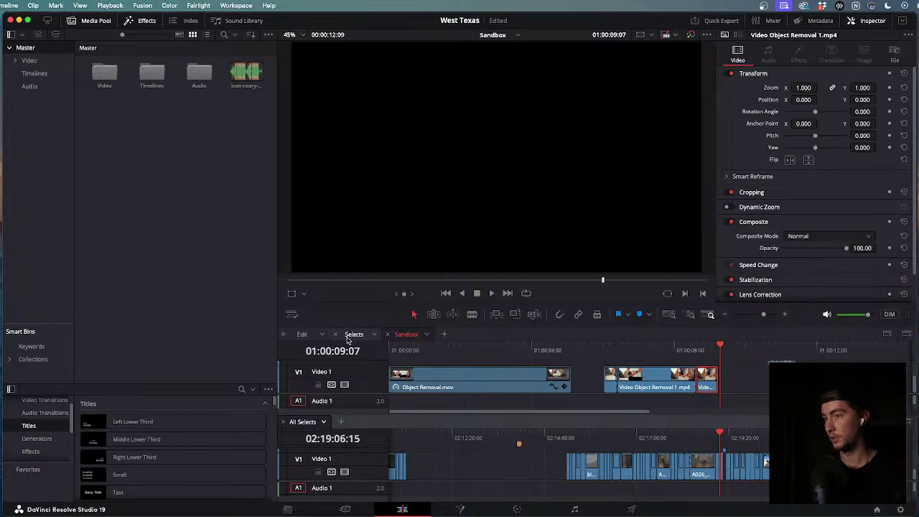
Switch the upper timeline to Edit and play its opening second.
click(355, 335)
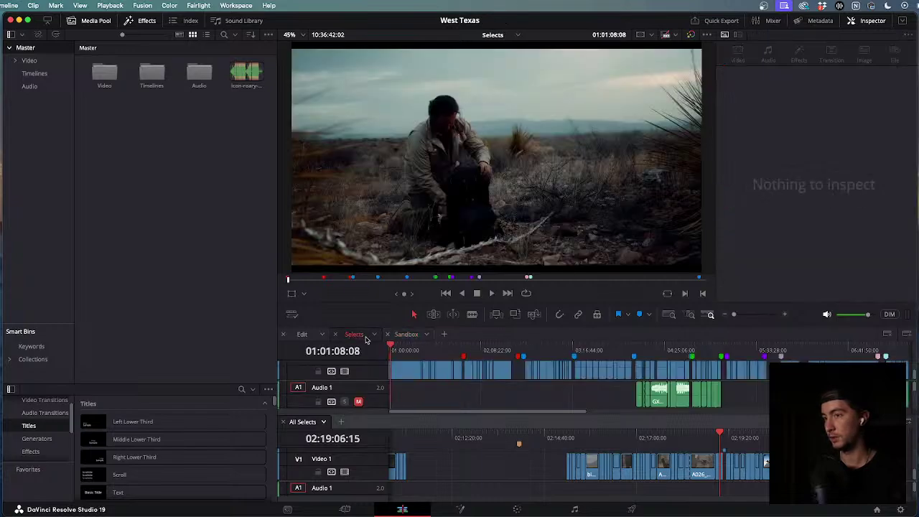
click(302, 334)
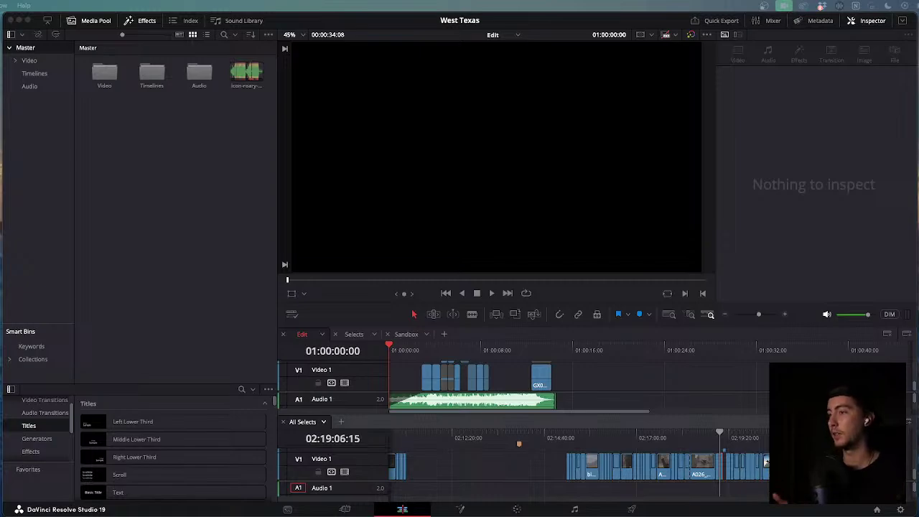
click(602, 405)
key(space)
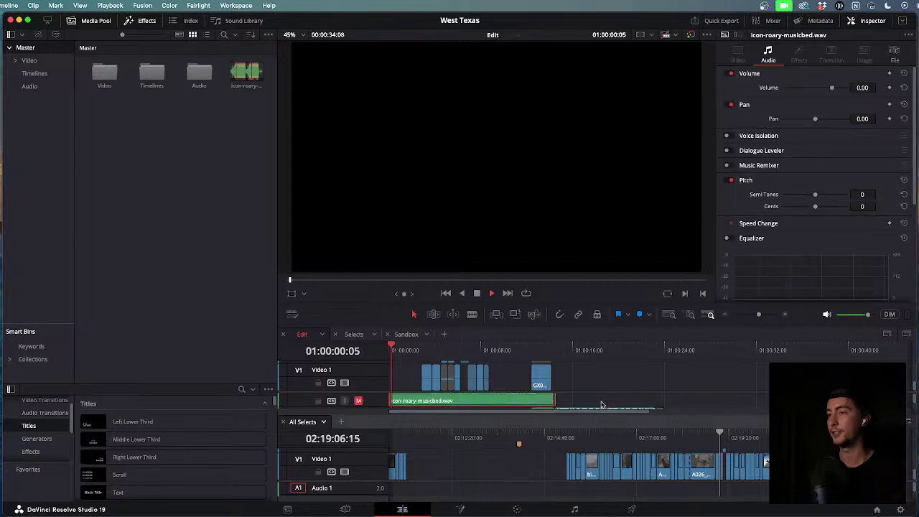
key(space)
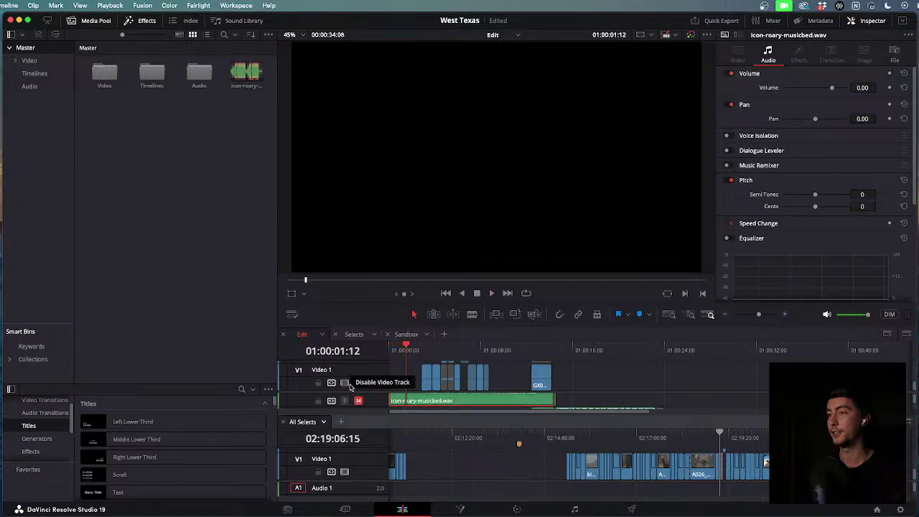
Unmute the Audio 1, Audio 2 and Audio 3 music tracks in the Edit timeline.
click(359, 401)
scroll(358, 402, down, 3)
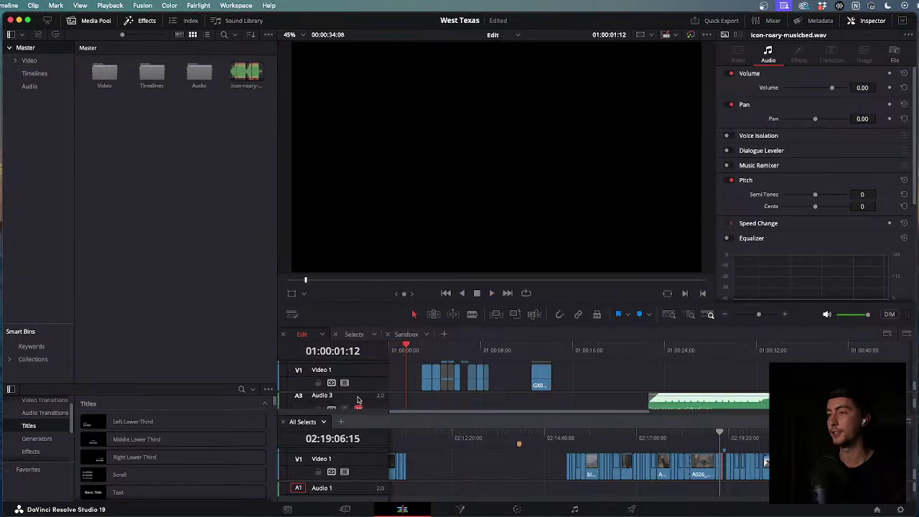
click(358, 395)
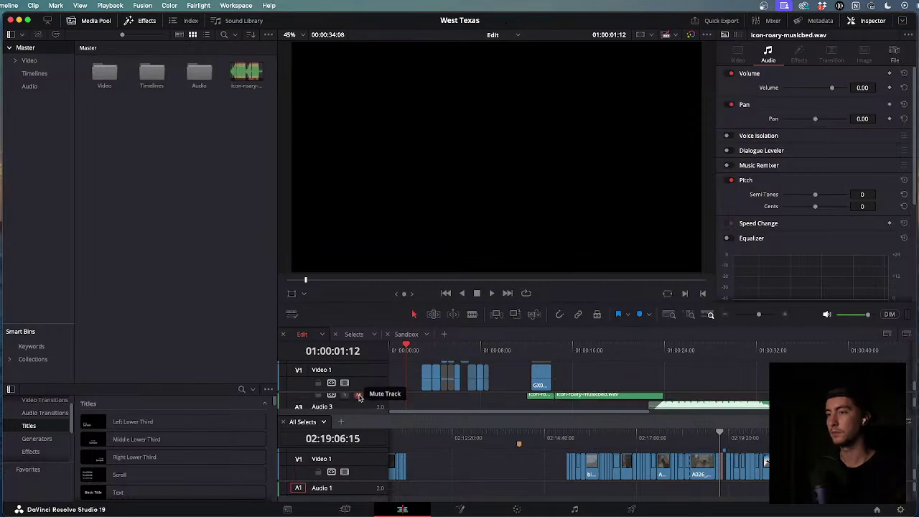
scroll(359, 398, down, 2)
click(358, 403)
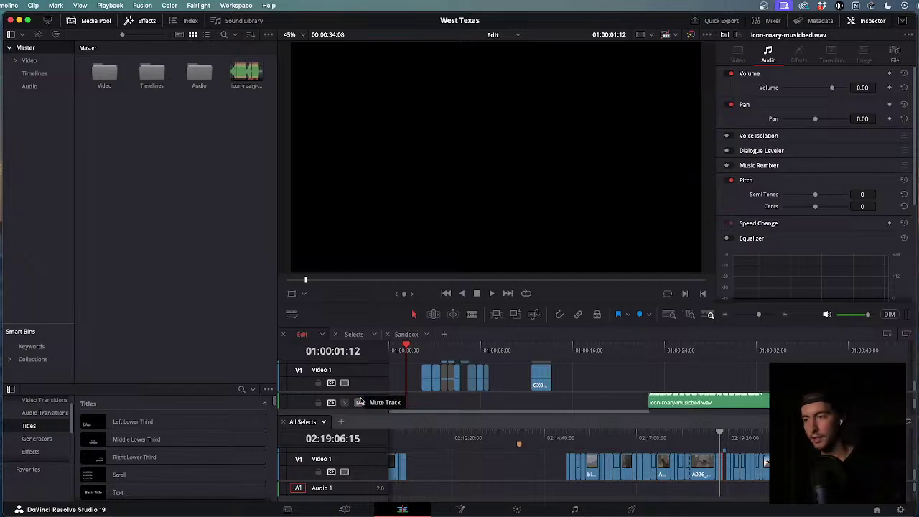
Return to the start of the Edit timeline, check its audio tracks and play the opening of the icon-roary-musicbed.wav track.
drag(404, 347, 357, 345)
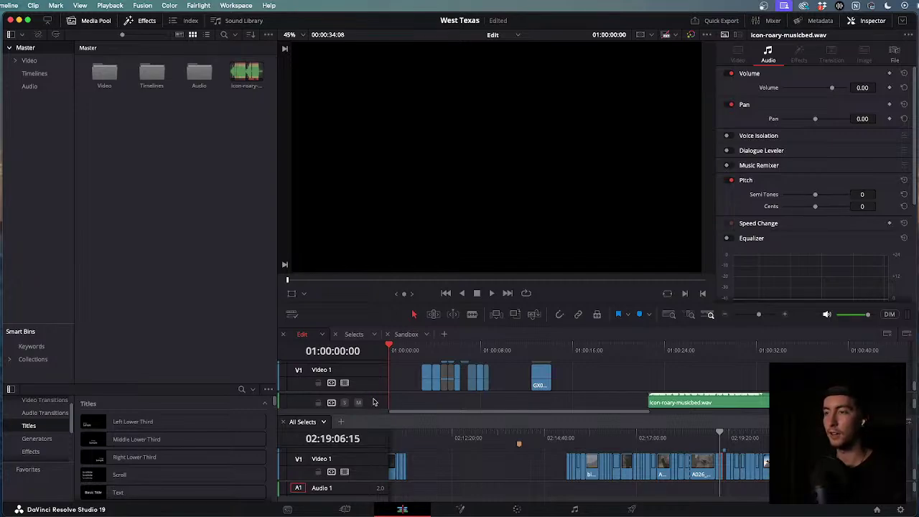
scroll(373, 402, down, 3)
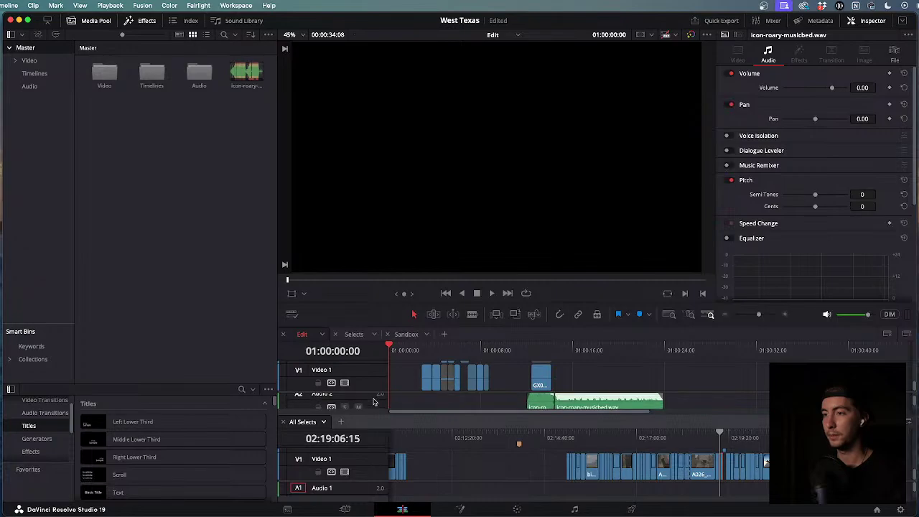
scroll(374, 402, down, 2)
scroll(374, 402, up, 2)
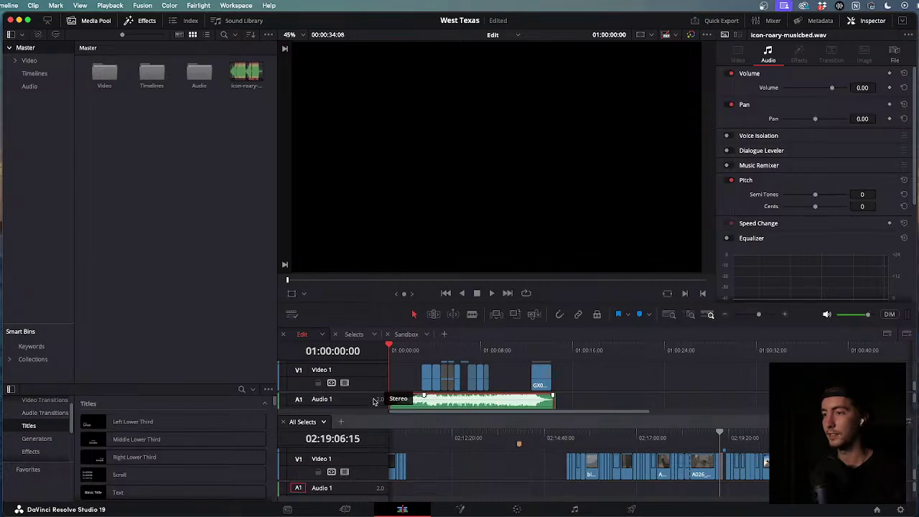
scroll(661, 379, down, 1)
key(space)
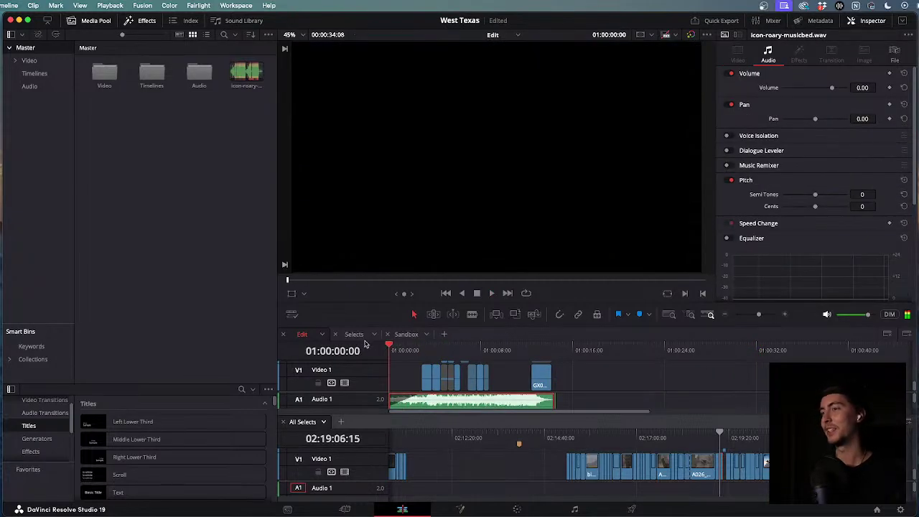
Play the Edit timeline with music from the opening drone shot through to the eye close-up, replaying the first shots.
drag(393, 349, 426, 351)
key(space)
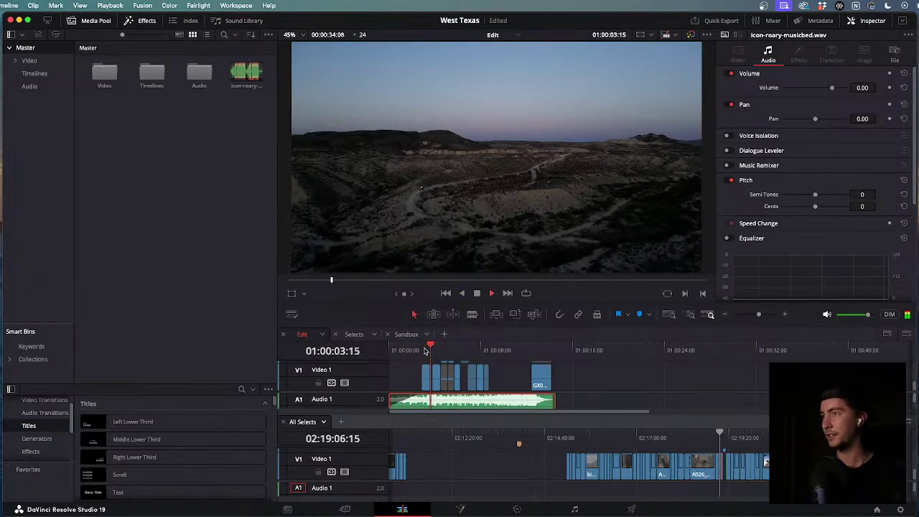
key(j)
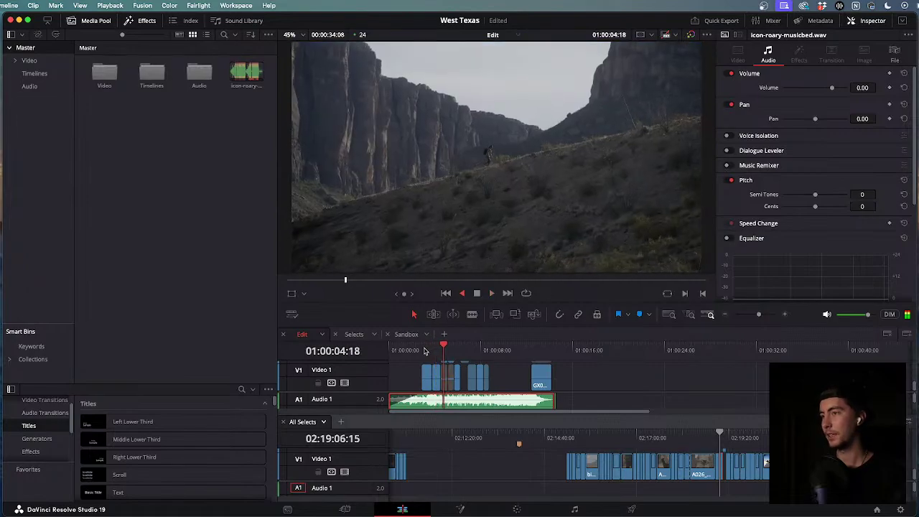
key(j)
key(l)
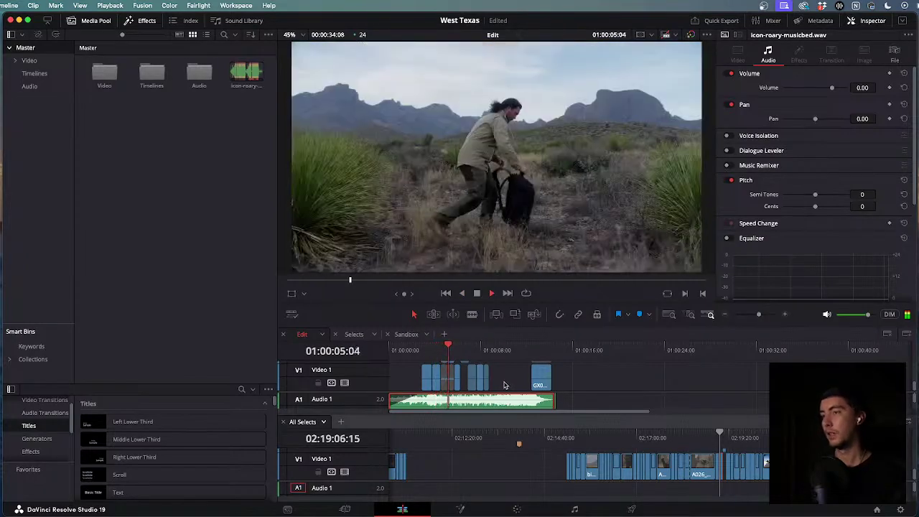
scroll(505, 383, up, 3)
scroll(506, 385, down, 2)
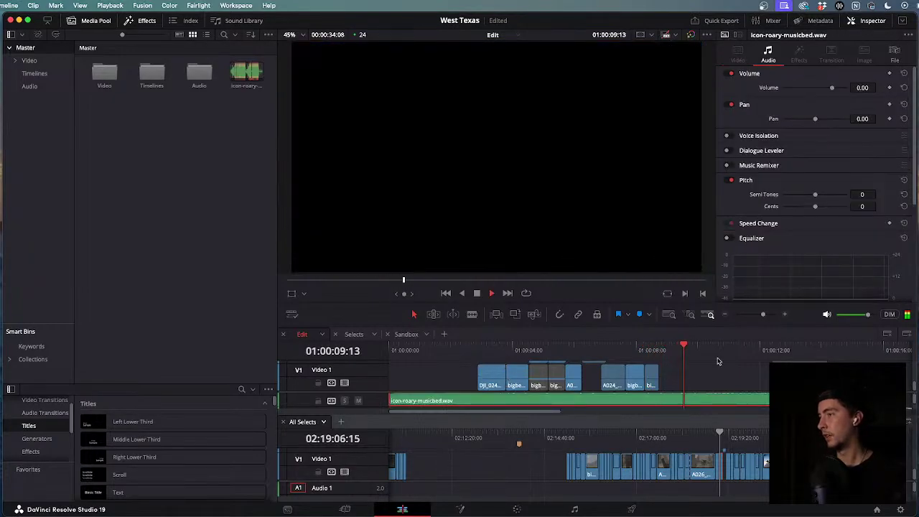
scroll(708, 362, down, 1)
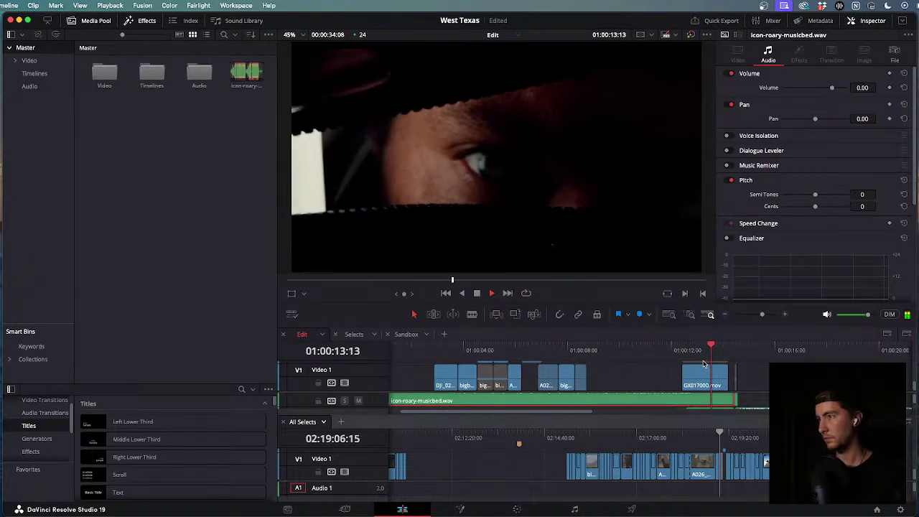
Replay the A024_C264 eye close-up on Video 3 back and forth to examine its zipper-closing motion.
key(j)
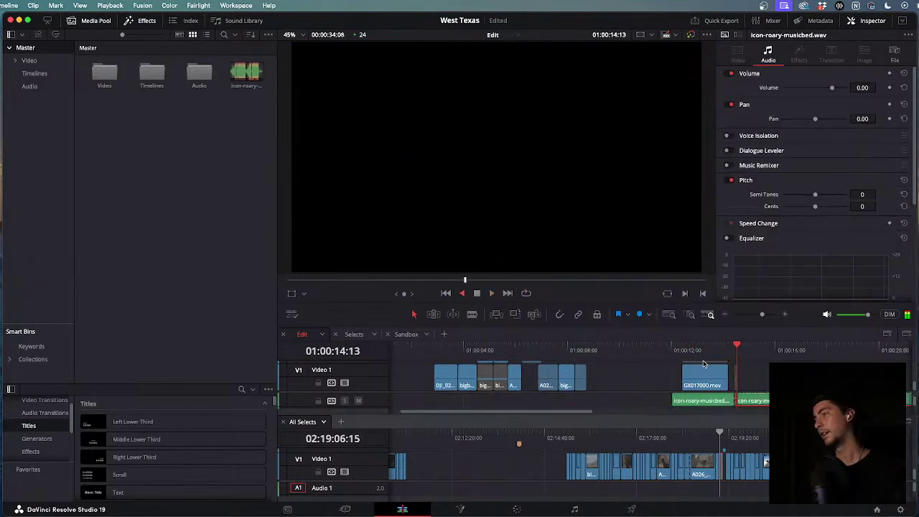
scroll(704, 364, up, 2)
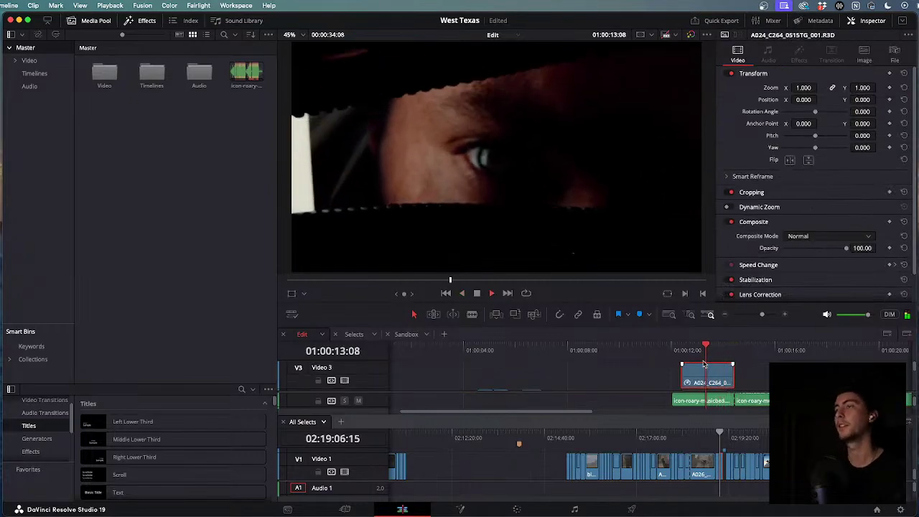
key(j)
key(j)
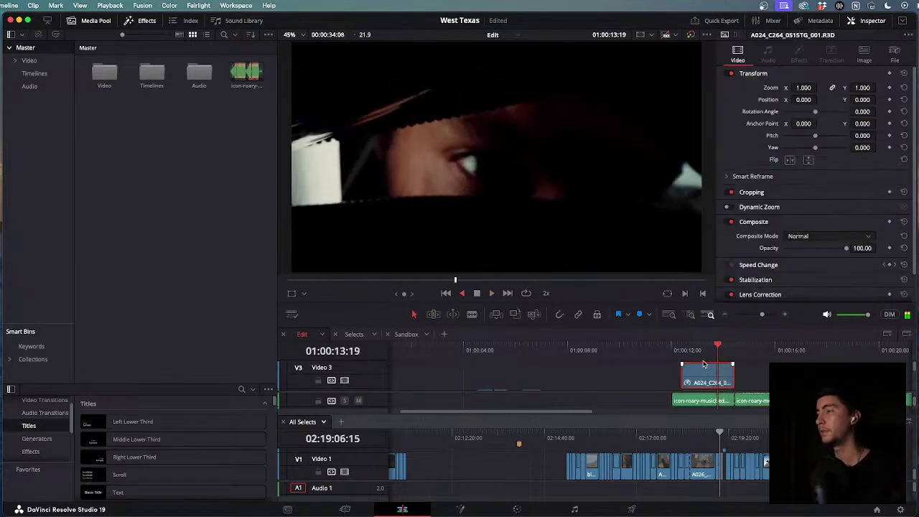
key(l)
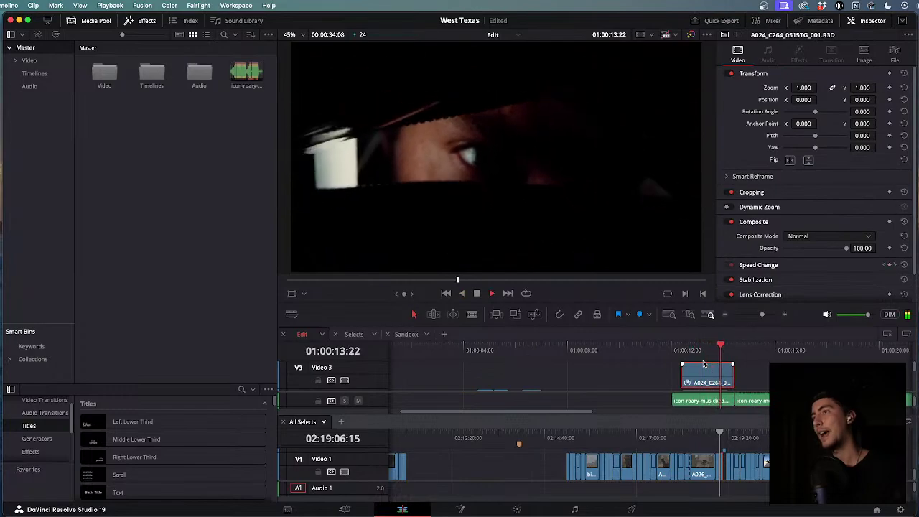
key(j)
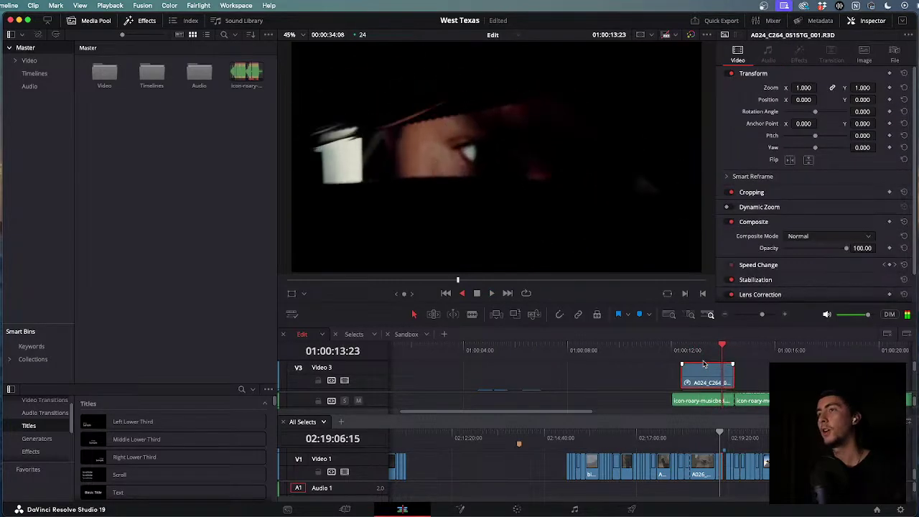
key(k)
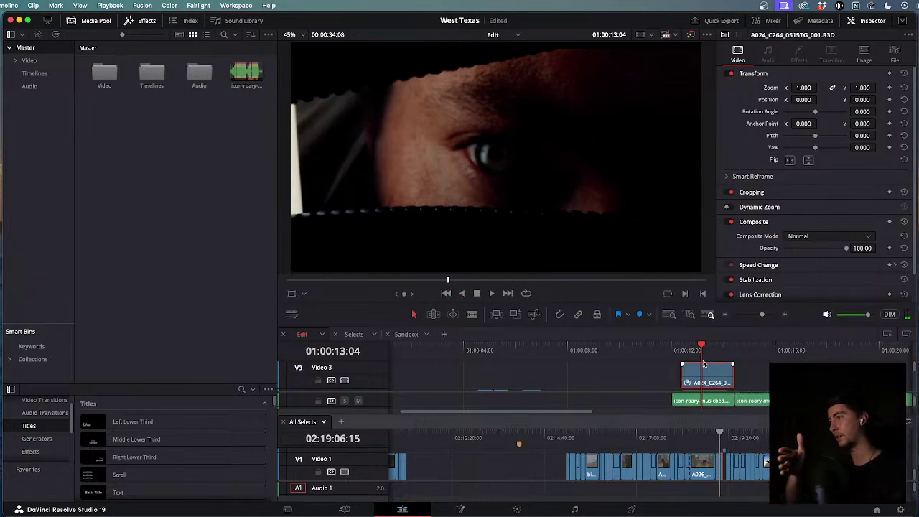
key(l)
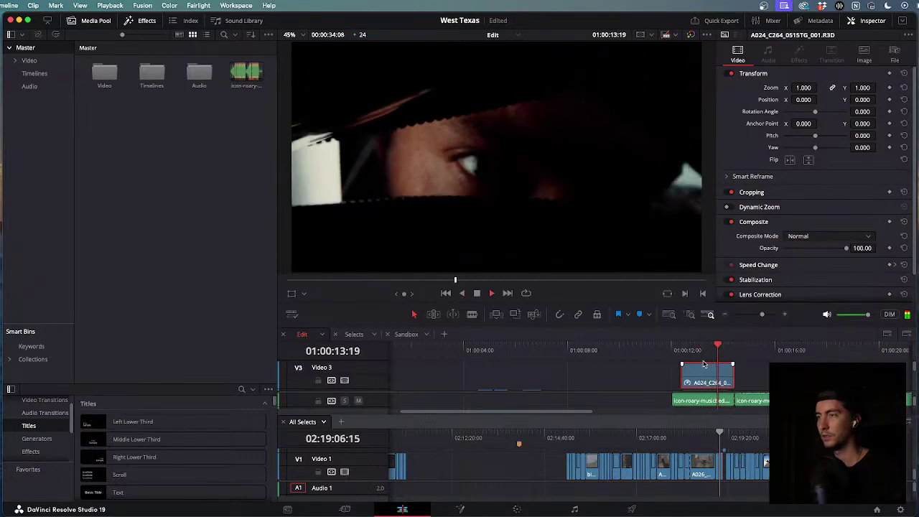
key(k)
key(j)
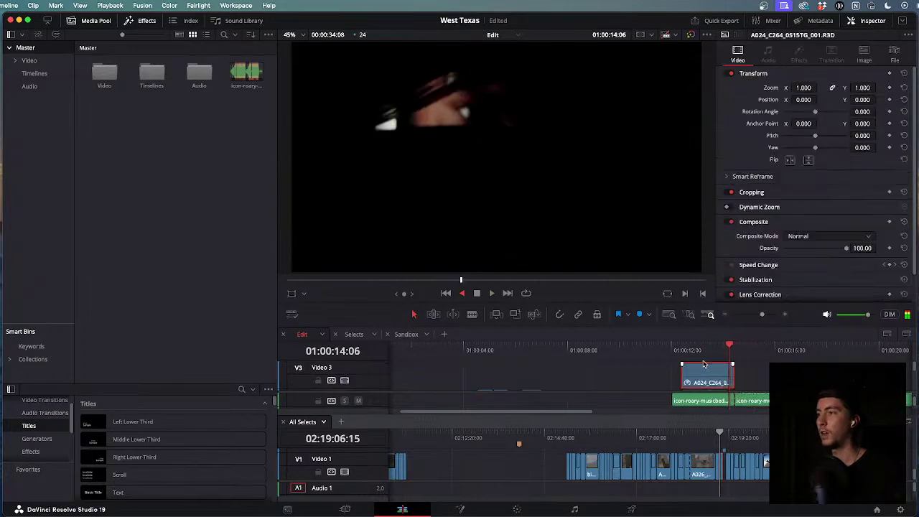
key(k)
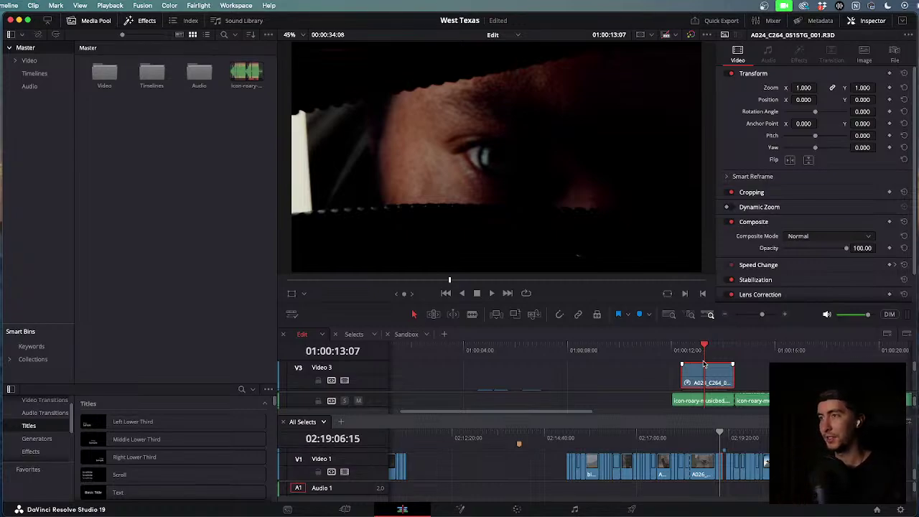
Play the A024_C264 eye close-up from its beginning into the following music section, and go back to the shot's opening.
key(space)
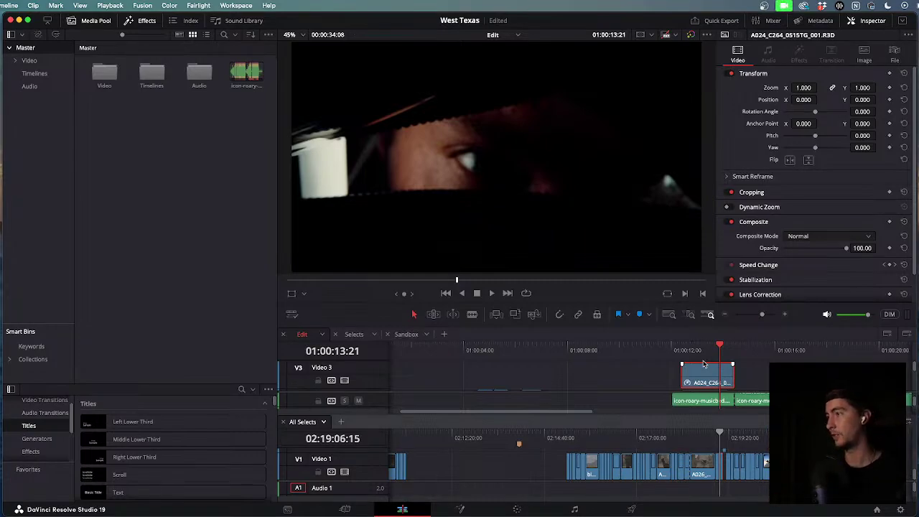
drag(709, 351, 686, 348)
key(space)
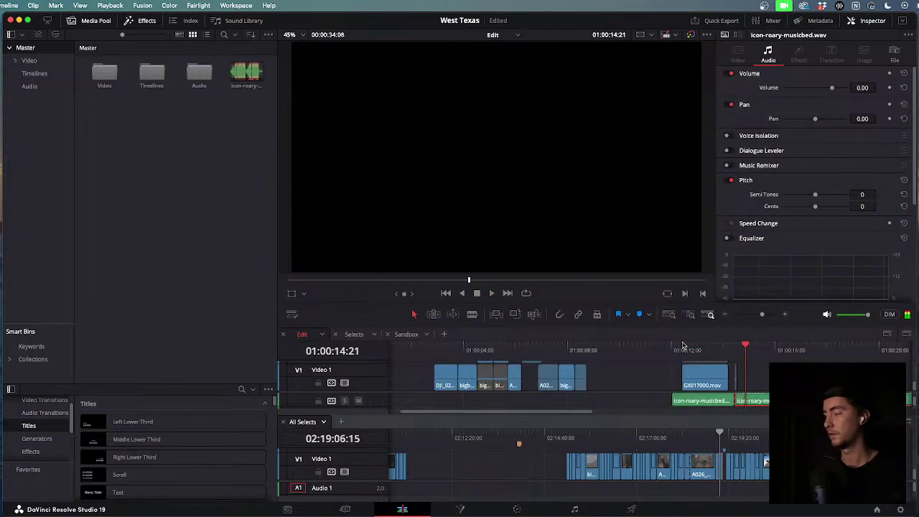
key(j)
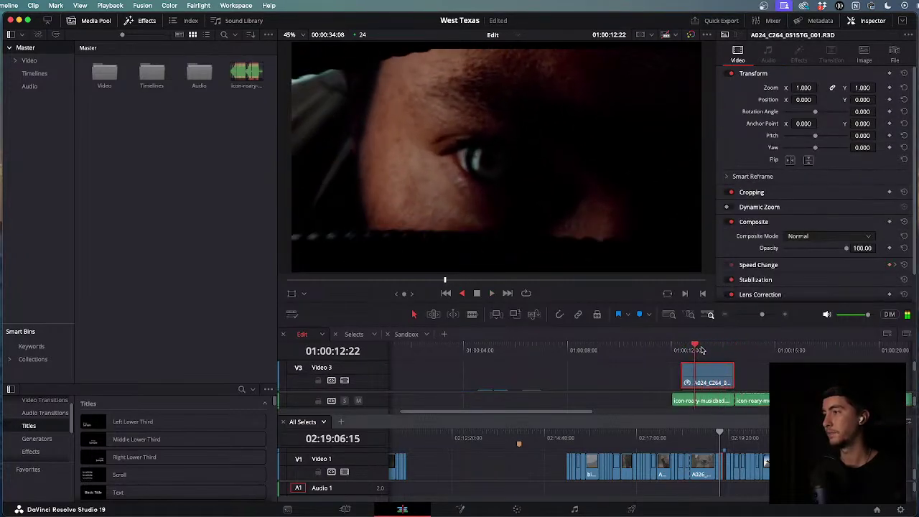
key(k)
scroll(698, 371, down, 2)
scroll(697, 373, down, 3)
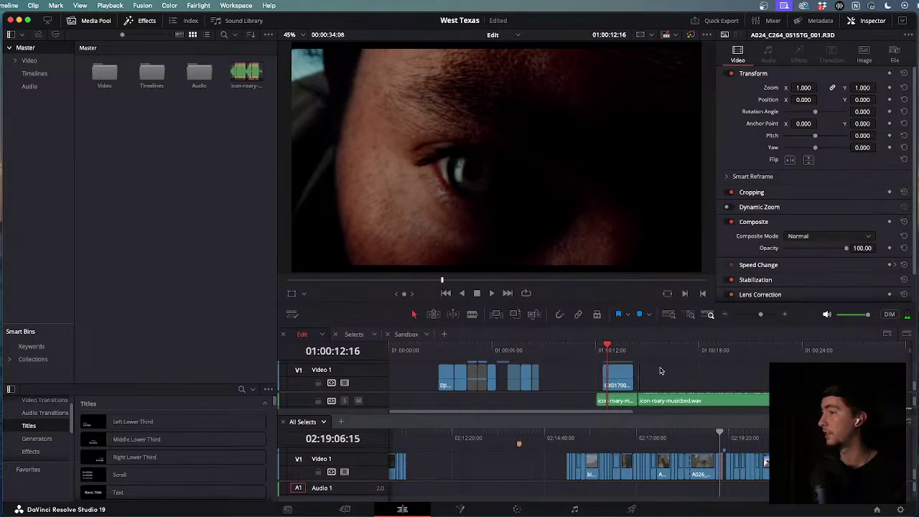
scroll(661, 371, down, 3)
scroll(561, 381, up, 2)
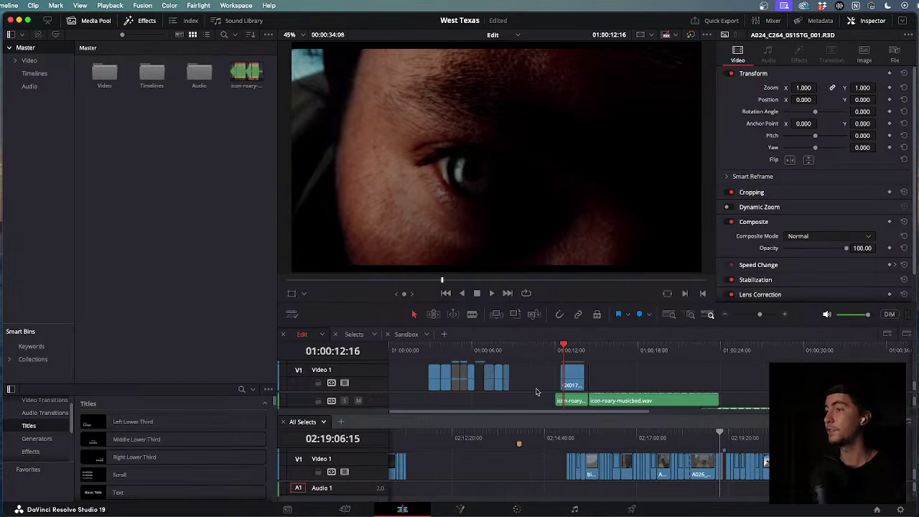
Enable Video Object Removal 1.mp4 on Video 2 instead of the A024_C264 eye close-up, and play it into the following music.
scroll(536, 392, up, 1)
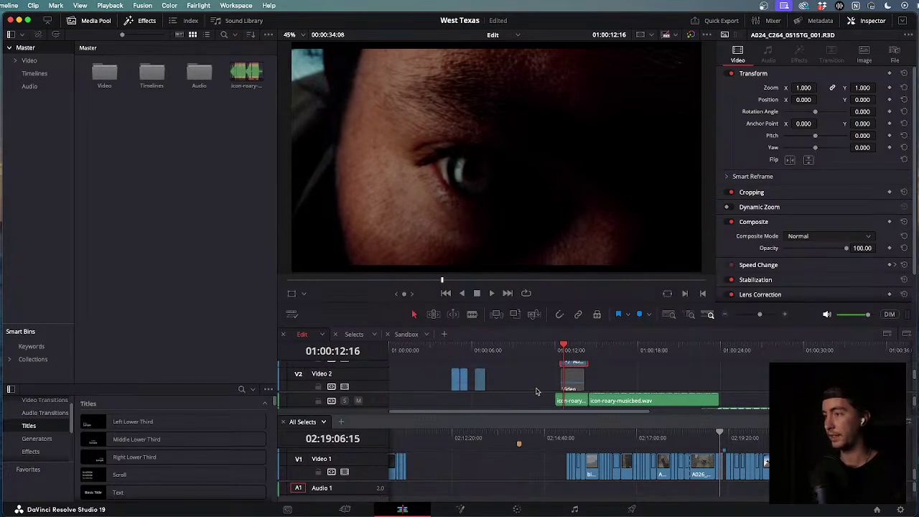
click(572, 377)
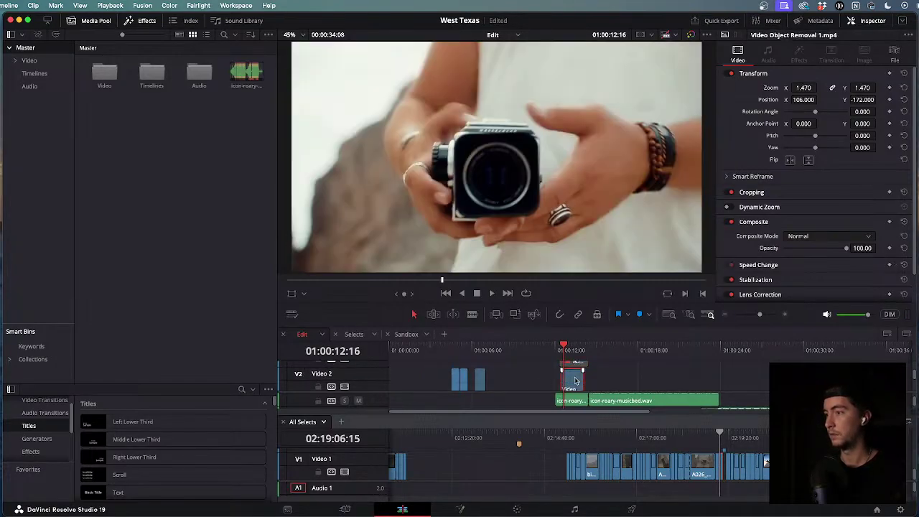
scroll(575, 381, down, 1)
key(space)
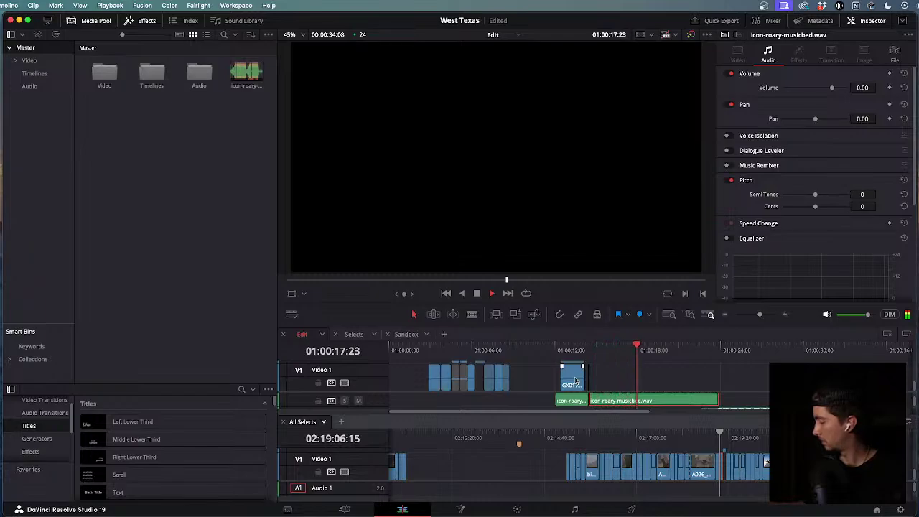
click(557, 348)
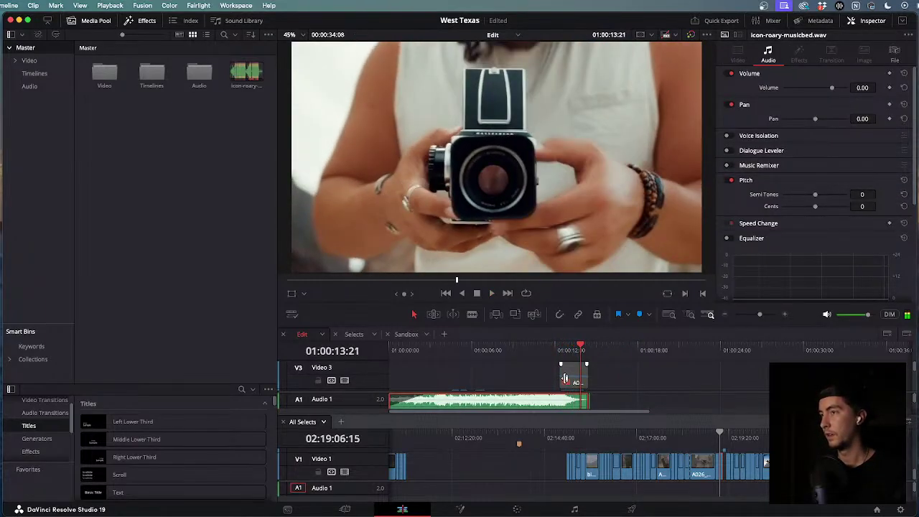
scroll(565, 379, down, 2)
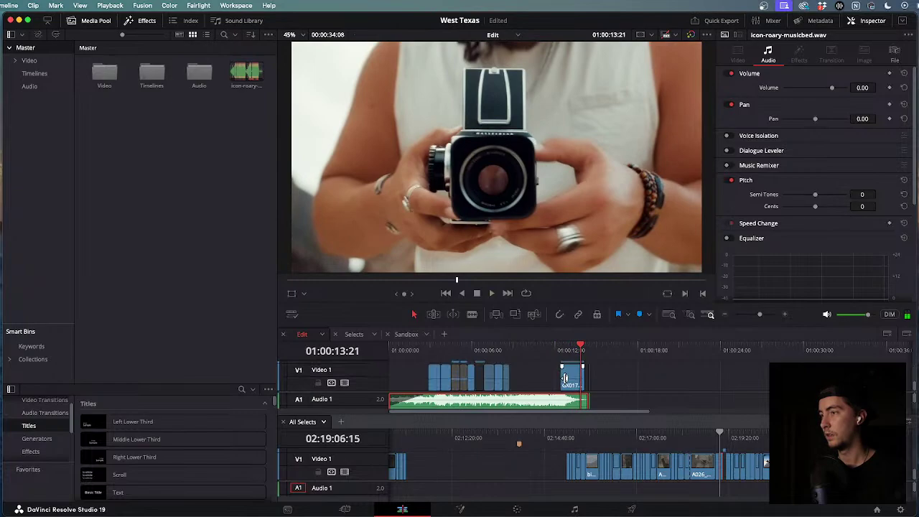
Disable Video Object Removal 1.mp4 on Video 2 and play the GX017000.mov drone shot on Video 1 into the following music.
click(566, 345)
scroll(568, 379, up, 1)
click(569, 378)
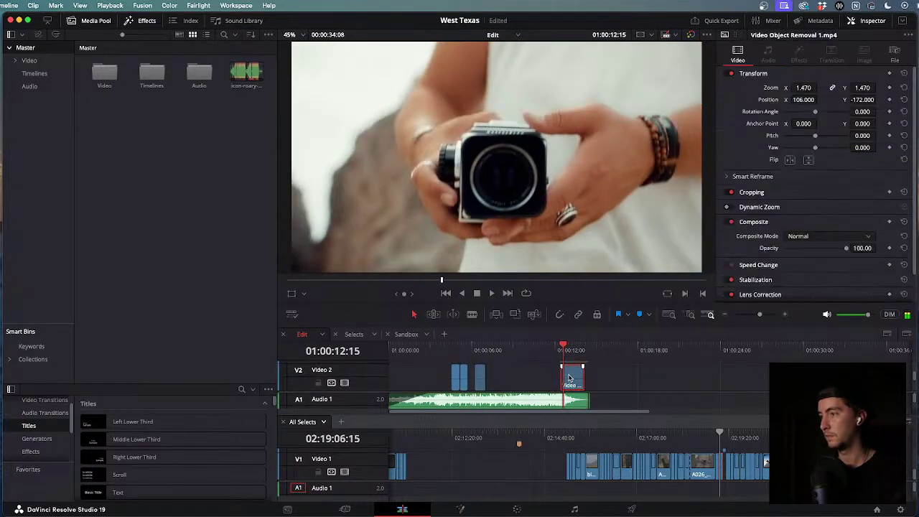
scroll(570, 378, up, 1)
click(570, 379)
key(space)
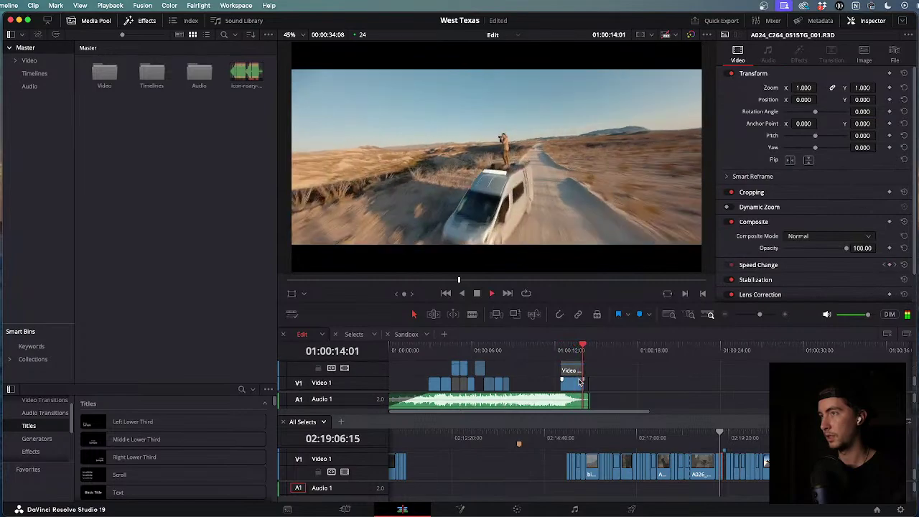
key(space)
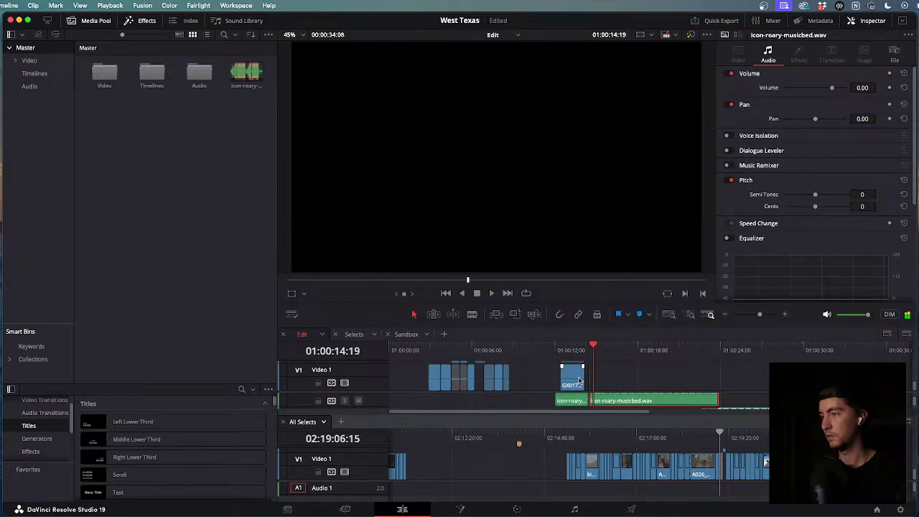
Extend the end of GX017000.mov on Video 1 to just before the second icon-roary-musicbed.wav clip.
key(super+minus)
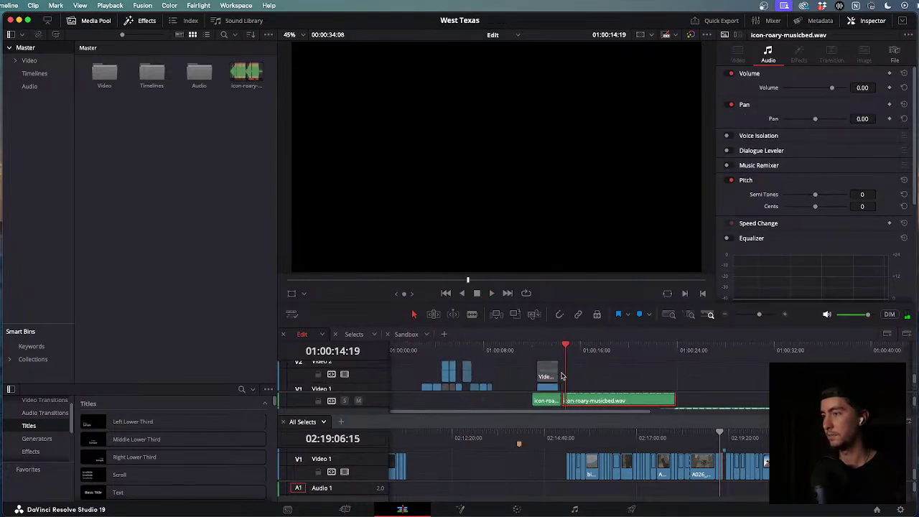
scroll(563, 377, up, 3)
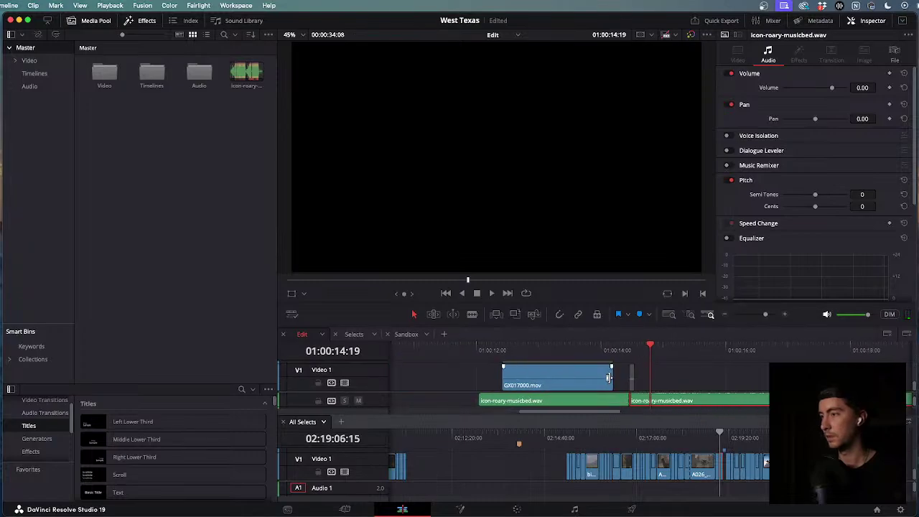
drag(616, 377, 624, 377)
Play the extended GX017000.mov drone shot into the next music section, go back to its last frames and save the project.
drag(513, 343, 502, 344)
key(space)
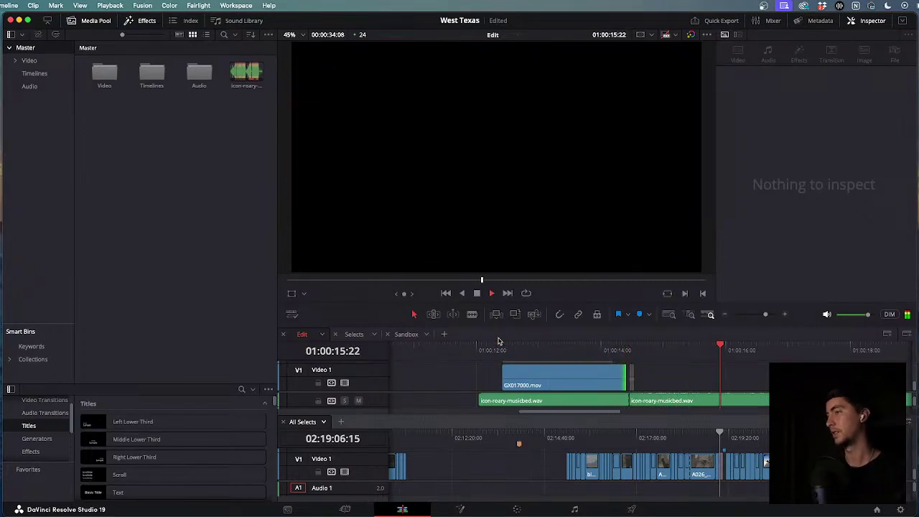
key(j)
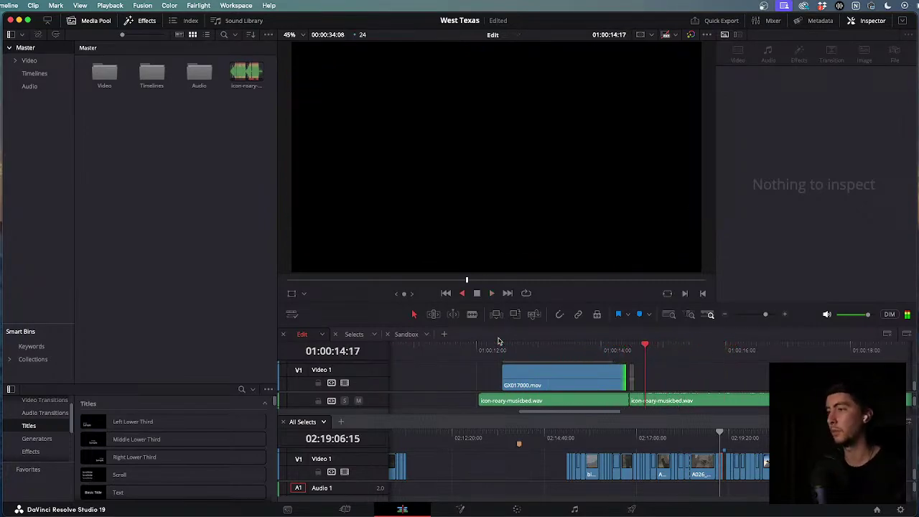
key(k)
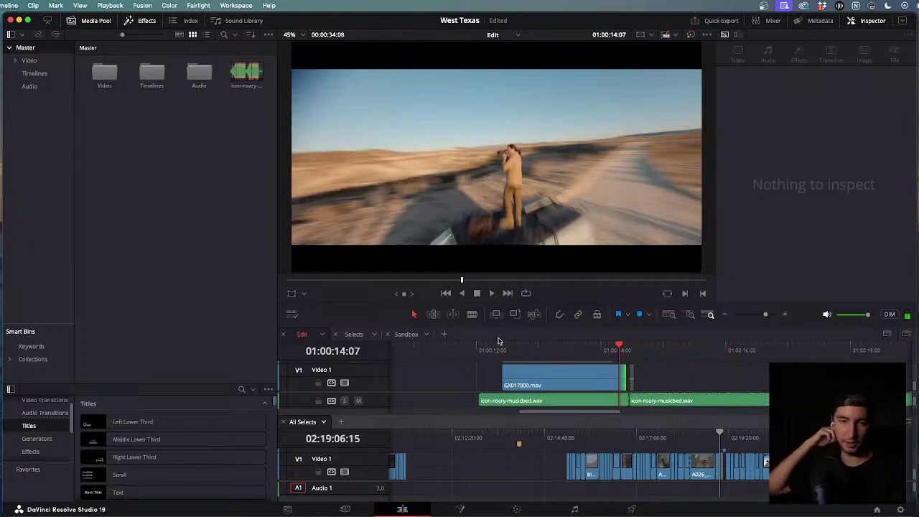
key(super+s)
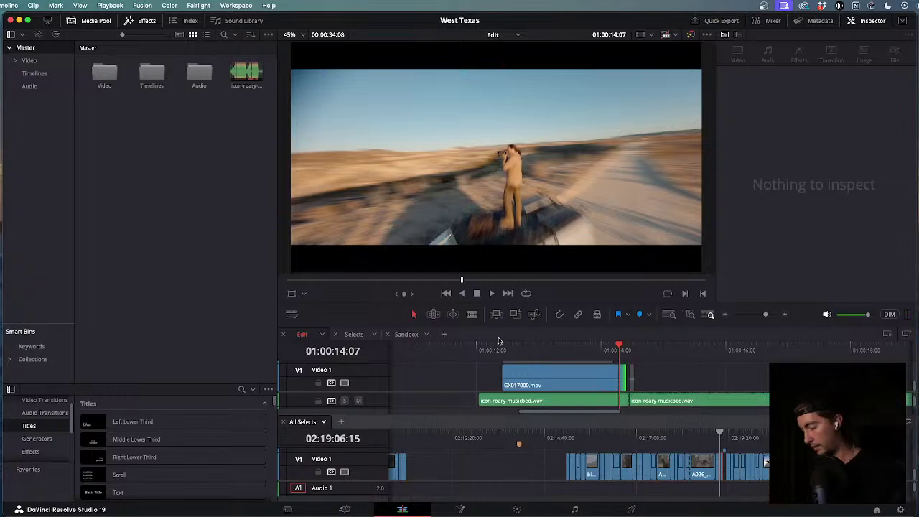
Replay the GX017000.mov drone shot and its ending several times to judge how it leads into the following music section.
key(space)
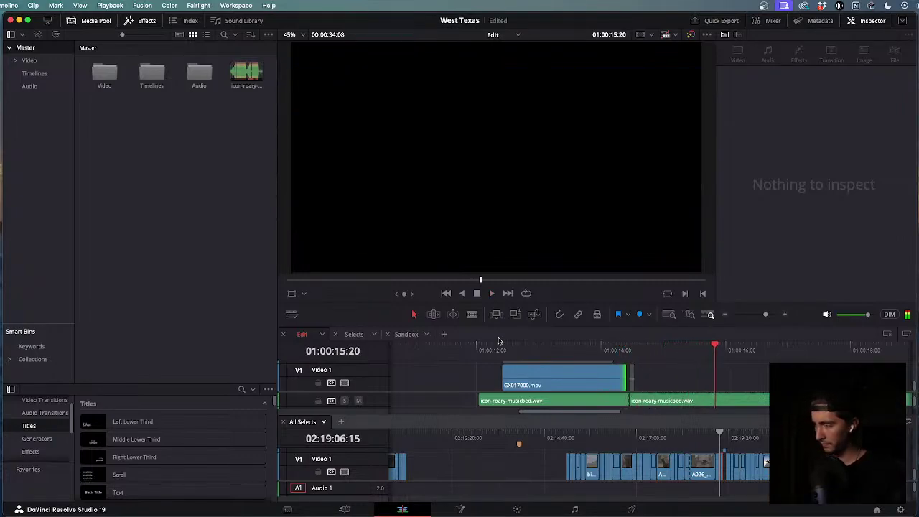
click(599, 351)
key(space)
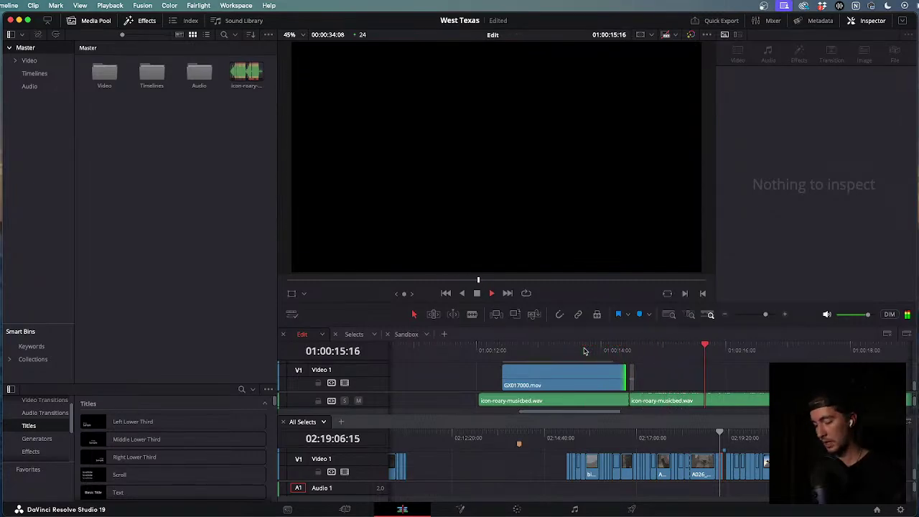
key(space)
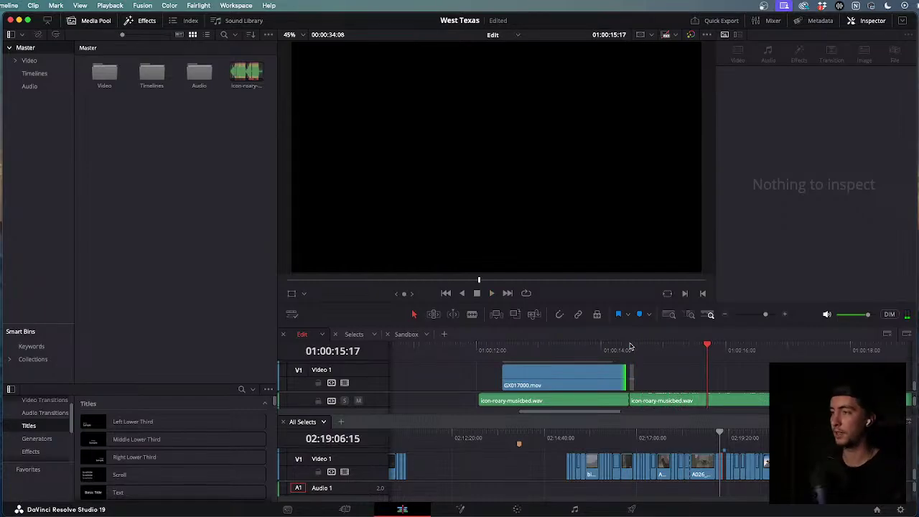
click(595, 347)
key(Up)
key(space)
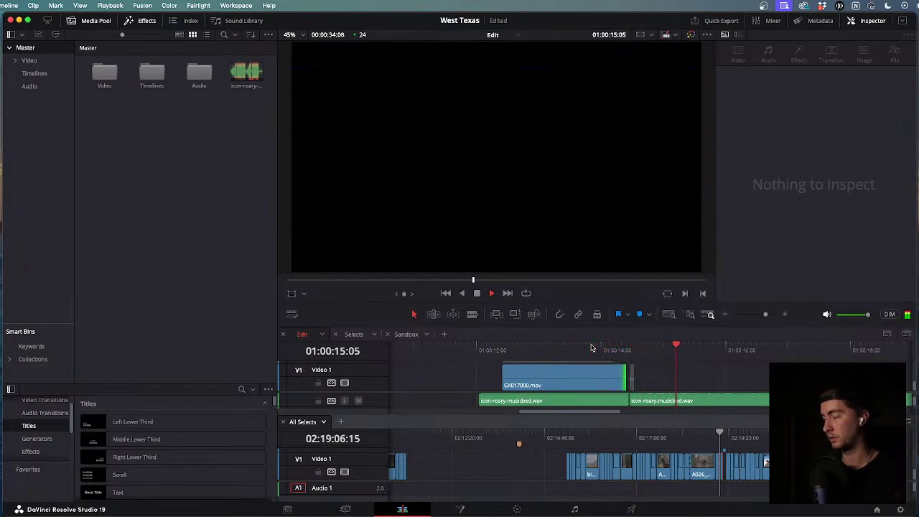
Disable GX017000.mov on Video 1 and re-enable the A024_C264 eye close-up on Video 3.
scroll(511, 361, down, 5)
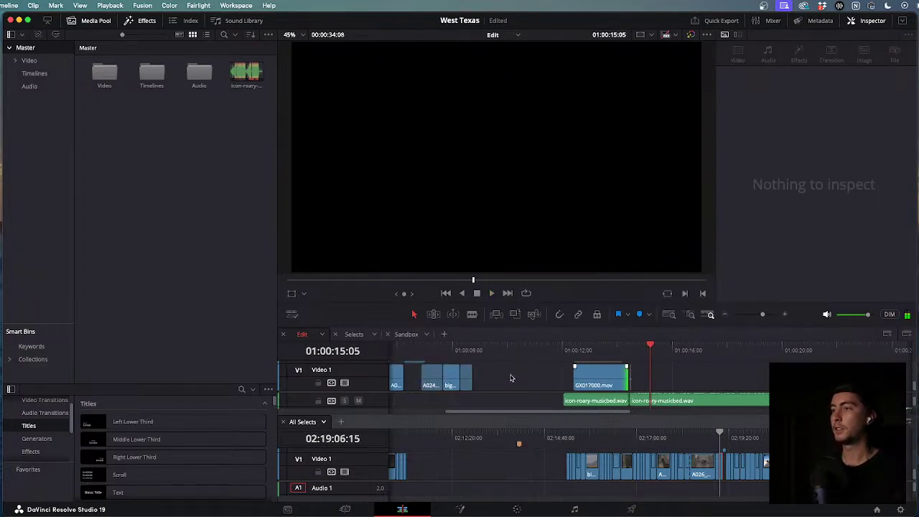
scroll(609, 372, down, 2)
click(610, 371)
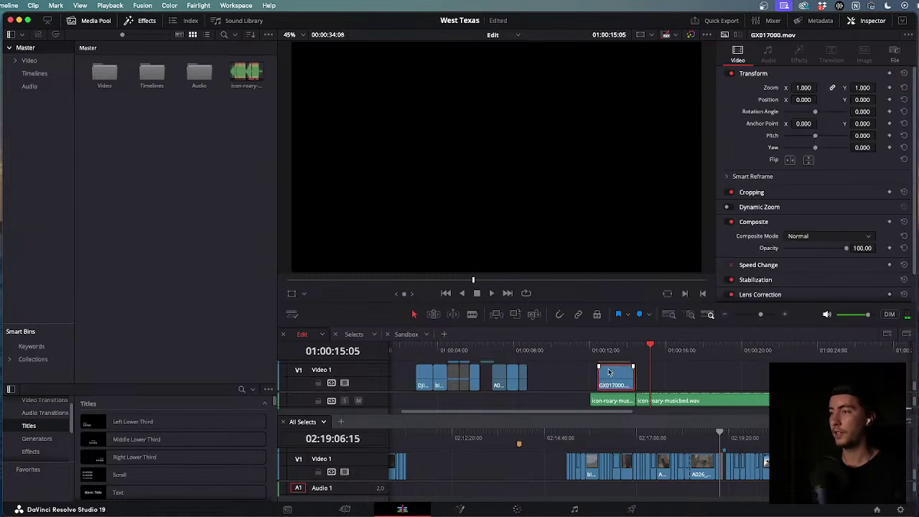
scroll(610, 372, up, 3)
click(615, 373)
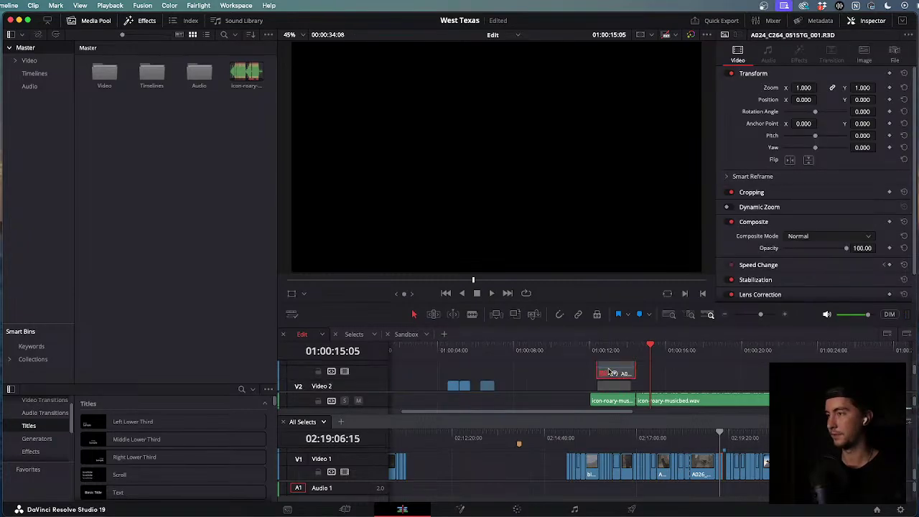
Play the A024_C264 eye close-up forward and in reverse across the change into the second music clip.
click(603, 350)
key(space)
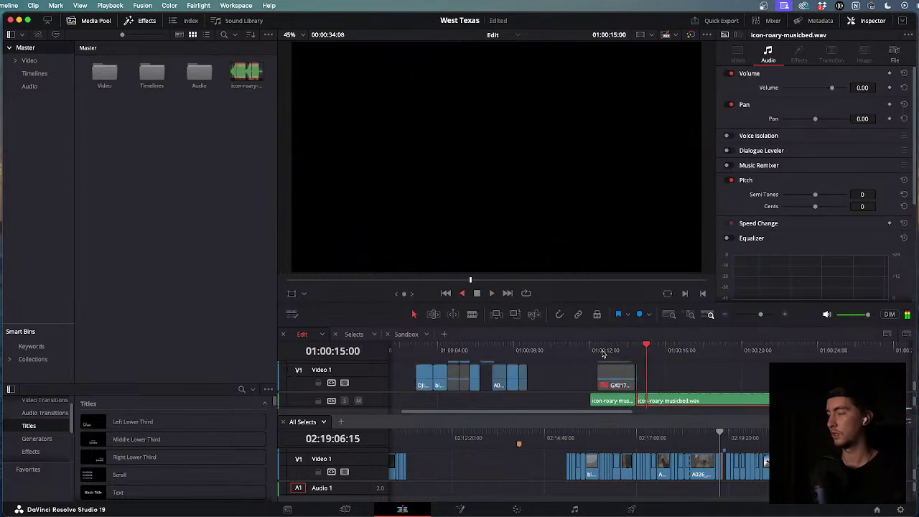
key(j)
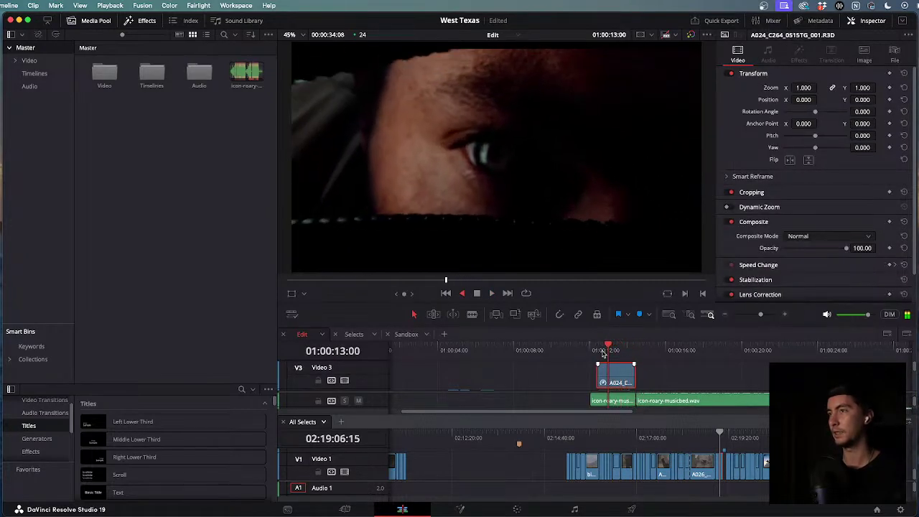
key(k)
key(l)
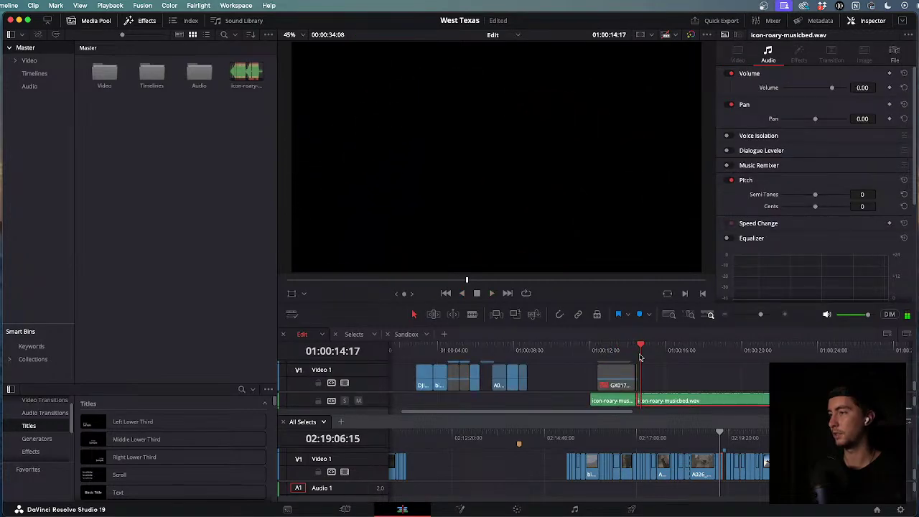
Return to the opening drone shot at 01:00:03:06 and play the sequence through to the photographer raising his camera.
scroll(654, 381, down, 3)
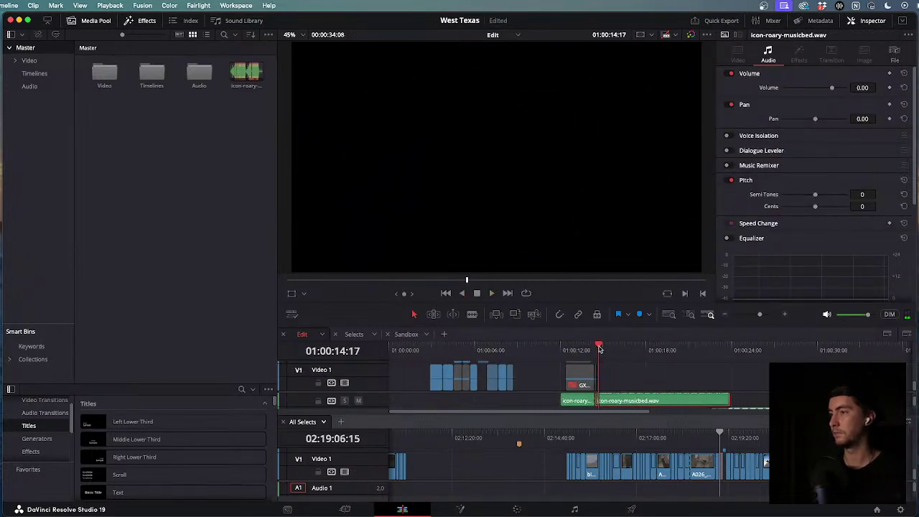
drag(599, 347, 595, 346)
drag(596, 346, 435, 335)
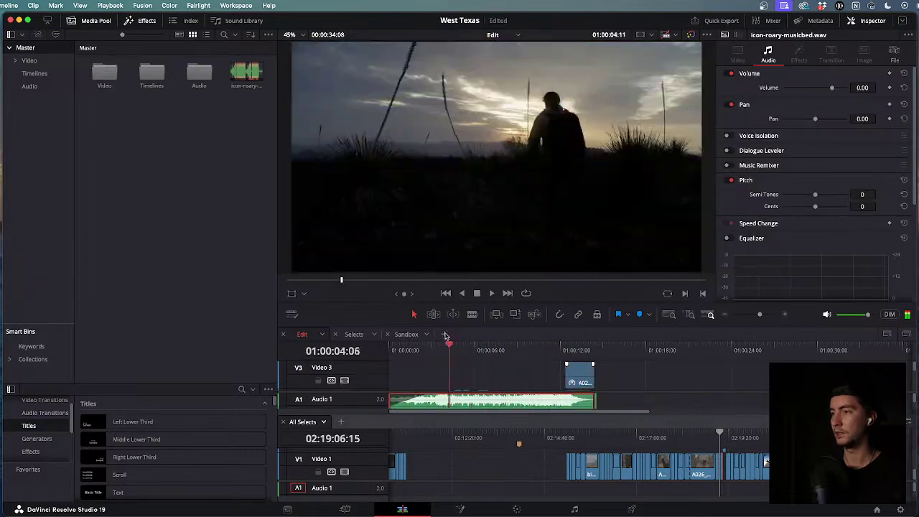
scroll(454, 367, down, 2)
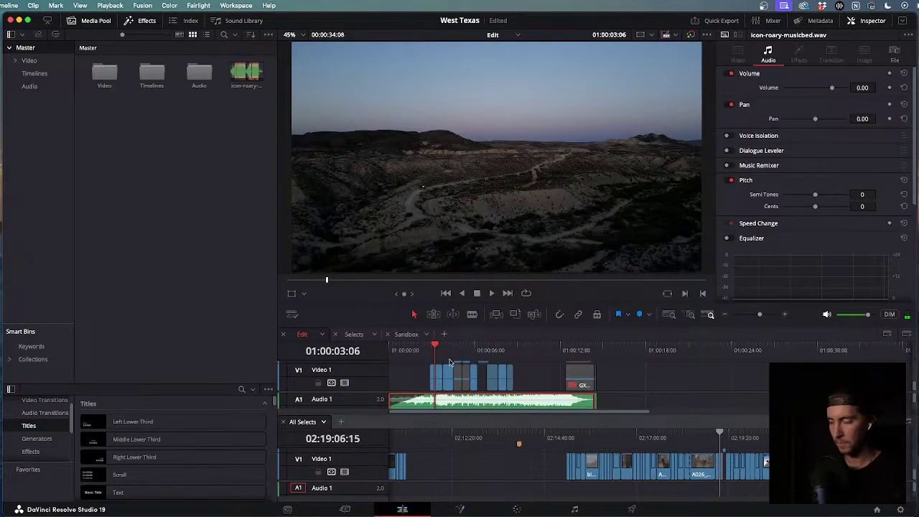
scroll(450, 362, up, 2)
key(space)
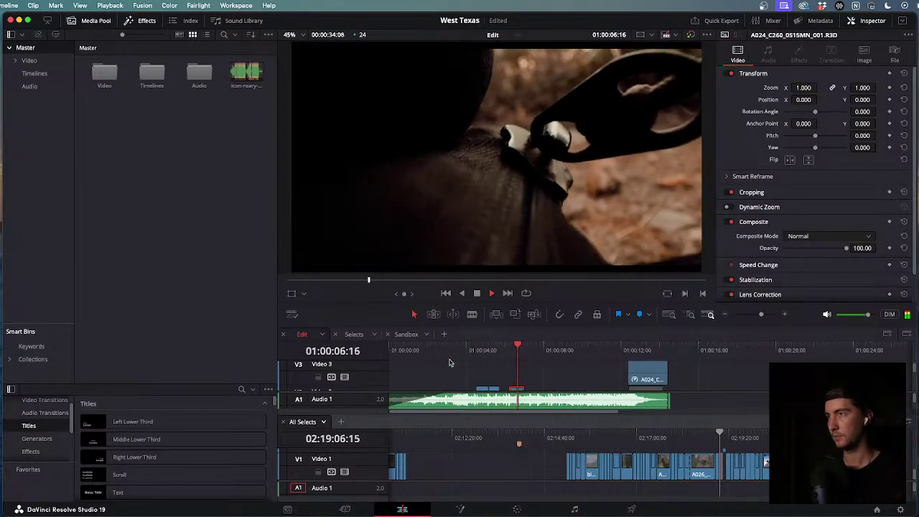
scroll(450, 362, down, 2)
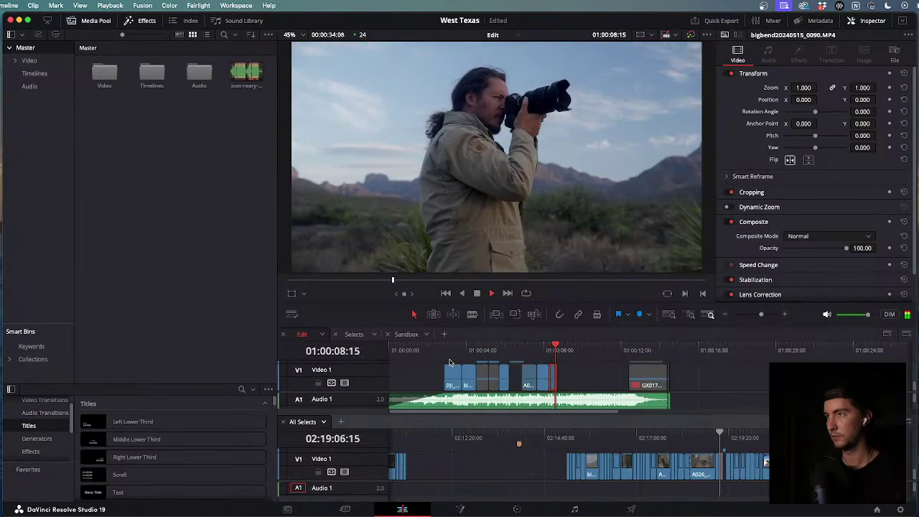
Replay the shots from the bag zipper close-up to the kneeling photographer back and forth, stopping on the tamrac label close-up.
click(503, 400)
key(j)
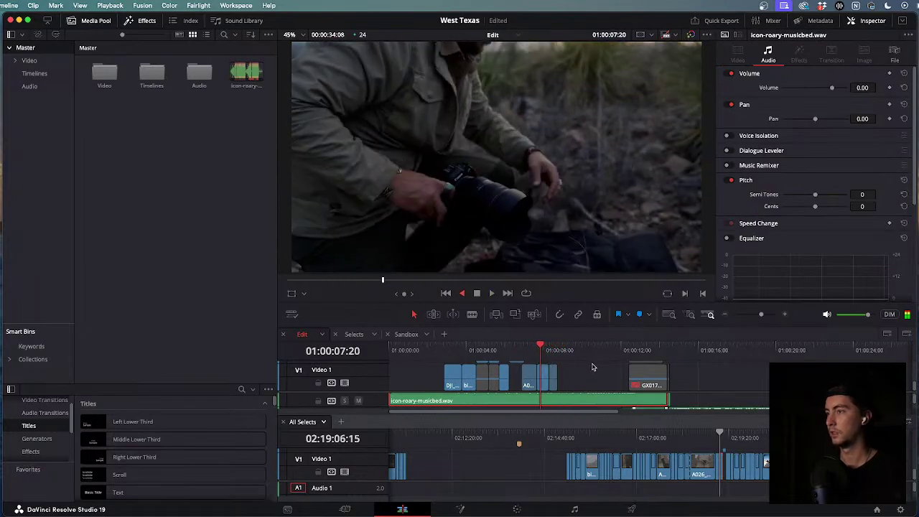
key(l)
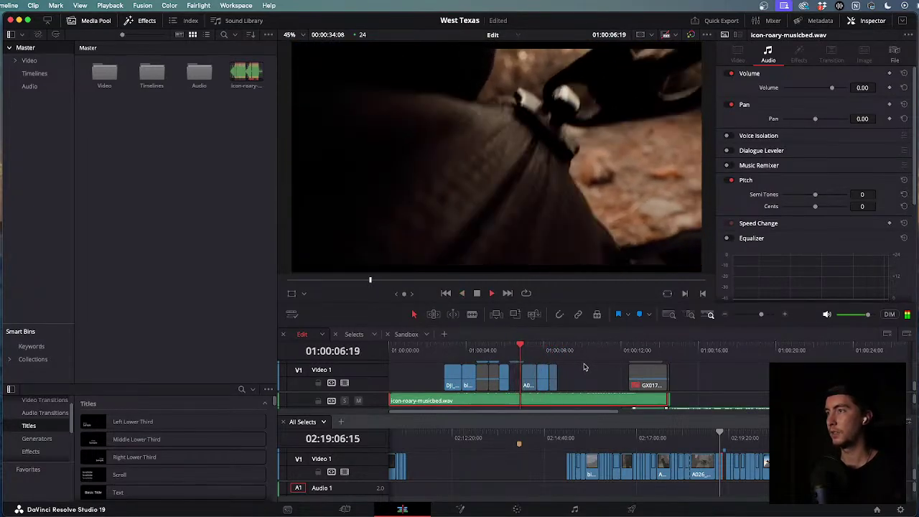
key(j)
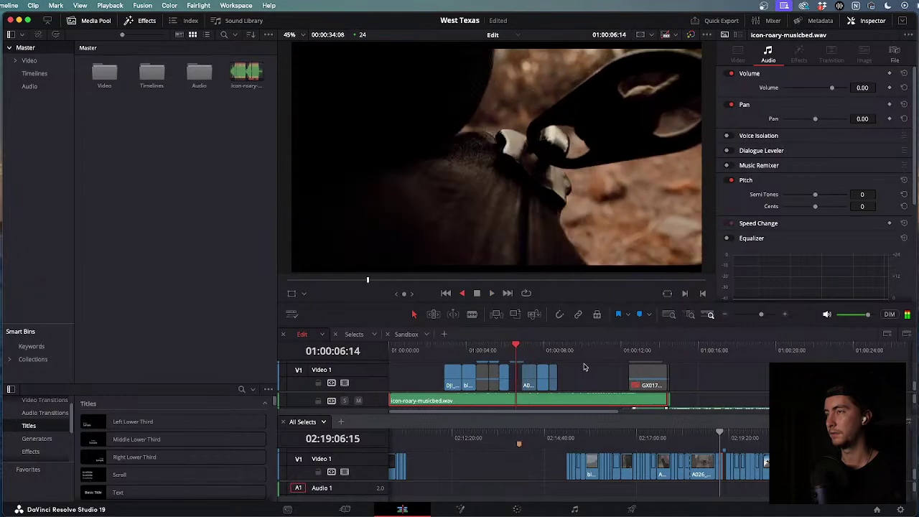
key(l)
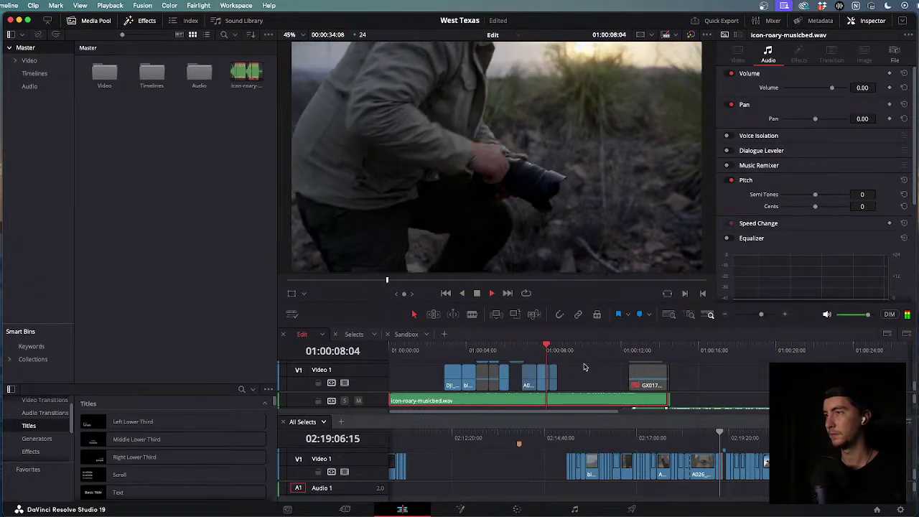
key(j)
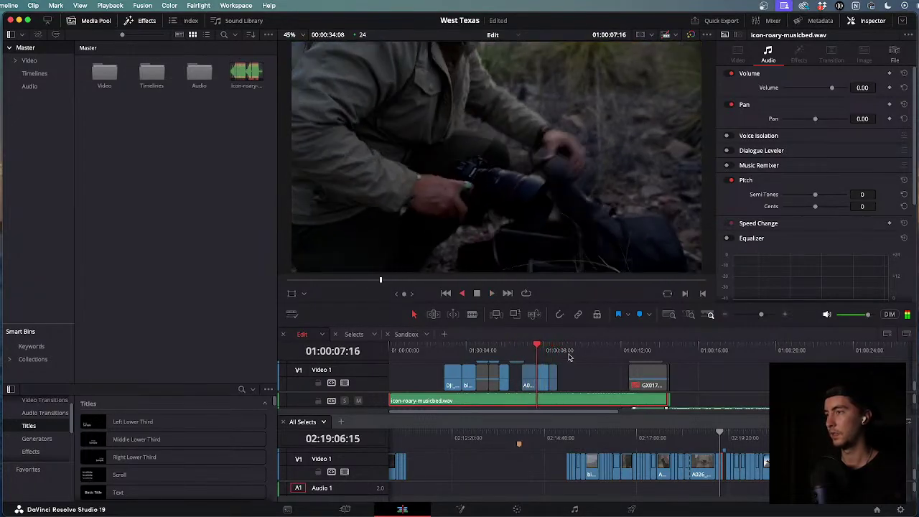
key(k)
key(k)
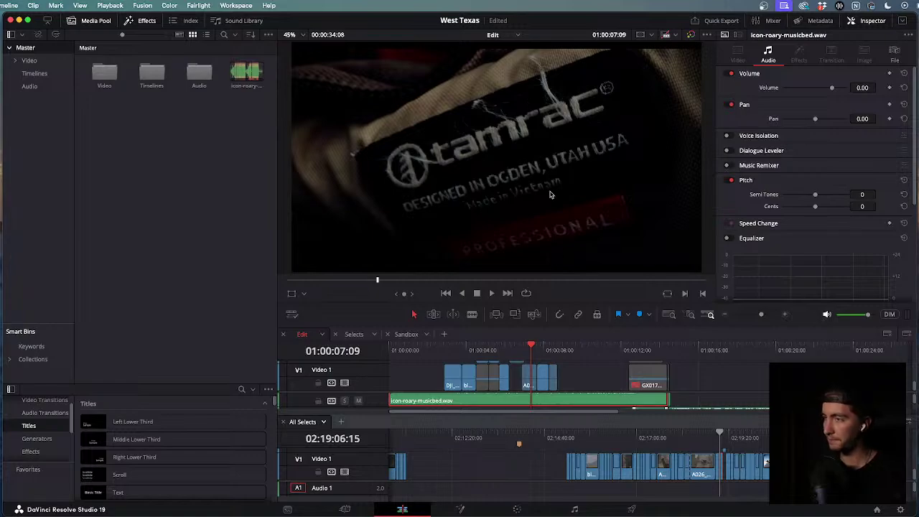
Replay the cut into the tamrac label close-up in reverse and forward.
key(j)
key(l)
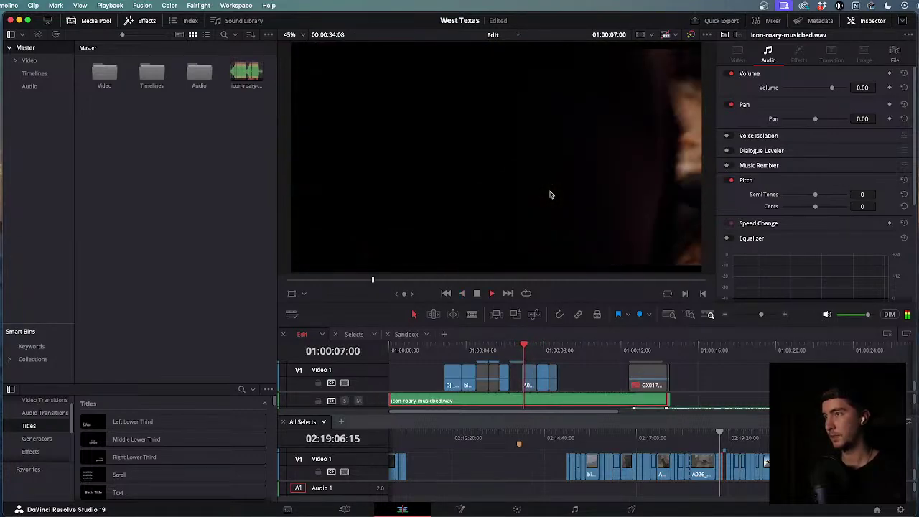
key(j)
key(l)
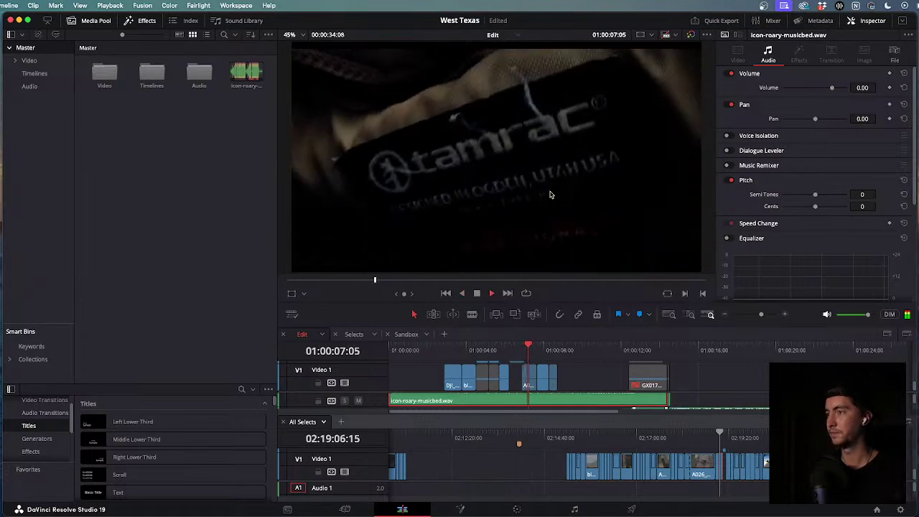
Return to the opening drone shot near 01:00:03:01, play through to the photographer with raised camera, and replay the end of his shot.
drag(540, 347, 448, 347)
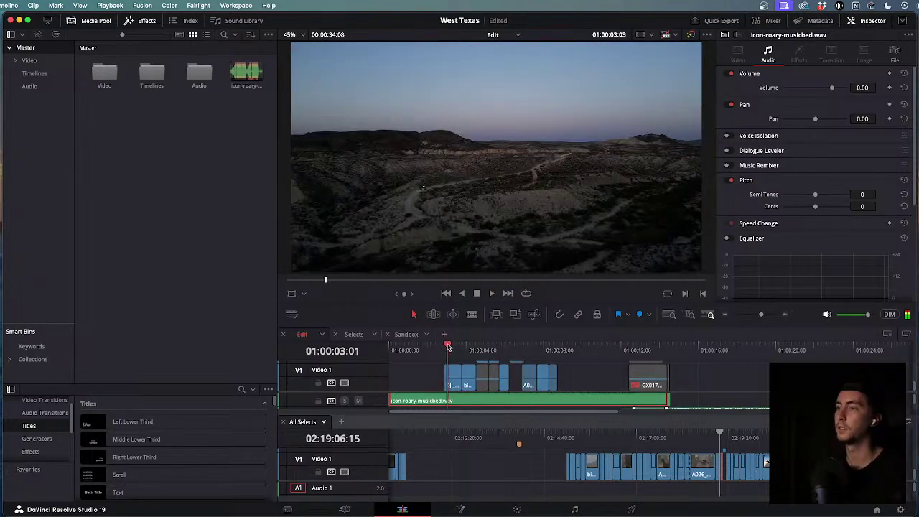
key(l)
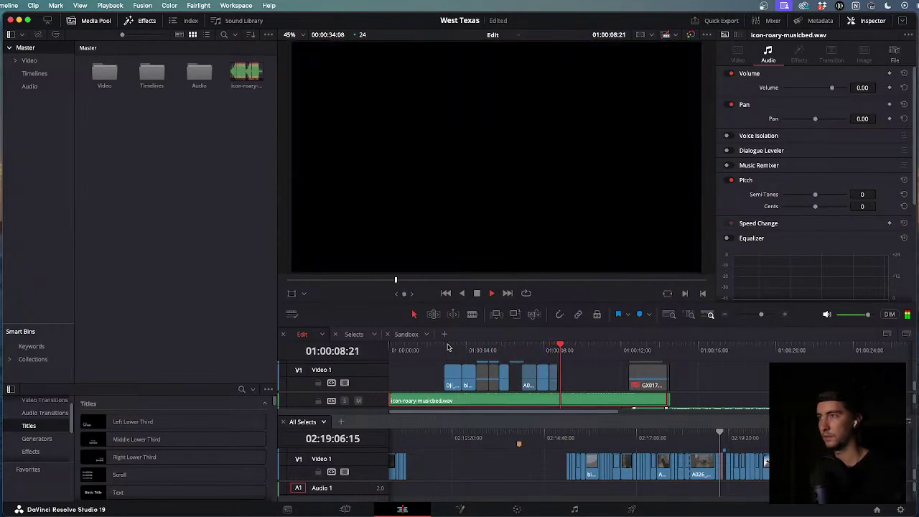
key(j)
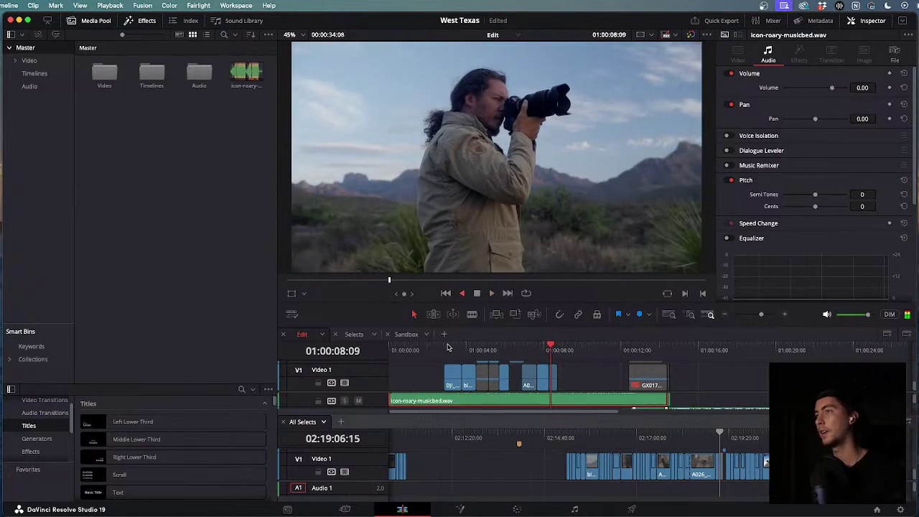
key(l)
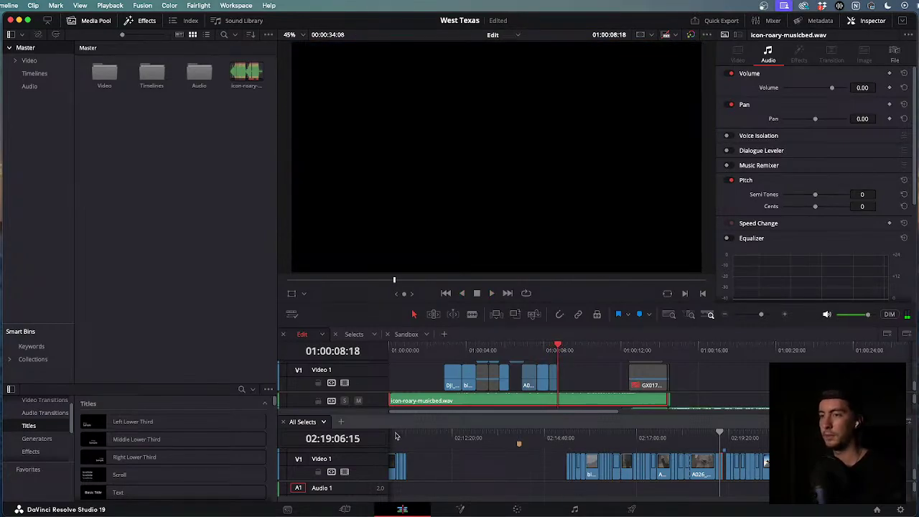
Scan the All Selects timeline from its start to the parked white van shot for possible follow-up shots.
click(452, 438)
key(Home)
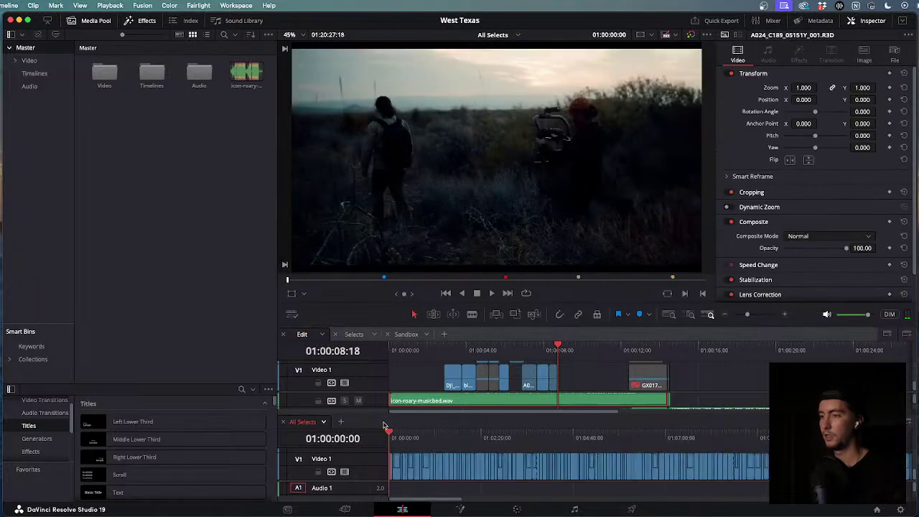
drag(388, 431, 500, 447)
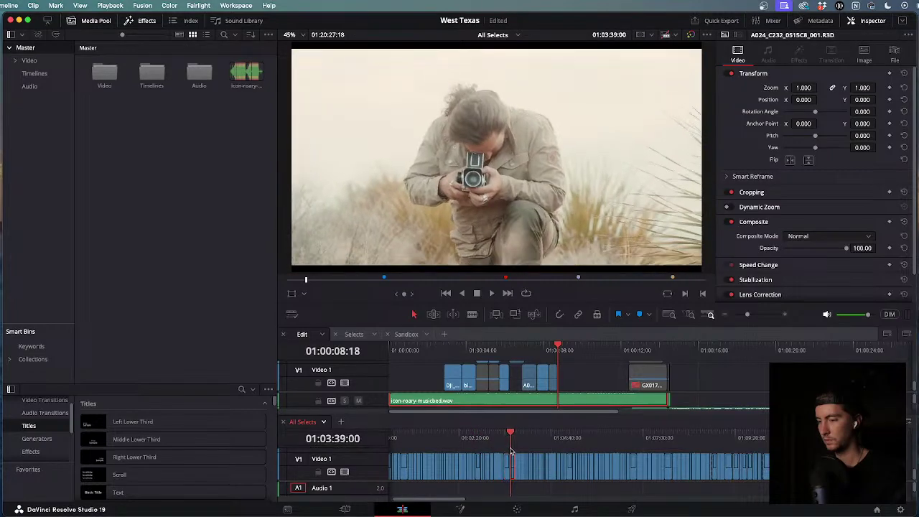
drag(517, 451, 633, 461)
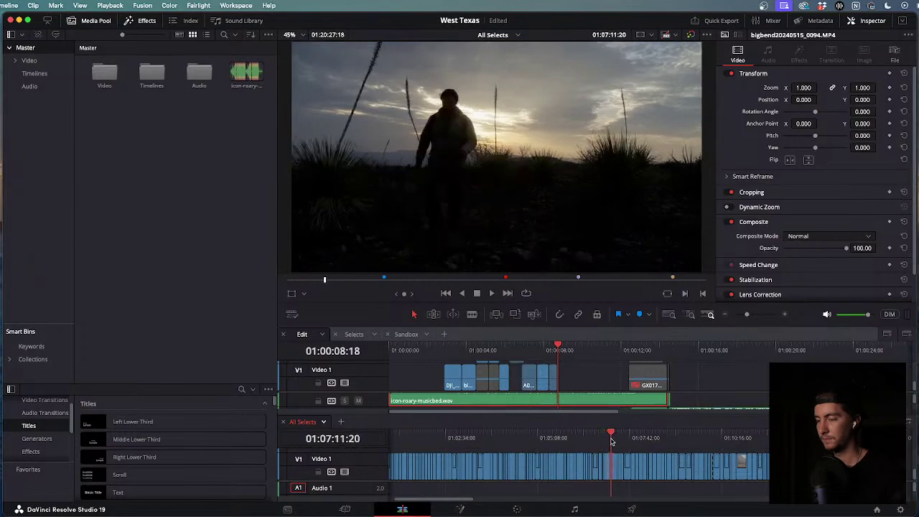
drag(611, 441, 616, 443)
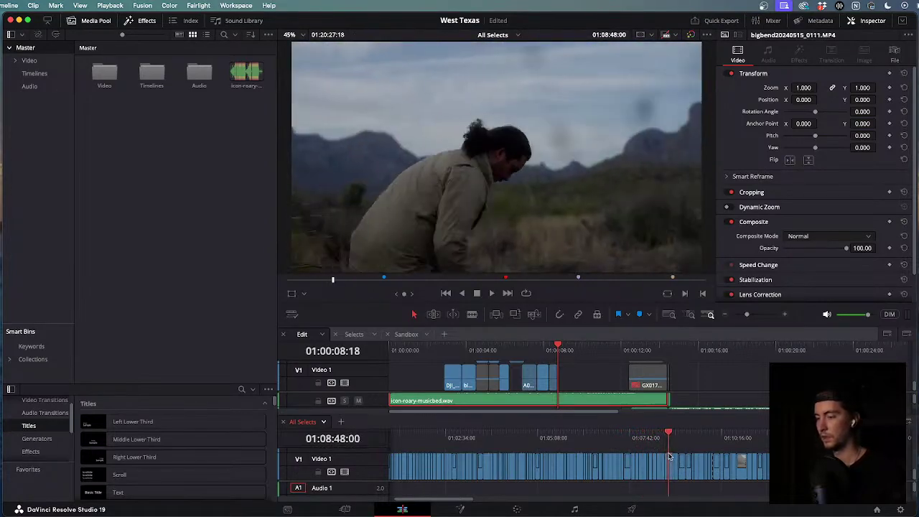
scroll(683, 460, right, 3)
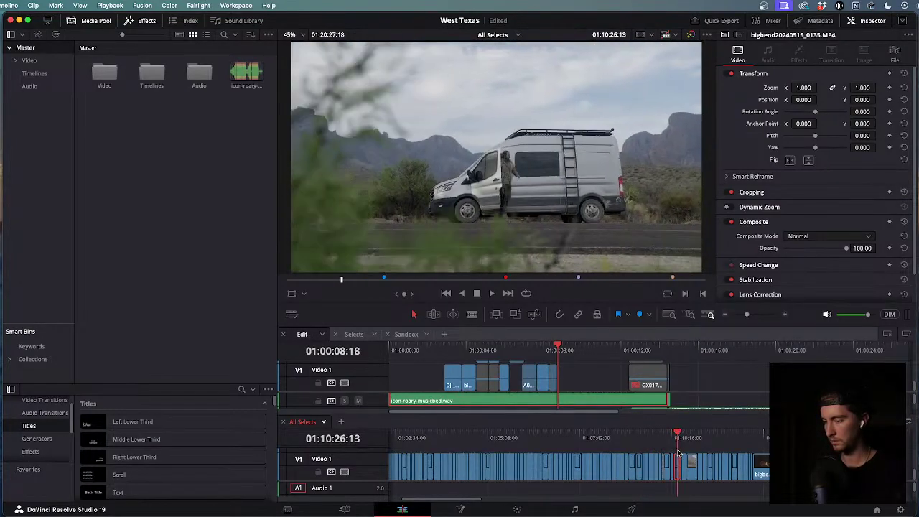
Find the backpacker facing the mountains in bigbend20240515_0126.MP4 in All Selects and split that clip partway through.
drag(676, 454, 670, 452)
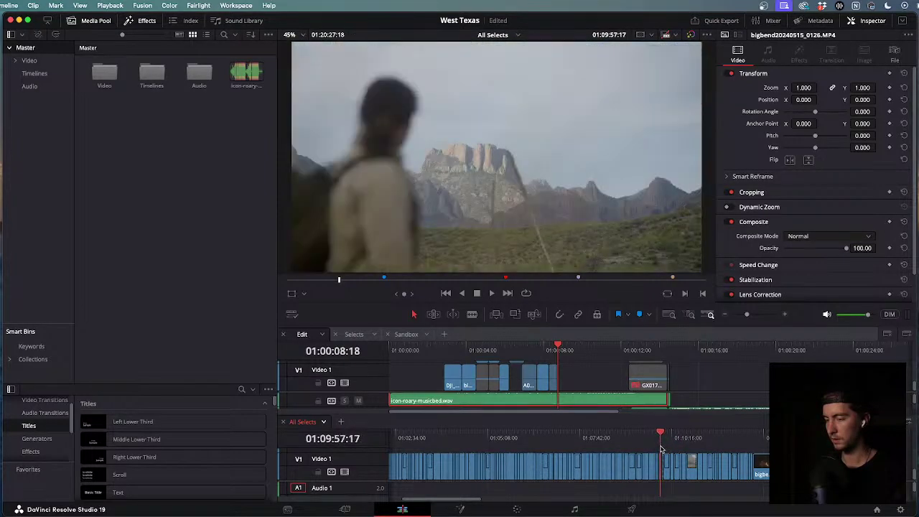
drag(664, 450, 661, 450)
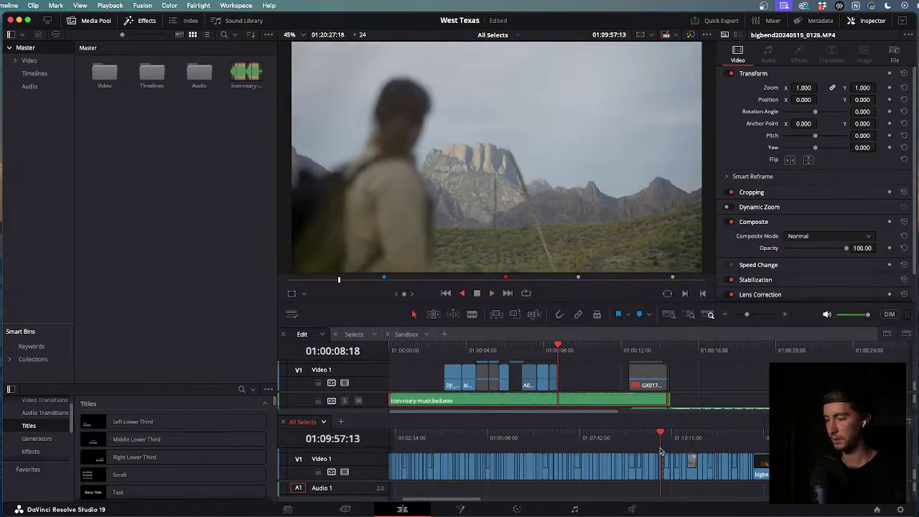
scroll(659, 453, up, 5)
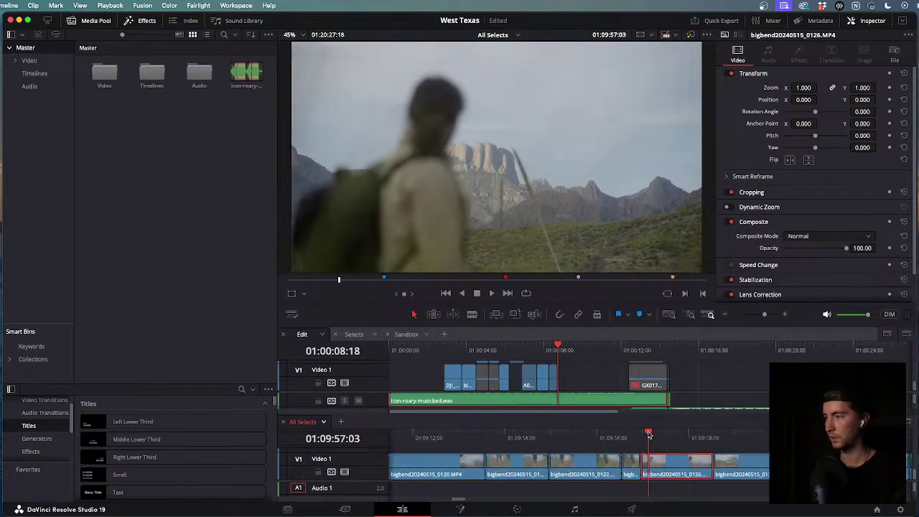
mouse_move(648, 434)
mouse_down()
mouse_move(690, 444)
mouse_move(635, 445)
mouse_move(671, 446)
mouse_move(652, 447)
mouse_up()
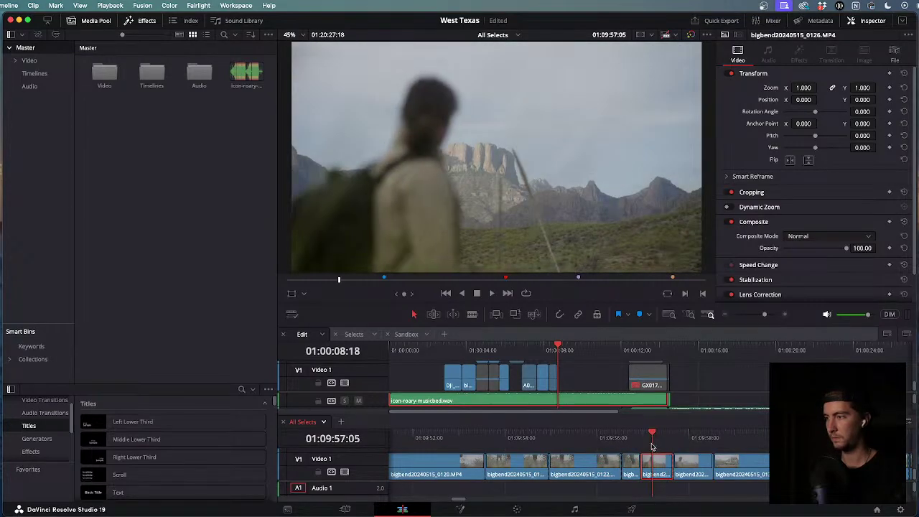
Play the Edit timeline from just before the opening drone shot into the gap after the photographer shot.
mouse_move(574, 358)
mouse_down()
mouse_move(549, 346)
mouse_move(569, 348)
mouse_up()
click(564, 377)
key(Delete)
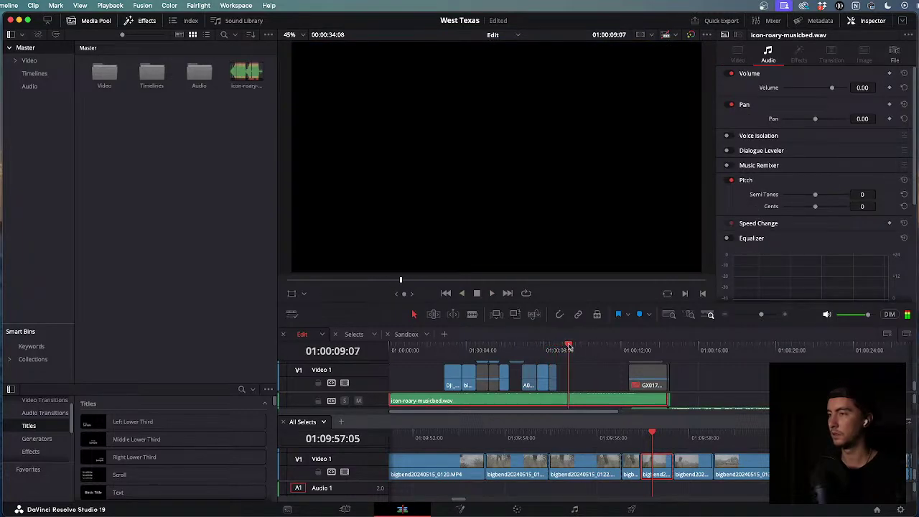
click(440, 348)
key(space)
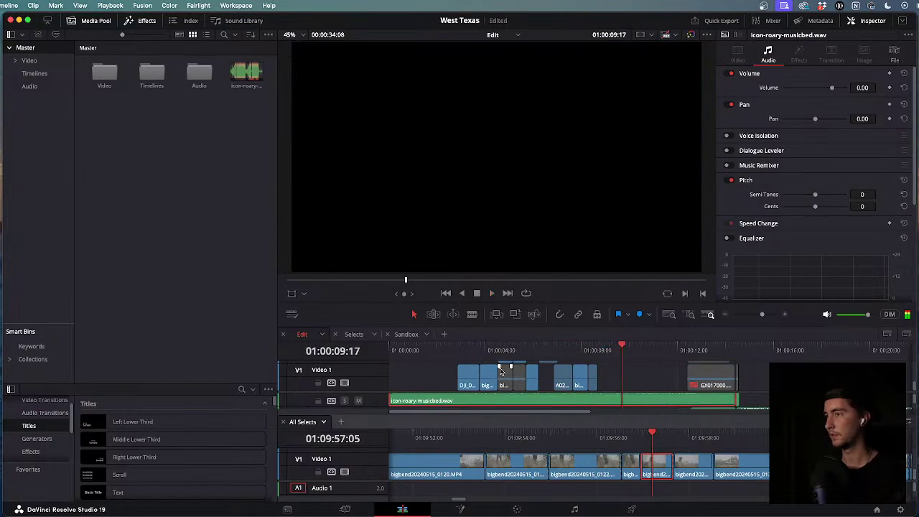
key(j)
Replay the shots from the tamrac label onward, trim the end of the photographer clip slightly earlier, and play across the new end.
drag(612, 353, 544, 348)
key(space)
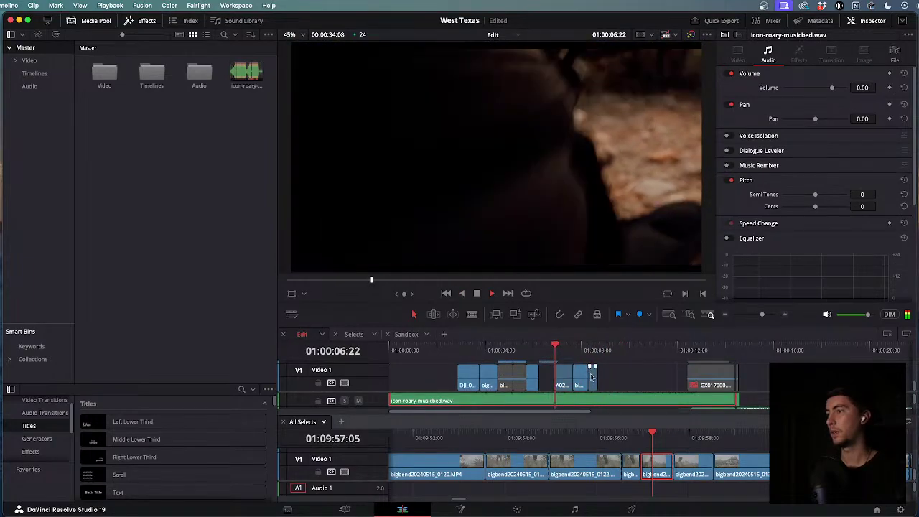
key(space)
scroll(616, 377, up, 3)
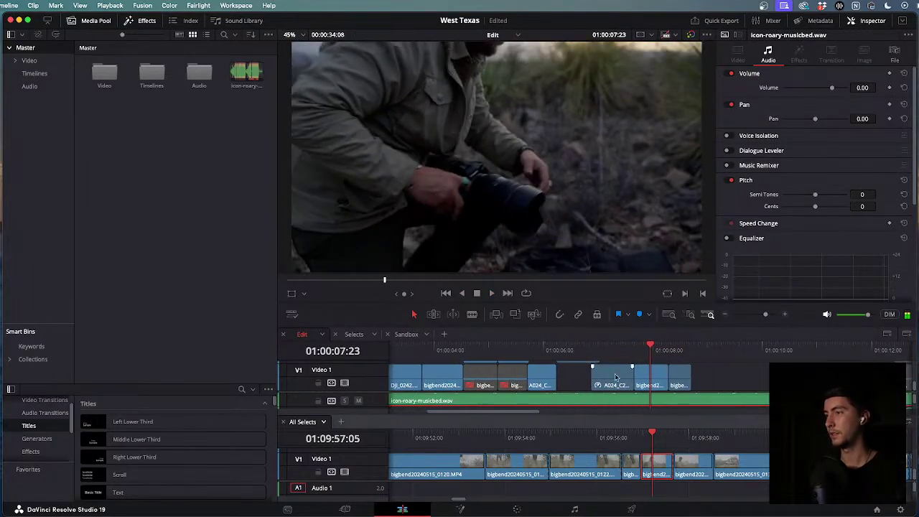
drag(688, 373, 684, 377)
key(space)
key(space)
scroll(704, 366, down, 2)
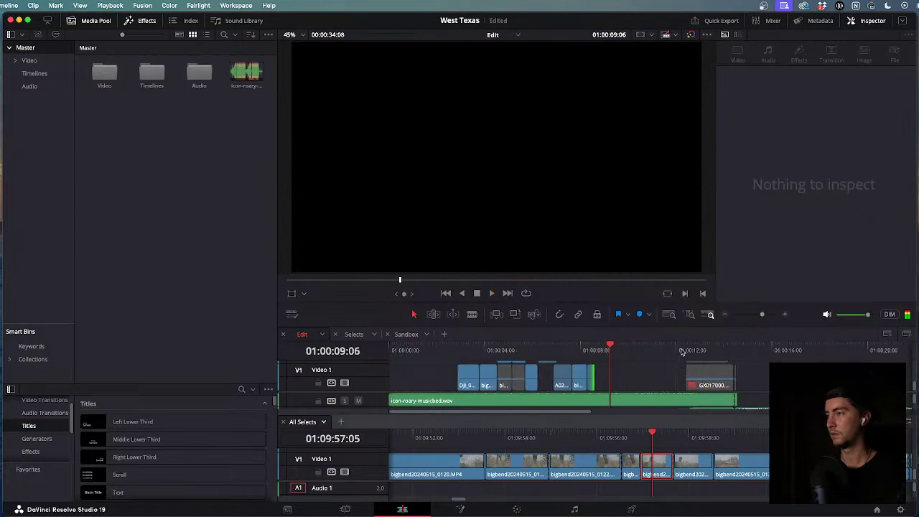
Play the Edit on past the first music clip, then replay the early shots up to the photographer with raised camera.
key(space)
scroll(711, 379, down, 3)
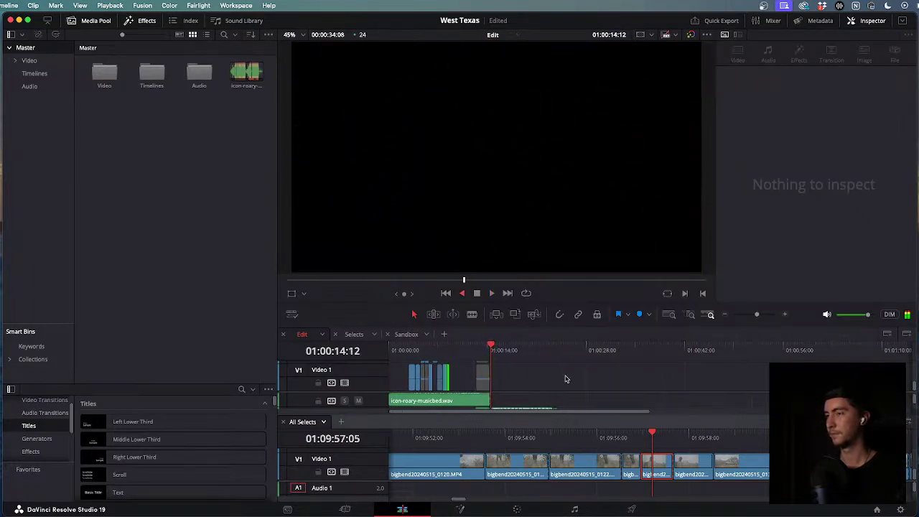
scroll(574, 366, up, 3)
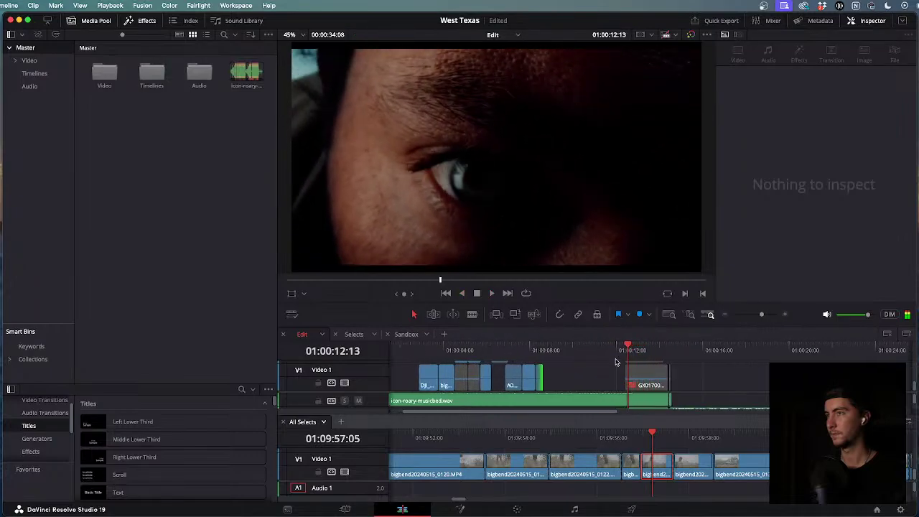
drag(627, 346, 458, 346)
key(space)
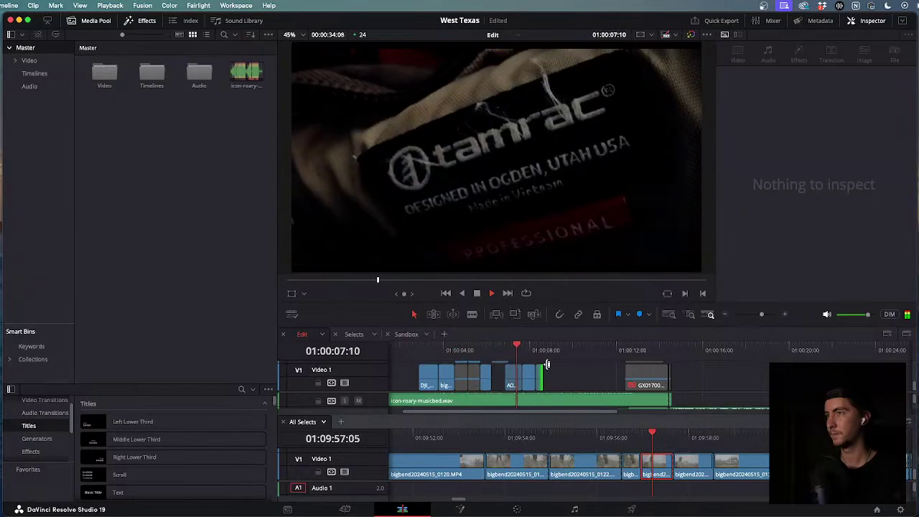
key(j)
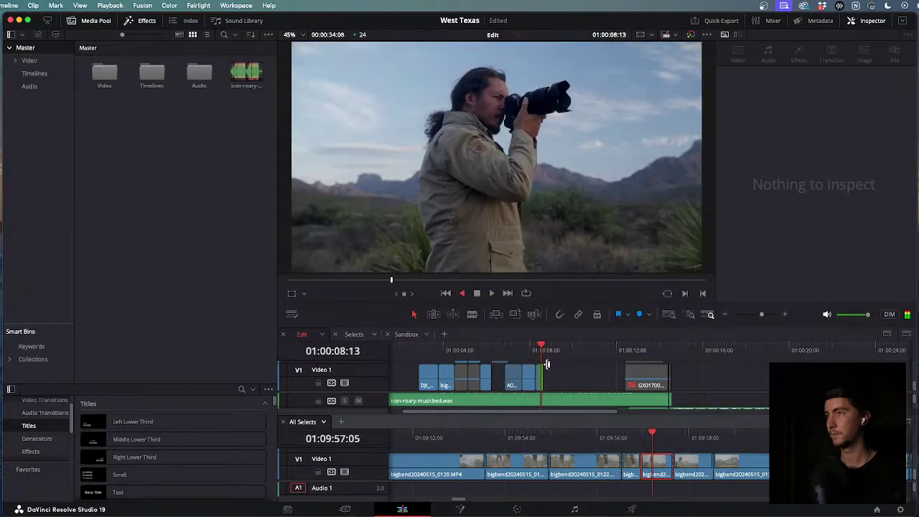
Try shifting the group of clips after the opening drone shot 03:18 later, toward the eye close-up.
scroll(555, 368, up, 2)
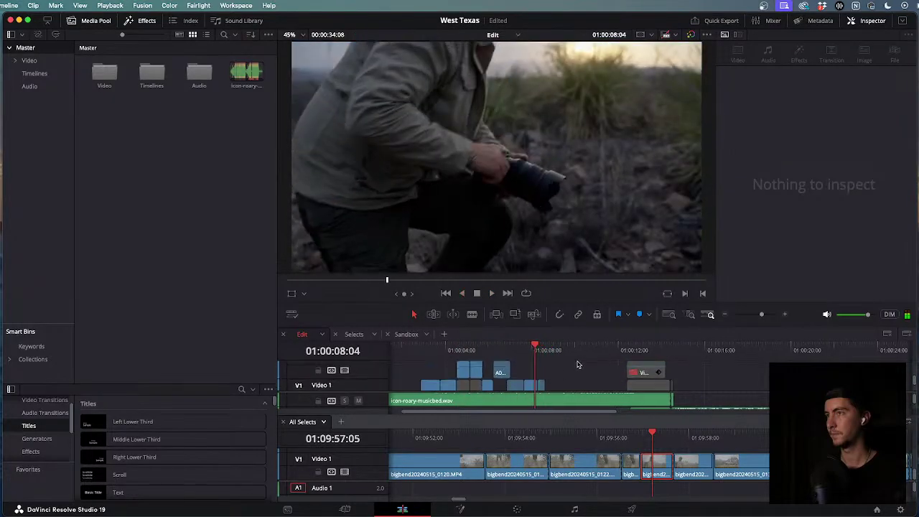
drag(577, 365, 531, 380)
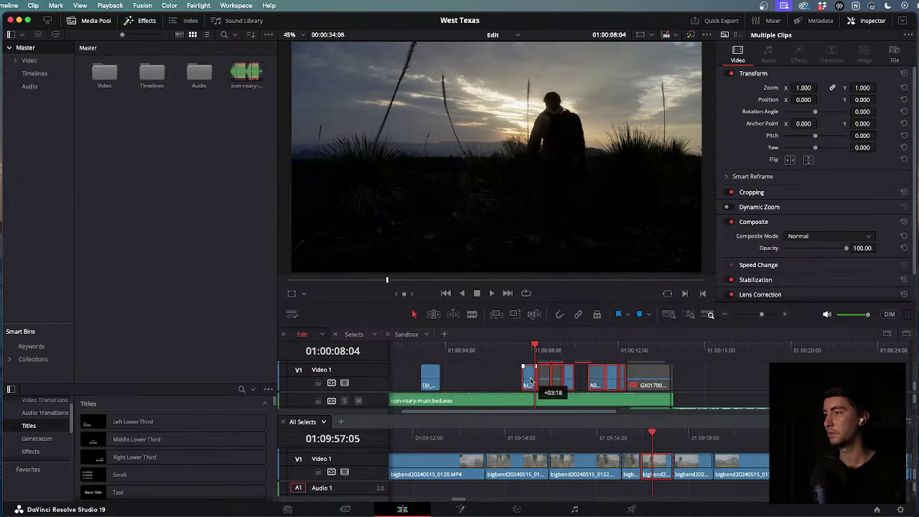
drag(531, 380, 447, 381)
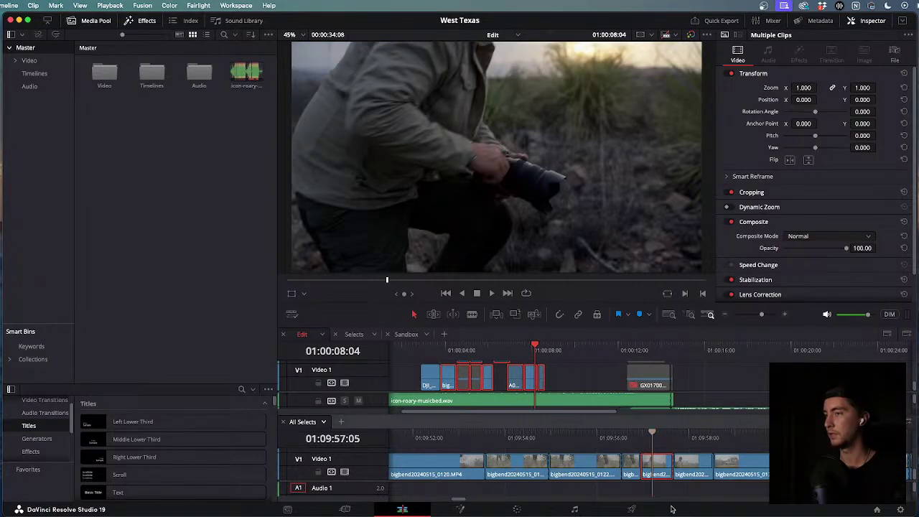
Scan All Selects to the GX010409.mov van shot, play it forward and in reverse, and move to the DJI_0242.MP4 drone shot at 01:34:39:12.
scroll(683, 483, down, 5)
scroll(682, 482, down, 5)
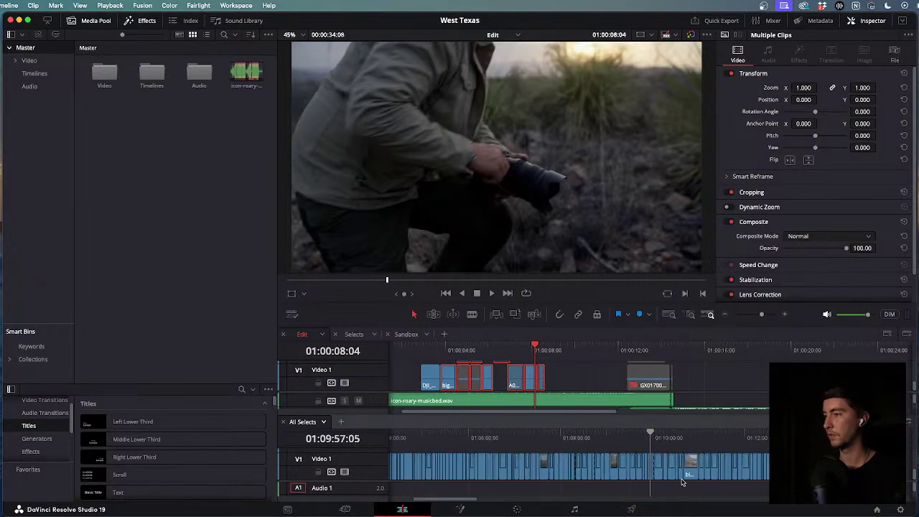
drag(449, 433, 554, 439)
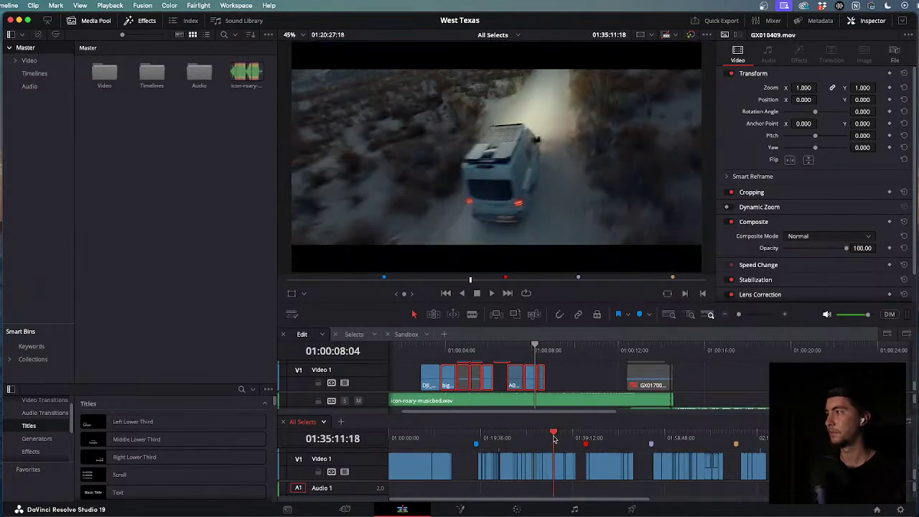
key(l)
key(k)
key(j)
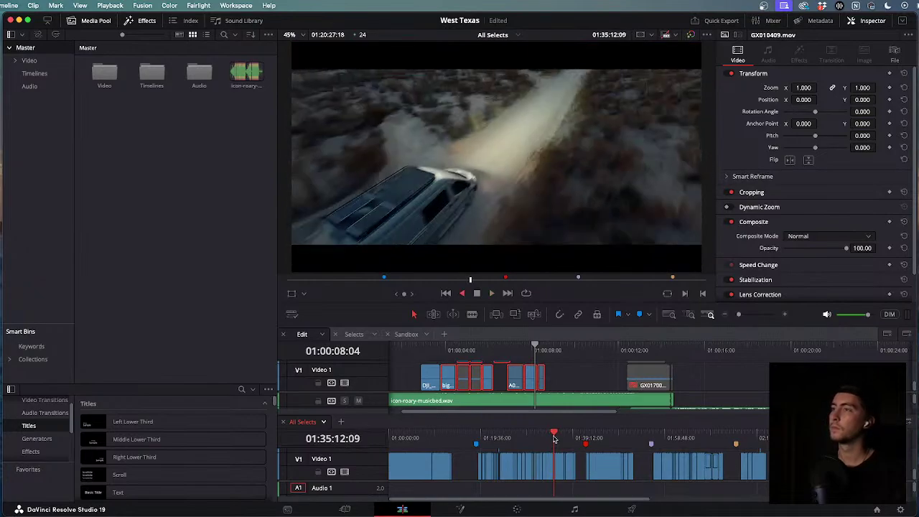
click(650, 439)
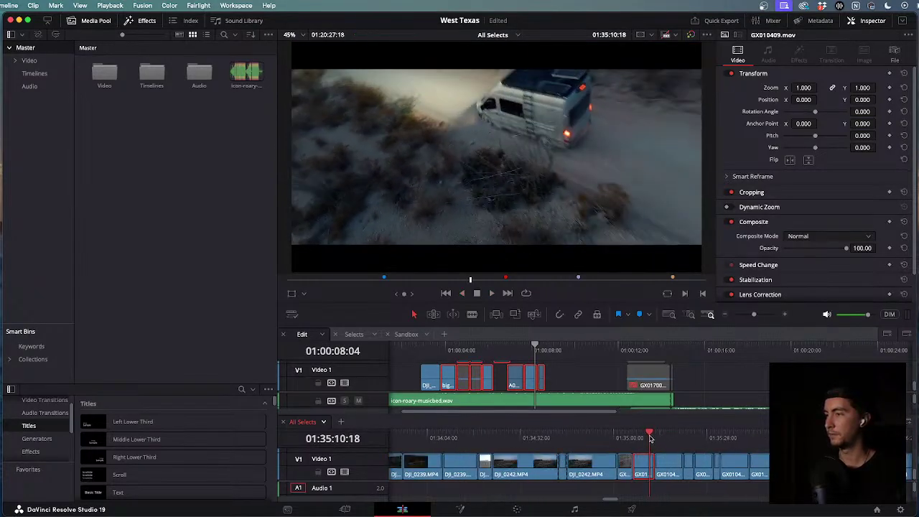
drag(651, 438, 545, 434)
Play the opening drone shot in the Edit timeline forward and in reverse, stopping at 01:00:03:15.
click(424, 346)
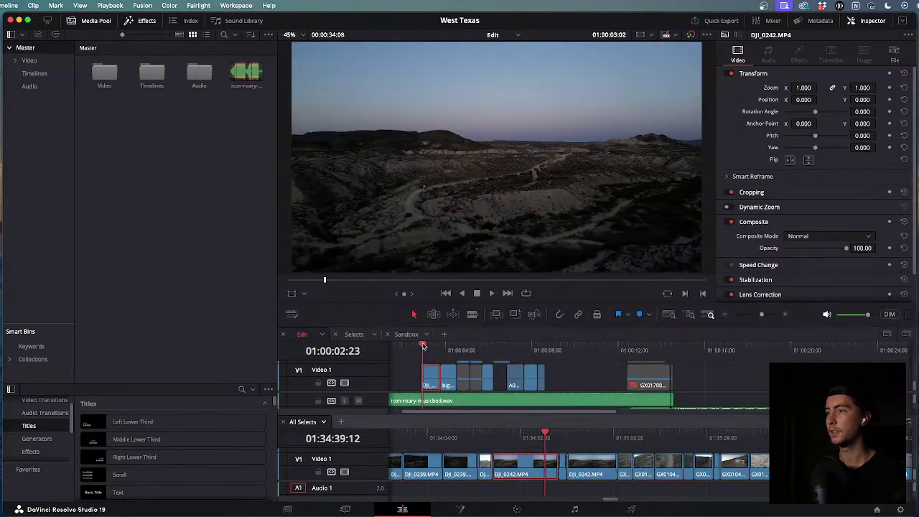
click(423, 346)
key(space)
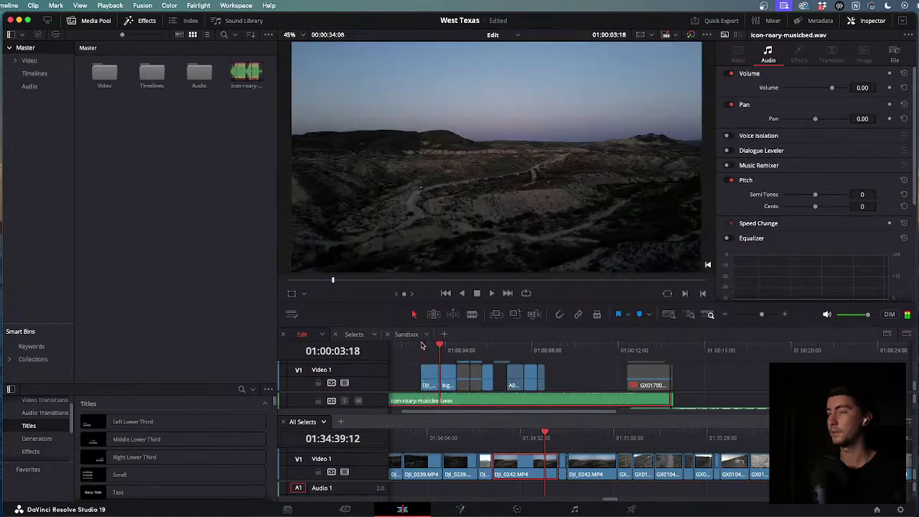
key(j)
key(l)
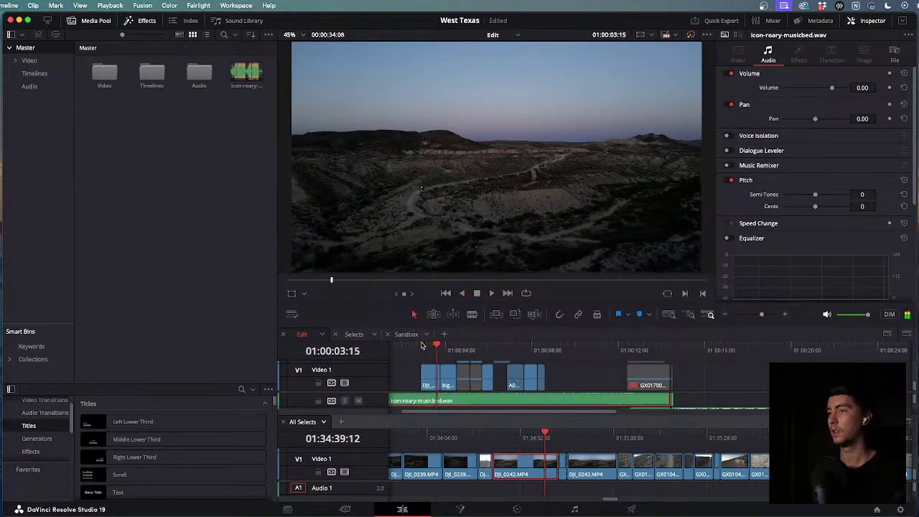
scroll(597, 376, up, 2)
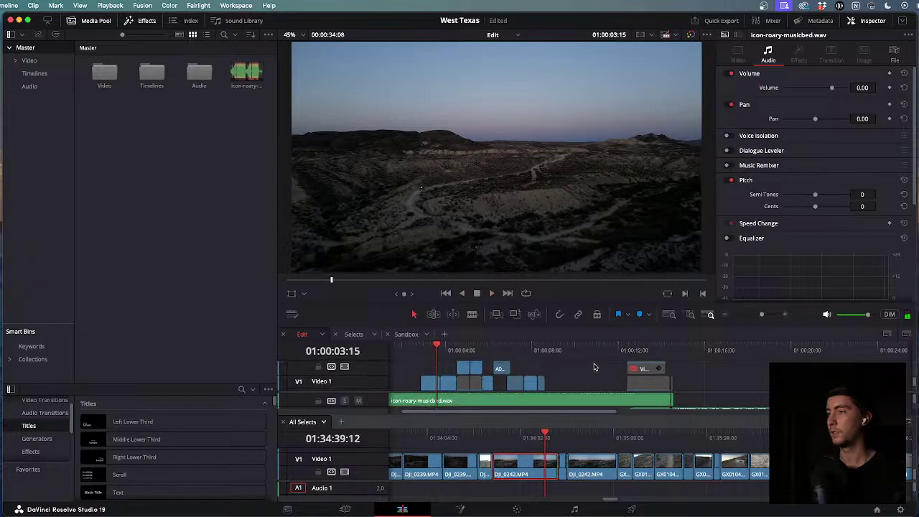
Shift the group of clips after the opening drone shot about two seconds later and play the Edit through the eye close-up.
drag(595, 367, 495, 386)
key(j)
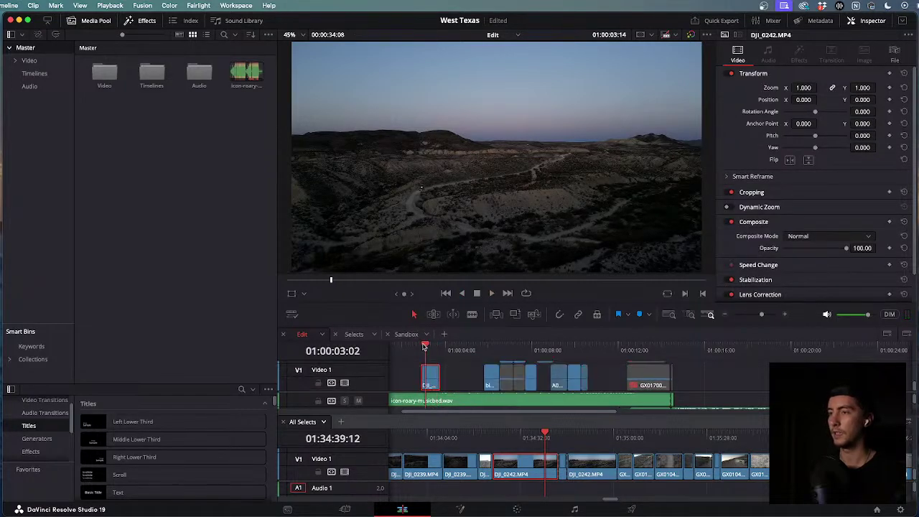
key(l)
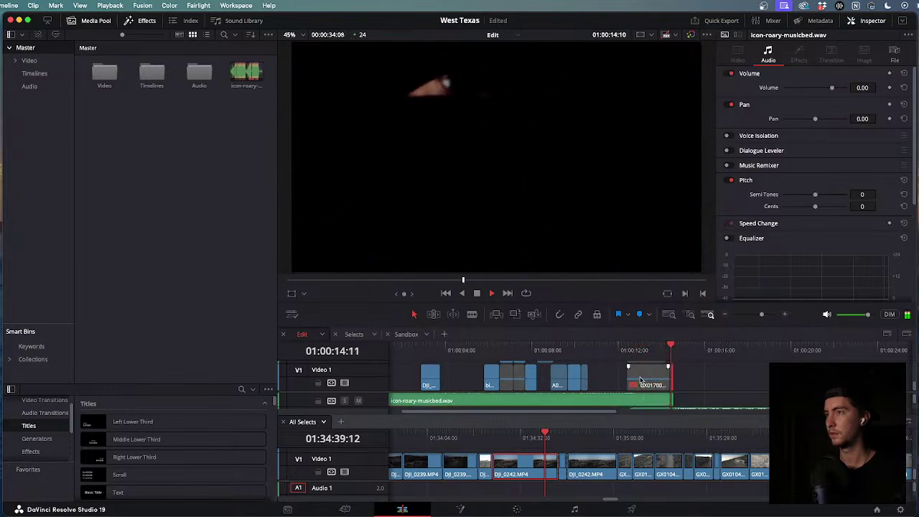
Play the Edit with the A024_C264 eye close-up on Video 3 disabled, and enable the clip again.
click(642, 381)
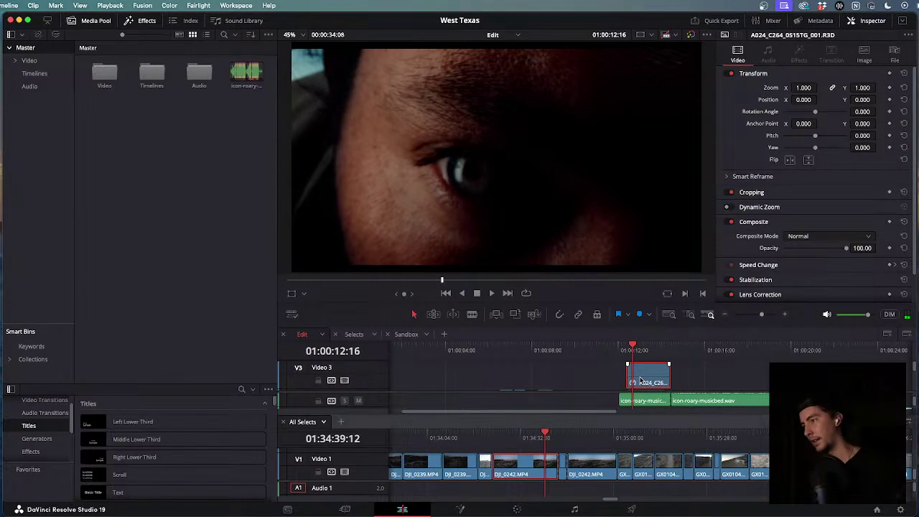
key(d)
drag(632, 345, 502, 339)
key(space)
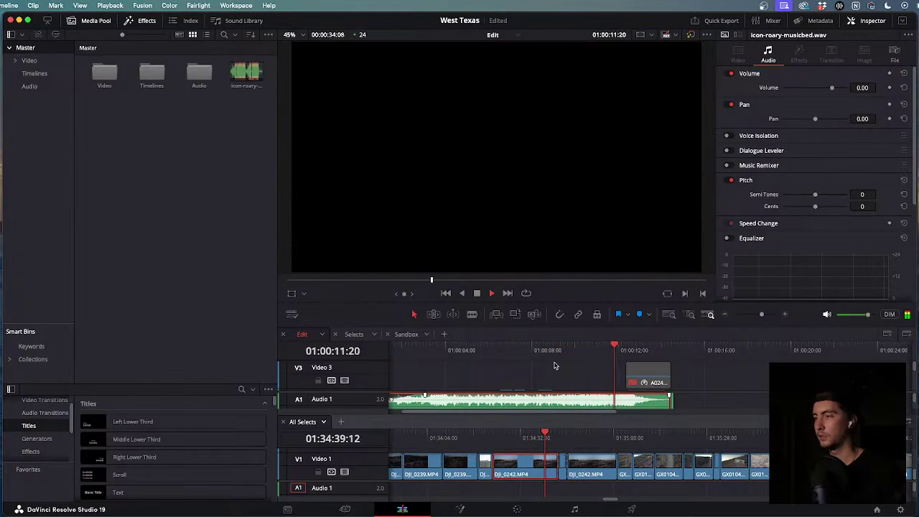
key(space)
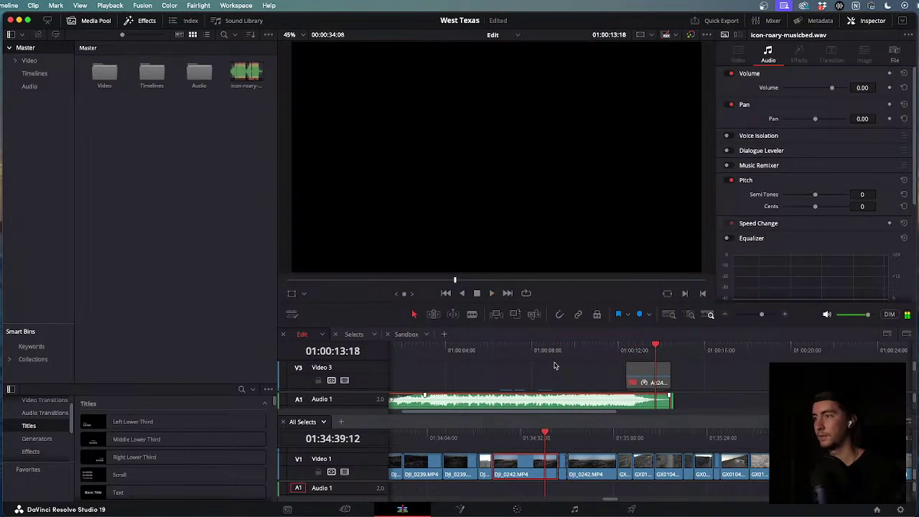
click(650, 372)
mouse_move(652, 346)
mouse_down()
mouse_move(634, 347)
mouse_move(643, 346)
mouse_up()
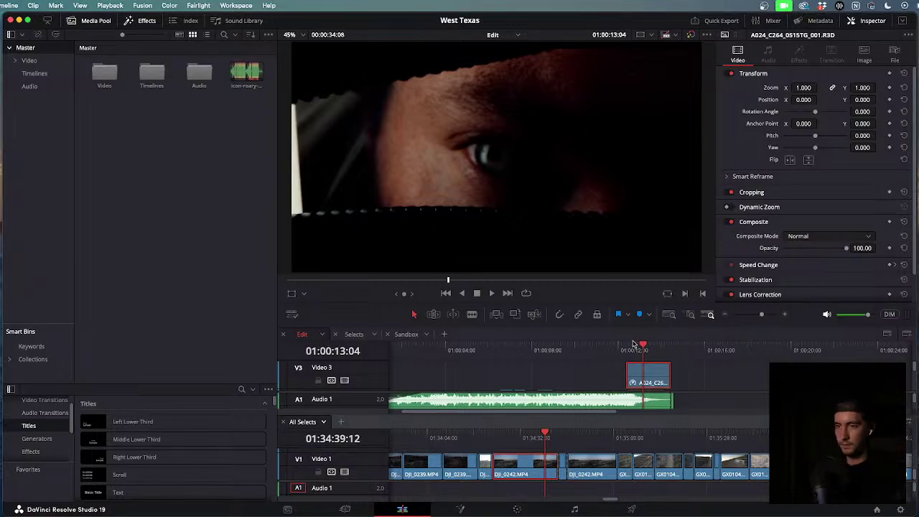
key(F11)
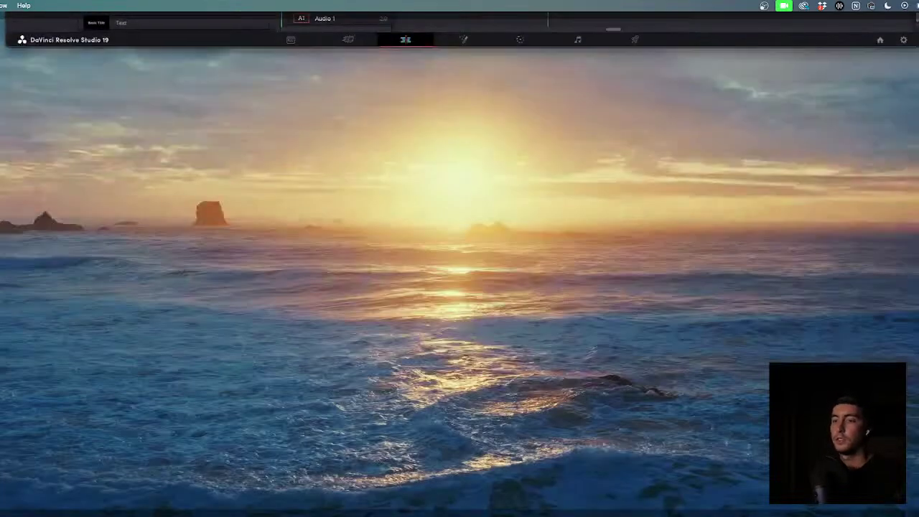
key(F11)
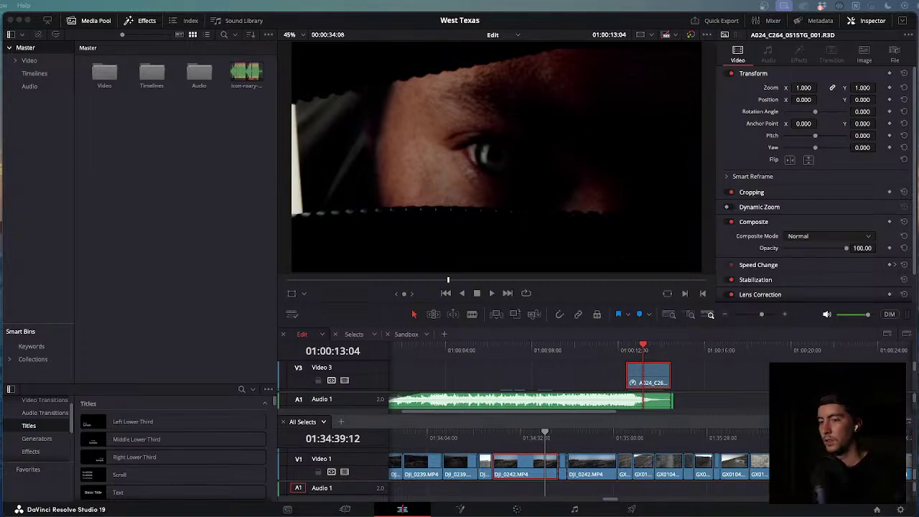
click(625, 364)
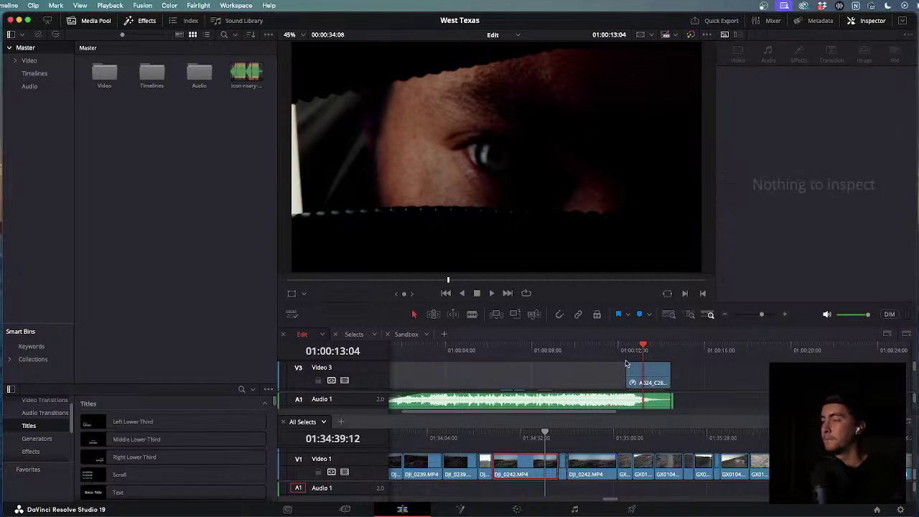
Play the Edit from the silhouetted hiker shot through the eye close-up, and replay the transition into the second music clip.
drag(643, 347, 502, 347)
scroll(521, 370, down, 3)
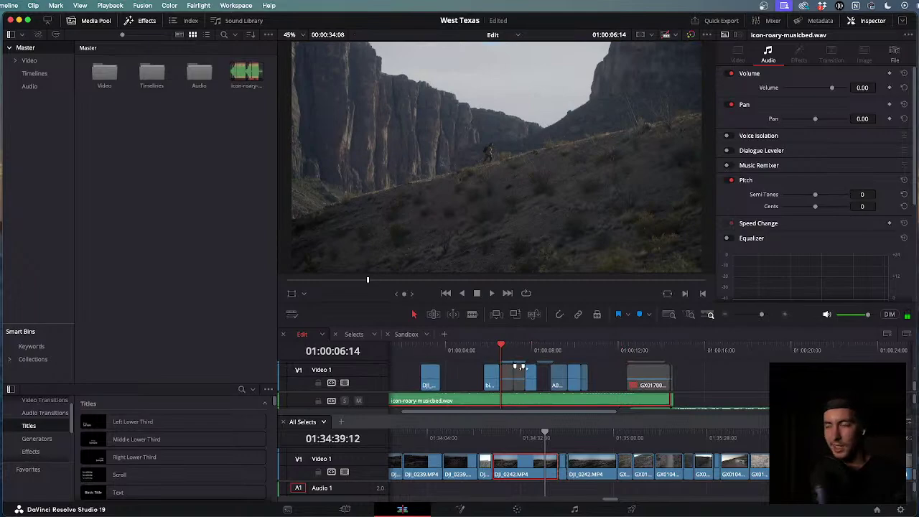
scroll(544, 375, left, 3)
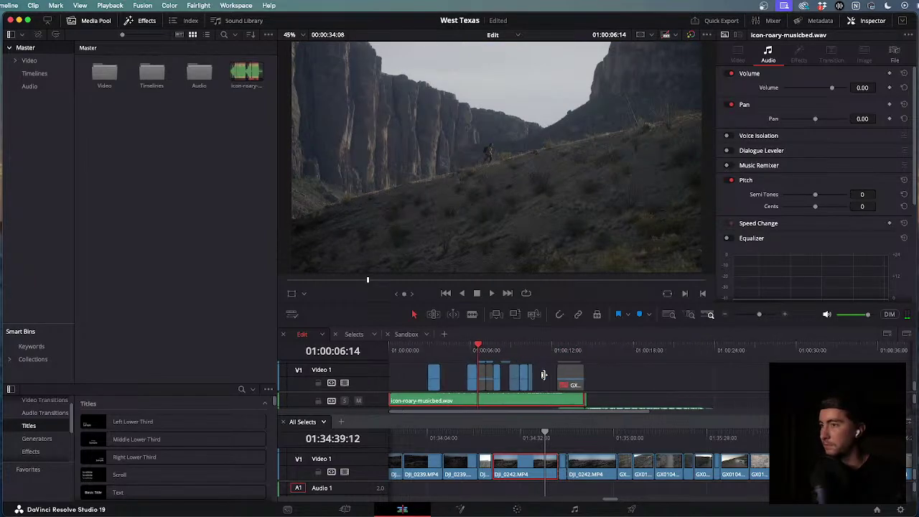
drag(531, 350, 523, 347)
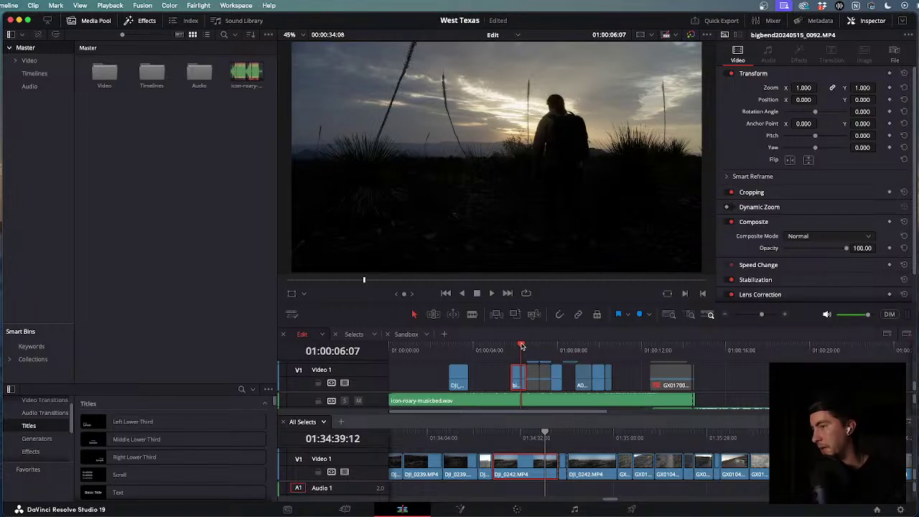
scroll(522, 347, up, 3)
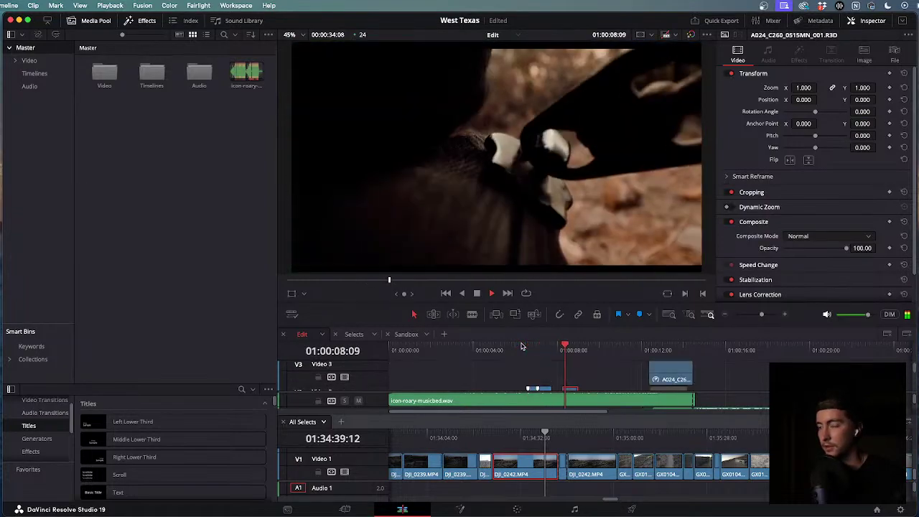
scroll(523, 347, down, 3)
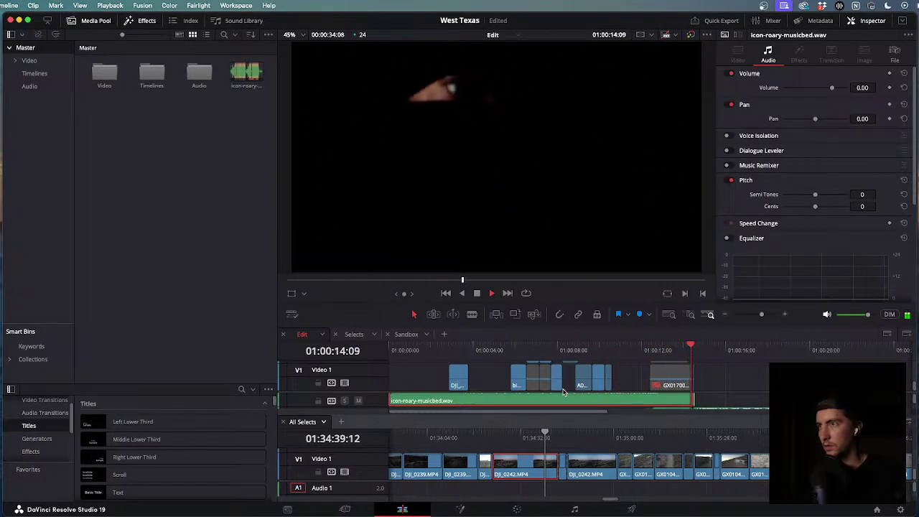
scroll(564, 392, down, 1)
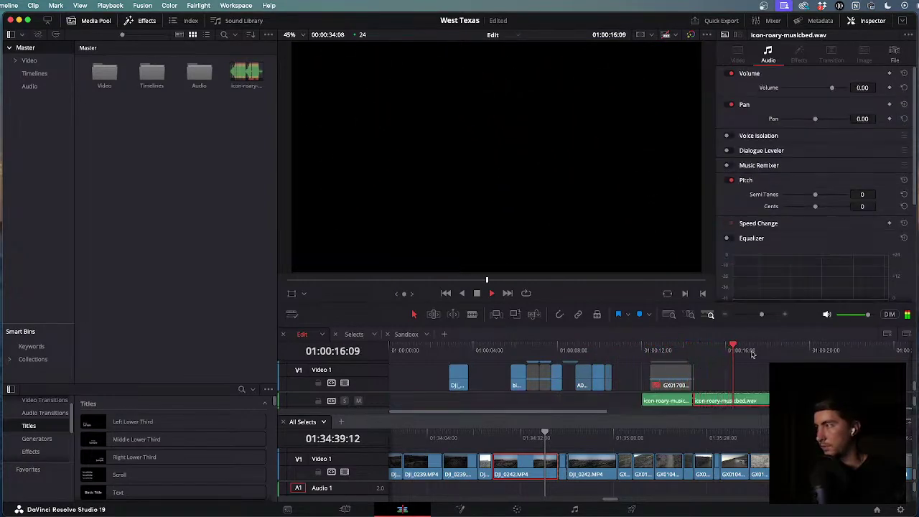
drag(744, 349, 650, 343)
key(space)
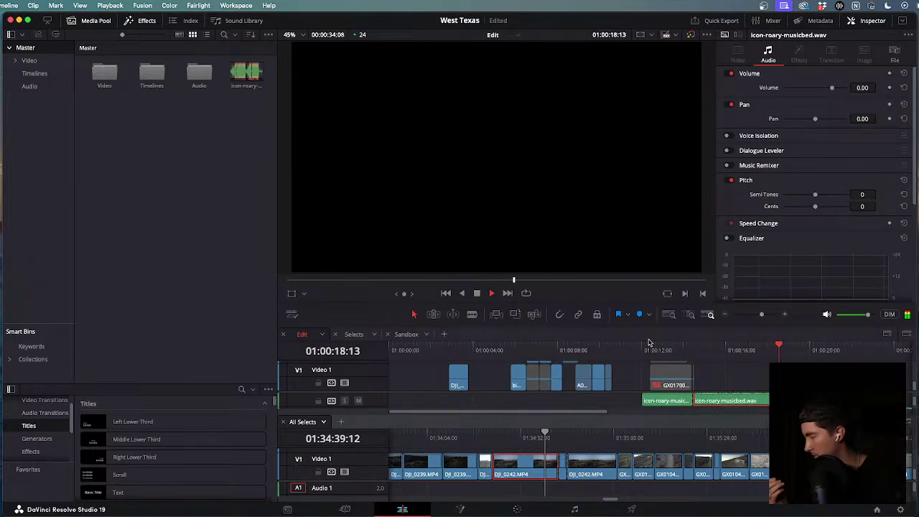
Recheck the opening drone shot and isolate a short section of the GX010409.mov van shot around 01:35:03:13 in All Selects.
drag(649, 343, 453, 349)
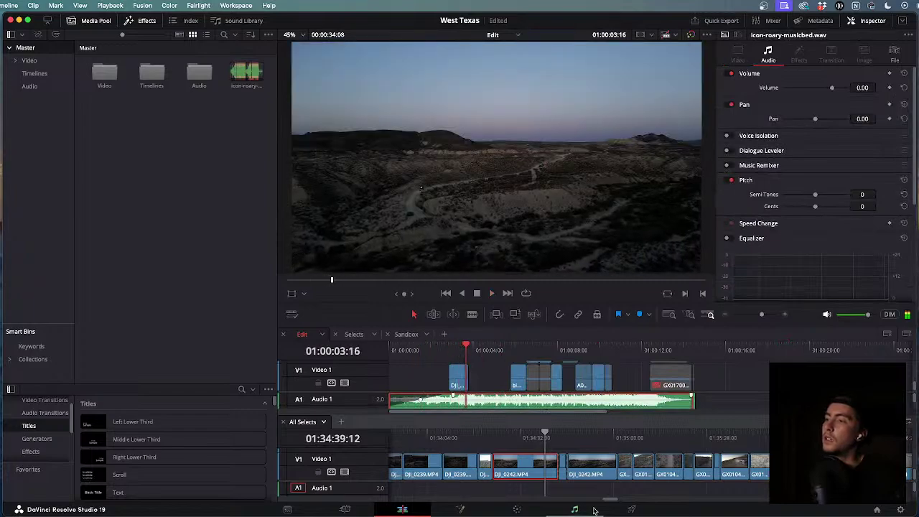
scroll(582, 450, down, 5)
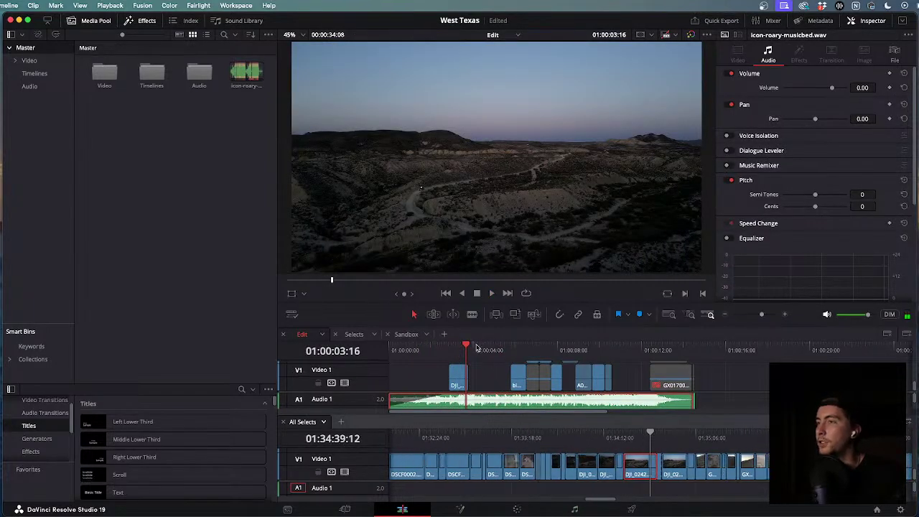
drag(651, 433, 689, 439)
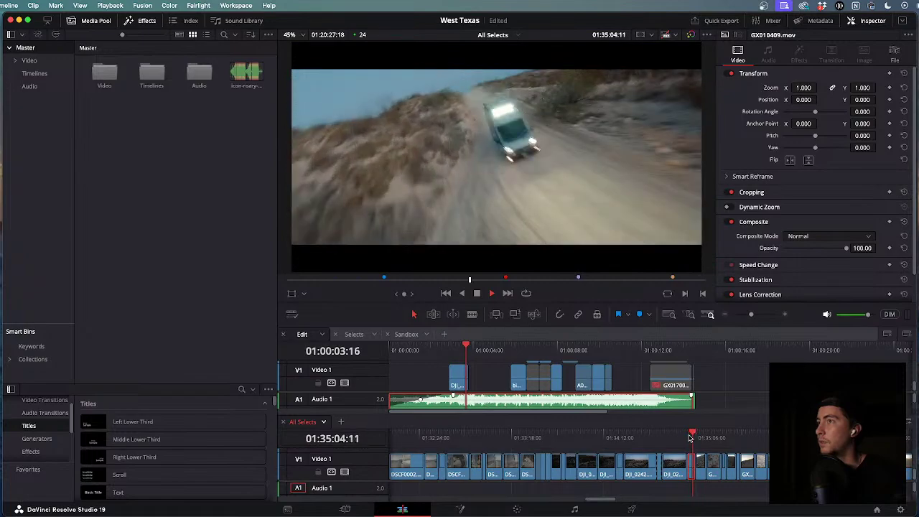
key(j)
key(k)
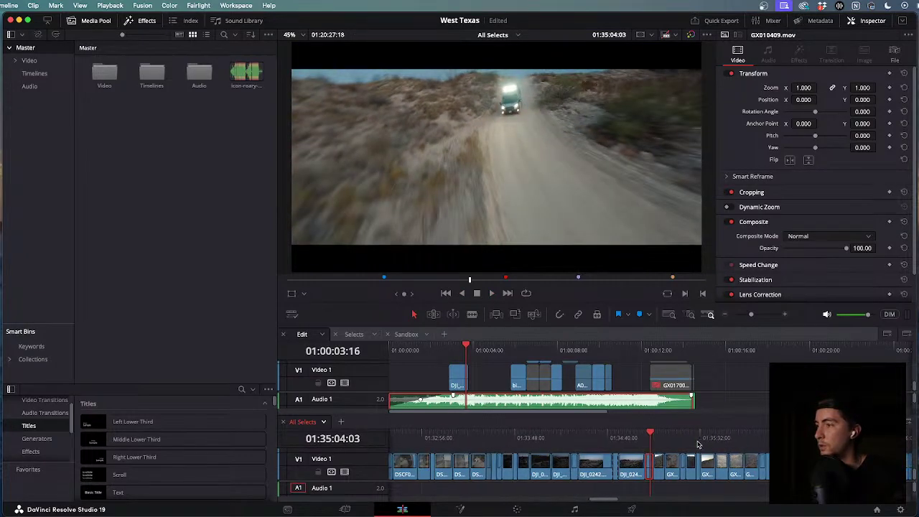
scroll(698, 445, up, 2)
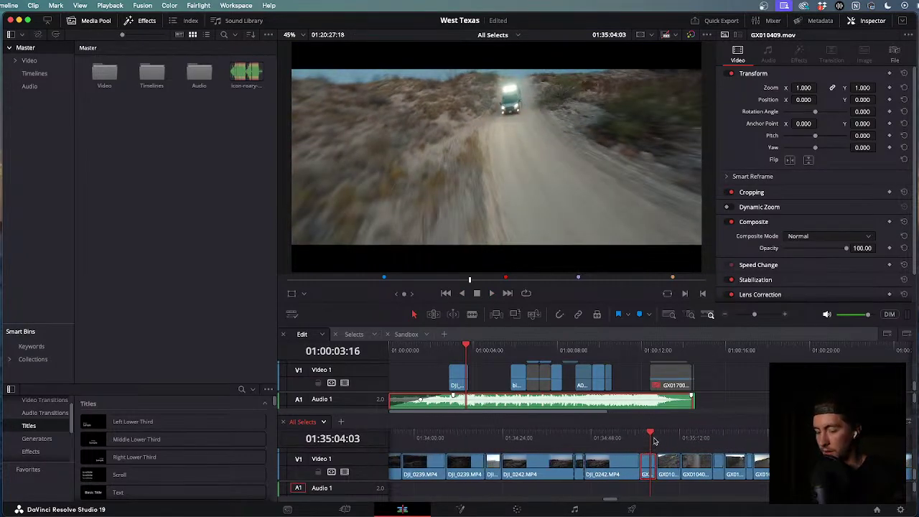
scroll(655, 442, up, 3)
mouse_move(650, 434)
mouse_down()
mouse_move(628, 434)
mouse_move(644, 436)
mouse_up()
Place the isolated GX010409.mov van section in the Edit directly after the opening drone shot, at 01:00:03:20.
click(470, 349)
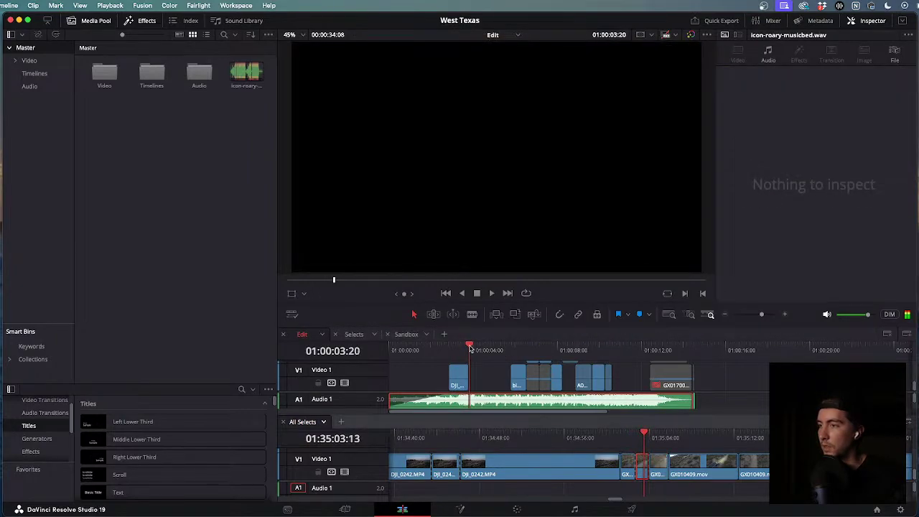
key(F10)
drag(478, 386, 476, 386)
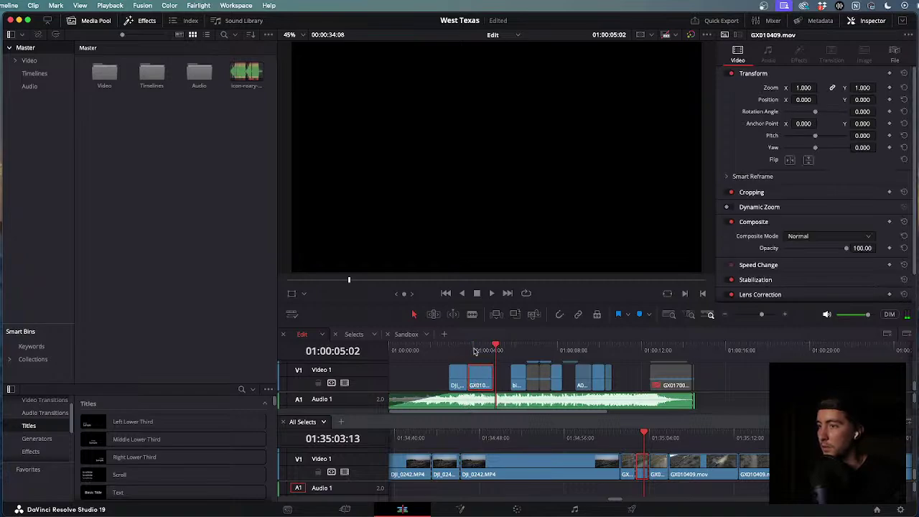
Review the cut from the opening drone shot to the van shot repeatedly, forward and in reverse.
click(451, 349)
key(space)
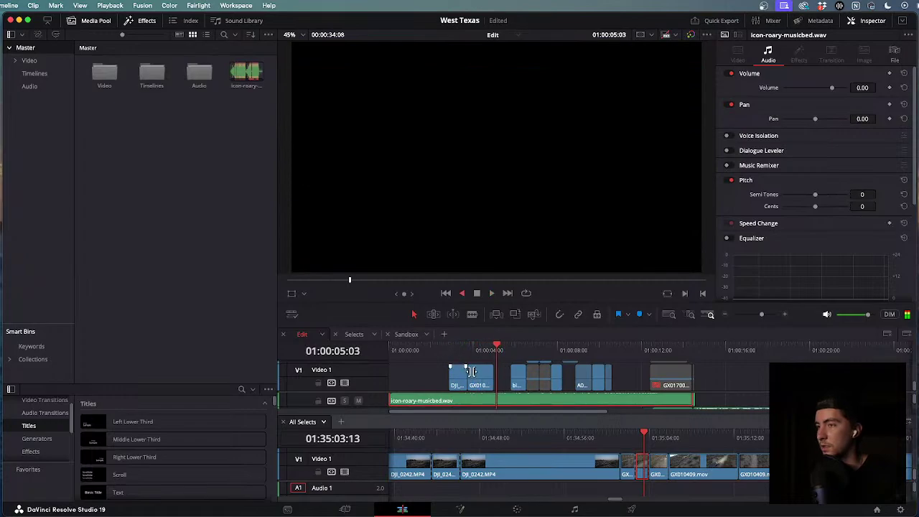
drag(484, 345, 454, 345)
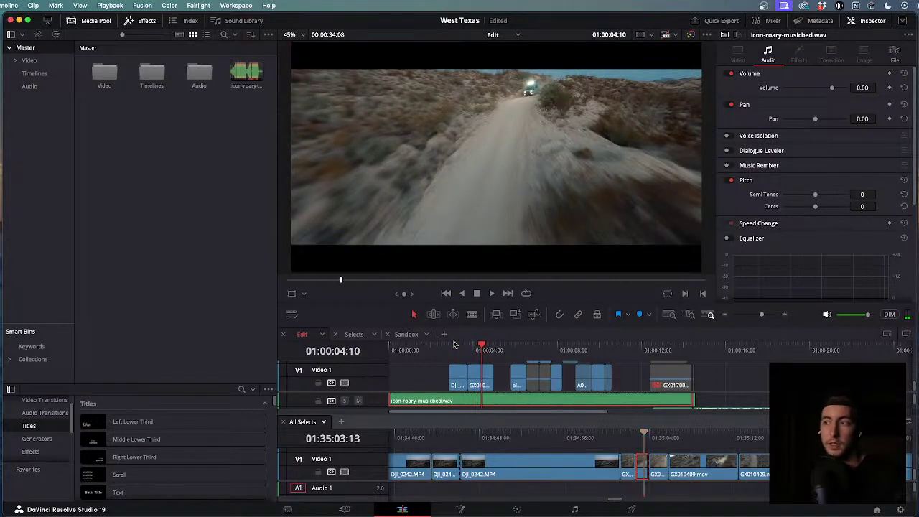
key(j)
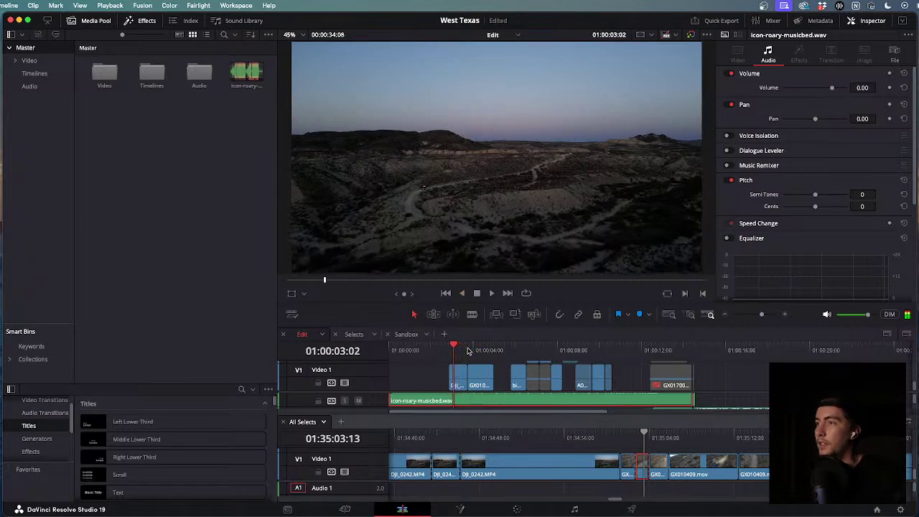
key(k)
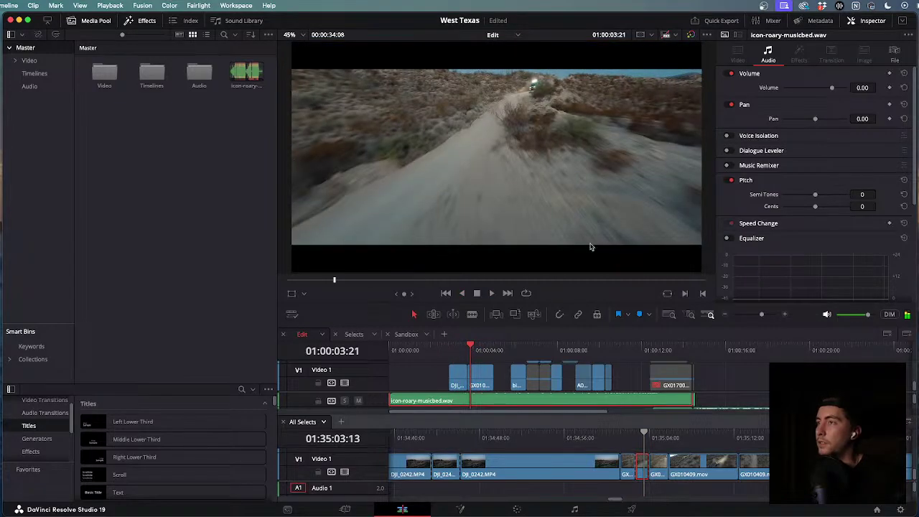
key(j)
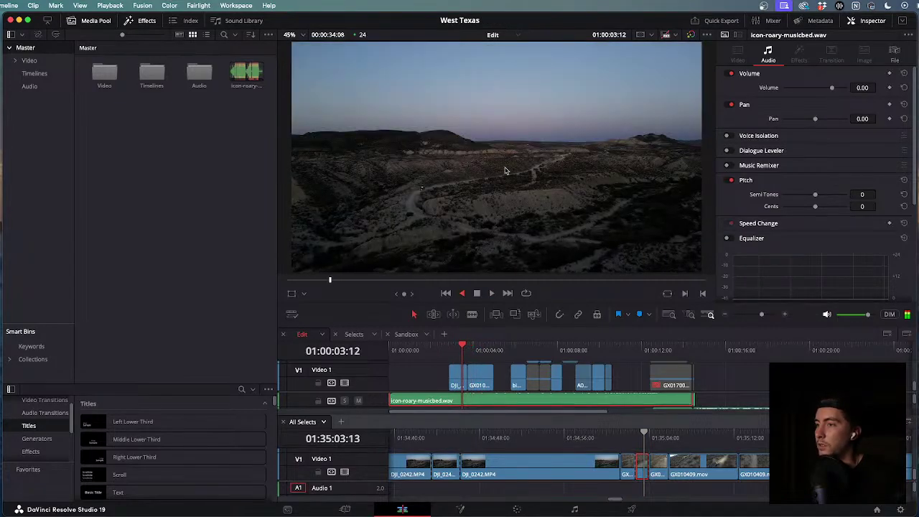
key(l)
key(j)
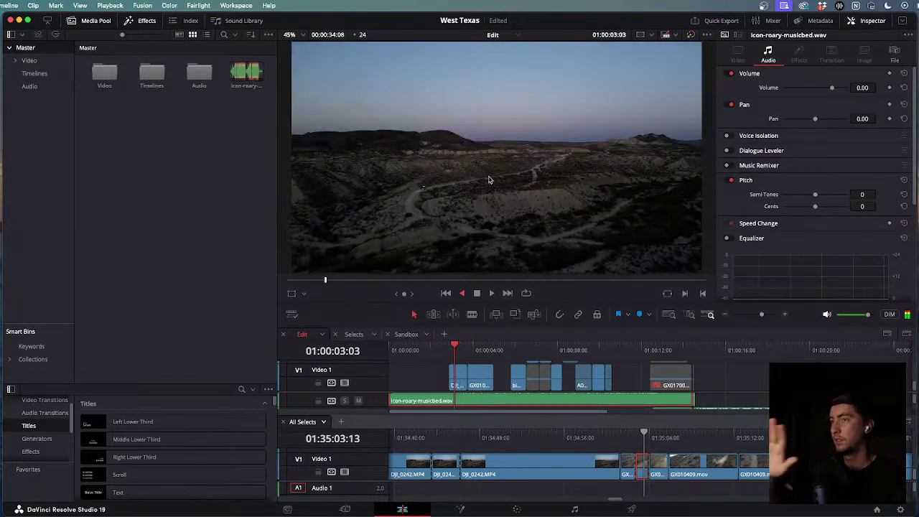
key(k)
key(l)
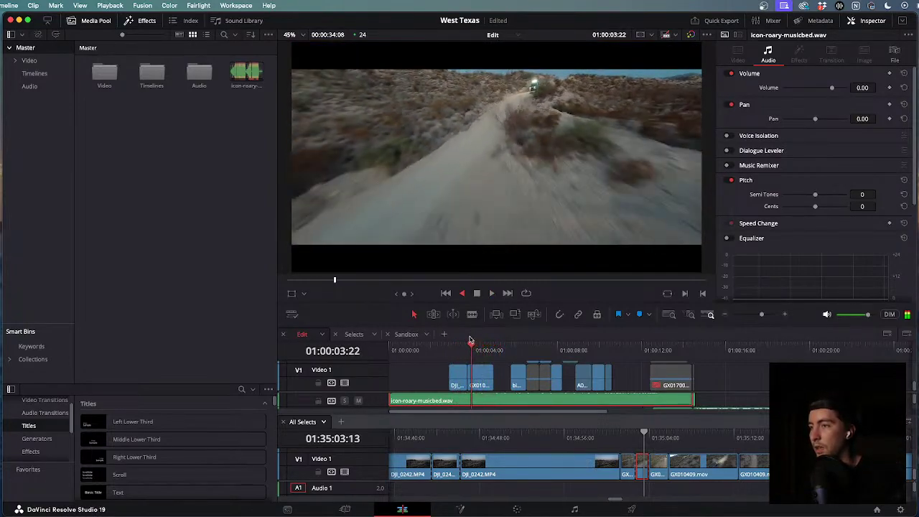
key(l)
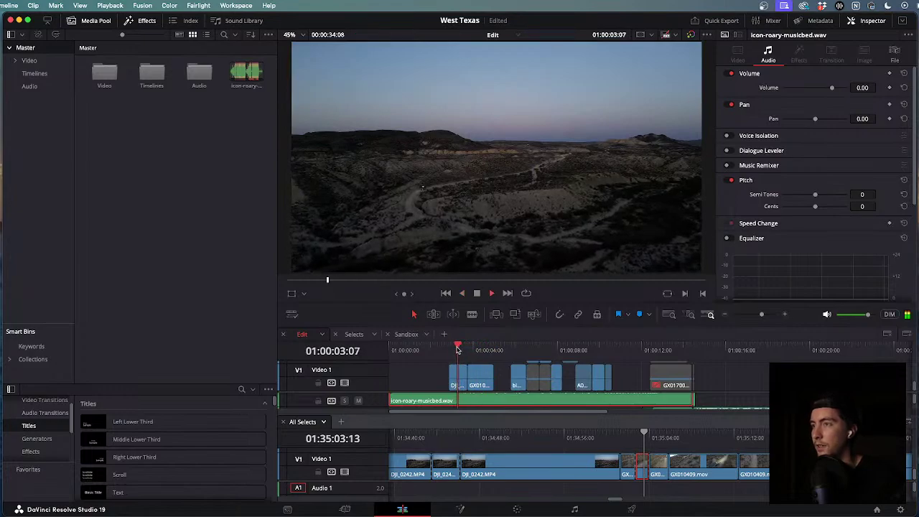
Reverse the speed of the opening drone clip DJI_0242.MP4 and replay its cut to the van shot.
click(454, 383)
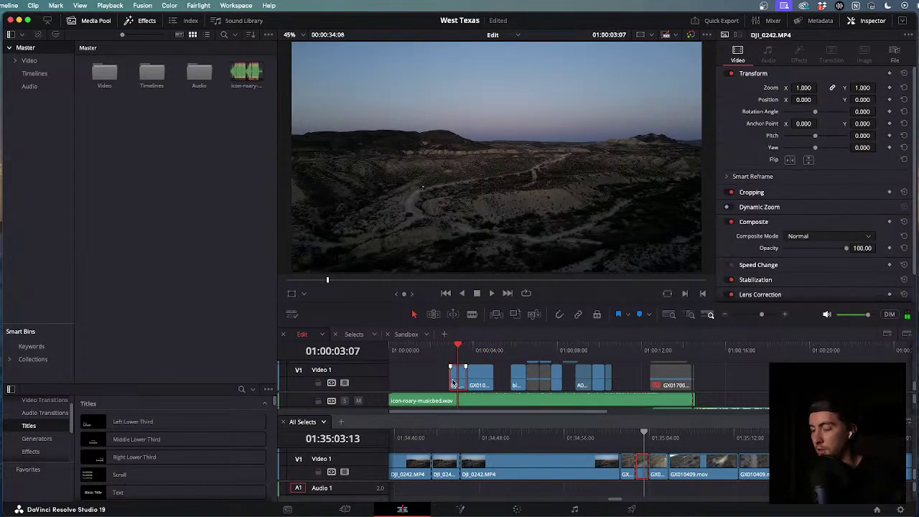
key(r)
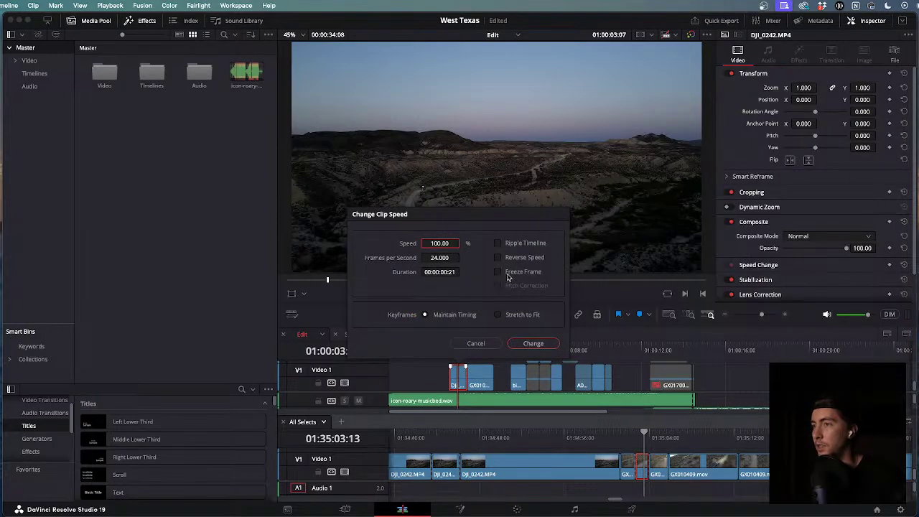
click(537, 344)
click(451, 346)
key(space)
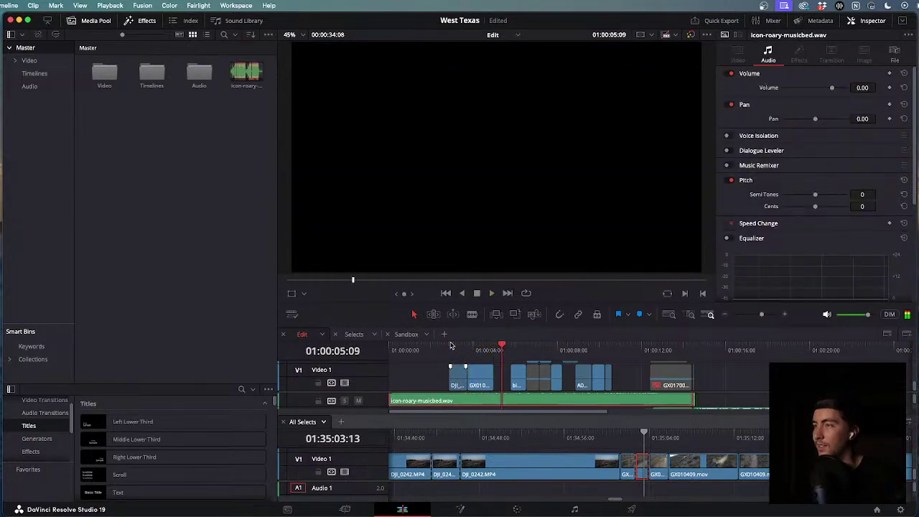
key(j)
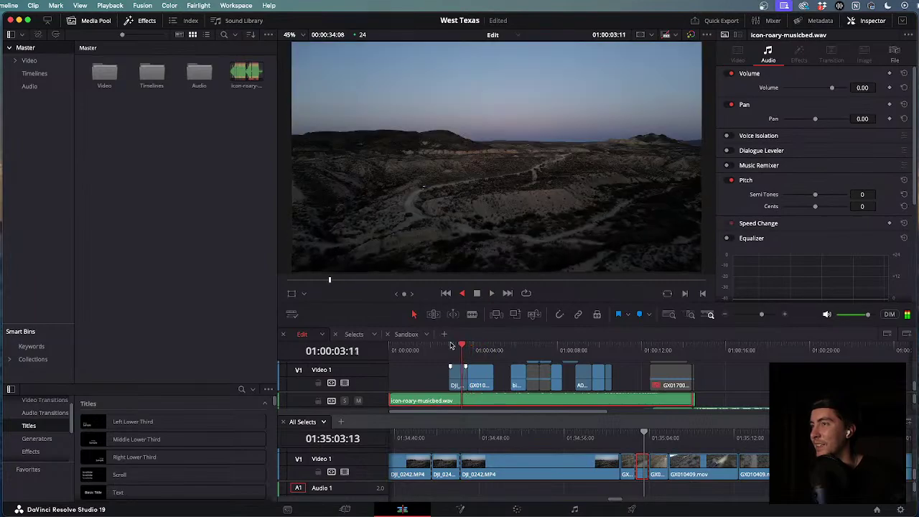
Apply the Change Clip Speed settings to the opening drone clip DJI_0242.MP4 and replay its cut to the van shot.
key(l)
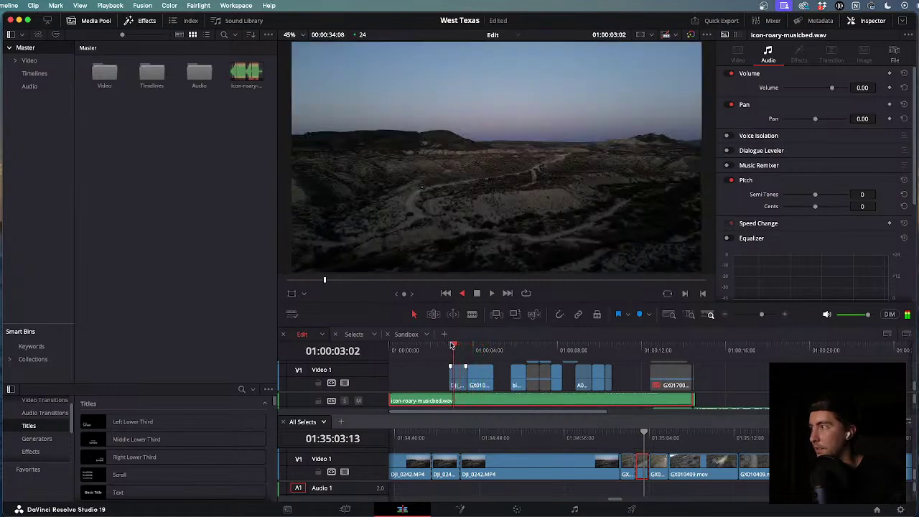
click(463, 381)
key(r)
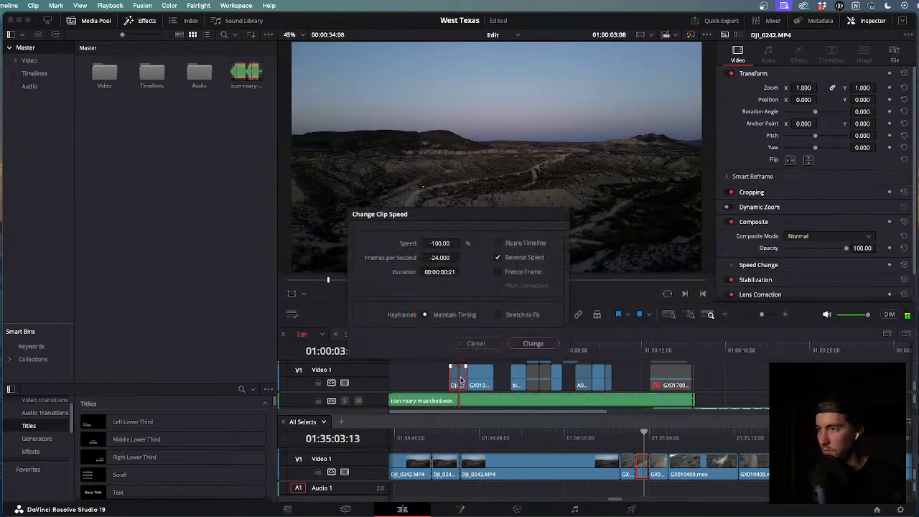
click(542, 346)
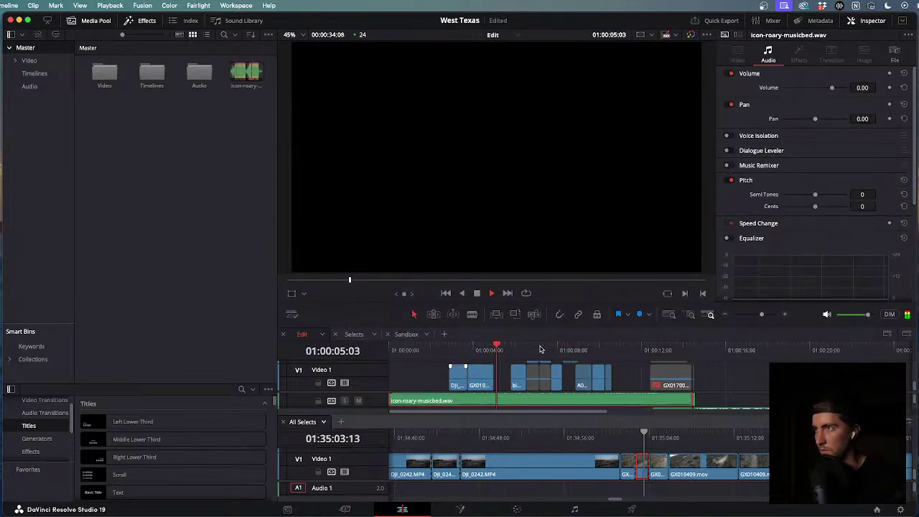
key(j)
Disable the opening drone clip DJI_0242.MP4 and play the following van shot on its own.
click(462, 381)
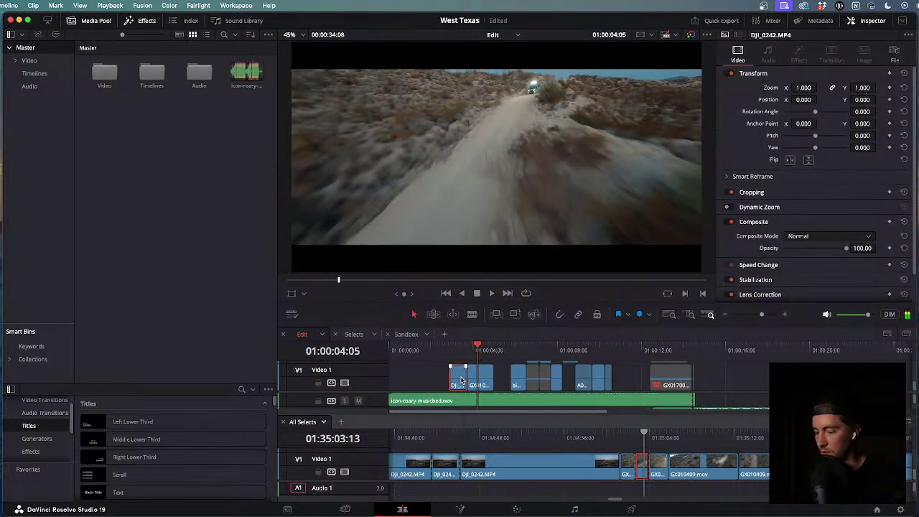
drag(477, 342, 466, 346)
key(l)
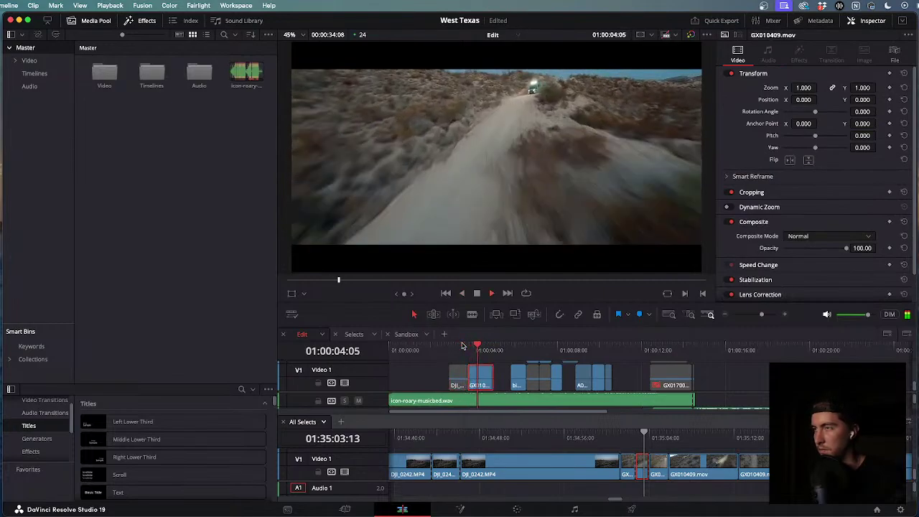
key(j)
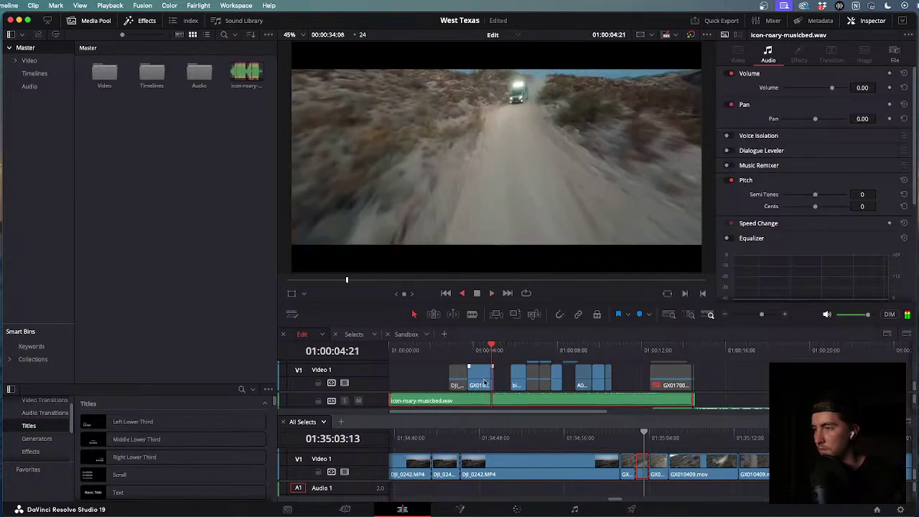
key(k)
Trim the van shot GX010409.mov to about one second, keep it starting where the drone clip ends, and replay it against the music.
mouse_move(471, 375)
mouse_down()
mouse_move(500, 379)
mouse_move(475, 381)
mouse_up()
click(470, 347)
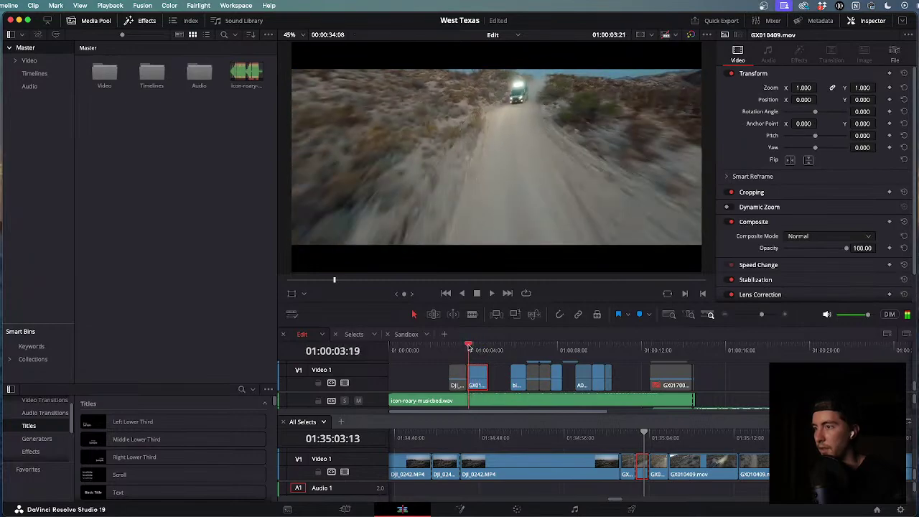
key(space)
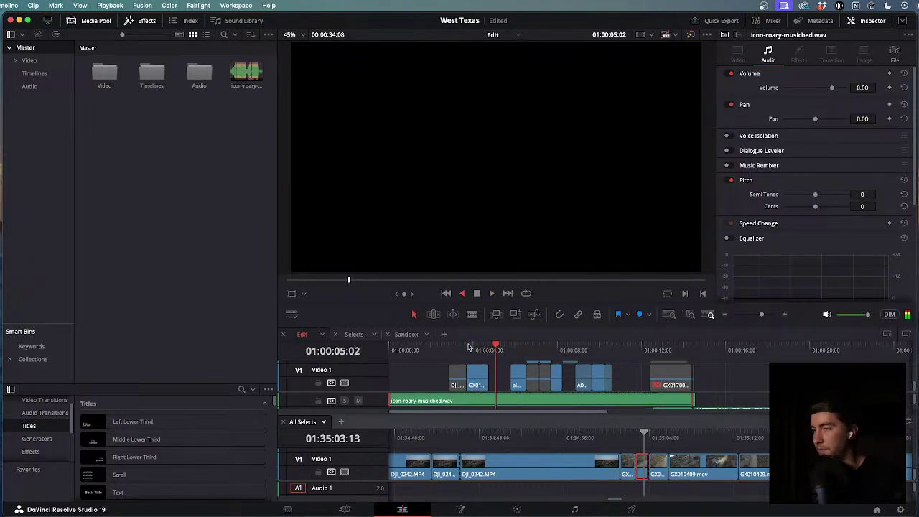
click(468, 347)
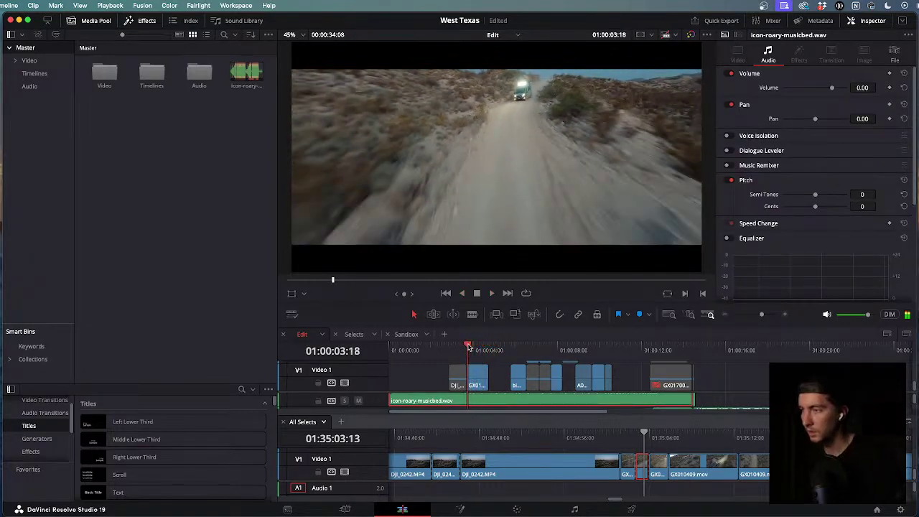
key(space)
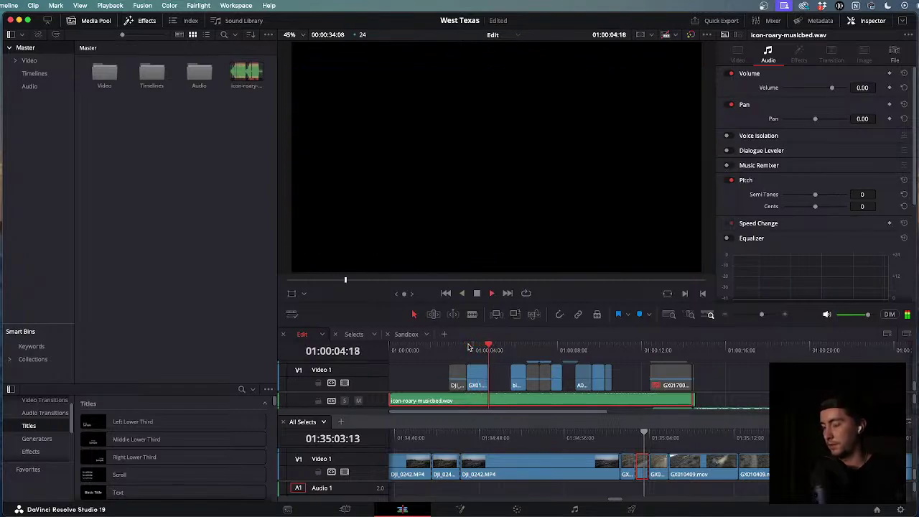
key(j)
click(468, 347)
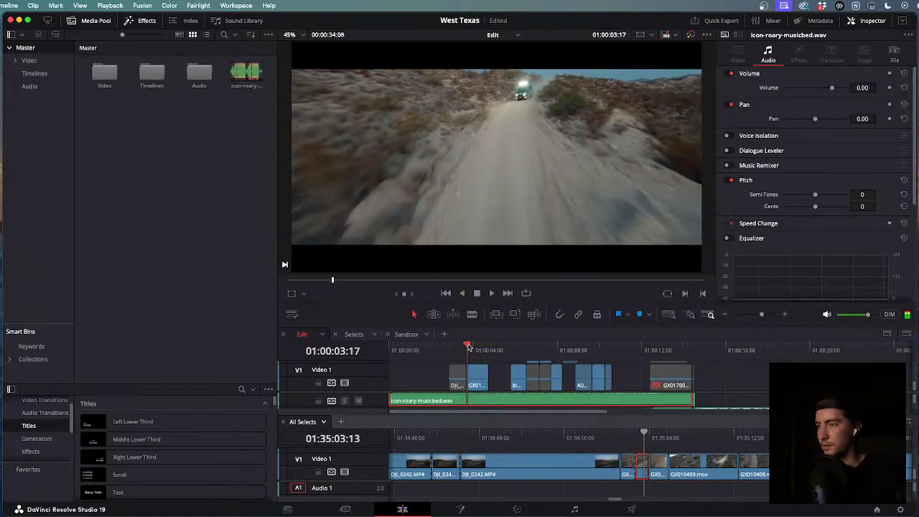
key(space)
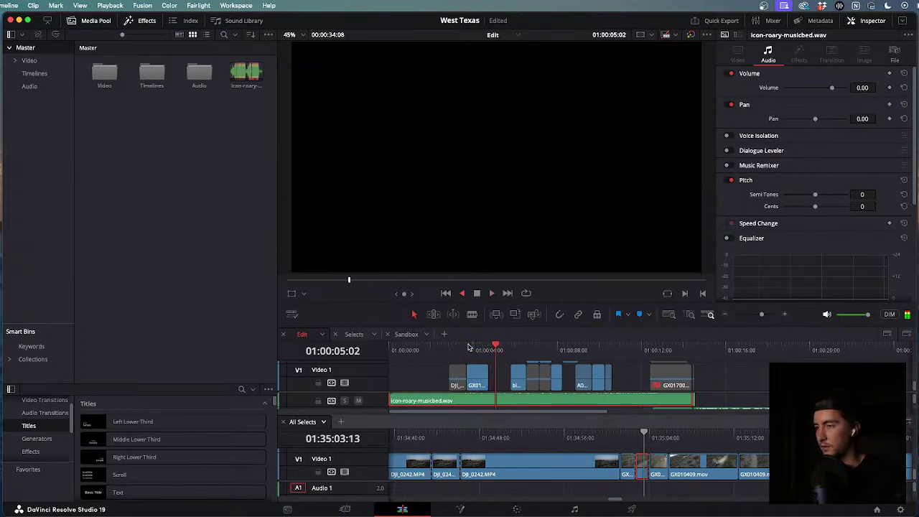
key(space)
Move the van shot GX010409.mov later, to start at about 01:00:04:08, and play the Edit from there.
drag(481, 379, 493, 381)
key(space)
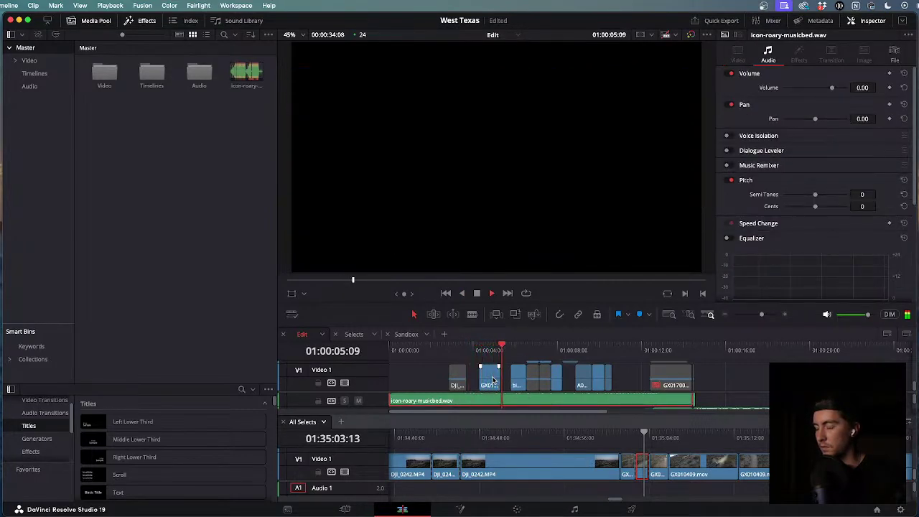
key(j)
key(space)
scroll(628, 375, up, 3)
click(628, 375)
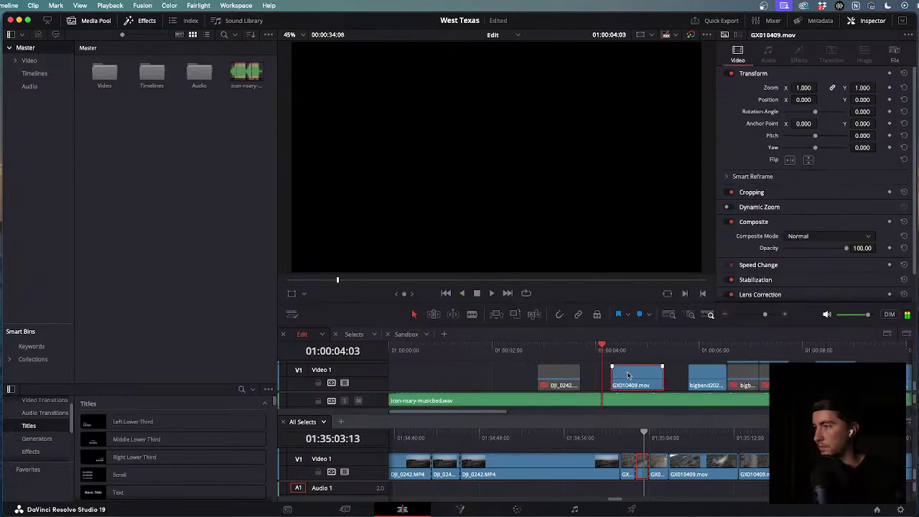
drag(623, 375, 624, 375)
key(space)
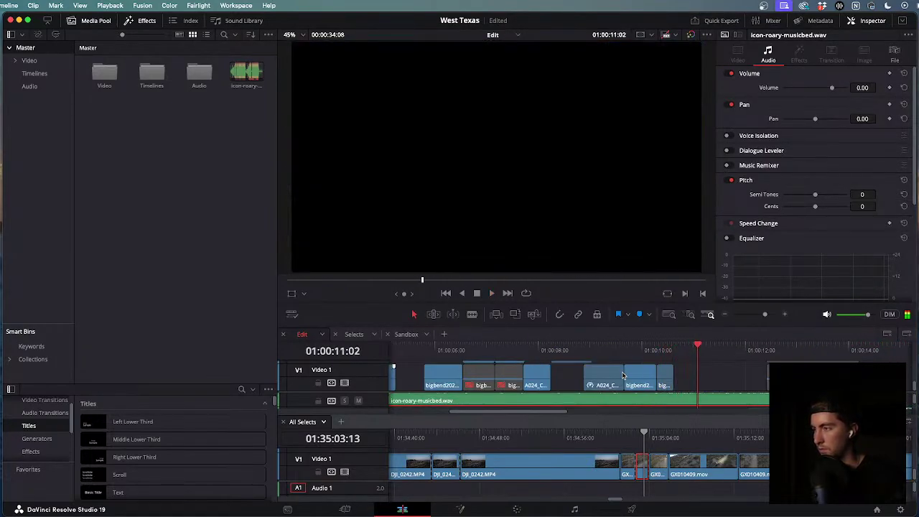
Extend the end of the last bigbend clip before the GX017000.mov gap to about 01:00:11:01 and play it back.
drag(674, 371, 658, 373)
click(641, 349)
key(space)
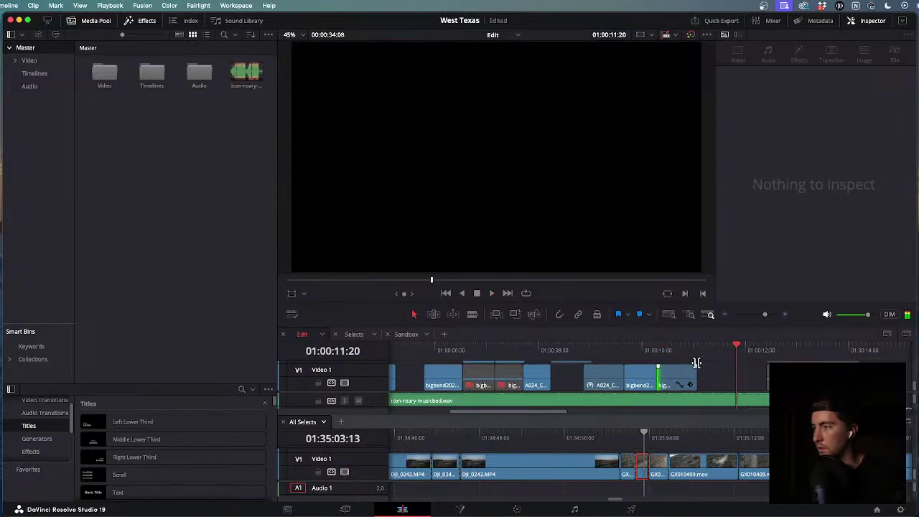
Move the block of bigbend and A024 clips on V1 and V2 later so its last clip meets the start of GX017000.mov.
scroll(717, 369, down, 5)
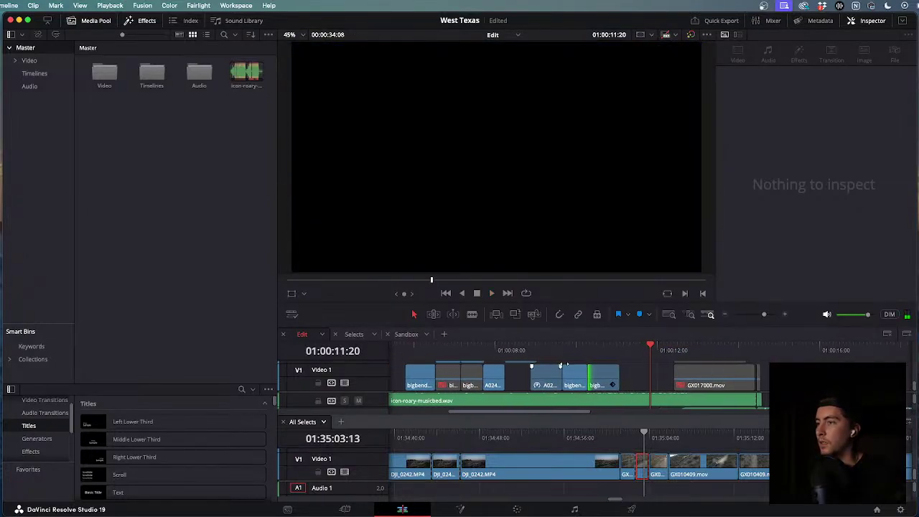
scroll(566, 366, down, 2)
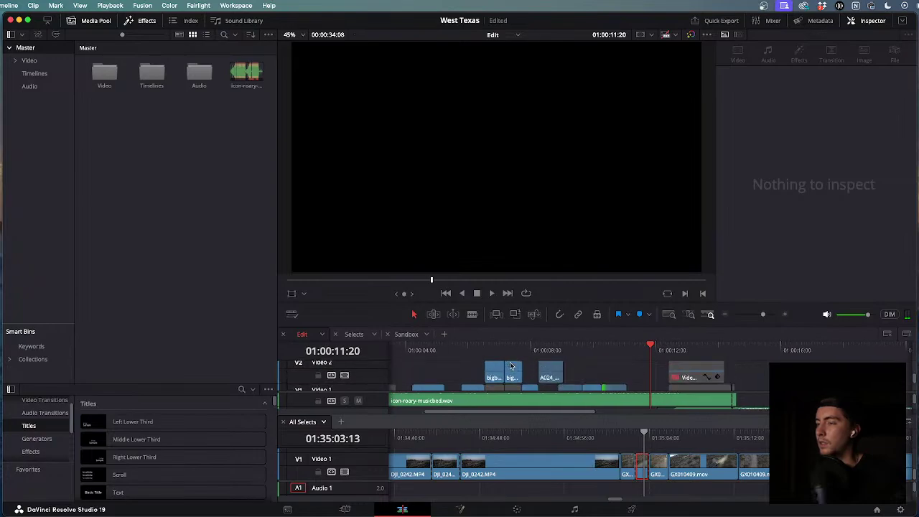
drag(612, 375, 518, 387)
scroll(631, 370, up, 2)
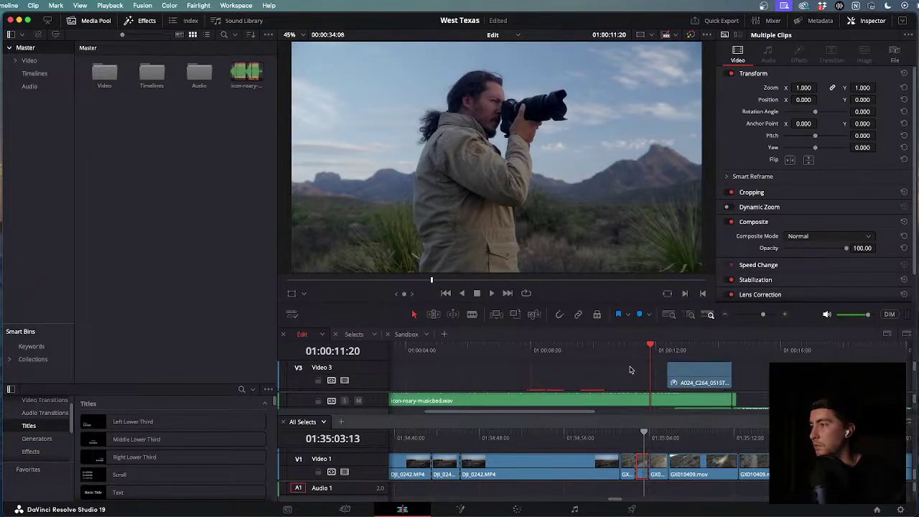
Disable the A024_C264_0515TG_001.R3D clip on V3, enable GX017000.mov on V1 beneath it, and play the section.
scroll(682, 372, down, 2)
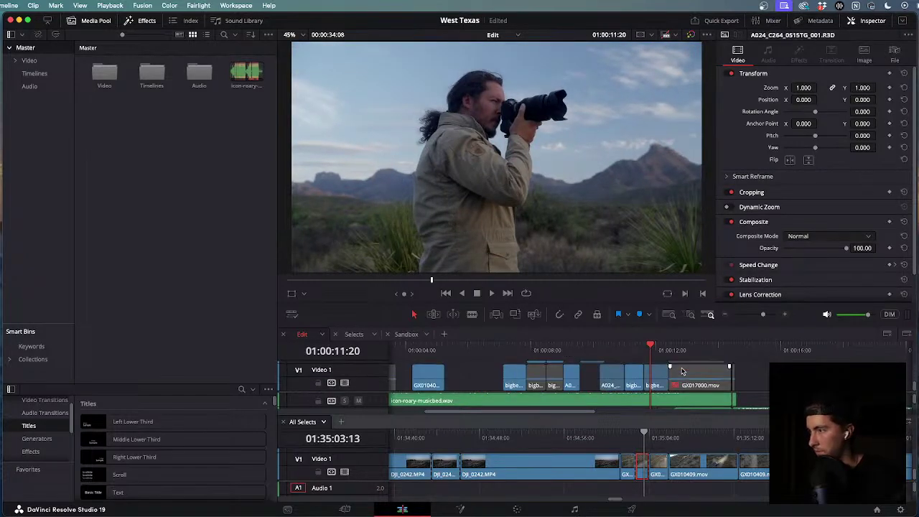
key(space)
scroll(682, 372, up, 2)
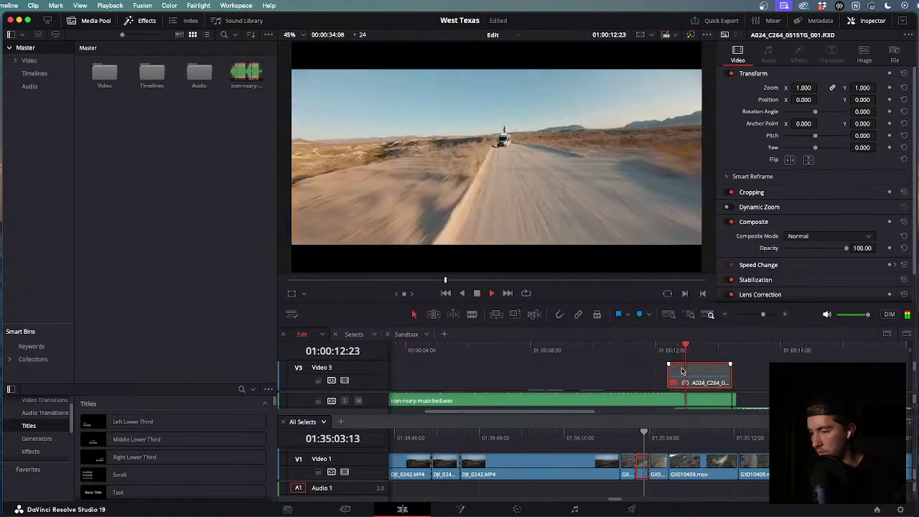
scroll(682, 371, down, 2)
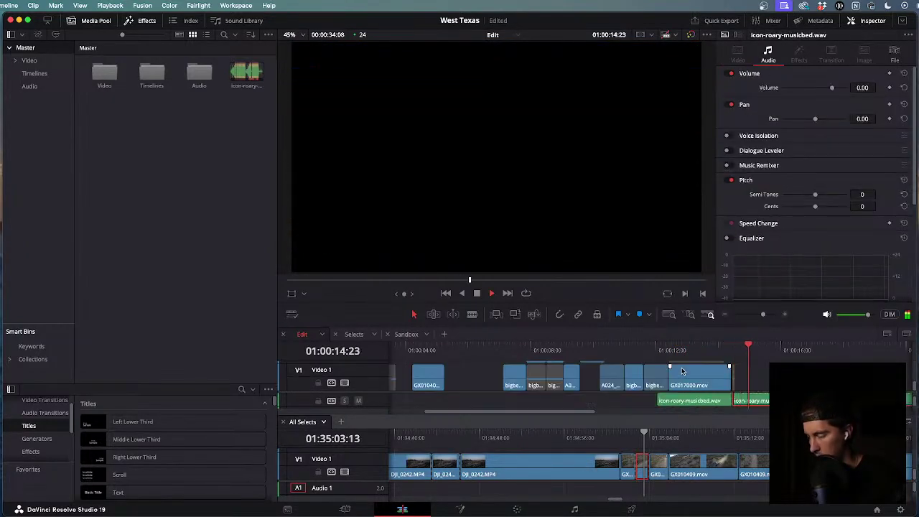
Review the cut from the photographer shot bigbend20240515_0090.MP4 into GX017000.mov repeatedly, forward and in reverse, checking its framing.
scroll(682, 371, up, 2)
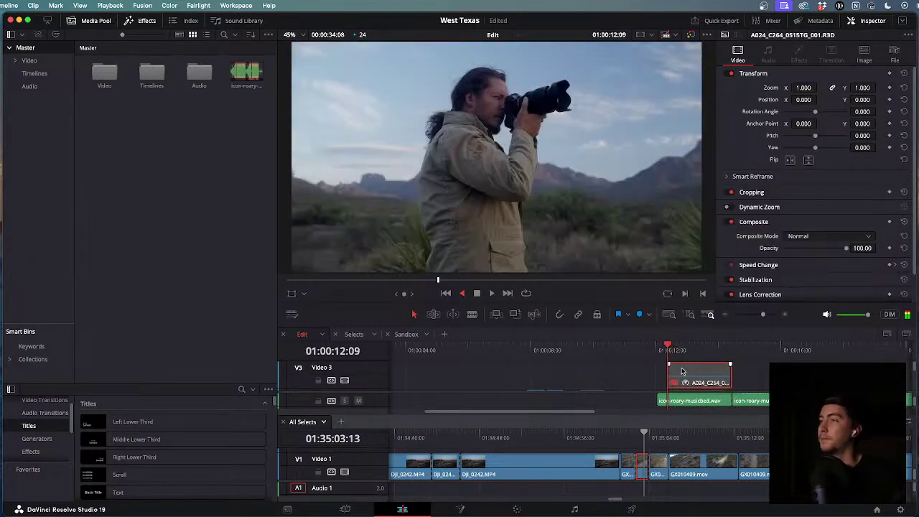
scroll(682, 372, down, 2)
key(l)
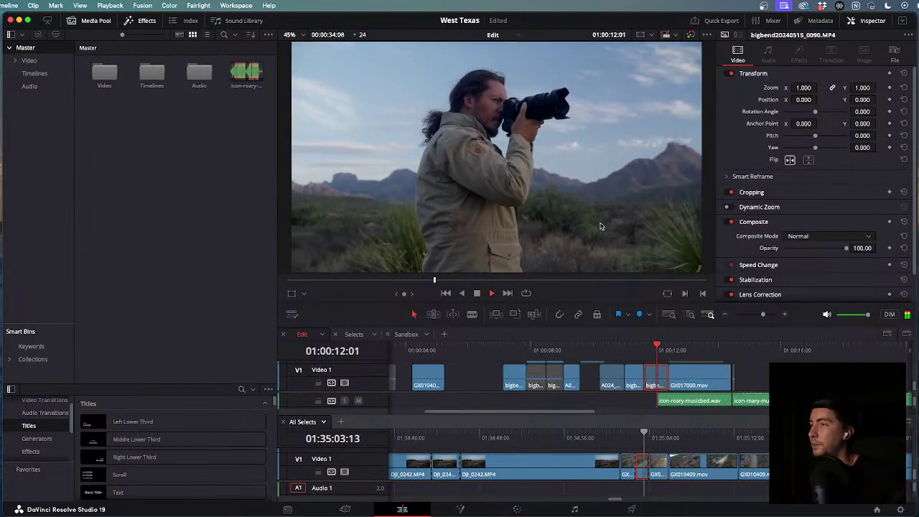
scroll(683, 371, up, 2)
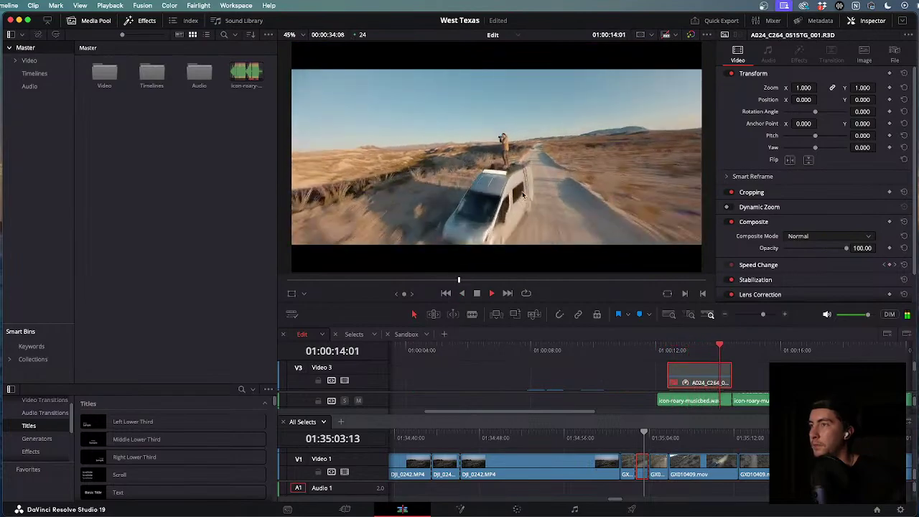
scroll(682, 372, down, 2)
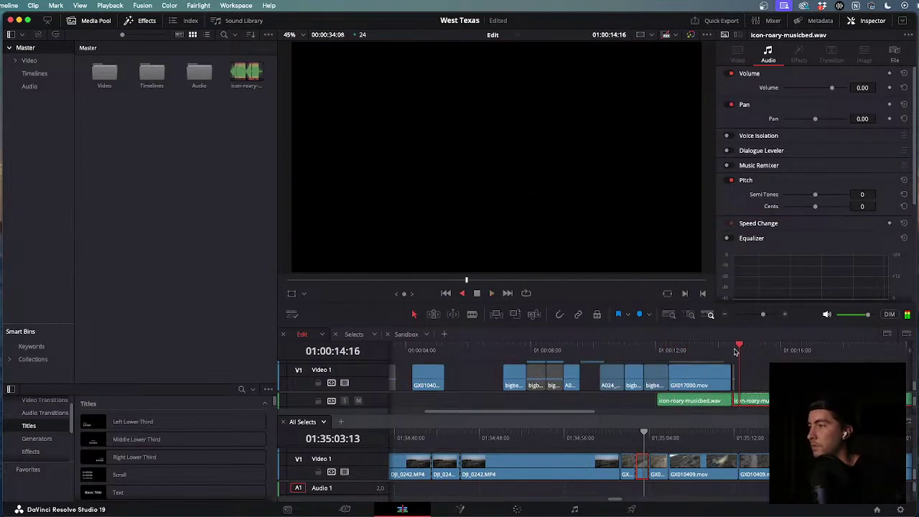
scroll(679, 359, up, 2)
key(l)
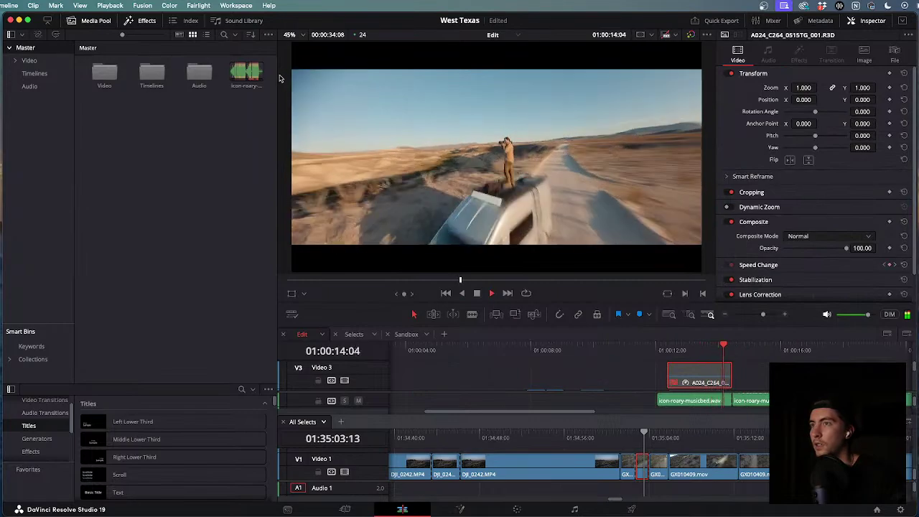
key(k)
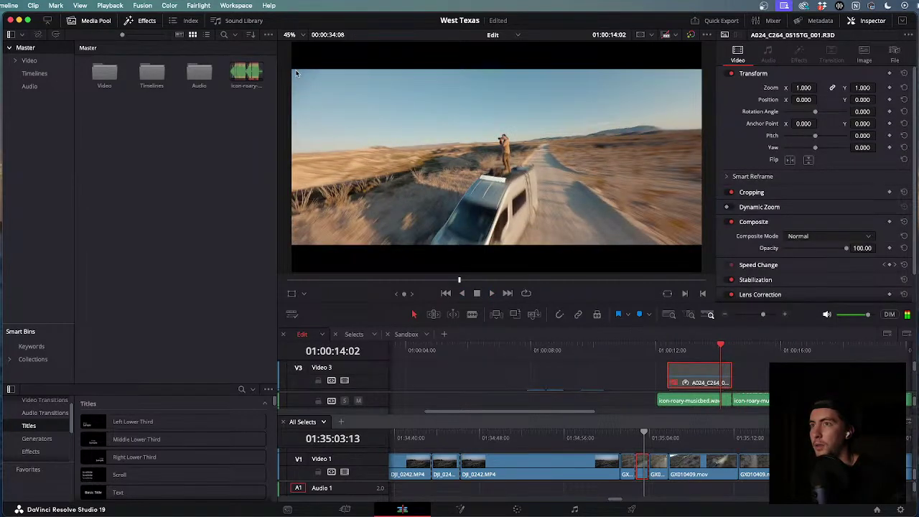
key(j)
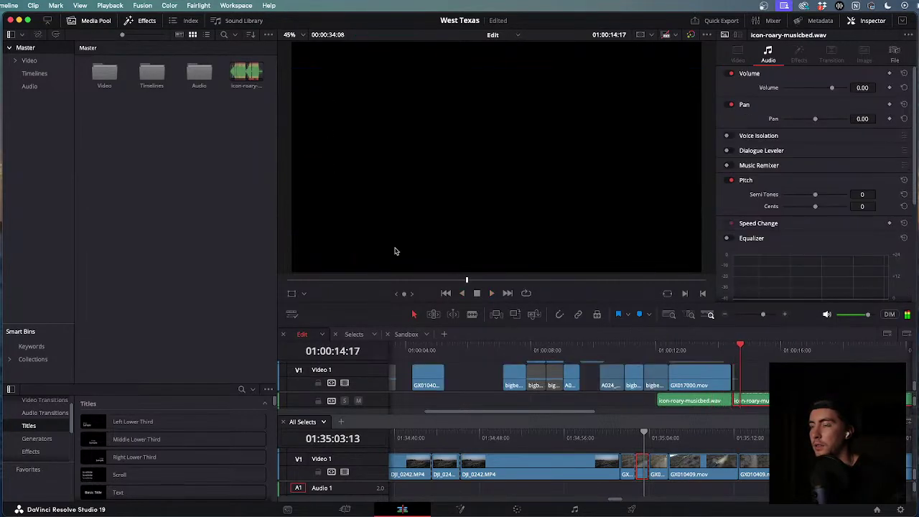
key(j)
key(k)
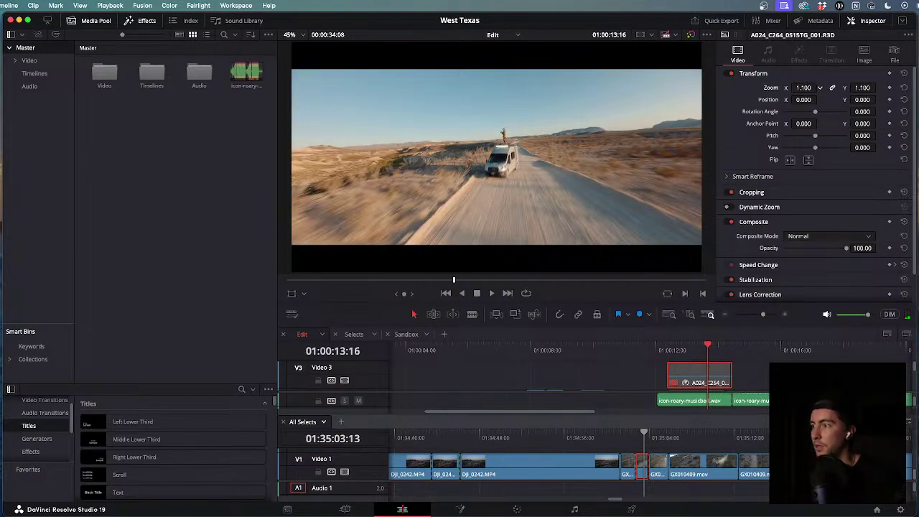
Undo the zoom on the A024_C264 clip, set GX017000.mov's zoom to 1.410 to fill the frame, and replay the cut.
key(super+z)
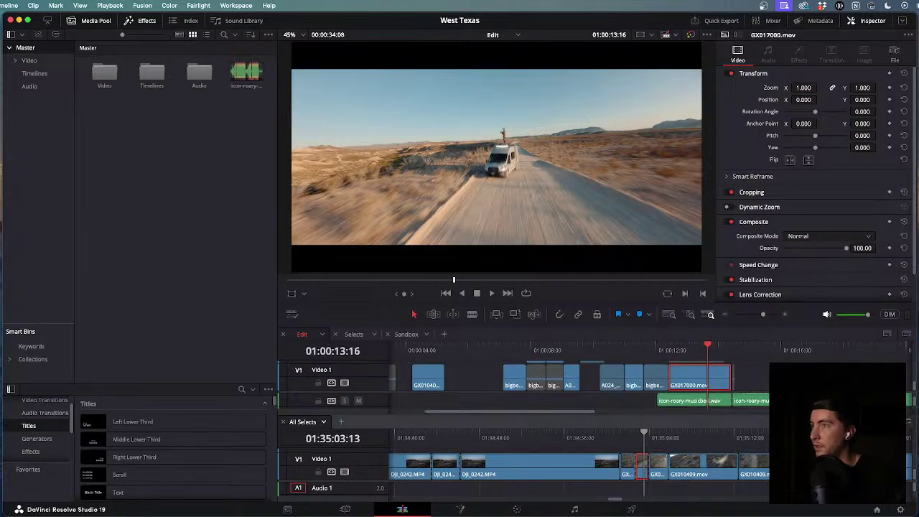
drag(804, 87, 819, 87)
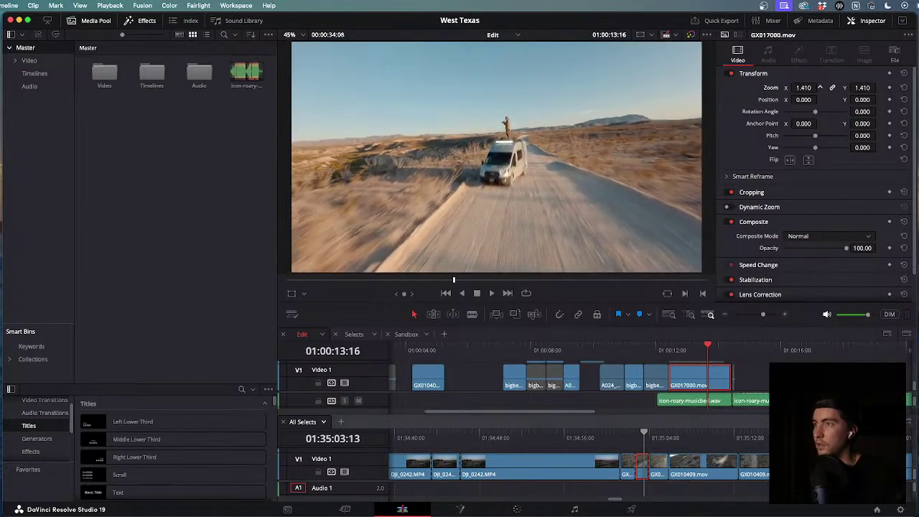
key(super+z)
key(space)
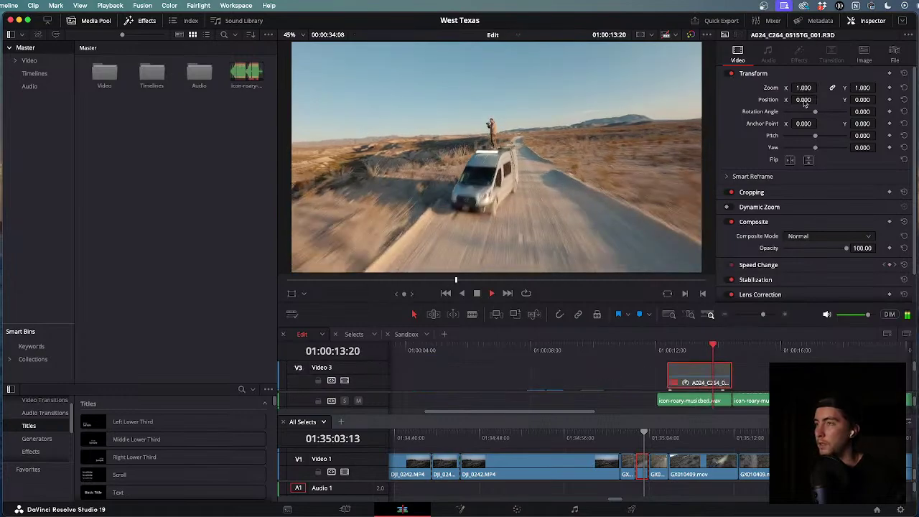
key(j)
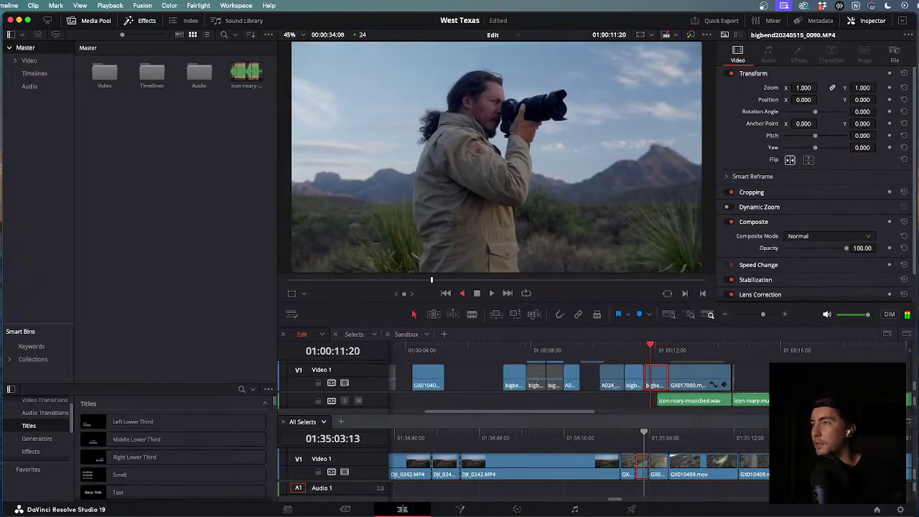
scroll(407, 348, down, 5)
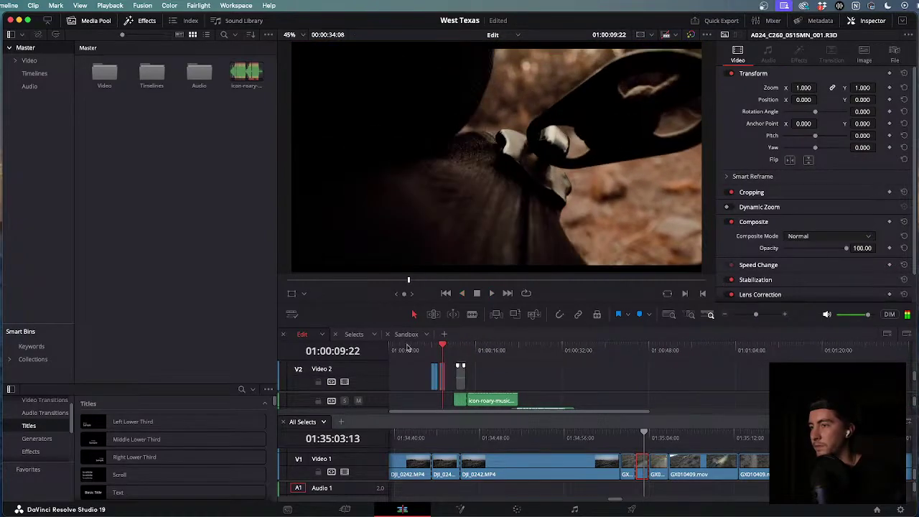
Play the Edit timeline from bigbend20240515_0092.MP4 through the GX017000.mov van shot and into the music that follows.
scroll(505, 370, up, 5)
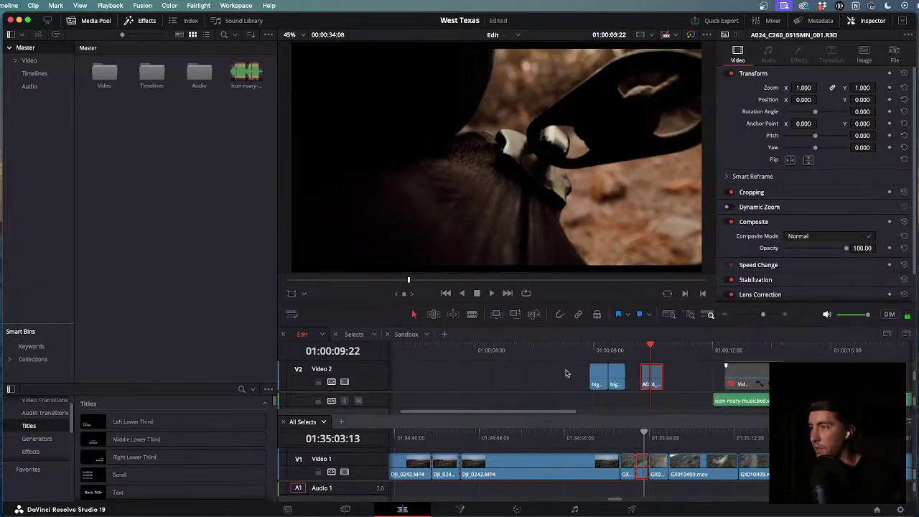
click(576, 350)
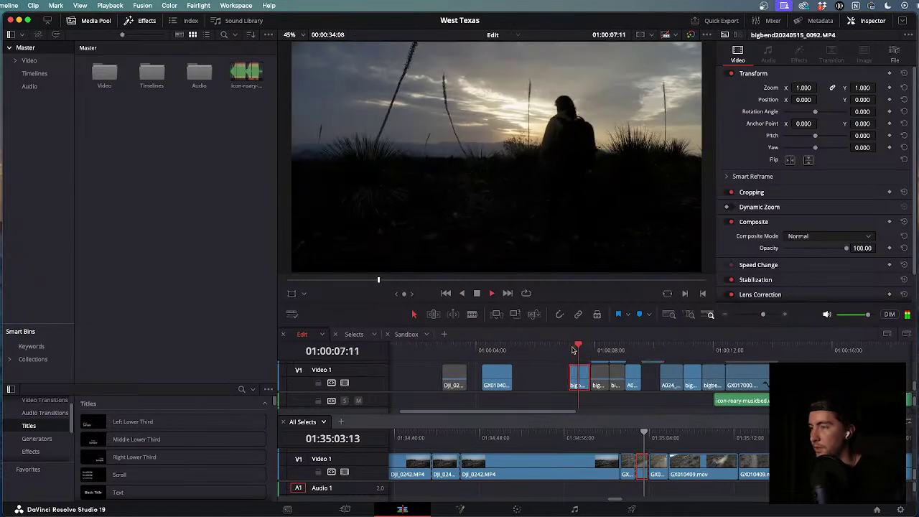
key(space)
scroll(573, 351, up, 2)
scroll(572, 351, down, 2)
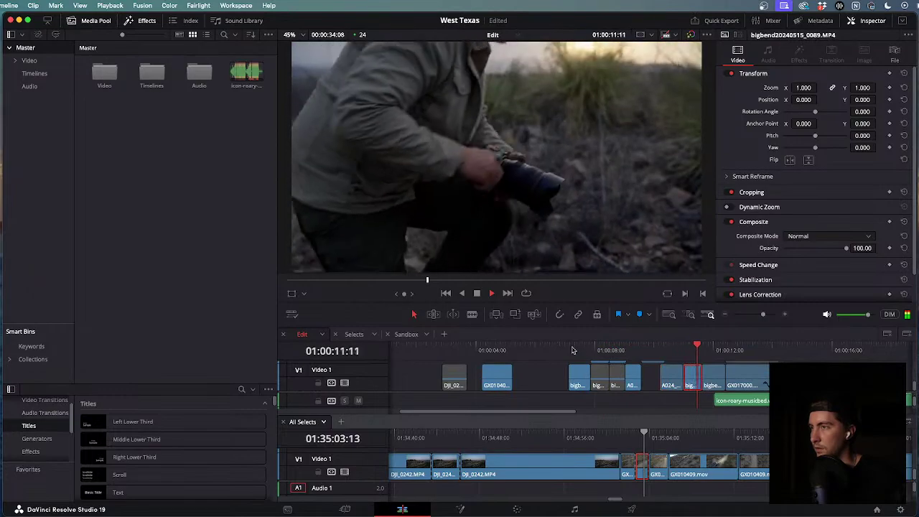
scroll(573, 351, up, 2)
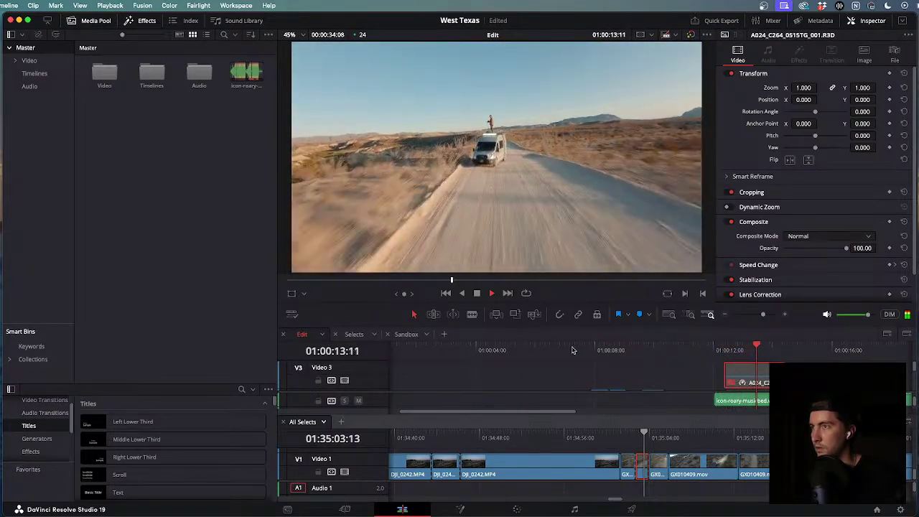
scroll(572, 351, down, 2)
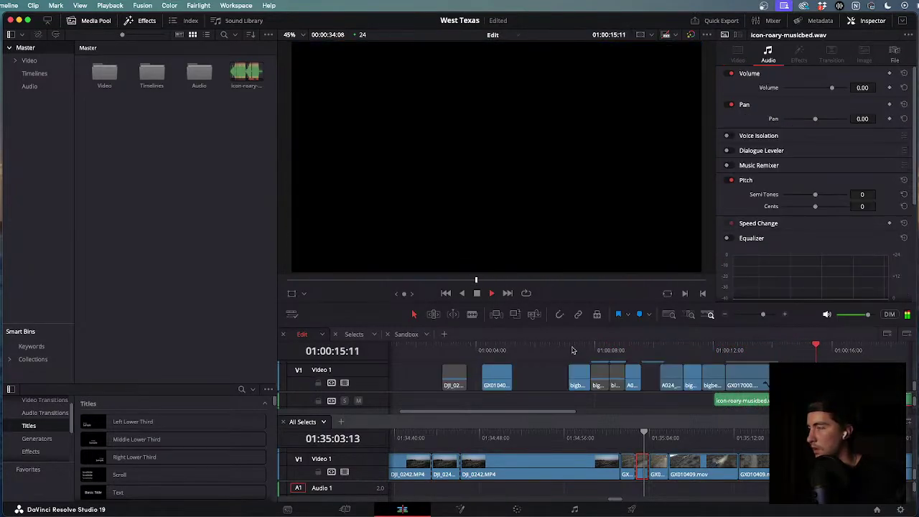
key(shift+z)
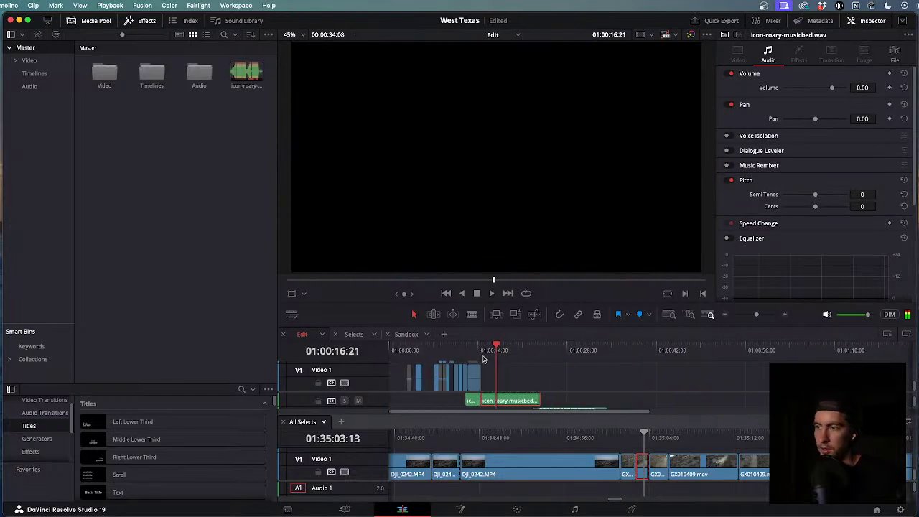
Replay the Edit timeline from near its beginning and listen on into the last icon-roary-musicbed.wav clip beyond the placed shots.
drag(445, 350, 411, 349)
scroll(433, 384, up, 6)
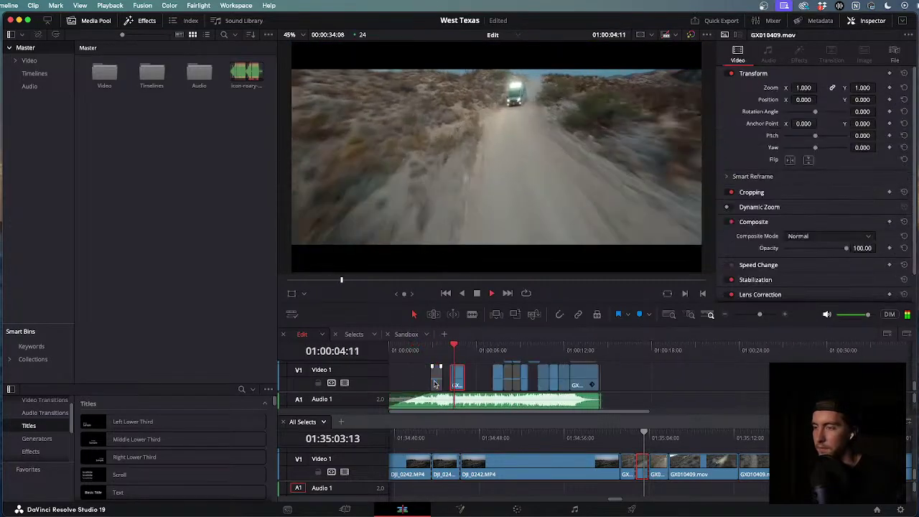
drag(553, 360, 326, 344)
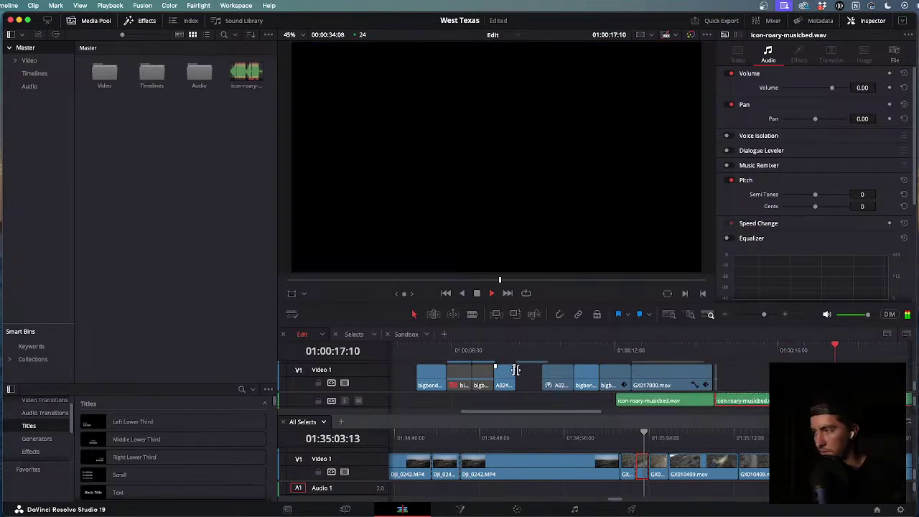
scroll(715, 369, down, 5)
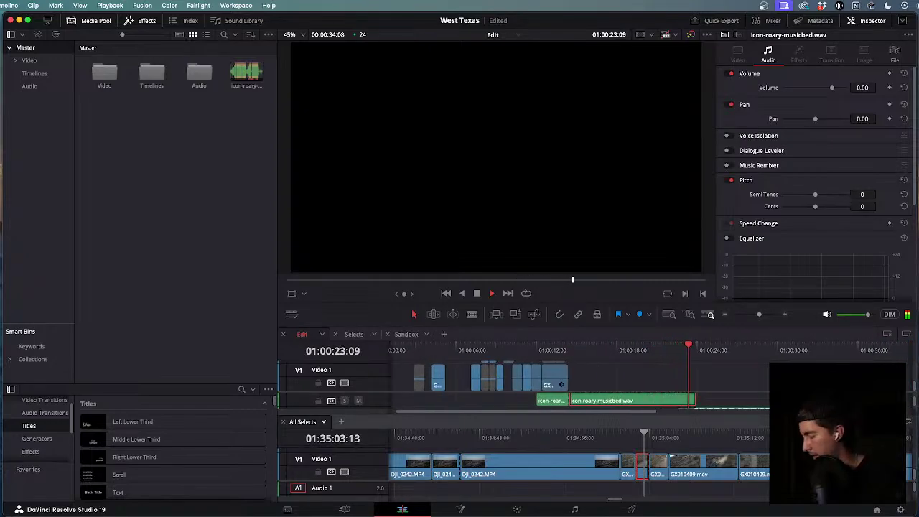
scroll(653, 401, down, 2)
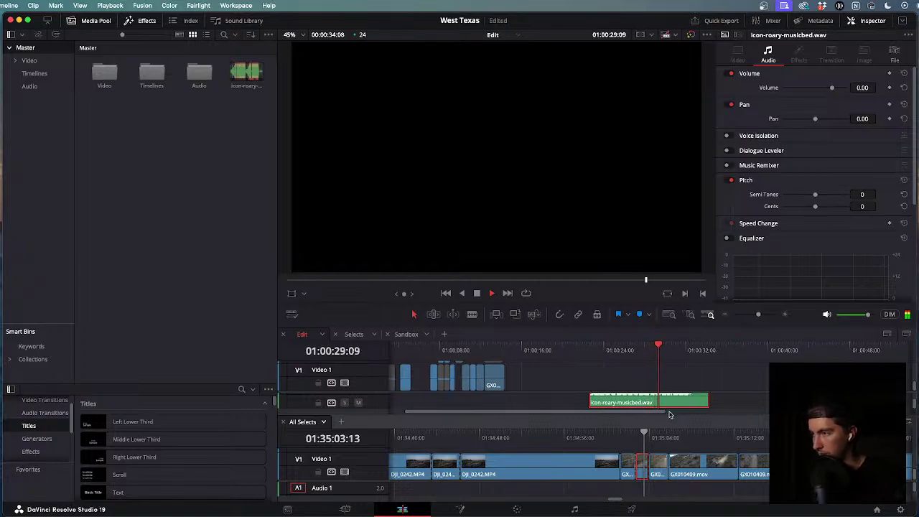
key(super+z)
key(super+shift+z)
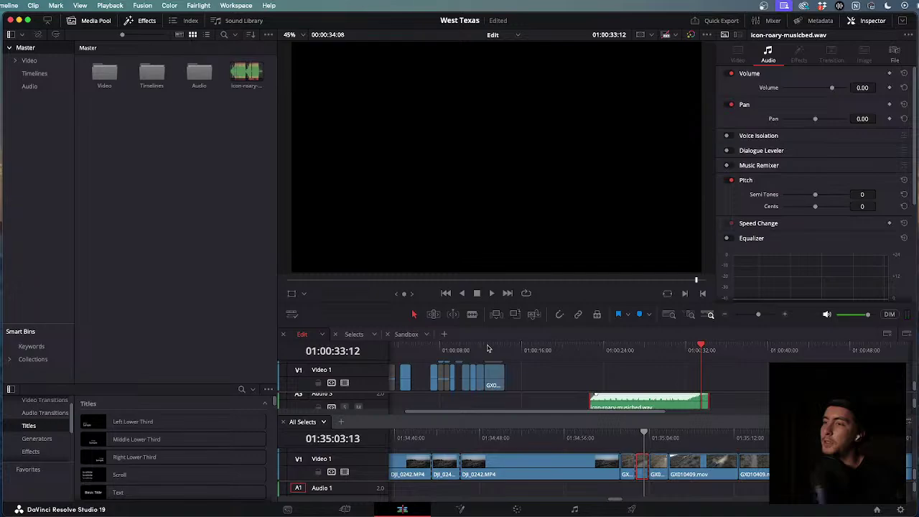
key(super+z)
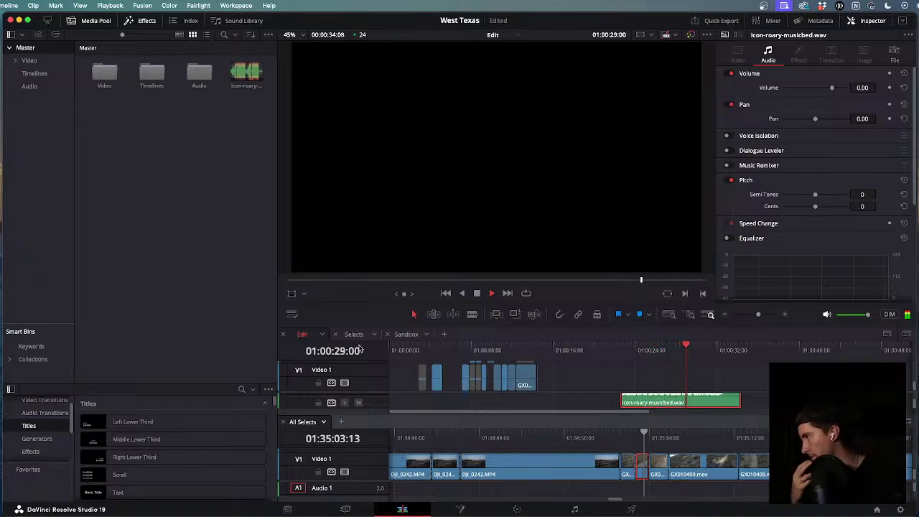
key(space)
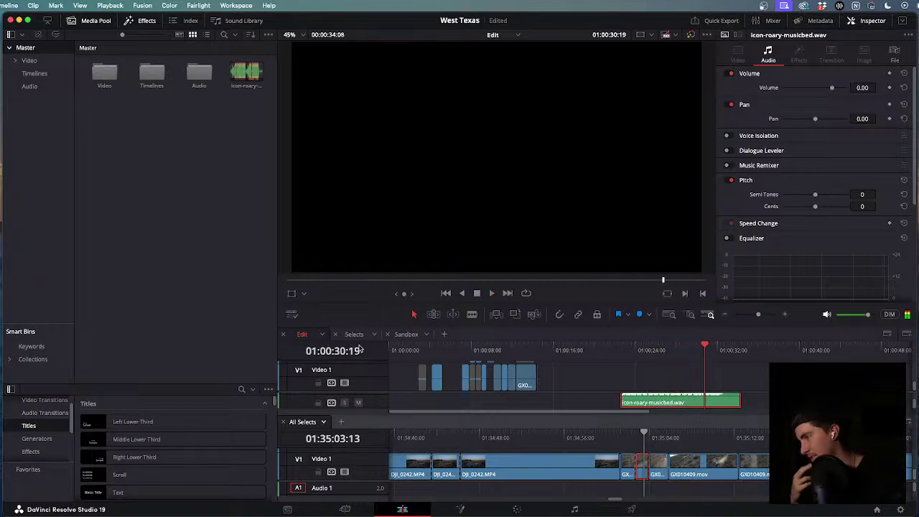
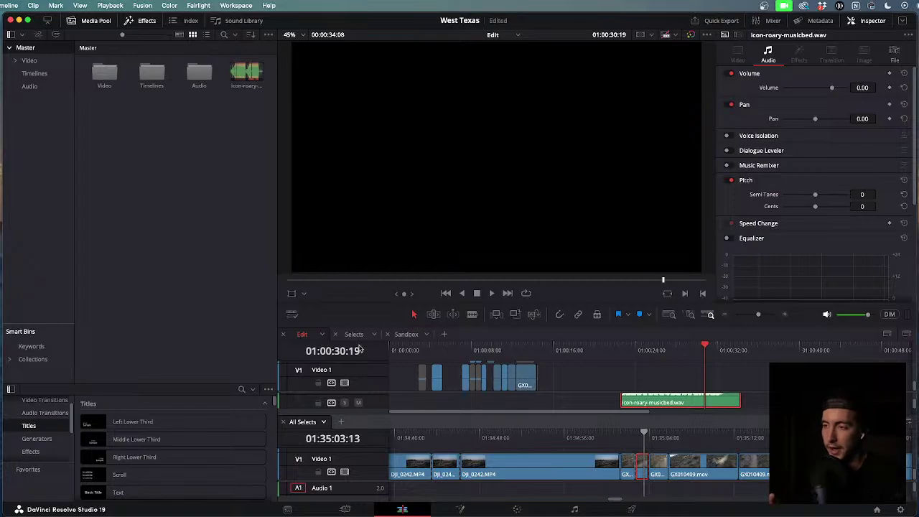
Park the Edit playhead in the GX017000.mov van shot and examine the GX010409.mov drone van selects in All Selects as possible next shots.
click(520, 350)
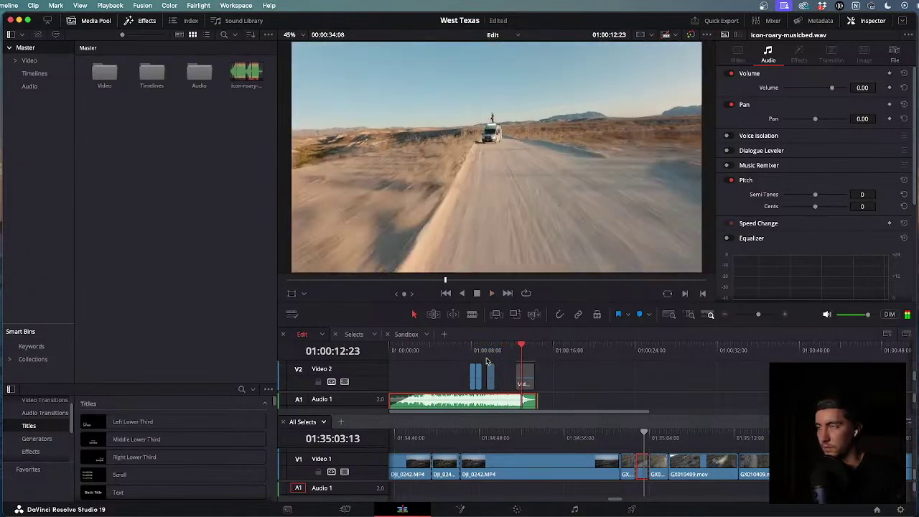
scroll(655, 460, down, 2)
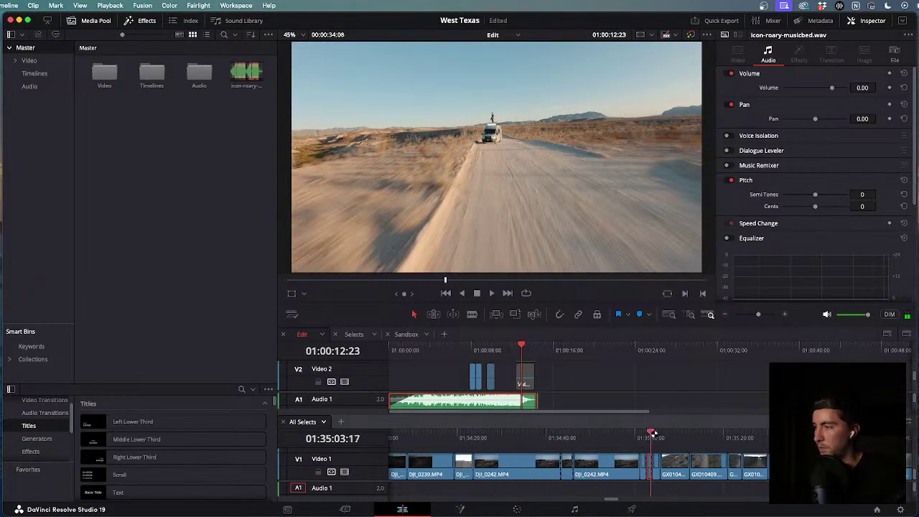
drag(654, 434, 689, 444)
key(space)
scroll(688, 444, up, 2)
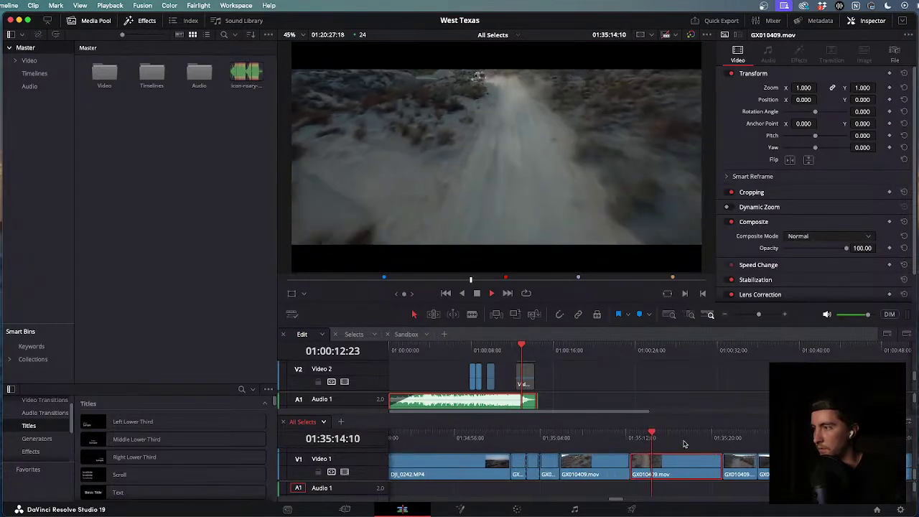
click(701, 441)
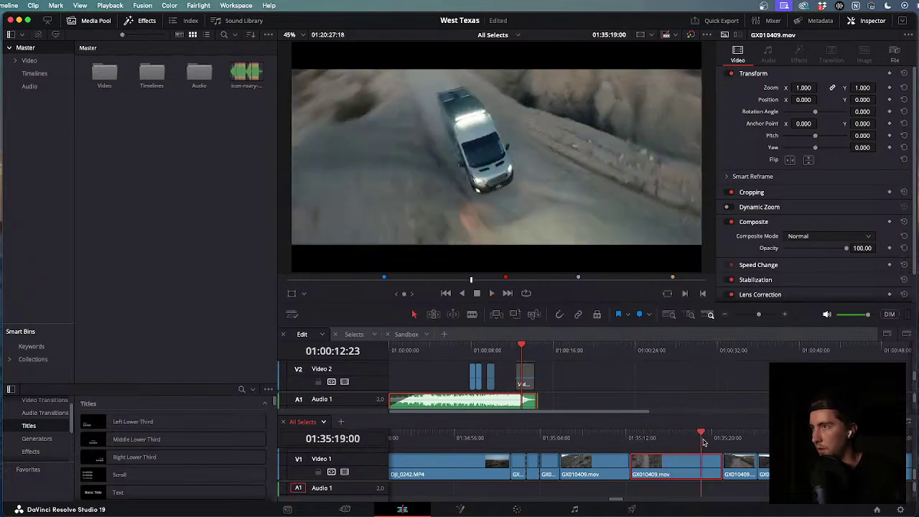
key(l)
key(l)
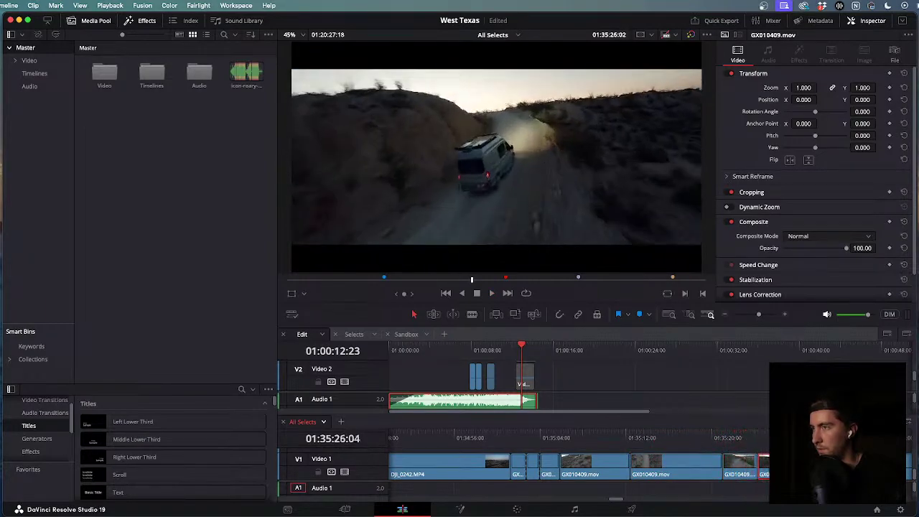
click(758, 439)
scroll(756, 444, down, 3)
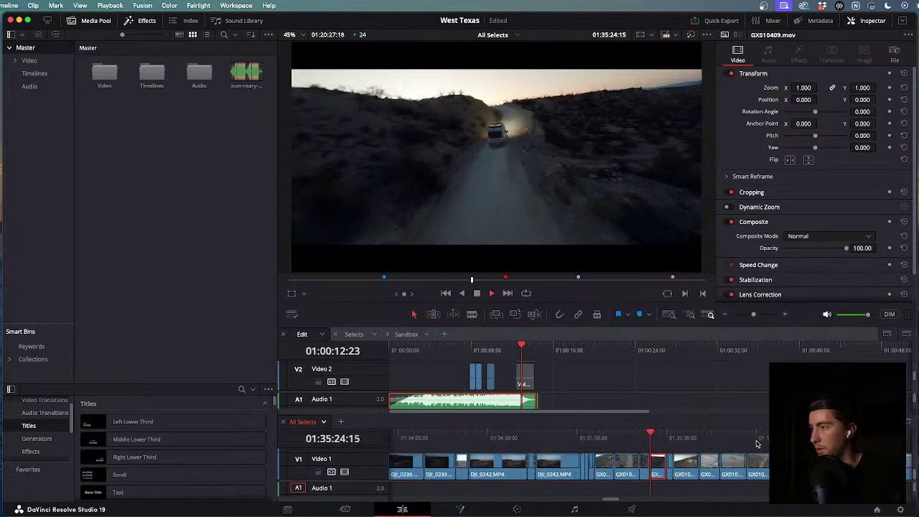
scroll(678, 445, down, 5)
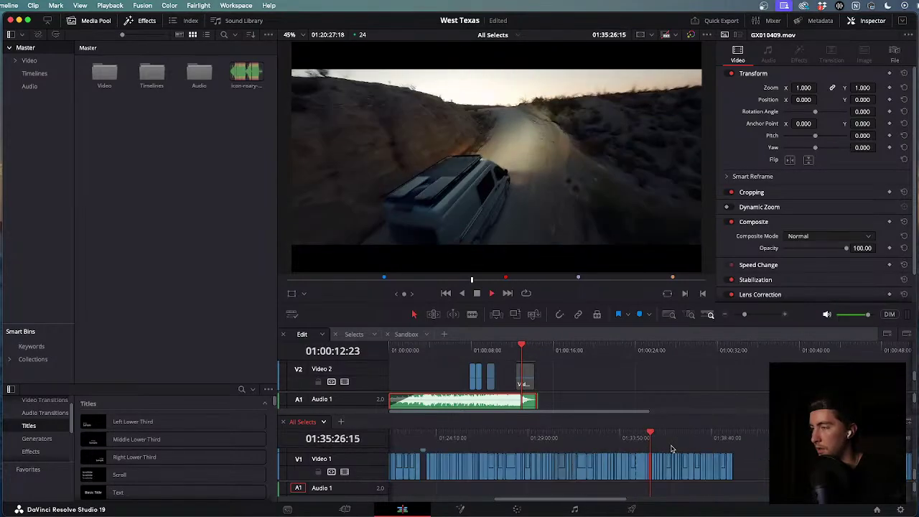
Scrub ahead through the later clip groups in All Selects, from the mountain bike shots to A026_C014_0515ZB_001.R3D, looking for usable footage.
scroll(672, 449, down, 3)
key(space)
drag(652, 436, 784, 451)
scroll(635, 446, right, 5)
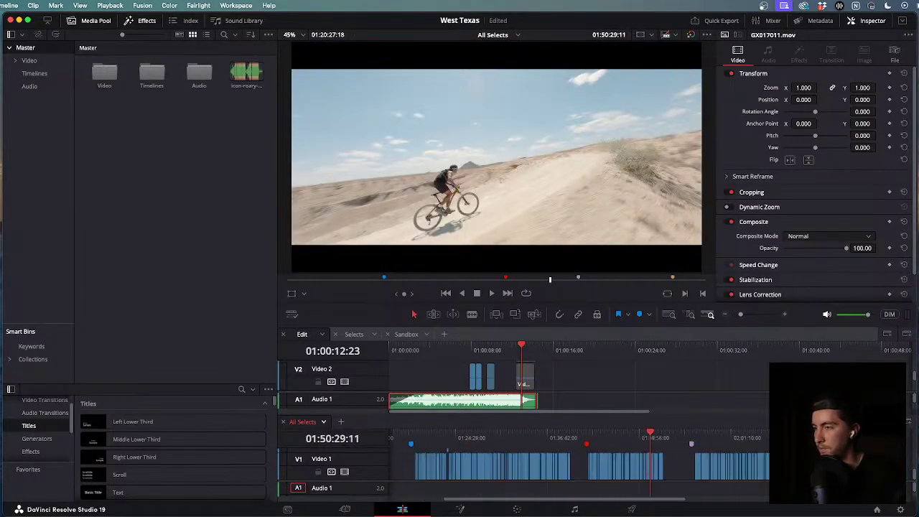
drag(650, 436, 726, 447)
scroll(727, 448, right, 5)
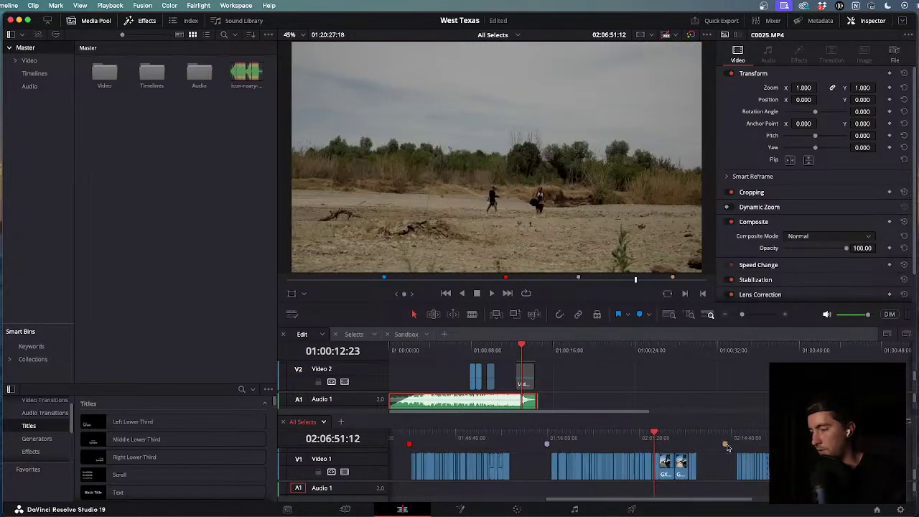
drag(617, 436, 733, 451)
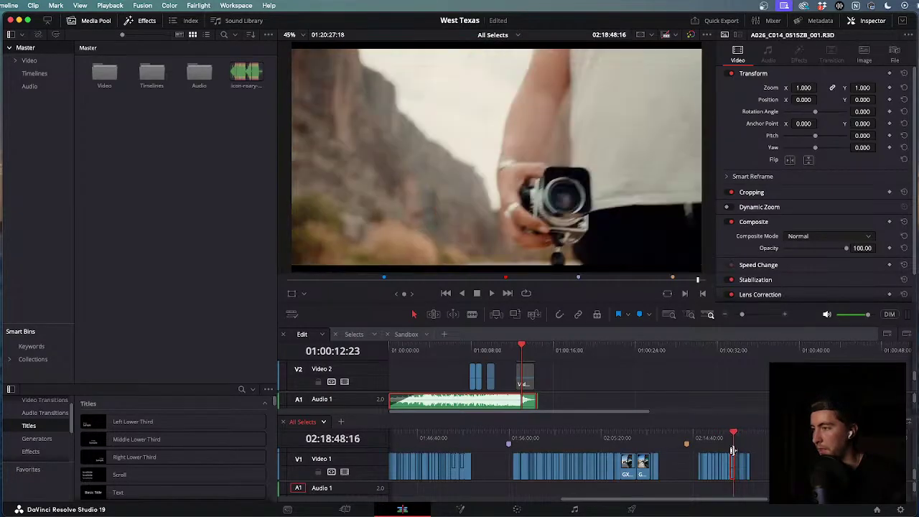
scroll(733, 451, down, 4)
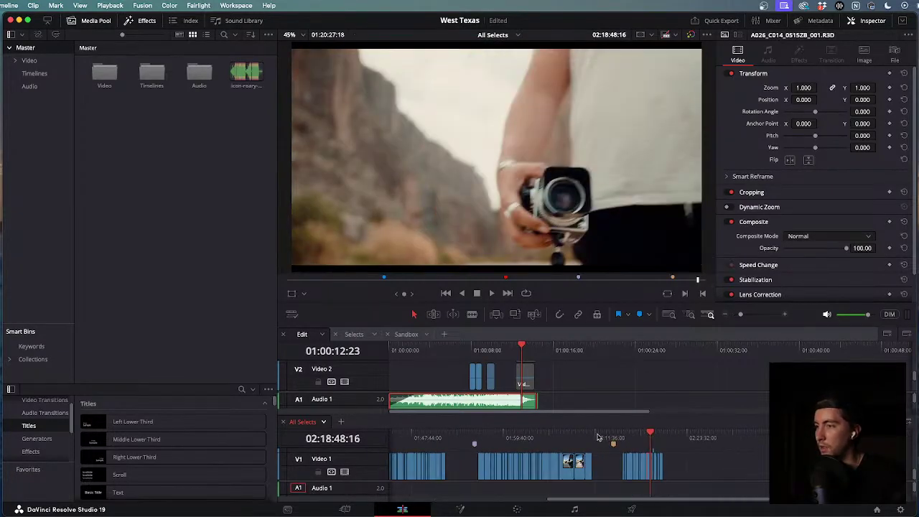
Scrub back through All Selects from the drone pilot and sunset clips to the bike clips starting at the red marker.
drag(597, 437, 498, 433)
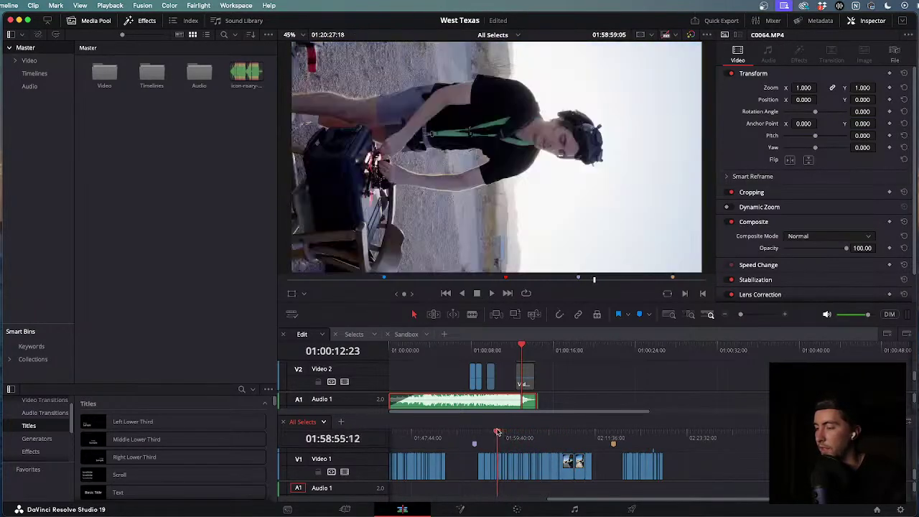
scroll(520, 440, left, 3)
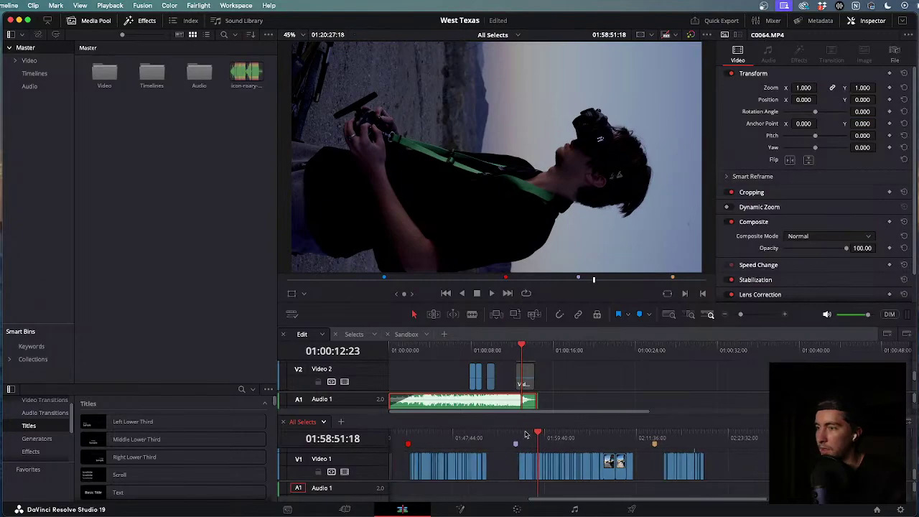
drag(534, 437, 530, 437)
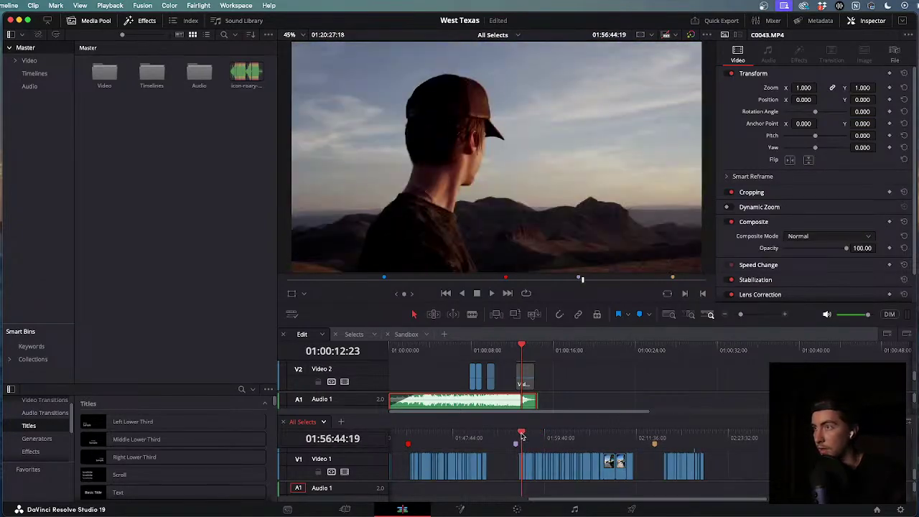
scroll(528, 472, up, 2)
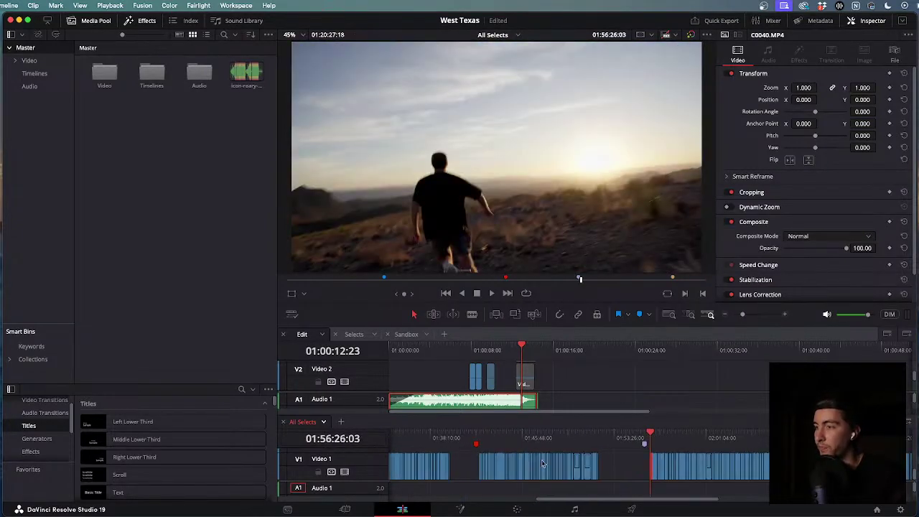
drag(602, 437, 489, 434)
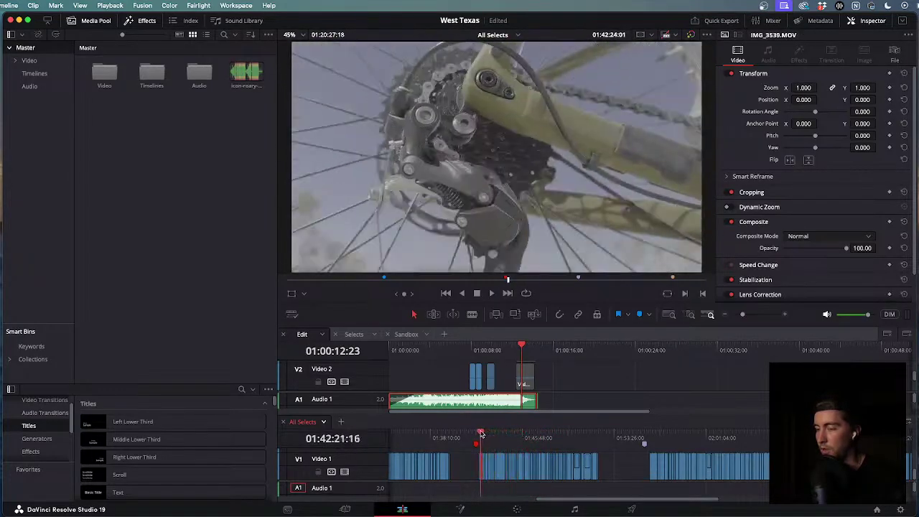
Scrub through the van driving clips at the CAR marker in All Selects, from bigbend20240515_0225.MP4 to bigbend20240515_0239.MP4.
scroll(488, 438, left, 10)
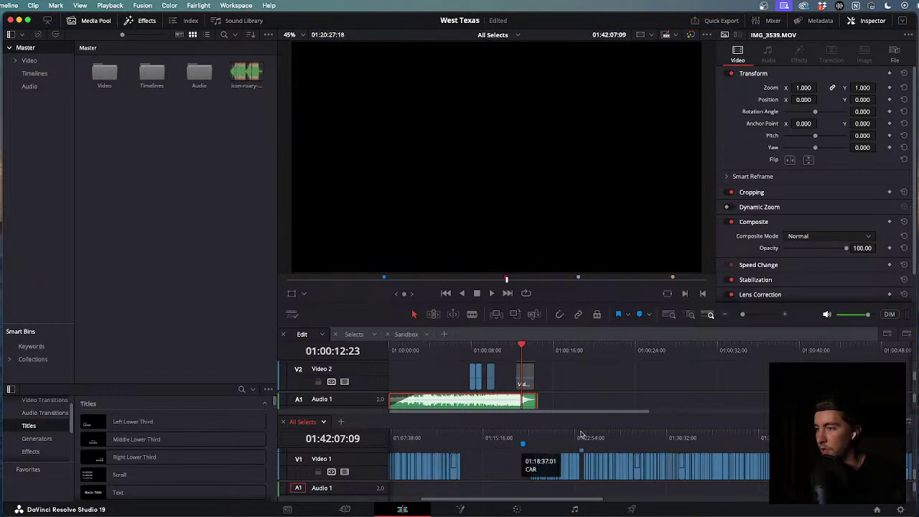
click(532, 437)
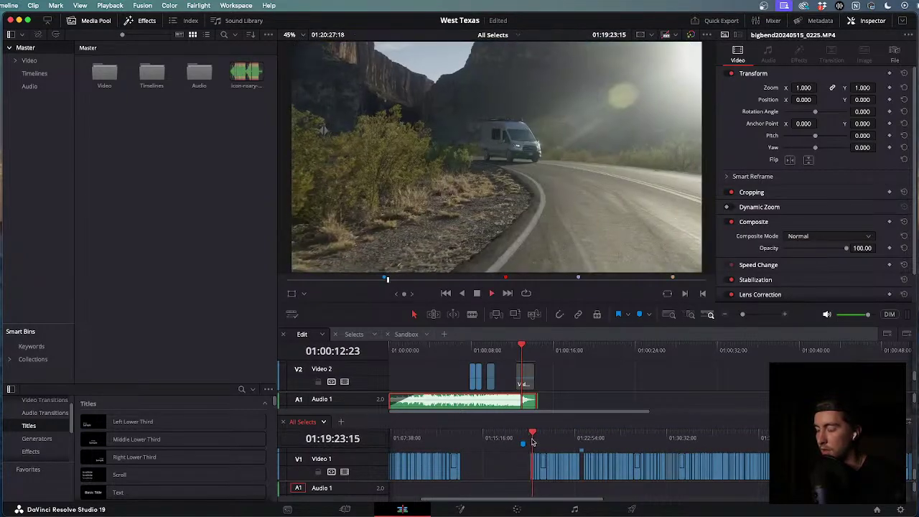
scroll(563, 461, up, 6)
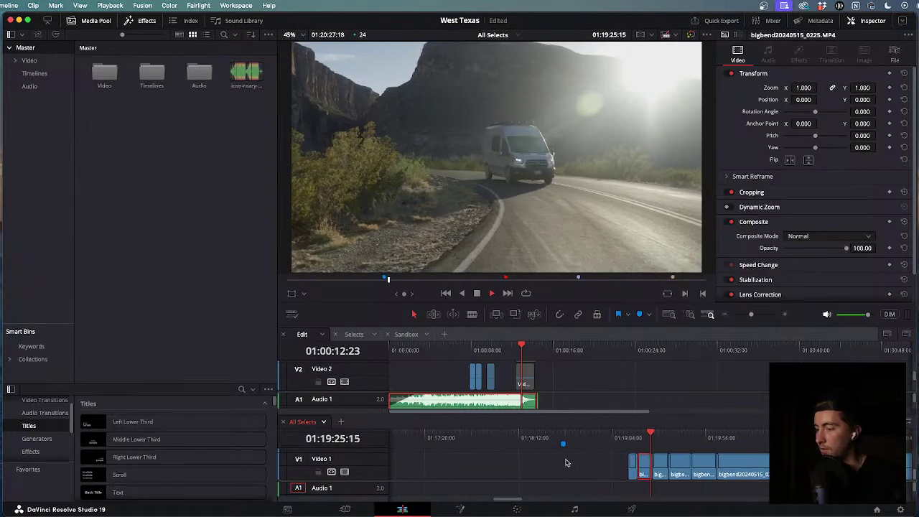
drag(652, 434, 798, 434)
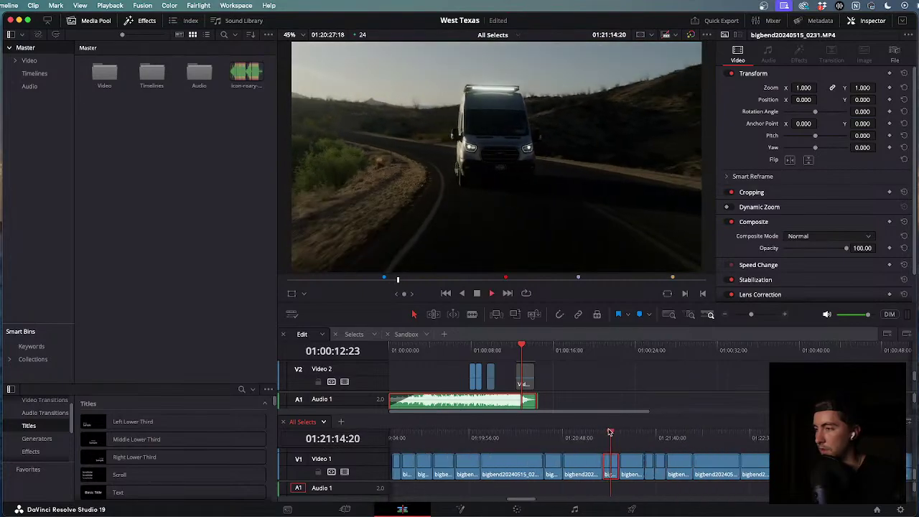
drag(610, 432, 840, 434)
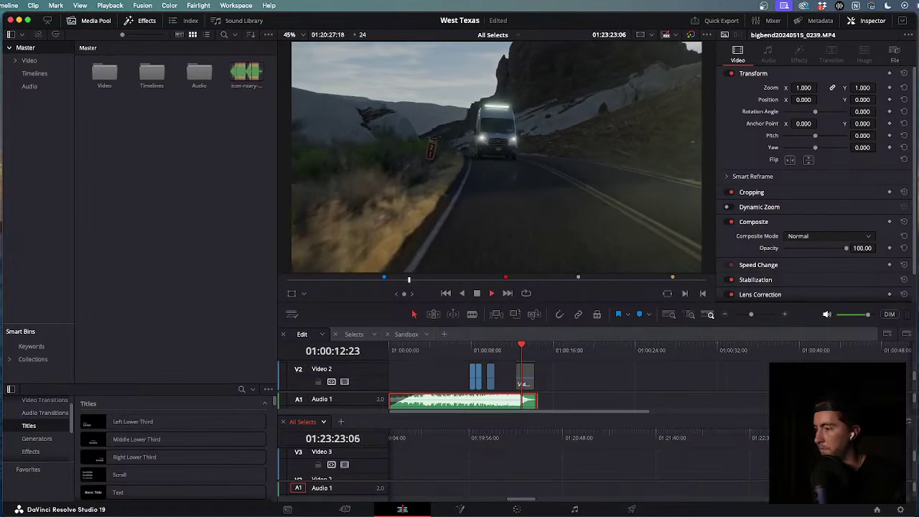
Review bigbend20240515_0239.MP4 in All Selects and split it at two points to isolate its middle section of the approaching van.
scroll(600, 460, up, 2)
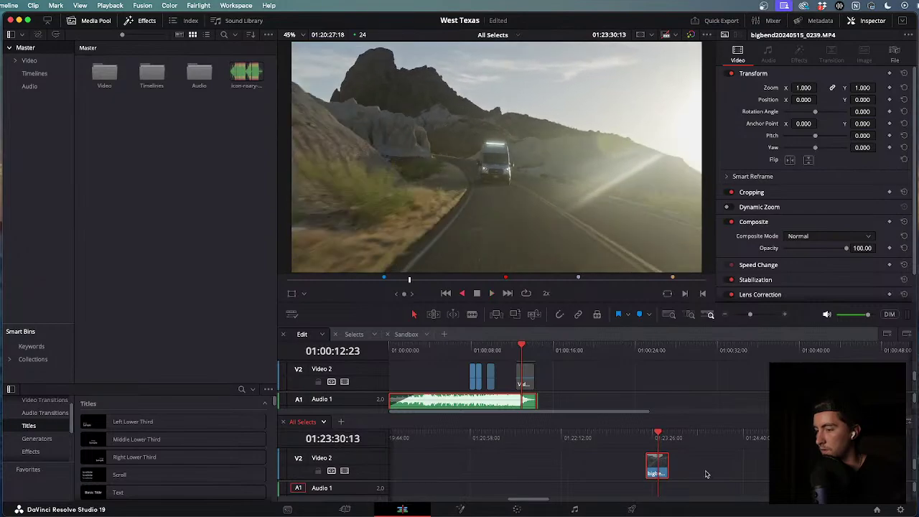
key(k)
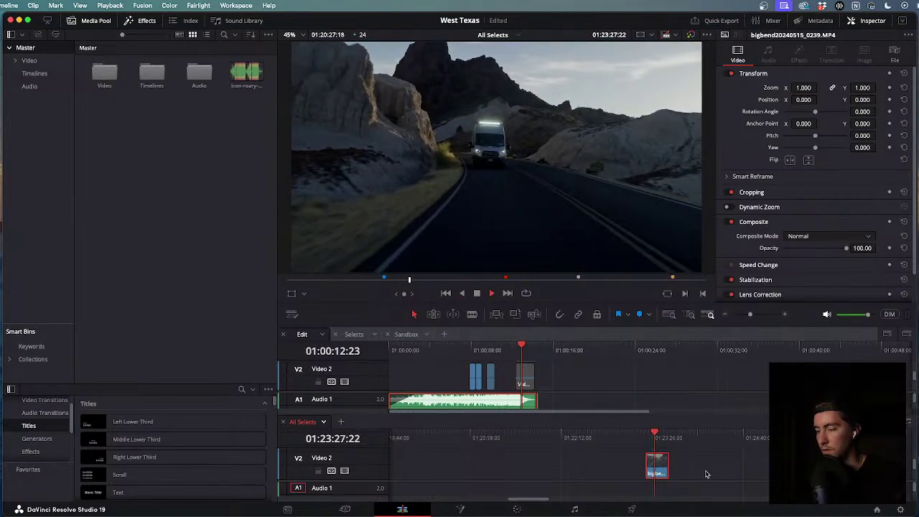
scroll(656, 464, up, 3)
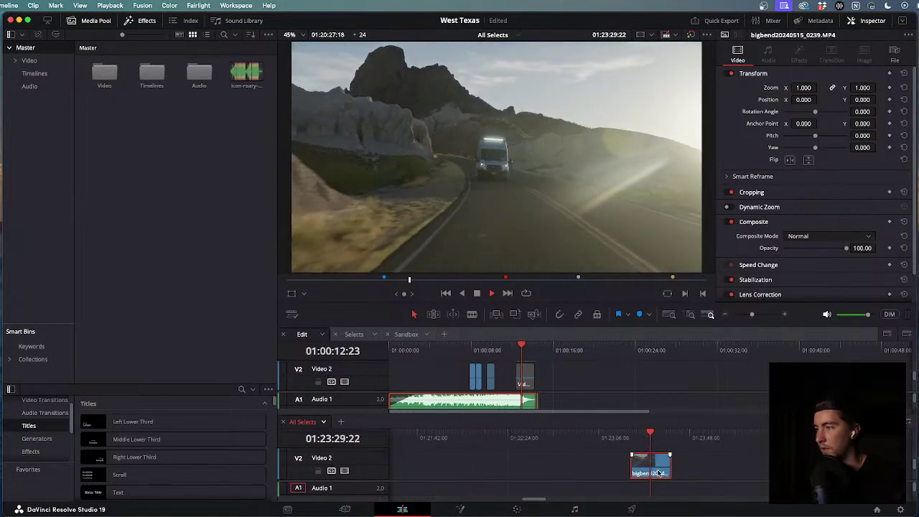
key(super+b)
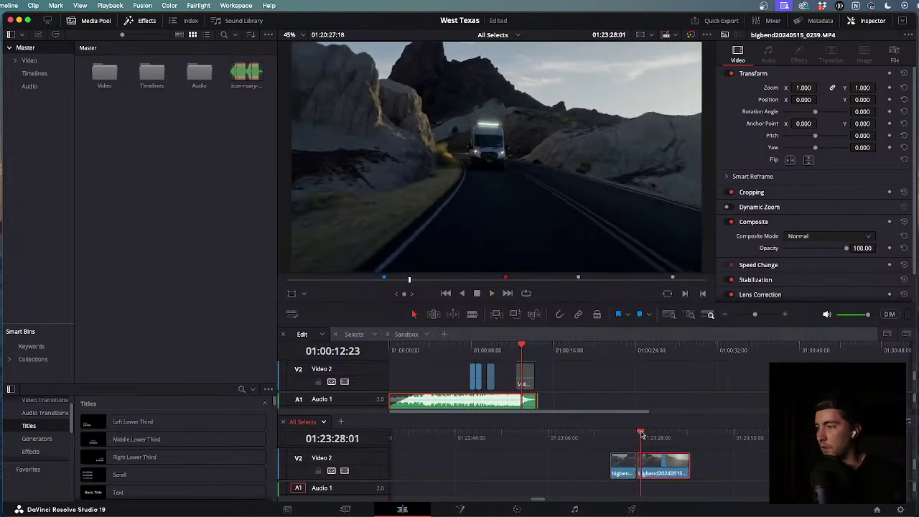
key(super+b)
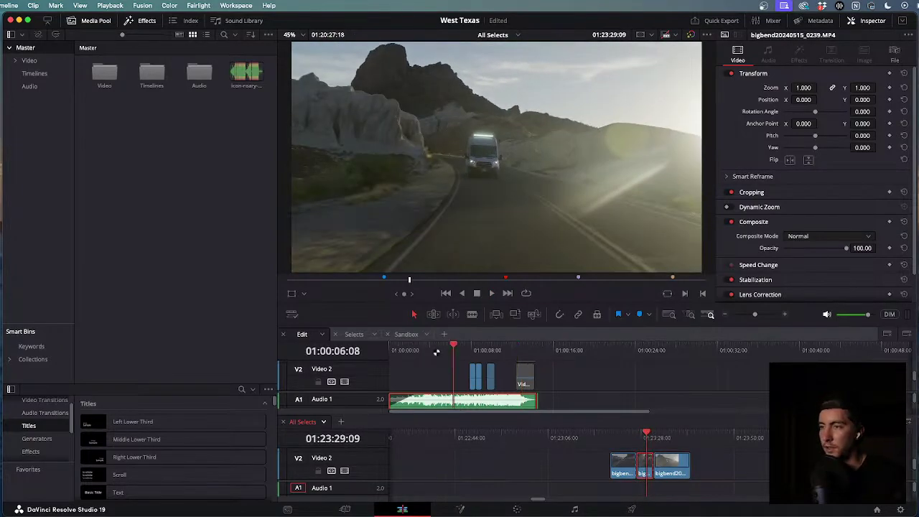
Place the isolated van section at the start of the Edit timeline on Video 2 and trim its end to about 2 seconds.
click(406, 373)
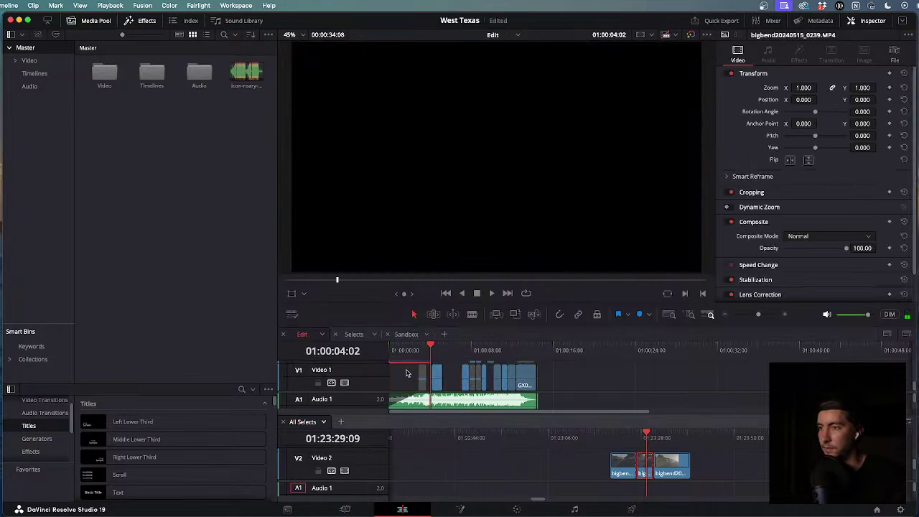
scroll(407, 373, up, 2)
mouse_move(394, 376)
mouse_down()
mouse_move(414, 377)
mouse_move(362, 378)
mouse_move(391, 397)
mouse_move(412, 380)
mouse_up()
key(Home)
key(space)
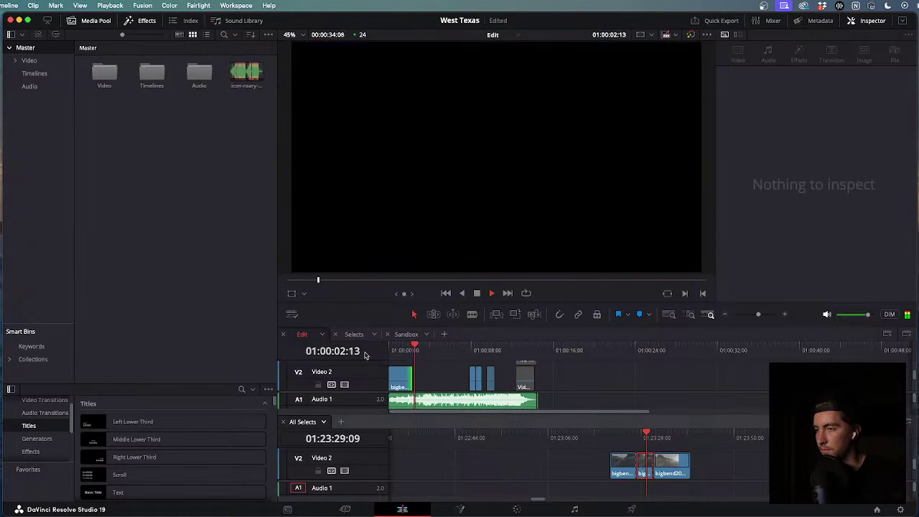
Replay the Edit timeline from its start, checking the opening van shot against the music and on to the photographer shot near 01:00:11:12.
key(Home)
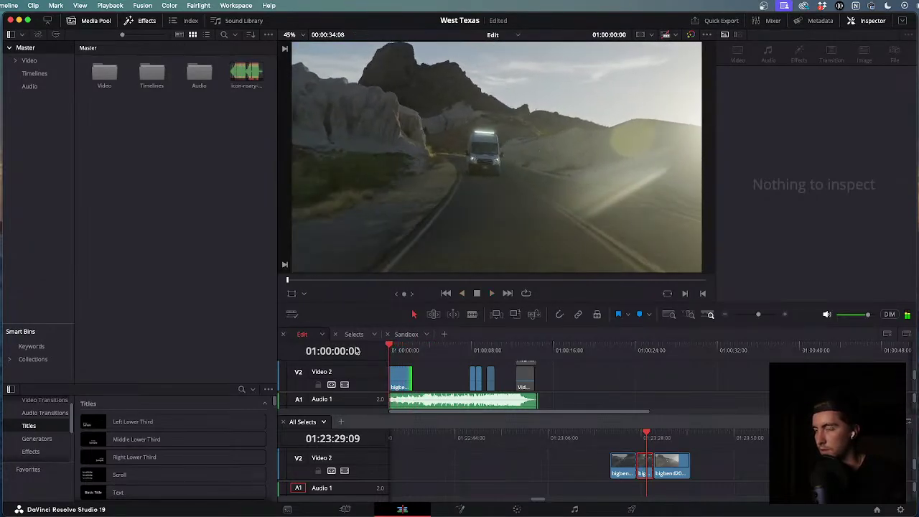
key(space)
key(super+equal)
key(super+equal)
key(super+equal)
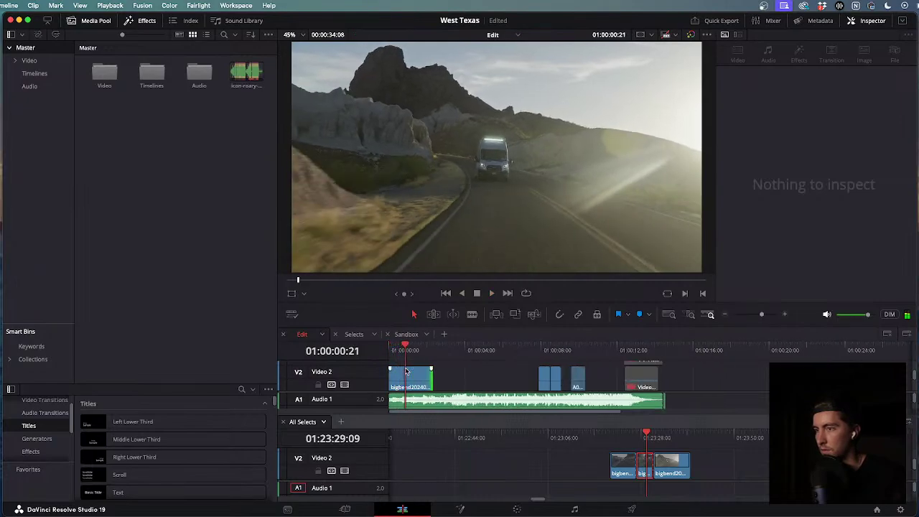
key(Home)
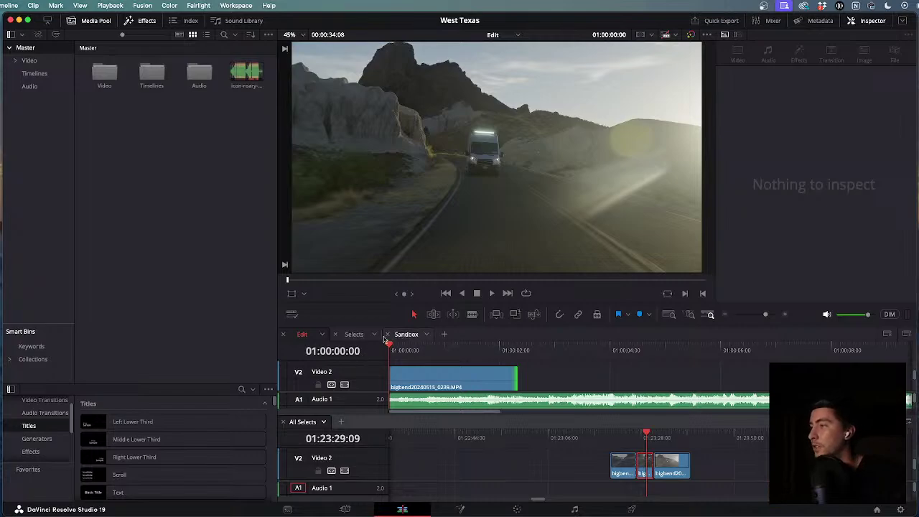
key(space)
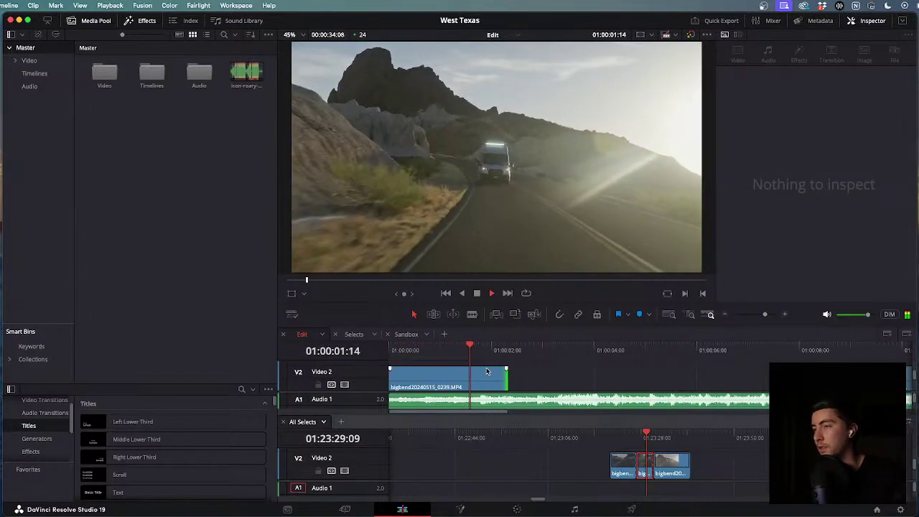
key(super+minus)
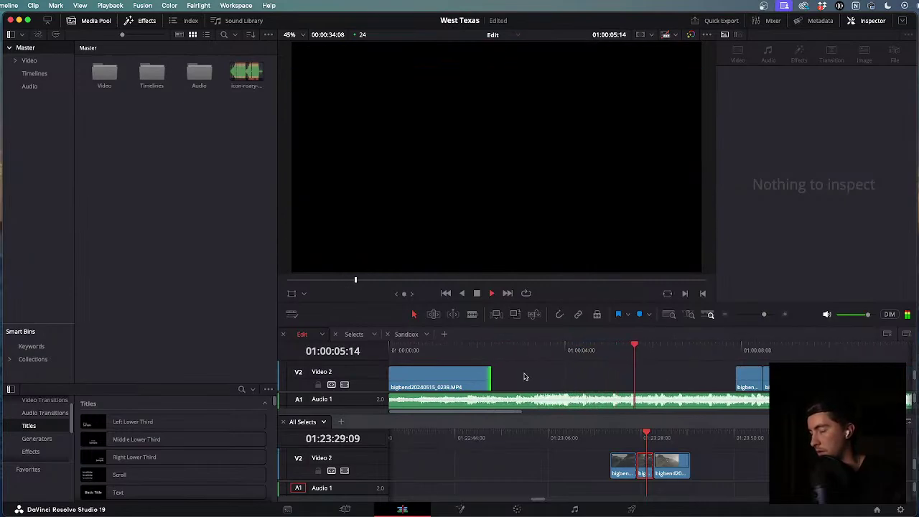
key(super+minus)
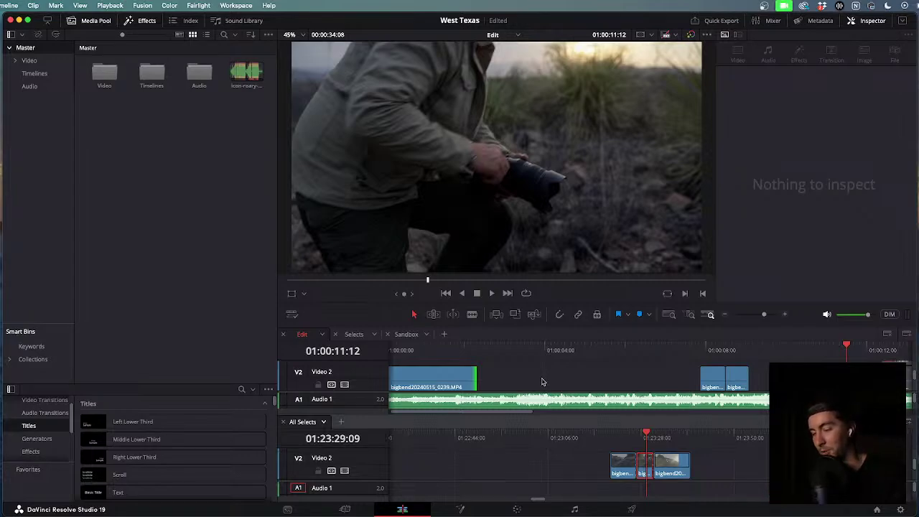
scroll(542, 382, down, 8)
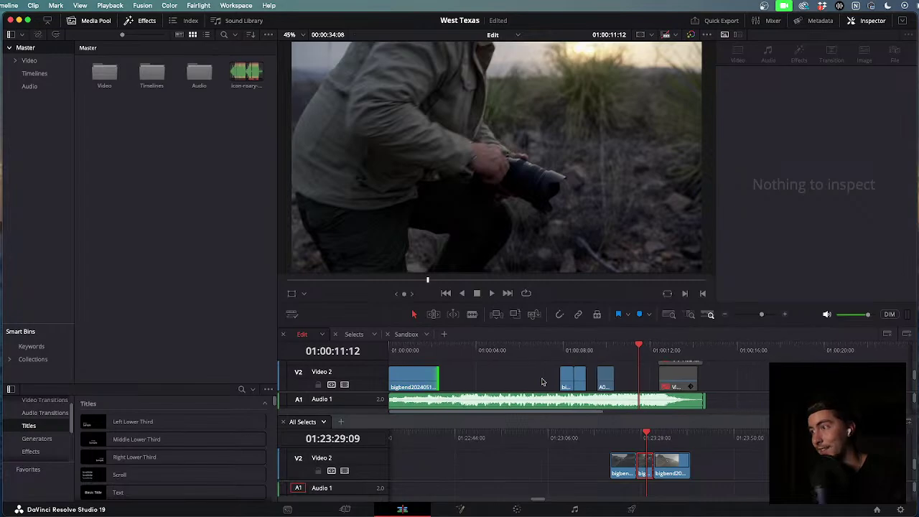
scroll(533, 383, down, 2)
scroll(509, 378, up, 6)
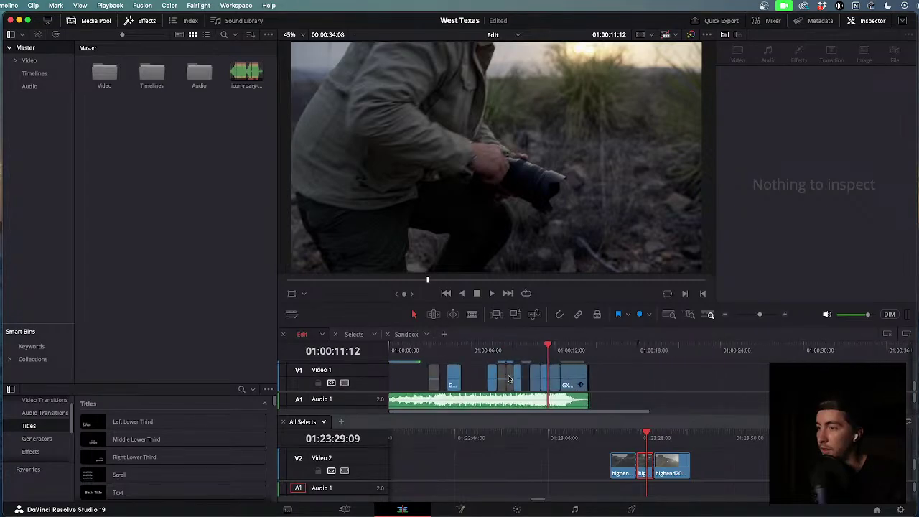
Move the opening van clip to Video 3 and retrim it to begin on earlier footage at the timeline start, lasting 01:04.
key(Home)
key(space)
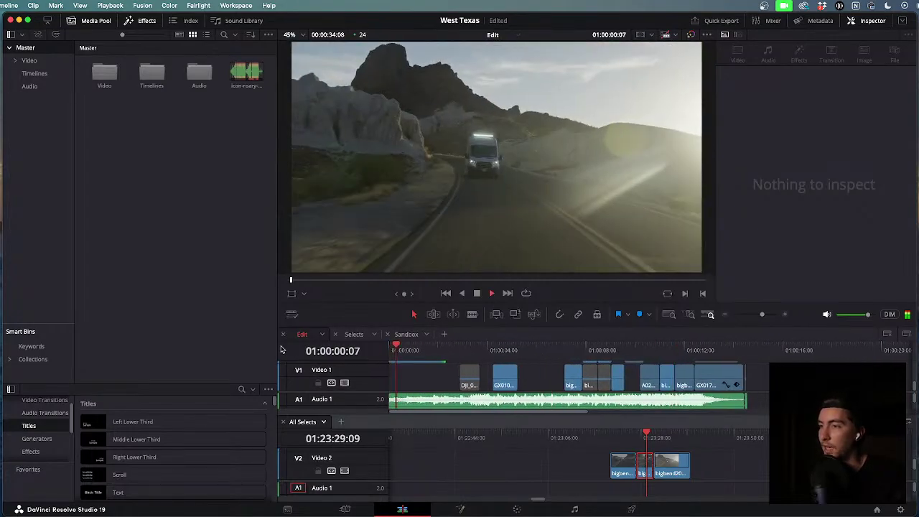
key(Home)
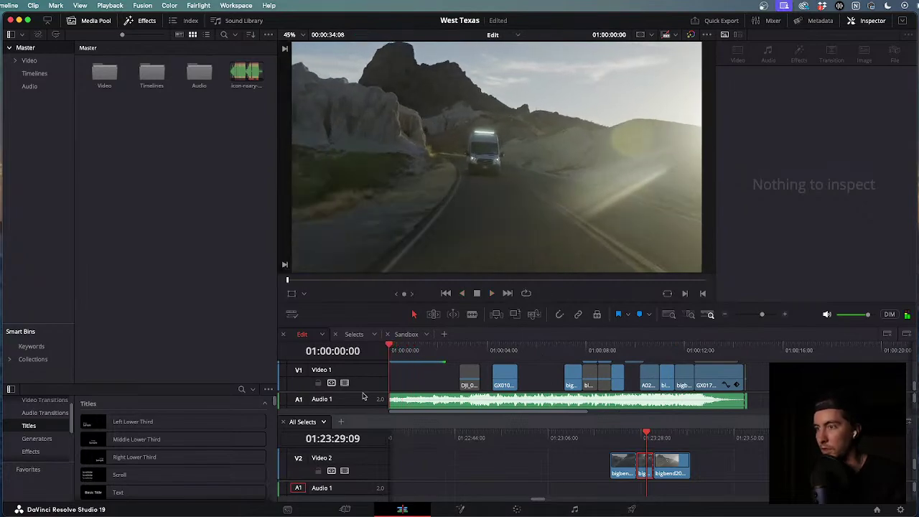
scroll(422, 380, up, 8)
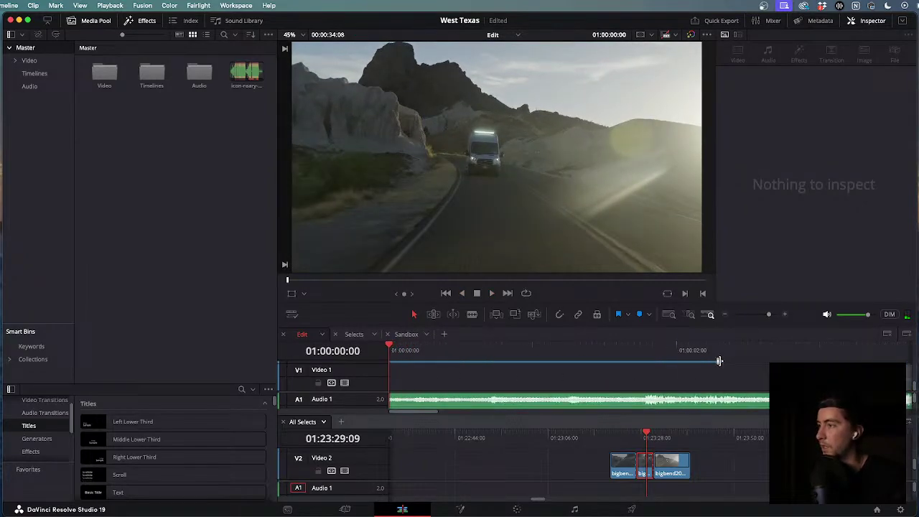
drag(719, 360, 473, 364)
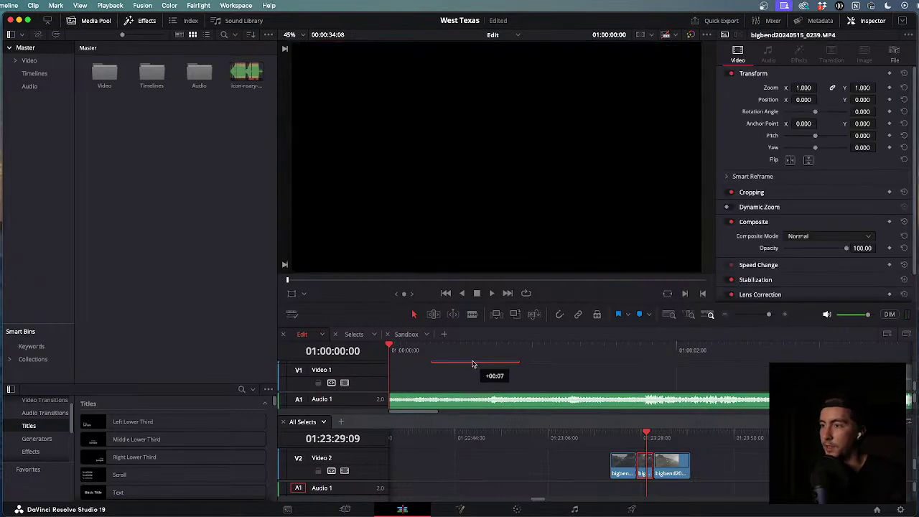
key(Down)
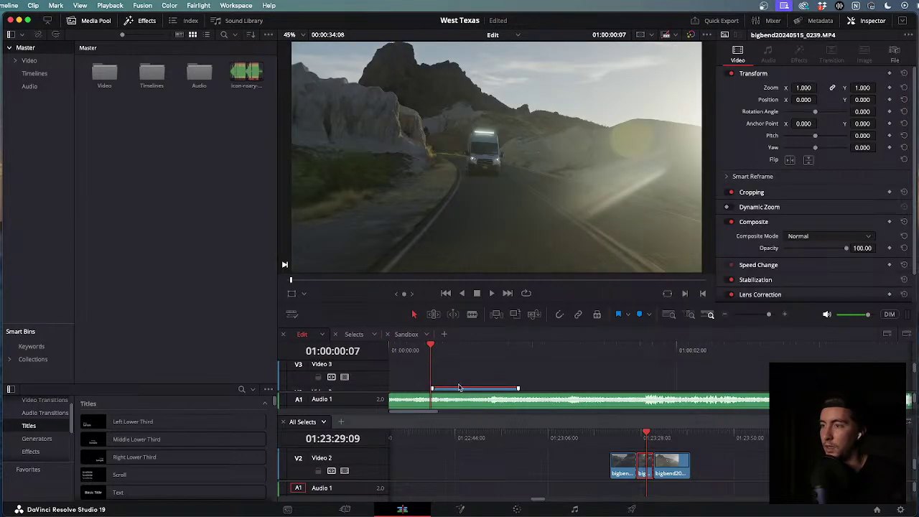
scroll(459, 388, down, 2)
drag(459, 376, 353, 365)
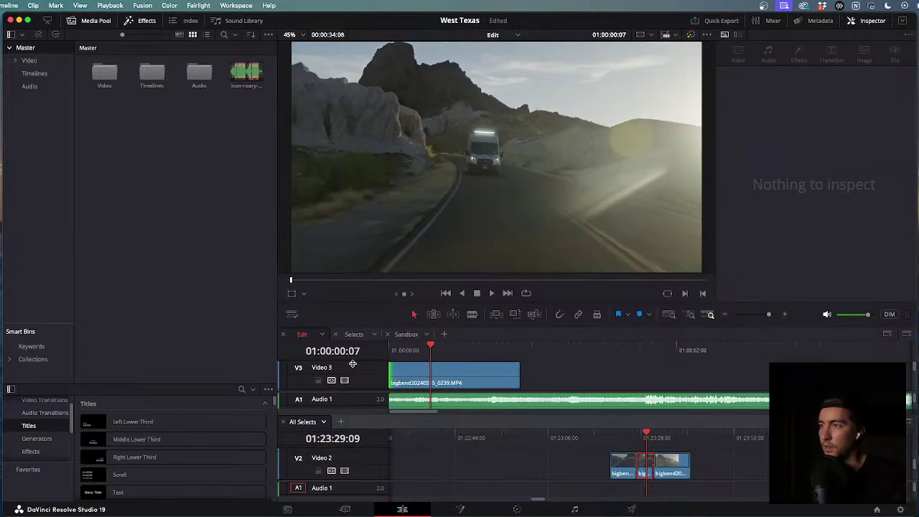
drag(421, 382, 390, 377)
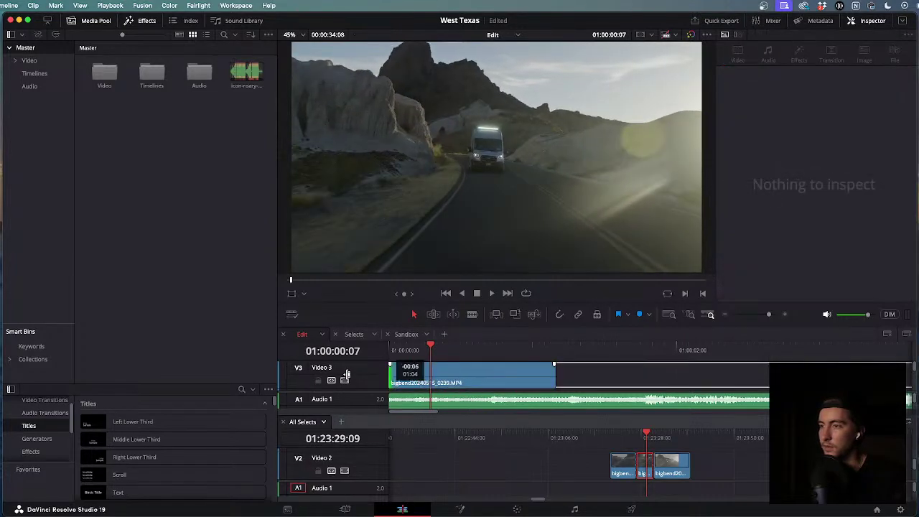
Replay the opening and trim the end of the van clip on Video 3 back to about 01:00:00:17, matching the music.
key(Home)
key(space)
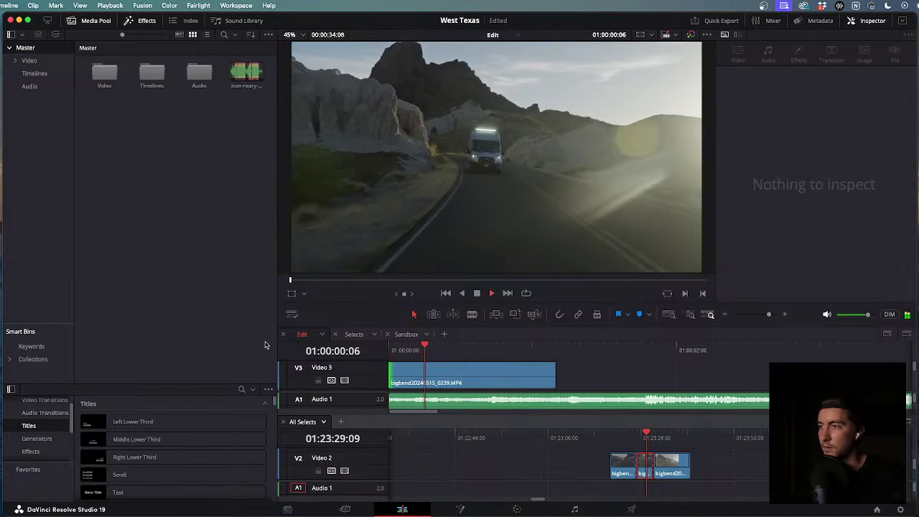
key(Home)
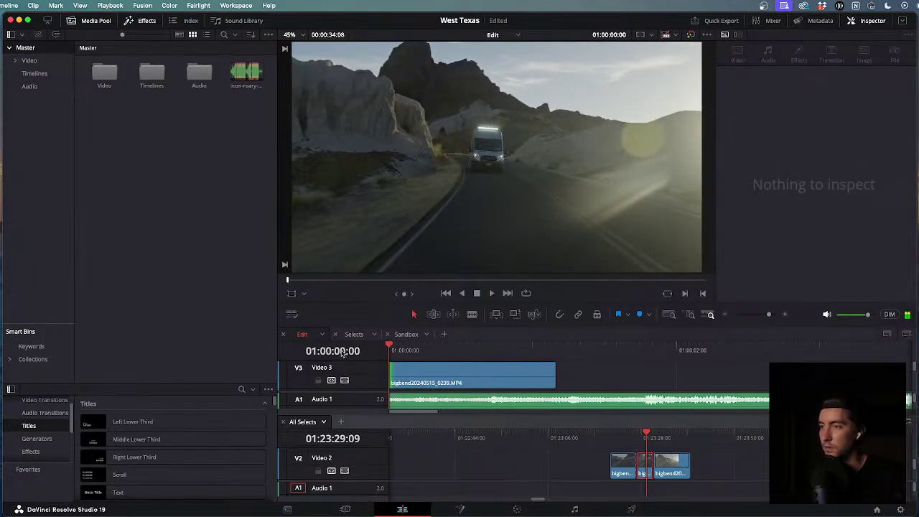
key(Home)
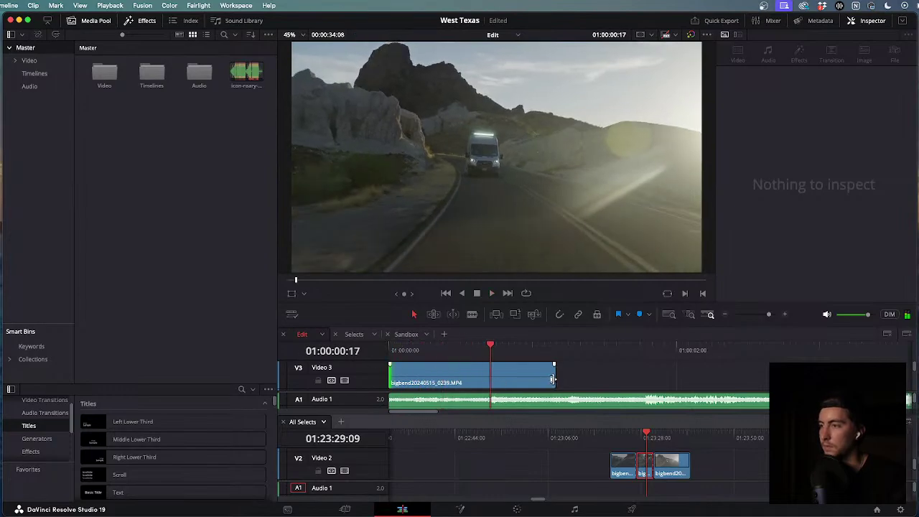
drag(553, 379, 496, 380)
Replay the shortened opening van shot and listen on through the empty stretch to about 01:00:04:02.
key(Home)
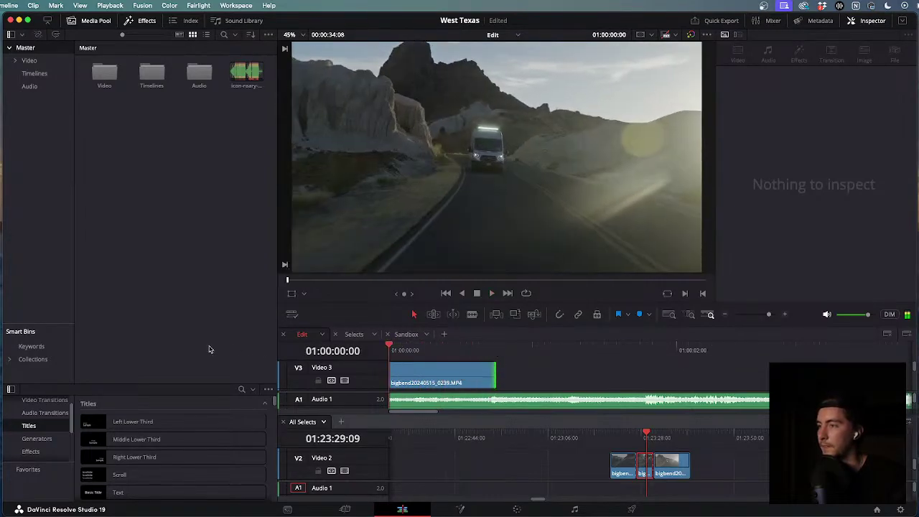
key(space)
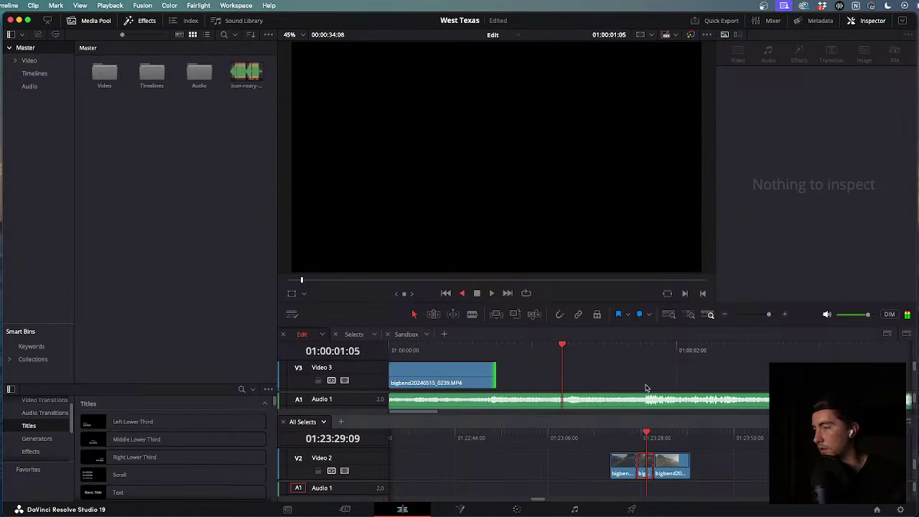
key(super+minus)
key(space)
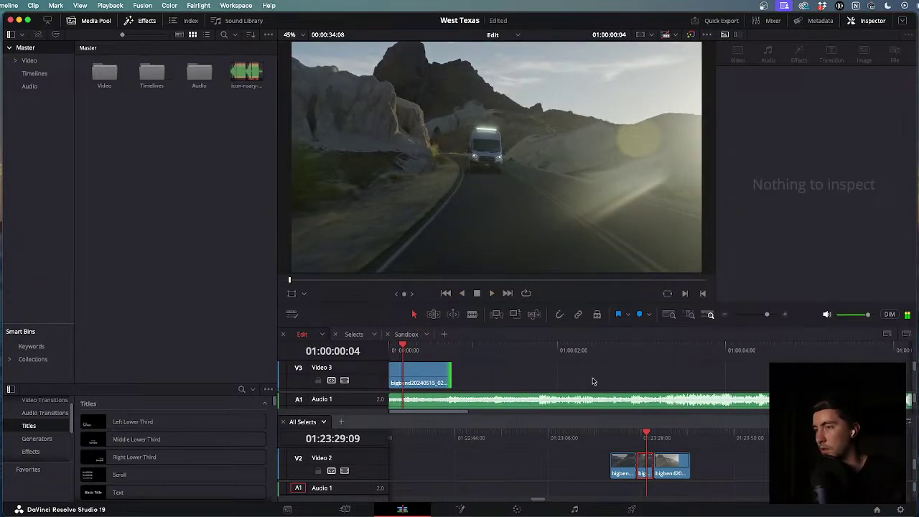
key(space)
key(super+minus)
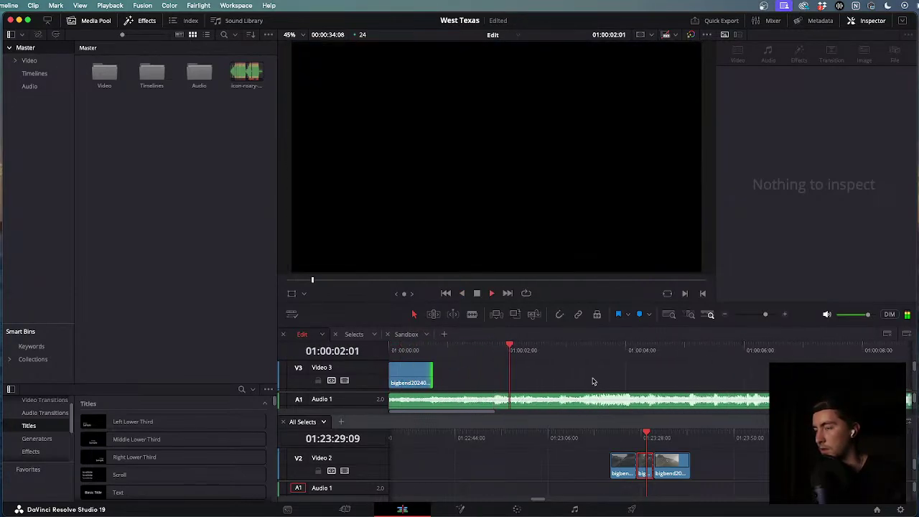
key(super+minus)
key(super+minus)
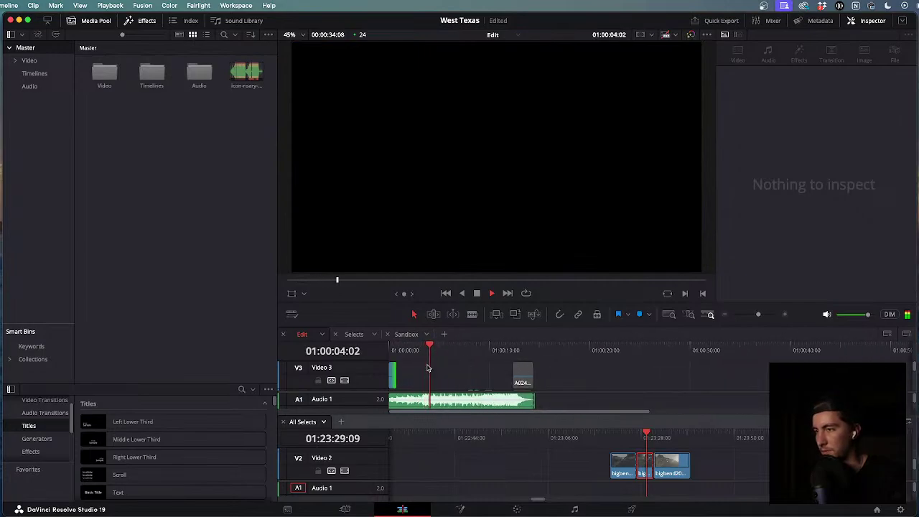
Keep playing the Edit timeline from 01:00:04:02 to about 01:00:30:01 while reviewing the Video 1 clips and the music tracks.
scroll(427, 368, down, 2)
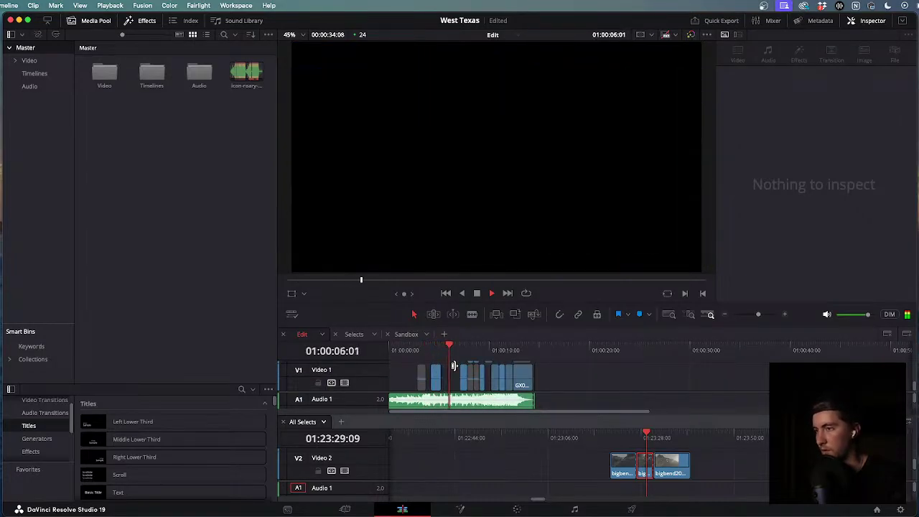
key(super+equal)
key(super+equal)
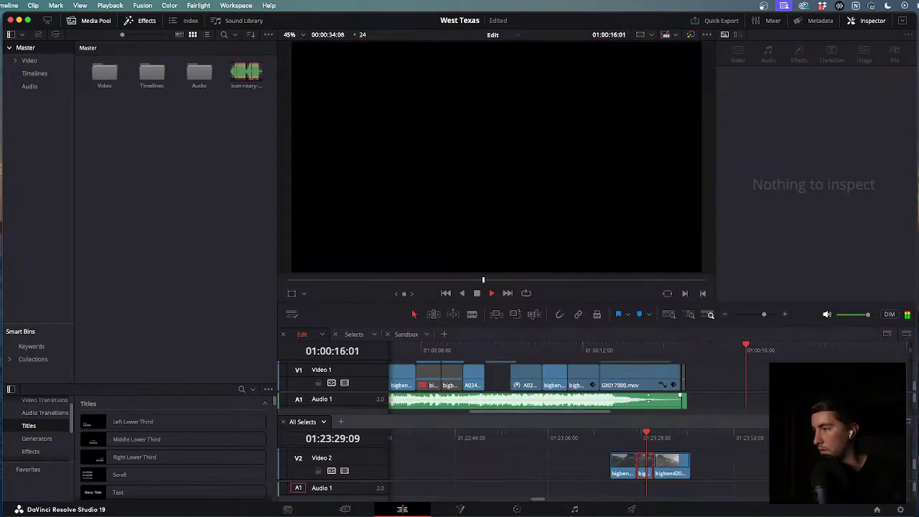
scroll(648, 396, down, 4)
scroll(648, 397, down, 2)
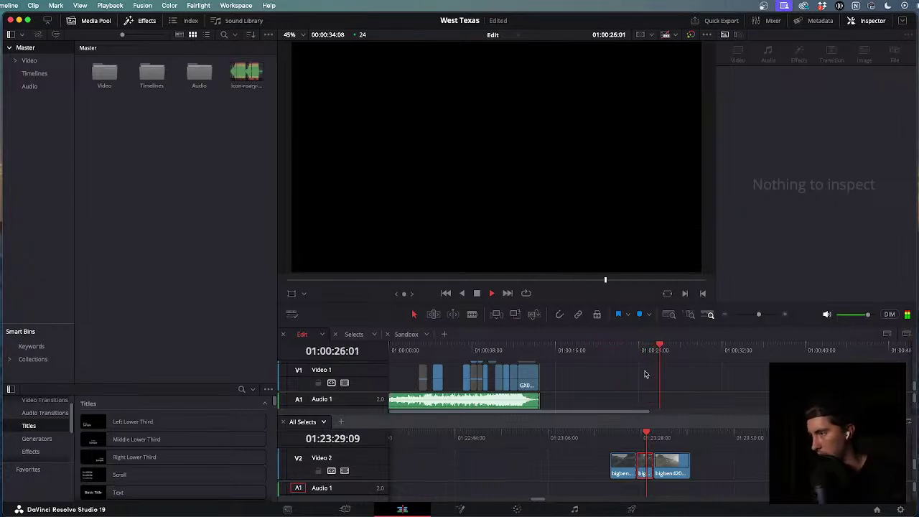
scroll(622, 397, down, 2)
scroll(544, 400, down, 2)
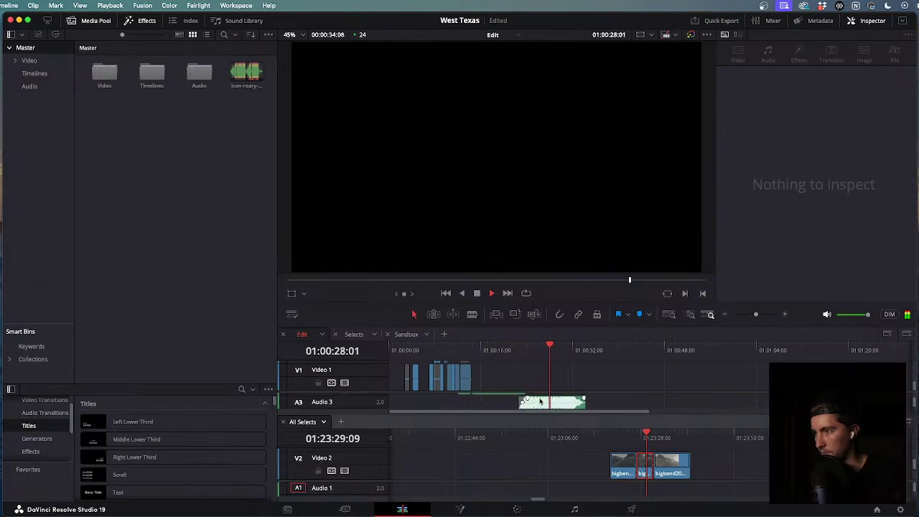
scroll(540, 401, down, 1)
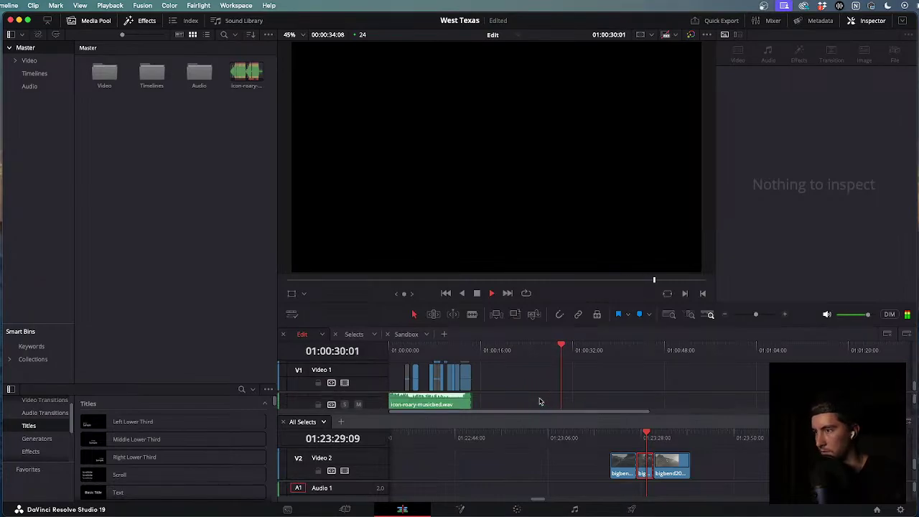
scroll(541, 401, up, 1)
Replay the Edit timeline from its start to the camera-handling shot near 01:00:11:02, and return to the van shot's end at 01:00:00:19.
key(Home)
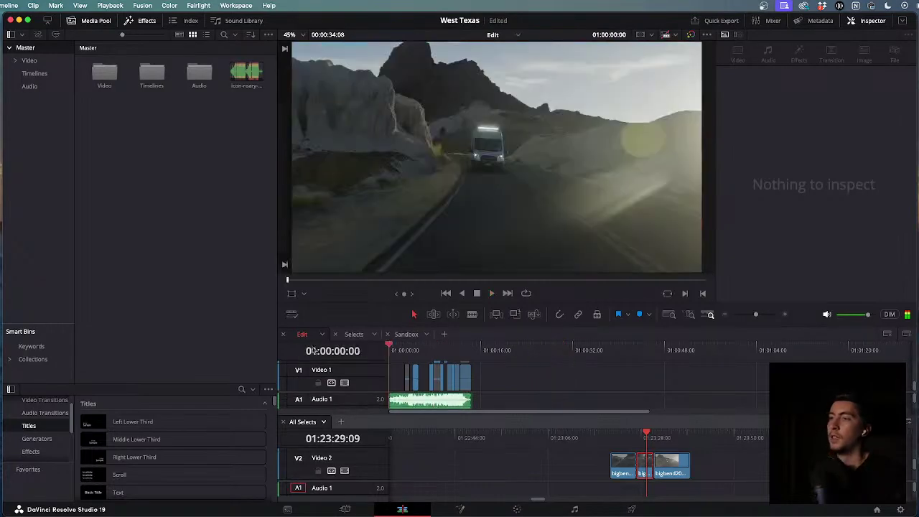
key(space)
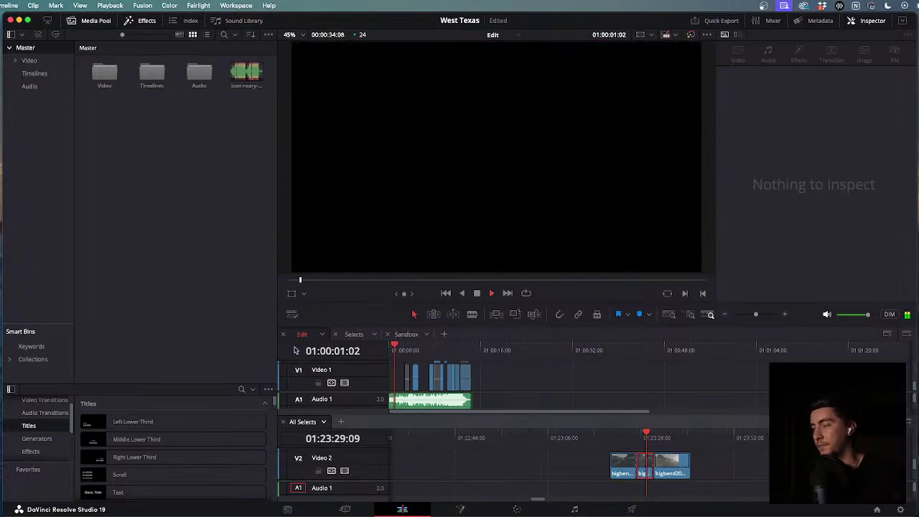
key(super+equal)
key(super+equal)
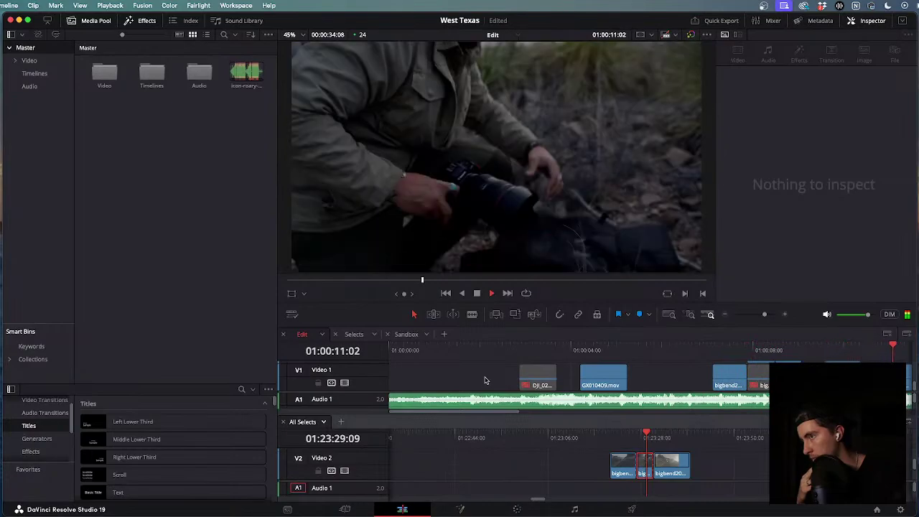
click(490, 352)
key(Home)
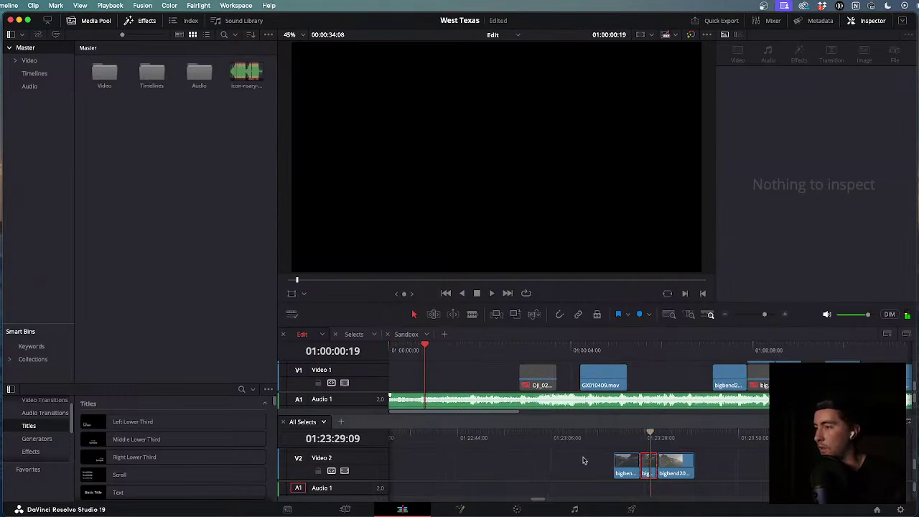
Scrub through the biking footage in the All Selects timeline for a side-on cycling shot that can follow the van.
scroll(583, 459, down, 3)
scroll(705, 466, down, 6)
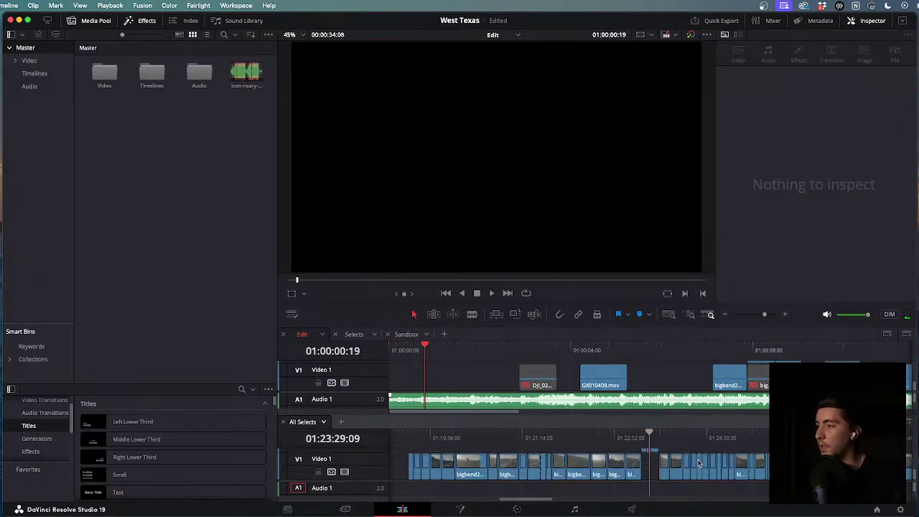
scroll(647, 456, up, 6)
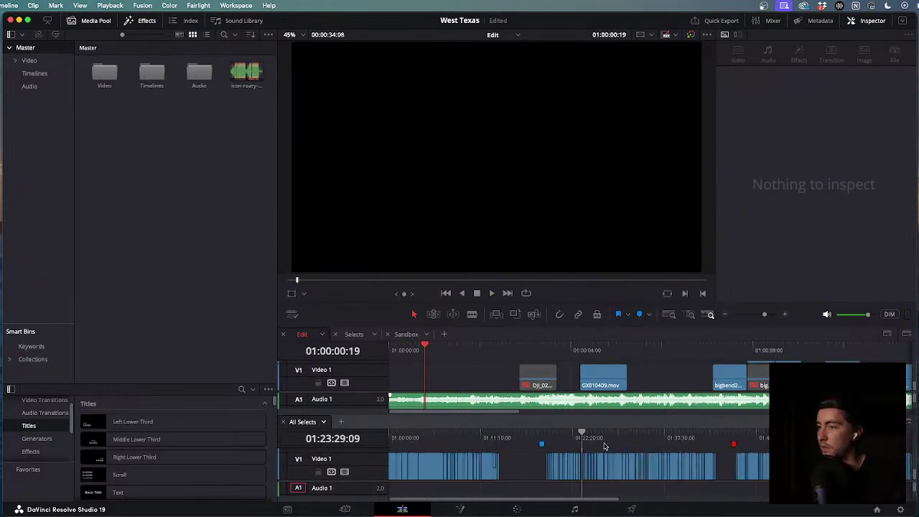
drag(583, 435, 745, 451)
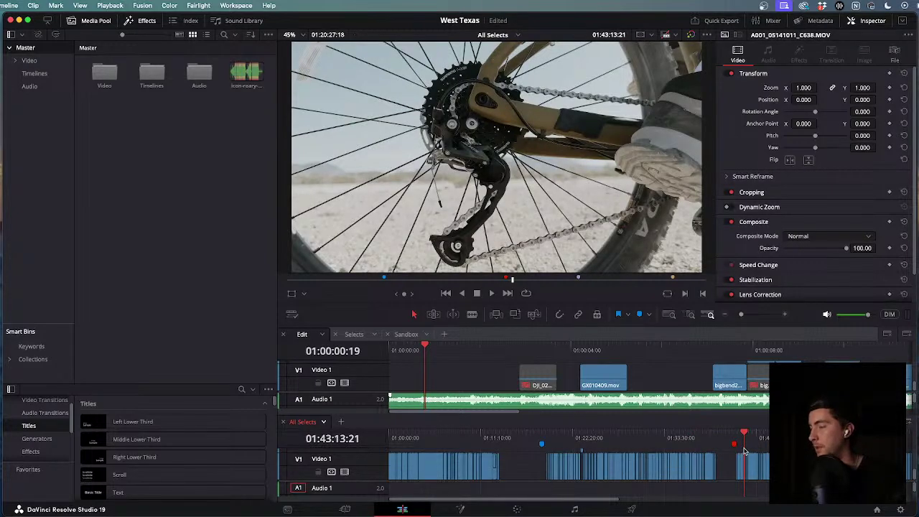
scroll(755, 447, up, 3)
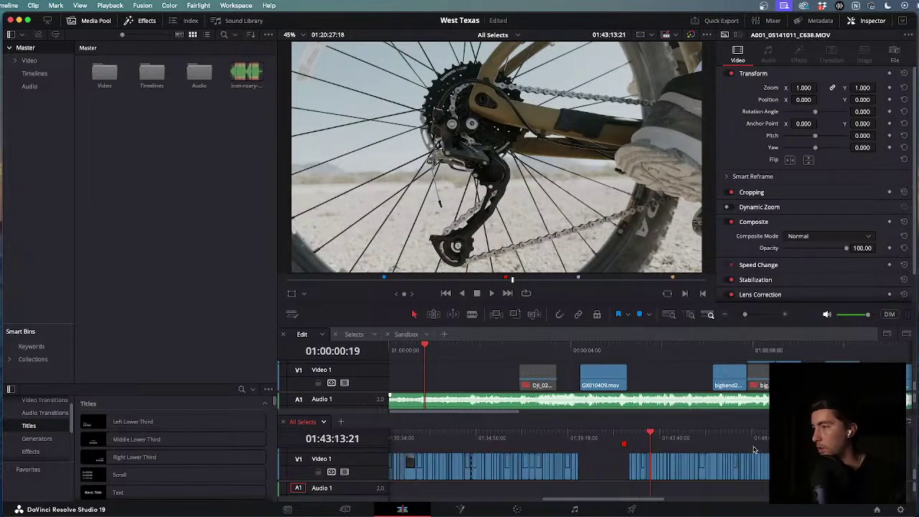
drag(656, 435, 714, 452)
key(j)
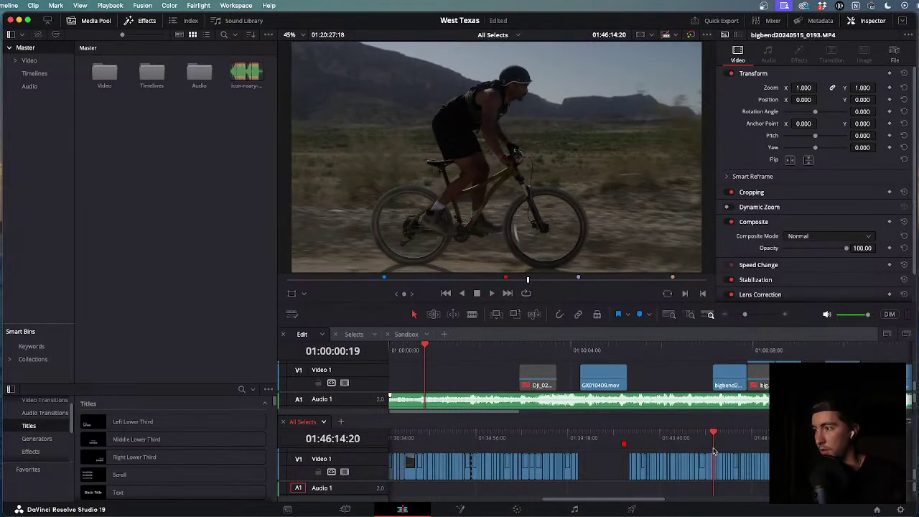
key(super+equal)
click(652, 431)
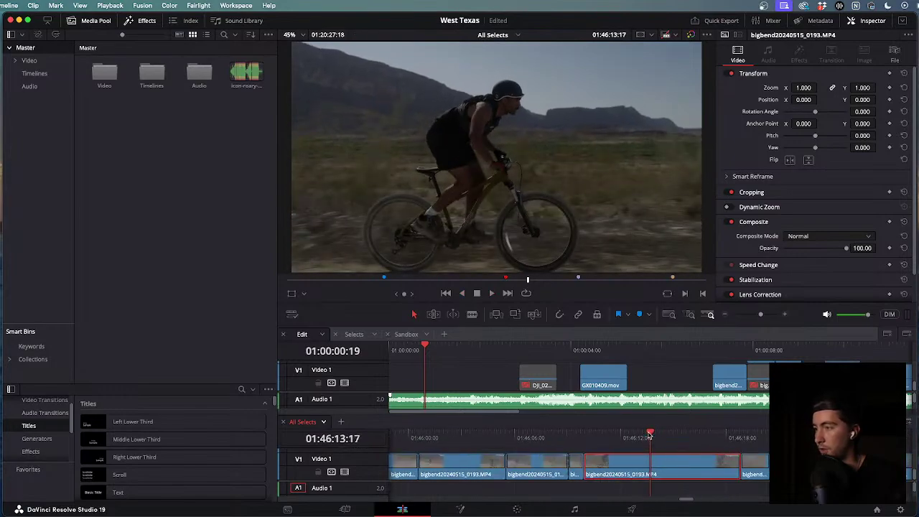
Cut a short section out of the side-on cycling clip bigbend20240515_0193.MP4 around 01:46:13:12 in All Selects.
key(Left)
key(Left)
key(Left)
key(Left)
key(Left)
key(Left)
key(Left)
key(Left)
key(Left)
key(Left)
key(Left)
key(Left)
key(Left)
key(Left)
key(Left)
key(super+b)
key(space)
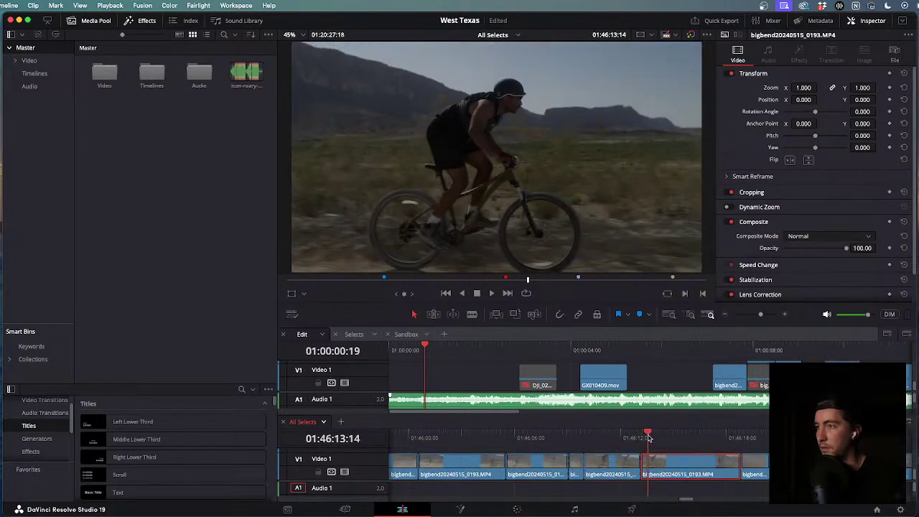
click(647, 437)
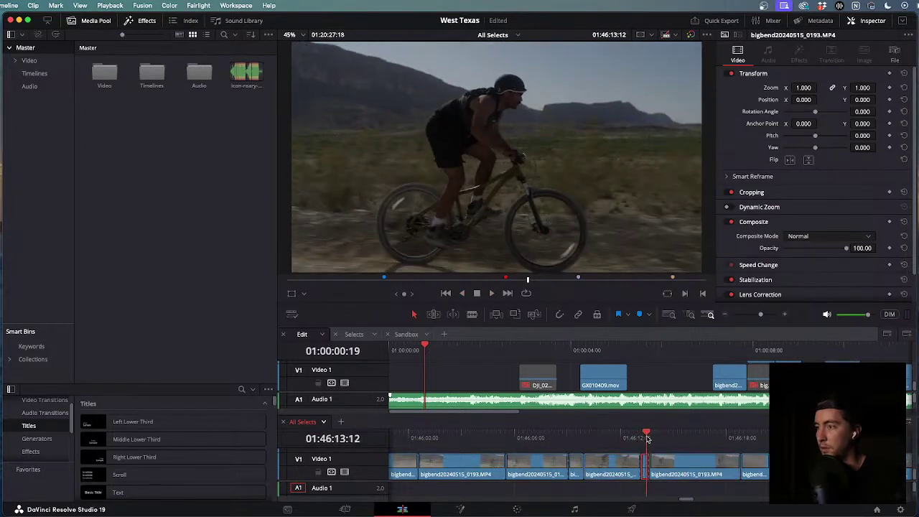
Place the cycling section on Video 1 directly after the van clip, also moved to Video 1, and extend its end slightly past 01:00:01:07.
click(467, 376)
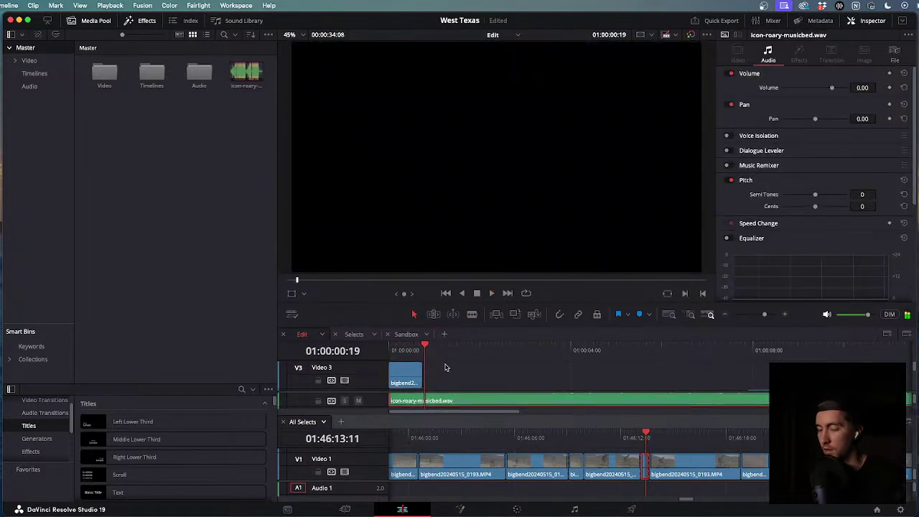
scroll(460, 370, down, 3)
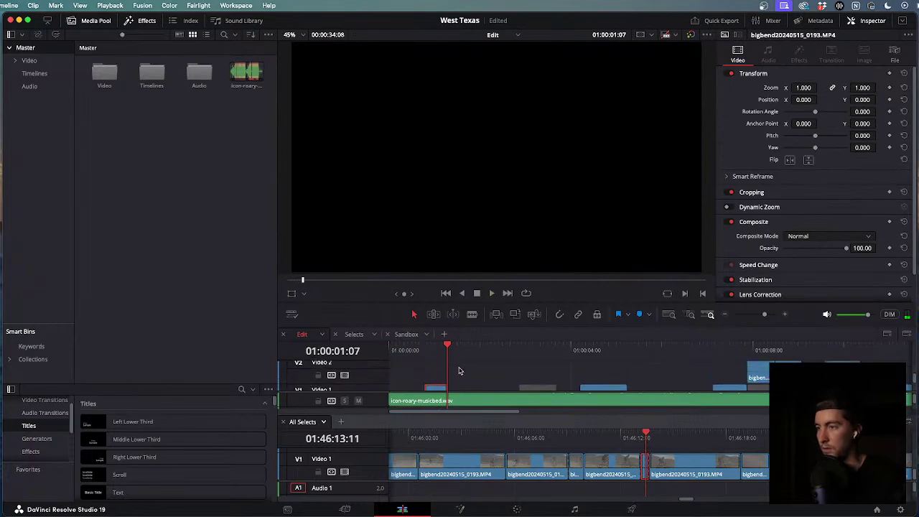
scroll(431, 374, up, 3)
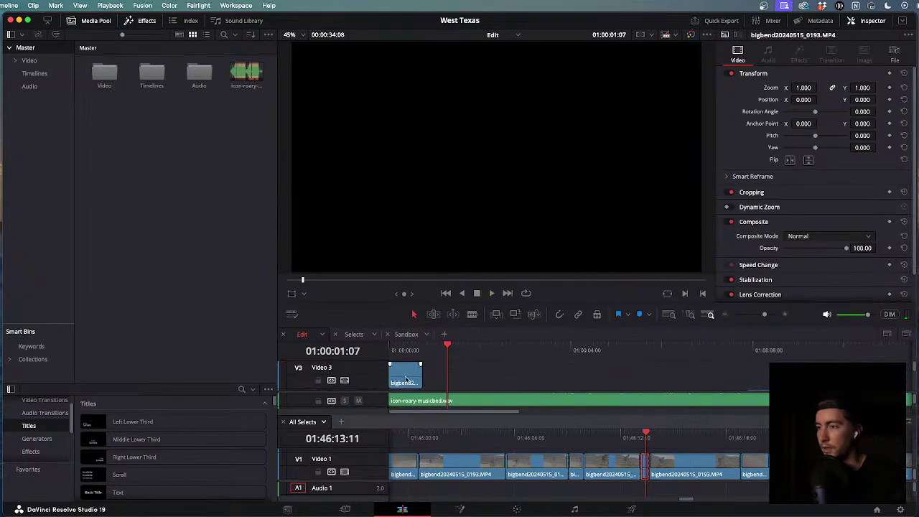
scroll(404, 381, down, 3)
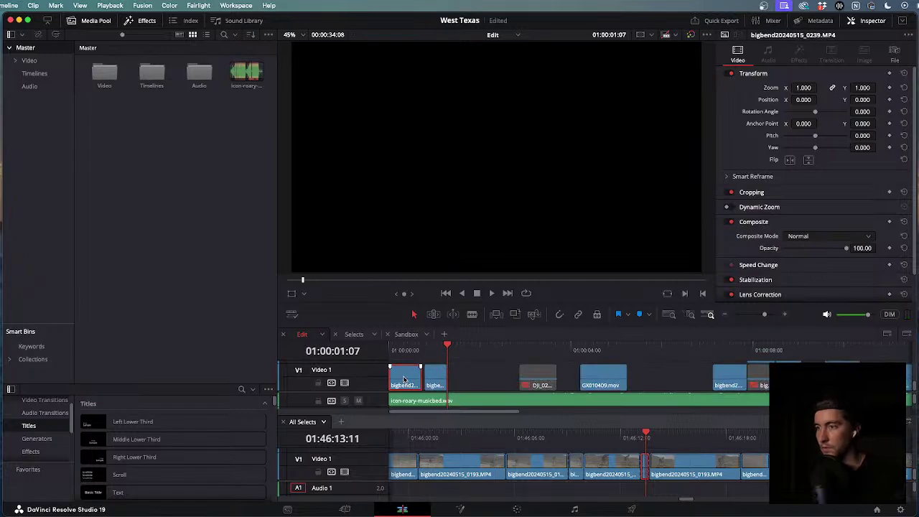
drag(426, 374, 446, 375)
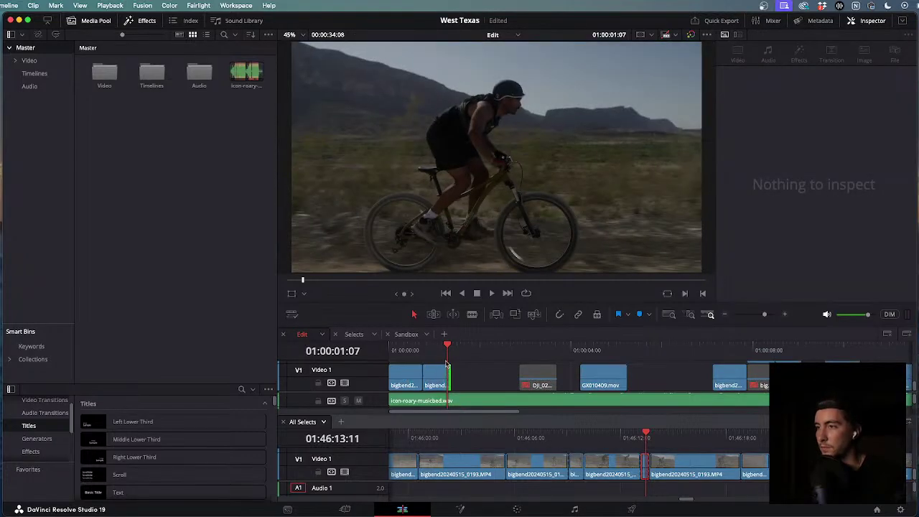
Play the Edit timeline on to about 01:00:07:05 and replay the opening from its start to check the van and cycling cut.
key(/)
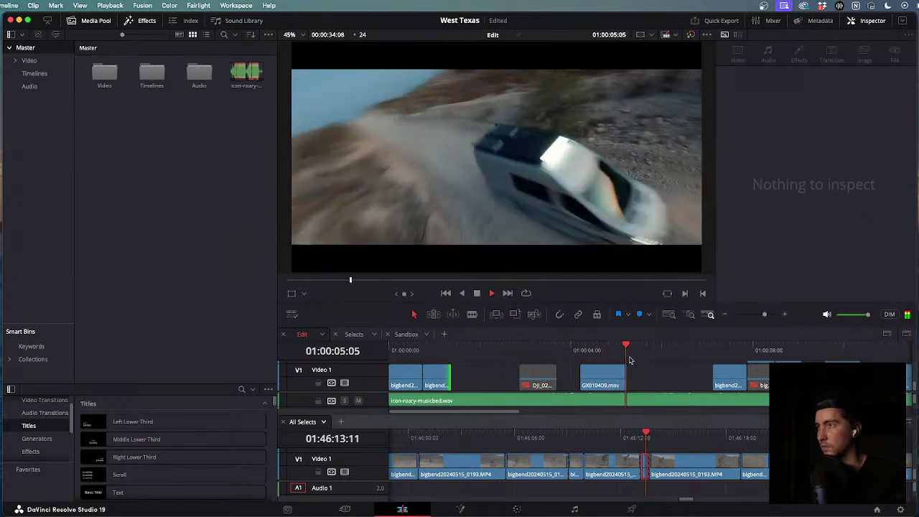
scroll(679, 369, down, 2)
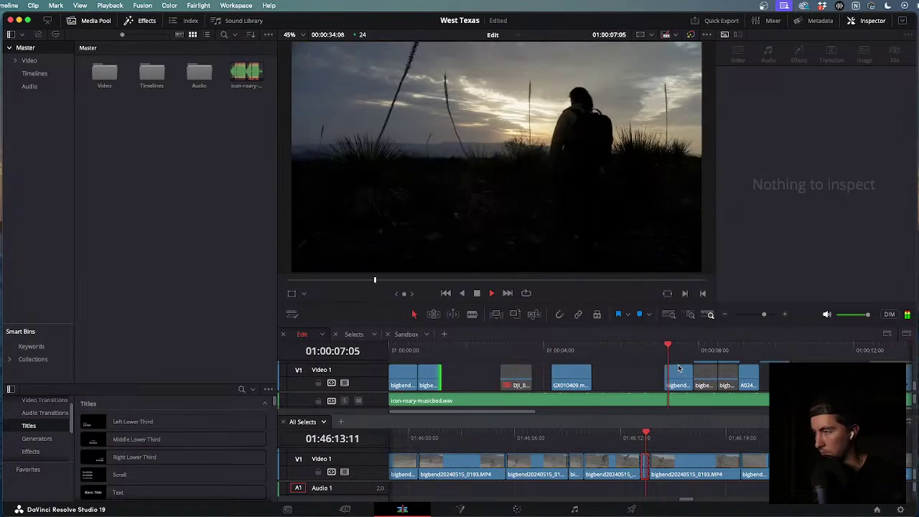
click(607, 357)
key(Home)
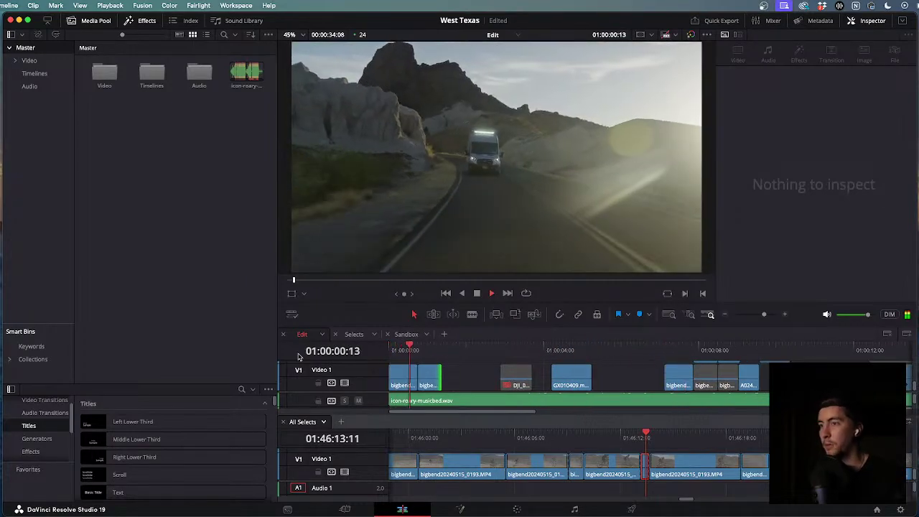
key(Home)
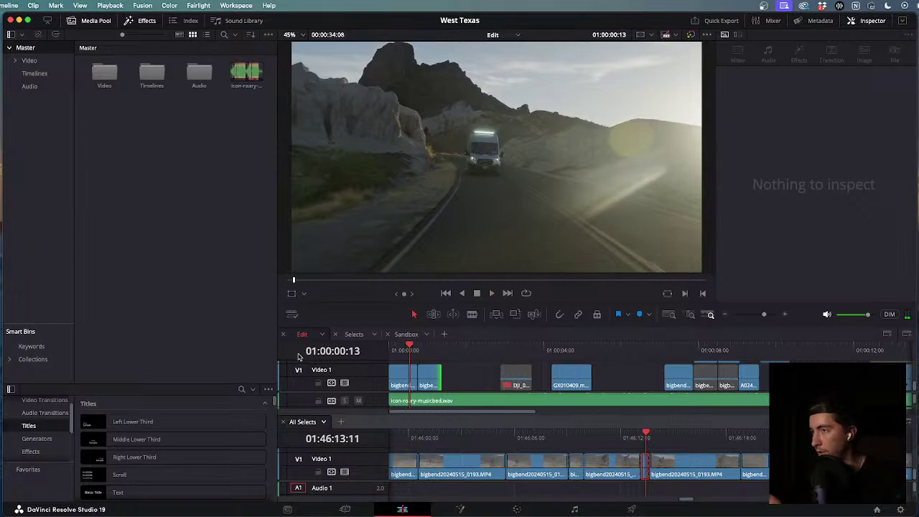
Scrub through All Selects, from the biking and canyon footage back to the early photographer clips, for a third opening shot.
scroll(634, 444, down, 6)
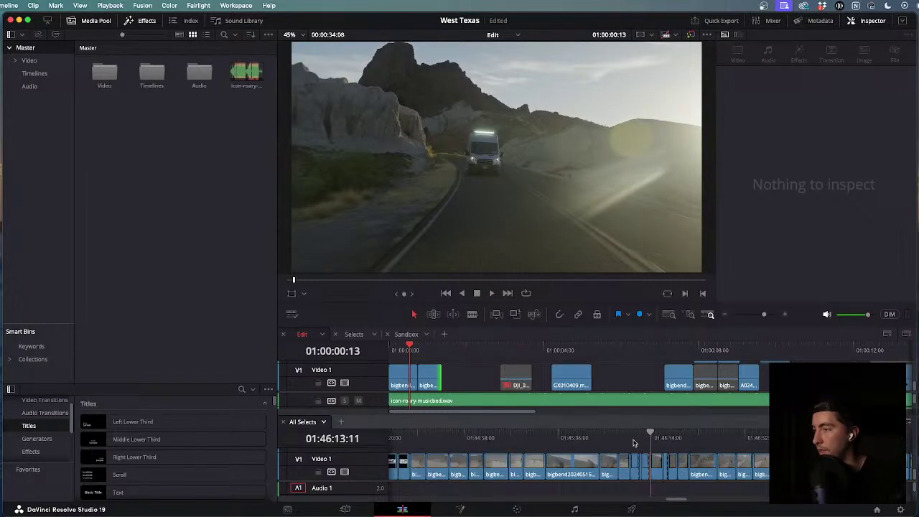
scroll(633, 443, down, 3)
drag(653, 440, 767, 451)
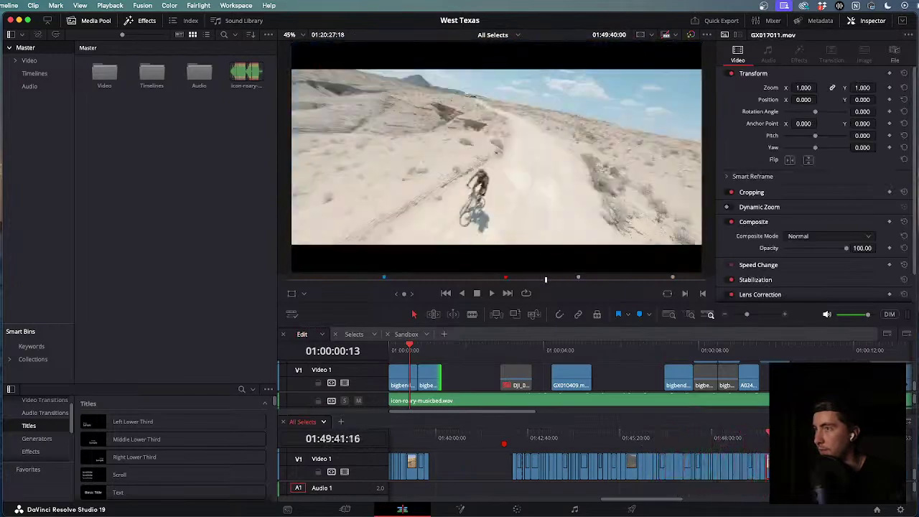
scroll(516, 451, down, 6)
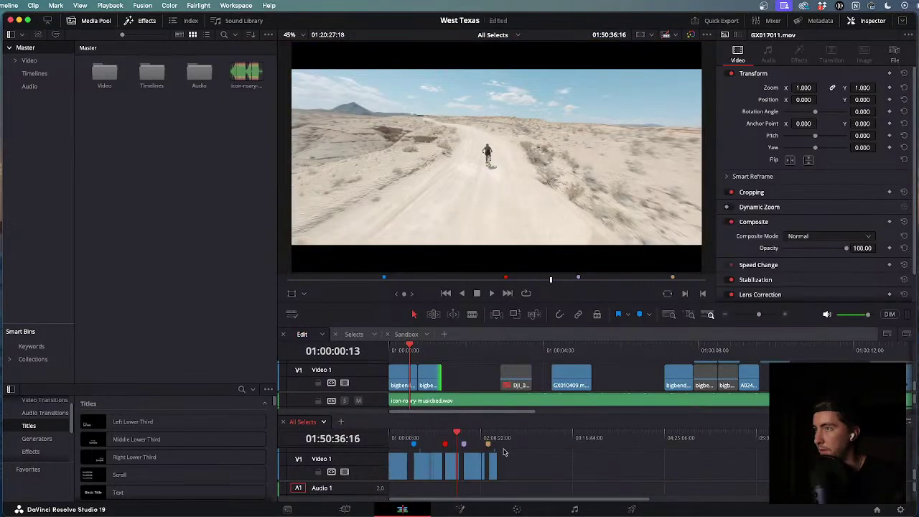
drag(652, 435, 767, 459)
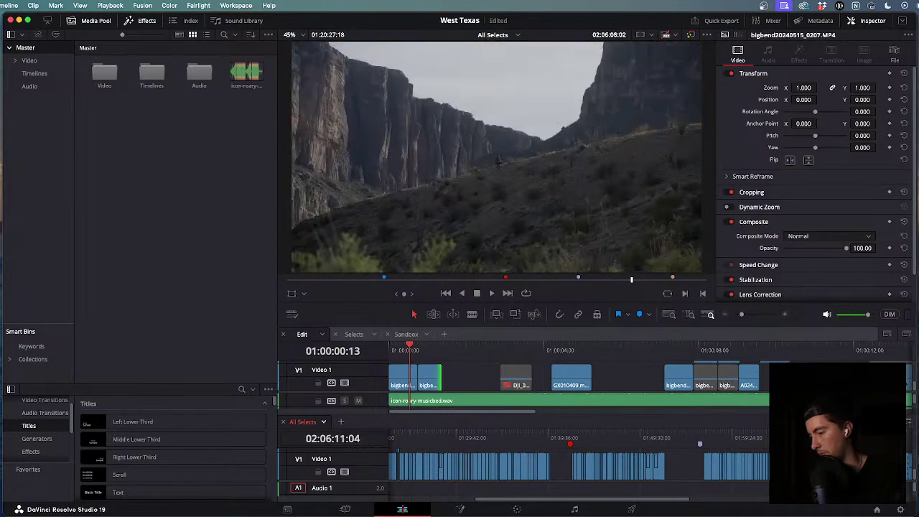
drag(767, 460, 717, 444)
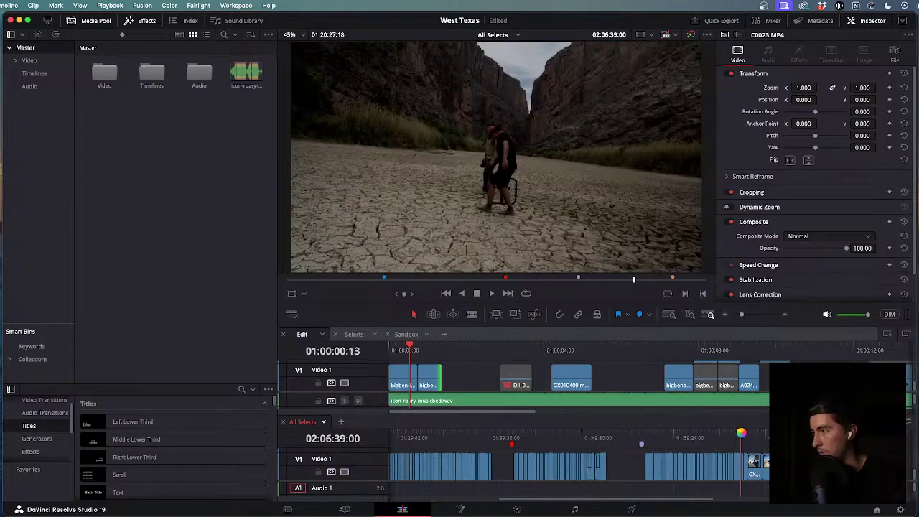
drag(745, 433, 767, 433)
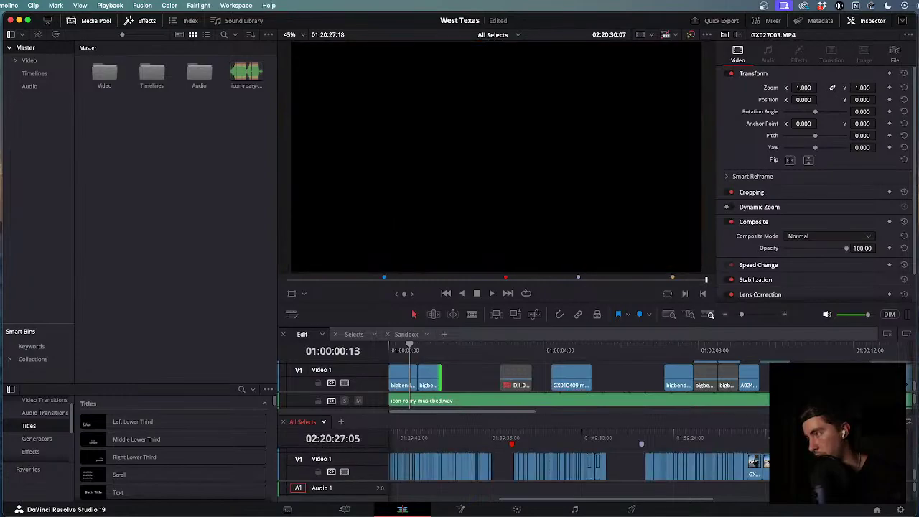
drag(735, 439, 417, 454)
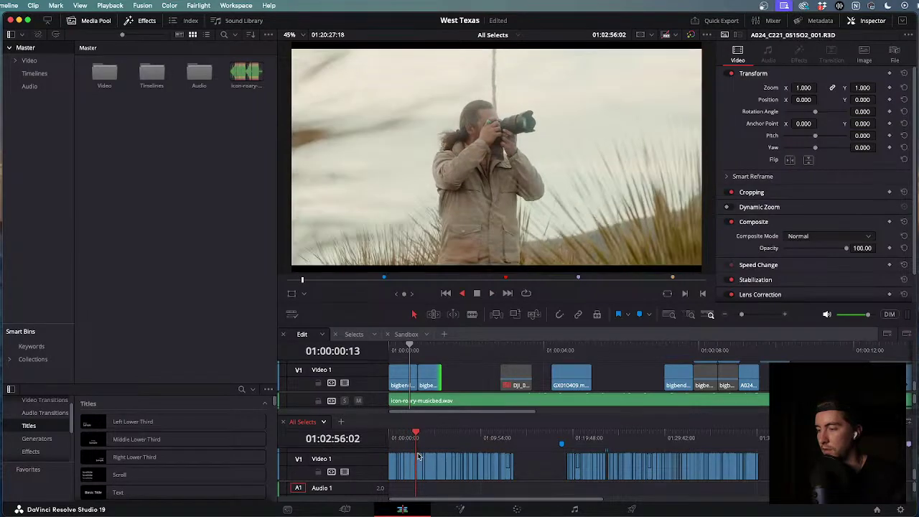
Add a short section of photographer clip A024_C221 from around 01:02:56:06 after the cycling clip on Video 1, and replay the opening.
drag(428, 458, 428, 458)
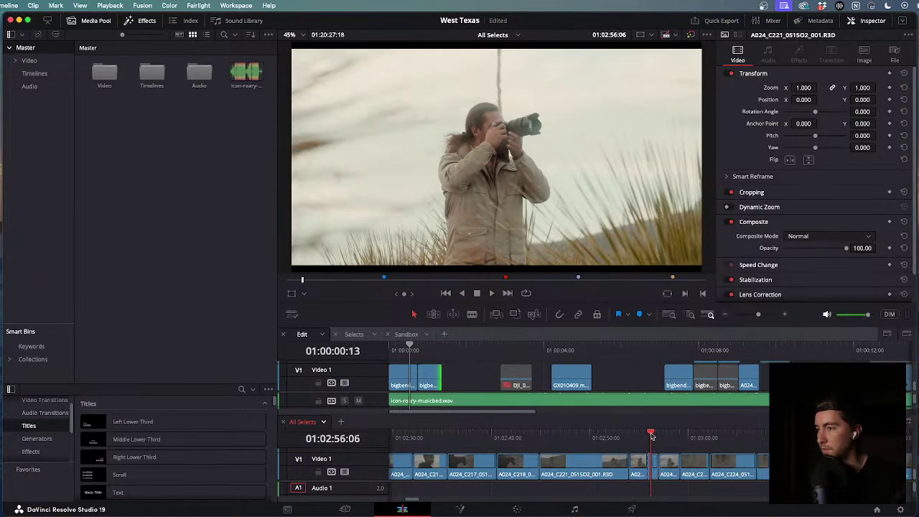
click(449, 349)
drag(447, 348, 462, 376)
key(F10)
key(Home)
key(space)
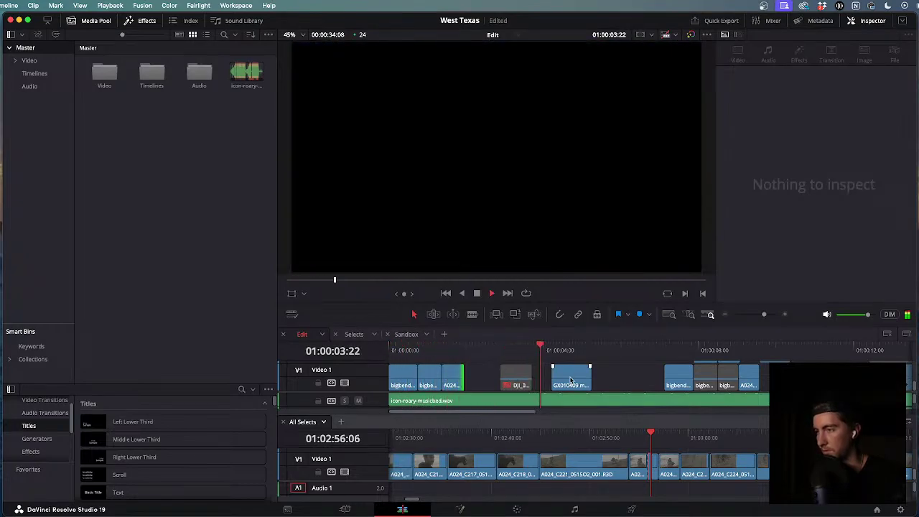
Replay the Edit timeline from near its start past the photographer clip, stopping at 01:00:02:06.
scroll(571, 380, down, 5)
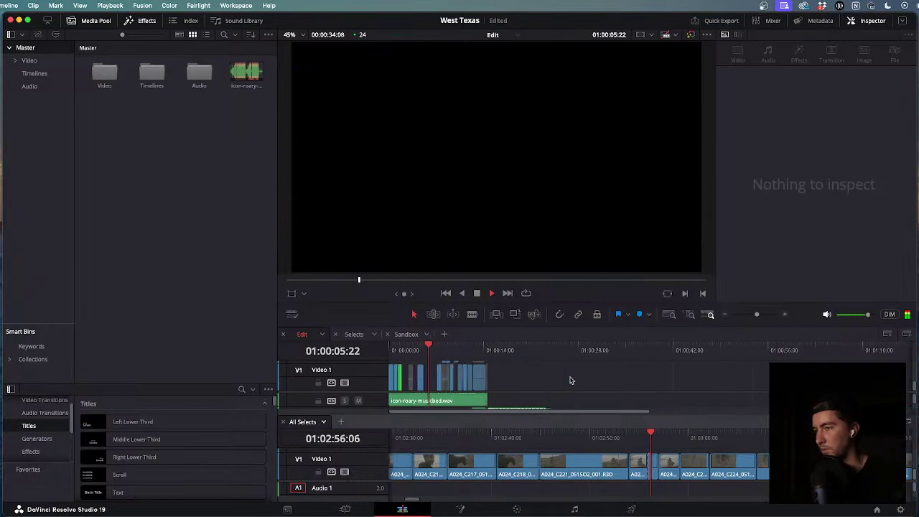
scroll(571, 381, up, 3)
click(394, 351)
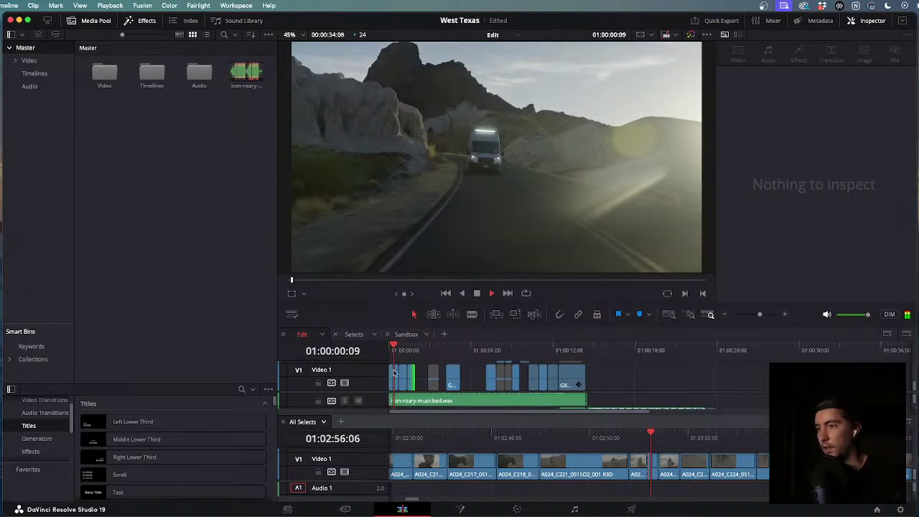
scroll(580, 402, up, 3)
key(space)
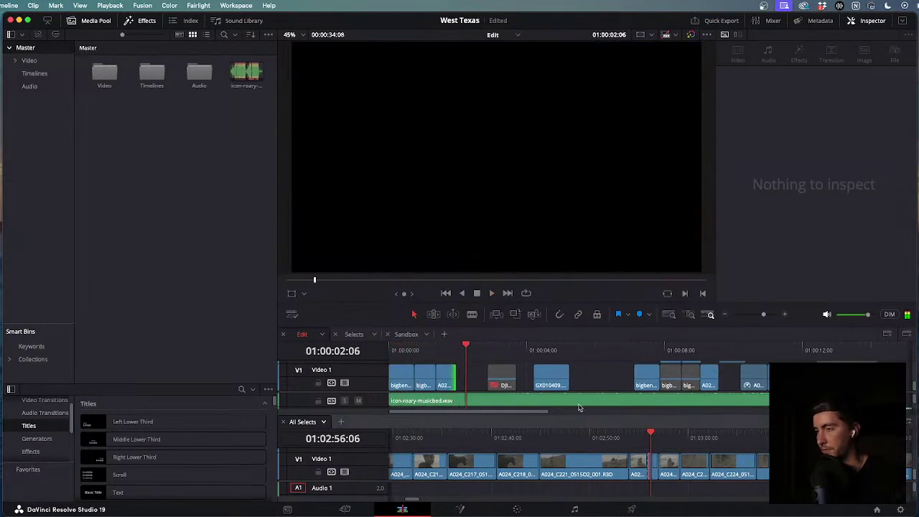
Find the close-up of a hand holding a camera in All Selects and cut a short section from clip A024_C197 around 01:01:25:20.
scroll(643, 446, down, 5)
drag(532, 436, 498, 440)
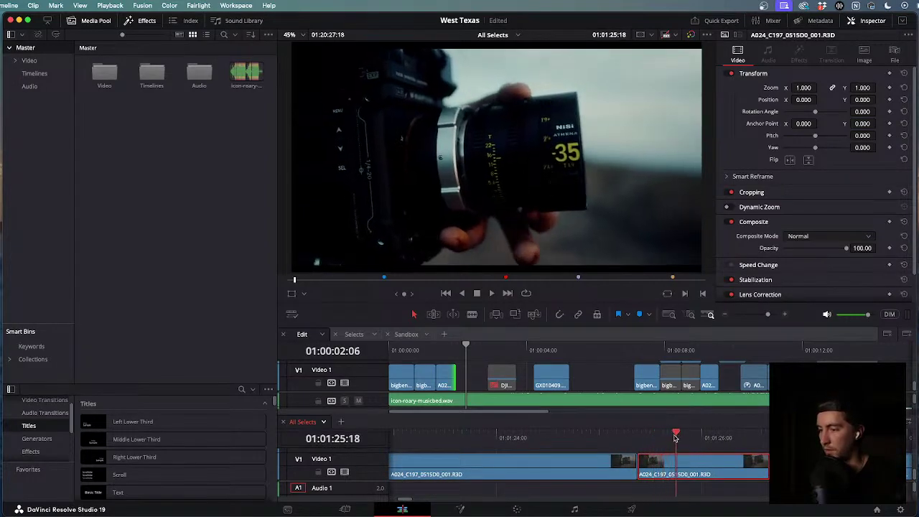
mouse_move(676, 436)
mouse_down()
mouse_move(719, 441)
mouse_move(688, 449)
mouse_move(668, 441)
mouse_move(703, 449)
mouse_move(686, 448)
mouse_up()
key(super+b)
key(super+b)
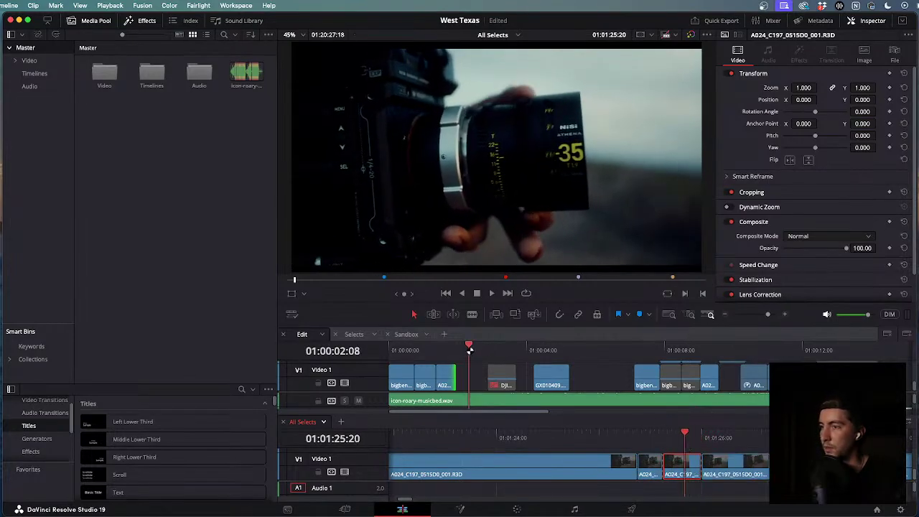
Place the camera close-up directly after the photographer clip on Video 1 and extend its end slightly past 01:00:02:14.
mouse_move(469, 350)
mouse_down()
mouse_move(455, 351)
mouse_move(469, 350)
mouse_up()
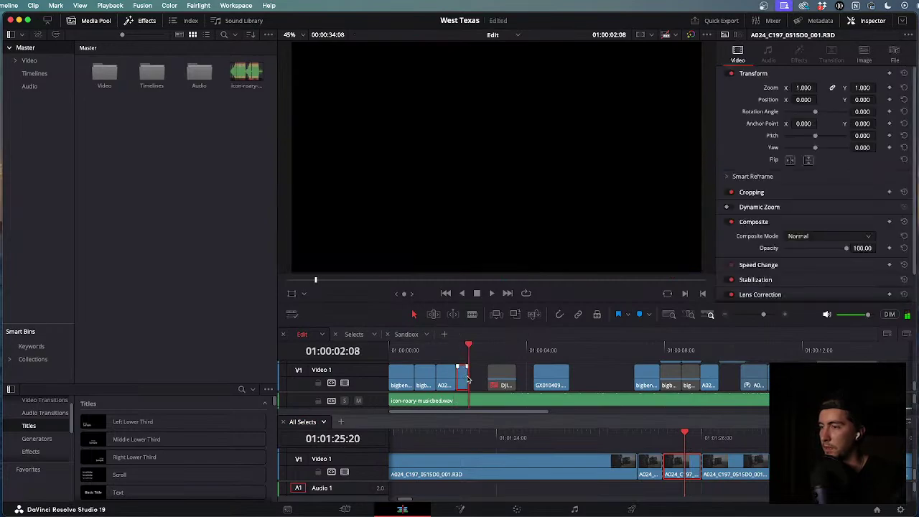
key(super+equal)
drag(650, 383, 685, 383)
Replay the opening from its start to check the added camera close-up, pause at 01:00:00:18, and save the project.
key(Home)
key(space)
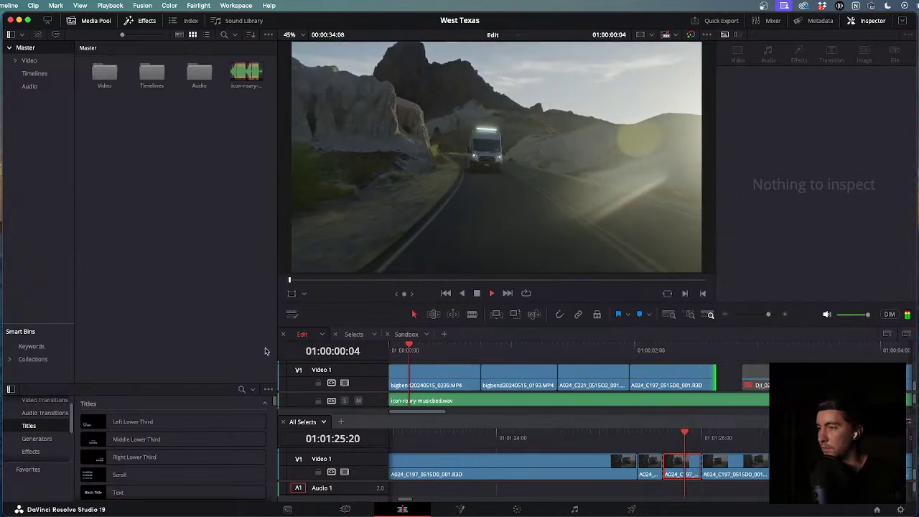
key(super+minus)
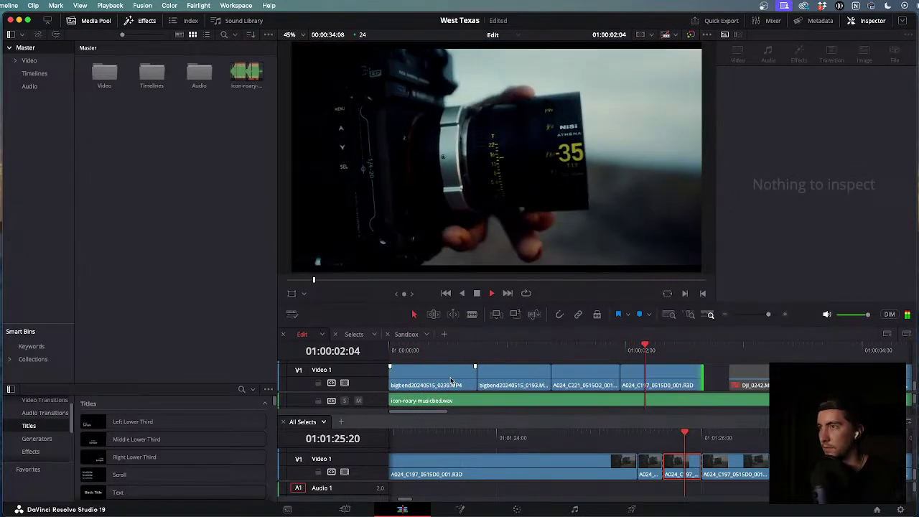
key(j)
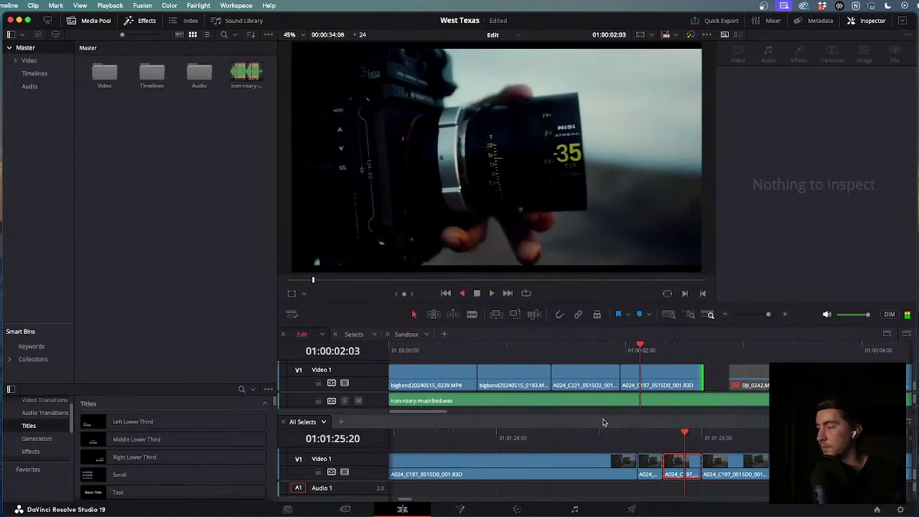
key(super+minus)
key(super+minus)
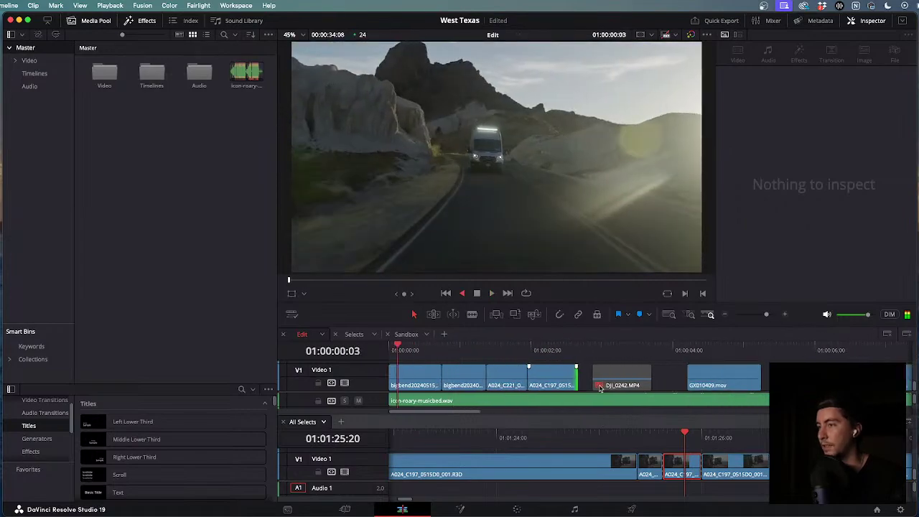
key(l)
key(k)
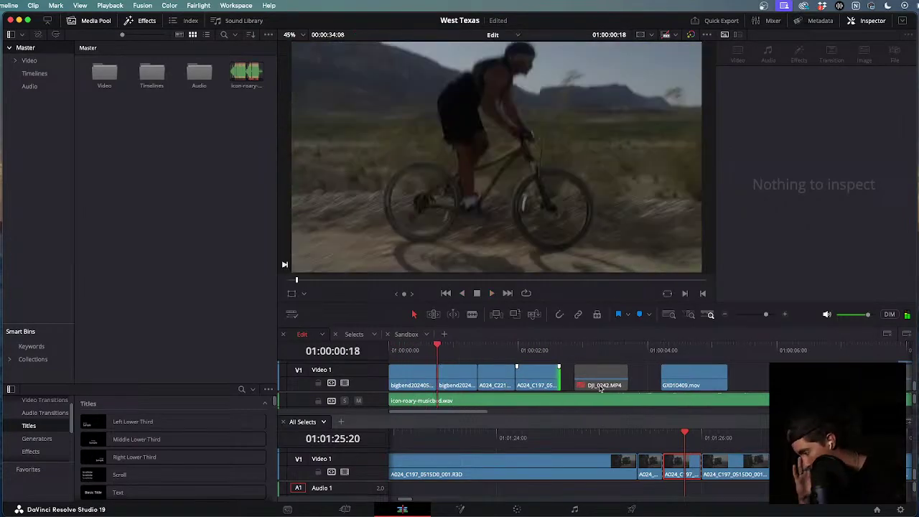
key(super+s)
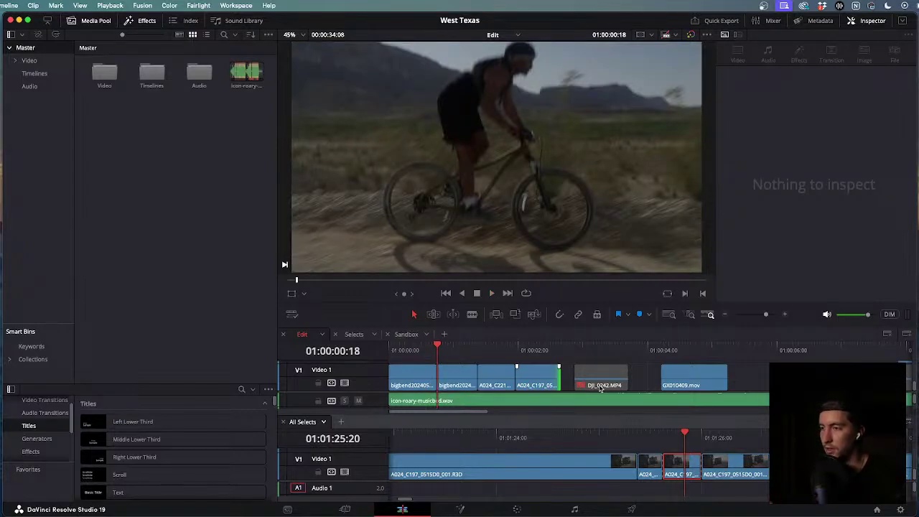
Play the opening forward and back between its start and 01:00:02:14 to judge where the camera close-up should end.
key(l)
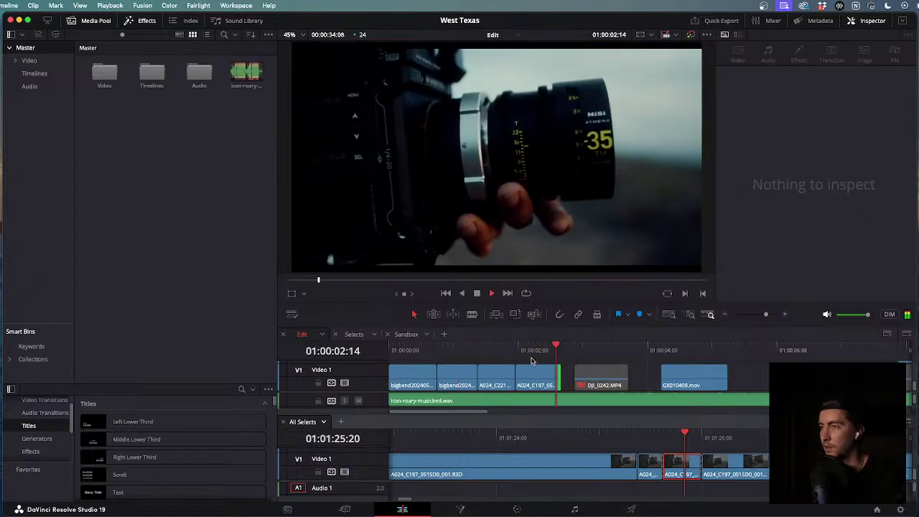
key(super+minus)
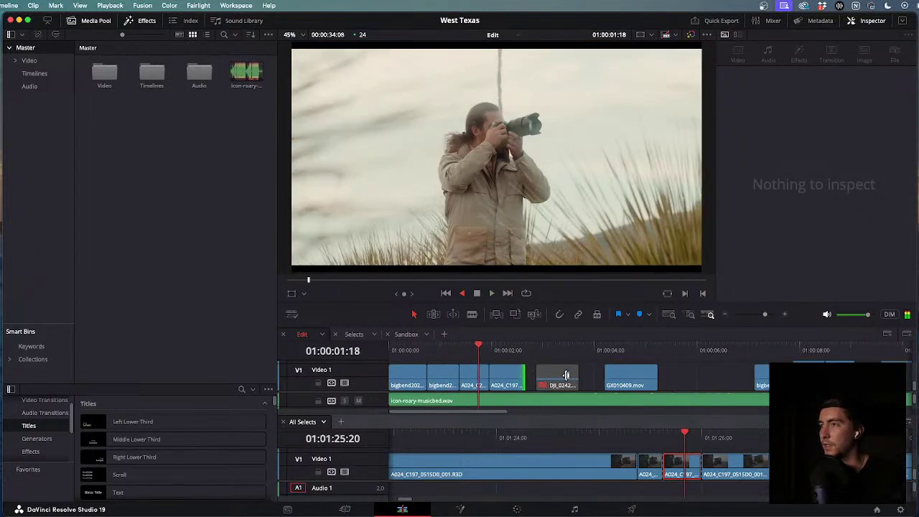
key(Home)
key(l)
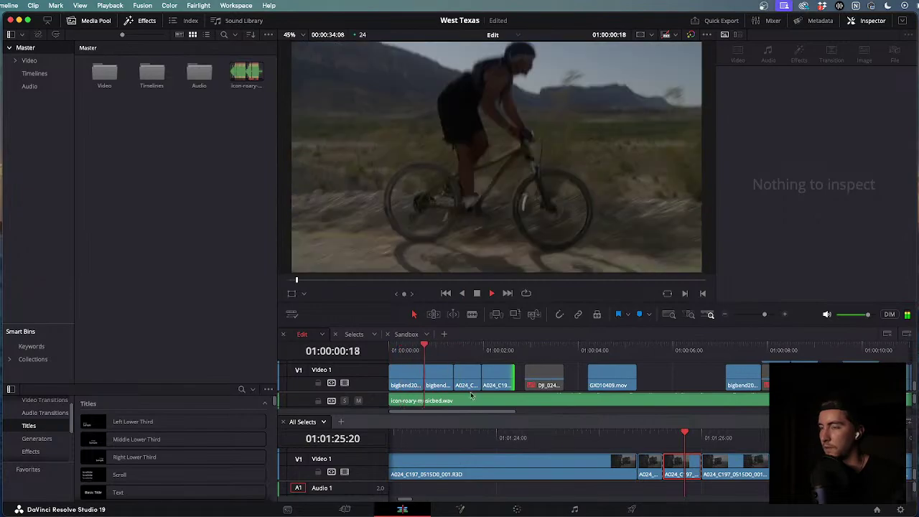
key(super+minus)
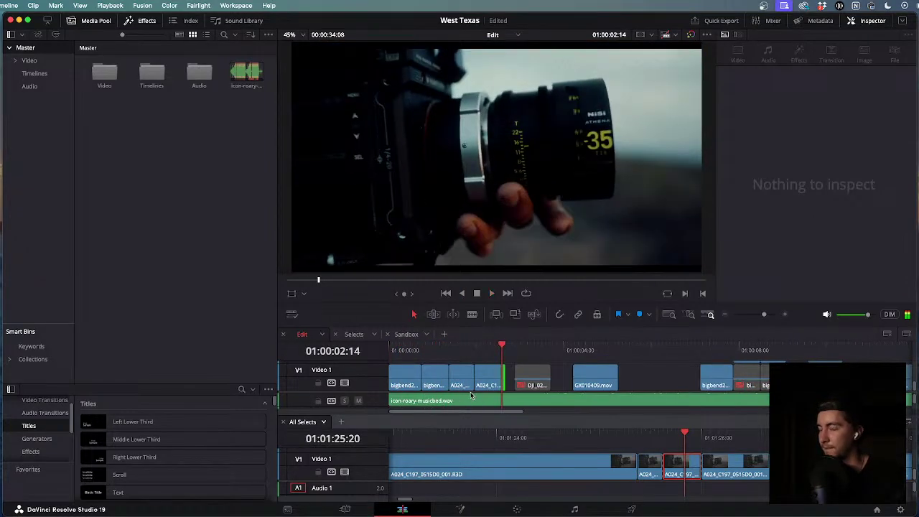
Replay the opening up to 01:00:02:11 and trim the camera close-up's end back to that frame.
drag(502, 351, 259, 352)
key(space)
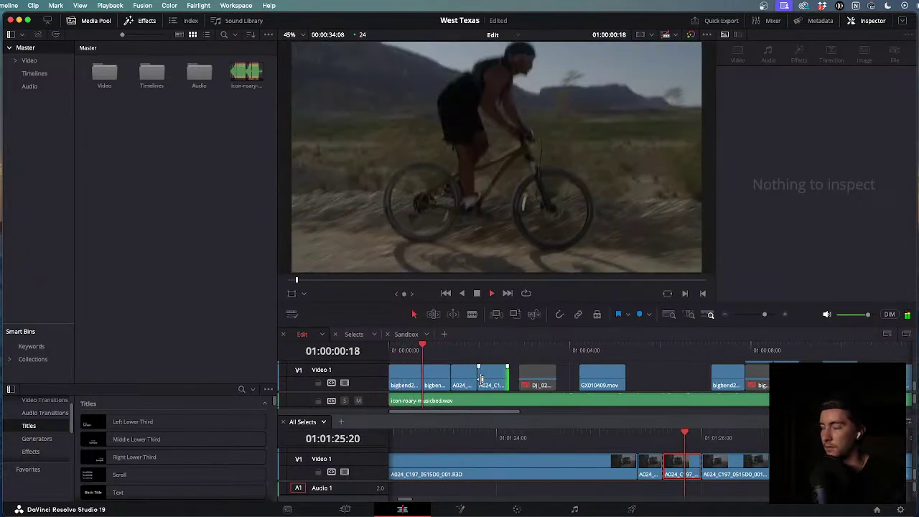
key(super+equal)
key(super+equal)
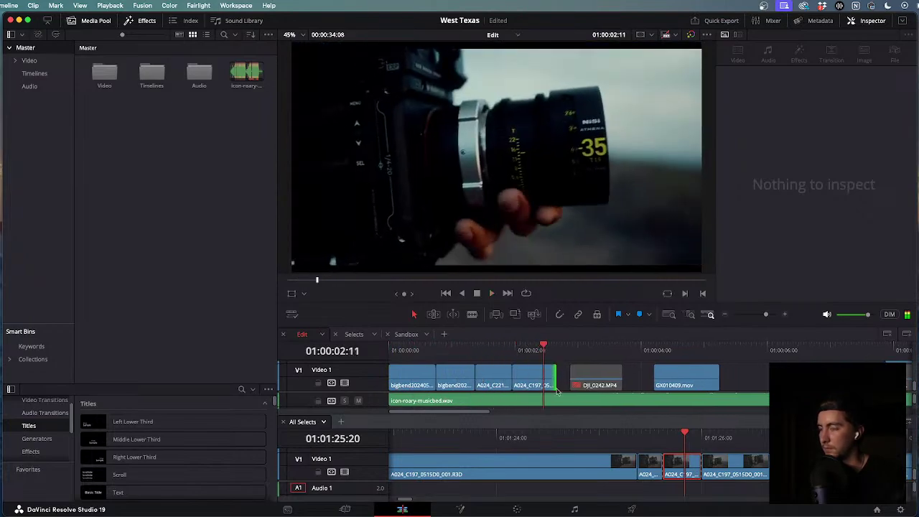
drag(559, 379, 394, 352)
Replay the trimmed four-shot opening twice, running past the gap to about 01:00:05:06, to check its rhythm against the music.
key(space)
key(super+minus)
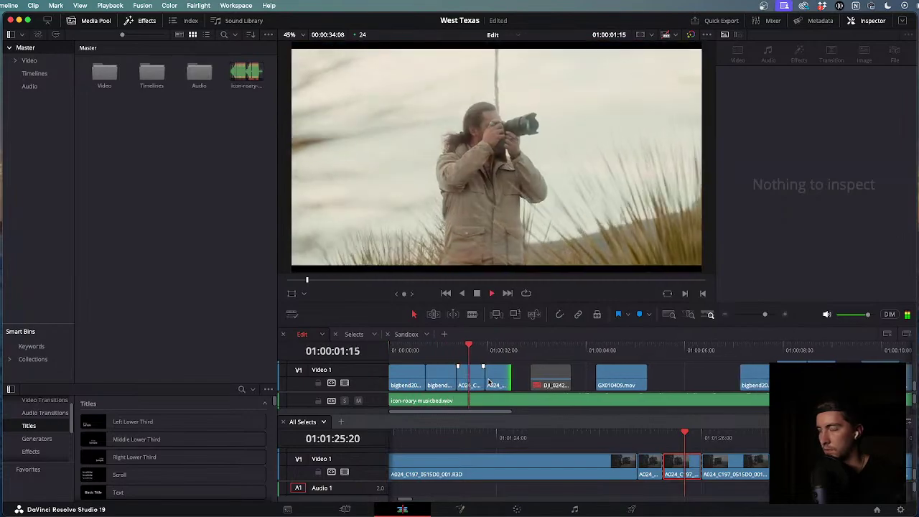
key(super+minus)
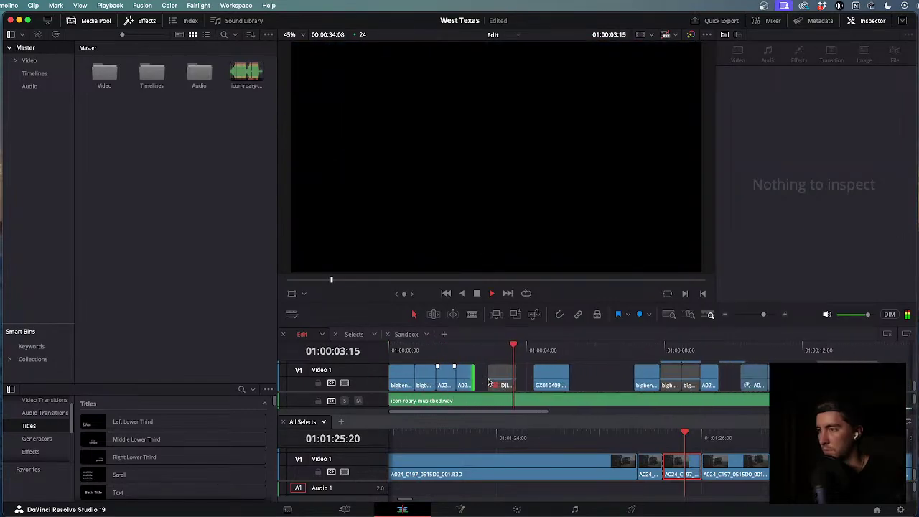
key(j)
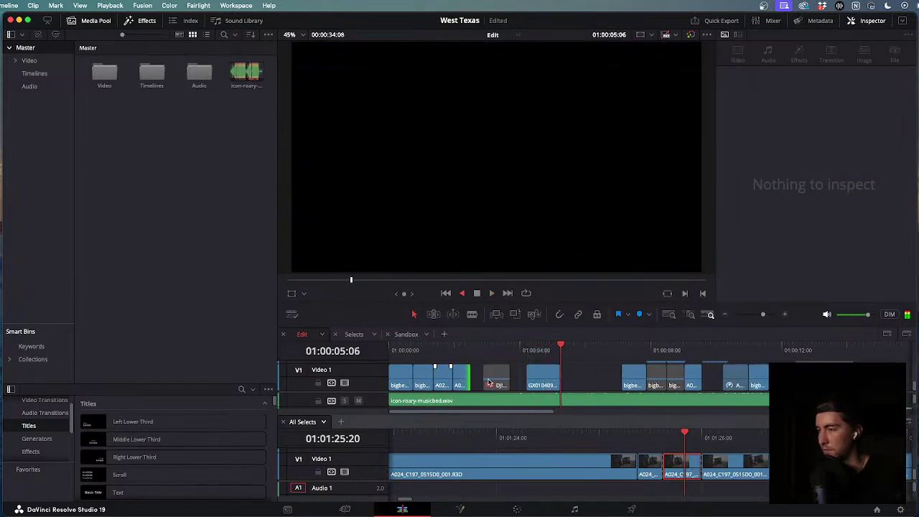
click(400, 349)
key(space)
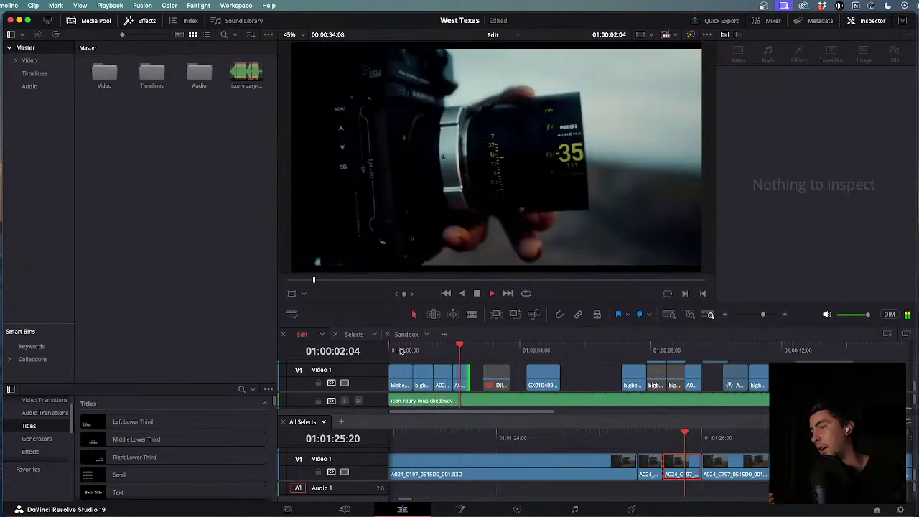
key(j)
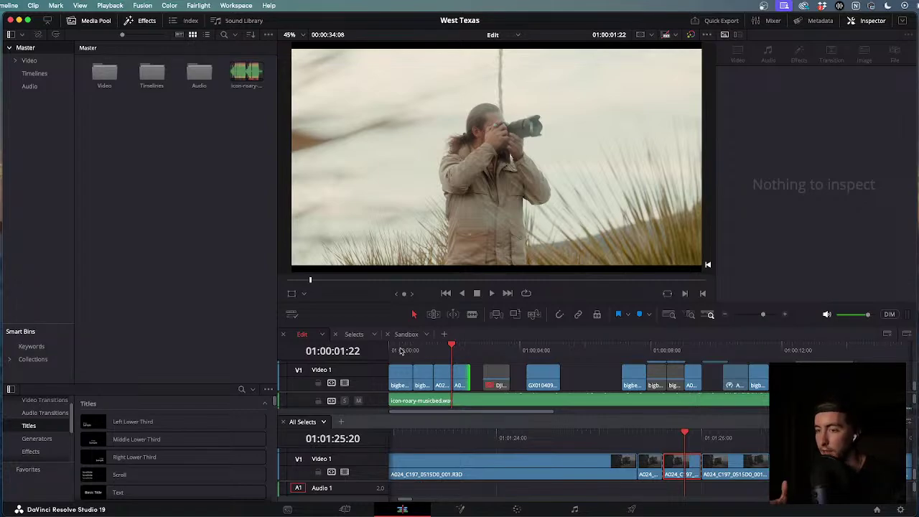
Return to the start of the Edit timeline and review the opening cuts through about 01:00:03:13.
click(401, 351)
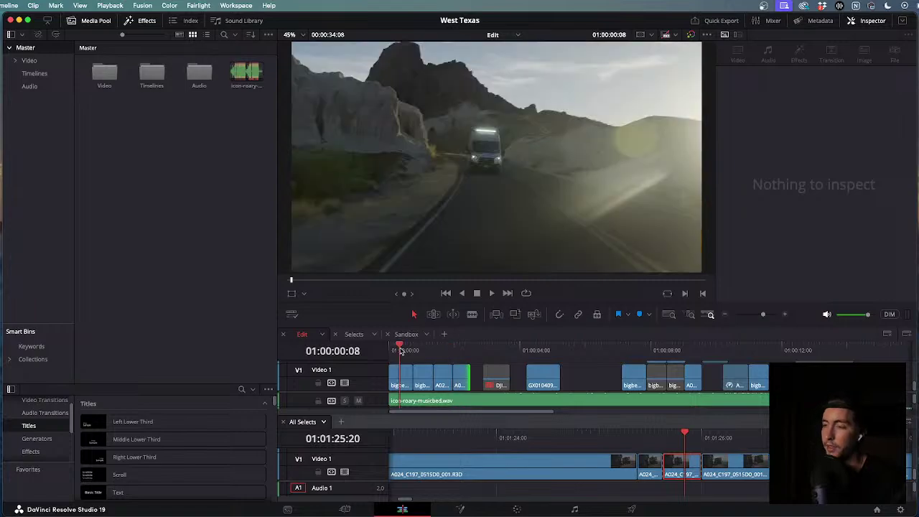
click(392, 351)
key(space)
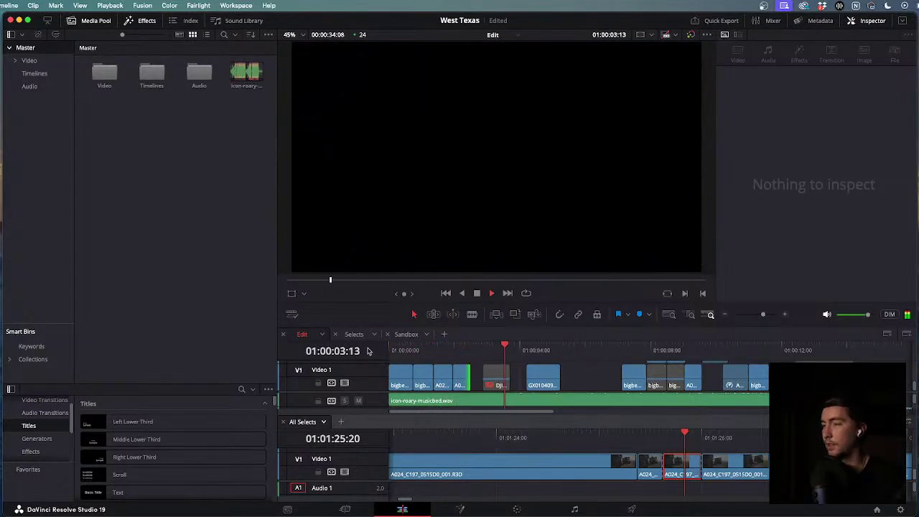
drag(456, 350, 309, 346)
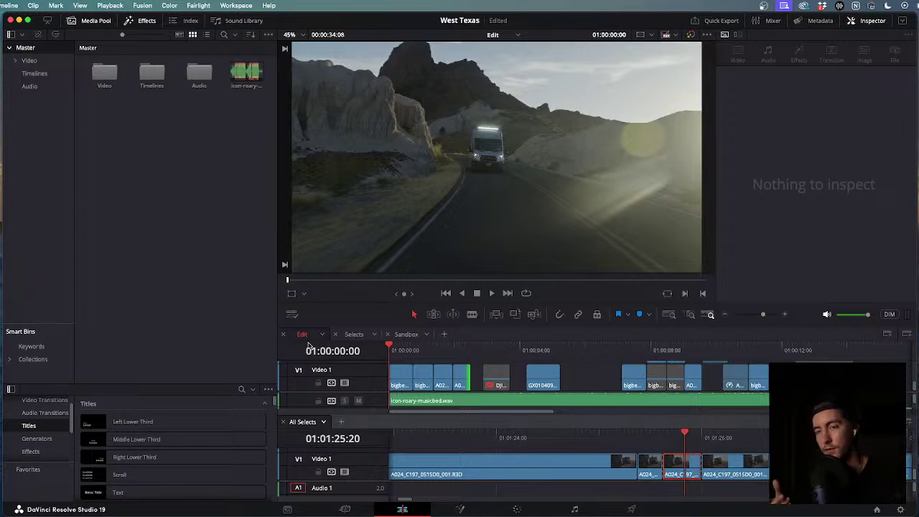
key(space)
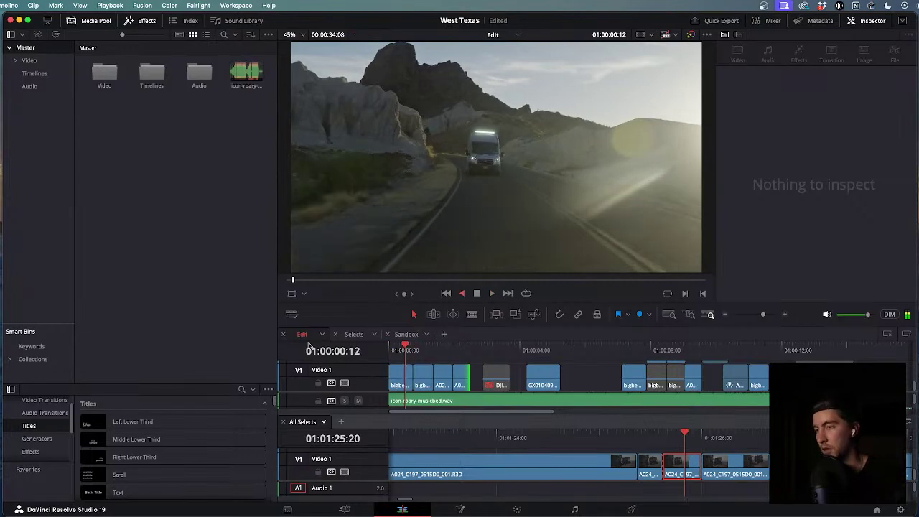
Play the Edit timeline from its start through the existing clips and on to 01:00:16:14.
key(Home)
key(space)
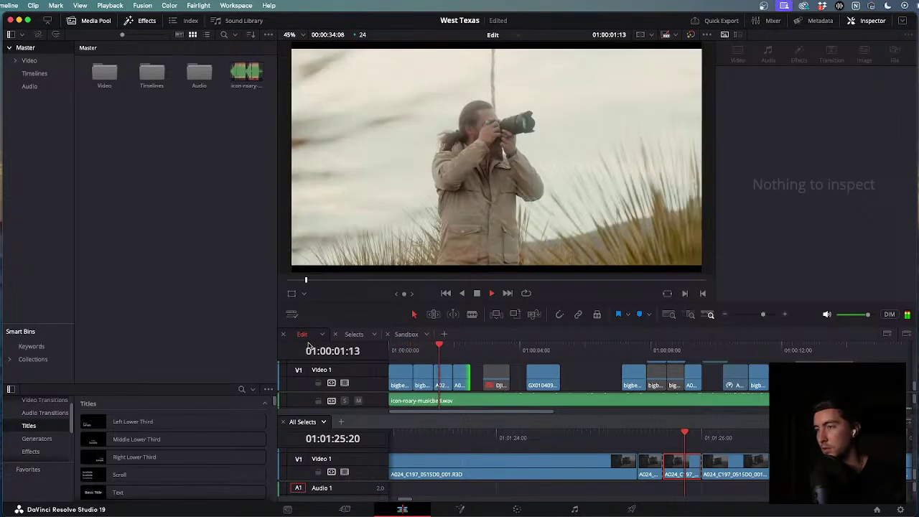
key(j)
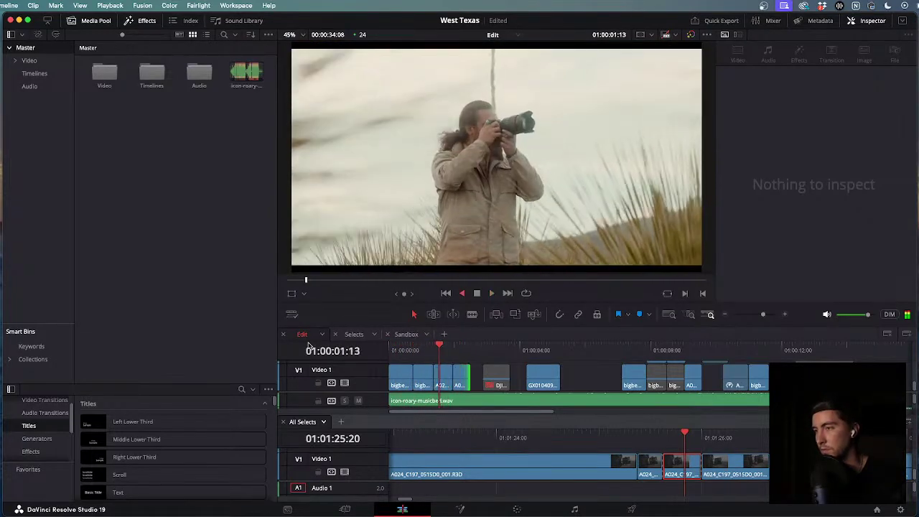
key(l)
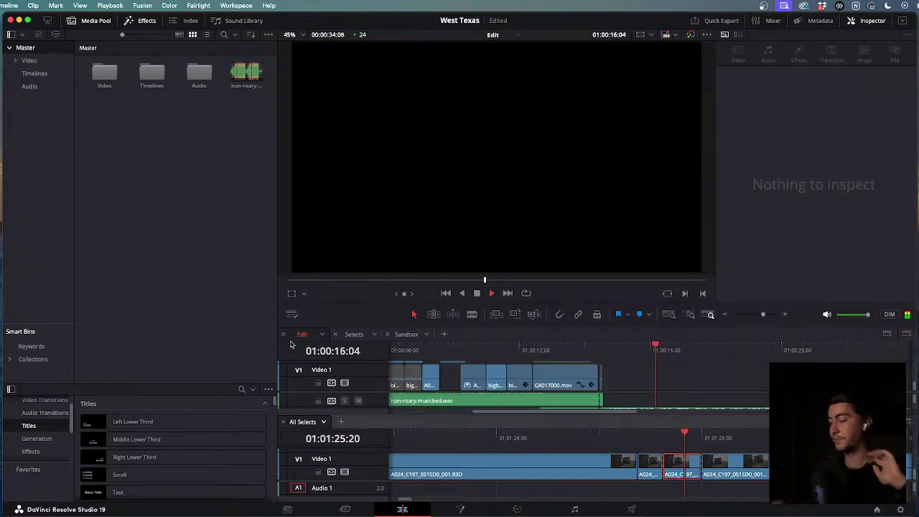
key(space)
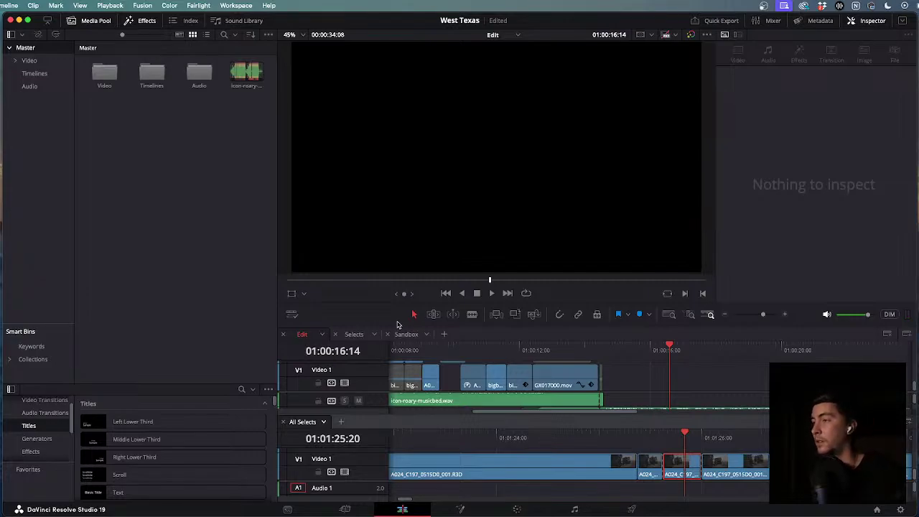
Play the Edit timeline from its start to about 01:00:33:03 to hear the music through to its fade-out.
click(651, 352)
key(Home)
key(space)
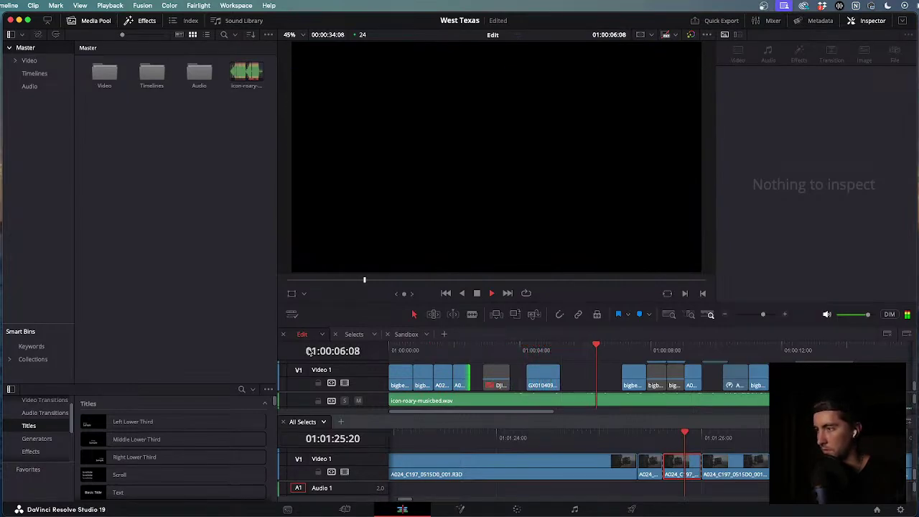
scroll(528, 384, down, 2)
scroll(528, 384, down, 1)
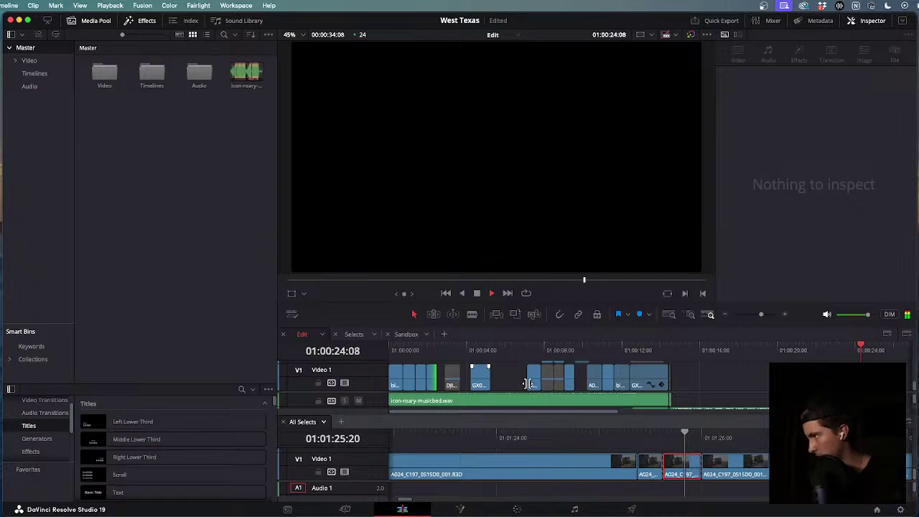
key(super+minus)
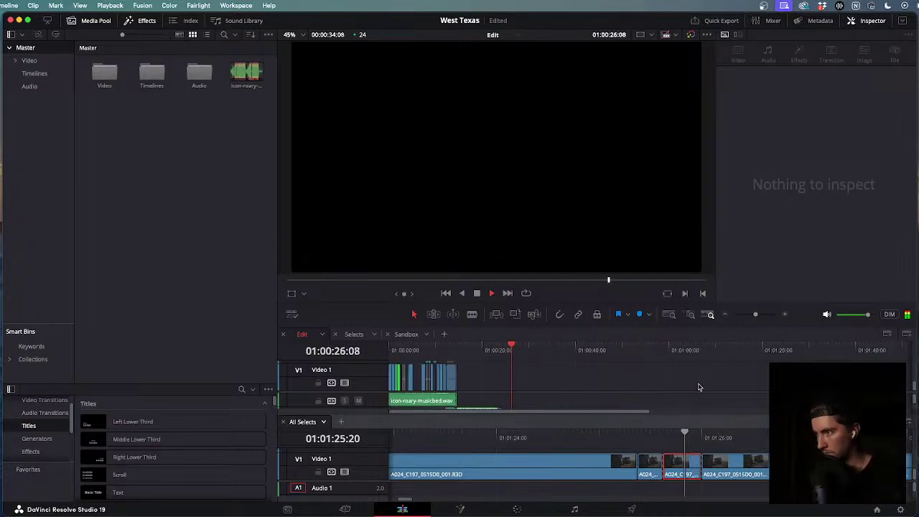
drag(431, 400, 527, 399)
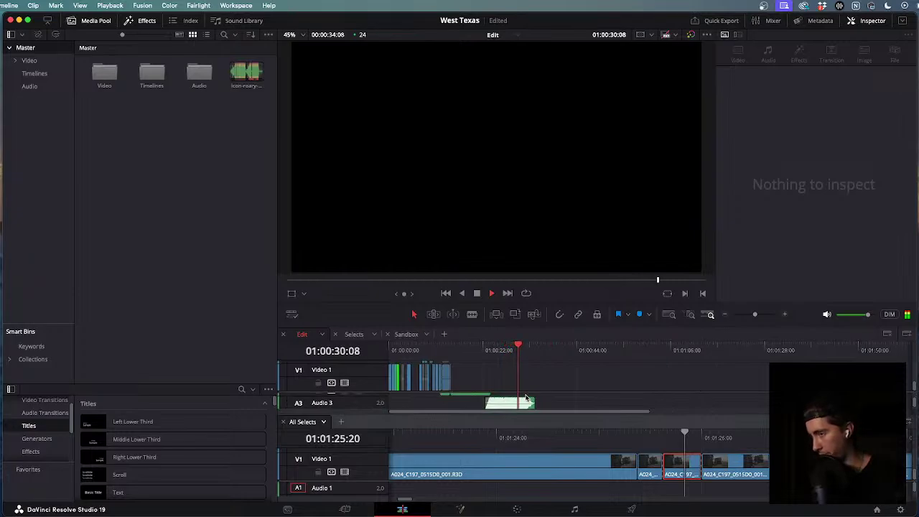
key(super+equal)
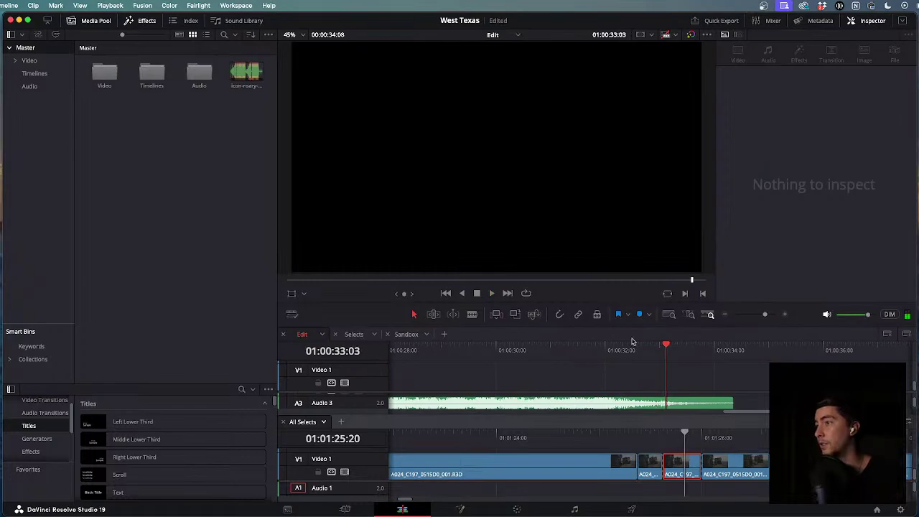
key(space)
Replay the opening from the start past the GX010409.mov clip, and return to the photographer shot at 01:00:01:18.
key(Home)
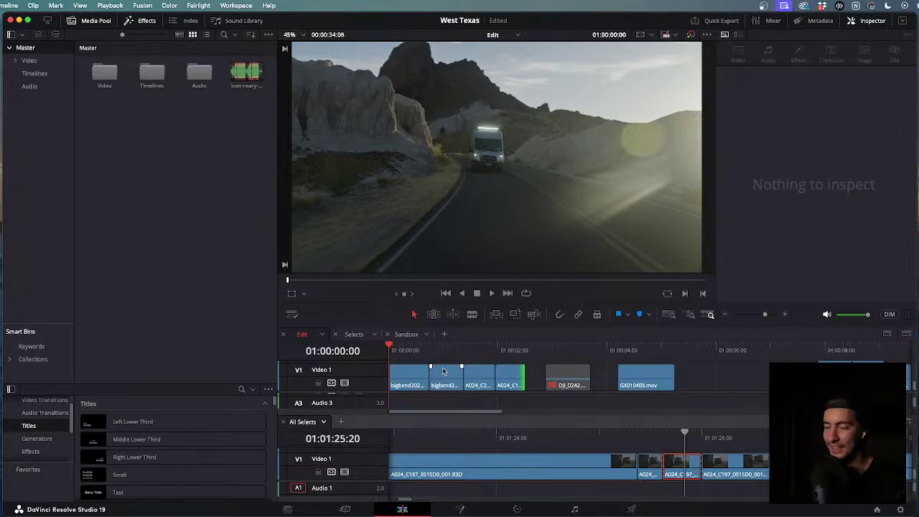
key(space)
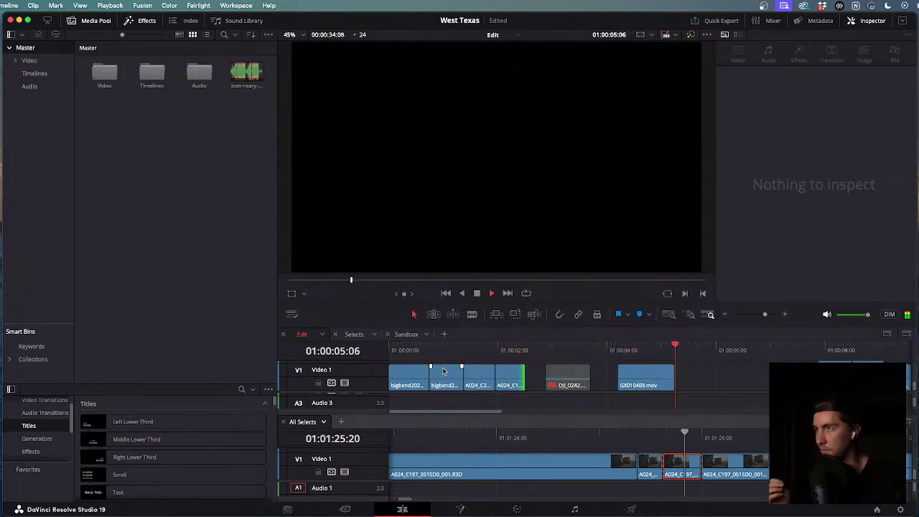
key(j)
key(j)
key(j)
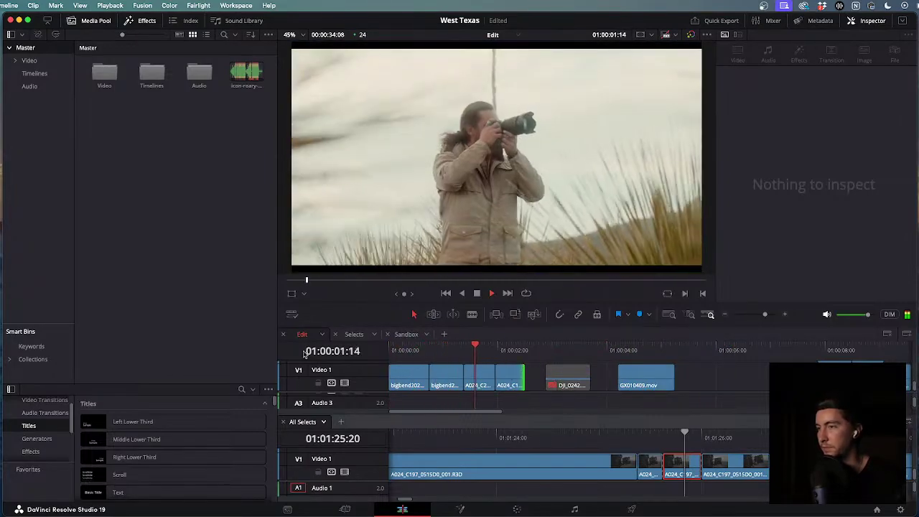
key(k)
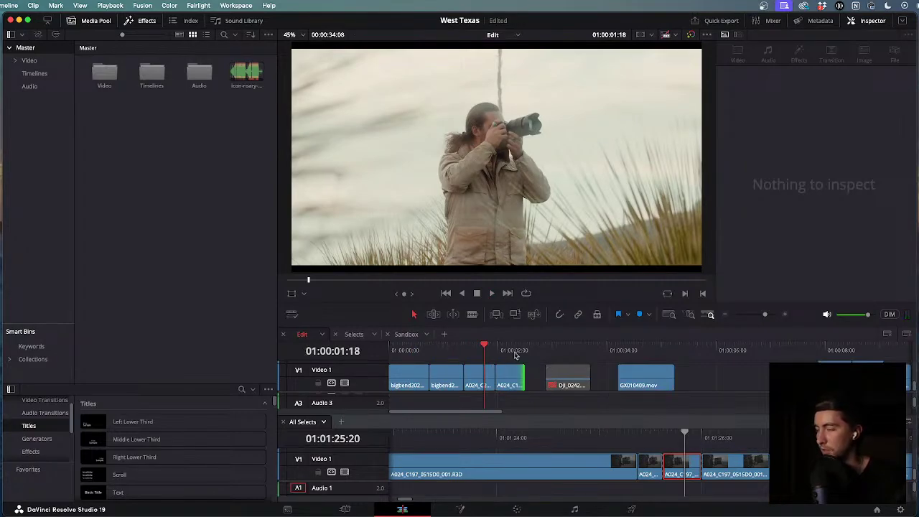
Review the camera close-up's cut and the gap after it, scrubbing on to the dirt-road van shot at 01:00:04:21.
key(l)
key(j)
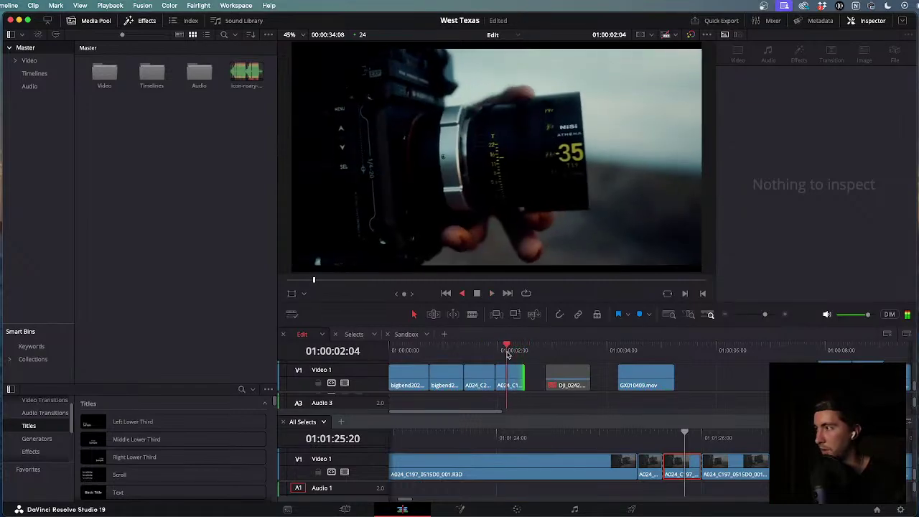
key(l)
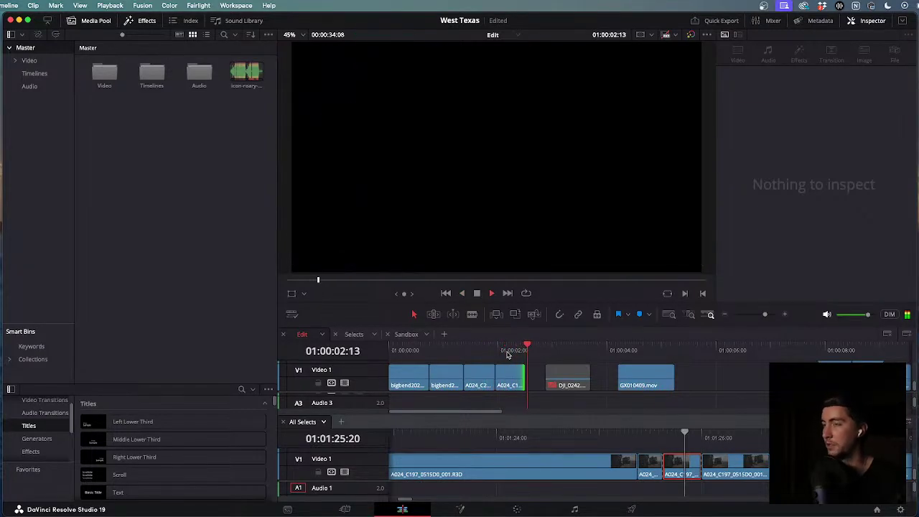
scroll(567, 366, down, 1)
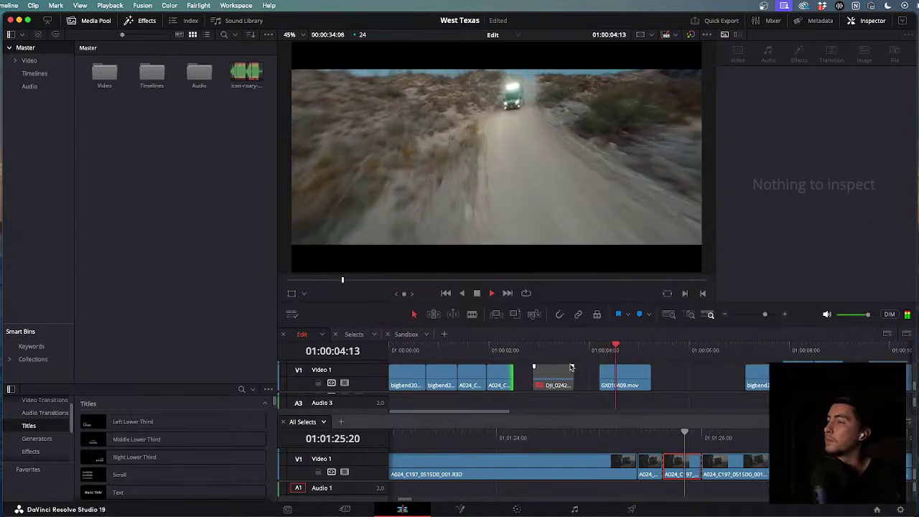
drag(565, 351, 496, 354)
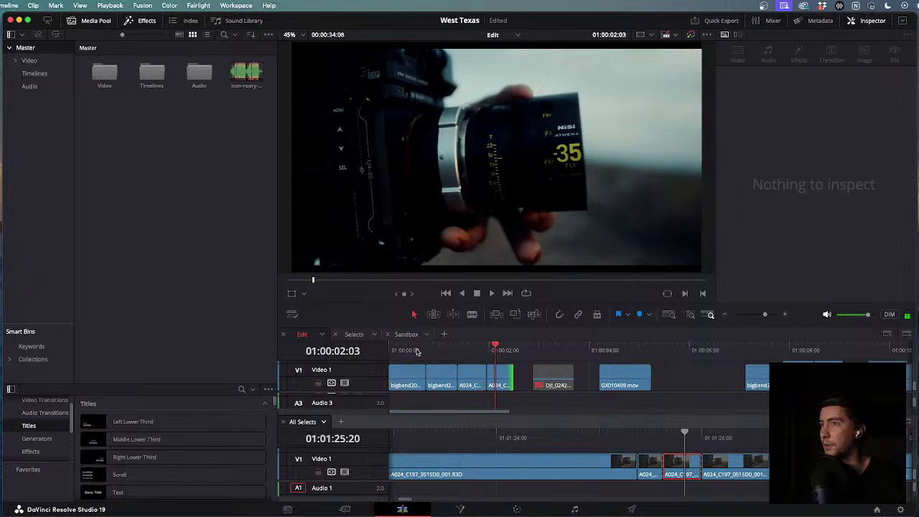
scroll(506, 364, down, 2)
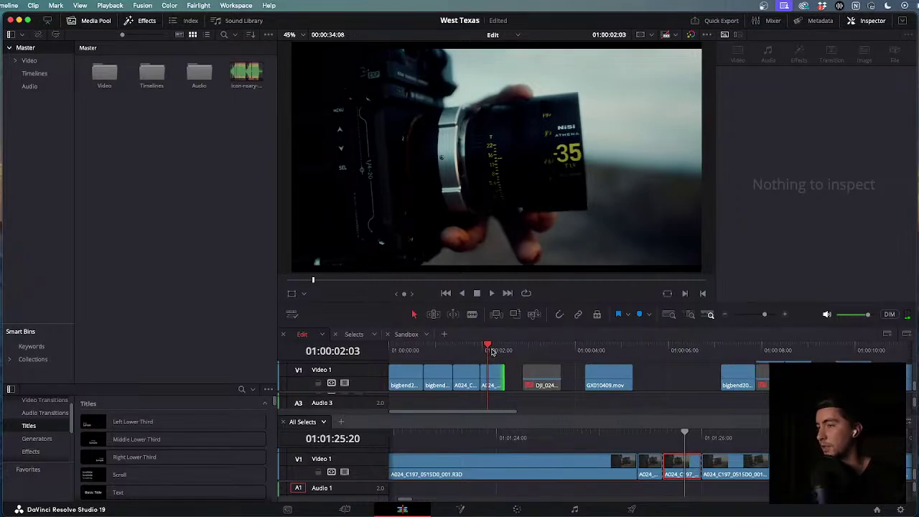
drag(489, 347, 618, 352)
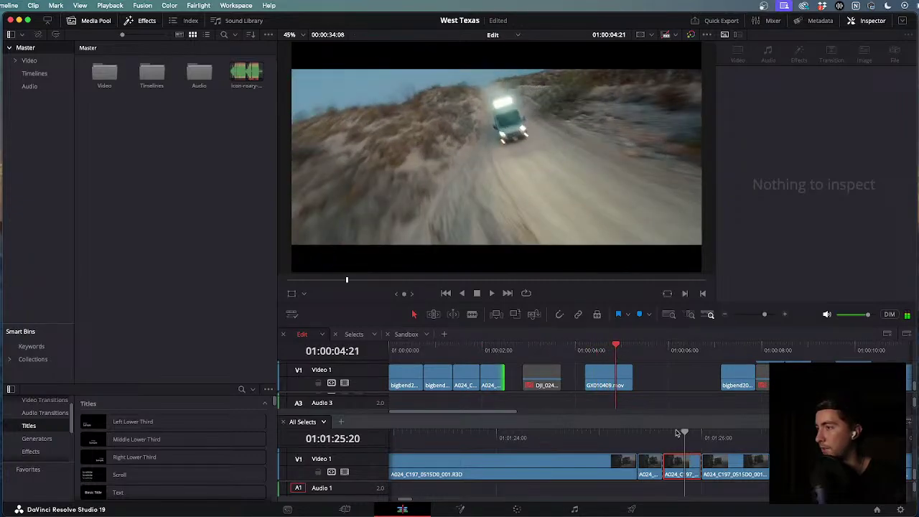
In All Selects, find the gimbal operator shot A024_C199_0515LS_001.R3D and split off a short section ending at 01:01:36:22.
scroll(676, 433, down, 5)
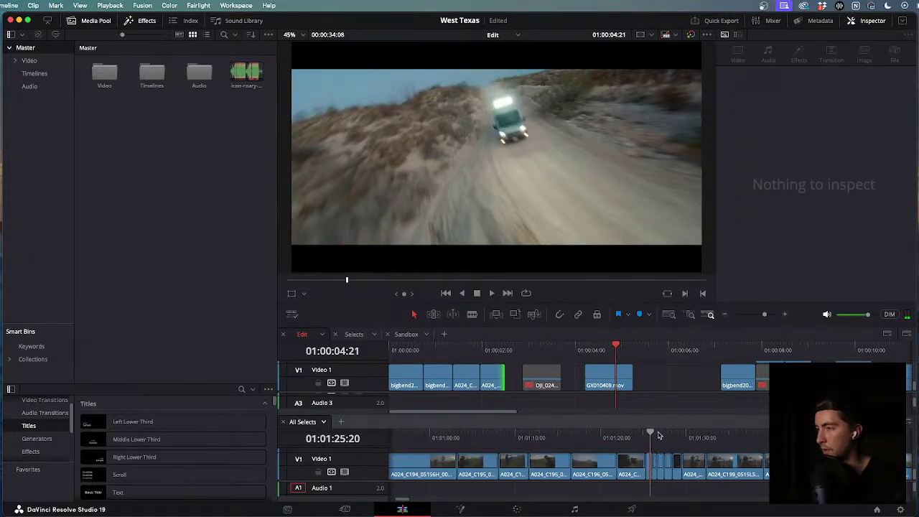
drag(650, 433, 789, 437)
key(super+minus)
drag(657, 431, 614, 436)
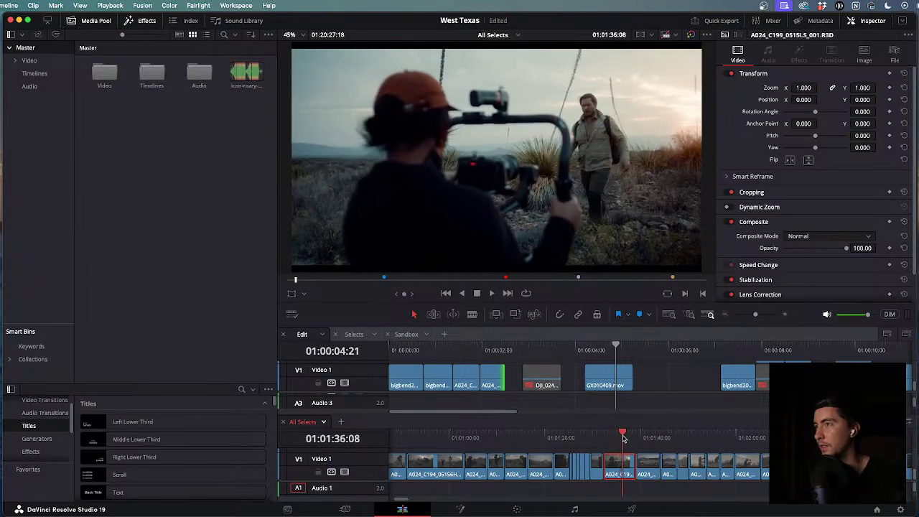
drag(627, 440, 619, 437)
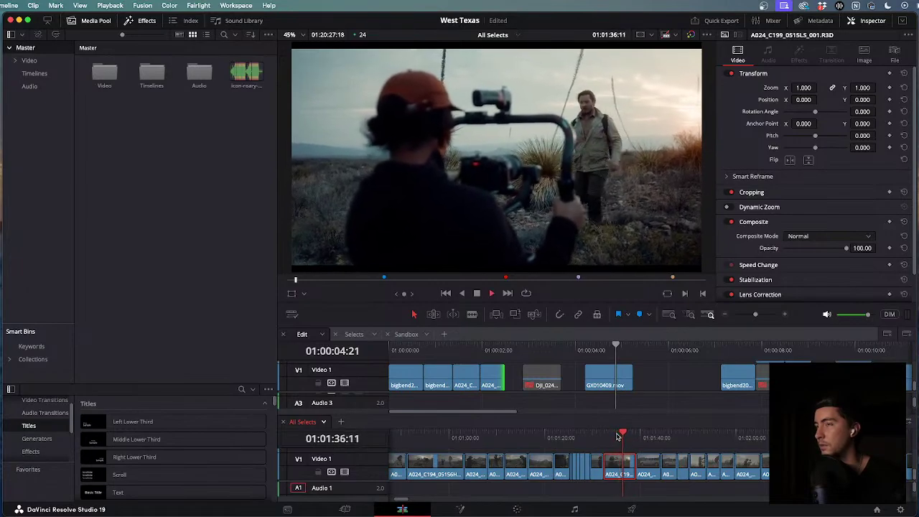
scroll(617, 437, up, 5)
mouse_move(619, 435)
mouse_down()
mouse_move(649, 434)
mouse_move(591, 431)
mouse_move(626, 435)
mouse_move(616, 436)
mouse_up()
key(ctrl+b)
key(ctrl+b)
Move the DJI_0242 clip past GX010409.mov and paste the gimbal operator section at 01:00:02:12, directly after the camera close-up.
drag(554, 349, 507, 347)
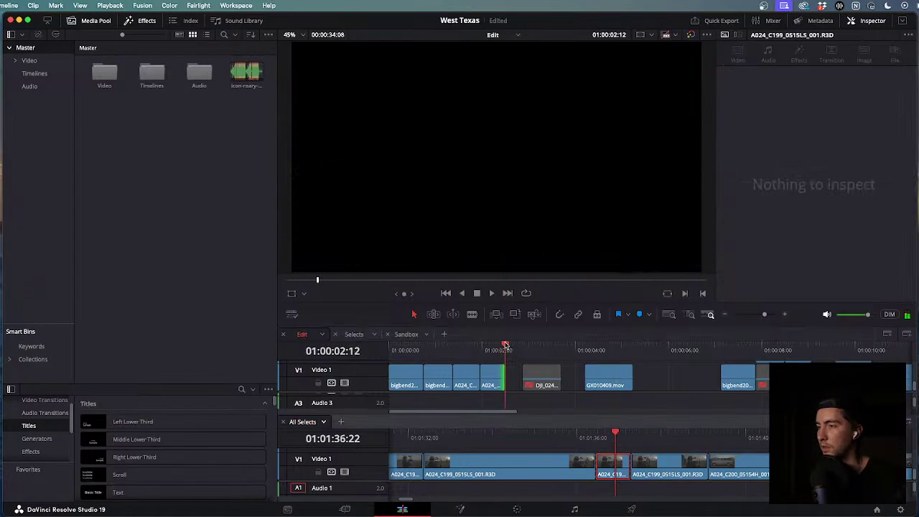
drag(542, 385, 673, 384)
key(ctrl+v)
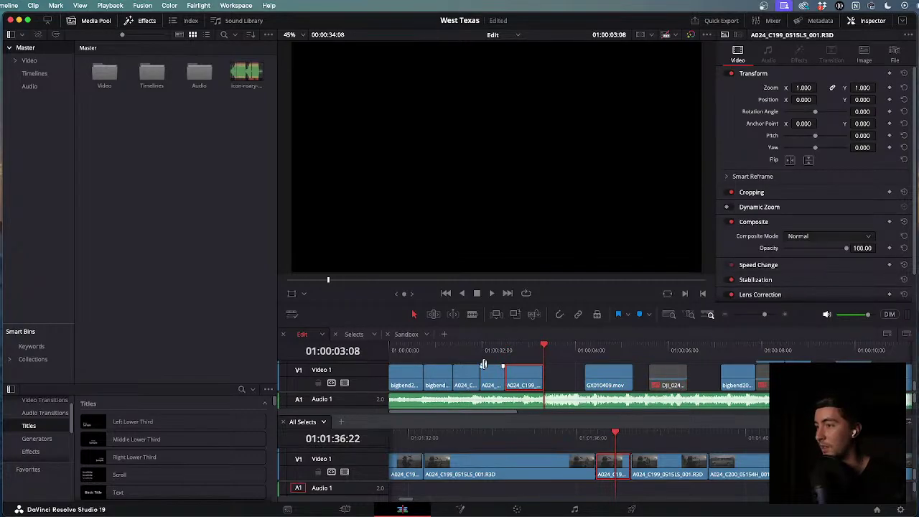
Replay the Edit opening from its start into the new gimbal operator shot, and play back over its cut.
key(Home)
key(space)
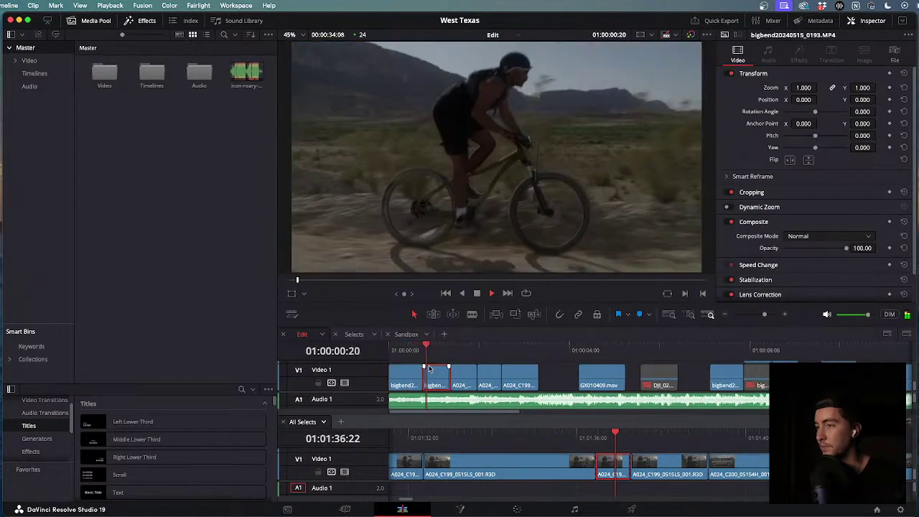
key(ctrl+minus)
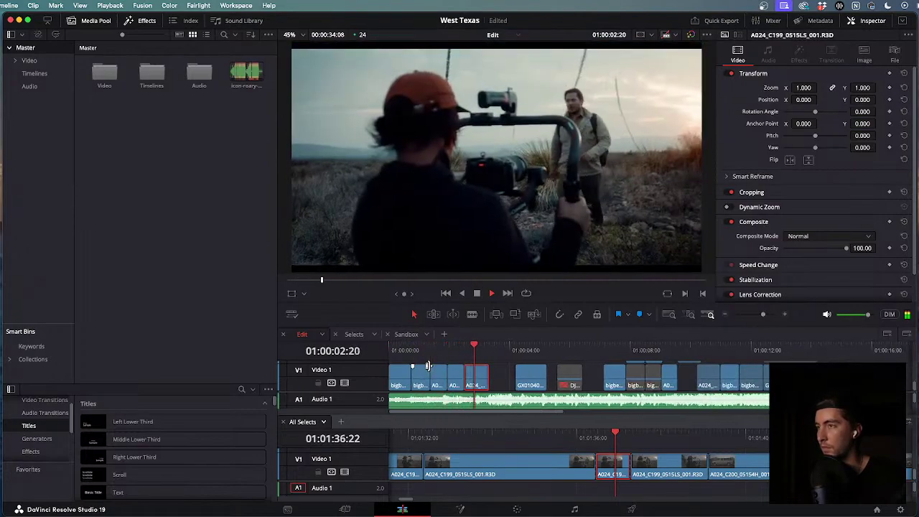
click(431, 400)
key(j)
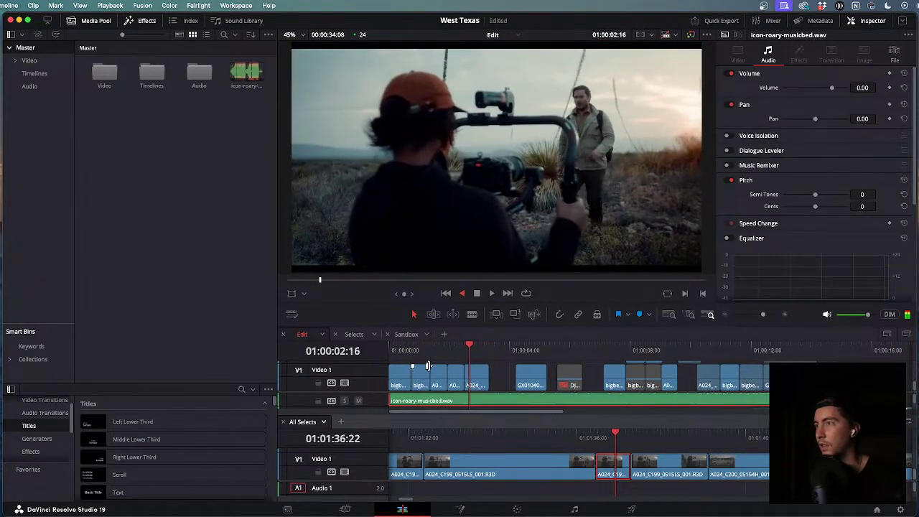
Play back and forth across the A024_C199 gimbal shot that ends the opening sequence in the Edit timeline.
key(l)
scroll(528, 383, up, 4)
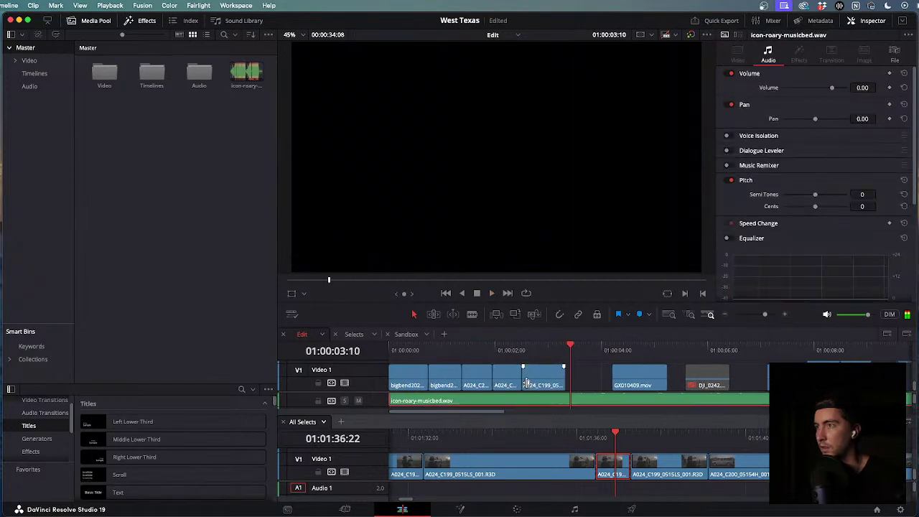
key(j)
key(k)
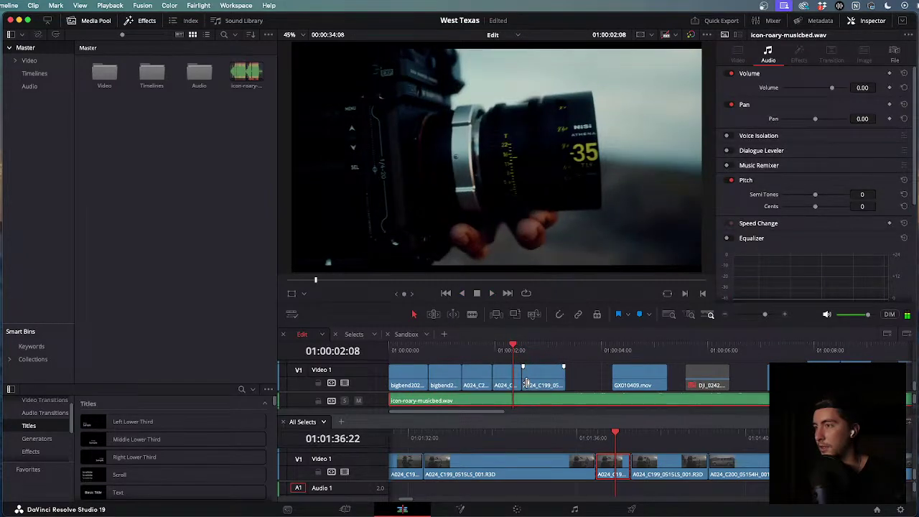
key(l)
key(j)
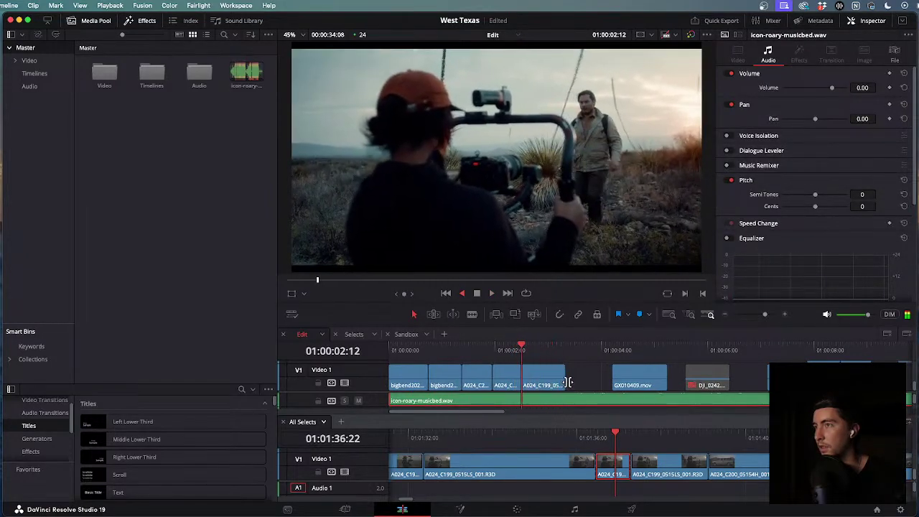
key(l)
scroll(570, 384, up, 3)
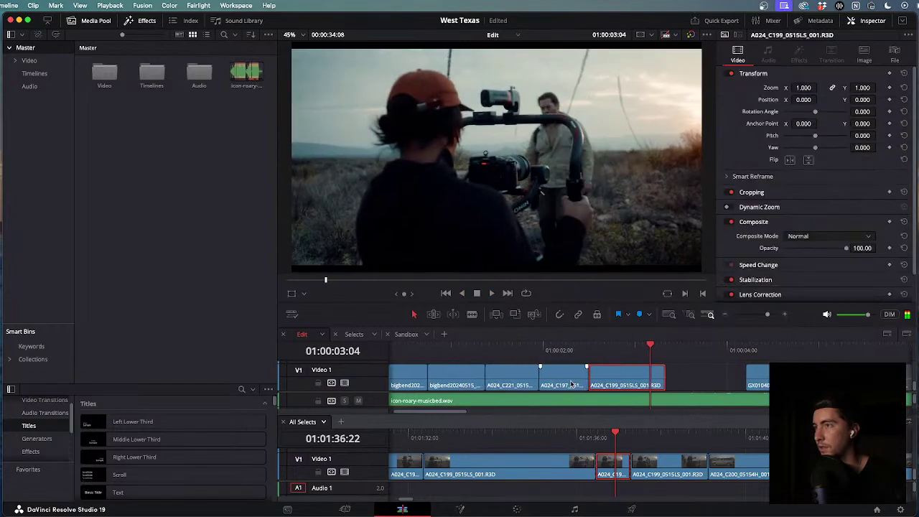
Delete the A024_C199 clip from the end of the opening sequence in the Edit timeline.
mouse_move(610, 377)
mouse_down()
mouse_move(674, 377)
mouse_move(597, 375)
mouse_move(616, 375)
mouse_up()
mouse_move(674, 381)
mouse_down()
mouse_move(733, 379)
mouse_move(675, 381)
mouse_up()
click(644, 380)
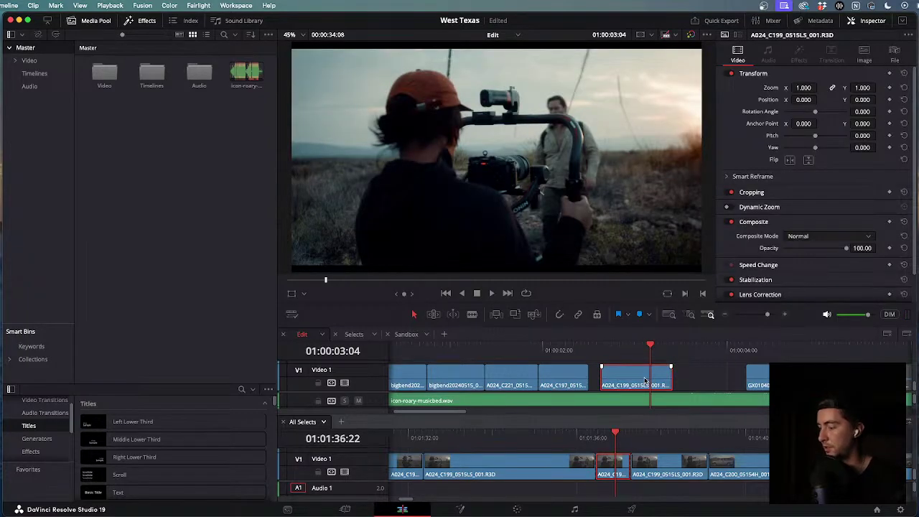
key(BackSpace)
Copy the side-profile gimbal operator shot A024_C198 from All Selects into the Edit timeline, directly after the fourth clip.
drag(616, 437, 475, 431)
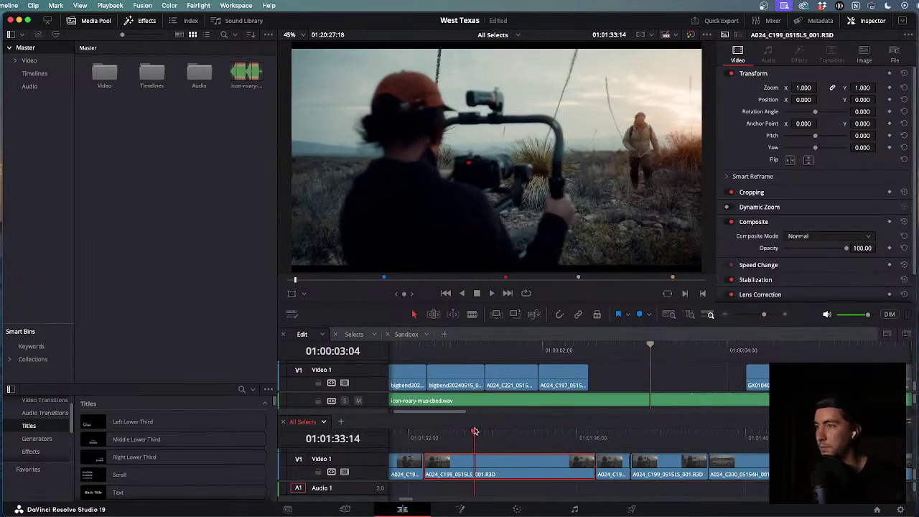
scroll(475, 460, down, 3)
drag(653, 433, 597, 436)
drag(614, 353, 285, 356)
key(super+v)
Play the opening sequence to judge how the A024_C198 shot cuts with the preceding lens close-up.
key(space)
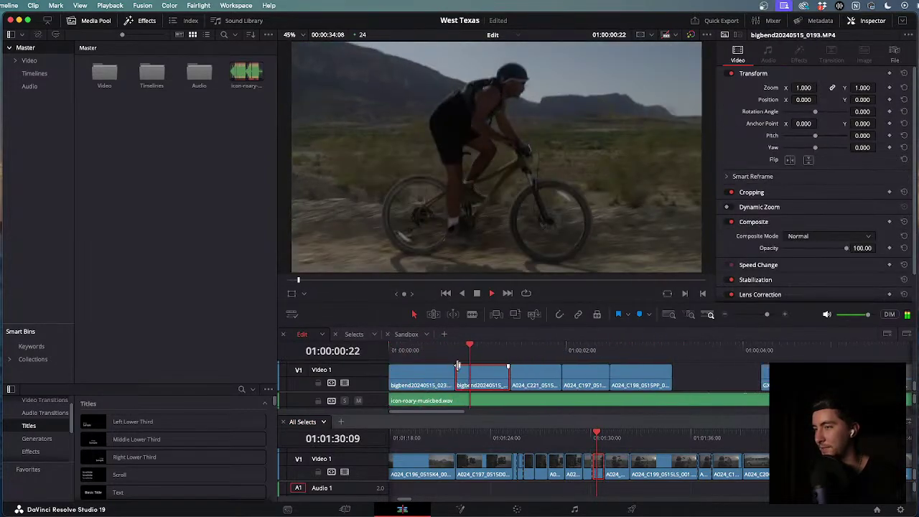
key(super+minus)
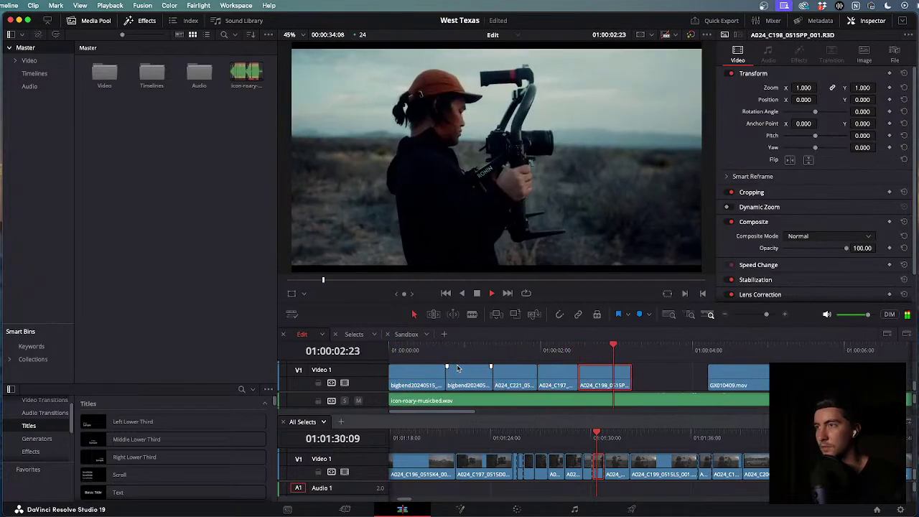
click(608, 400)
key(space)
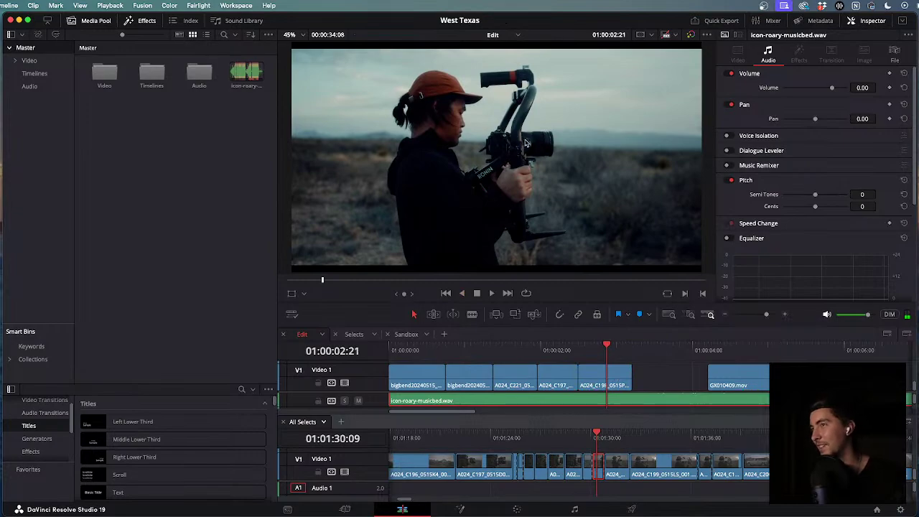
click(536, 357)
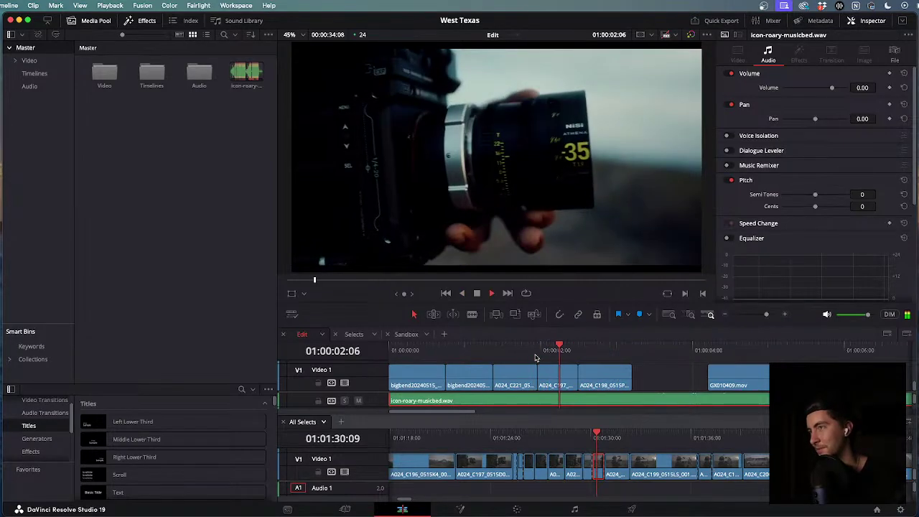
key(j)
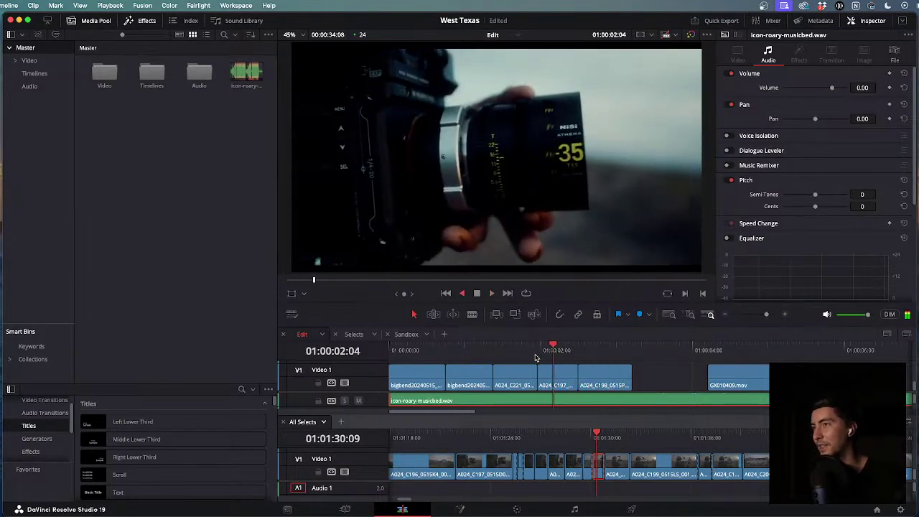
scroll(552, 366, down, 3)
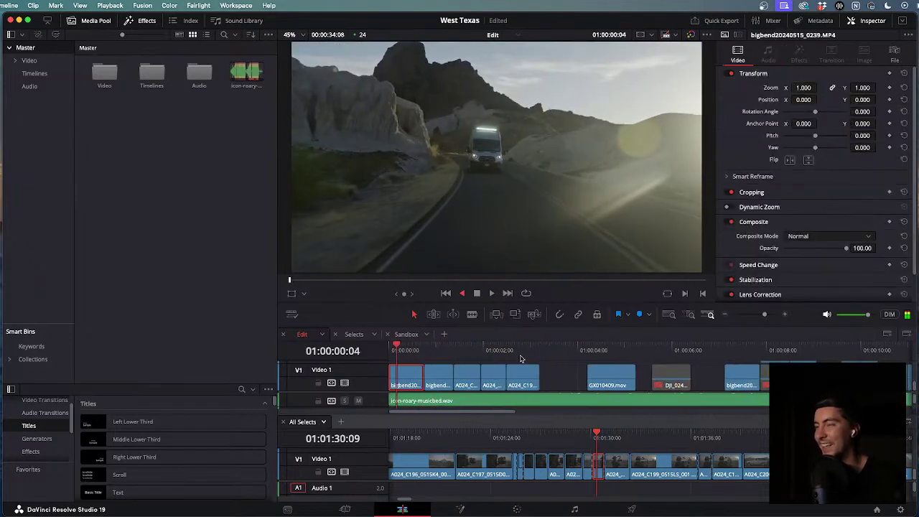
key(l)
scroll(516, 371, down, 1)
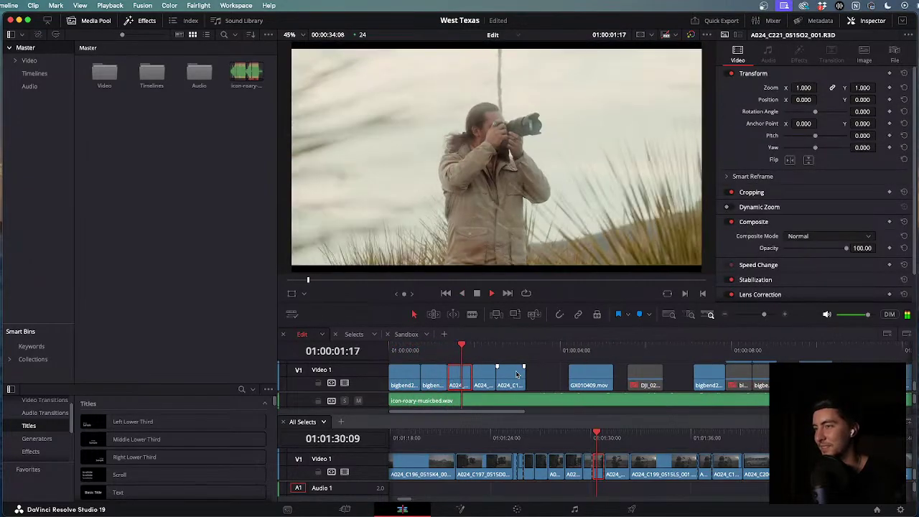
key(k)
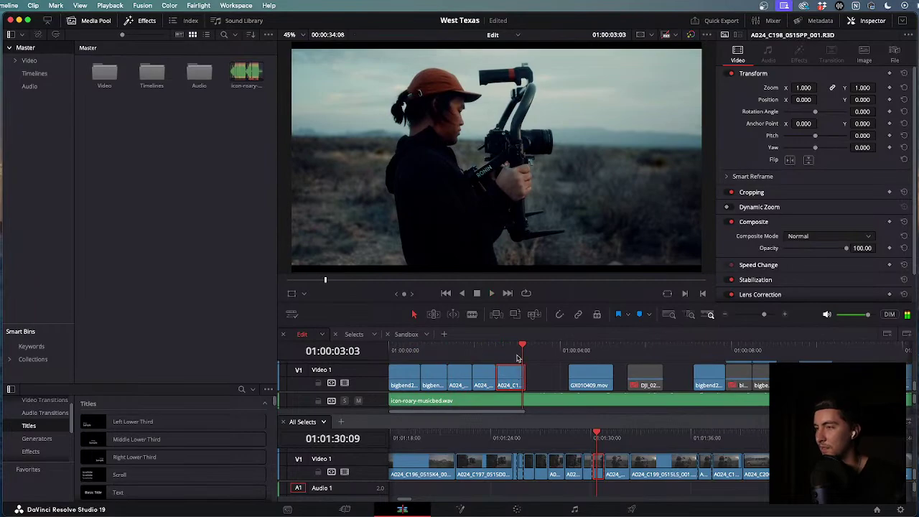
Replay the opening and trim the end of the A024_C198 clip back to about 01:00:02:23.
key(Home)
key(l)
scroll(489, 368, up, 1)
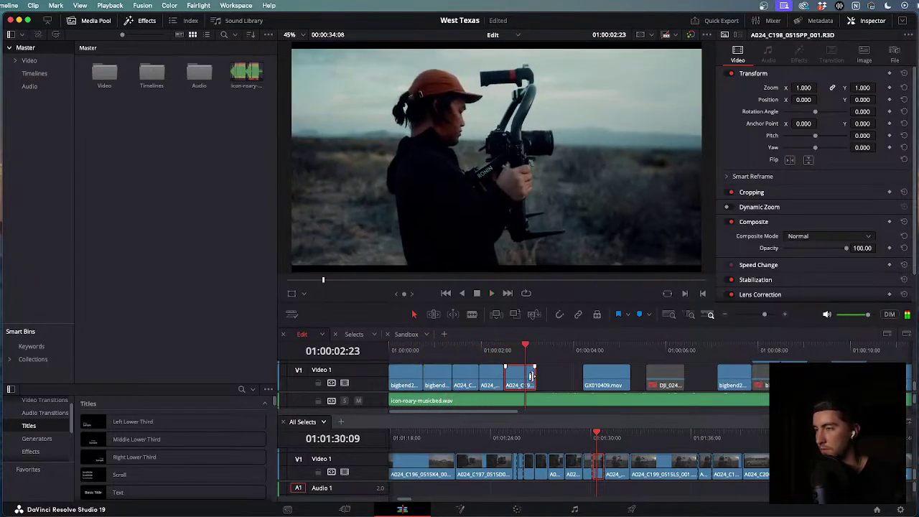
drag(532, 376, 525, 375)
click(427, 344)
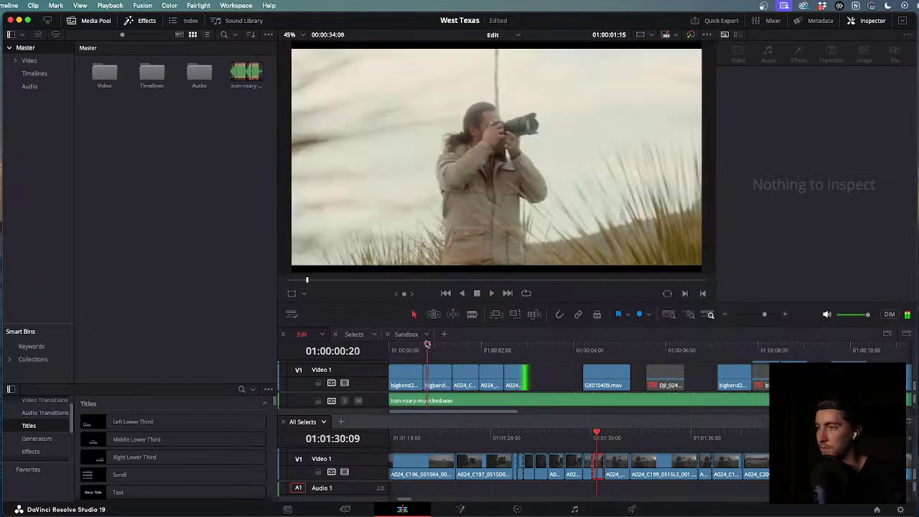
Replay the five opening clips from the timeline start to check the shortened last shot against the music.
key(Home)
key(l)
scroll(530, 375, down, 1)
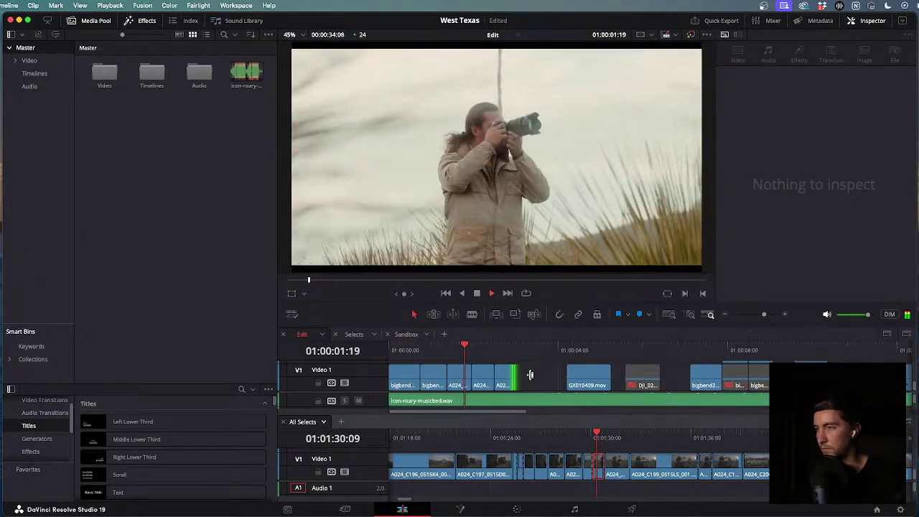
key(k)
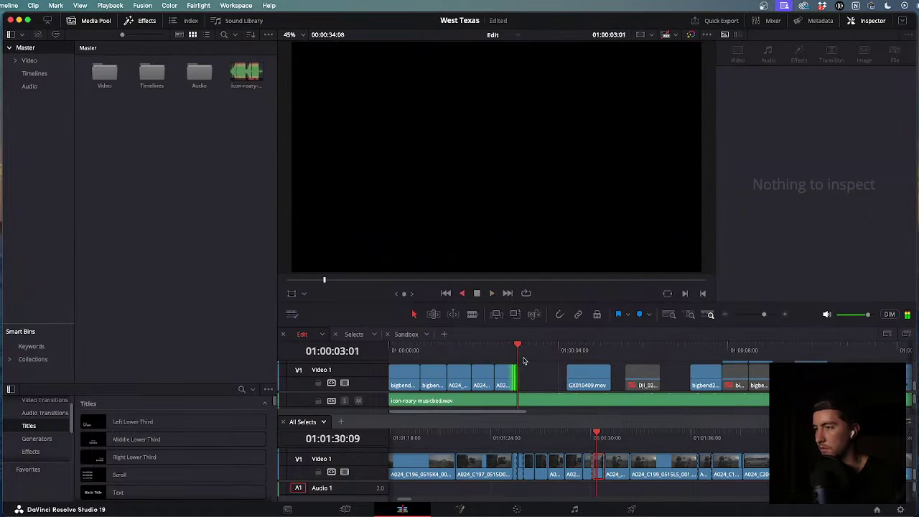
key(l)
scroll(461, 367, down, 1)
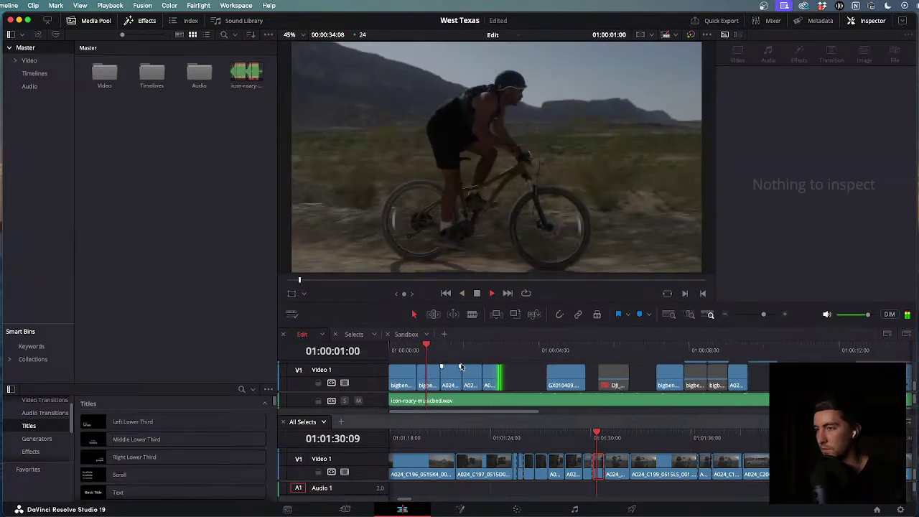
scroll(461, 367, down, 1)
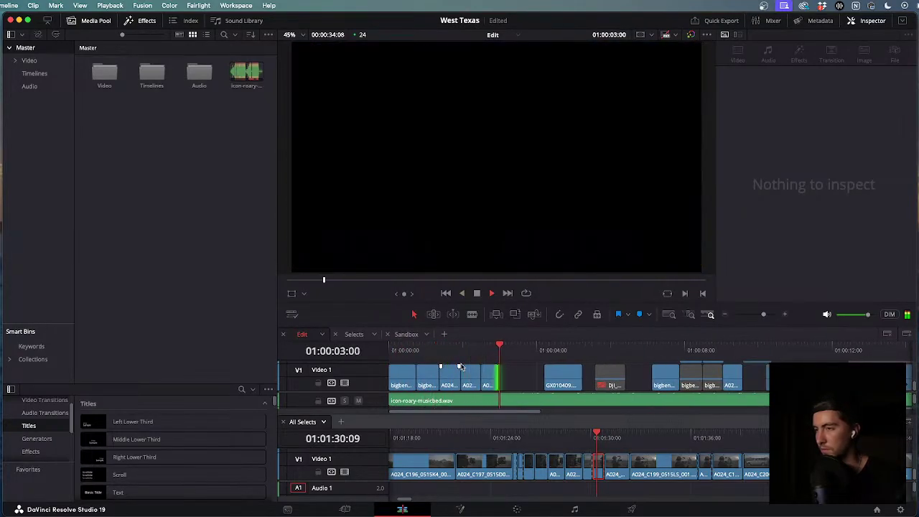
key(Left)
key(Left)
drag(479, 357, 395, 357)
key(space)
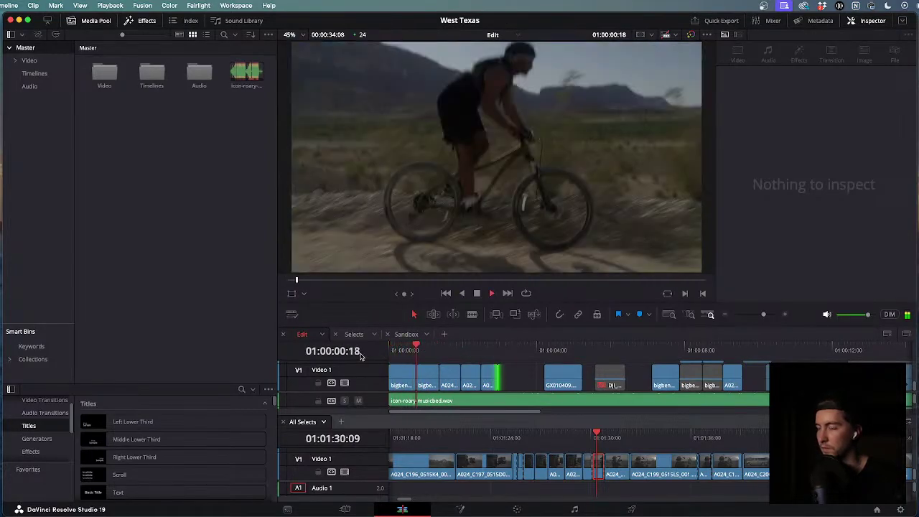
key(Home)
key(space)
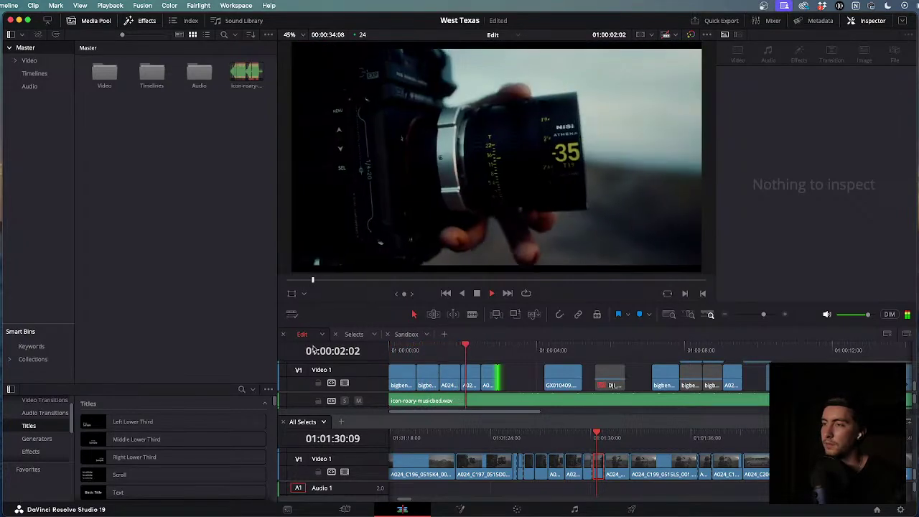
Play the Edit timeline past the end of the music, then review it again from the first clip.
key(space)
key(space)
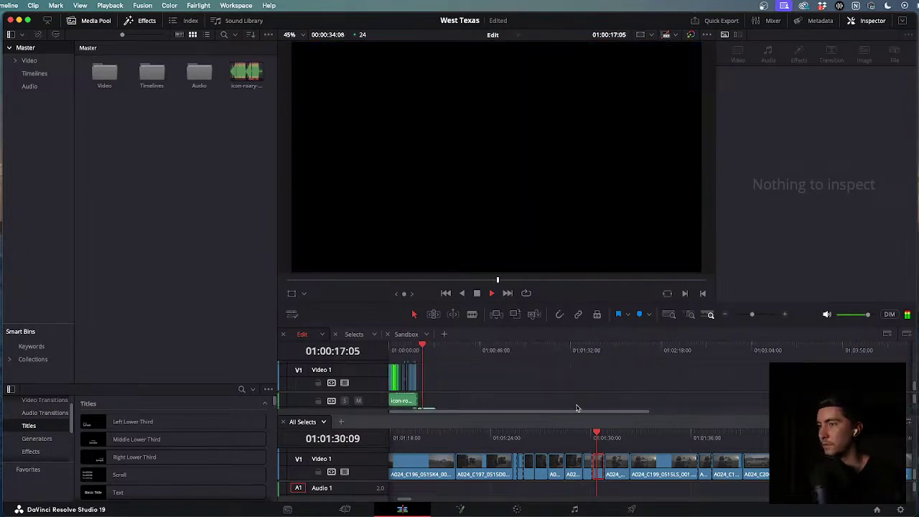
scroll(431, 388, up, 5)
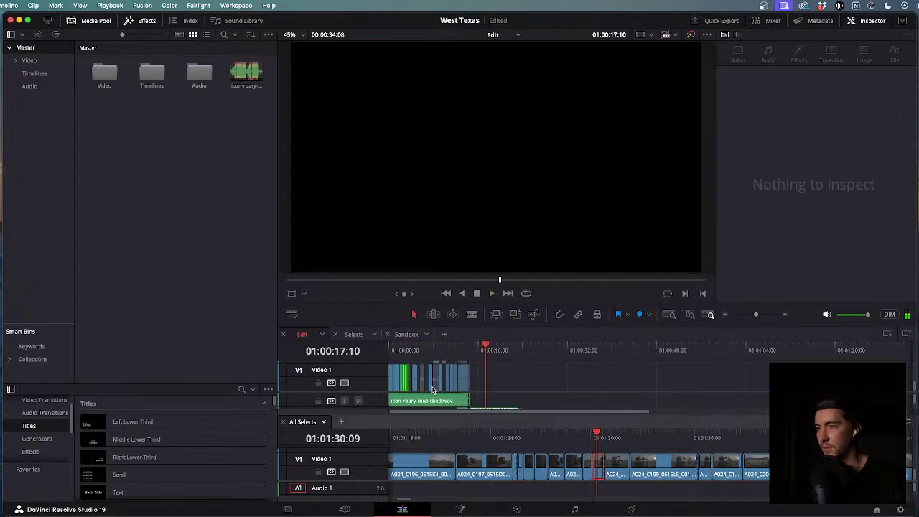
scroll(438, 385, up, 1)
key(Home)
key(space)
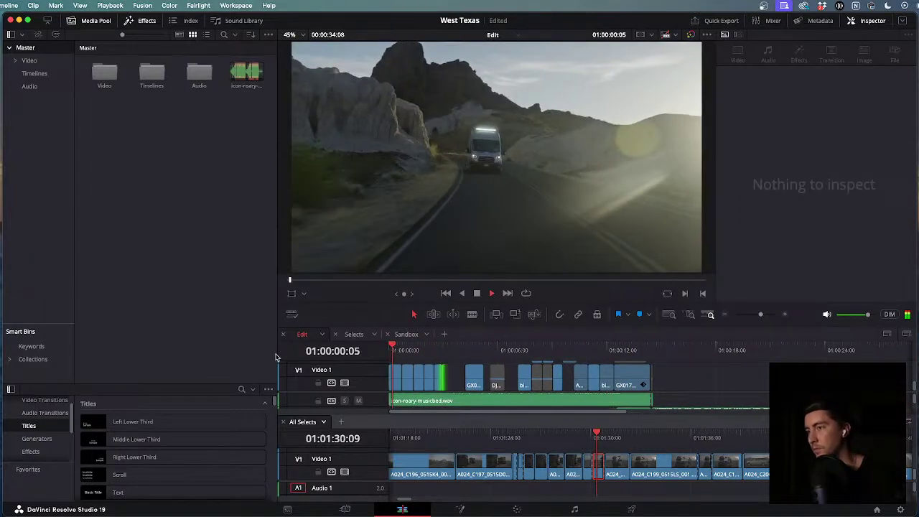
scroll(459, 372, up, 2)
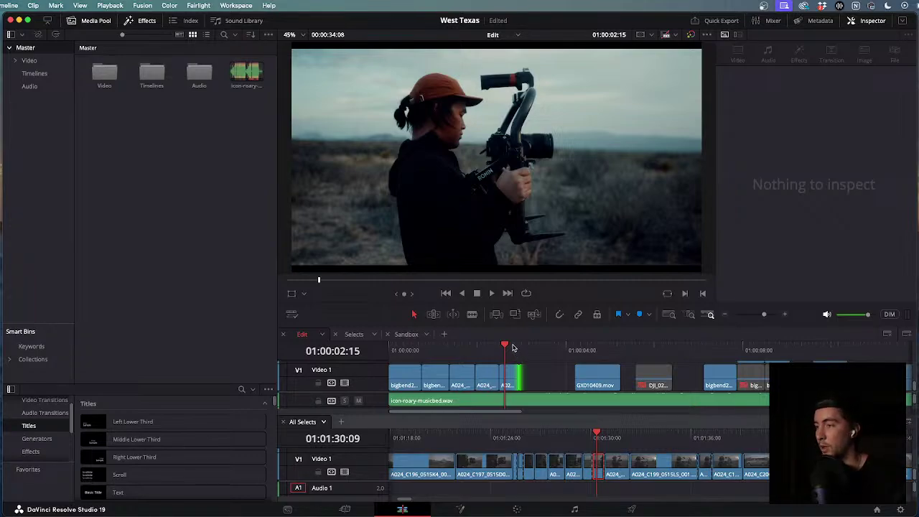
Examine the gap between the opening clips and GX010409.mov, and play the edit through to the music's end.
drag(511, 345, 622, 374)
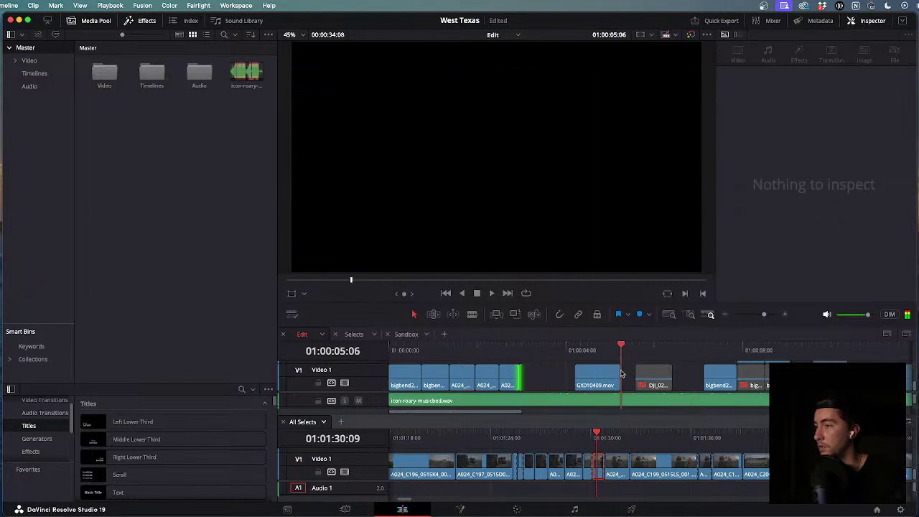
drag(568, 359, 449, 352)
key(space)
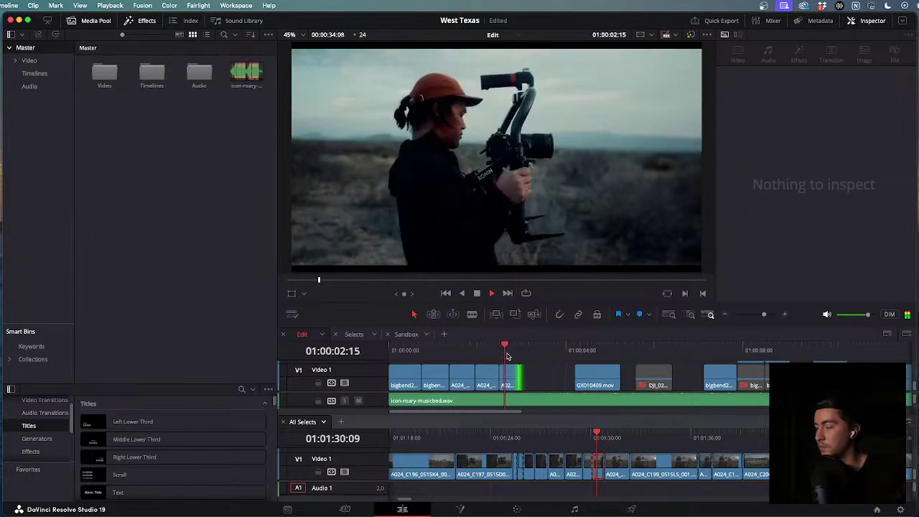
scroll(567, 370, down, 3)
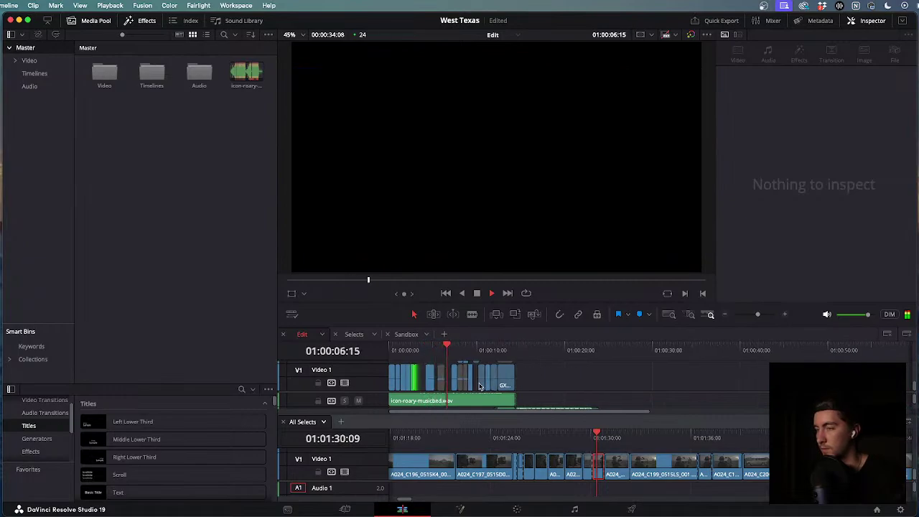
scroll(481, 386, up, 3)
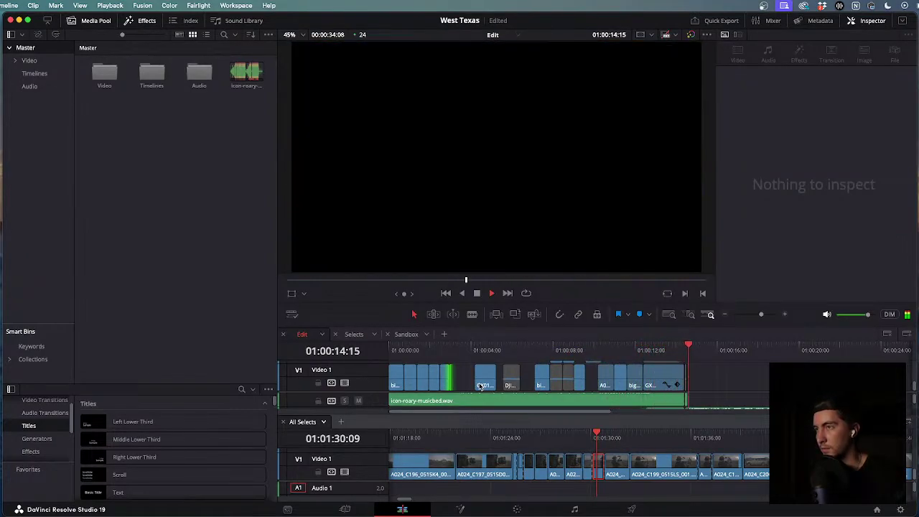
drag(510, 350, 441, 352)
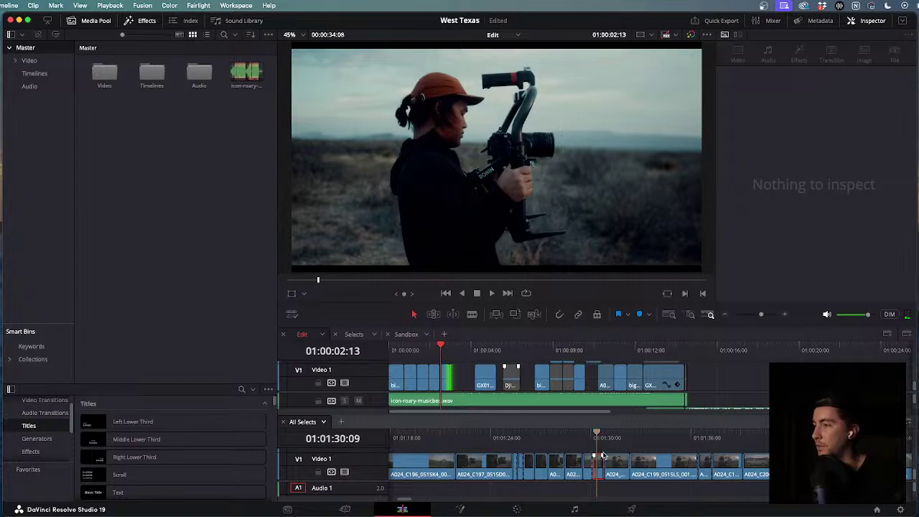
Examine the parked van shots in All Selects, then scrub the Edit timeline to the Tamrac label shot at 01:00:10:21.
drag(596, 435, 764, 452)
scroll(657, 437, down, 3)
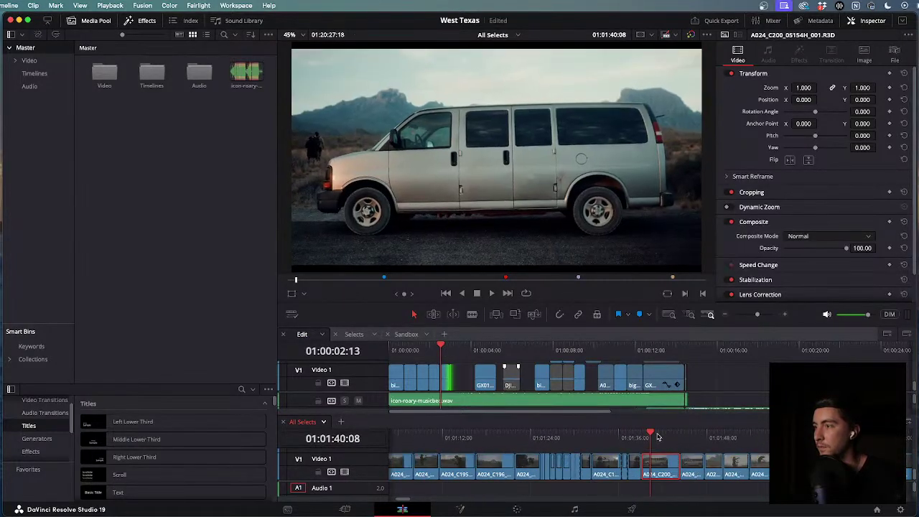
drag(650, 433, 697, 432)
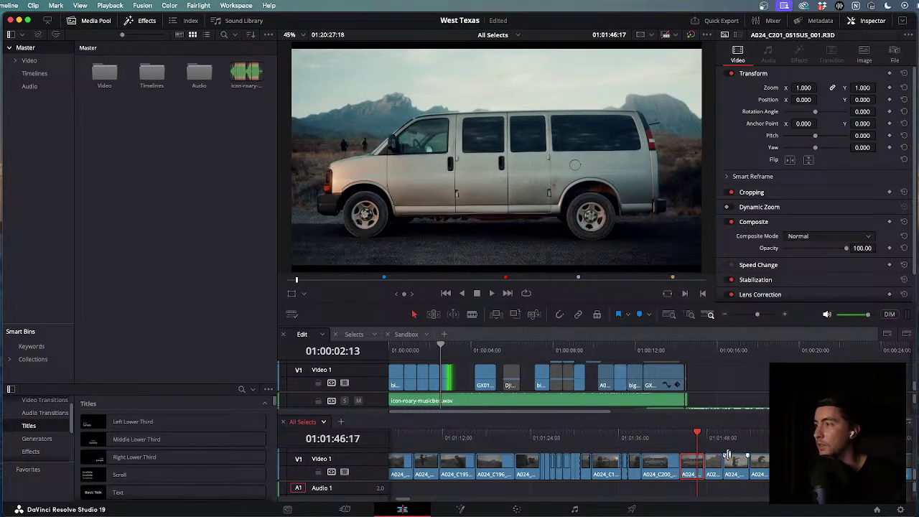
mouse_move(686, 434)
mouse_down()
mouse_move(749, 436)
mouse_move(671, 437)
mouse_move(687, 441)
mouse_up()
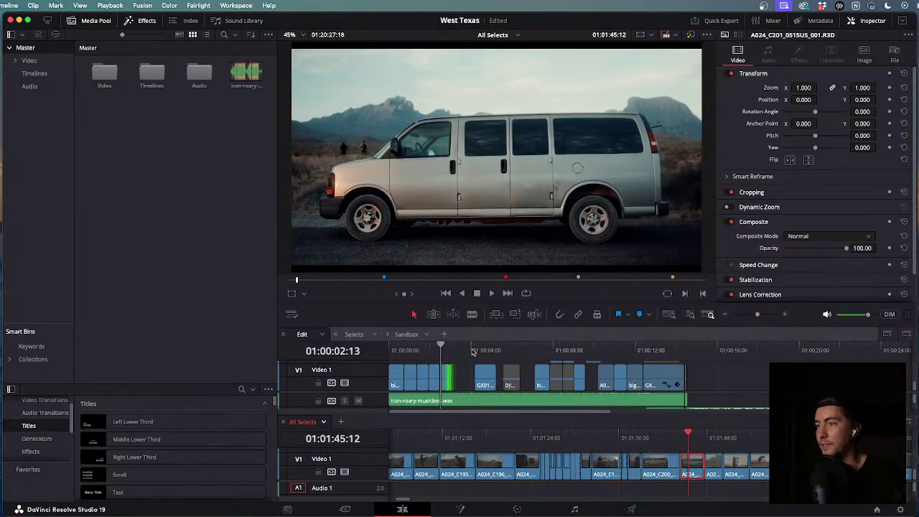
drag(450, 347, 583, 351)
scroll(567, 350, right, 2)
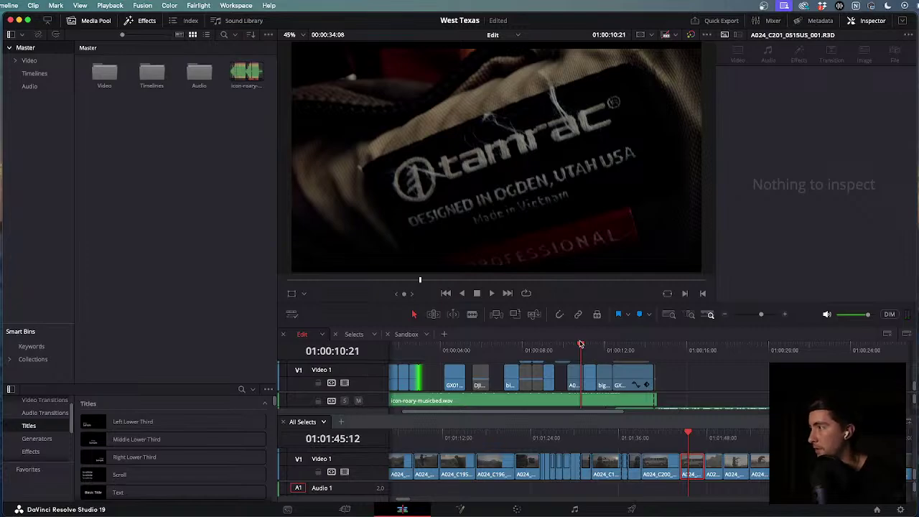
Cut a short piece of the side-on van shot A024_C201 near 01:01:44:13 and add it after the Edit timeline's fifth clip.
drag(581, 344, 414, 346)
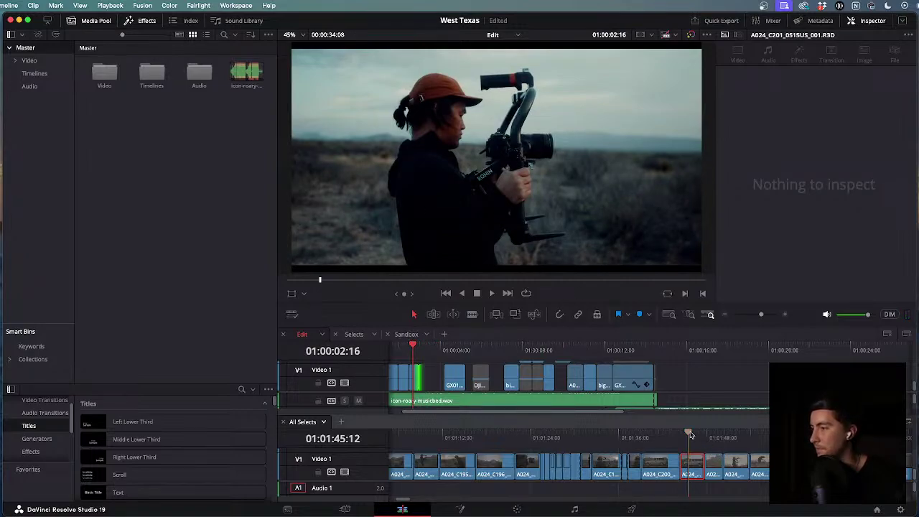
mouse_move(690, 434)
mouse_down()
mouse_move(722, 435)
mouse_move(690, 435)
mouse_up()
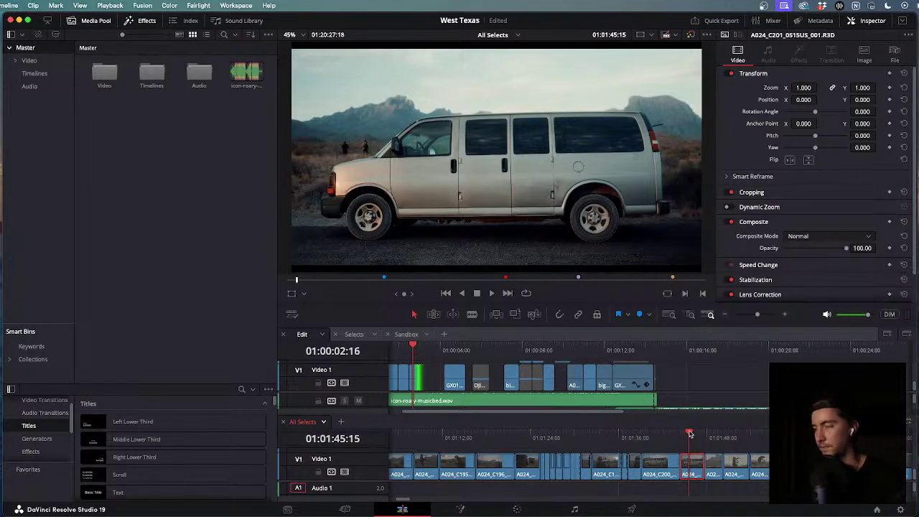
mouse_move(690, 434)
mouse_down()
mouse_move(723, 447)
mouse_move(668, 436)
mouse_move(701, 436)
mouse_move(684, 436)
mouse_up()
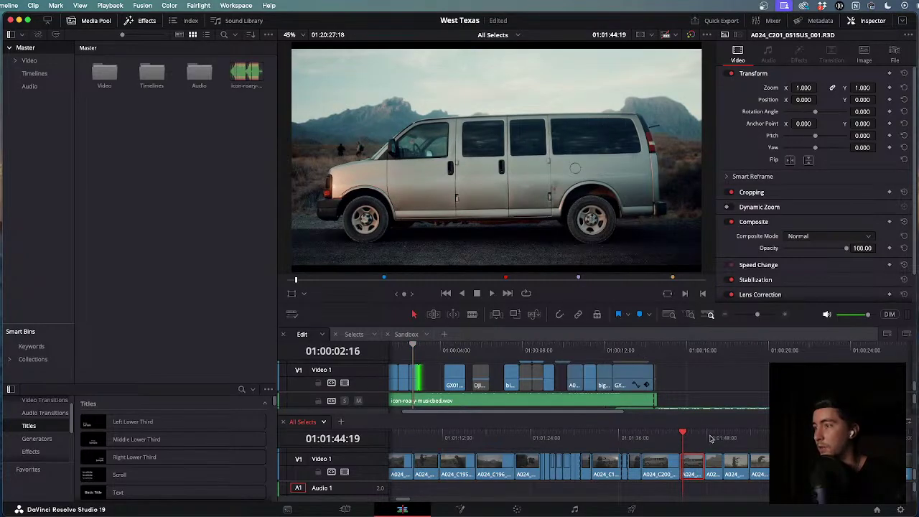
scroll(711, 439, up, 5)
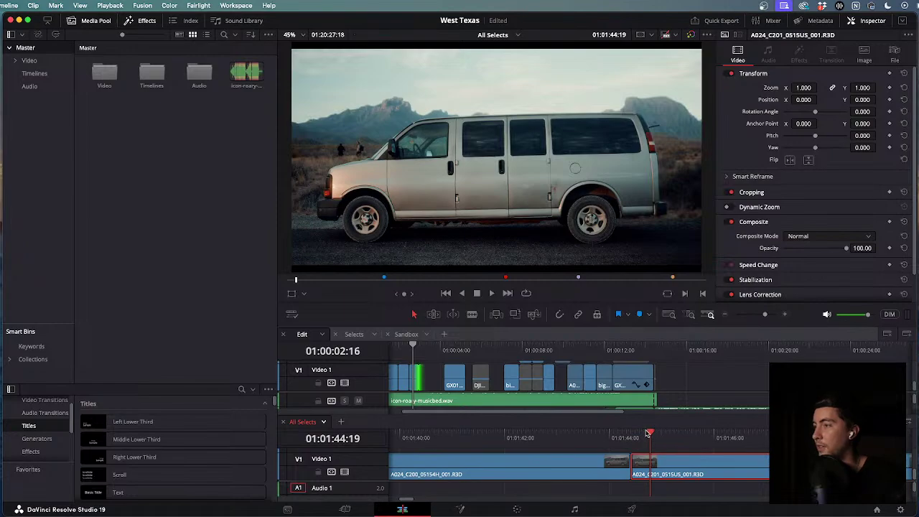
drag(631, 439, 638, 441)
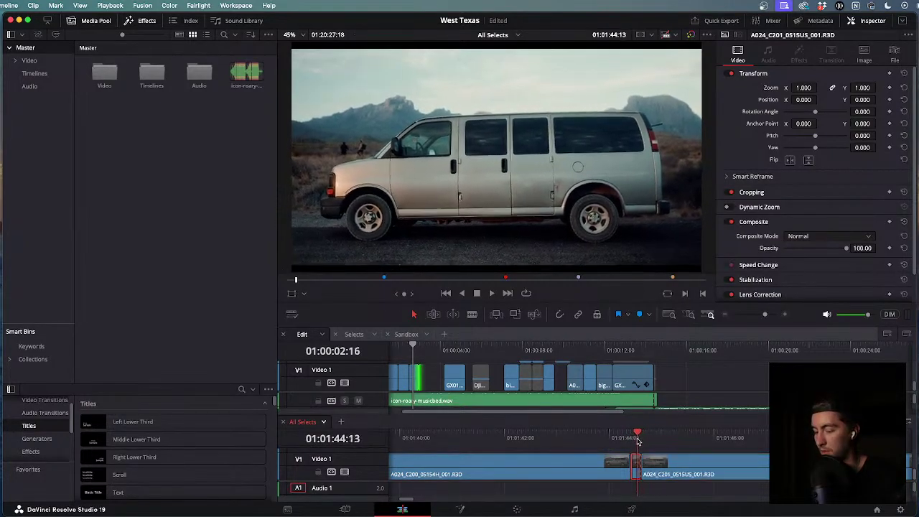
click(420, 351)
key(space)
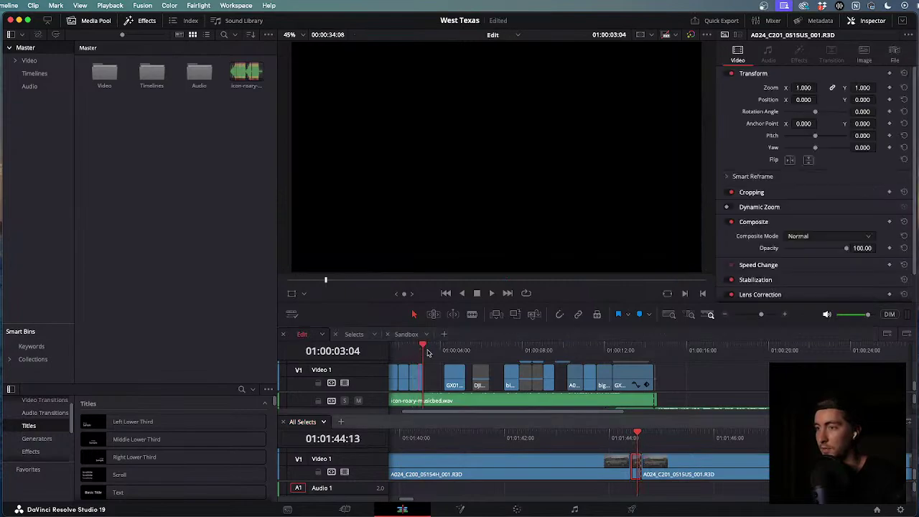
Try the added side-on van shot with a longer end against the music, and delete it from the Edit timeline.
key(Home)
key(super+equal)
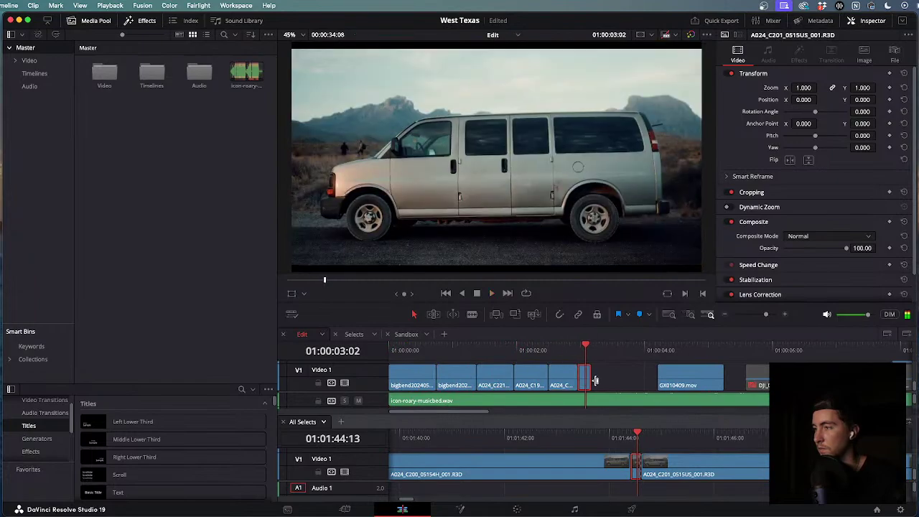
drag(591, 376, 602, 350)
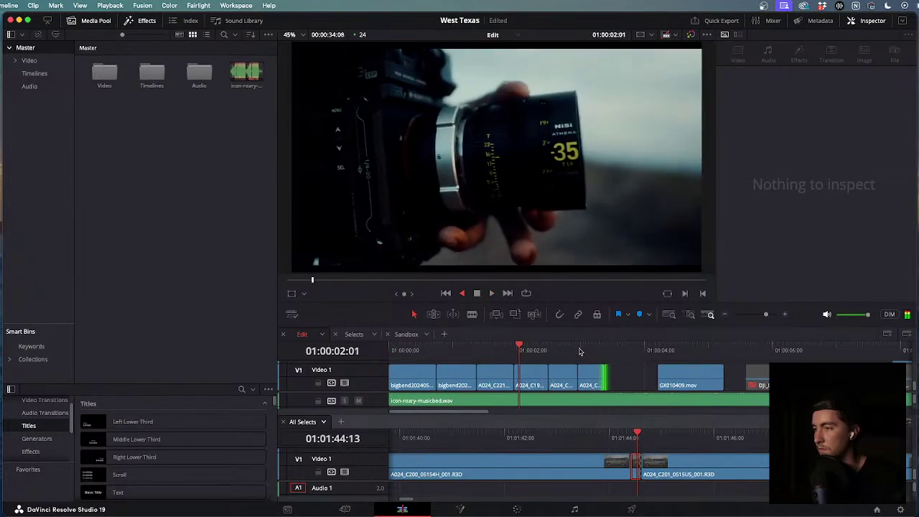
key(super+minus)
key(super+minus)
key(super+minus)
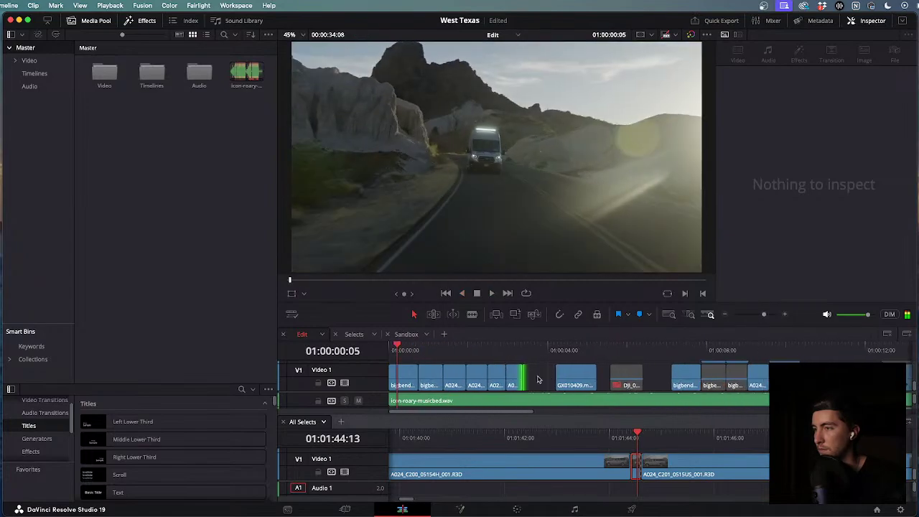
click(513, 373)
key(BackSpace)
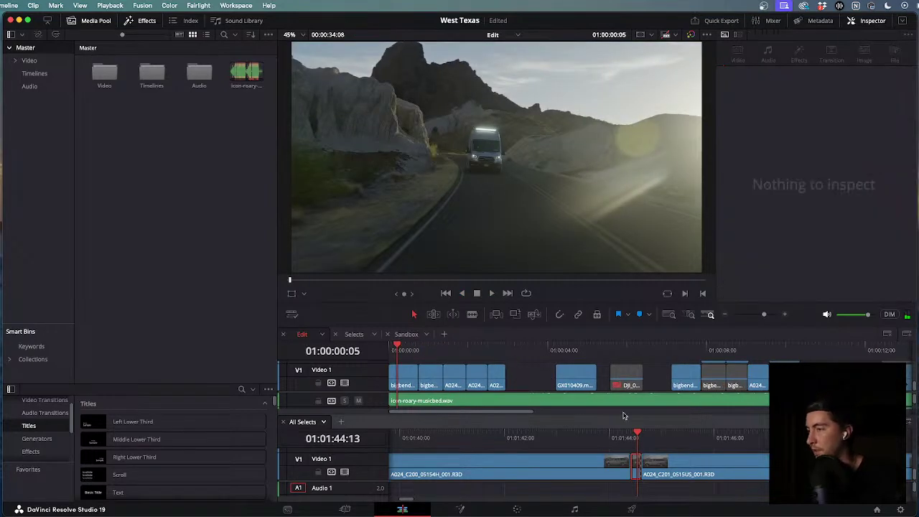
Find the wide parked-van shot A024_C196 in All Selects and cut out the piece from 01:01:18:14 to 01:01:18:18.
drag(639, 434, 495, 441)
key(super+minus)
key(super+minus)
key(super+minus)
key(super+minus)
key(super+minus)
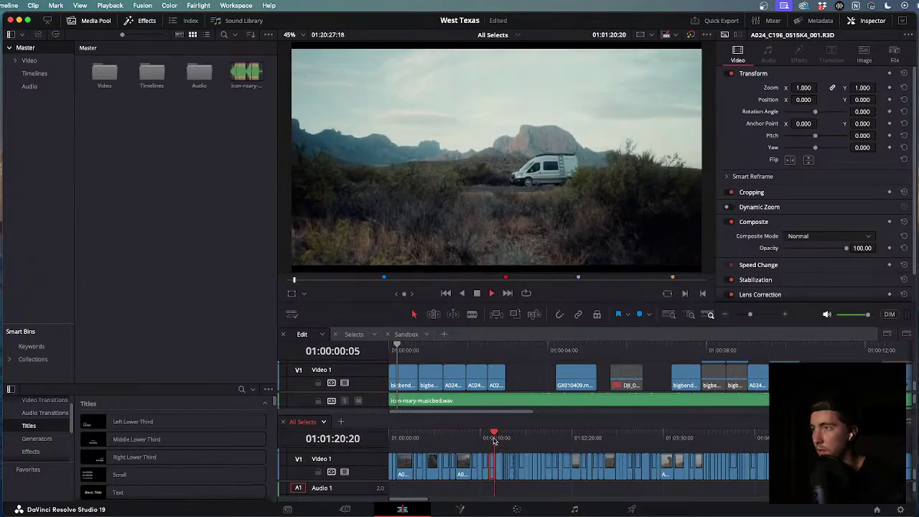
scroll(501, 447, up, 8)
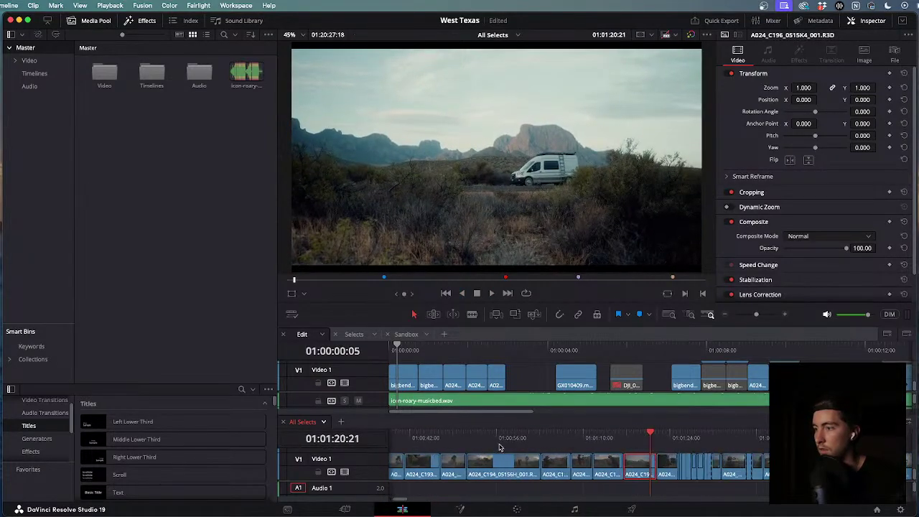
drag(644, 433, 548, 437)
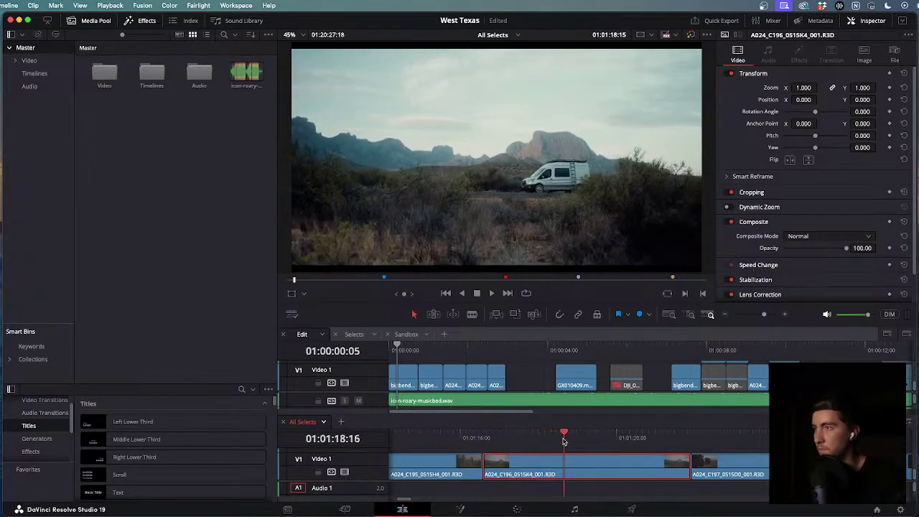
key(super+b)
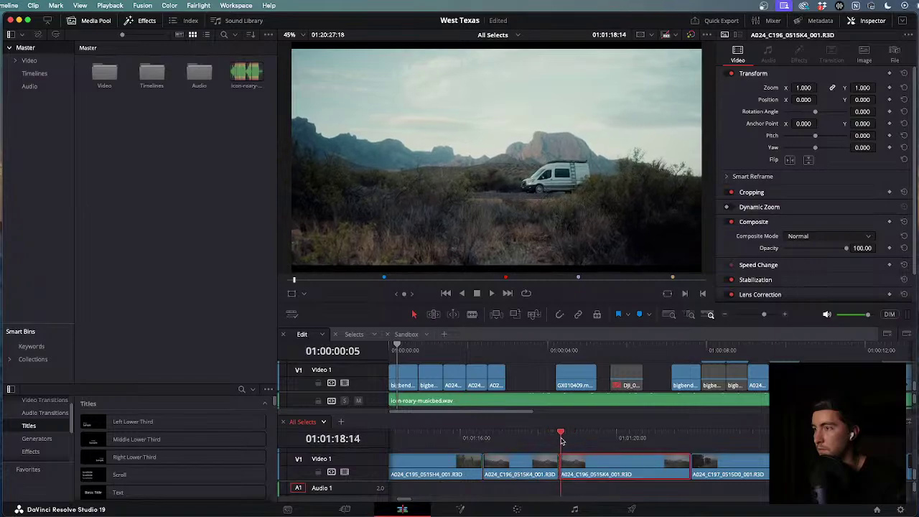
drag(559, 441, 567, 445)
key(super+b)
Place the wide van piece after the fifth clip in the Edit timeline and lengthen its end.
click(510, 350)
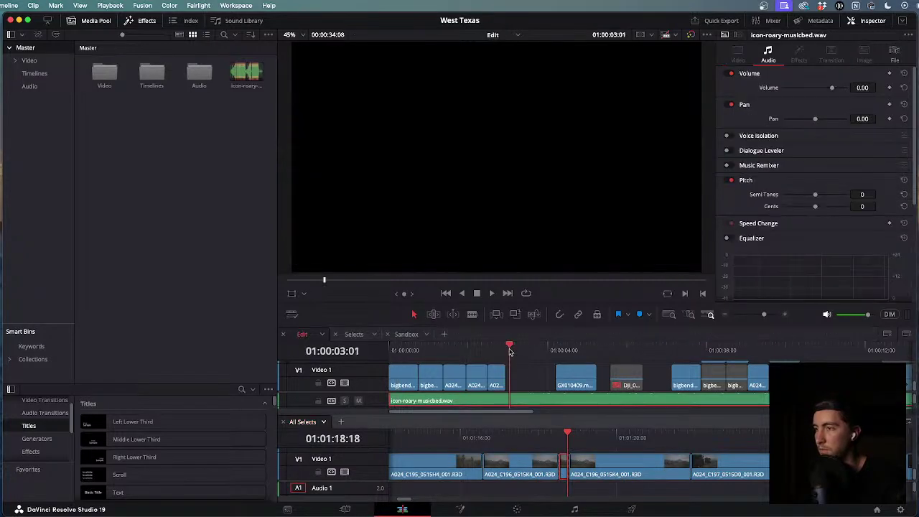
key(F10)
key(Left)
key(Home)
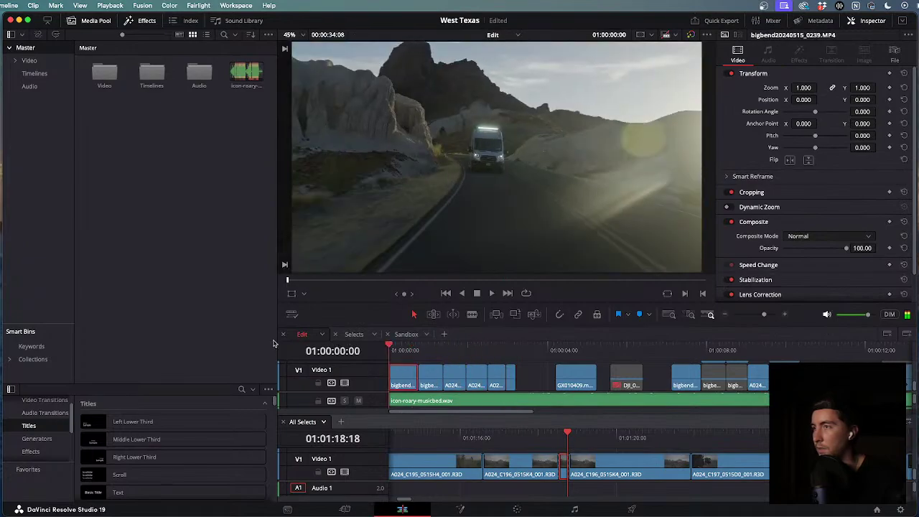
key(space)
key(super+equal)
key(space)
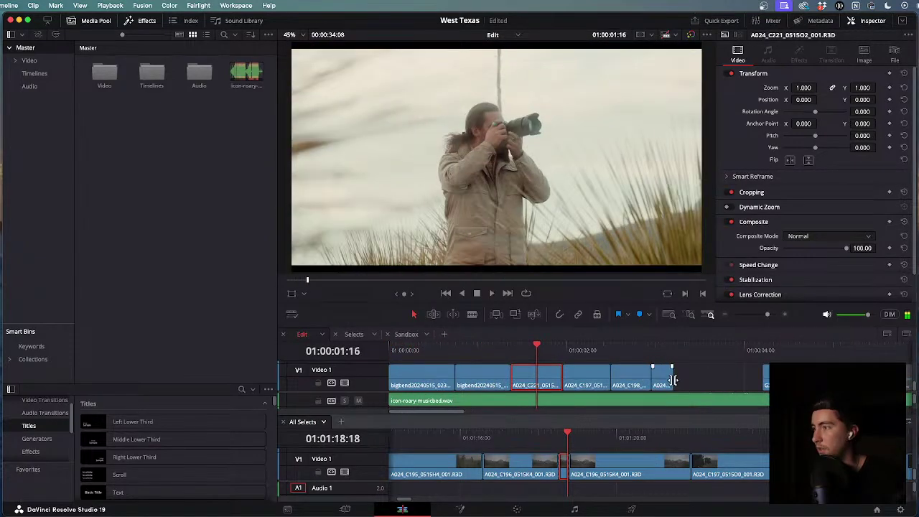
drag(673, 379, 697, 379)
key(space)
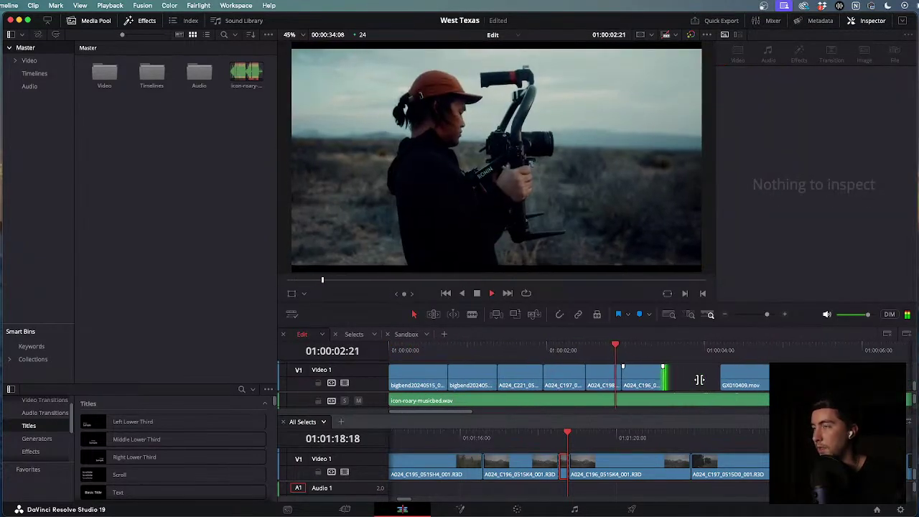
Replay the Edit timeline from the first clip past the end of the music to review the added van shot.
key(j)
key(super+minus)
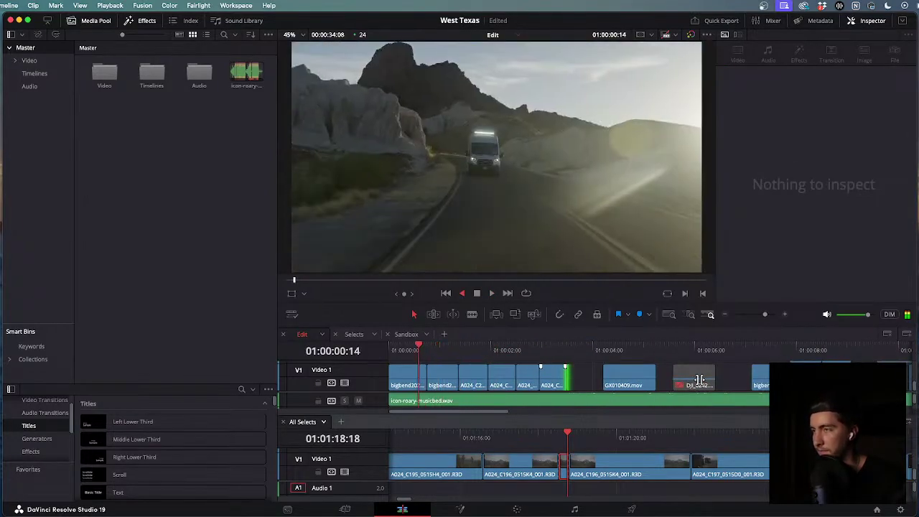
key(l)
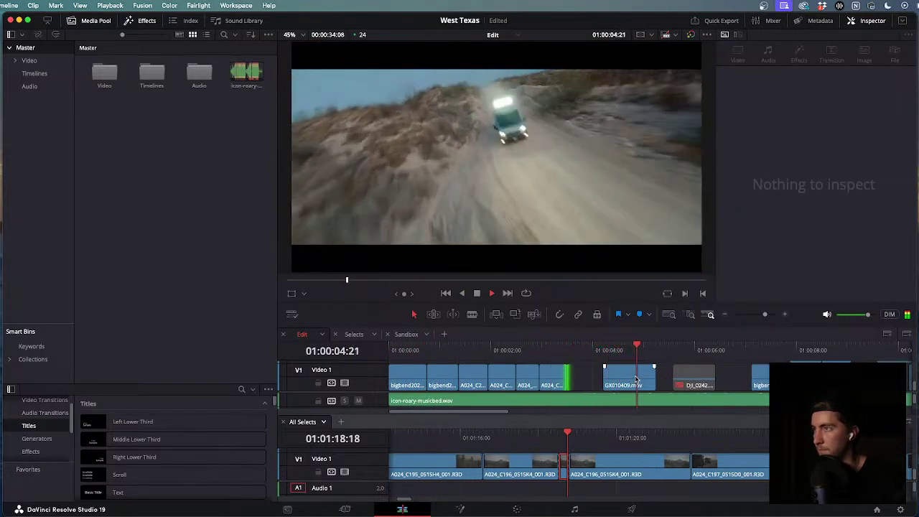
scroll(636, 380, down, 4)
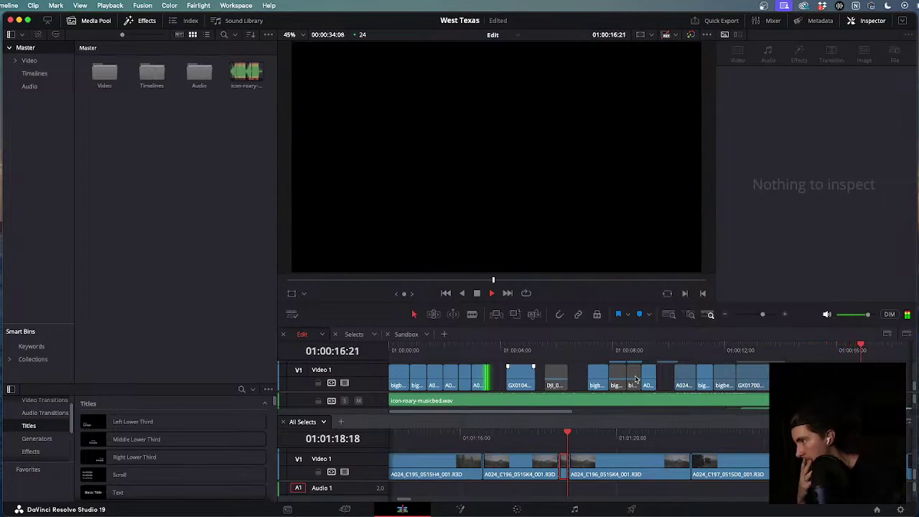
drag(532, 350, 332, 352)
scroll(510, 381, up, 1)
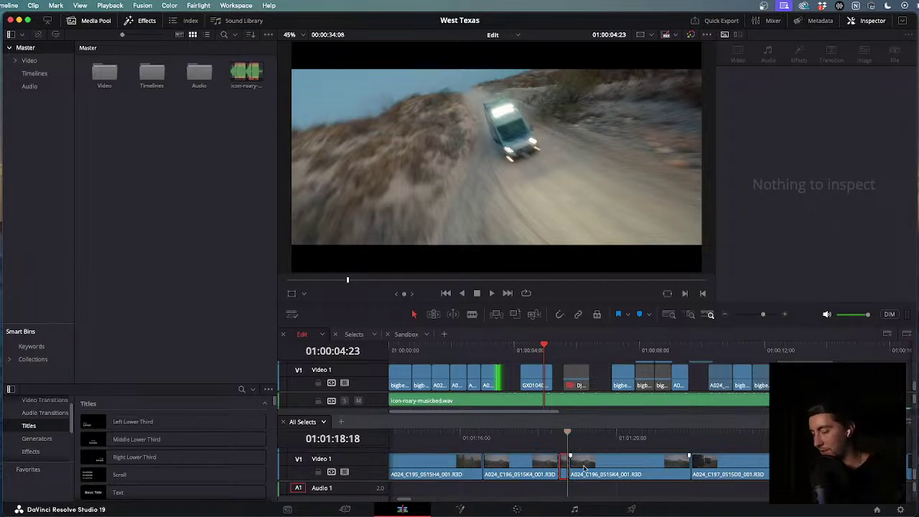
Search All Selects beyond the van shots and pick the short cactus piece of A024_C211 at 01:02:16:09.
scroll(584, 469, down, 5)
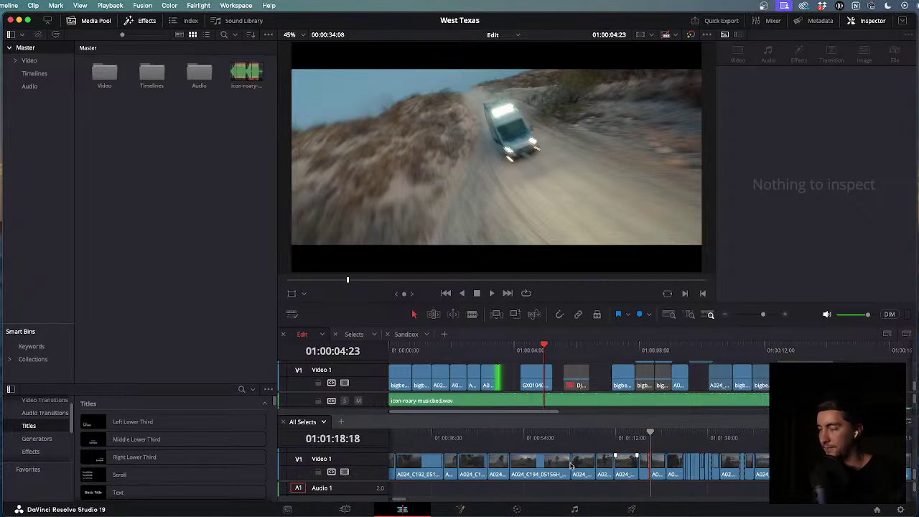
scroll(571, 466, down, 5)
click(558, 434)
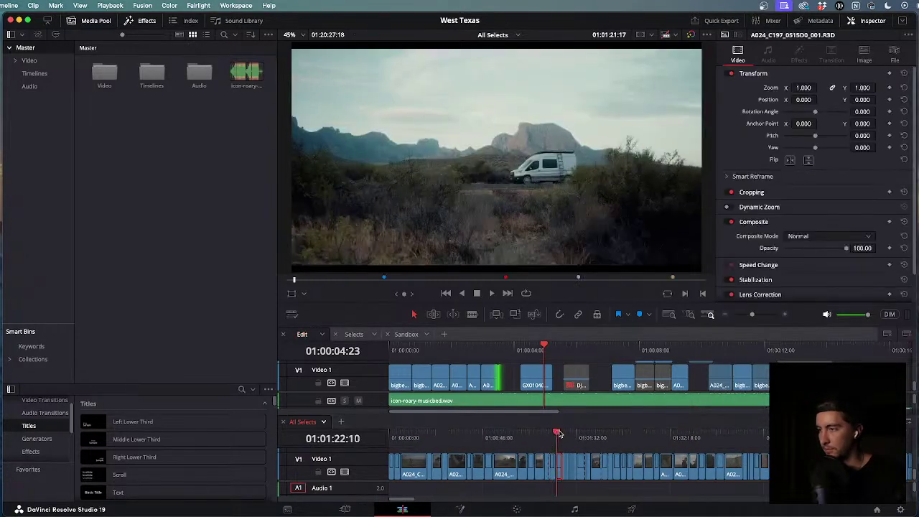
drag(558, 434, 633, 434)
key(super+equal)
key(space)
key(space)
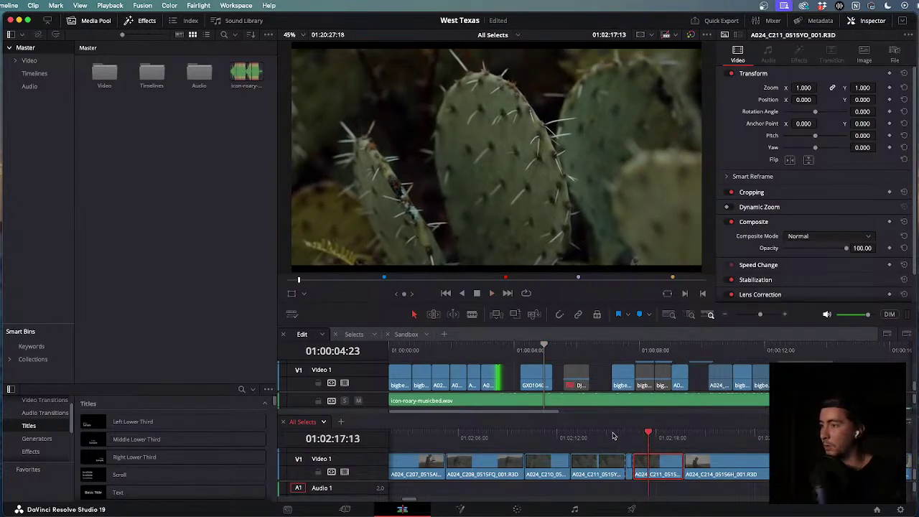
drag(648, 434, 630, 435)
Add the cactus piece directly after the wide van shot in the Edit timeline and extend its end to 01:00:04:00.
click(500, 352)
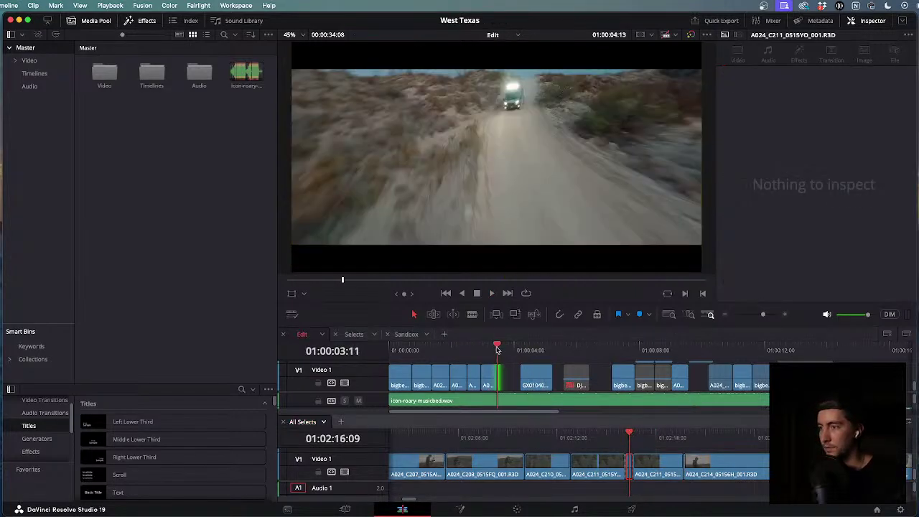
key(Down)
key(super+equal)
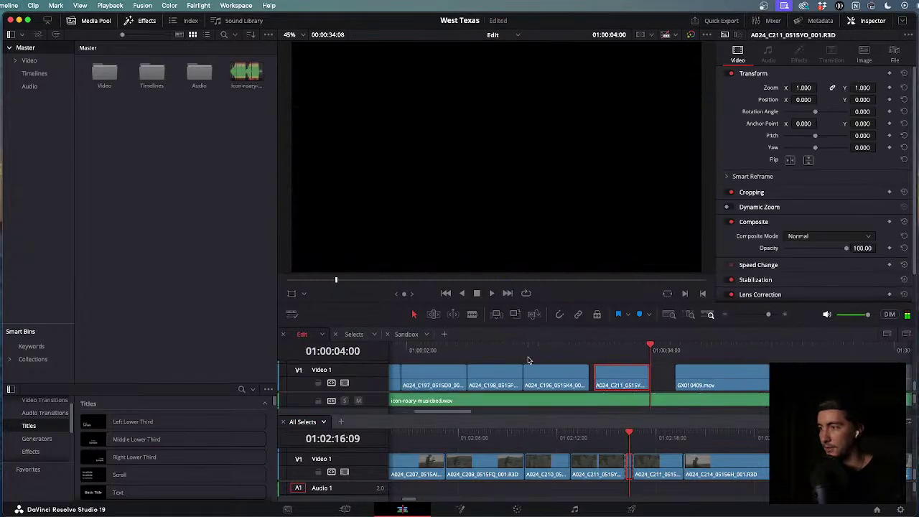
drag(615, 382, 649, 381)
scroll(593, 404, up, 2)
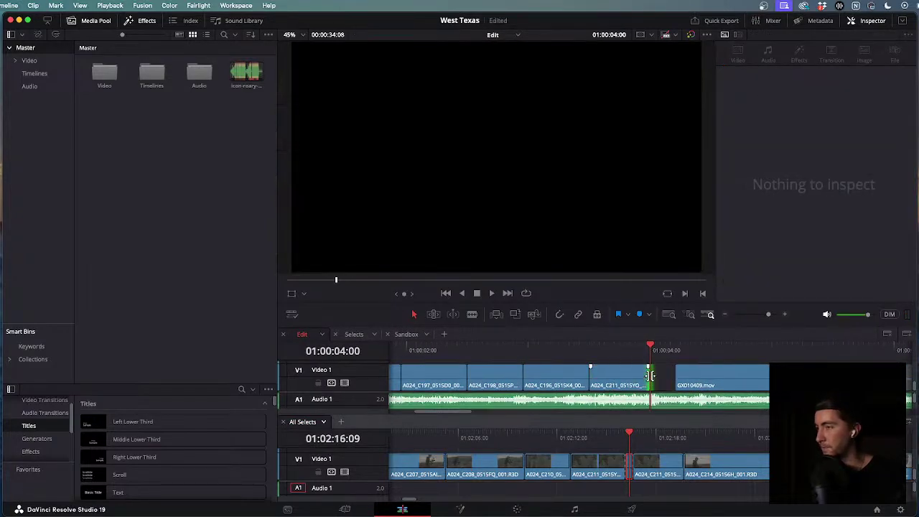
Play through the cactus shot and move GX010409.mov earlier to close the gap behind it.
click(530, 350)
key(space)
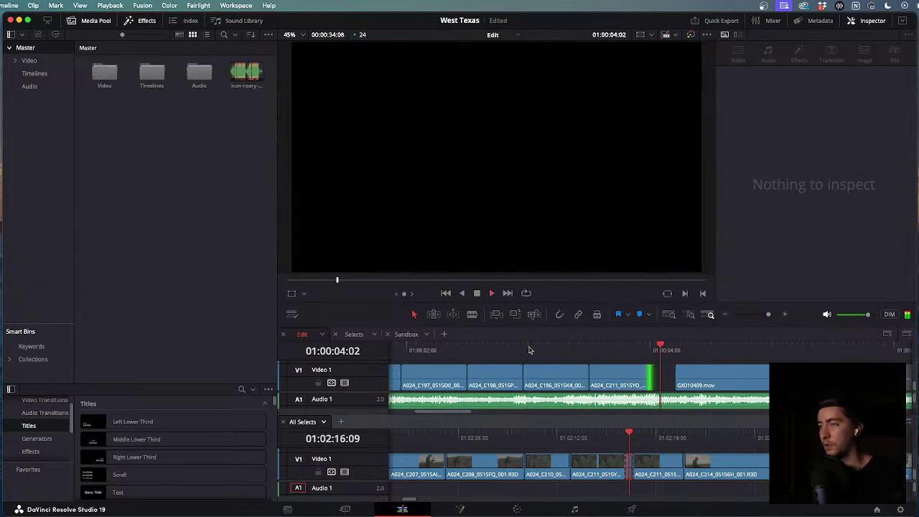
key(space)
drag(721, 379, 695, 378)
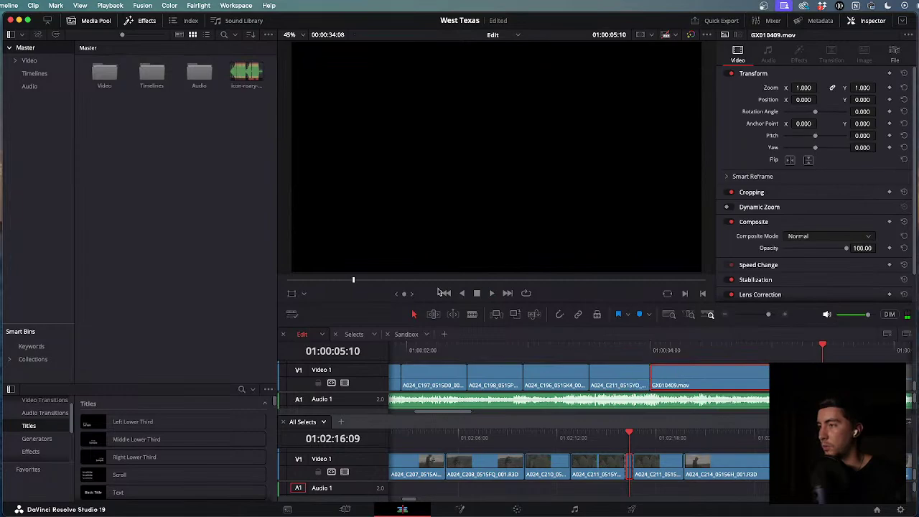
Replay the Edit timeline from the start through GX010409.mov to check the filled opening against the music.
key(super+minus)
key(super+minus)
key(super+minus)
key(super+minus)
key(super+minus)
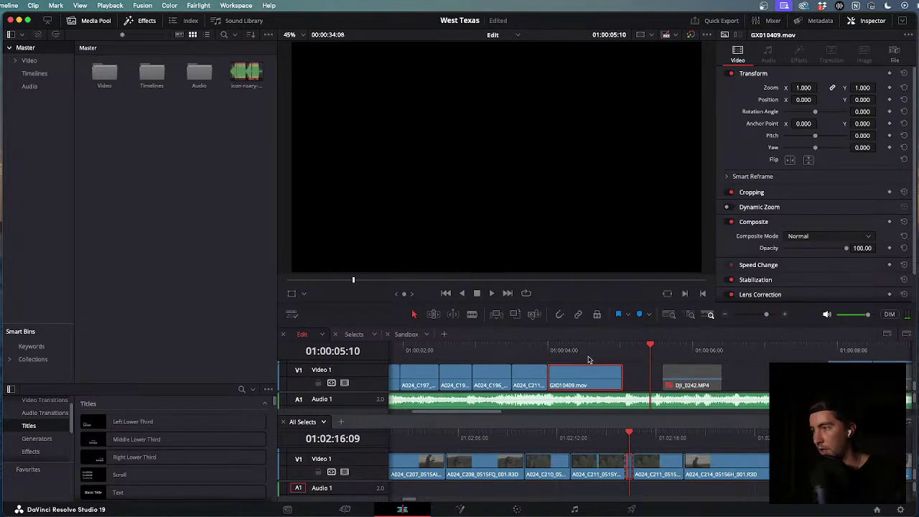
drag(422, 349, 267, 349)
key(space)
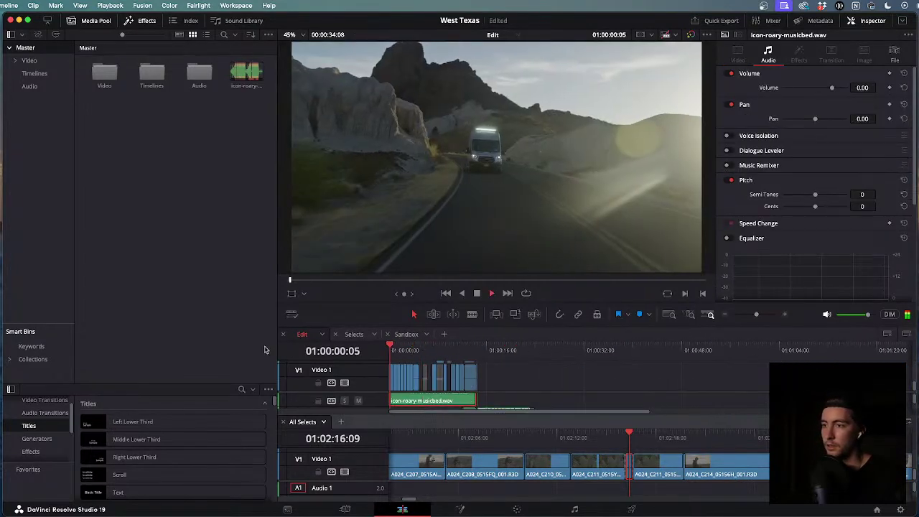
key(super+equal)
key(super+equal)
key(super+equal)
key(super+equal)
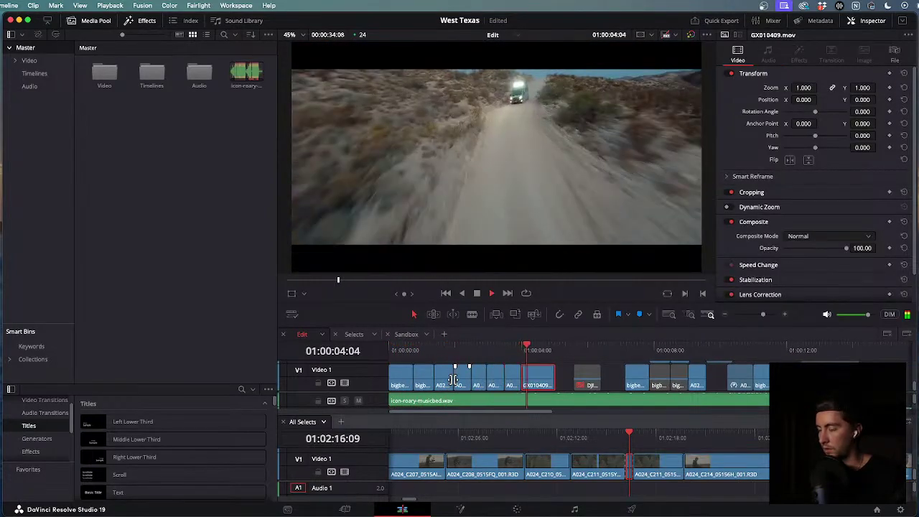
Increase the Zoom of GX010409.mov at 01:00:04:06 and play the edit on past the clip.
drag(561, 345, 530, 345)
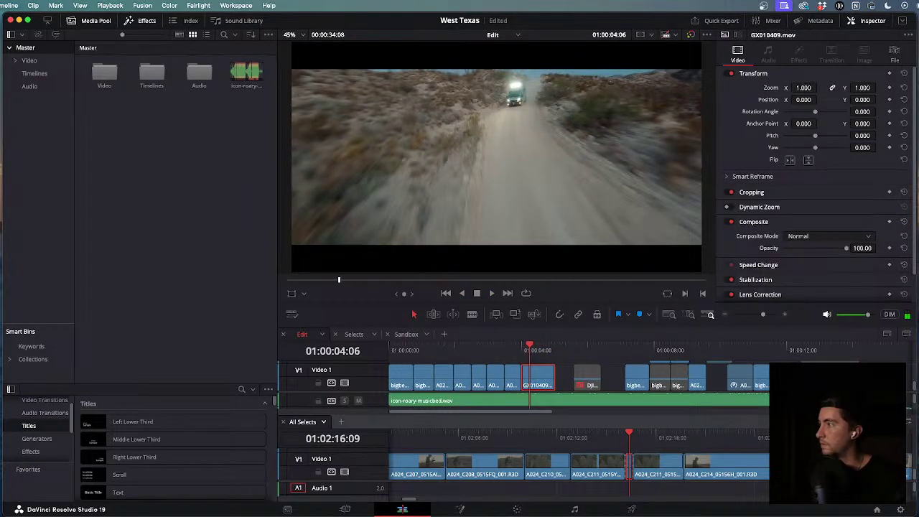
drag(797, 88, 879, 99)
key(space)
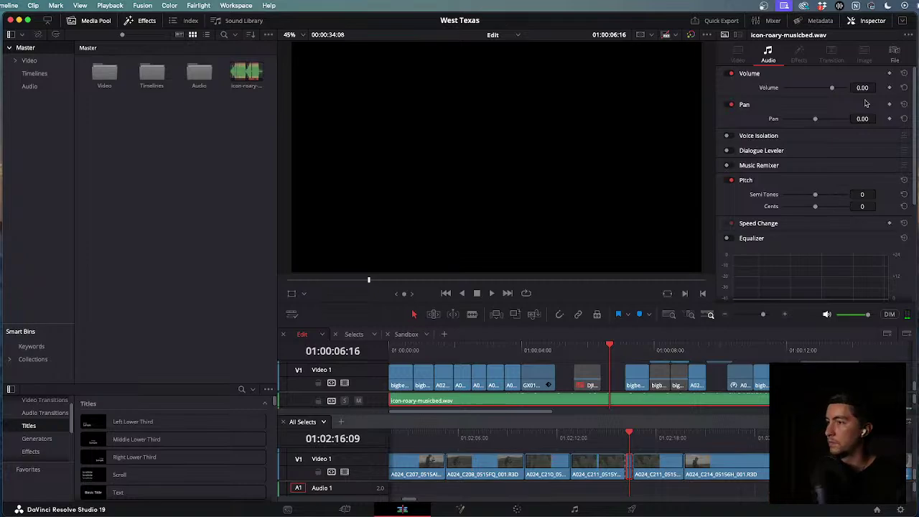
Replay the Edit timeline from the start past GX010409.mov several times to check the opening cuts against the music.
key(j)
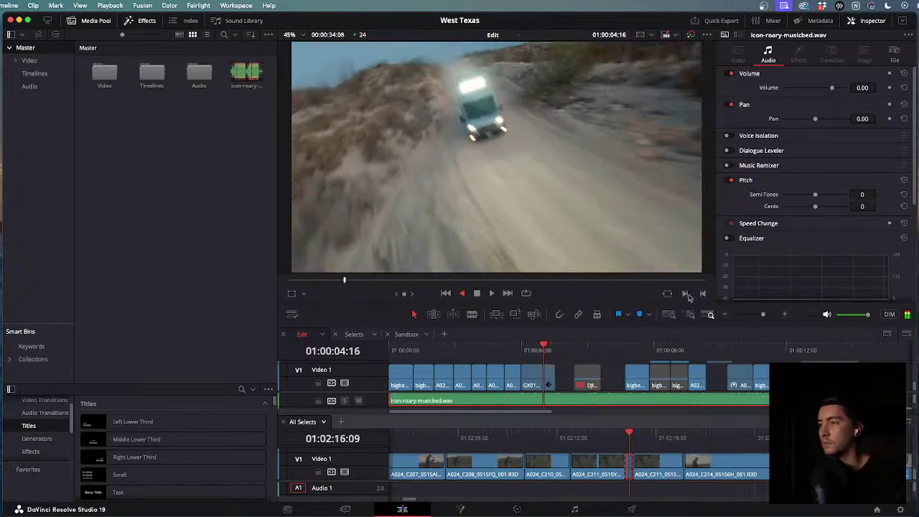
key(Home)
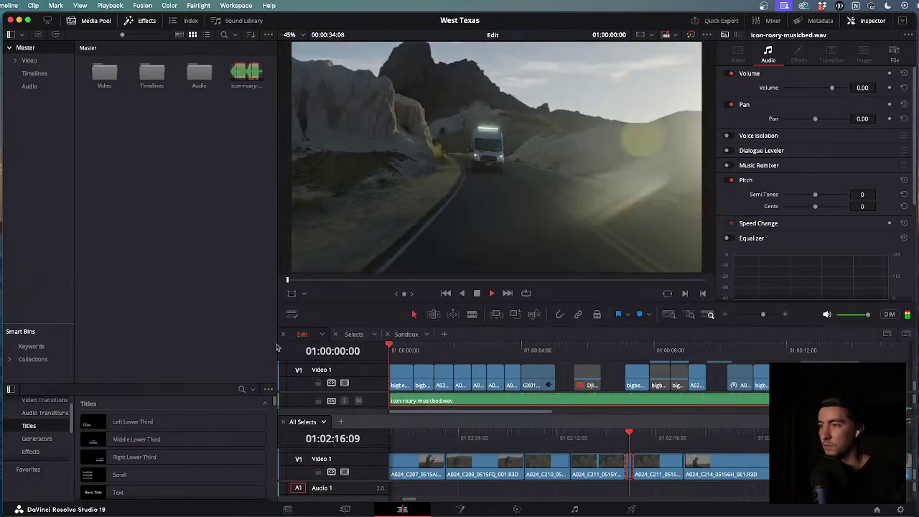
key(l)
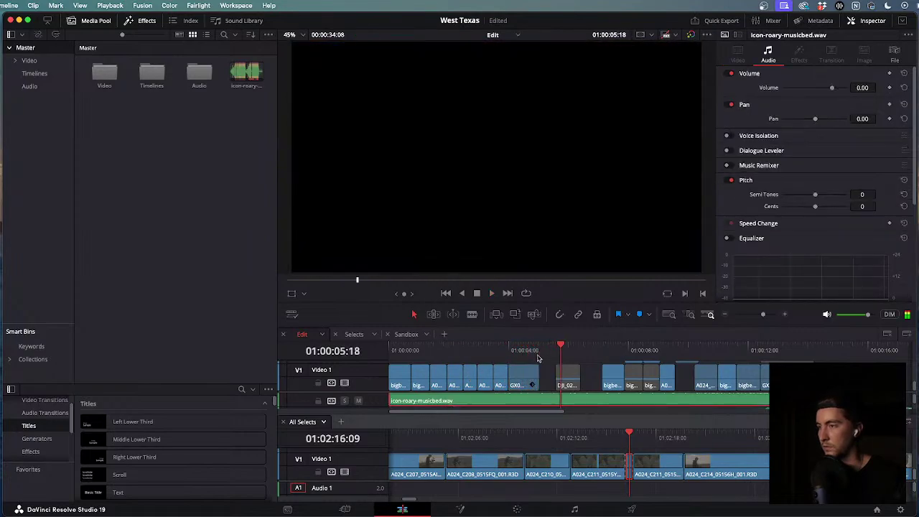
key(Home)
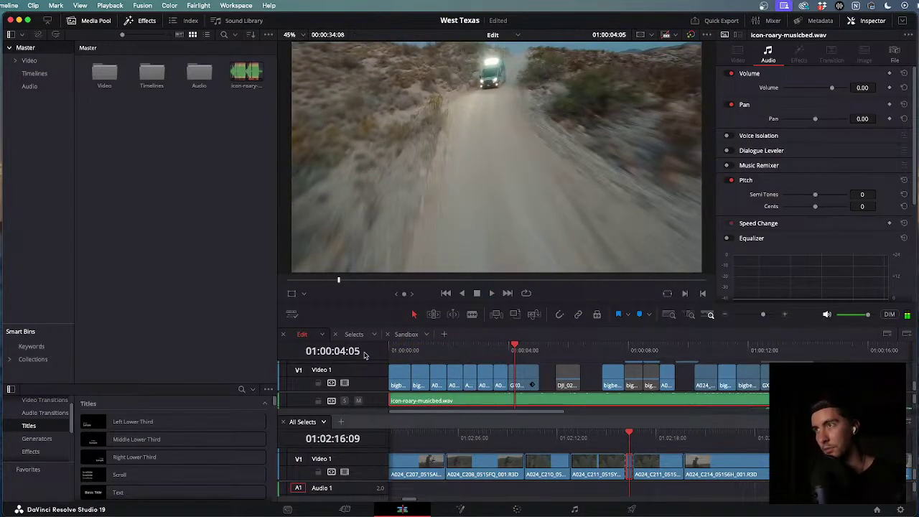
click(439, 352)
key(Home)
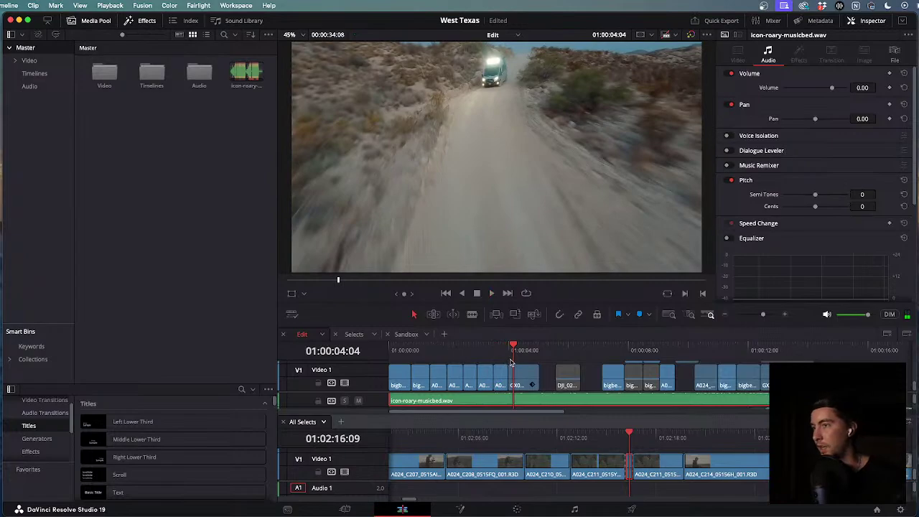
key(Home)
key(space)
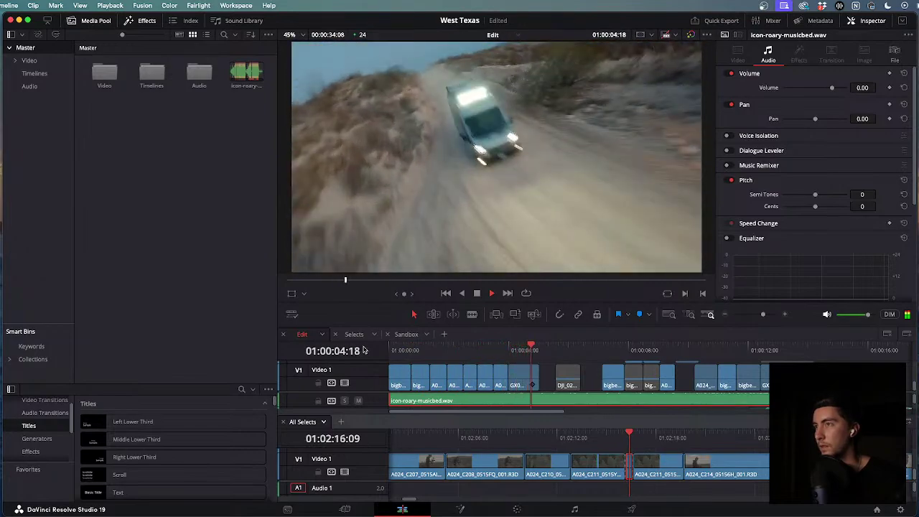
key(space)
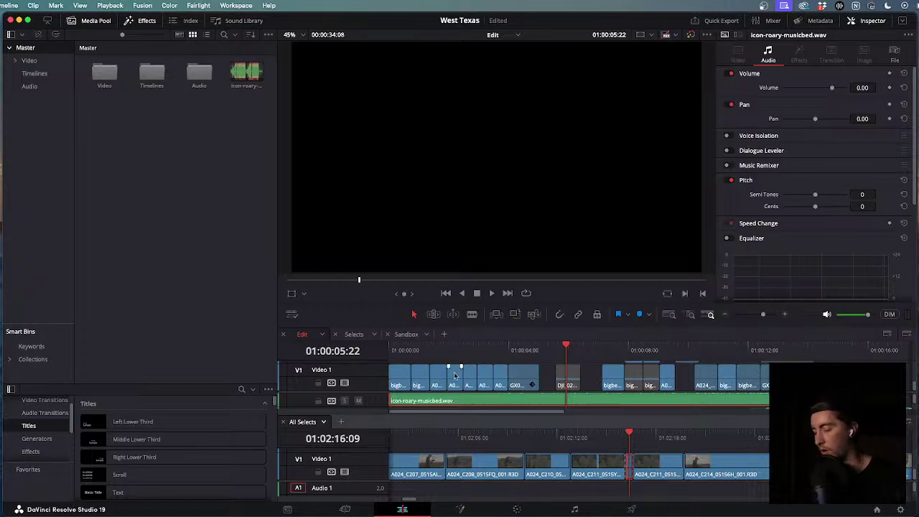
Bring the full montage and its music into view in the Edit timeline and replay from the start to 01:00:04:15.
scroll(484, 386, down, 5)
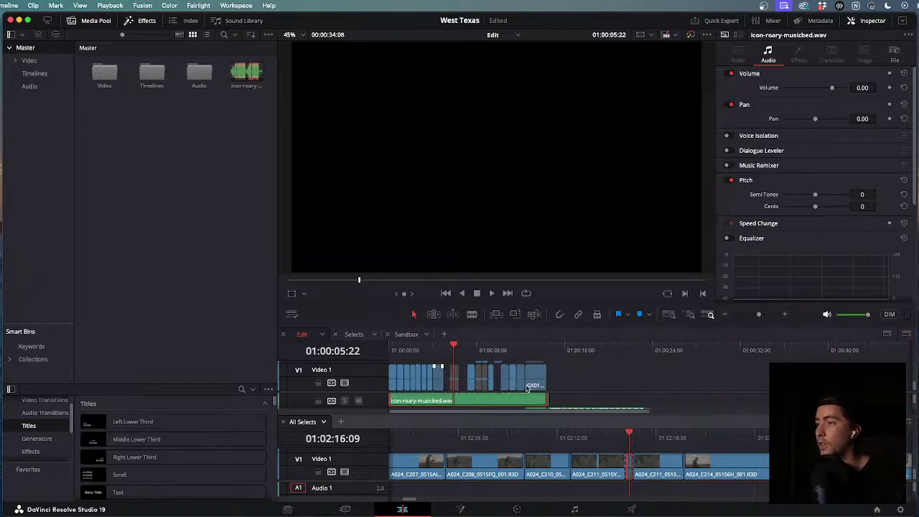
mouse_move(479, 395)
mouse_down()
mouse_move(689, 399)
mouse_move(472, 404)
mouse_up()
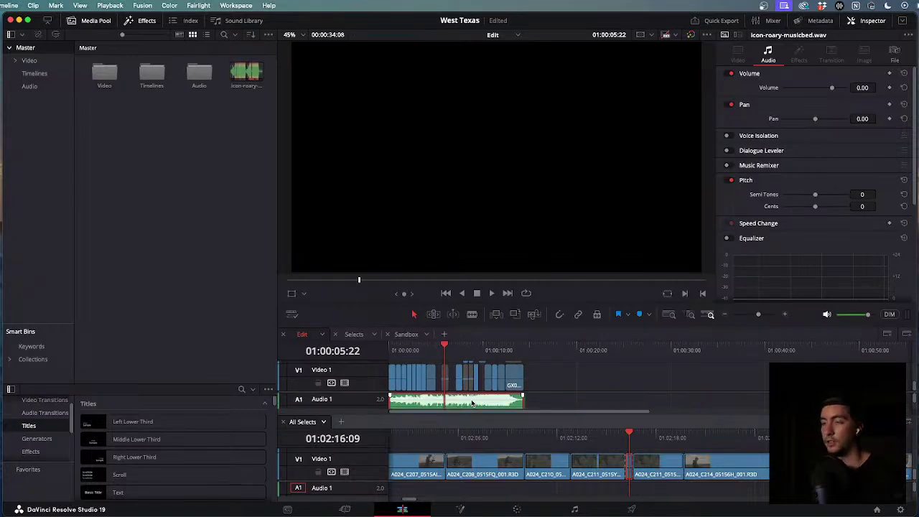
drag(435, 348, 364, 347)
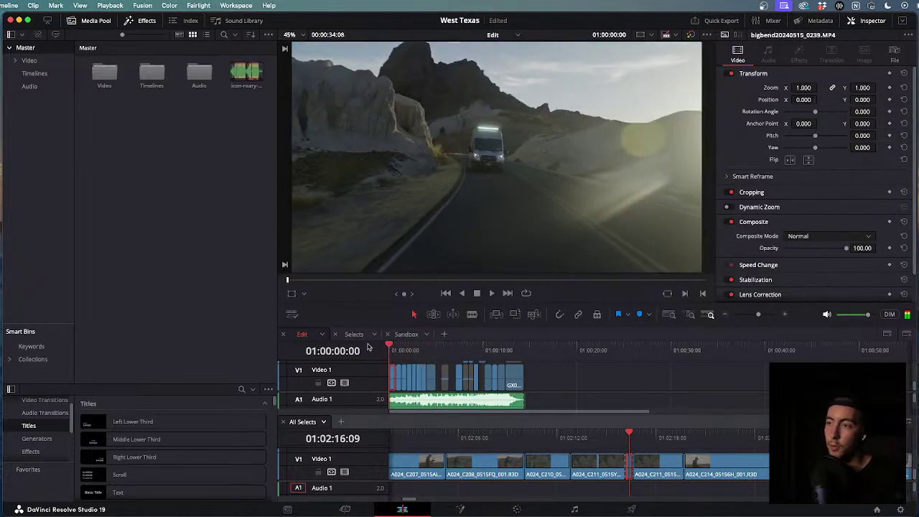
key(space)
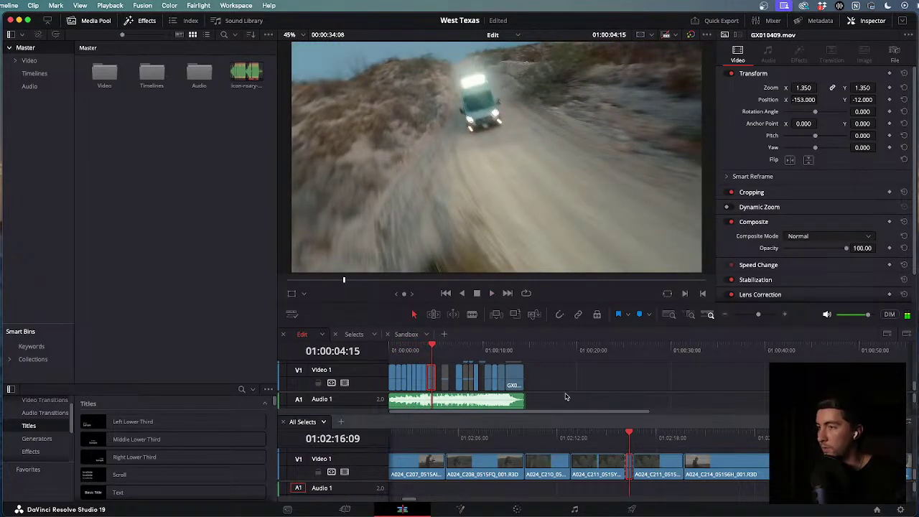
drag(521, 398, 558, 398)
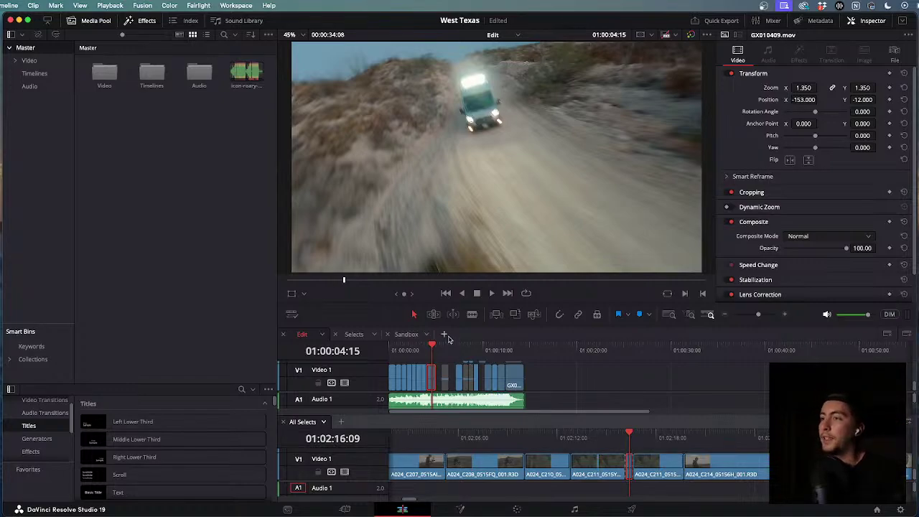
Listen to the music in the Edit timeline beyond the last placed clip, then return to GX010409.mov at 01:00:04:13.
drag(453, 348, 462, 348)
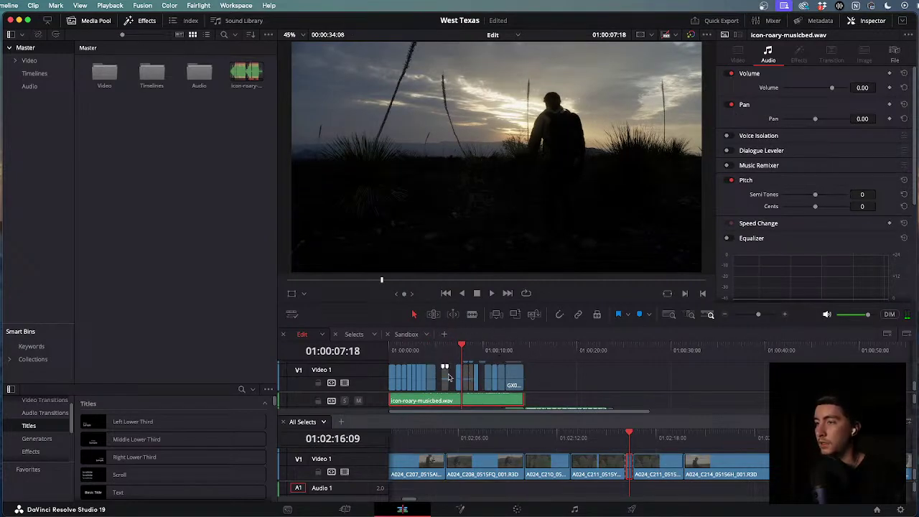
key(space)
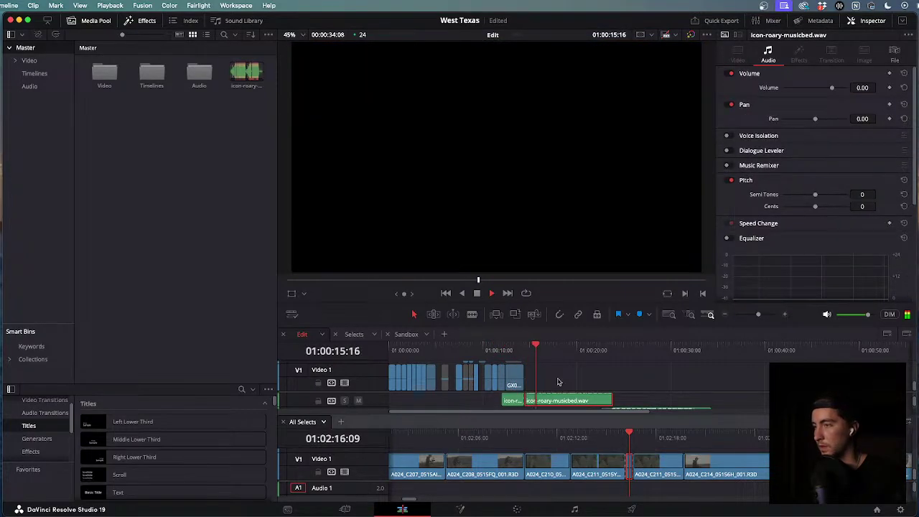
key(space)
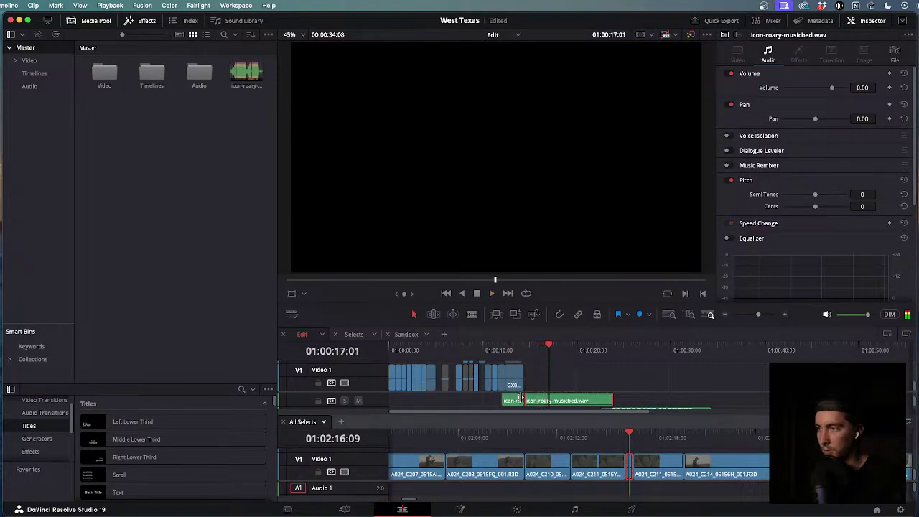
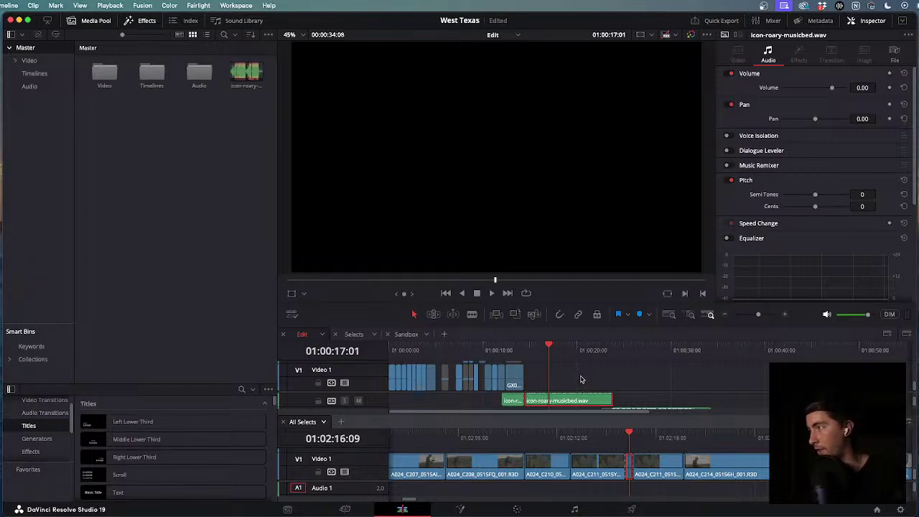
key(space)
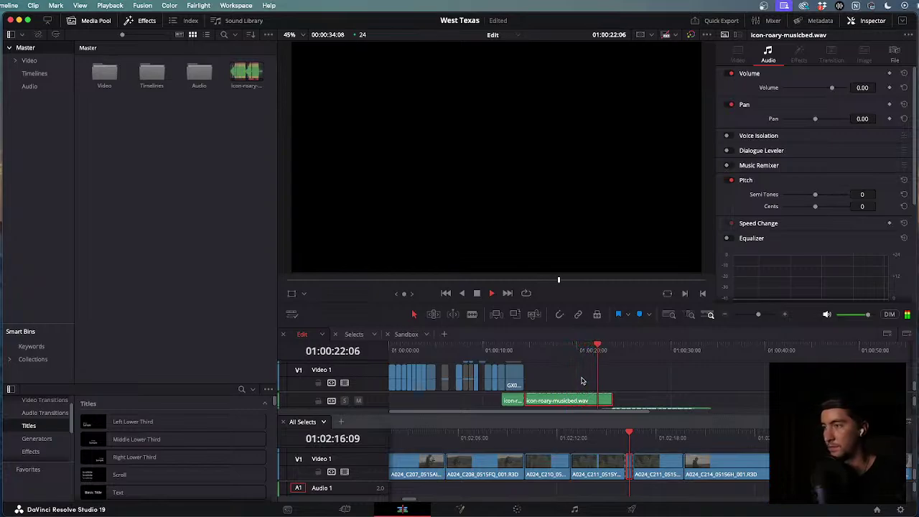
scroll(582, 381, down, 1)
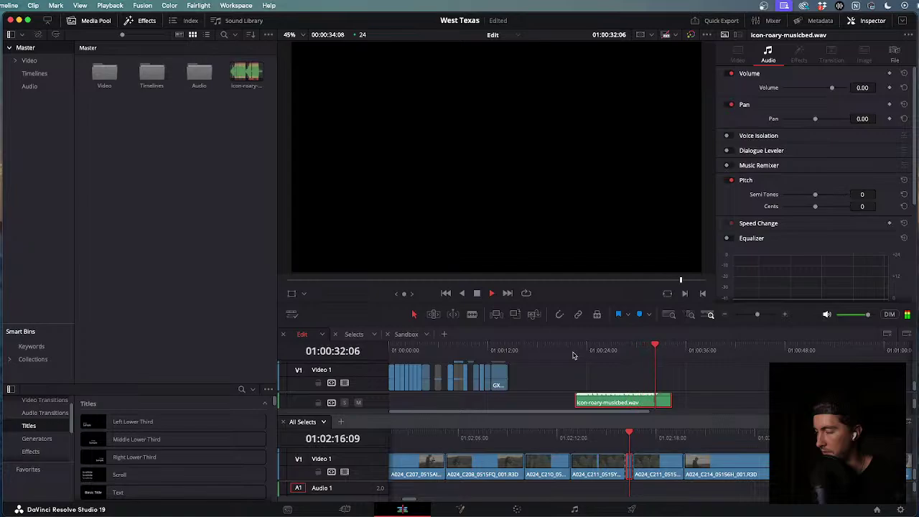
key(ctrl+z)
key(Home)
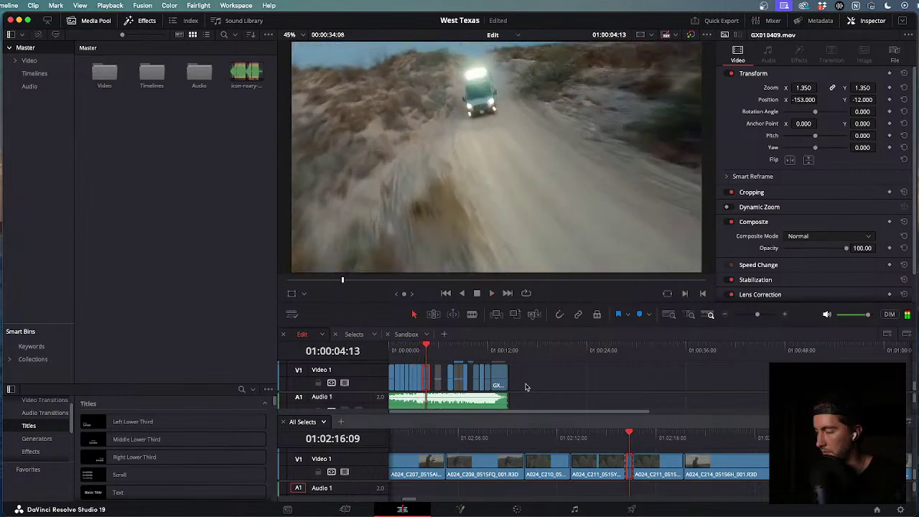
key(shift+z)
click(650, 398)
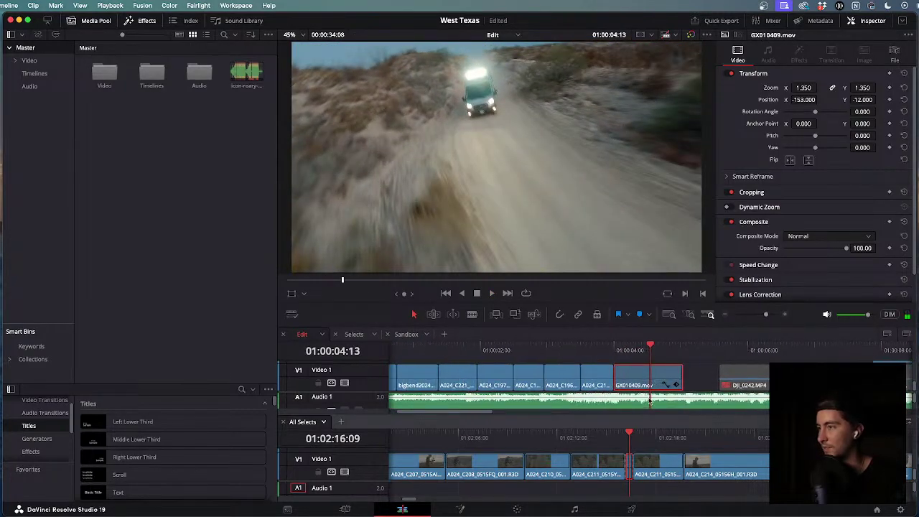
Skim the All Selects timeline from 01:02:16:09 to 01:04:05:20 for a shot to follow GX010409.mov.
click(629, 434)
scroll(645, 429, down, 3)
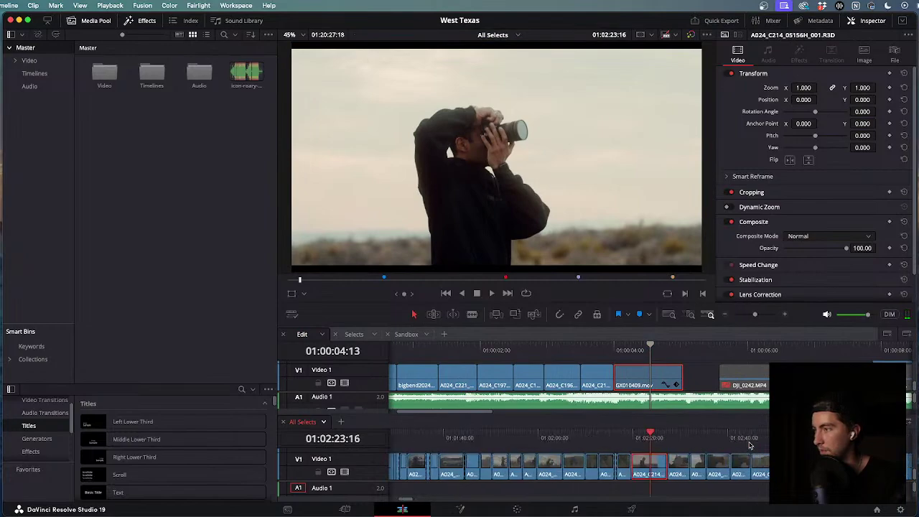
scroll(651, 434, right, 10)
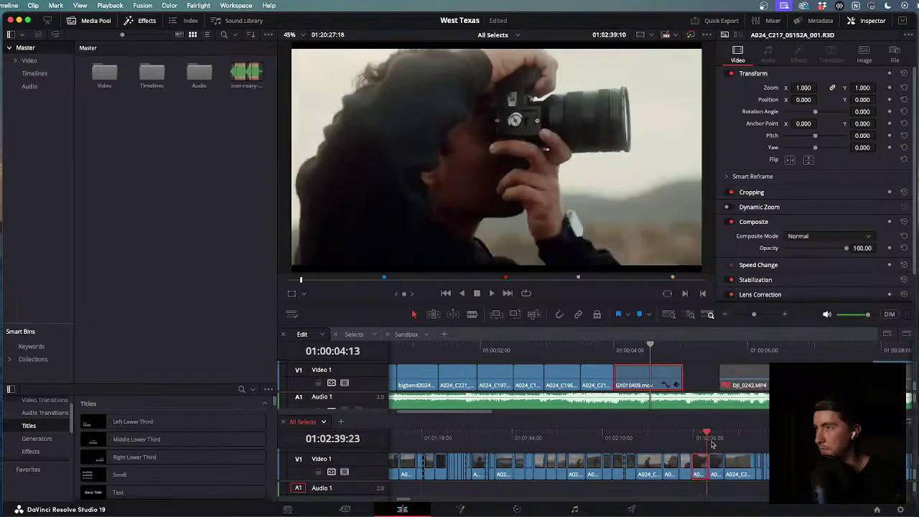
scroll(663, 447, down, 3)
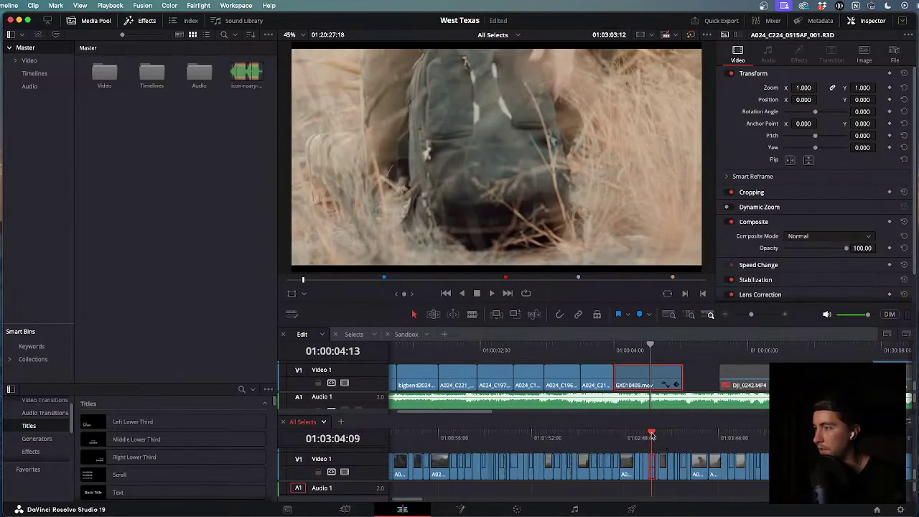
scroll(652, 435, right, 10)
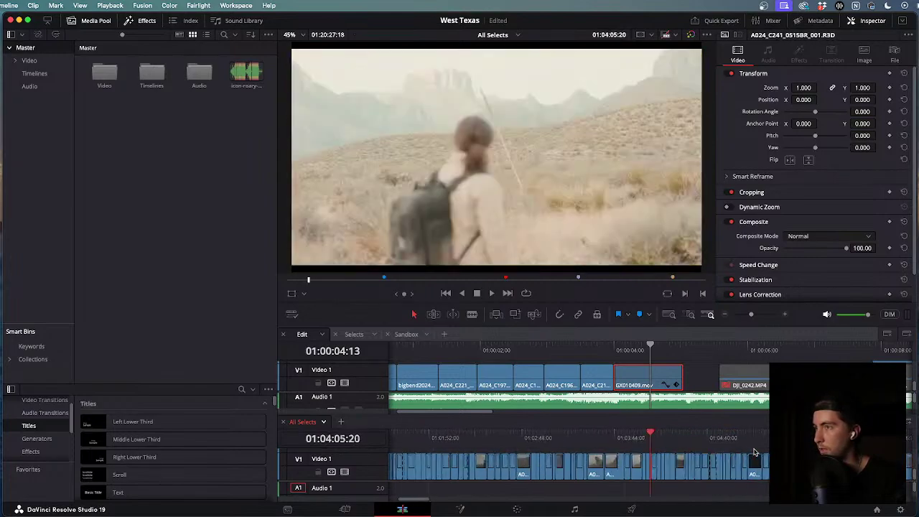
scroll(752, 452, down, 2)
Review the fly-on-hand shots in A024_C256_0515IV_001.R3D around 01:04:31:09 in All Selects.
drag(651, 434, 670, 437)
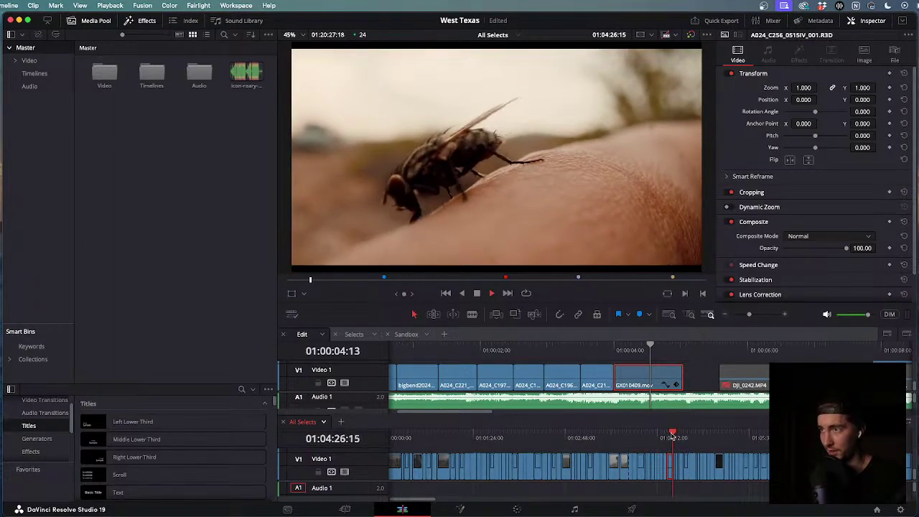
scroll(704, 437, up, 2)
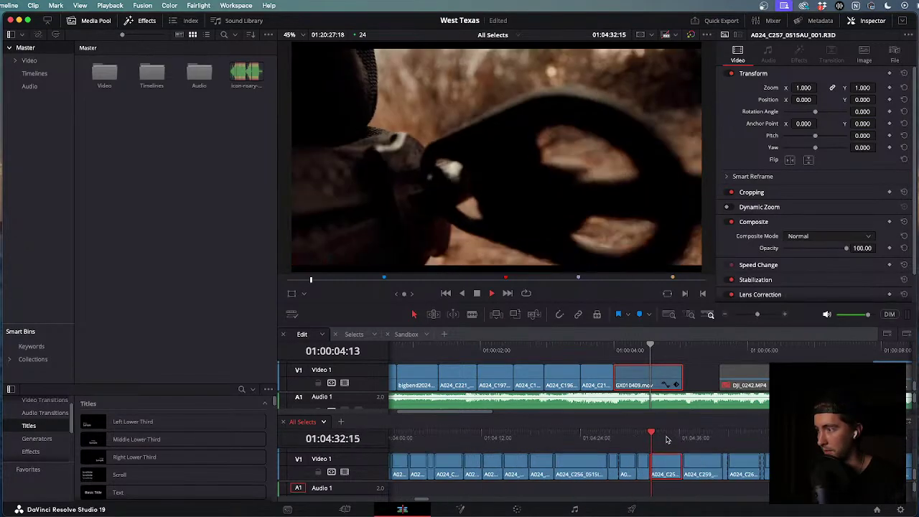
scroll(667, 439, up, 2)
click(631, 434)
mouse_move(631, 434)
mouse_down()
mouse_move(622, 431)
mouse_move(651, 437)
mouse_move(640, 435)
mouse_up()
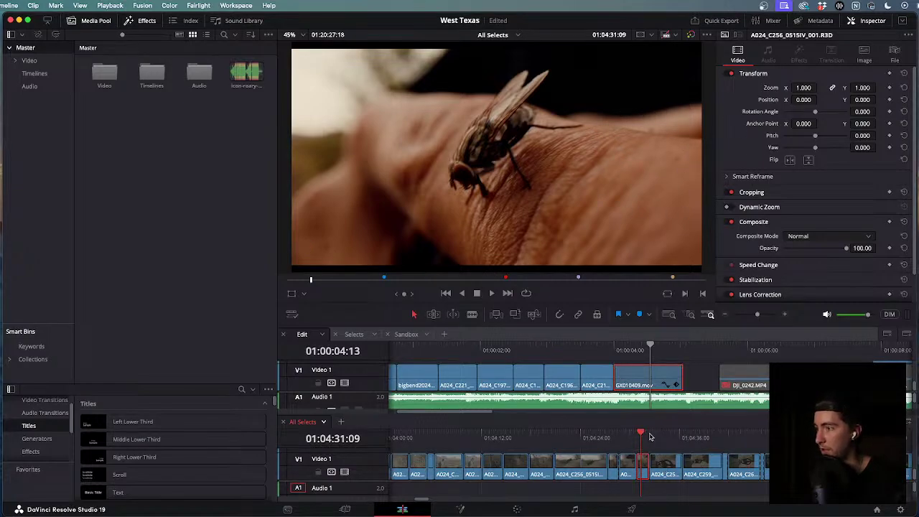
Skim All Selects from 01:04:31:09 to 01:06:38:11, covering the eye close-ups, bike details and van shots, for the next montage shot.
drag(641, 436, 782, 452)
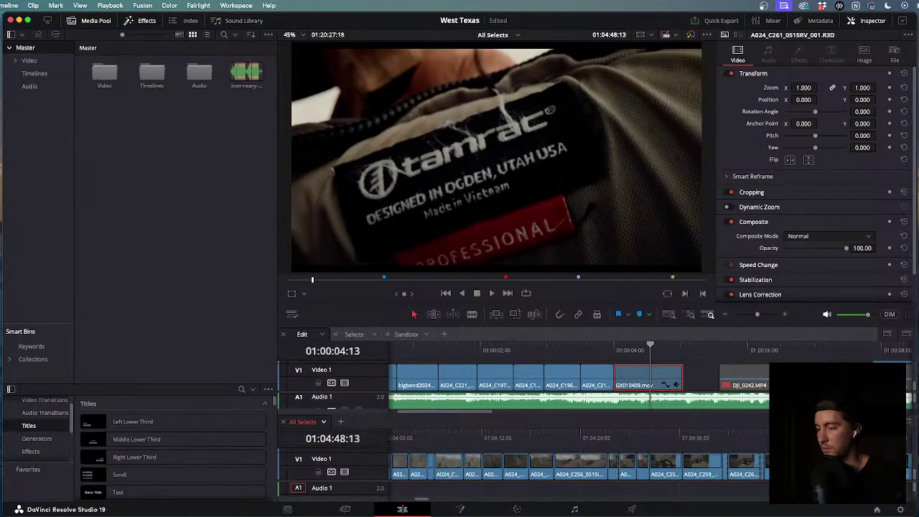
drag(617, 439, 754, 440)
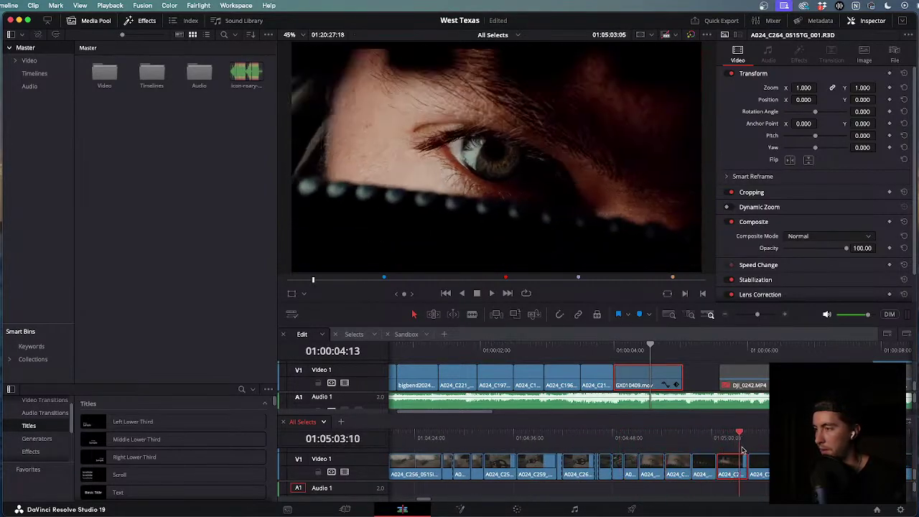
scroll(618, 440, down, 3)
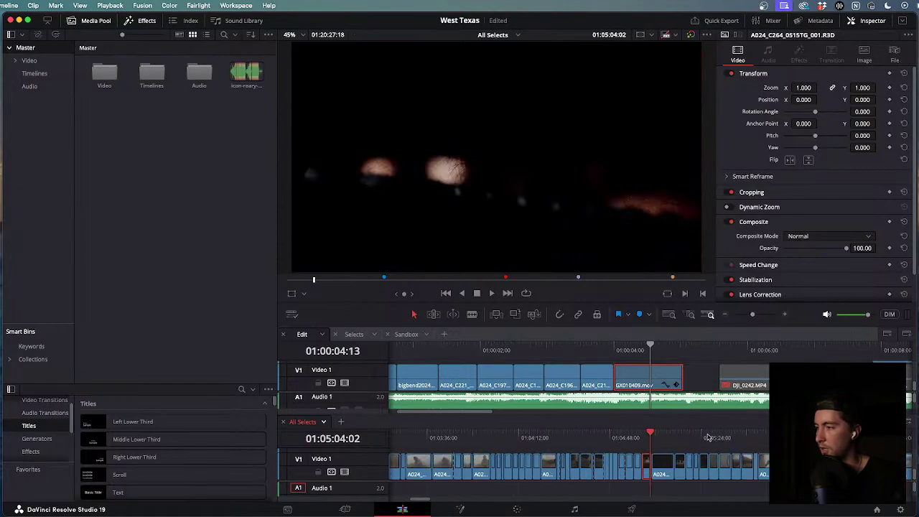
drag(658, 434, 776, 449)
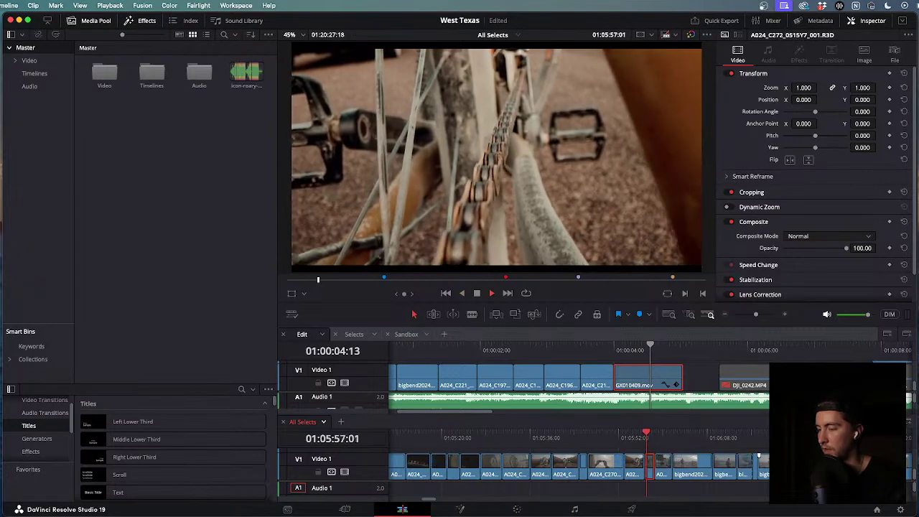
drag(650, 434, 656, 437)
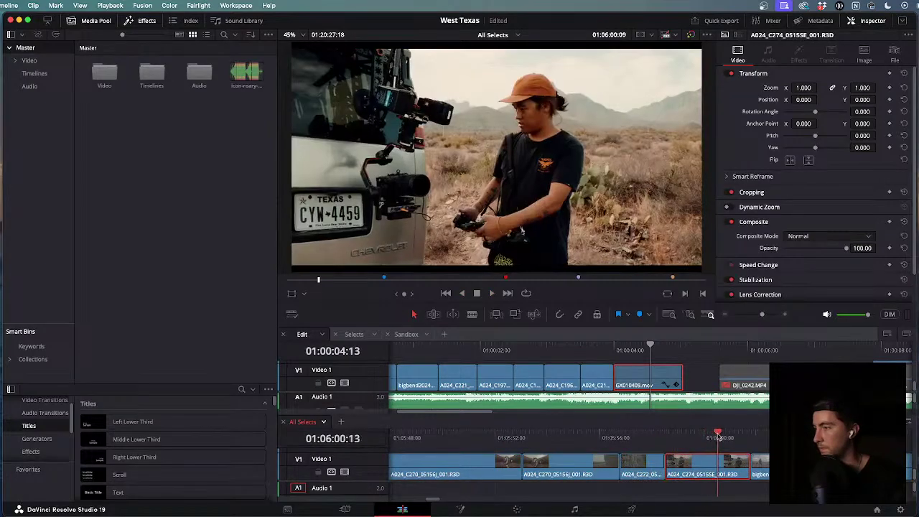
drag(718, 437, 769, 436)
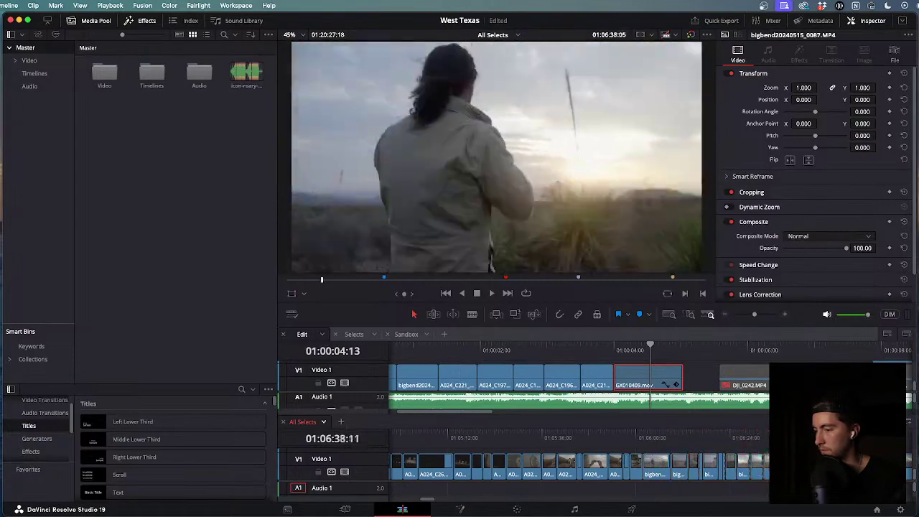
Continue skimming All Selects through the hiking, desert and parked van shots up to 01:11:30:05.
click(662, 440)
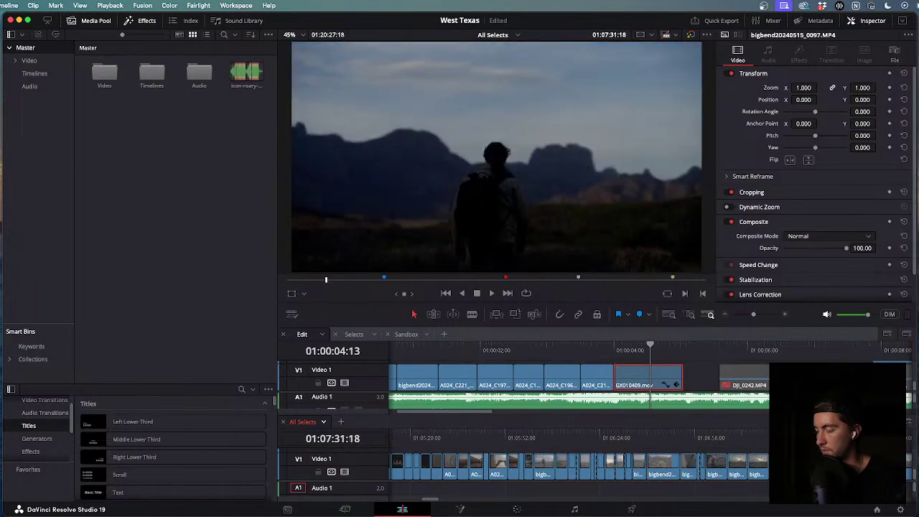
scroll(732, 450, down, 2)
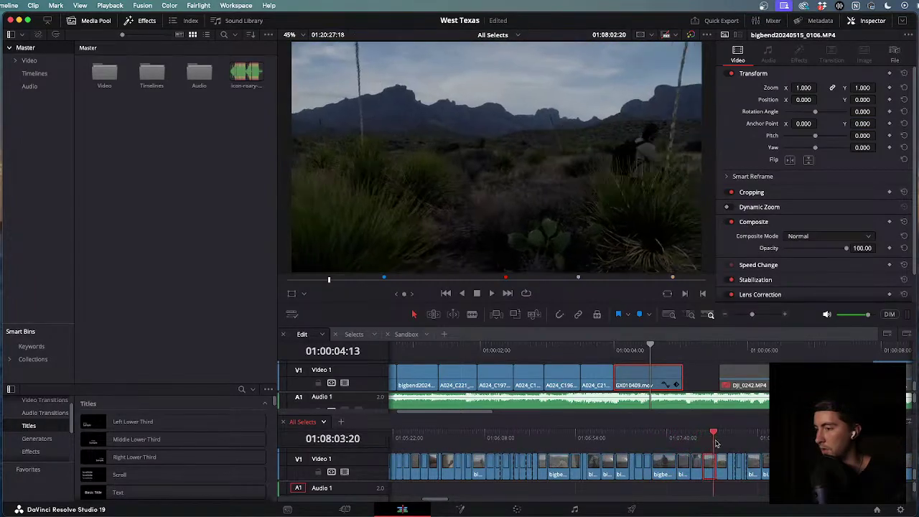
scroll(743, 447, down, 2)
click(646, 443)
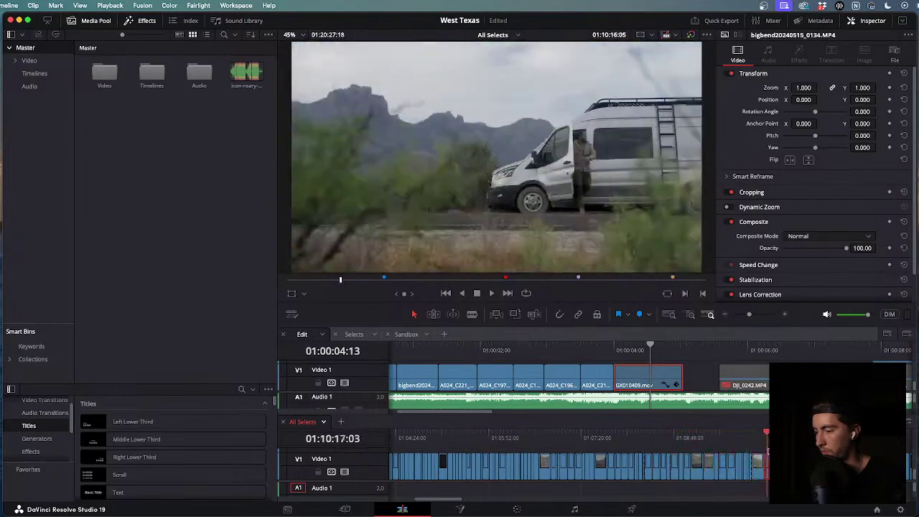
click(650, 440)
scroll(697, 451, down, 2)
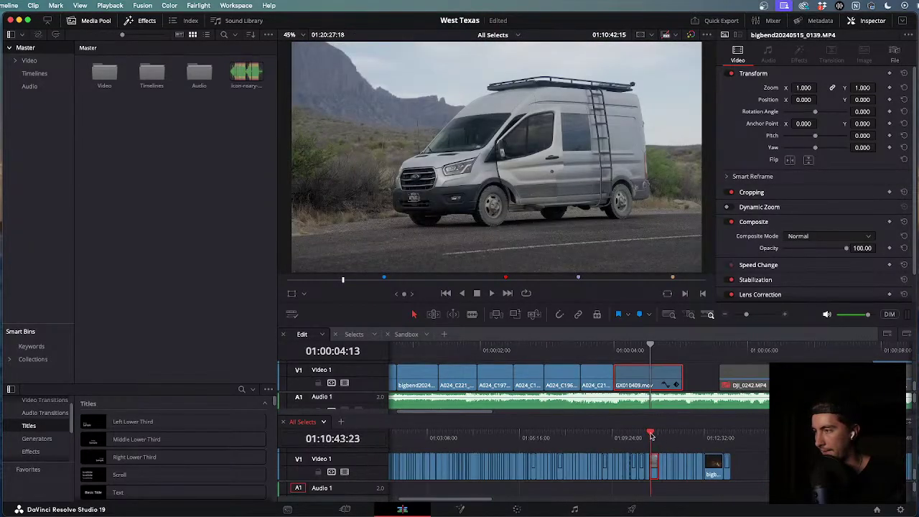
mouse_move(667, 442)
mouse_down()
mouse_move(692, 445)
mouse_move(674, 449)
mouse_up()
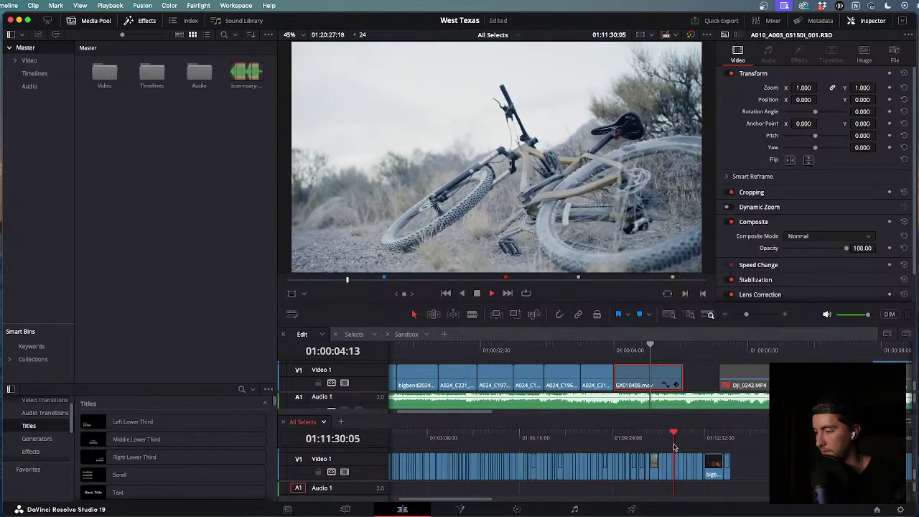
Skim All Selects from the fallen bike shots past the campfire clips to the van driving shots around 01:32:01:01.
scroll(677, 458, up, 2)
click(648, 434)
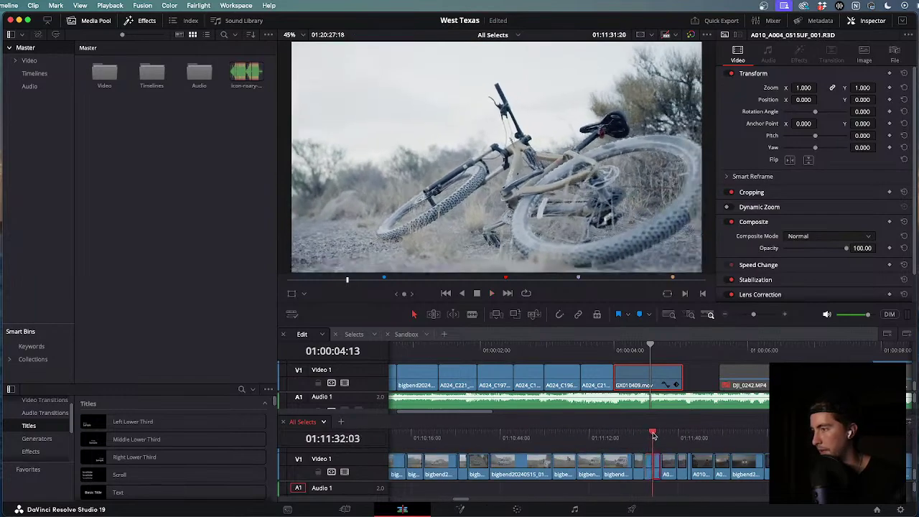
drag(654, 436, 781, 453)
scroll(781, 452, right, 5)
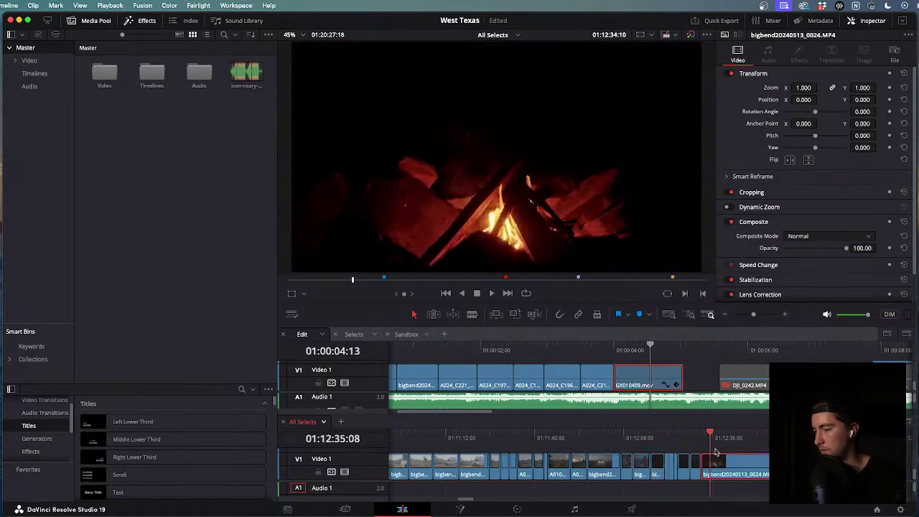
scroll(652, 442, down, 3)
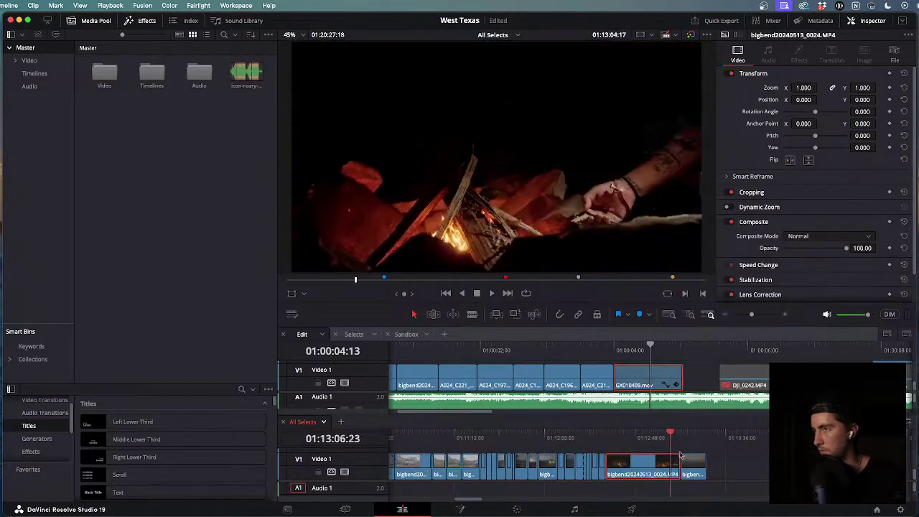
scroll(566, 441, down, 6)
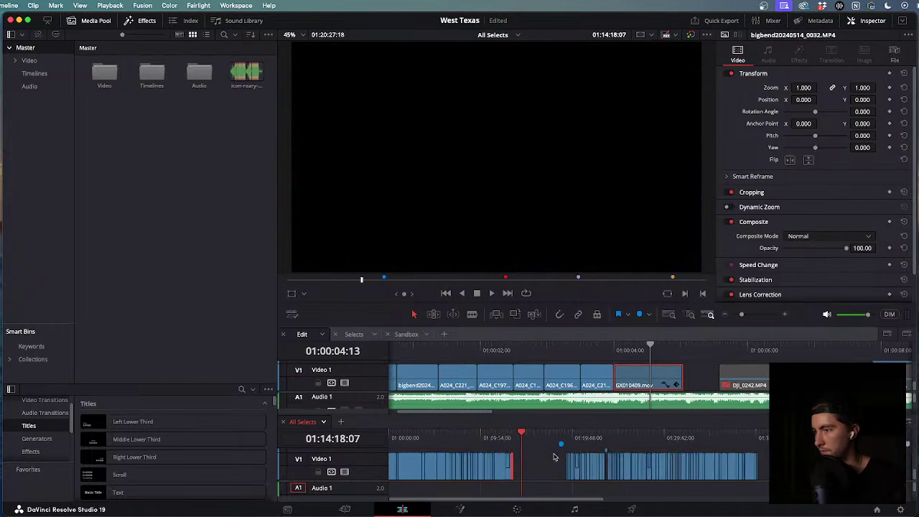
click(569, 438)
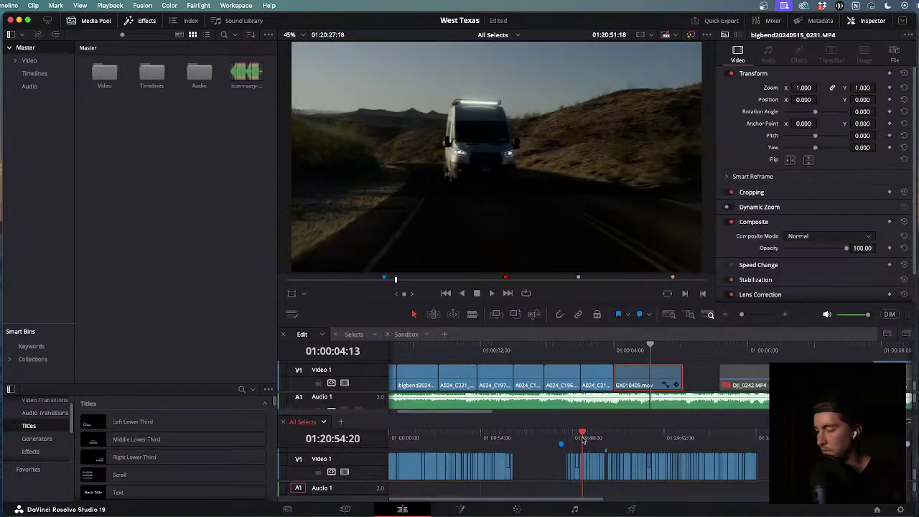
drag(584, 441, 611, 450)
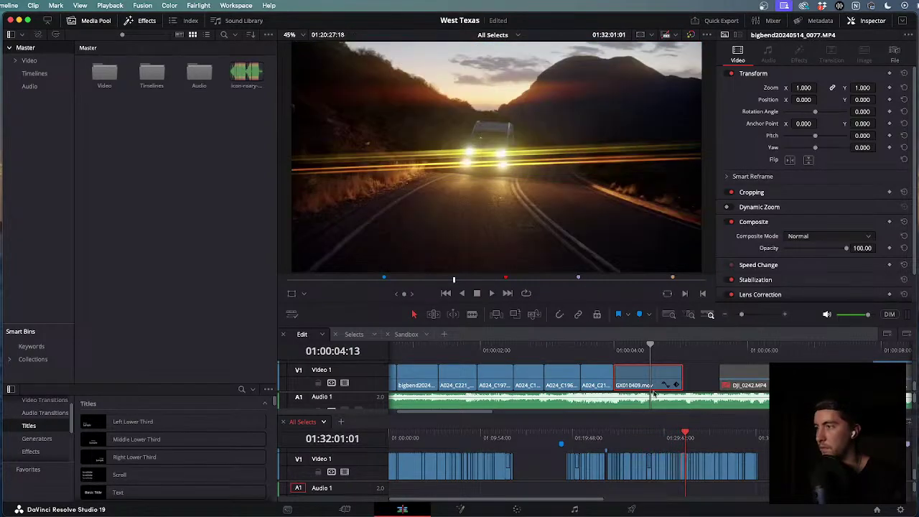
Play the Edit timeline from GX010409.mov to past 01:00:06:10 to hear where the next cut should fall.
click(646, 350)
key(space)
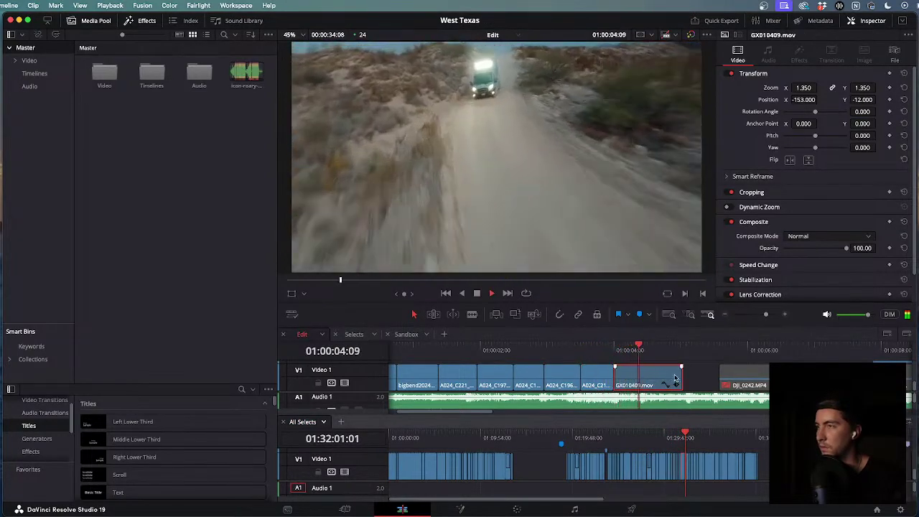
scroll(673, 440, up, 5)
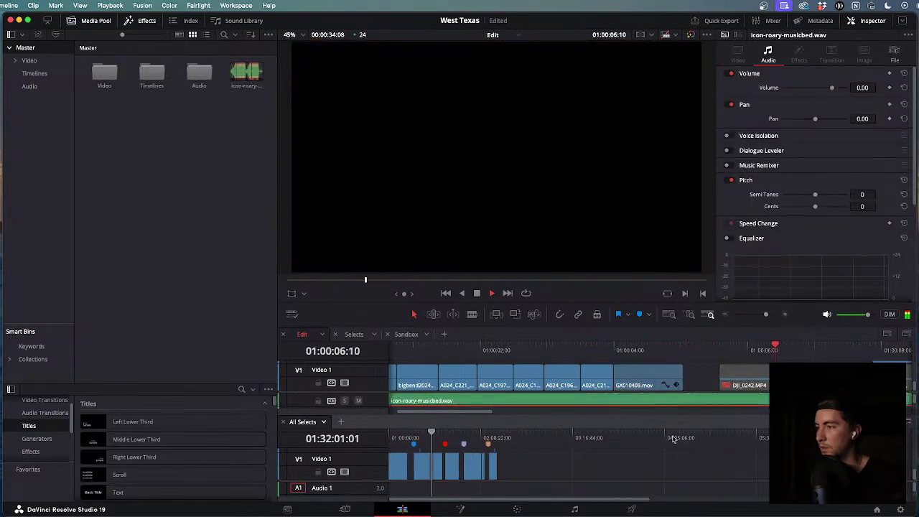
Skim All Selects from 01:34:37:20 to the GX010409.mov drone shots around 01:35:30:01 and play them backward.
drag(673, 439, 767, 445)
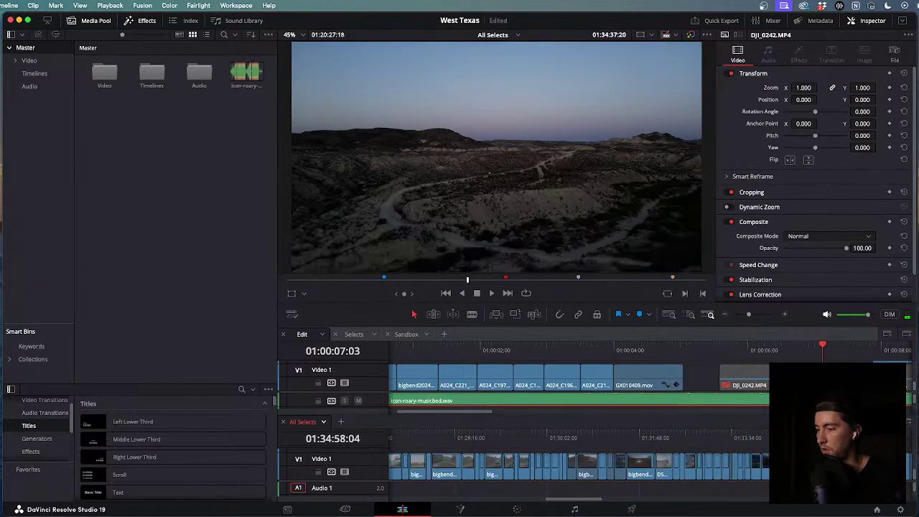
scroll(646, 457, down, 2)
scroll(646, 458, down, 1)
drag(650, 436, 670, 447)
key(space)
key(j)
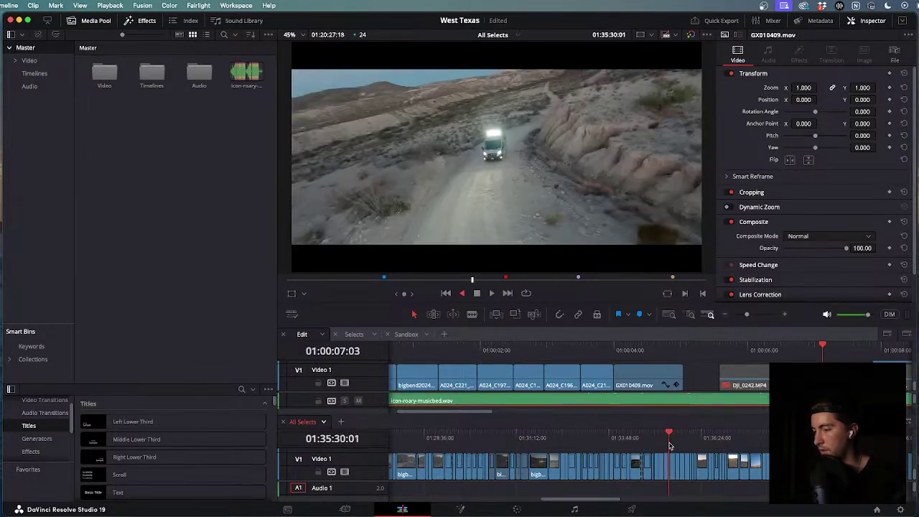
key(j)
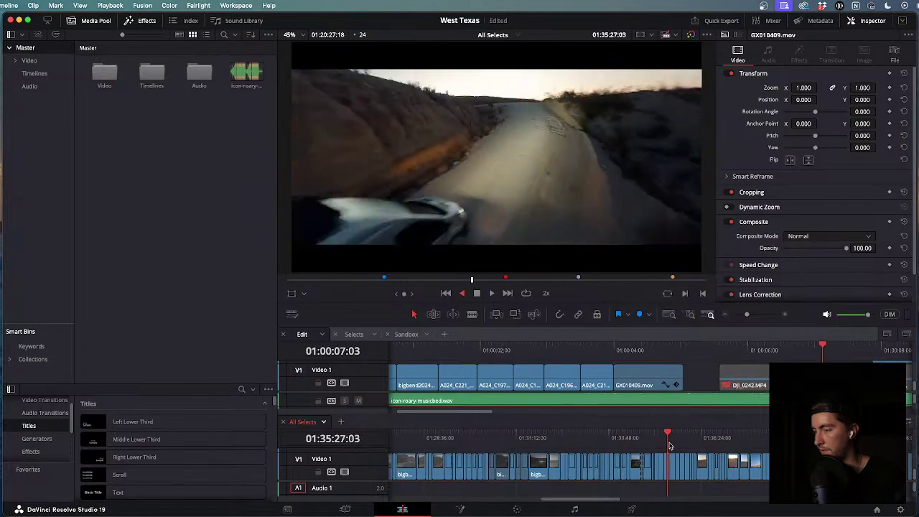
Locate and copy the GX010409.mov van segment that ends at 01:35:23:06 in All Selects.
scroll(674, 475, up, 4)
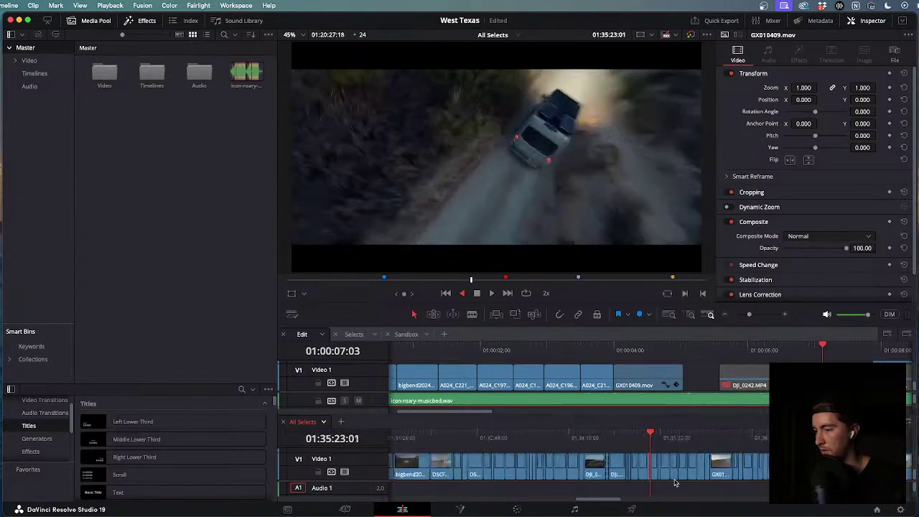
key(l)
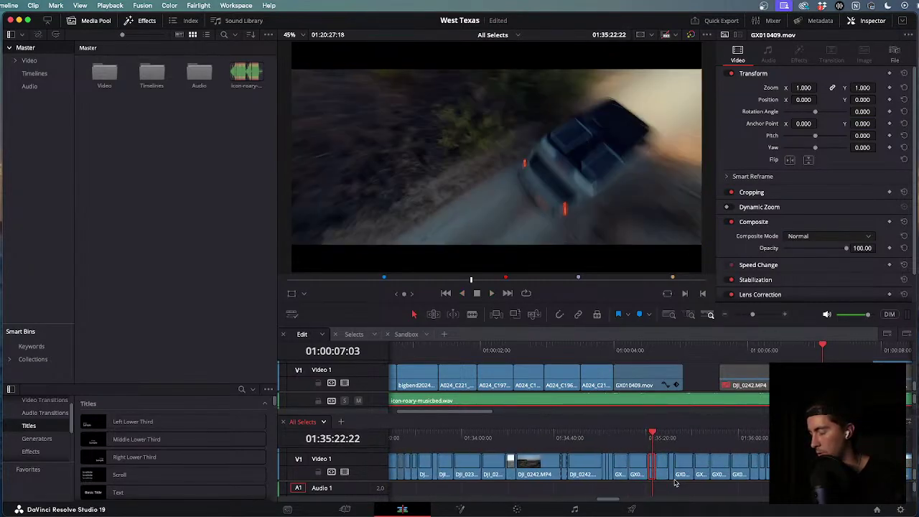
key(l)
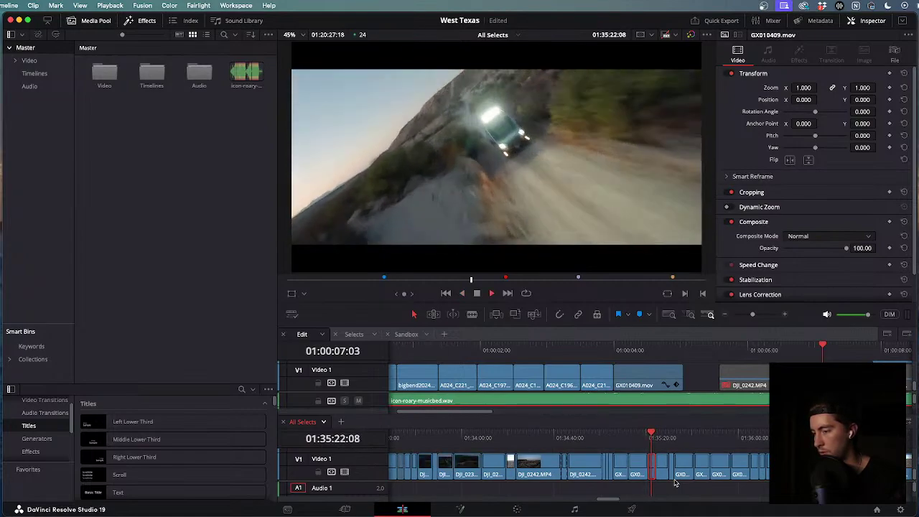
key(k)
scroll(657, 433, up, 3)
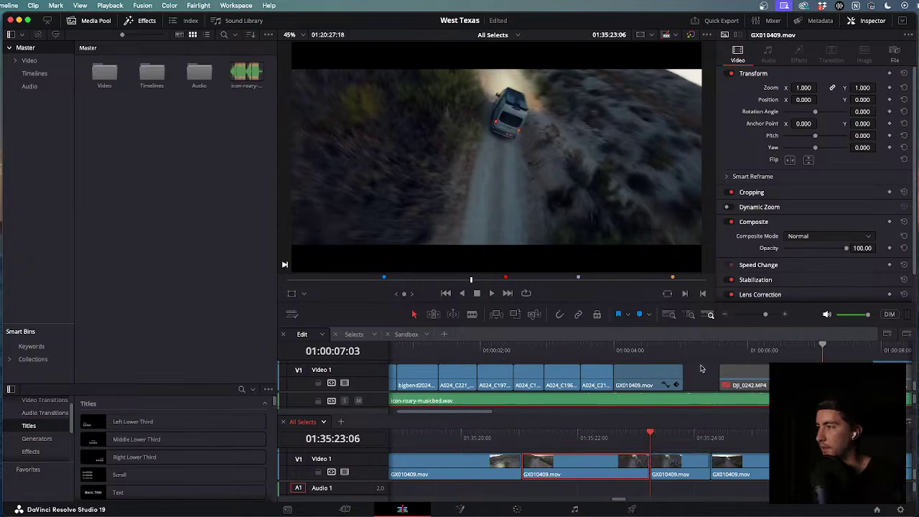
Play the existing GX010409.mov clip in the Edit timeline back and forth to compare it with the copied shot.
drag(699, 354, 640, 351)
key(l)
key(j)
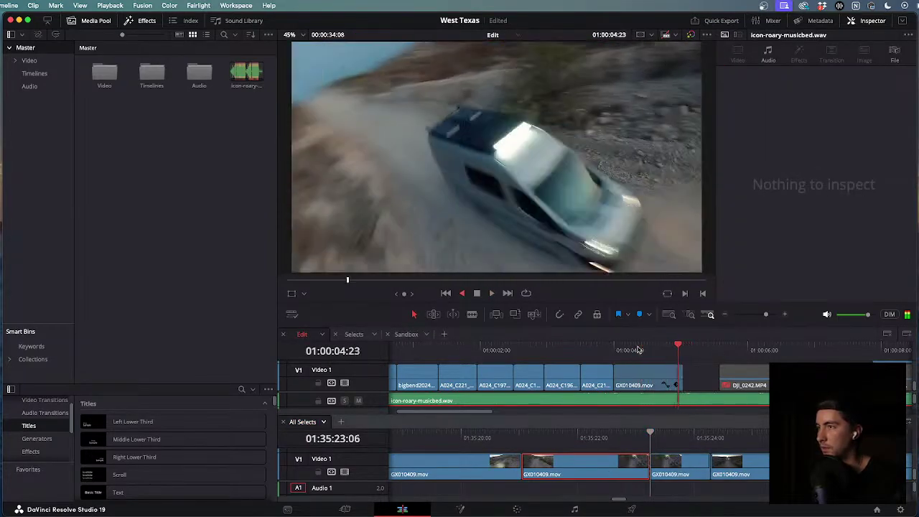
key(l)
key(k)
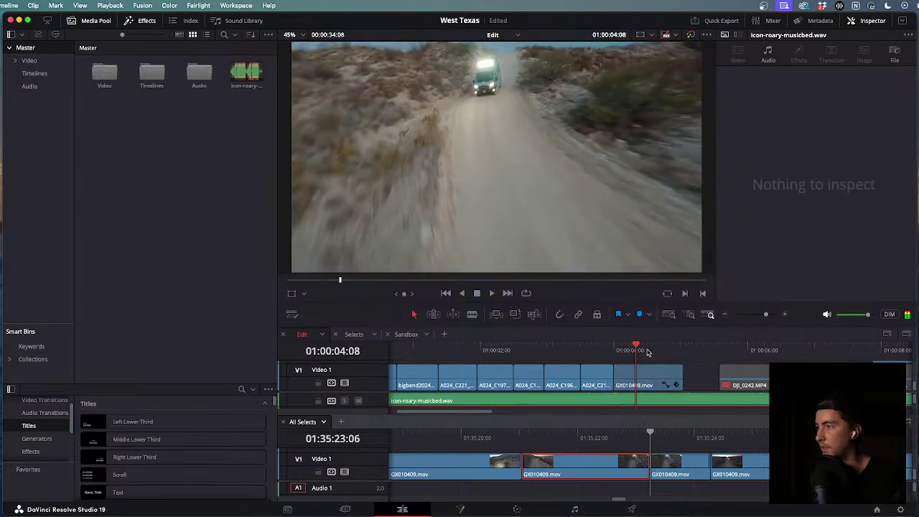
Paste the copied GX010409.mov shot onto Video 2 and align its start with the GX010409.mov clip on Video 1.
click(683, 354)
key(ctrl+v)
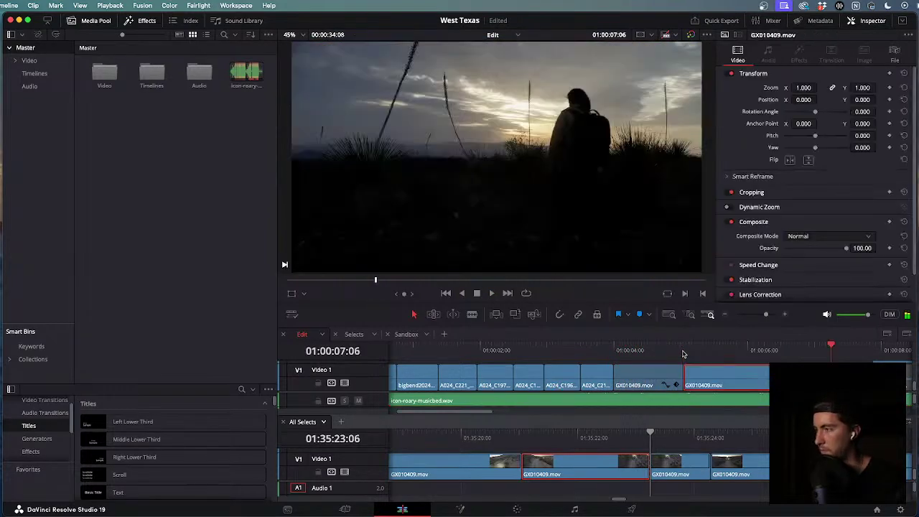
key(ctrl+z)
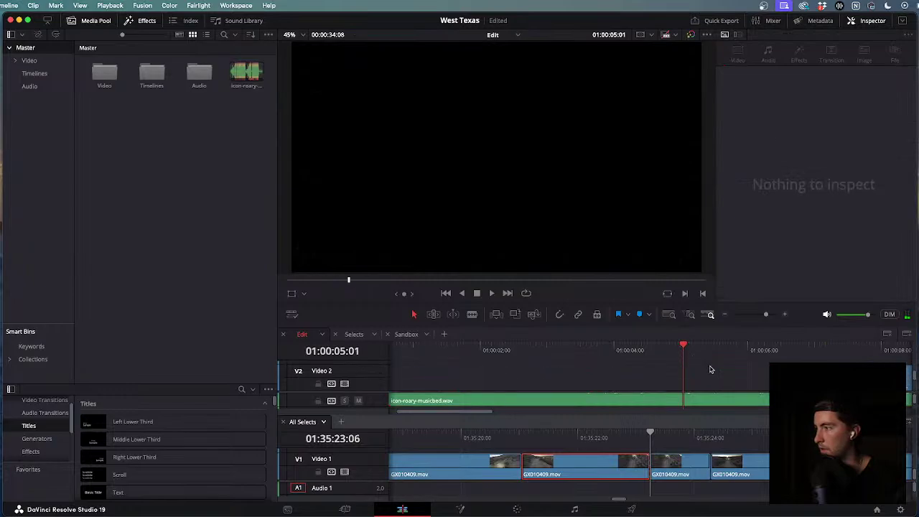
key(ctrl+v)
drag(768, 375, 642, 378)
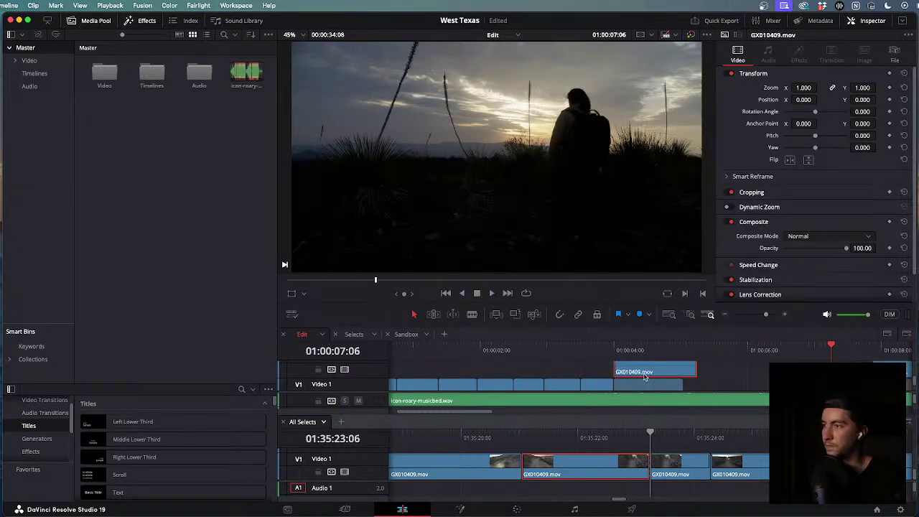
Play the montage across the new GX010409.mov shot on Video 2 to judge it against the music.
click(582, 350)
key(space)
scroll(582, 350, up, 2)
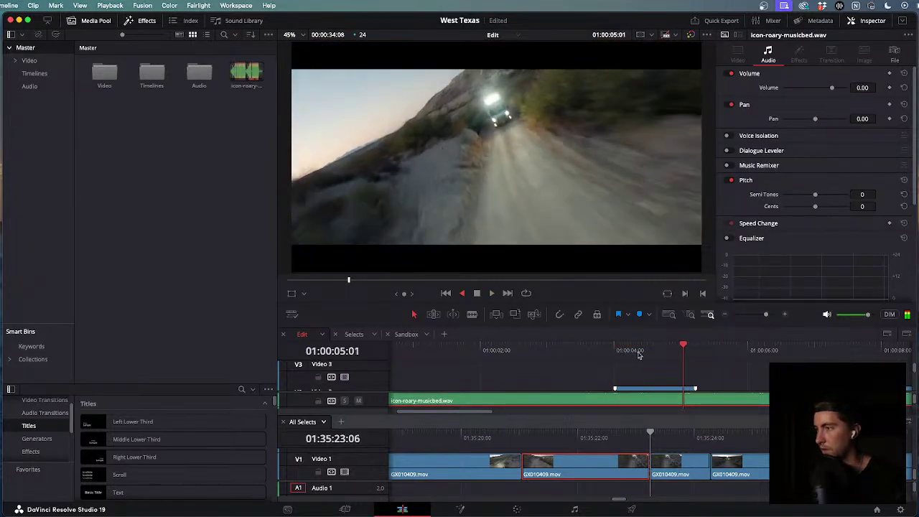
key(space)
scroll(682, 368, down, 2)
Extend the end of the Video 2 GX010409.mov clip by 18 frames to 02:00 and set its zoom to 1.390.
click(694, 371)
scroll(691, 370, up, 1)
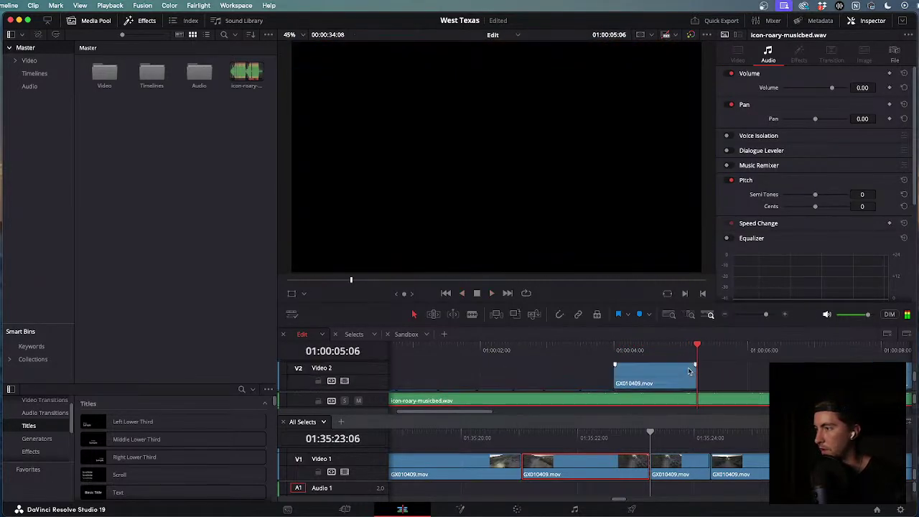
drag(693, 370, 747, 372)
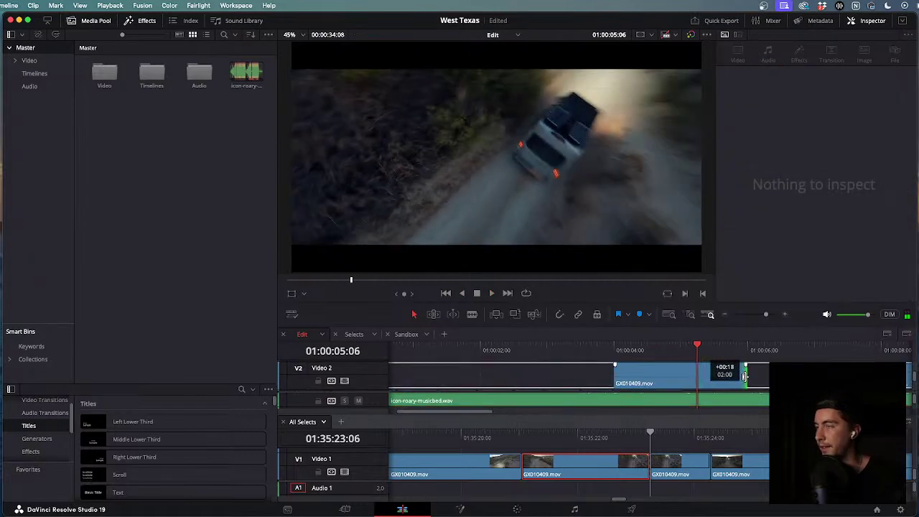
click(704, 380)
drag(806, 87, 825, 87)
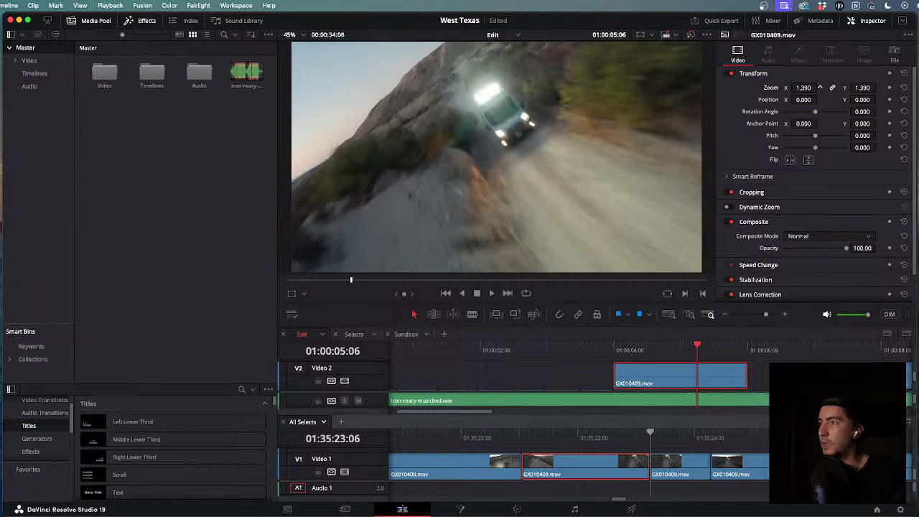
Speed up the Video 2 GX010409.mov clip and trim its end to match the end of the GX010409.mov clip on Video 1.
key(r)
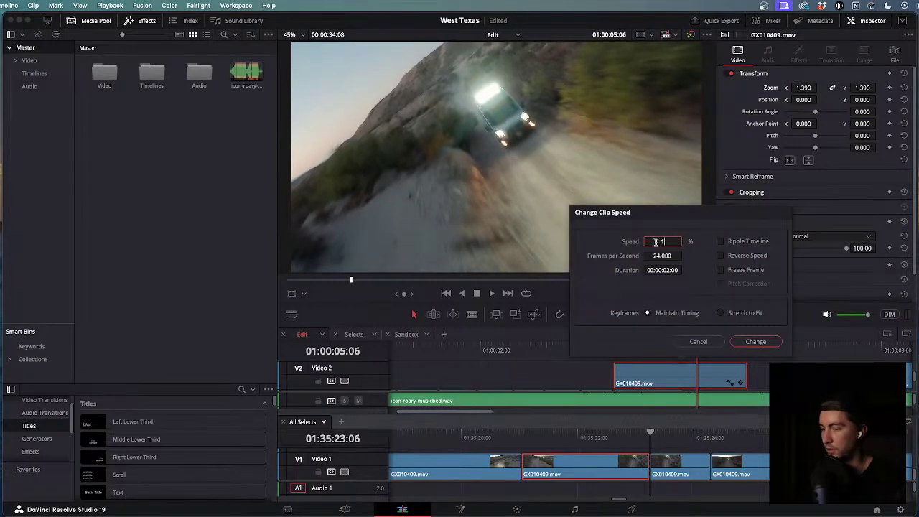
key(Return)
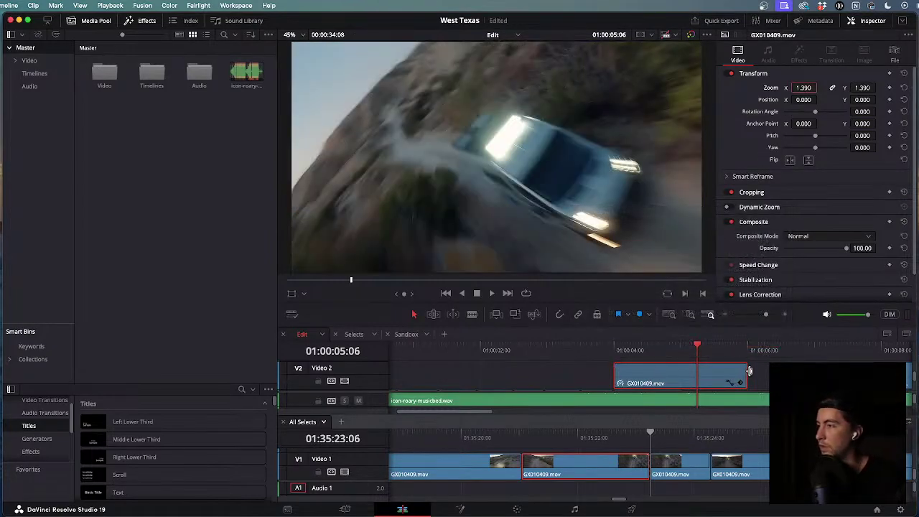
mouse_move(749, 370)
mouse_down()
mouse_move(697, 369)
mouse_move(741, 373)
mouse_up()
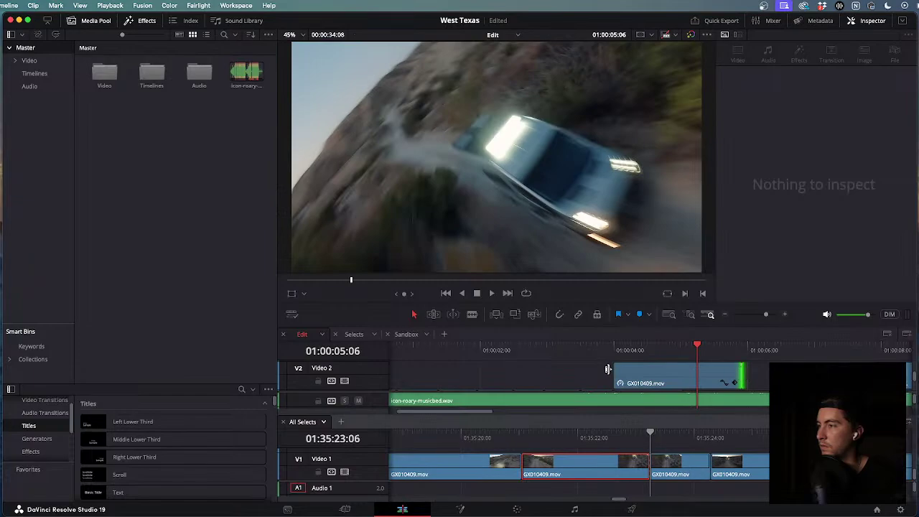
drag(608, 369, 681, 375)
Make the Video 2 GX010409.mov clip show earlier footage, keeping its start and end aligned with the Video 1 clip beneath it.
click(630, 345)
click(561, 344)
key(space)
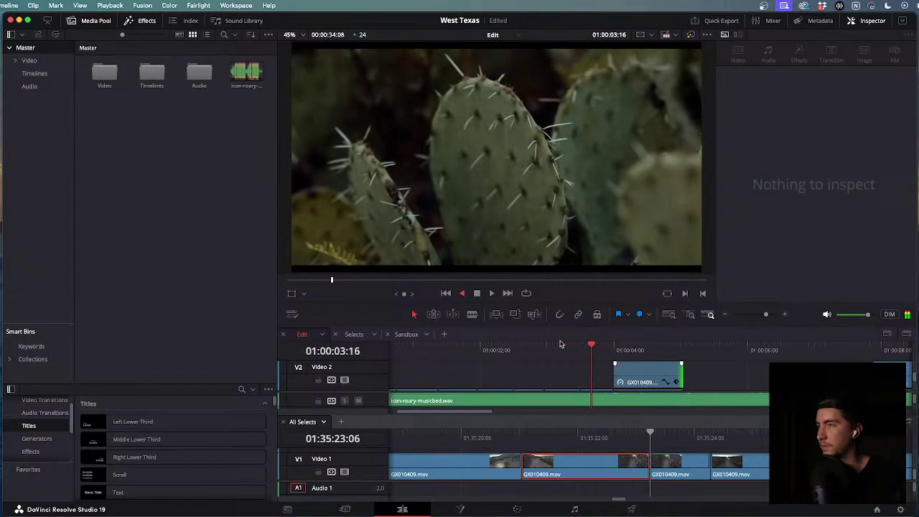
key(l)
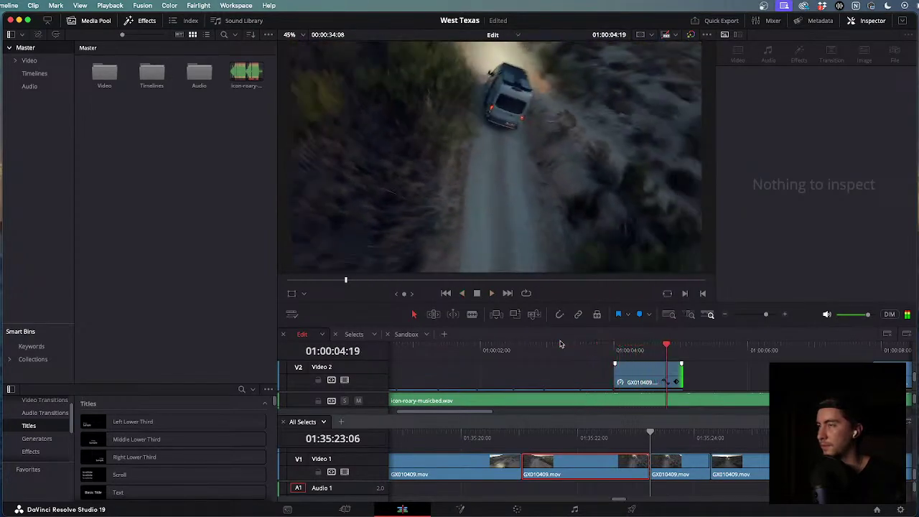
scroll(713, 384, down, 2)
click(648, 368)
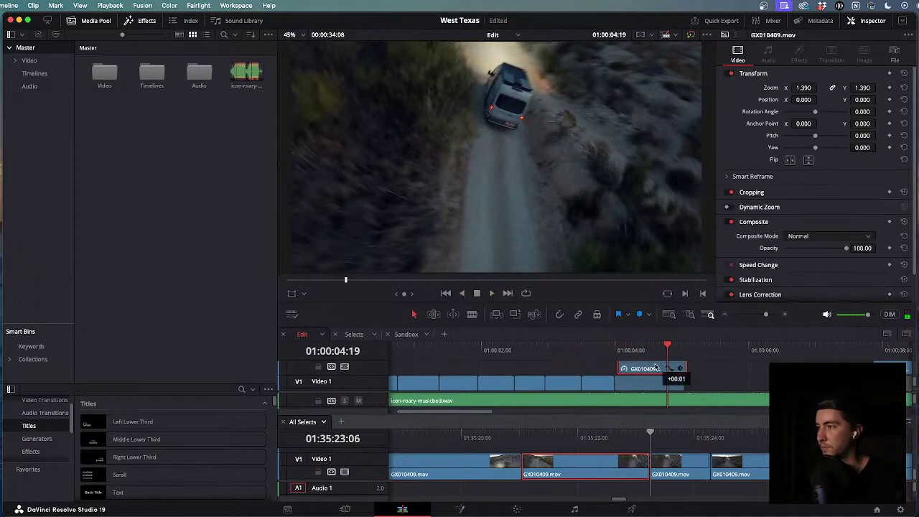
drag(649, 369, 619, 368)
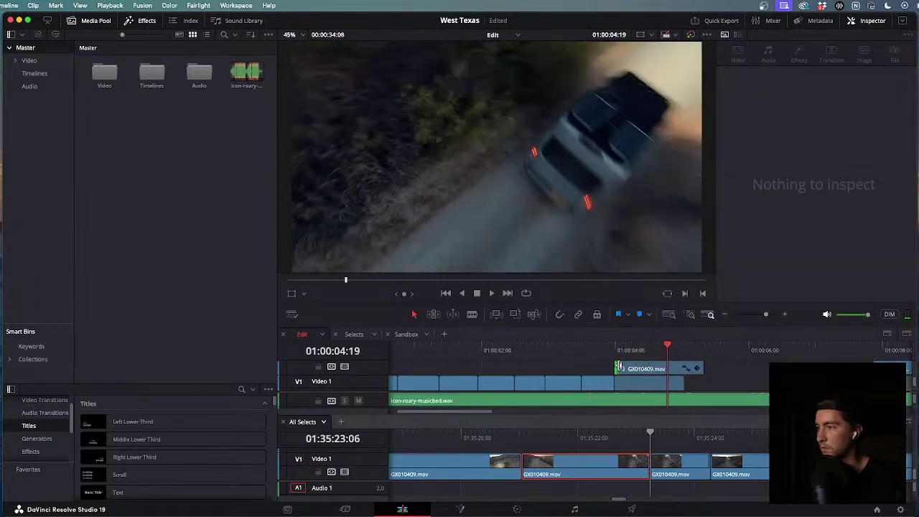
scroll(700, 371, up, 2)
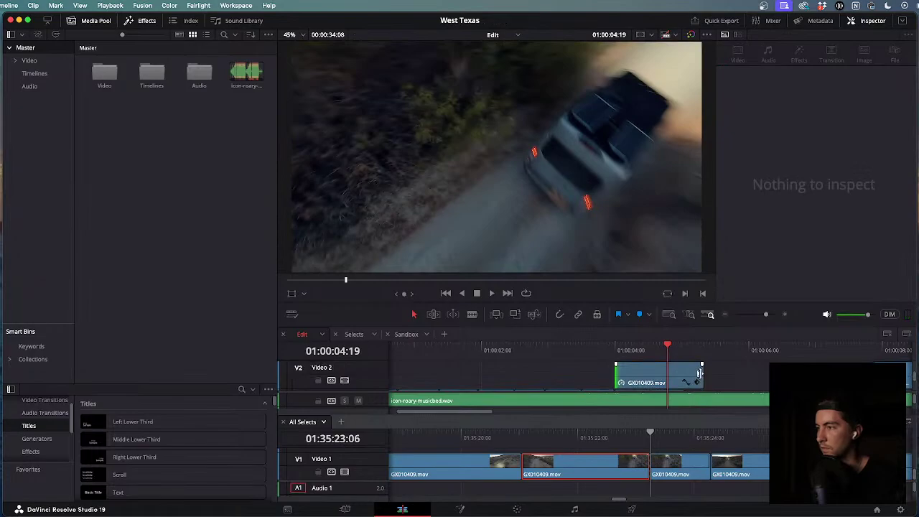
drag(700, 373, 680, 371)
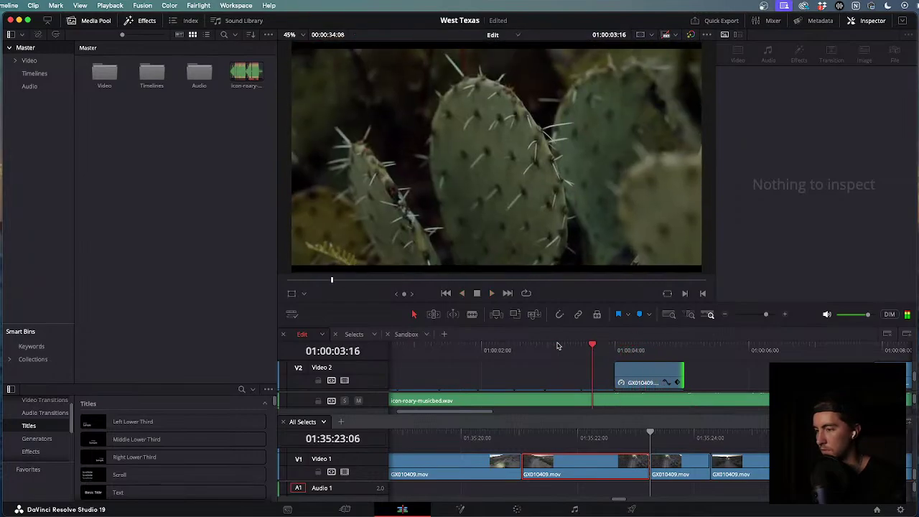
Replay the GX010409.mov section with the Video 2 clip enabled and disabled to compare it with the Video 1 shot.
click(619, 370)
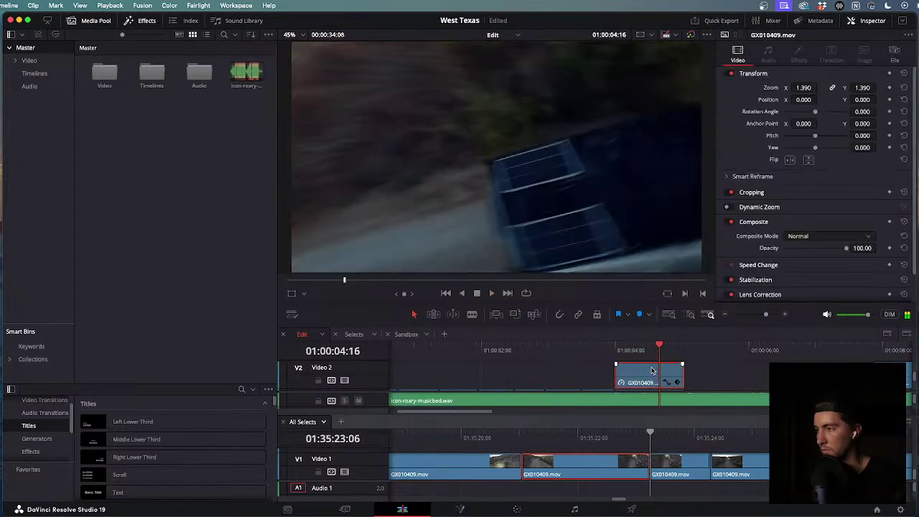
click(615, 351)
scroll(615, 373, up, 2)
key(space)
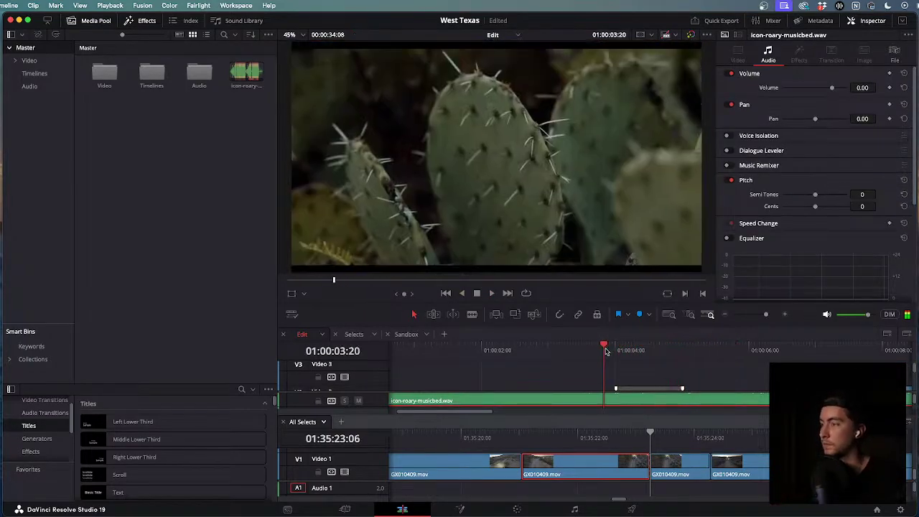
scroll(673, 383, down, 2)
key(l)
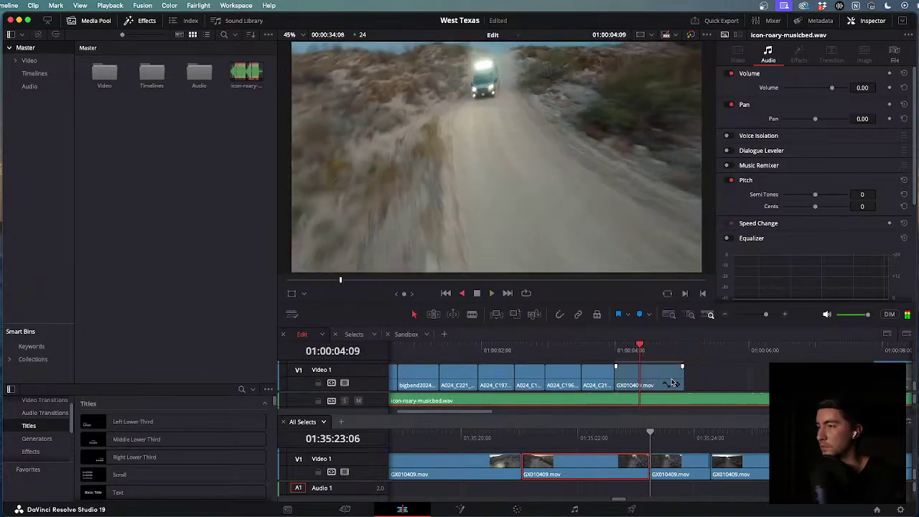
scroll(673, 383, down, 1)
scroll(673, 383, up, 2)
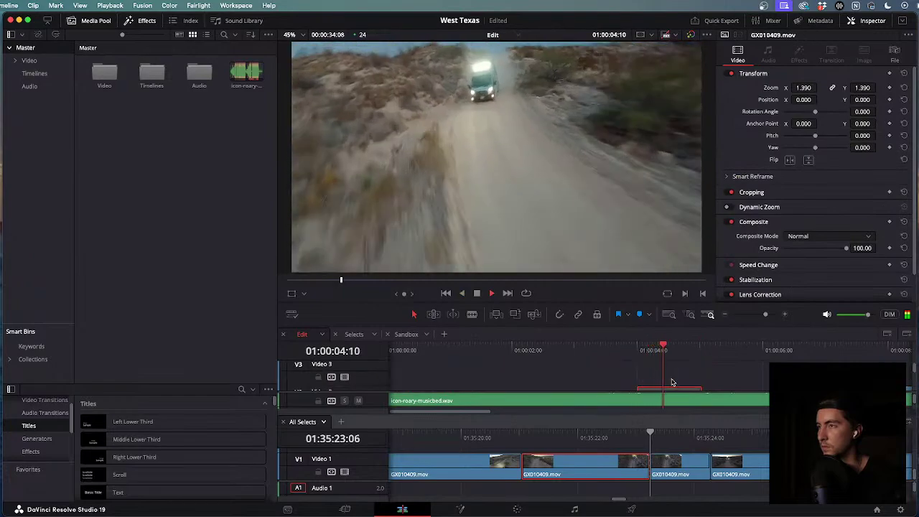
key(j)
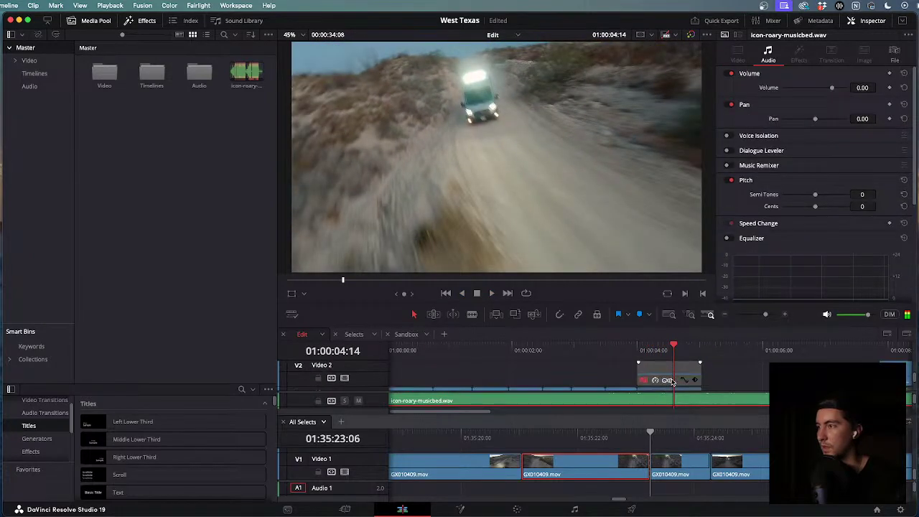
click(660, 351)
scroll(661, 351, down, 2)
drag(661, 350, 622, 351)
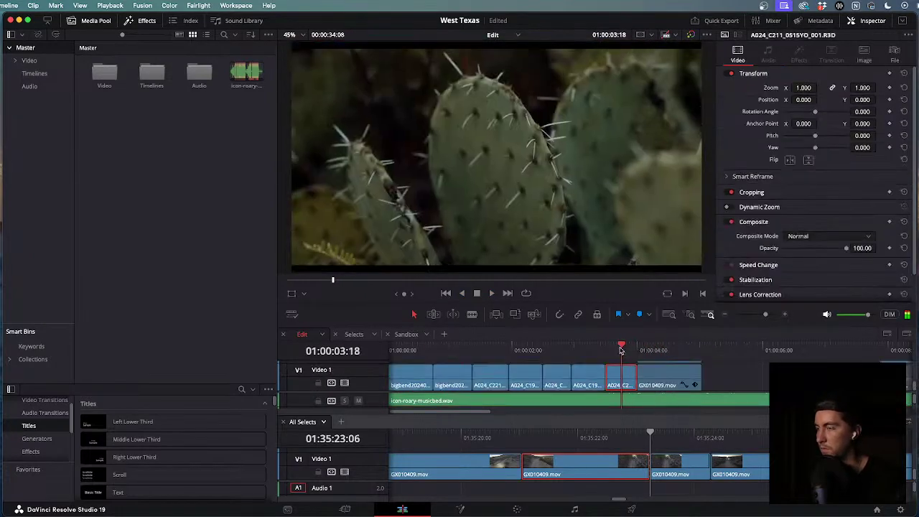
Play the montage from the cactus shot through the enabled Video 2 GX010409.mov clip to judge its timing against the music.
key(space)
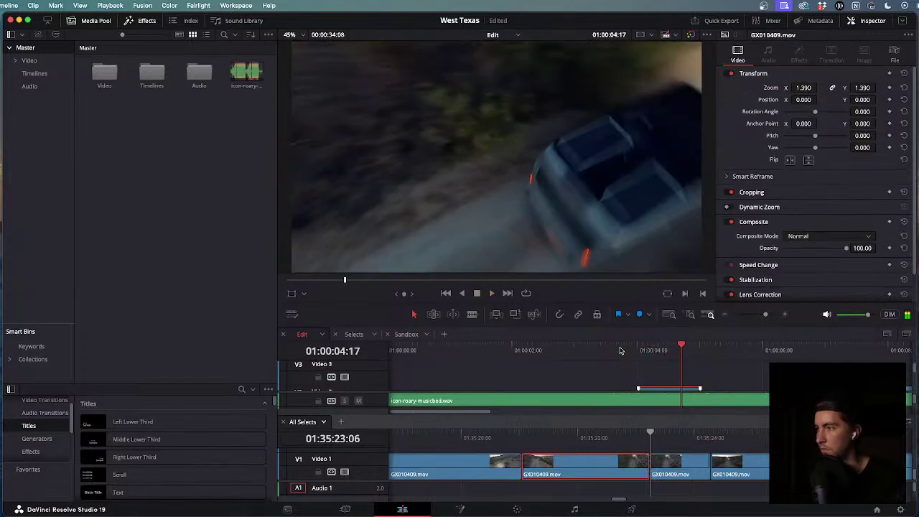
scroll(645, 352, down, 2)
drag(644, 352, 646, 352)
scroll(647, 352, up, 2)
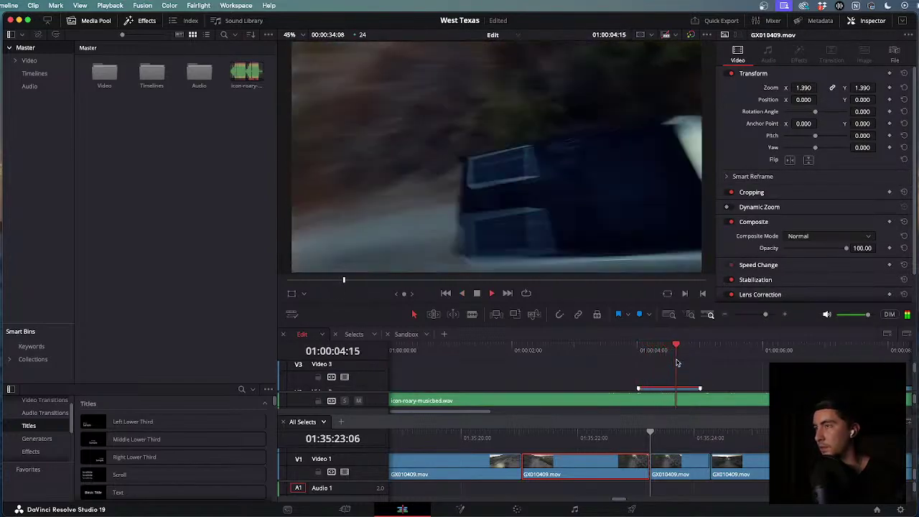
key(l)
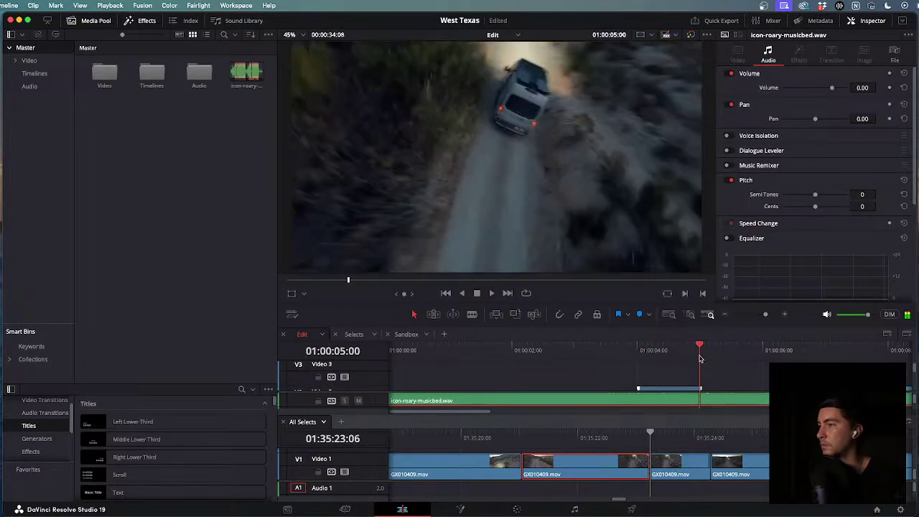
click(630, 356)
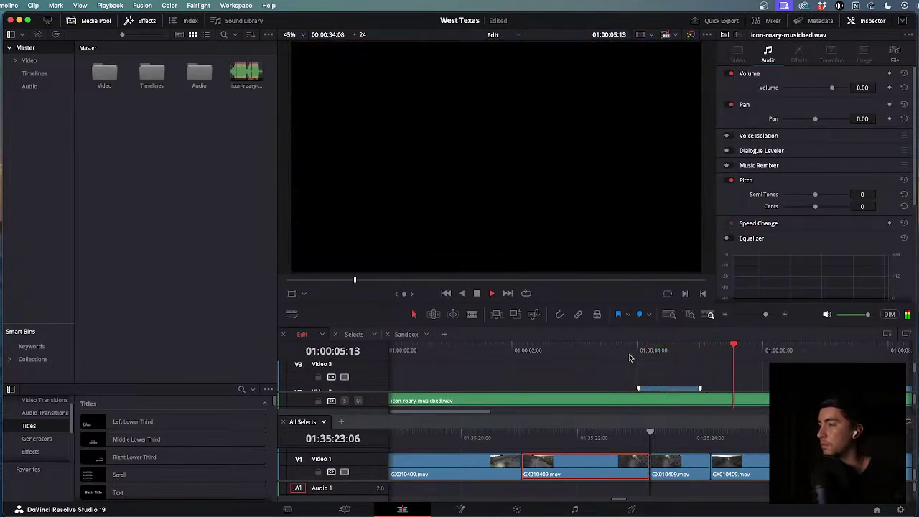
scroll(596, 383, down, 2)
scroll(596, 381, down, 2)
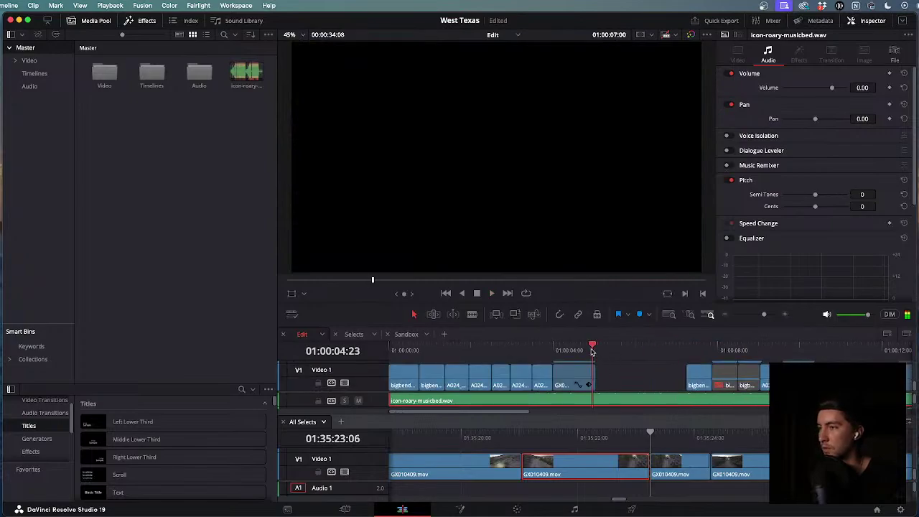
click(550, 350)
key(space)
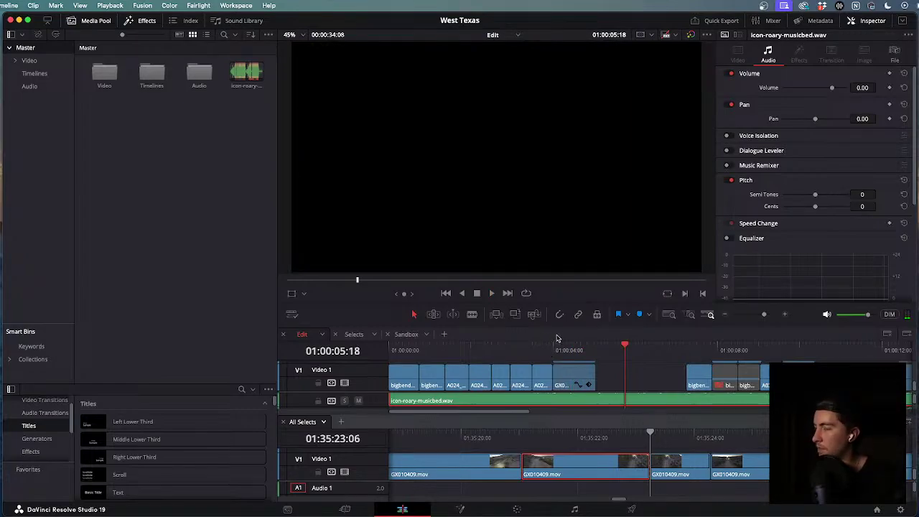
drag(585, 345, 552, 346)
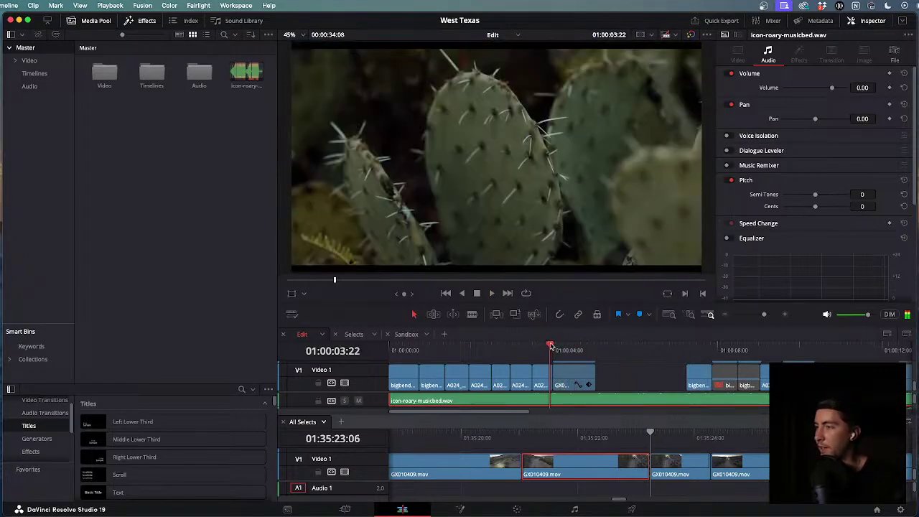
key(space)
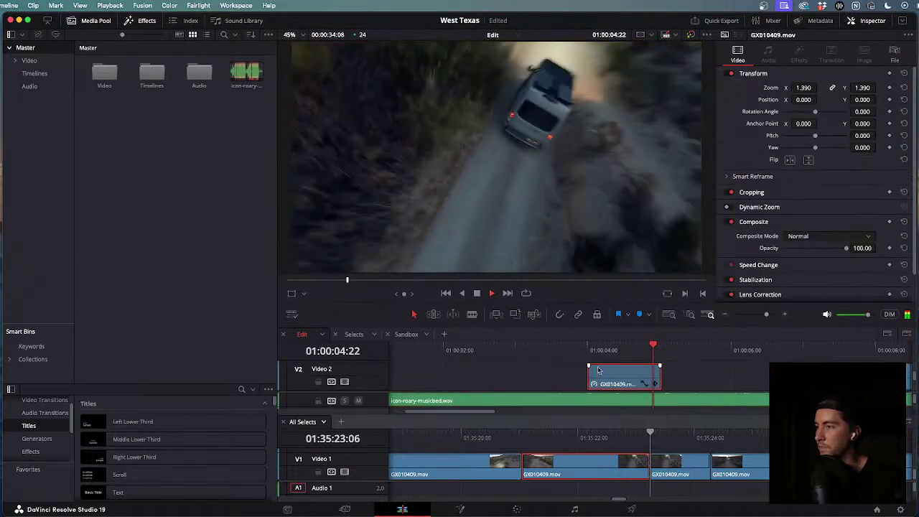
key(space)
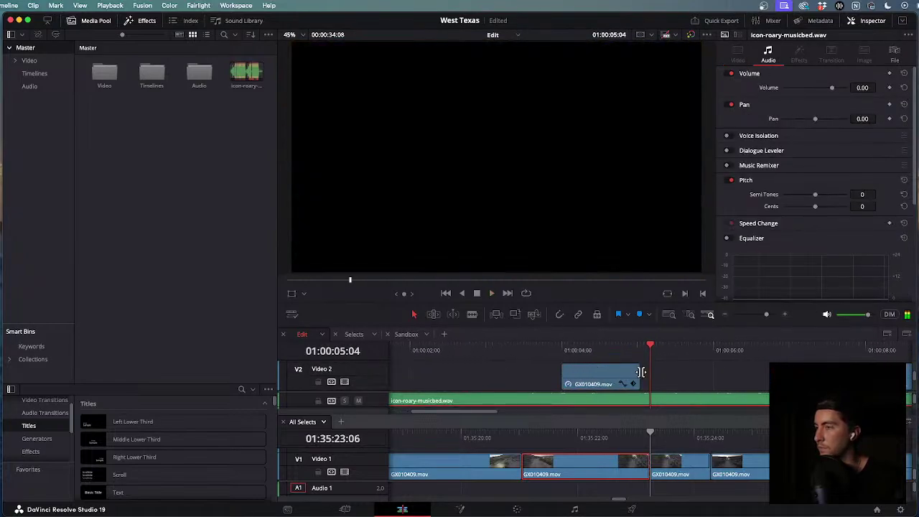
Extend the end of the Video 2 GX010409.mov clip by 14 frames to about 01:15 and play it against the music.
drag(641, 371, 685, 379)
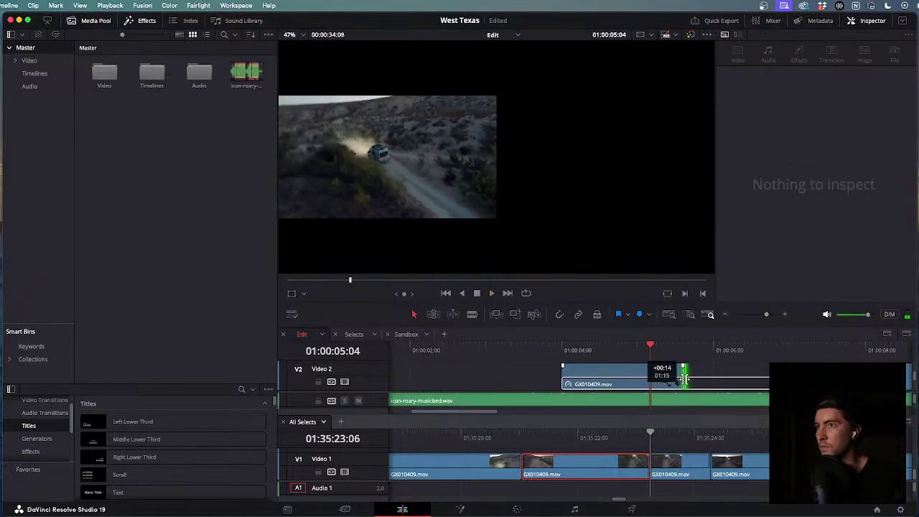
click(565, 346)
key(space)
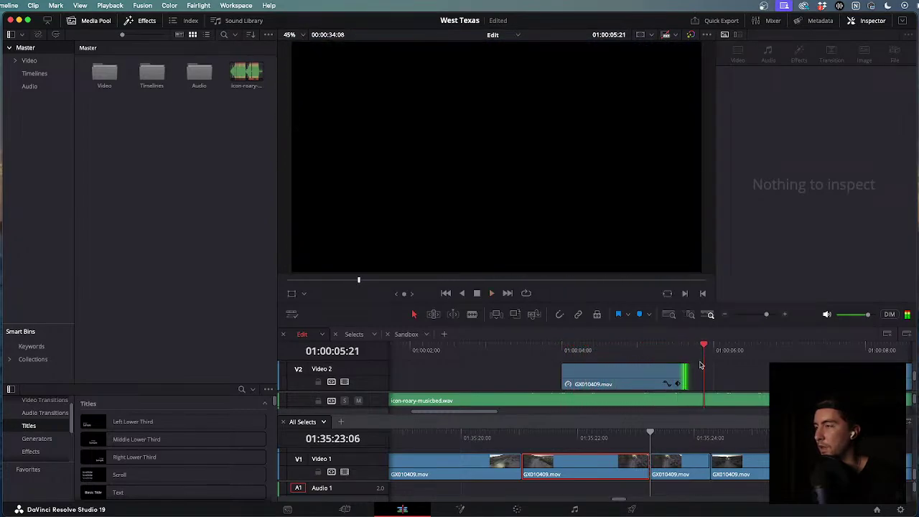
Trim the Video 2 GX010409.mov clip to end before the Video 1 clip and replay the cut.
drag(684, 375, 554, 351)
scroll(625, 372, down, 1)
scroll(625, 374, up, 2)
key(space)
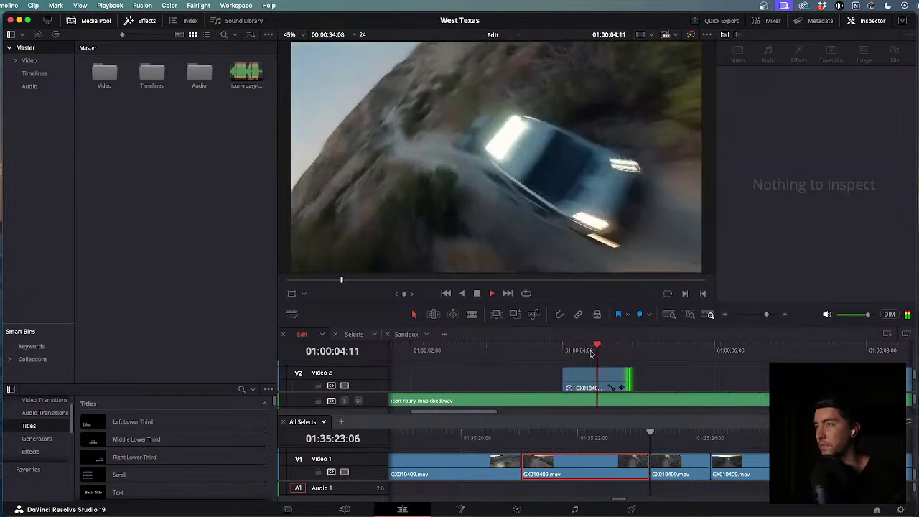
key(super+minus)
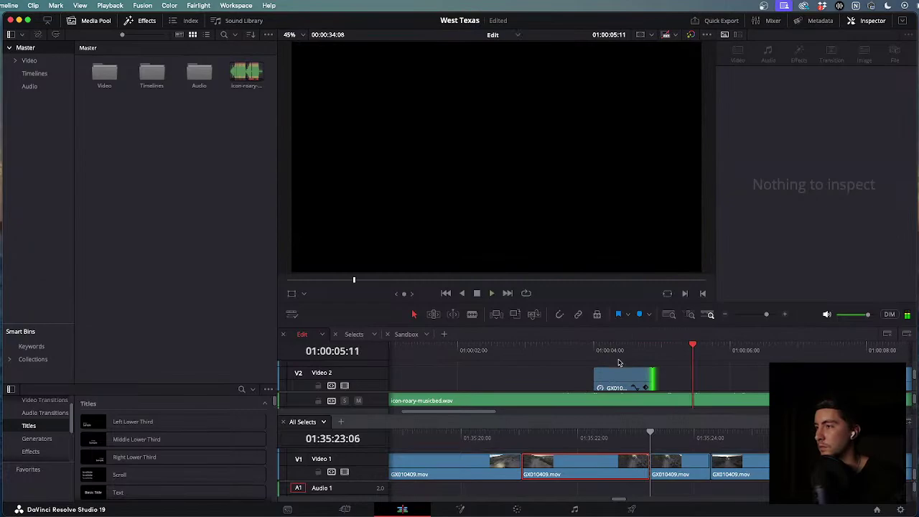
key(space)
scroll(631, 380, down, 1)
scroll(647, 371, up, 2)
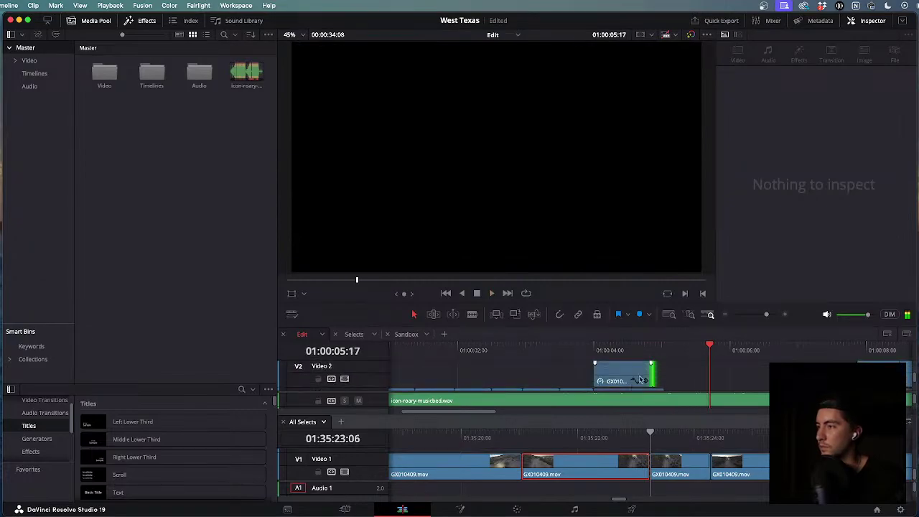
Set the end of the Video 2 GX010409.mov clip to the end of the Video 1 clip and play the montage from the start.
drag(649, 369, 662, 370)
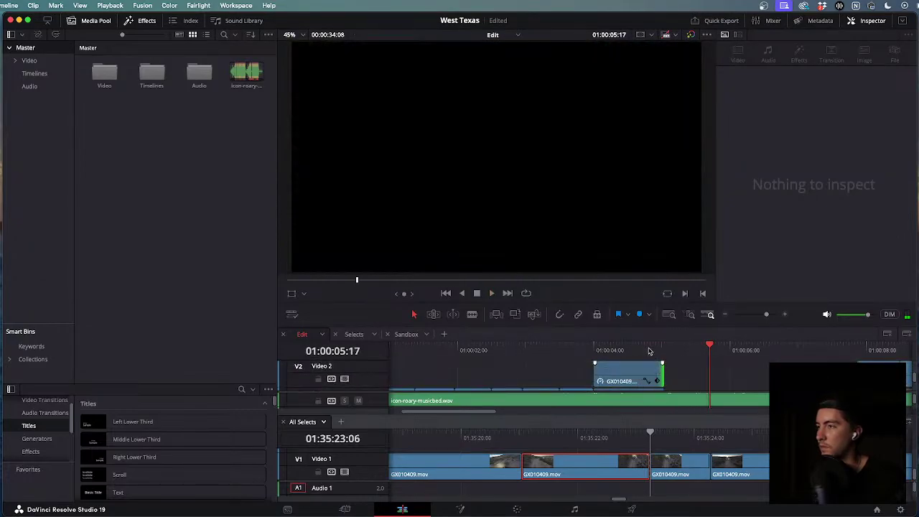
click(507, 346)
key(Home)
key(space)
View the whole Edit timeline and replay the transition from the cactus shot into the GX010409.mov clip.
key(super+minus)
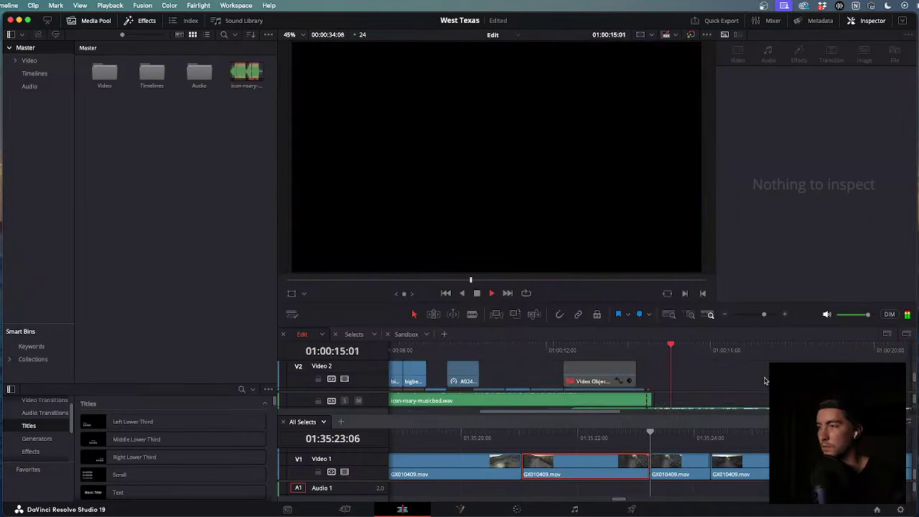
key(super+minus)
key(super+minus)
key(super+minus)
key(super+minus)
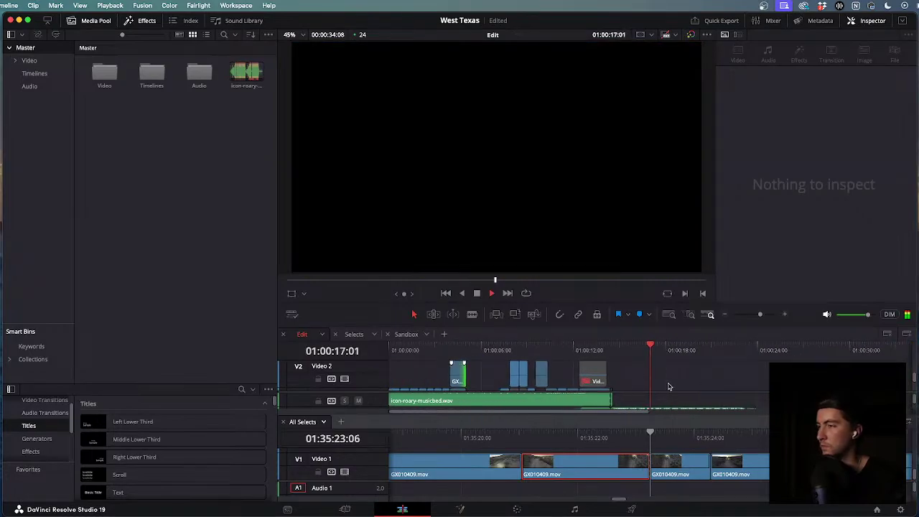
scroll(669, 386, down, 2)
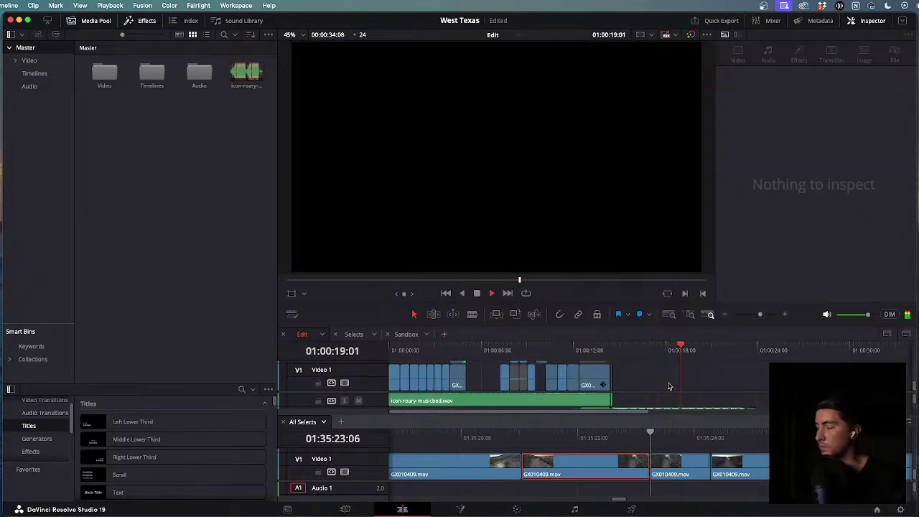
click(439, 351)
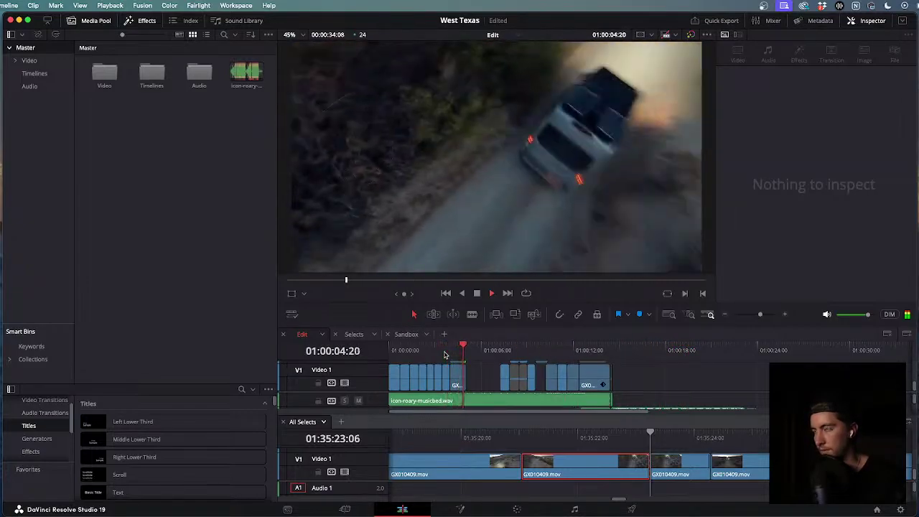
key(j)
key(k)
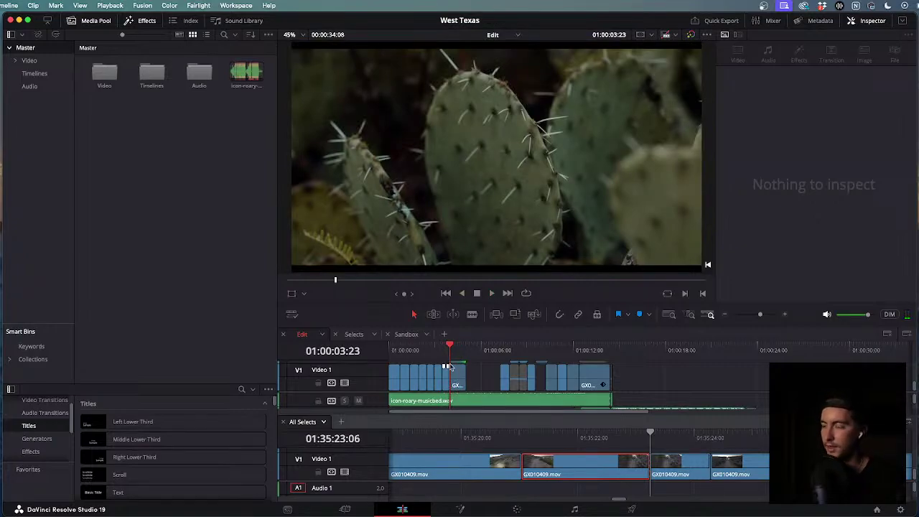
Undo the last edit and play the montage from the start.
key(super+z)
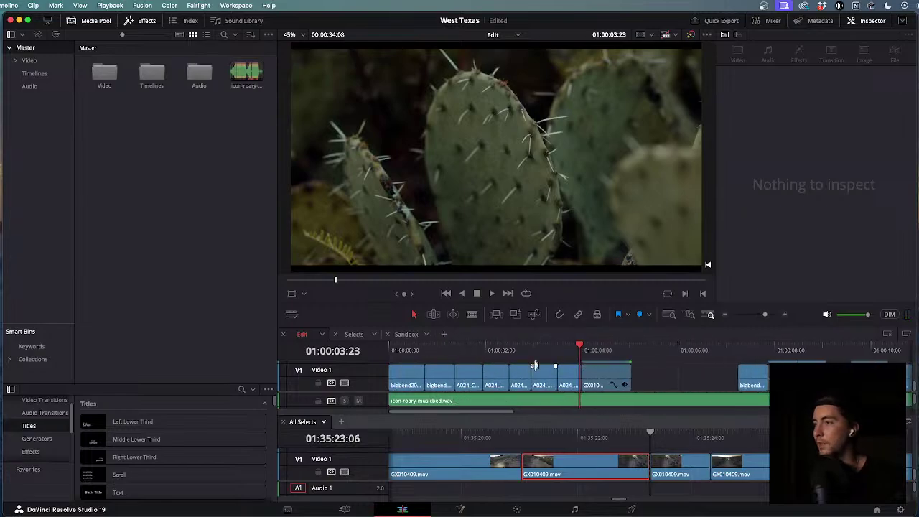
drag(651, 347, 380, 361)
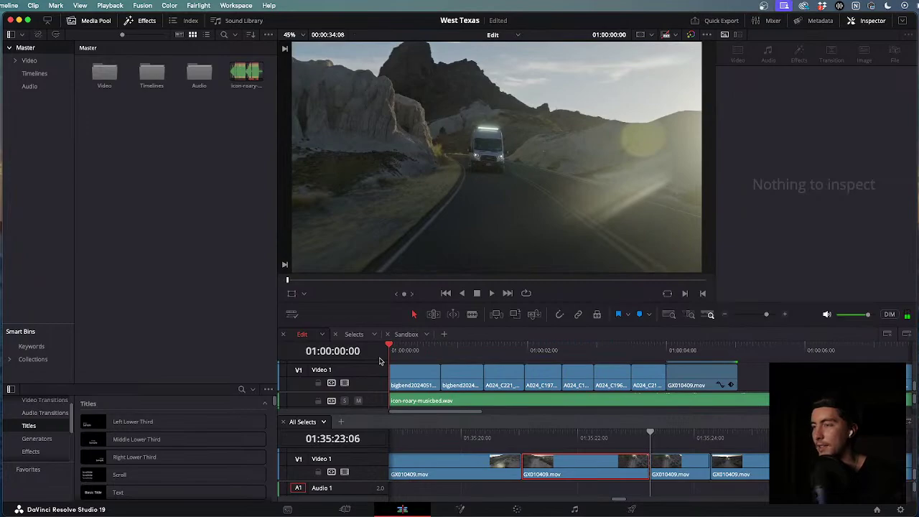
key(space)
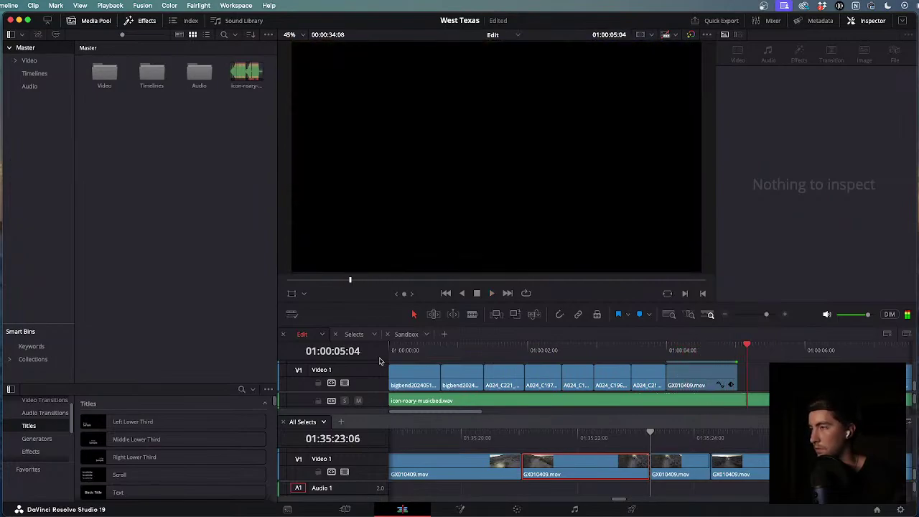
Replay the cut from the cactus shot into the GX010409.mov clip several times, forward and in reverse.
drag(738, 342, 678, 348)
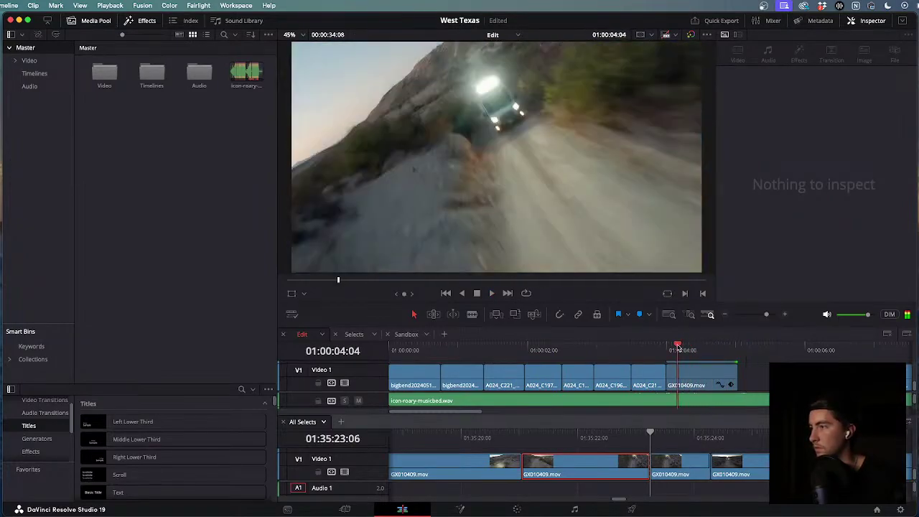
key(space)
key(j)
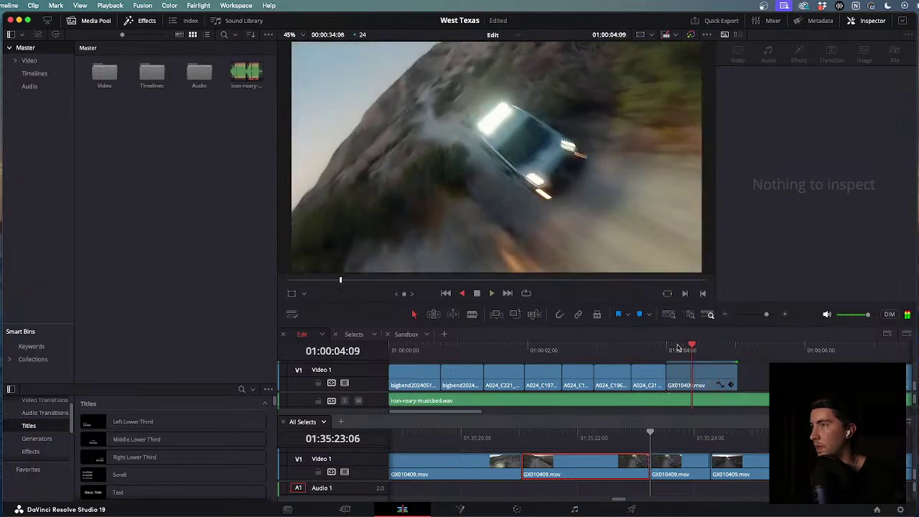
key(k)
key(l)
key(j)
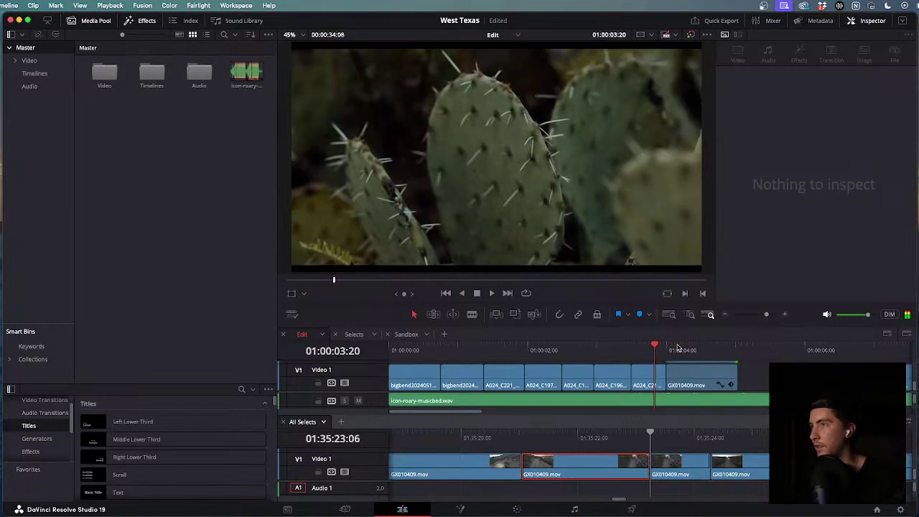
key(l)
Extend the Video 2 GX010409.mov clip's start back to the cactus cut and trim its end to match the Video 1 clip.
drag(725, 385, 665, 363)
scroll(675, 382, down, 2)
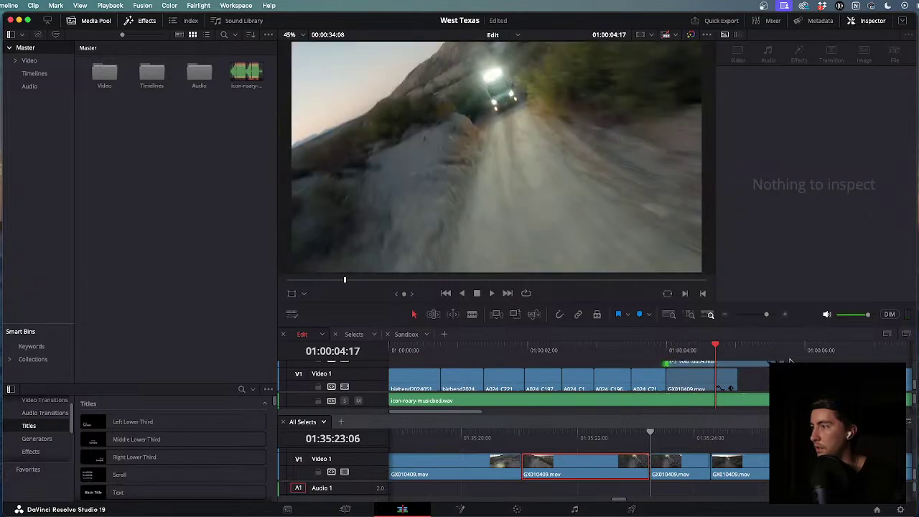
drag(783, 361, 737, 370)
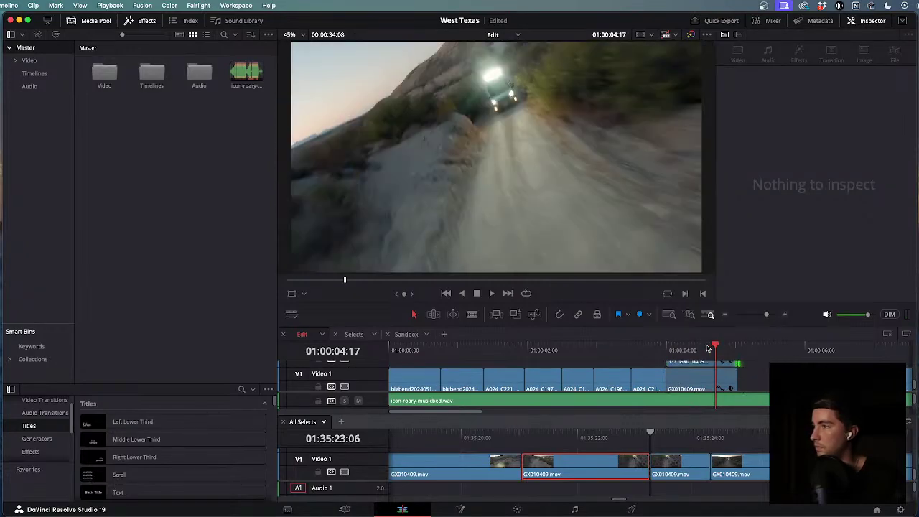
key(/)
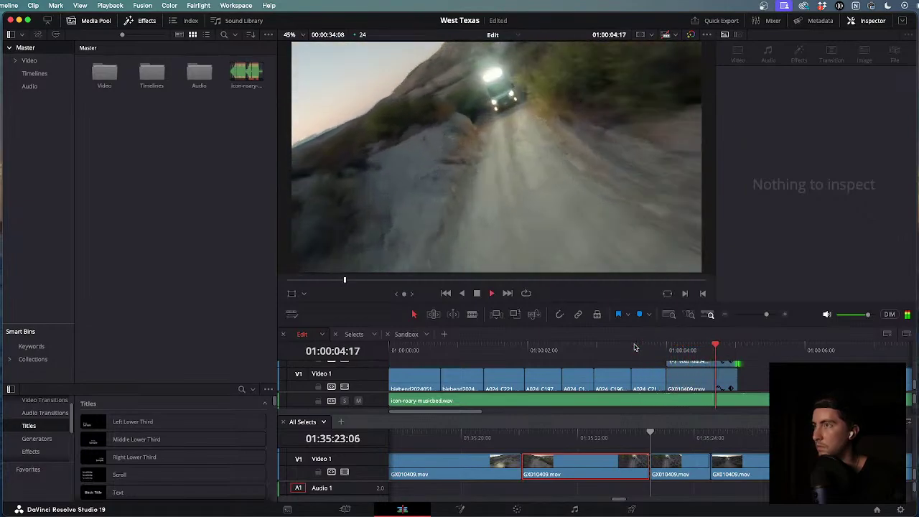
Set the speed of the Video 2 GX010409.mov clip to 150%.
scroll(684, 373, up, 2)
click(684, 373)
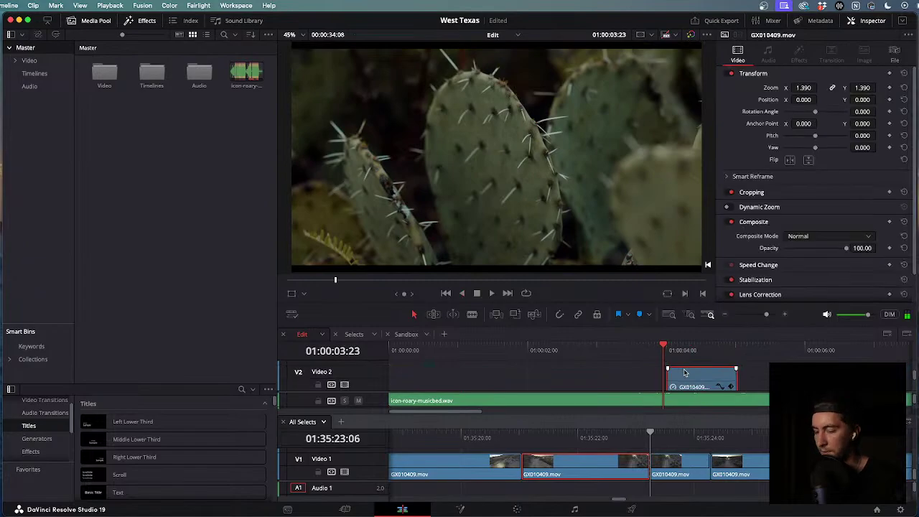
key(r)
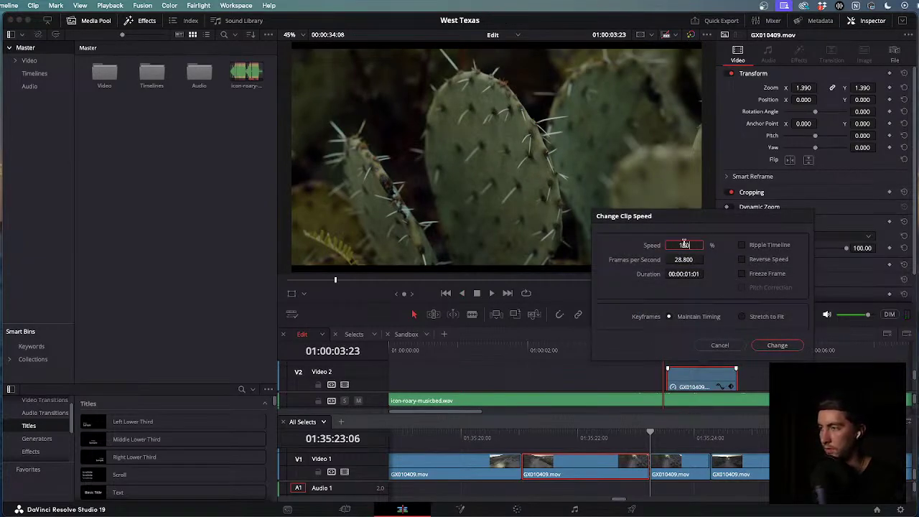
key(Return)
Replay the transition into the GX010409.mov clip to judge its speed and motion against the music.
click(616, 344)
key(space)
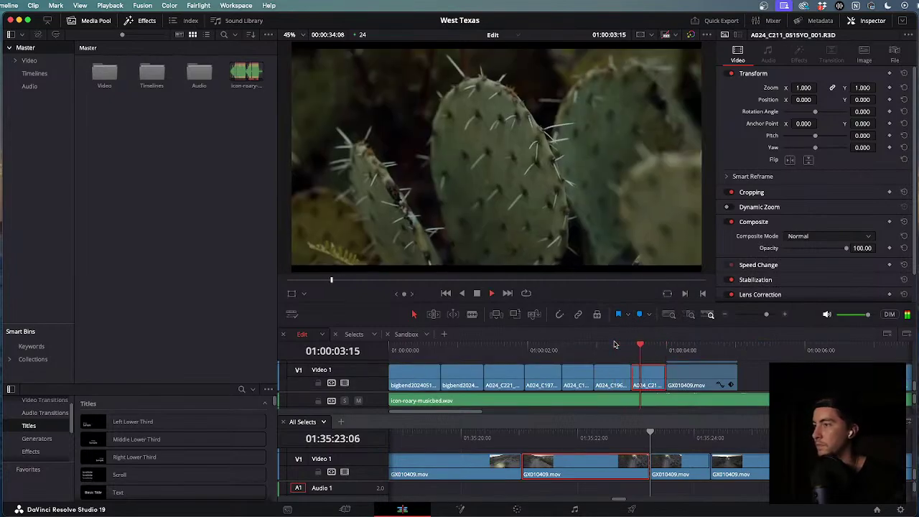
click(615, 344)
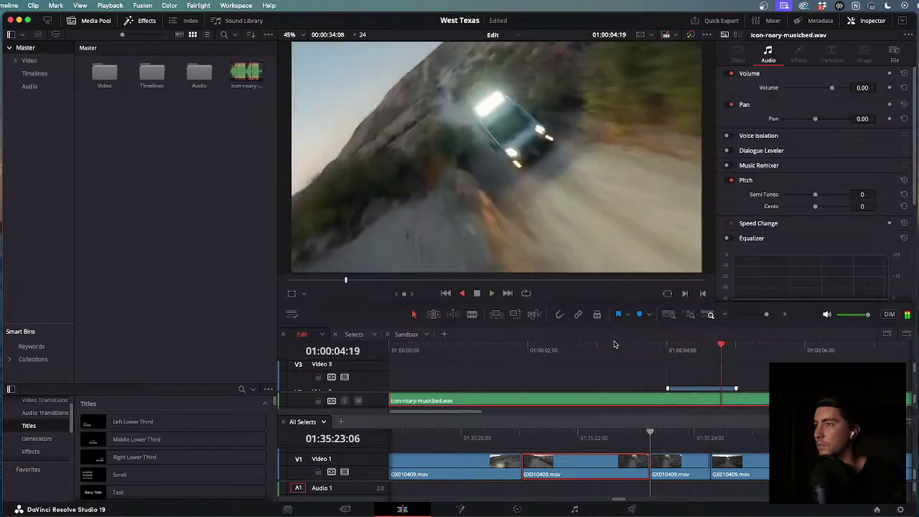
key(space)
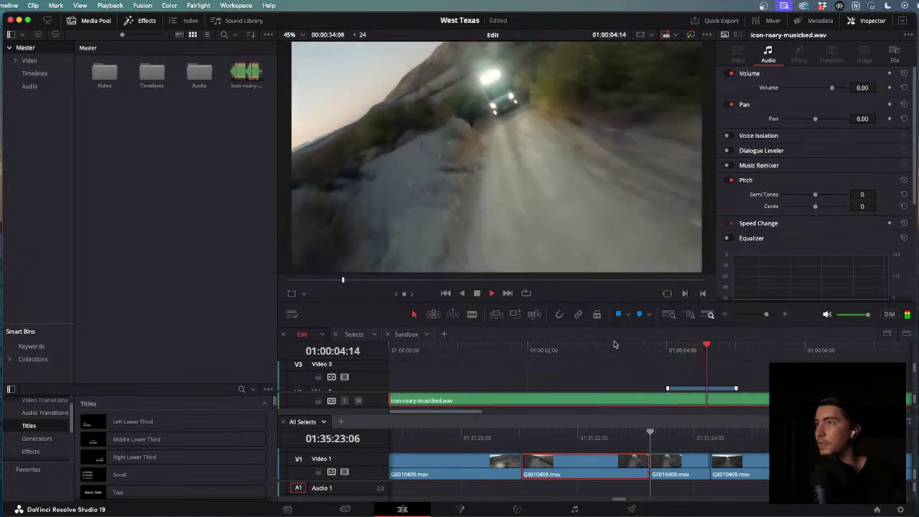
scroll(739, 387, down, 2)
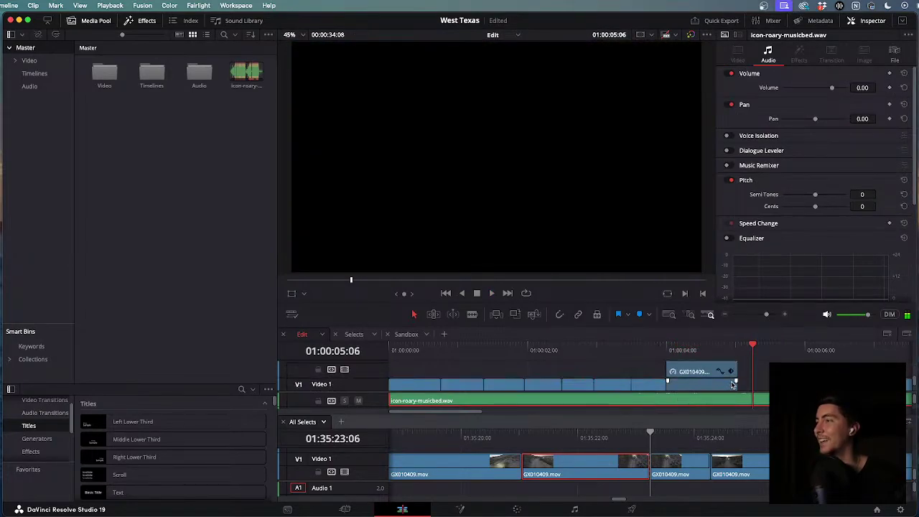
click(546, 345)
key(space)
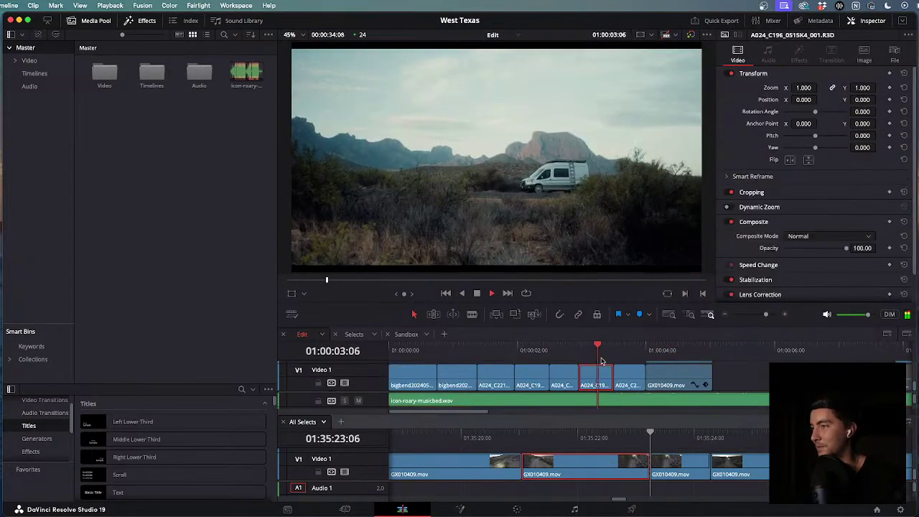
scroll(596, 360, up, 2)
key(space)
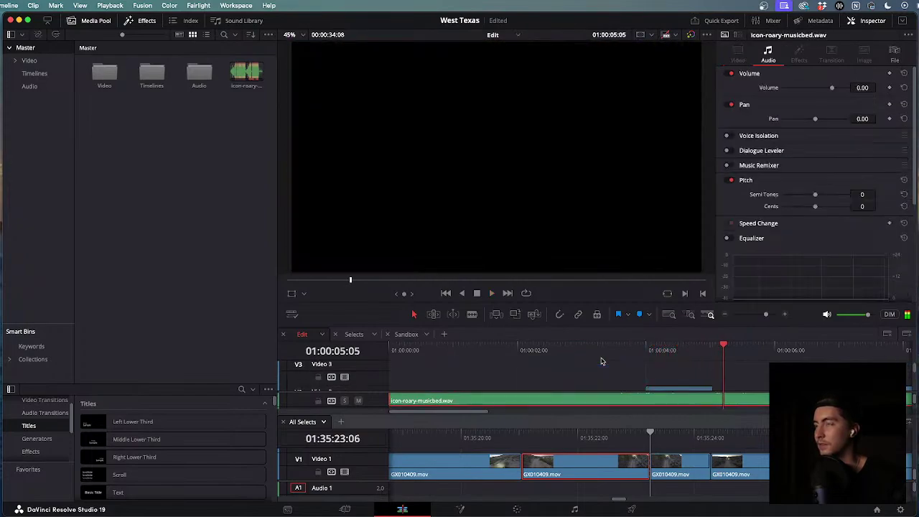
Change the speed of the Video 2 GX010409.mov clip again and replay it from the cactus shot.
scroll(670, 365, down, 2)
click(660, 374)
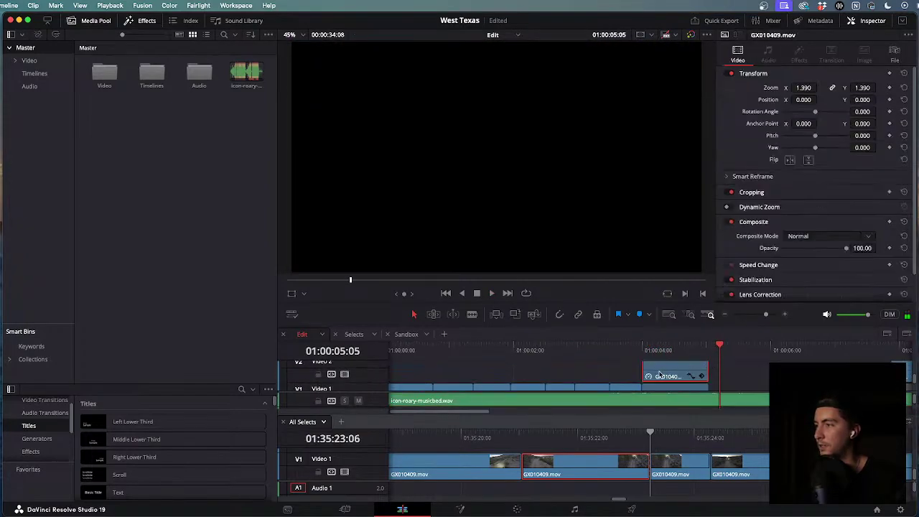
key(r)
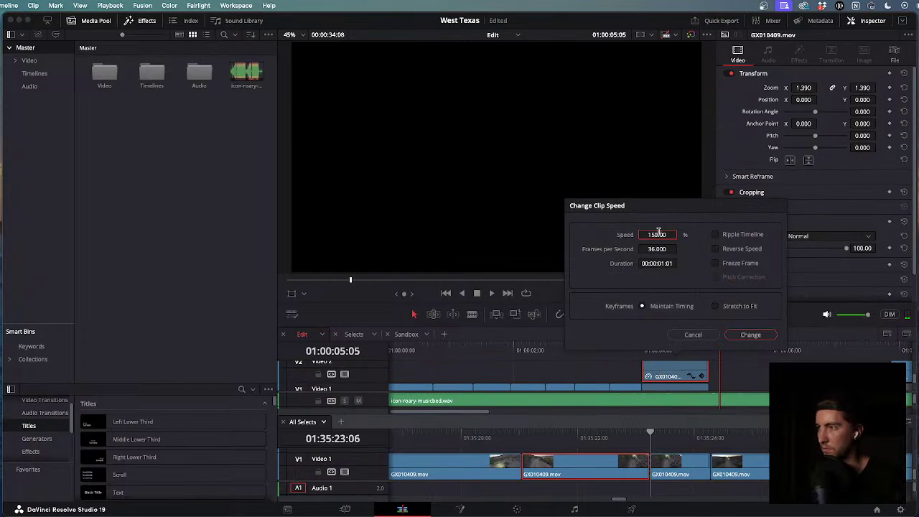
key(Return)
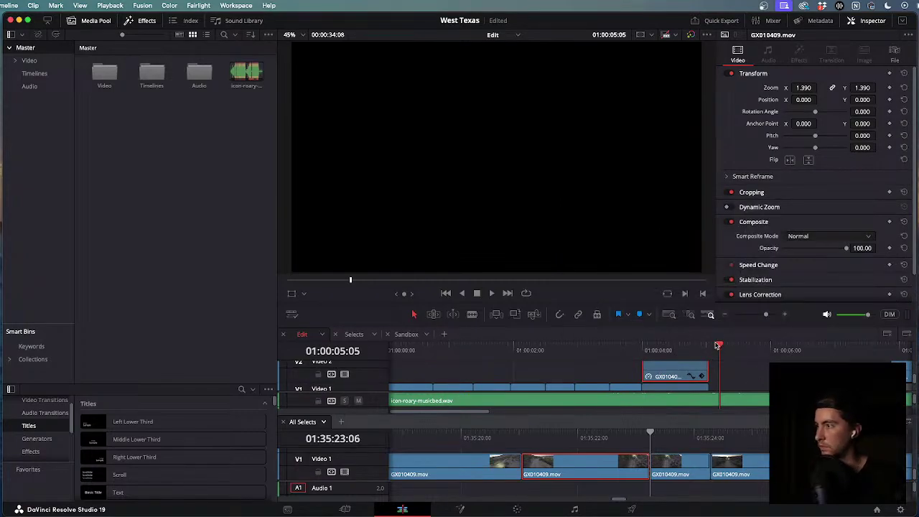
drag(719, 345, 616, 345)
key(space)
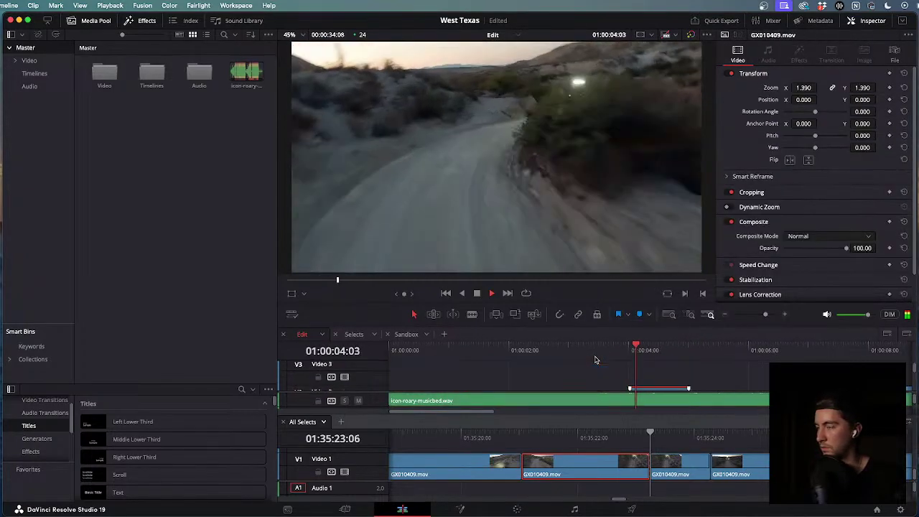
click(632, 352)
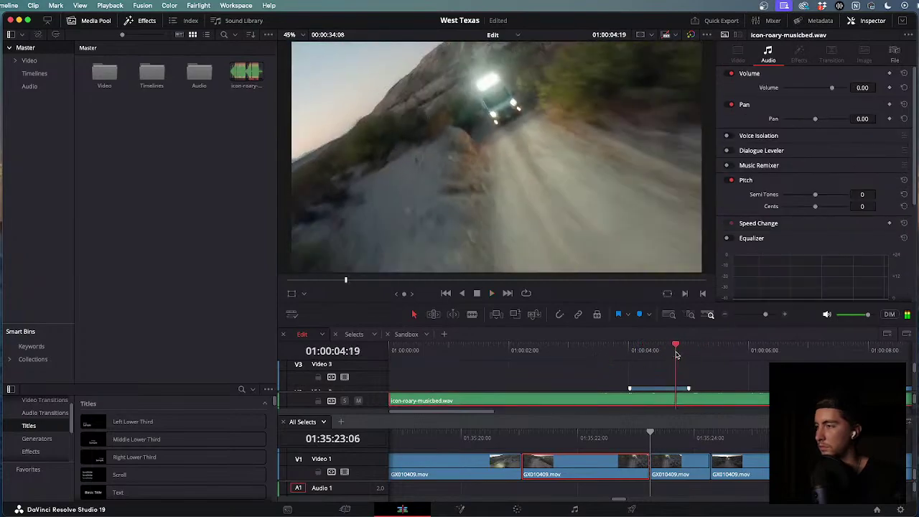
click(634, 352)
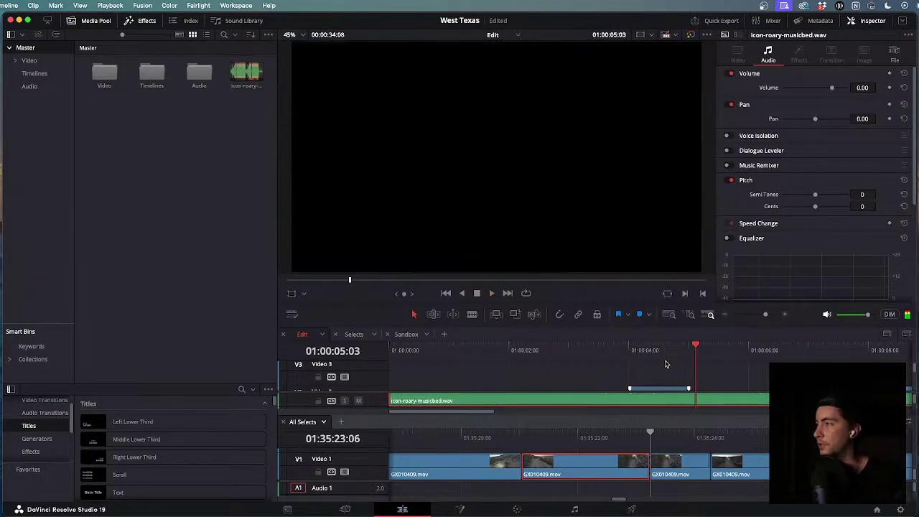
Review the GX010409.mov van shots in All Selects from about 01:35:24 to 01:35:38 for the next shot.
scroll(583, 378, down, 3)
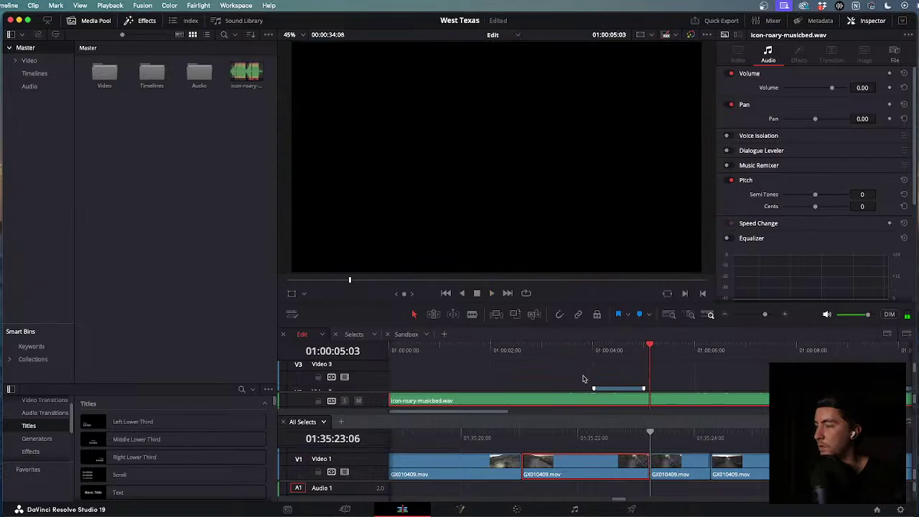
click(650, 435)
scroll(651, 435, down, 6)
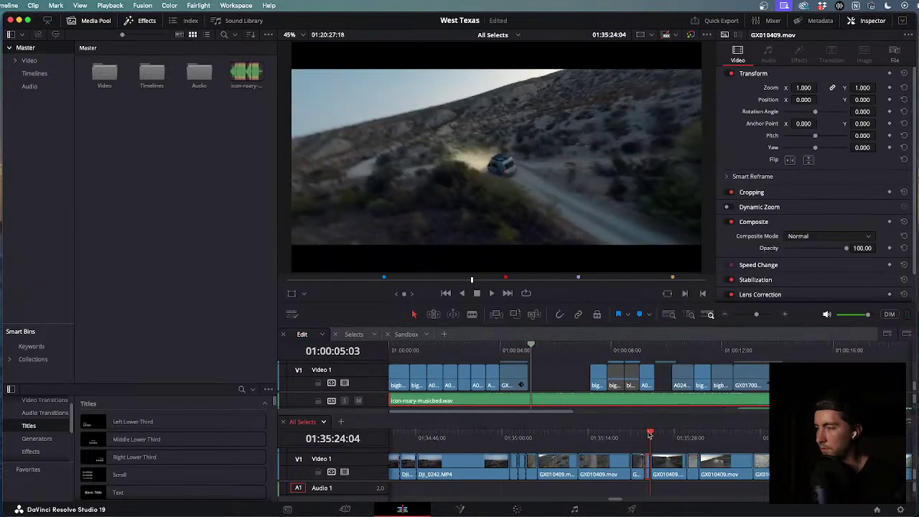
drag(656, 433, 698, 435)
key(space)
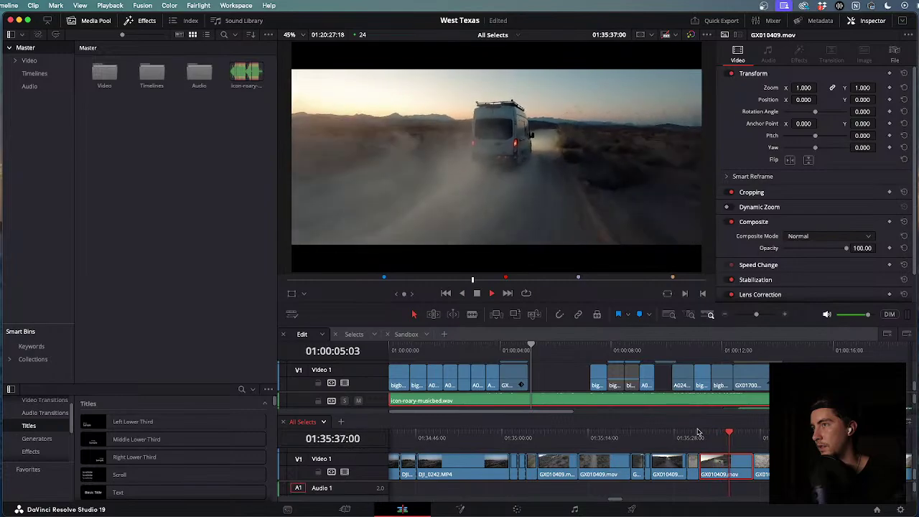
key(j)
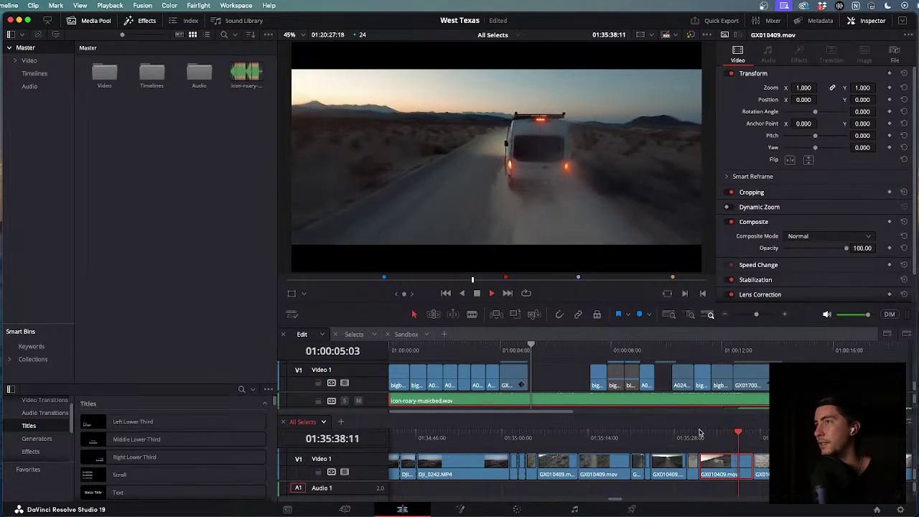
Cut out the section of the GX010409.mov rear van shot in All Selects from about 01:35:34:16 to 01:35:37:01.
key(j)
key(j)
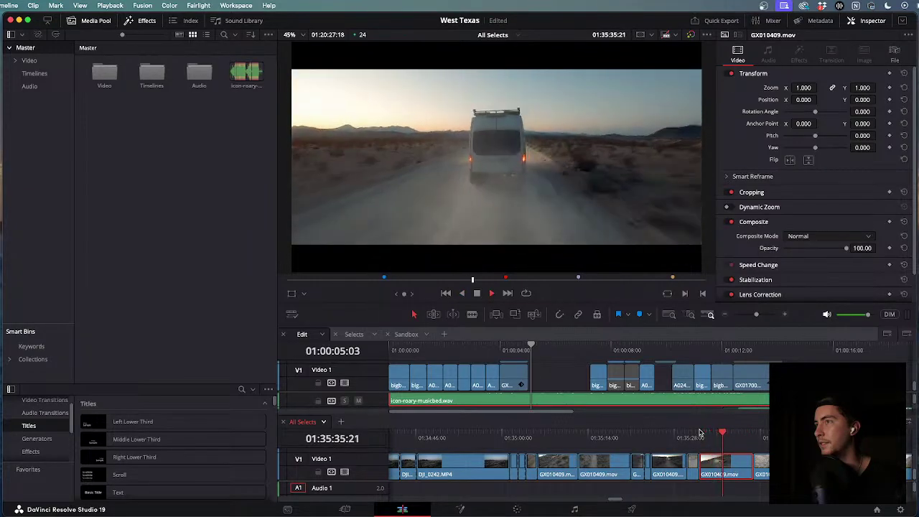
key(j)
key(j)
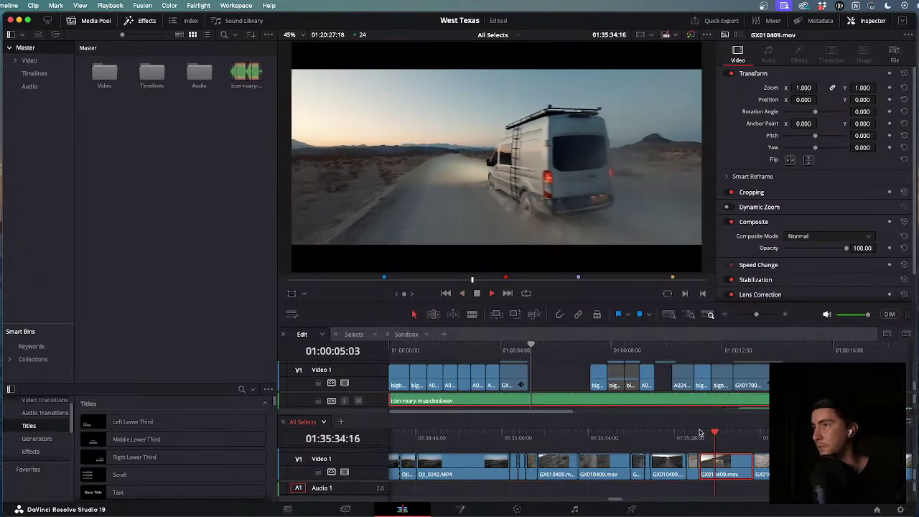
key(j)
key(j)
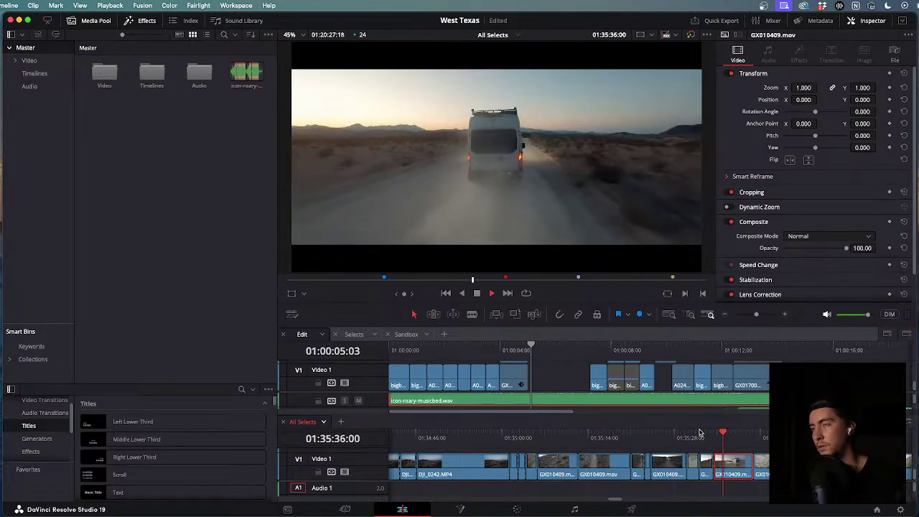
key(k)
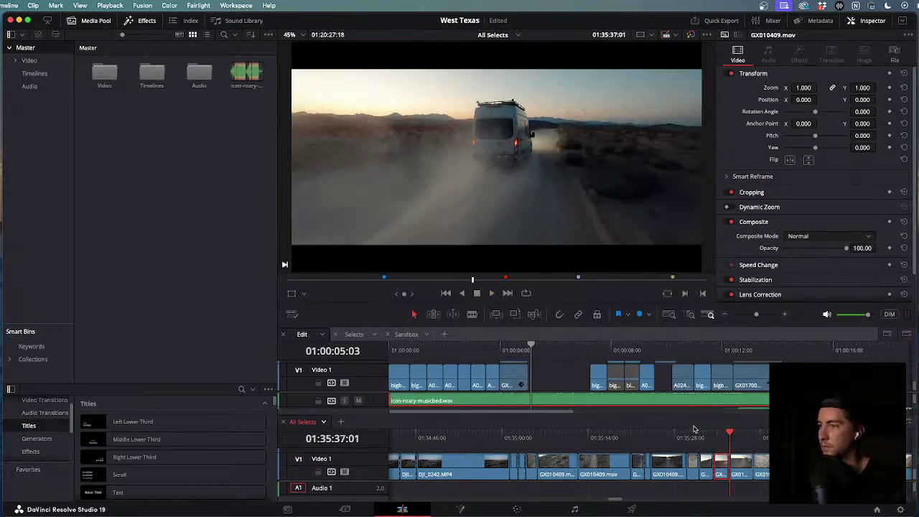
Try to paste the cut van shot into the Edit timeline after the first GX010409.mov clip.
click(533, 347)
key(ctrl+v)
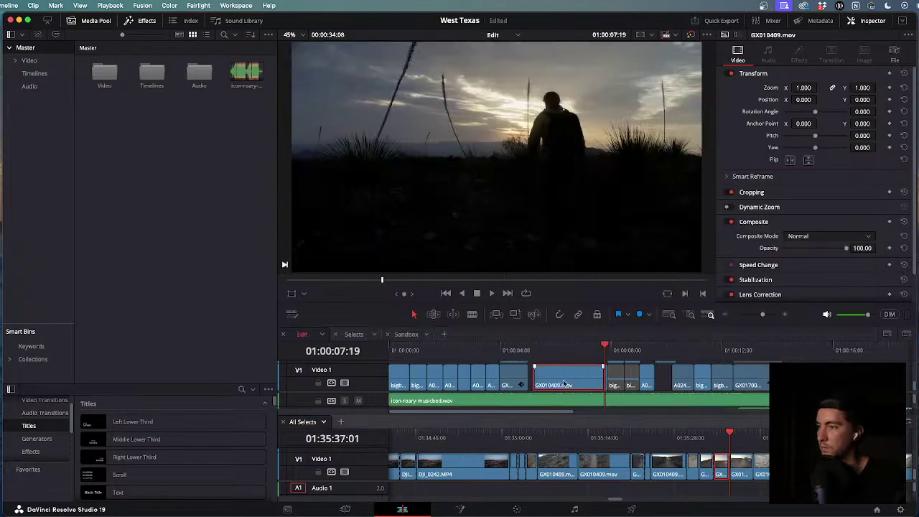
key(ctrl+z)
key(ctrl+v)
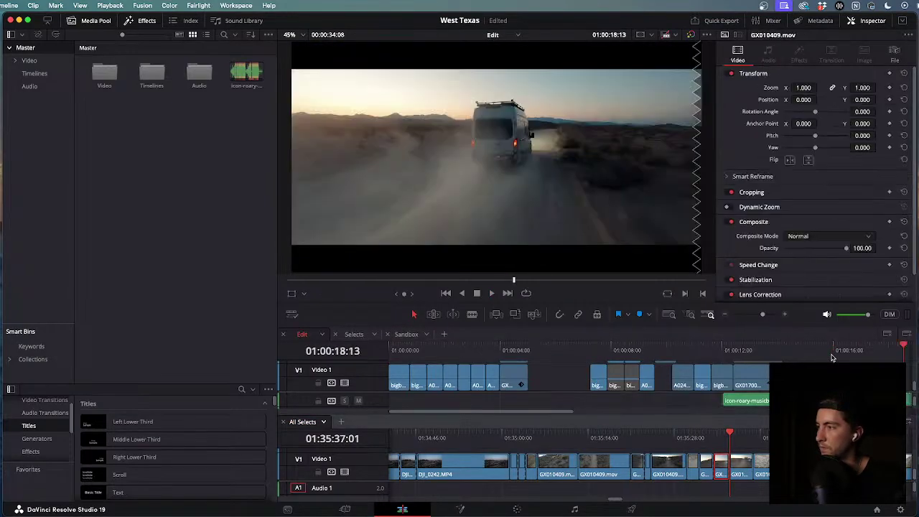
key(Delete)
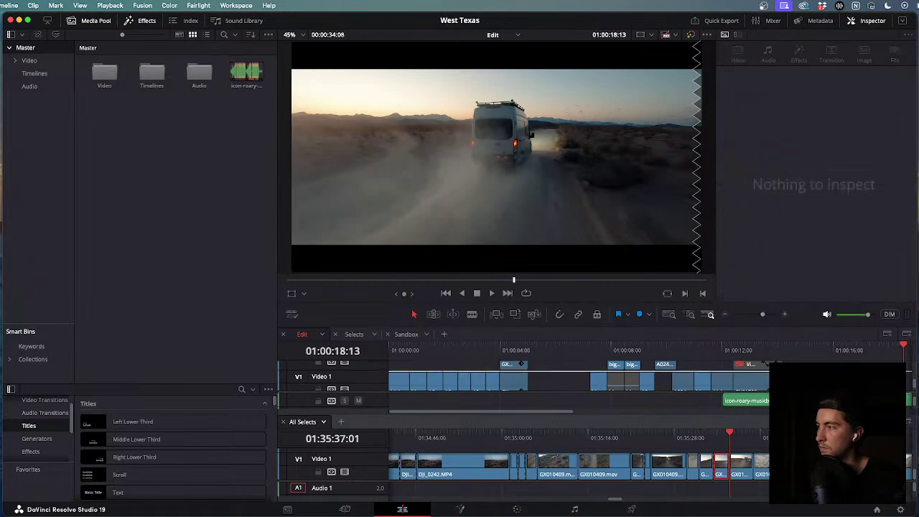
Place the cut rear van shot on Video 3 from 01:00:04:00 in the Edit timeline and play into it from the cactus shot.
drag(722, 466, 489, 350)
key(space)
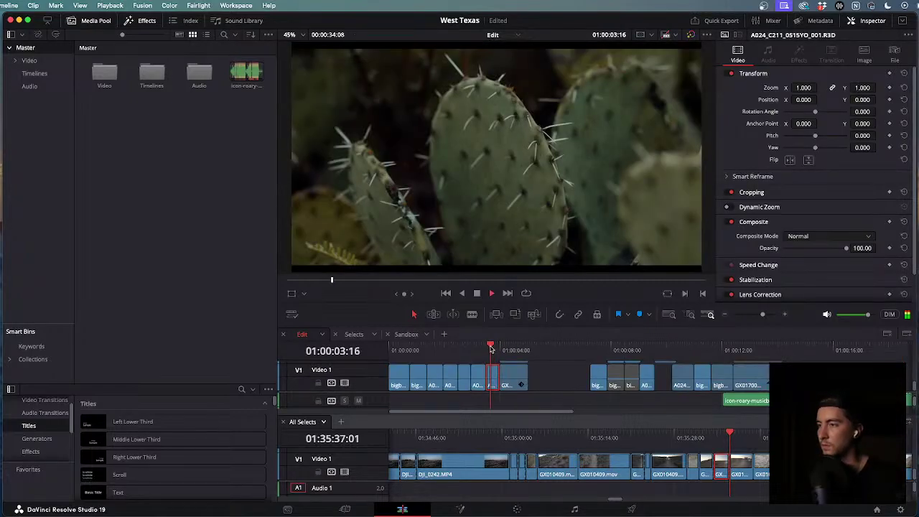
scroll(532, 365, up, 5)
key(space)
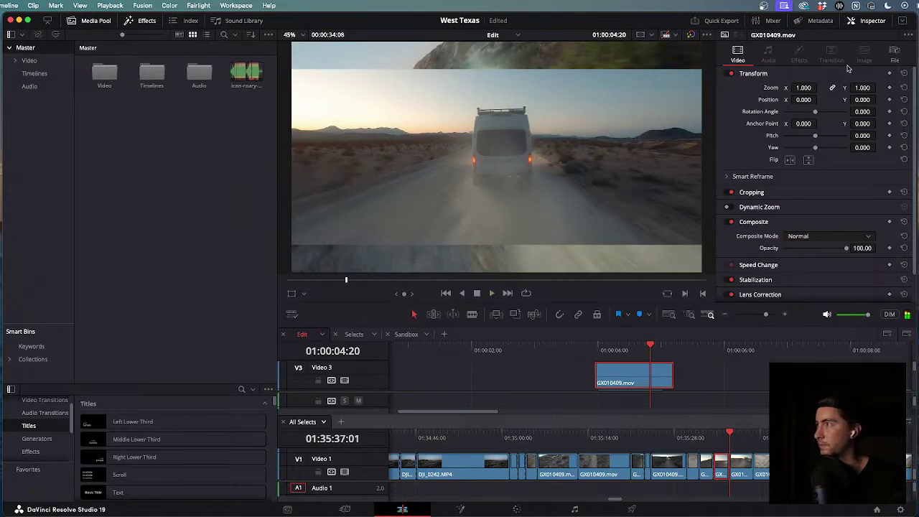
Scale the Video 3 van clip to a zoom of 1.350 and replay it with the music.
drag(802, 88, 820, 87)
key(space)
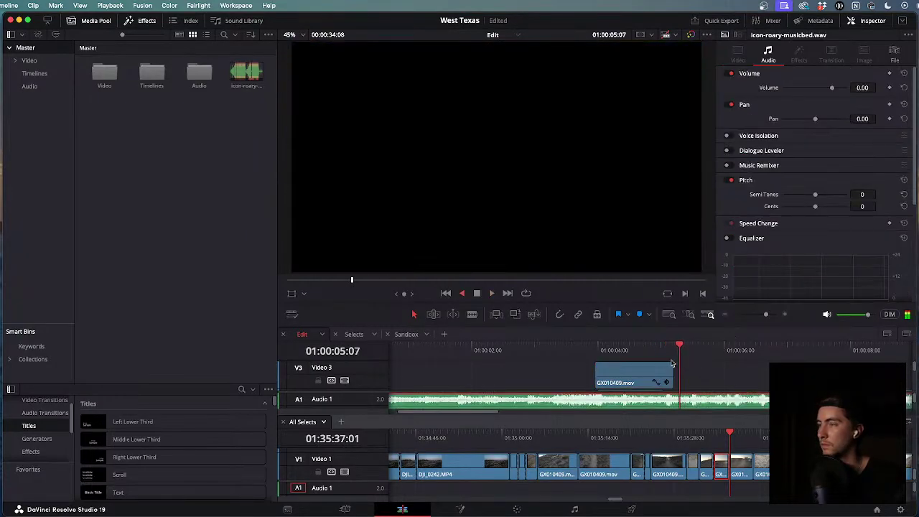
key(l)
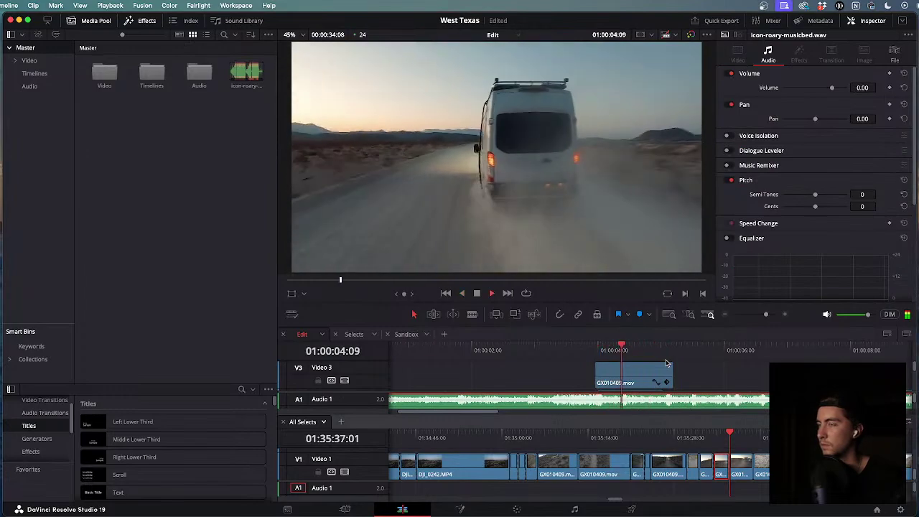
Shift the Video 1 GX010409.mov clip one second later to follow the Video 3 van clip and replay the transition.
drag(667, 348, 598, 347)
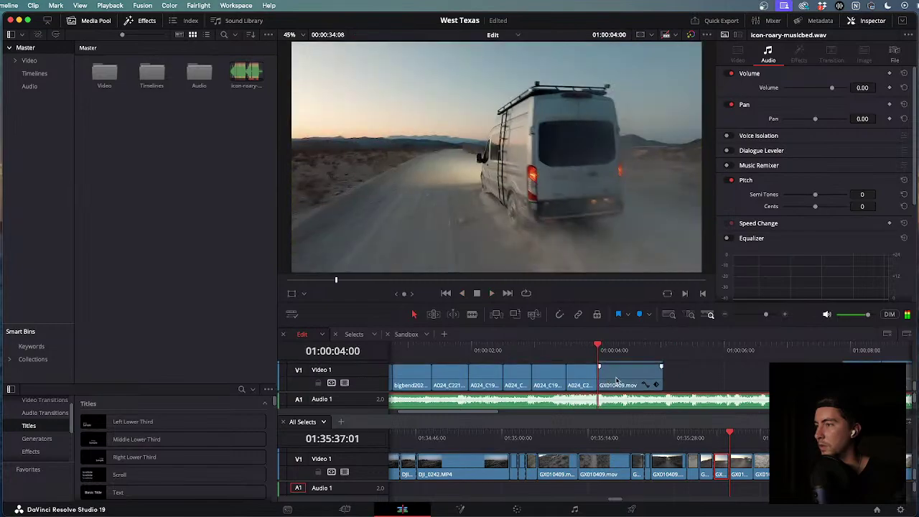
drag(618, 377, 688, 378)
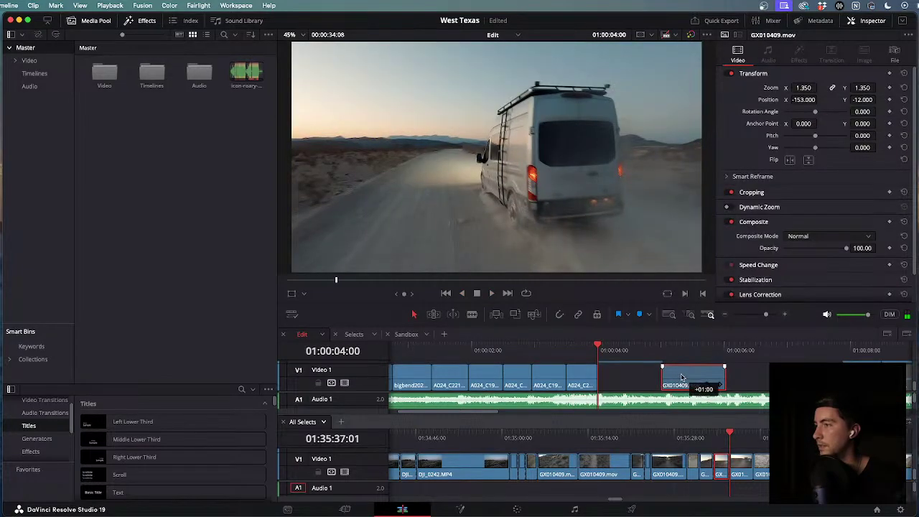
key(space)
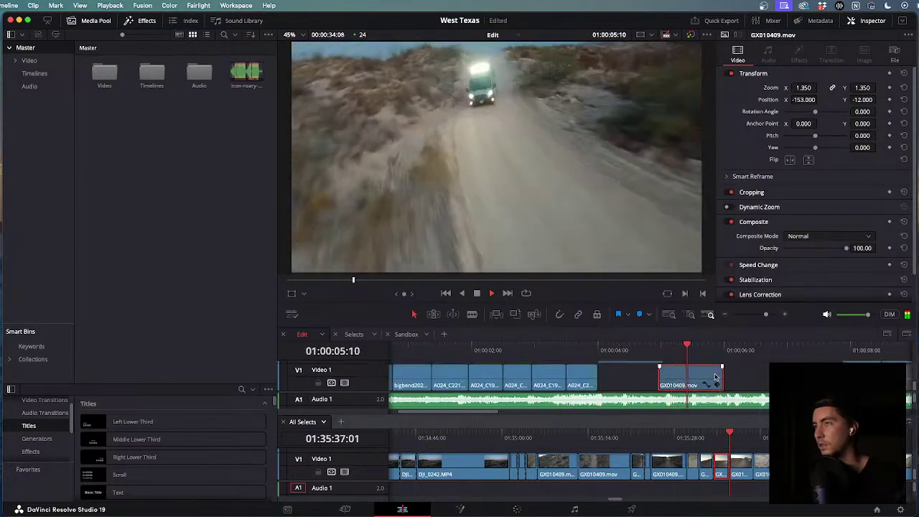
click(694, 397)
key(j)
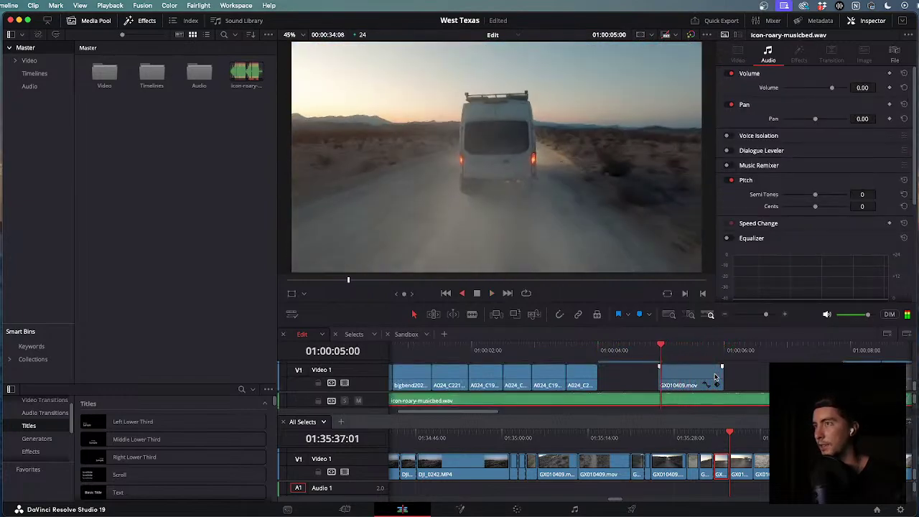
key(ctrl+minus)
key(l)
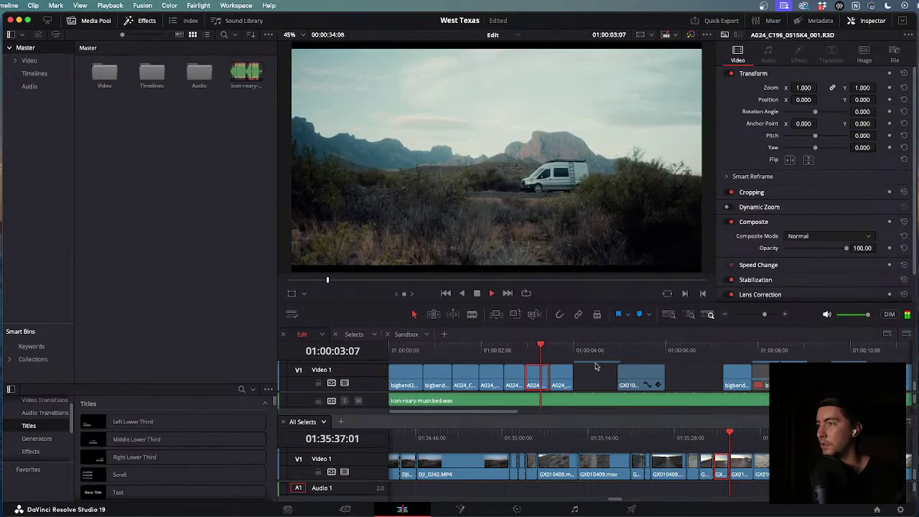
Extend the Video 3 van clip to about 00:00:01:18 with an earlier opening, keep its start at 01:00:04:00, and replay it.
mouse_move(632, 380)
mouse_down()
mouse_move(658, 375)
mouse_move(586, 375)
mouse_move(633, 377)
mouse_up()
scroll(588, 375, down, 2)
scroll(588, 375, up, 1)
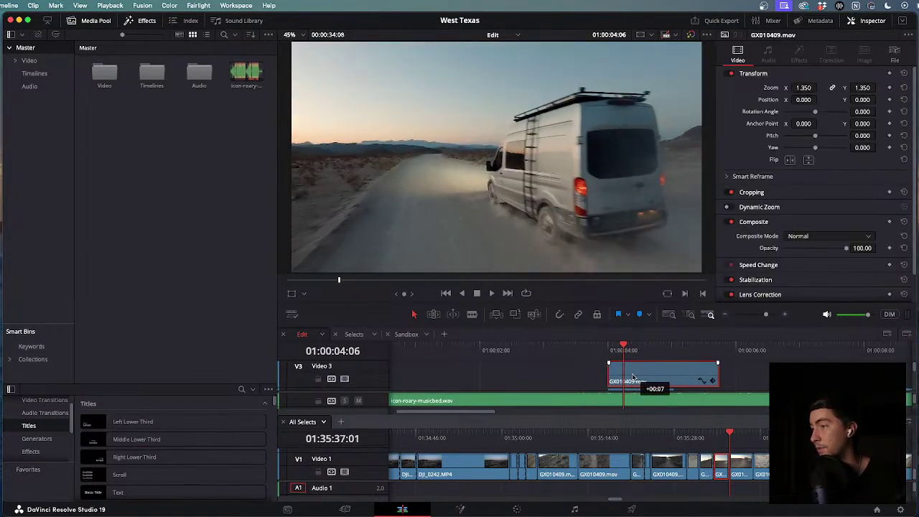
click(607, 351)
key(space)
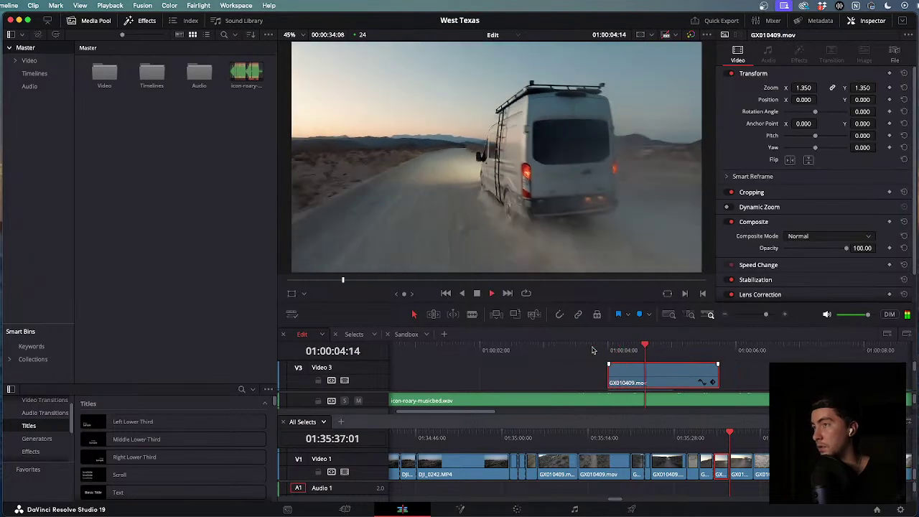
scroll(592, 351, down, 2)
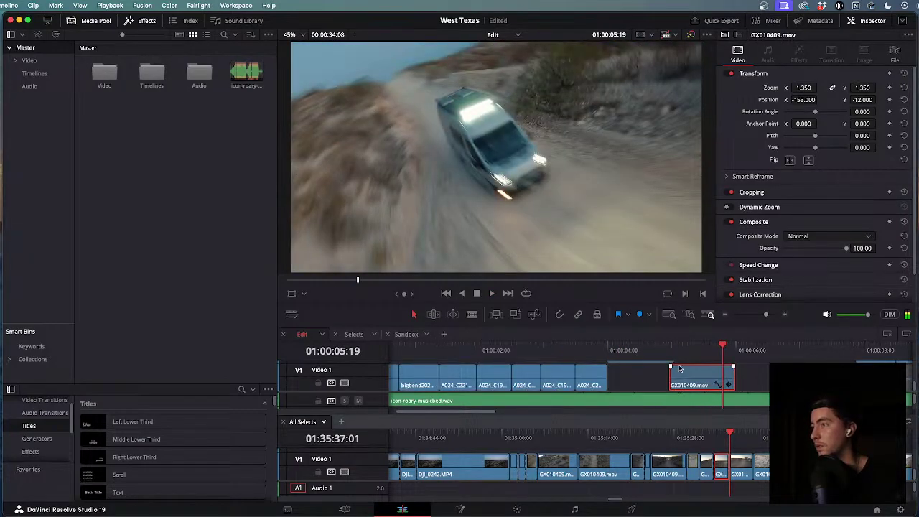
Set the Video 3 van clip's speed to 140% and replay it repeatedly into the oncoming van shot.
scroll(680, 368, up, 2)
key(r)
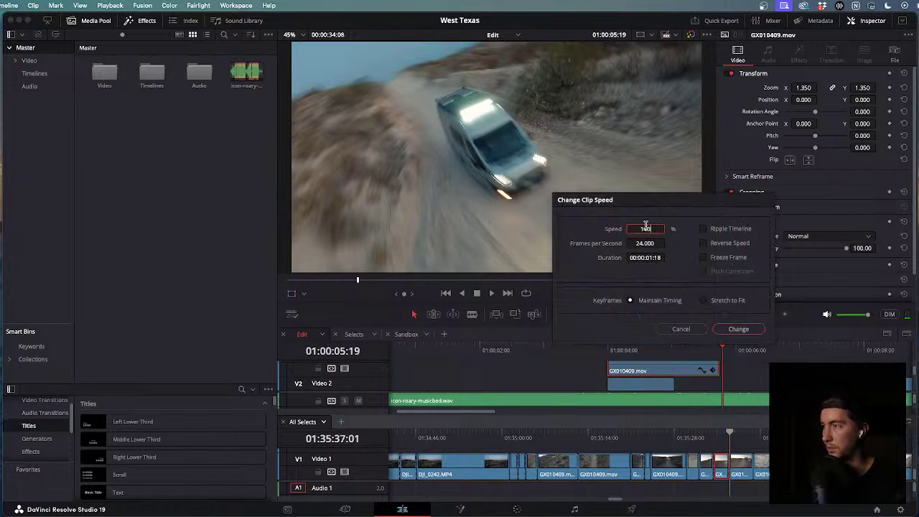
key(Return)
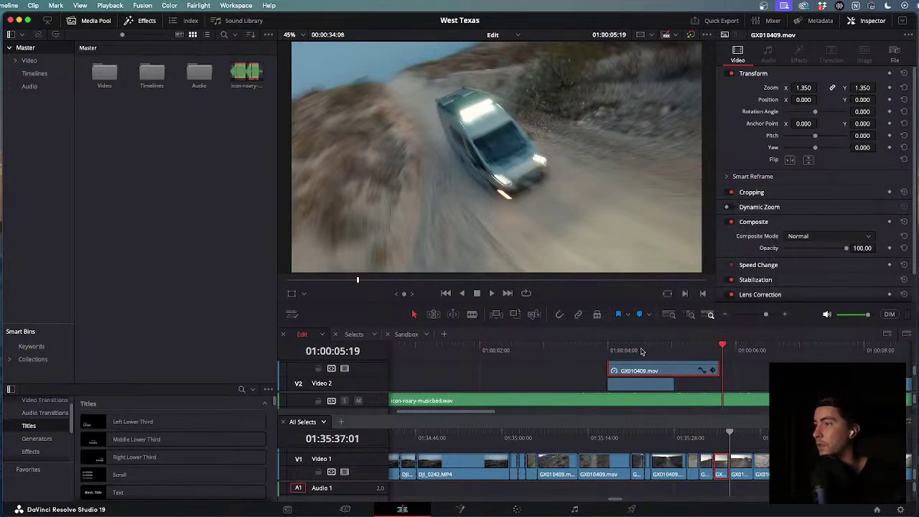
drag(657, 347, 605, 345)
key(space)
key(j)
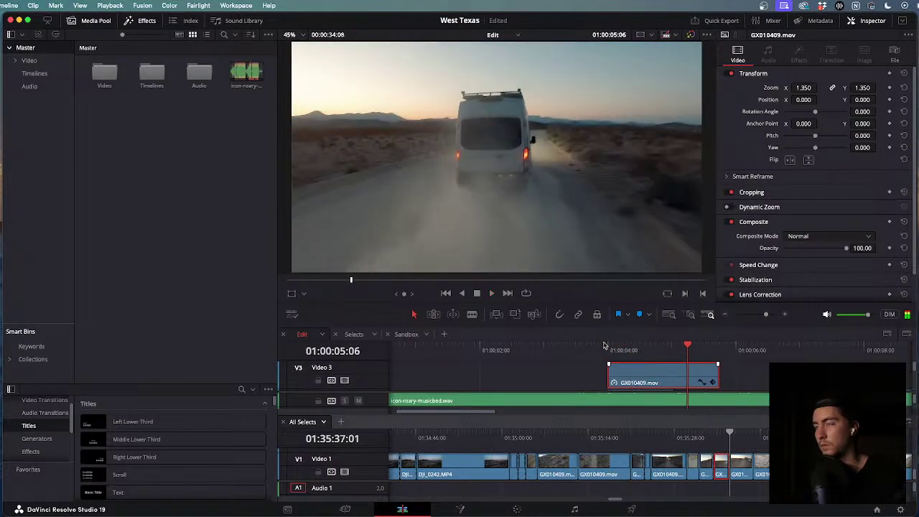
key(l)
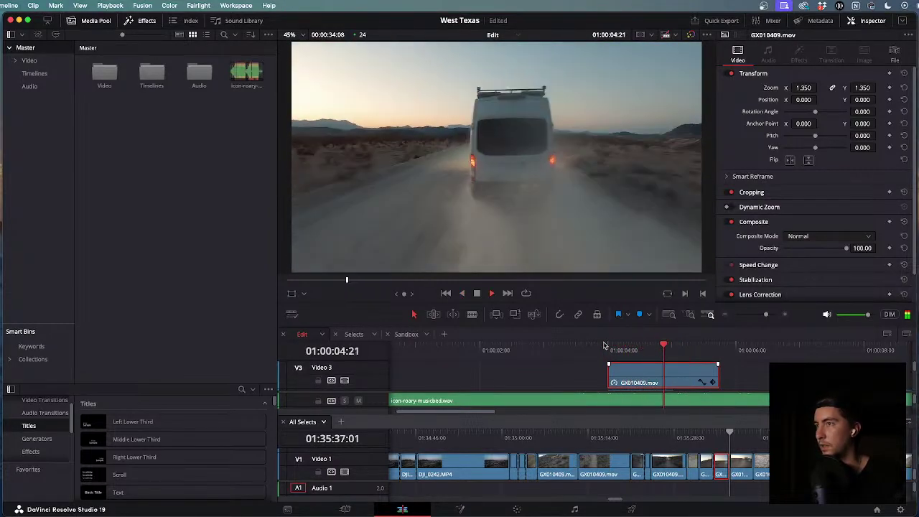
key(j)
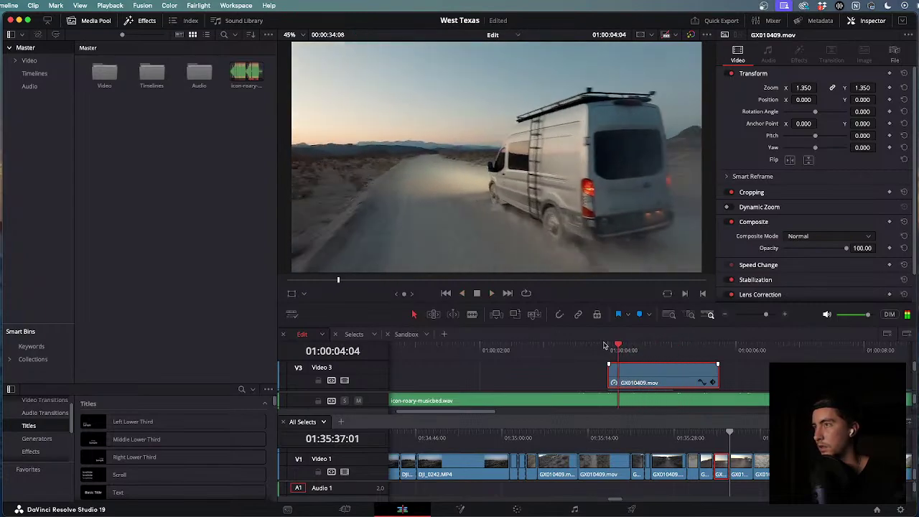
key(l)
key(j)
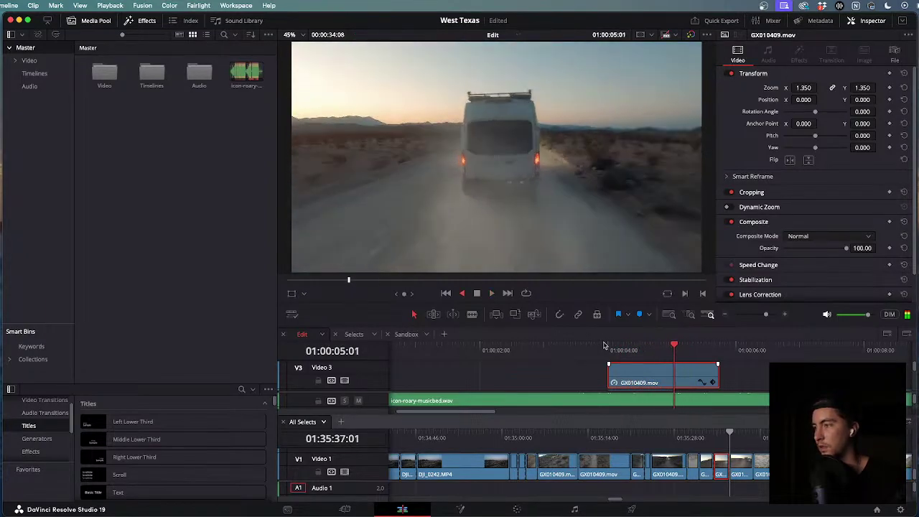
Trim a few frames off the head of the Video 3 van clip, realign it to 01:00:04:00 and replay it.
drag(611, 371, 636, 381)
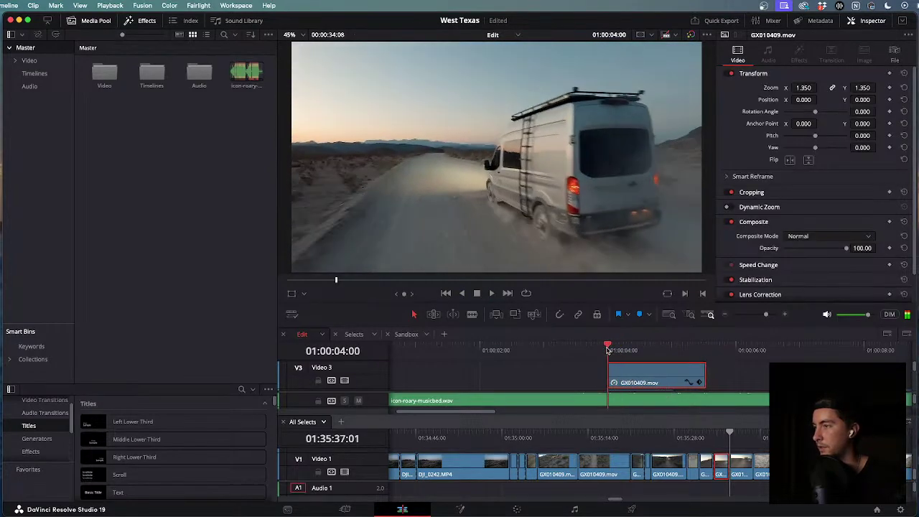
click(608, 350)
key(space)
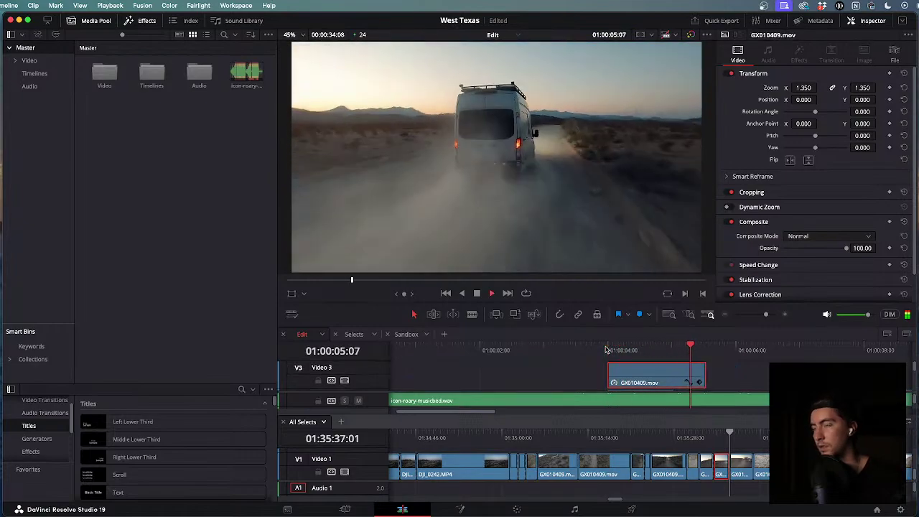
Shorten the end of the Video 3 van clip to a duration of about 00:00:01:02 and replay the cut.
drag(703, 377, 675, 374)
click(593, 350)
key(space)
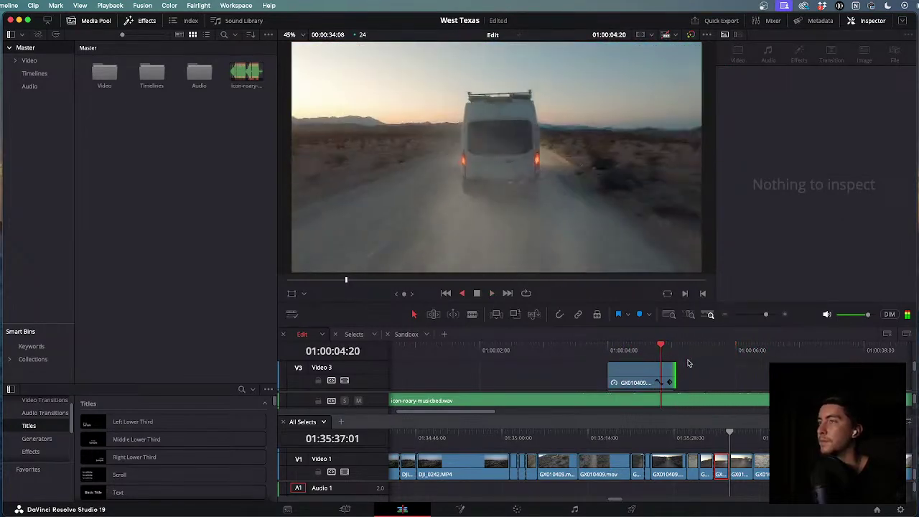
scroll(688, 363, down, 2)
scroll(689, 362, down, 1)
key(l)
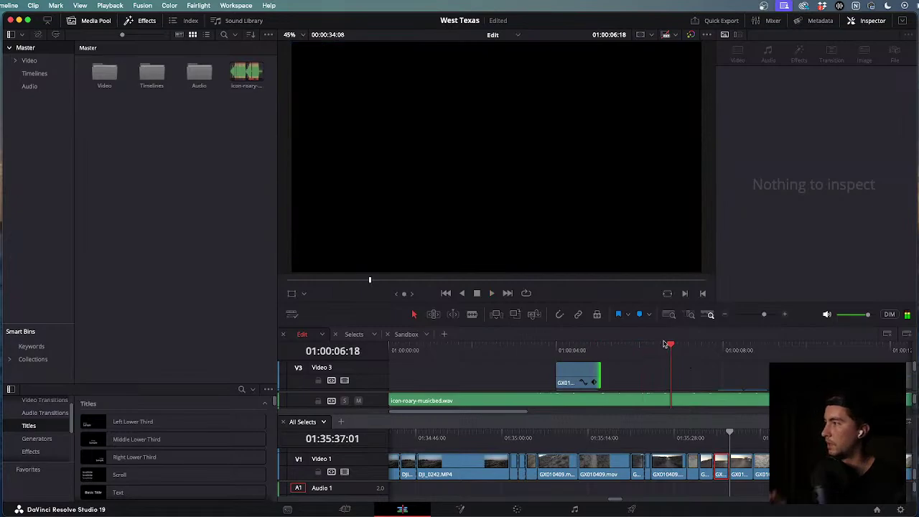
Set the shortened Video 3 van clip's speed to 120%.
drag(660, 346, 567, 346)
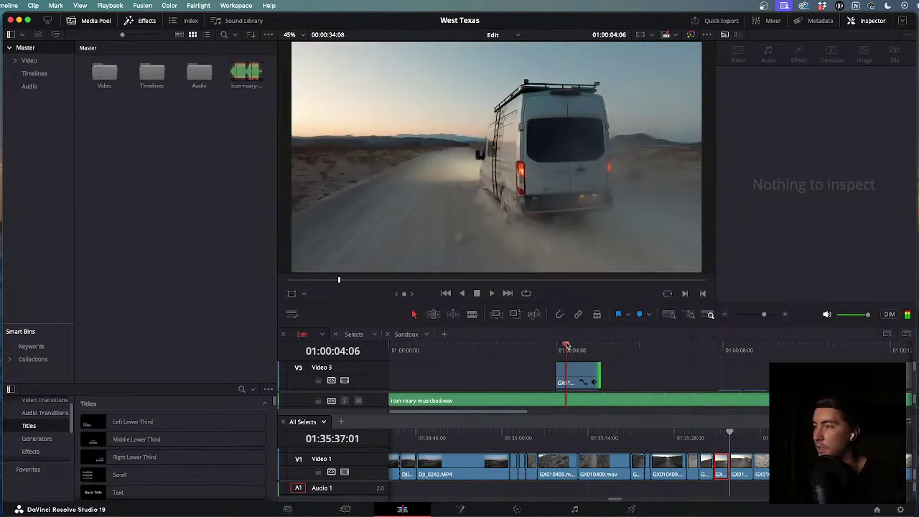
click(583, 375)
key(r)
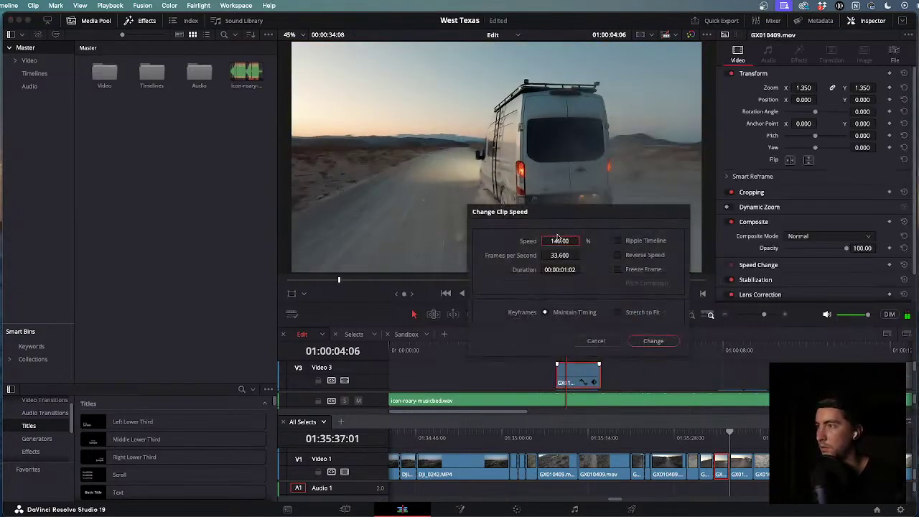
text(120)
key(Return)
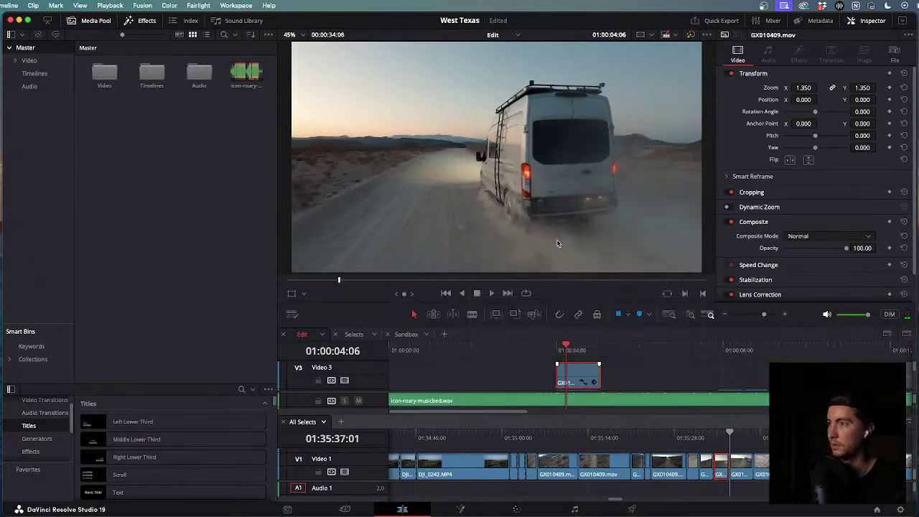
Review the timing of the two GX010409.mov van shots against the music from about 01:00:03 to 01:00:06.
drag(566, 345, 538, 348)
key(space)
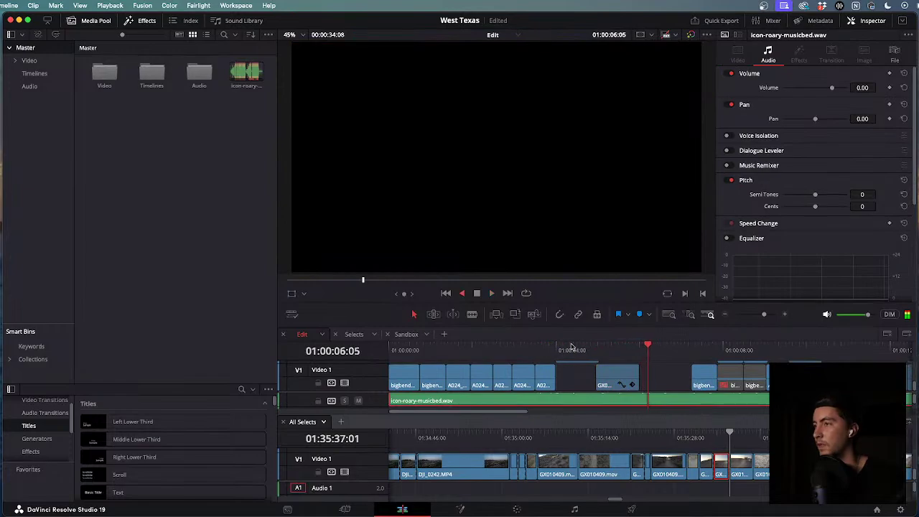
key(space)
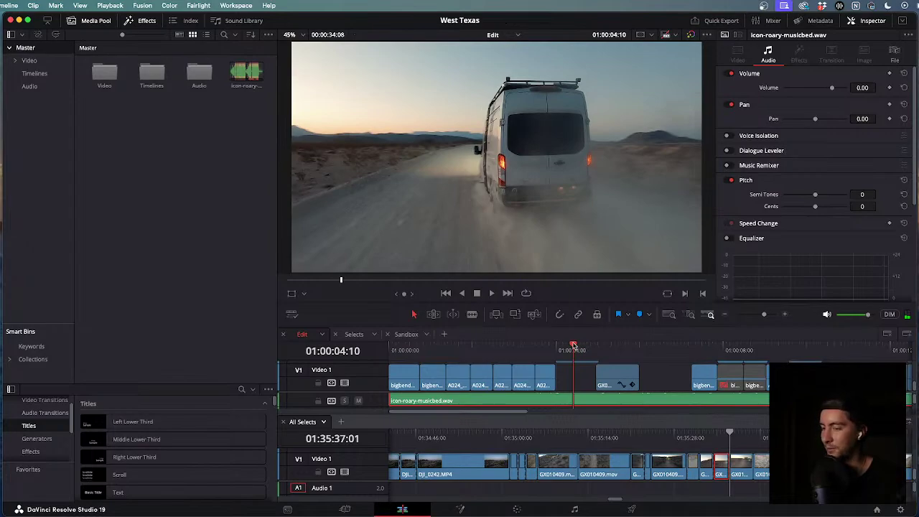
drag(574, 346, 520, 342)
key(space)
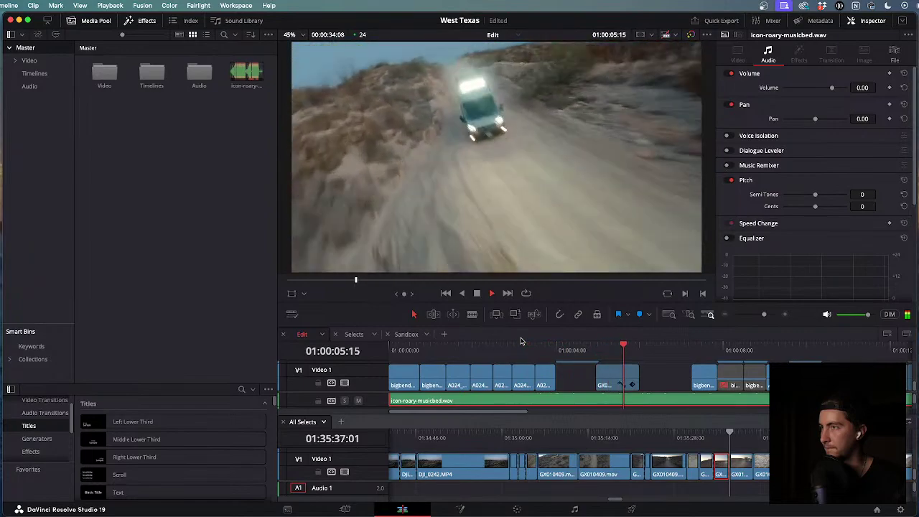
key(j)
key(j)
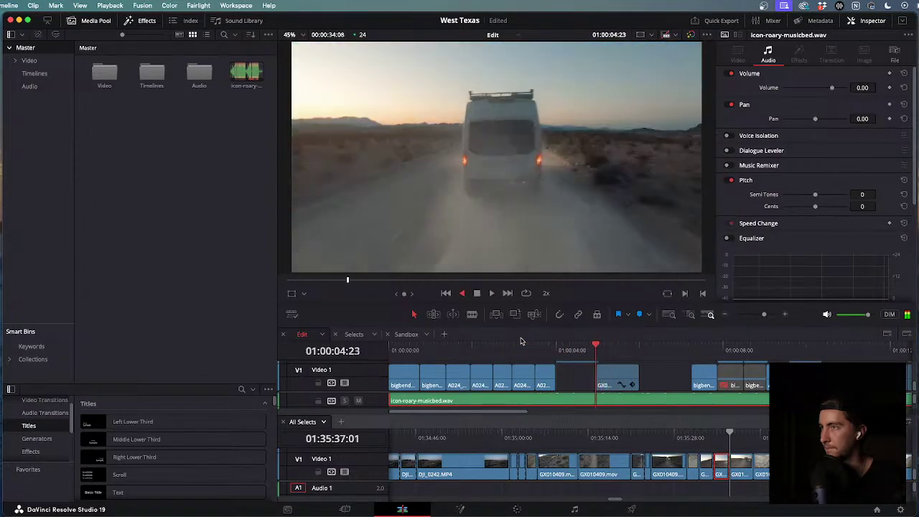
key(l)
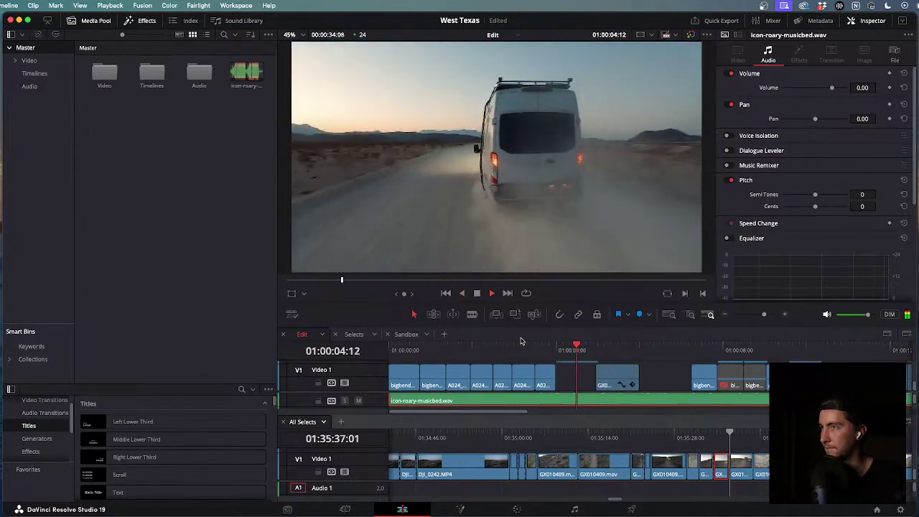
key(j)
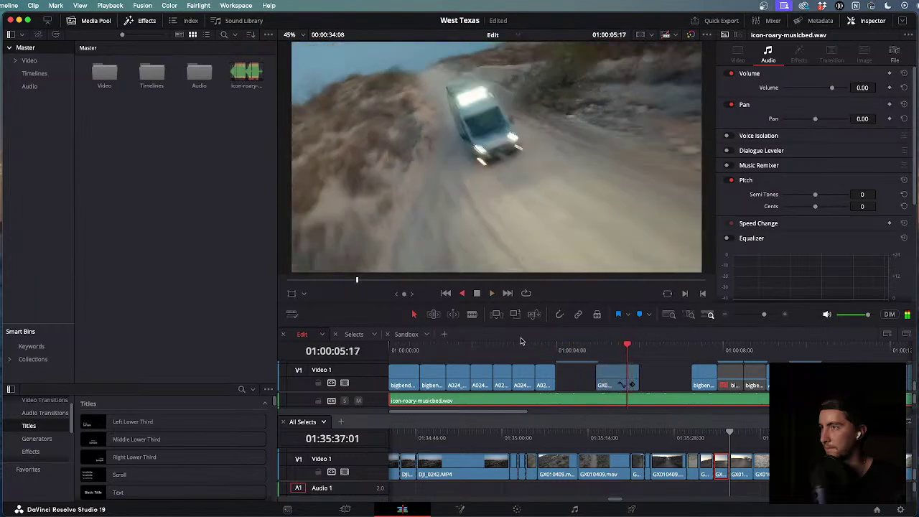
key(k)
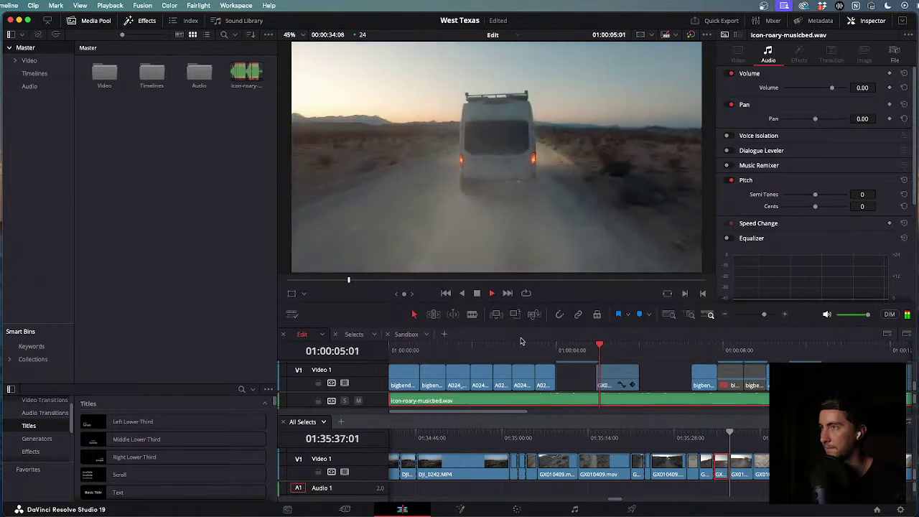
key(j)
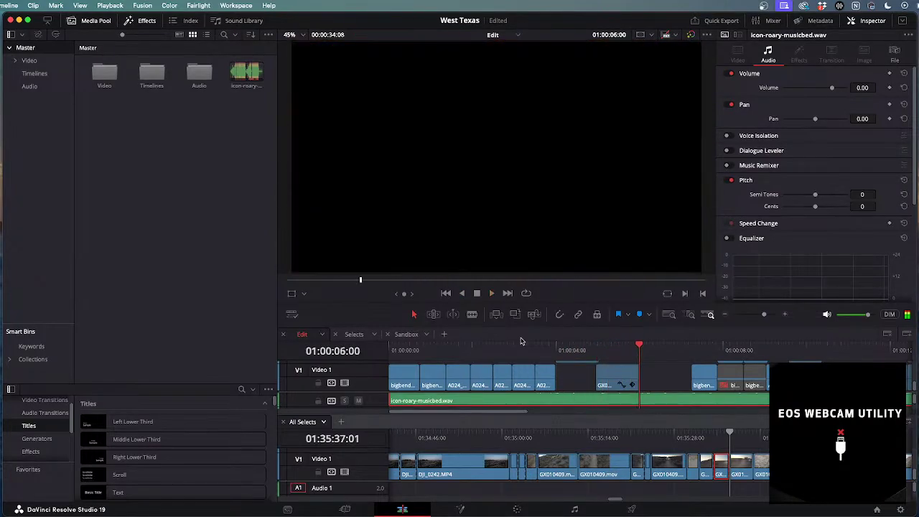
drag(609, 346, 568, 346)
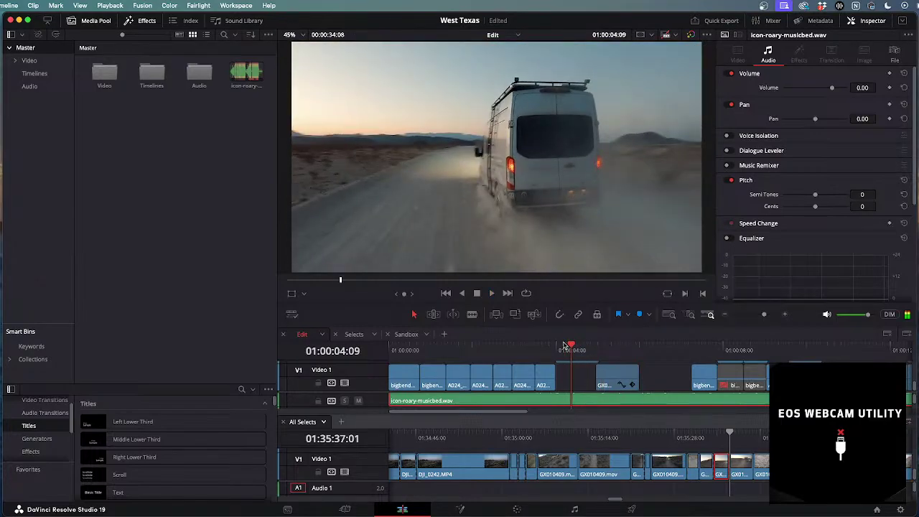
key(space)
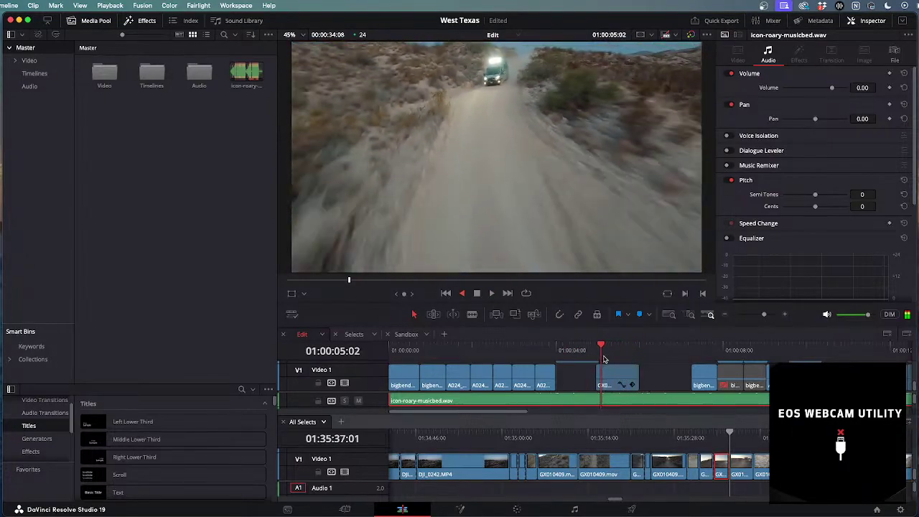
Flip the Video 1 GX010409.mov van clip horizontally and replay the cut from about 01:00:03:12.
key(l)
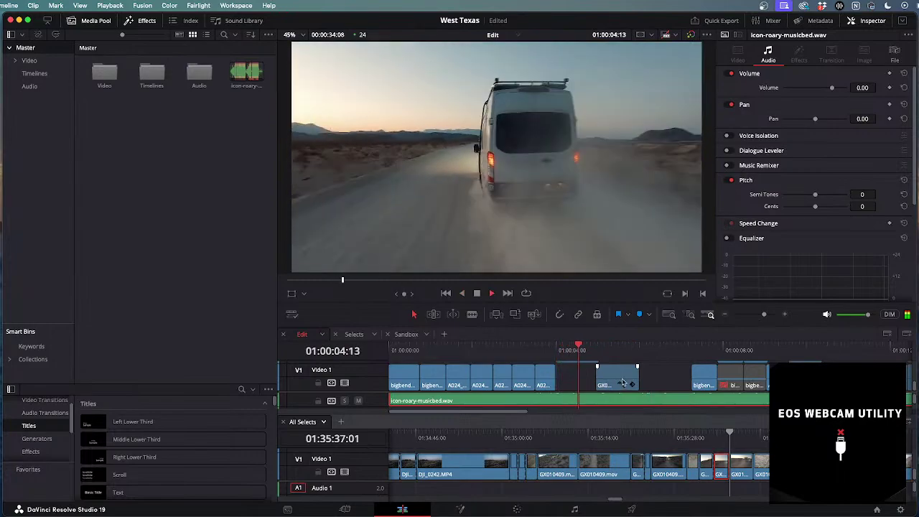
click(622, 381)
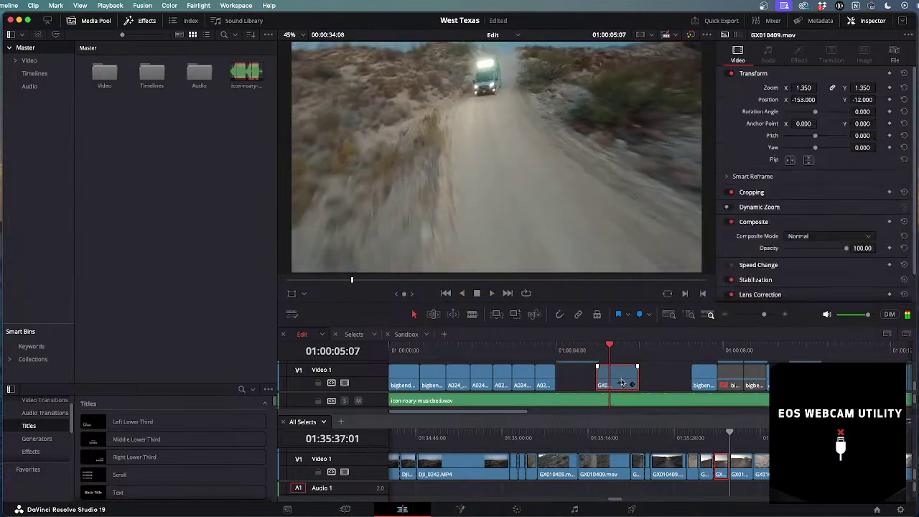
click(790, 161)
click(537, 348)
key(l)
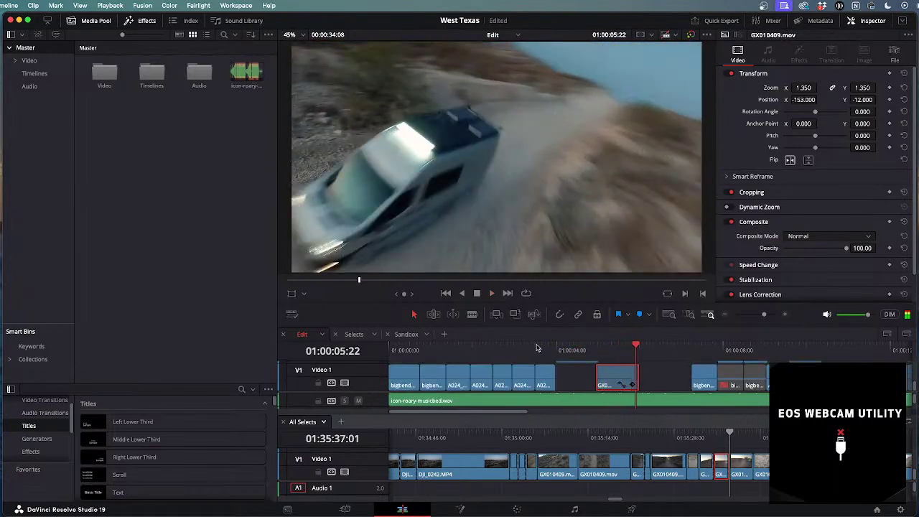
click(535, 350)
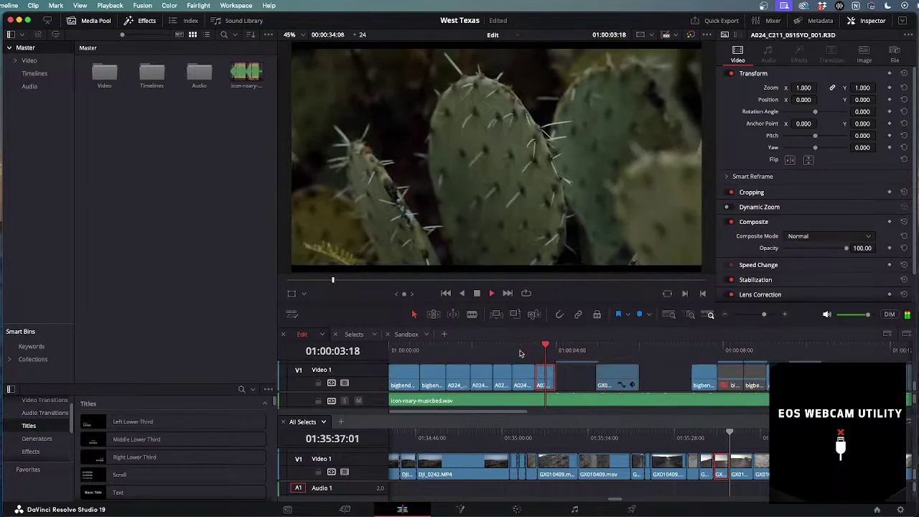
Review the cut from the Video 3 van shot into the Video 1 van shot, checking its timing around 01:00:04:18.
scroll(575, 381, up, 2)
scroll(575, 380, down, 2)
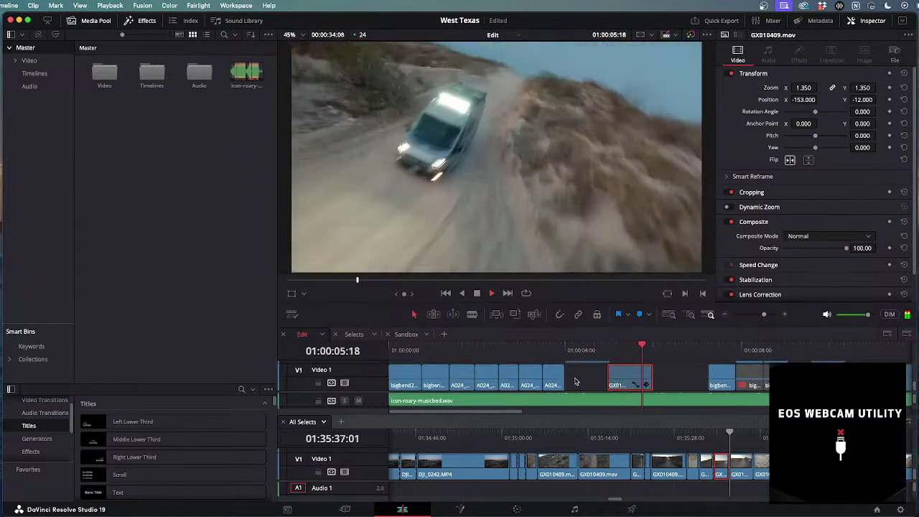
key(k)
click(614, 347)
click(555, 350)
key(space)
scroll(553, 350, up, 2)
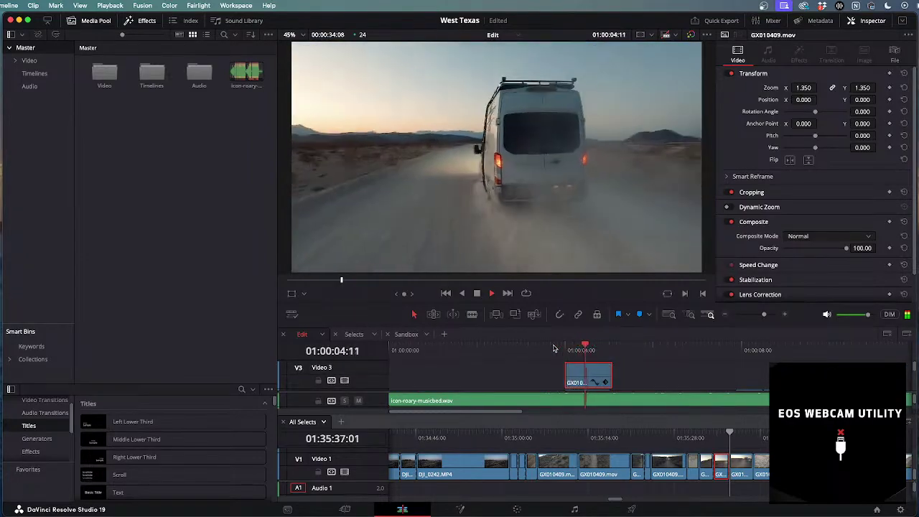
scroll(609, 375, down, 1)
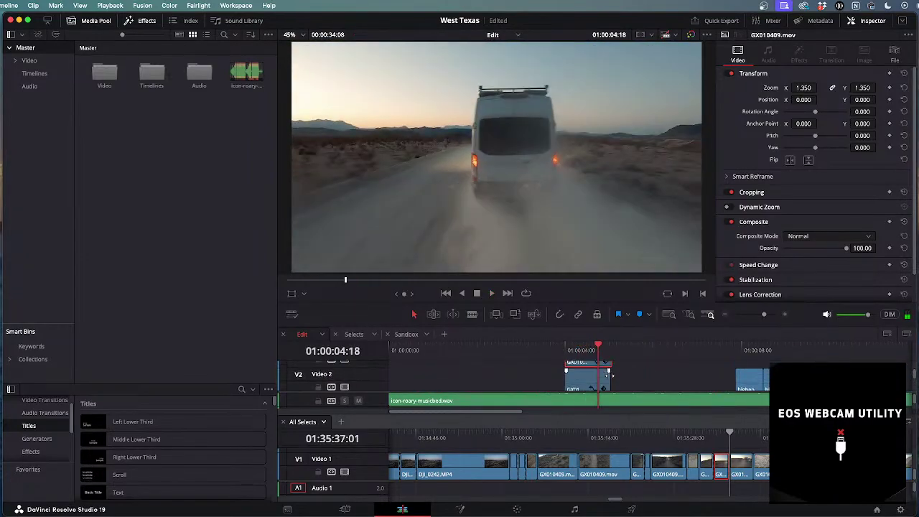
scroll(610, 367, up, 1)
key(Left)
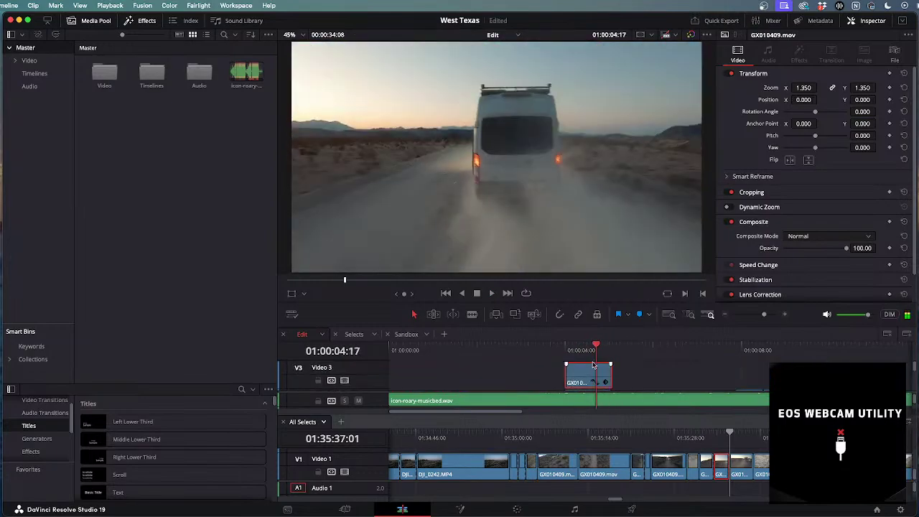
key(j)
key(j)
key(l)
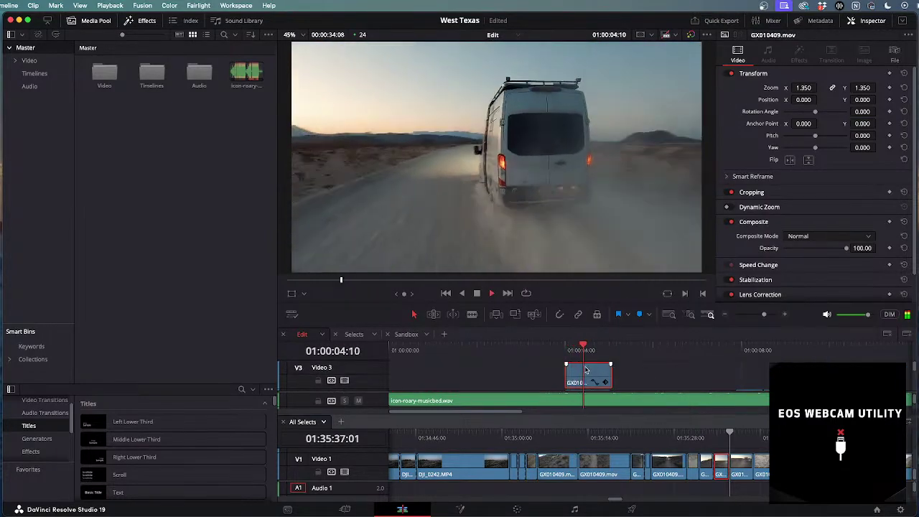
key(k)
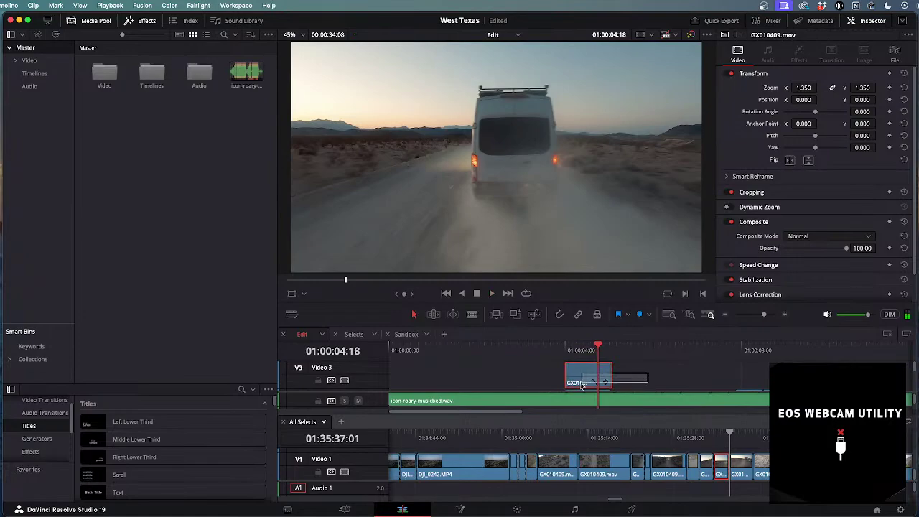
Trim about 7 frames off the ends of the stacked GX010409.mov van clips and the Video 1 van clip together.
scroll(582, 384, down, 1)
click(621, 371)
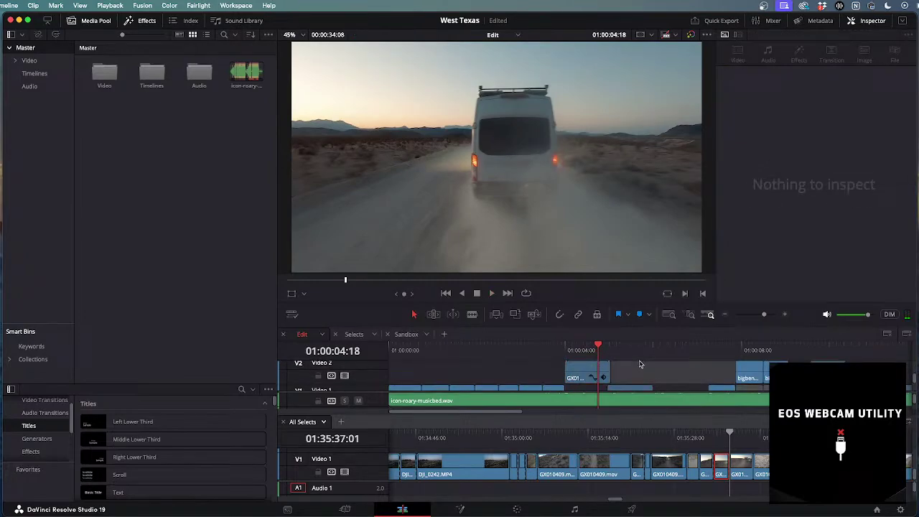
scroll(640, 365, up, 1)
scroll(596, 389, down, 1)
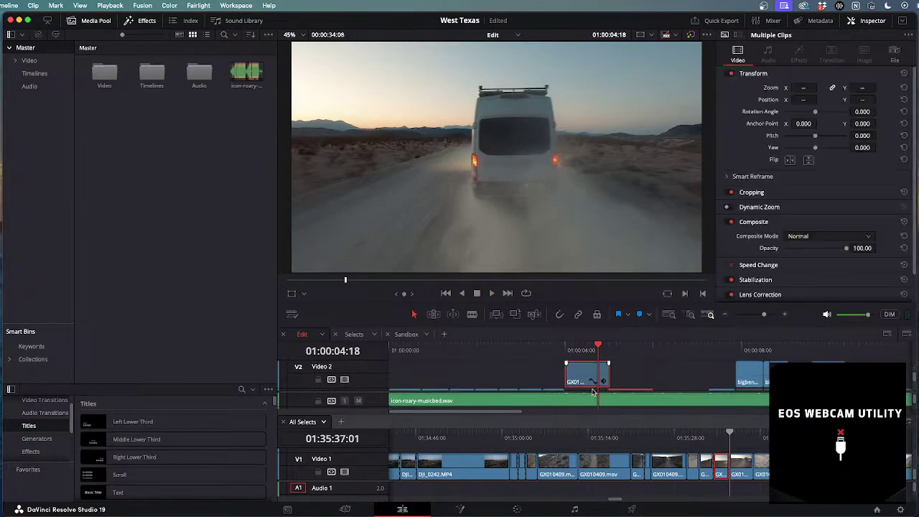
scroll(616, 363, up, 1)
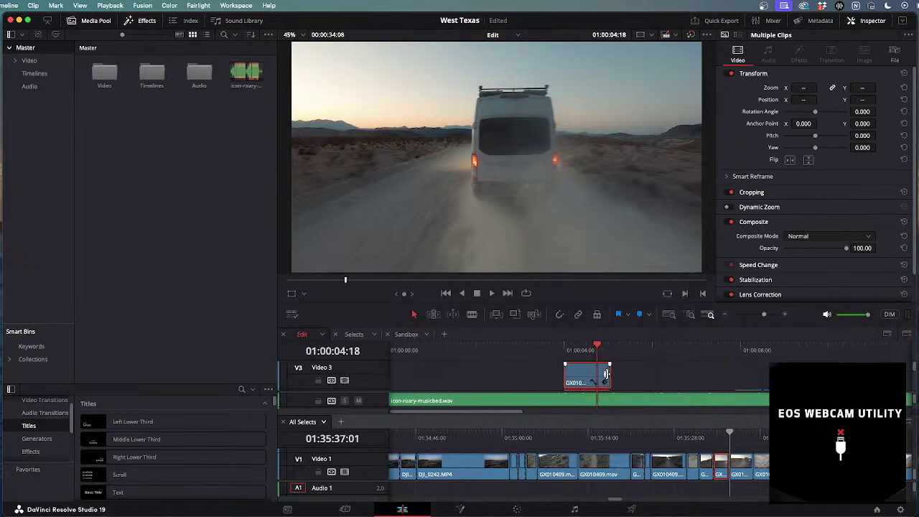
drag(610, 370, 596, 374)
Move the Video 1 van clip about 7 frames earlier to close the gap and replay the cut.
scroll(596, 375, down, 2)
click(614, 381)
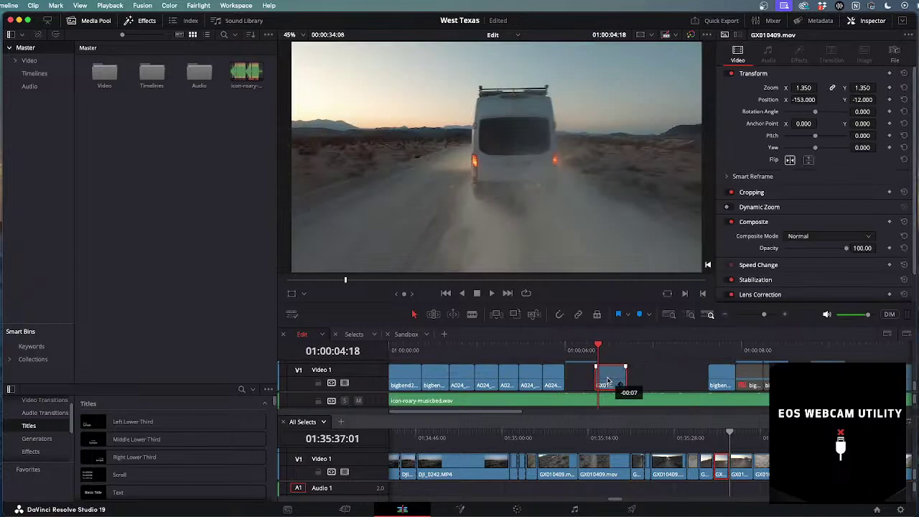
key(space)
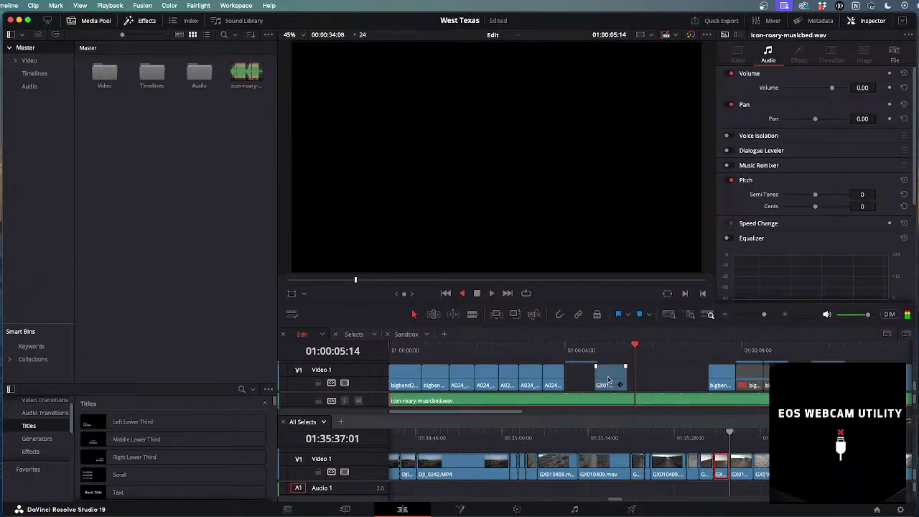
scroll(655, 374, up, 4)
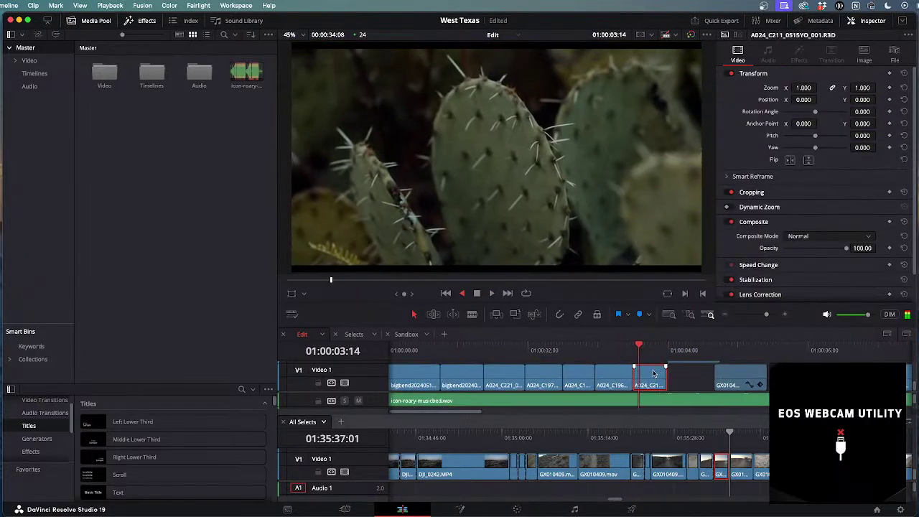
key(l)
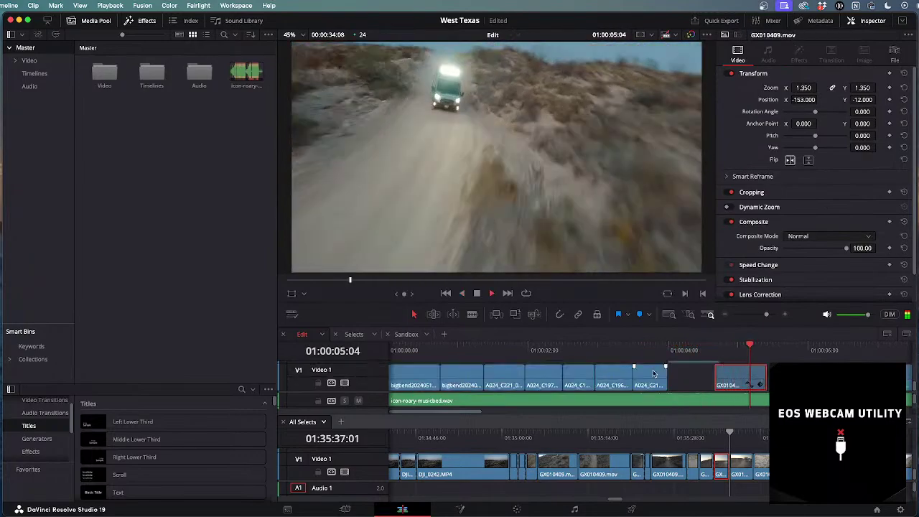
key(j)
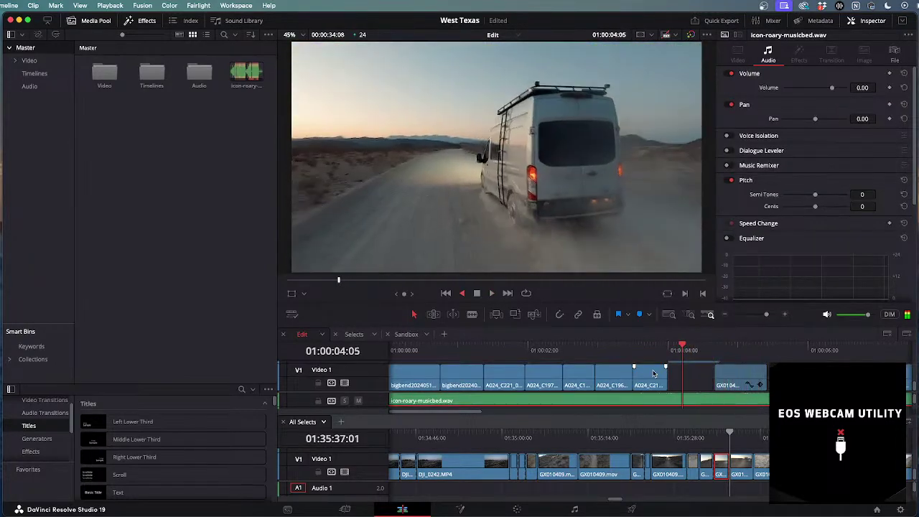
key(l)
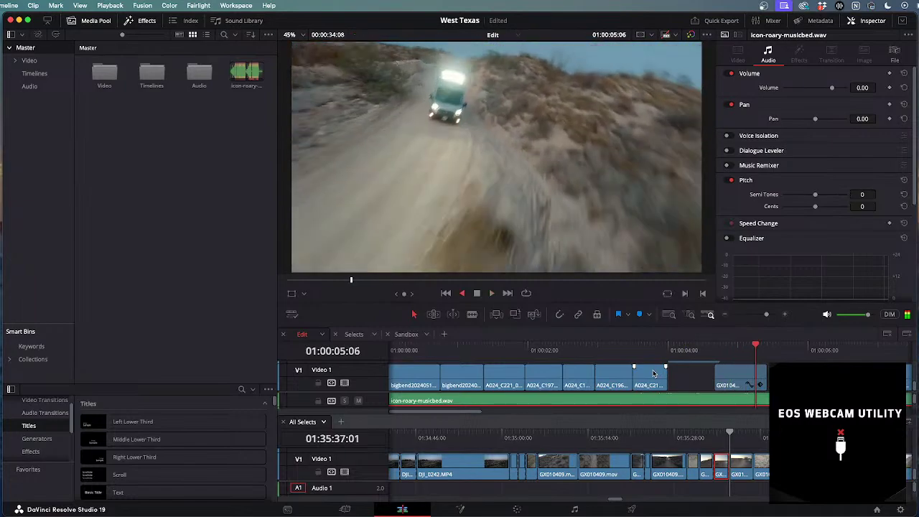
key(j)
key(k)
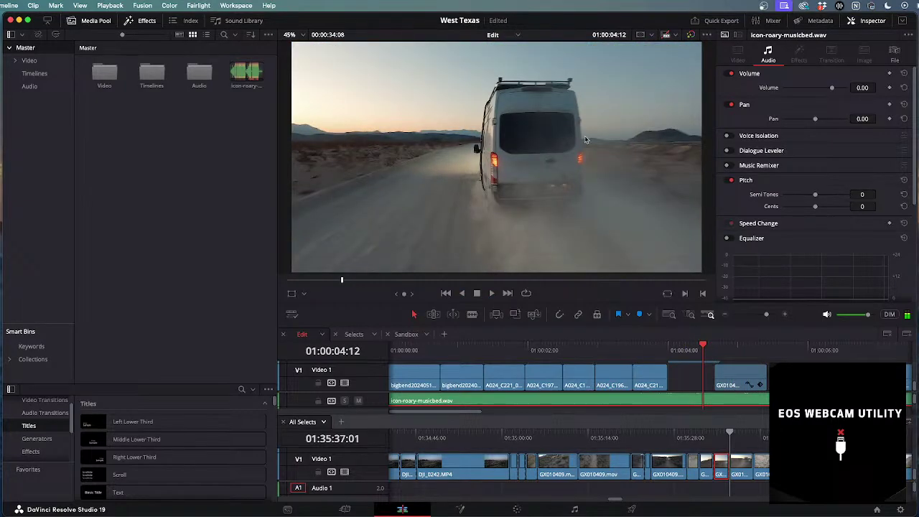
Remove the horizontal flip from the Video 1 van clip, flip the Video 3 van clip horizontally instead, and replay the cut.
click(740, 382)
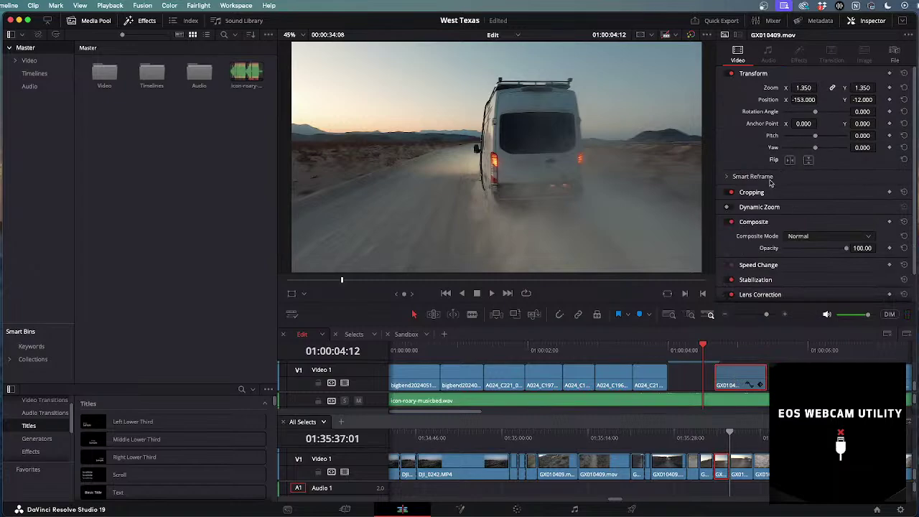
scroll(702, 383, up, 2)
click(701, 381)
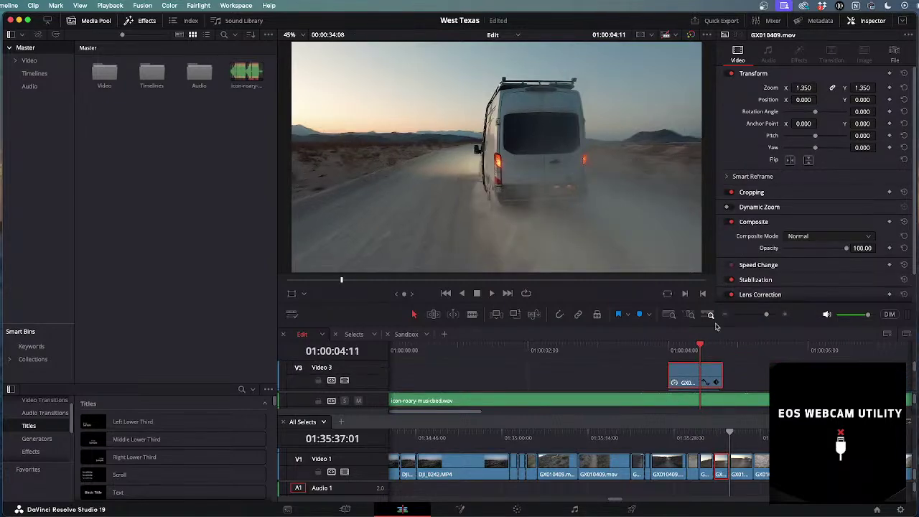
click(789, 160)
drag(701, 352, 670, 349)
key(space)
scroll(670, 348, down, 2)
key(space)
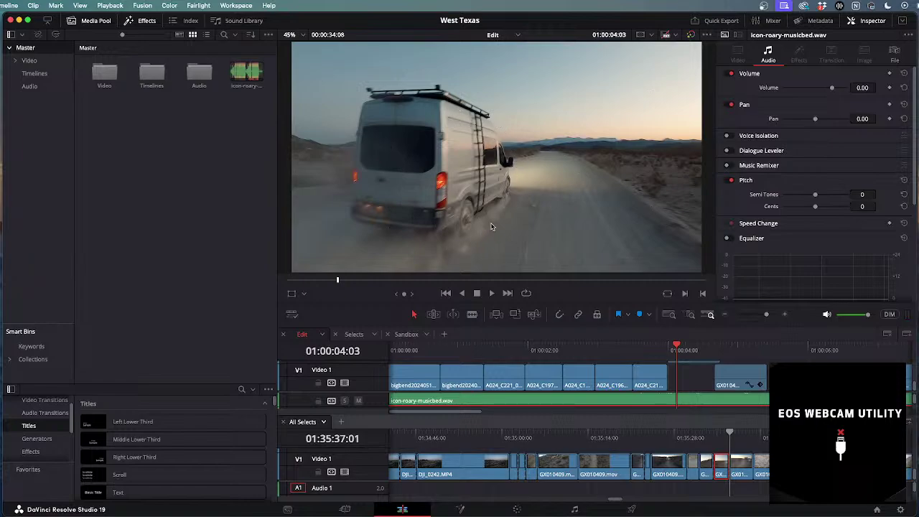
key(space)
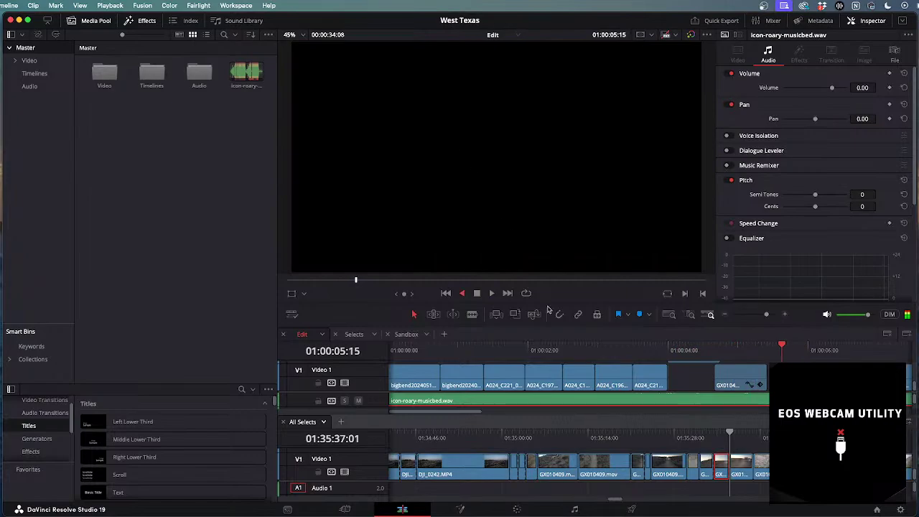
Trim the head and end of the Video 1 van clip so the van enters closer to camera, and replay the cut.
click(734, 388)
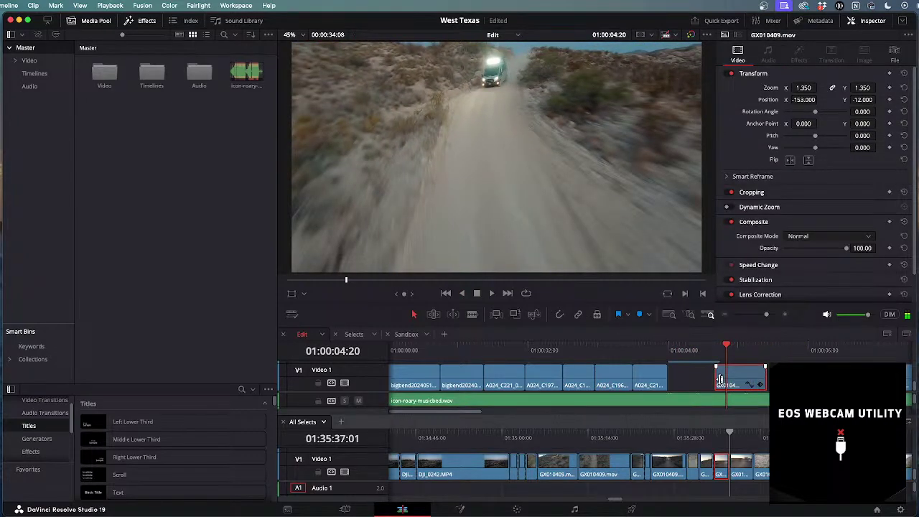
mouse_move(721, 380)
mouse_down()
mouse_move(751, 386)
mouse_move(721, 378)
mouse_up()
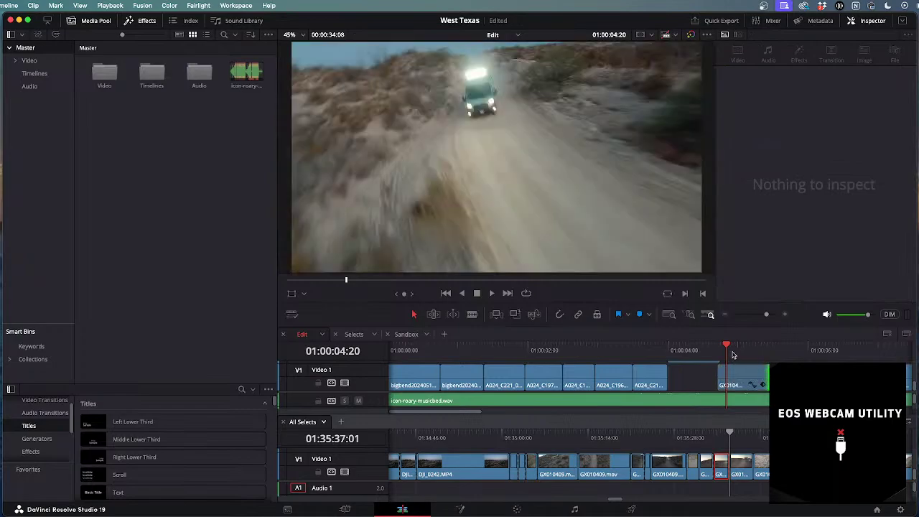
click(675, 351)
key(space)
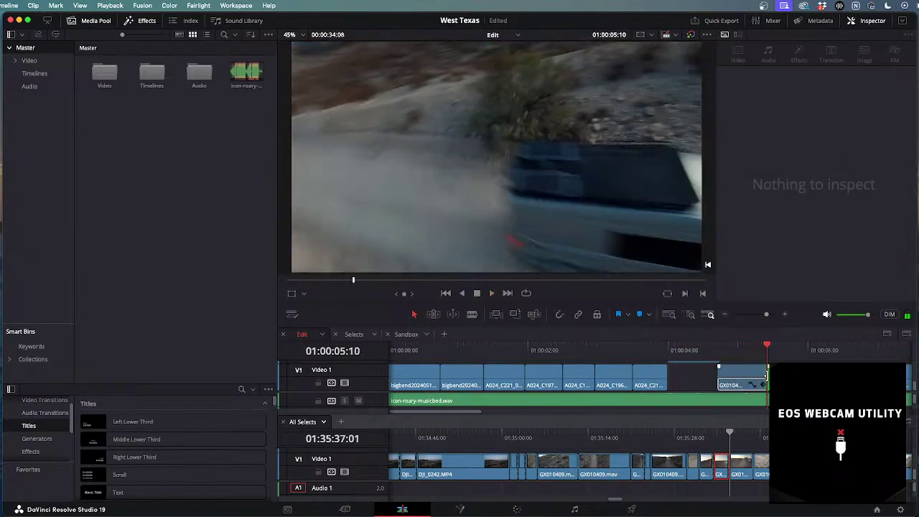
drag(763, 375, 766, 375)
key(Home)
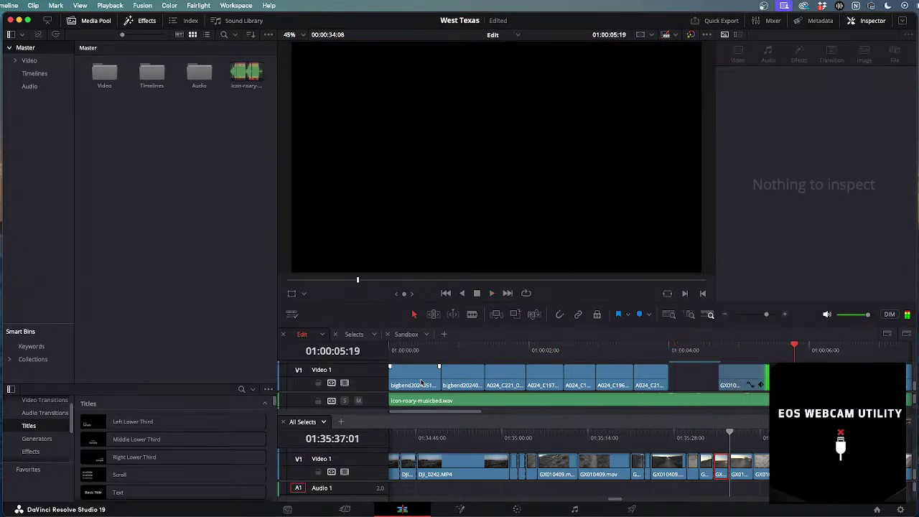
key(j)
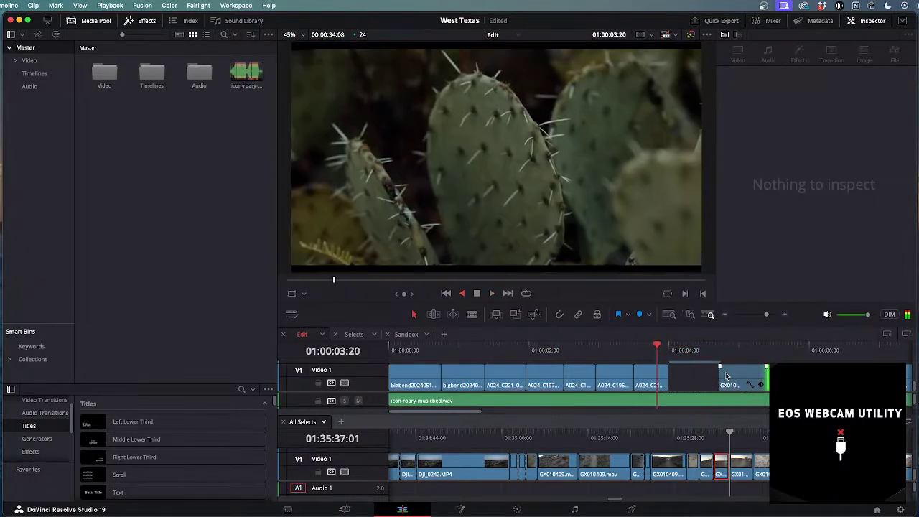
Move the Video 1 van clip to about 01:00:04:22 and extend the end of the Video 2 van clip by about 4 frames.
click(744, 382)
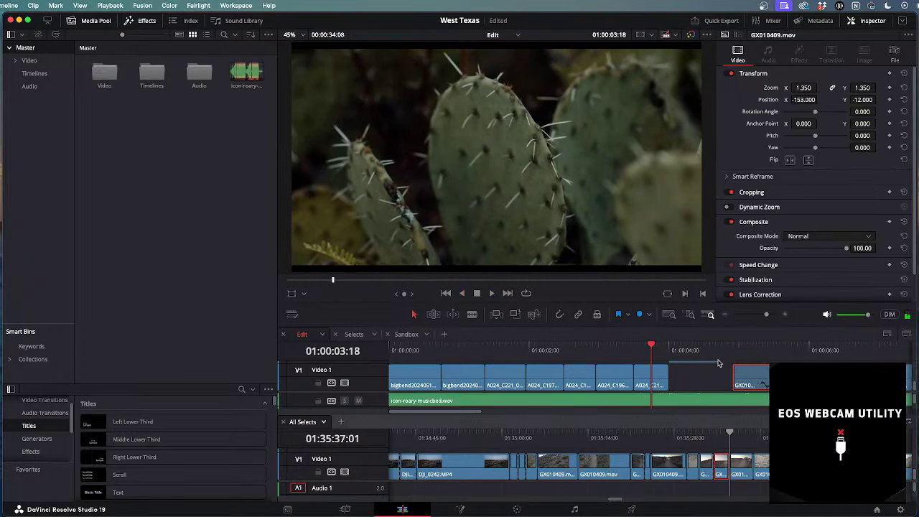
drag(718, 363, 723, 368)
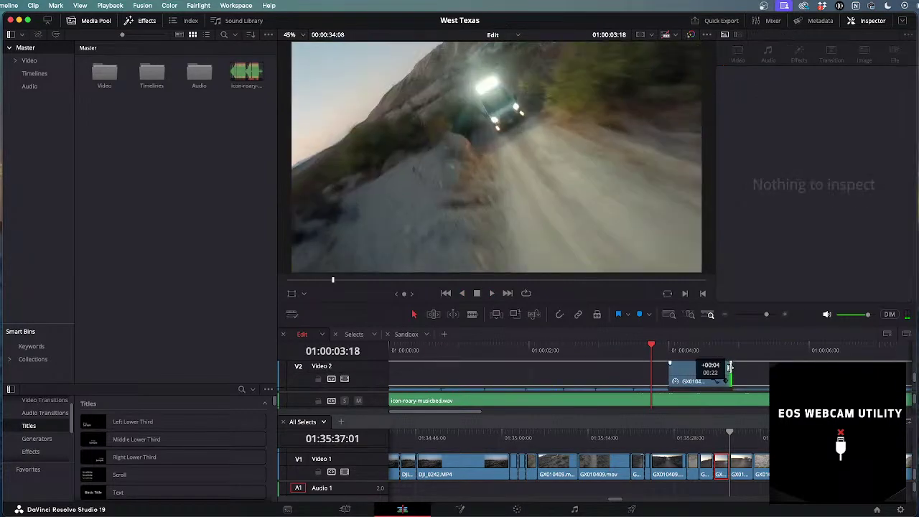
key(l)
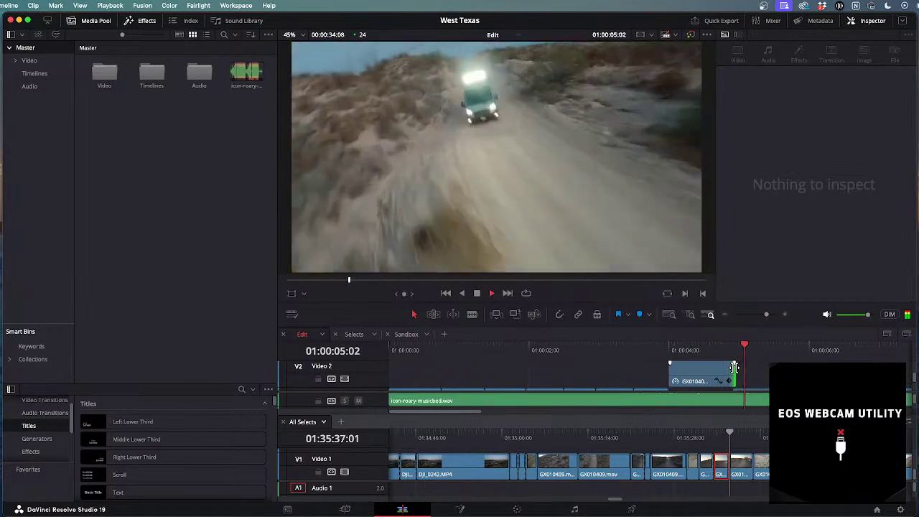
key(j)
scroll(762, 385, down, 2)
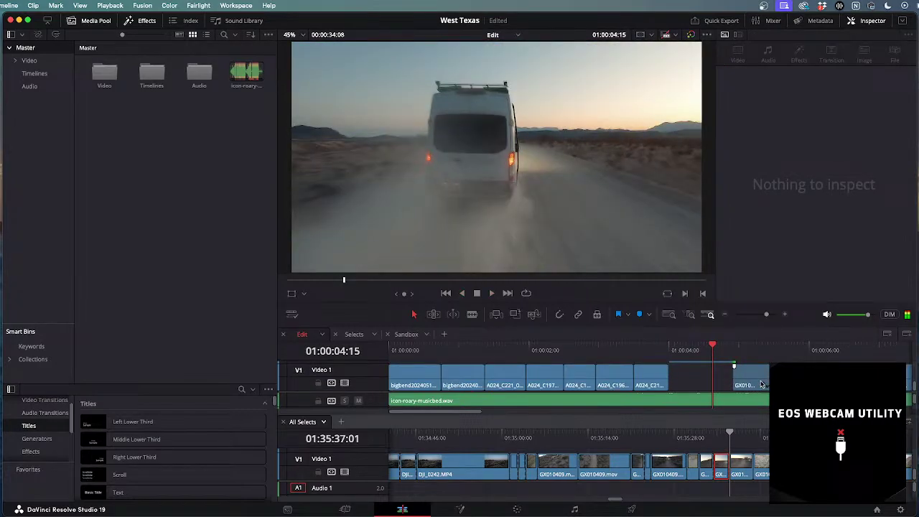
Extend the end of the Video 3 van clip to about 01:00:05:00 and replay the cut.
scroll(761, 384, up, 3)
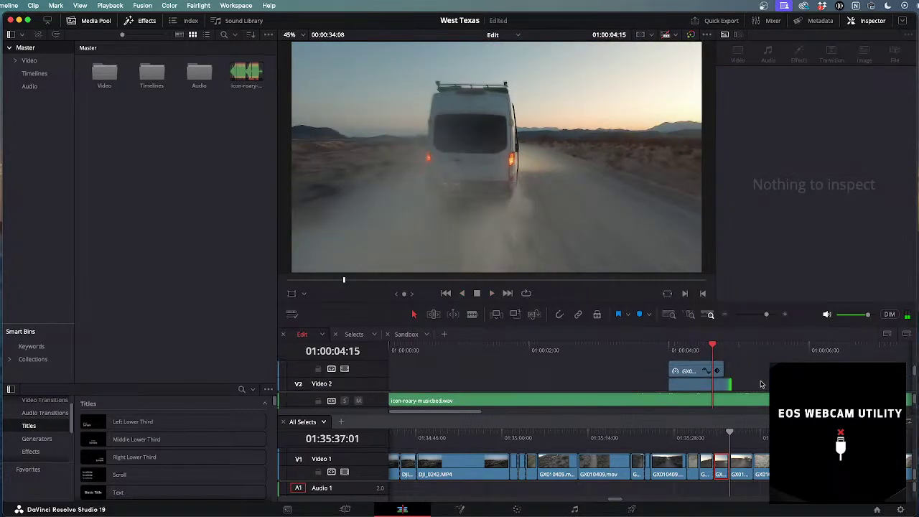
drag(722, 370, 739, 366)
key(l)
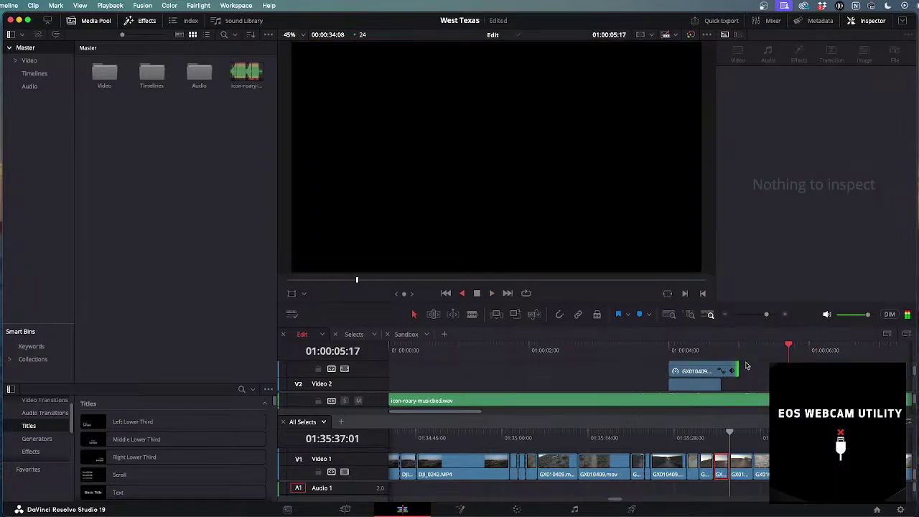
Replay the van cut around 01:00:04:00, and play the whole Edit timeline from its start to about 01:00:15:10.
key(k)
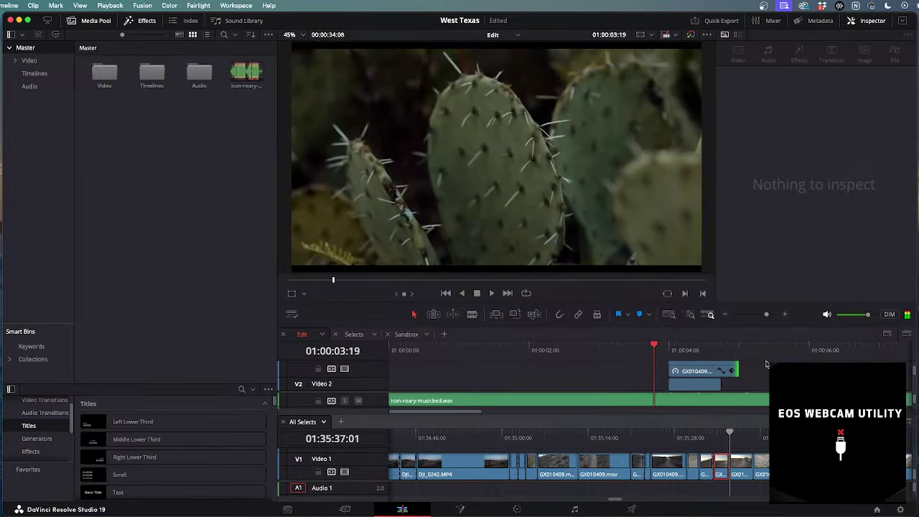
key(l)
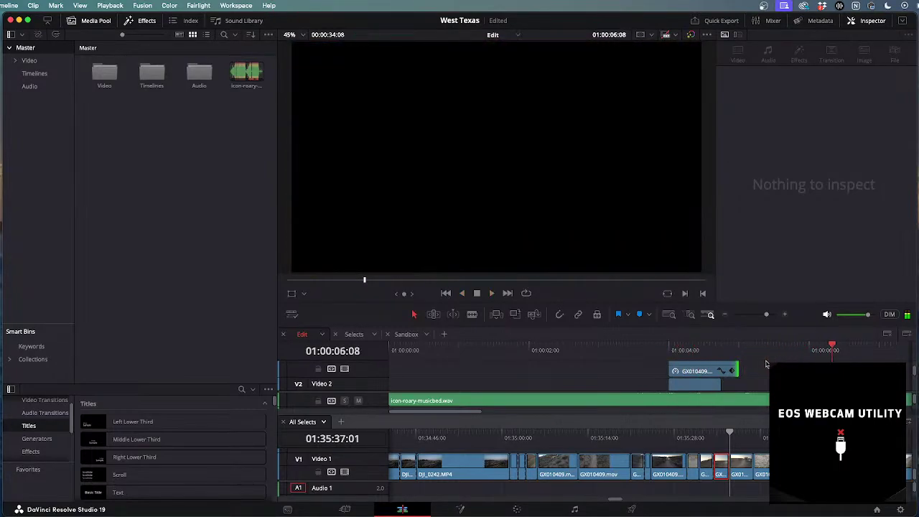
click(663, 350)
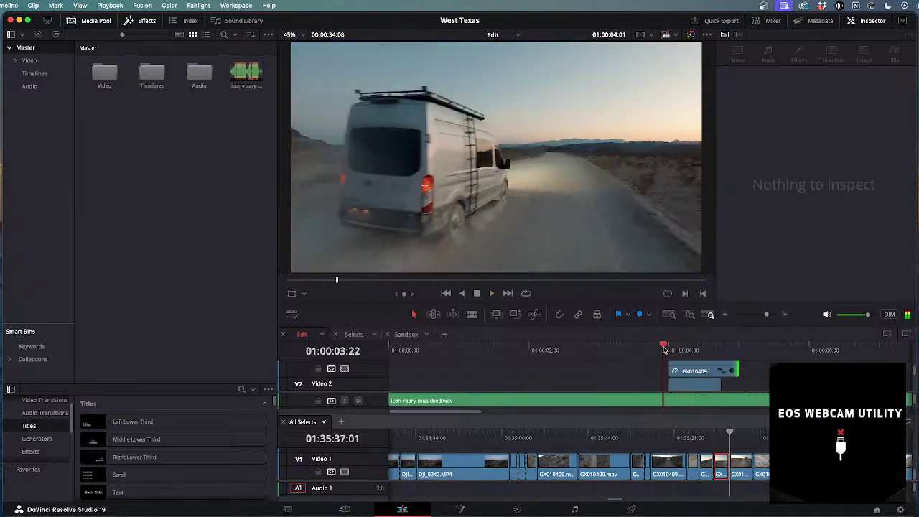
key(space)
scroll(690, 362, down, 2)
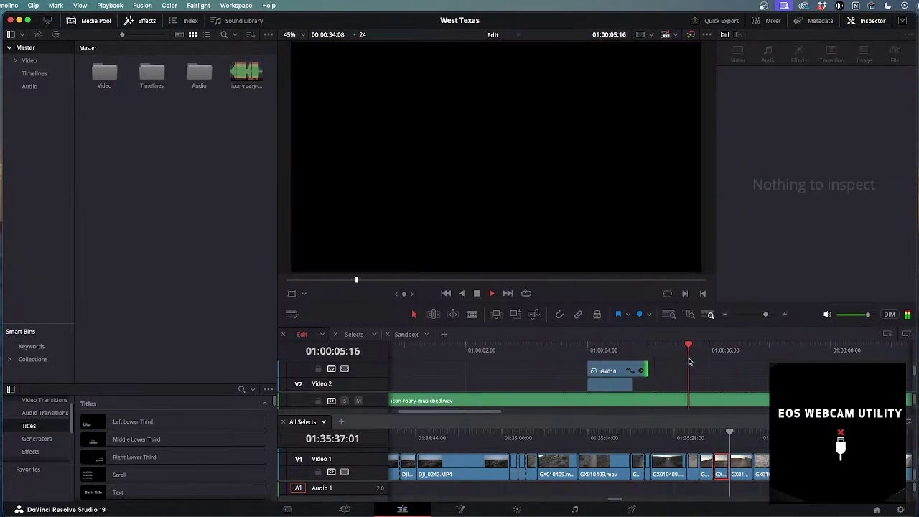
scroll(689, 362, down, 2)
scroll(679, 374, down, 2)
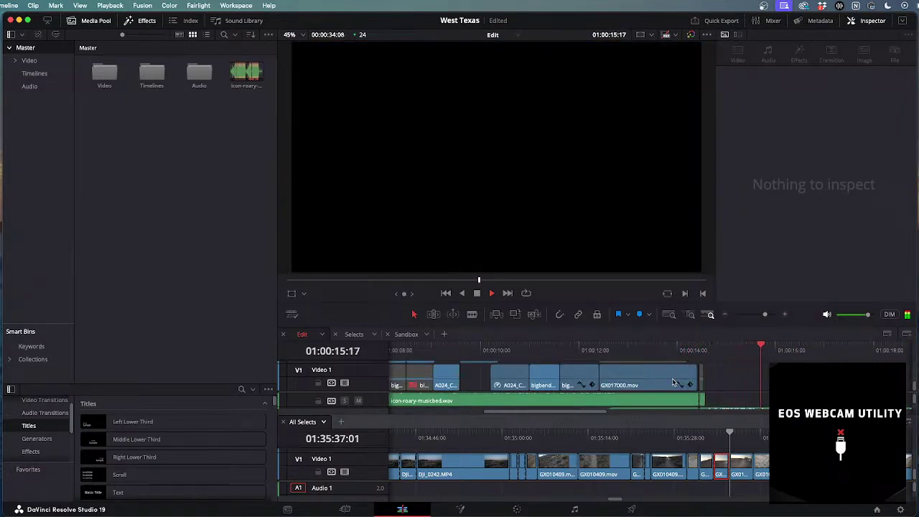
key(Home)
key(space)
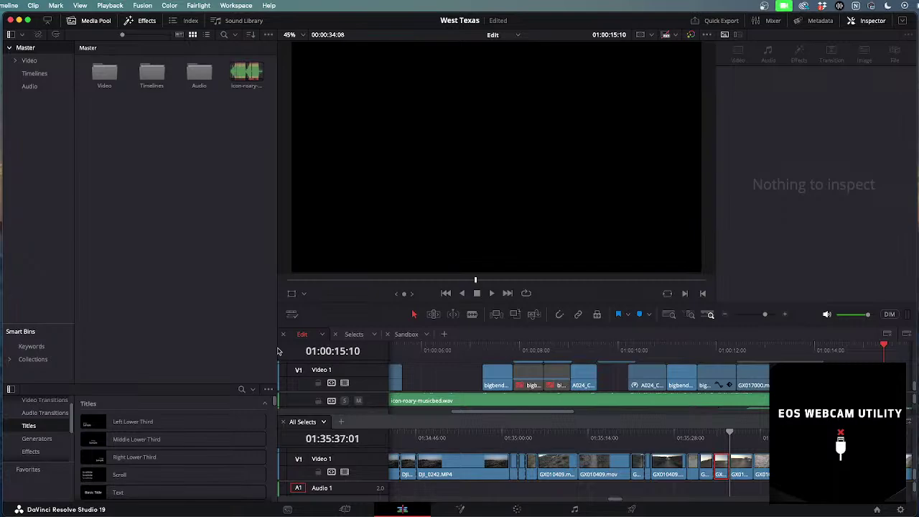
Scrub and replay the transition between the Video 3 van clip and the Video 1 van clip.
drag(449, 347, 663, 364)
scroll(666, 372, up, 2)
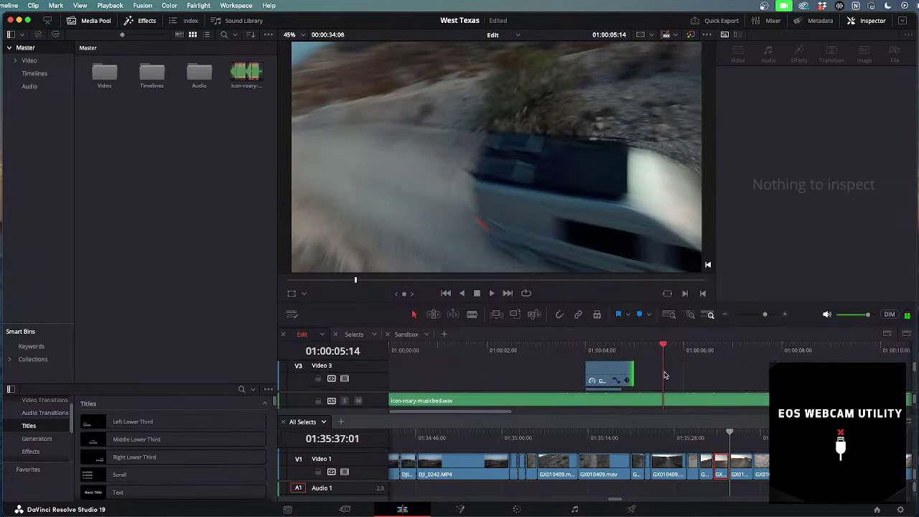
click(602, 367)
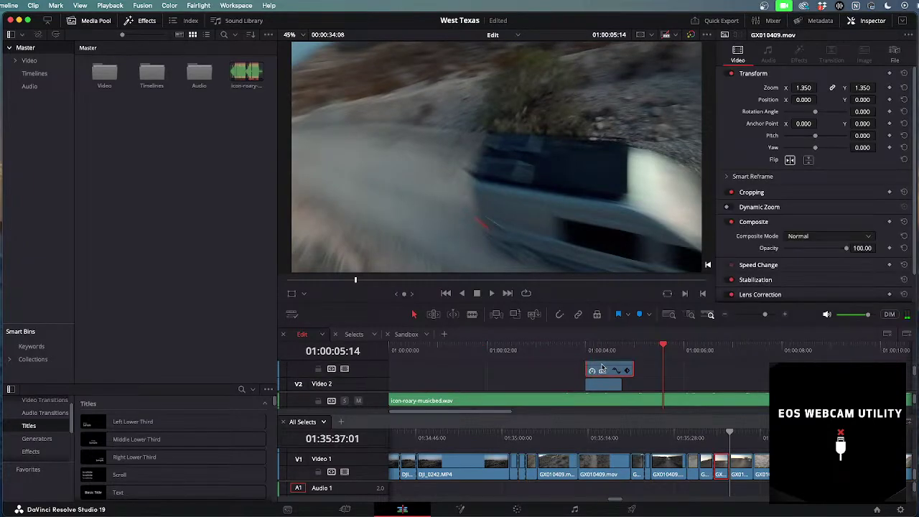
scroll(603, 368, down, 2)
key(j)
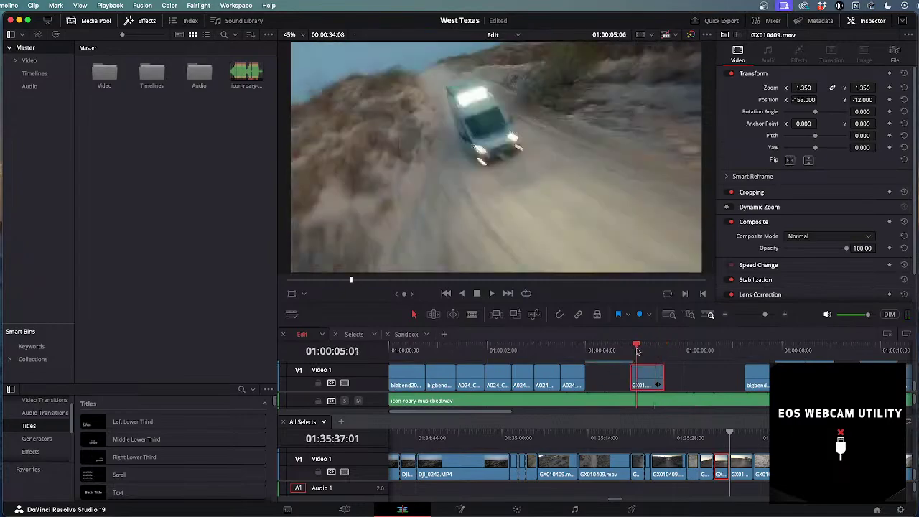
key(j)
key(l)
scroll(575, 370, up, 2)
scroll(570, 352, down, 2)
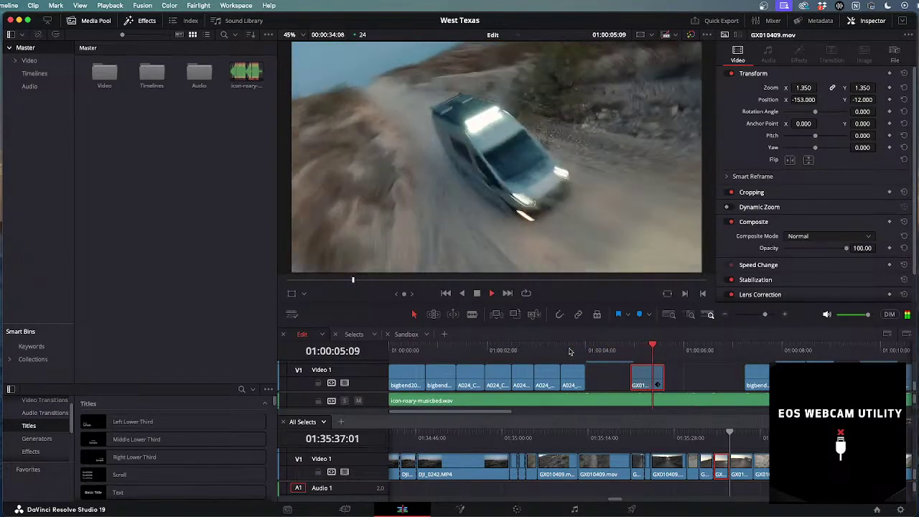
key(j)
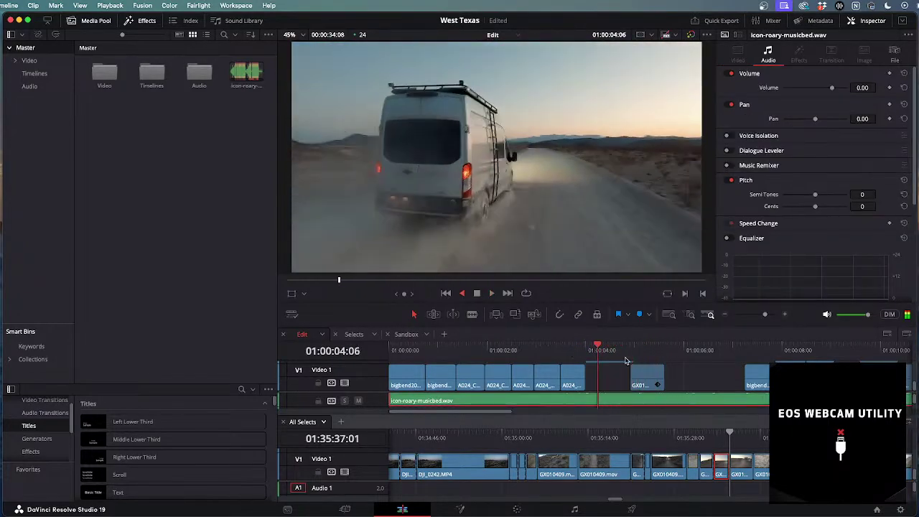
Play the montage from the start and recheck both van shots from about 01:00:04:00 into the gap that follows them.
key(Home)
key(l)
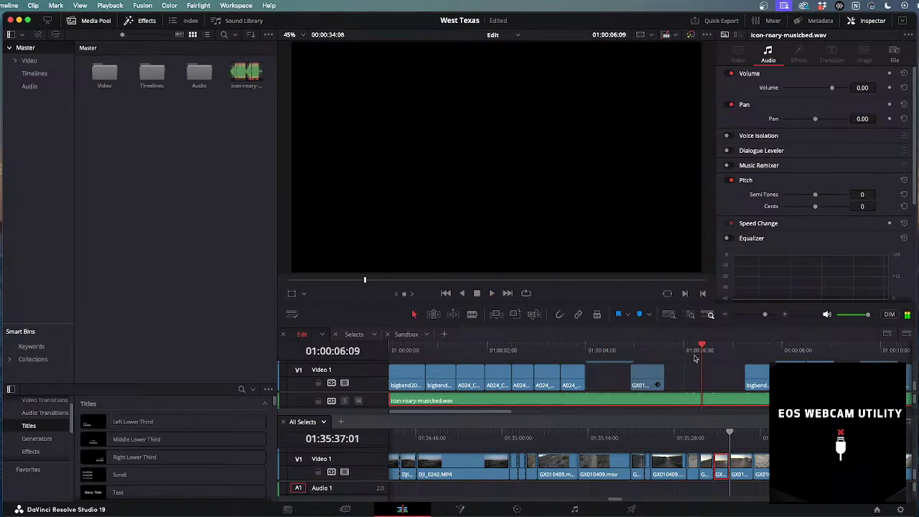
drag(695, 358, 588, 354)
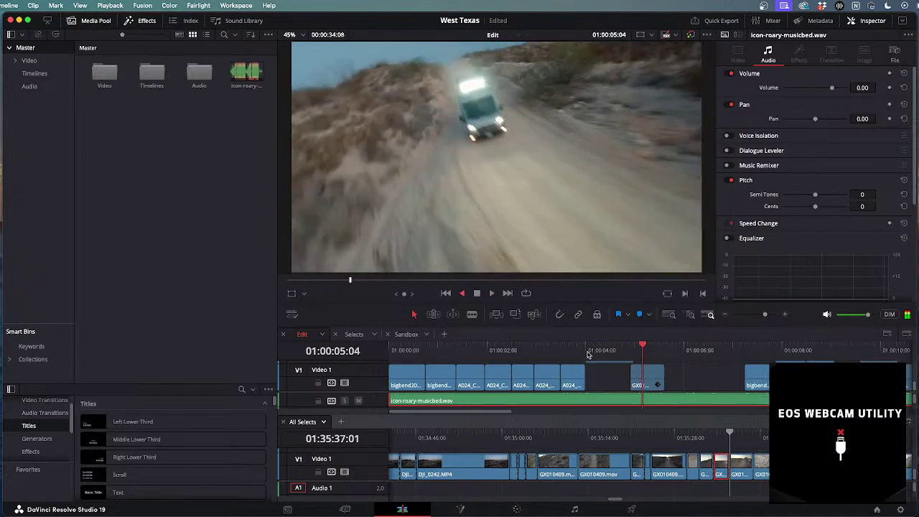
key(space)
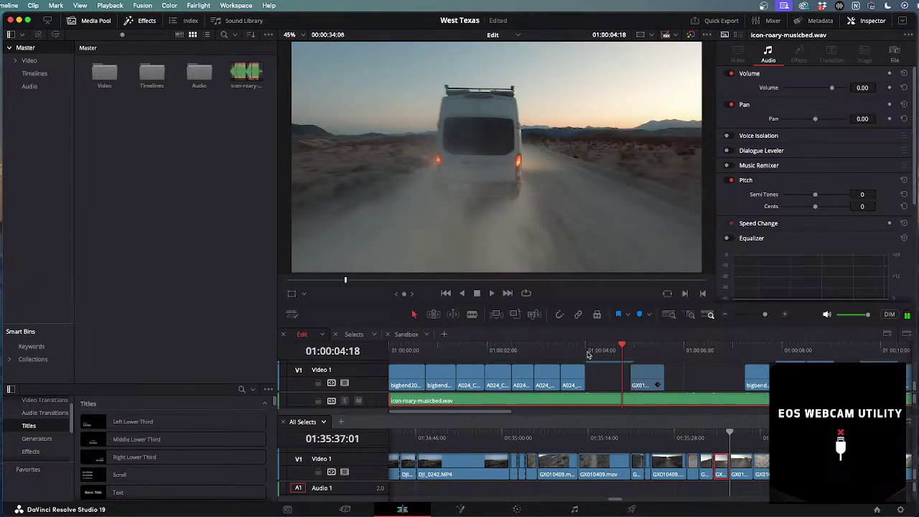
key(space)
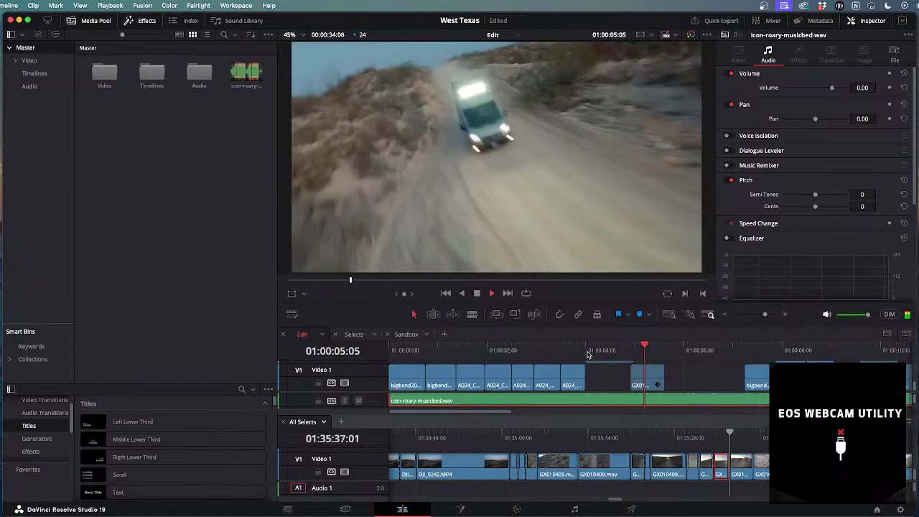
scroll(733, 377, up, 2)
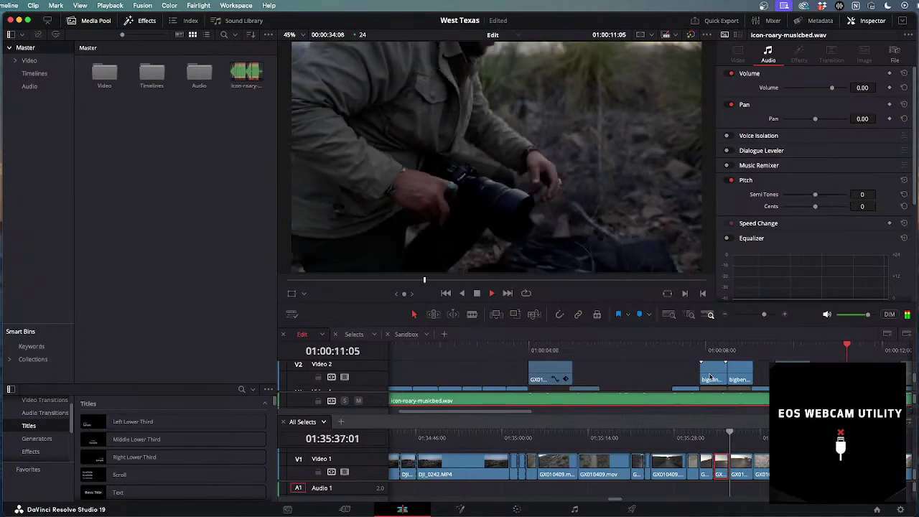
drag(590, 350, 549, 350)
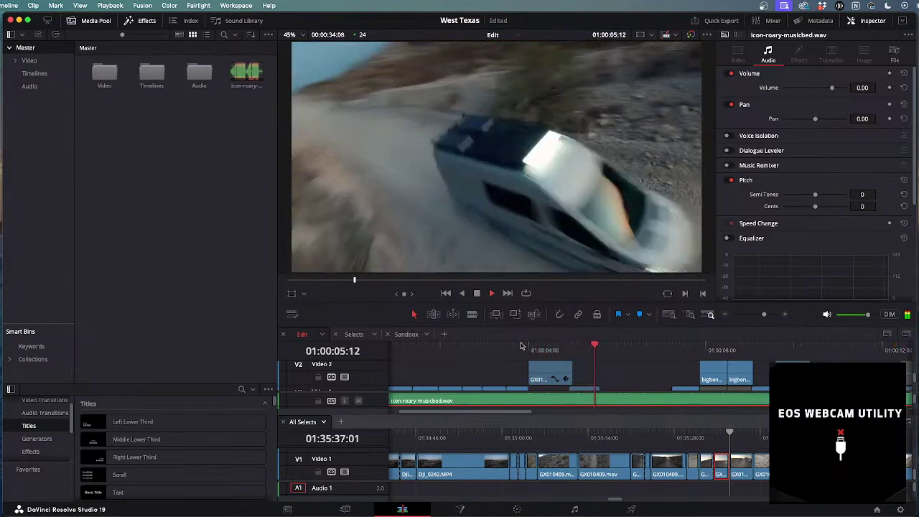
Browse All Selects for another van shot and preview the dusk headlights clip bigbend20240514_0075.MP4.
scroll(718, 449, down, 10)
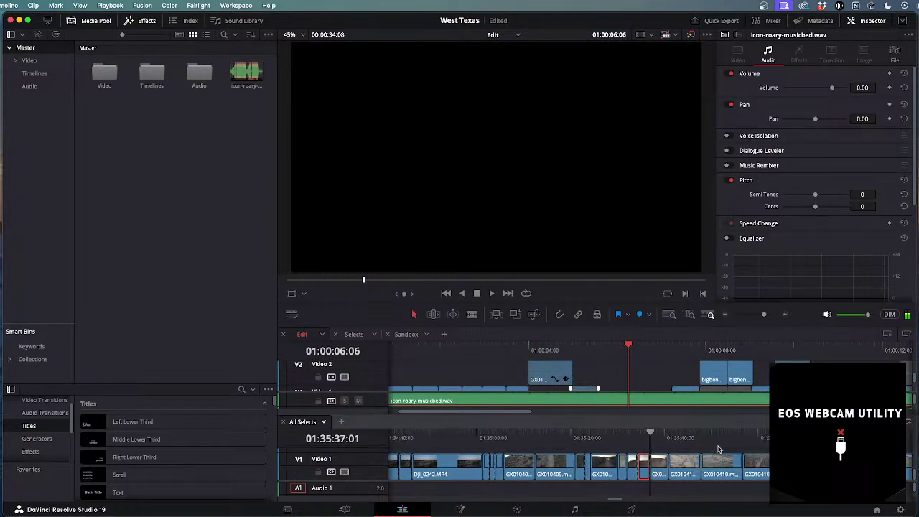
scroll(718, 449, down, 10)
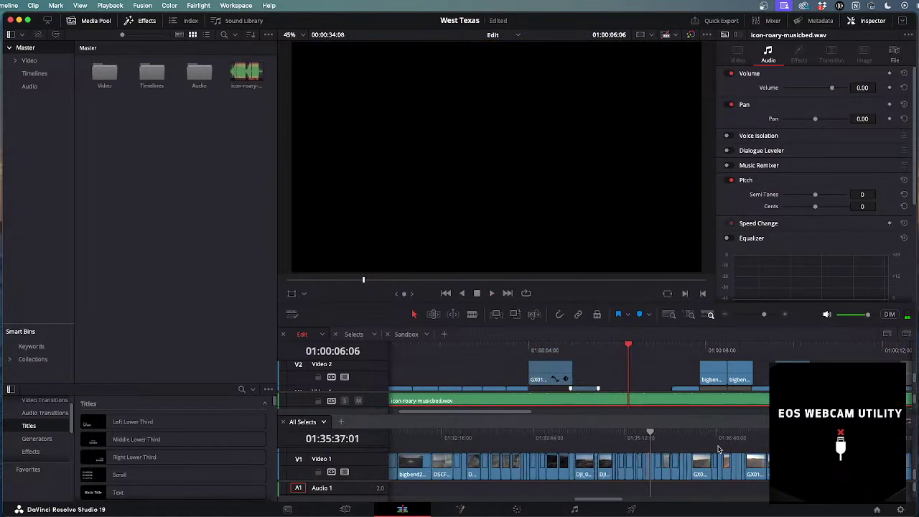
scroll(718, 449, up, 3)
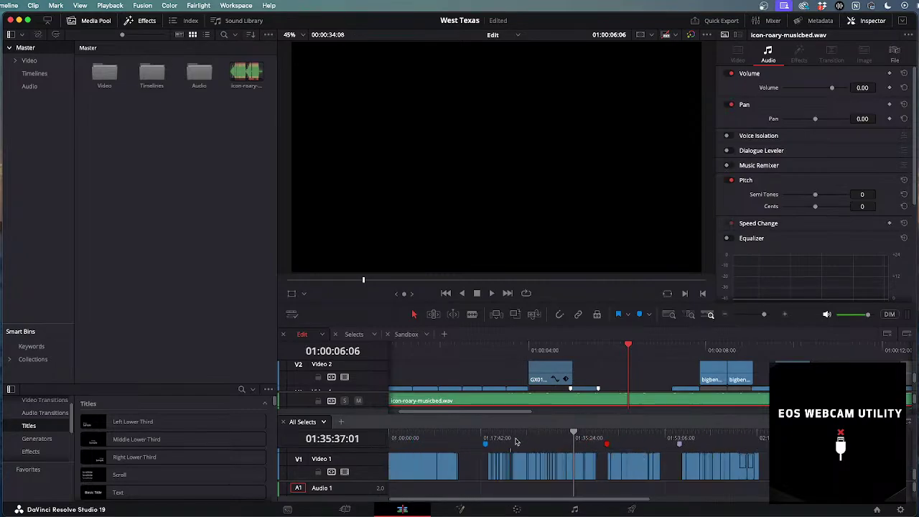
drag(516, 441, 550, 440)
scroll(550, 439, up, 2)
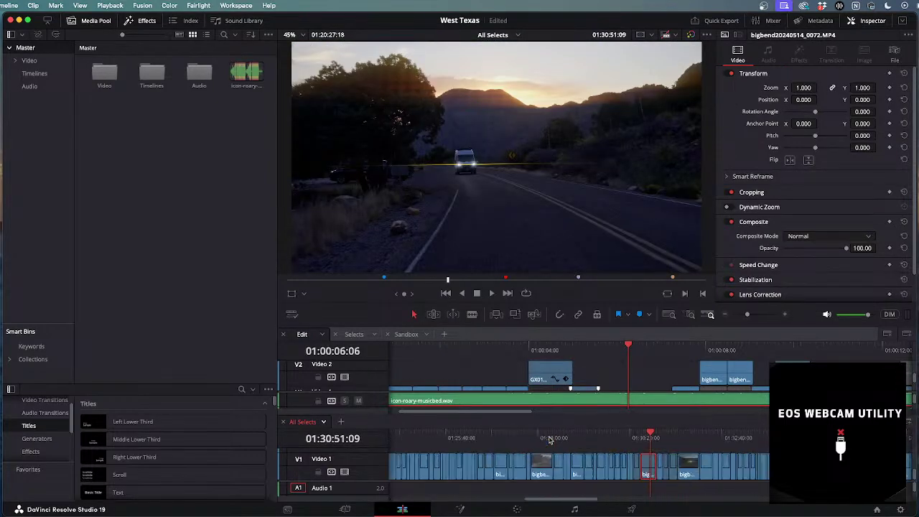
scroll(550, 440, up, 2)
drag(652, 435, 674, 438)
key(space)
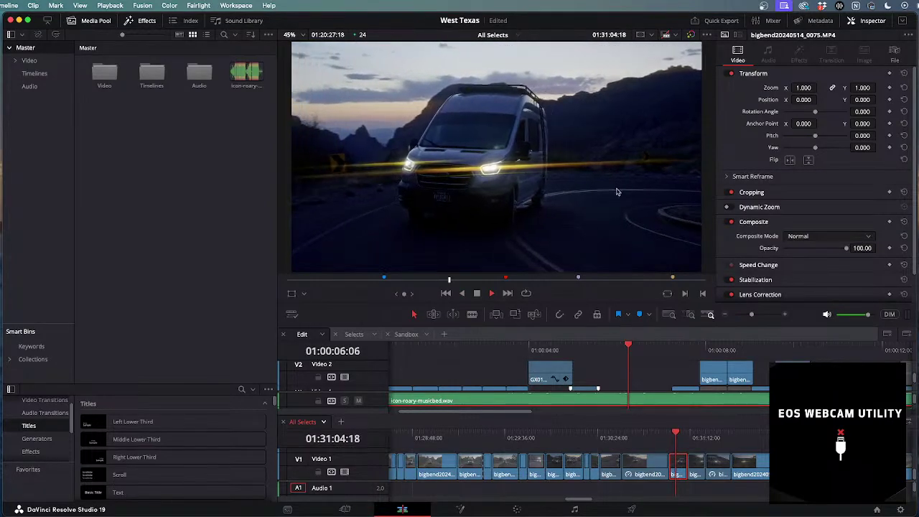
Cut a section of about 23 frames from bigbend20240514_0075.MP4 and place it directly after the Video 1 van clip in Edit.
scroll(719, 479, up, 5)
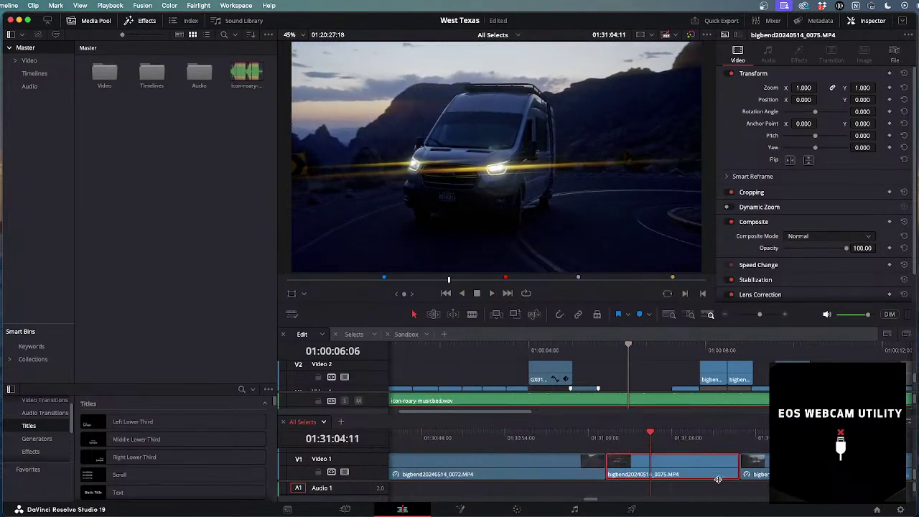
key(ctrl+b)
drag(646, 436, 651, 438)
key(ctrl+b)
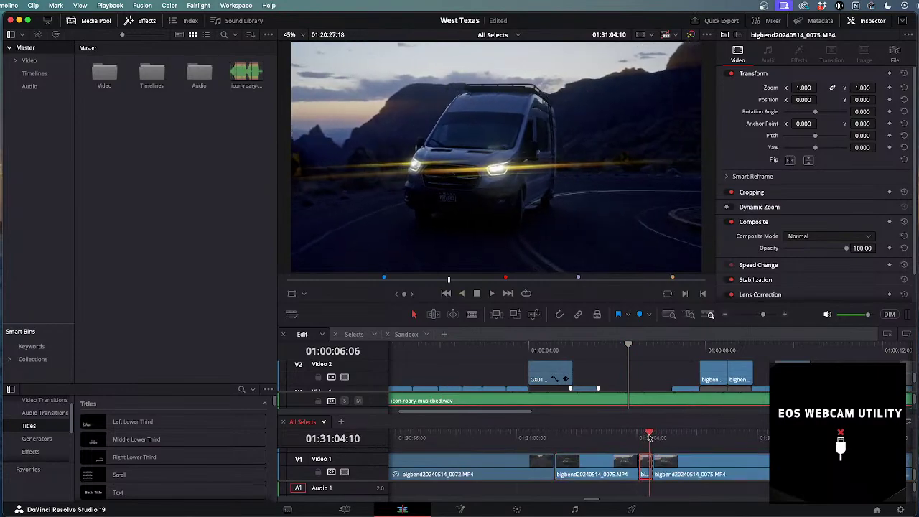
scroll(632, 378, down, 2)
key(F10)
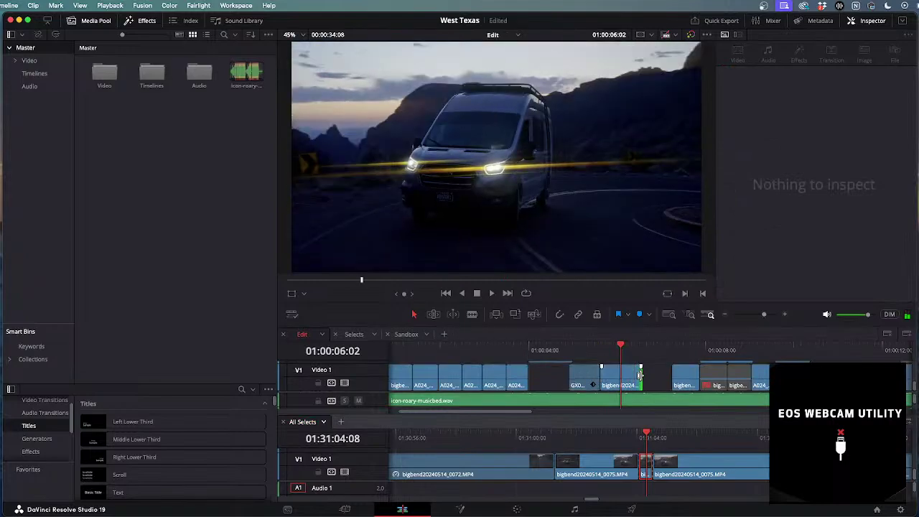
Set the new dusk van clip's speed to 240% and trim its end to a 16-frame duration.
click(624, 378)
key(r)
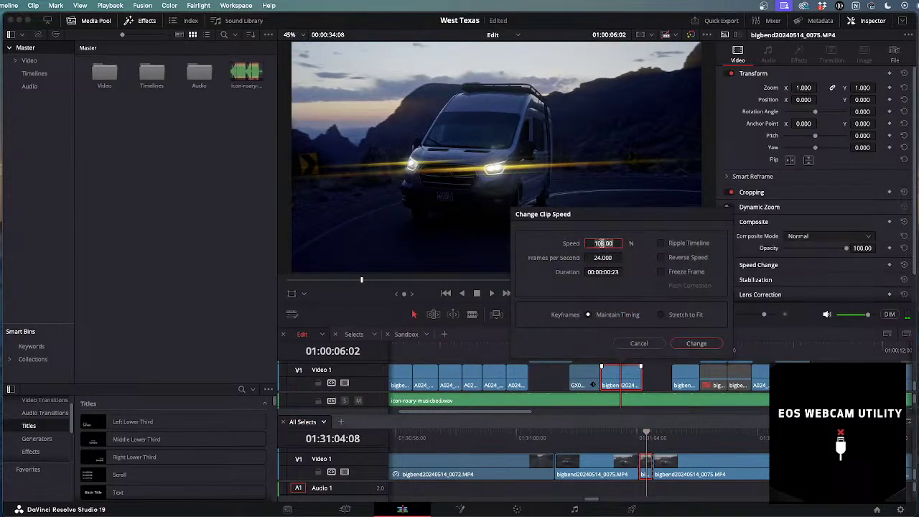
key(Return)
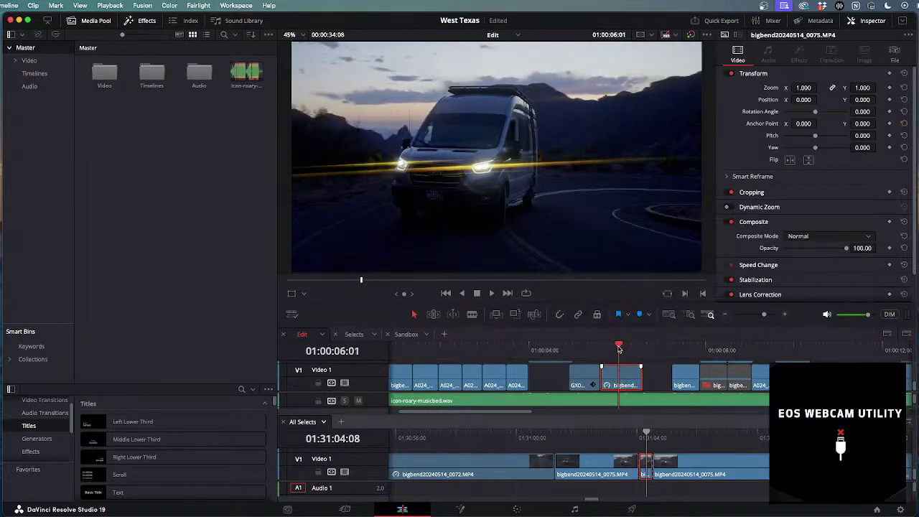
key(slash)
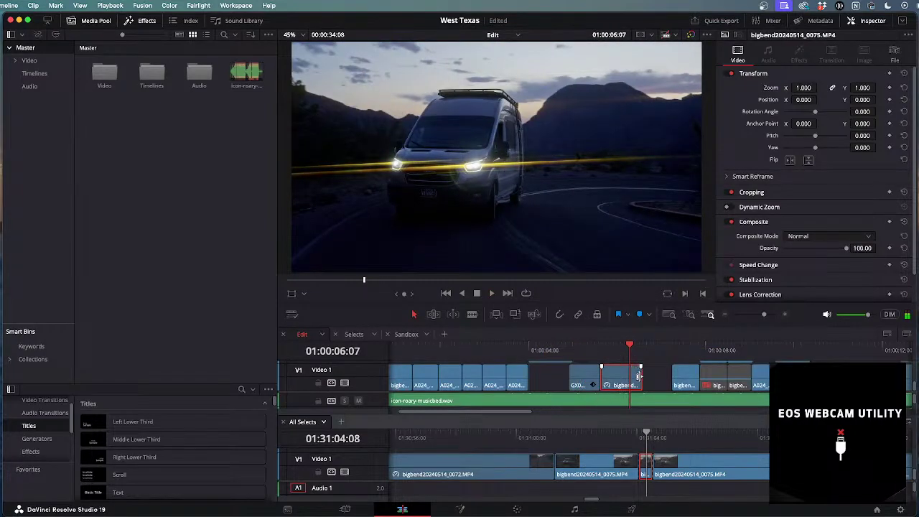
drag(639, 375, 627, 374)
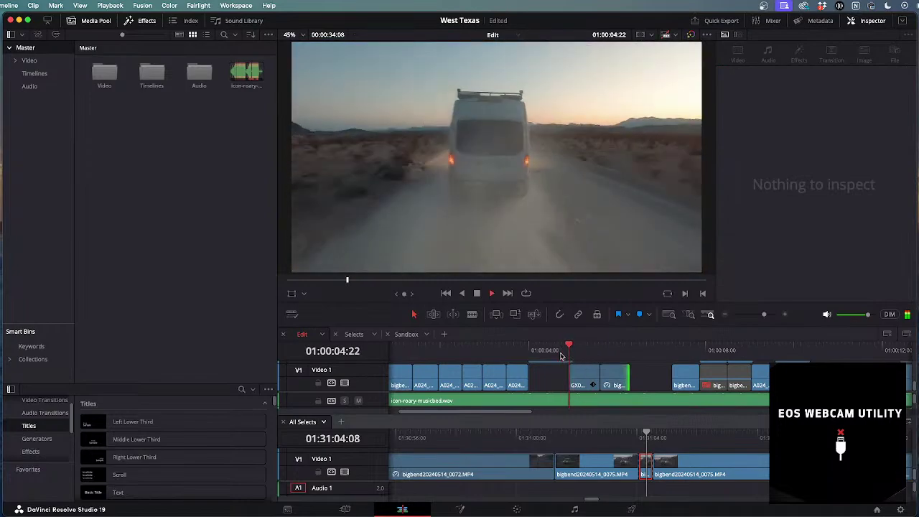
Set the dusk van clip's speed to 210% (50.4 frames per second) and replay the van sequence.
click(612, 351)
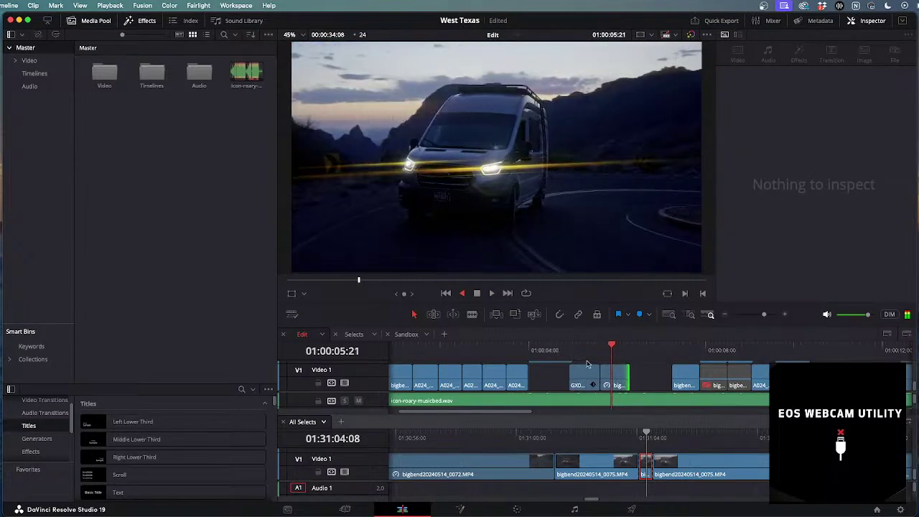
click(616, 381)
key(r)
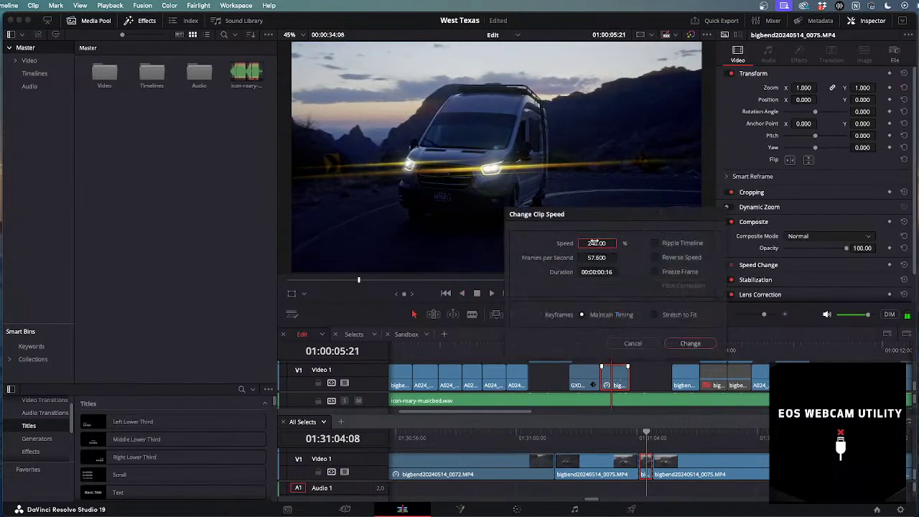
key(Return)
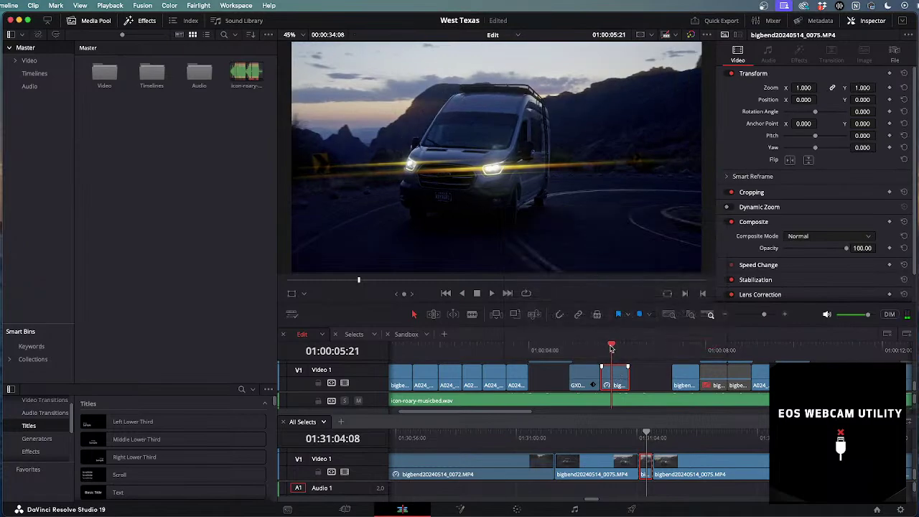
click(498, 347)
key(space)
scroll(498, 348, up, 2)
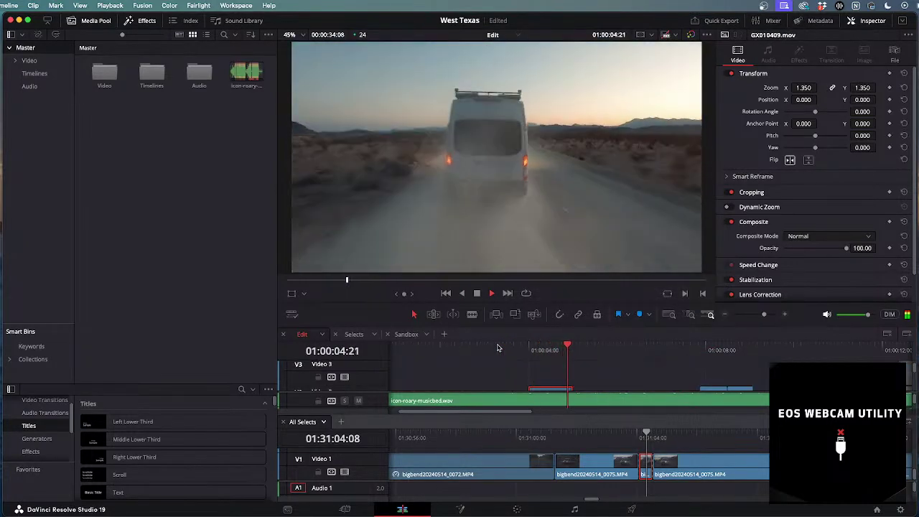
scroll(497, 347, down, 2)
key(space)
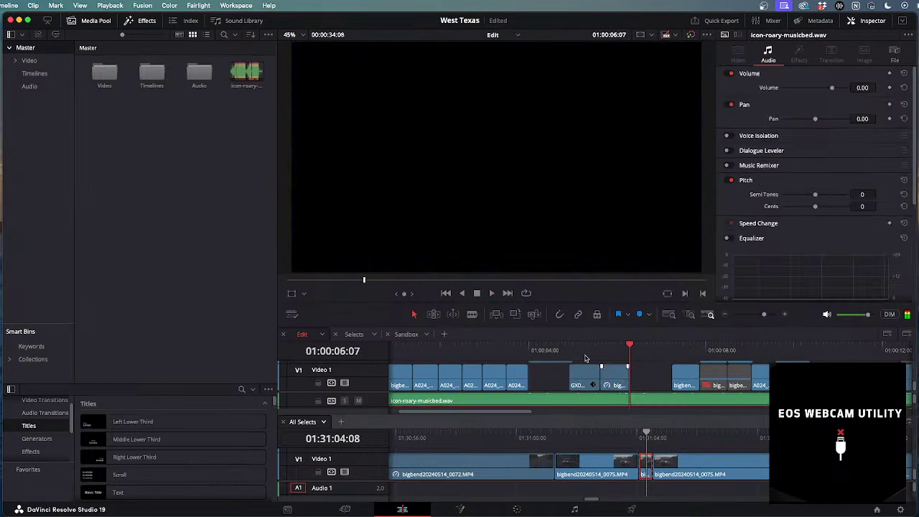
Set the dusk van clip bigbend20240514_0075.MP4 in Edit to 180% speed and replay the van sequence from about 01:00:04:00.
click(613, 372)
key(r)
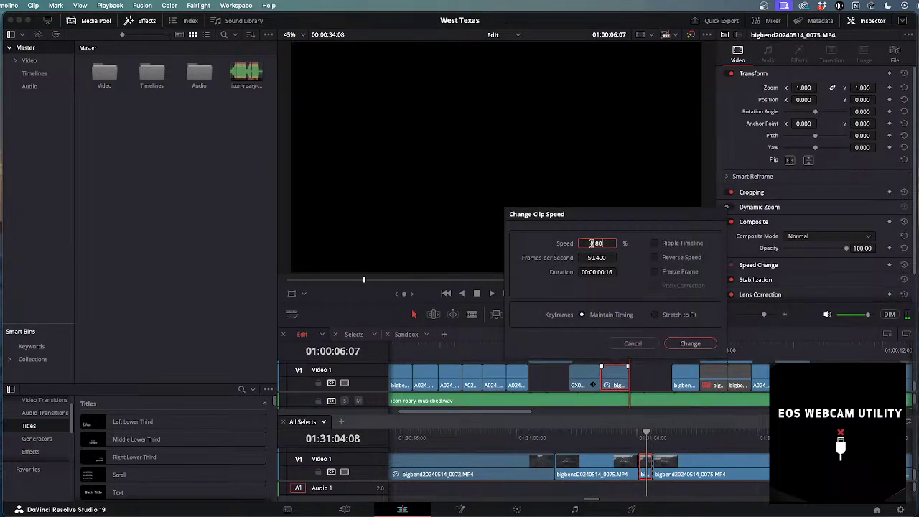
key(Return)
drag(611, 337, 534, 347)
key(space)
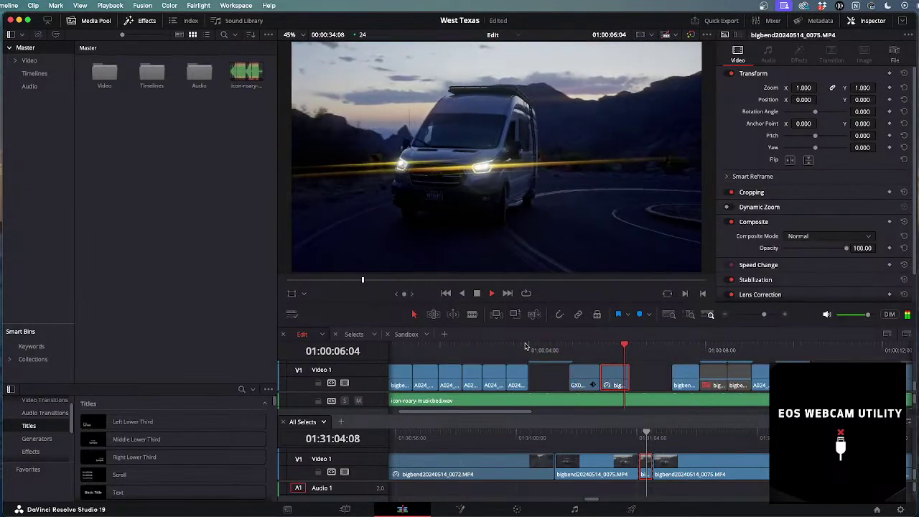
click(532, 350)
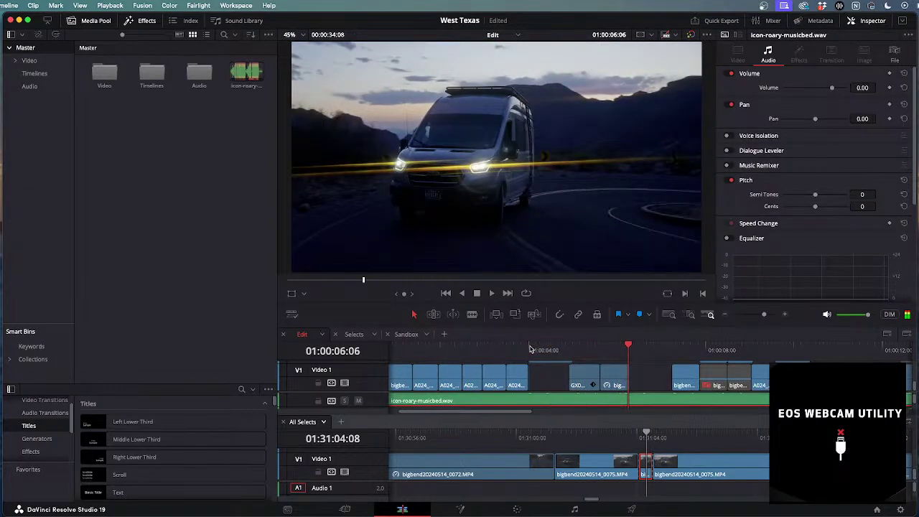
click(532, 342)
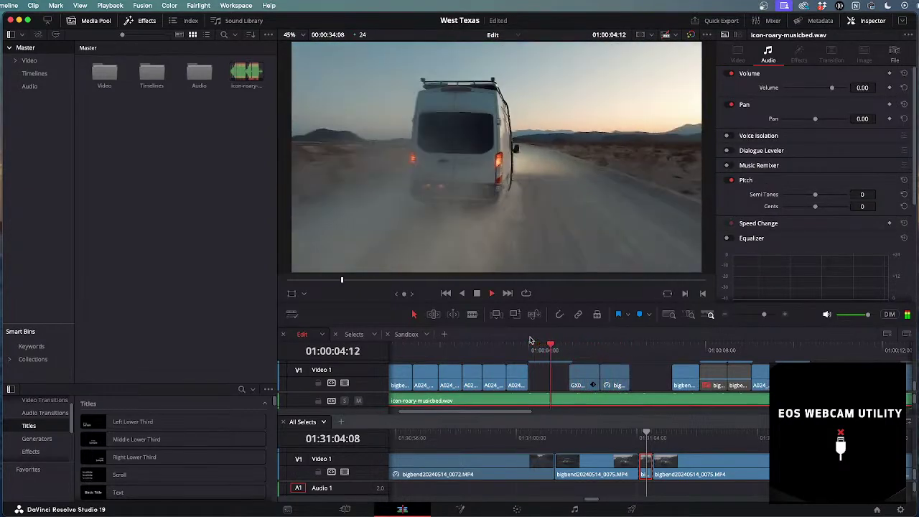
scroll(533, 345, up, 2)
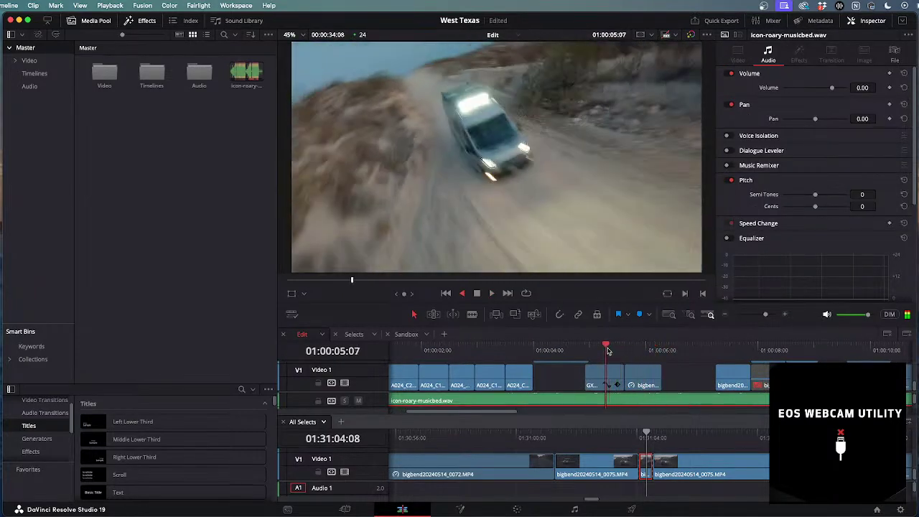
key(l)
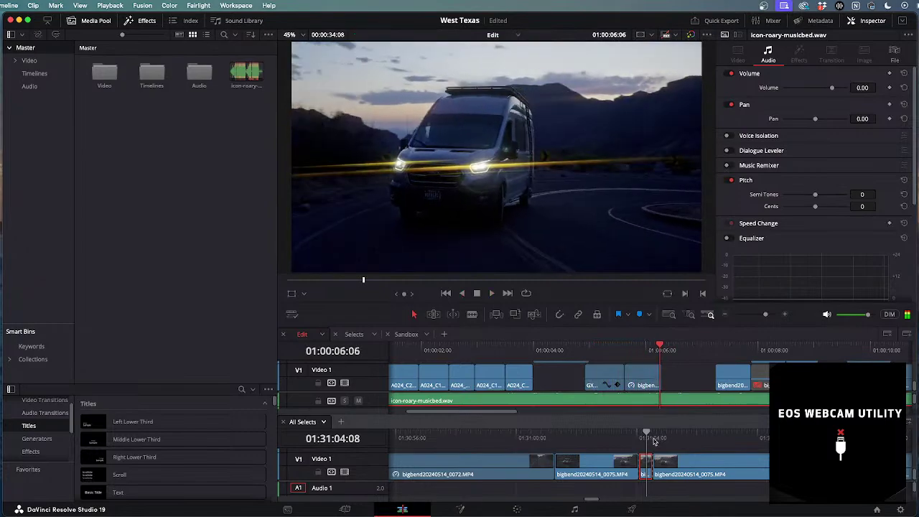
Browse All Selects past bigbend20240514_0077.MP4, DSCF0002.MOV and the DJI drone clips for the next van shot.
scroll(649, 437, down, 5)
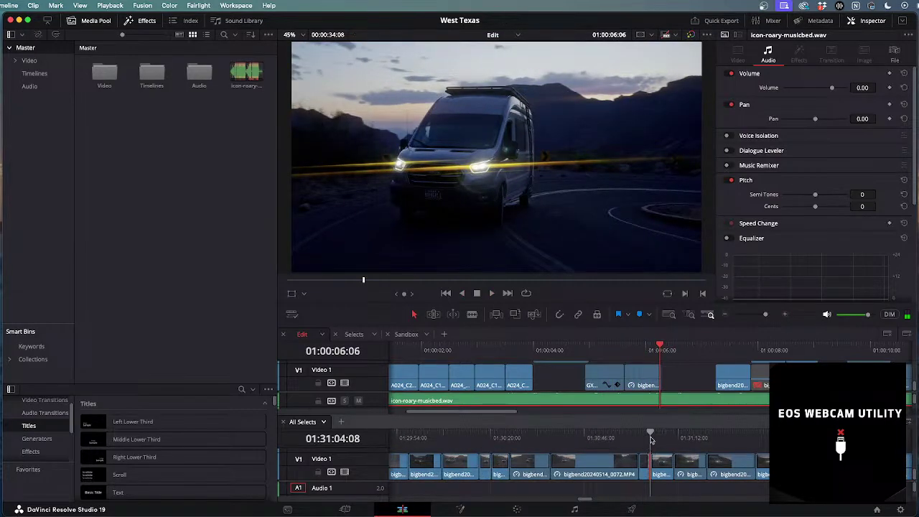
click(653, 435)
drag(654, 435, 780, 441)
scroll(679, 439, down, 2)
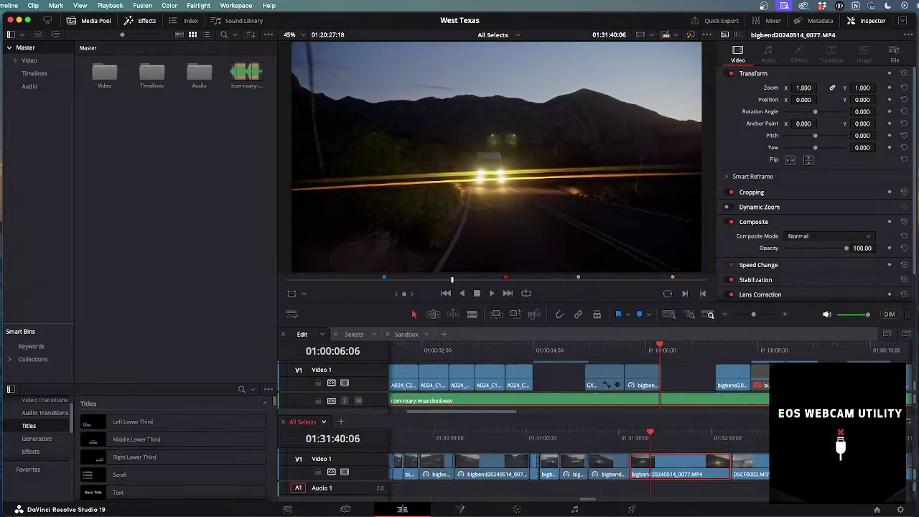
drag(654, 435, 758, 448)
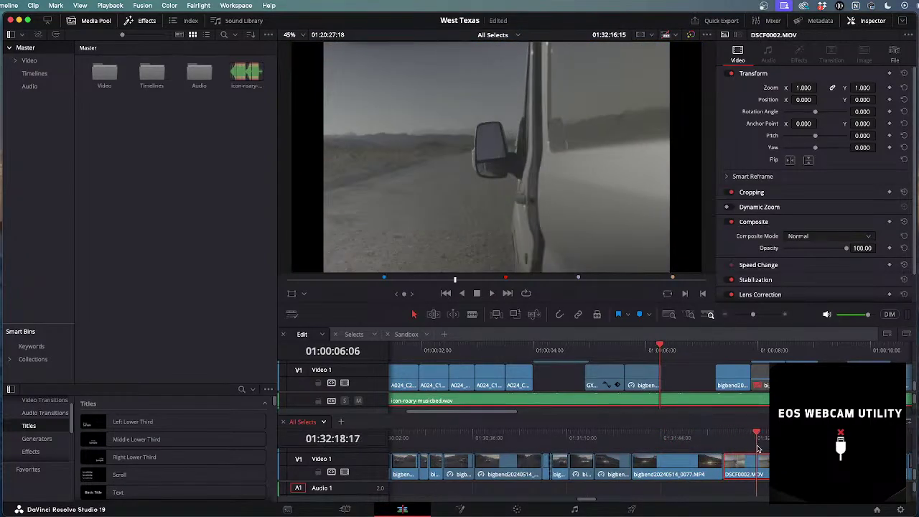
scroll(670, 441, down, 1)
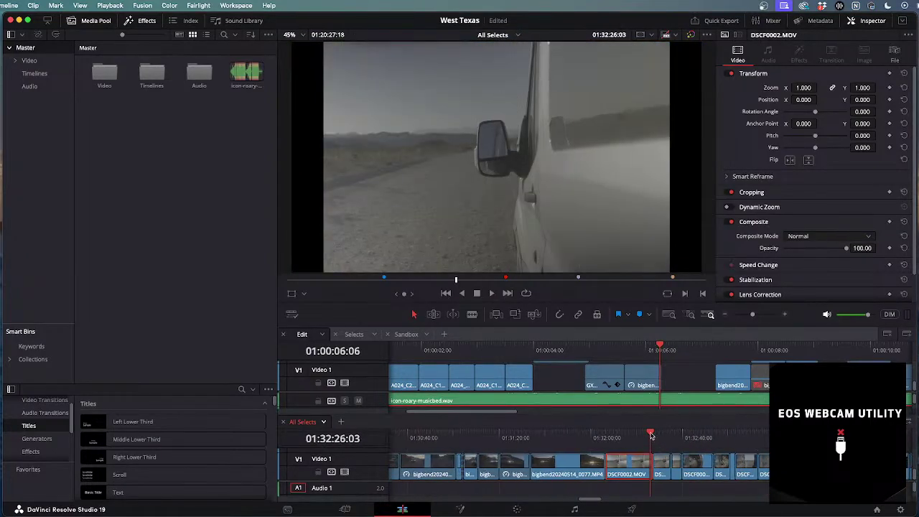
drag(652, 434, 629, 439)
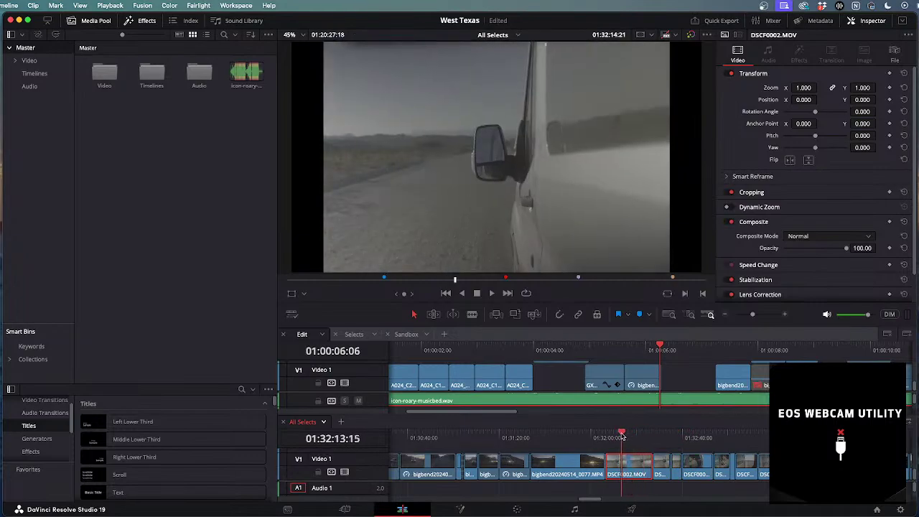
drag(635, 436, 805, 445)
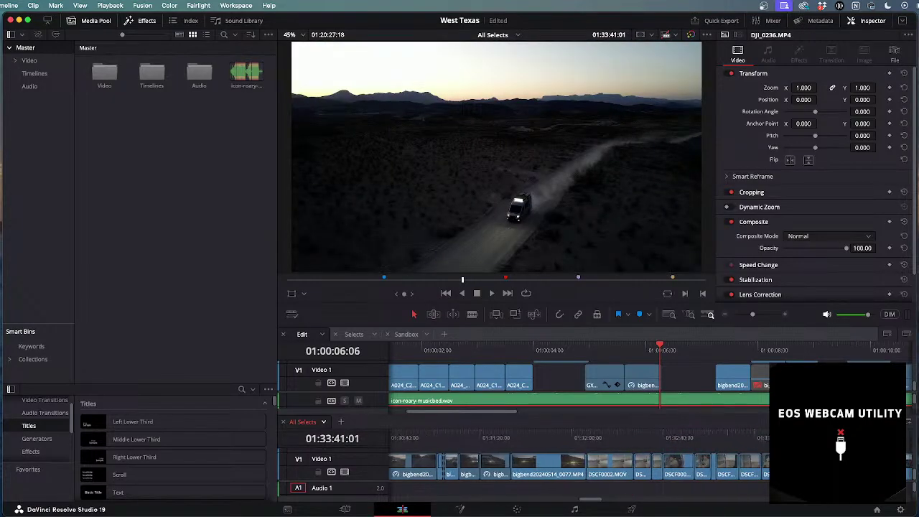
drag(688, 433, 799, 447)
scroll(724, 447, right, 5)
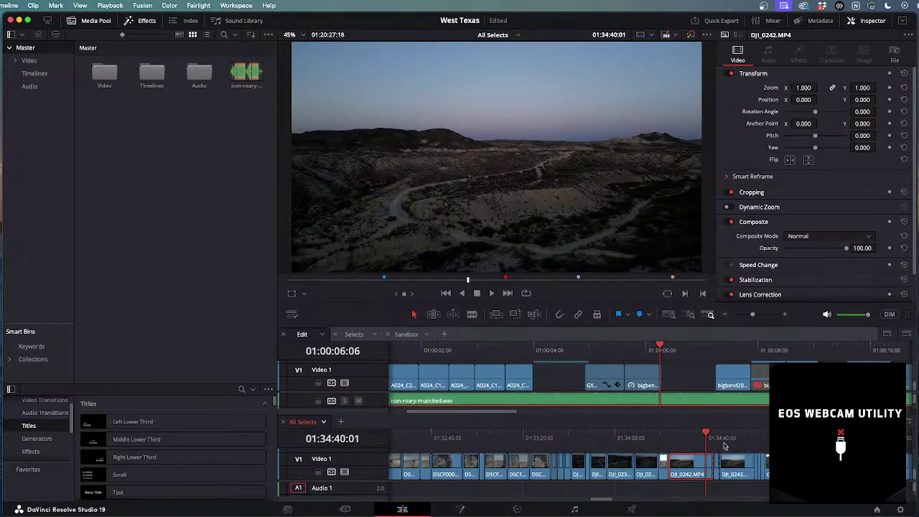
drag(704, 435, 767, 435)
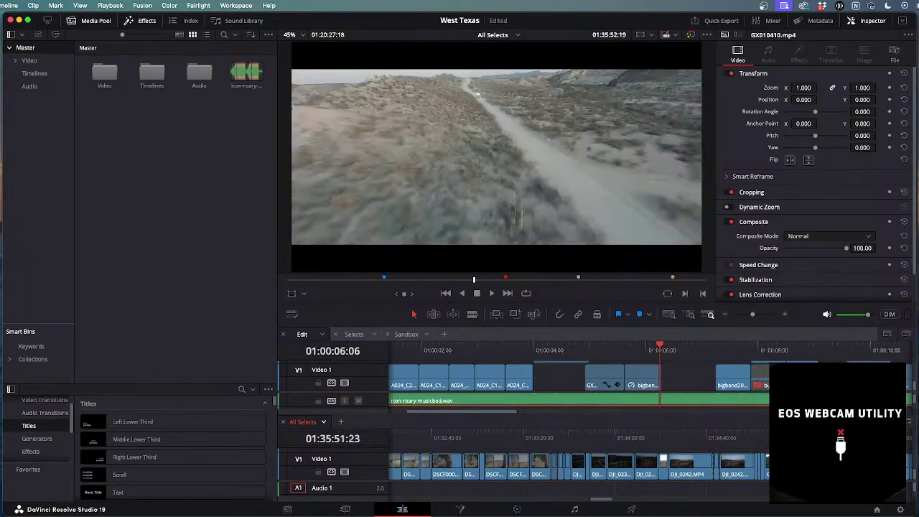
Preview the GX010410.mp4 aerial clips in All Selects, replaying the close van pass near 01:36:14.
scroll(714, 455, up, 6)
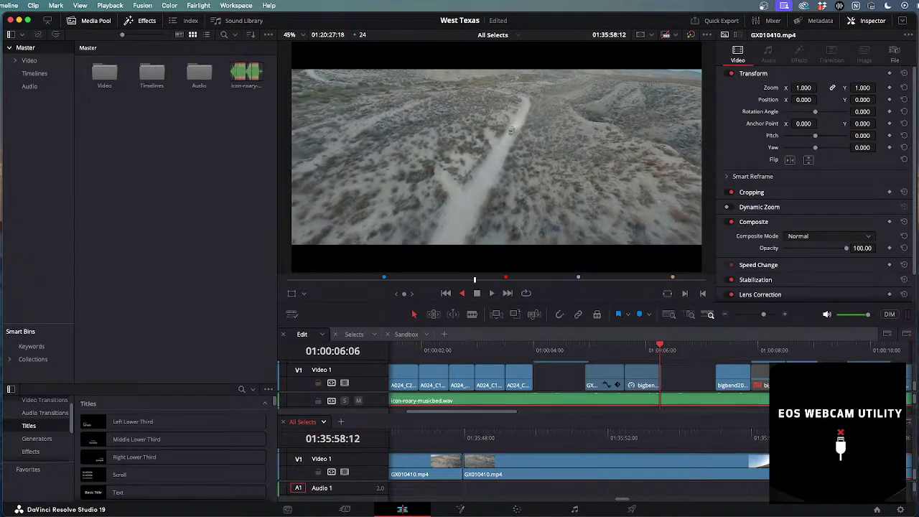
scroll(697, 449, down, 4)
key(space)
drag(651, 443, 747, 443)
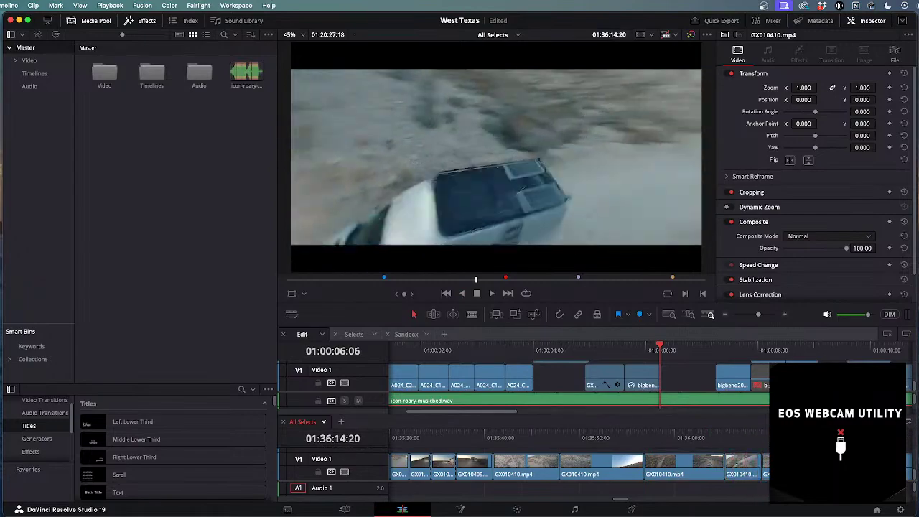
key(space)
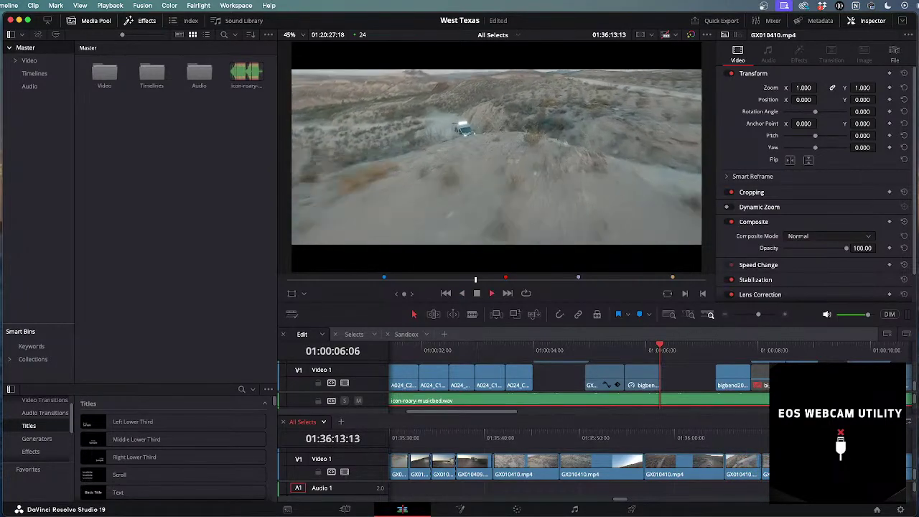
key(j)
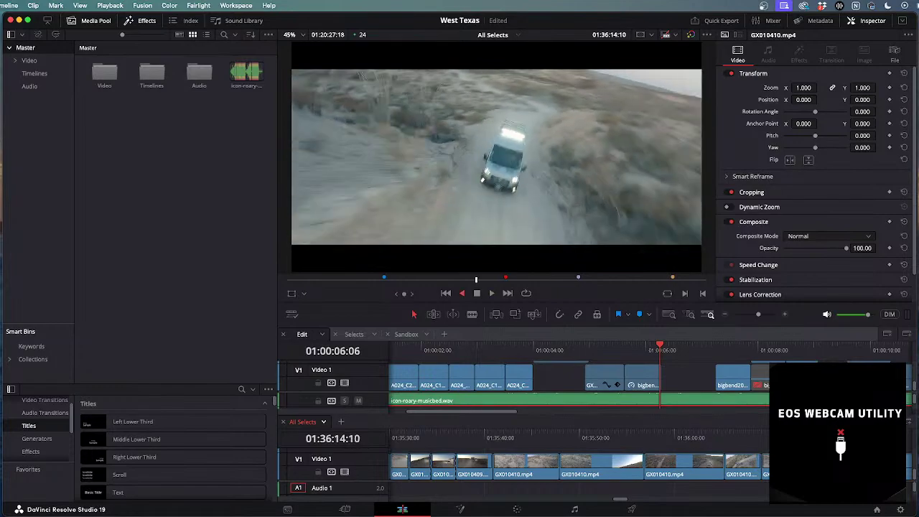
key(space)
scroll(660, 435, right, 5)
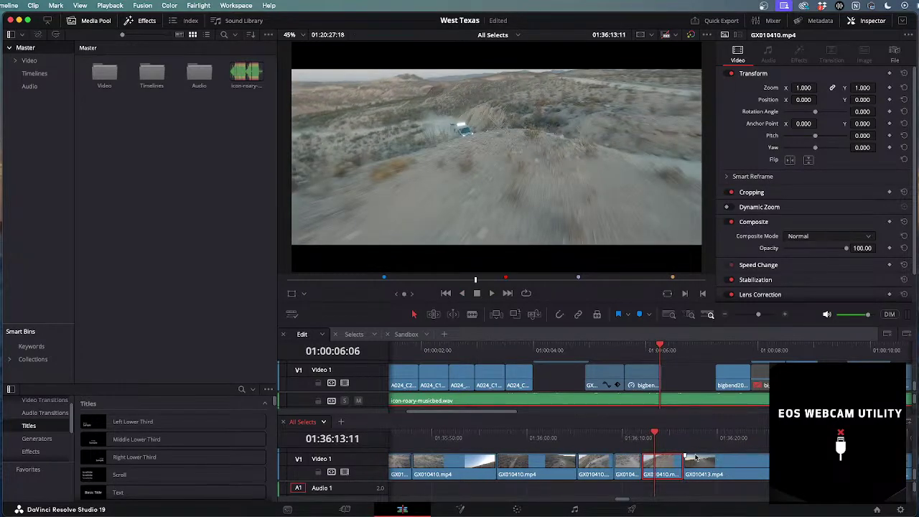
Preview GX010413.mp4 in All Selects forwards and backwards between about 01:36:21 and 01:36:25 to examine the van passes.
drag(659, 435, 706, 445)
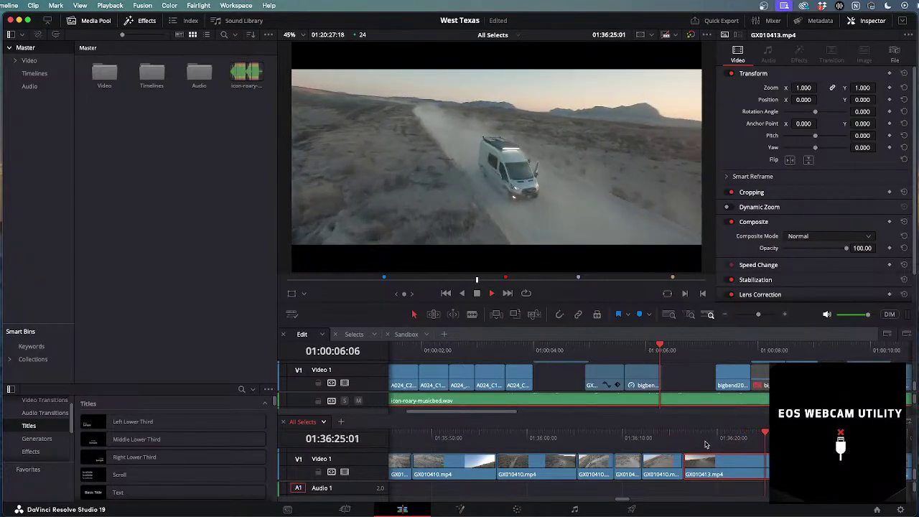
key(j)
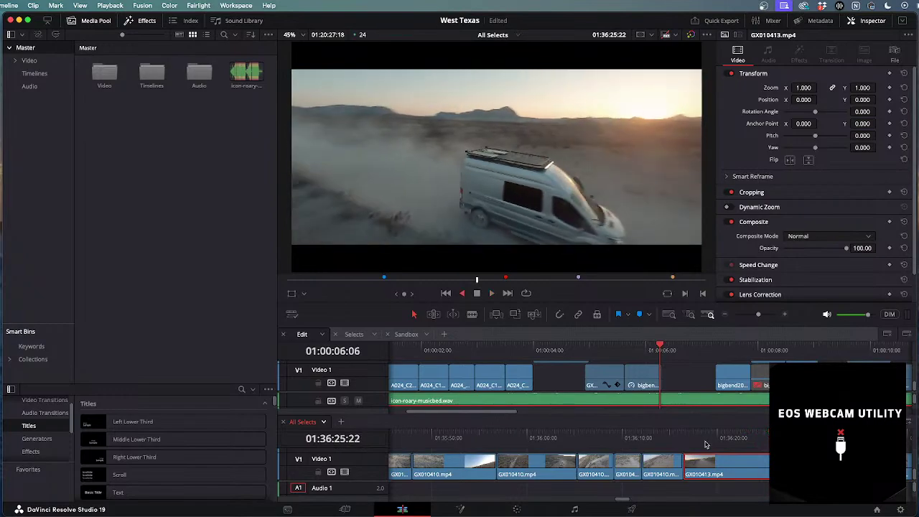
key(j)
key(j)
key(l)
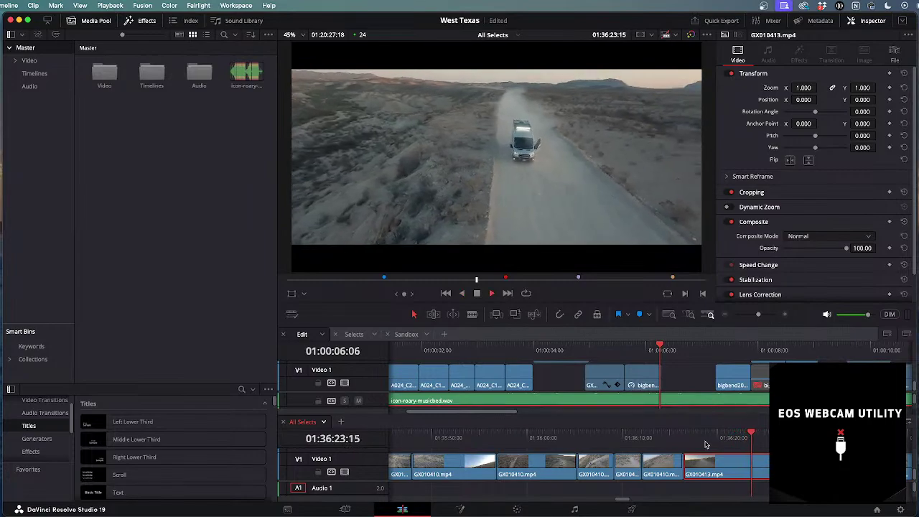
key(j)
key(j)
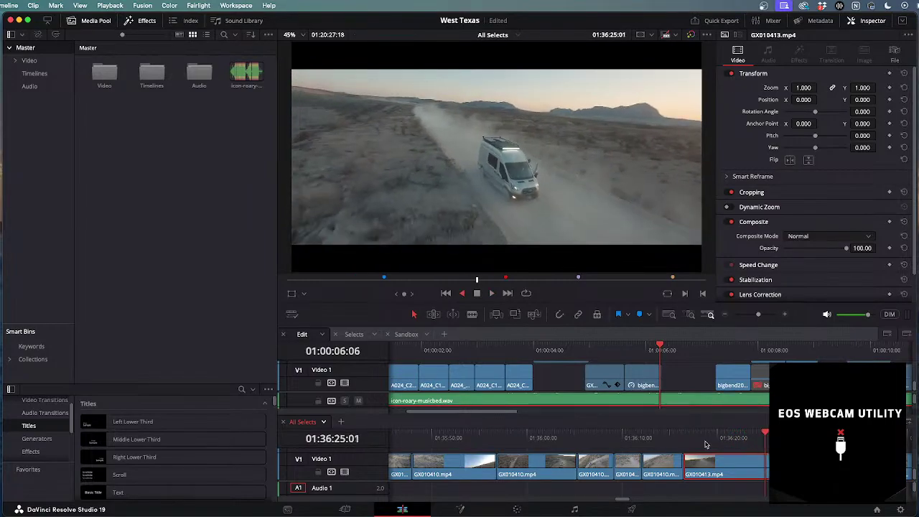
key(k)
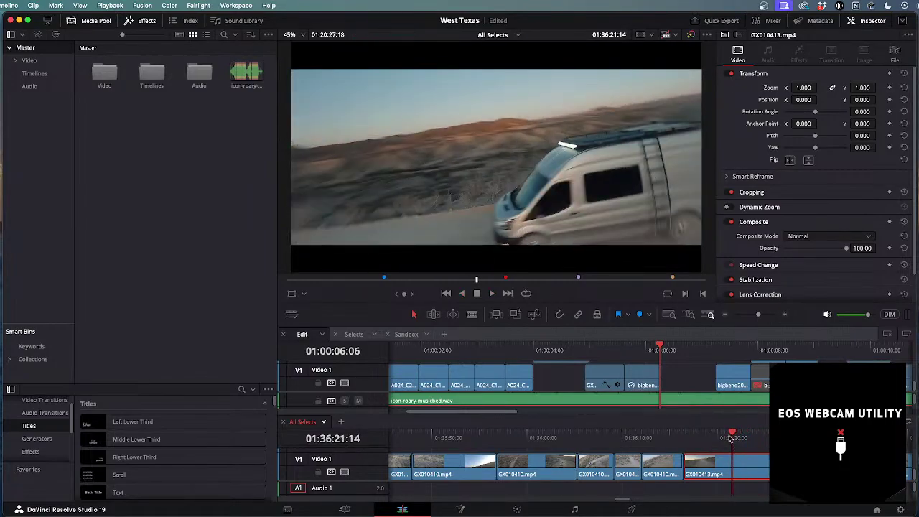
key(l)
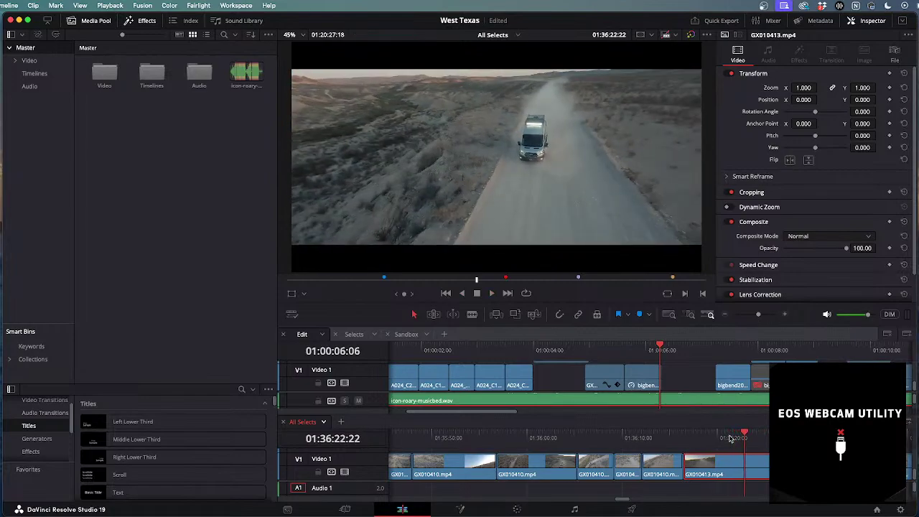
Scan the rest of the GX010413.mp4 clips and return the All Selects playhead to about 01:36:22.
drag(743, 438, 875, 454)
scroll(714, 452, right, 5)
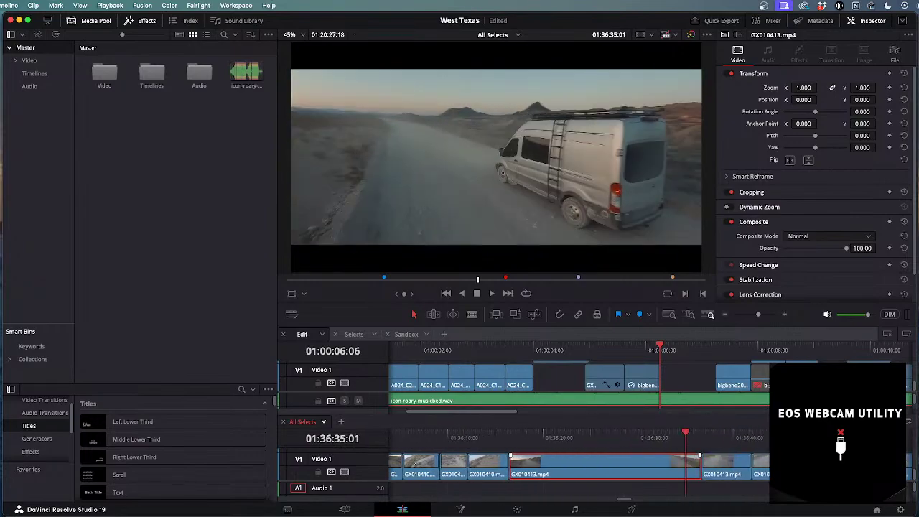
drag(690, 434, 754, 454)
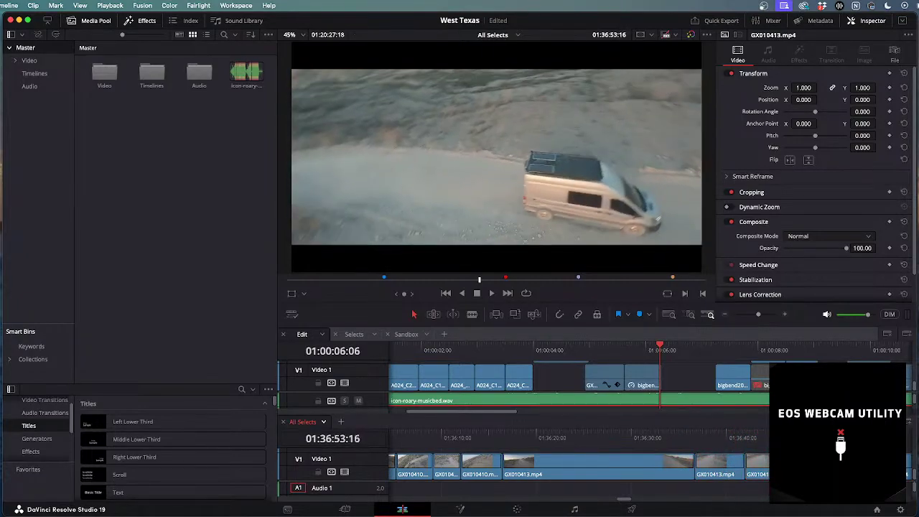
drag(817, 438, 557, 415)
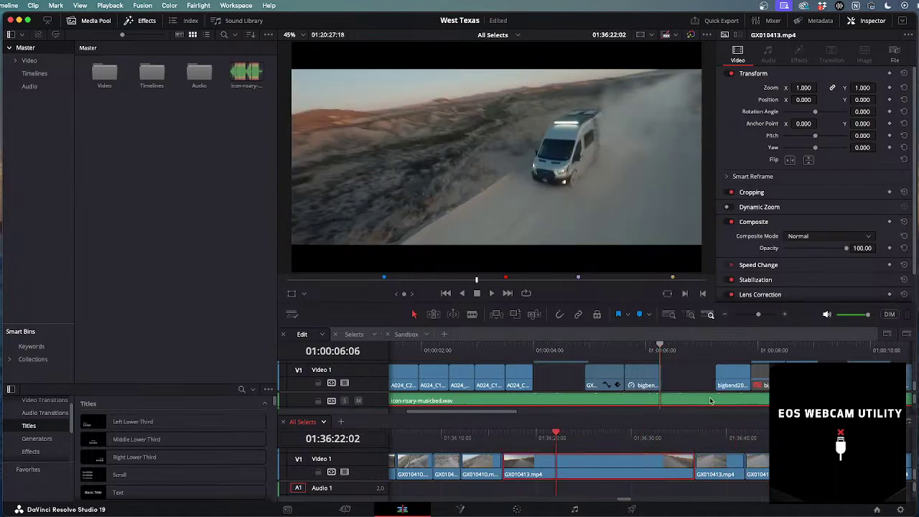
Play the Edit timeline from its beginning into the gap after the dusk van clip.
drag(653, 357, 391, 359)
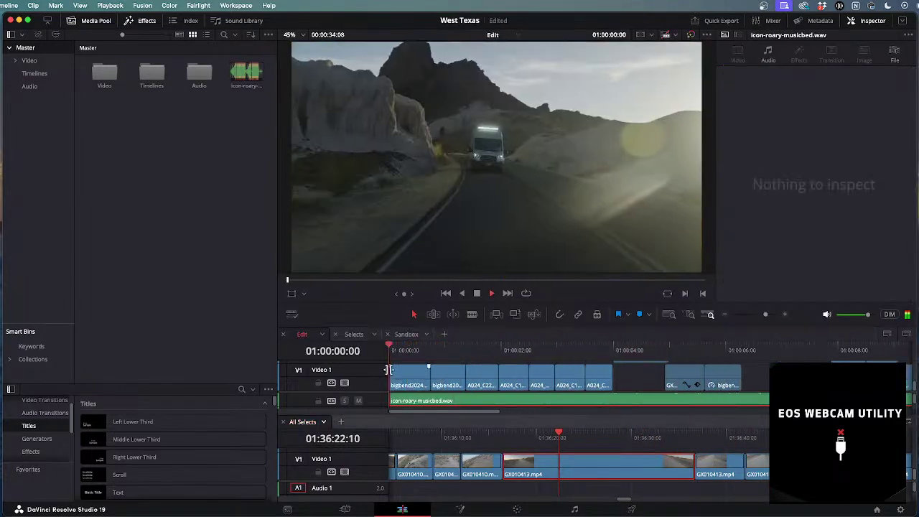
key(space)
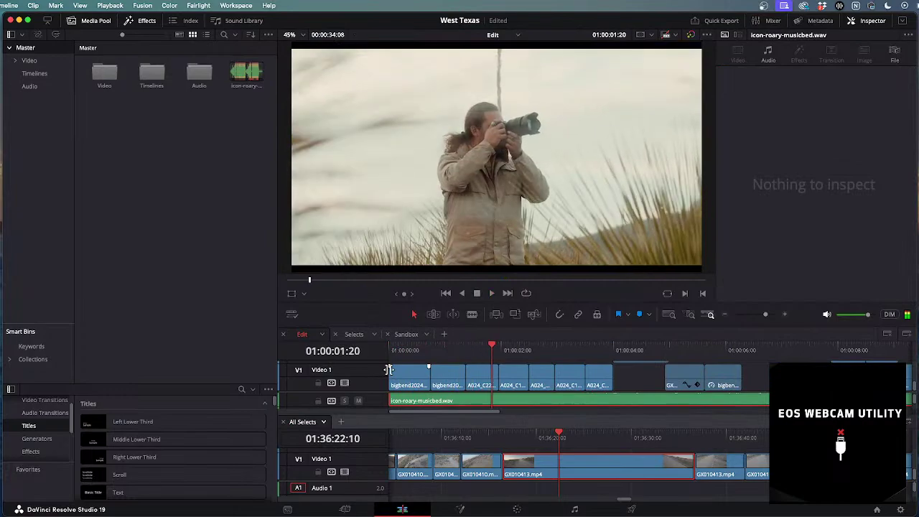
key(l)
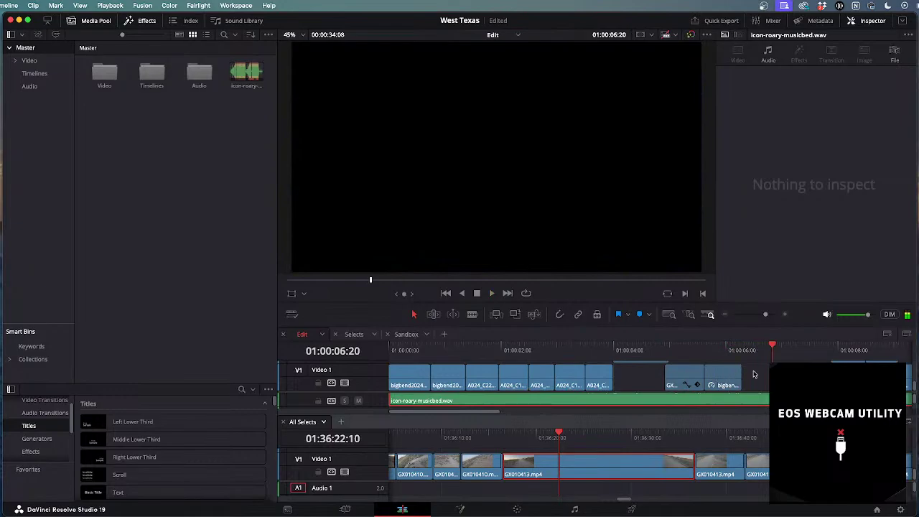
Replay the whole Edit timeline from the start, past the last video clip and into the following music section.
scroll(754, 373, down, 5)
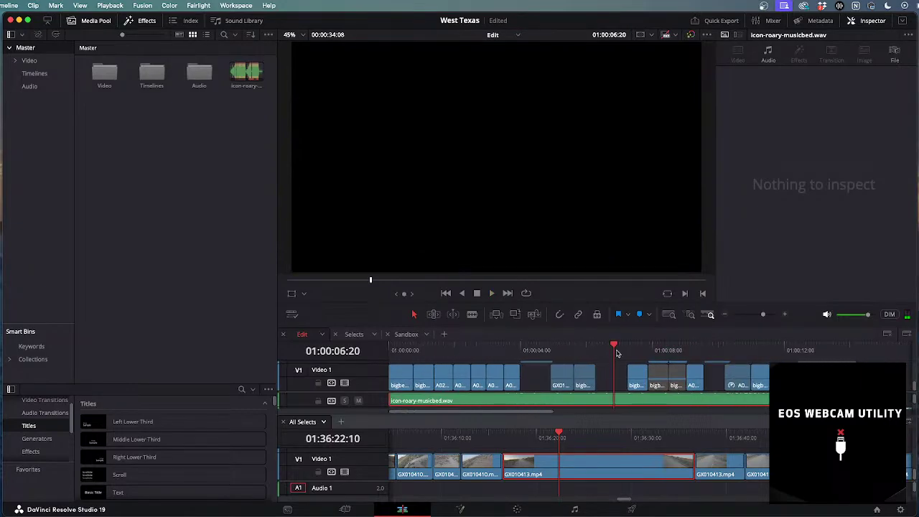
key(Home)
scroll(488, 371, down, 1)
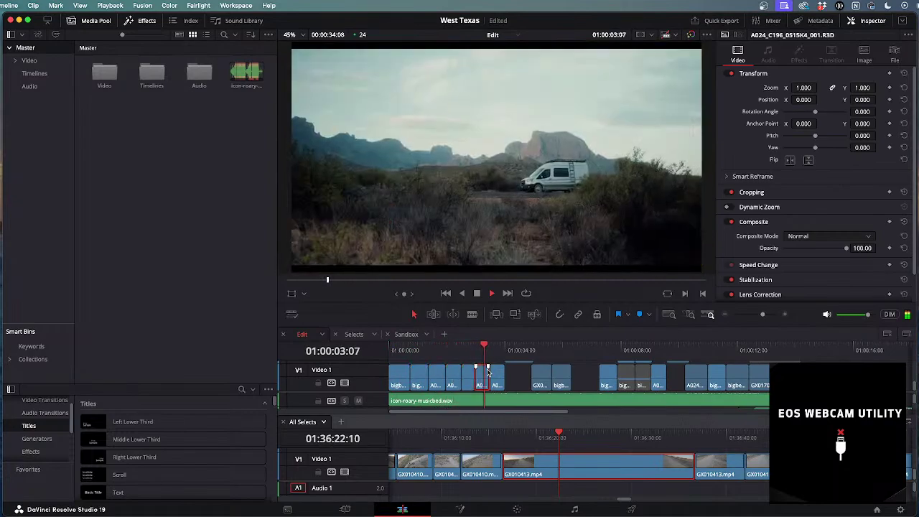
scroll(487, 373, up, 3)
scroll(487, 372, down, 3)
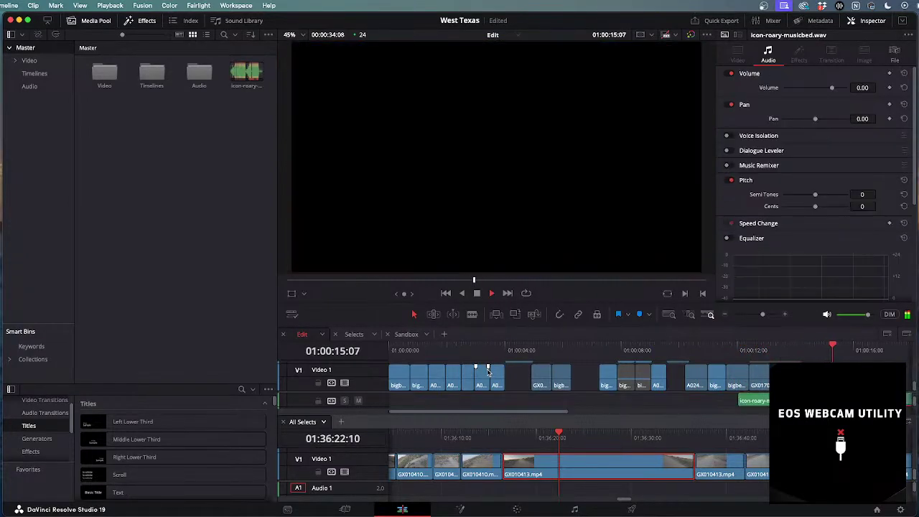
scroll(613, 380, down, 5)
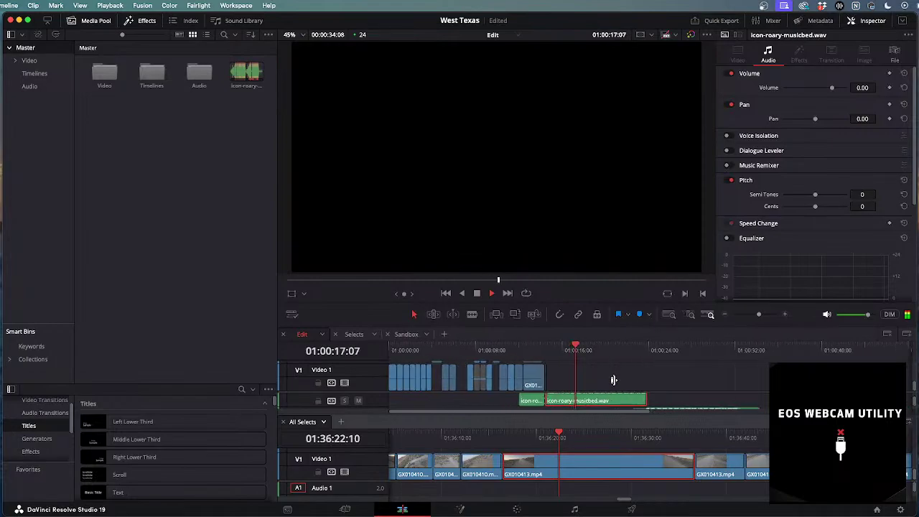
Disable the dusk van clip bigbend20240514_0075.MP4 at about 01:00:06:06 on the Edit timeline.
scroll(614, 379, up, 2)
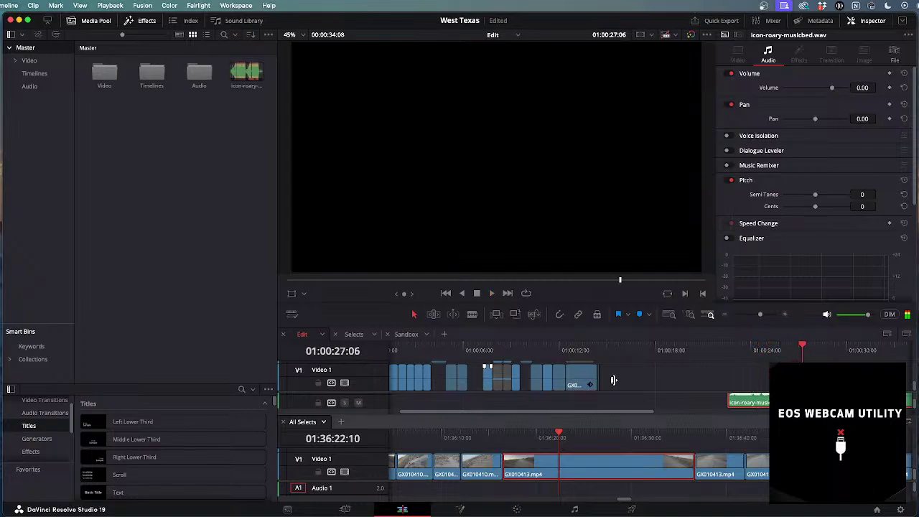
drag(486, 352, 468, 361)
click(463, 380)
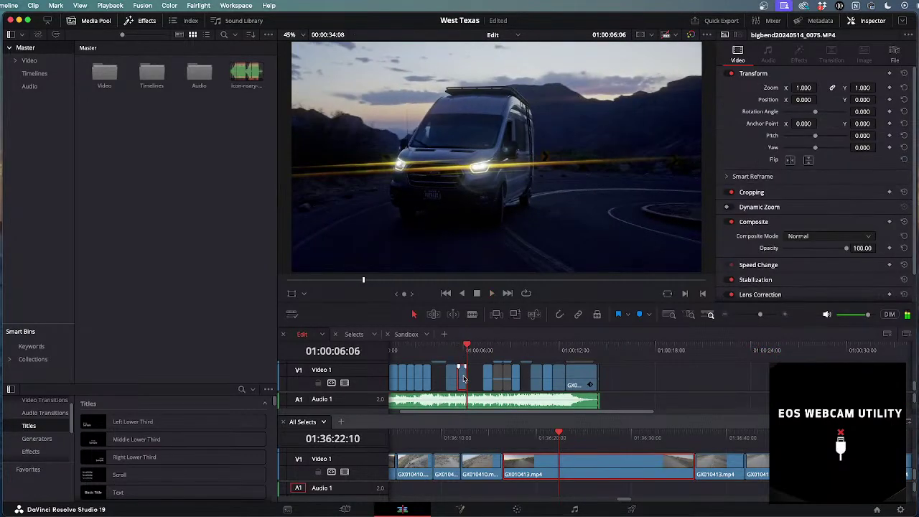
key(BackSpace)
Find the aerial dusk shot DJI_0236.MP4 in All Selects and cut out a short piece at about 01:33:36:04.
scroll(585, 464, down, 5)
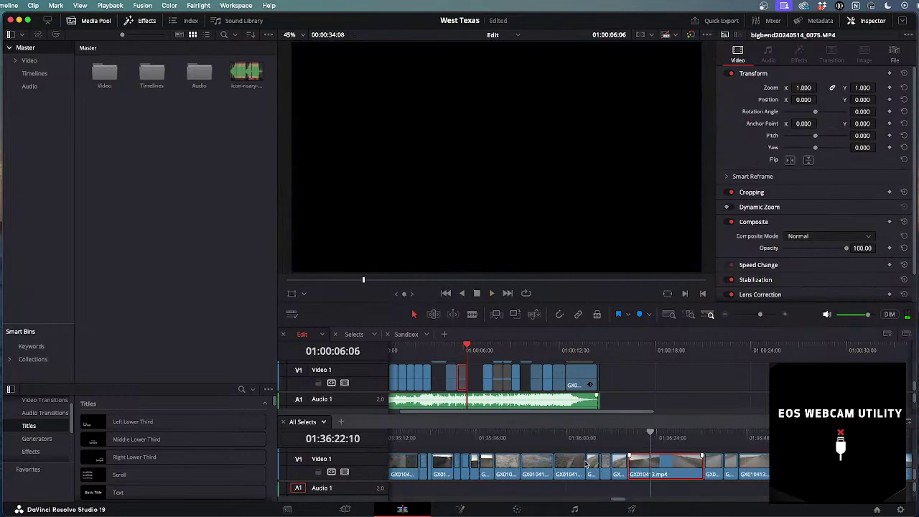
drag(572, 441, 464, 435)
drag(615, 437, 487, 431)
key(space)
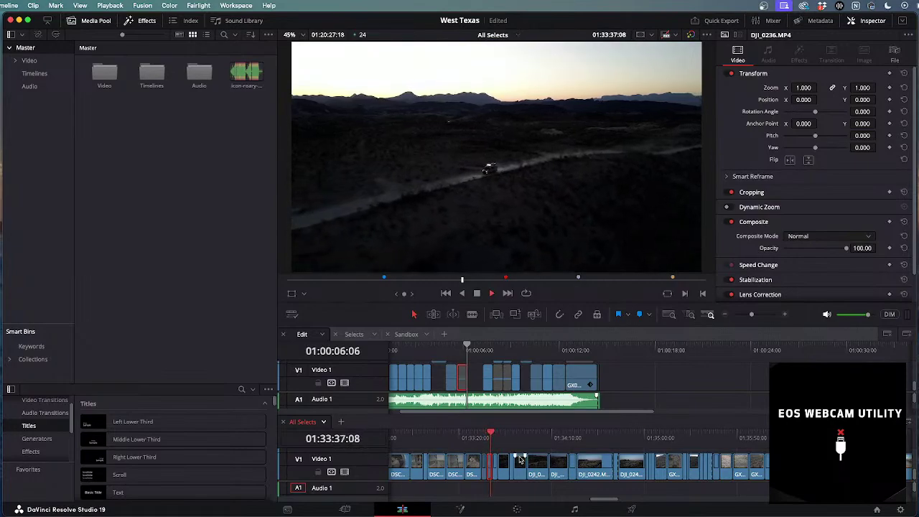
key(super+equal)
key(super+equal)
click(690, 435)
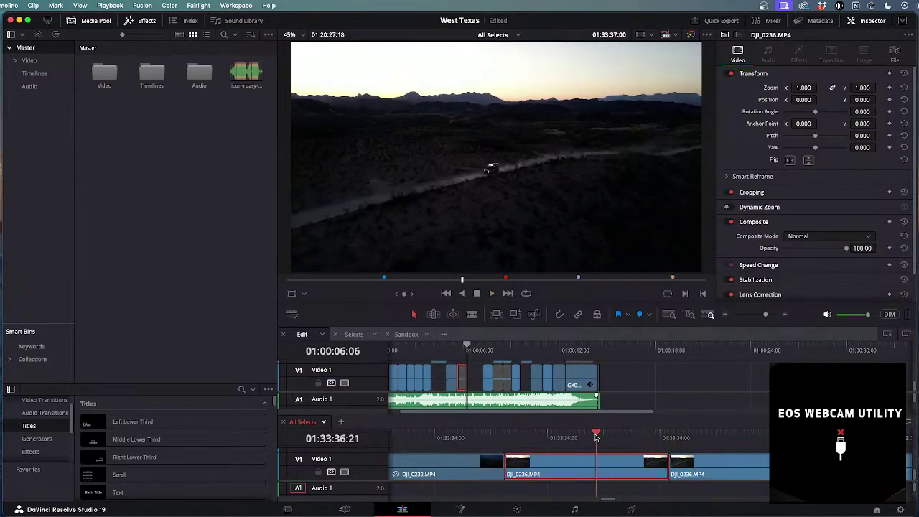
drag(690, 435, 559, 437)
key(super+b)
key(super+b)
Add the DJI_0236.MP4 piece to the Edit timeline at 01:00:06:11 and extend its end to about half a second in length.
click(471, 367)
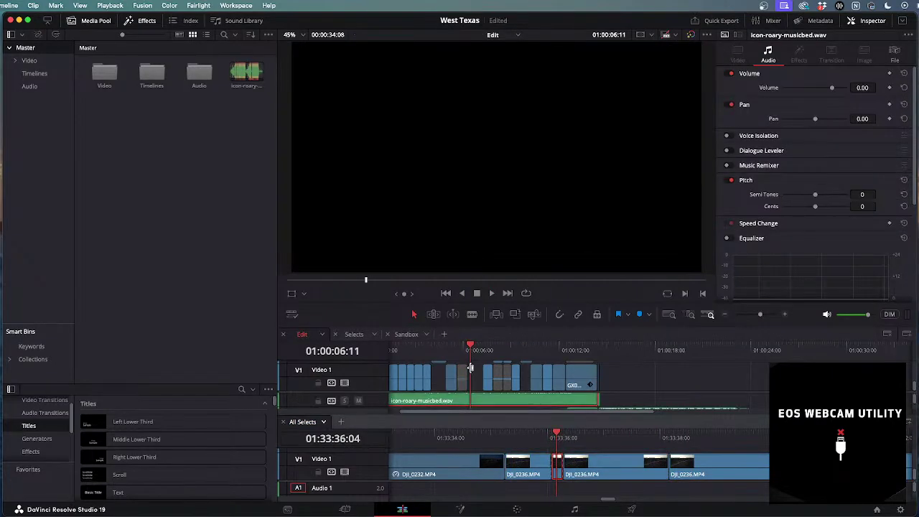
key(super+equal)
key(super+equal)
key(super+equal)
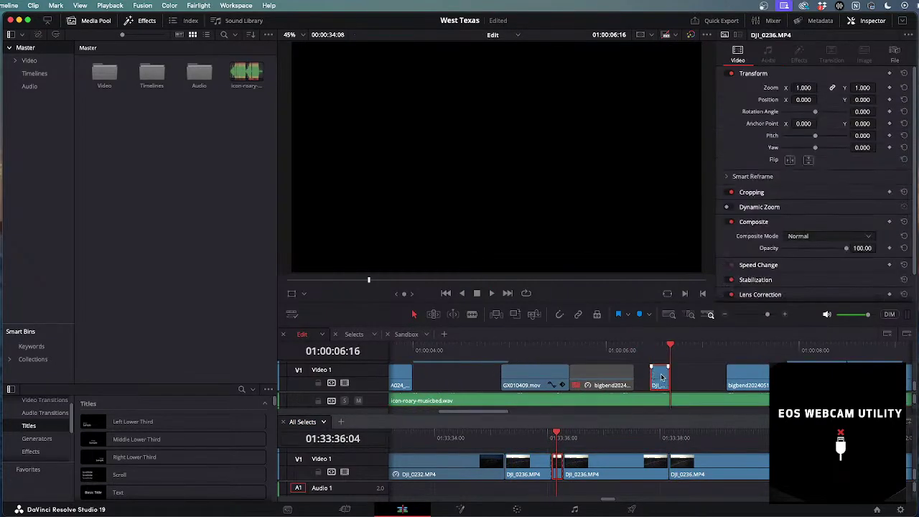
drag(667, 379, 701, 379)
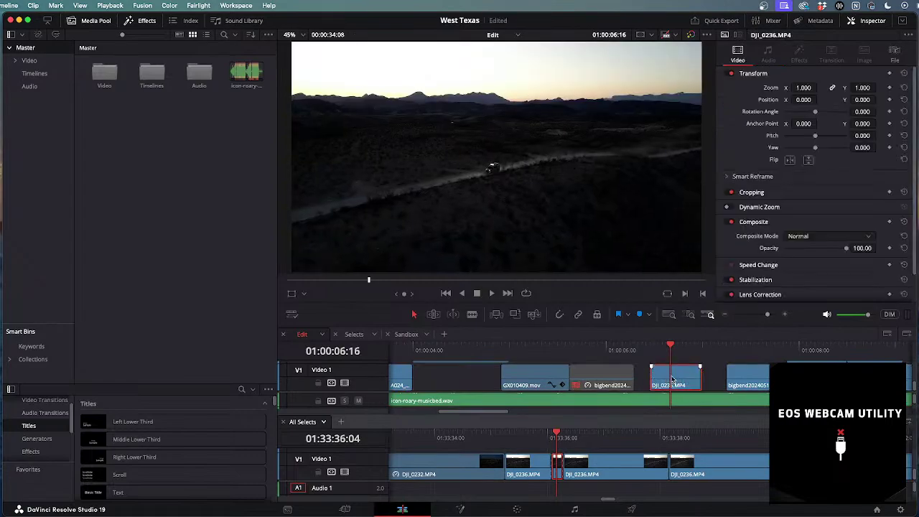
Move the DJI_0236.MP4 clip above the disabled bigbend clip on Video 2 and trim its end to cover that clip.
scroll(672, 380, up, 2)
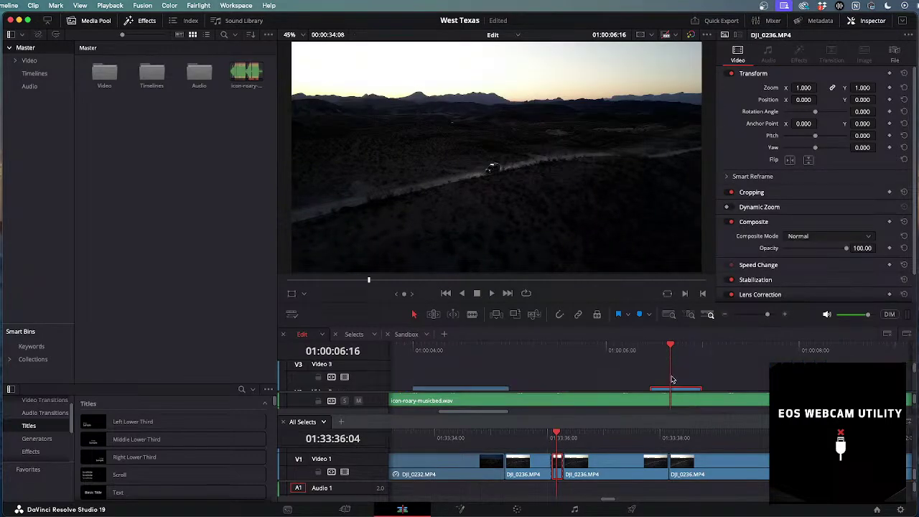
scroll(672, 379, down, 2)
drag(668, 375, 566, 369)
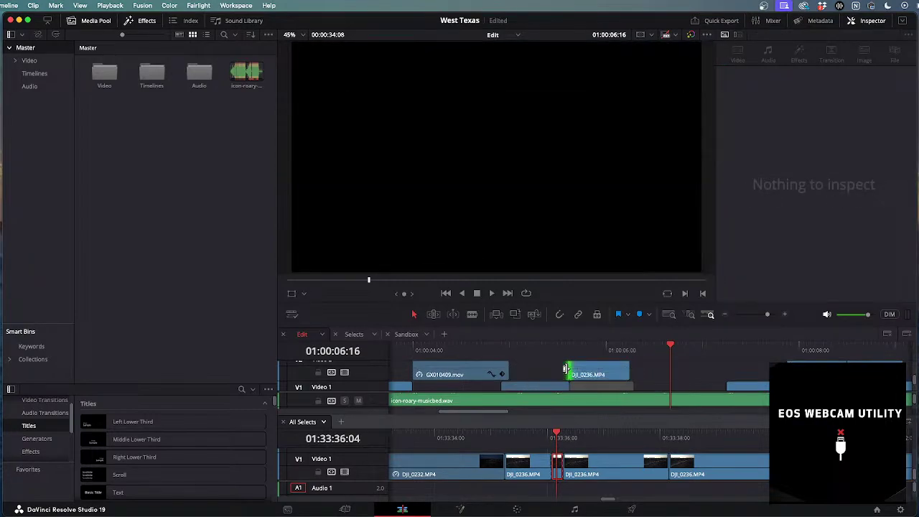
drag(629, 370, 632, 366)
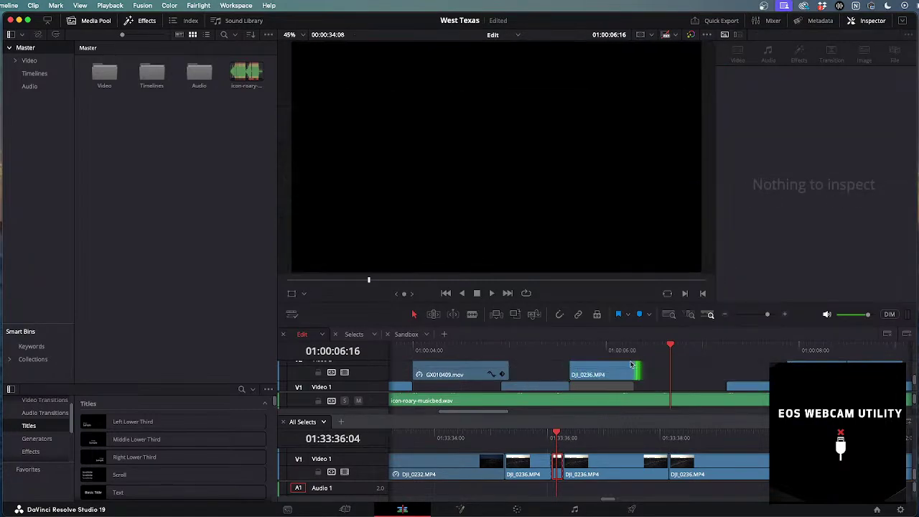
Play the Edit timeline back and forth between about 01:00:04 and 01:00:06 to check the DJI_0236.MP4 clip in context.
click(559, 351)
key(space)
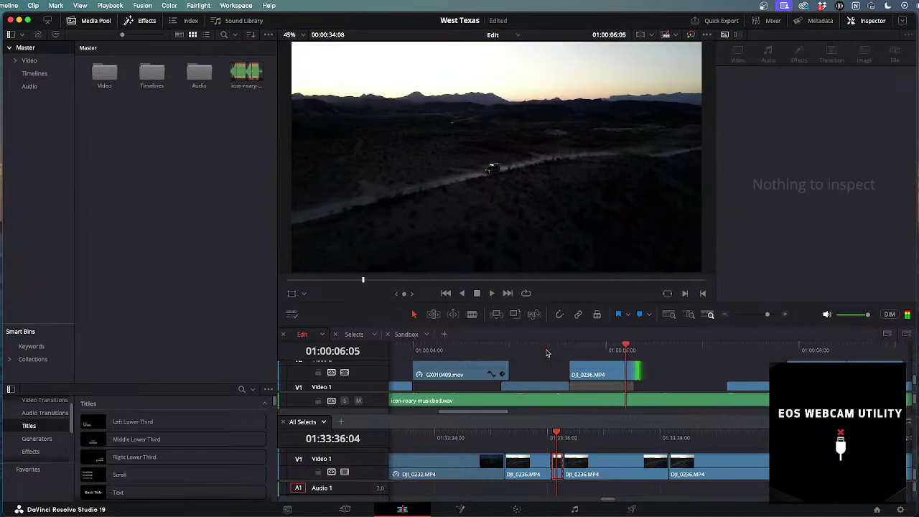
key(j)
scroll(555, 359, down, 1)
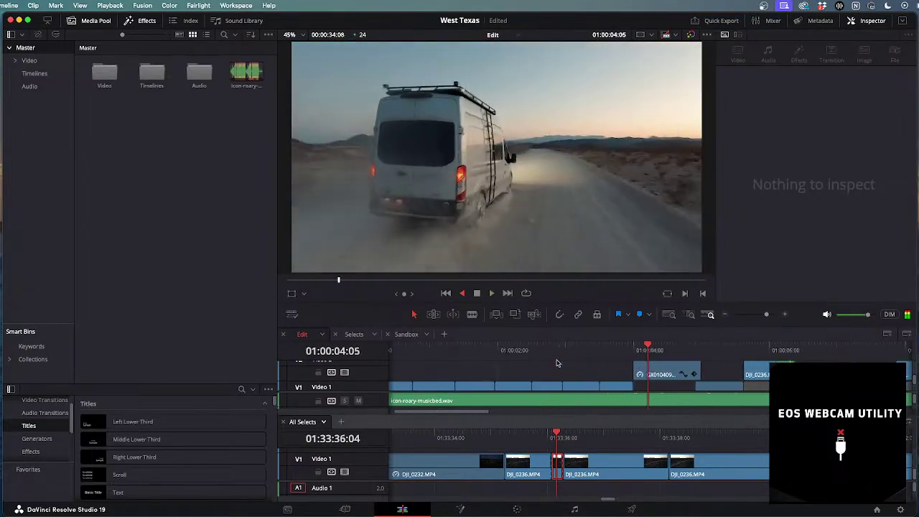
key(l)
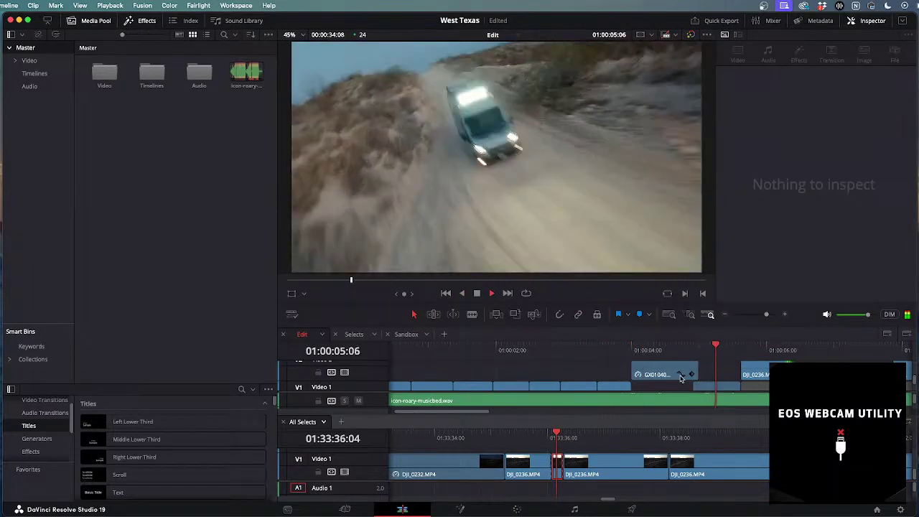
key(k)
scroll(685, 374, down, 2)
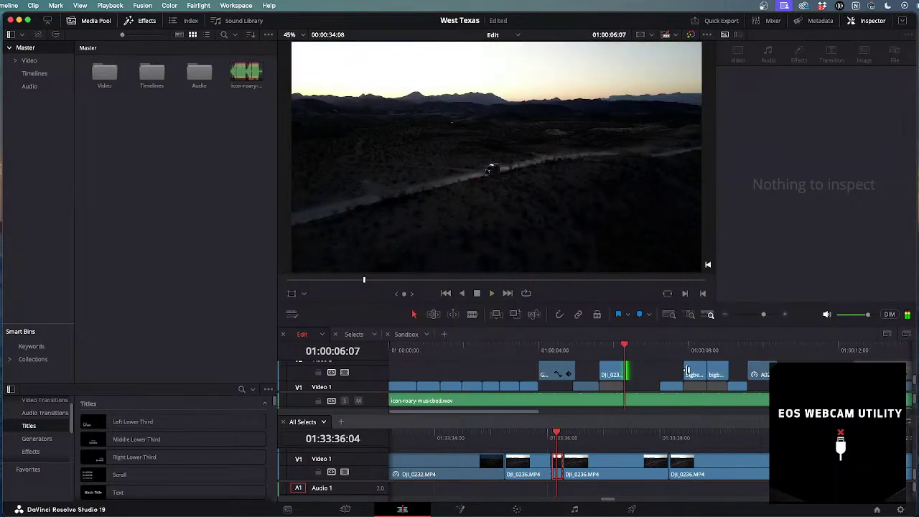
Flip the DJI_0236.MP4 clip horizontally and play back across the cut before it.
click(613, 370)
click(790, 160)
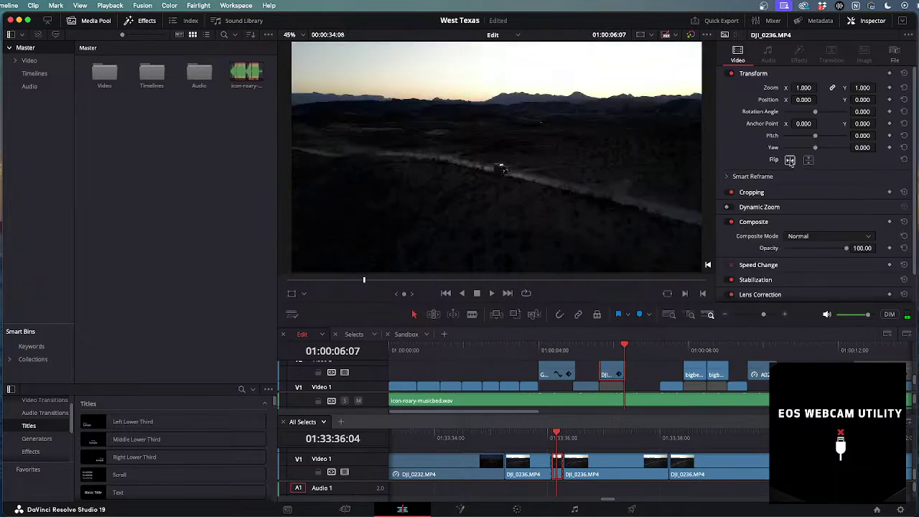
key(j)
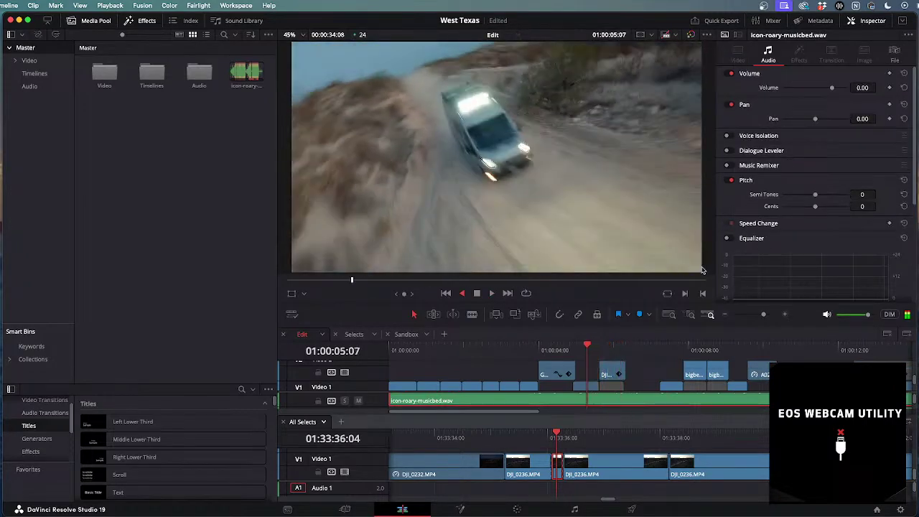
key(k)
Move the flipped DJI_0236.MP4 clip ahead of the GX010409.mov clips at about 01:00:04 and preview the new order.
drag(613, 373, 547, 370)
click(529, 351)
click(522, 351)
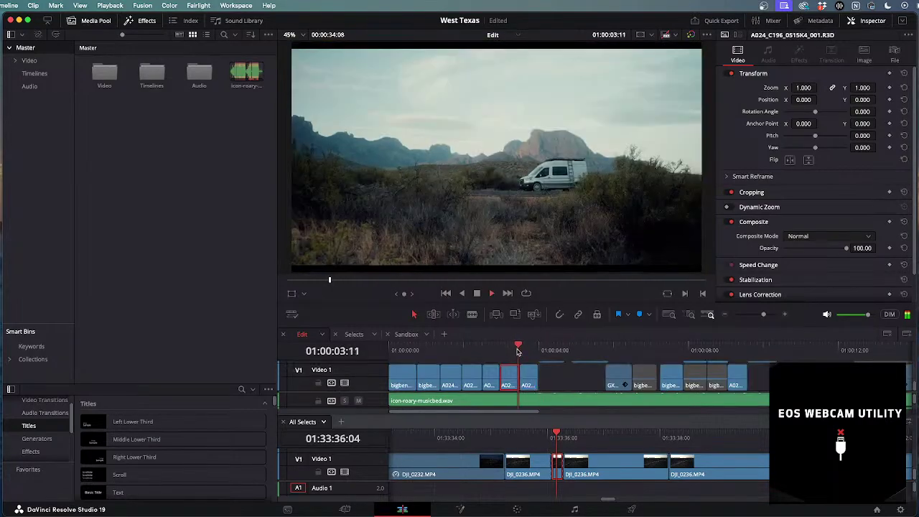
key(space)
key(j)
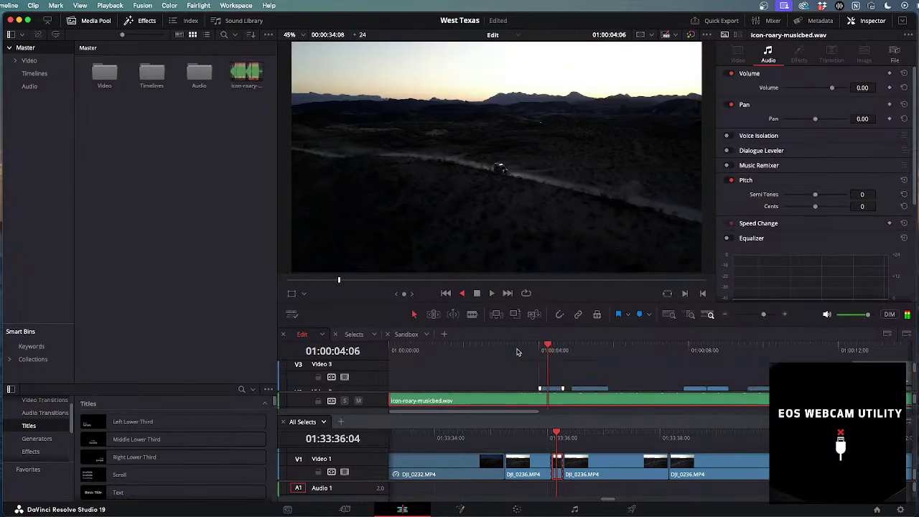
key(k)
Shift both GX010409.mov clips 4 frames earlier to close the gap after the DJI_0236.MP4 clip.
scroll(604, 373, down, 2)
drag(636, 369, 545, 372)
drag(615, 371, 491, 374)
click(603, 368)
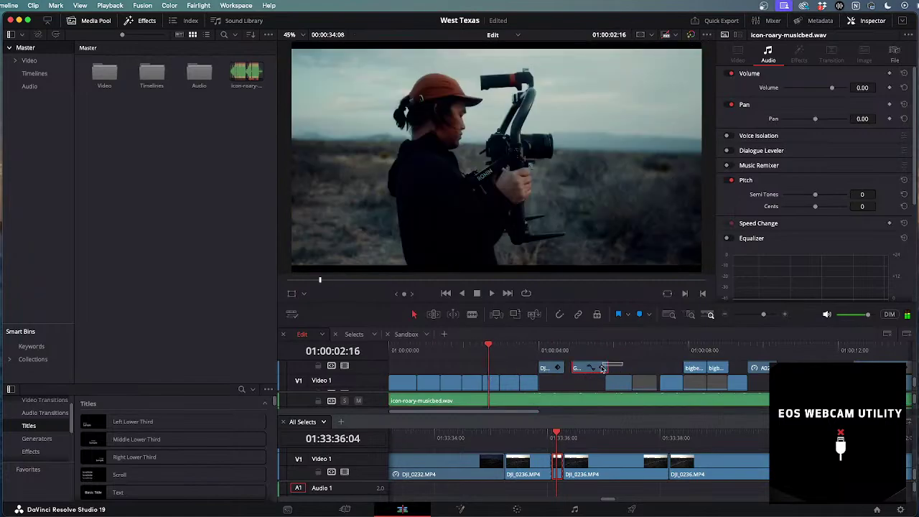
drag(615, 389, 609, 388)
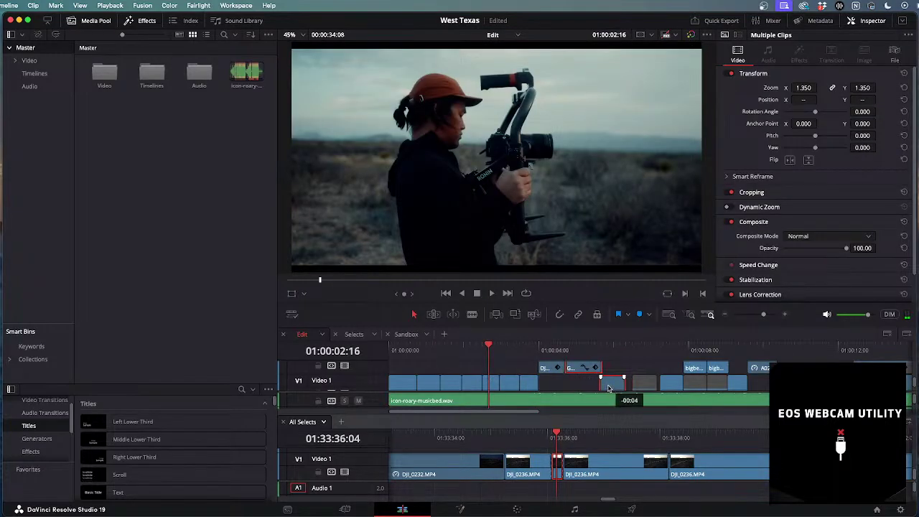
Replay the Edit timeline from the opening shots through the DJI_0236.MP4 and GX010409.mov cuts to judge their timing against the music.
key(space)
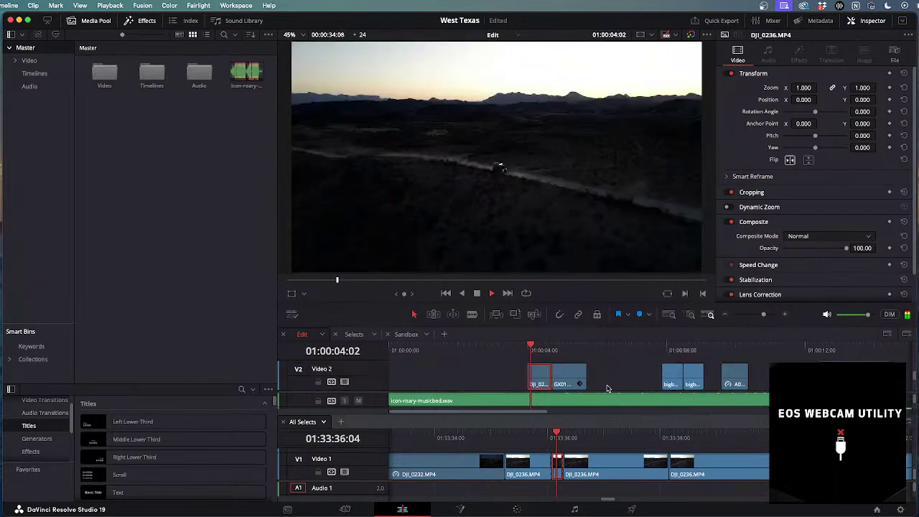
scroll(607, 388, down, 1)
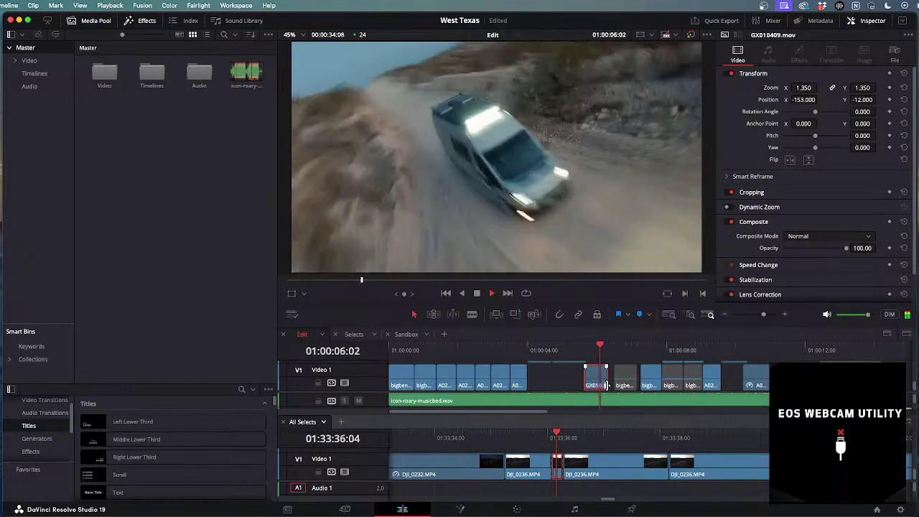
key(space)
key(j)
click(532, 346)
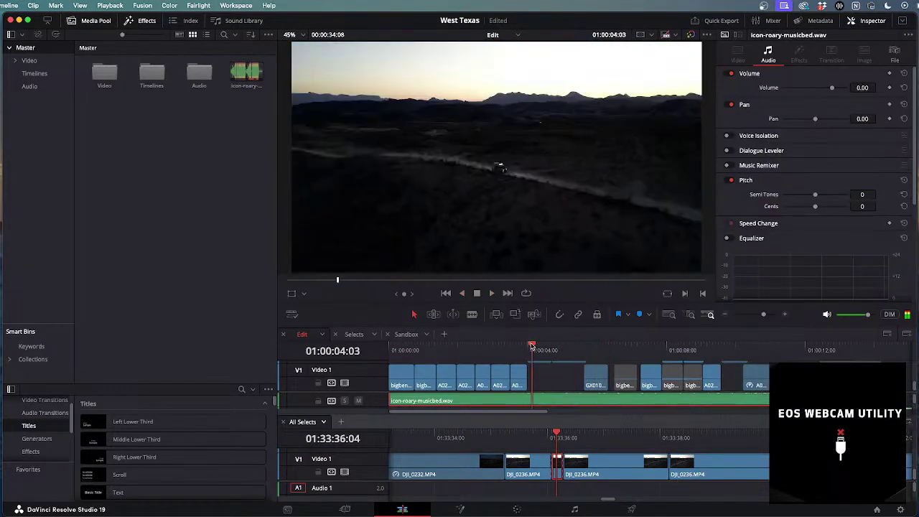
key(l)
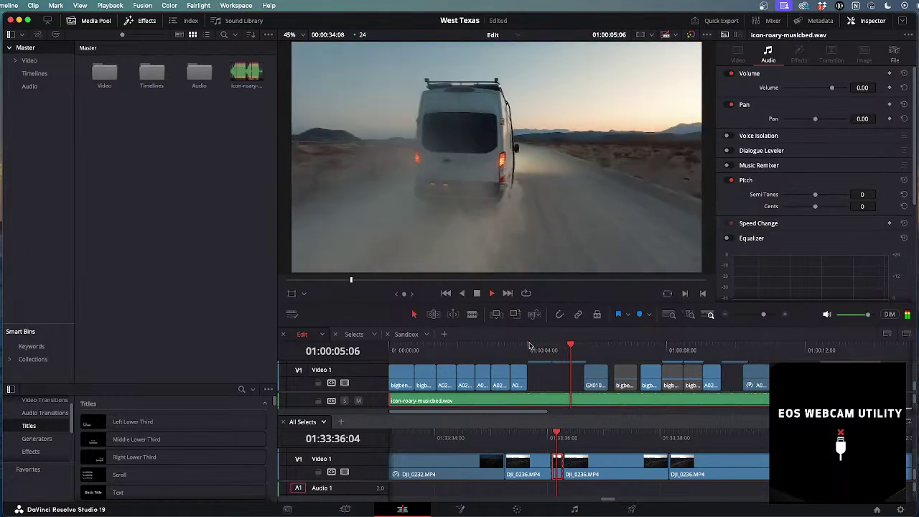
key(j)
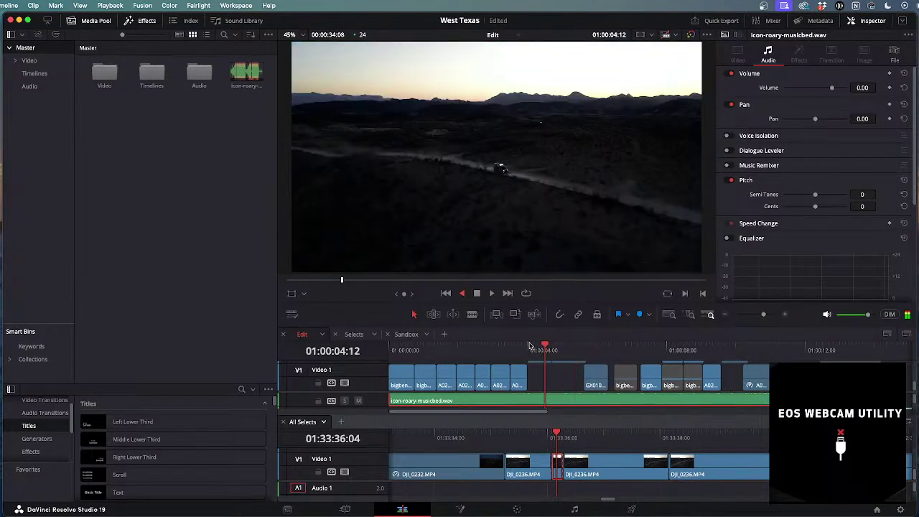
key(l)
key(k)
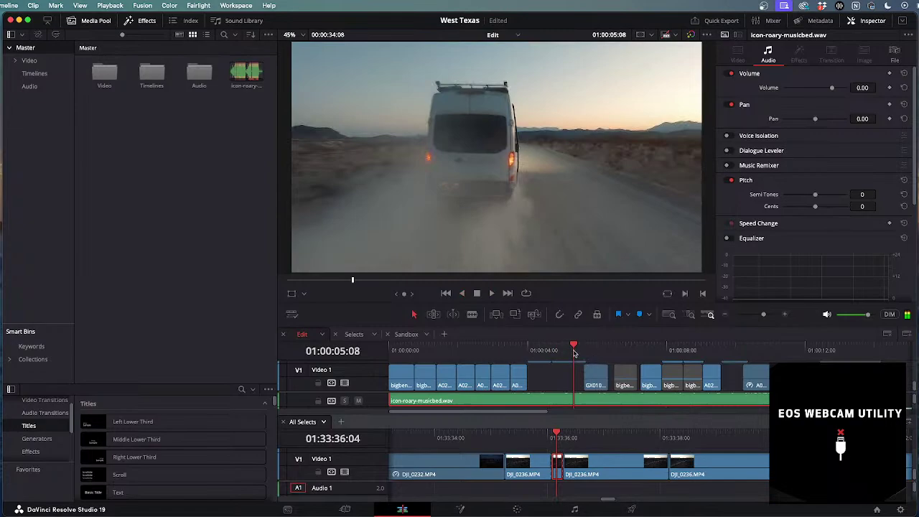
click(496, 347)
key(l)
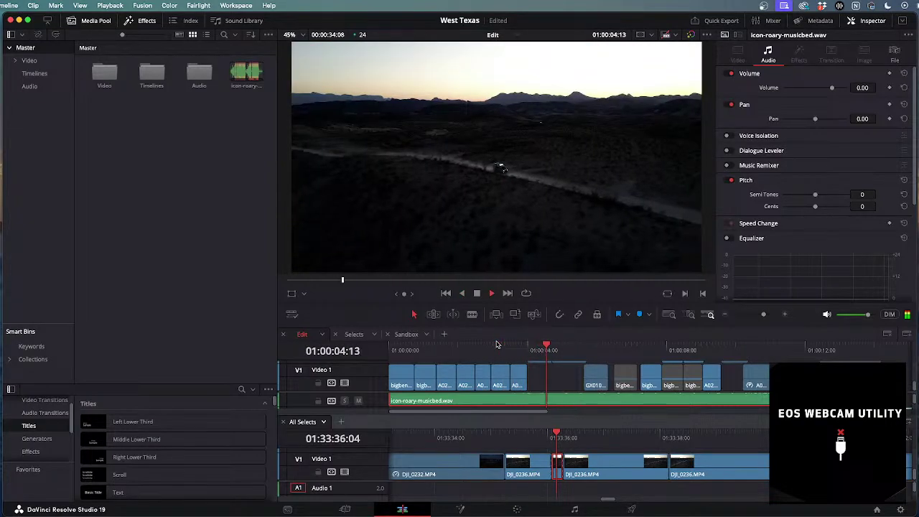
key(k)
Trim the DJI_0236.MP4 clip's end to about 01:00:04:14, slide the rear-view GX010409.mov clip up against it and play the cut.
scroll(678, 370, up, 3)
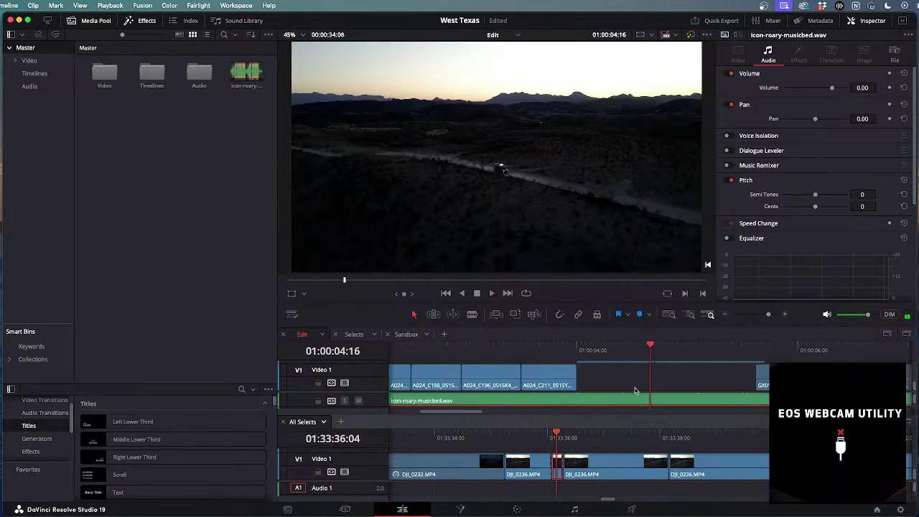
scroll(636, 380, up, 2)
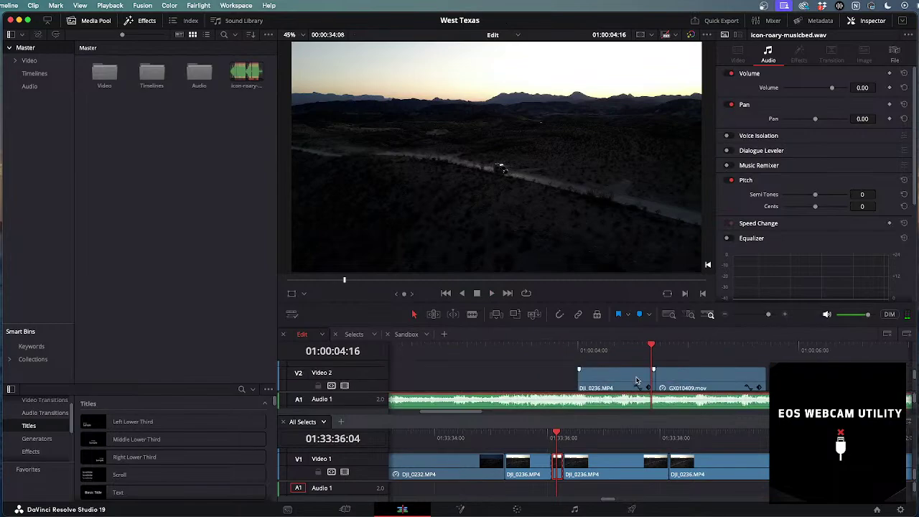
drag(657, 379, 657, 380)
drag(644, 350, 598, 350)
key(space)
key(space)
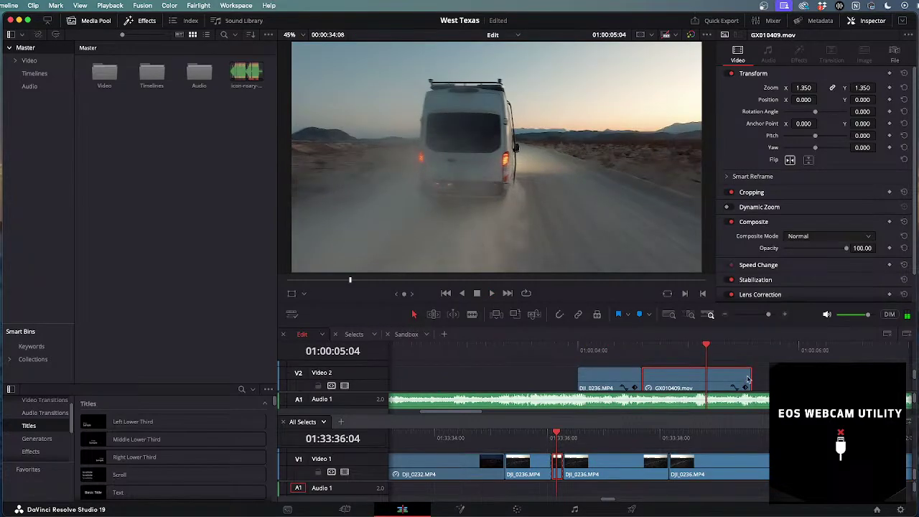
Trim the rear-view GX010409.mov clip's end to about 01:00:05:04, move the front-view GX010409.mov clip on Video 1 up to it and play.
key(super+z)
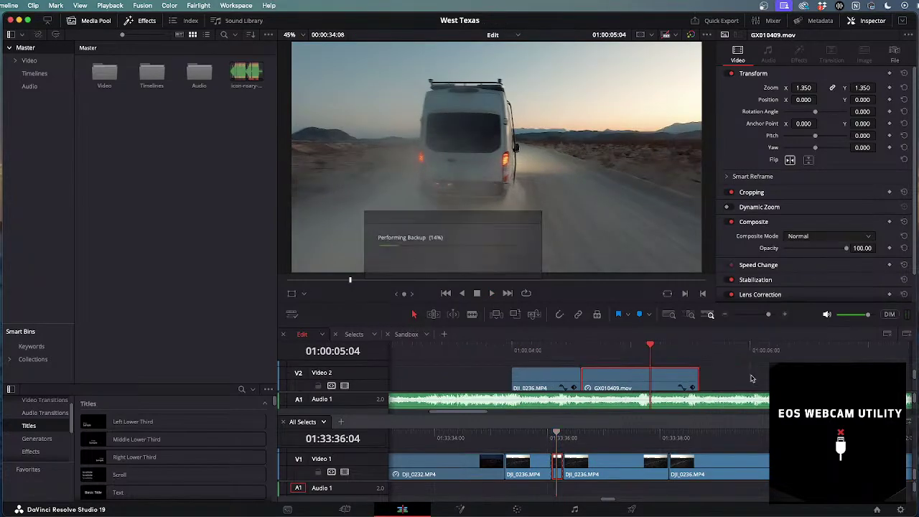
key(super+shift+z)
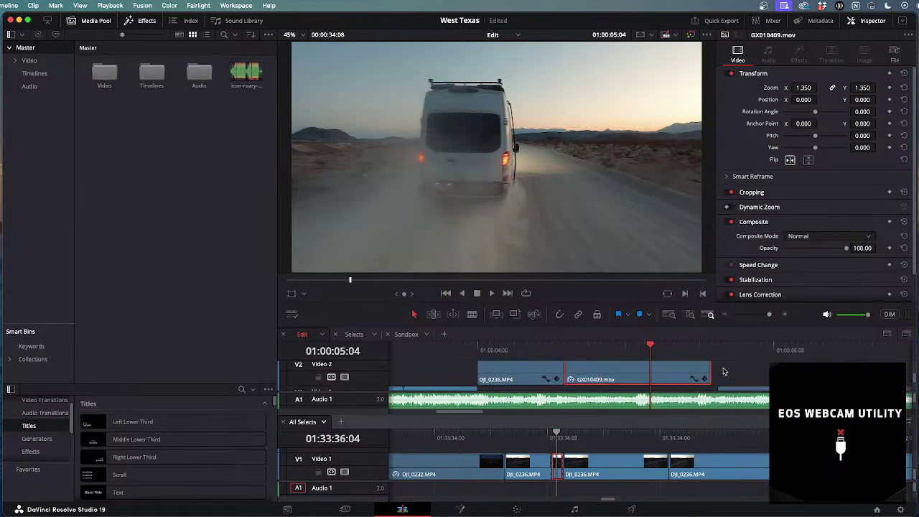
drag(706, 374, 643, 372)
scroll(693, 369, down, 2)
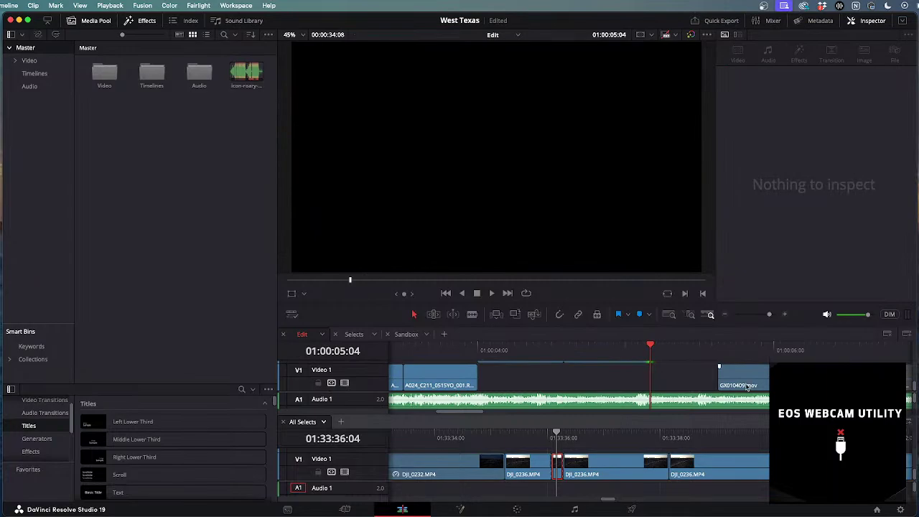
drag(747, 388, 663, 381)
key(space)
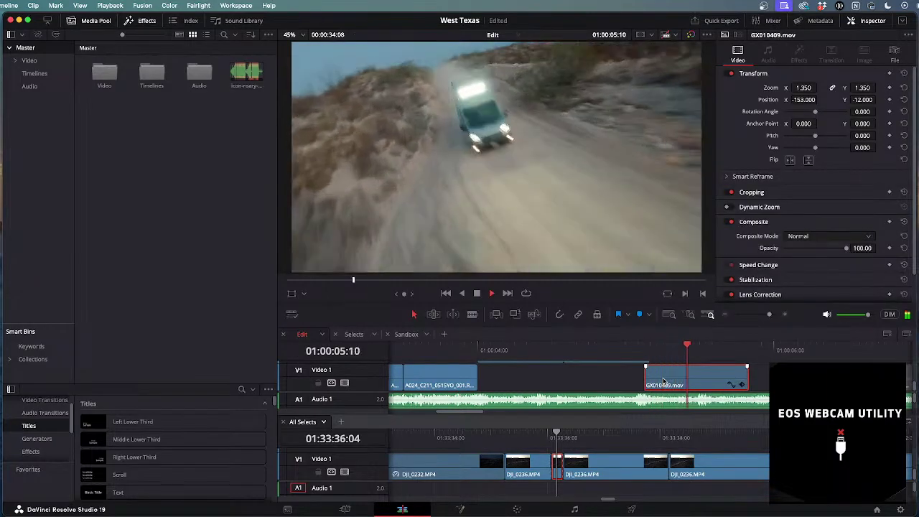
Replay the Edit timeline from the opening shots through the end of the GX017000.mov clip to judge the pacing against the music.
key(j)
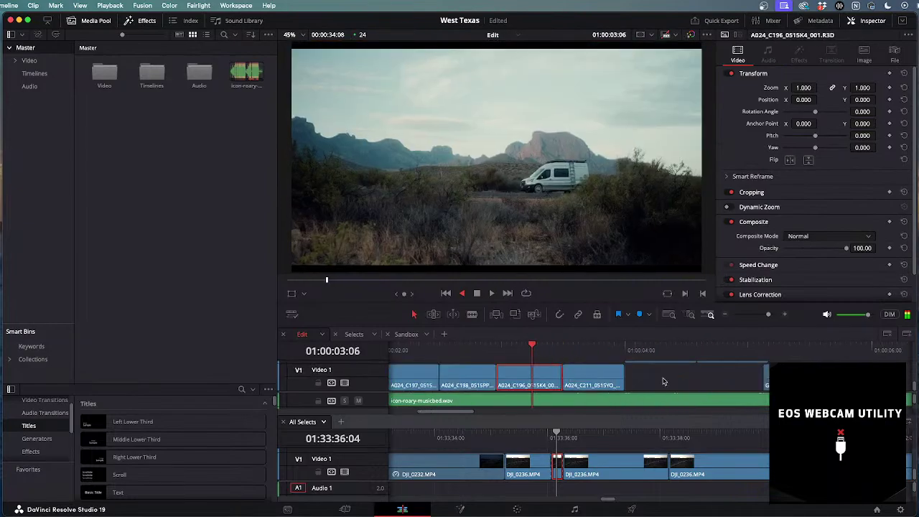
key(l)
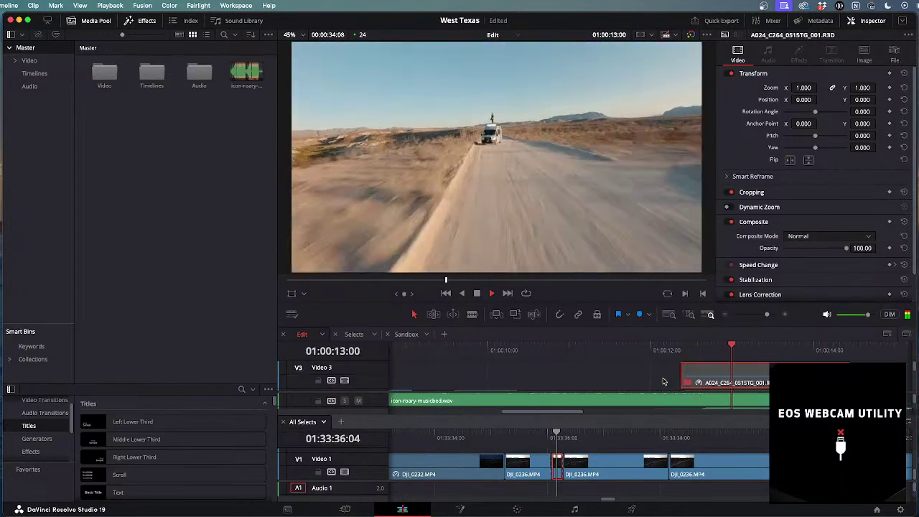
scroll(664, 381, down, 2)
scroll(668, 399, down, 2)
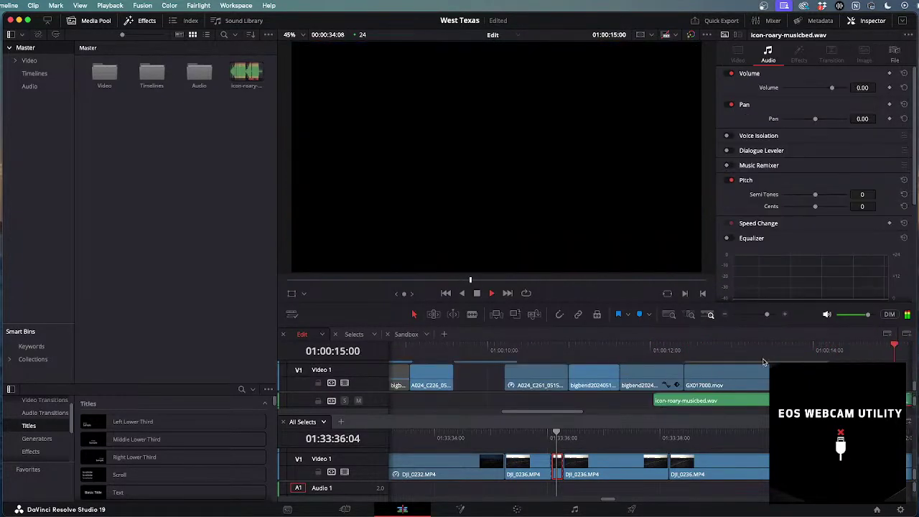
key(super+minus)
key(super+minus)
scroll(601, 368, right, 1)
key(space)
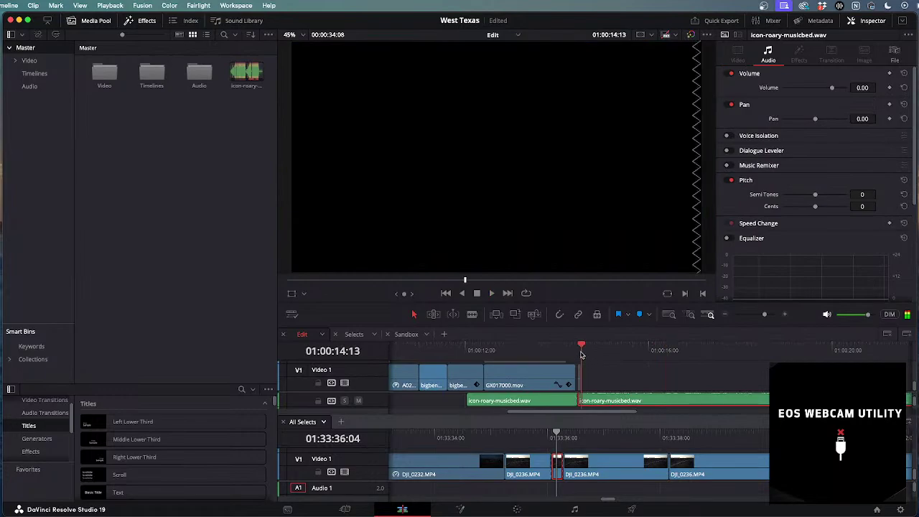
Watch the montage again from the start of the Edit timeline, checking the DJI_0236.MP4 and GX010409.mov van cuts within the full sequence.
key(Home)
key(space)
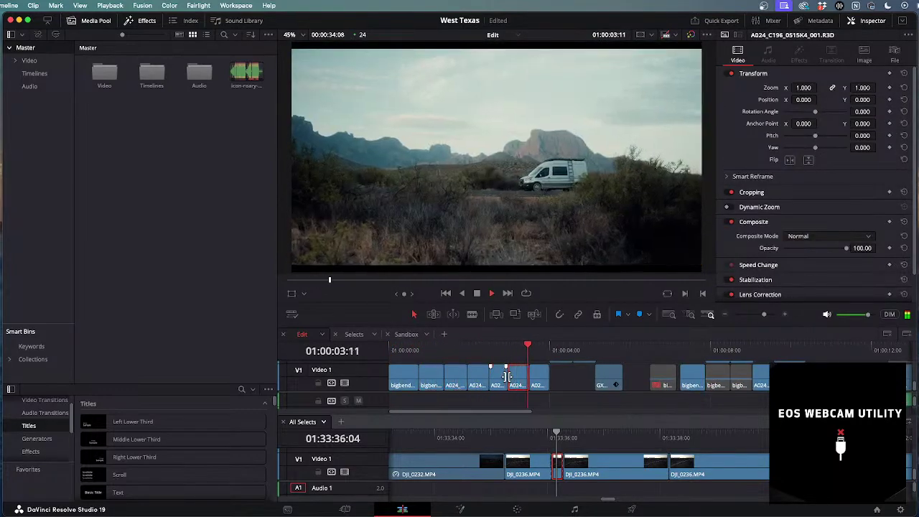
scroll(507, 378, up, 2)
scroll(507, 380, down, 2)
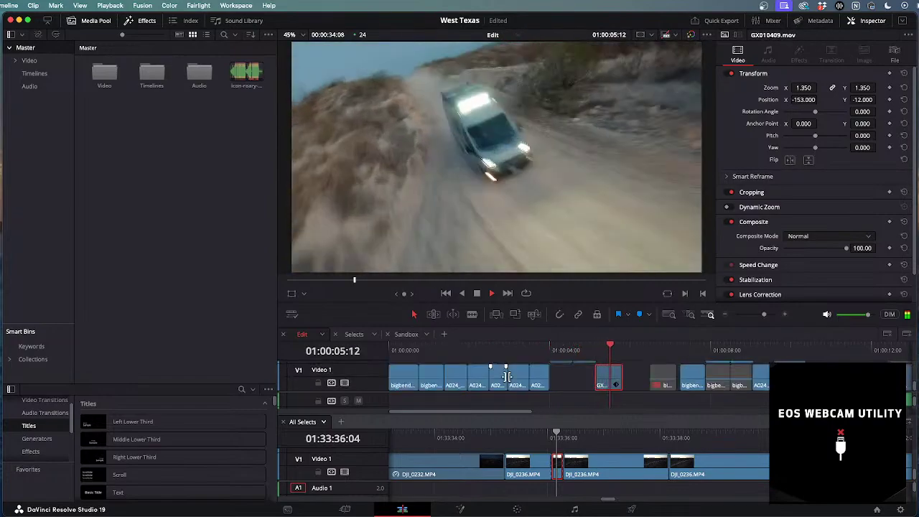
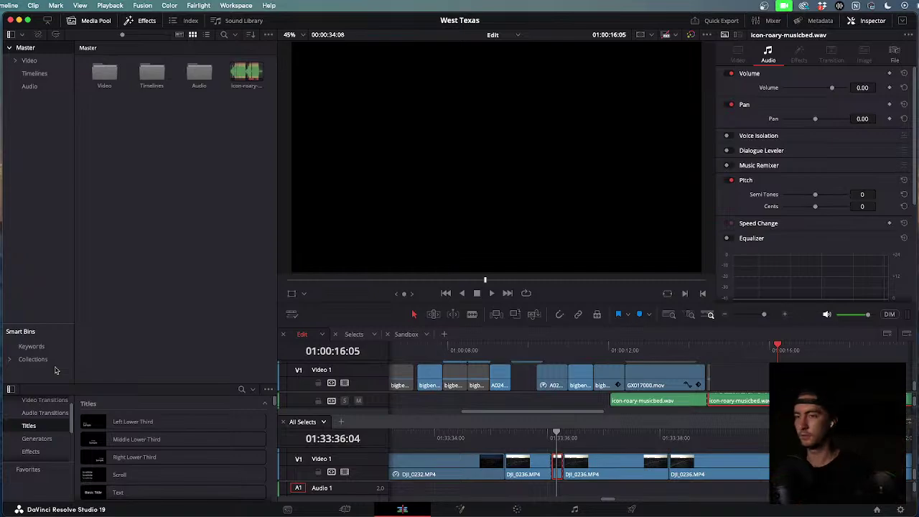
click(2, 370)
click(1, 370)
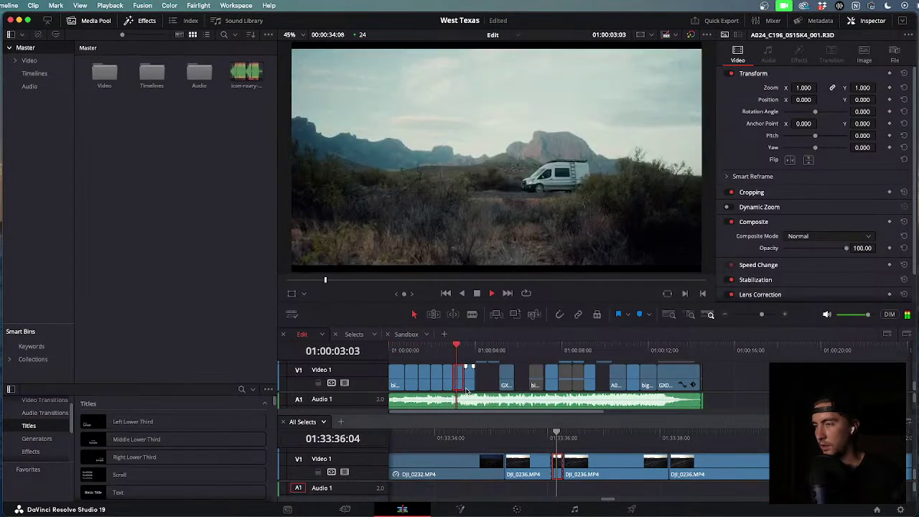
scroll(466, 390, up, 3)
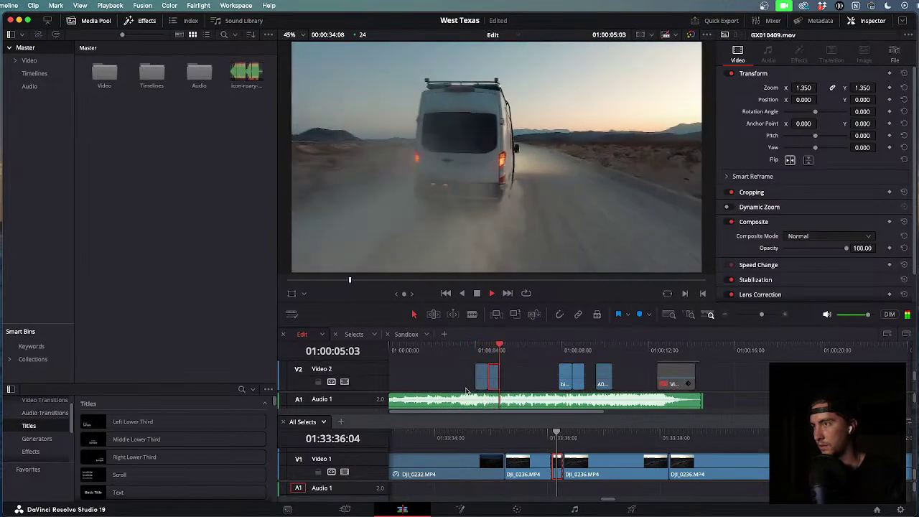
scroll(466, 390, down, 3)
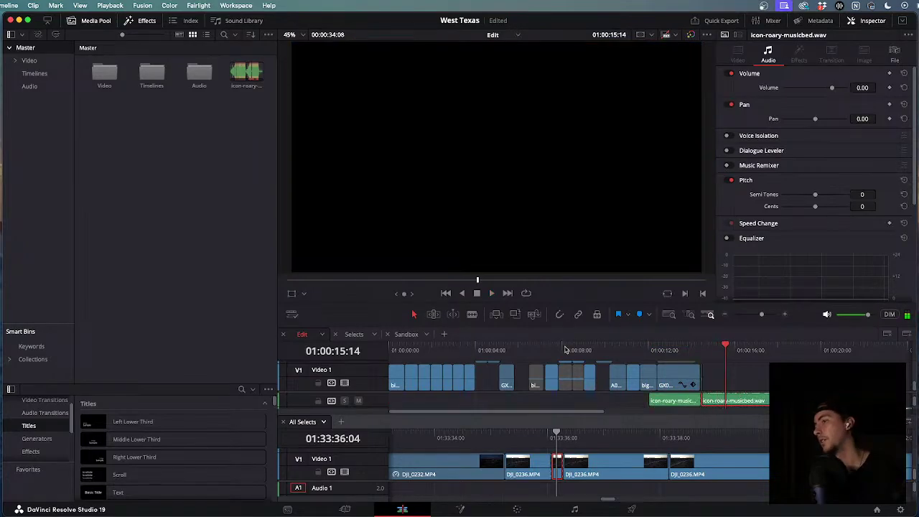
Review the opening shots from the timeline start and return the playhead to the A024_C197 lens close-up at 01:00:02:01.
drag(565, 349, 370, 349)
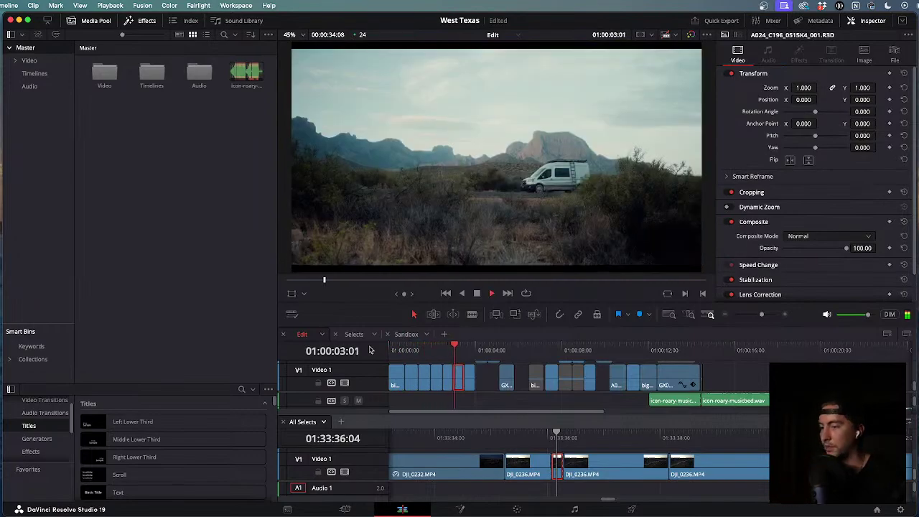
key(j)
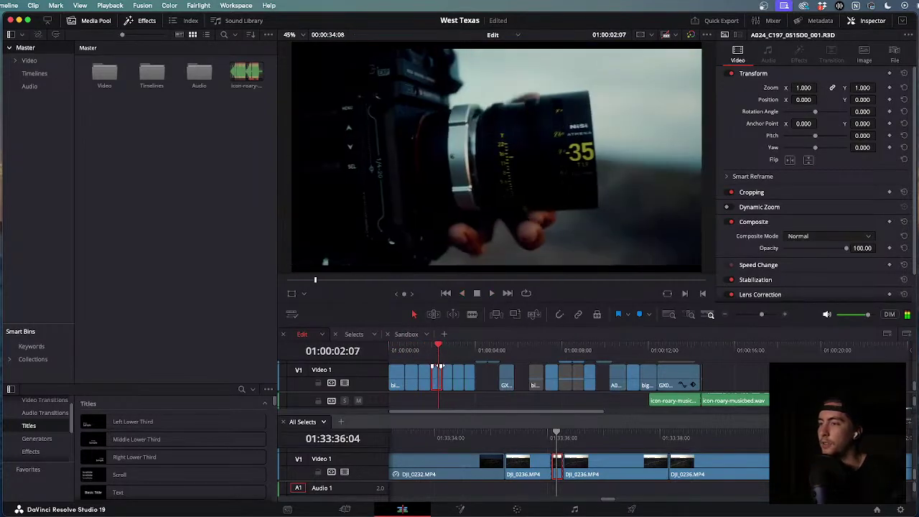
key(super+equal)
key(l)
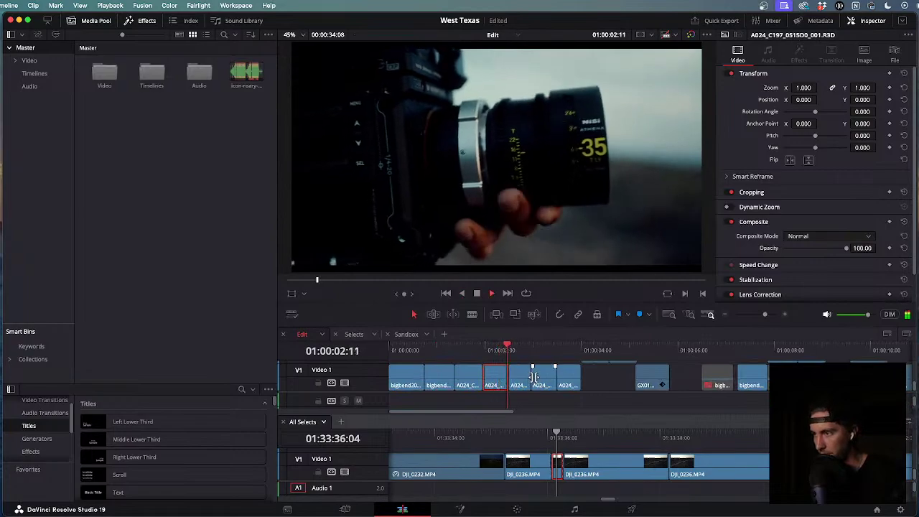
drag(521, 351, 487, 358)
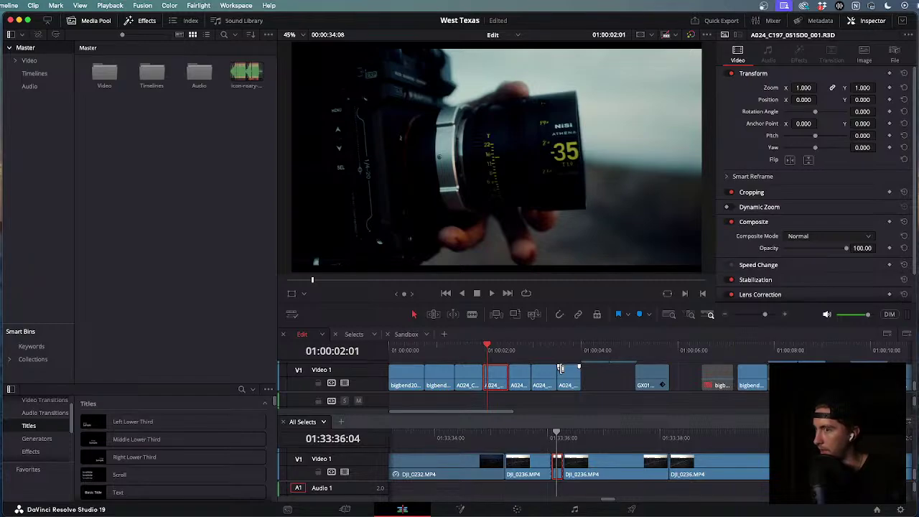
Play the montage from the A024_C197 lens close-up through the end of the GX017000.mov clip to assess its overall flow.
scroll(615, 375, down, 3)
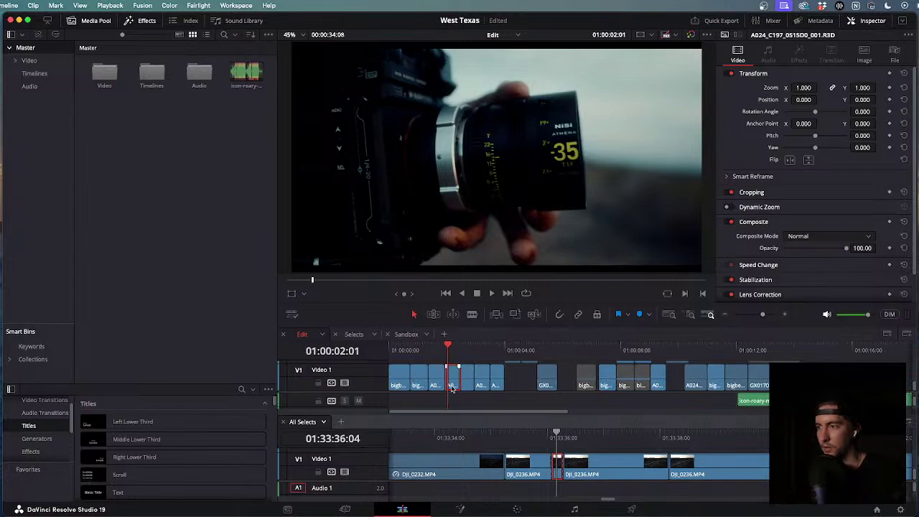
scroll(451, 388, down, 3)
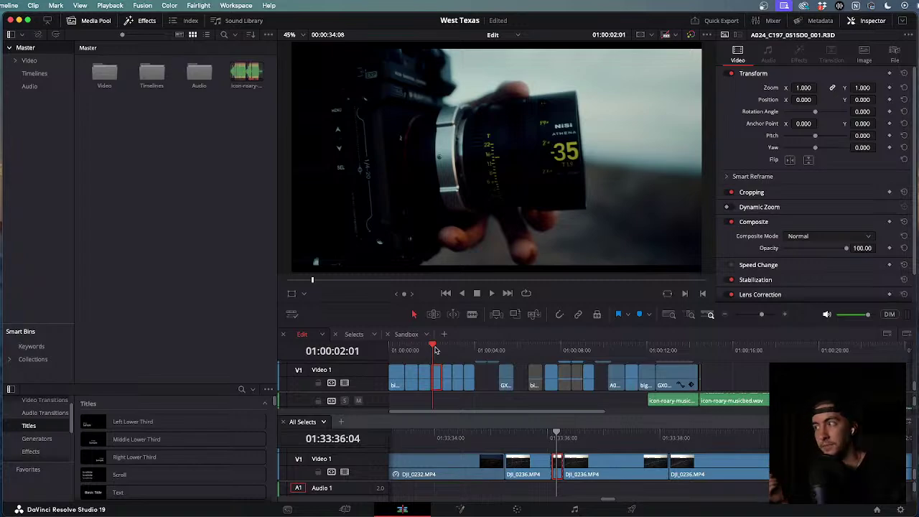
key(space)
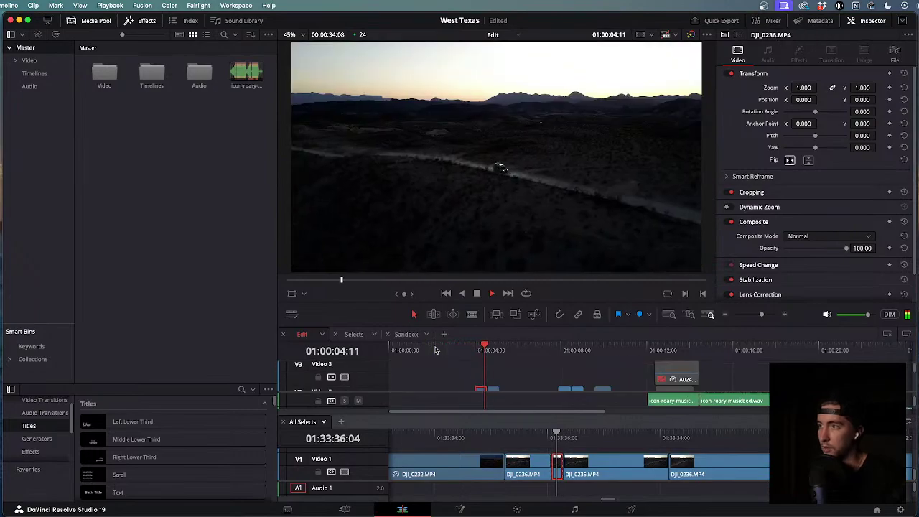
key(super+z)
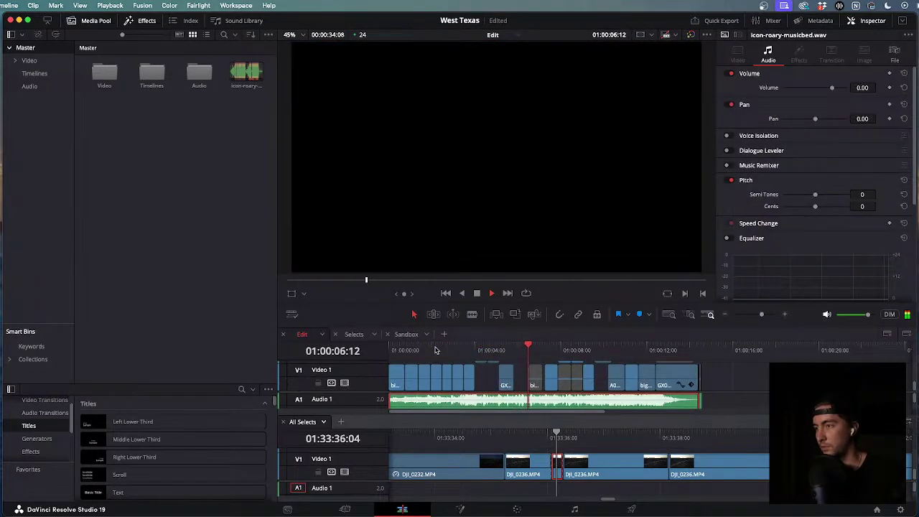
key(super+z)
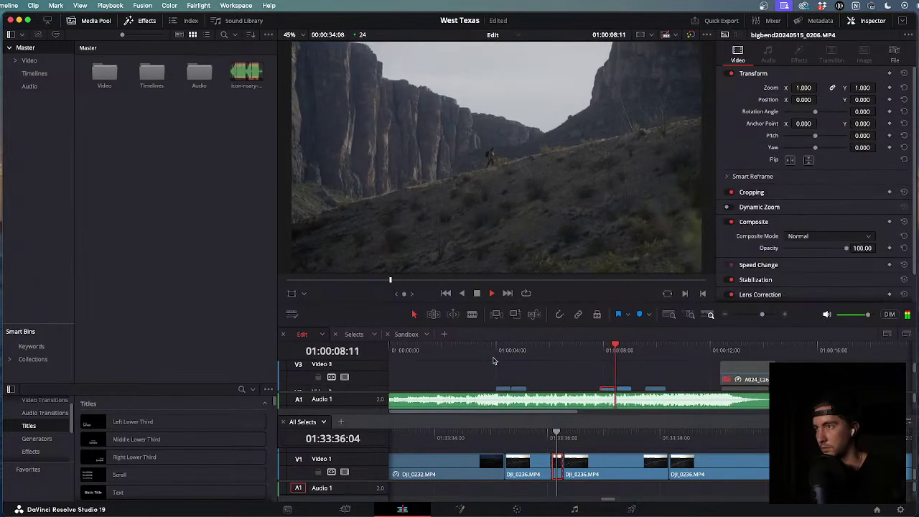
key(super+z)
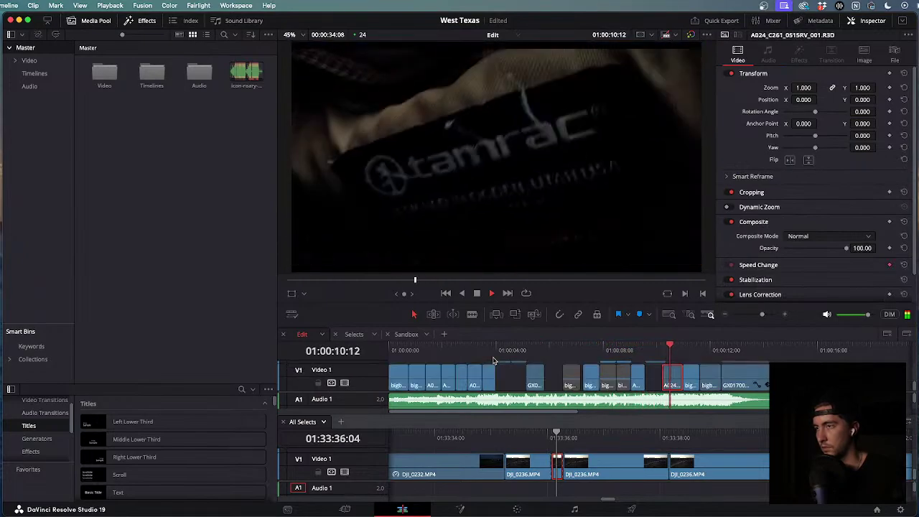
key(super+z)
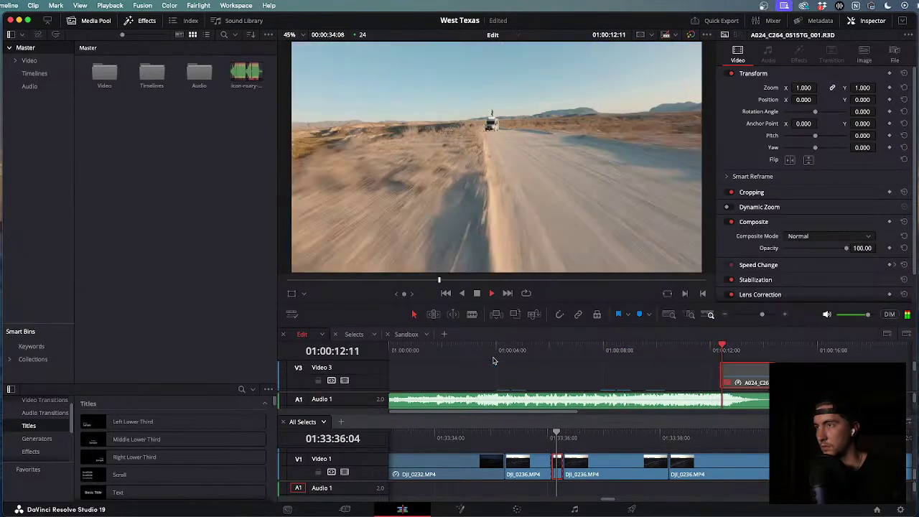
key(super+z)
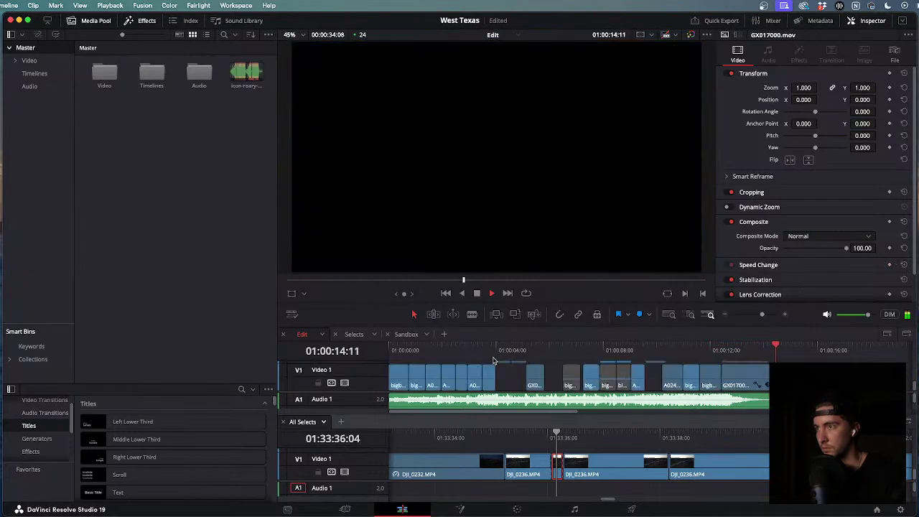
Undo the last change to the icon-roary-musicbed audio and play the Edit timeline from 01:00:00:00.
key(super+z)
key(super+minus)
key(super+minus)
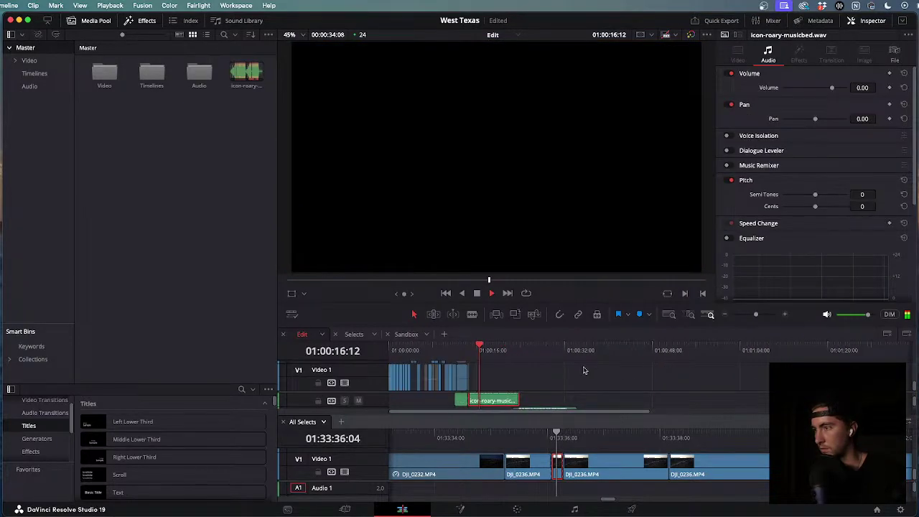
key(super+equal)
key(super+equal)
drag(517, 351, 281, 350)
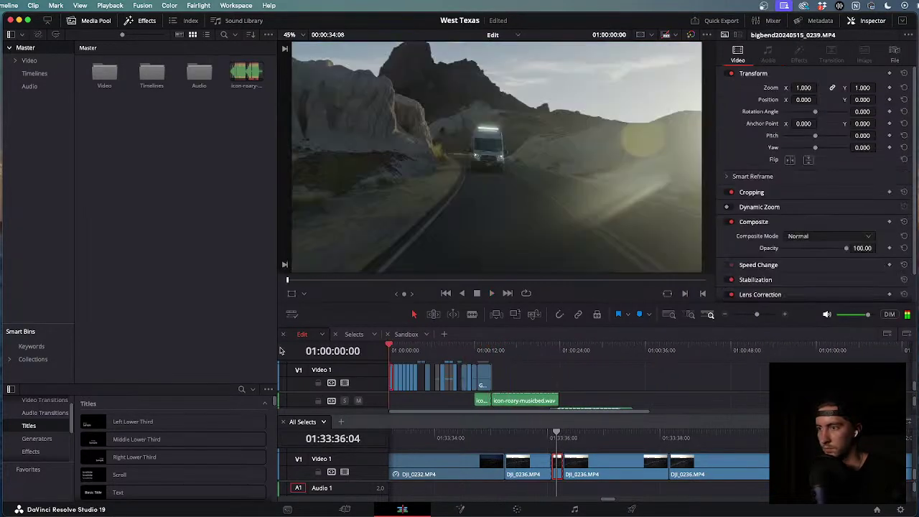
key(space)
key(super+equal)
key(super+equal)
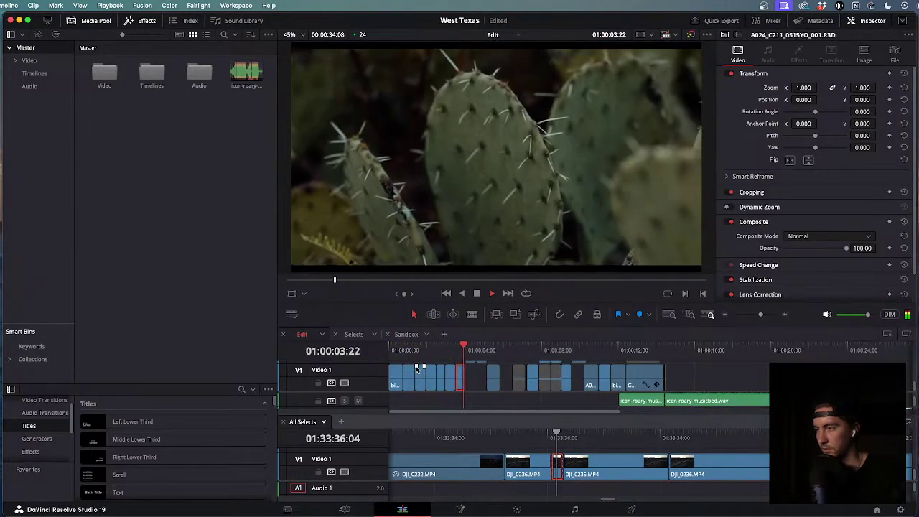
Place the icon-roary-musicbed audio at the start of the Edit timeline and play the sequence against the music.
drag(620, 401, 390, 400)
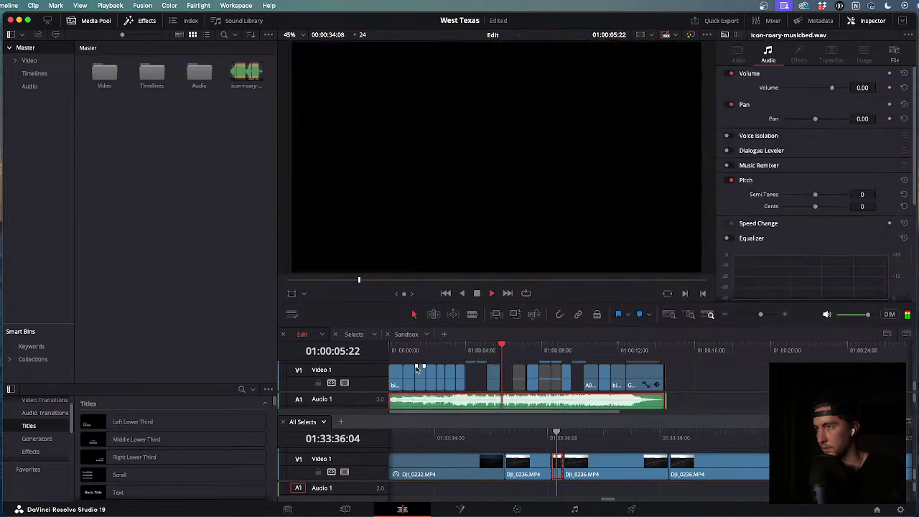
key(j)
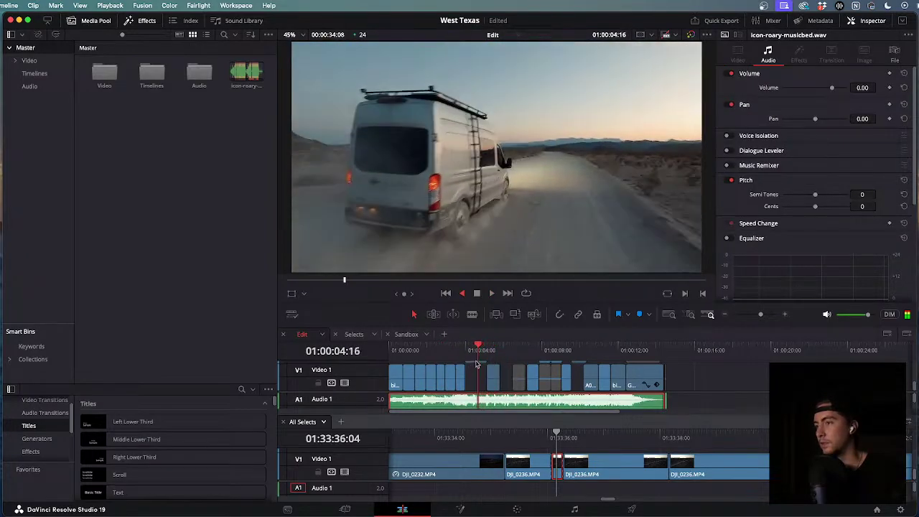
key(l)
key(super+equal)
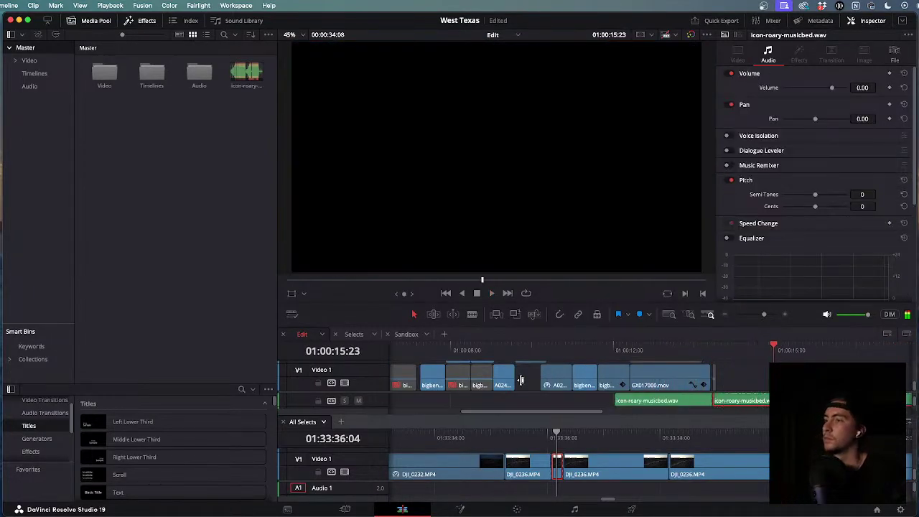
Review the opening of the Edit timeline through the GX010409 van clip at about 01:00:05:19.
drag(449, 351, 492, 348)
key(Home)
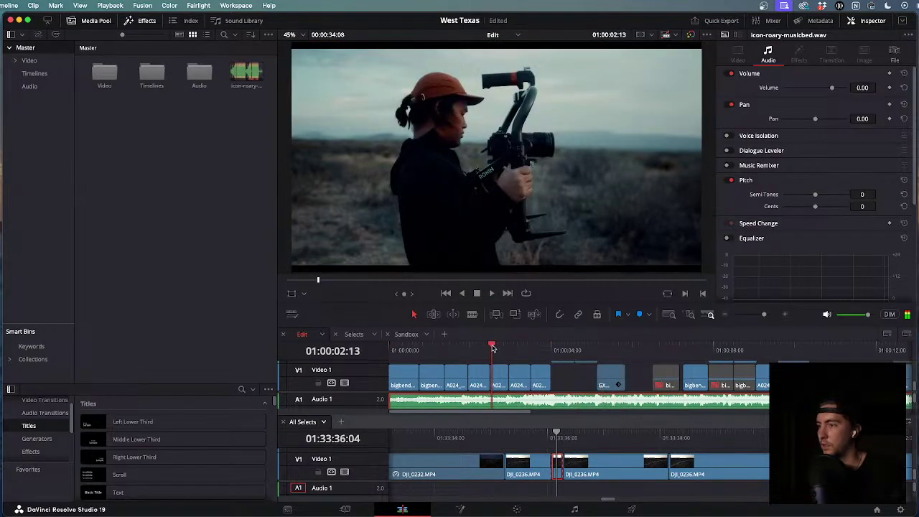
scroll(533, 367, up, 3)
scroll(536, 367, up, 2)
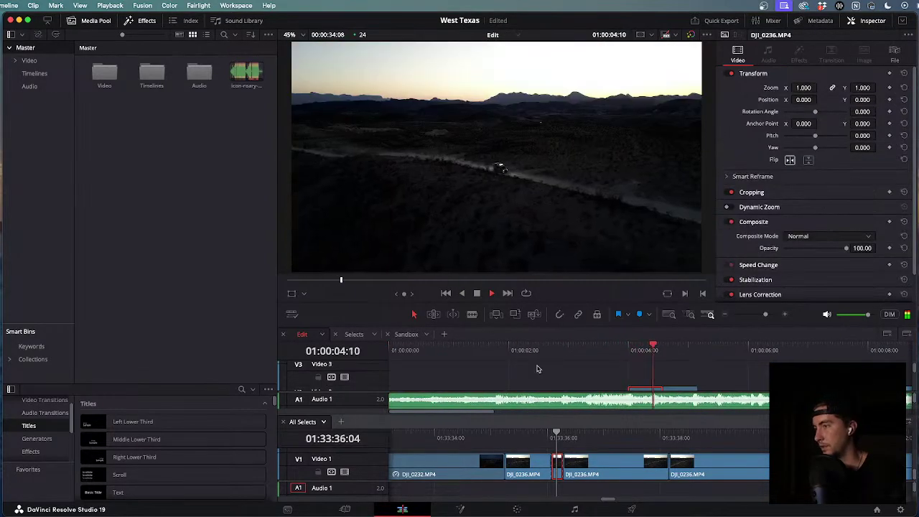
scroll(537, 369, down, 2)
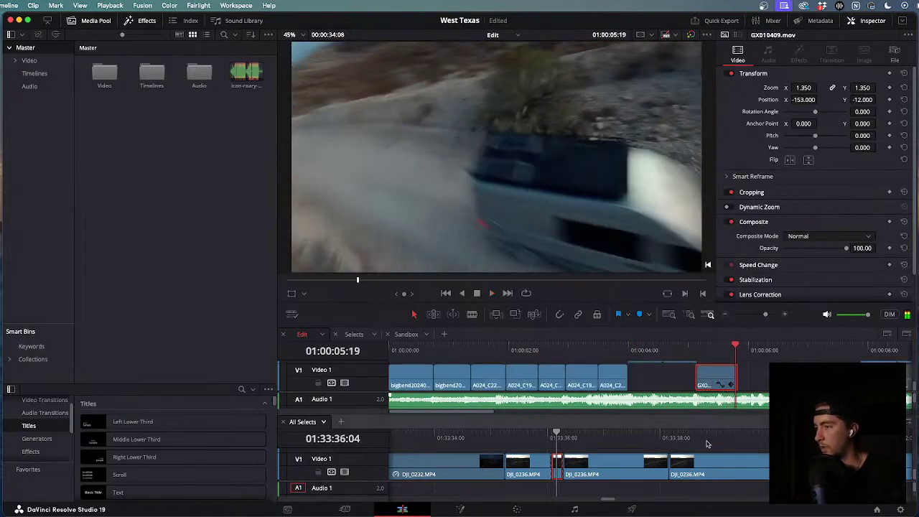
Scrub through the van shots in the All Selects timeline between about 01:26:25 and 01:27:46.
scroll(675, 467, down, 8)
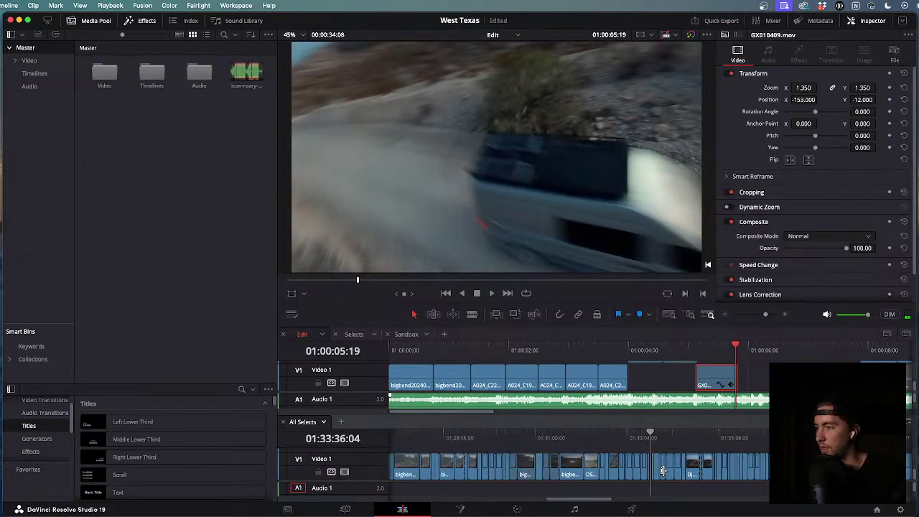
scroll(663, 471, down, 4)
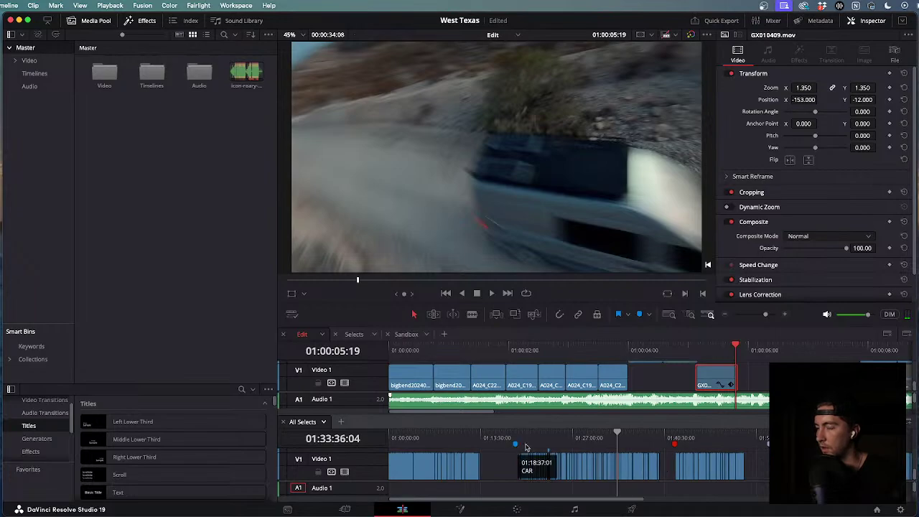
drag(618, 435, 579, 449)
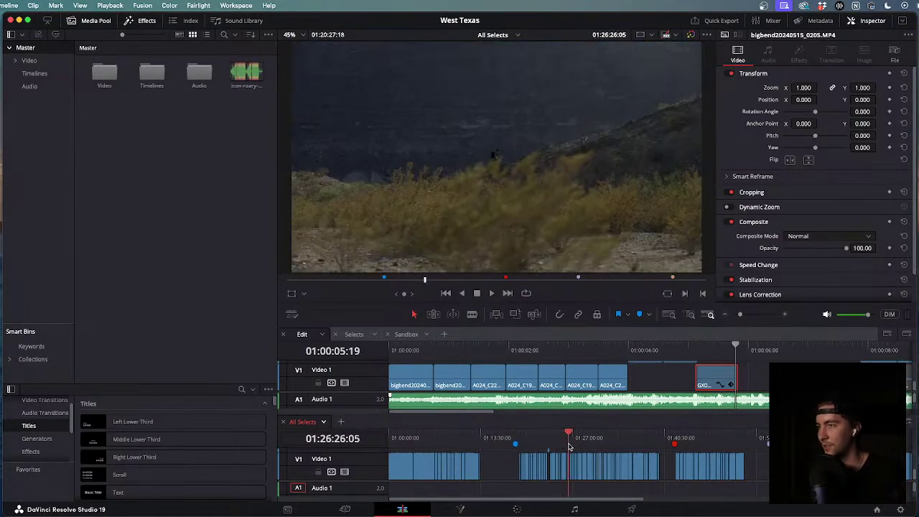
scroll(575, 446, up, 5)
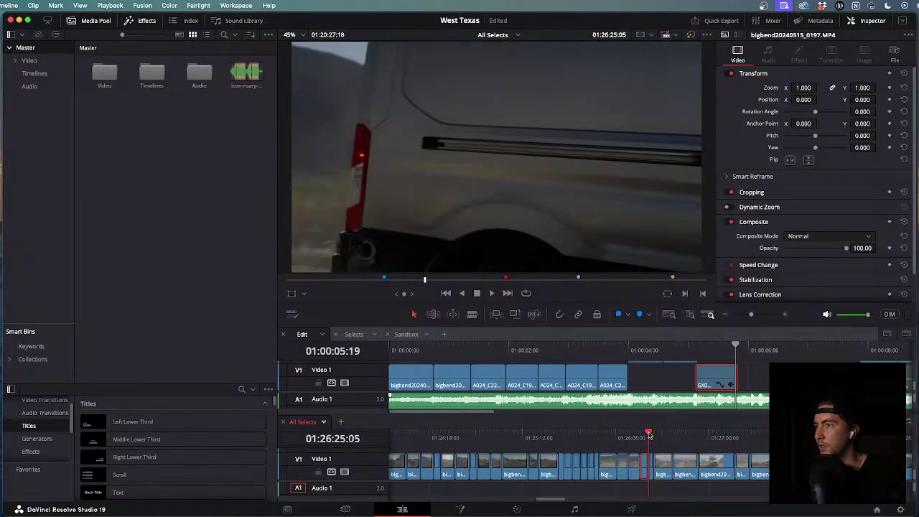
scroll(671, 447, up, 3)
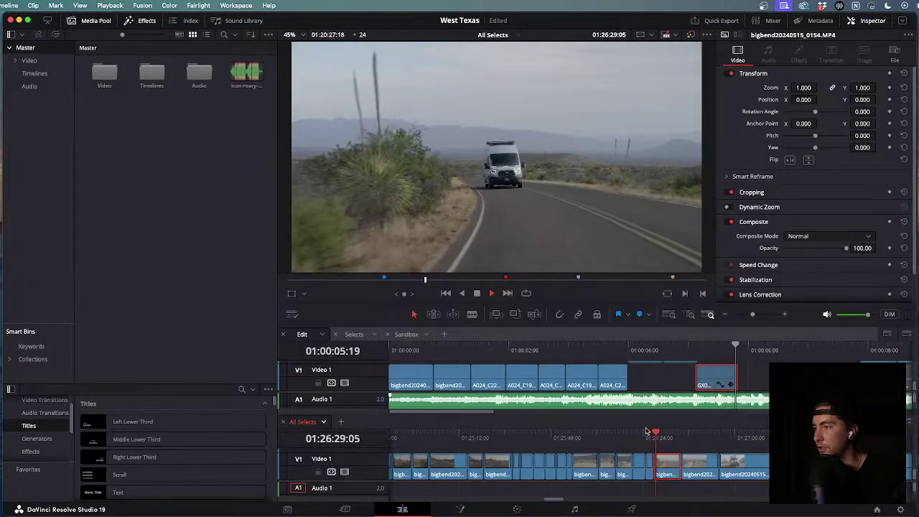
drag(655, 436, 774, 448)
scroll(649, 435, up, 2)
scroll(649, 435, down, 2)
scroll(774, 448, down, 2)
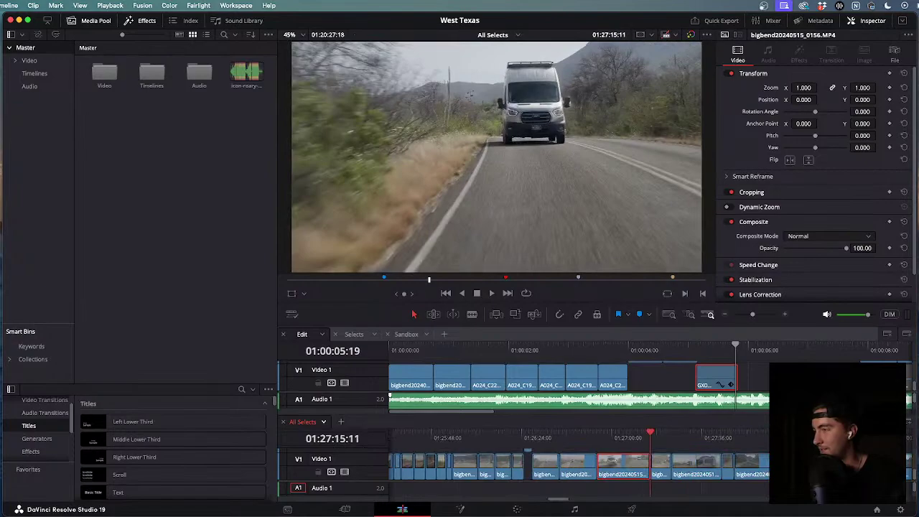
click(649, 435)
drag(649, 434, 722, 451)
scroll(722, 451, down, 2)
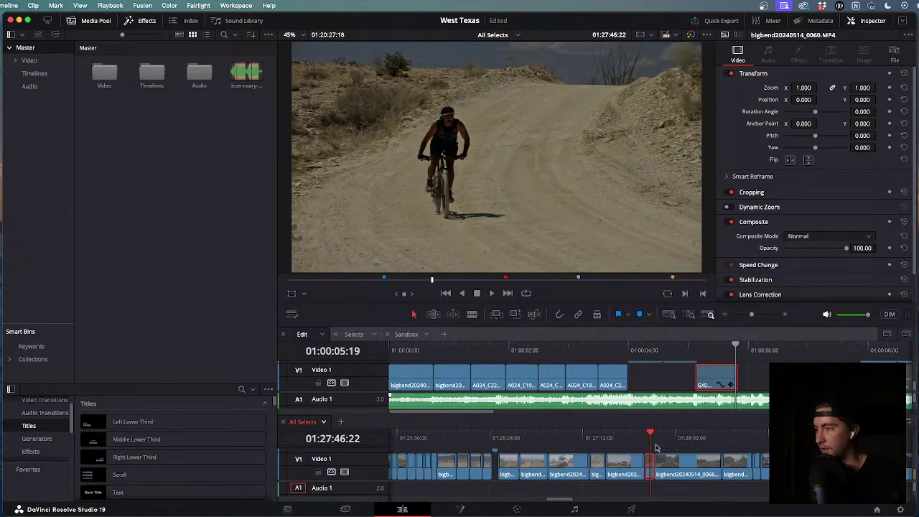
Move the mountain-bike clip bigbend20240514_0060.MP4 out of the van shots to a point further along the All Selects timeline.
scroll(656, 448, up, 3)
scroll(655, 457, down, 3)
scroll(672, 457, down, 5)
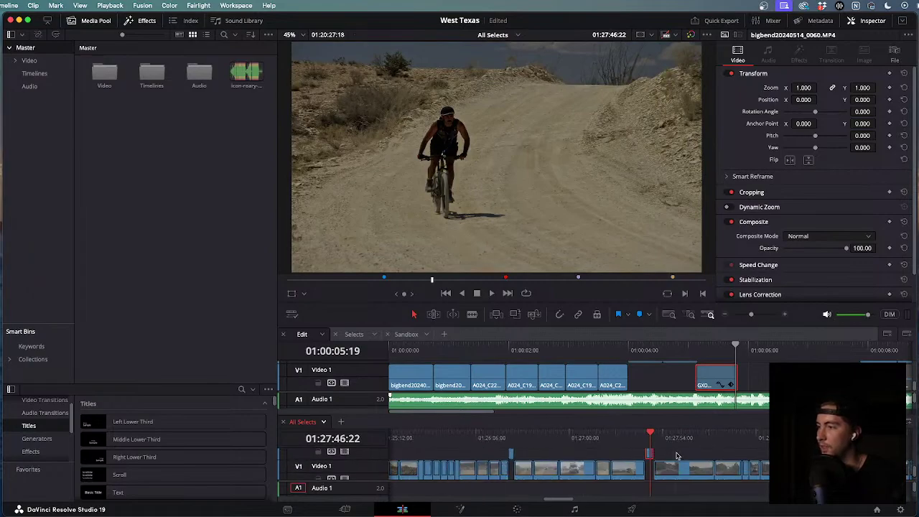
scroll(677, 456, down, 3)
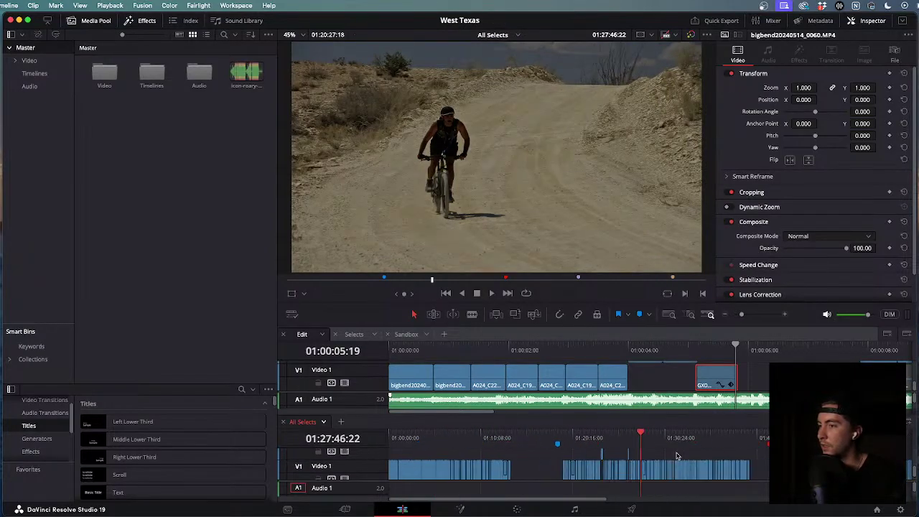
scroll(766, 476, up, 4)
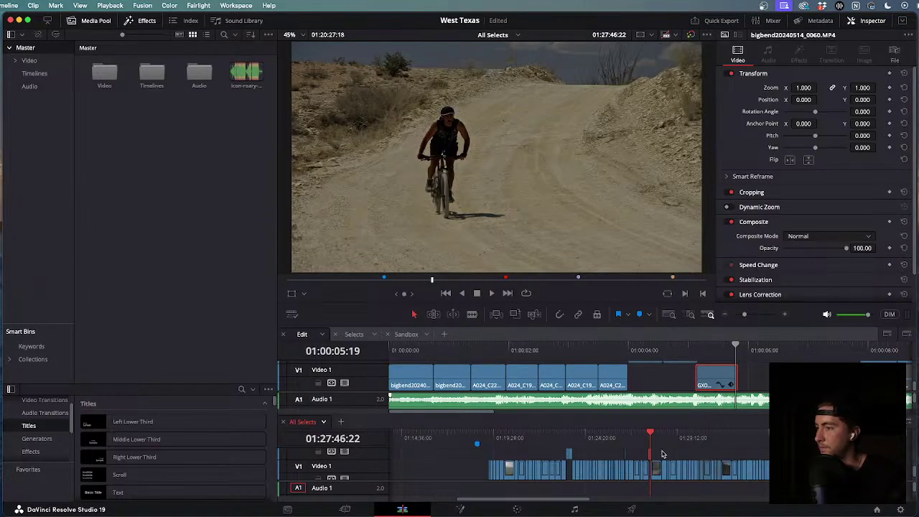
scroll(662, 454, up, 5)
drag(650, 454, 909, 494)
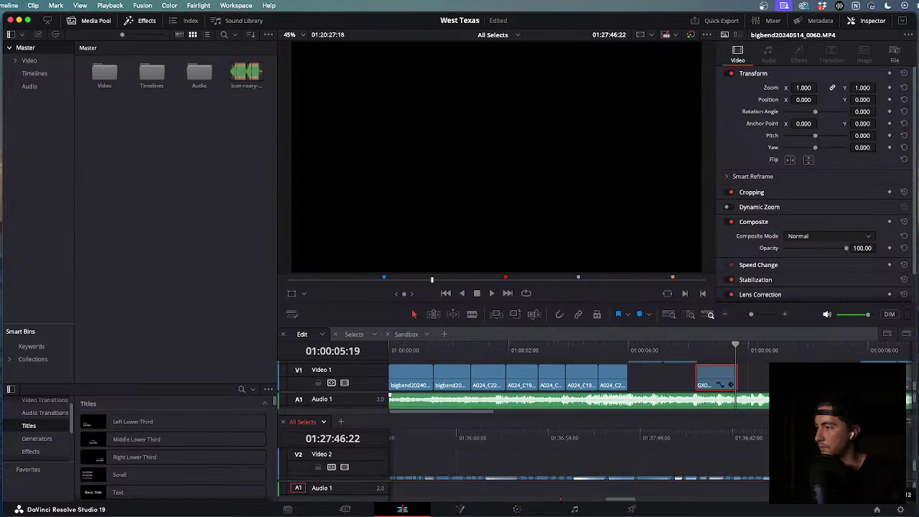
scroll(834, 460, down, 5)
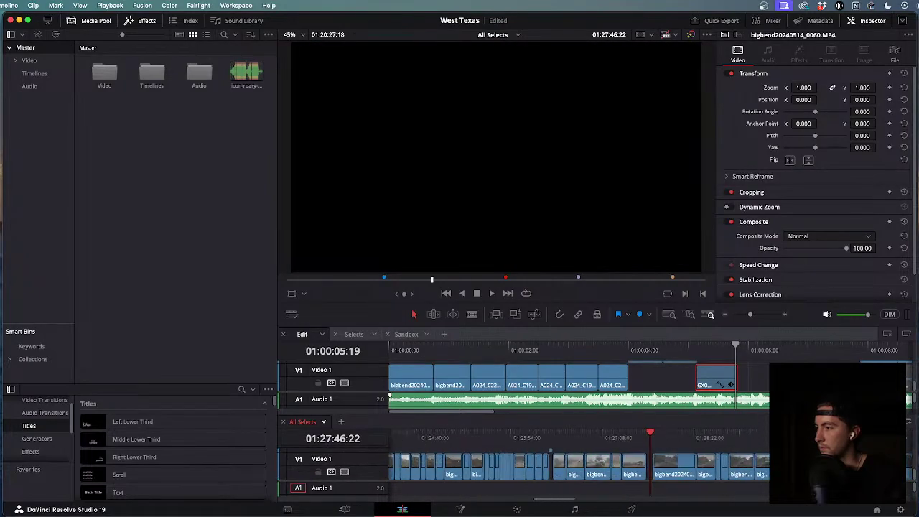
scroll(833, 460, down, 4)
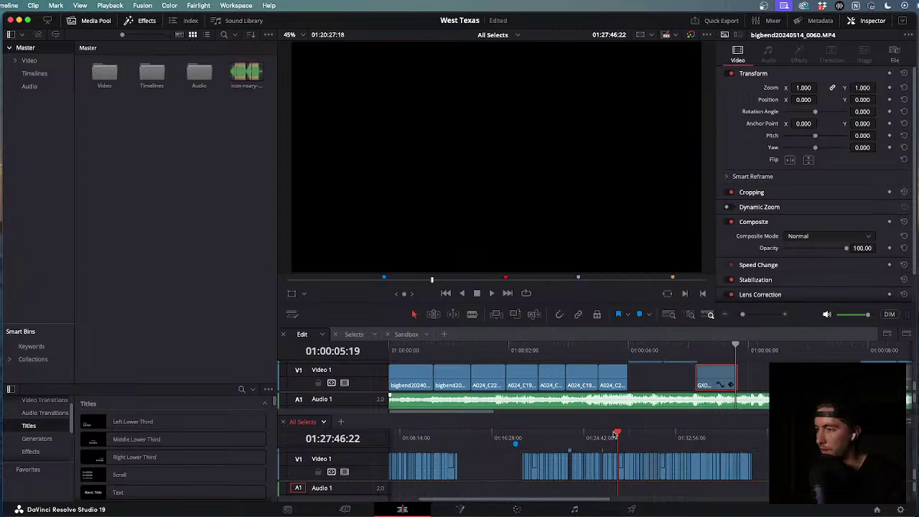
Cut the hiker clip bigbend20240515_0205.MP4 from Video 2 at about 01:26:25 in the All Selects timeline.
drag(616, 436, 604, 434)
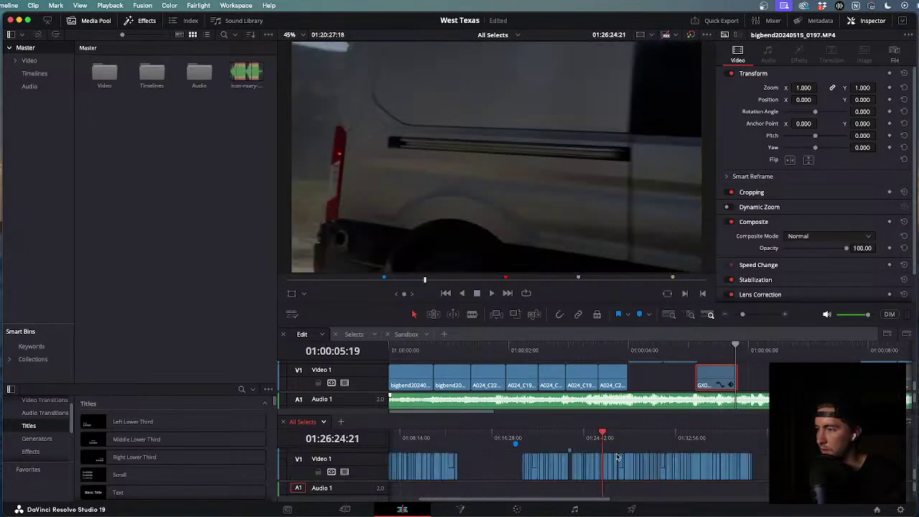
scroll(616, 457, up, 5)
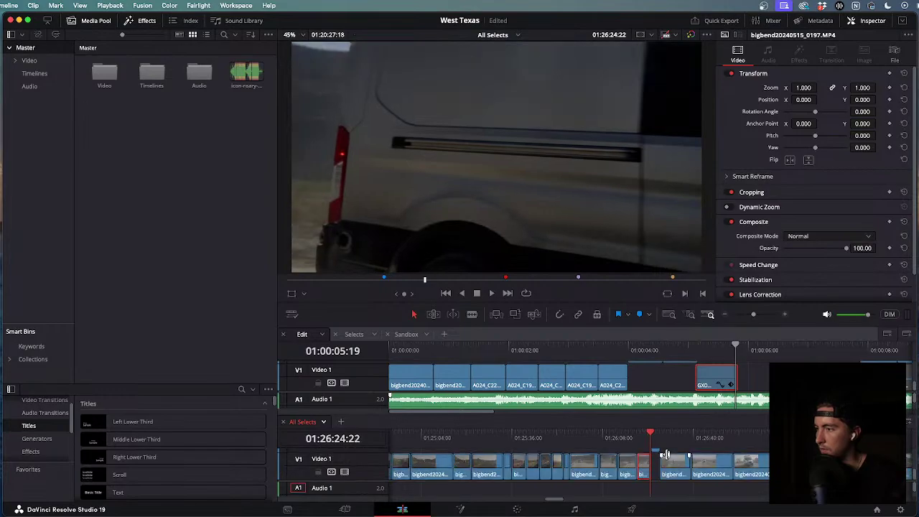
scroll(667, 458, up, 3)
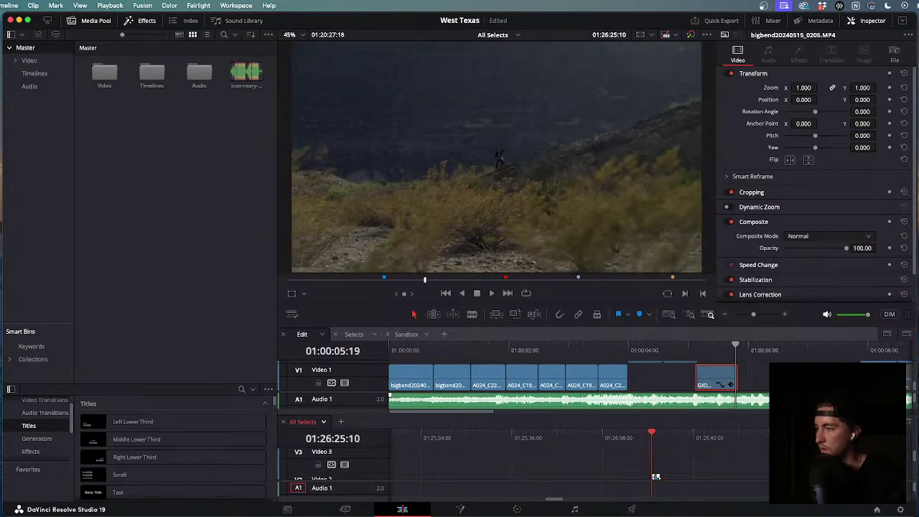
scroll(655, 475, down, 3)
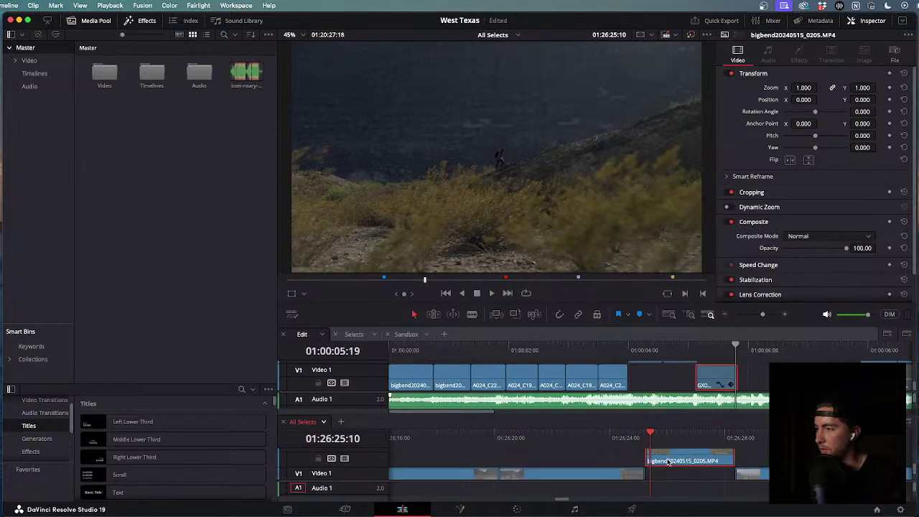
key(Delete)
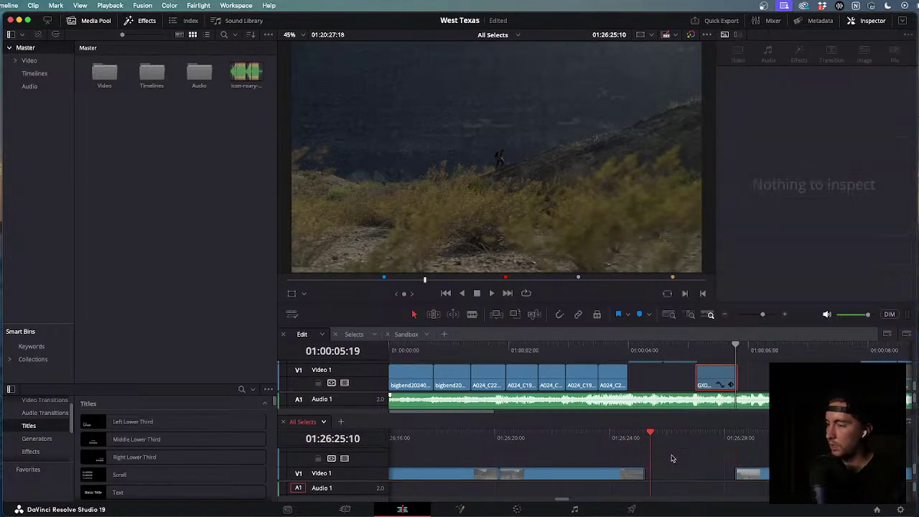
Paste the cut hiker clip after the GX017003 clip at about 02:11:15 in All Selects and save the project.
scroll(673, 459, up, 5)
scroll(664, 459, up, 5)
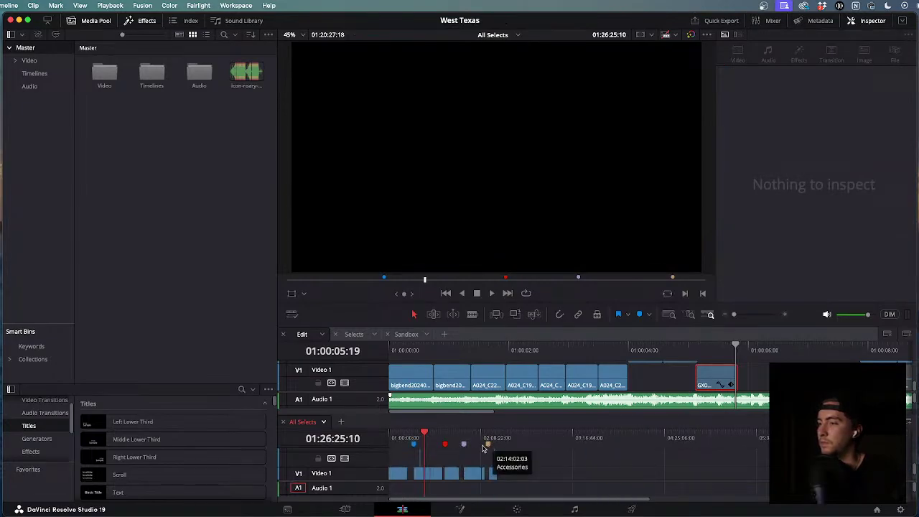
click(484, 448)
scroll(483, 448, down, 5)
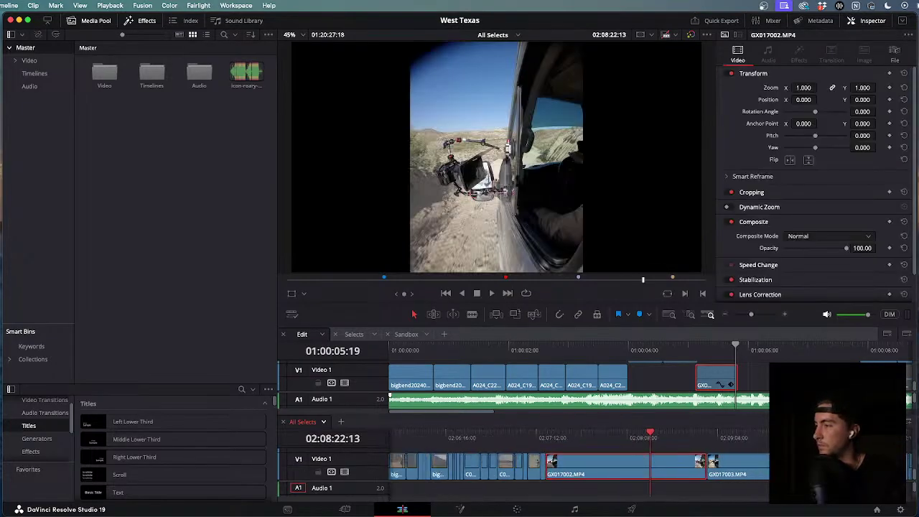
scroll(763, 441, down, 5)
click(798, 439)
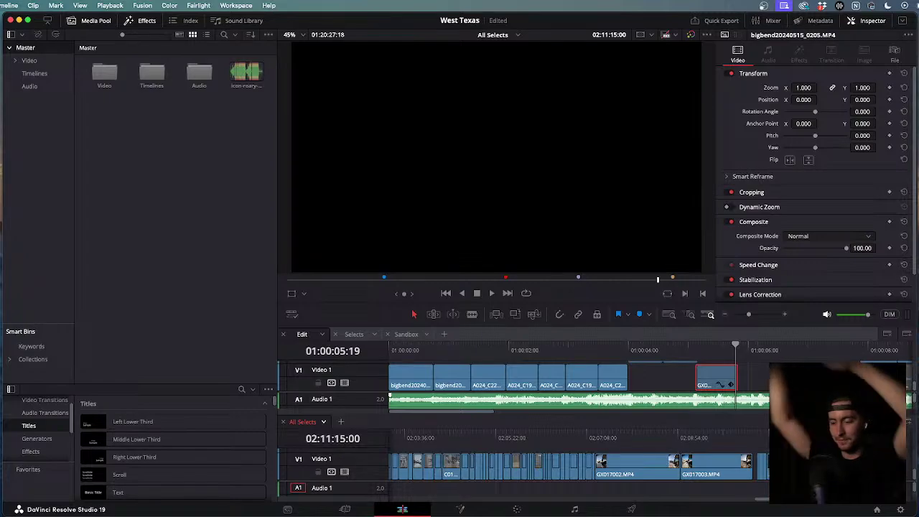
key(super+s)
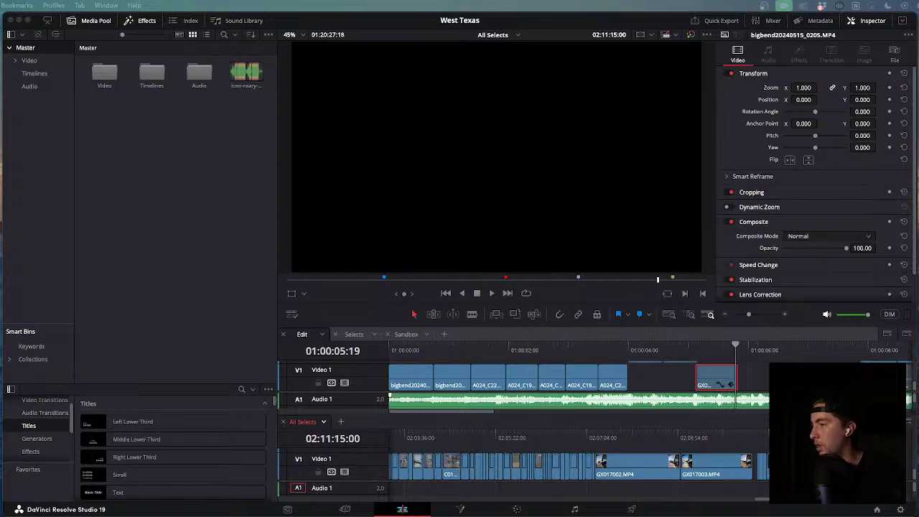
Scrub back through the Edit timeline to about 01:00:00:15 and play the opening sequence.
scroll(711, 428, down, 5)
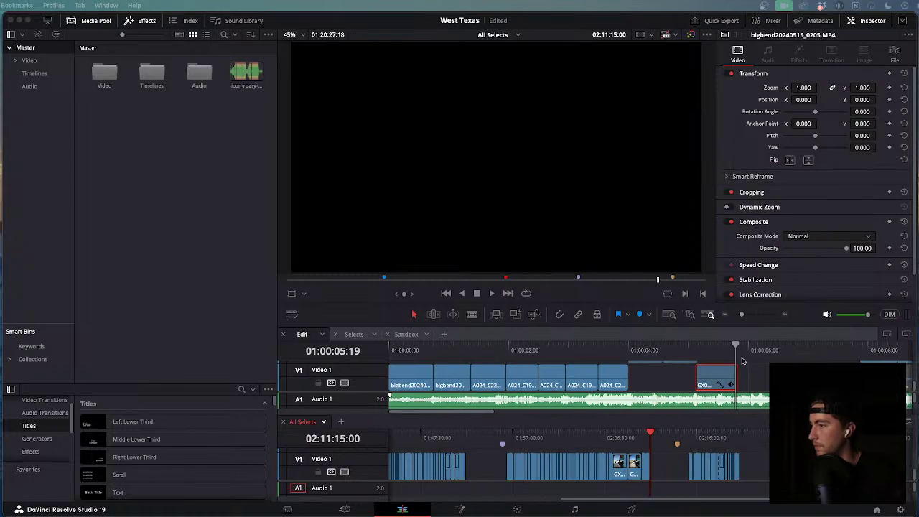
drag(737, 346, 634, 349)
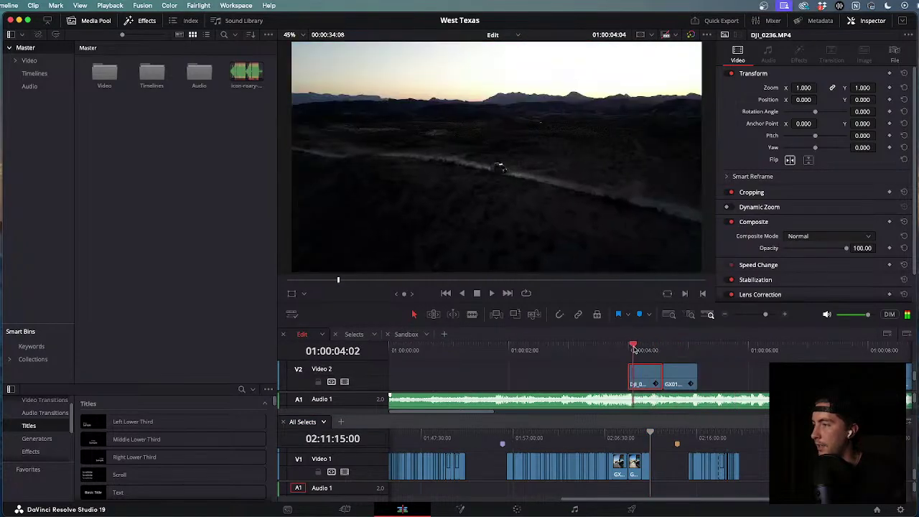
scroll(645, 363, down, 2)
scroll(645, 363, down, 2)
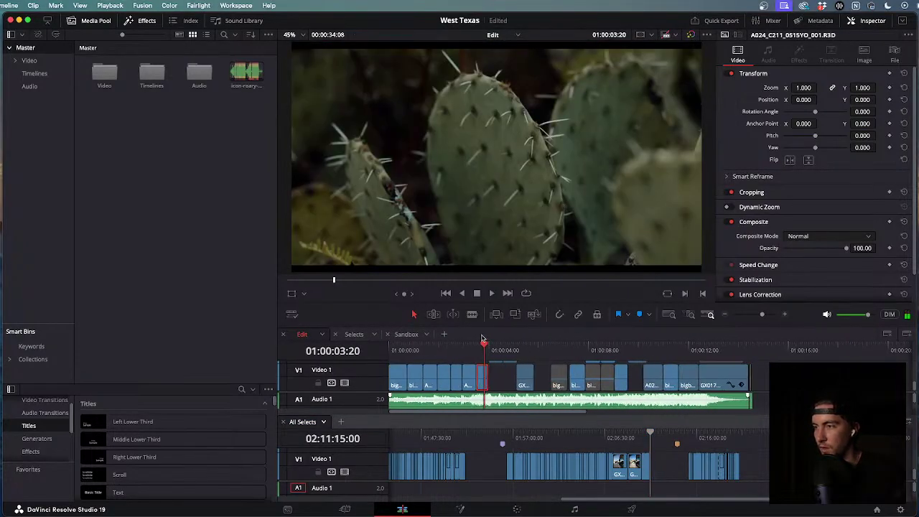
drag(485, 350, 405, 350)
key(space)
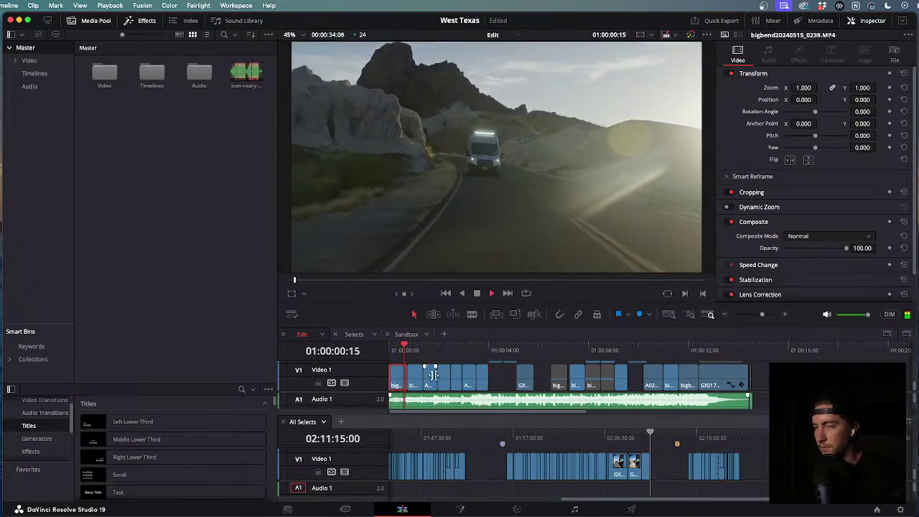
Return to the start of the Edit timeline at 01:00:00:00 and play the opening sequence against the music.
scroll(436, 379, up, 1)
scroll(502, 377, up, 1)
click(517, 352)
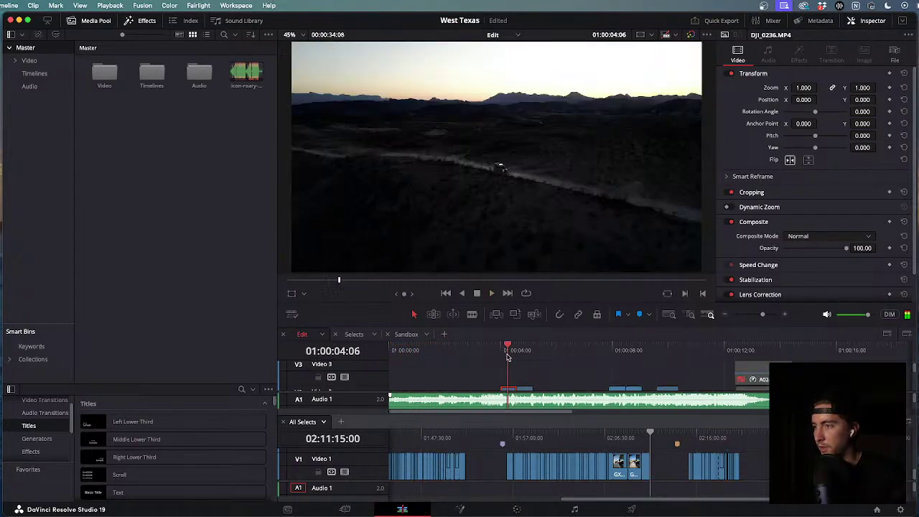
scroll(518, 374, down, 1)
drag(538, 352, 392, 352)
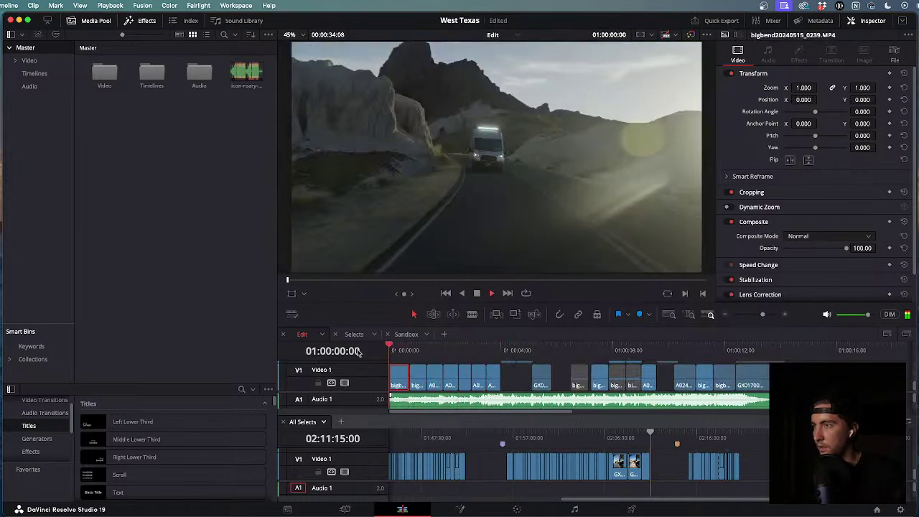
scroll(450, 375, up, 1)
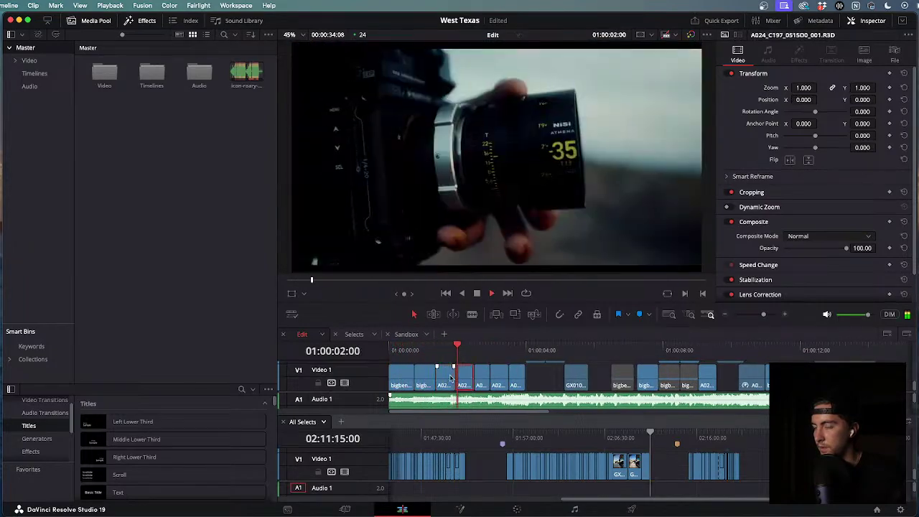
scroll(451, 378, up, 2)
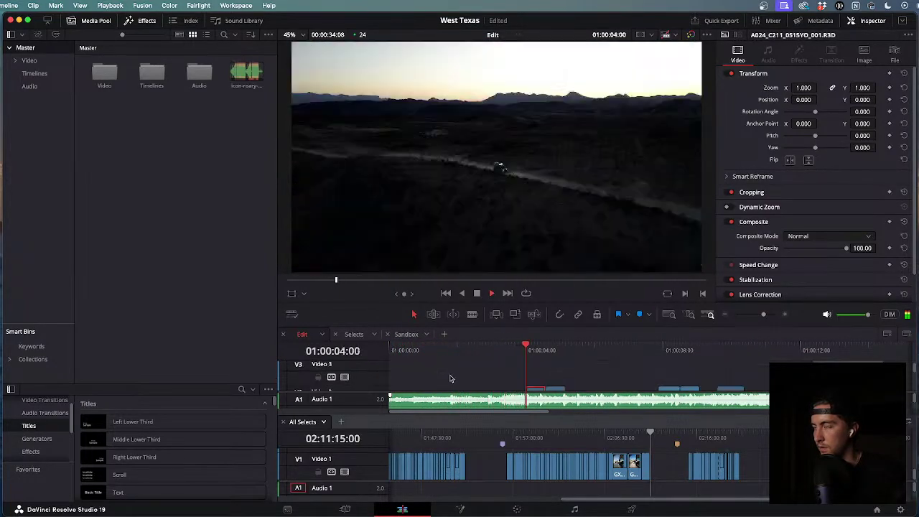
scroll(489, 381, down, 2)
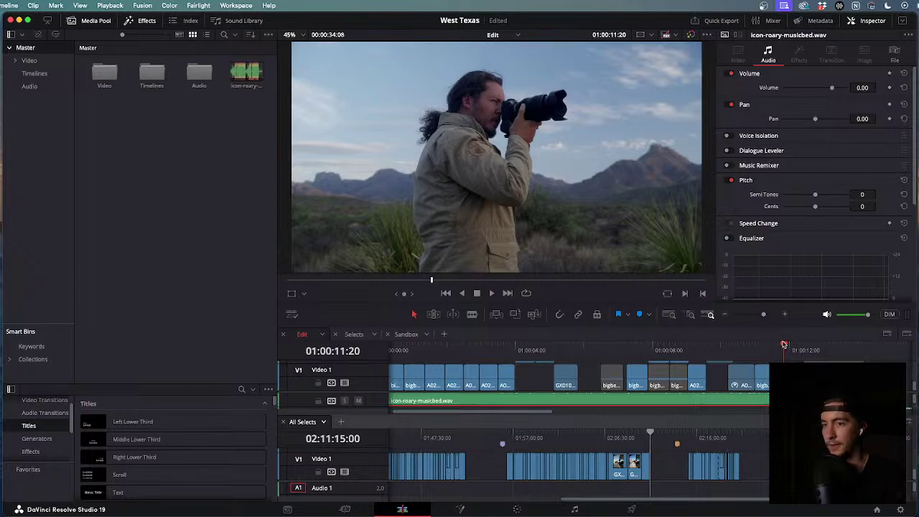
Replay the Edit timeline from about 01:00:02 through the photographer shots at about 01:00:14, checking the remaining gaps.
drag(785, 345, 452, 352)
key(space)
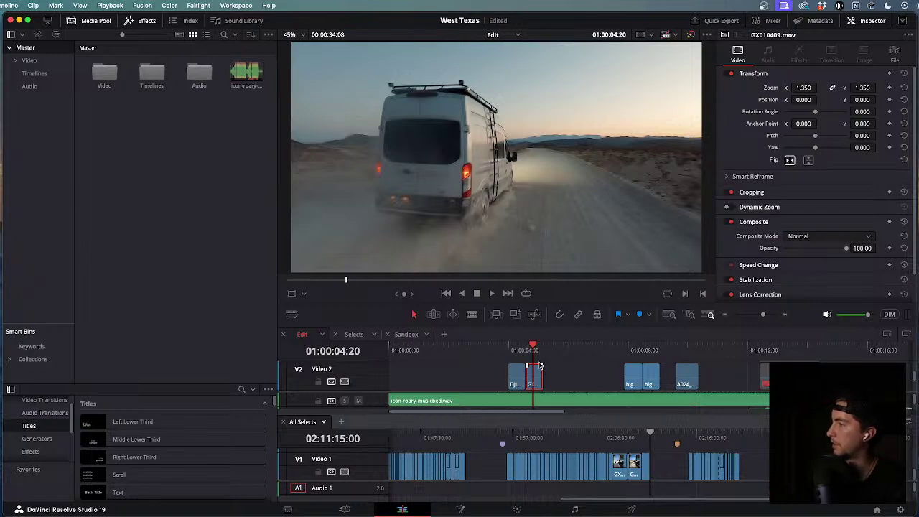
key(space)
scroll(541, 366, down, 2)
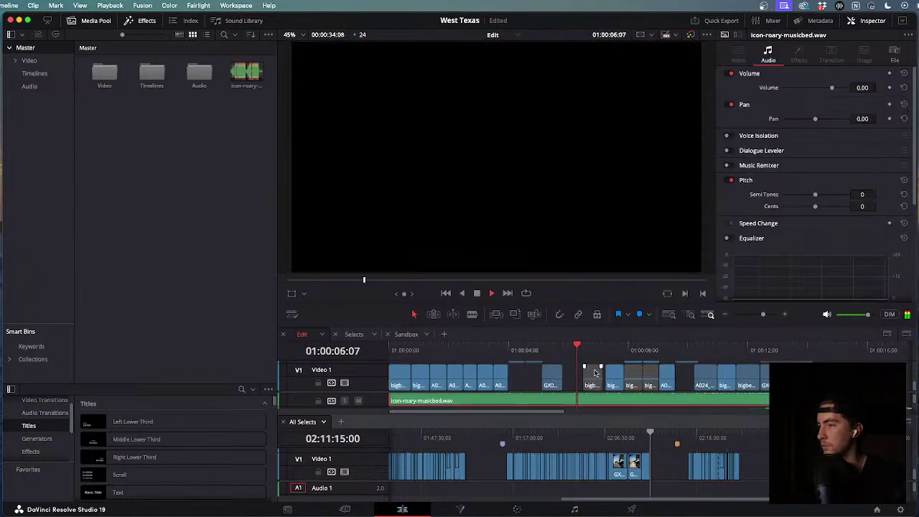
scroll(603, 373, up, 2)
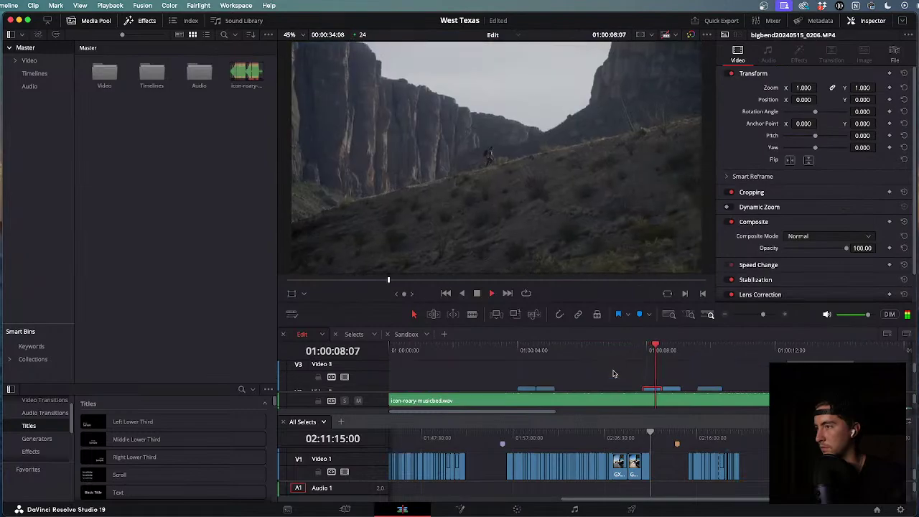
scroll(613, 373, down, 2)
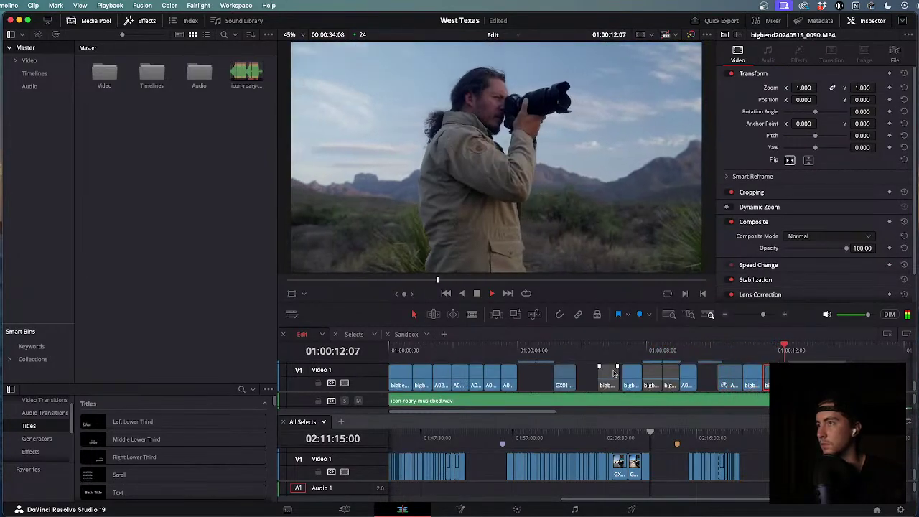
scroll(614, 373, up, 2)
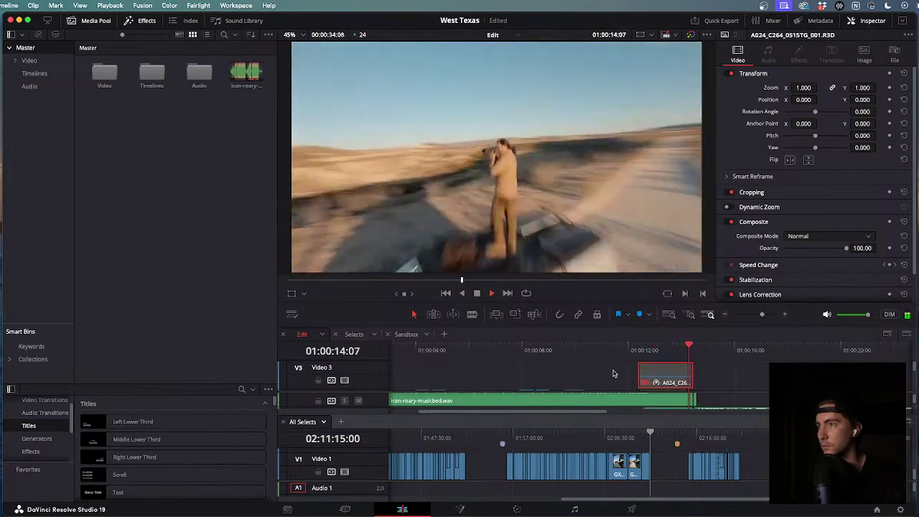
scroll(614, 373, down, 2)
scroll(614, 373, down, 2)
Replay the early van shots in the Edit timeline and stop in the gap after GX010409.mov at 01:00:05:22.
click(491, 345)
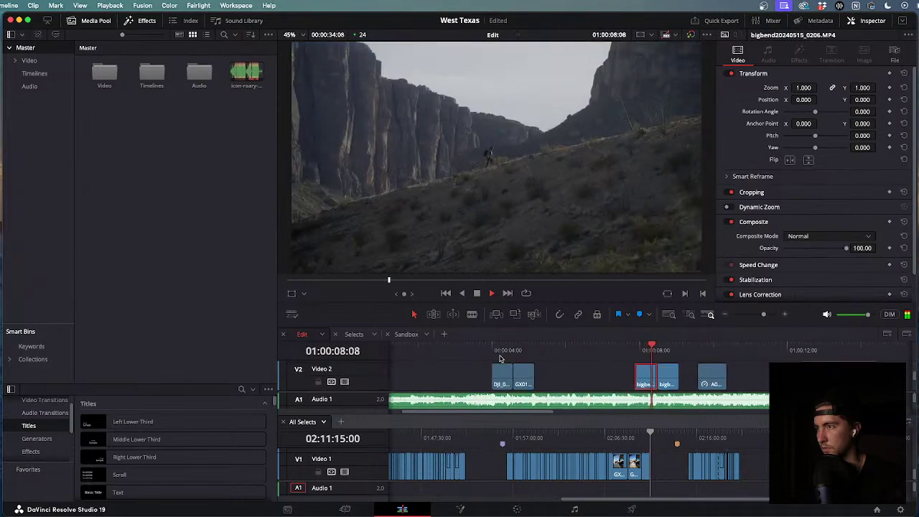
scroll(501, 360, down, 3)
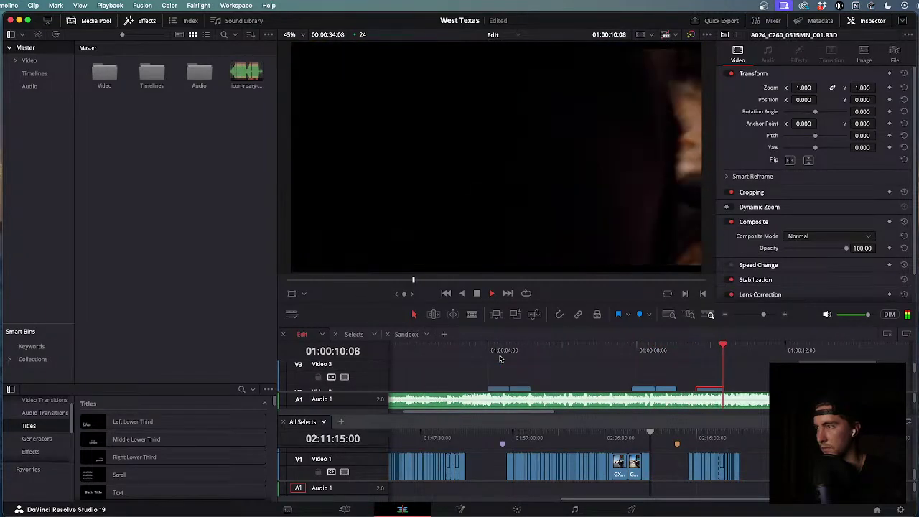
click(444, 348)
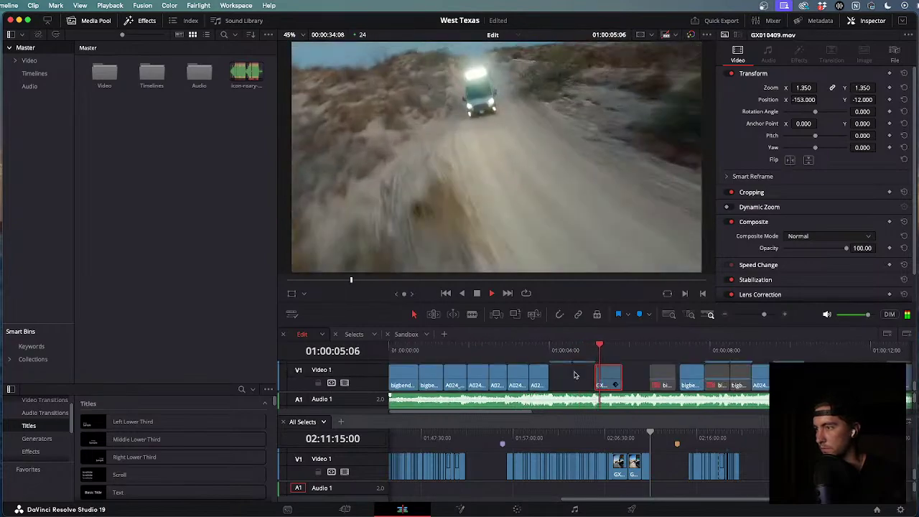
click(609, 403)
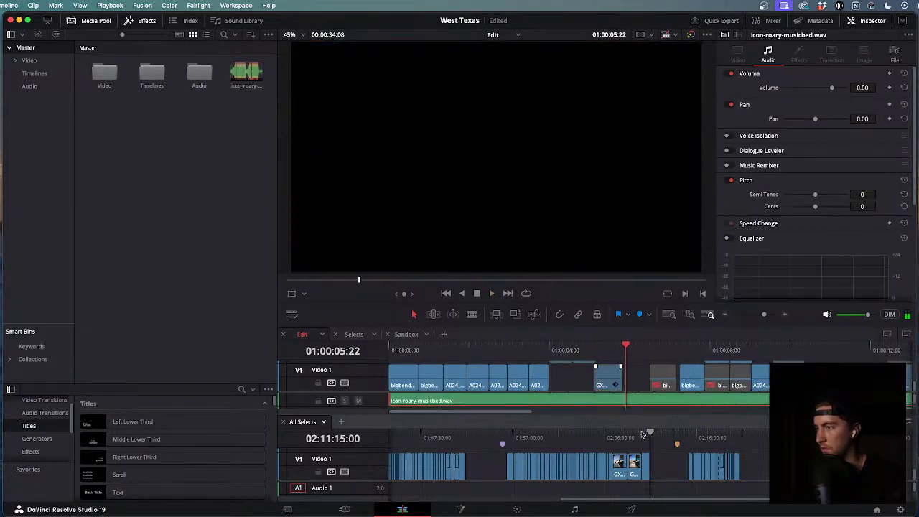
Search the van footage in All Selects from about 01:32:32 to 01:33:27 for a shot that fits the gap.
drag(644, 434, 551, 434)
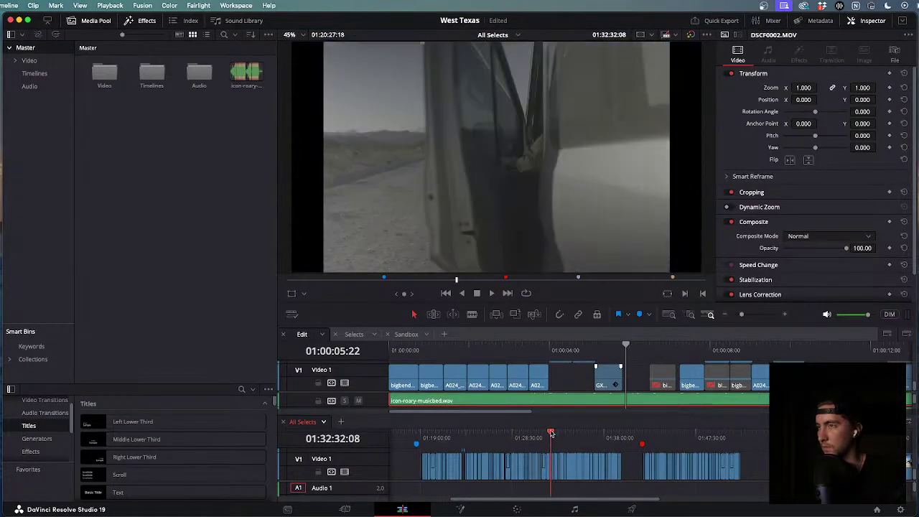
key(space)
scroll(551, 434, up, 5)
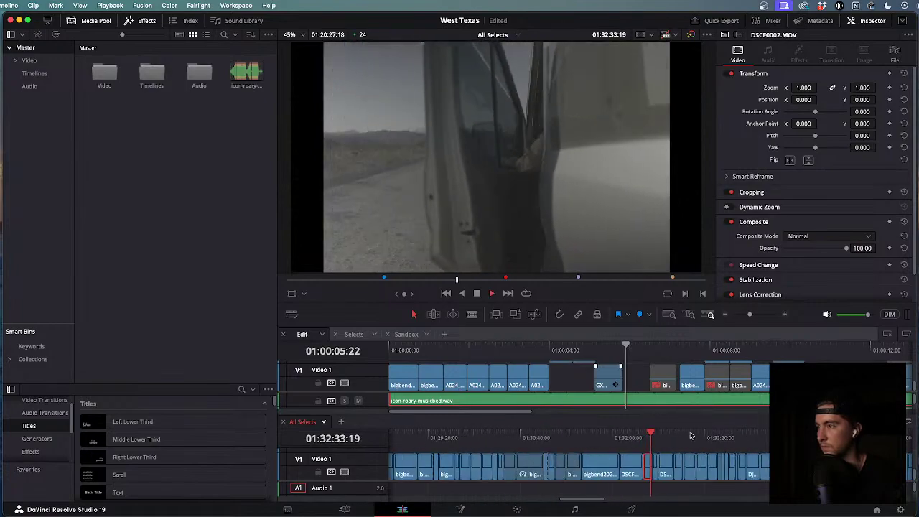
scroll(654, 434, up, 3)
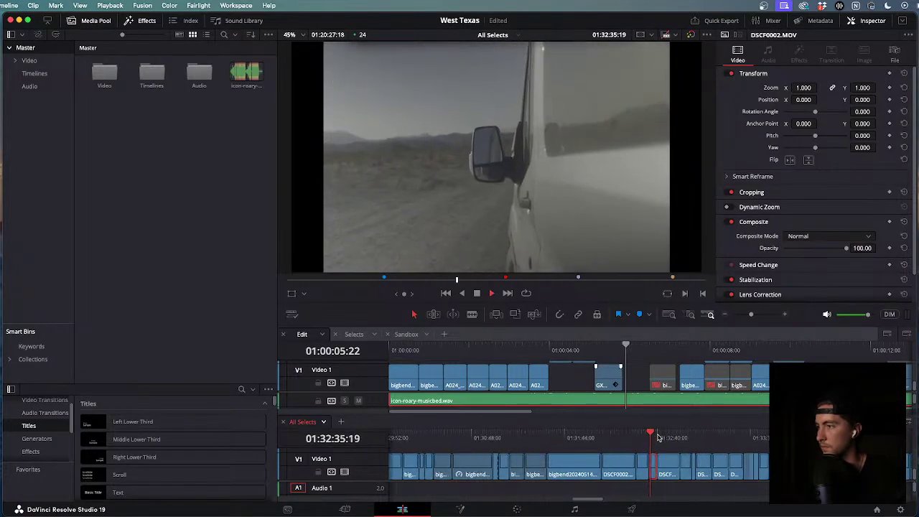
drag(652, 434, 709, 438)
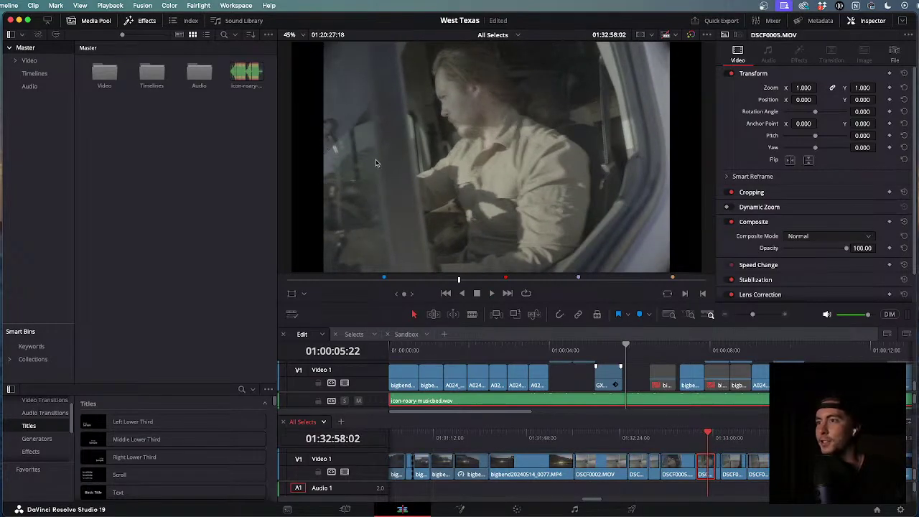
drag(708, 440, 790, 446)
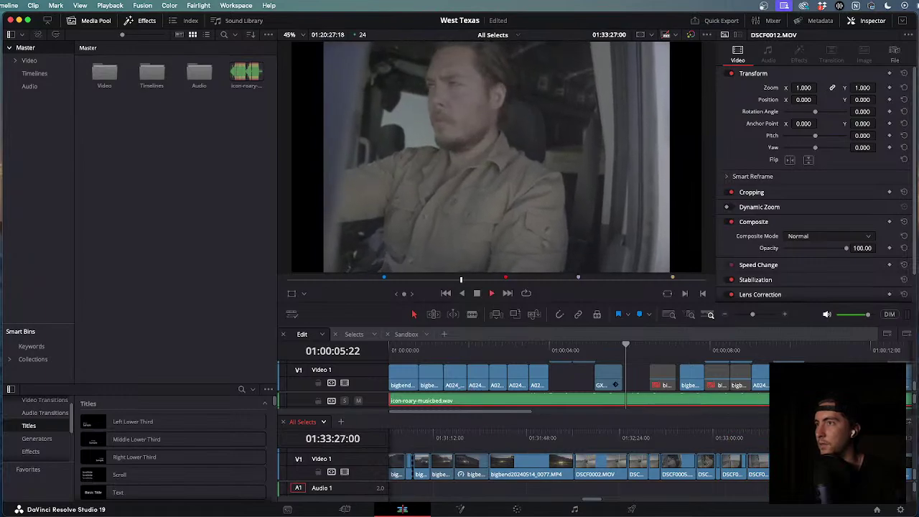
Review the driver clip DSCF0012.MOV in All Selects between about 01:33:24 and 01:33:30 for the usable head turn.
key(j)
key(j)
key(k)
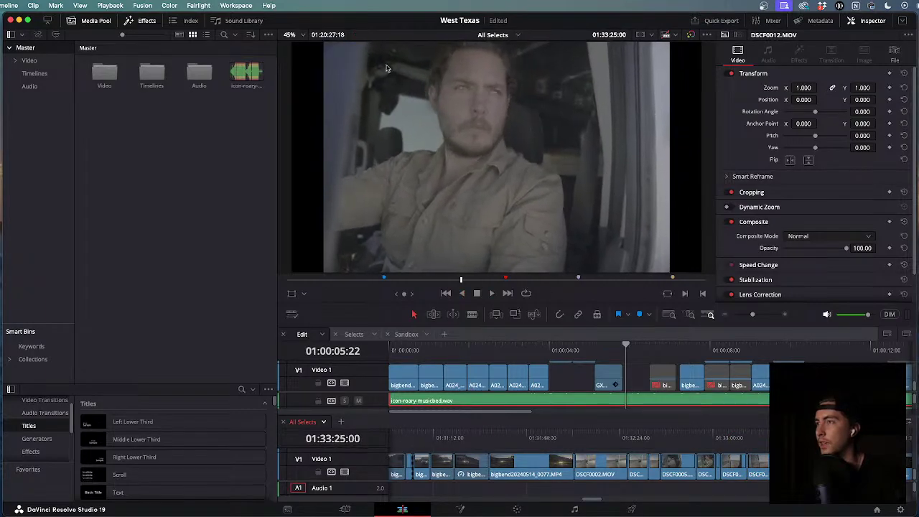
key(l)
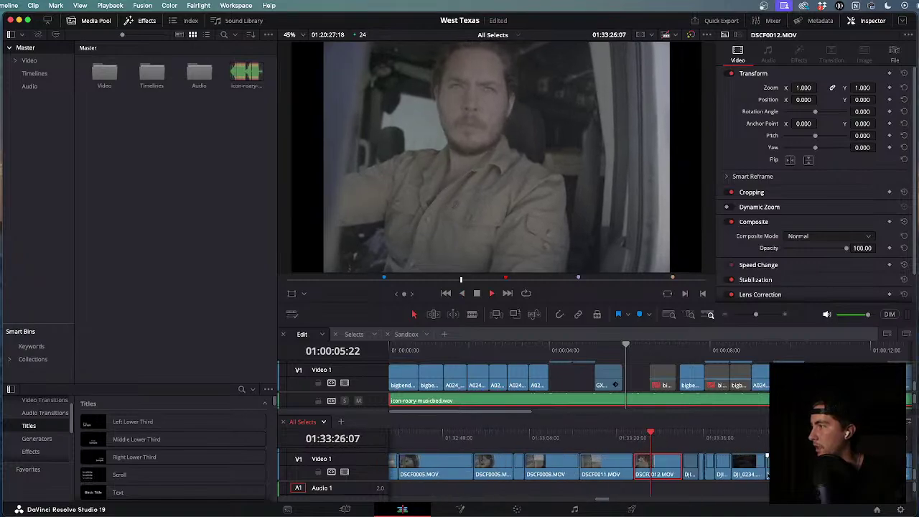
click(663, 433)
drag(664, 434, 696, 438)
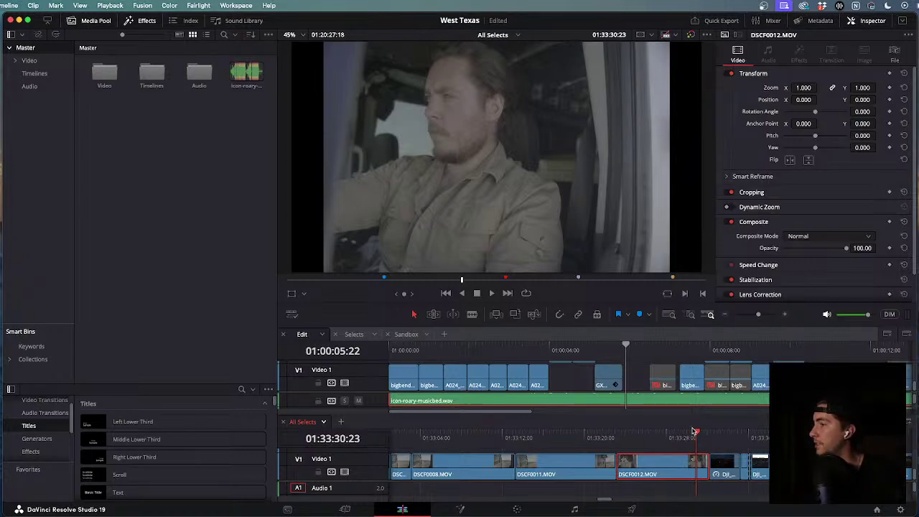
drag(696, 434, 633, 456)
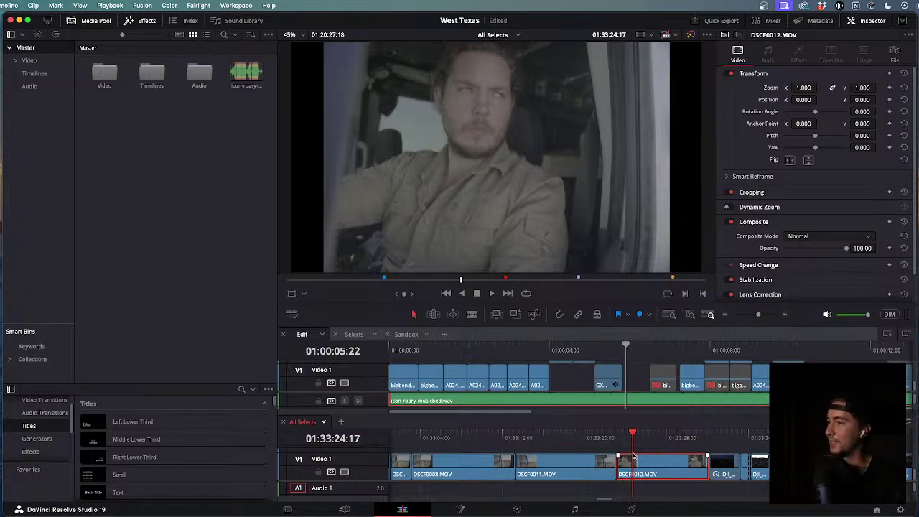
Split out a short section of the driver's head turn from DSCF0012.MOV around 01:33:24 in All Selects.
scroll(650, 440, up, 2)
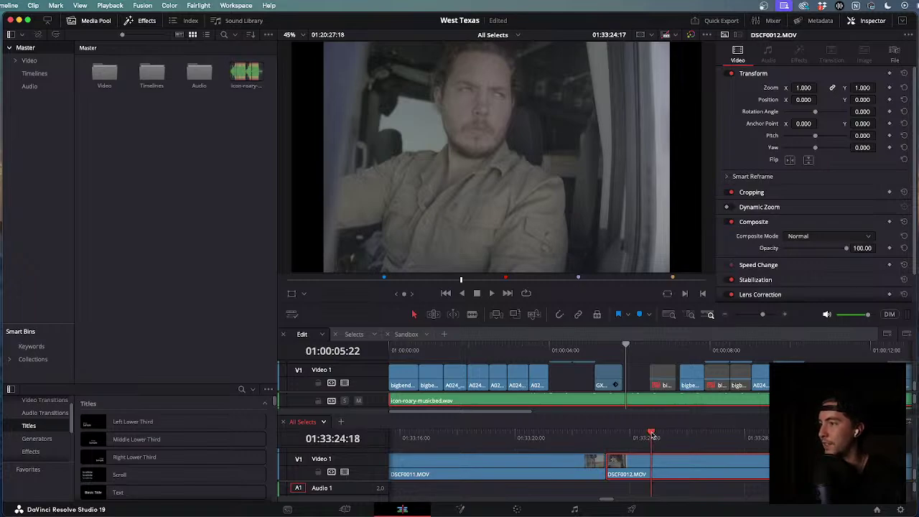
key(space)
drag(668, 454, 615, 454)
key(space)
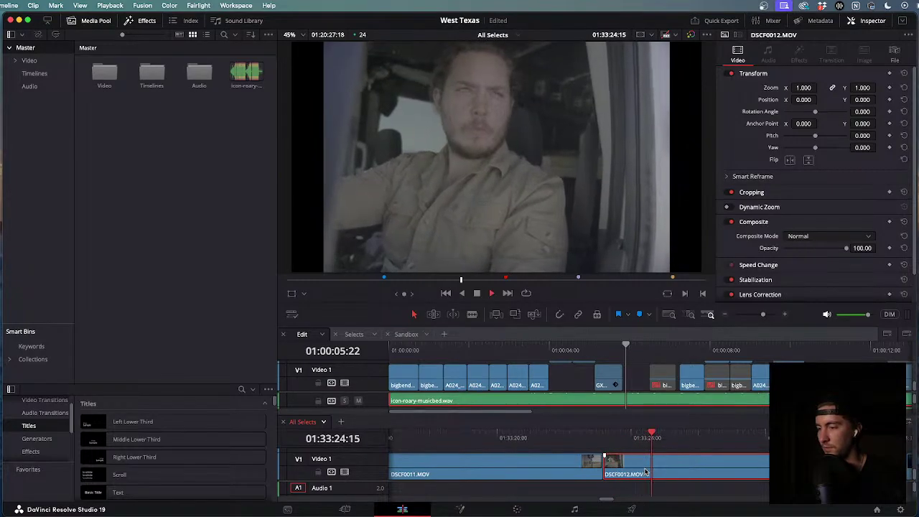
key(space)
scroll(668, 463, down, 3)
drag(653, 431, 631, 436)
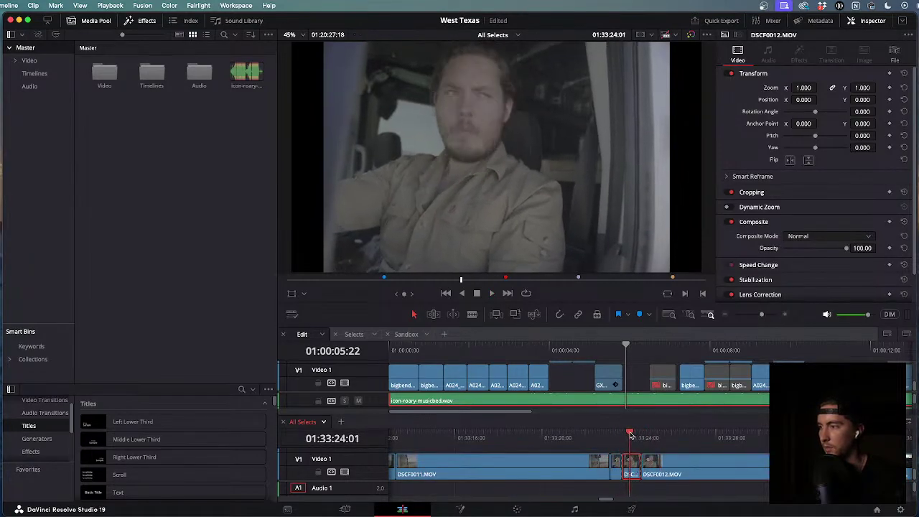
Place the short DSCF0012.MOV section in the Video 1 gap directly after GX010409.mov in Edit and shorten its end slightly.
click(625, 346)
key(F10)
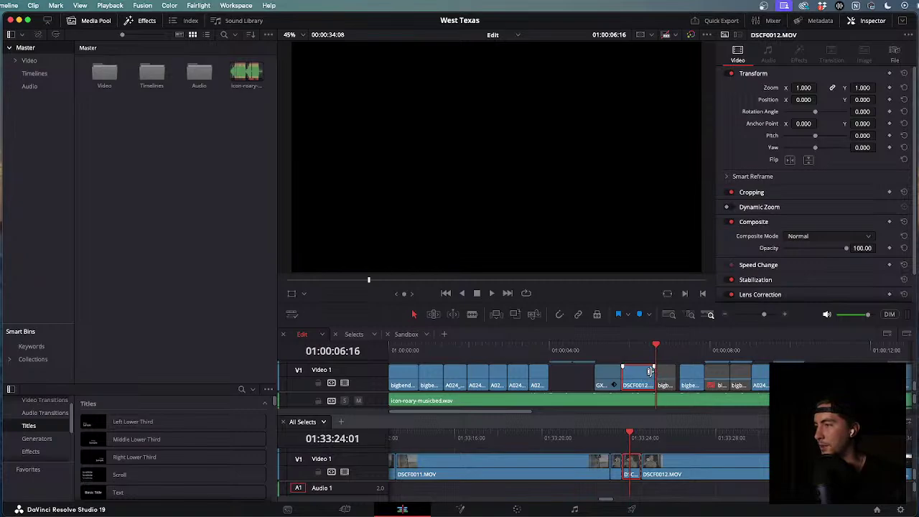
drag(650, 371, 645, 371)
click(621, 352)
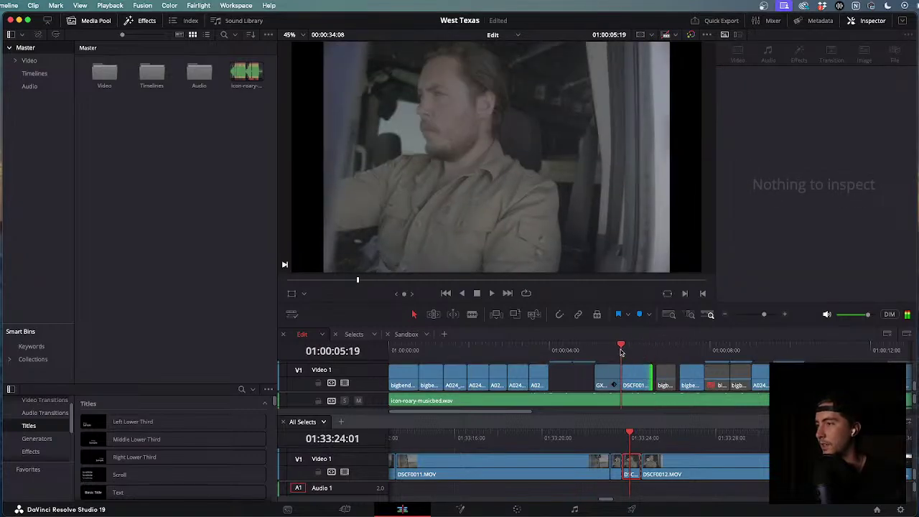
Play the new cut in Edit and ripple-trim the start of DSCF0012.MOV so the shot stays against GX010409.mov.
click(564, 349)
key(space)
scroll(603, 361, up, 3)
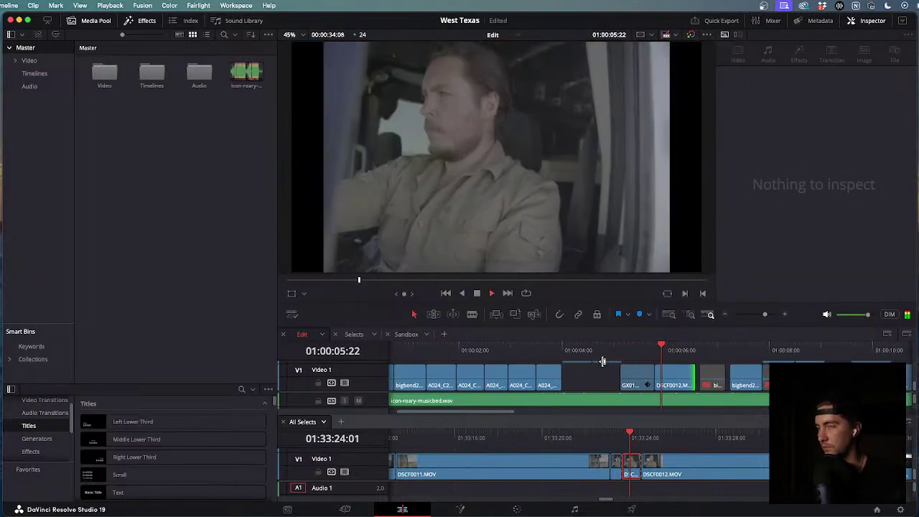
key(space)
scroll(602, 361, up, 3)
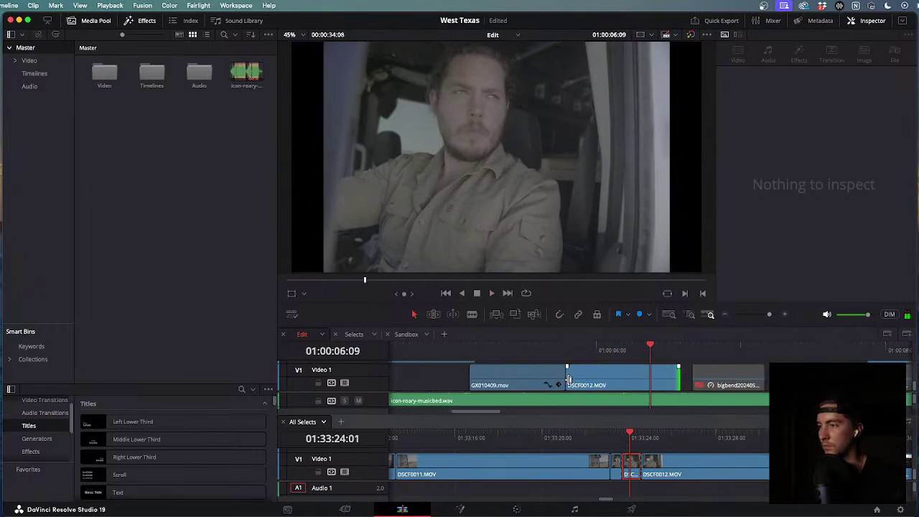
mouse_move(569, 379)
mouse_down()
mouse_move(593, 379)
mouse_move(581, 379)
mouse_up()
Replay the transition from GX010409.mov to DSCF0012.MOV in Edit, stopping at about 01:00:06:04.
click(524, 350)
key(space)
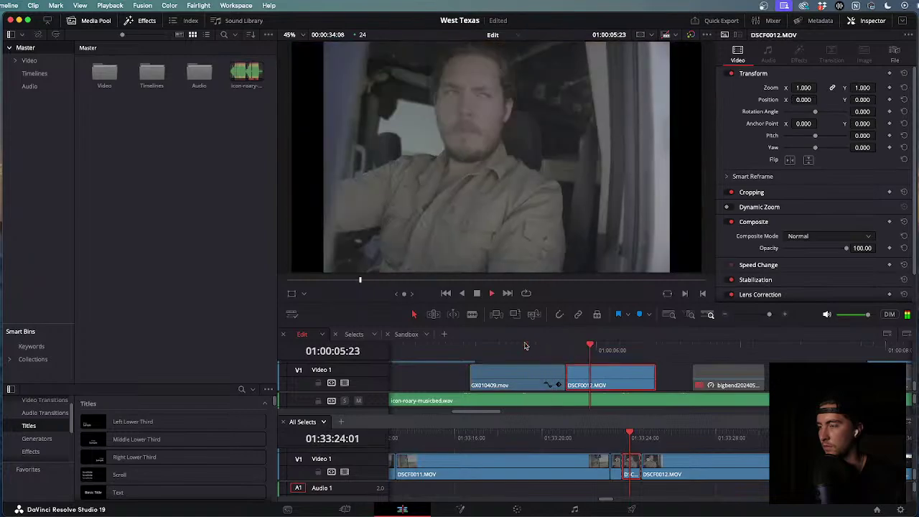
key(j)
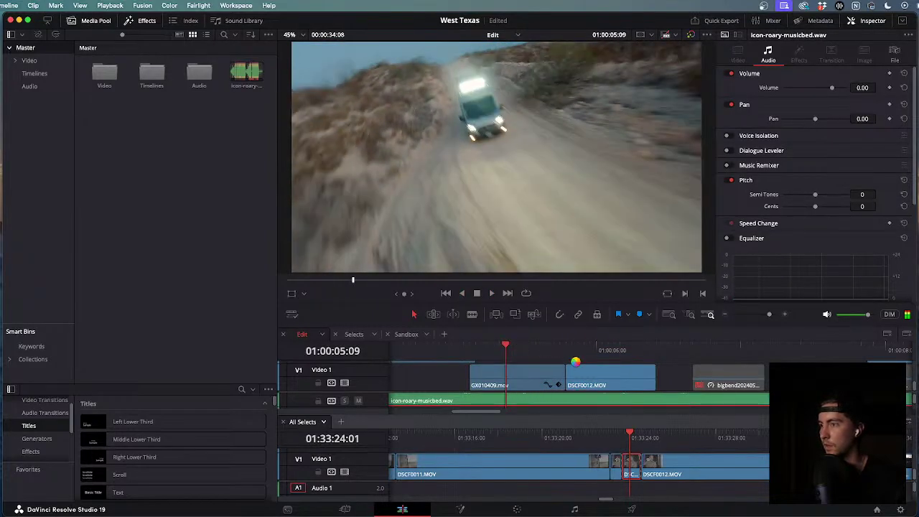
key(space)
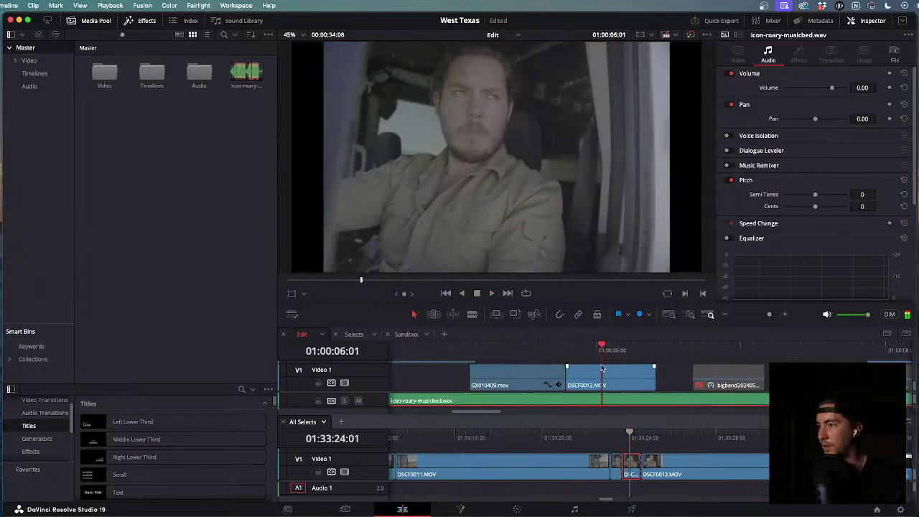
key(j)
key(l)
key(k)
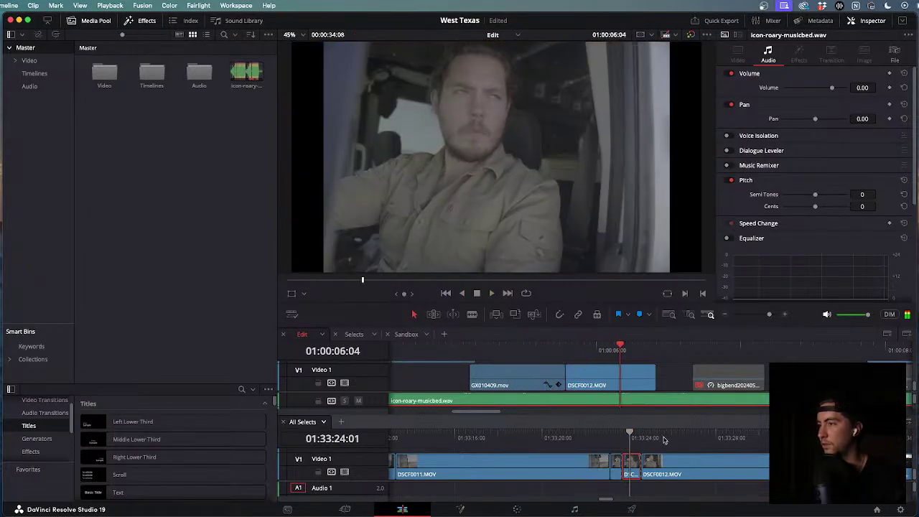
Find the van's side-mirror shot in All Selects and split out a short section of DSCF0002.MOV around 01:32:36.
scroll(650, 436, down, 3)
drag(650, 436, 557, 440)
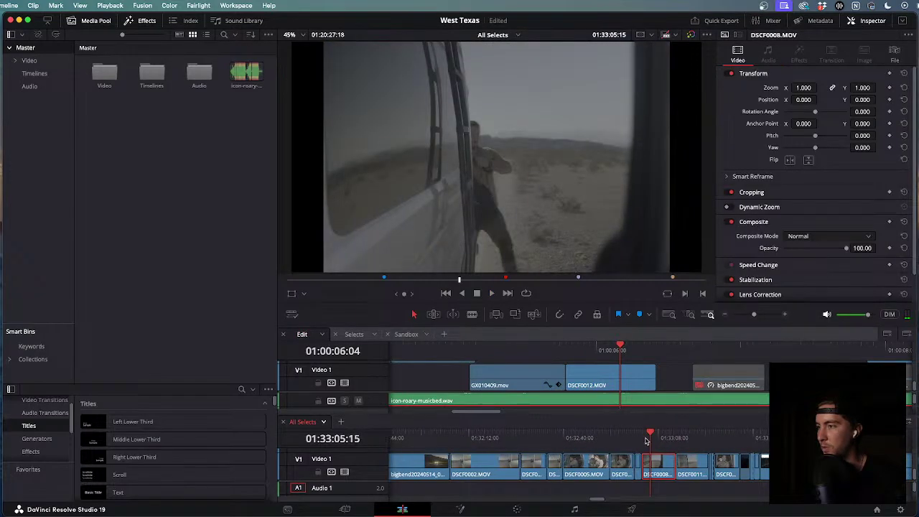
drag(650, 437, 548, 438)
key(space)
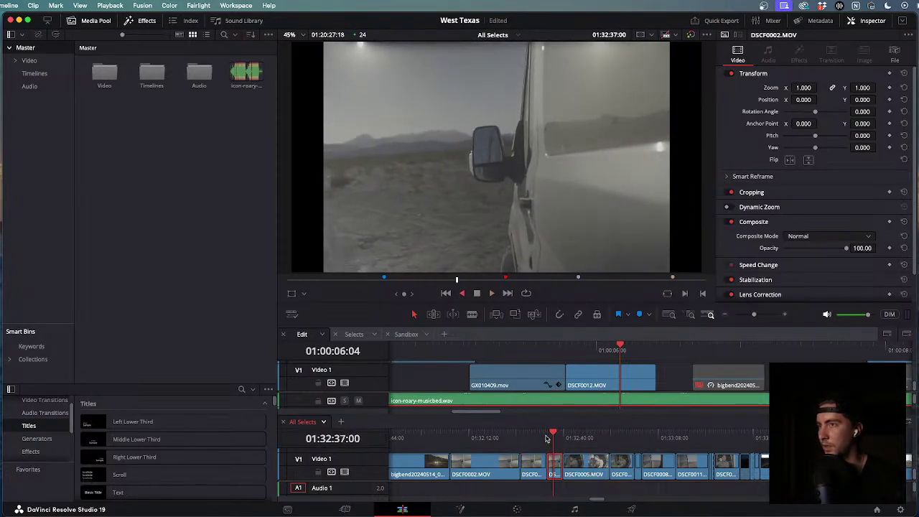
key(j)
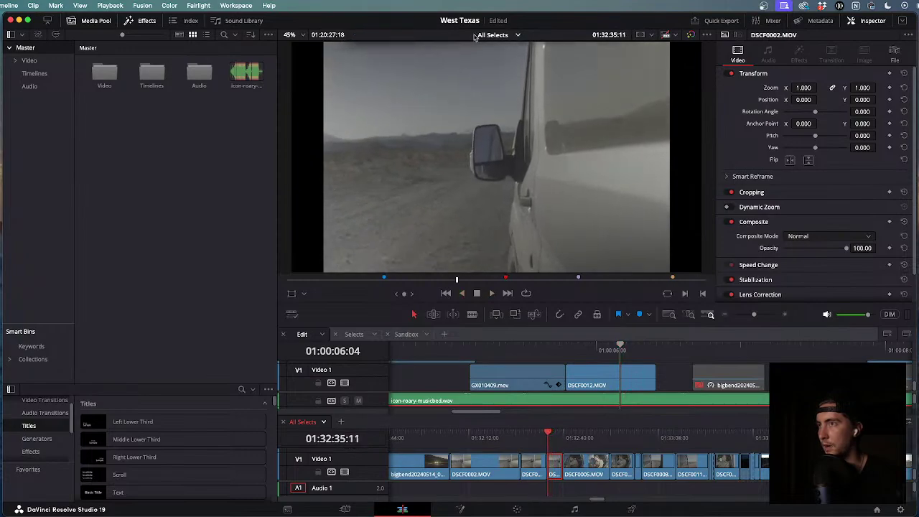
key(l)
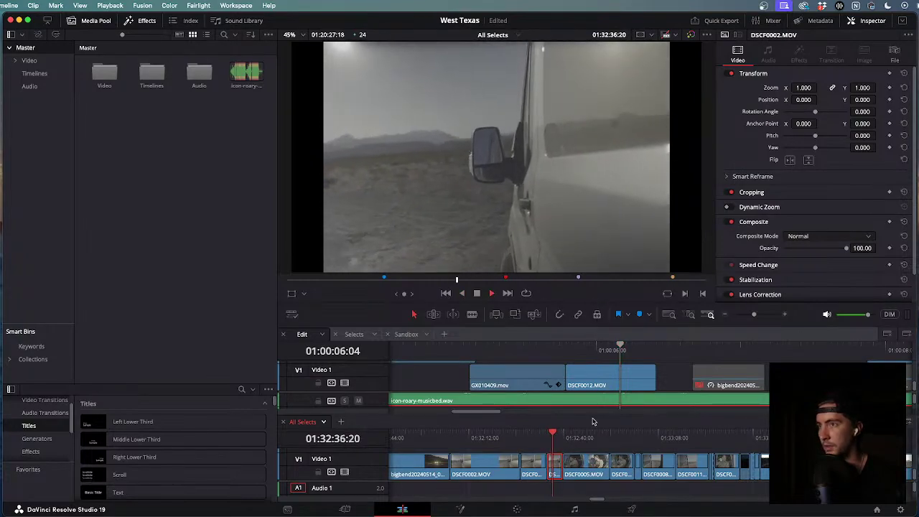
key(j)
key(k)
scroll(639, 451, up, 5)
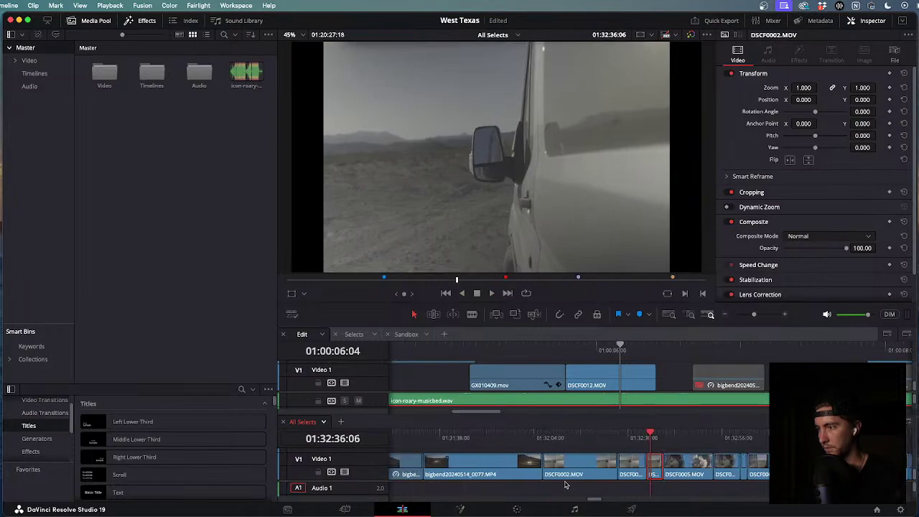
mouse_move(652, 441)
mouse_down()
mouse_move(636, 442)
mouse_move(662, 442)
mouse_move(651, 442)
mouse_up()
key(super+b)
key(super+b)
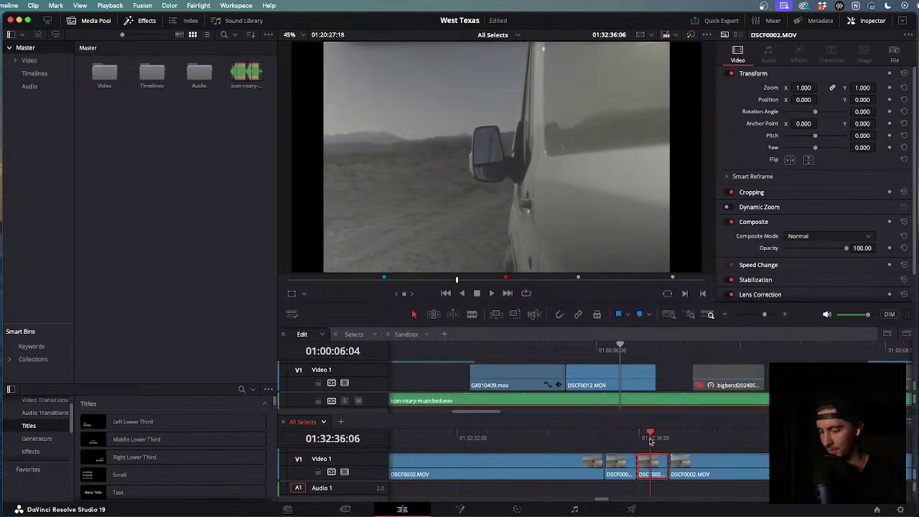
Overwrite the short DSCF0002.MOV section into Video 1 of Edit at 01:00:06:10, directly after DSCF0012.MOV.
click(639, 350)
scroll(615, 346, down, 3)
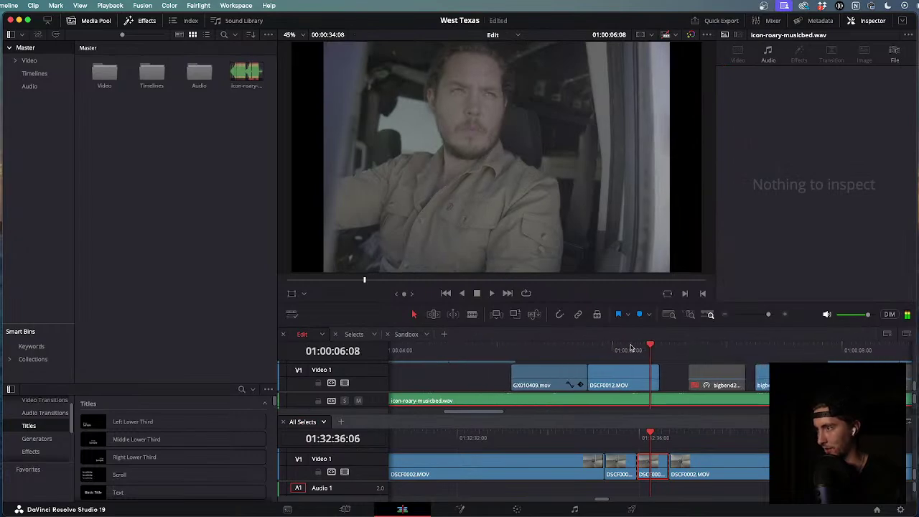
scroll(616, 346, down, 2)
click(657, 349)
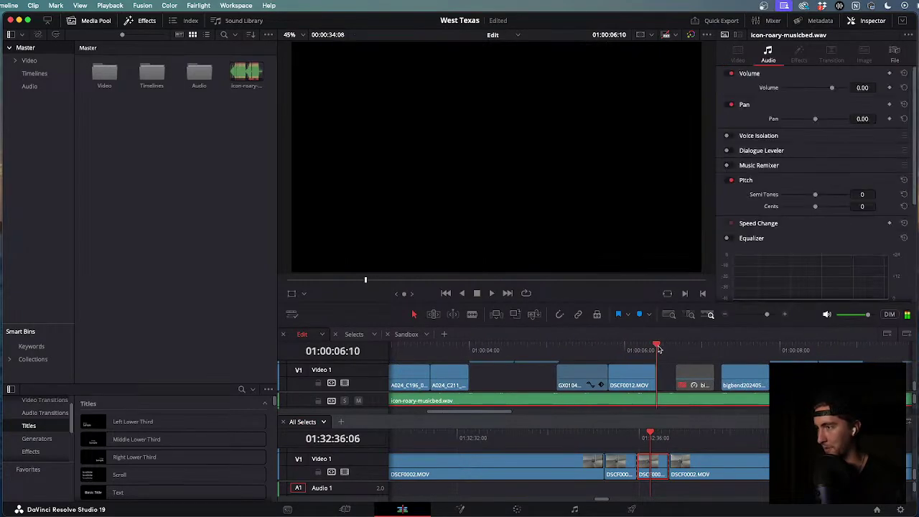
key(F10)
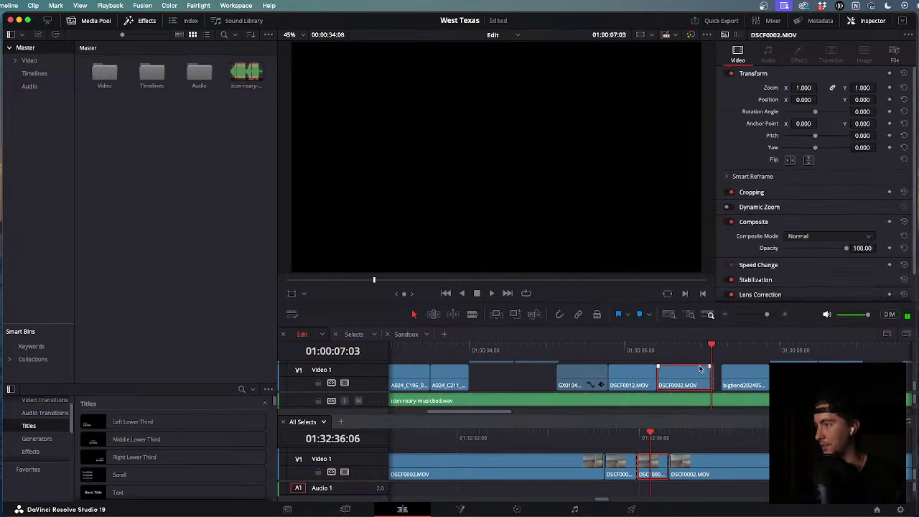
Place bigbend20240514_0075.MP4 on Video 2 in Edit starting at 01:00:07:03 and shorten its end.
scroll(711, 375, up, 3)
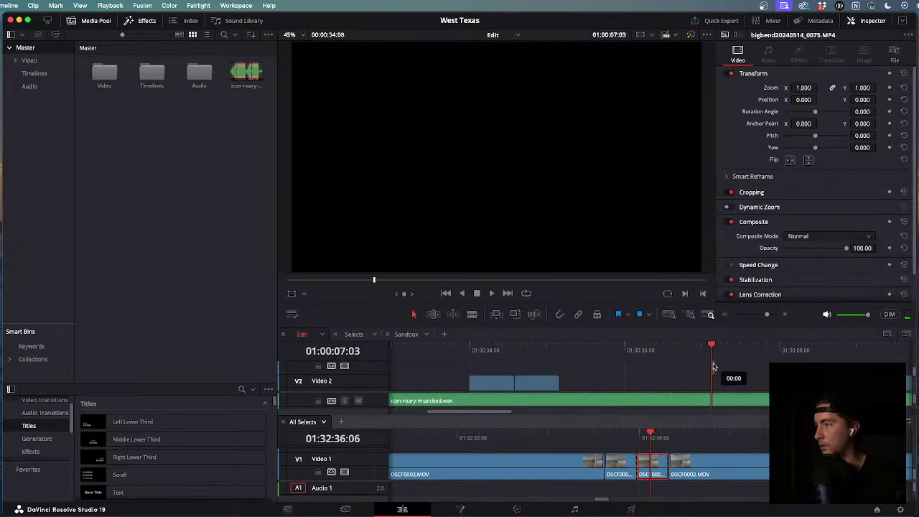
scroll(712, 376, up, 3)
drag(655, 381, 752, 384)
click(706, 389)
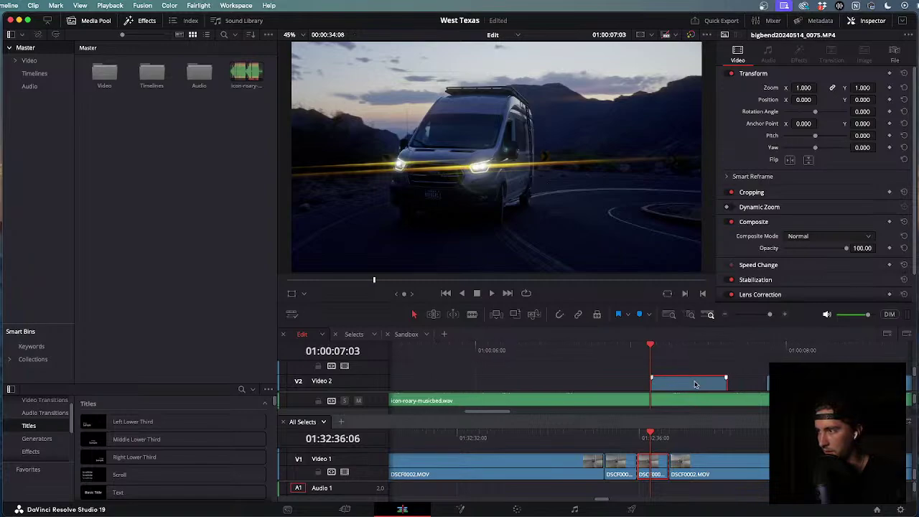
scroll(695, 385, down, 5)
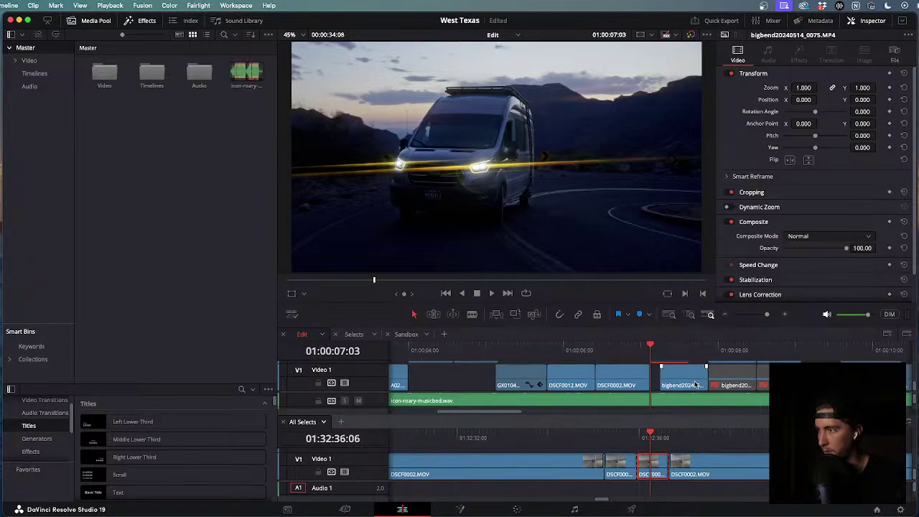
scroll(696, 385, up, 2)
scroll(696, 385, up, 1)
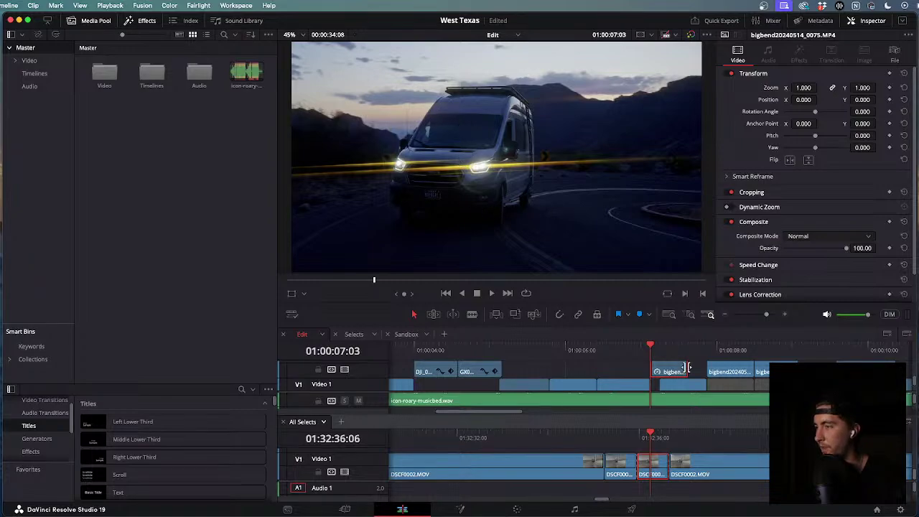
drag(688, 370, 678, 368)
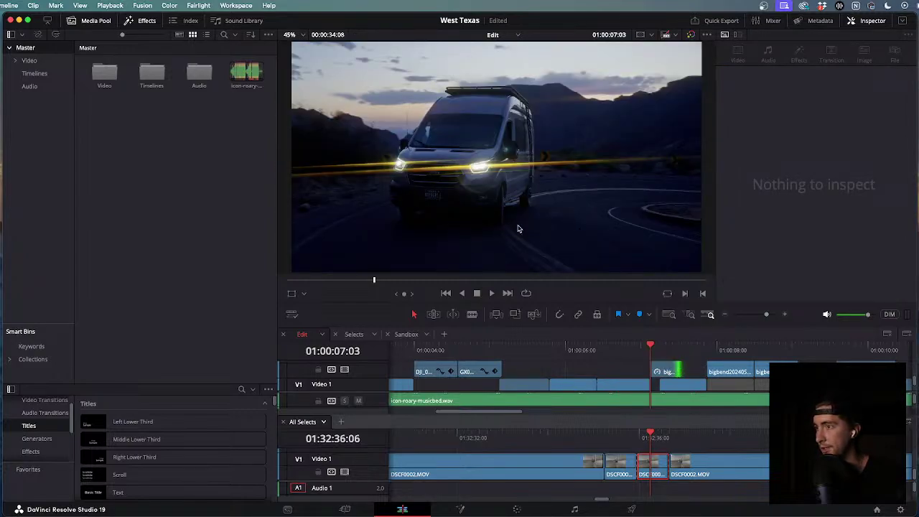
Play the cut from DSCF0002.MOV into bigbend20240514_0075.MP4 and disable the Video 2 clip.
key(l)
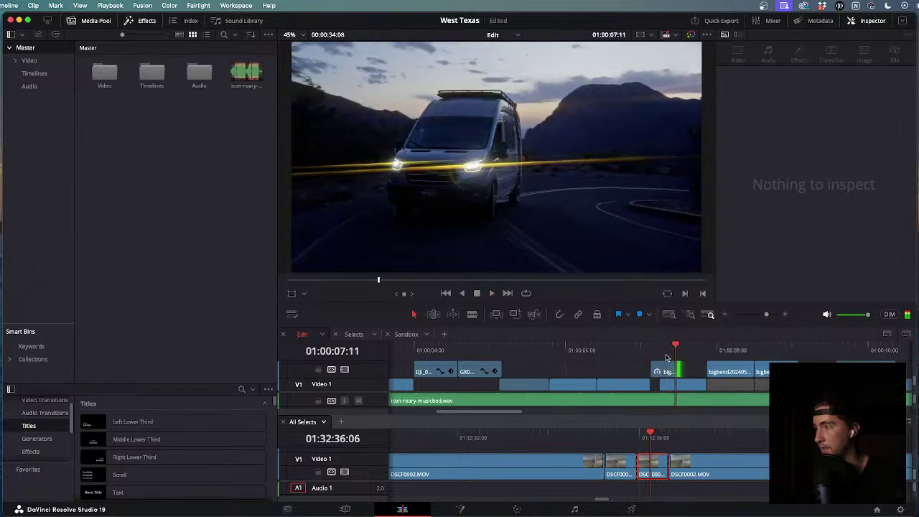
key(j)
key(j)
key(l)
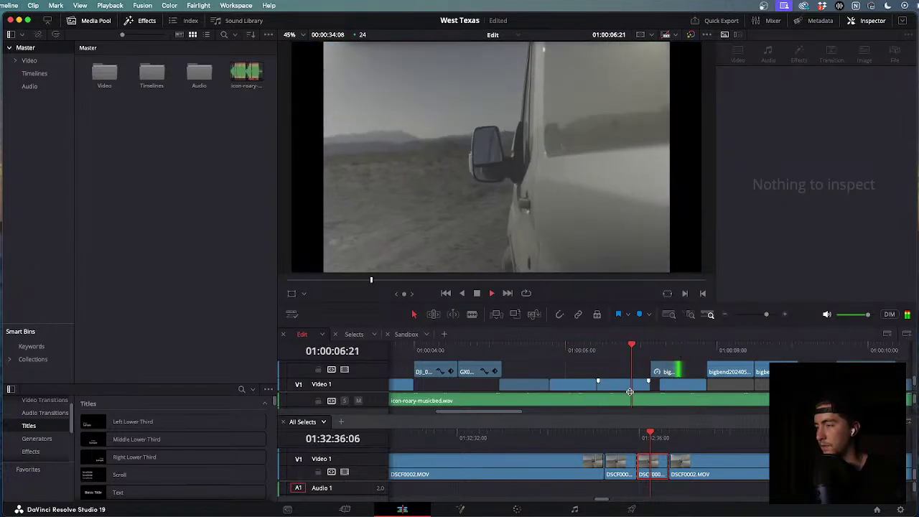
drag(698, 344, 673, 343)
key(d)
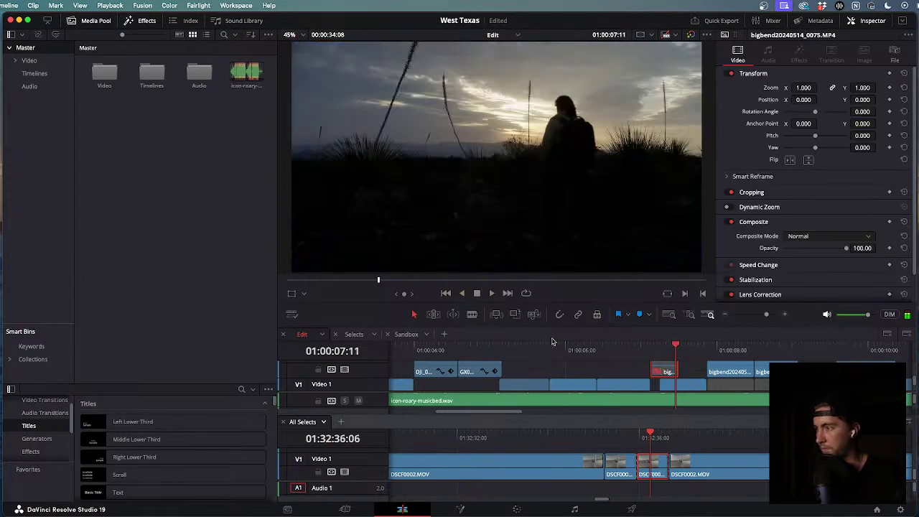
Replay Edit from before GX010409.mov through DSCF0012.MOV and DSCF0002.MOV to check the new cuts against the music.
key(j)
key(j)
key(j)
key(l)
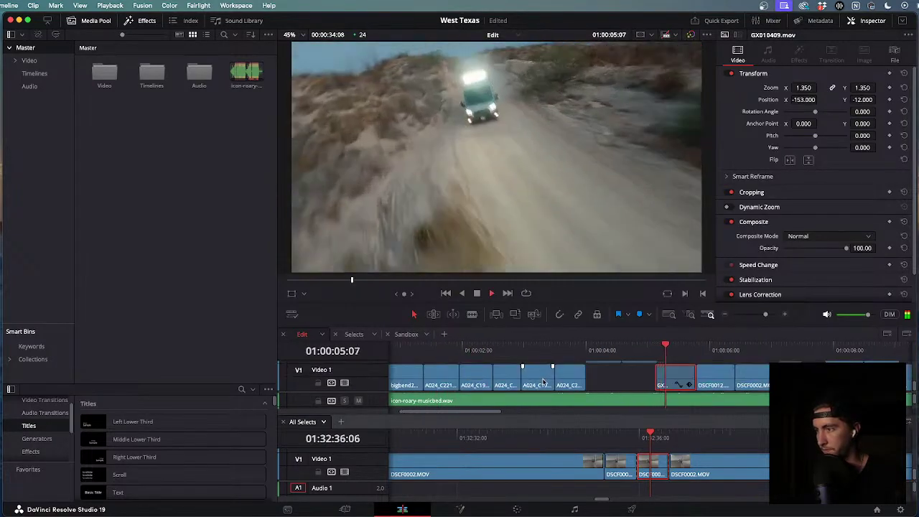
scroll(597, 387, up, 2)
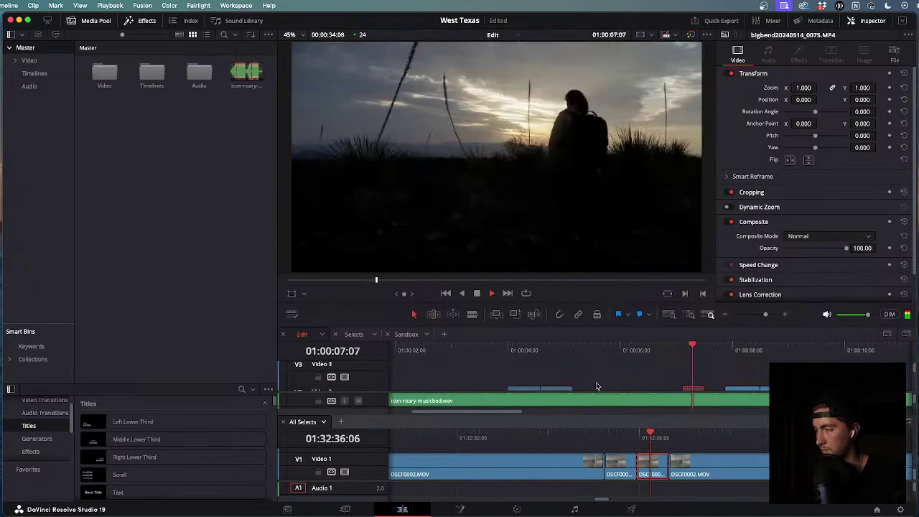
scroll(597, 387, down, 2)
Undo the trial enlargement of DSCF0012.MOV and set the zoom of DSCF0002.MOV in Edit to 1.110.
drag(691, 345, 618, 348)
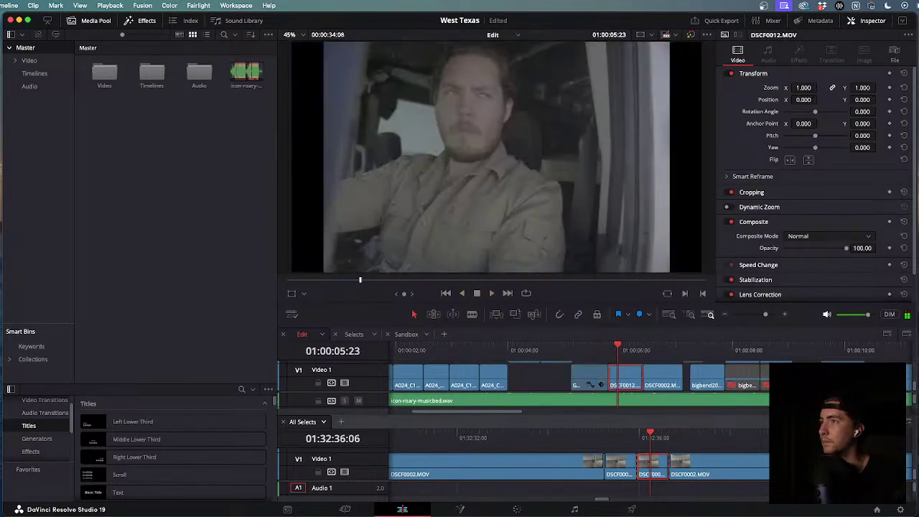
drag(800, 87, 804, 86)
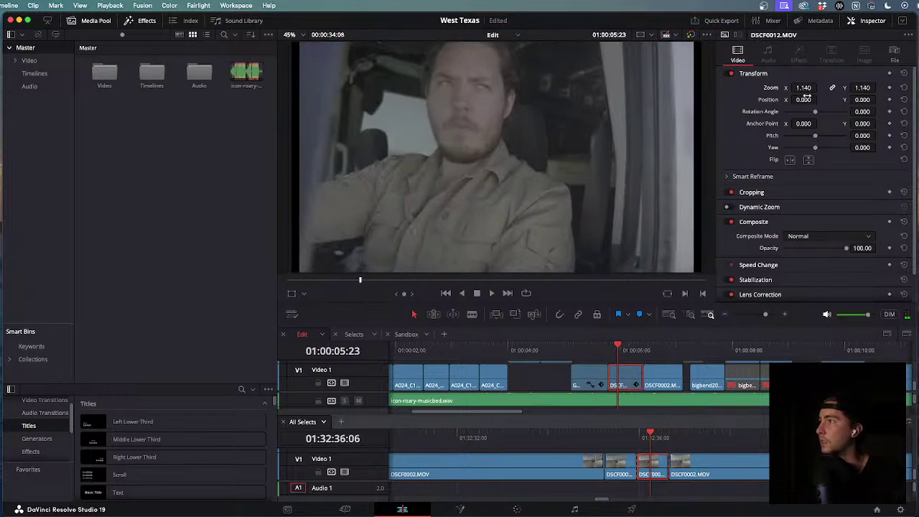
key(super+z)
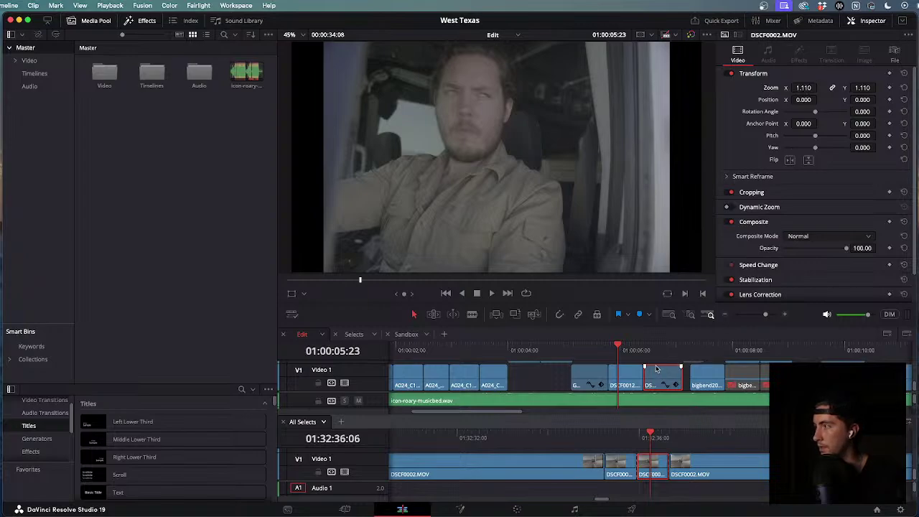
Play Edit from the start of DSCF0002.MOV to about 01:00:14:11, reviewing the following shots and remaining gaps.
scroll(664, 369, up, 2)
key(j)
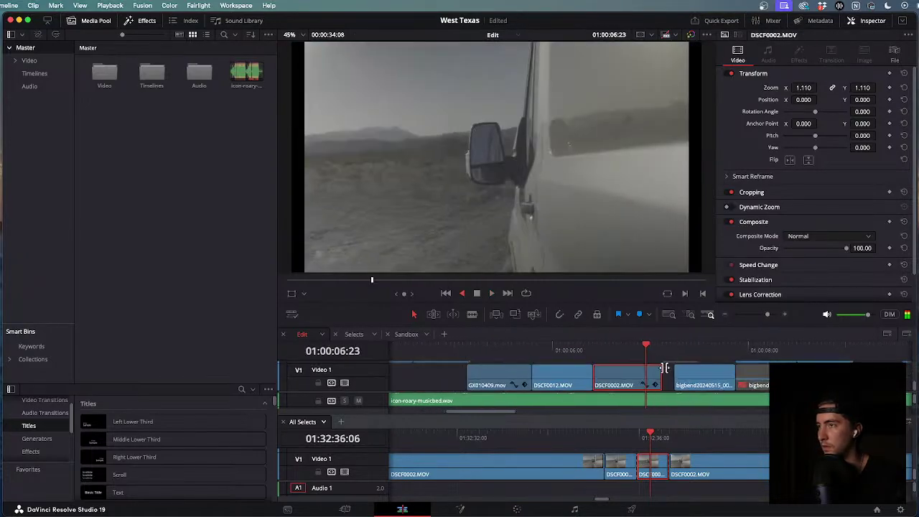
key(k)
key(l)
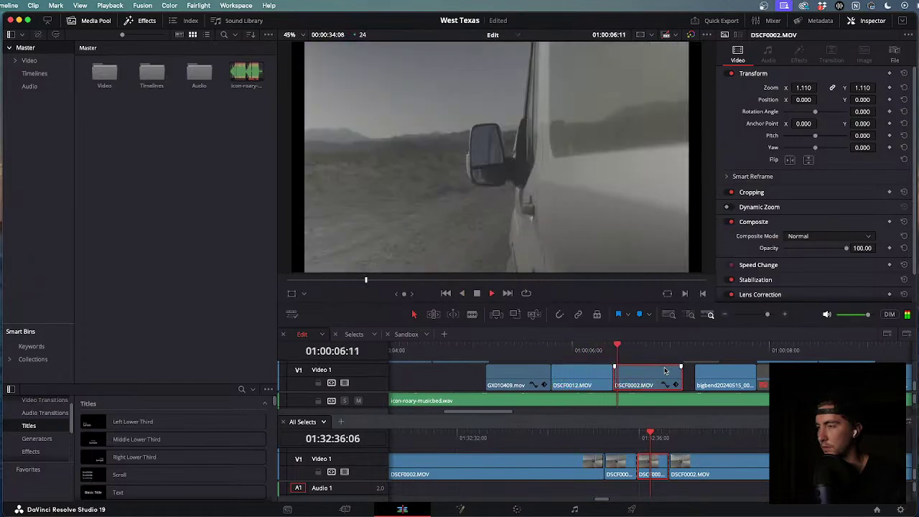
scroll(664, 371, down, 1)
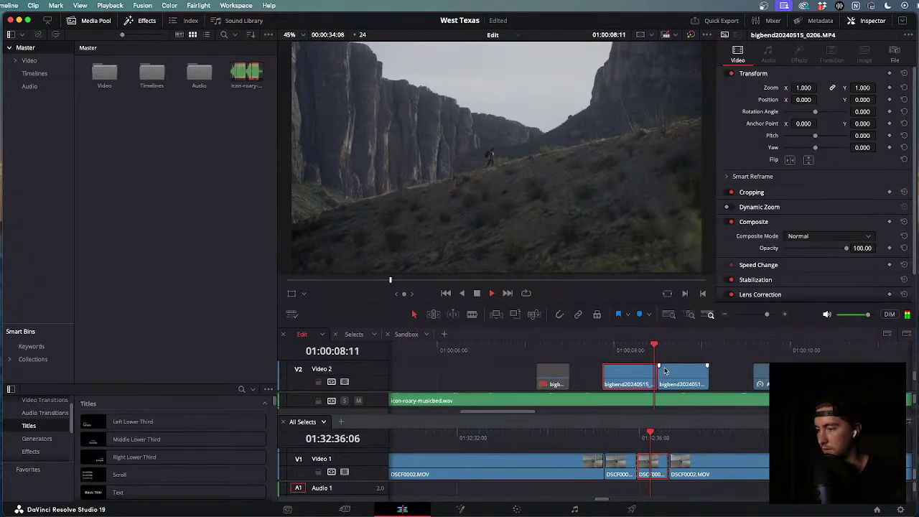
scroll(665, 370, down, 1)
scroll(664, 371, up, 1)
scroll(664, 371, down, 1)
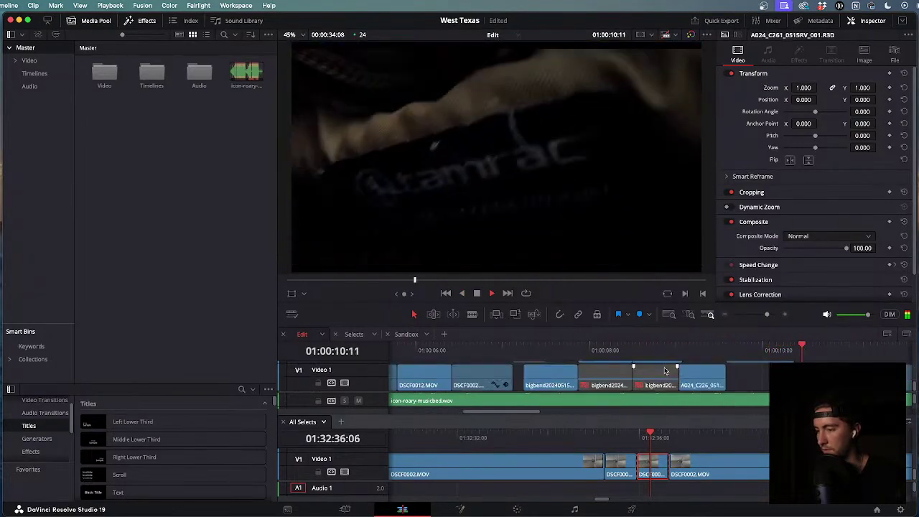
scroll(664, 370, up, 2)
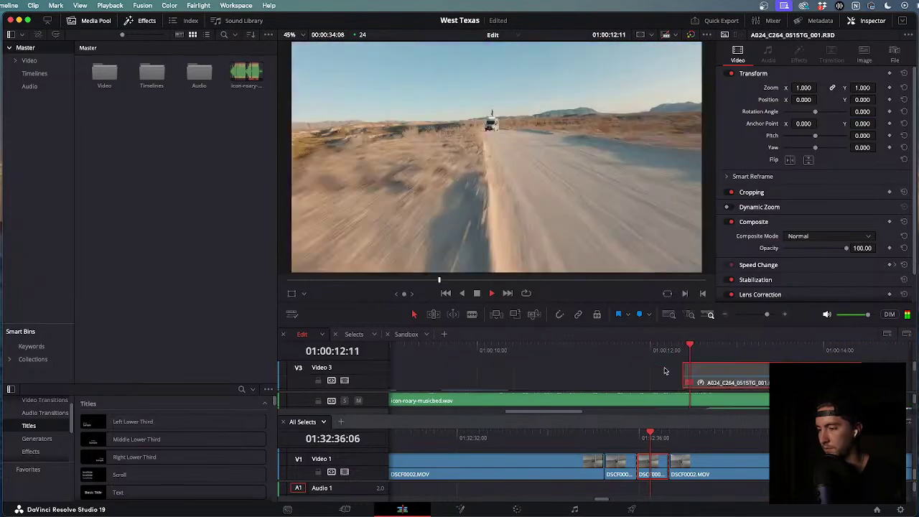
scroll(664, 371, down, 2)
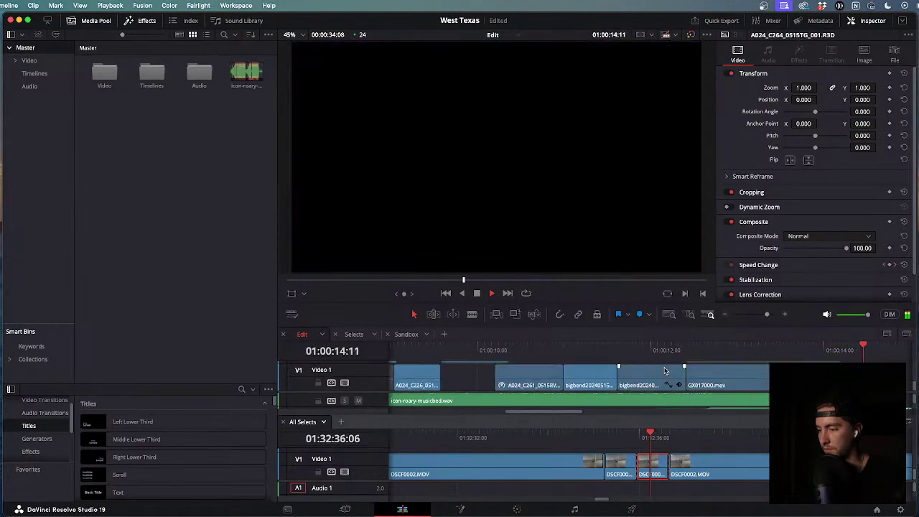
Remove the leftover icon-roary-musicbed.wav section after about 01:00:14 in Edit.
key(super+backslash)
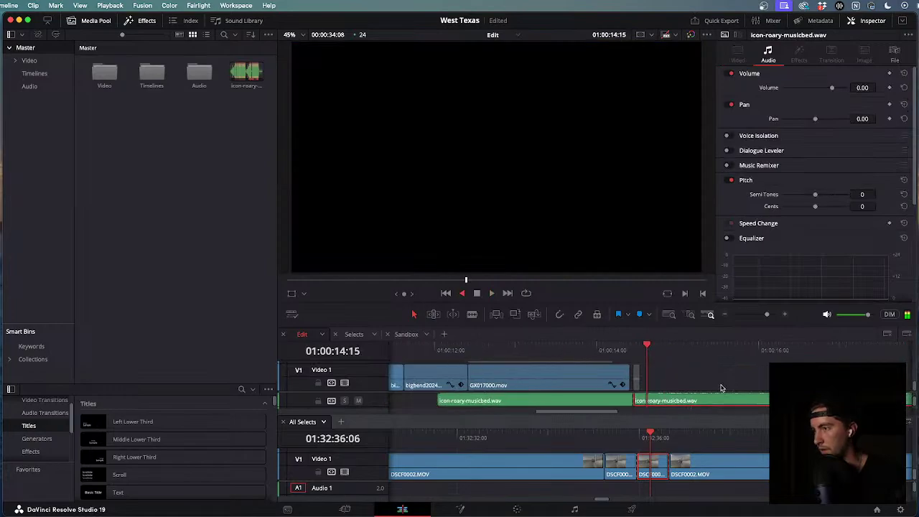
key(BackSpace)
scroll(722, 388, up, 2)
Play Edit from its beginning to about 01:00:07:06, checking the shot pacing against the music.
click(597, 366)
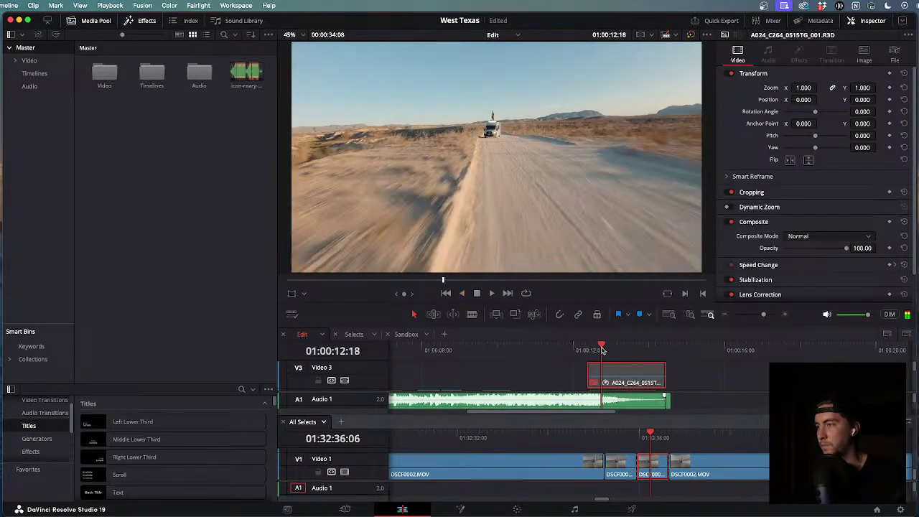
key(Home)
scroll(511, 379, down, 2)
key(space)
scroll(511, 379, down, 1)
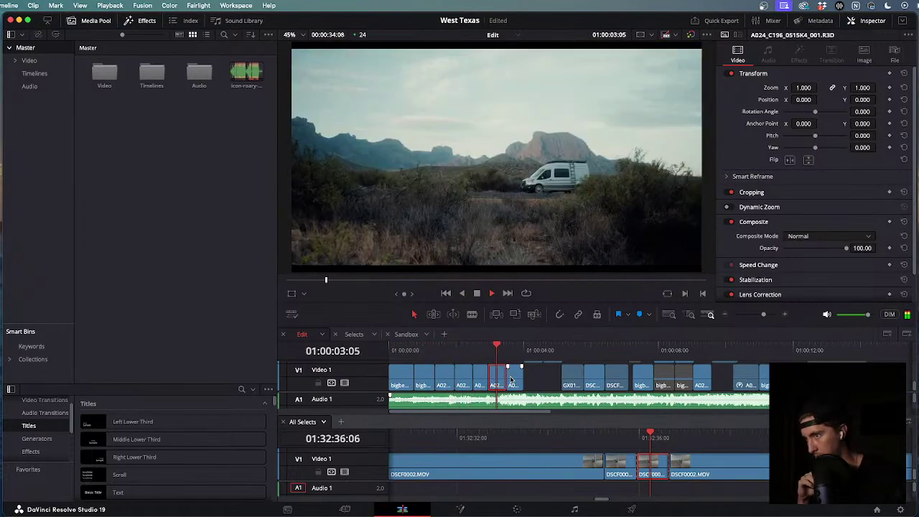
scroll(511, 379, up, 1)
scroll(511, 379, down, 1)
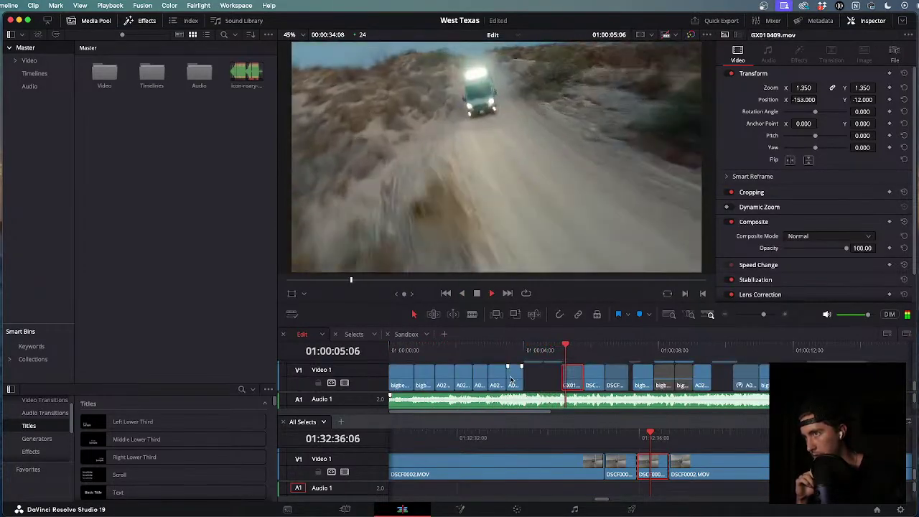
scroll(510, 379, up, 1)
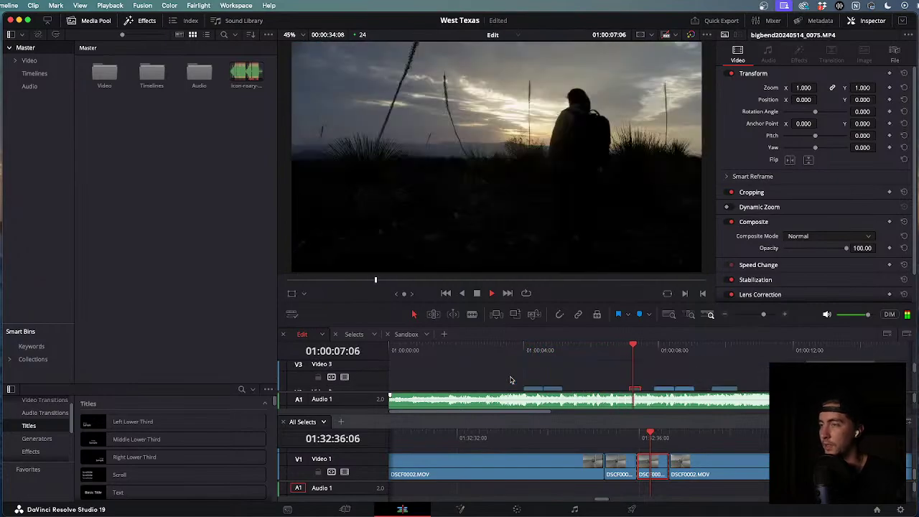
scroll(511, 380, down, 1)
Replay the Edit section from GX010409.mov through DSCF0012.MOV and DSCF0002.MOV, checking where the cuts fall on the music.
key(k)
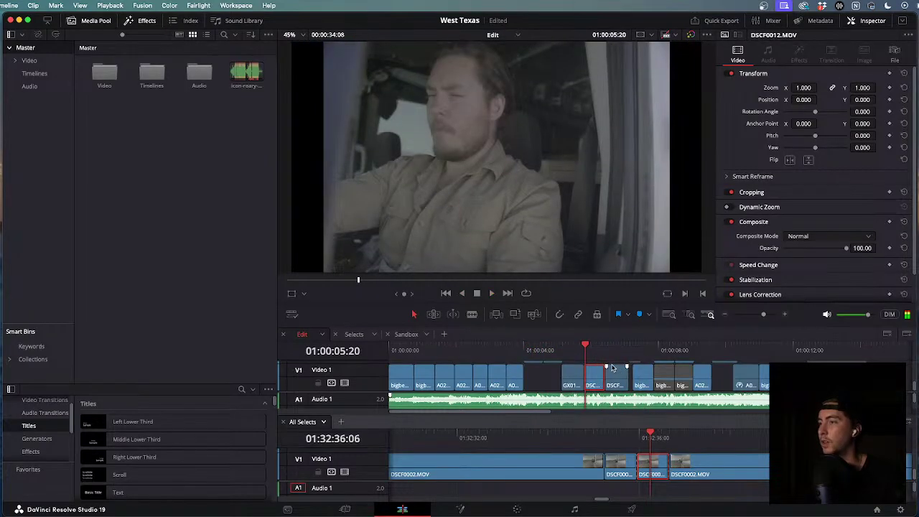
drag(576, 352, 559, 351)
key(space)
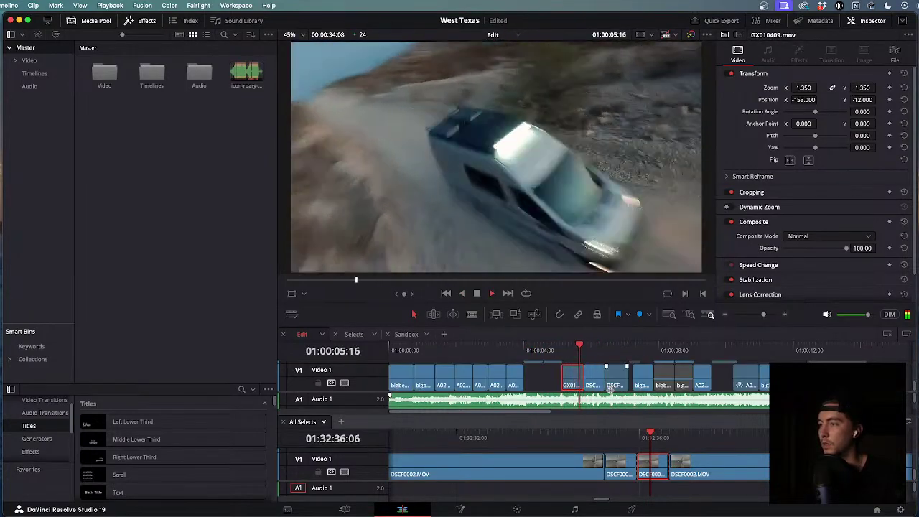
click(598, 382)
scroll(624, 385, up, 3)
key(space)
drag(648, 350, 552, 350)
key(space)
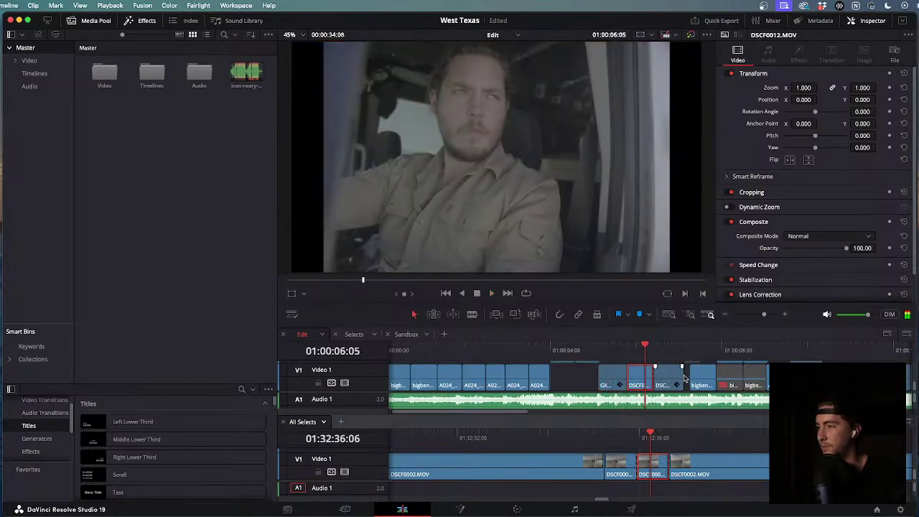
Shorten DSCF0012.MOV in Edit to end at about 01:00:06:05, and place the shortened van-mirror shot DSCF0002.MOV directly after it.
drag(668, 375, 589, 351)
key(space)
key(super+equal)
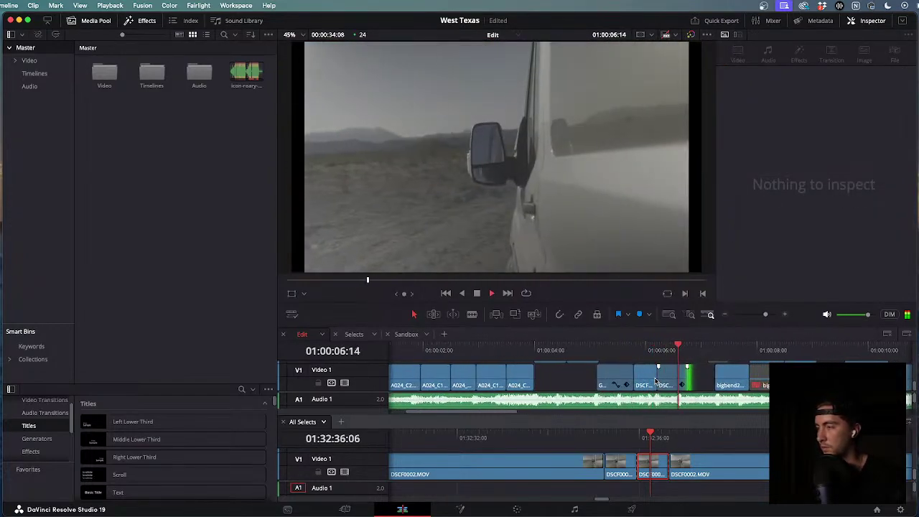
key(space)
drag(688, 376, 460, 350)
Play Edit from the opening van shots to about 01:00:10:02, checking the tightened cuts against the music.
key(space)
key(super+minus)
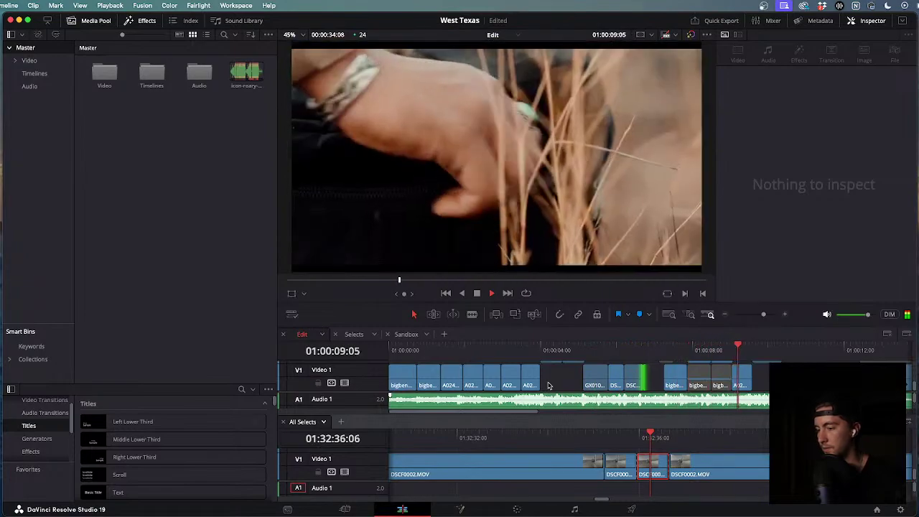
drag(655, 351, 714, 348)
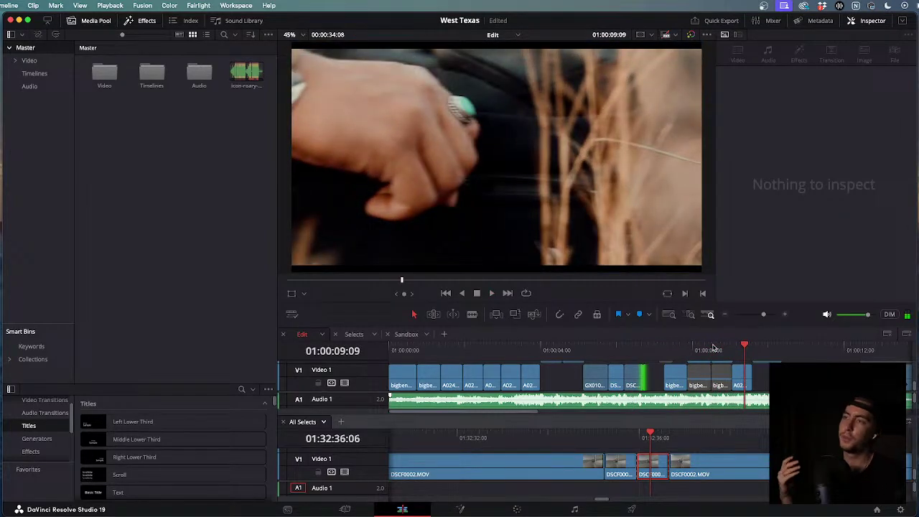
key(space)
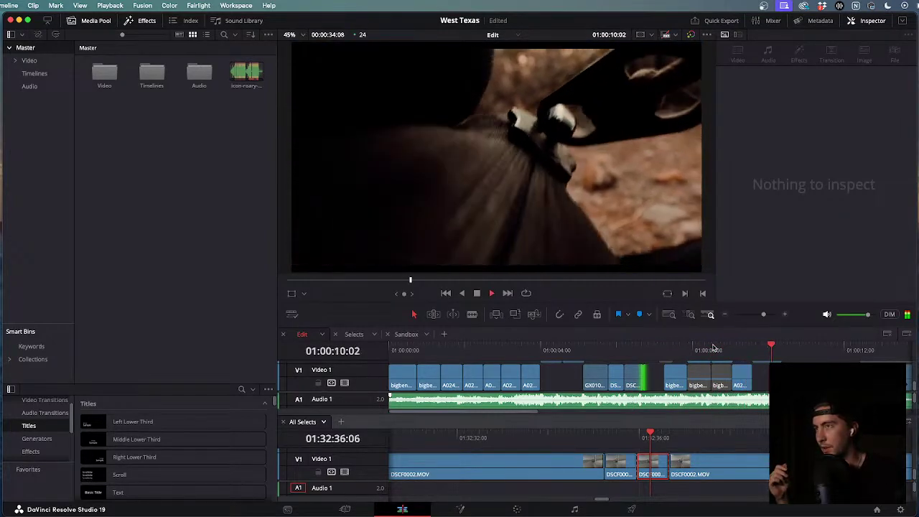
Shuttle back and forth over the backpack close-ups around 01:00:09:12 to 01:00:10:02, and replay Edit from about 01:00:07:05.
key(l)
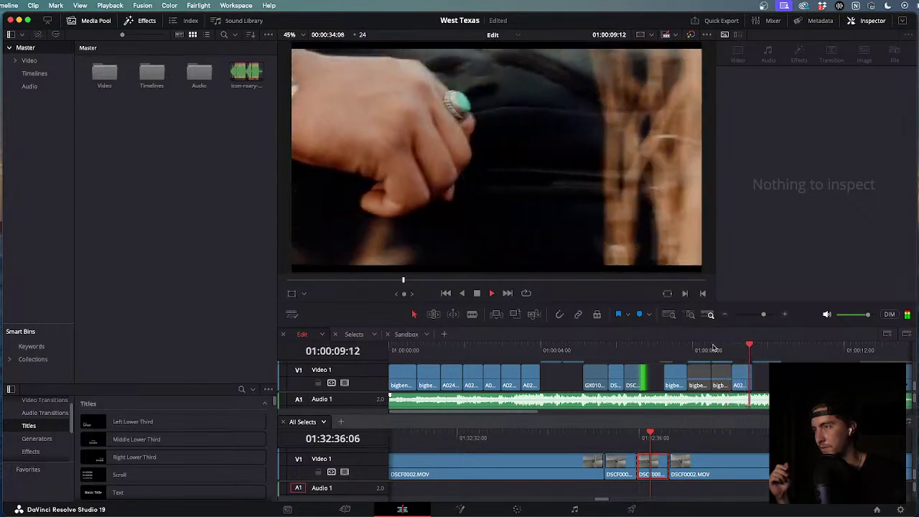
key(j)
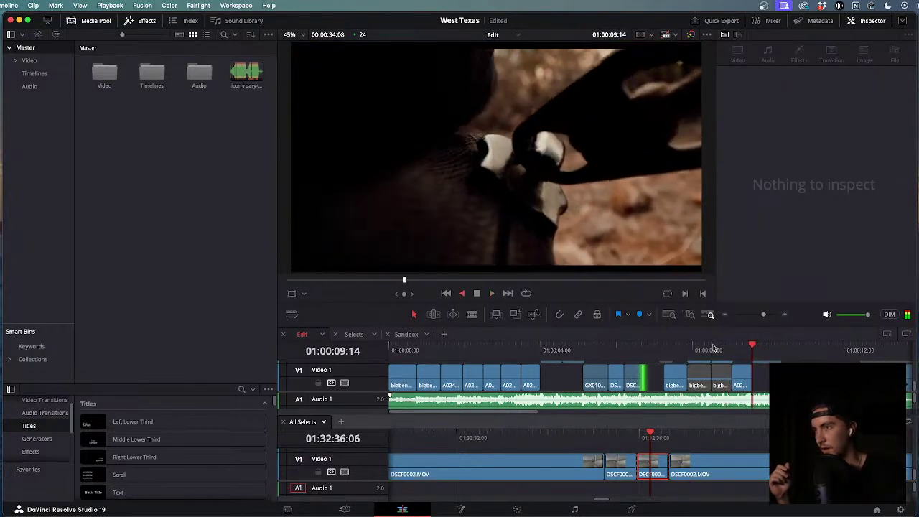
key(l)
key(j)
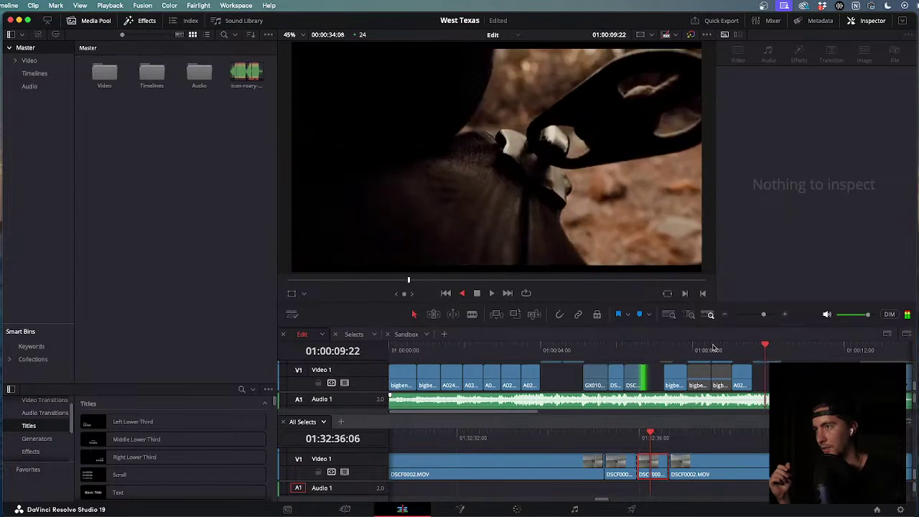
key(j)
key(j)
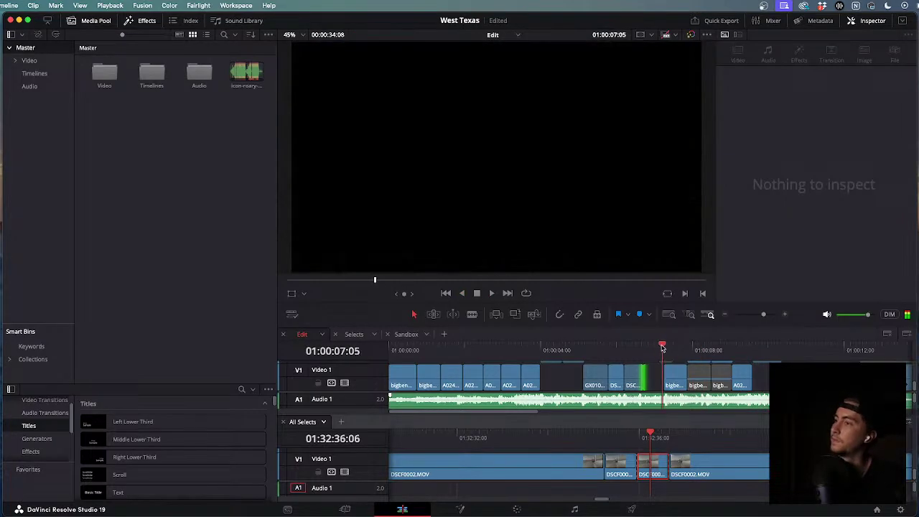
key(l)
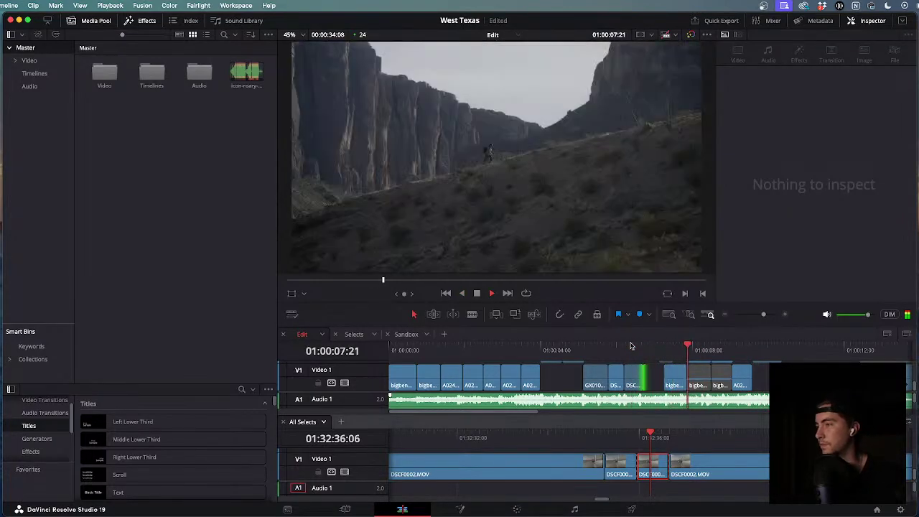
Browse All Selects for van footage and view bigbend20240514_0072.MP4 around 01:30:35:17.
scroll(589, 354, down, 4)
scroll(588, 461, down, 10)
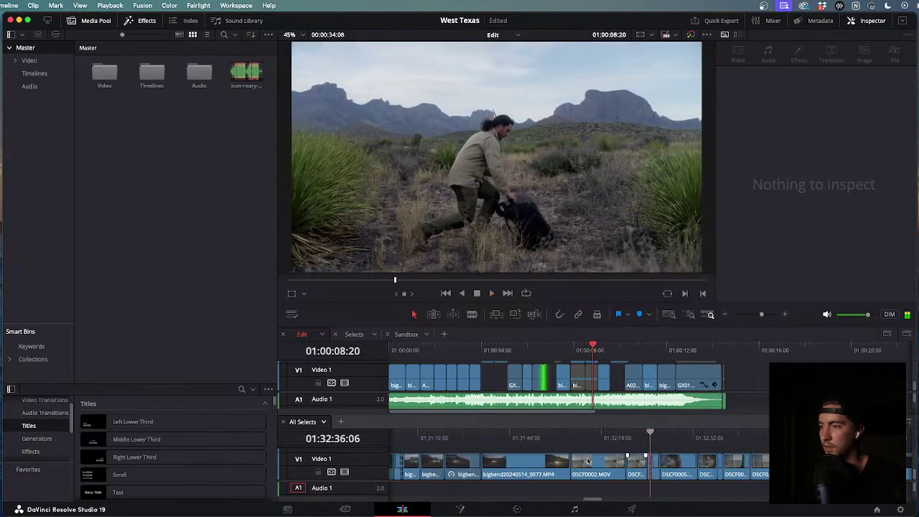
scroll(559, 444, up, 8)
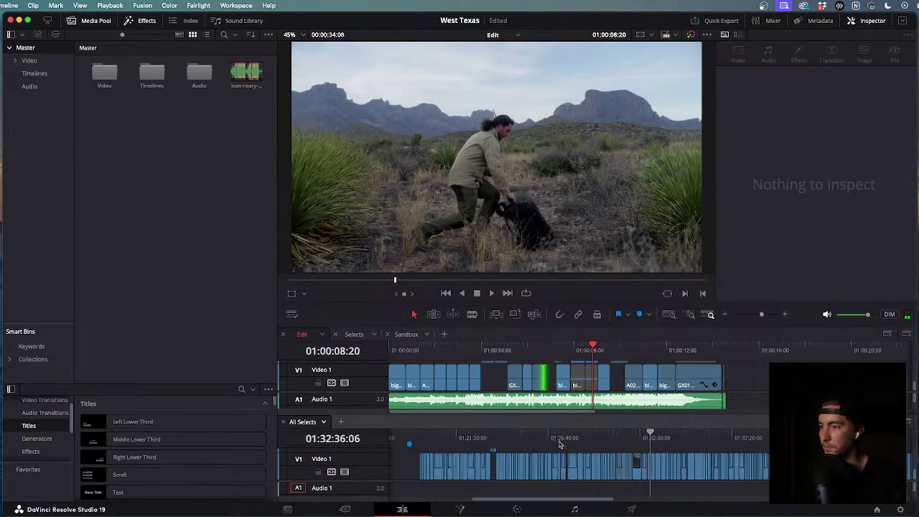
click(606, 439)
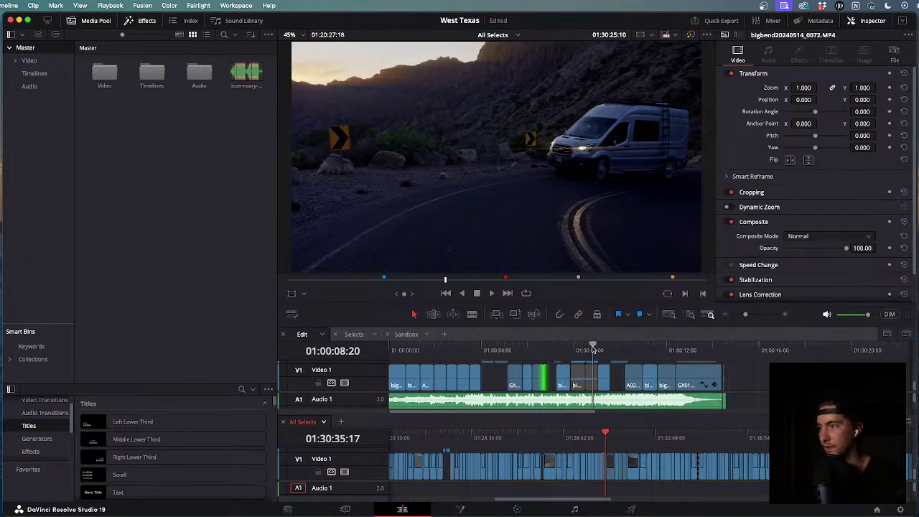
Play Edit from its beginning to about 01:00:18:07, past the last shot, and inspect the music on Audio 2.
drag(593, 348, 388, 345)
key(space)
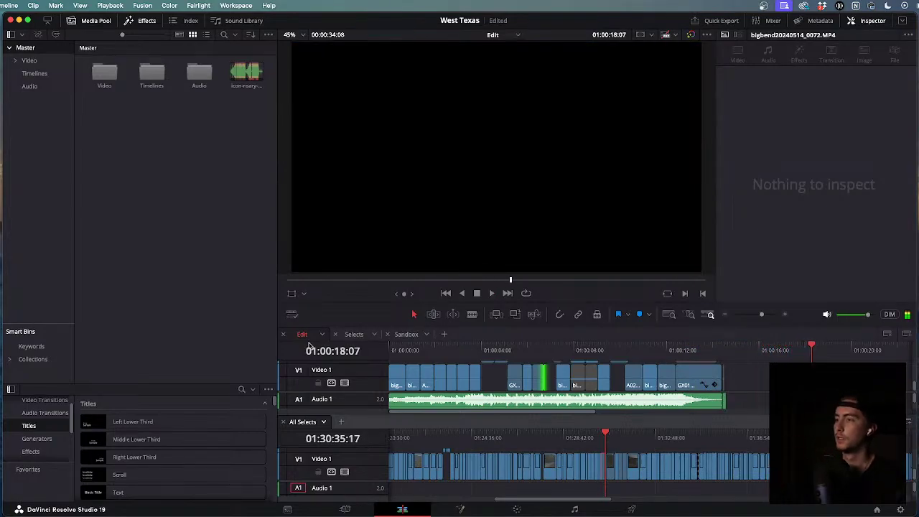
scroll(659, 383, down, 3)
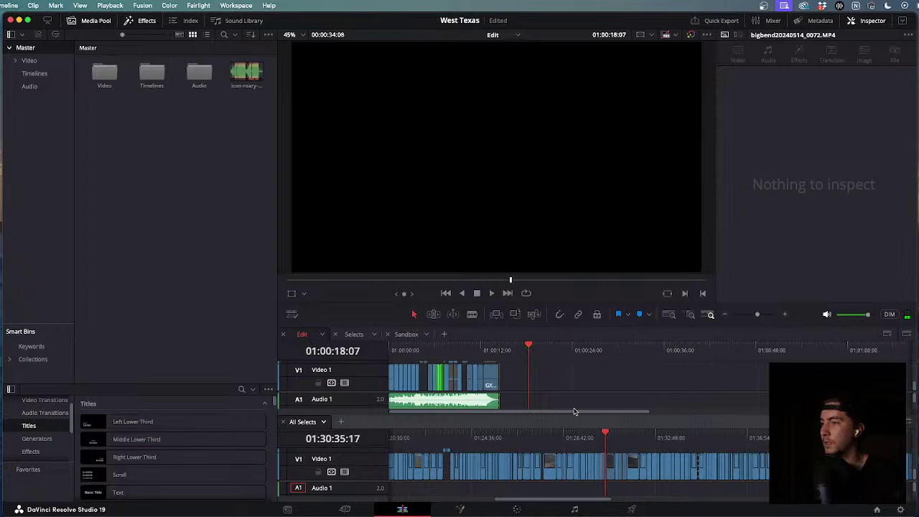
drag(575, 411, 530, 377)
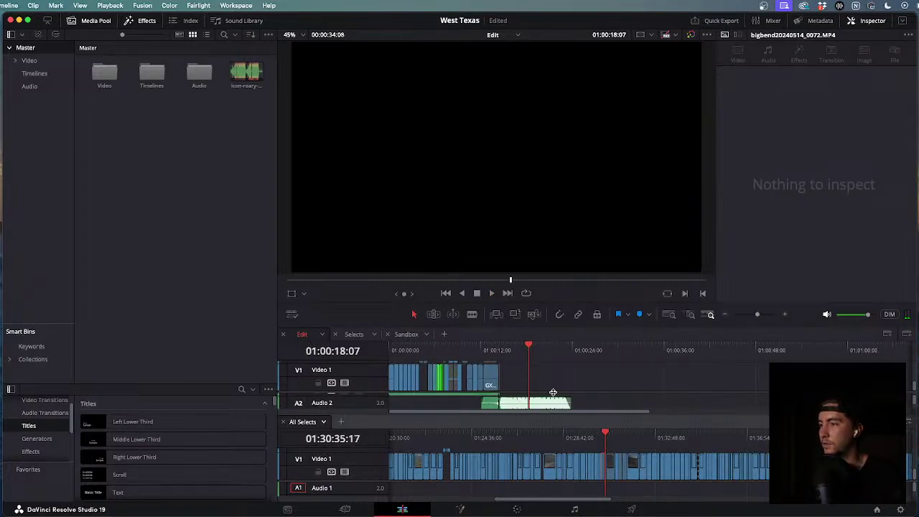
scroll(553, 392, down, 1)
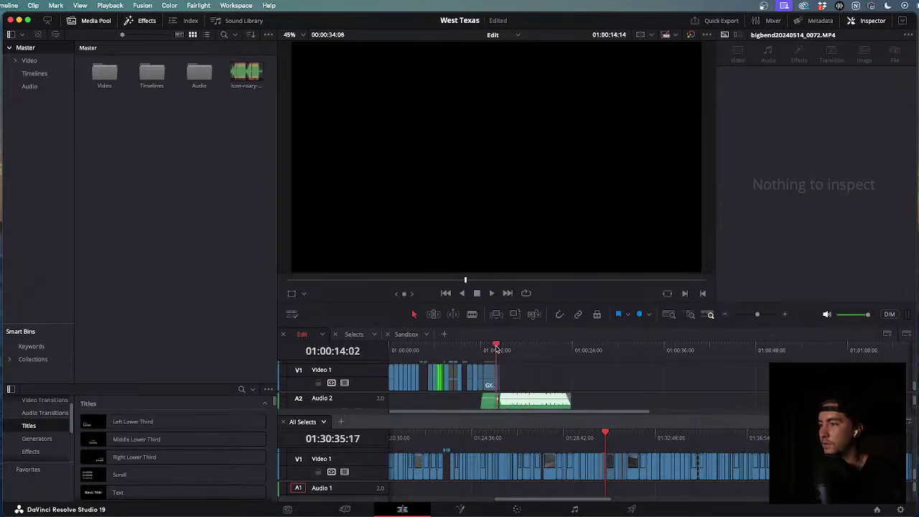
Play Edit from about 01:00:04 and stop at 01:00:06:12 in the van-mirror shot.
drag(496, 348, 419, 350)
key(space)
scroll(457, 371, up, 3)
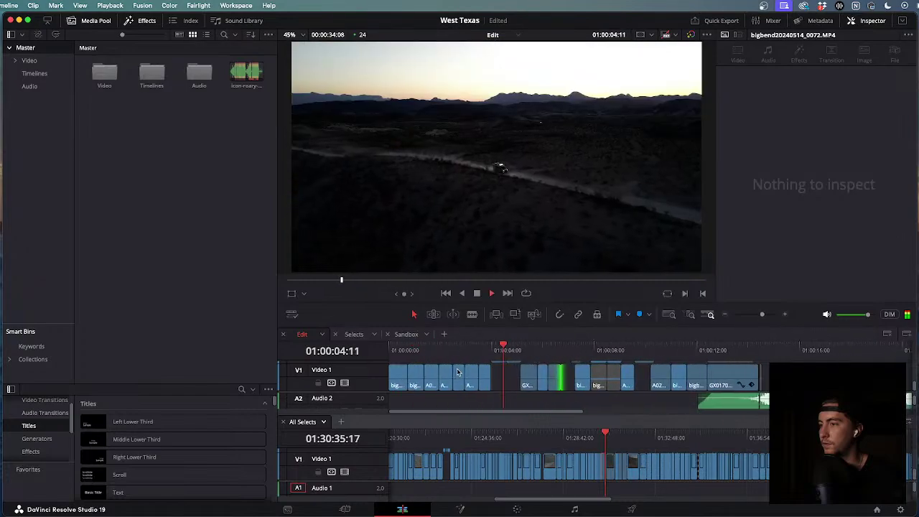
scroll(457, 372, up, 1)
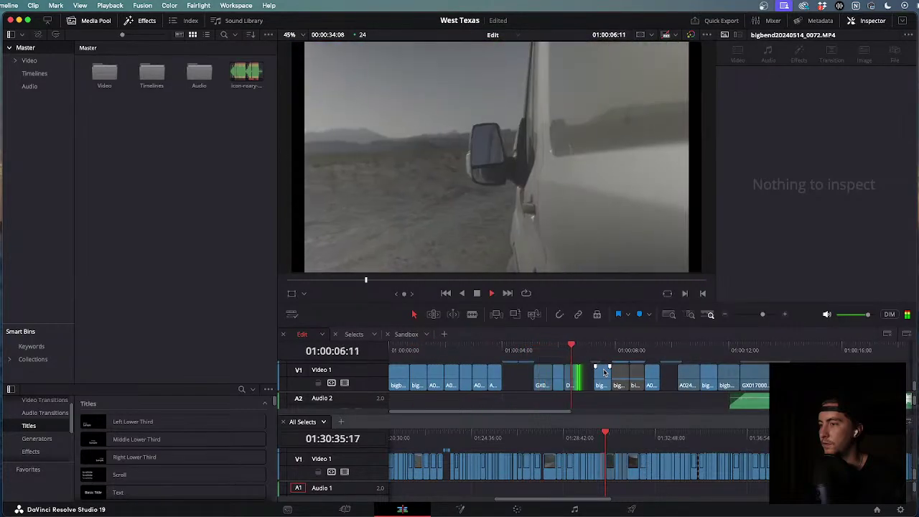
click(572, 350)
Review the front-on van driving shots in All Selects, including bigbend20240515_0230.MP4 and bigbend20240515_0227.MP4 up to 01:19:40:22.
drag(607, 440, 410, 446)
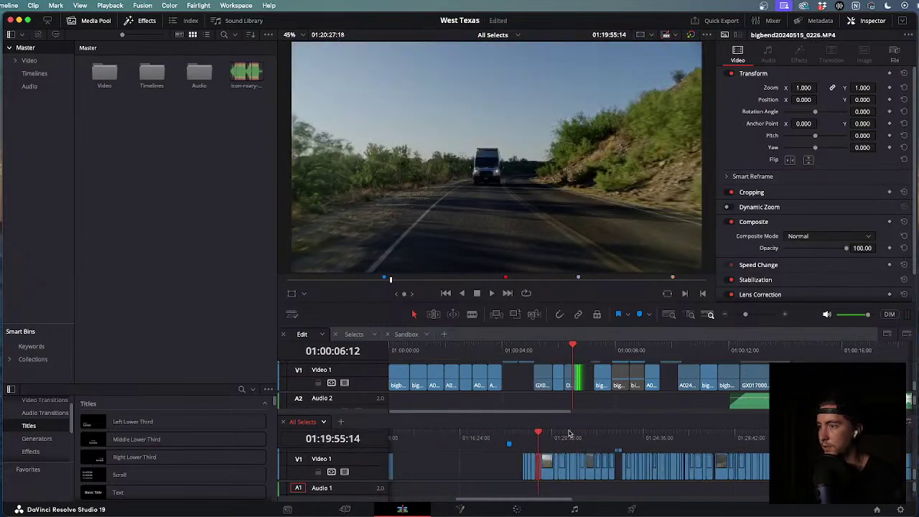
mouse_move(532, 433)
mouse_down()
mouse_move(511, 434)
mouse_move(540, 437)
mouse_move(529, 436)
mouse_up()
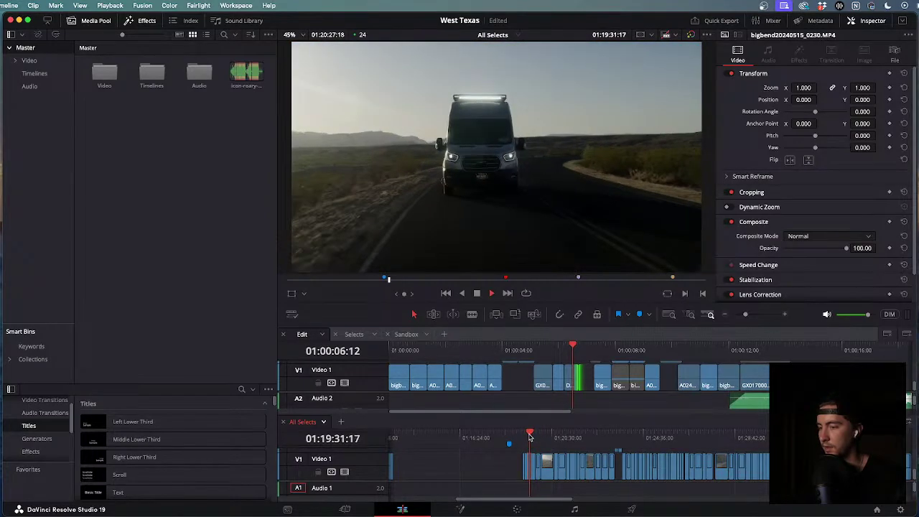
scroll(552, 447, up, 4)
scroll(662, 461, down, 1)
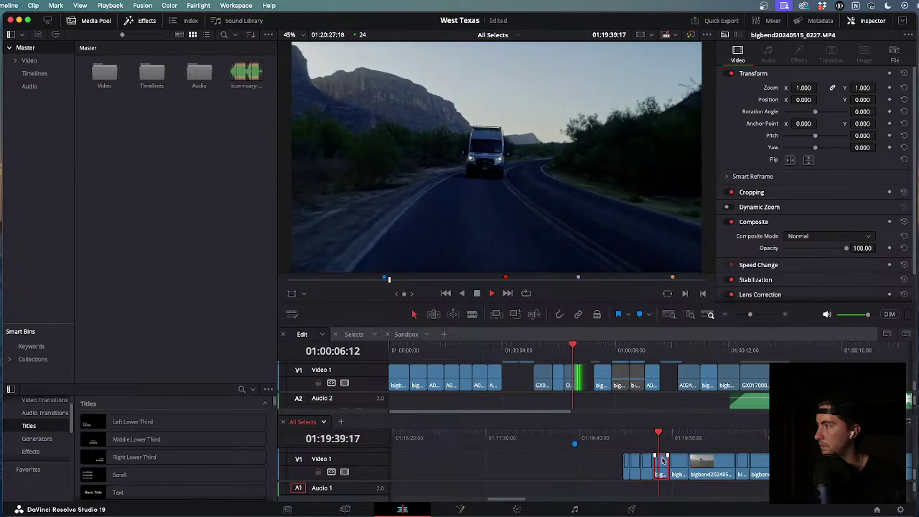
key(space)
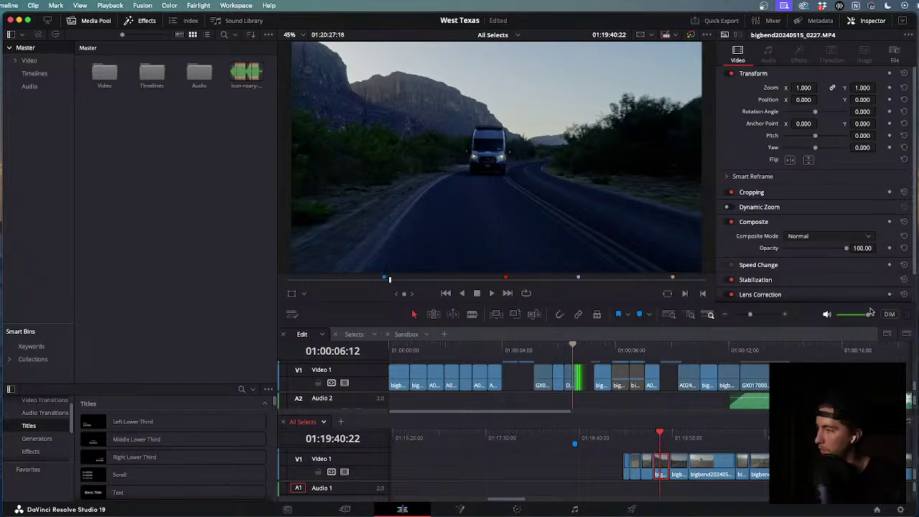
Scrub Edit from the start of GX010409.mov at 01:00:05:03 to 01:00:06:14 in the van-mirror shot.
scroll(550, 384, down, 3)
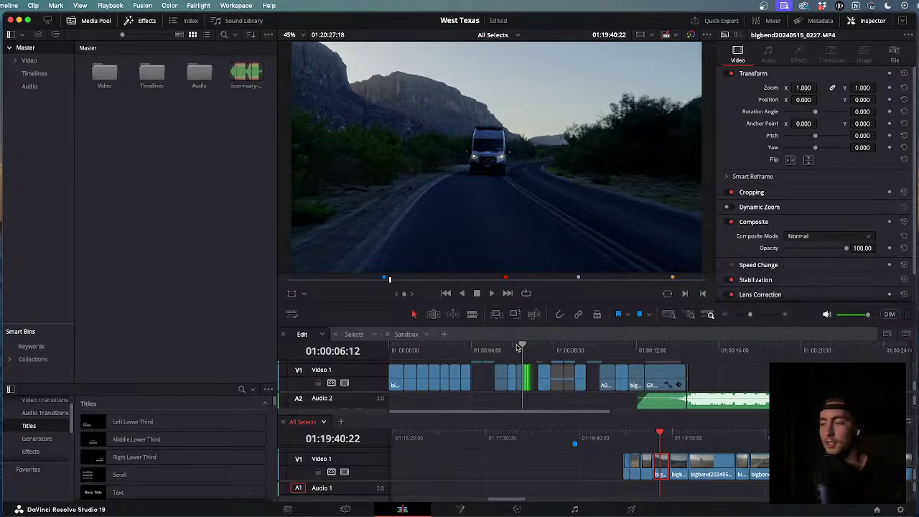
scroll(561, 350, up, 5)
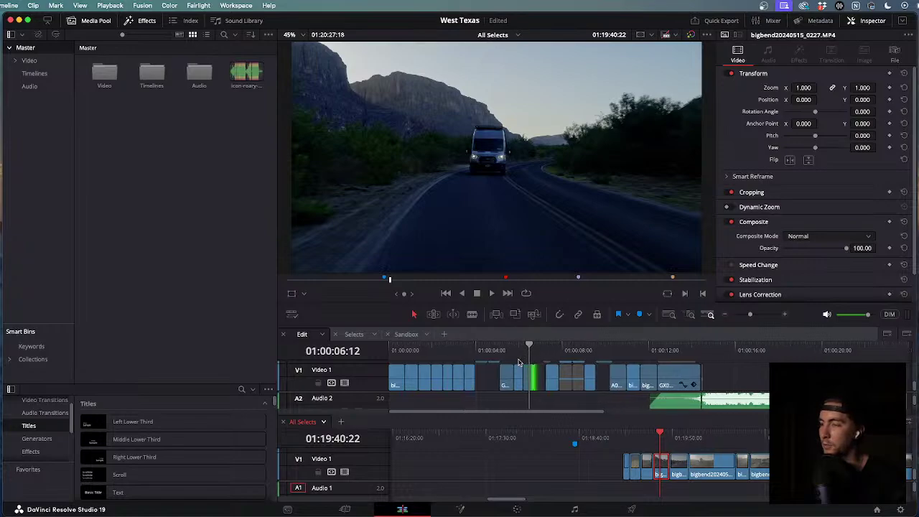
drag(648, 349, 687, 352)
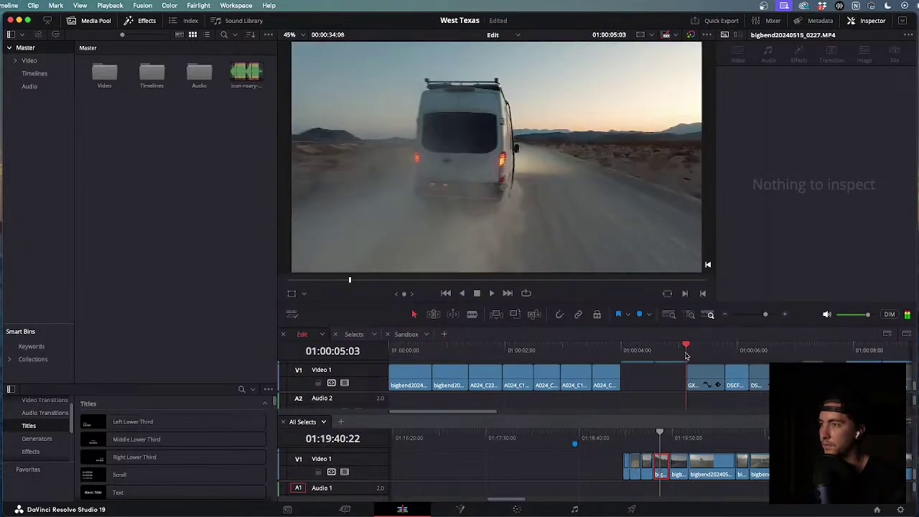
scroll(636, 372, down, 3)
drag(579, 351, 631, 366)
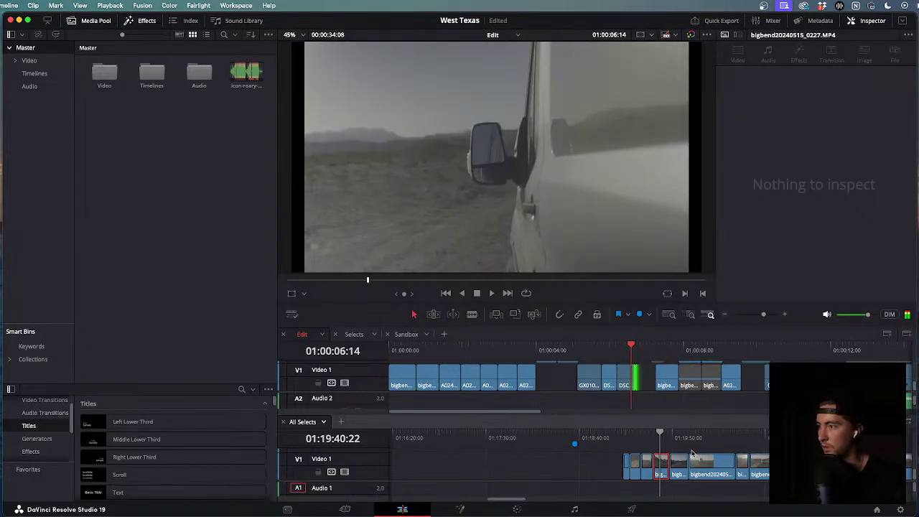
Scrub through more van road shots in All Selects, from bigbend20240515_0228.MP4 to bigbend20240515_0233.MP4 at 01:22:32:10.
scroll(650, 429, down, 2)
drag(650, 430, 749, 445)
scroll(748, 445, down, 1)
scroll(748, 445, up, 3)
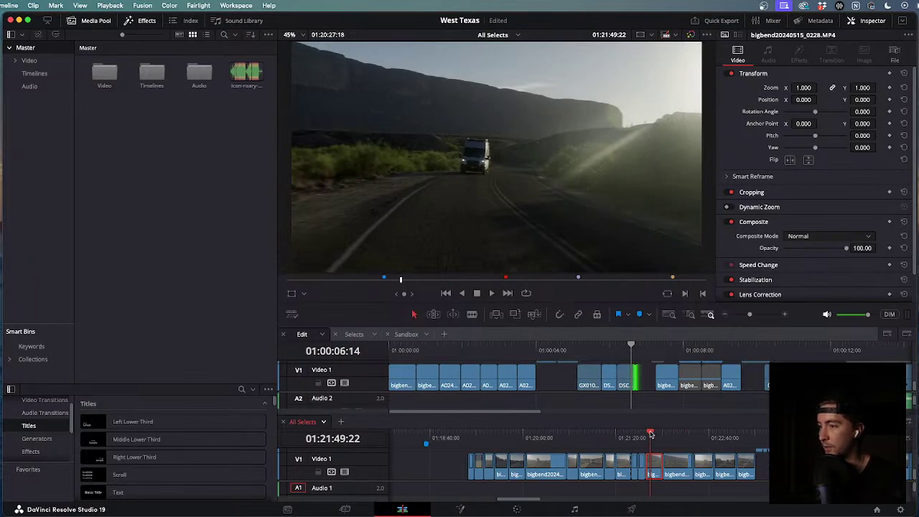
drag(651, 434, 701, 445)
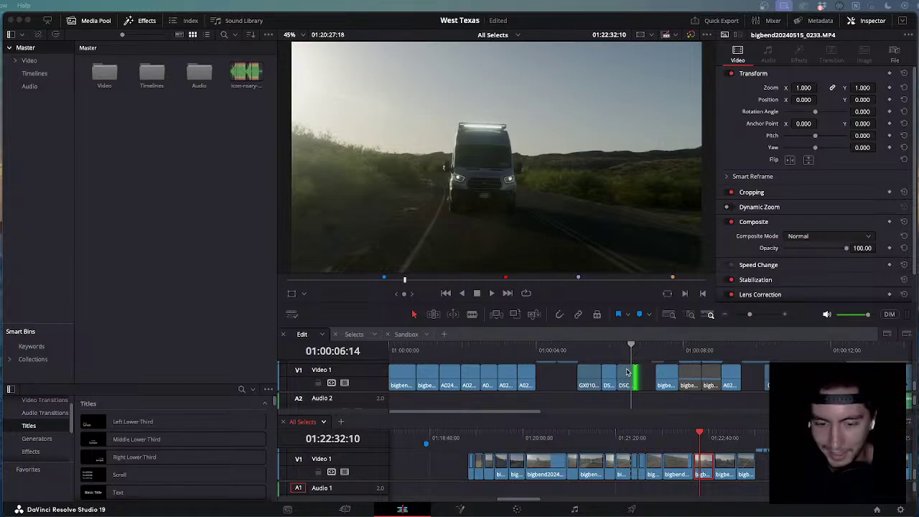
Return to the van-mirror shot at 01:00:06:11 in Edit and examine the neighbouring clips and following gap.
scroll(627, 372, down, 3)
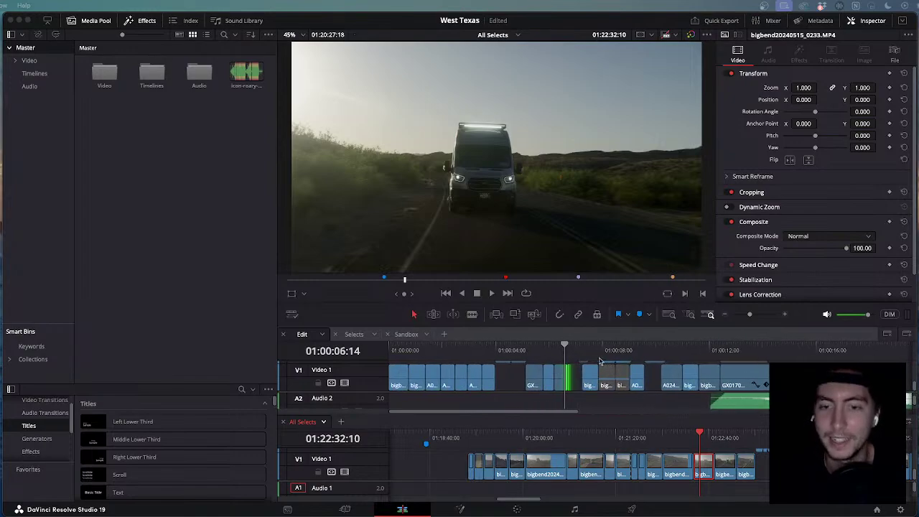
click(563, 352)
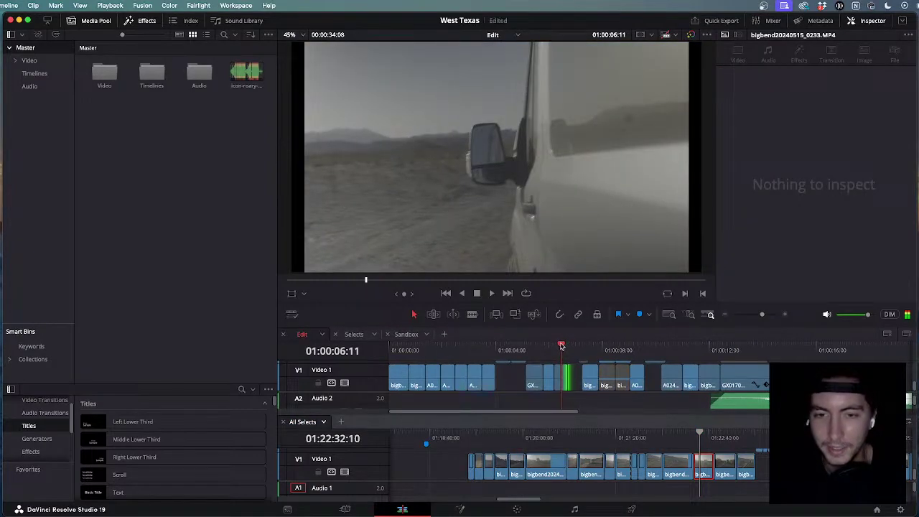
scroll(559, 373, up, 4)
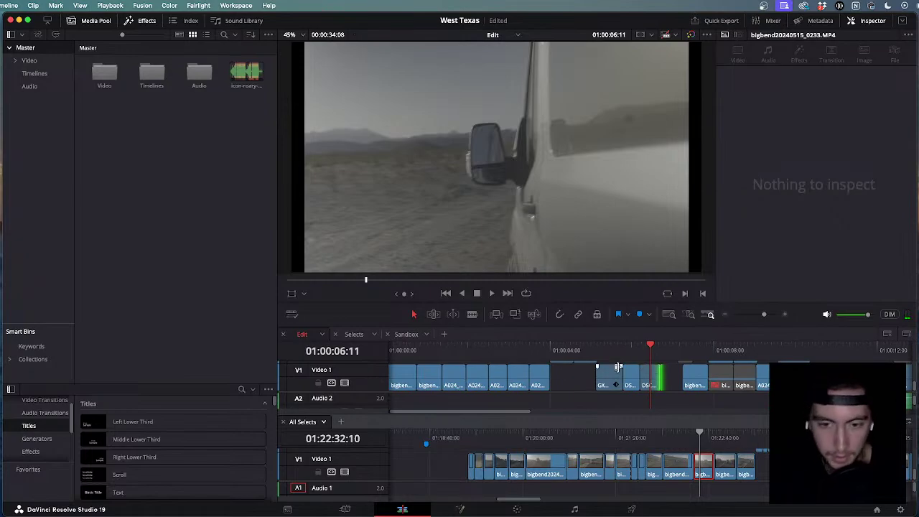
scroll(650, 375, down, 2)
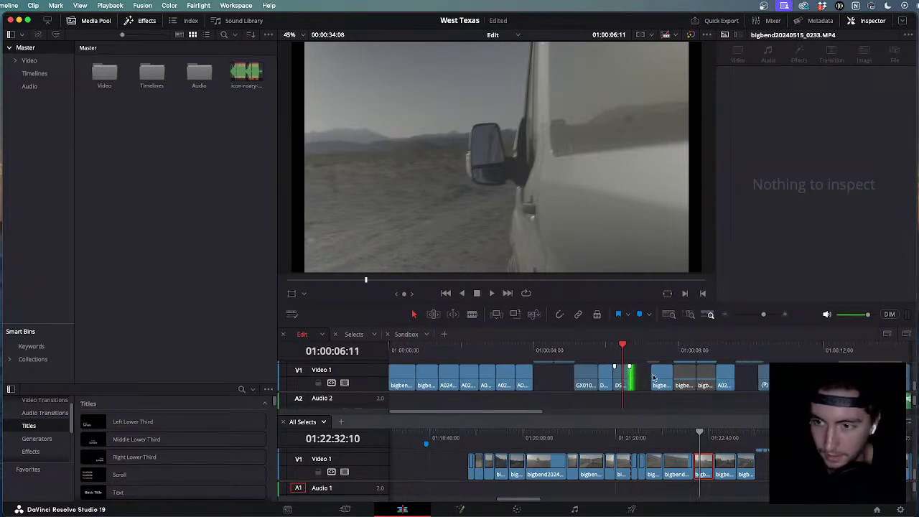
Play Edit from the clips before the van-mirror shot through the following gap to 01:00:07:01.
scroll(653, 377, down, 3)
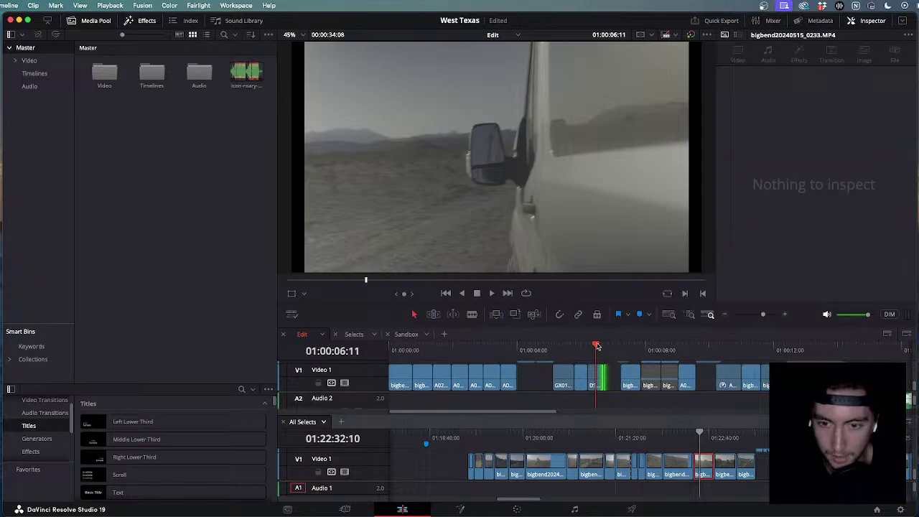
drag(597, 347, 571, 350)
key(space)
scroll(617, 365, down, 1)
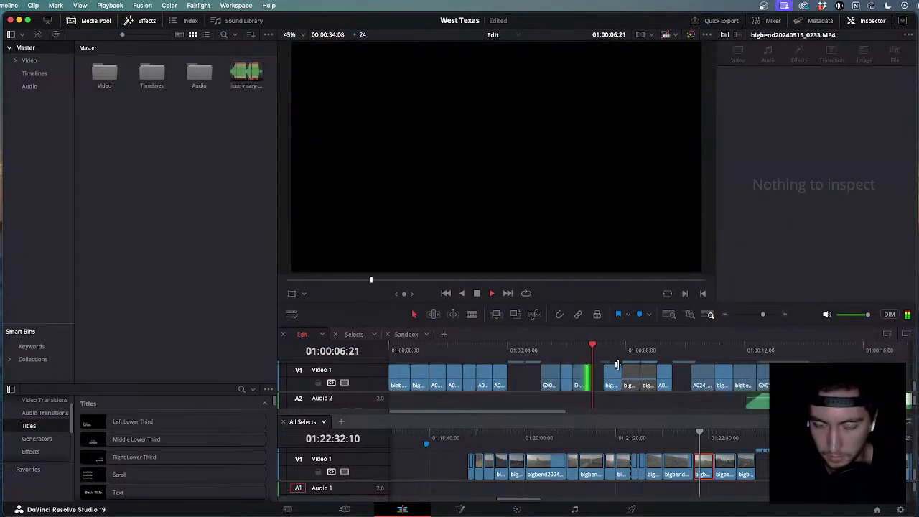
scroll(617, 365, down, 2)
key(space)
Scrub back through All Selects to the side-on van shot in bigbend20240515_0131.MP4 at 01:10:01:02.
mouse_move(701, 436)
mouse_down()
mouse_move(582, 436)
mouse_move(705, 436)
mouse_up()
scroll(706, 463, down, 5)
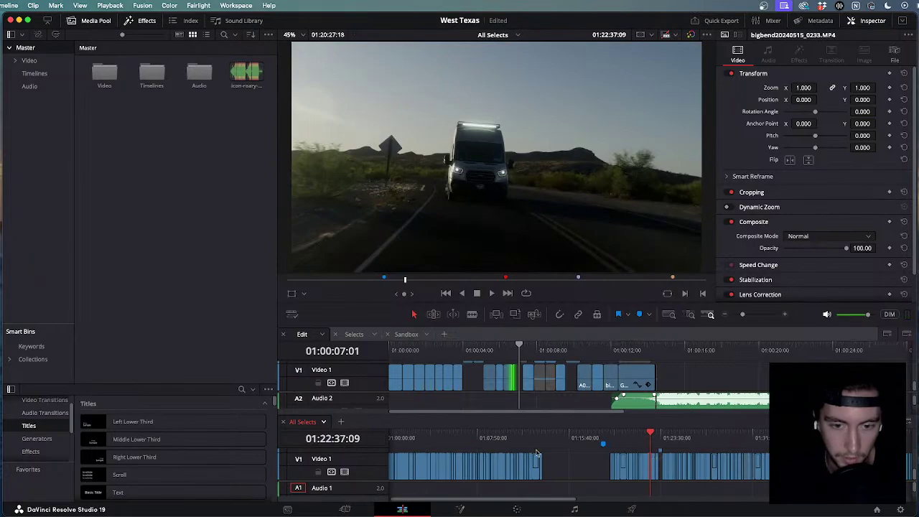
click(516, 438)
drag(517, 442, 627, 442)
mouse_move(640, 446)
mouse_down()
mouse_move(674, 445)
mouse_move(644, 444)
mouse_up()
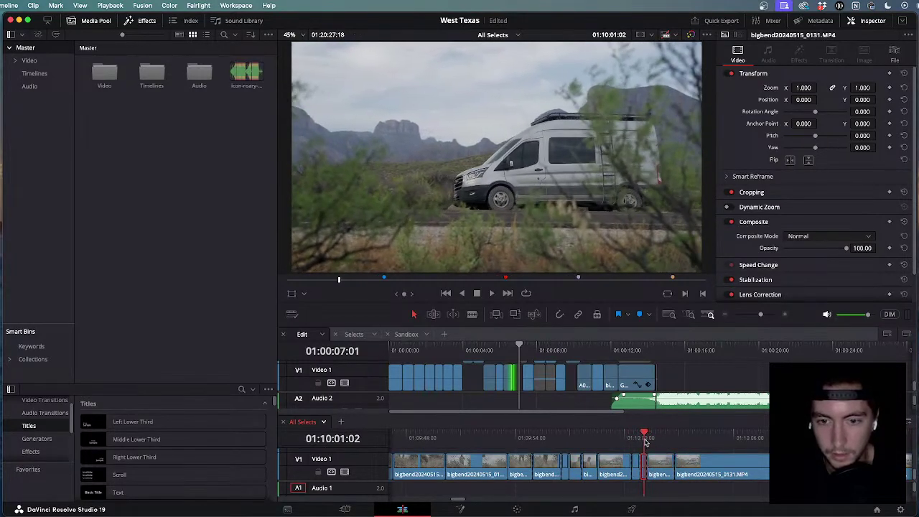
Overwrite bigbend20240515_0131.MP4 into the Edit gap after DSCF0002.MOV at 01:00:06:17, filling it up to bigbend20240515_0092.MP4.
scroll(564, 380, up, 5)
click(604, 352)
key(F10)
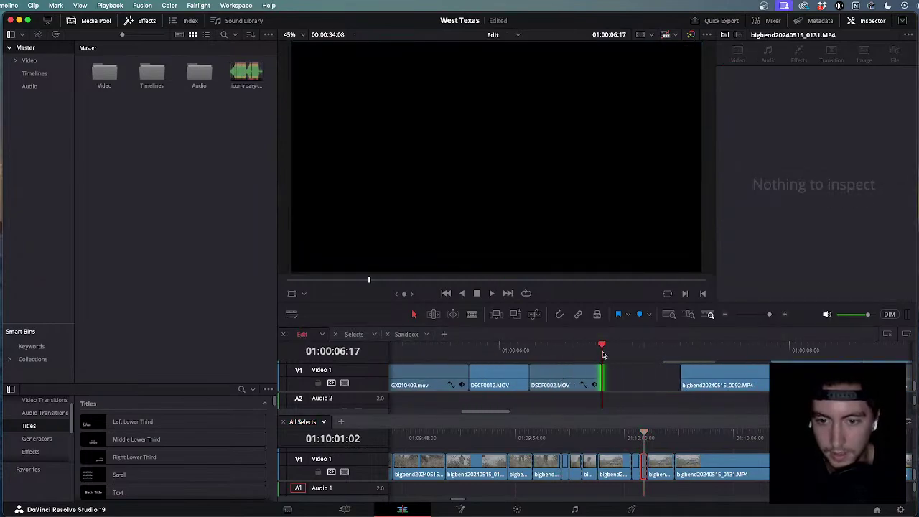
drag(652, 378, 678, 378)
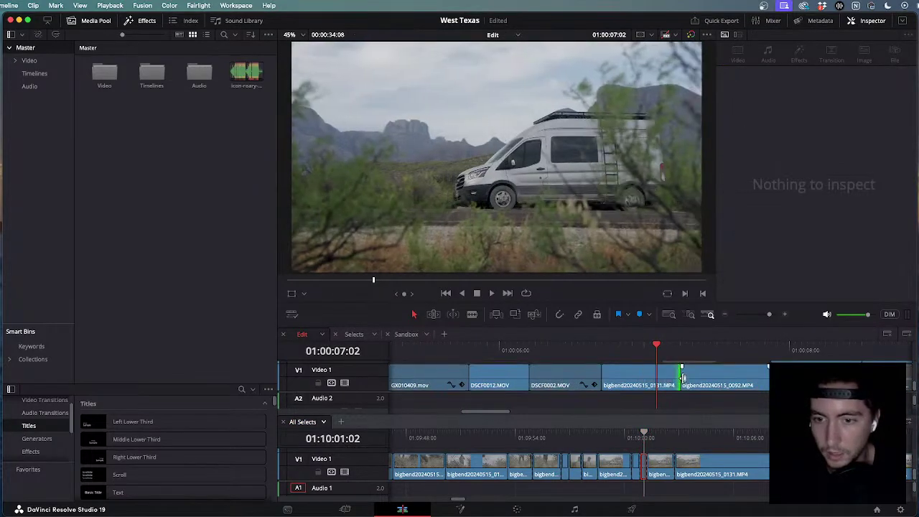
Play Edit from about 01:00:06:00 to review the new van shot and the cuts up to 01:00:16:15.
click(517, 349)
key(space)
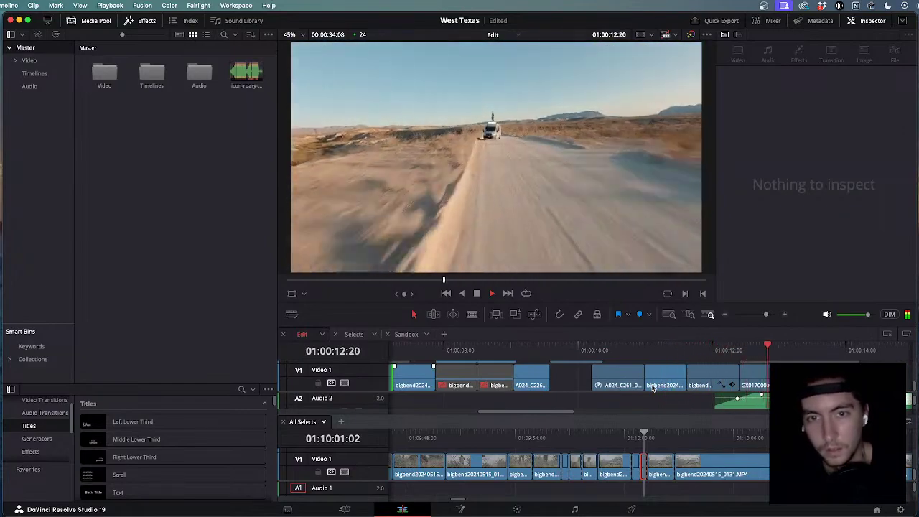
scroll(653, 387, down, 2)
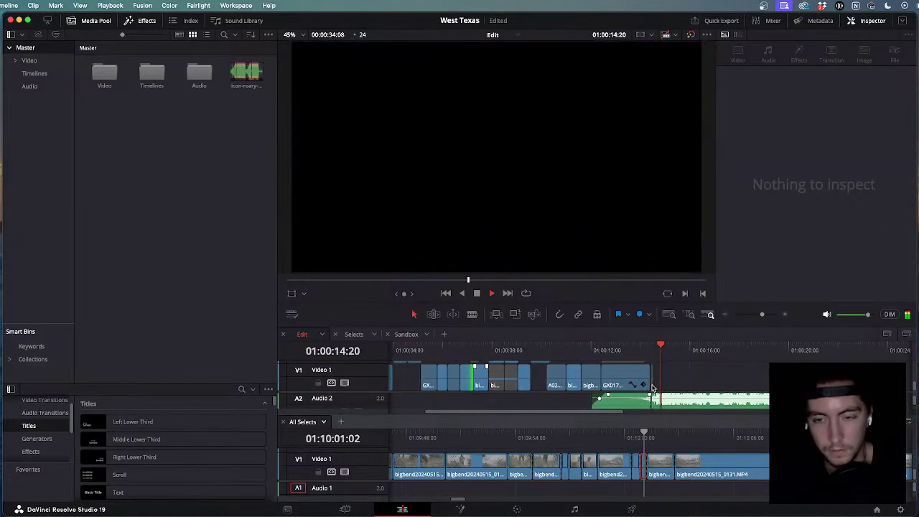
scroll(653, 387, down, 4)
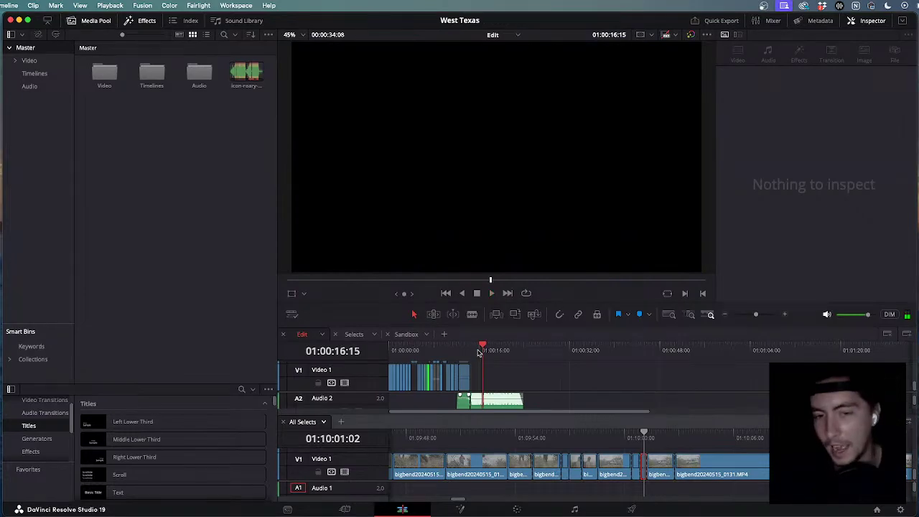
Play Edit from its start and repeat the opening biker, camera and van cuts, continuing to 01:00:20:13.
key(Home)
key(space)
key(space)
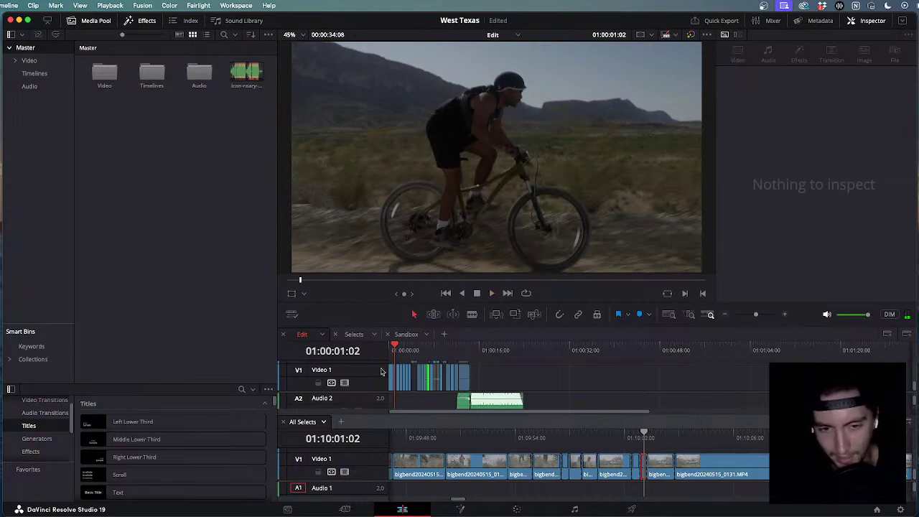
scroll(438, 385, up, 5)
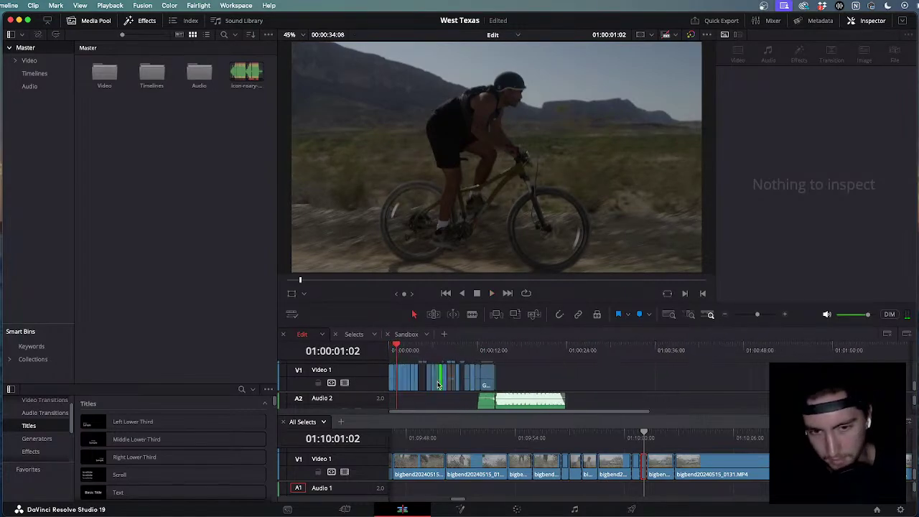
key(space)
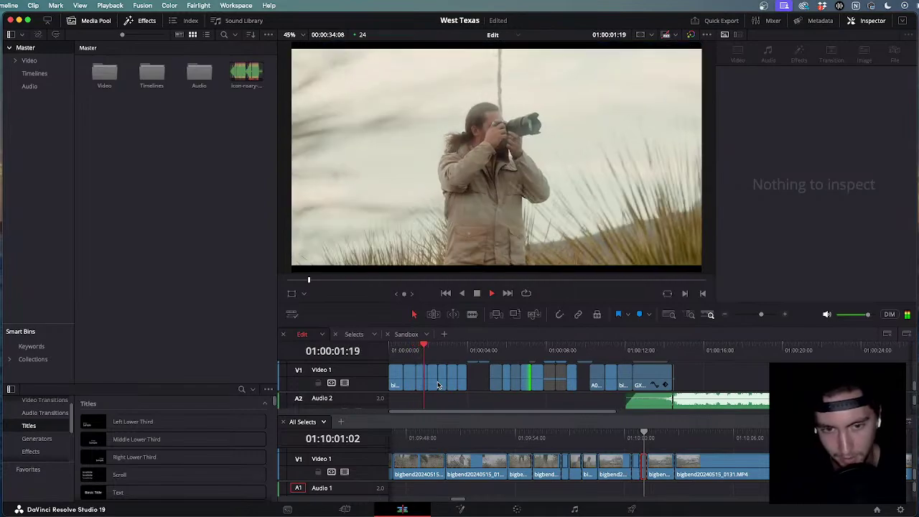
drag(453, 346, 429, 348)
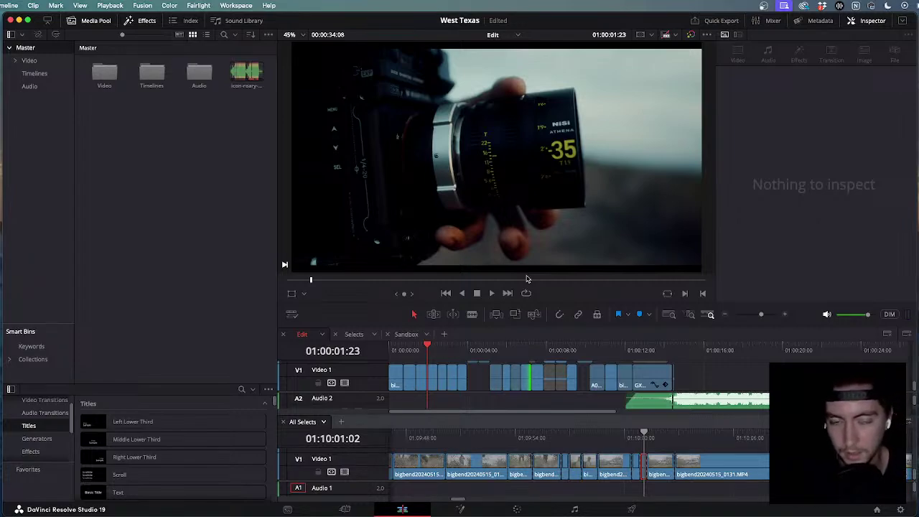
key(space)
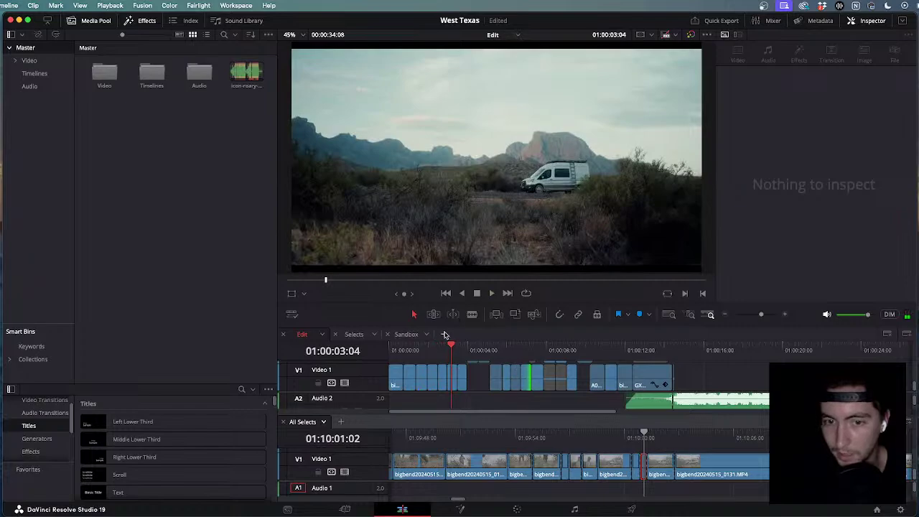
drag(452, 346, 402, 346)
key(space)
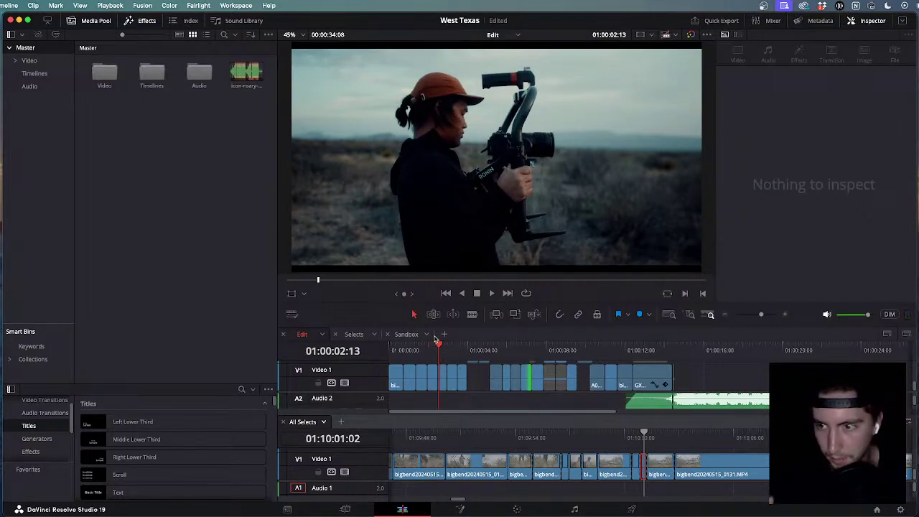
key(space)
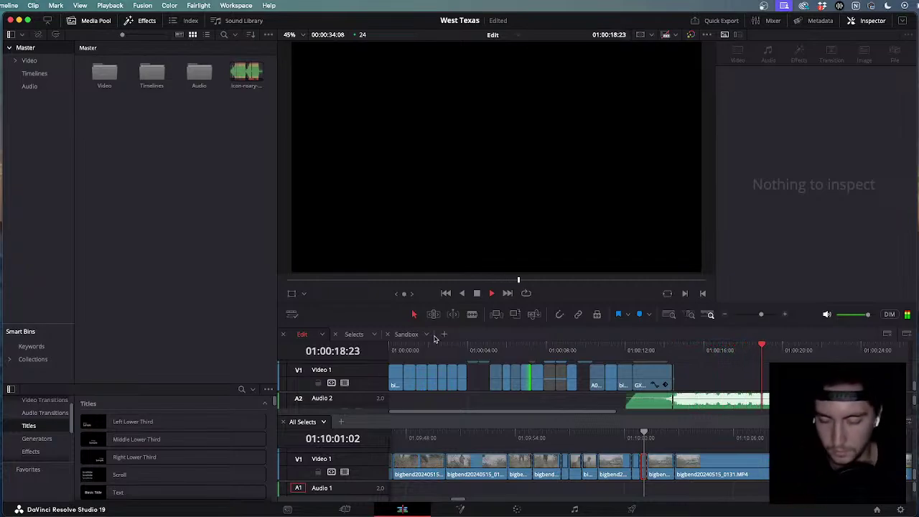
key(space)
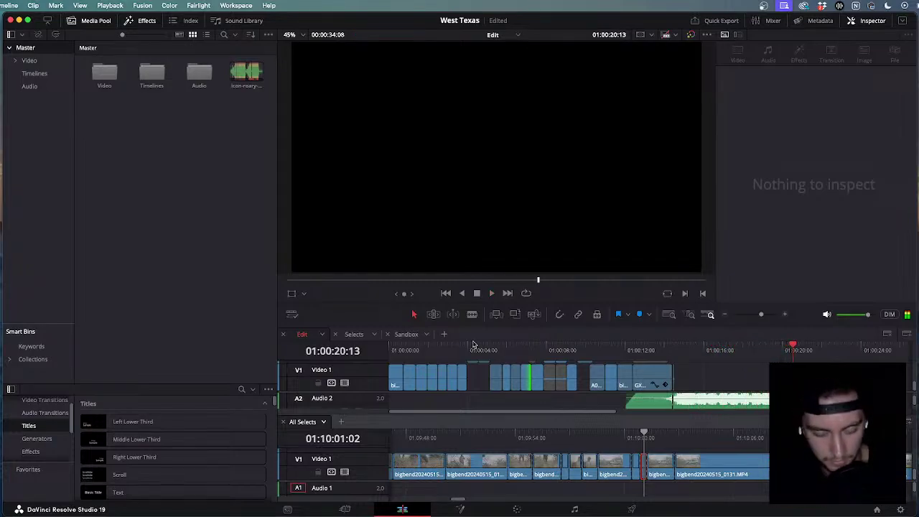
Return to 01:00:00:00 in Edit and play the whole sequence to 01:00:15:03.
scroll(687, 388, down, 5)
scroll(686, 387, up, 5)
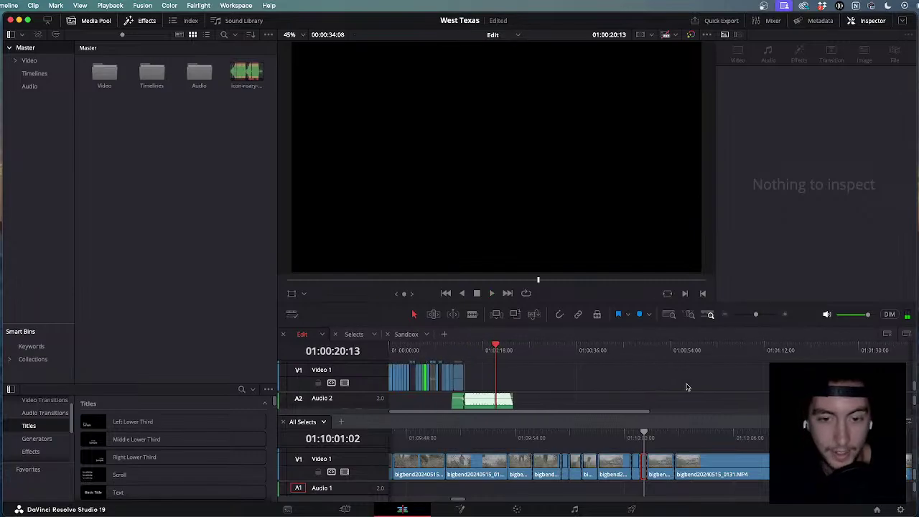
scroll(624, 358, down, 3)
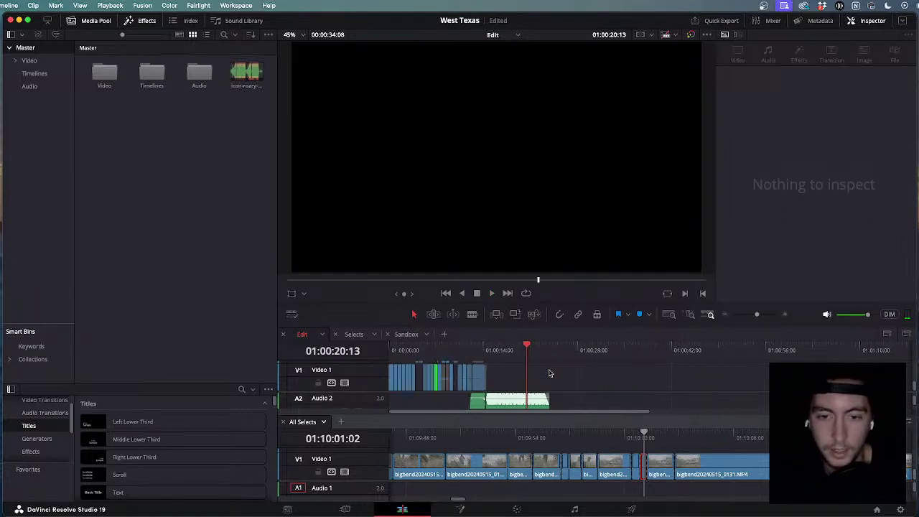
drag(511, 347, 292, 347)
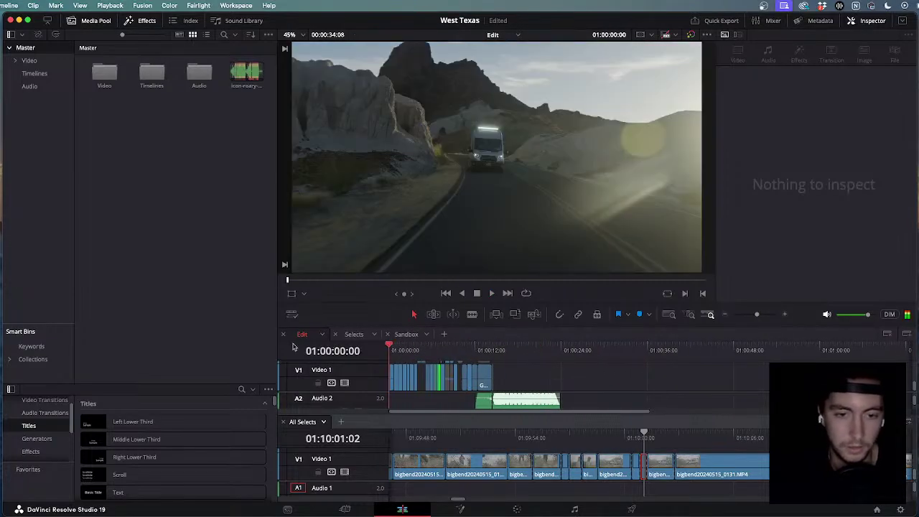
key(space)
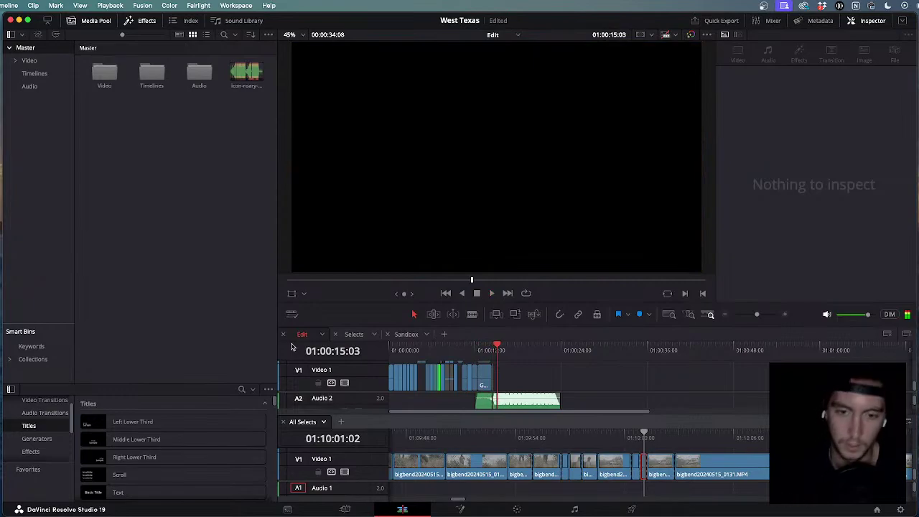
Choose a Video Clean Feed output option for the workspace.
key(ctrl+super+f)
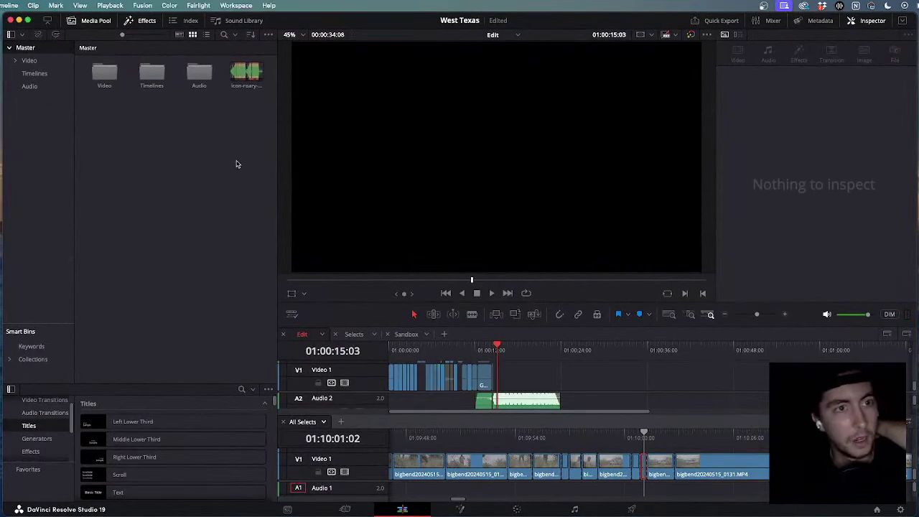
click(169, 5)
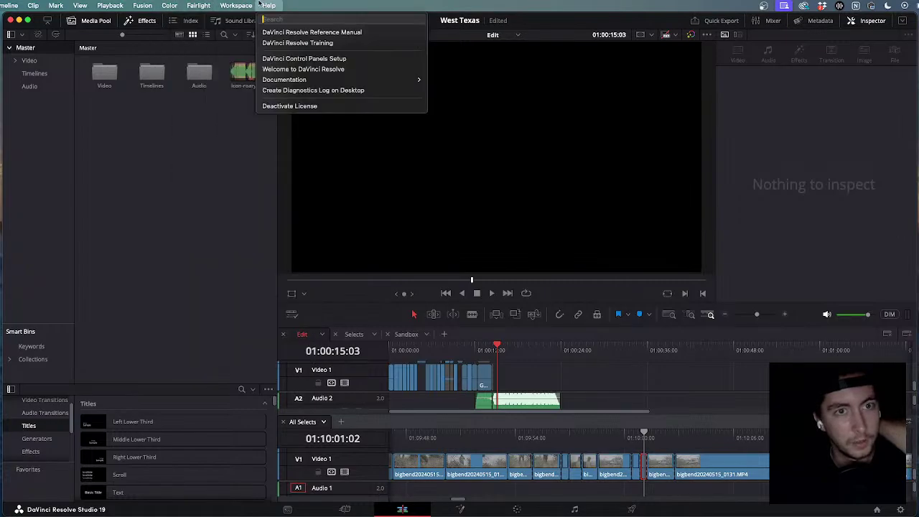
mouse_move(235, 5)
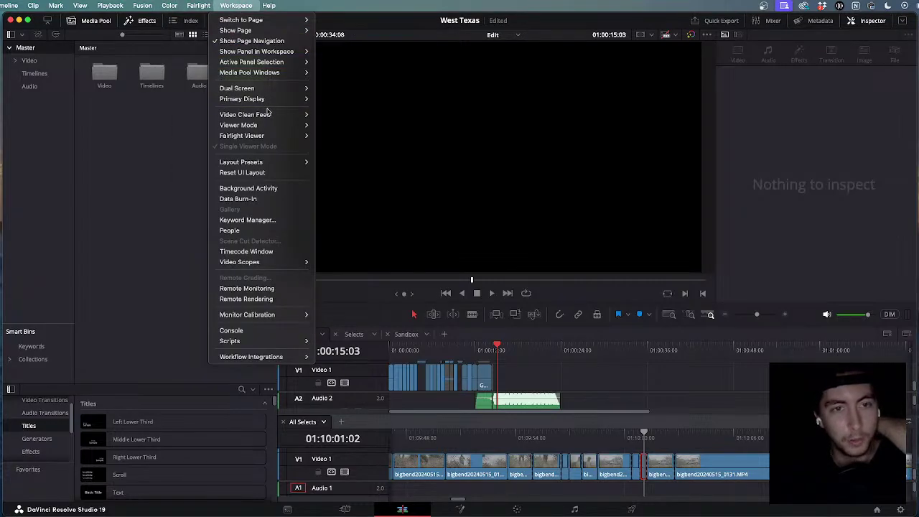
mouse_move(266, 115)
click(331, 114)
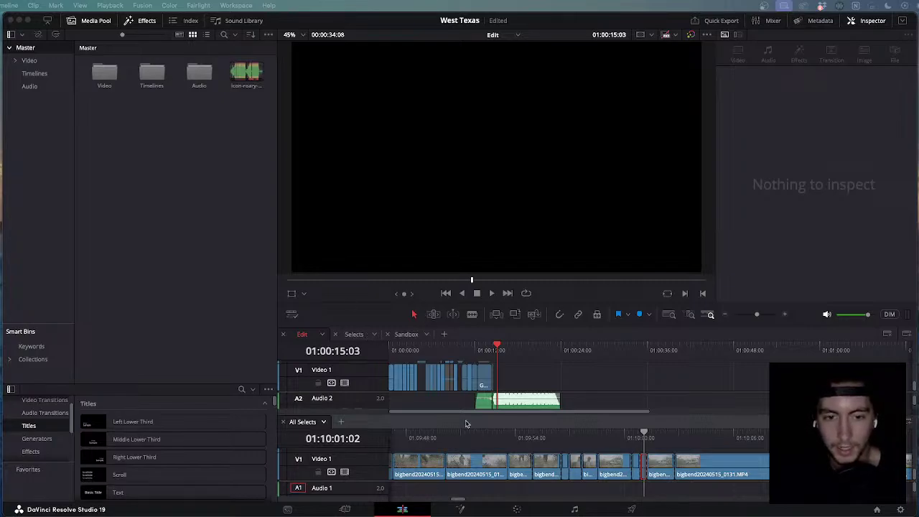
Scrub All Selects through the camera-operator shots A010_A009 and A010_A012, then back to bigbend20240515_0115.MP4 at 01:09:05:23.
drag(643, 437, 695, 432)
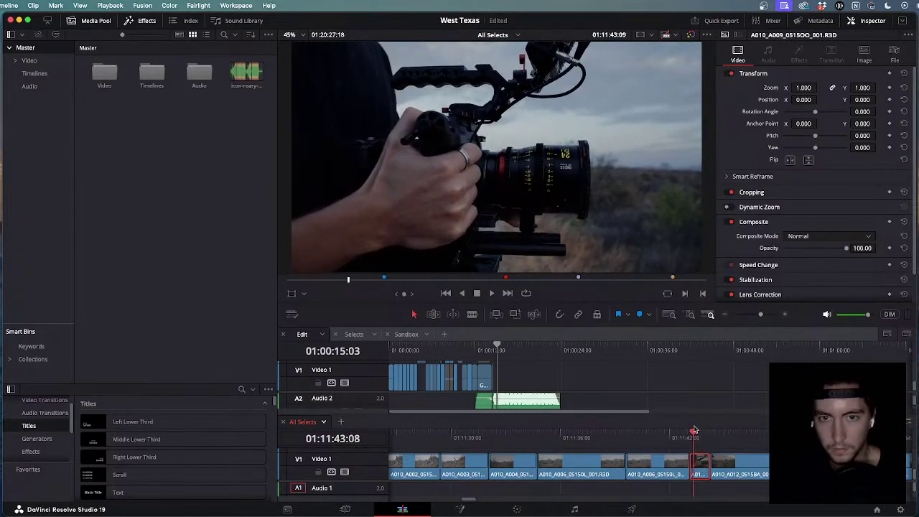
drag(695, 430, 768, 433)
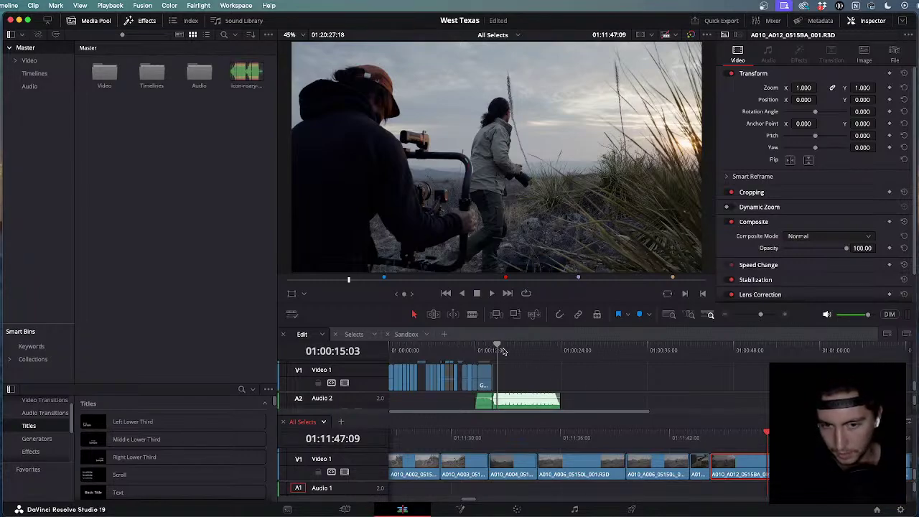
scroll(763, 472, down, 6)
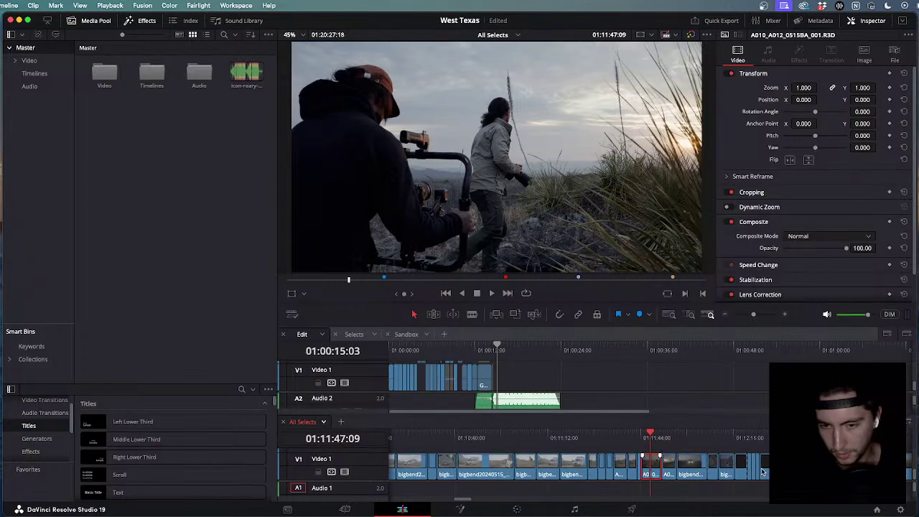
scroll(763, 471, down, 4)
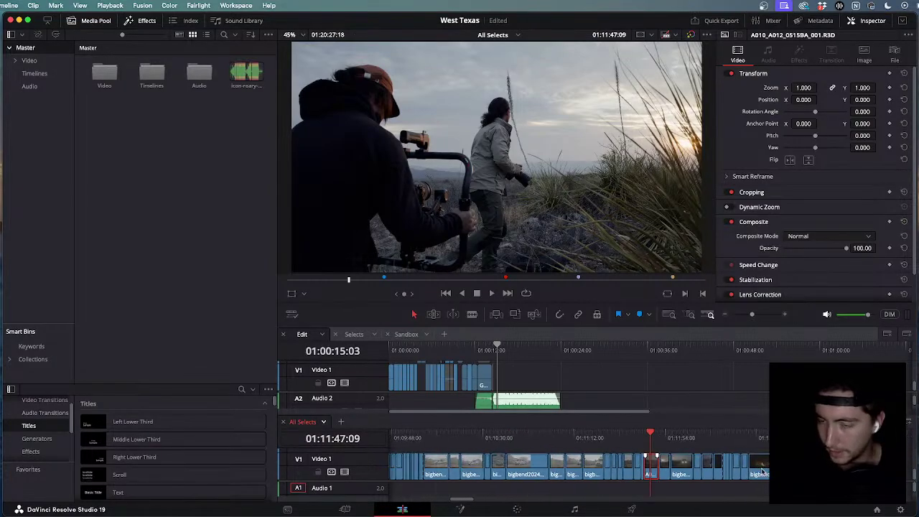
scroll(763, 472, down, 5)
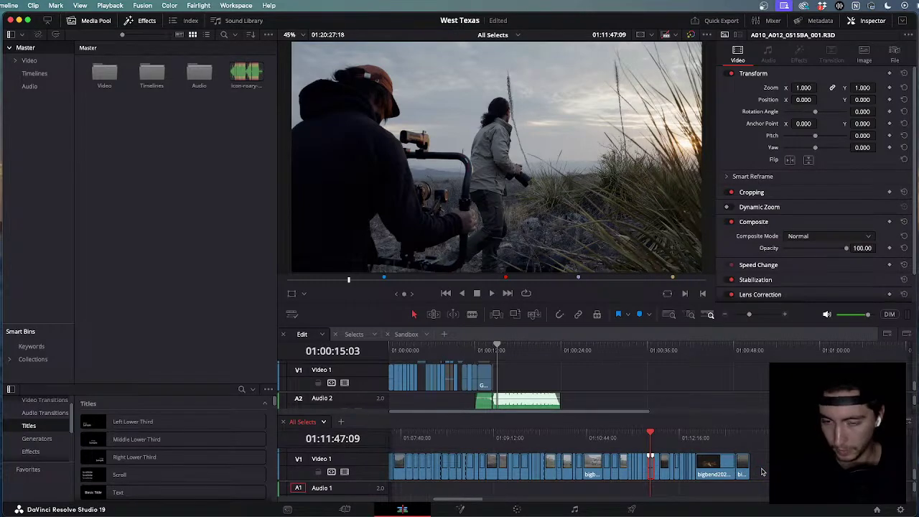
drag(651, 433, 489, 463)
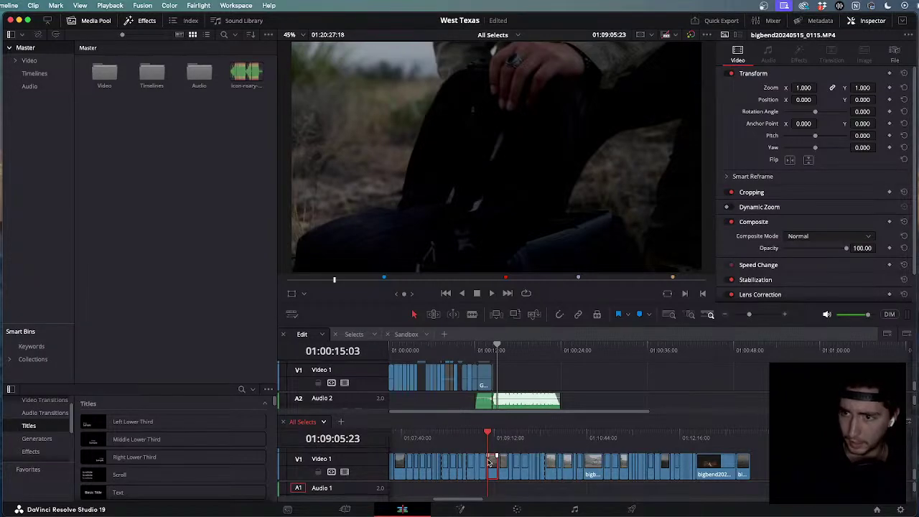
click(488, 463)
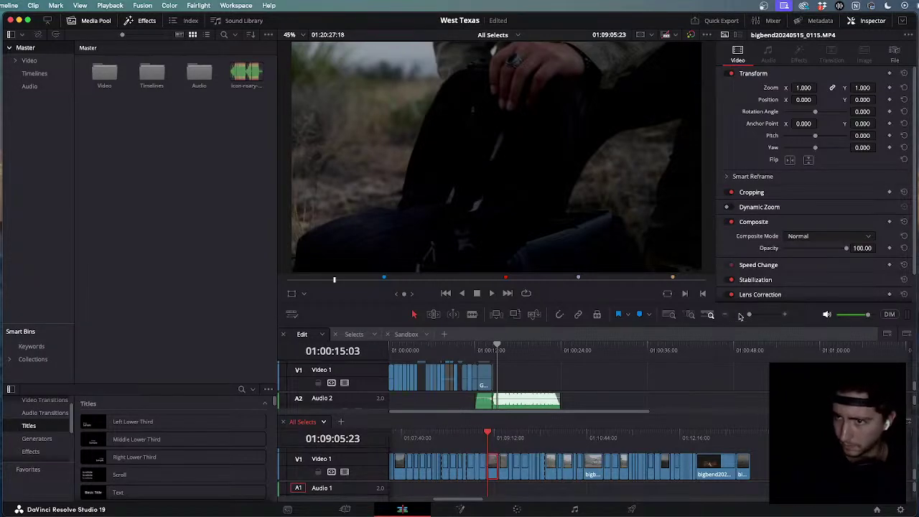
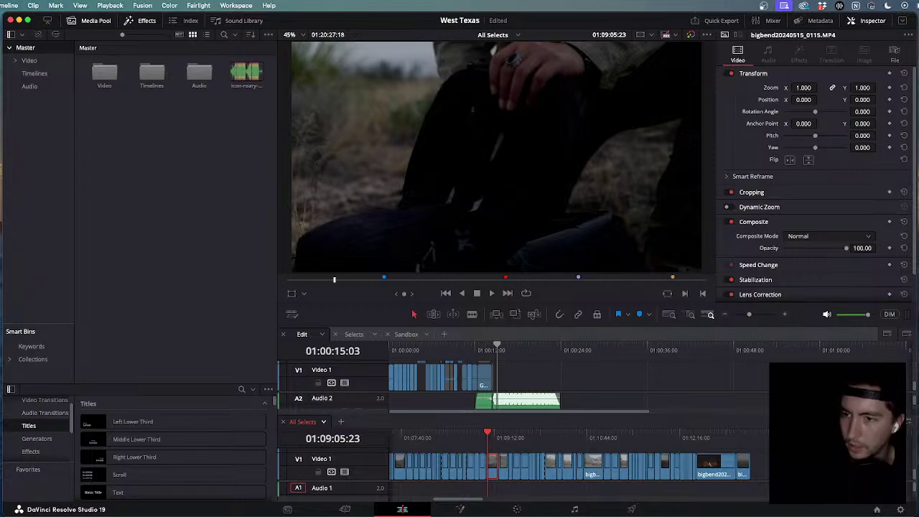
Go to the van road shot at 01:00:13:07 in Edit and mute the audio track holding the last icon-roary-musicbed.wav clip.
click(486, 350)
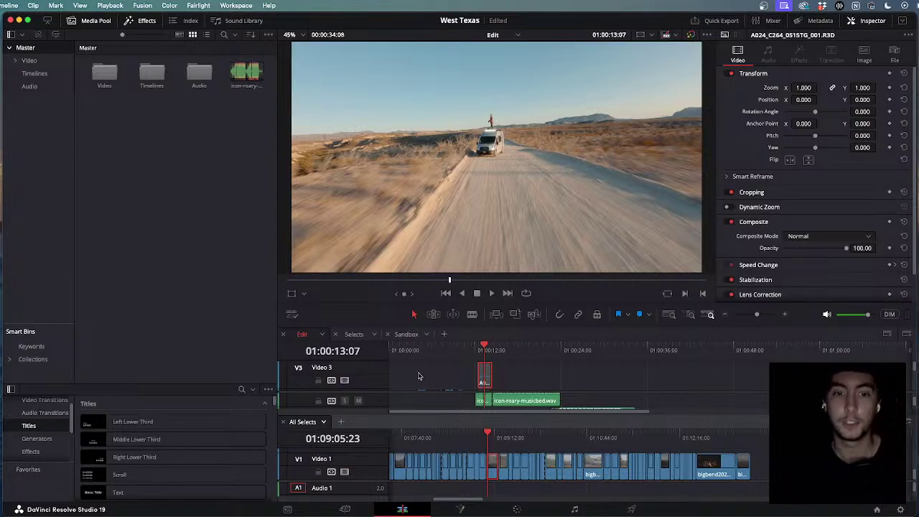
scroll(360, 403, down, 1)
click(359, 402)
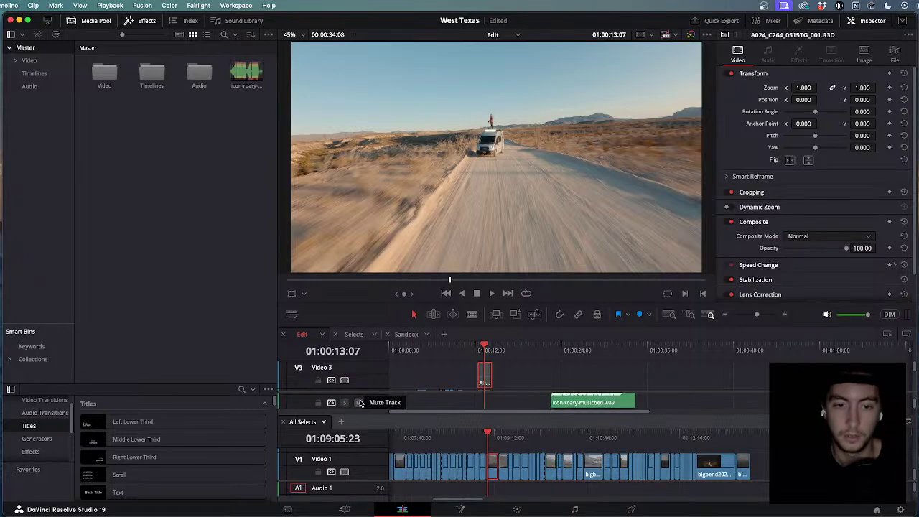
Mute the remaining audio tracks that hold icon-roary-musicbed.wav in Edit.
scroll(359, 401, down, 3)
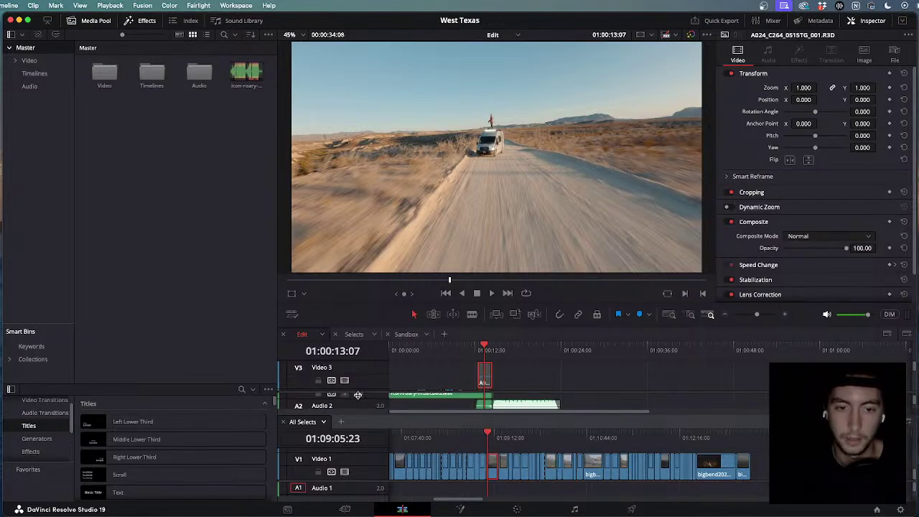
scroll(358, 402, up, 1)
scroll(358, 406, down, 2)
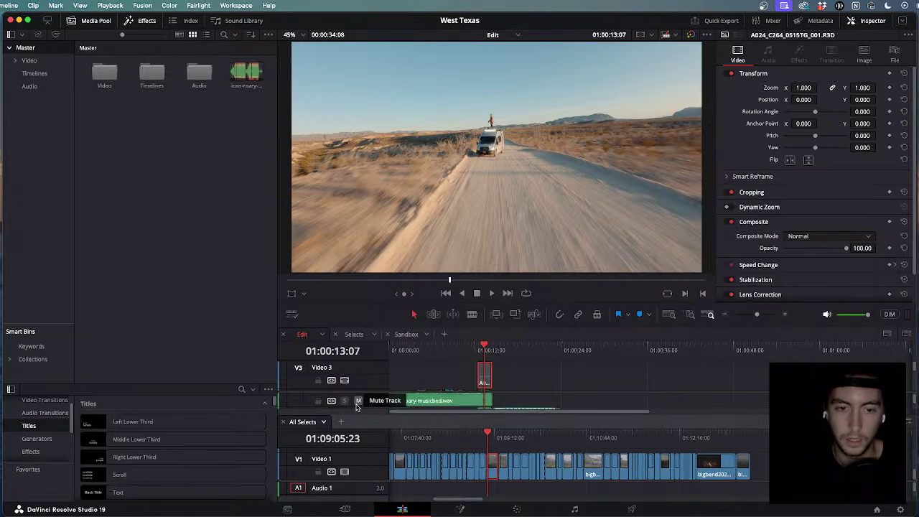
scroll(377, 383, down, 2)
Play the van road shot A024_C264 in Edit without music and stop at 01:00:13:21.
drag(391, 351, 429, 352)
key(space)
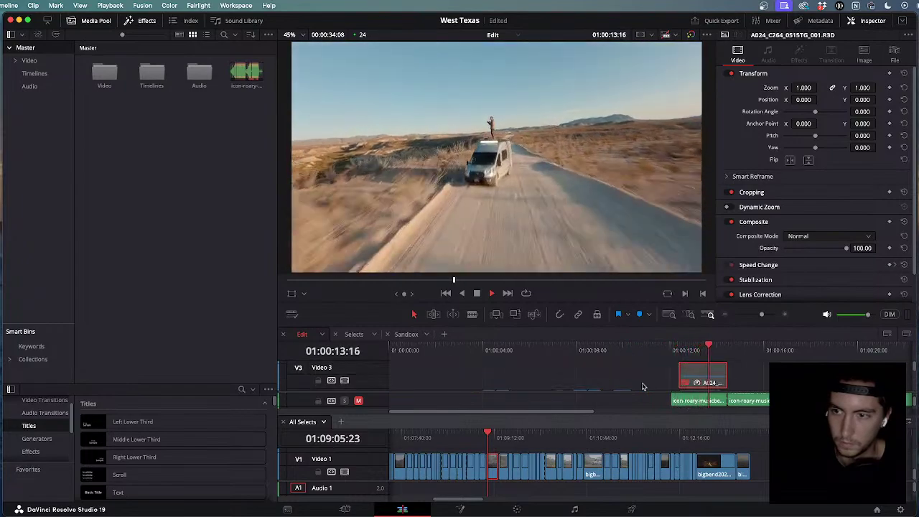
key(space)
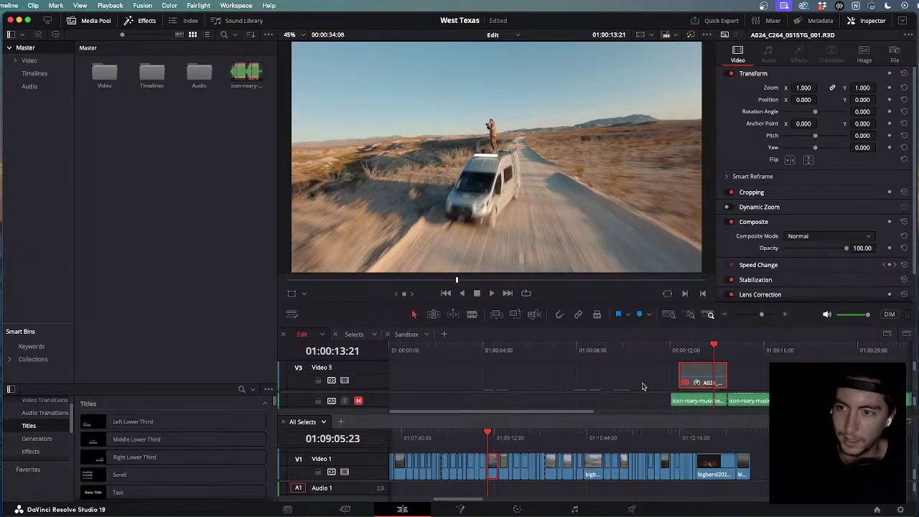
scroll(680, 383, down, 2)
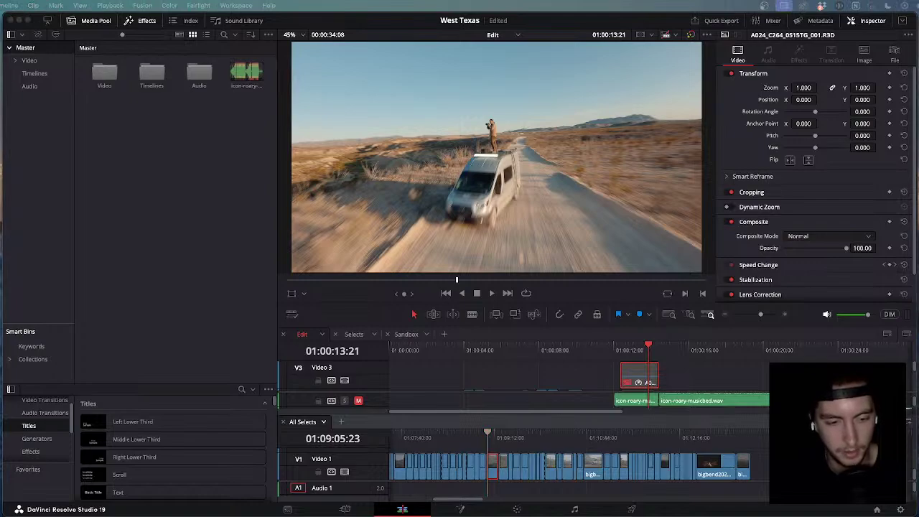
Go back to 01:00:00:00 in Edit and unmute all the music tracks.
key(BackSpace)
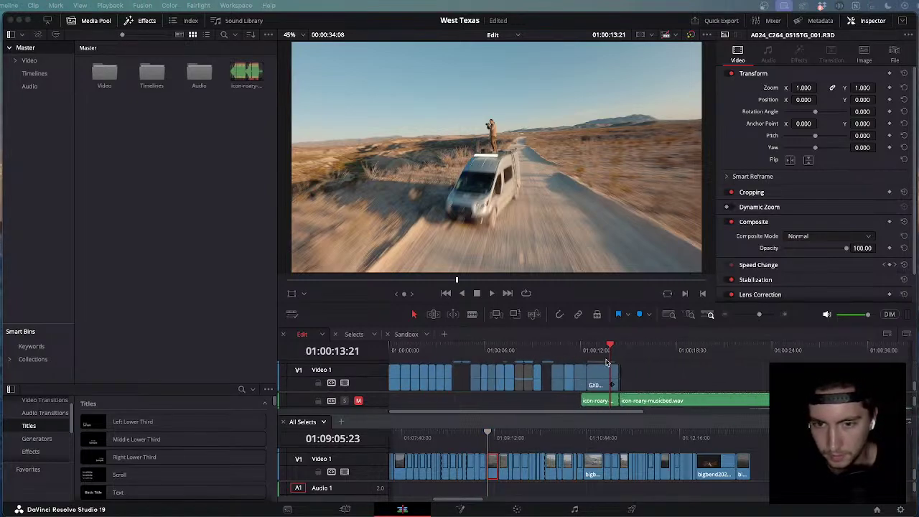
key(Home)
key(space)
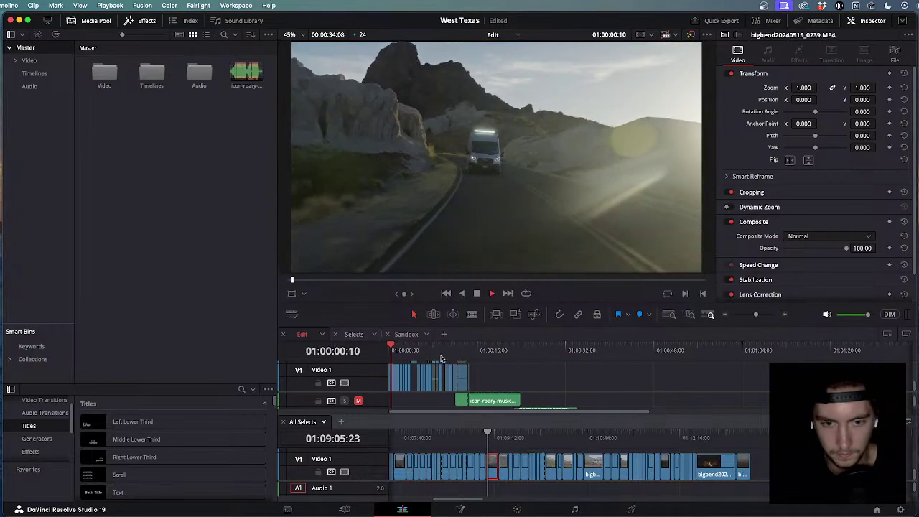
scroll(358, 402, down, 1)
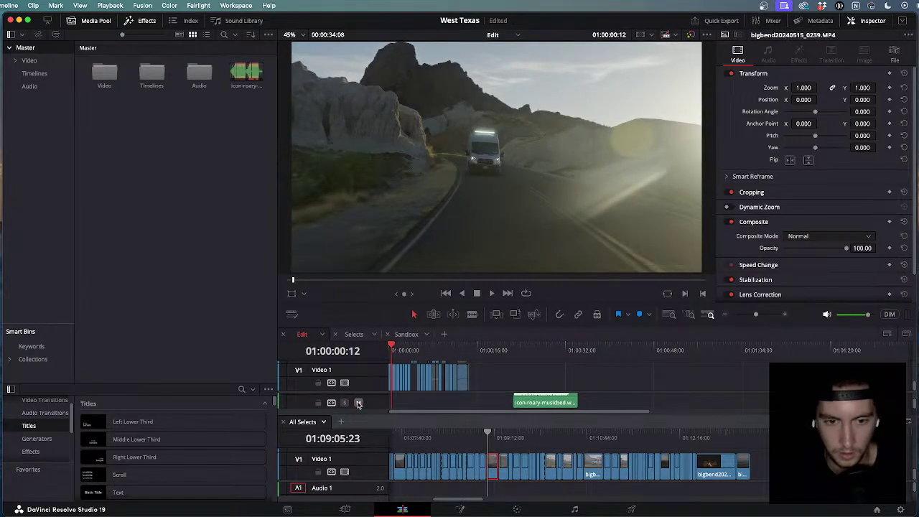
scroll(359, 403, up, 2)
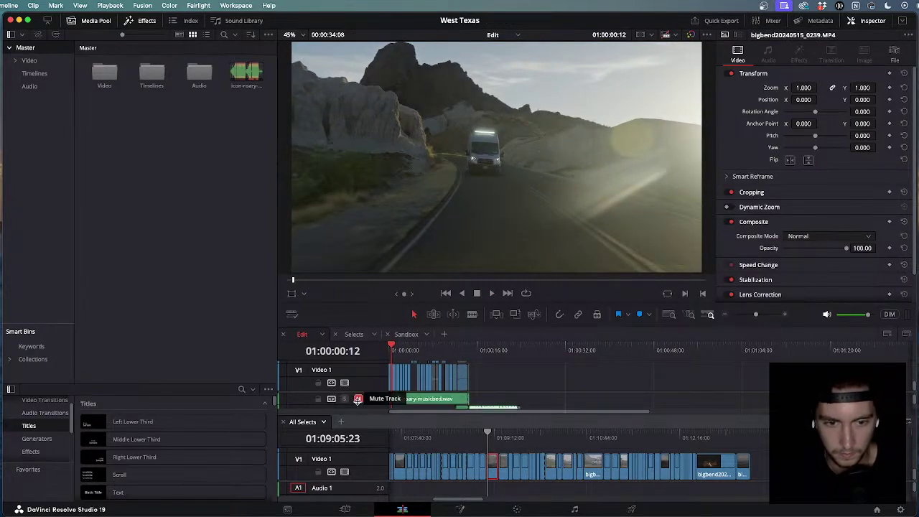
click(358, 400)
click(388, 346)
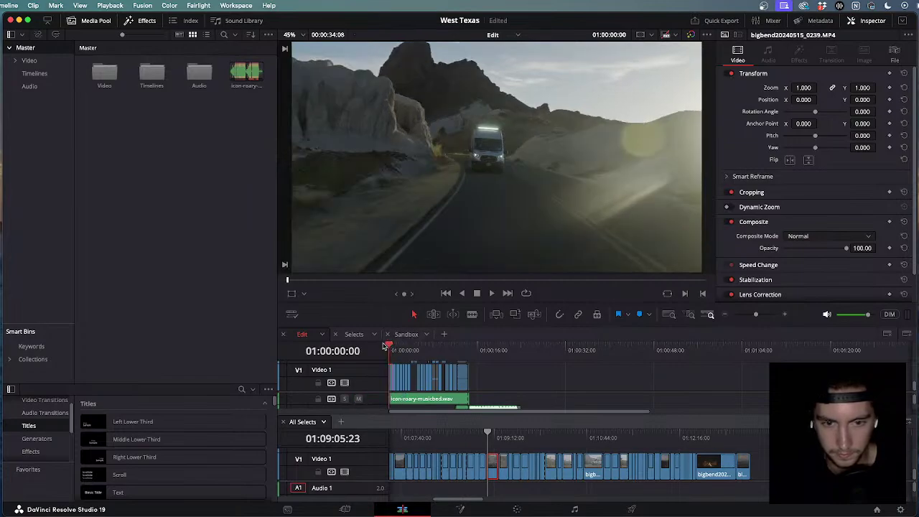
Play the Edit sequence with music from 01:00:00:00 past the last video clip to about 01:00:15:04.
key(space)
key(super+equal)
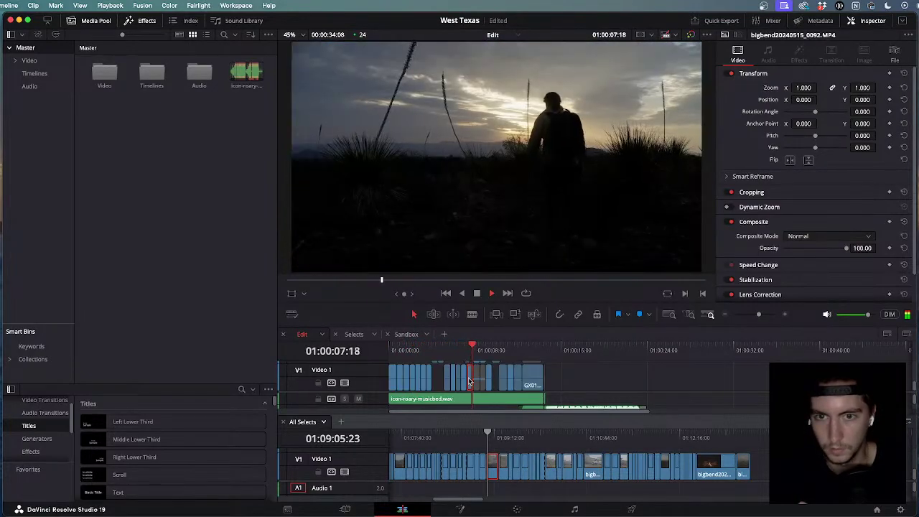
key(space)
scroll(469, 381, up, 3)
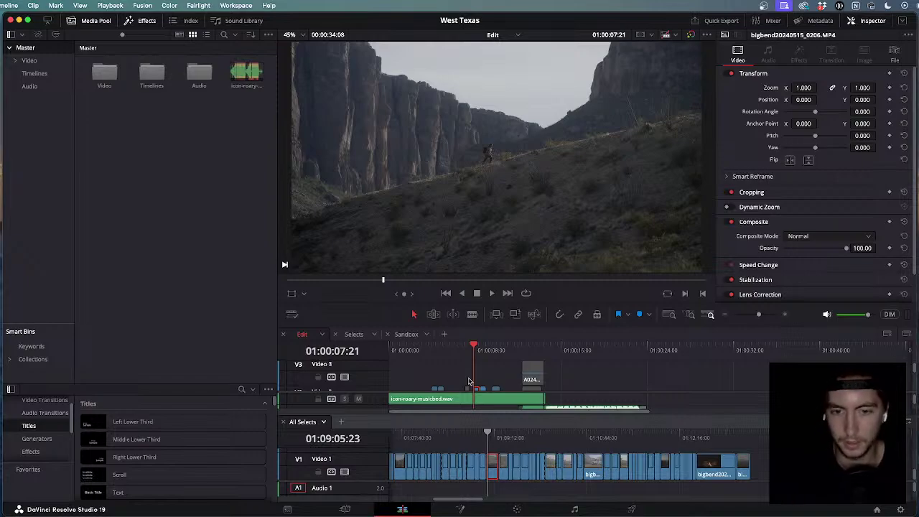
key(space)
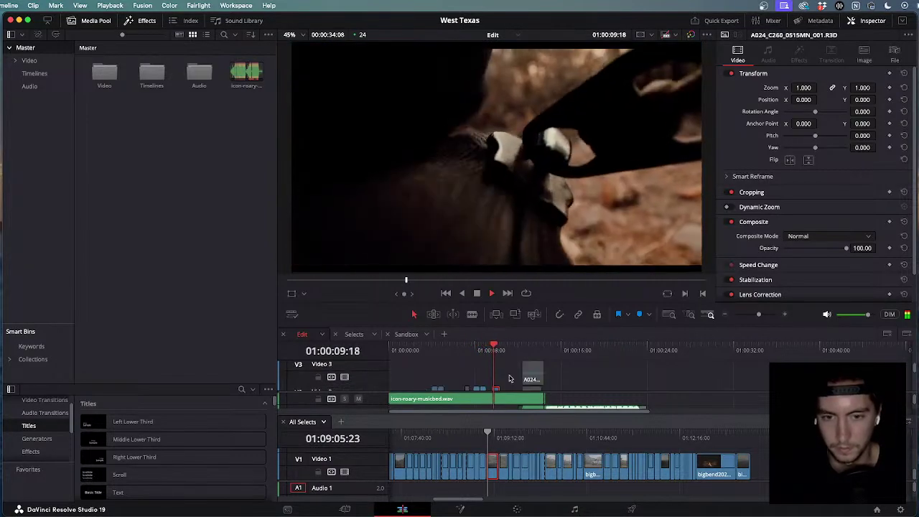
scroll(510, 379, down, 2)
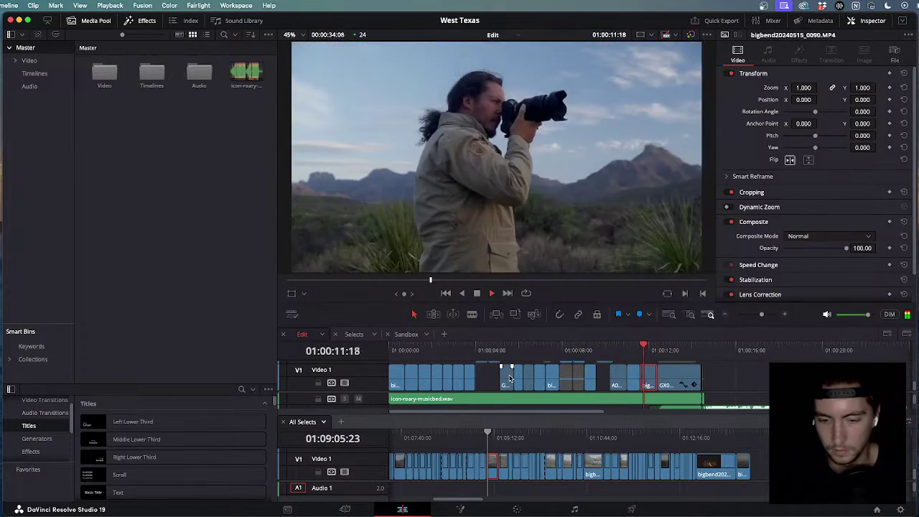
scroll(510, 378, up, 2)
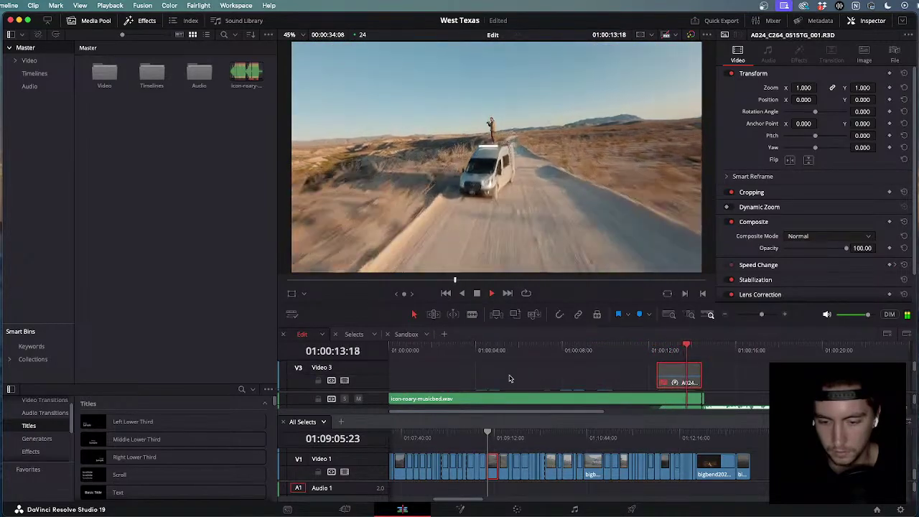
scroll(510, 378, down, 2)
key(space)
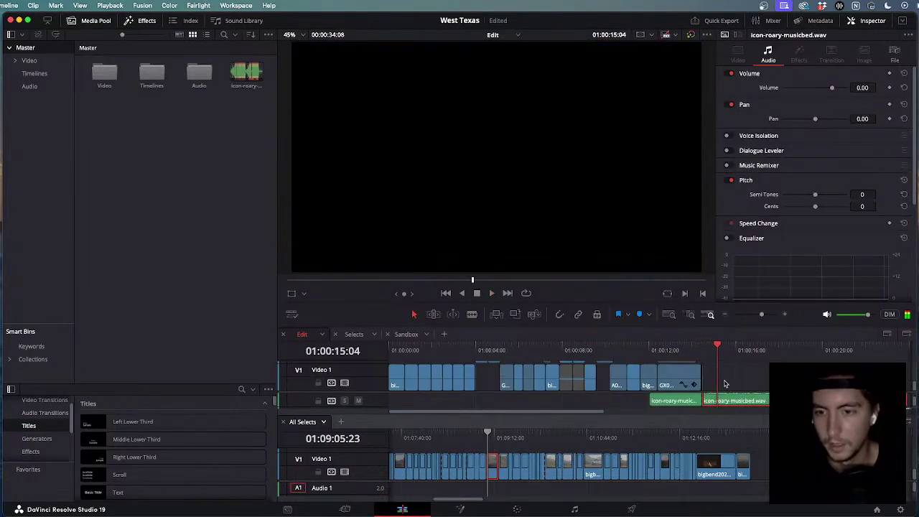
key(/)
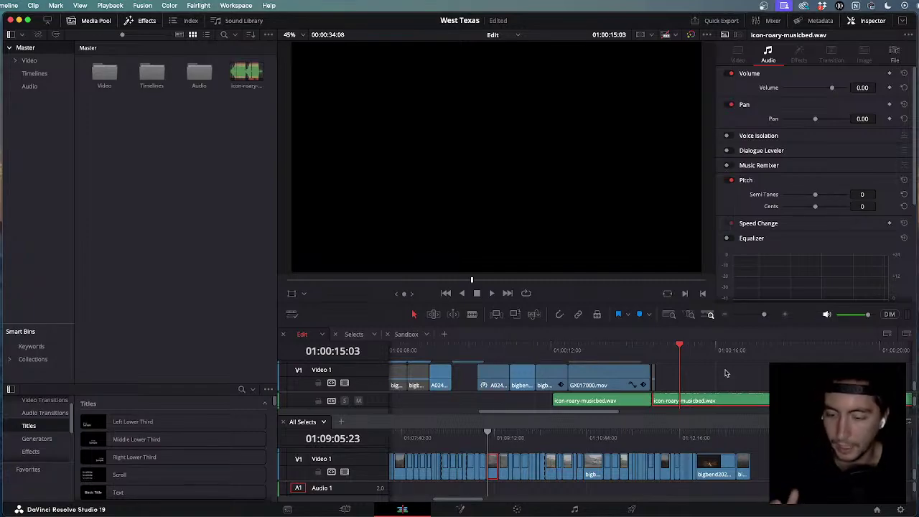
Find the ring close-up A024_C270_05156J_001.R3D in All Selects and split it at 01:05:42:00.
scroll(473, 473, down, 3)
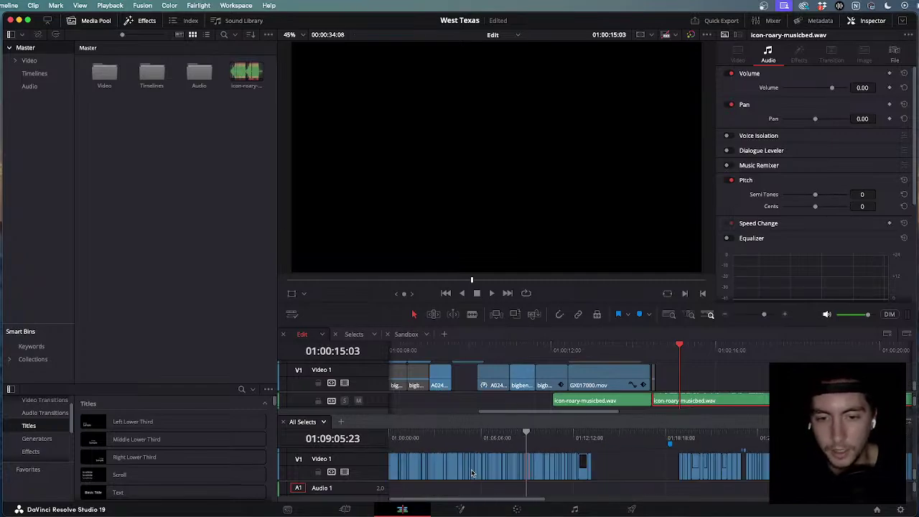
drag(526, 434, 475, 451)
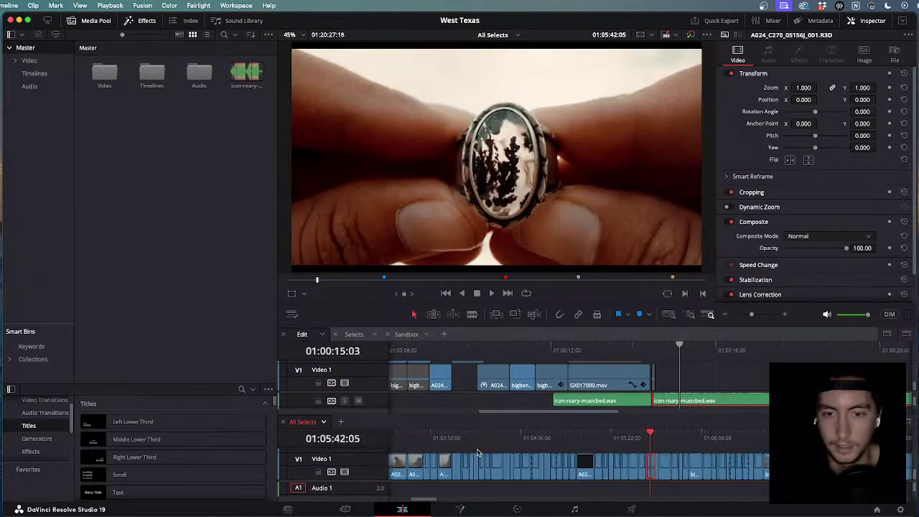
scroll(662, 464, up, 2)
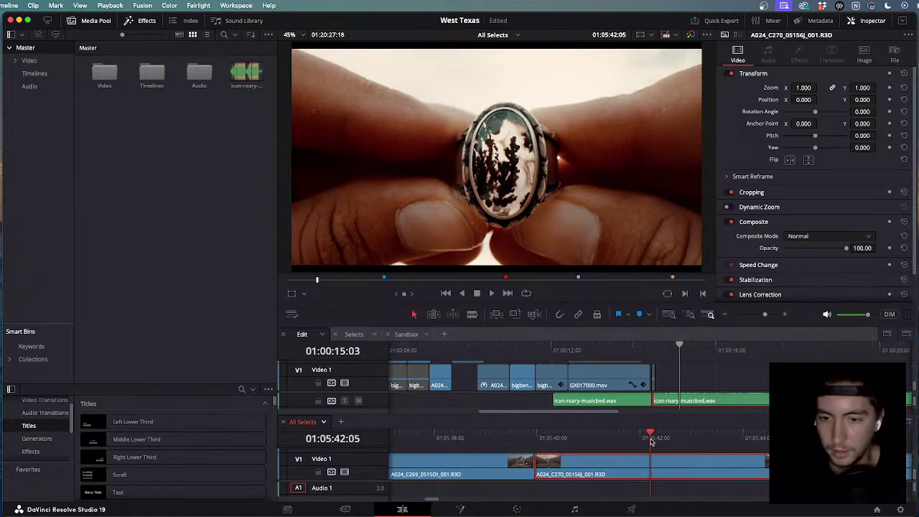
drag(651, 437, 640, 436)
key(super+b)
Delete the sliver after GX017000.mov on Video 1 in Edit and place a two-frame piece of the ring close-up at 01:00:14:11.
drag(678, 352, 650, 347)
key(Delete)
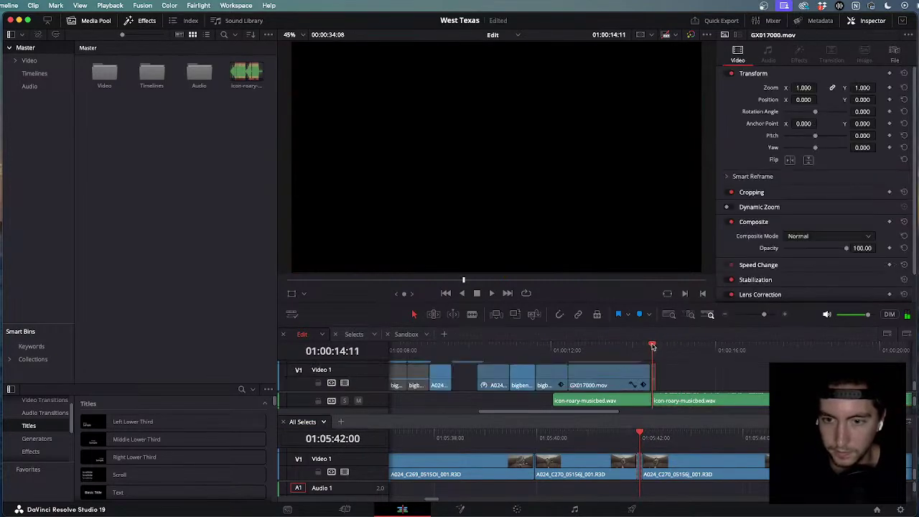
click(653, 347)
scroll(654, 391, up, 4)
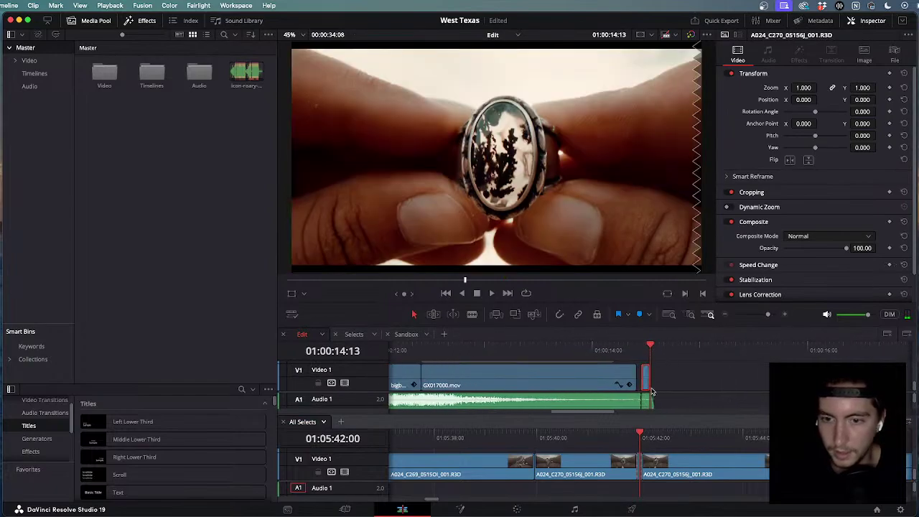
scroll(655, 392, up, 3)
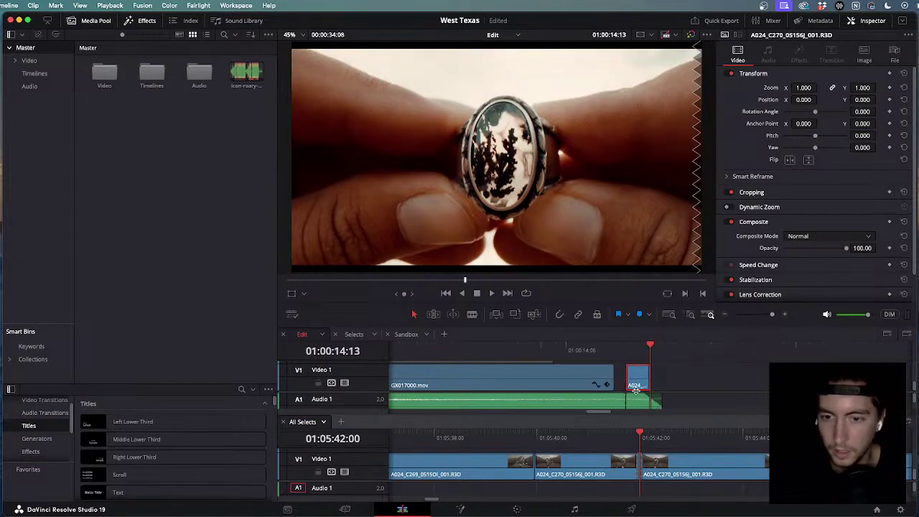
Move the ring clip against the end of GX017000.mov on Video 1 and play the cut from 01:00:14:08.
drag(630, 383, 593, 351)
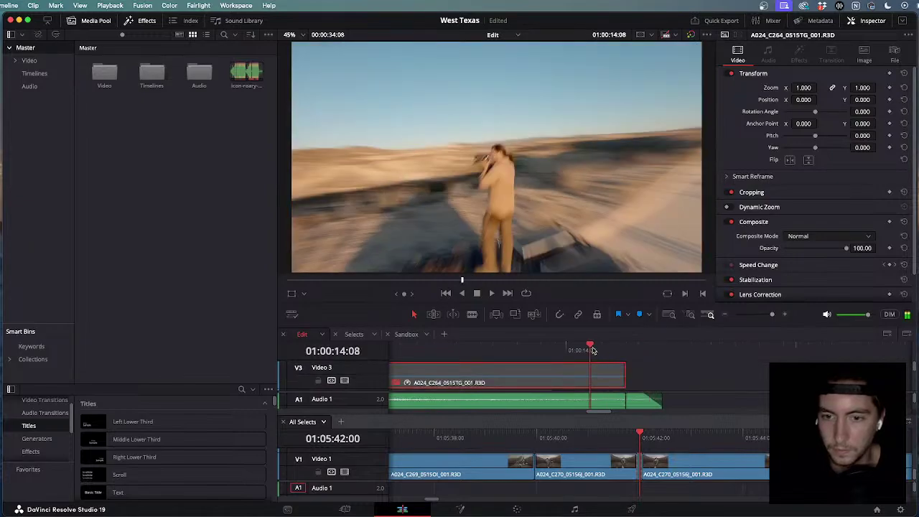
key(space)
key(l)
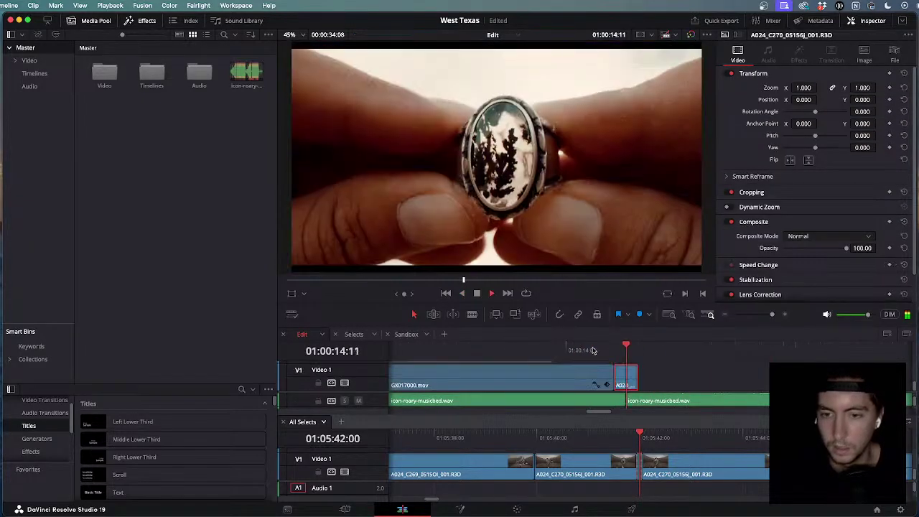
key(k)
Scrub All Selects from the ring close-up through the following shots to bigbend20240515_0111.MP4 at 01:08:57:09.
scroll(632, 452, down, 5)
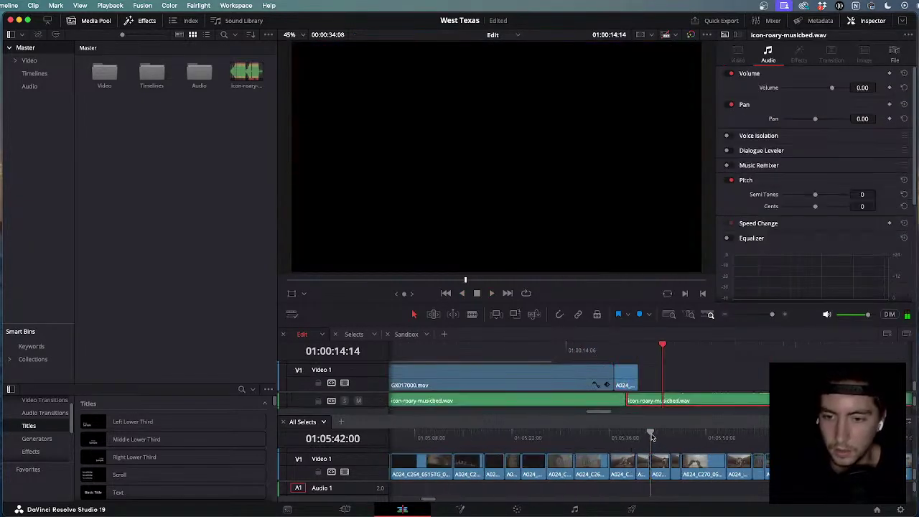
click(651, 437)
scroll(650, 452, down, 3)
click(649, 432)
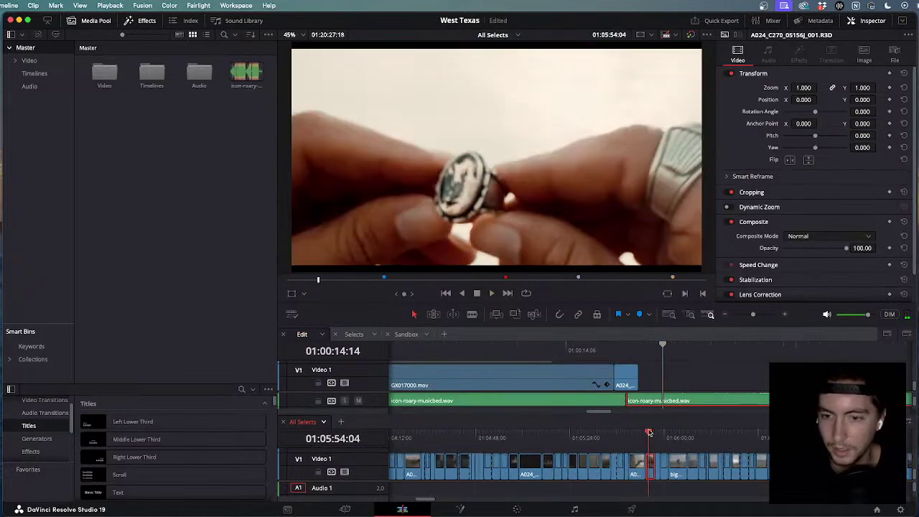
drag(650, 432, 826, 432)
scroll(636, 426, down, 3)
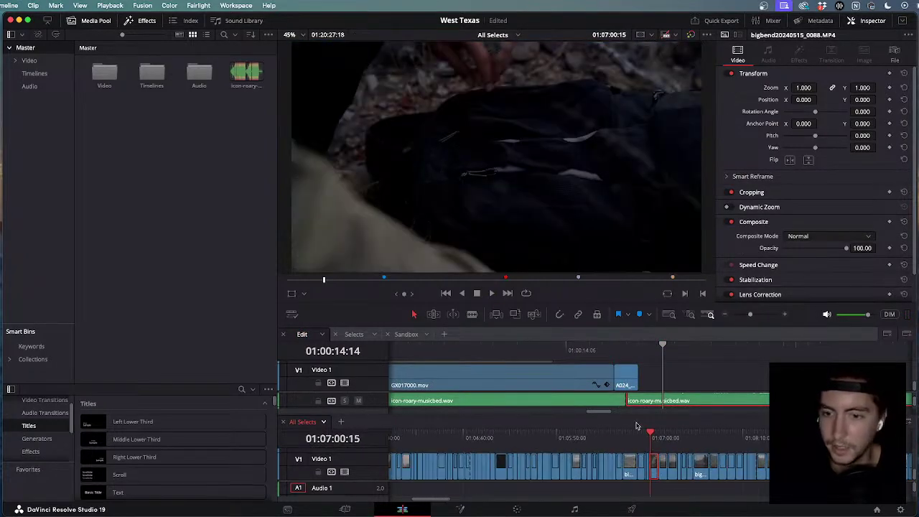
drag(652, 435, 807, 446)
scroll(807, 446, down, 2)
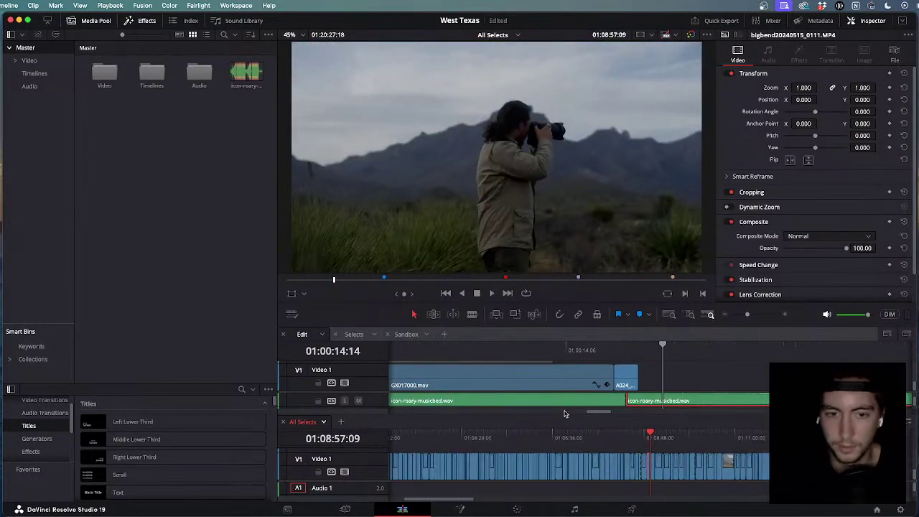
Find the handheld camera shot Video Object Removal 1.mp4 in the Sandbox timeline and split it at 01:00:07:09.
click(407, 335)
drag(636, 352, 584, 362)
key(super+backslash)
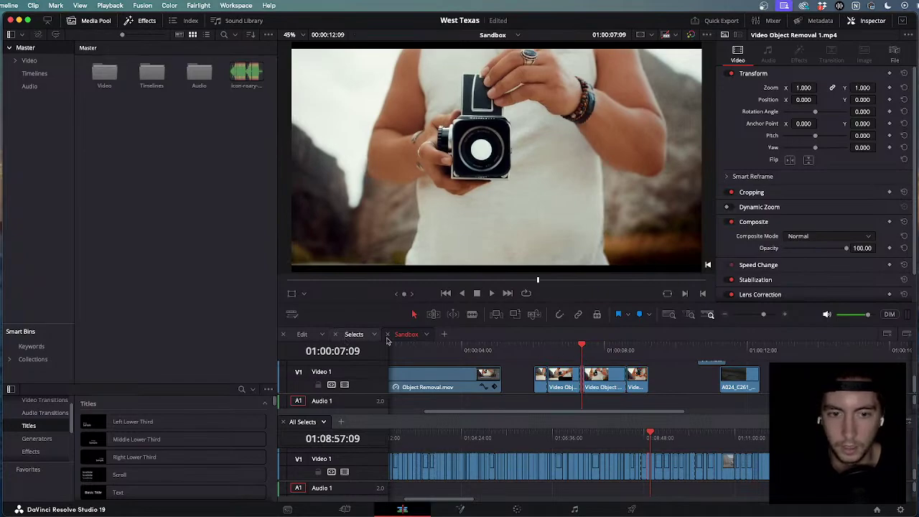
Paste a two-frame piece of Video Object Removal 1.mp4 after the ring clip at 01:00:14:12 in Edit and play the new cuts.
click(301, 334)
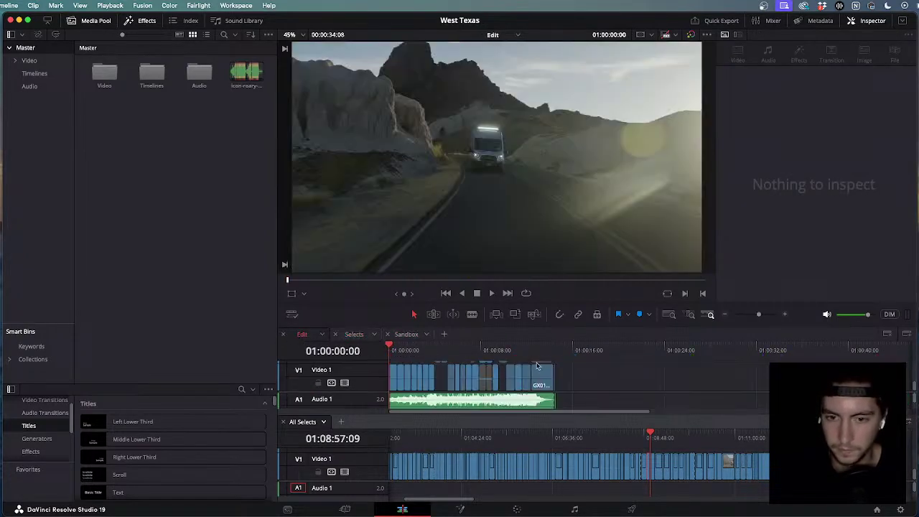
scroll(538, 366, up, 5)
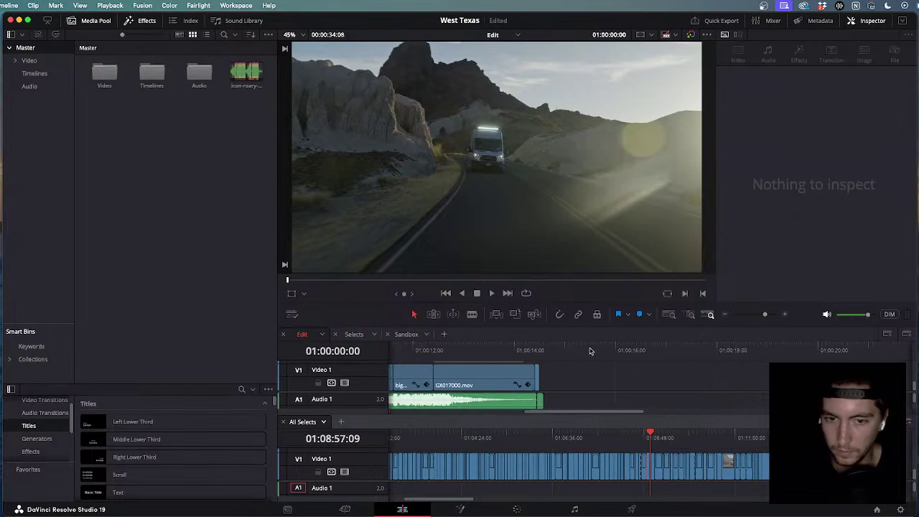
click(539, 352)
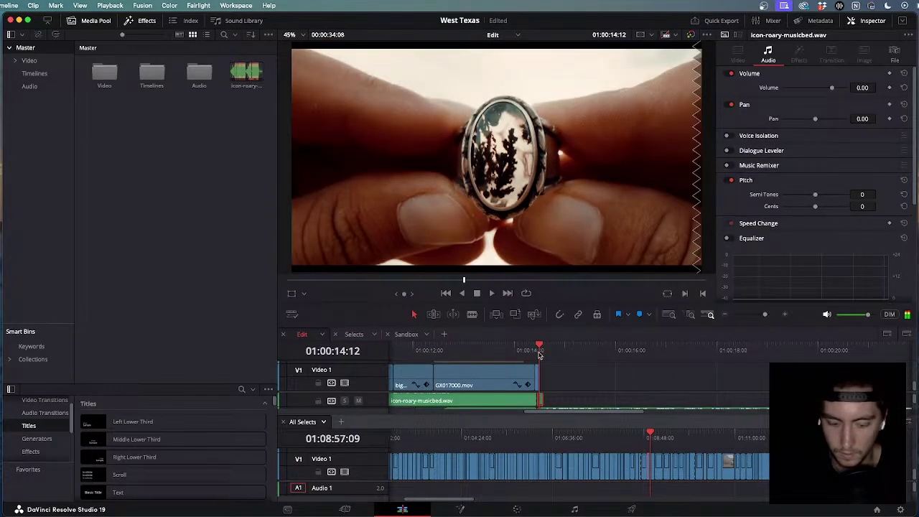
key(ctrl+v)
scroll(554, 353, up, 4)
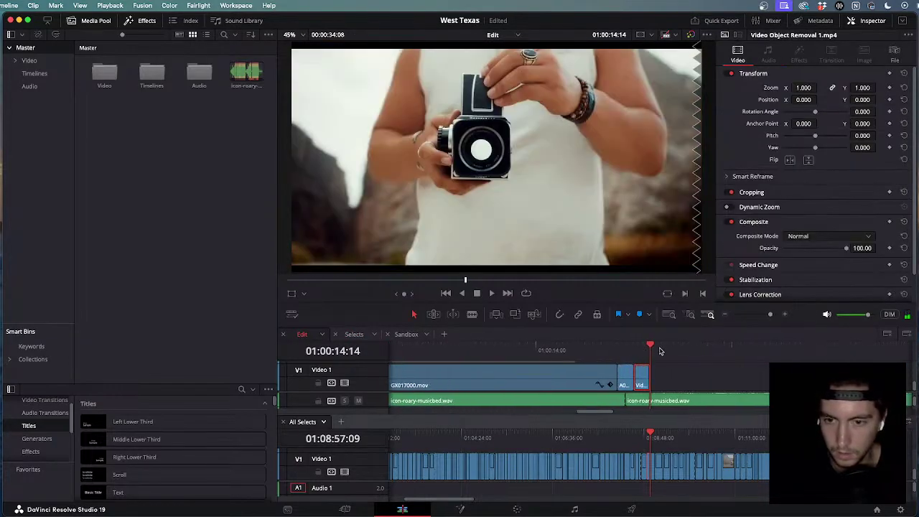
drag(636, 349, 615, 346)
key(space)
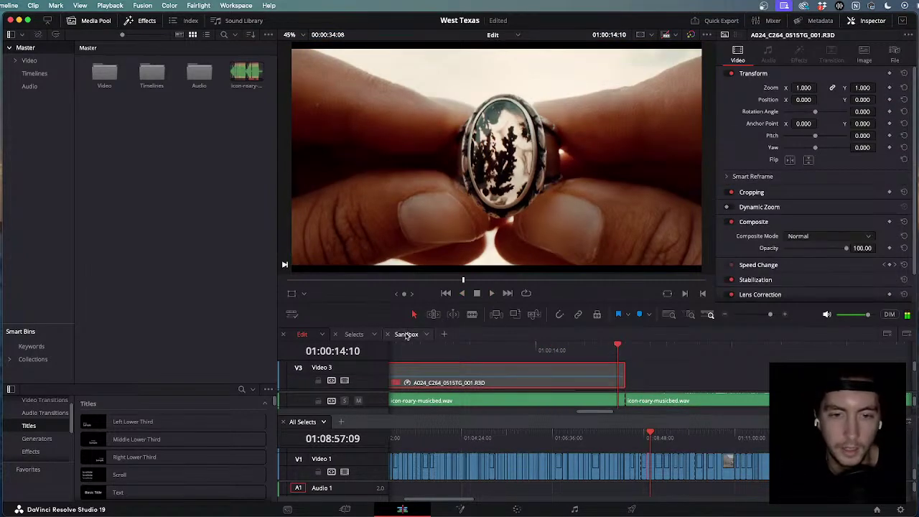
Scrub All Selects from 01:08:57:09 to the mountain-bike shots and play bigbend20240515_0191.MP4 from 01:45:56:01.
click(650, 434)
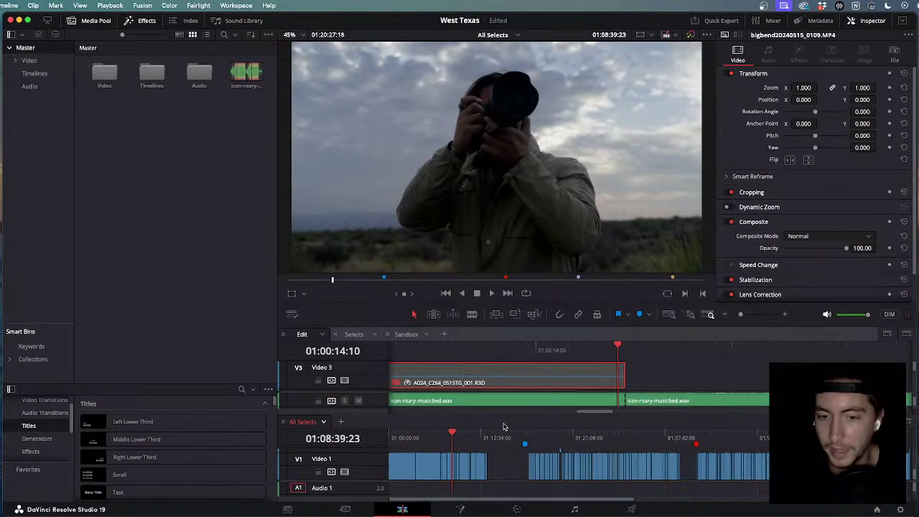
drag(503, 431, 715, 455)
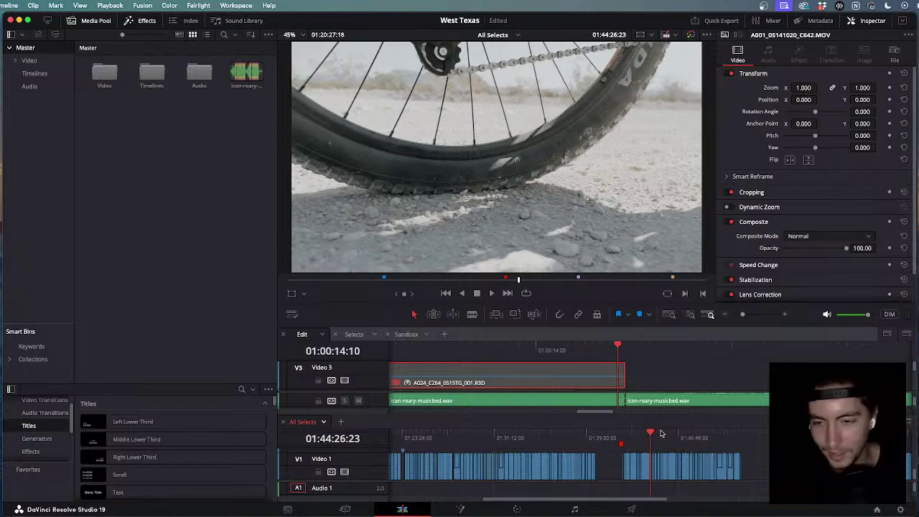
mouse_move(651, 434)
mouse_down()
mouse_move(672, 440)
mouse_move(664, 440)
mouse_up()
scroll(664, 441, up, 3)
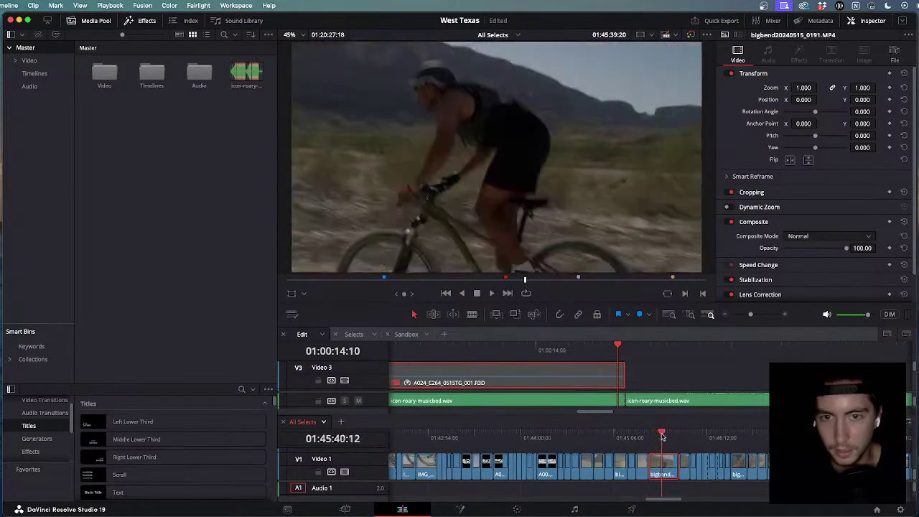
drag(693, 444, 702, 444)
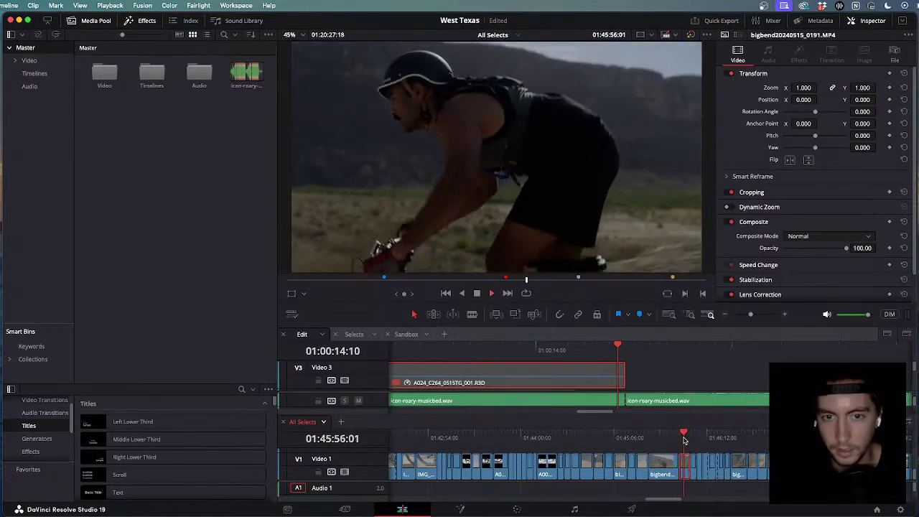
key(space)
scroll(690, 444, up, 5)
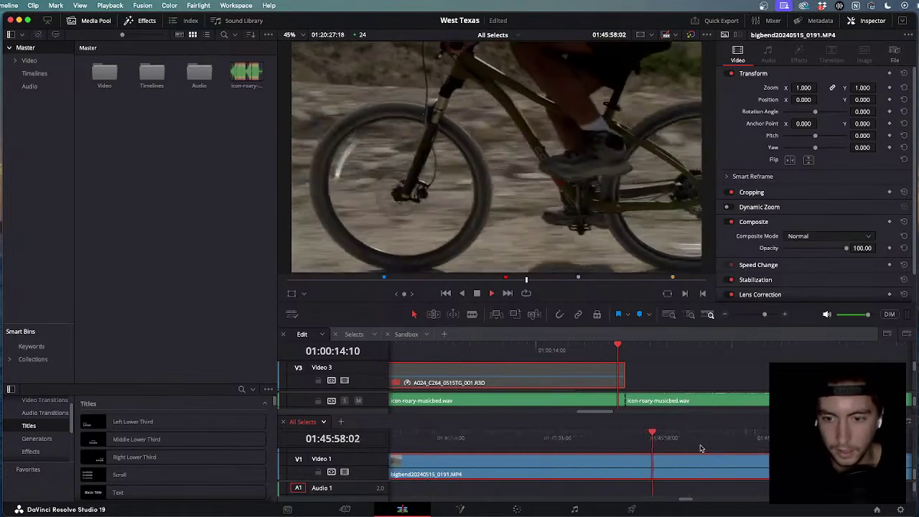
scroll(672, 437, up, 1)
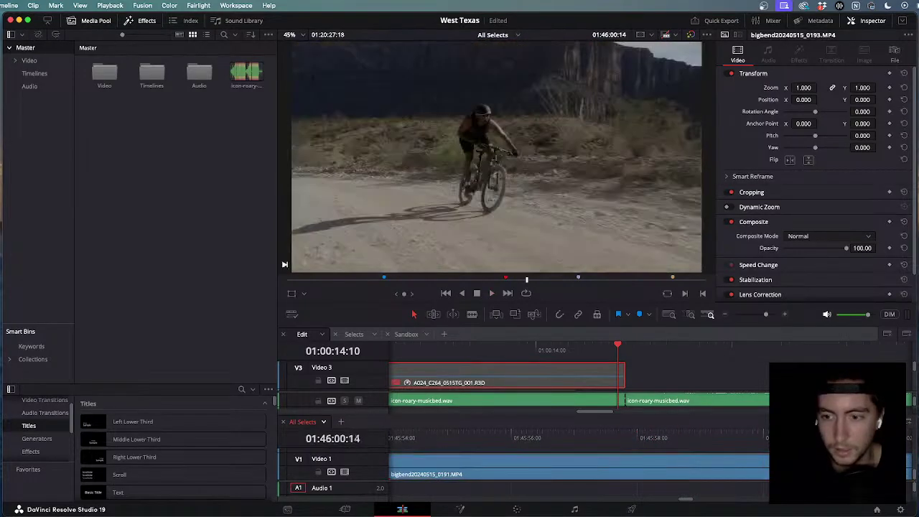
Scrub the cycling shots from bigbend20240515_0193.MP4 through the road-riding footage to the spinning rear wheel at 01:52:07:15.
scroll(624, 434, down, 8)
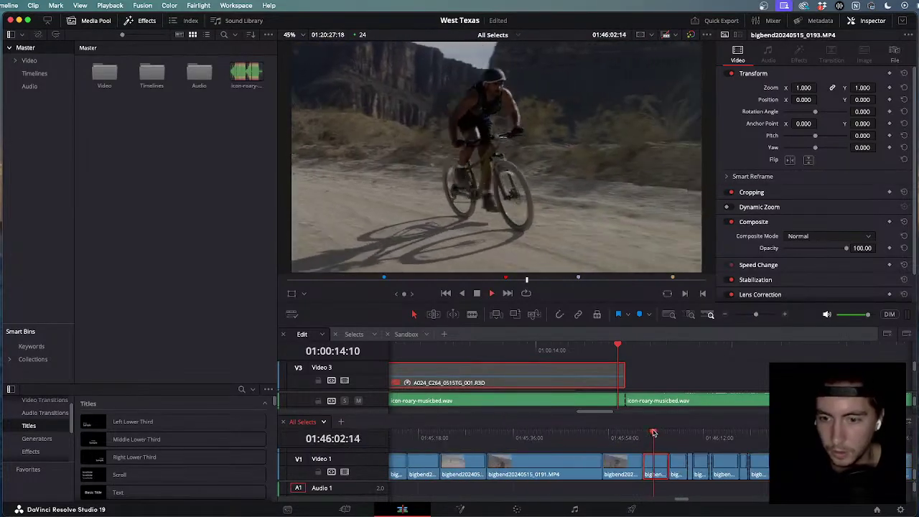
drag(695, 440, 767, 446)
scroll(766, 451, up, 2)
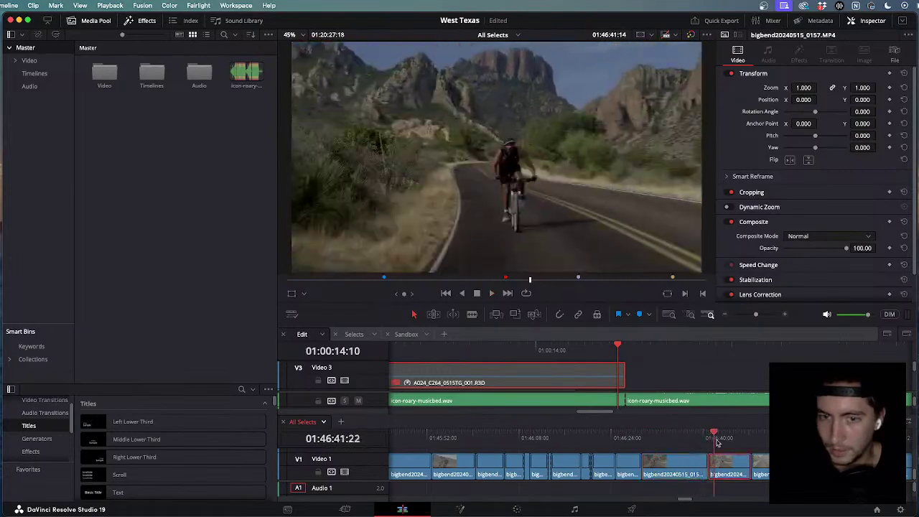
drag(717, 442, 761, 450)
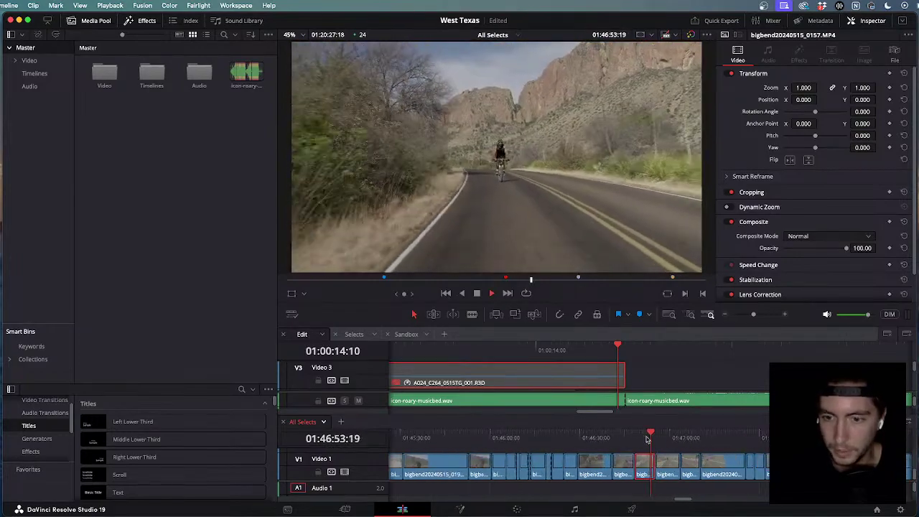
drag(656, 429, 683, 433)
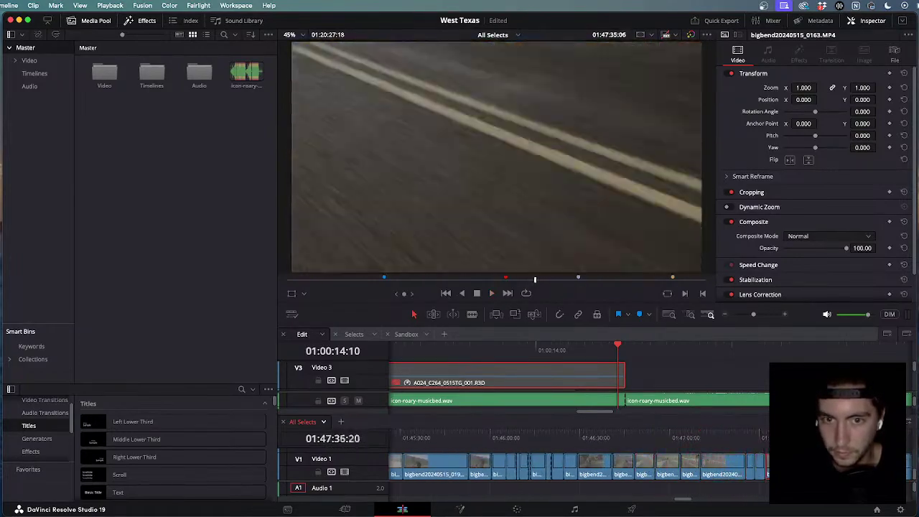
drag(653, 436, 800, 464)
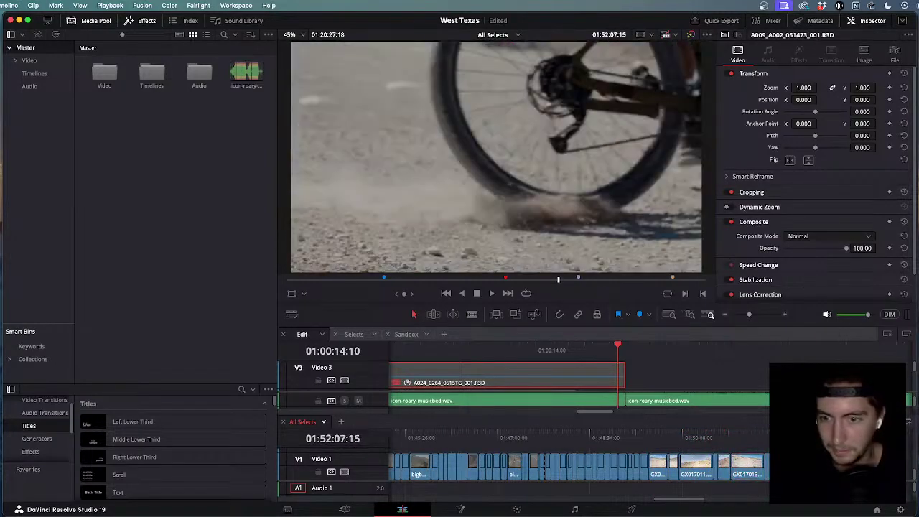
Review the A010 shots of the rider beside his bike and the van footage, and return to the wheel close-up A001_05141017_C640.MOV.
scroll(790, 460, up, 3)
drag(653, 441, 506, 439)
scroll(548, 451, down, 3)
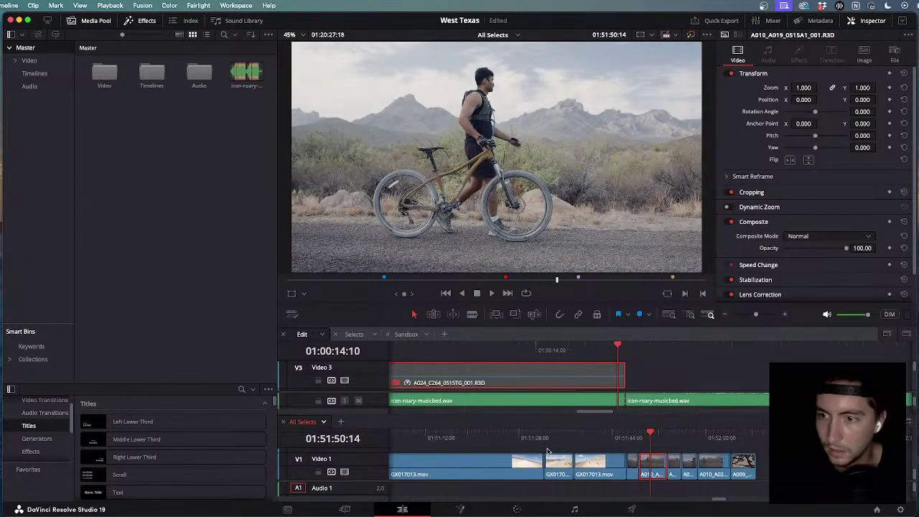
drag(669, 441, 639, 450)
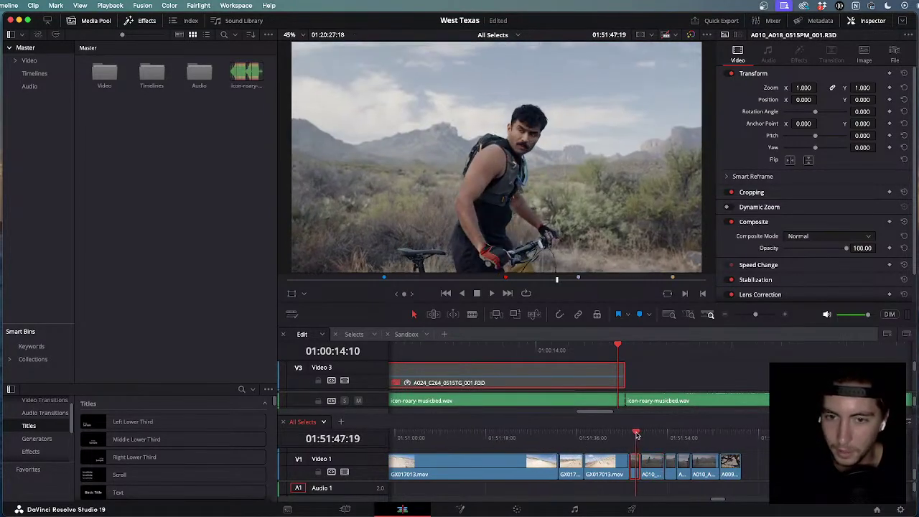
scroll(639, 450, down, 2)
scroll(640, 451, down, 5)
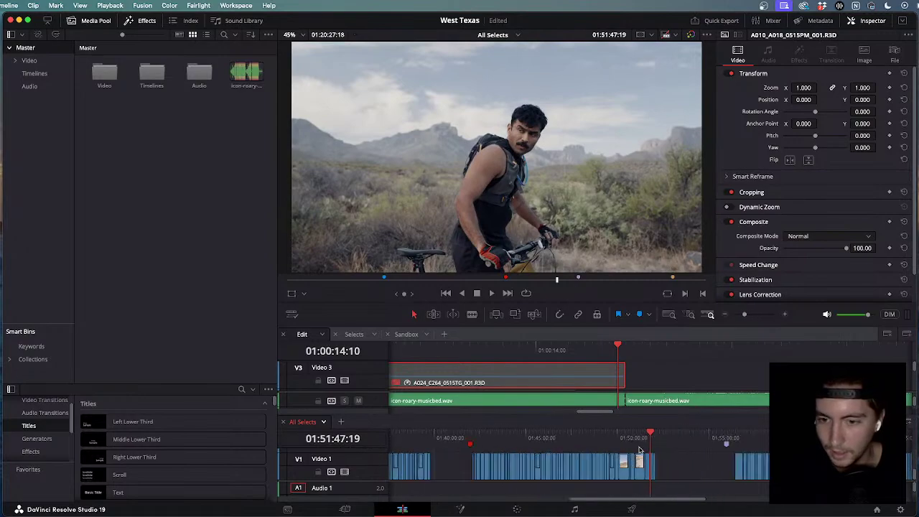
drag(729, 436, 749, 446)
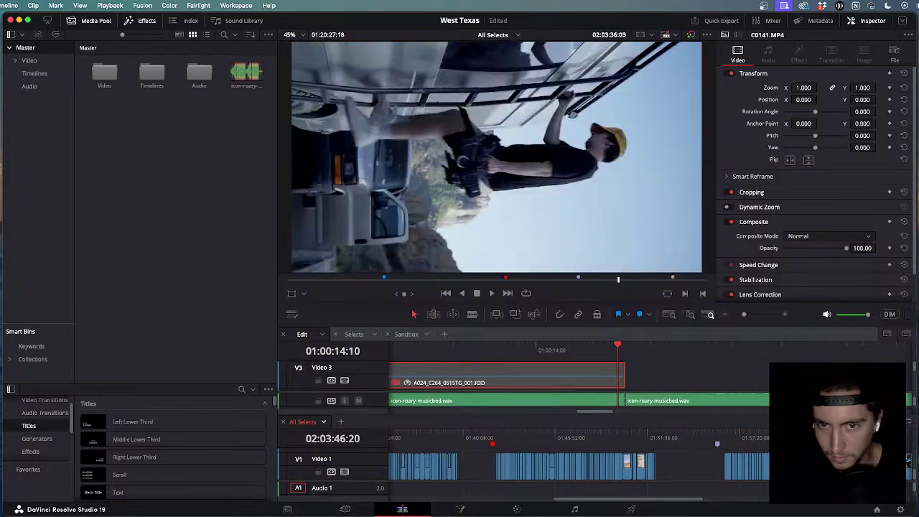
drag(645, 464, 521, 440)
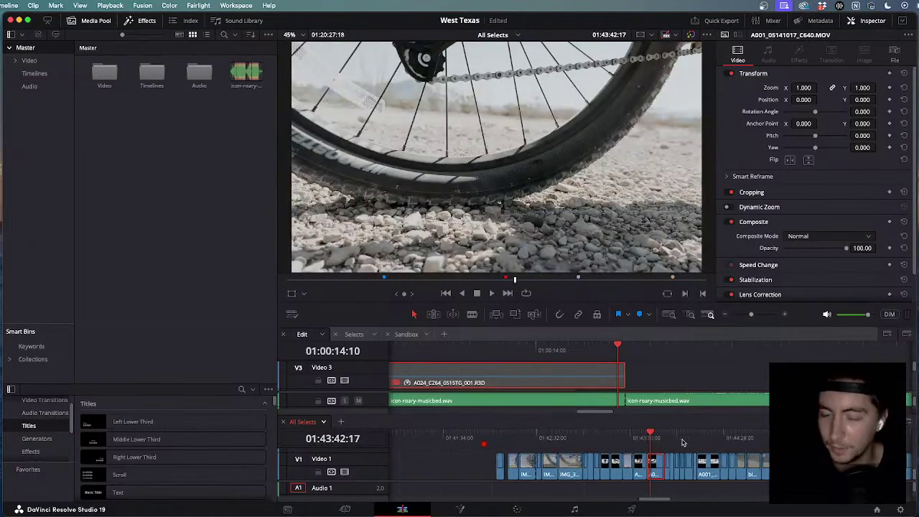
Paste a short piece of A001_05141017_C640.MOV into Edit at 01:00:14:14 and trim it to two frames.
mouse_move(656, 433)
mouse_down()
mouse_move(565, 438)
mouse_move(667, 447)
mouse_move(656, 448)
mouse_up()
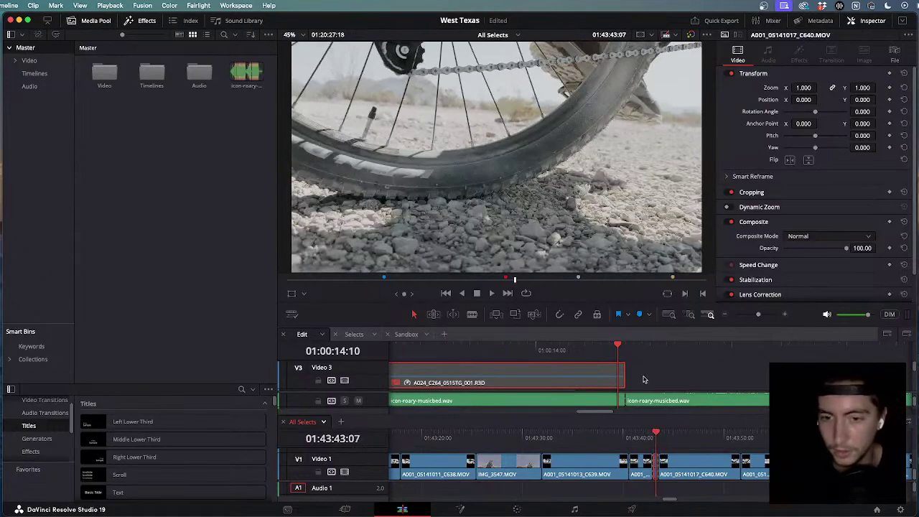
key(Delete)
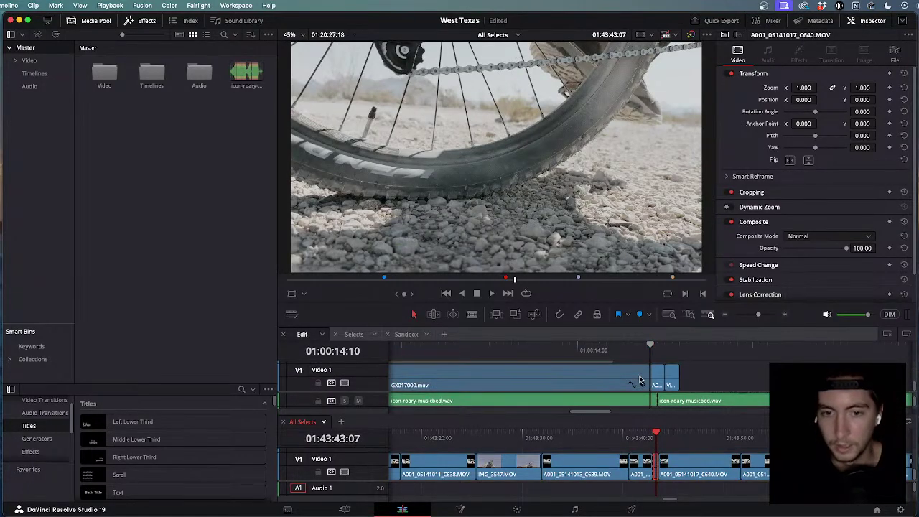
click(670, 349)
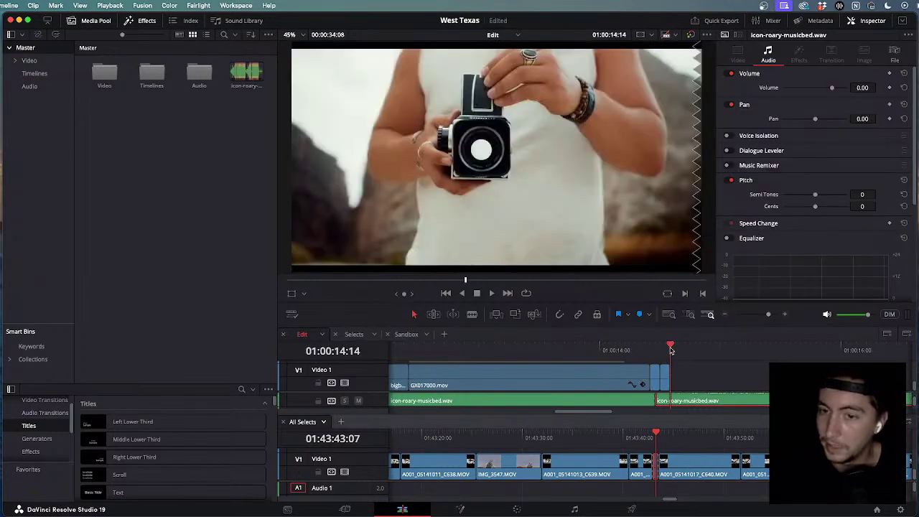
key(ctrl+v)
drag(738, 388, 675, 375)
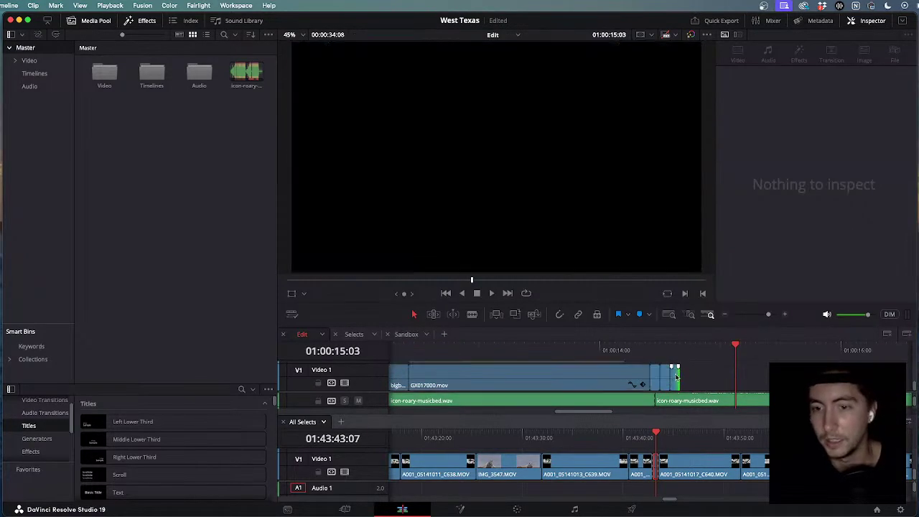
Play the rapid ring, camera and wheel cuts back and forth in Edit to check them against the music.
click(632, 350)
key(space)
scroll(665, 357, up, 3)
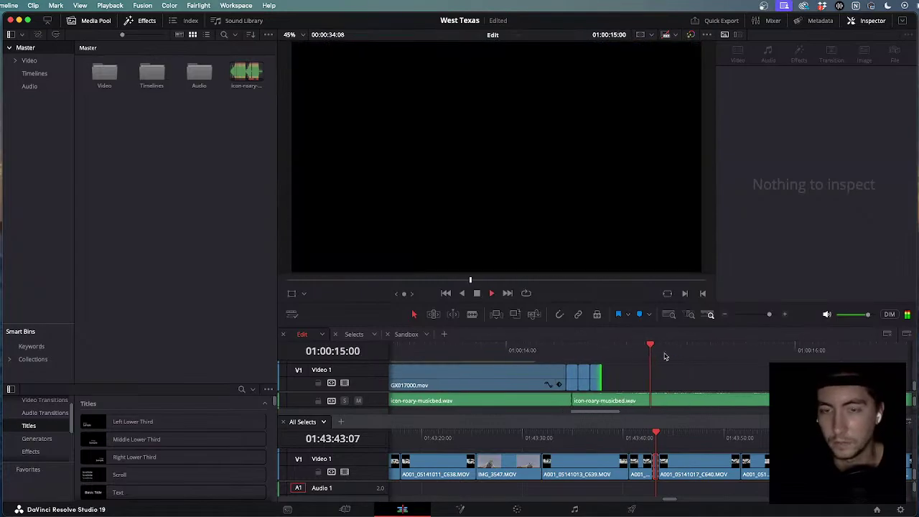
key(j)
key(l)
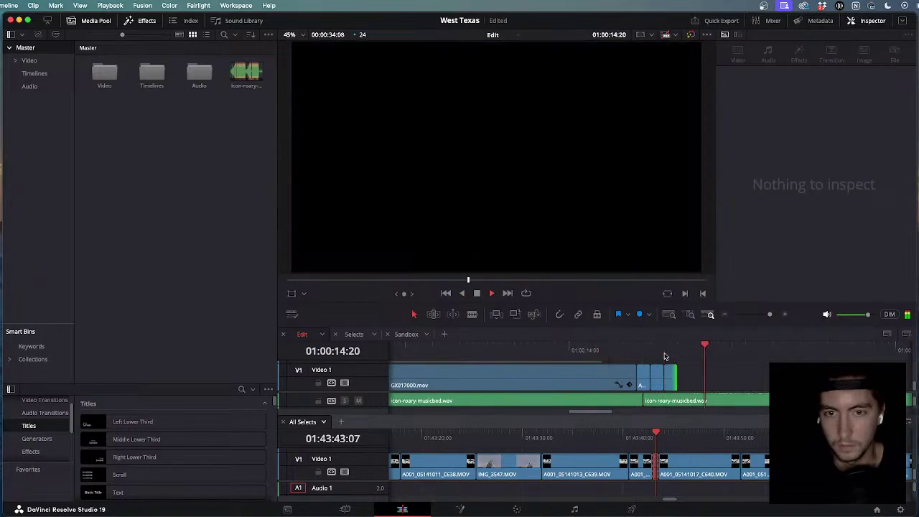
key(j)
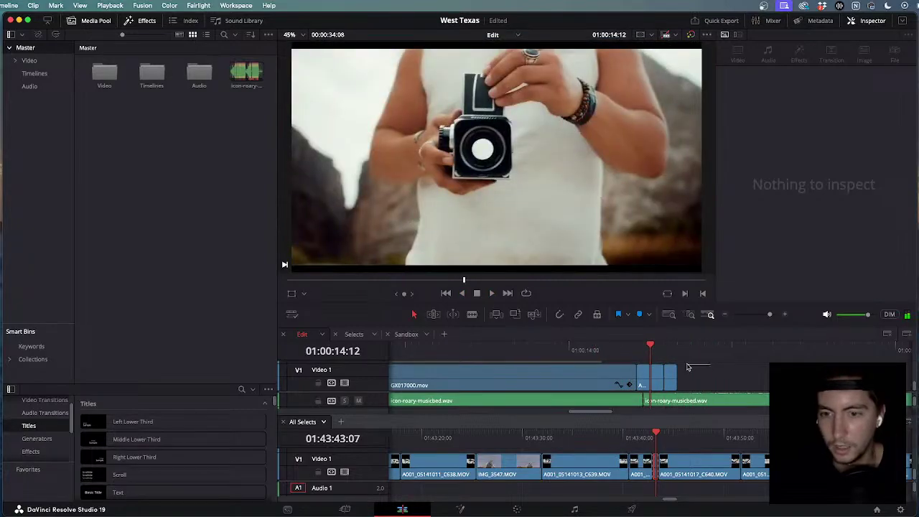
Delete the bike wheel clip, move Video Object Removal 1.mp4 two frames later to 01:00:14:14, and play from 01:00:14:07.
click(669, 379)
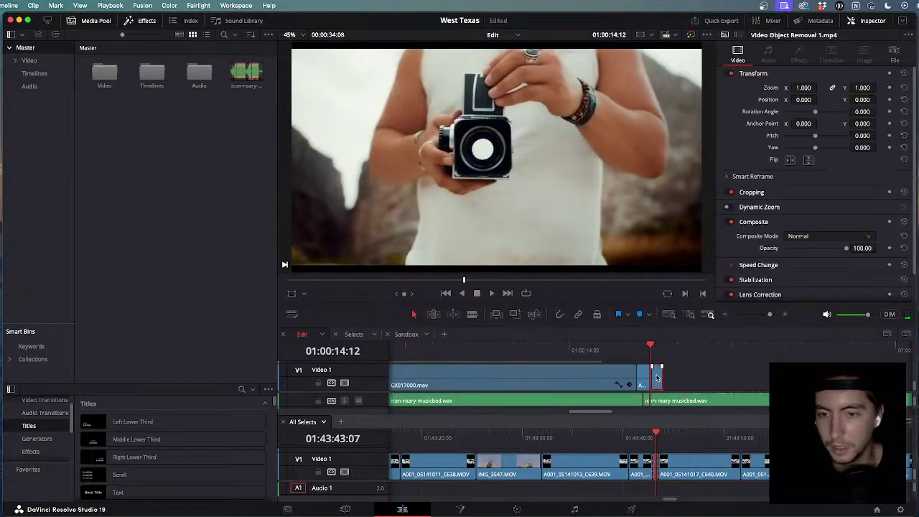
drag(657, 379, 618, 347)
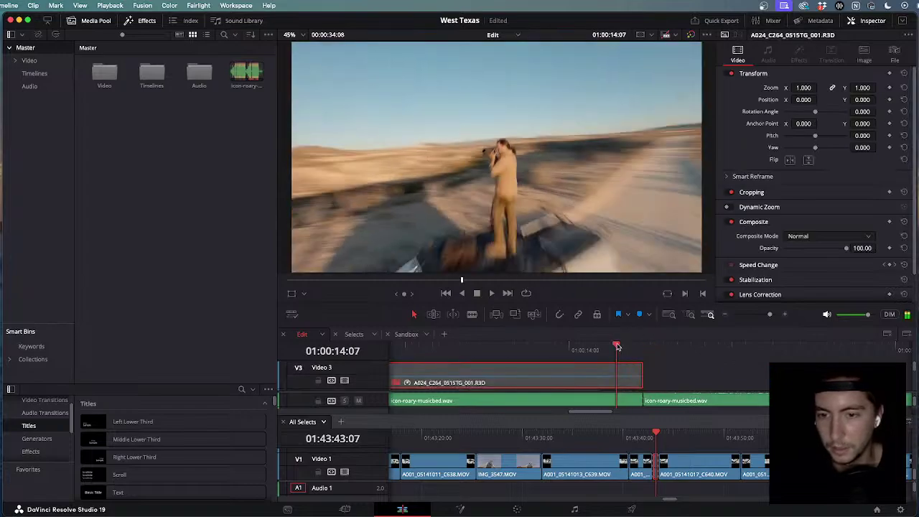
key(space)
click(617, 347)
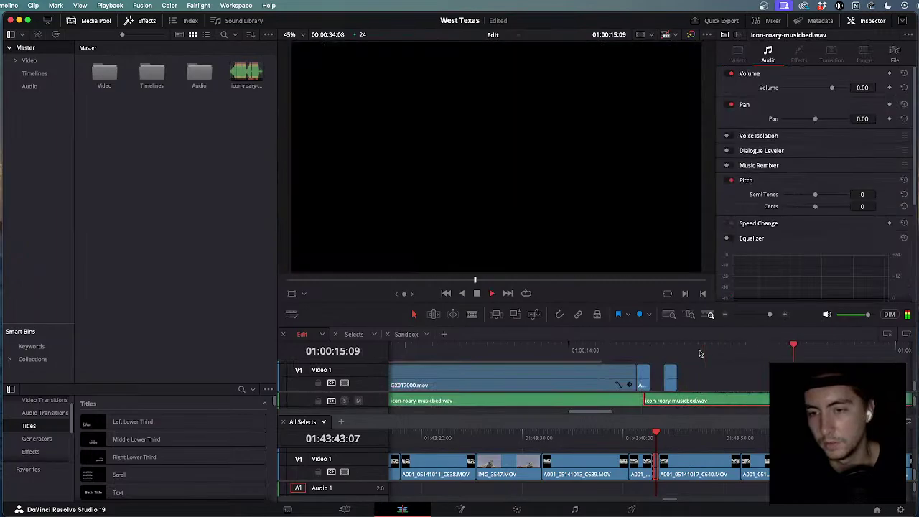
Find the head-on cyclist shot bigbend20240515_0188.MP4 in All Selects and split it near 01:44:57:09.
drag(656, 431, 764, 456)
scroll(650, 432, down, 2)
scroll(764, 457, up, 3)
scroll(635, 447, up, 3)
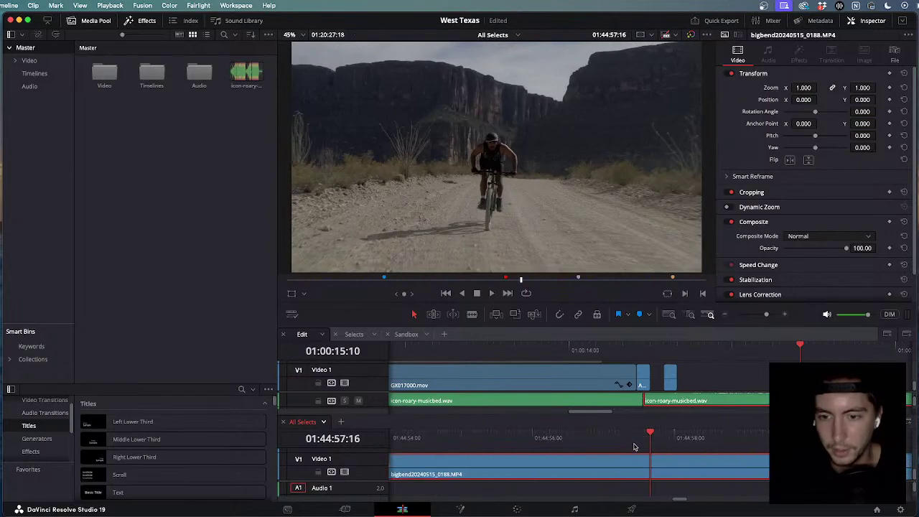
drag(661, 436, 630, 440)
key(ctrl+b)
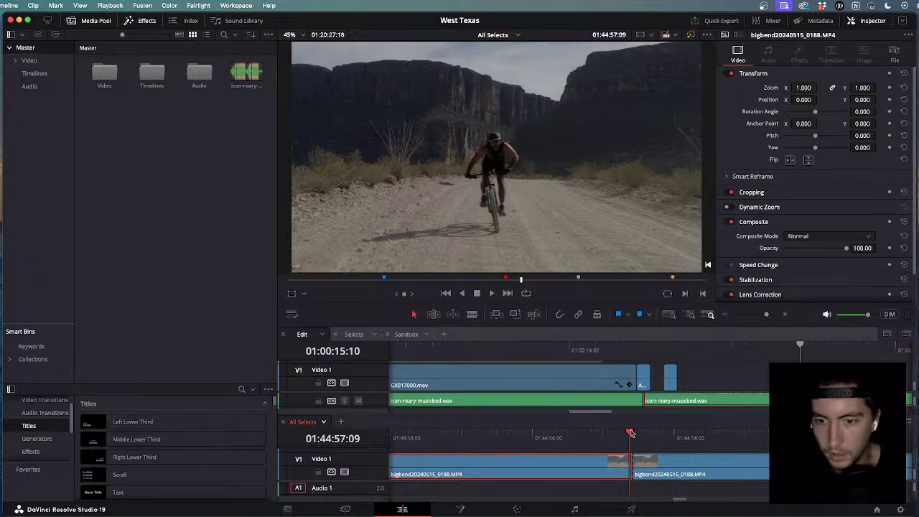
Play and scrub the rest of bigbend20240515_0188.MP4 in All Selects up to 01:45:04:01.
key(space)
key(space)
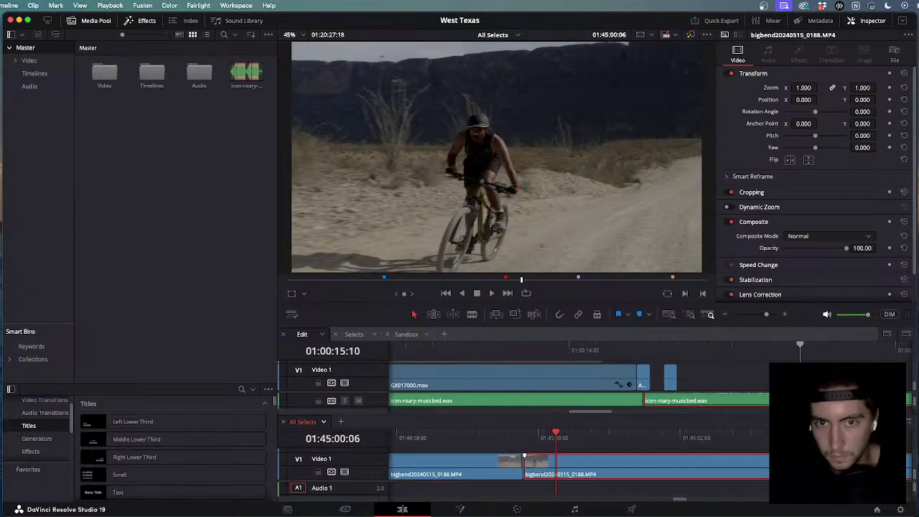
drag(588, 445, 720, 462)
key(space)
key(space)
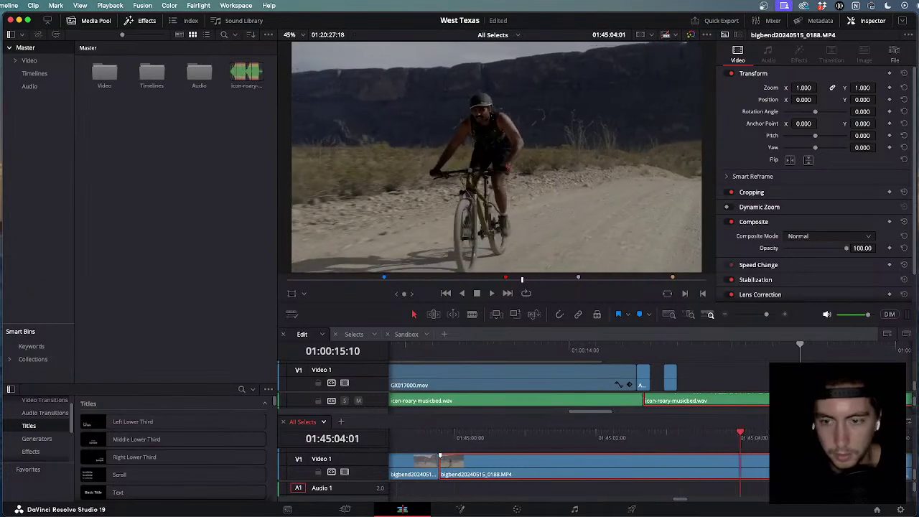
Review the approaching-cyclist shot bigbend20240515_0185.MP4 in All Selects from 01:45:06:13 to 01:45:18:19.
key(super+minus)
key(space)
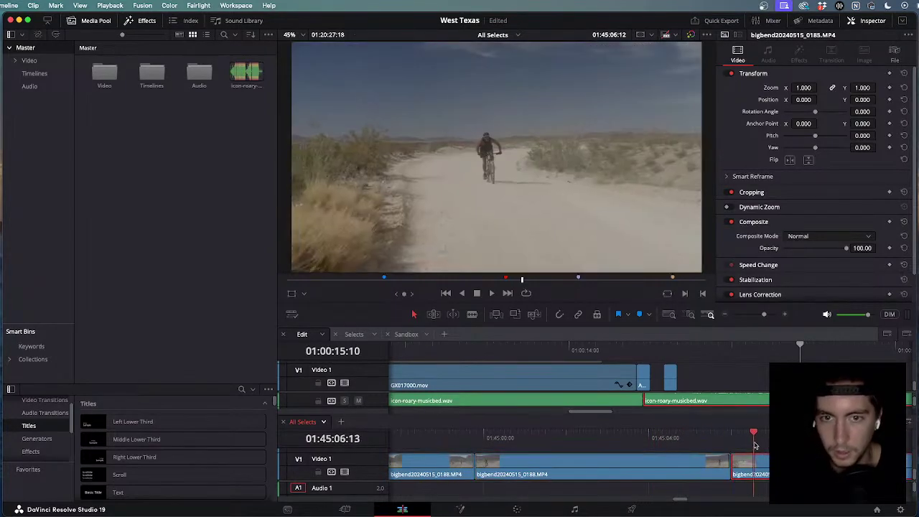
key(space)
key(super+plus)
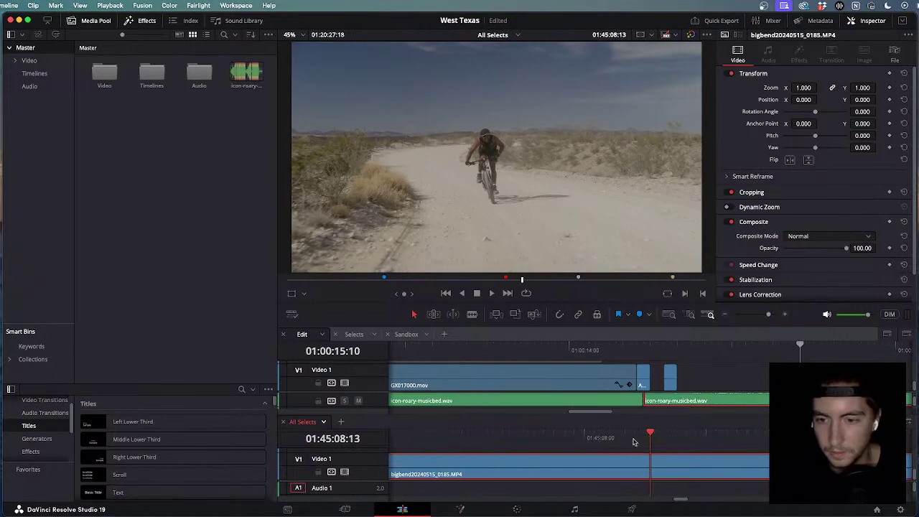
key(space)
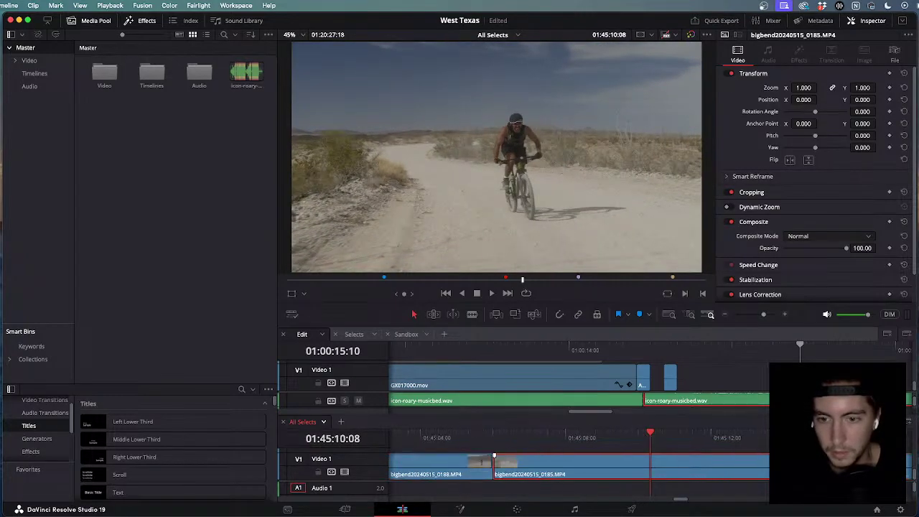
key(super+minus)
click(686, 435)
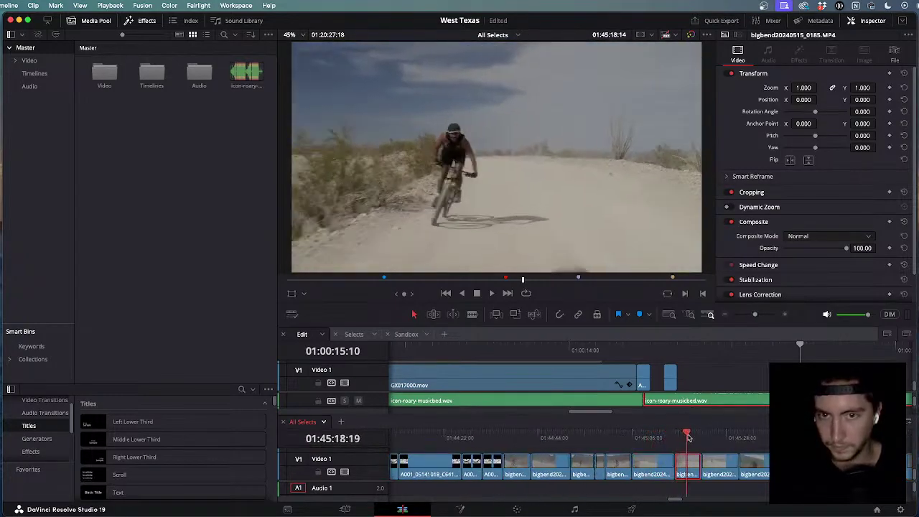
mouse_move(688, 437)
mouse_down()
mouse_move(710, 435)
mouse_move(687, 434)
mouse_up()
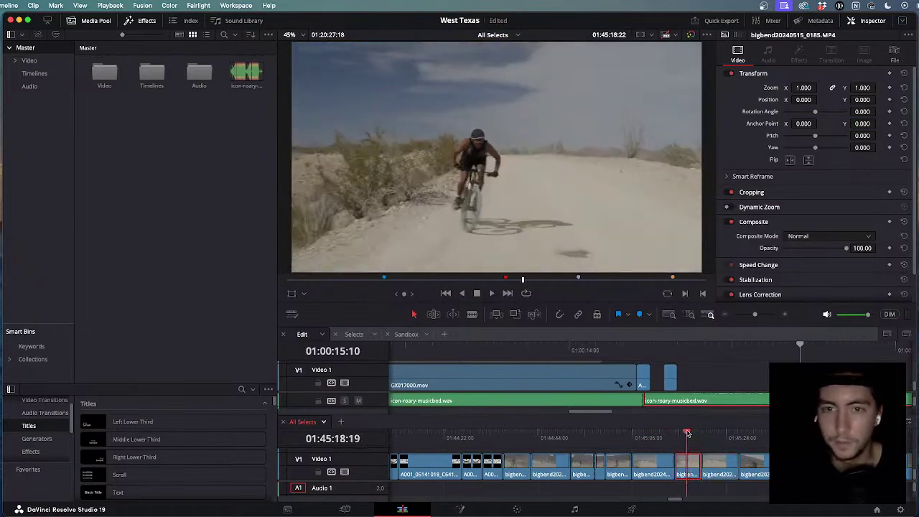
Review the cycling shots in All Selects from 01:45:18:19 through bigbend20240515_0191.MP4 at 01:45:40:00 and back to 01:45:15:08.
key(super+equal)
key(super+equal)
key(super+equal)
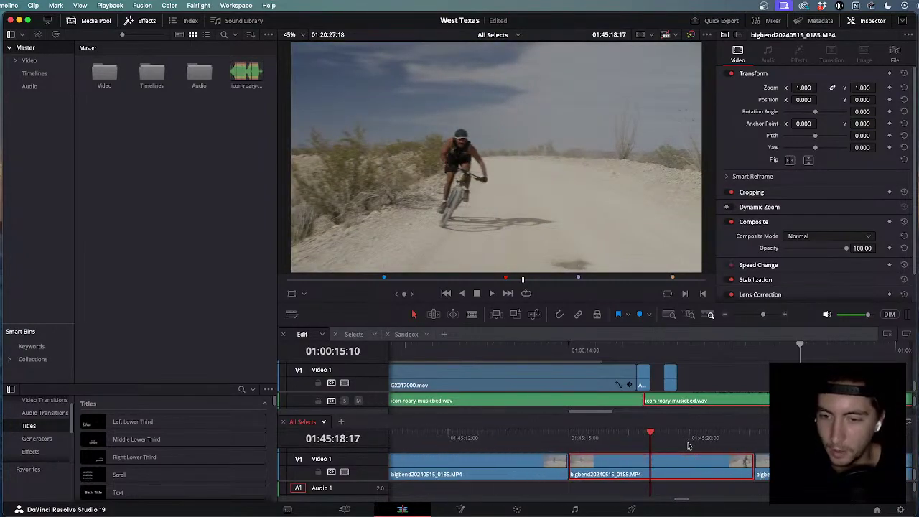
key(super+minus)
key(super+minus)
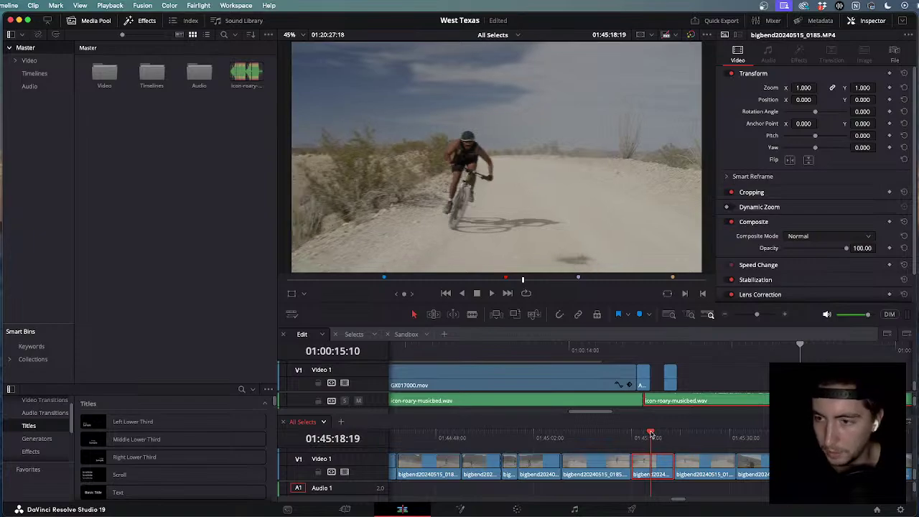
drag(651, 435, 800, 450)
scroll(800, 451, down, 3)
scroll(650, 450, up, 3)
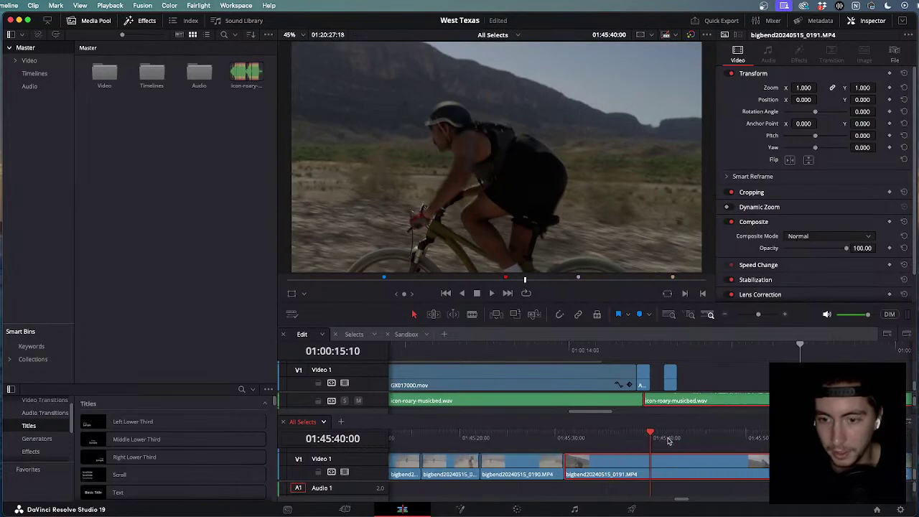
drag(651, 435, 528, 420)
scroll(650, 450, down, 3)
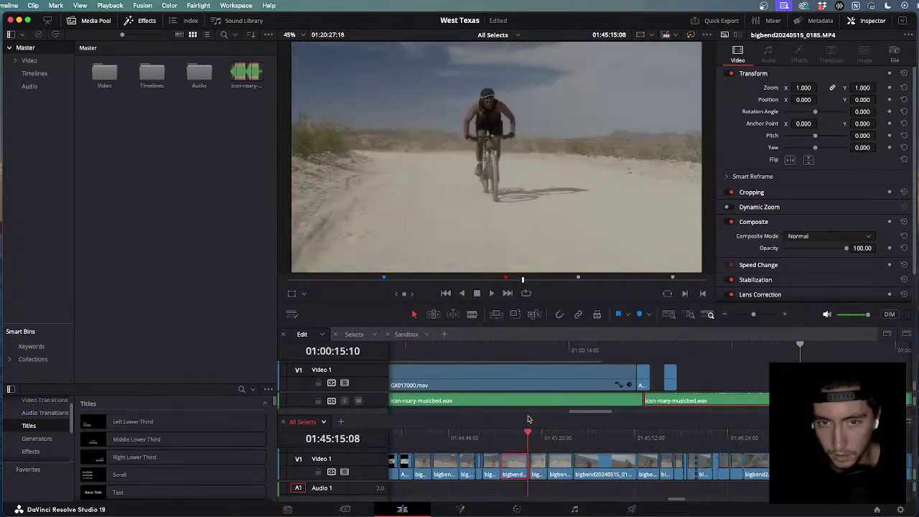
scroll(528, 440, up, 3)
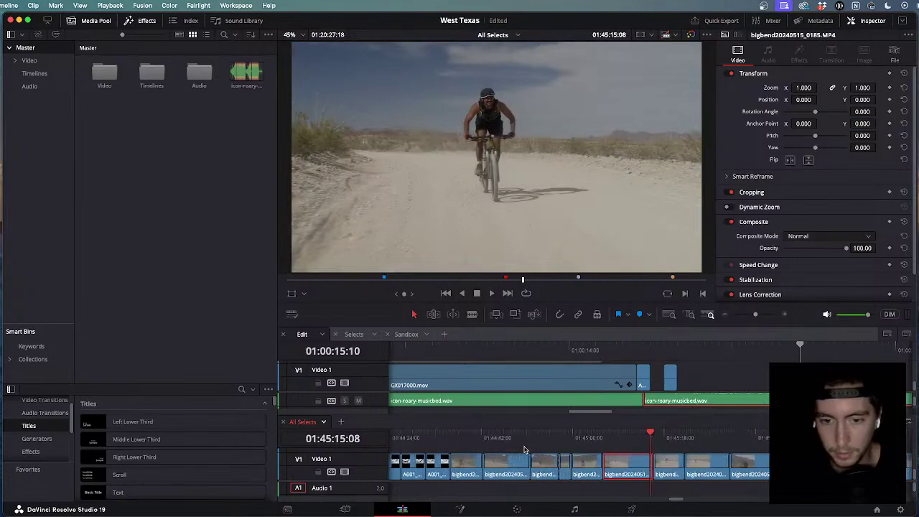
Copy a short piece of bigbend20240515_0185.MP4 from about 01:45:15:02 into Edit, trim it to two frames and place it at 01:00:14:12.
click(627, 439)
drag(627, 440, 647, 446)
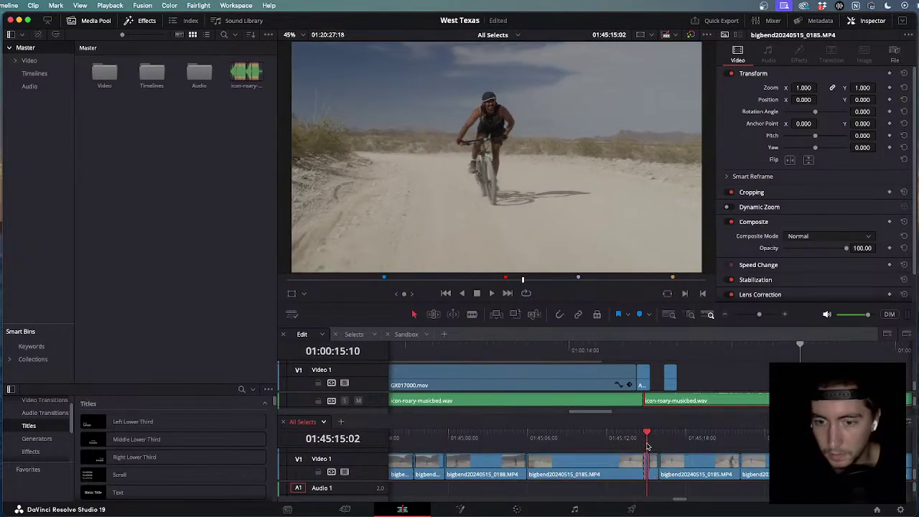
click(693, 346)
key(F10)
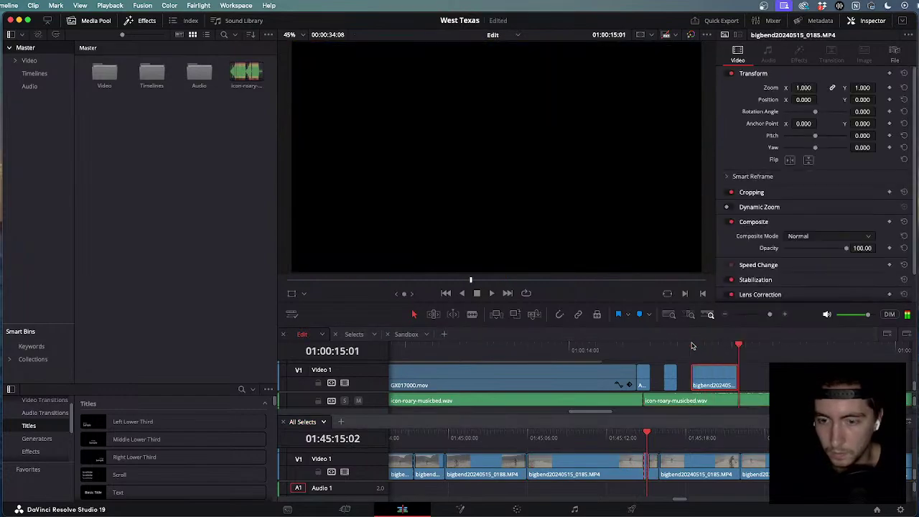
drag(736, 372, 664, 378)
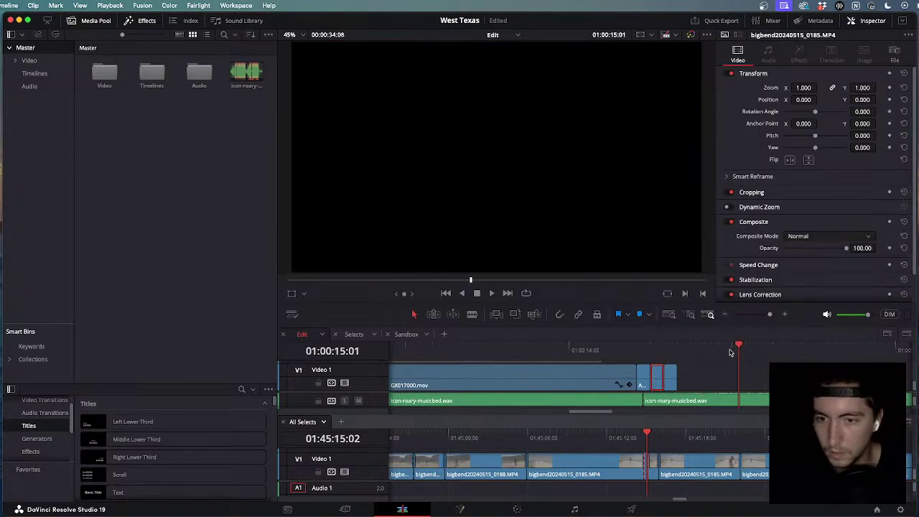
Play the rapid-cut sequence in Edit forward and backward around 01:00:14:12 to check the new cyclist cut against the music.
click(607, 342)
key(space)
key(j)
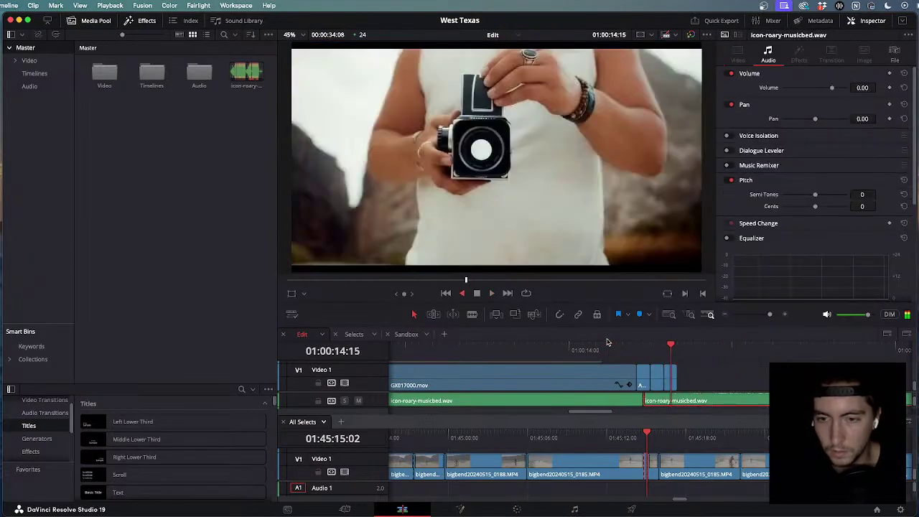
key(l)
key(j)
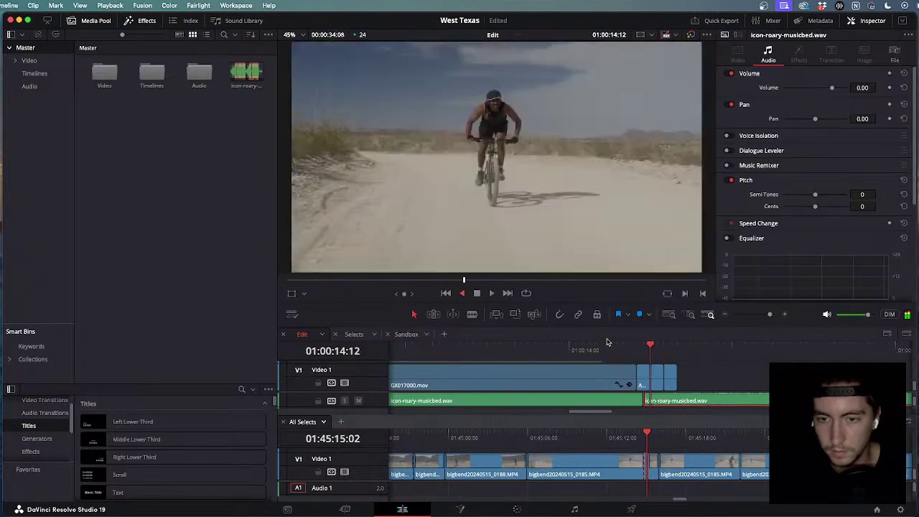
click(607, 342)
key(space)
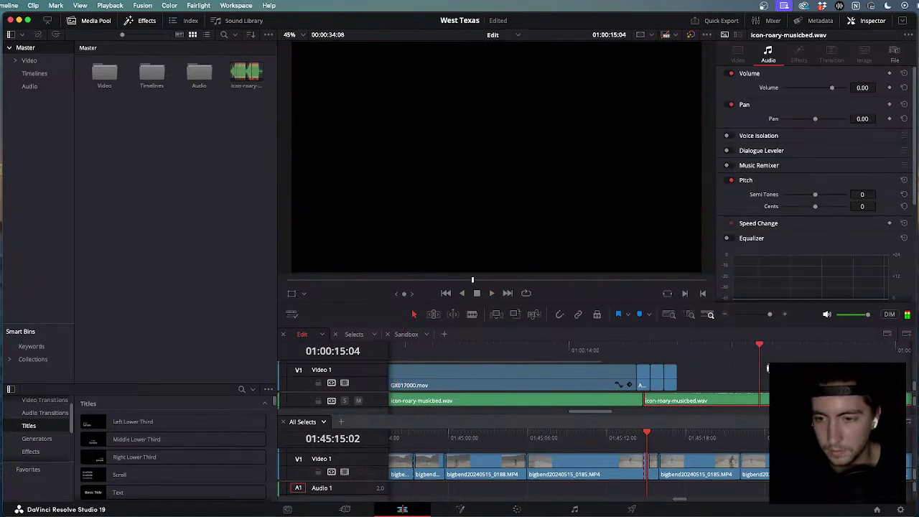
click(598, 346)
key(space)
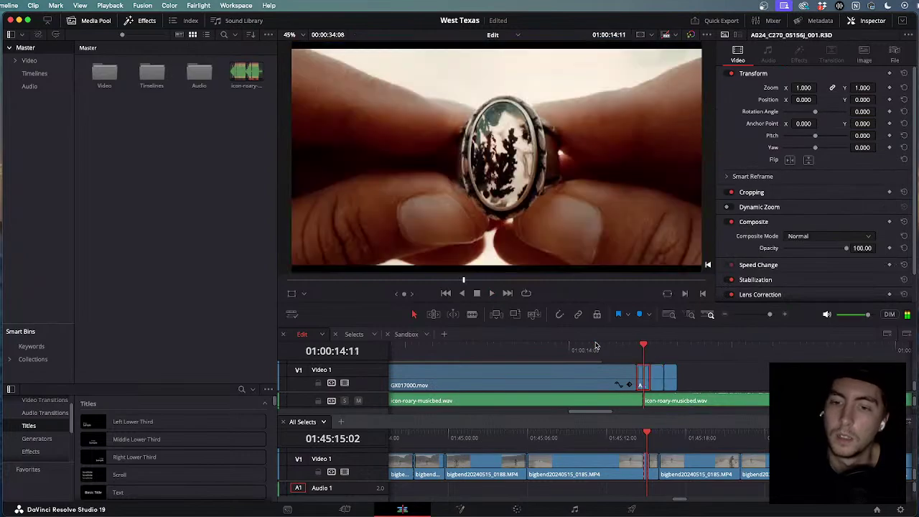
key(j)
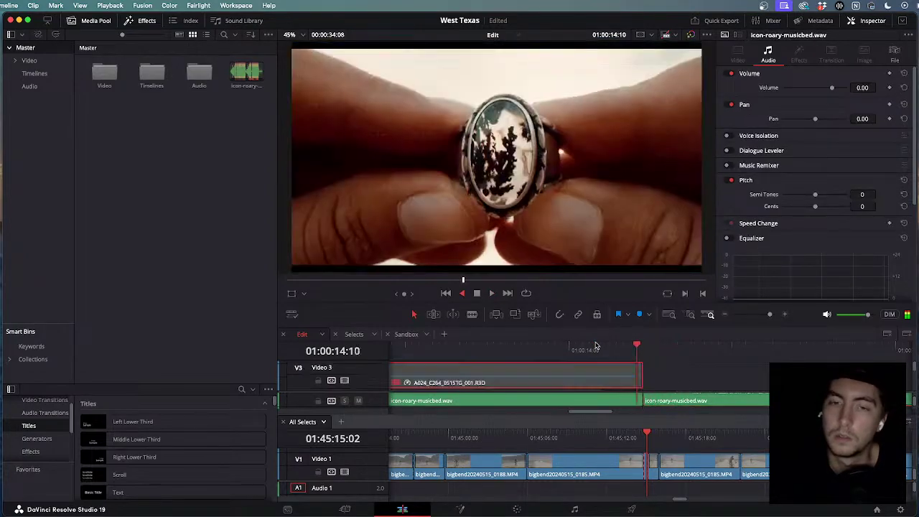
key(l)
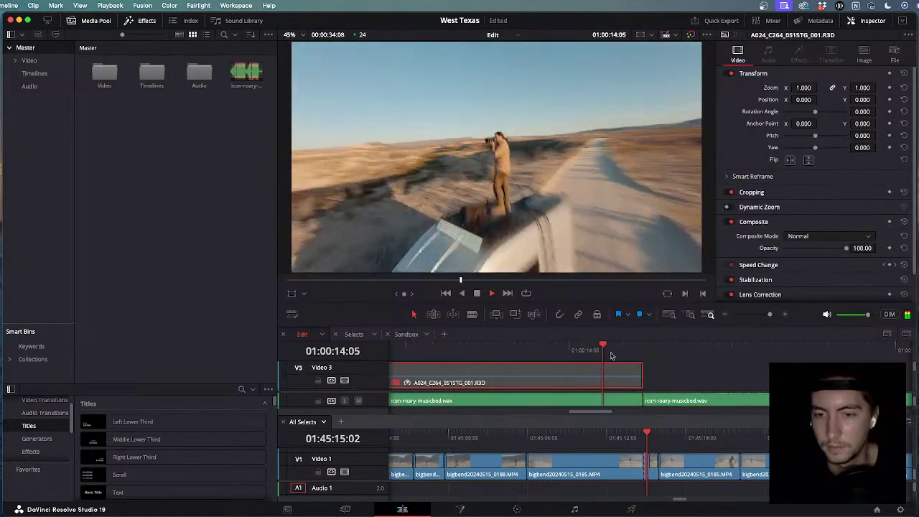
Reframe Video Object Removal 1.mp4 at 01:00:14:15 in Edit with zoom 1.120, position X 80 and position Y -15.
drag(690, 346, 670, 345)
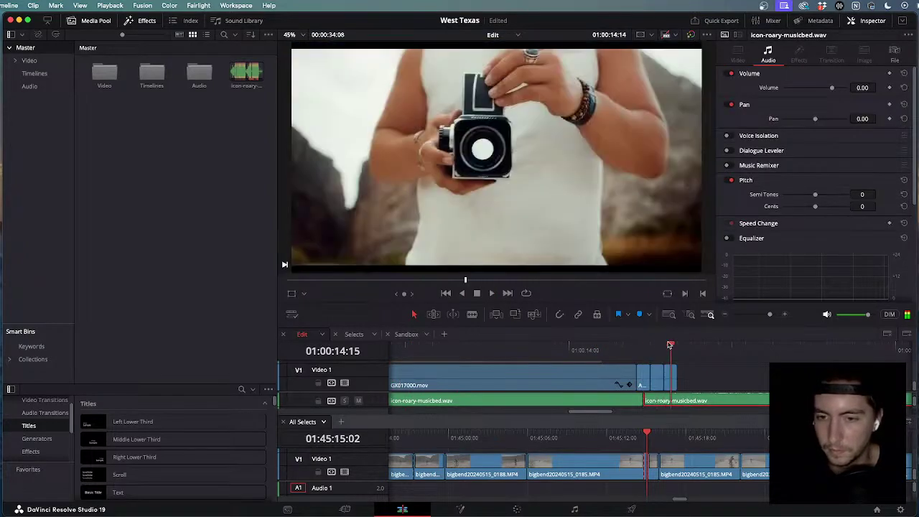
click(672, 375)
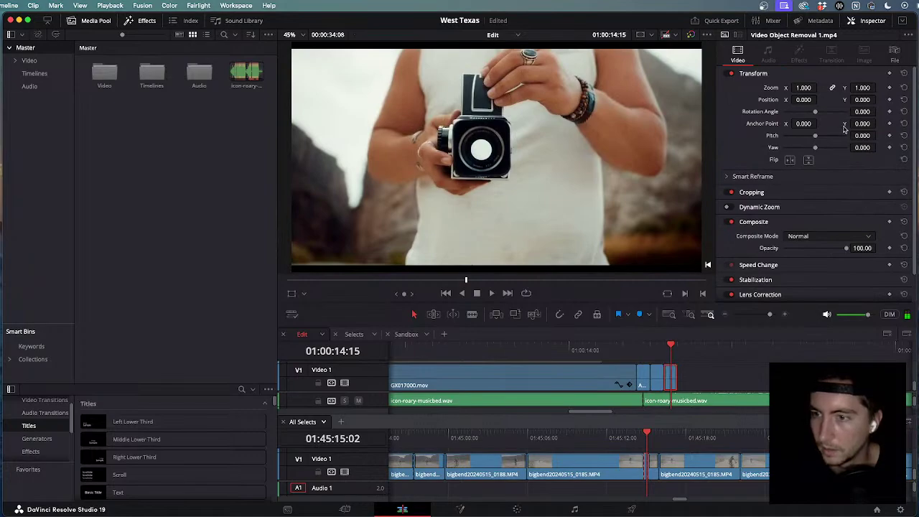
drag(804, 87, 878, 99)
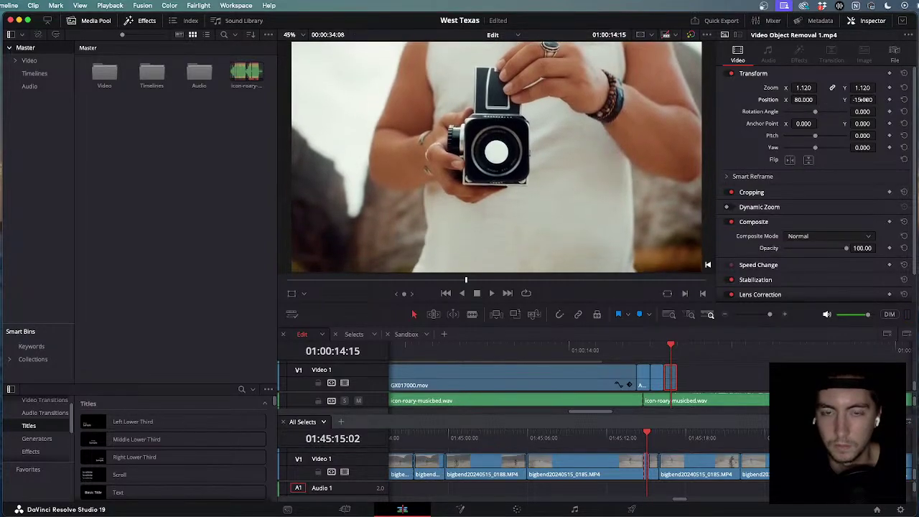
Play the rapid cuts in Edit back and forth between 01:00:14:10 and 01:00:14:19 to check the reframed camera shot.
key(space)
key(l)
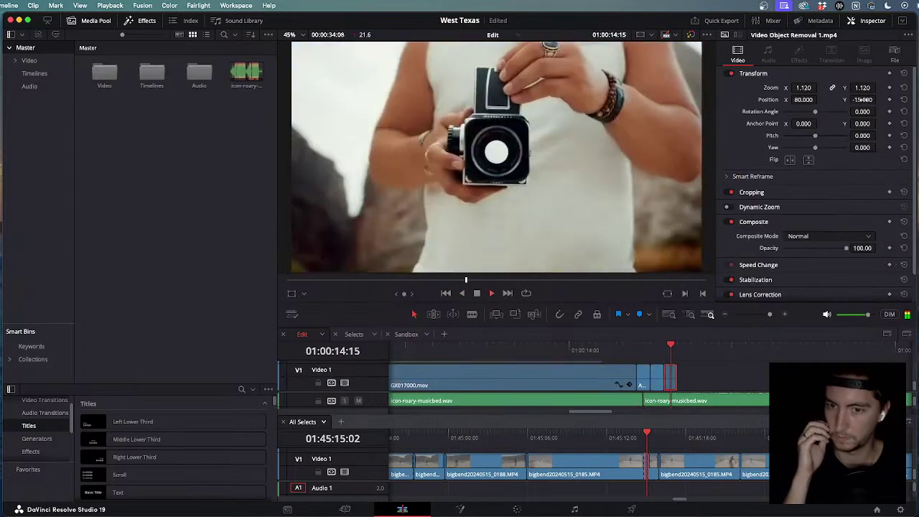
key(j)
key(k)
key(l)
key(j)
key(k)
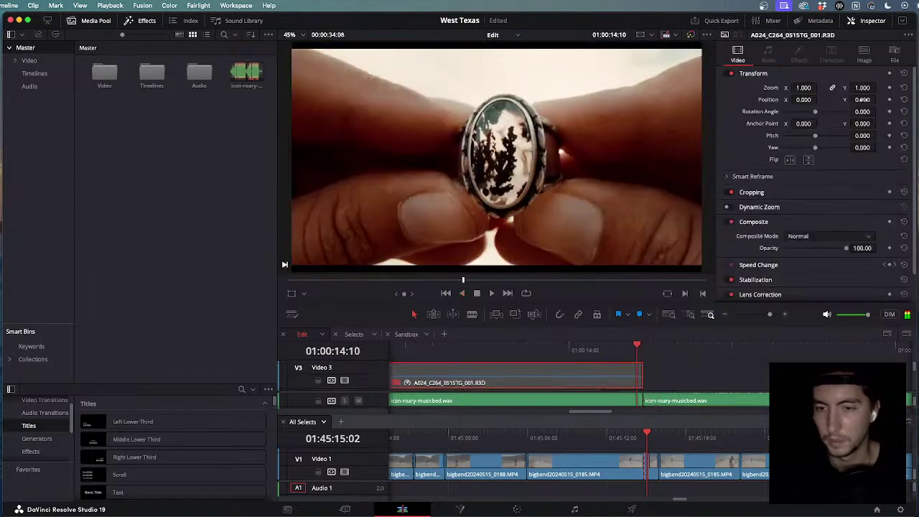
key(l)
key(k)
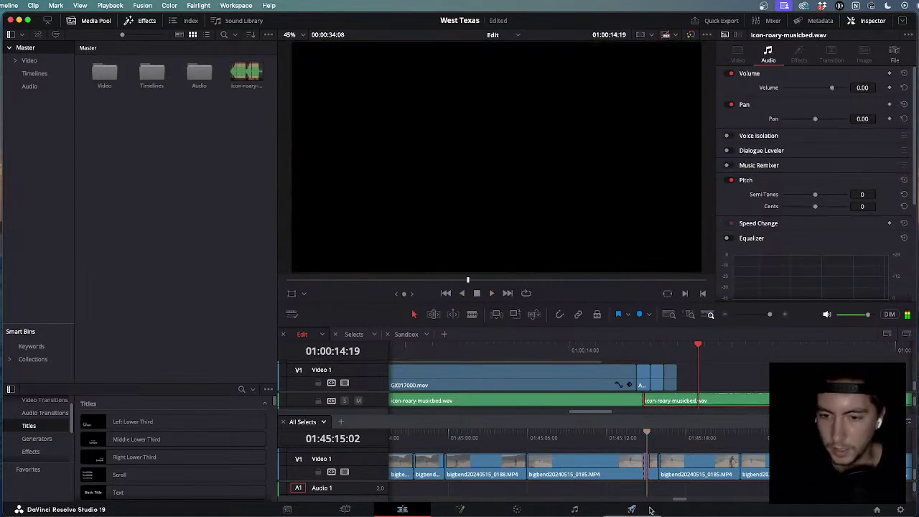
Scrub All Selects from the cyclist shot bigbend20240515_0190.MP4 at 01:45:22:12 back to the bike wheel shot at 01:44:07:17.
drag(650, 433, 744, 436)
key(super+minus)
key(super+minus)
key(super+minus)
key(super+minus)
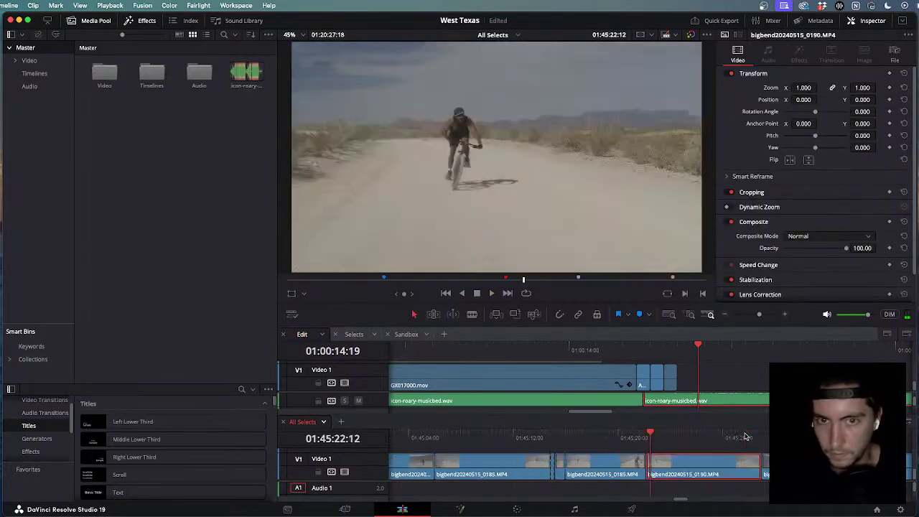
drag(649, 435, 515, 435)
key(super+minus)
key(super+minus)
key(super+minus)
key(super+minus)
key(super+minus)
key(super+minus)
key(super+minus)
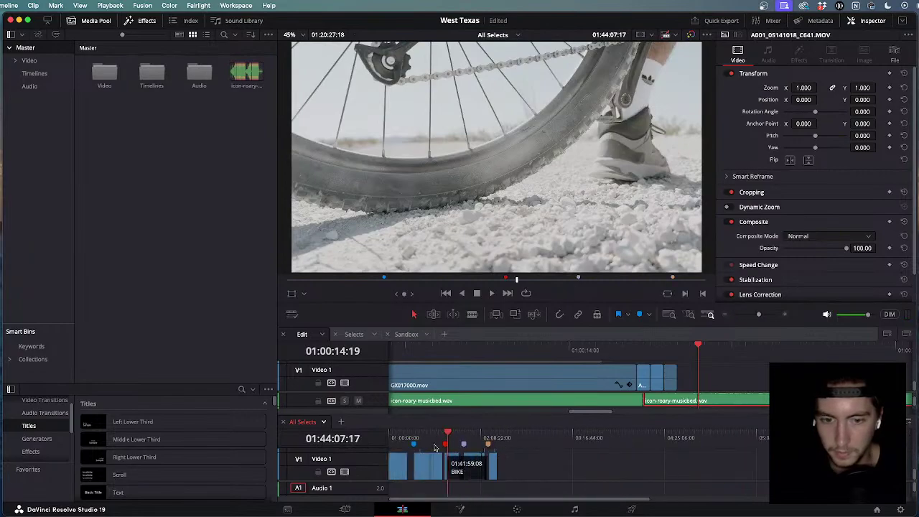
Look through the van driving shots in All Selects from bigbend20240515_0251.MP4 at 01:25:38:11 to the sunset shot bigbend20240515_0259.MP4 at 01:25:53:03.
mouse_move(434, 433)
mouse_down()
mouse_move(410, 434)
mouse_move(425, 435)
mouse_up()
key(super+equal)
key(super+equal)
key(super+equal)
key(super+equal)
key(super+equal)
key(super+equal)
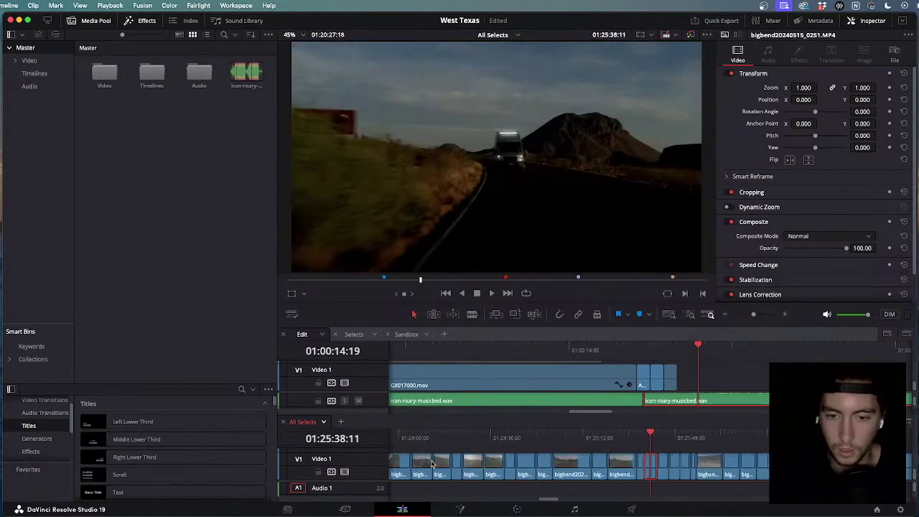
drag(650, 437, 704, 456)
key(super+equal)
key(super+equal)
key(super+equal)
key(super+equal)
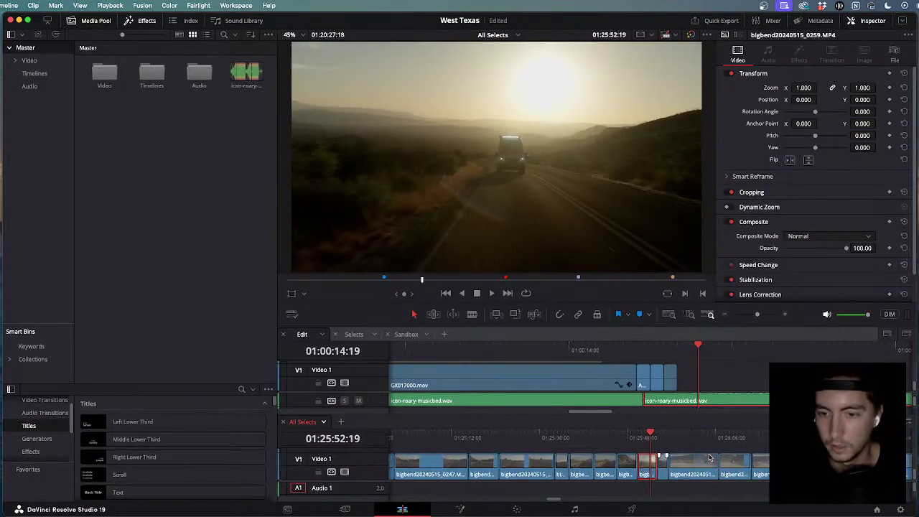
drag(647, 434, 677, 442)
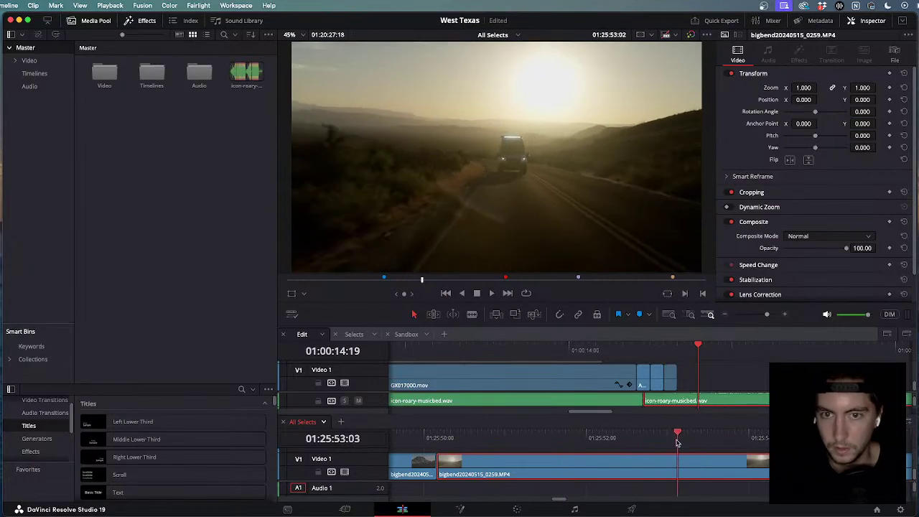
Cut a two-frame piece of the sunset van shot bigbend20240515_0260.MP4 near 01:25:55:16 and place it in Edit at 01:00:14:16.
scroll(578, 437, right, 5)
drag(431, 440, 741, 439)
scroll(679, 449, down, 6)
scroll(636, 442, up, 6)
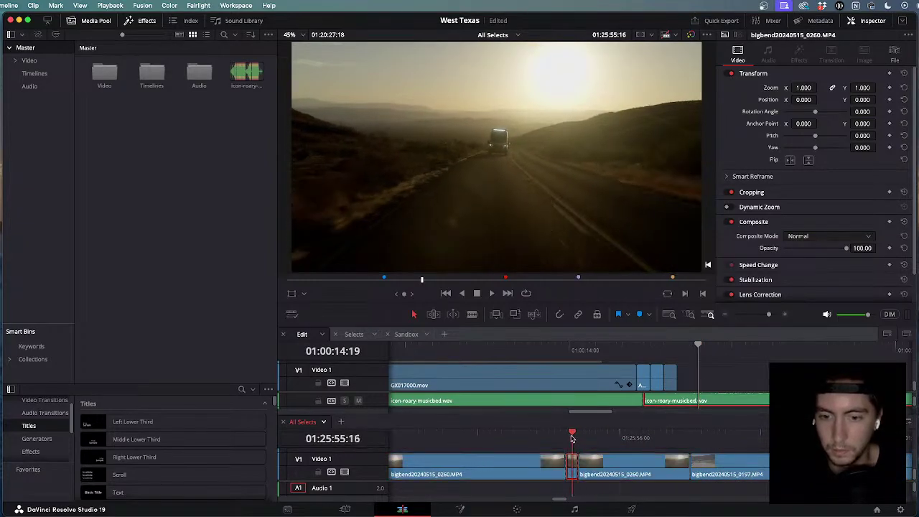
click(691, 346)
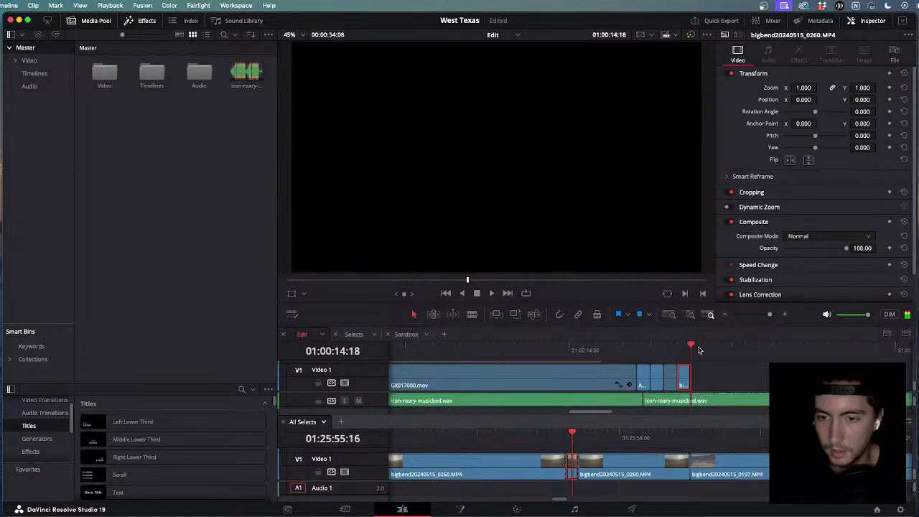
Play the rapid-cut sequence in Edit repeatedly from about 01:00:14:01 to check the timing of the added sunset van cut.
click(633, 348)
key(space)
key(j)
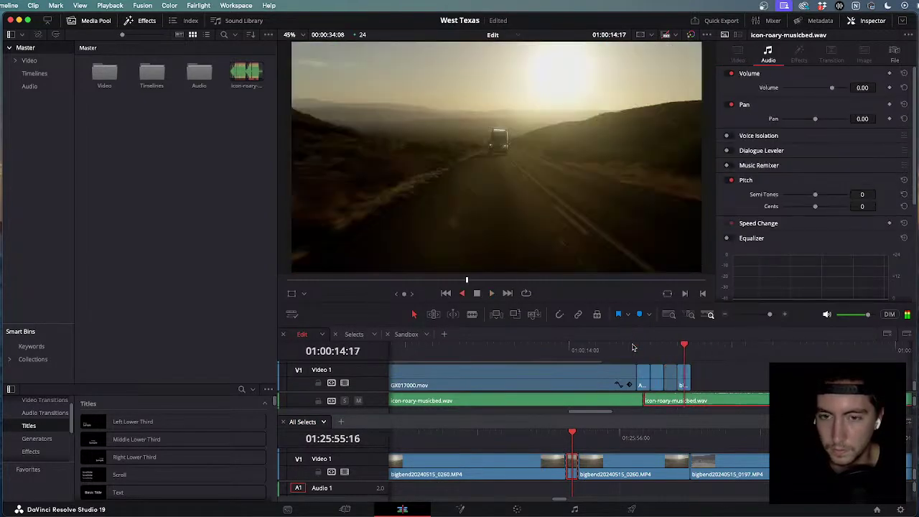
key(k)
key(l)
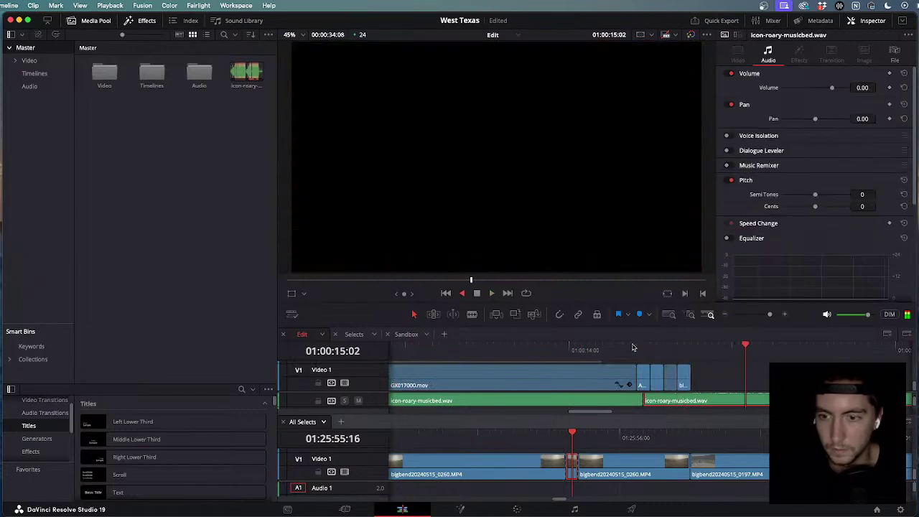
key(j)
key(l)
key(super+z)
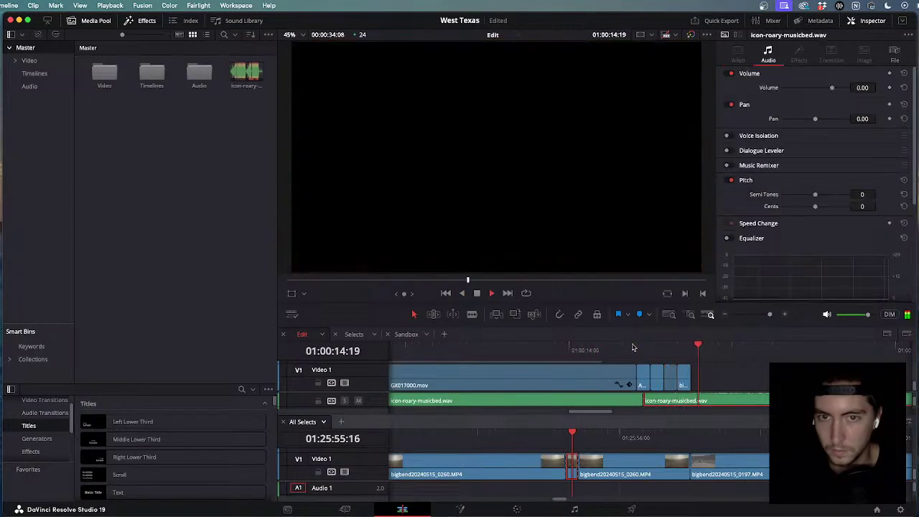
key(j)
key(l)
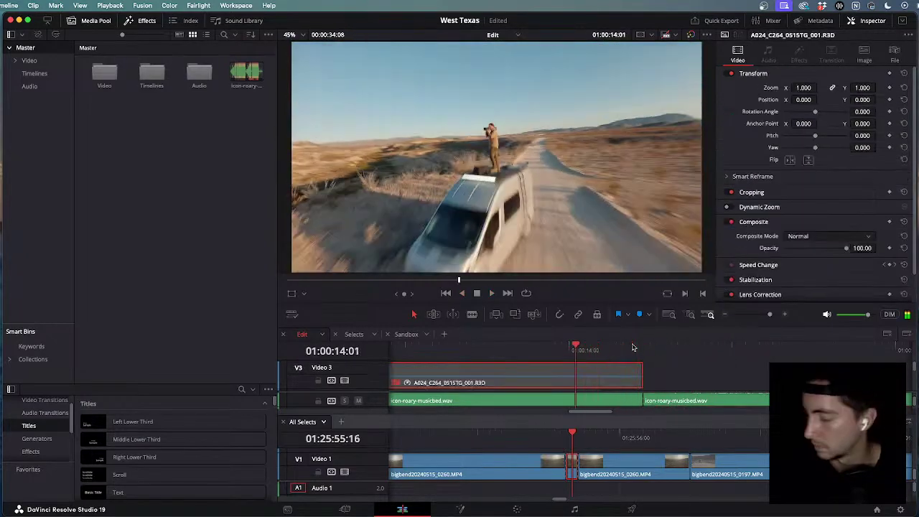
key(k)
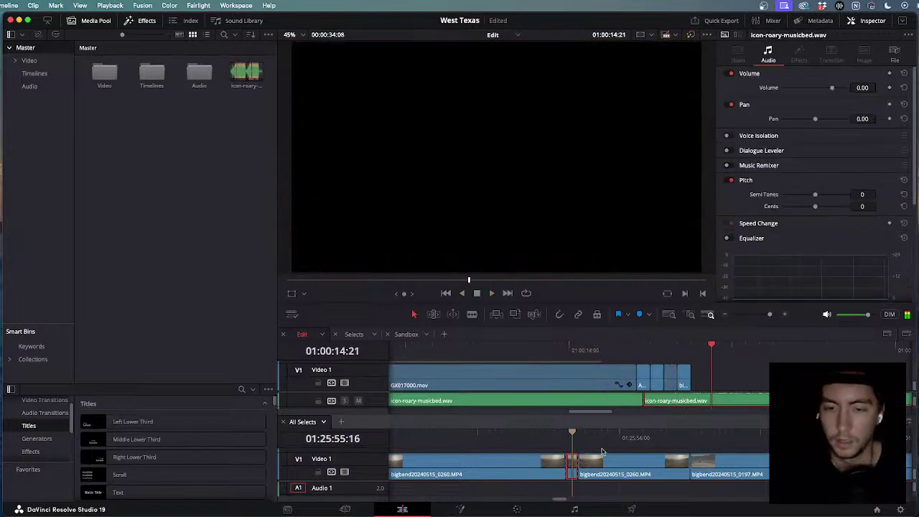
Look through All Selects from the sunset van shot bigbend20240515_0260.MP4 at 01:25:55:22 to the photographer shot bigbend20240515_0178.MP4 at 02:05:29:05.
scroll(604, 449, left, 3)
drag(654, 437, 678, 436)
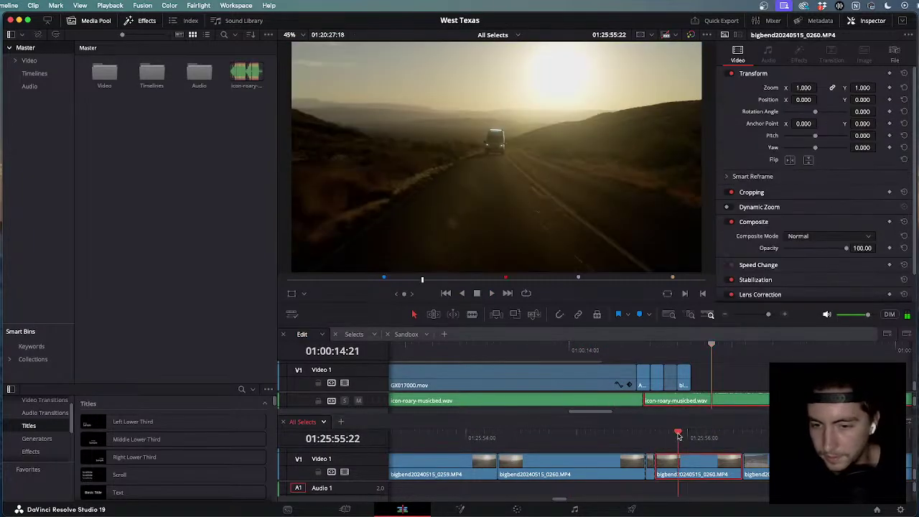
click(744, 437)
scroll(718, 440, down, 8)
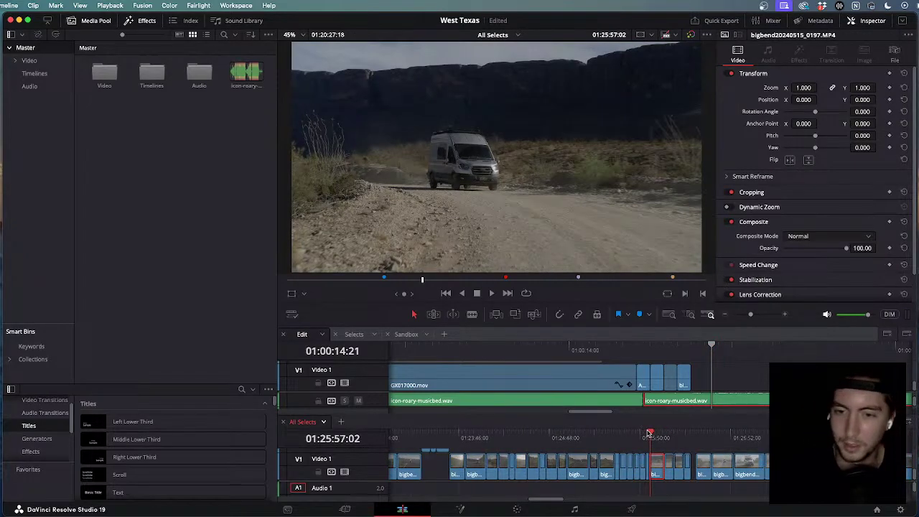
drag(651, 436, 761, 436)
scroll(644, 434, down, 6)
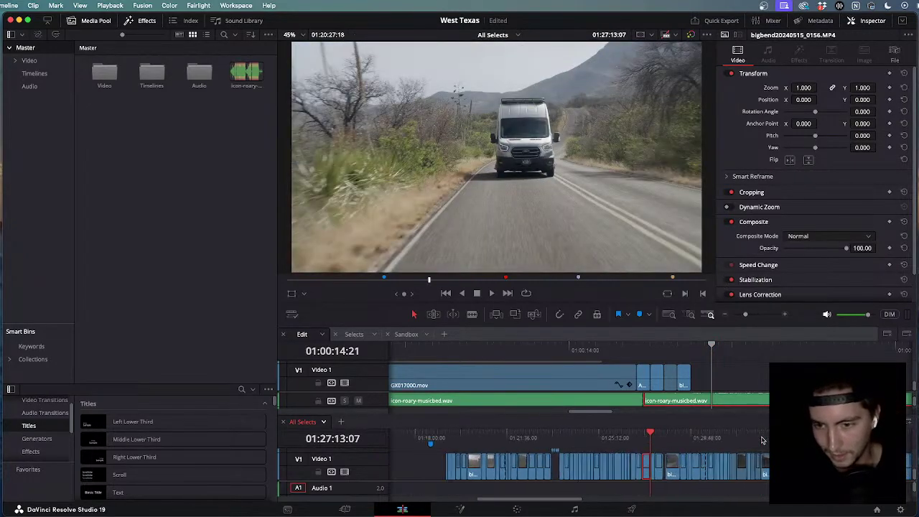
scroll(472, 449, up, 8)
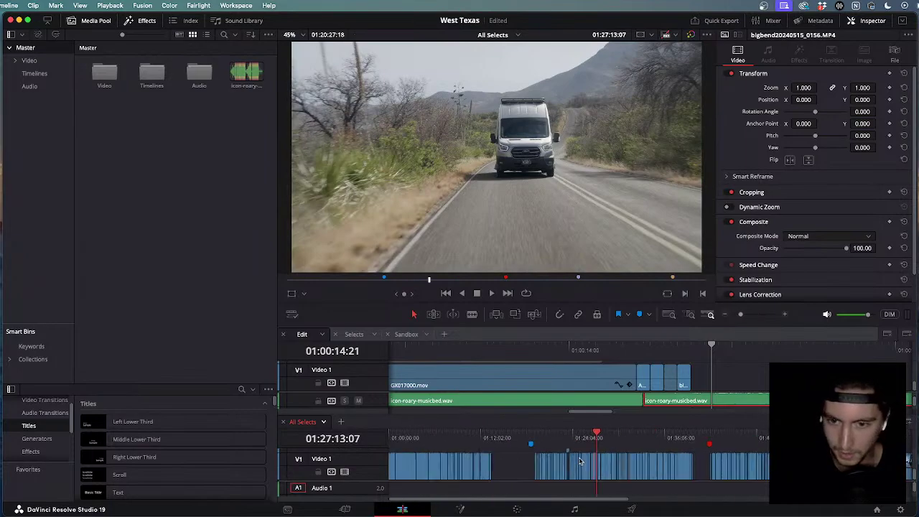
drag(550, 434, 730, 458)
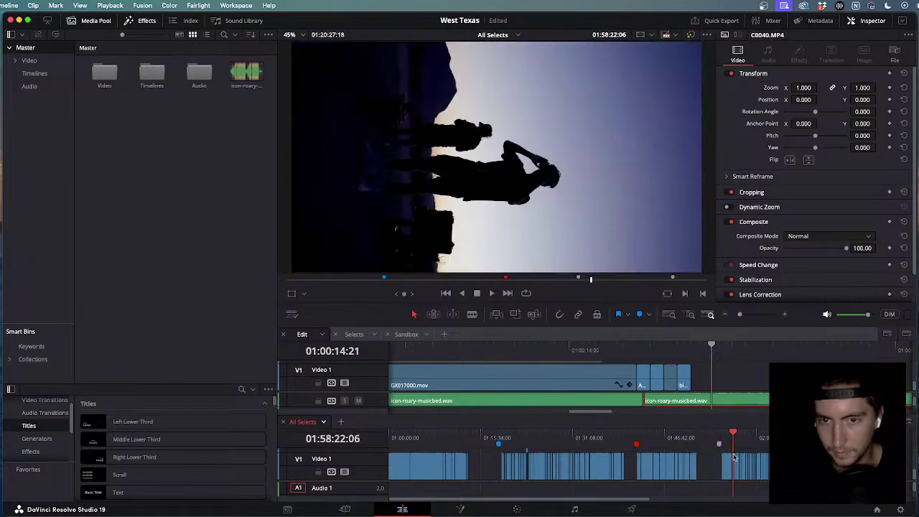
key(super+equal)
key(super+equal)
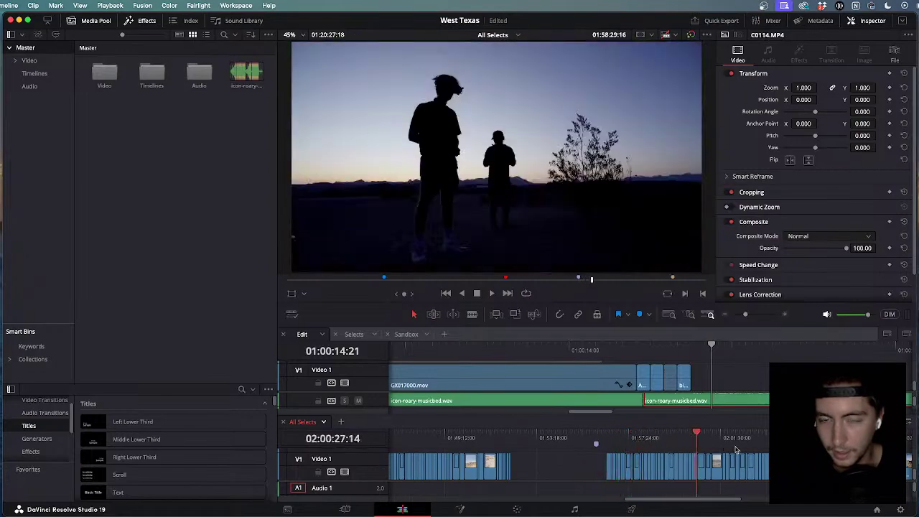
click(765, 451)
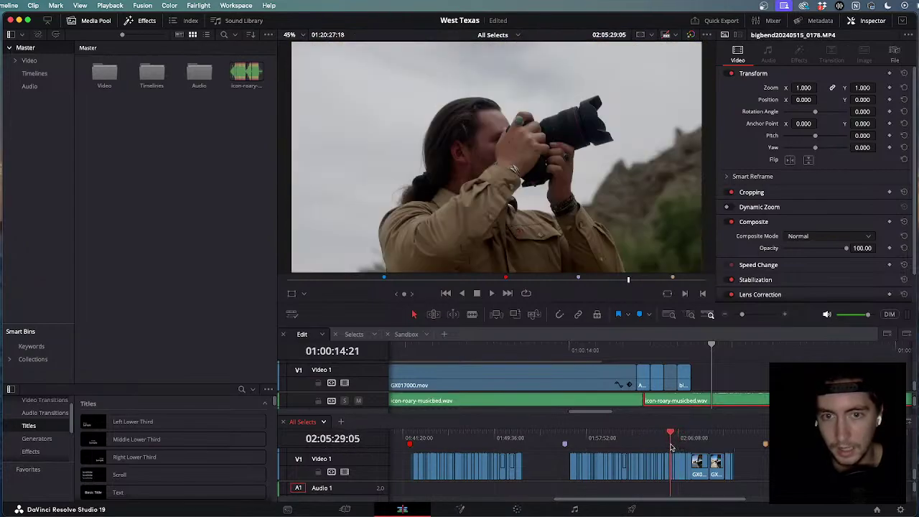
Cut a short piece of the photographer shot bigbend20240515_0178.MP4 at 02:05:28:15 and place it in Edit at 01:00:14:18.
scroll(672, 447, up, 3)
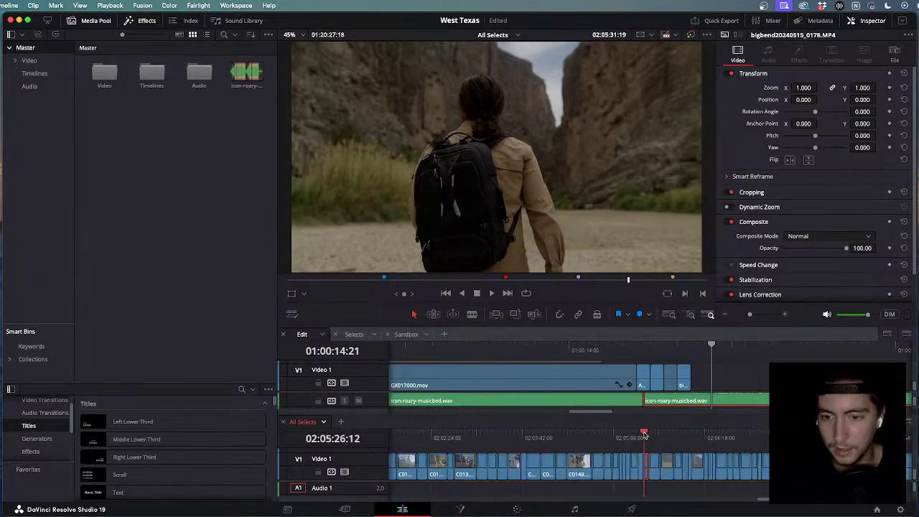
drag(637, 435, 645, 437)
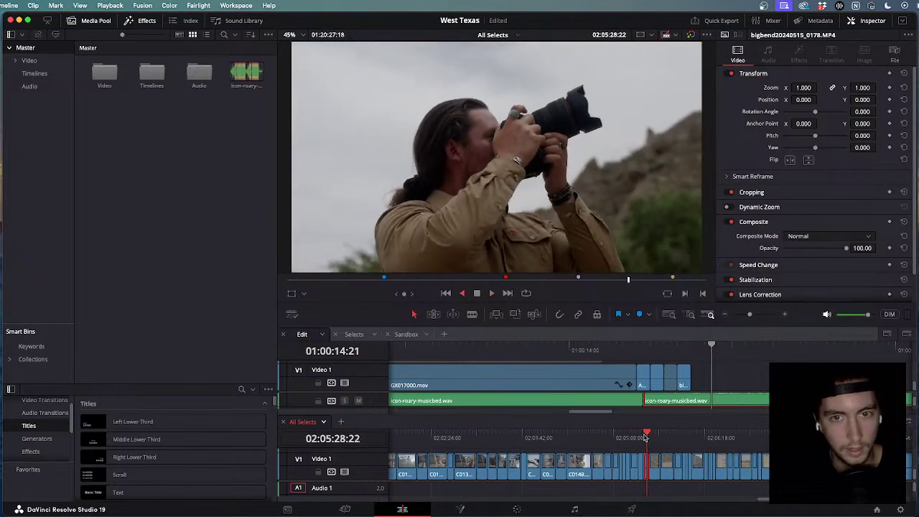
drag(645, 437, 651, 438)
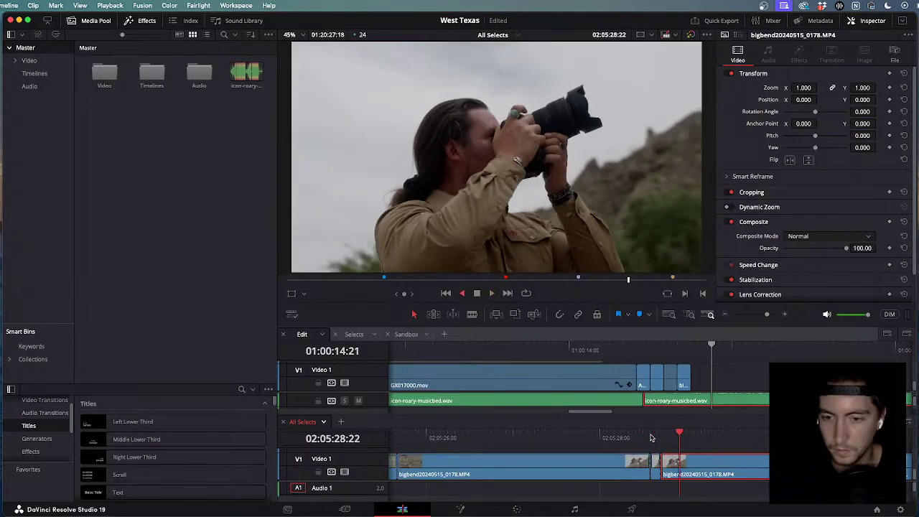
click(652, 435)
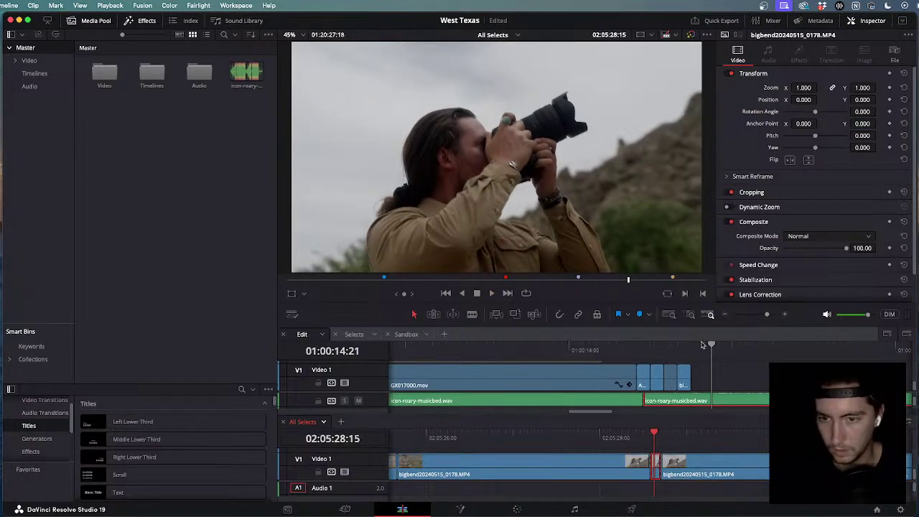
key(shift+F12)
Play the rapid-cut sequence in Edit from about 01:00:14:07 to check the added photographer cut.
drag(711, 351, 621, 347)
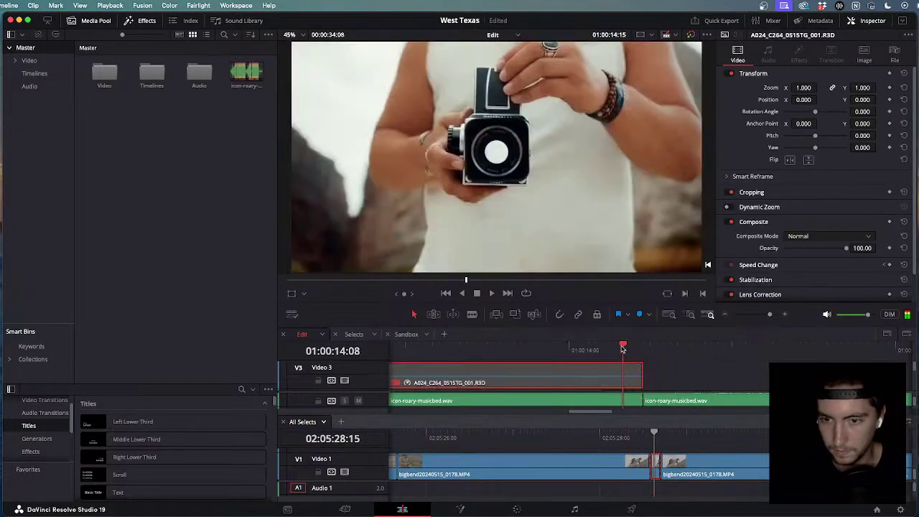
key(l)
key(j)
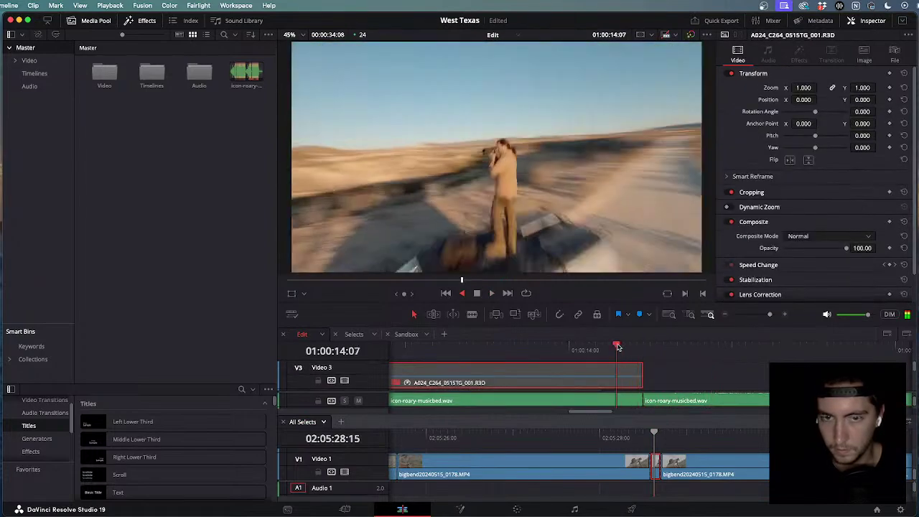
key(l)
key(k)
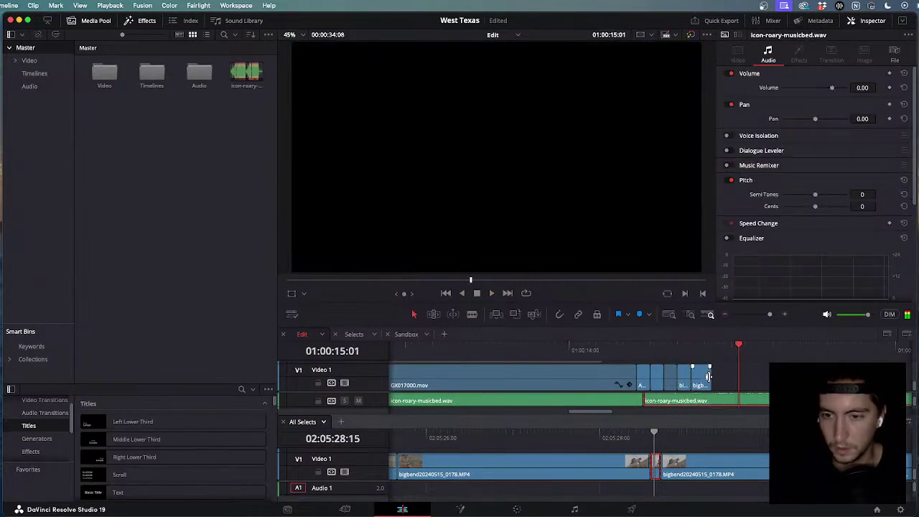
Trim the end of the photographer cut in Edit to two frames and save the project.
drag(709, 376, 582, 348)
click(706, 349)
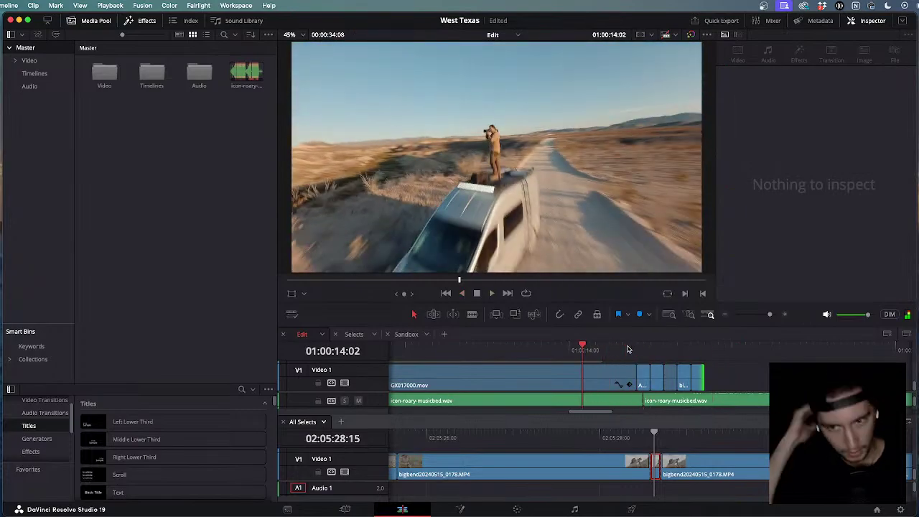
key(super+s)
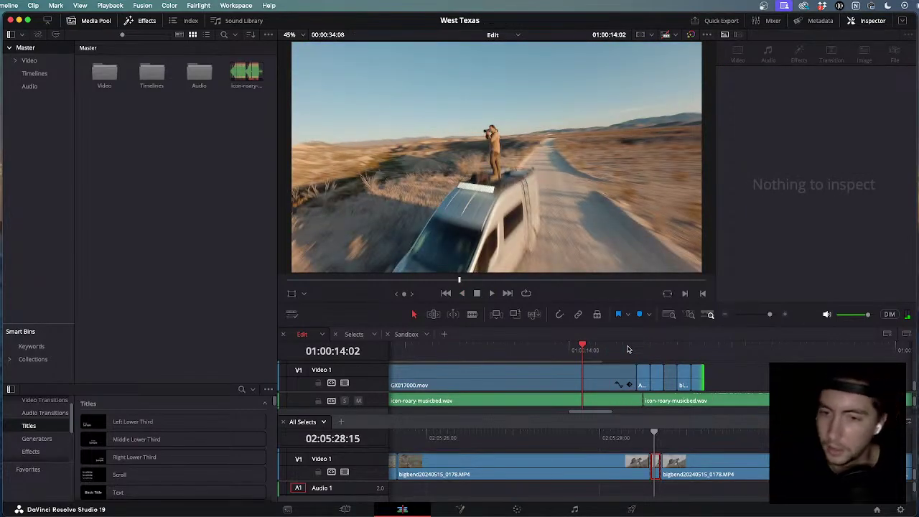
Replay the rapid-cut sequence in Edit from about 01:00:14:02 to check the timing of the trimmed photographer cut against the music.
key(space)
key(j)
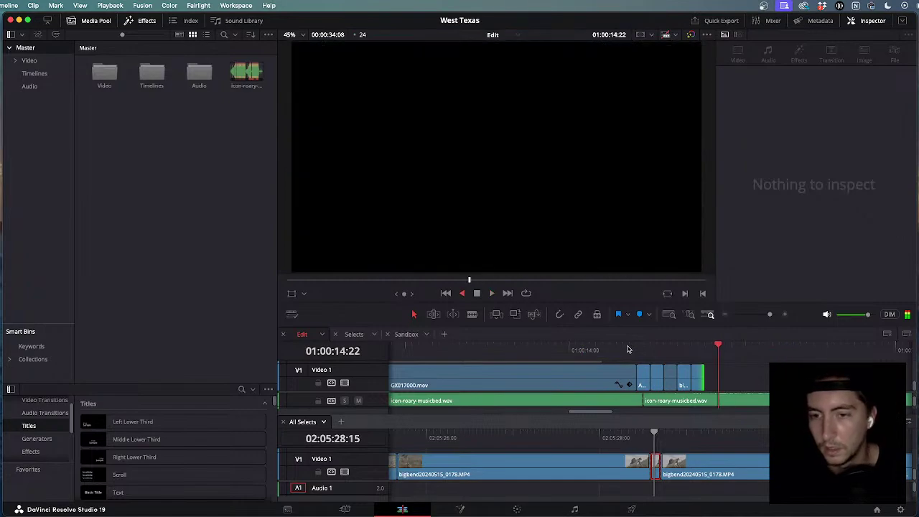
key(l)
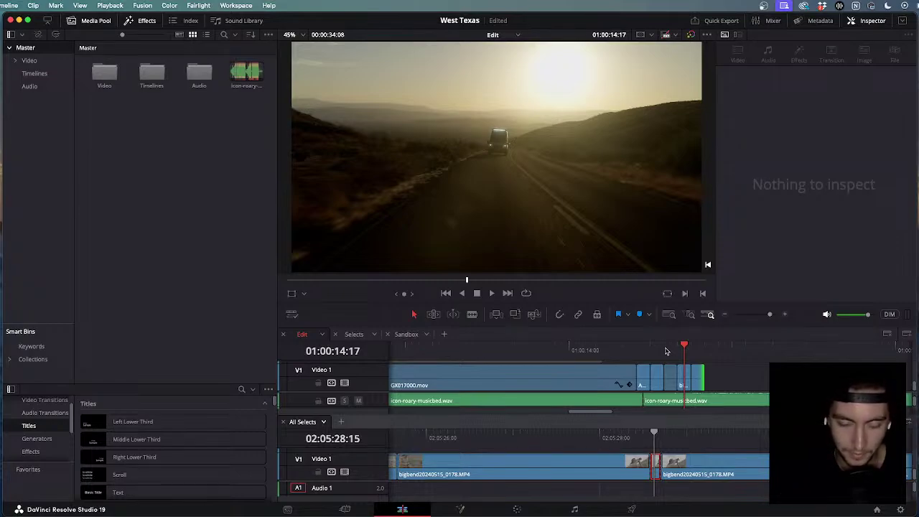
alt+scroll(698, 365, up, 4)
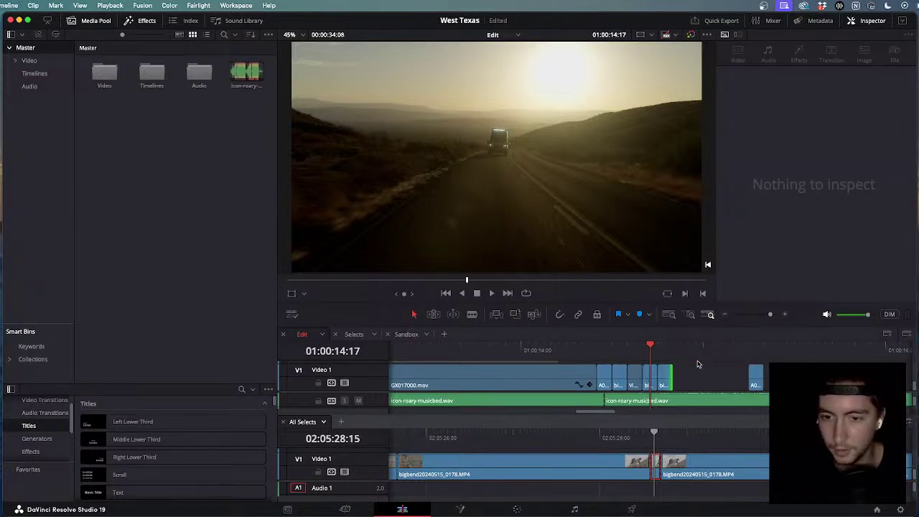
click(634, 346)
drag(633, 345, 487, 346)
key(l)
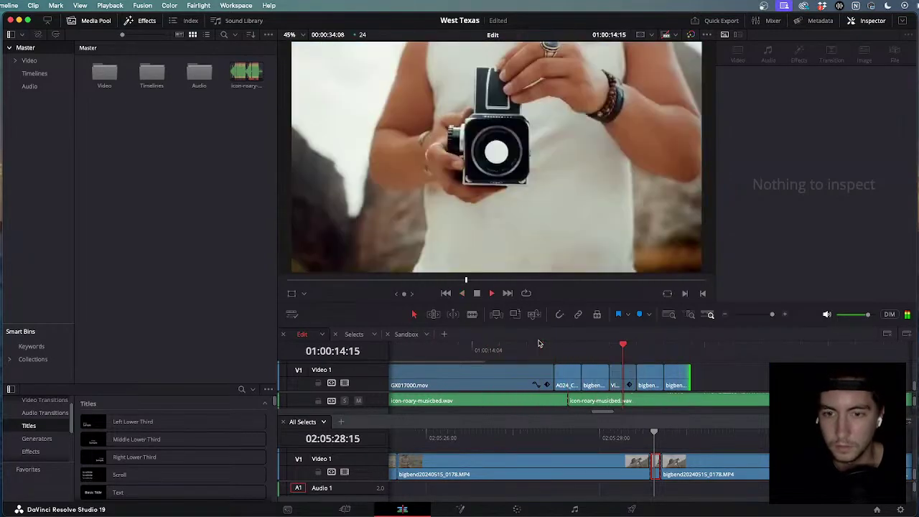
key(j)
key(l)
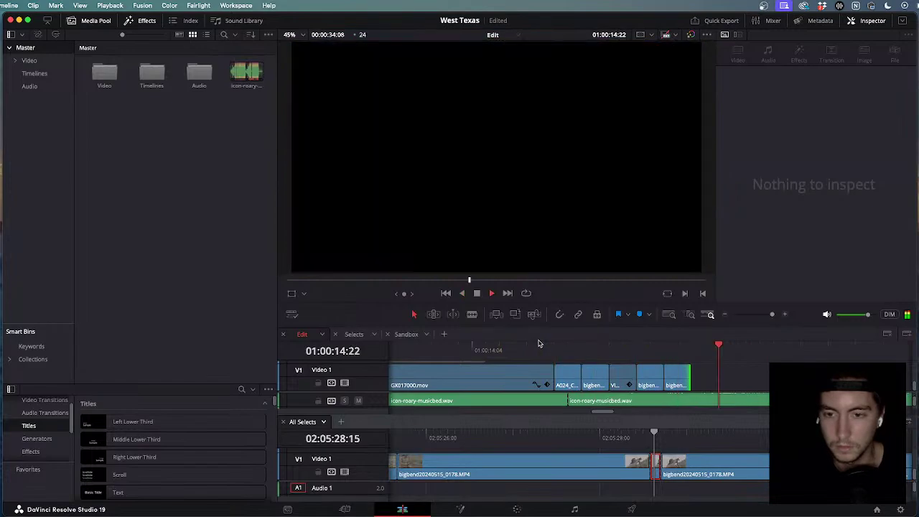
Search All Selects from the backpack shot bigbend20240515_0179.MP4 back to the early detail shots for an eye close-up near 01:05:15:10.
scroll(672, 448, down, 3)
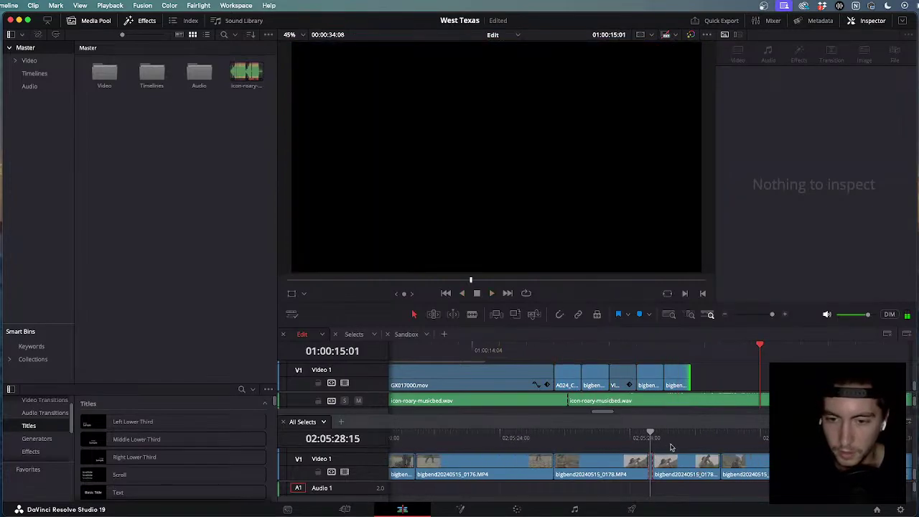
click(651, 436)
scroll(651, 446, down, 3)
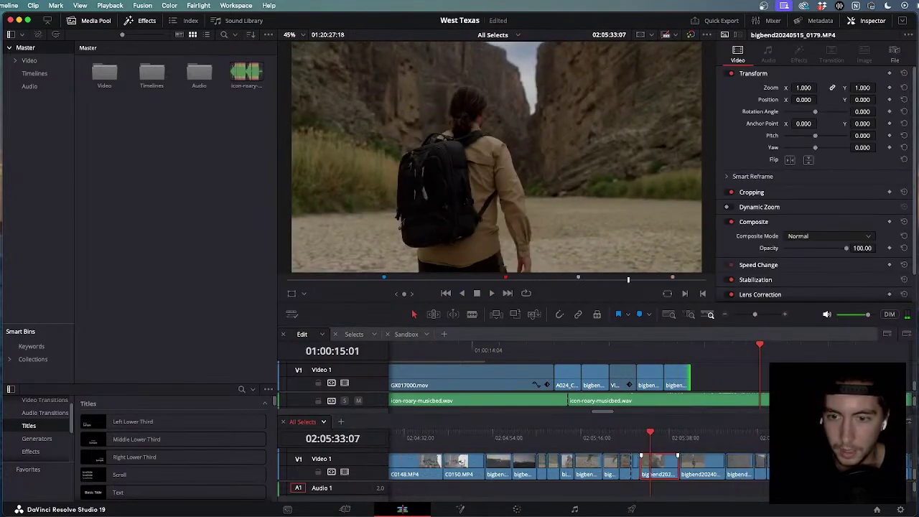
scroll(521, 447, down, 6)
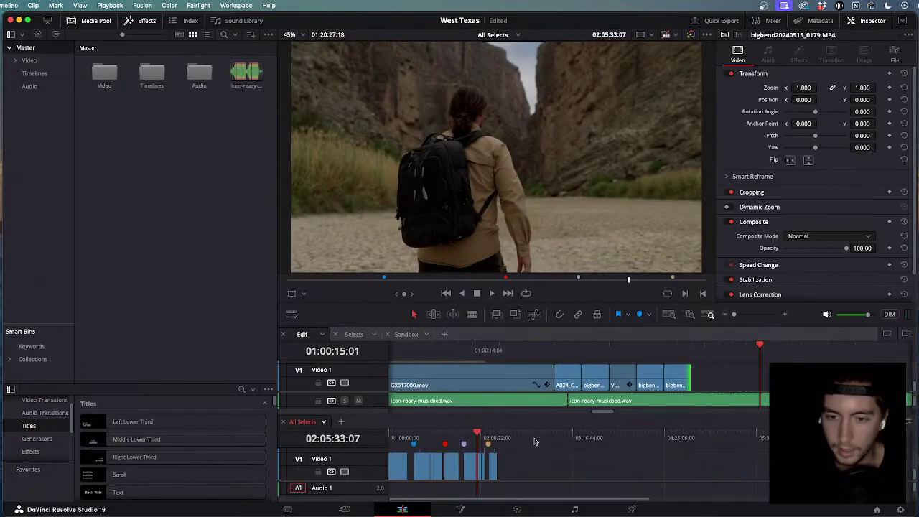
scroll(646, 440, up, 2)
drag(650, 433, 522, 462)
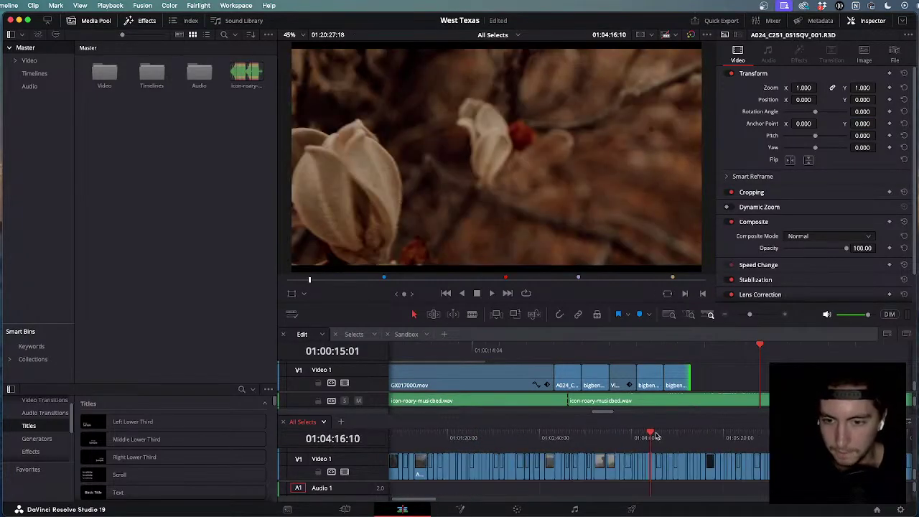
drag(655, 436, 674, 441)
Cut a two-frame piece of the eye close-up A024_C264_0515TG_001.R3D from 01:05:15:10 to 01:05:15:12 and place it in Edit at 01:00:14:20.
key(super+equal)
key(super+equal)
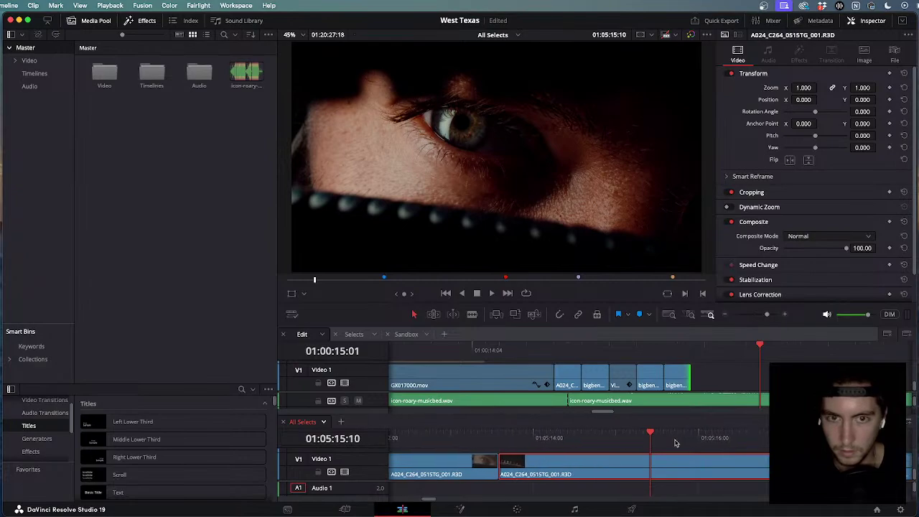
key(Right)
key(Right)
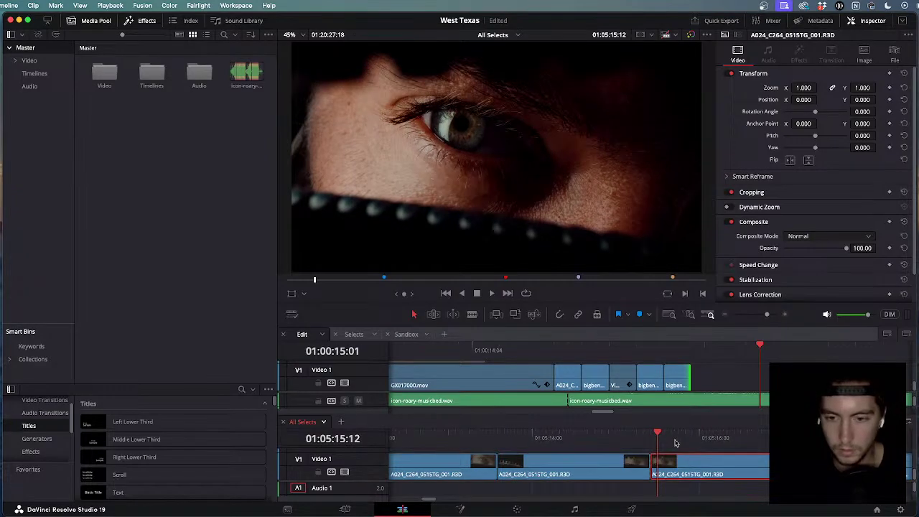
key(super+b)
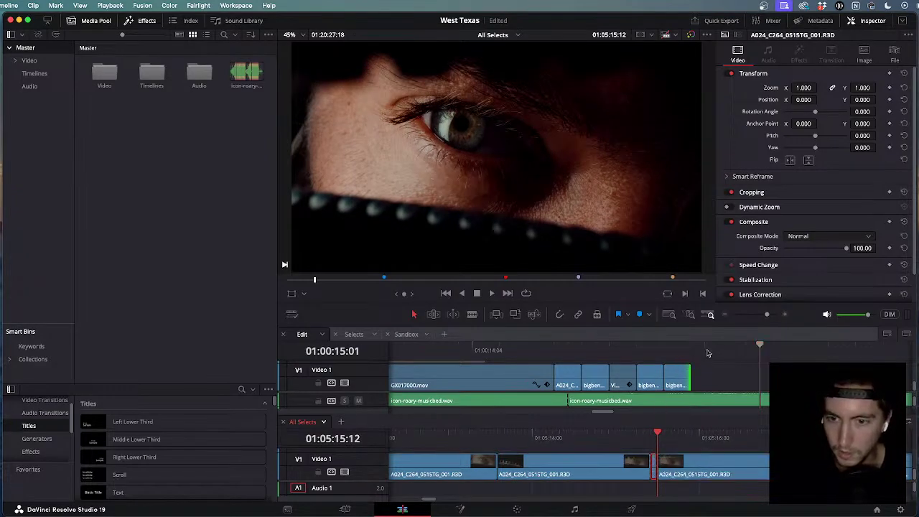
drag(707, 353, 532, 344)
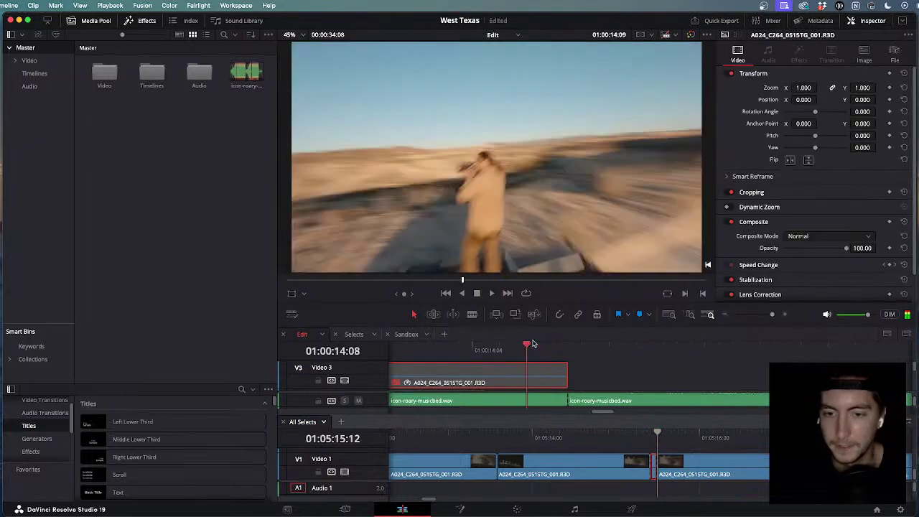
Play the rapid-cut sequence in Edit back and forth from about 01:00:14:08 to check the timing of the added eye cut.
scroll(532, 344, down, 2)
key(l)
key(k)
key(j)
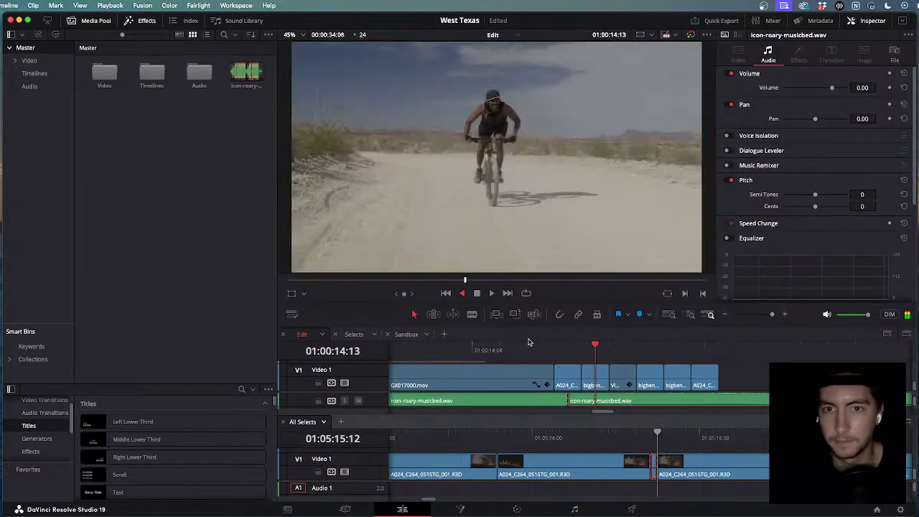
key(l)
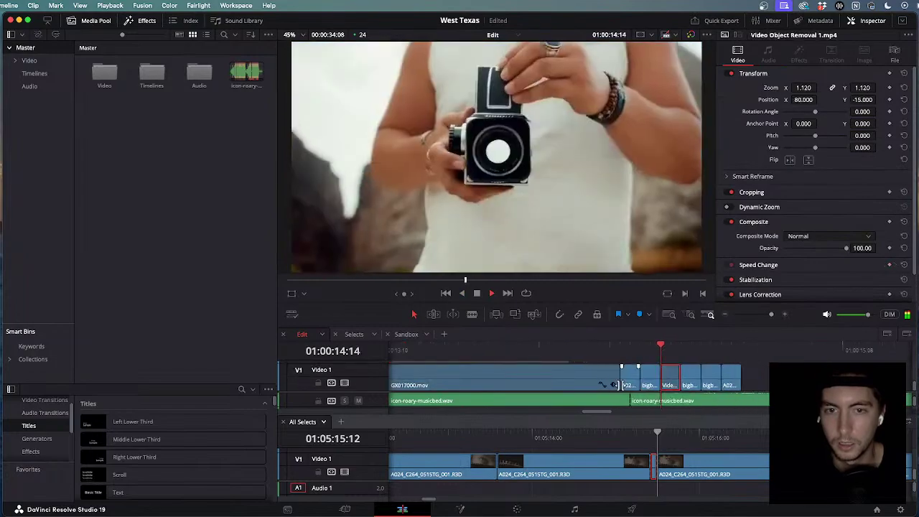
key(j)
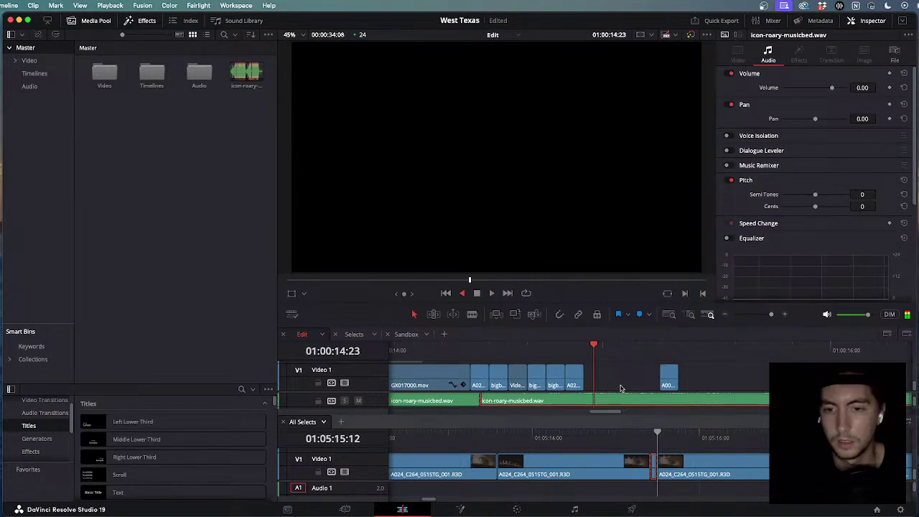
key(l)
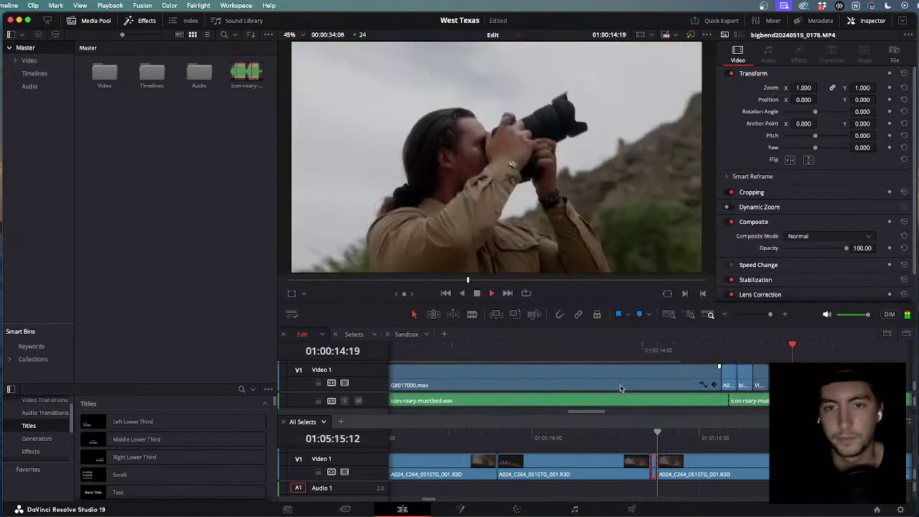
key(j)
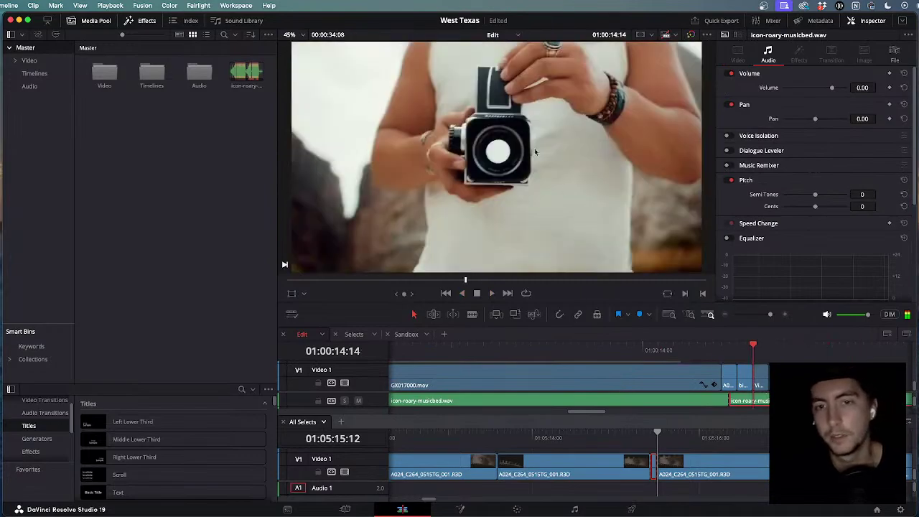
key(l)
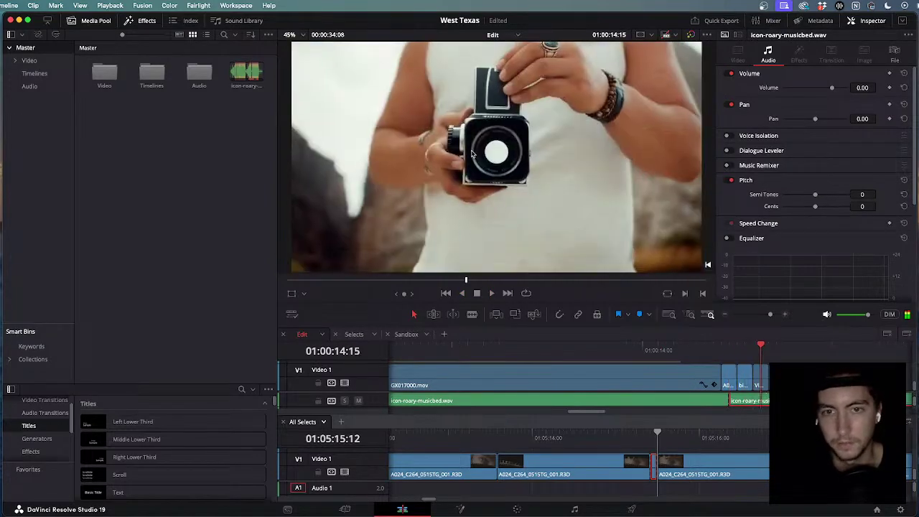
Play the rapid-cut sequence in Edit back and forth between about 01:00:14:10 and 01:00:14:23 to check how the shots line up.
key(j)
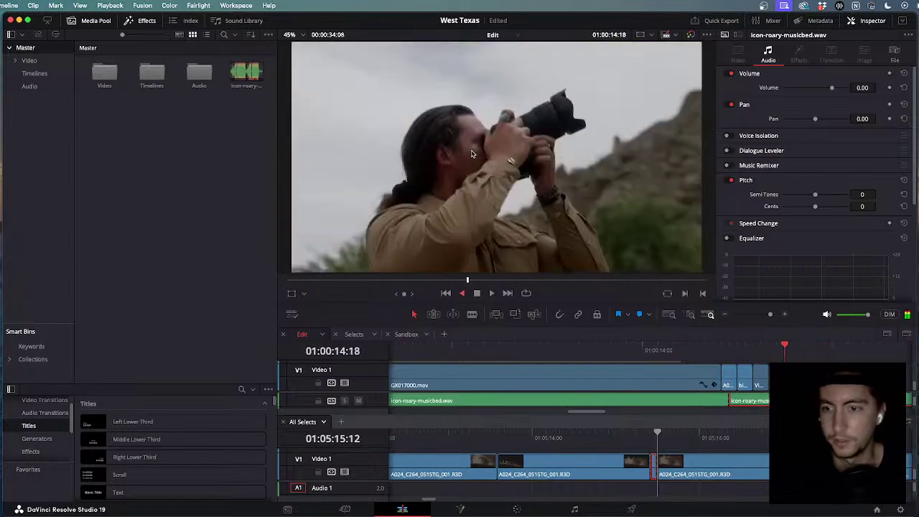
key(l)
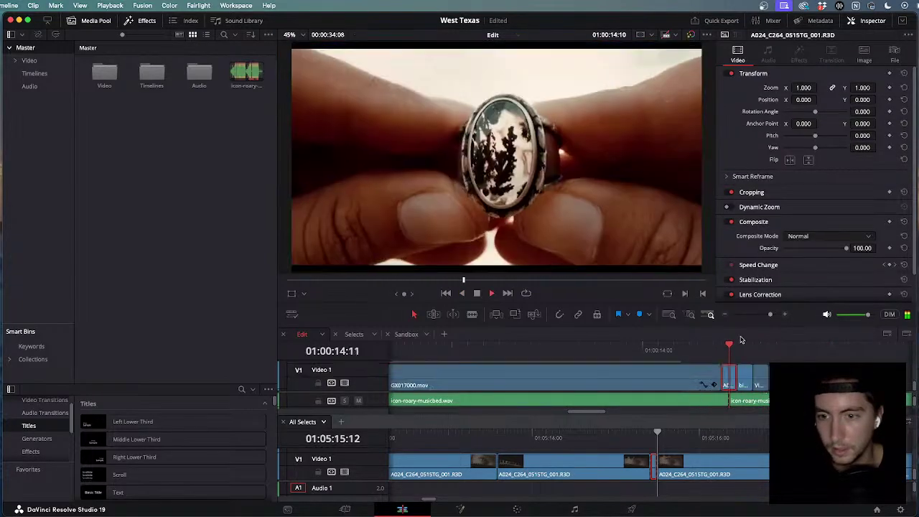
key(j)
key(l)
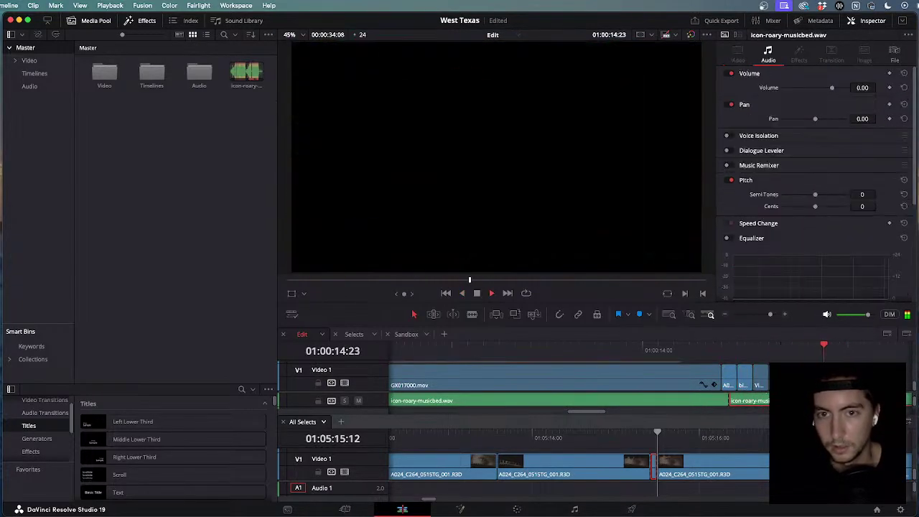
key(j)
key(l)
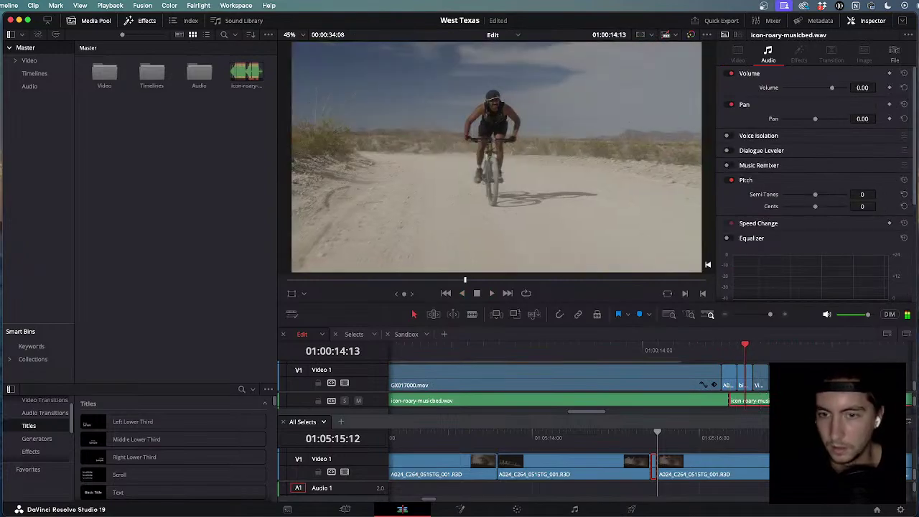
Reframe the camera shot Video Object Removal 1.mp4 to zoom 1.230 with position X 115 and Y -90.
click(764, 374)
mouse_move(794, 88)
mouse_down()
mouse_move(826, 100)
mouse_move(799, 101)
mouse_up()
drag(866, 99, 868, 101)
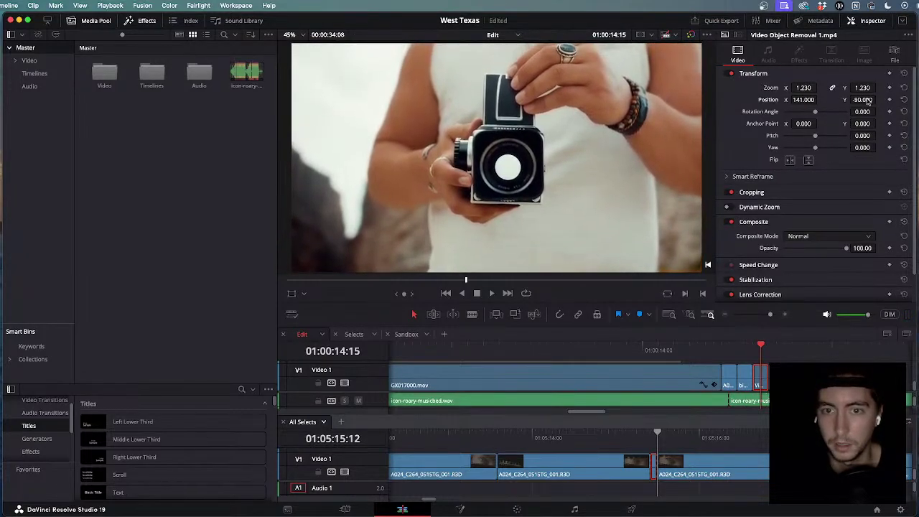
drag(810, 100, 820, 100)
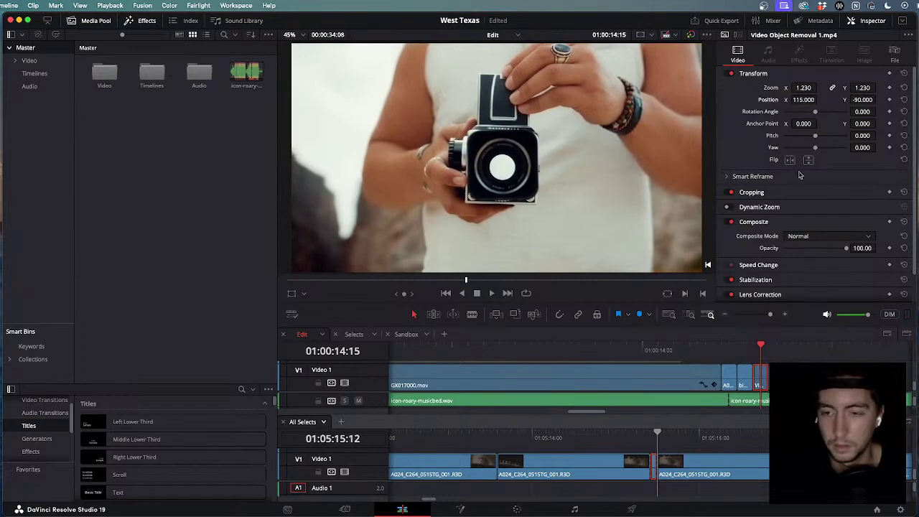
Reframe the van shot bigbend20240515_0260.MP4 to zoom 1.170 with position X 18 and Y -48.
key(space)
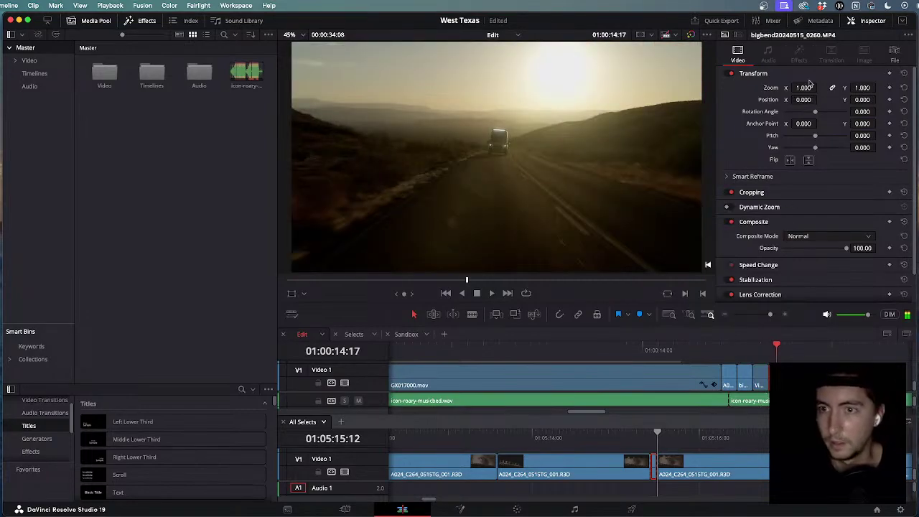
drag(803, 88, 867, 103)
drag(808, 99, 800, 100)
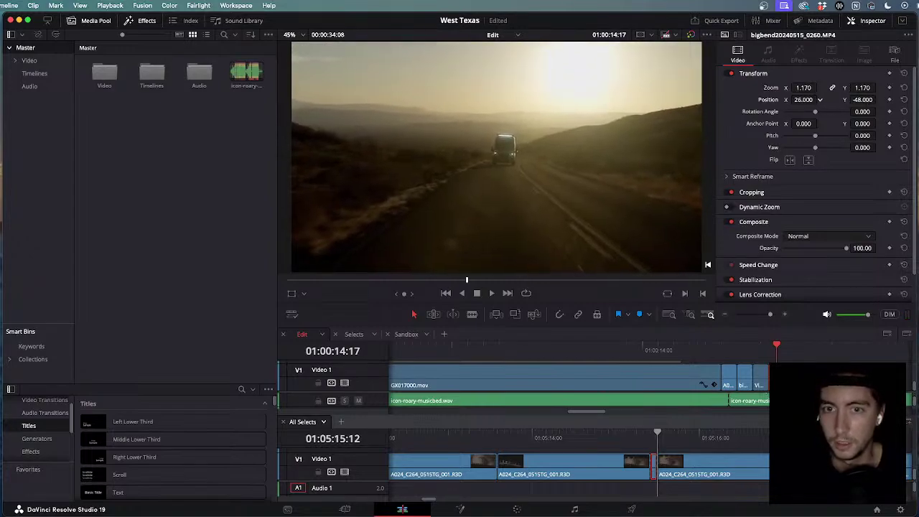
Move the camera clip to Video 2, extend its end over the van clip to 01:00:14:17 and lower its opacity to about 48.
scroll(616, 367, up, 3)
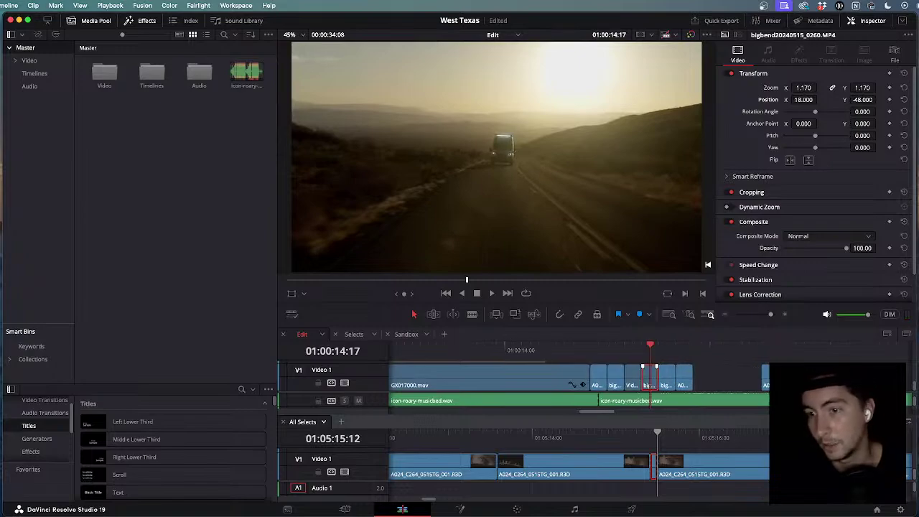
drag(616, 367, 647, 362)
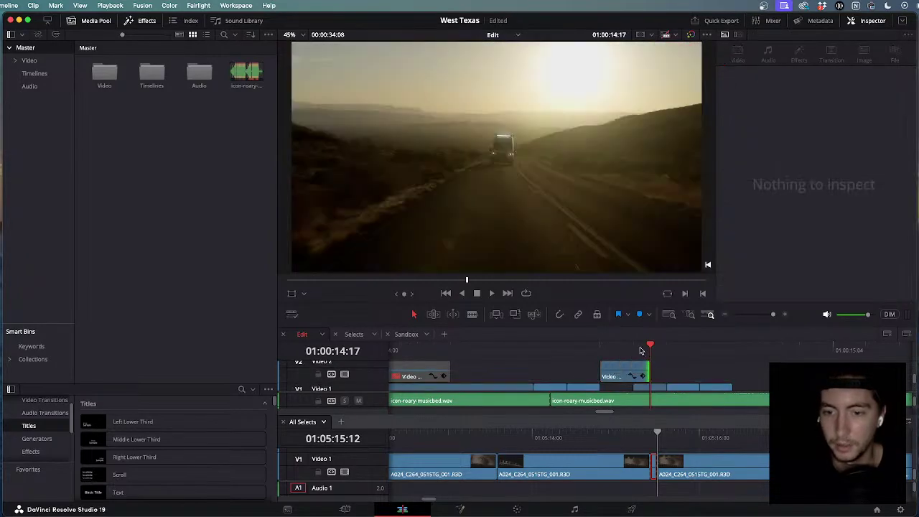
click(642, 350)
click(636, 369)
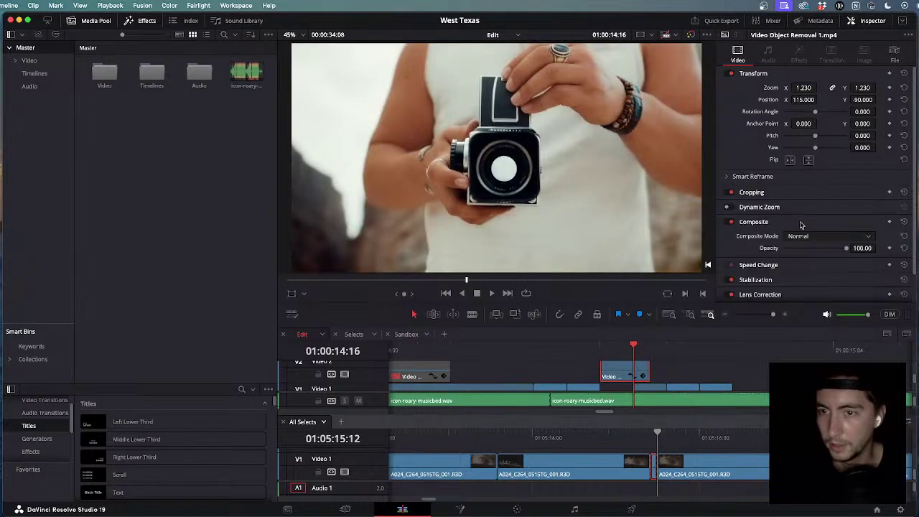
scroll(802, 215, down, 2)
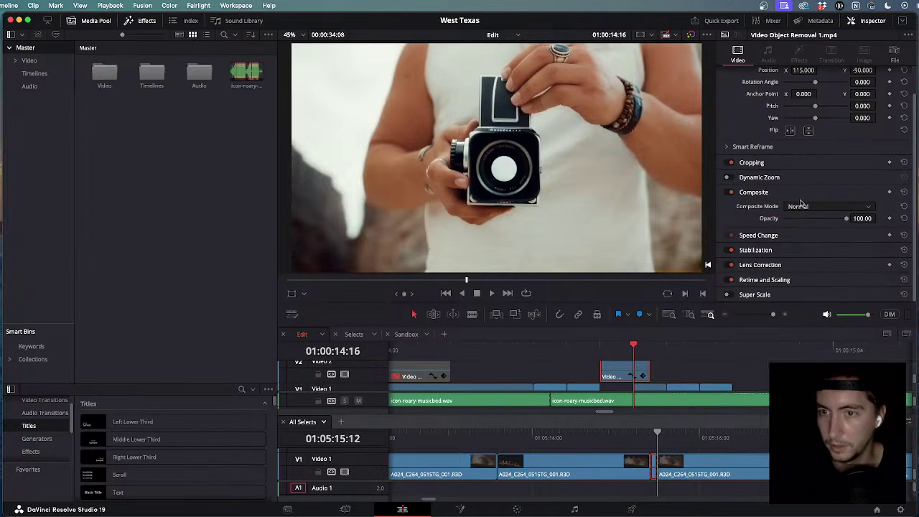
scroll(802, 203, up, 1)
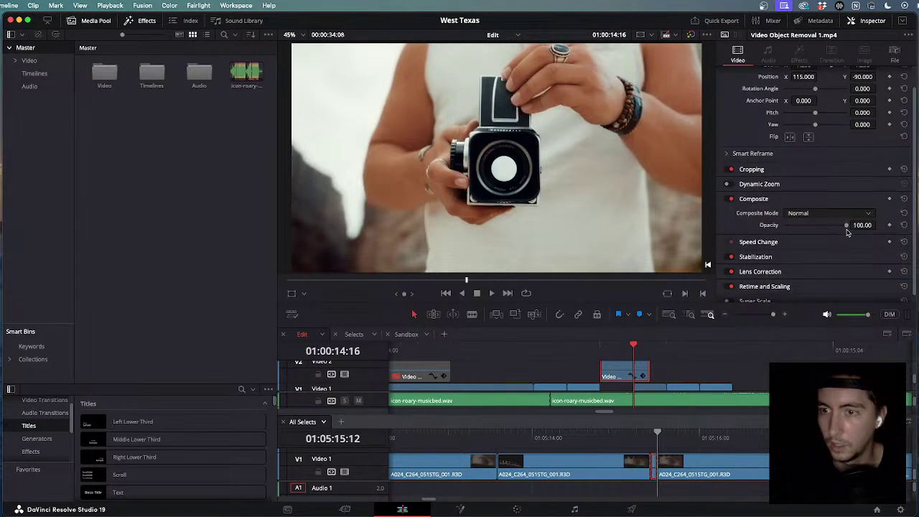
drag(847, 227, 818, 228)
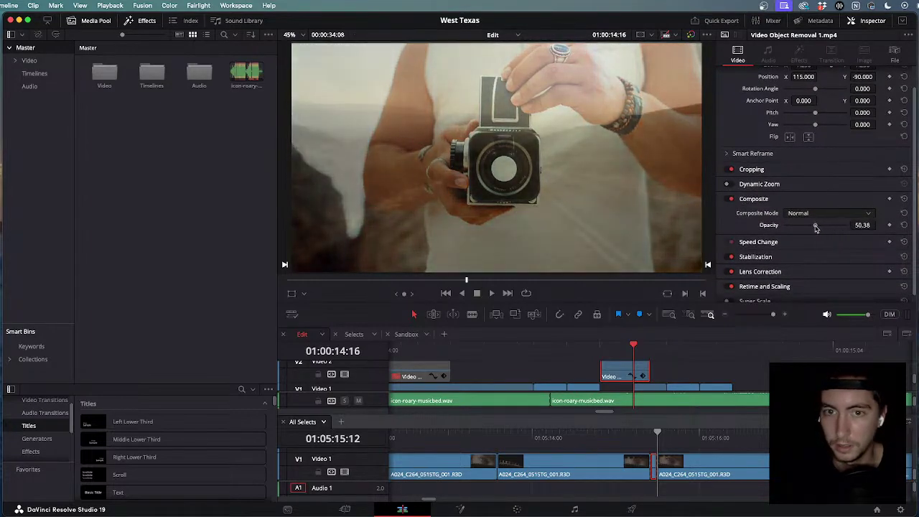
Align the van with the camera lens by setting the van clip's zoom to 1.200 and position Y to -105.
click(646, 390)
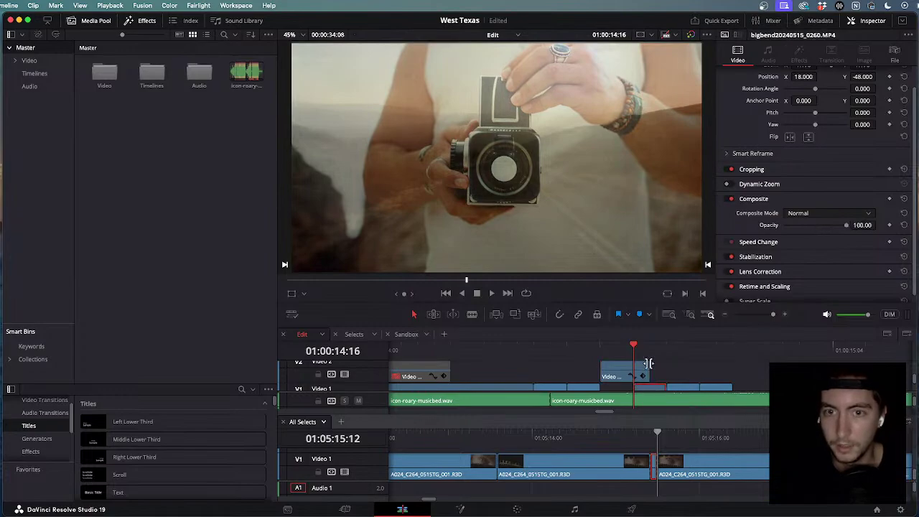
scroll(819, 118, up, 2)
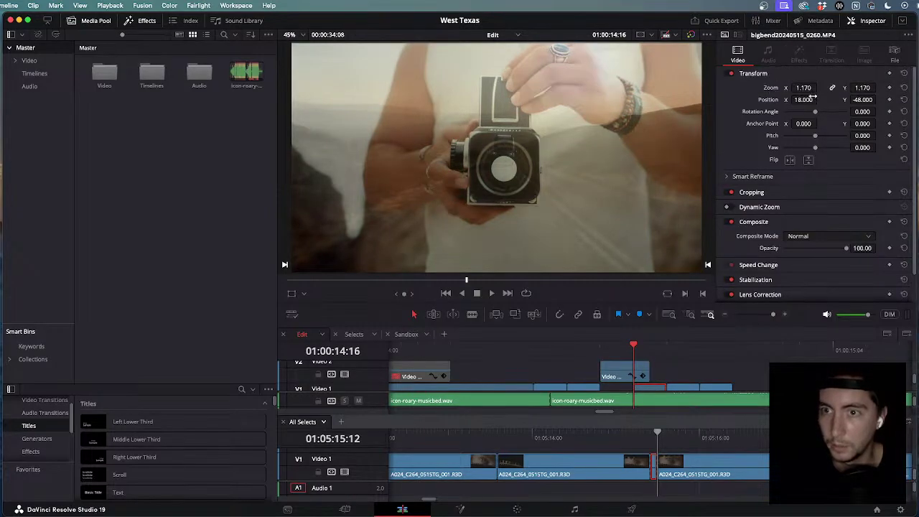
drag(862, 99, 824, 87)
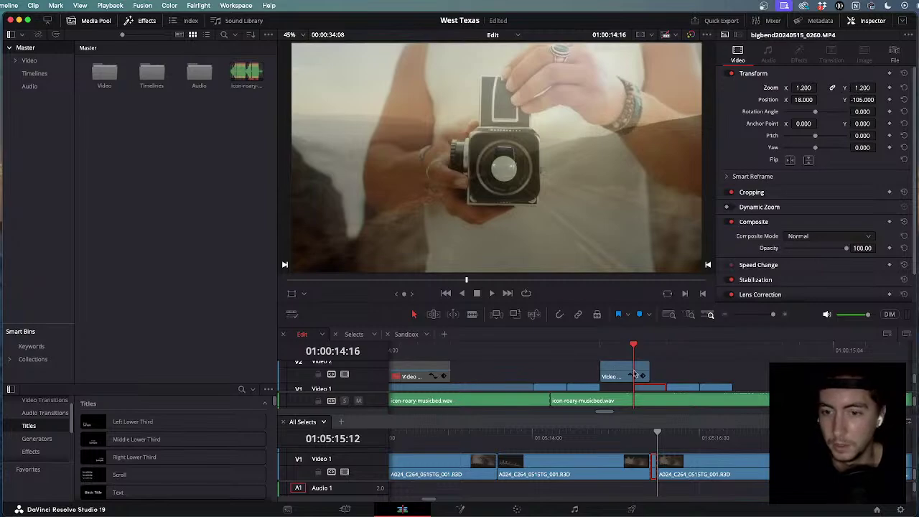
Trim the camera clip's end back to 01:00:14:16 and restore its opacity to 100.
drag(647, 368, 632, 368)
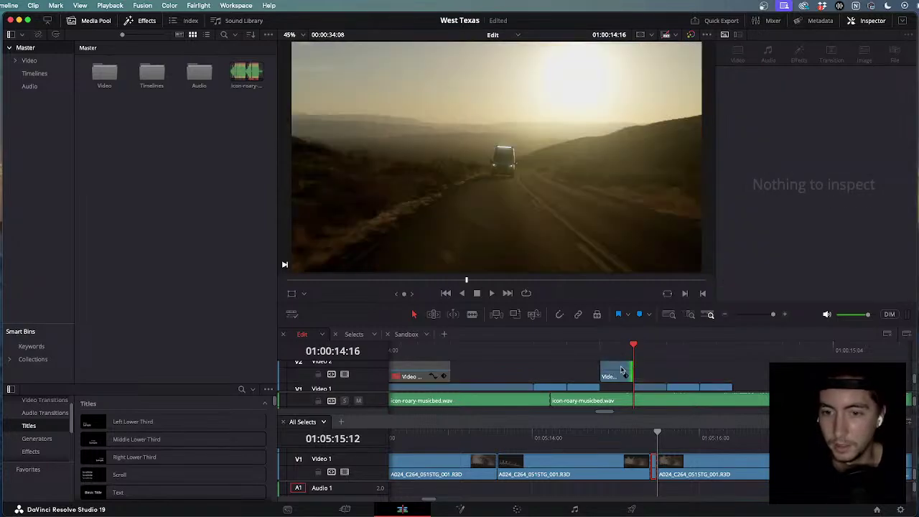
click(620, 351)
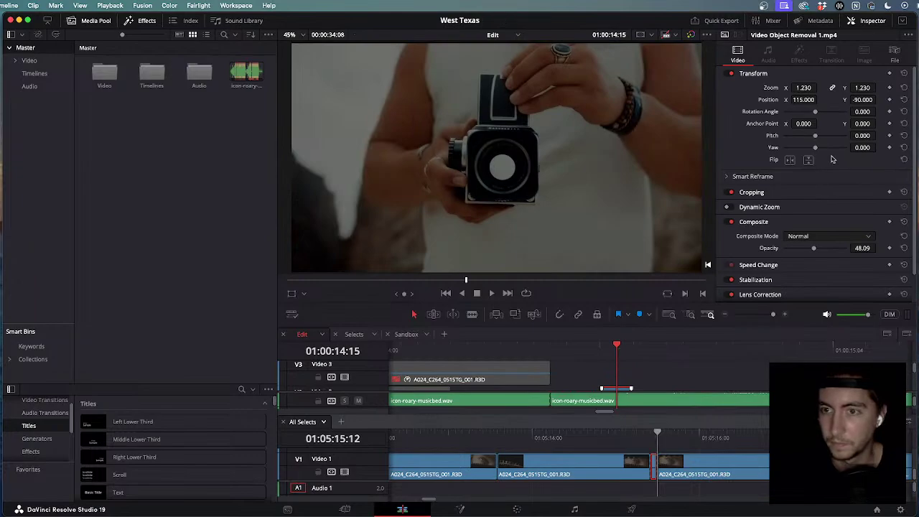
scroll(829, 176, down, 2)
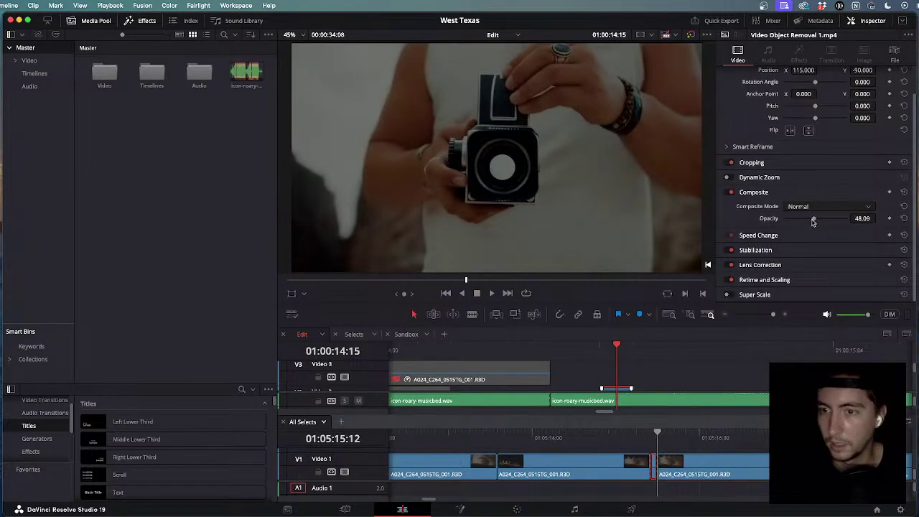
drag(814, 219, 847, 220)
Step and play repeatedly through the rapid cuts around 01:00:14:16 to check the camera-to-van match and the sequence's flow.
key(Right)
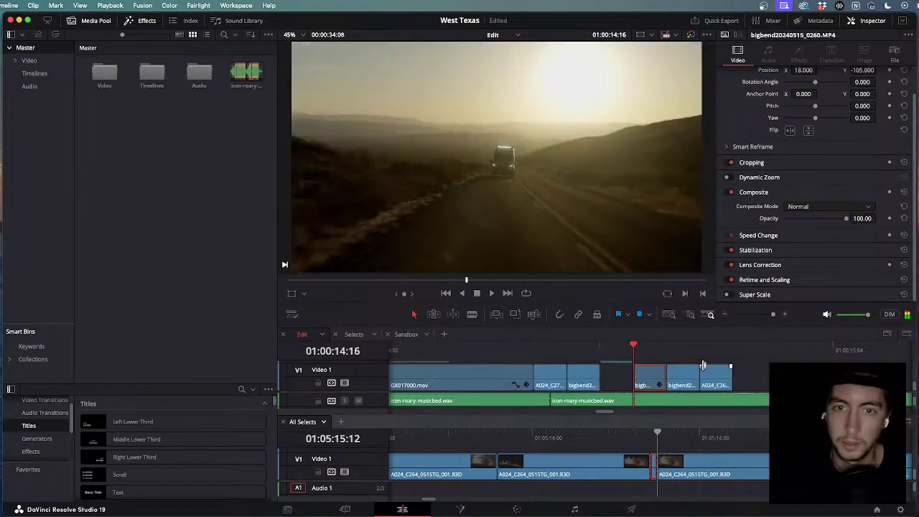
key(Left)
key(Right)
key(Right)
key(Left)
key(Left)
key(Left)
key(Left)
key(Left)
key(Left)
key(Left)
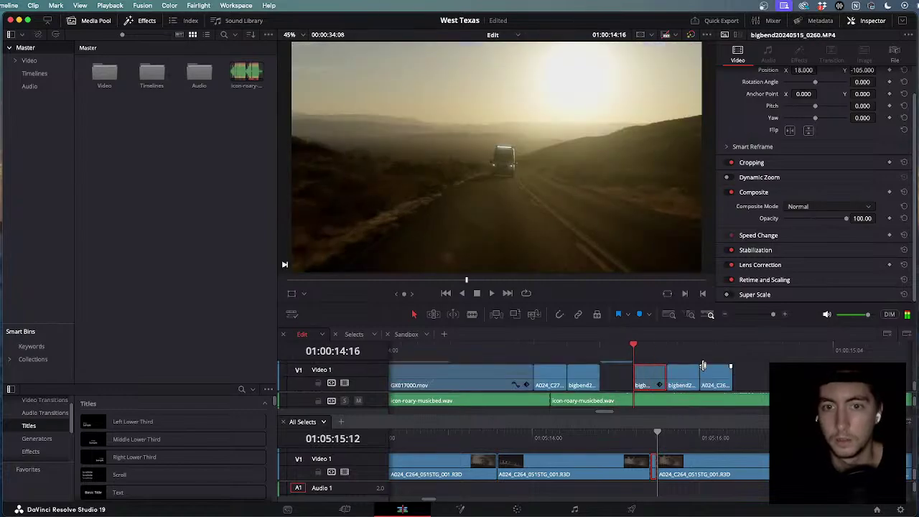
key(Right)
key(Right)
key(Right)
key(Right)
key(Right)
key(Right)
key(Right)
key(Right)
key(Right)
key(Right)
key(Right)
key(Right)
key(Right)
key(Right)
key(Right)
key(Right)
key(Right)
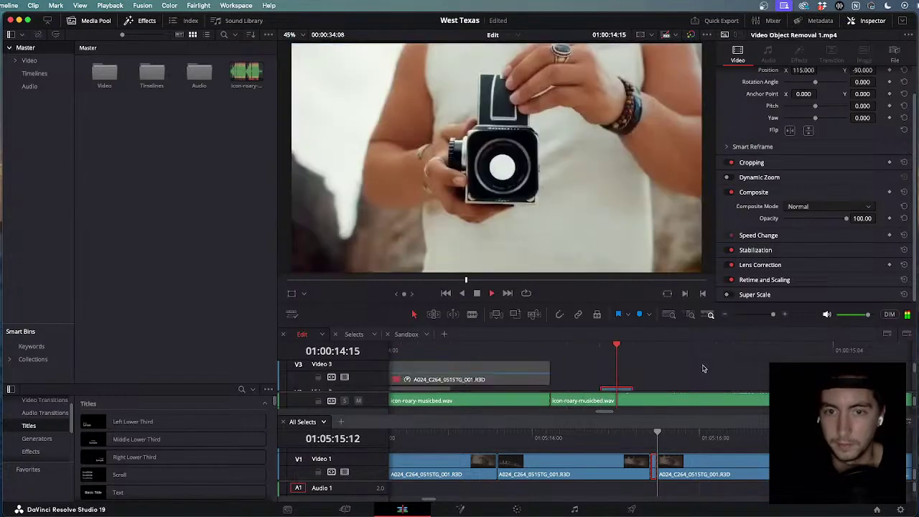
key(Left)
key(Left)
key(Left)
key(Left)
key(Left)
key(Left)
key(Left)
key(Left)
key(Left)
key(Left)
key(Left)
key(Left)
key(Right)
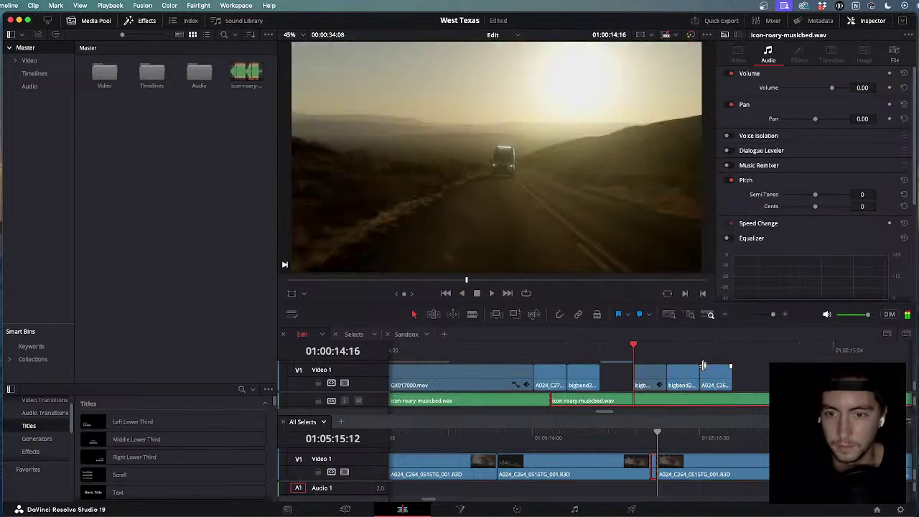
key(Left)
key(Left)
key(Left)
key(Left)
key(Left)
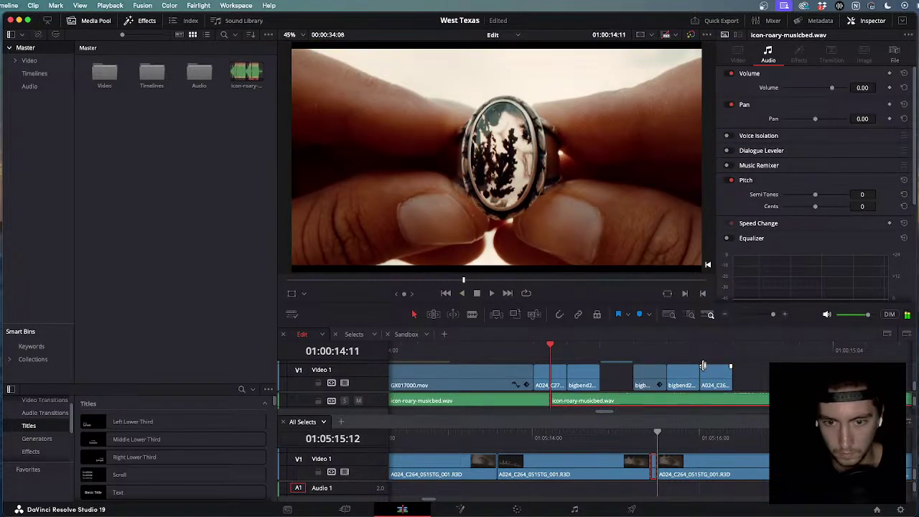
key(Left)
key(Right)
key(Right)
key(Right)
key(Right)
key(Right)
key(Right)
key(Right)
key(Right)
key(Right)
key(Right)
key(Right)
key(Right)
key(Right)
key(Right)
key(Right)
key(Right)
key(Right)
key(j)
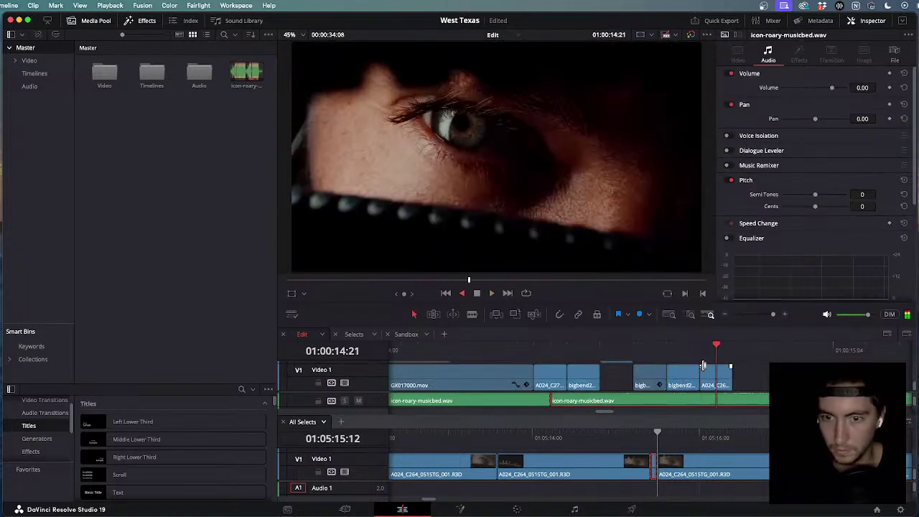
key(k)
key(l)
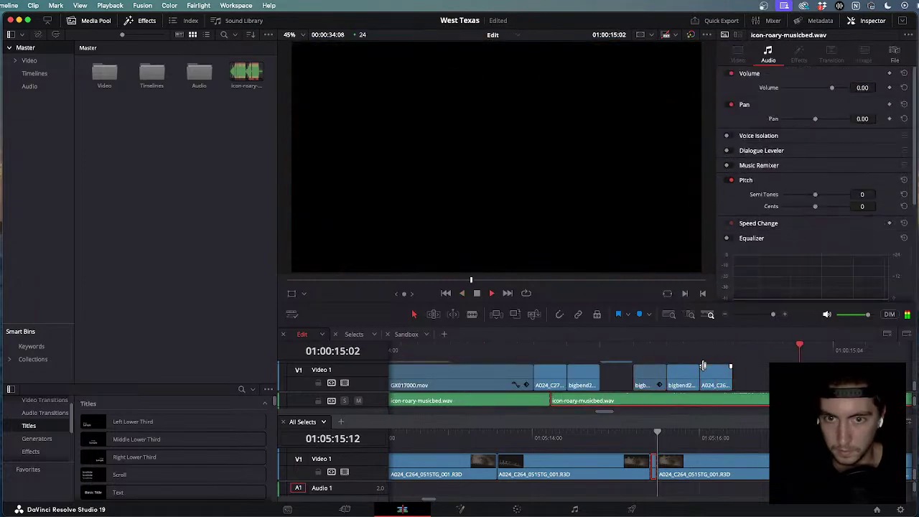
Step frame by frame from the cycling shot at 01:00:14:12 to the eye shot at 01:00:14:21 to compare where each subject sits.
drag(671, 347, 568, 346)
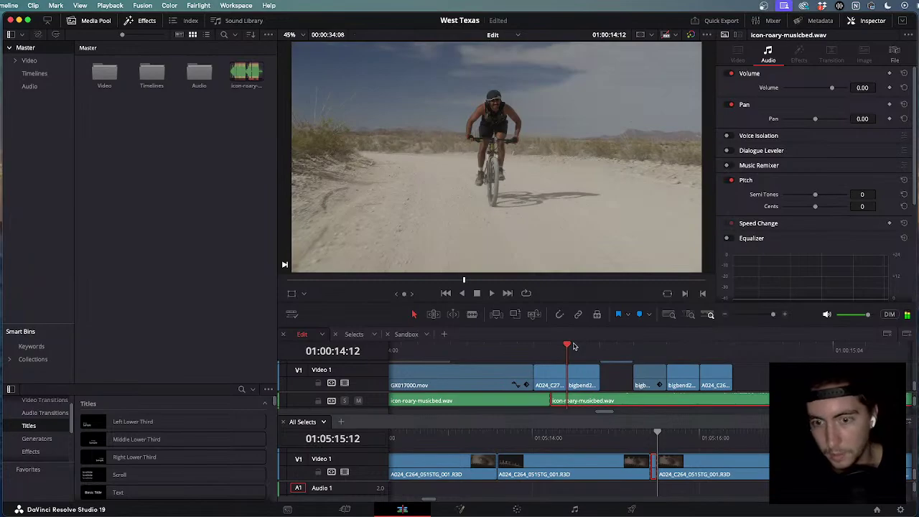
key(Right)
key(Right)
key(Right)
key(Left)
key(Left)
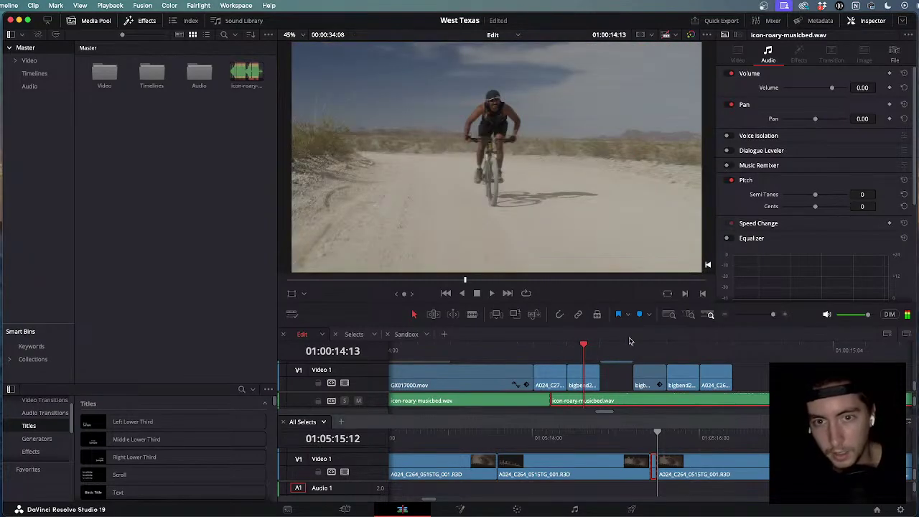
key(Left)
key(Right)
key(Right)
key(Right)
key(Right)
key(Right)
key(Right)
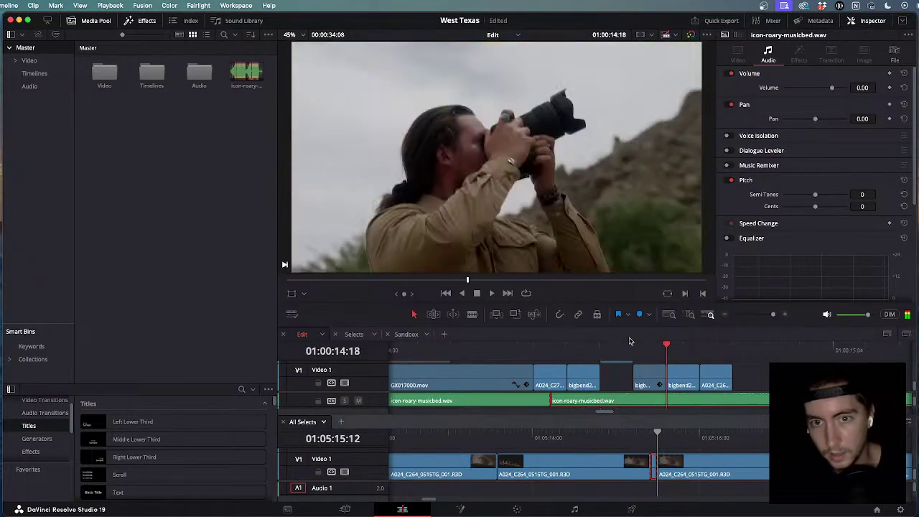
key(Right)
key(Right)
key(Right)
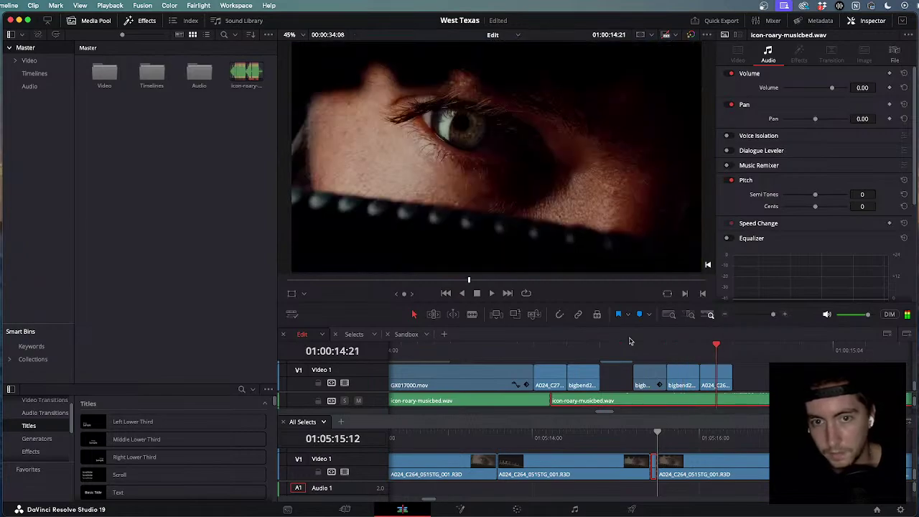
Reframe the eye close-up A024_C264_0515TG_001.R3D at 01:00:14:21 to zoom 1.290 with position X 207 and Y -116.
click(707, 378)
click(715, 378)
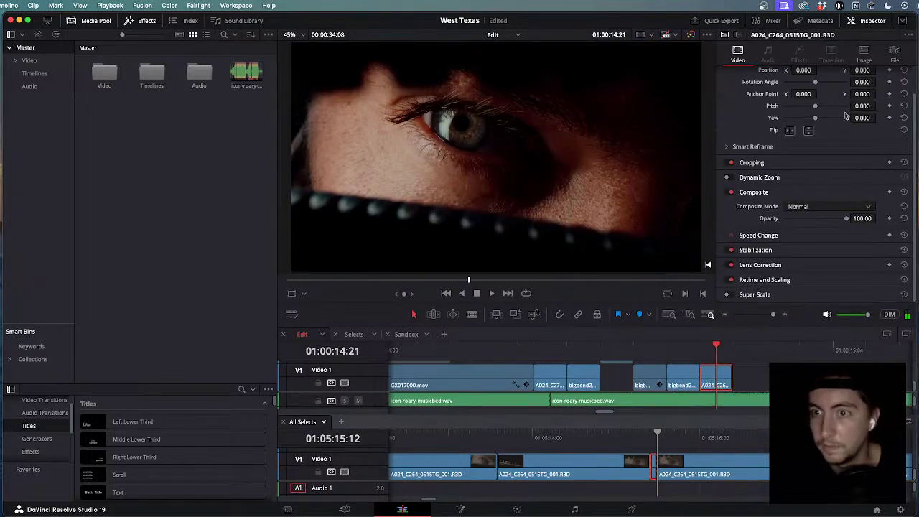
drag(801, 87, 873, 99)
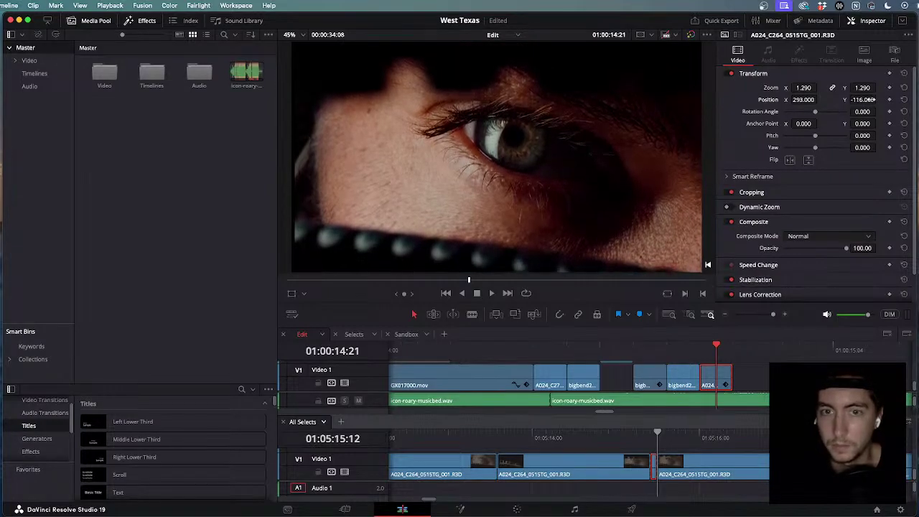
drag(815, 106, 808, 102)
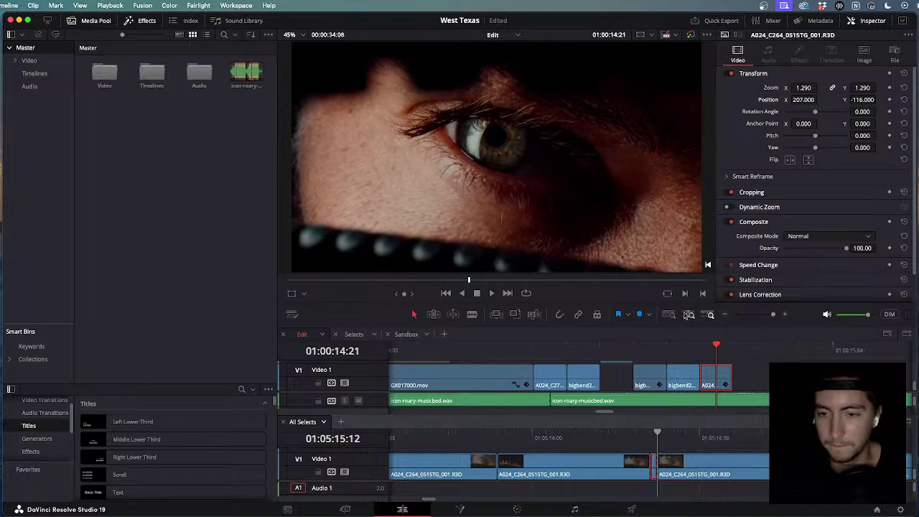
Raise the photographer clip bigbend20240515_0178.MP4 to video track 2 and extend its end over the eye close-up to 01:00:14:21.
click(676, 385)
scroll(676, 385, up, 2)
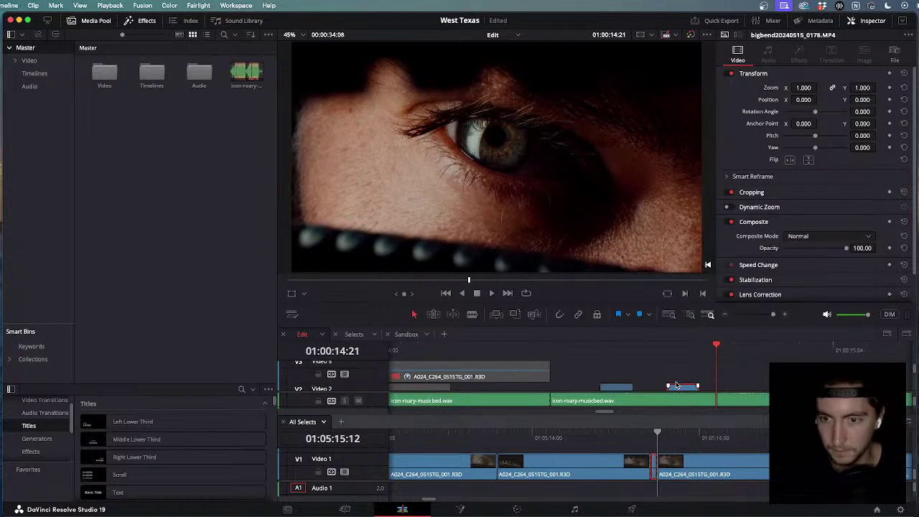
mouse_move(697, 367)
mouse_down()
mouse_move(717, 369)
mouse_move(707, 366)
mouse_up()
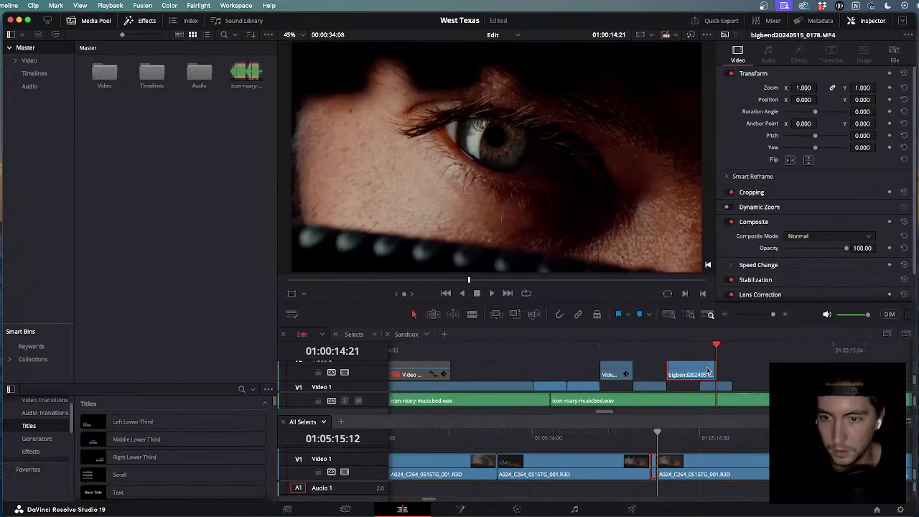
scroll(708, 371, up, 1)
key(Left)
scroll(707, 389, down, 1)
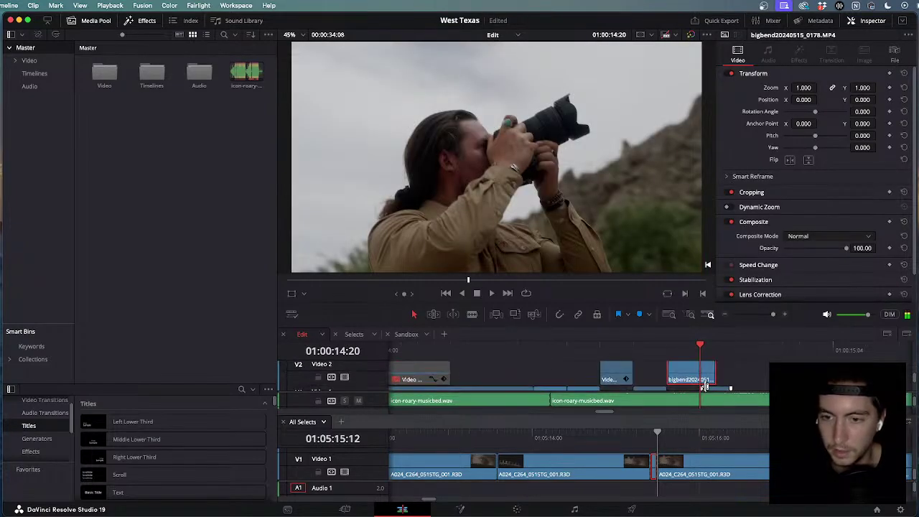
scroll(715, 365, up, 1)
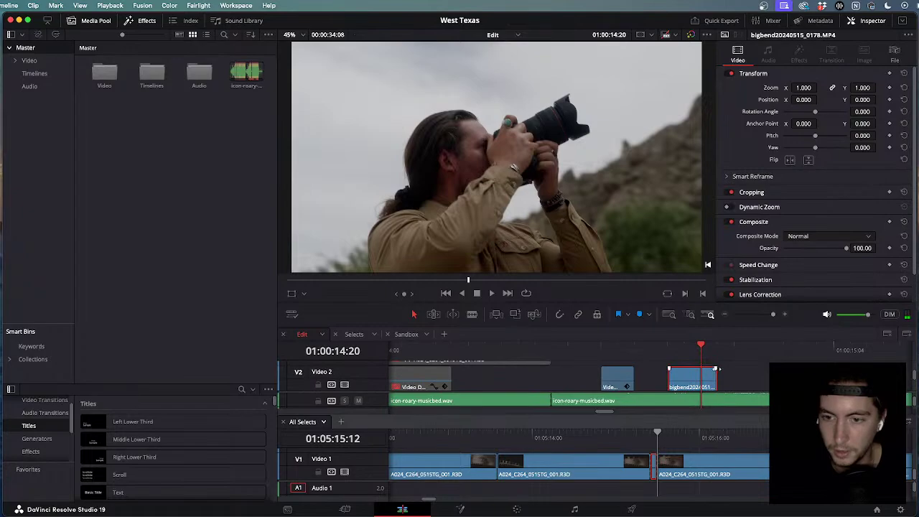
drag(717, 369, 696, 370)
key(super+z)
key(super+z)
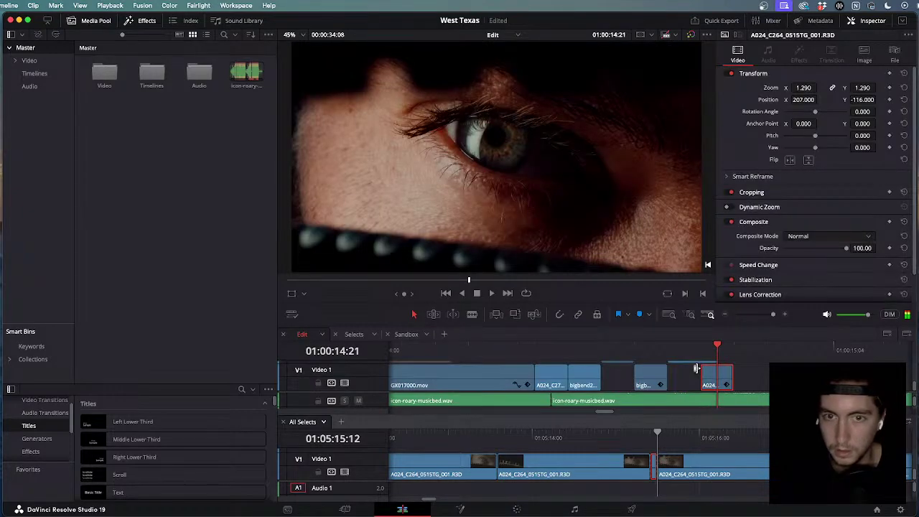
key(super+z)
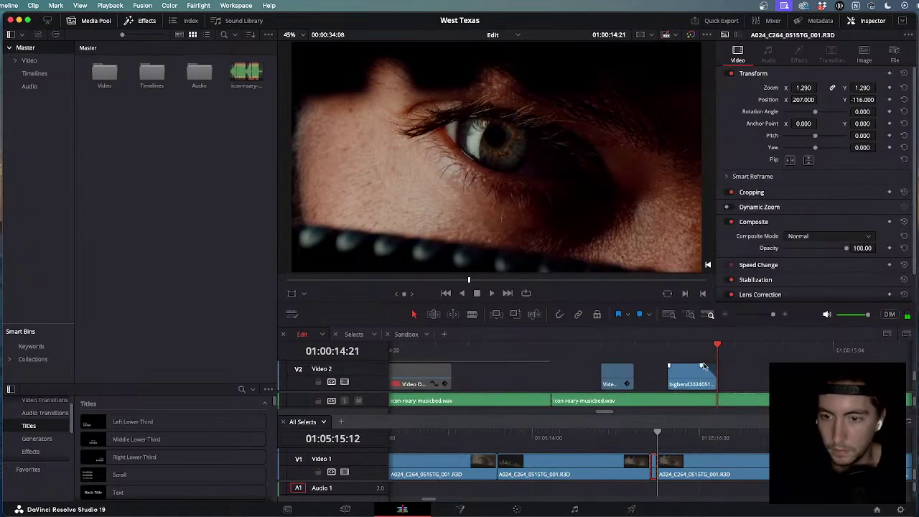
key(super+z)
key(super+z)
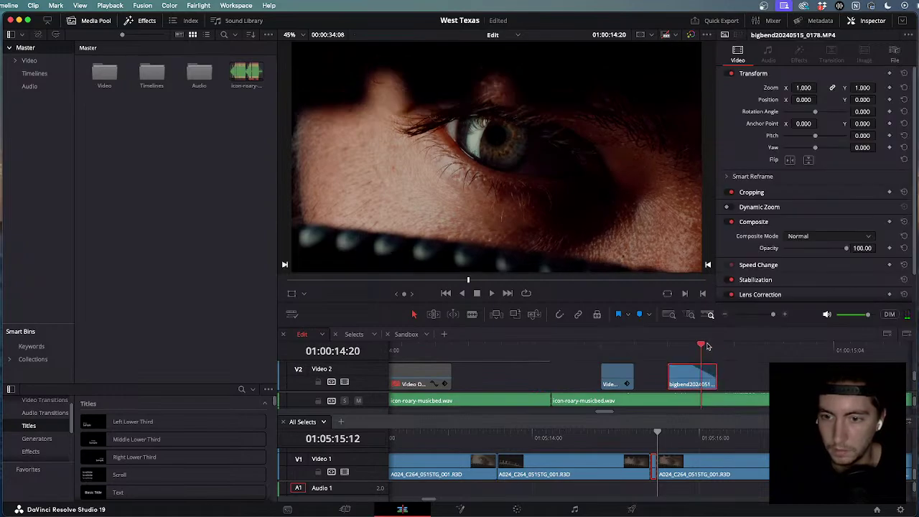
key(super+z)
key(super+z)
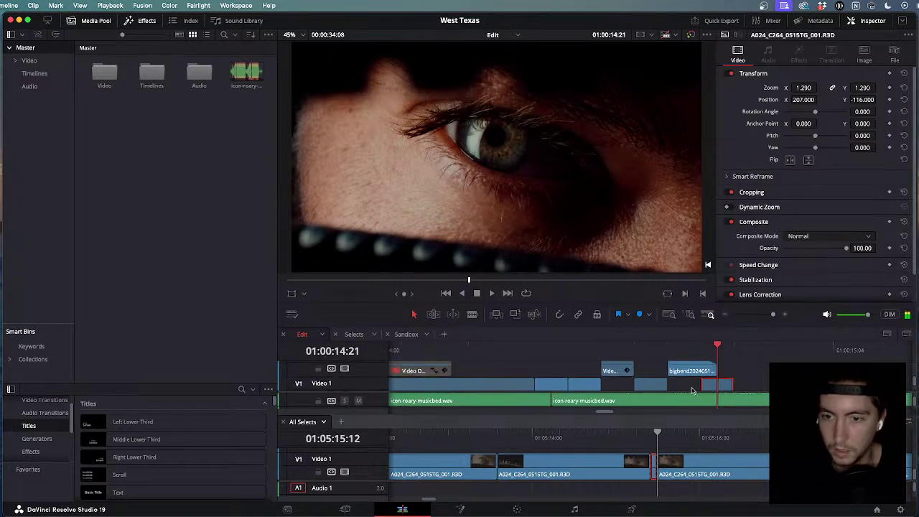
key(super+z)
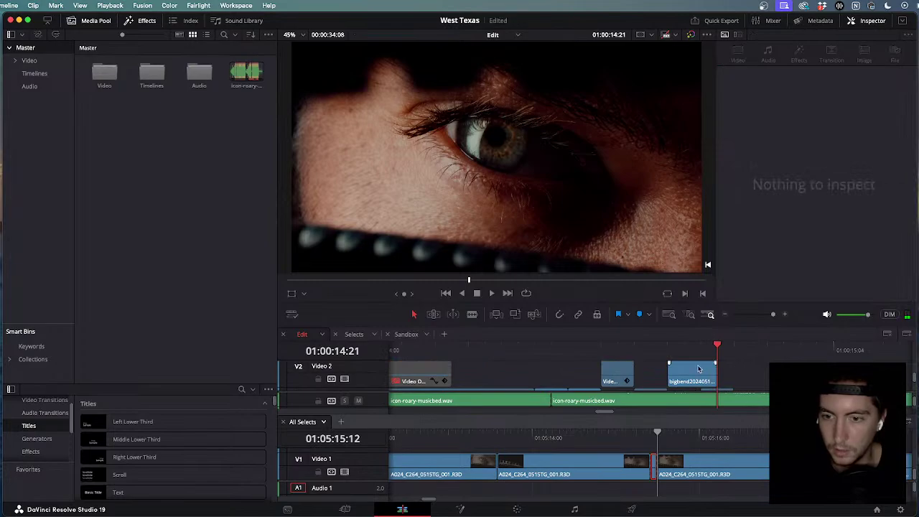
key(super+z)
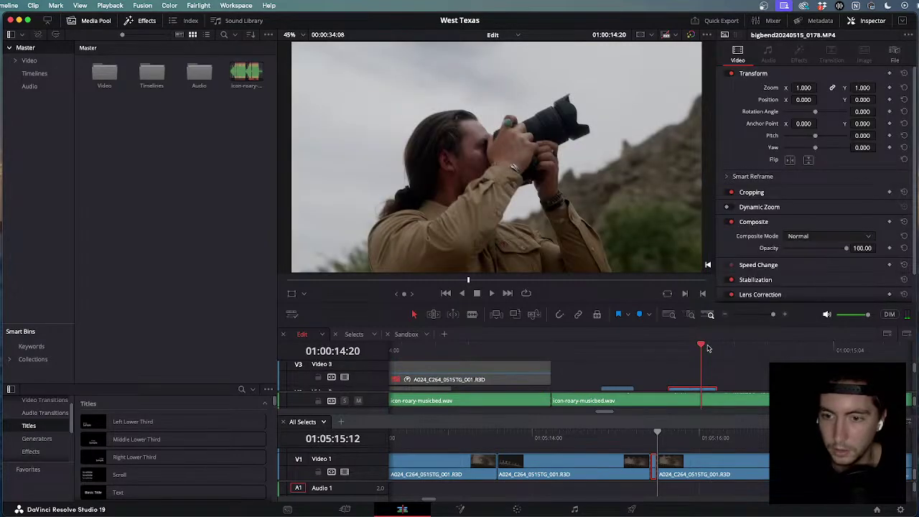
Lower the photographer clip's opacity to 37.40 and, using the overlay, set the eye close-up's position Y to -110.
scroll(734, 365, down, 3)
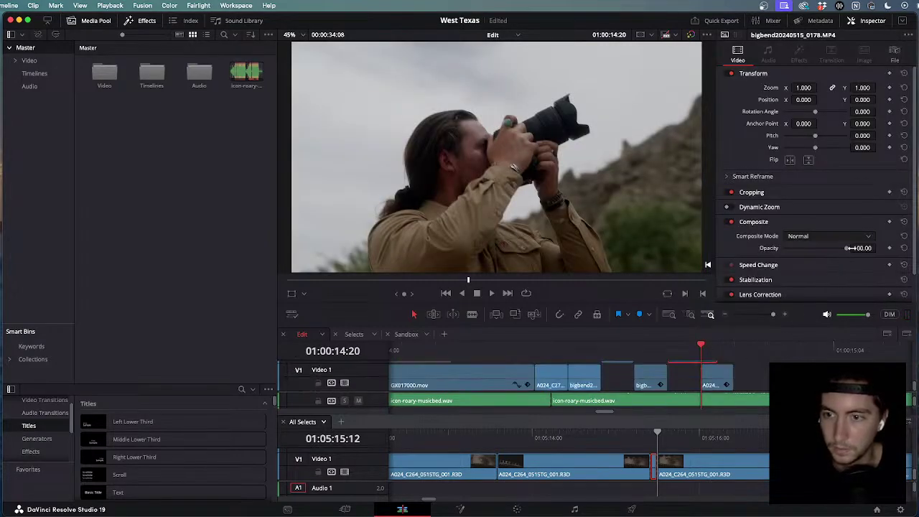
drag(847, 249, 808, 251)
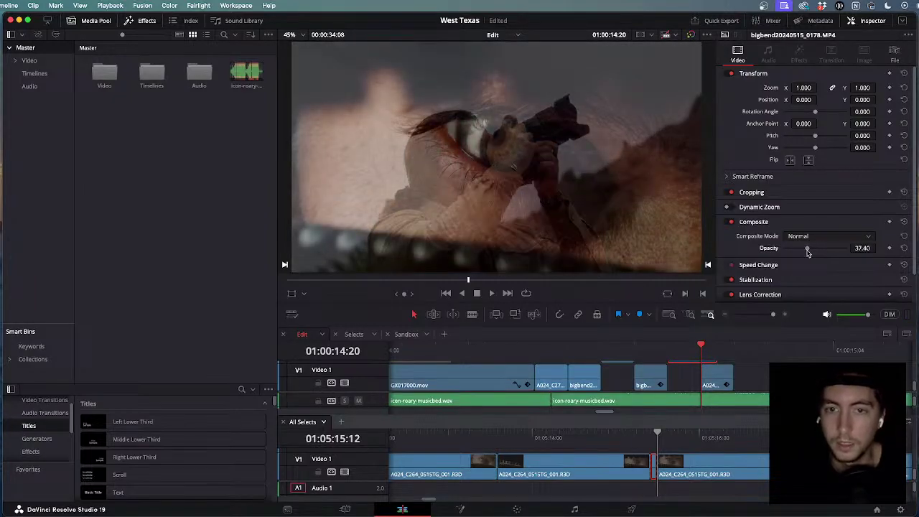
click(715, 377)
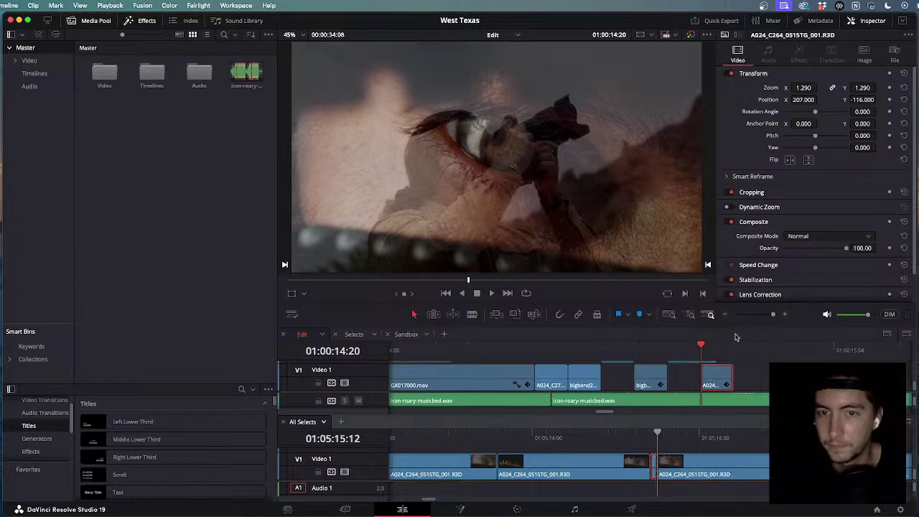
mouse_move(863, 100)
mouse_down()
mouse_move(852, 100)
mouse_move(879, 100)
mouse_move(848, 100)
mouse_move(881, 100)
mouse_up()
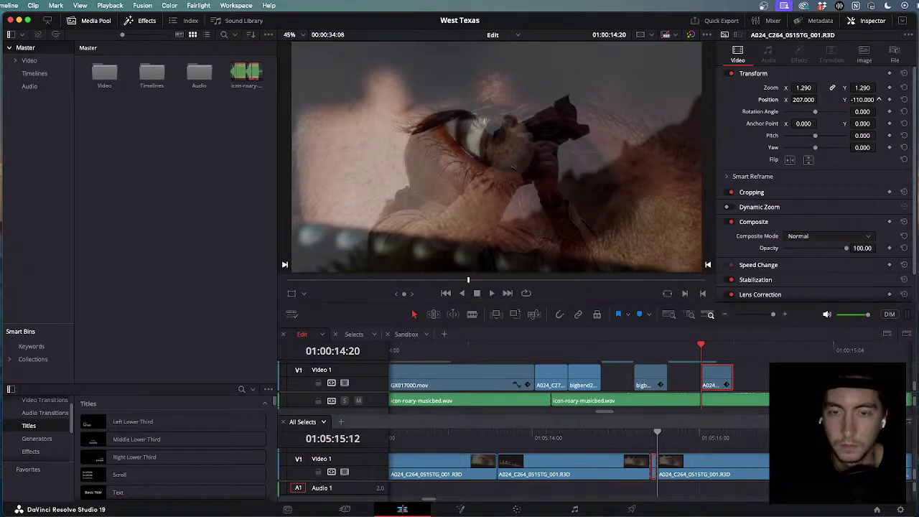
Trim the photographer clip's end back to 01:00:14:20 and restore its opacity to 100.
scroll(727, 386, up, 3)
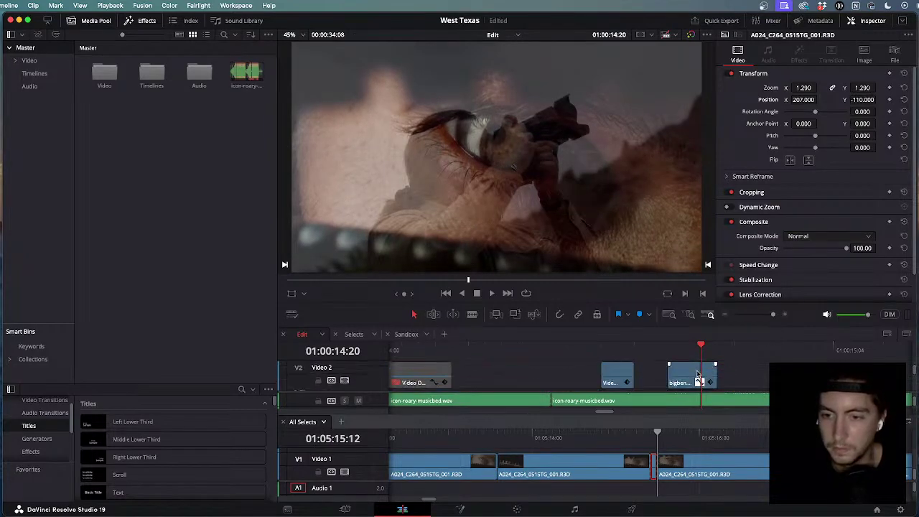
click(713, 376)
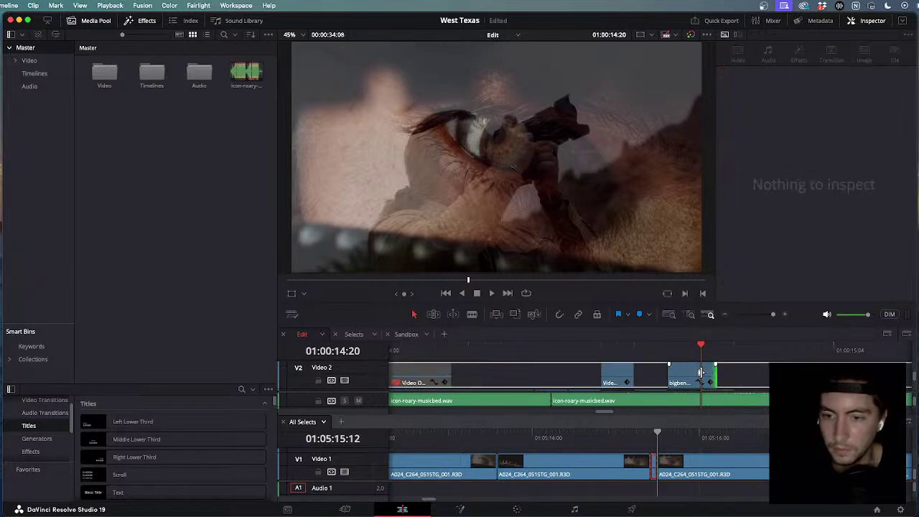
drag(698, 372, 701, 372)
click(687, 374)
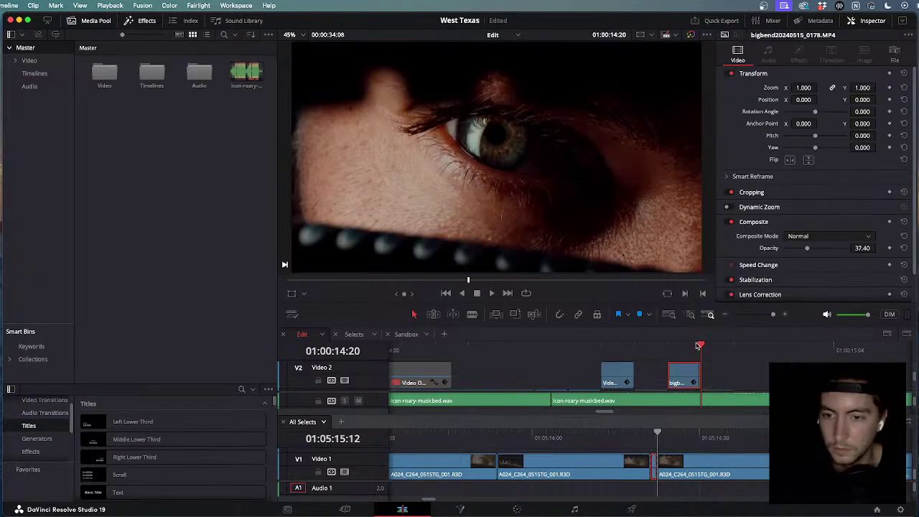
key(Left)
scroll(695, 364, down, 2)
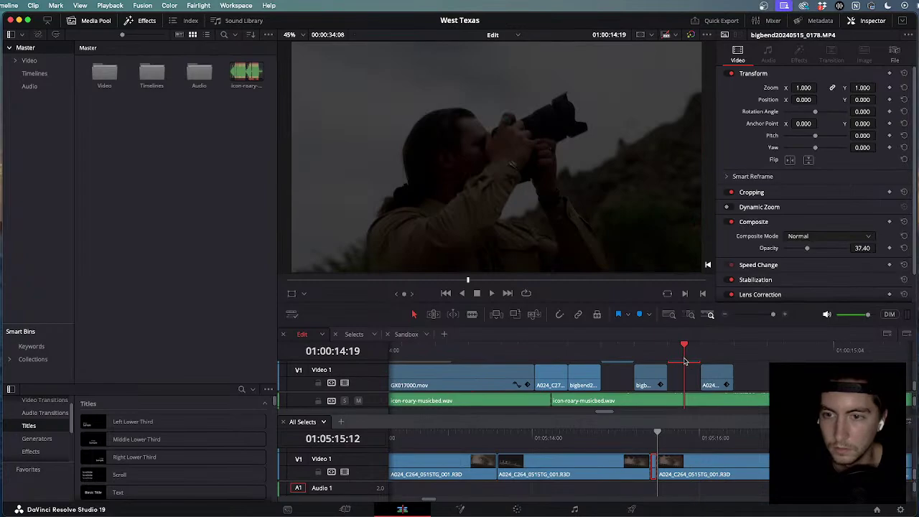
scroll(685, 363, up, 1)
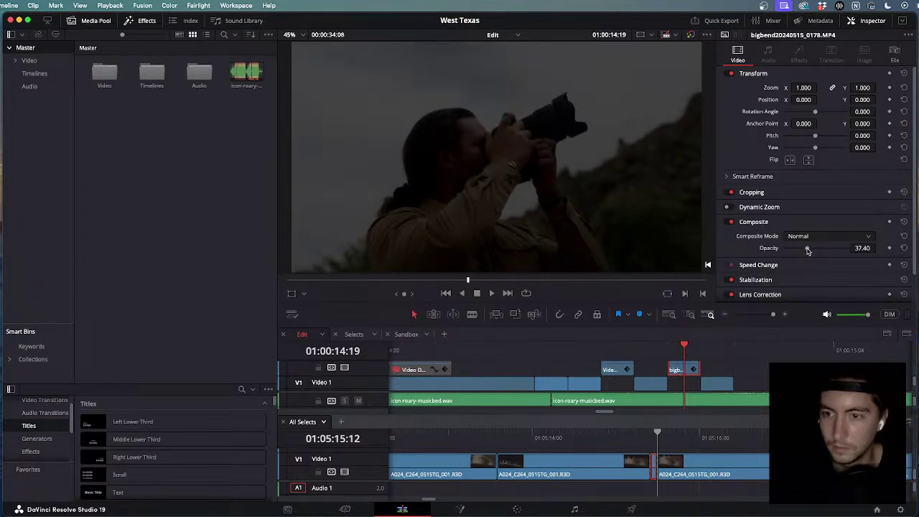
drag(808, 250, 866, 250)
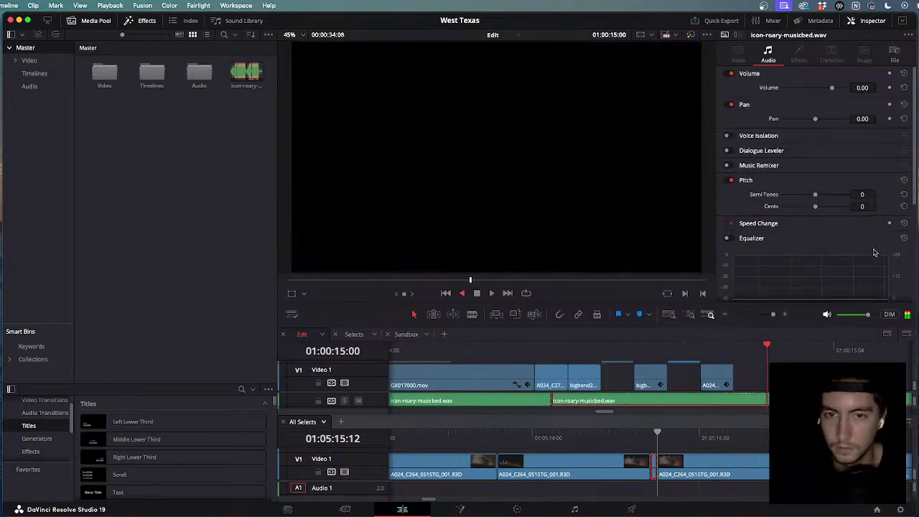
Set the zoom of the ring close-up at 01:00:14:11 to 1.110 and of the cycling shot bigbend20240515_0185.MP4 to 1.010.
key(j)
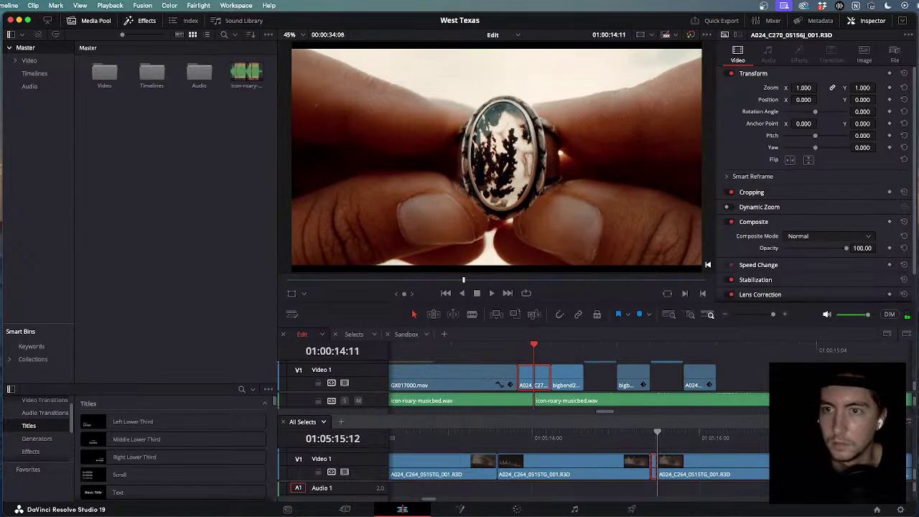
mouse_move(804, 87)
mouse_down()
mouse_move(813, 87)
mouse_move(803, 87)
mouse_up()
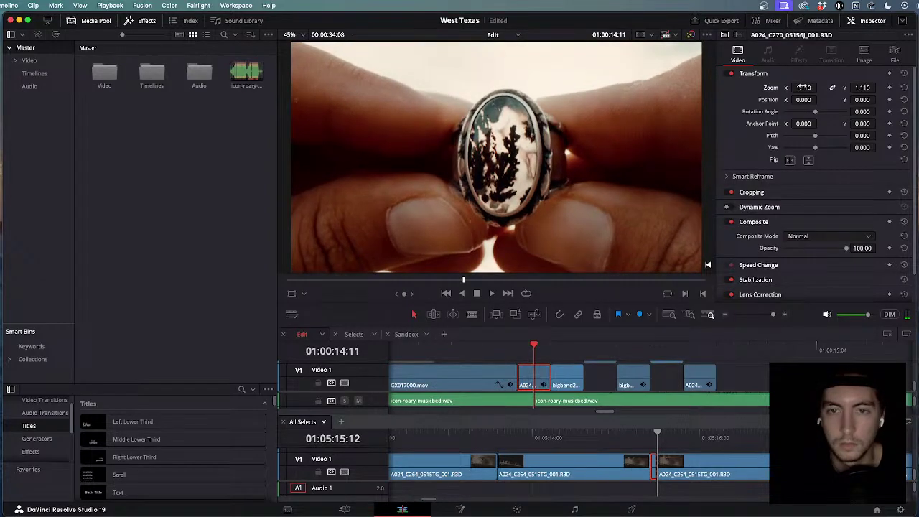
key(Right)
key(Right)
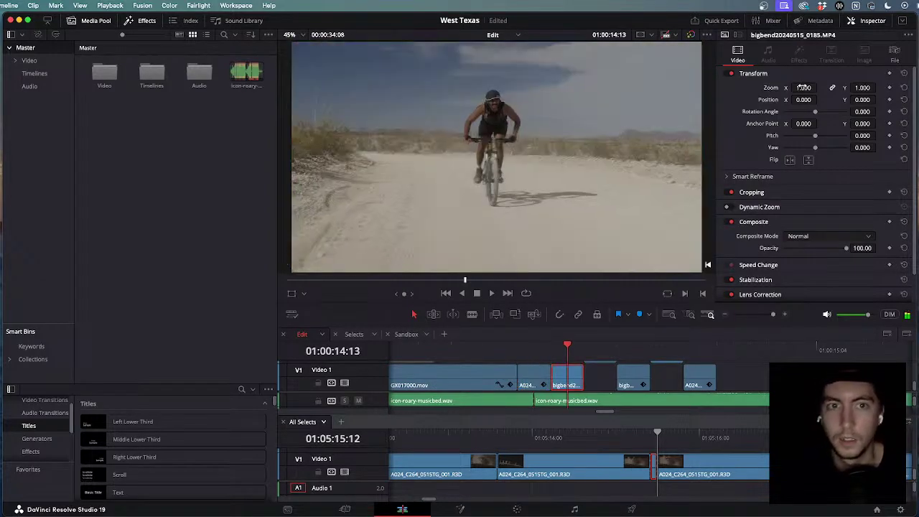
mouse_move(803, 87)
mouse_down()
mouse_move(820, 87)
mouse_move(809, 87)
mouse_up()
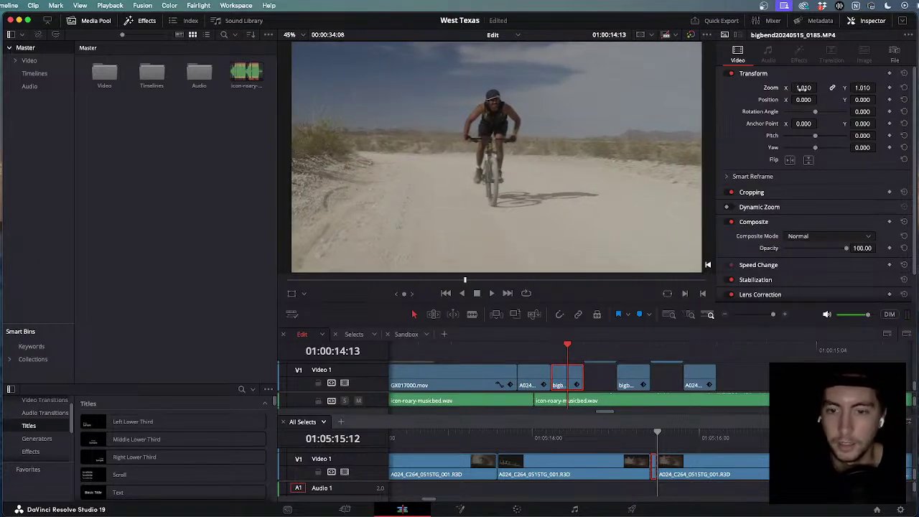
Set the camera clip Video Object Removal 1.mp4 to zoom 1.290 and check the cuts frame by frame up to the eye shot.
key(Right)
key(Right)
key(Right)
key(Right)
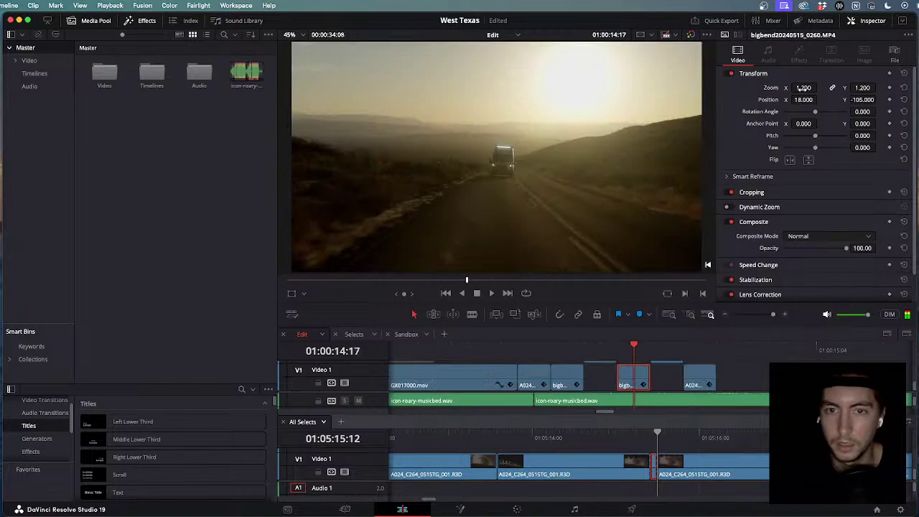
key(Left)
key(Left)
key(Right)
key(Left)
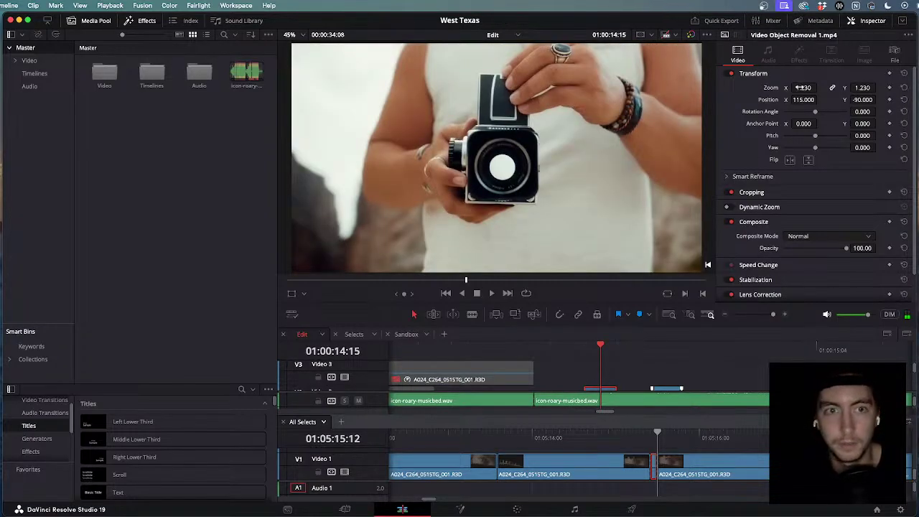
drag(803, 88, 807, 87)
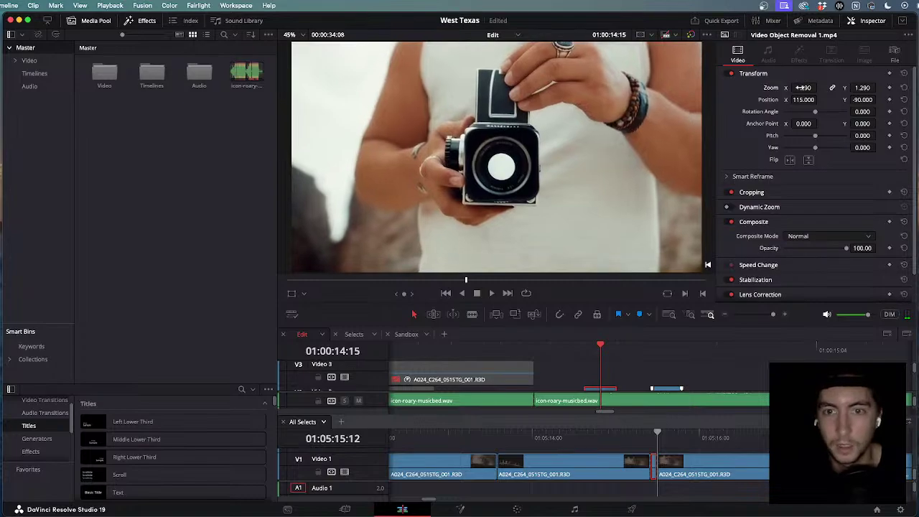
key(Right)
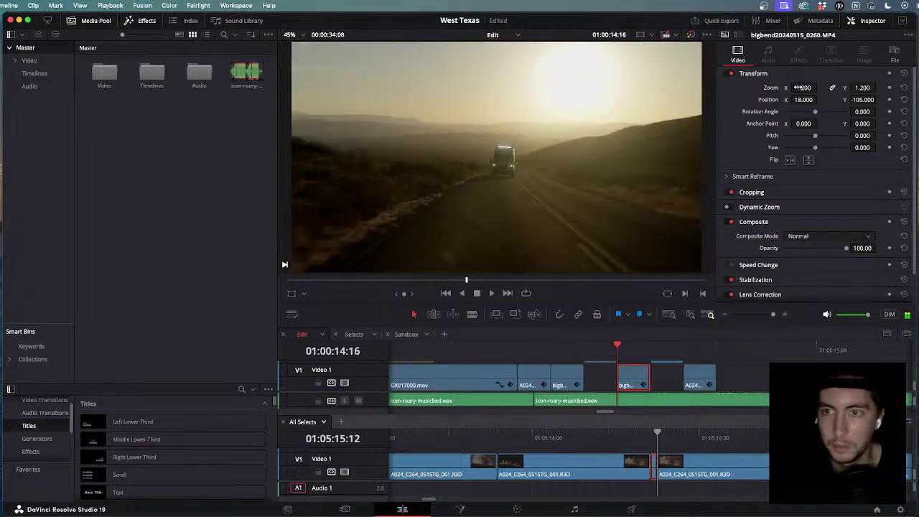
key(Right)
key(Right)
key(Right)
key(Right)
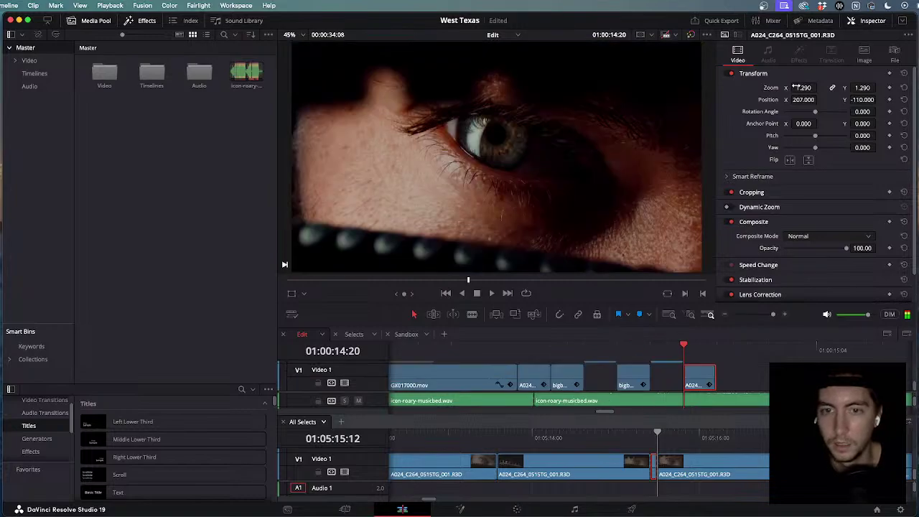
Lower the photographer clip and the camera clip from video track 2 into their gaps on video track 1.
scroll(684, 406, down, 3)
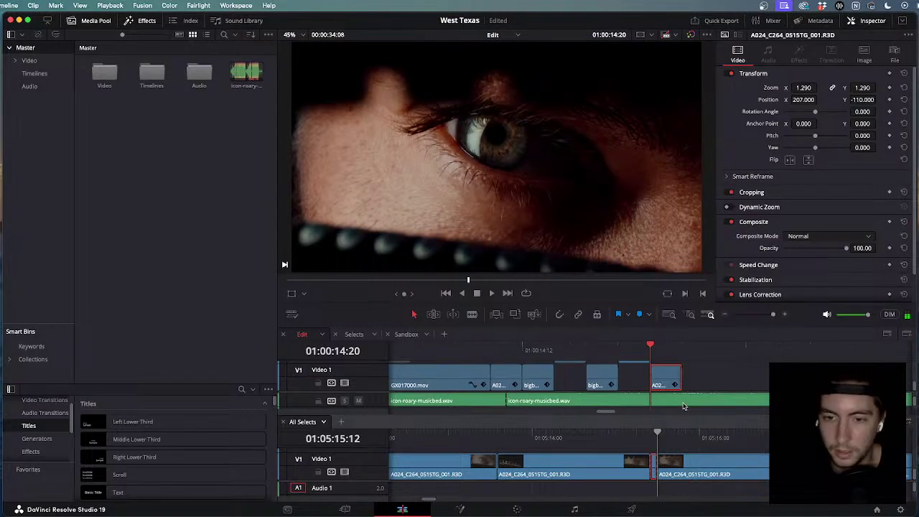
scroll(605, 375, up, 2)
scroll(605, 375, down, 2)
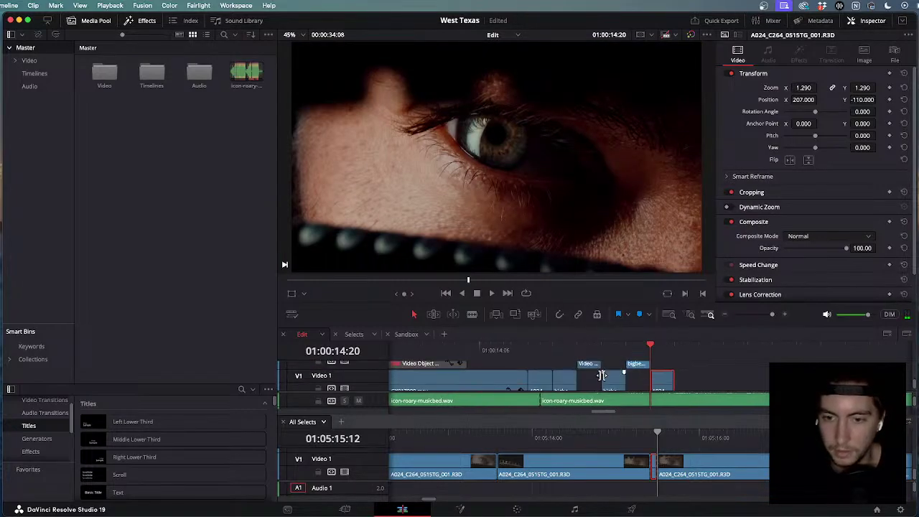
click(645, 367)
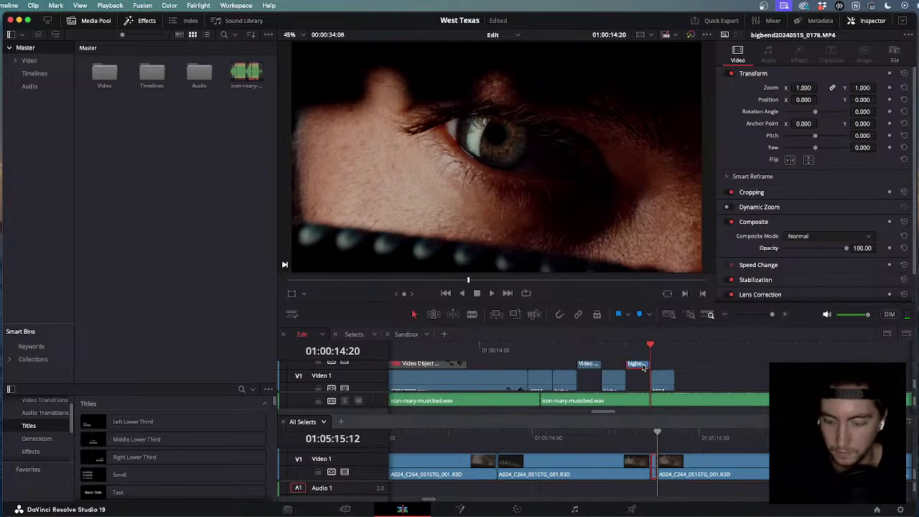
scroll(588, 377, up, 2)
click(588, 371)
scroll(587, 372, down, 2)
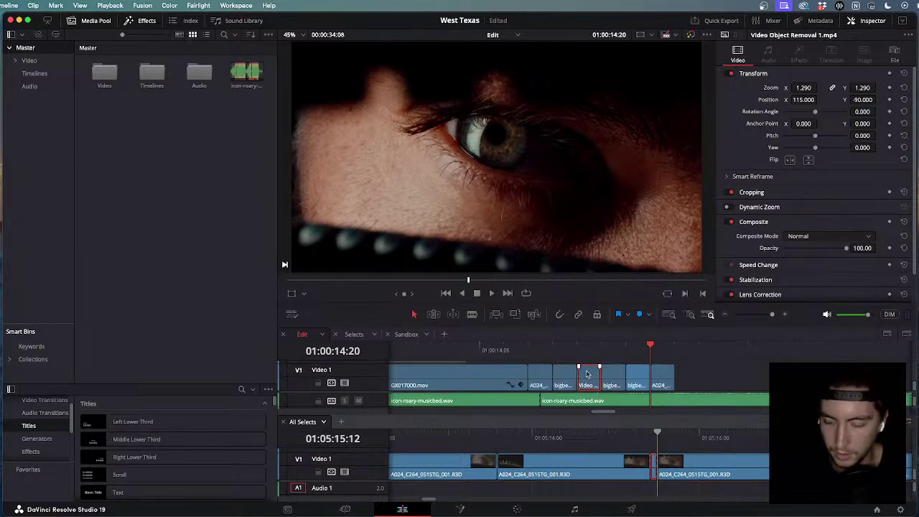
Combine the six rapid-cut clips at the end of video track 1 into a compound clip named FAST CUTS.
drag(709, 372, 530, 377)
right_click(537, 374)
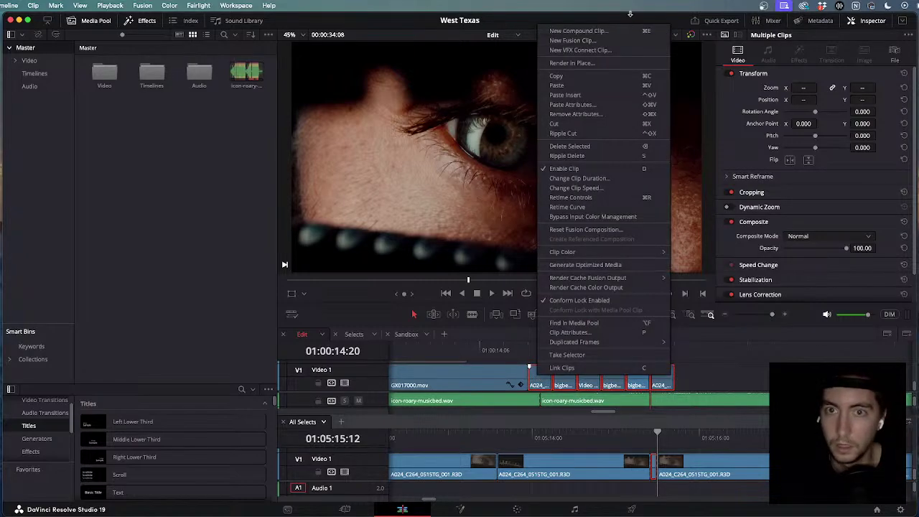
click(607, 31)
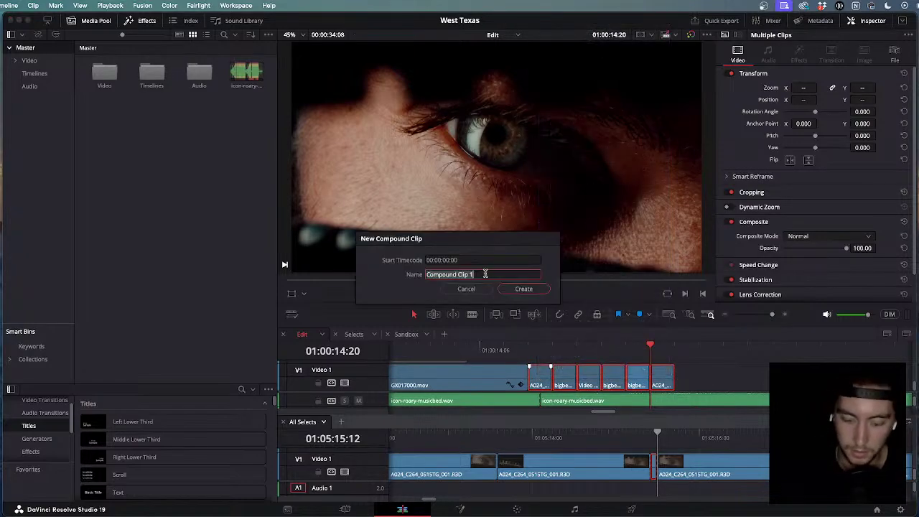
text(FAST CUTS)
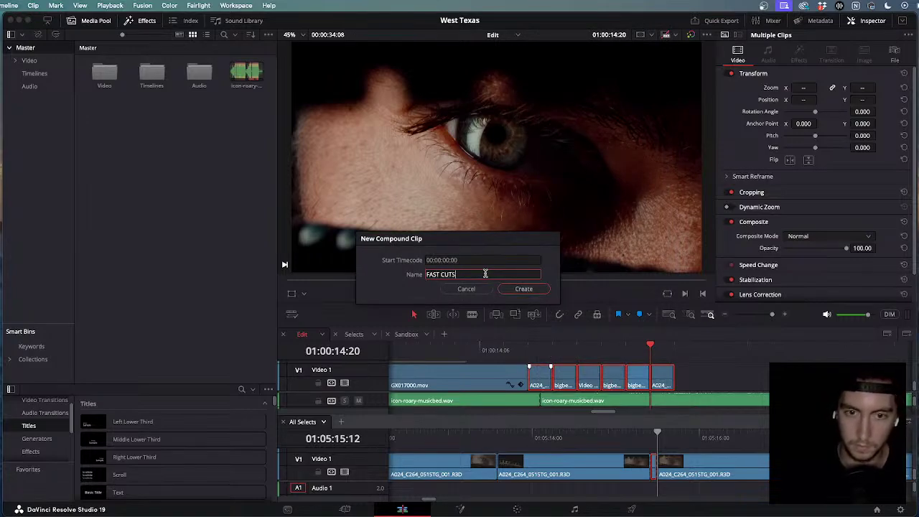
key(Return)
On the Color page, add a circle window around the ring at 01:00:14:11, about size 57.27 and aspect 63.14.
drag(566, 347, 542, 348)
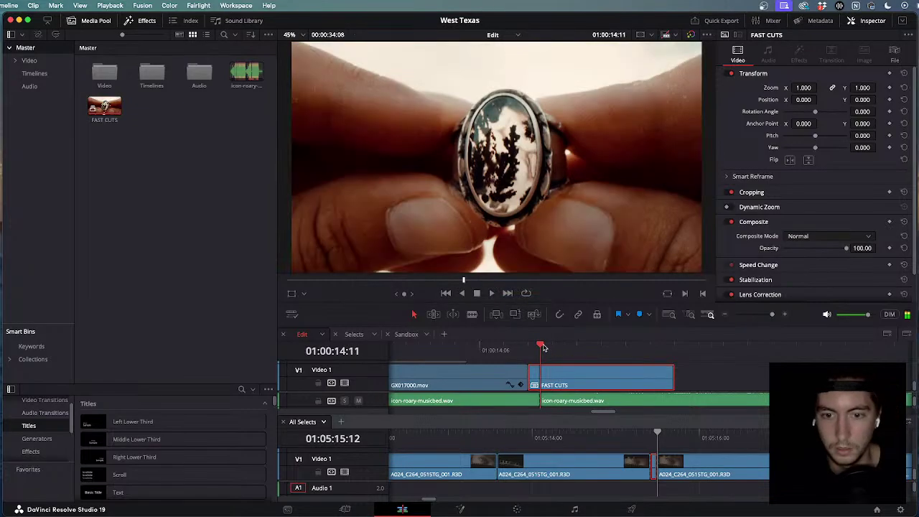
click(517, 509)
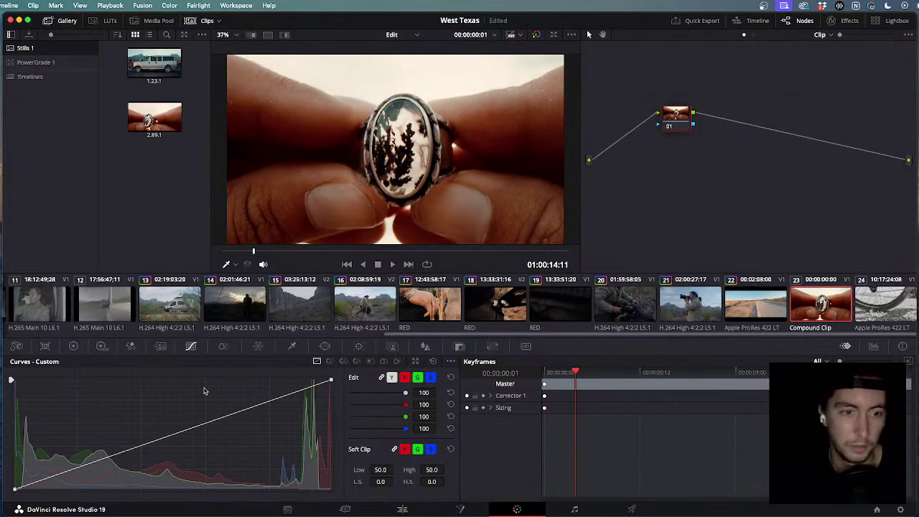
click(324, 346)
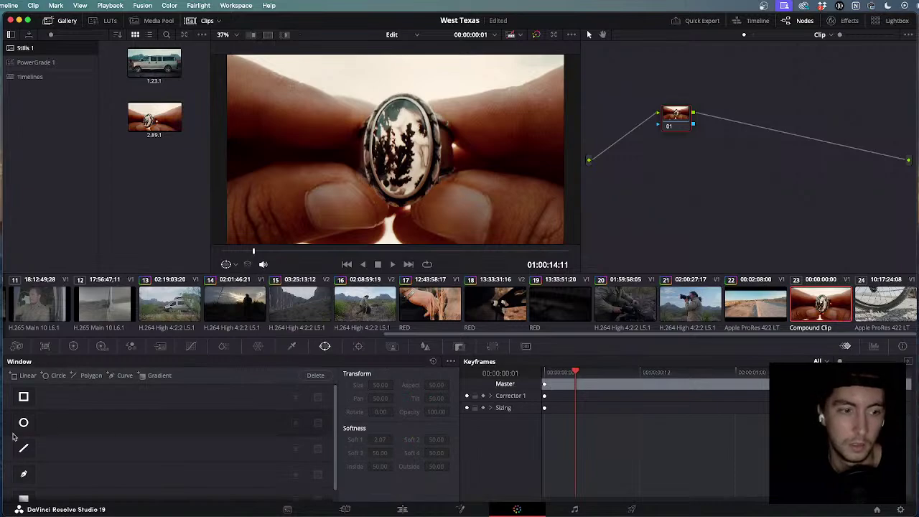
click(23, 423)
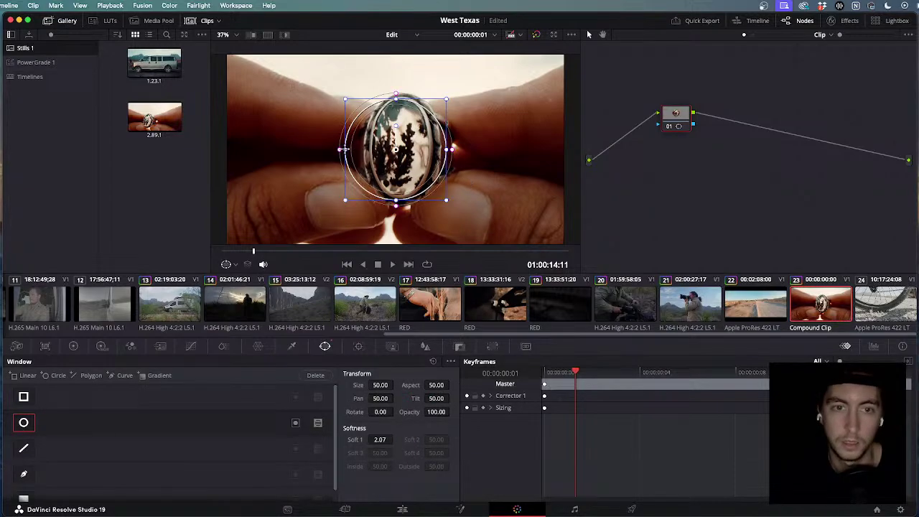
drag(344, 149, 296, 150)
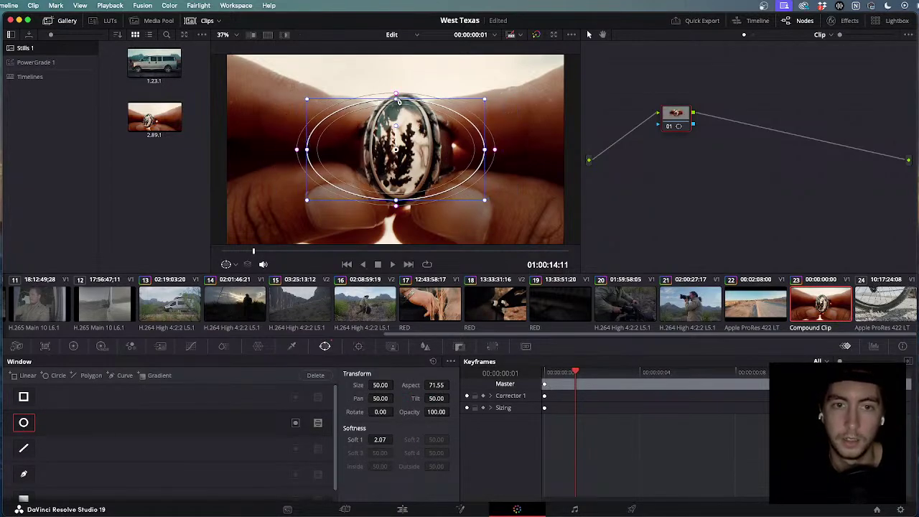
drag(399, 100, 396, 70)
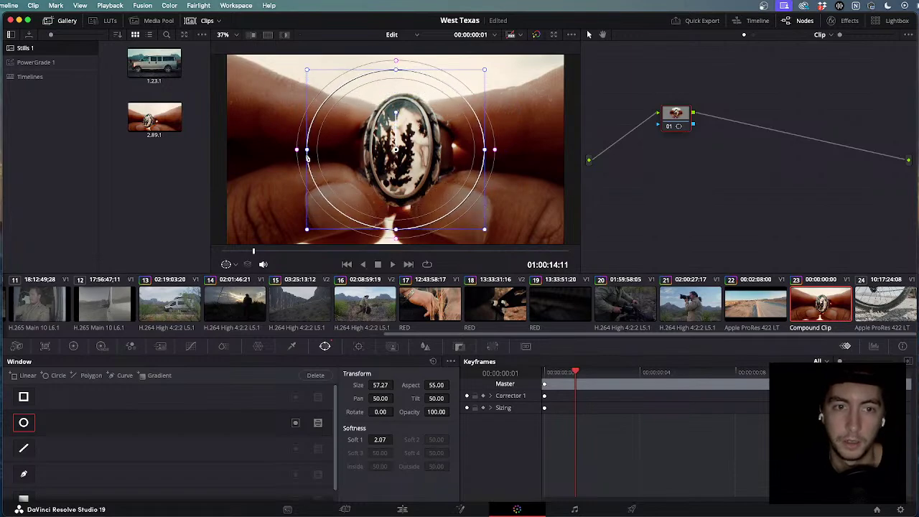
drag(307, 157, 286, 151)
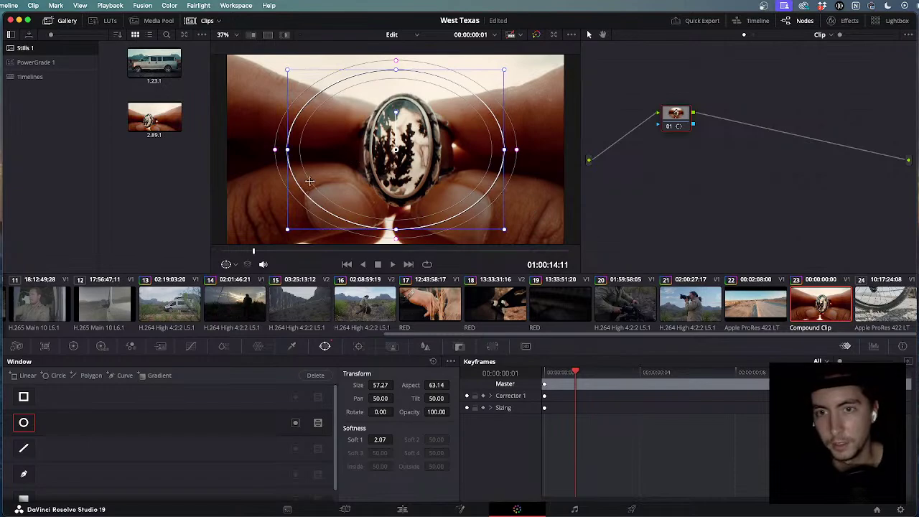
Apply a Gaussian Blur to the FAST CUTS node and invert the circle window so only the surroundings blur.
click(847, 23)
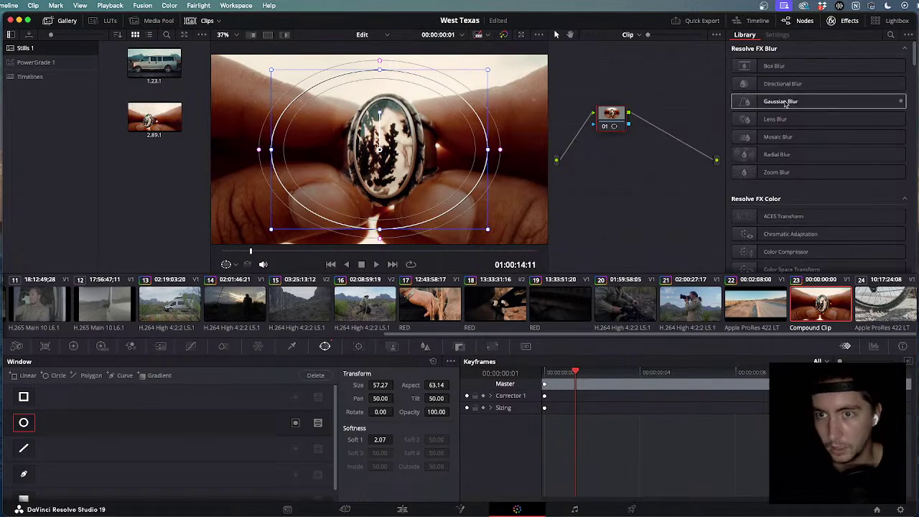
drag(785, 103, 618, 121)
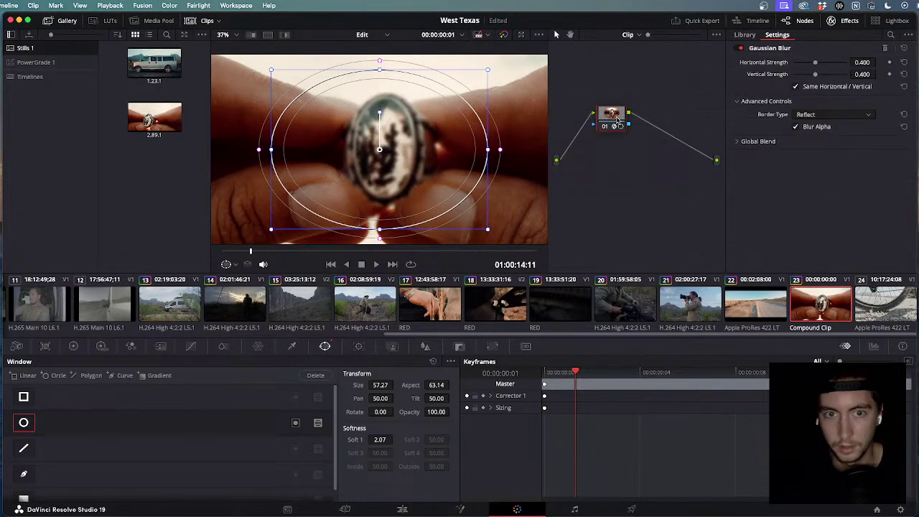
click(296, 423)
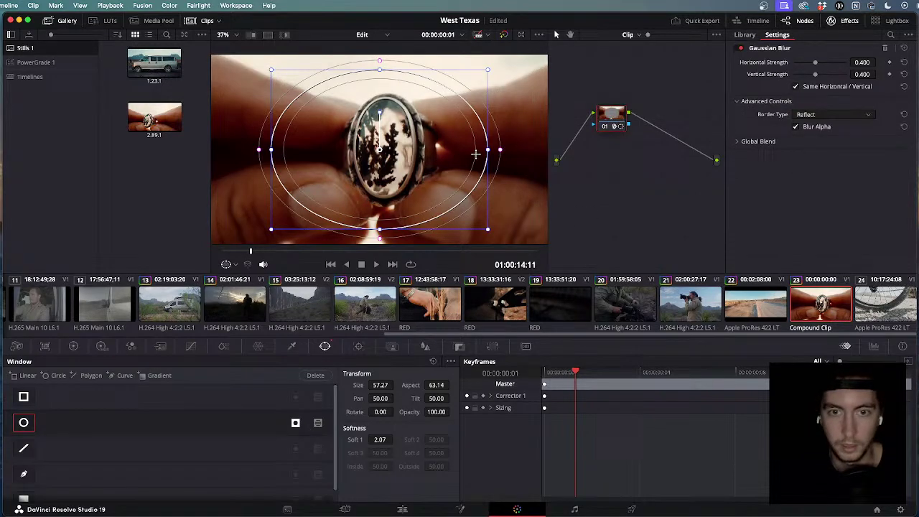
Raise the blur strength to 0.458, widen the circle window to aspect 66.18, and set its Soft 1 to 4.03.
drag(489, 152, 493, 152)
mouse_move(815, 63)
mouse_down()
mouse_move(834, 63)
mouse_move(818, 69)
mouse_up()
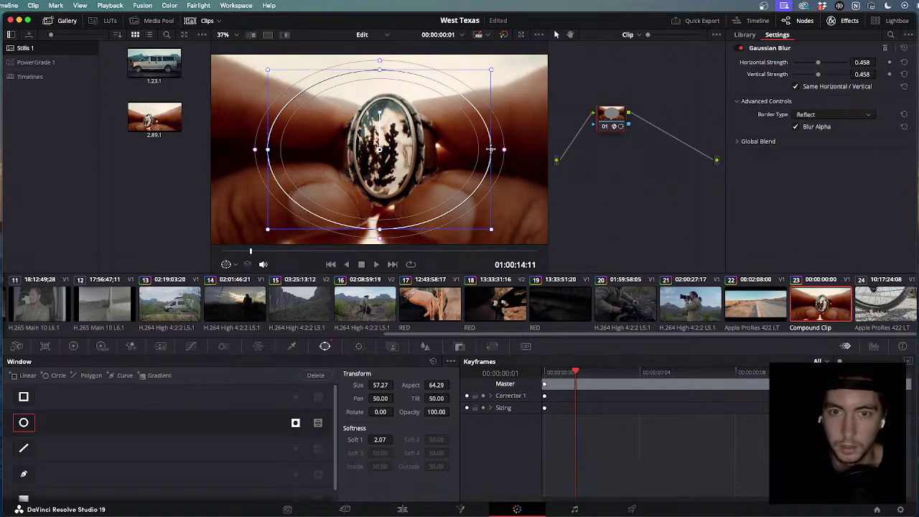
drag(491, 149, 497, 149)
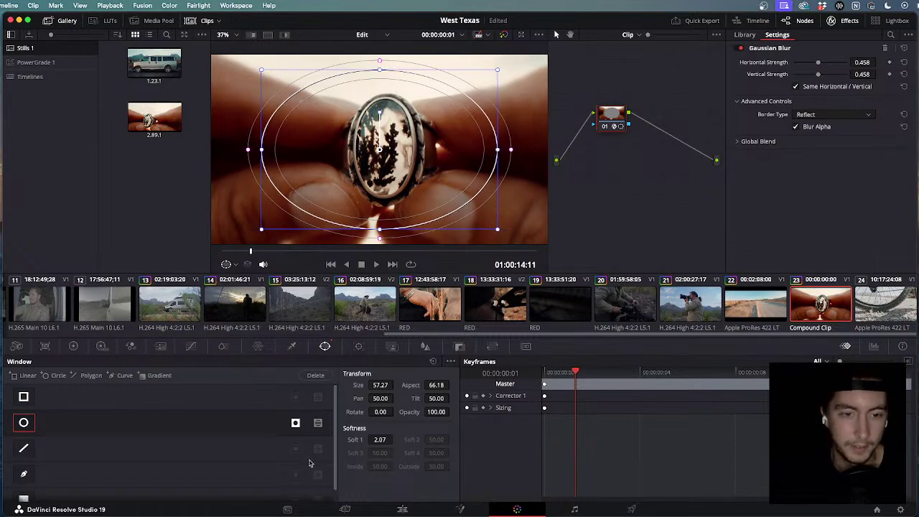
drag(380, 440, 395, 439)
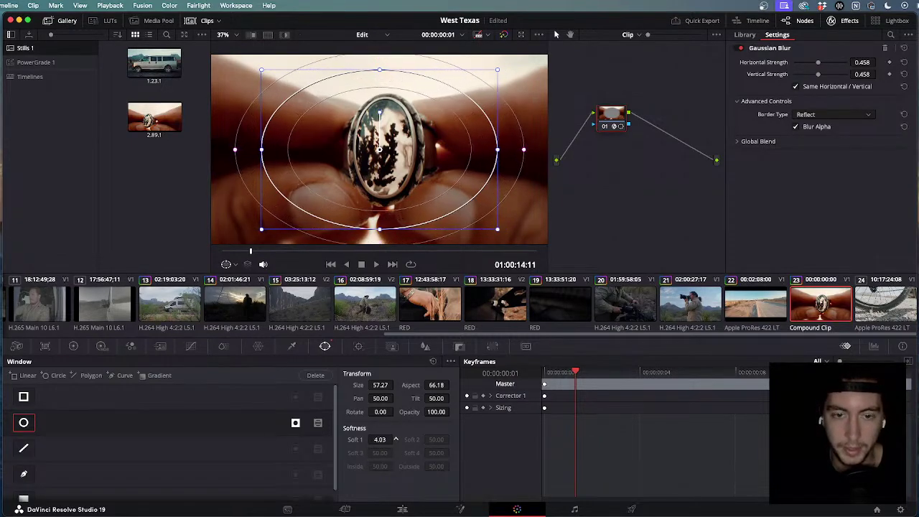
Return to the Edit page and play back FAST CUTS to examine the edge blur across its shots.
click(403, 509)
key(space)
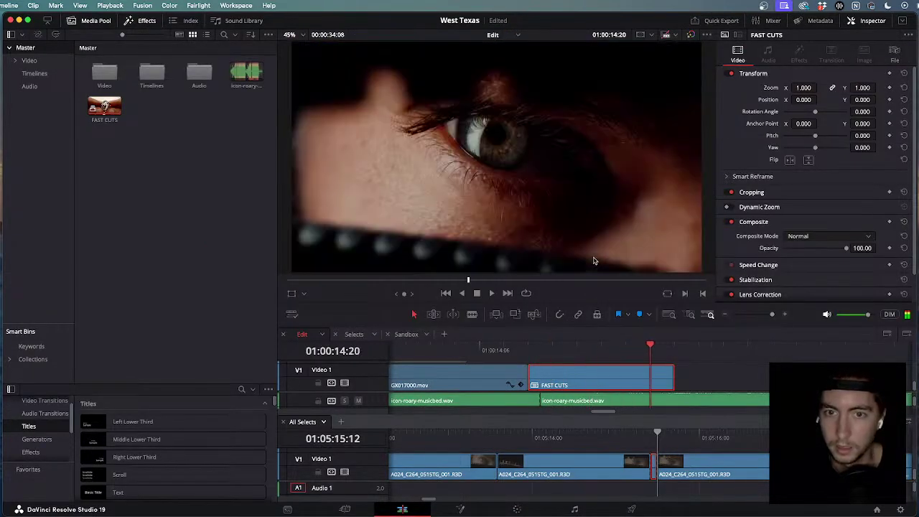
key(j)
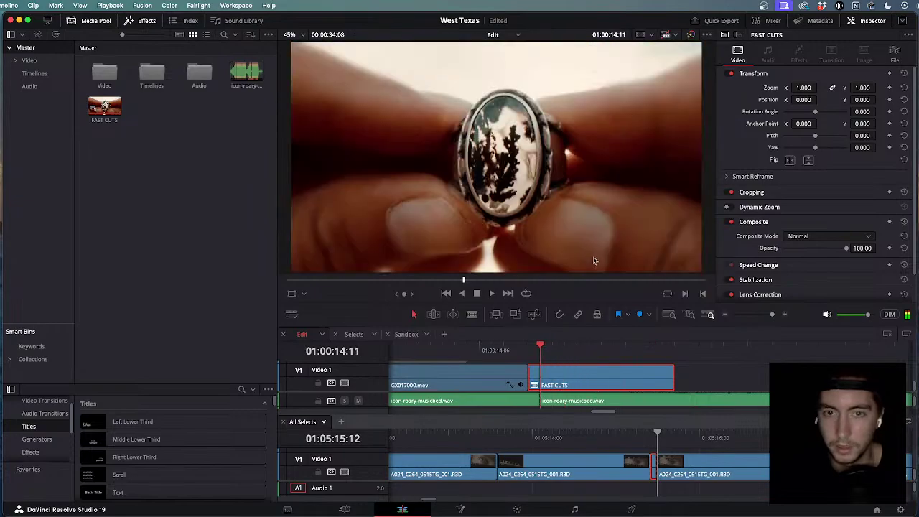
key(l)
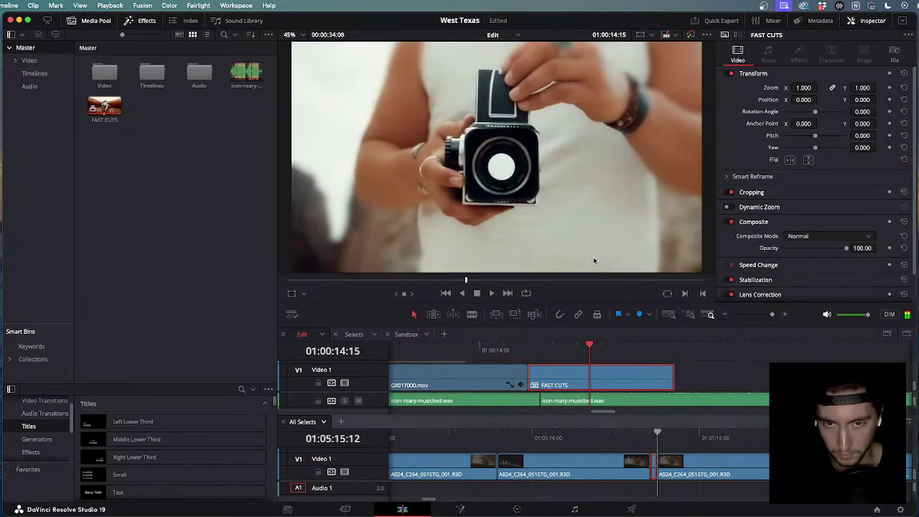
key(k)
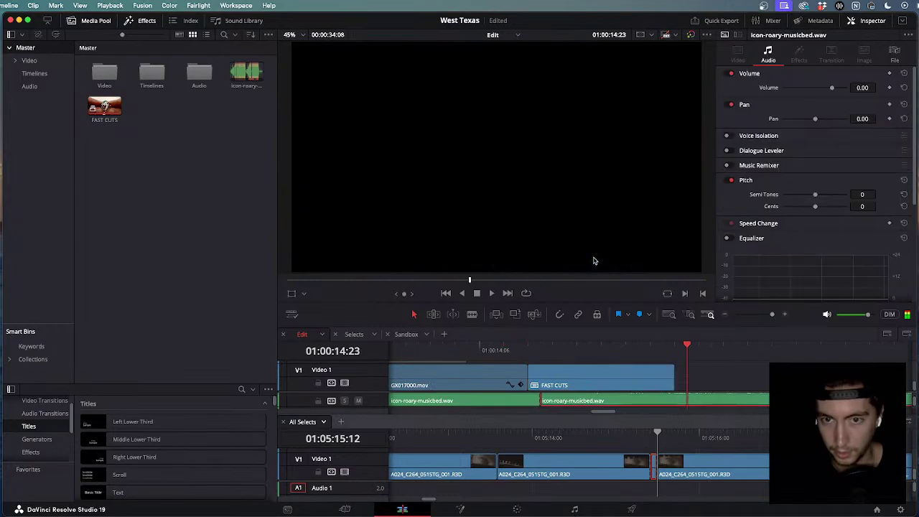
key(Left)
key(Left)
key(Left)
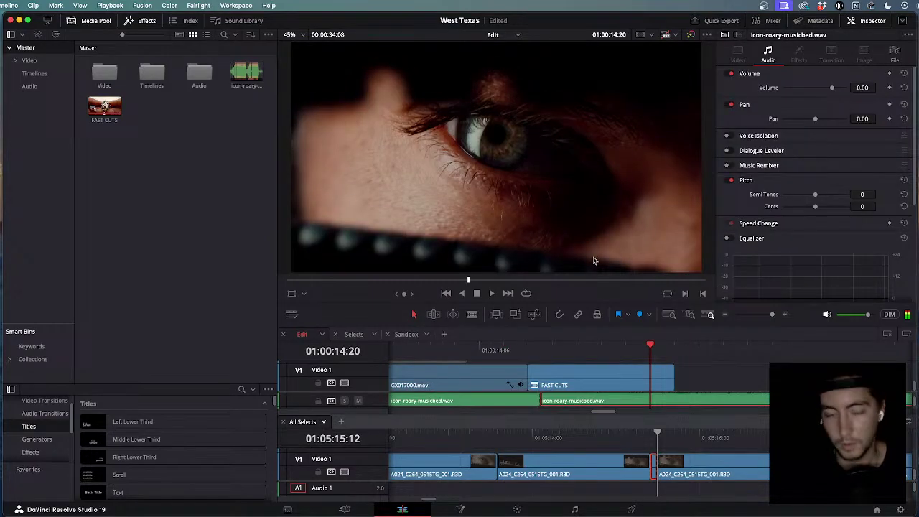
Play back and forth from the drone shot of the van through FAST CUTS and the short bike clip after it, checking the cuts.
key(Left)
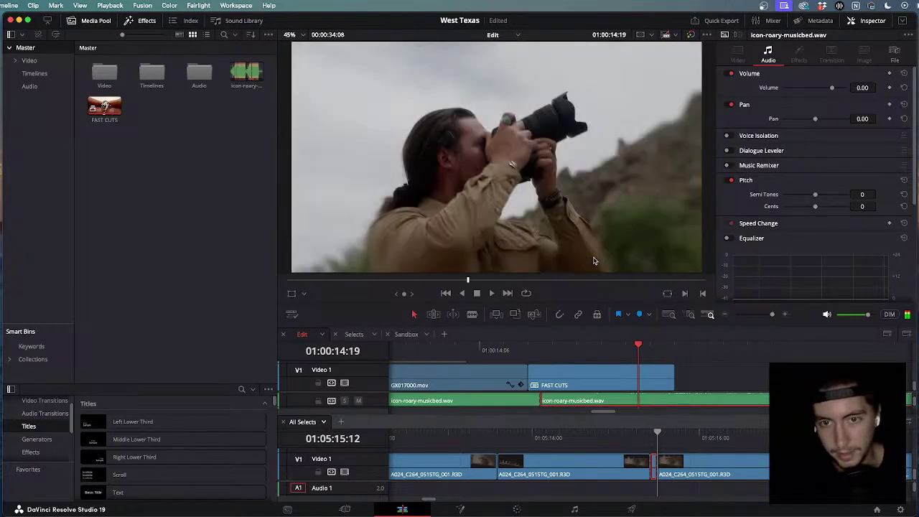
key(Left)
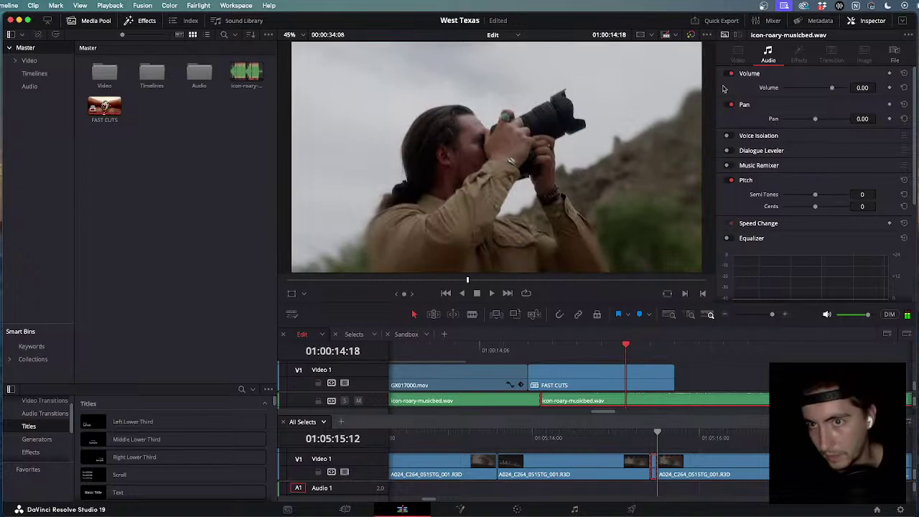
click(614, 386)
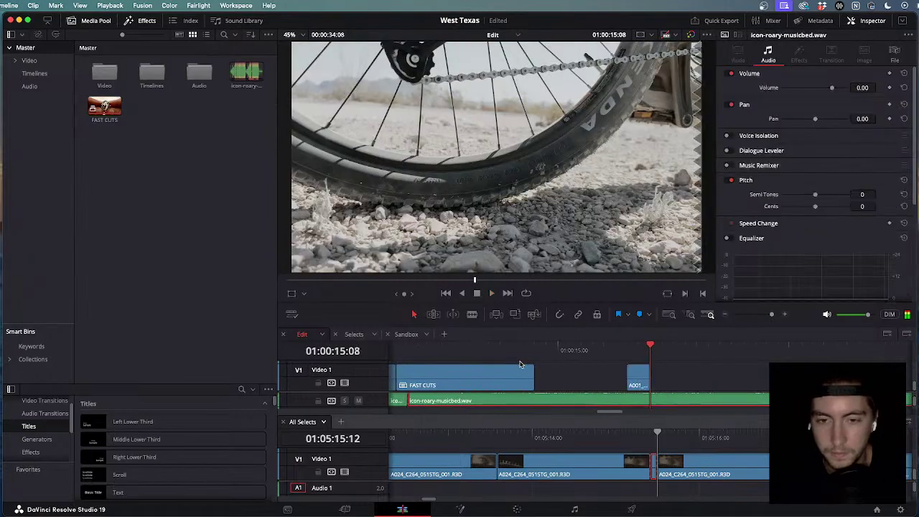
key(j)
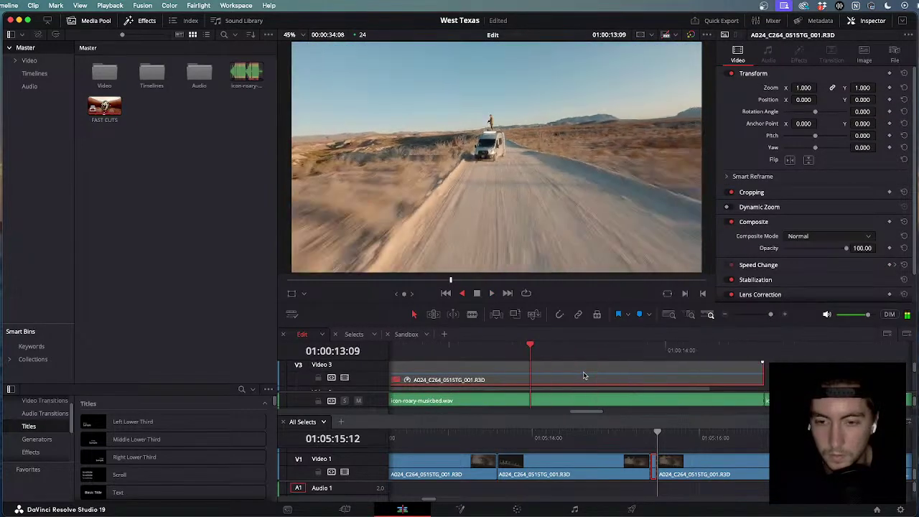
key(k)
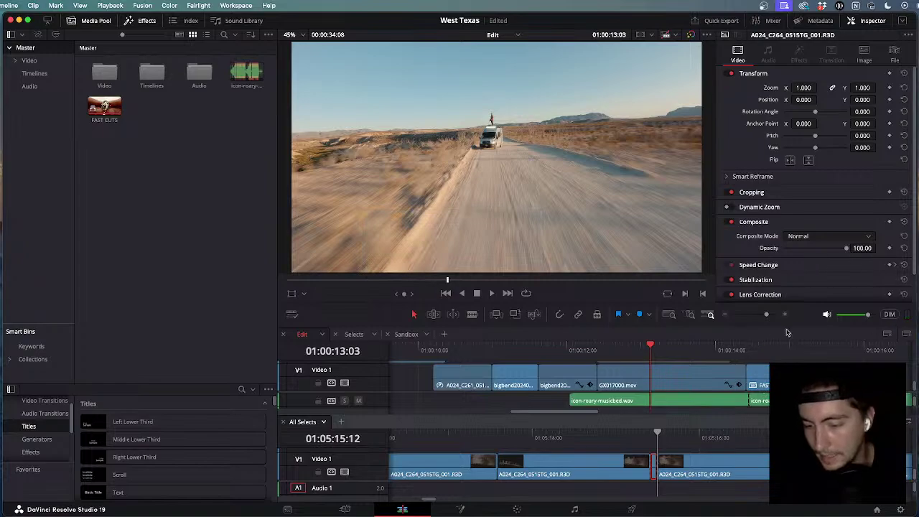
key(l)
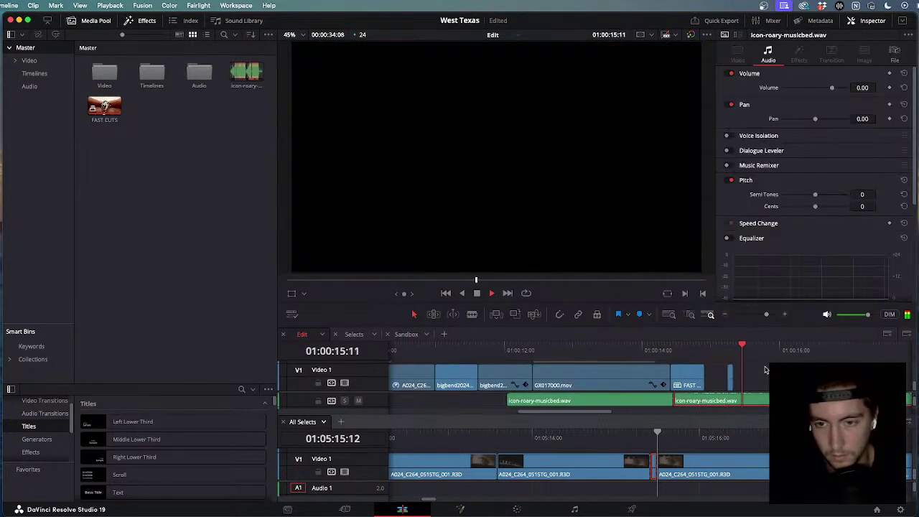
key(j)
key(k)
scroll(743, 367, down, 3)
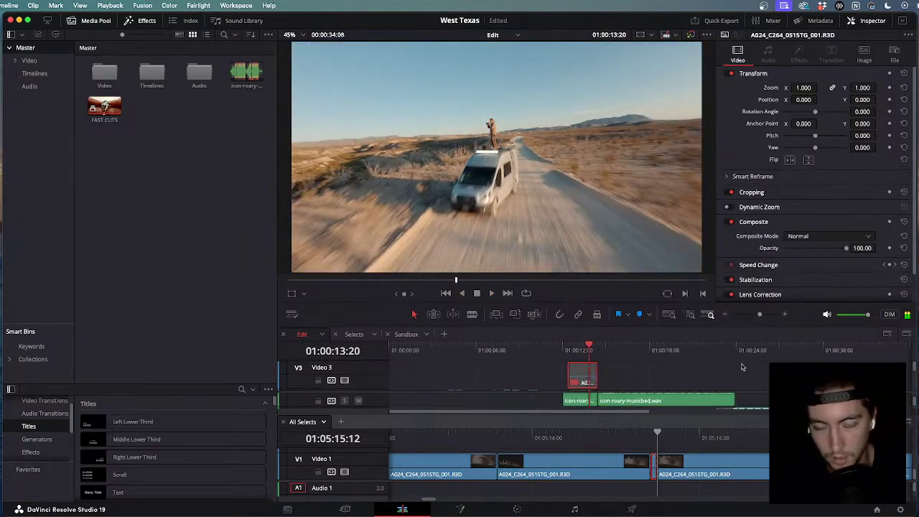
Review the Edit timeline from its beginning through the short bike clip that follows FAST CUTS.
scroll(592, 374, down, 2)
key(Home)
key(l)
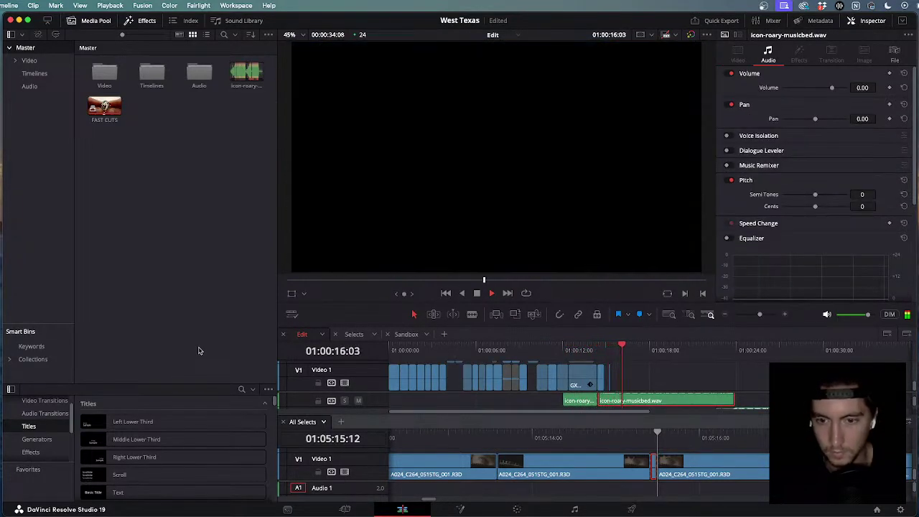
key(space)
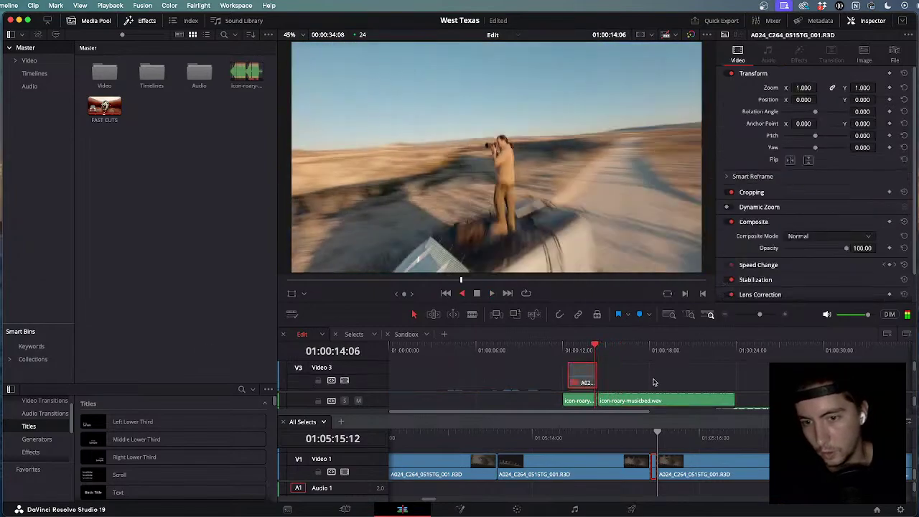
Delete the short bike clip standing alone after the FAST CUTS clip on Video 1.
scroll(653, 382, up, 5)
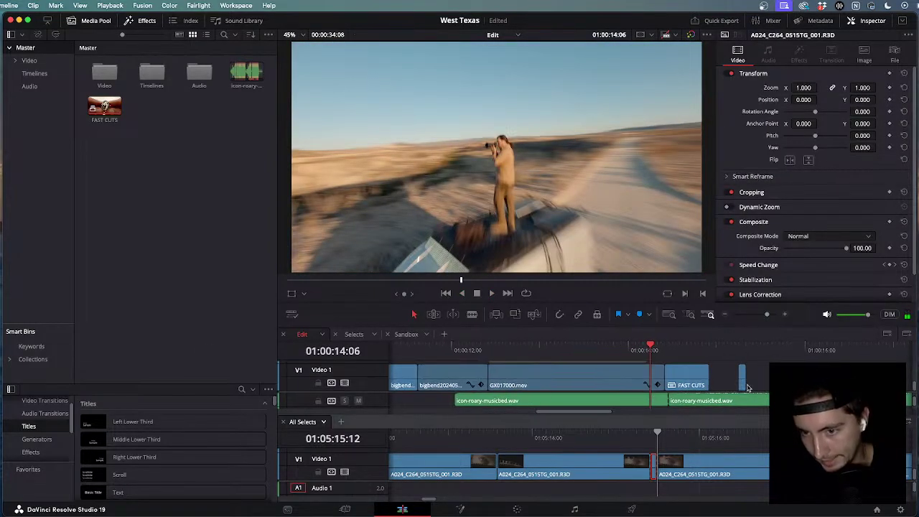
click(755, 381)
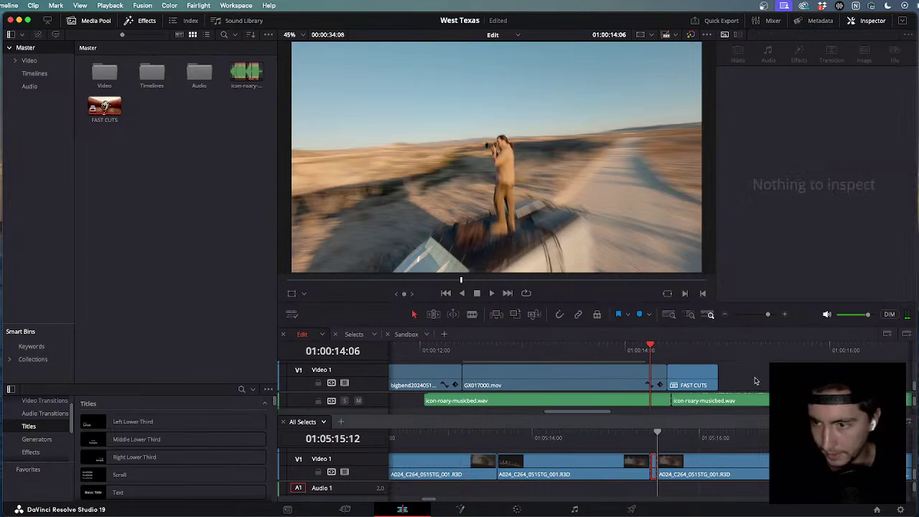
scroll(755, 381, down, 5)
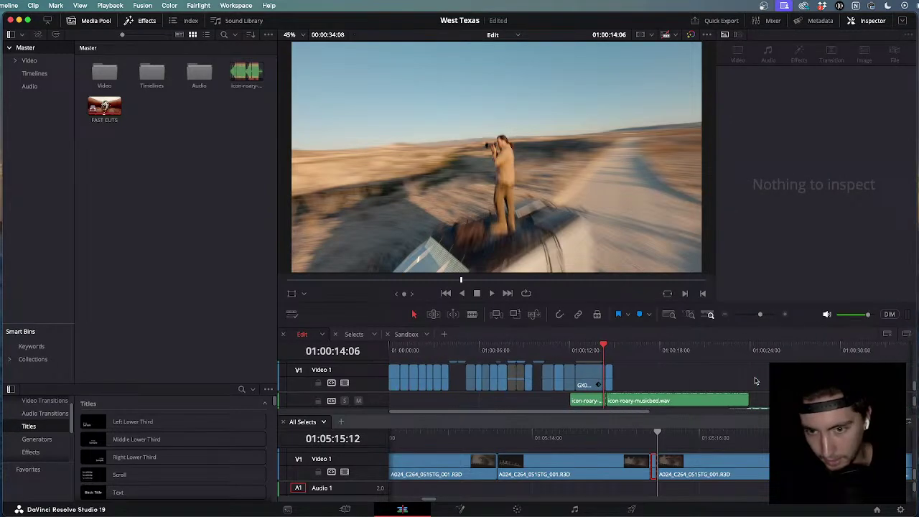
Replay the FAST CUTS clip and the music right after it to check how the sequence ends.
key(space)
key(j)
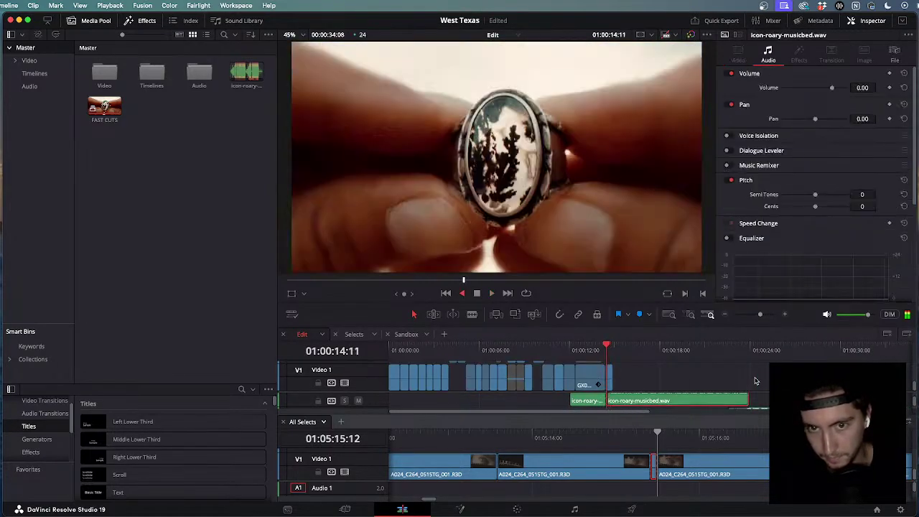
key(l)
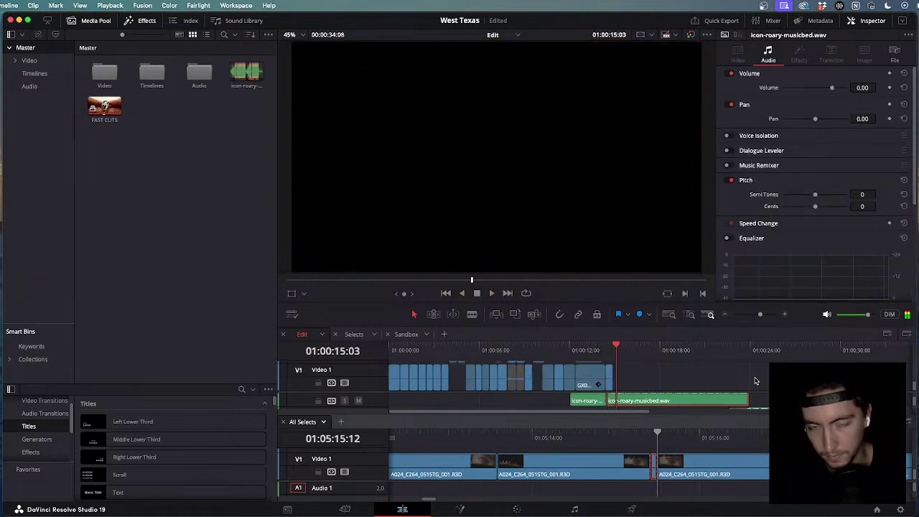
key(j)
Play the whole Edit timeline from its start to beyond the last clip to judge the pacing against the music.
key(Home)
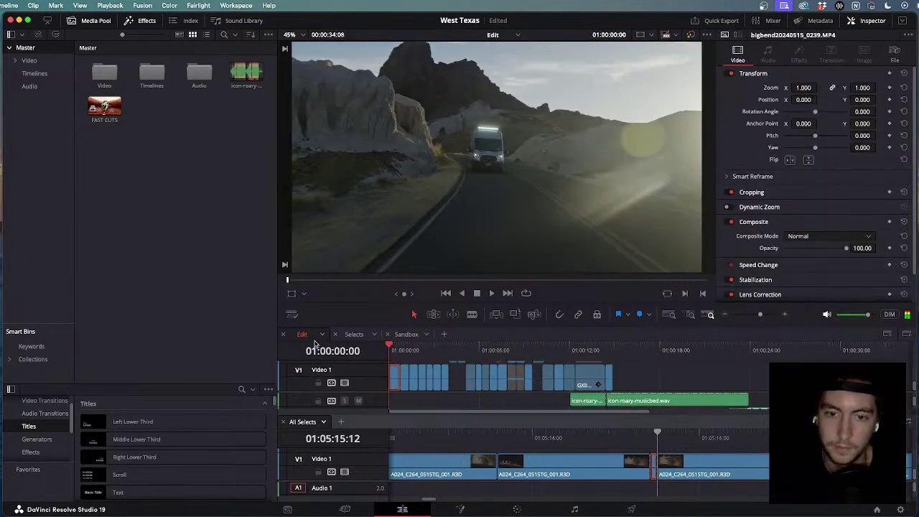
key(space)
scroll(431, 367, up, 1)
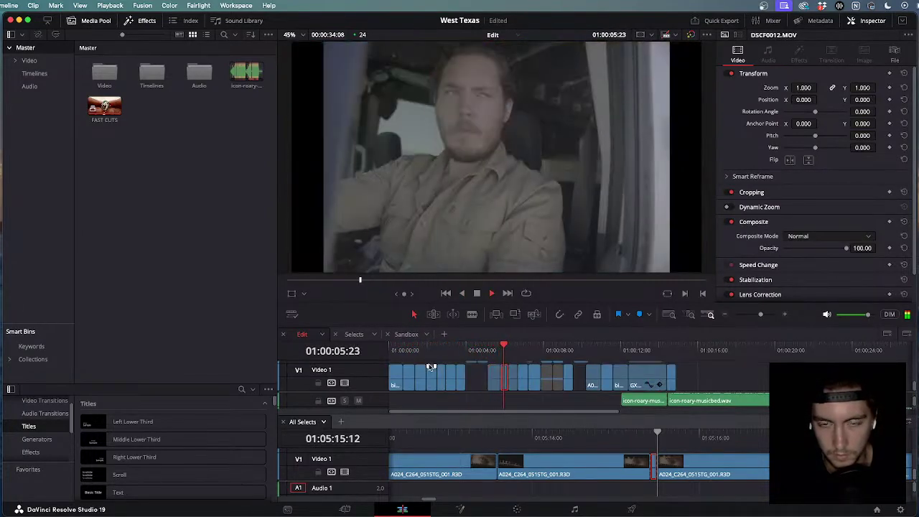
scroll(429, 367, up, 2)
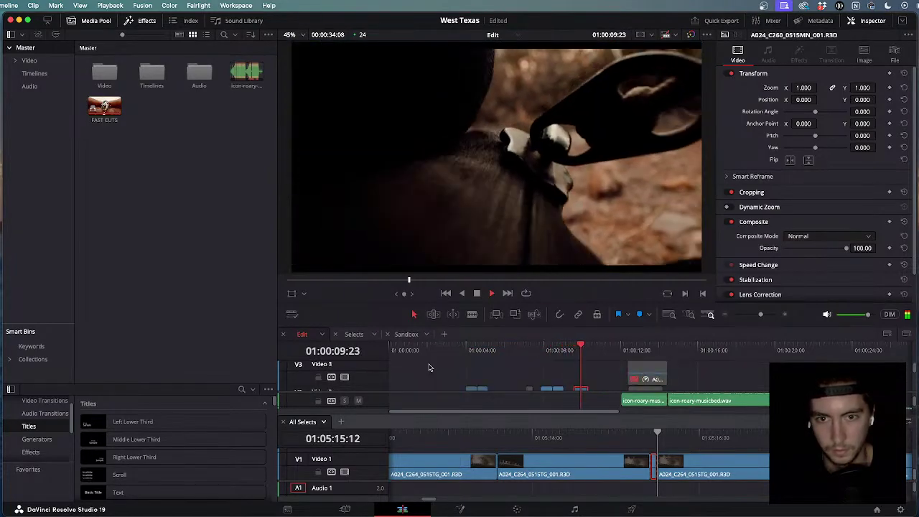
scroll(428, 368, down, 2)
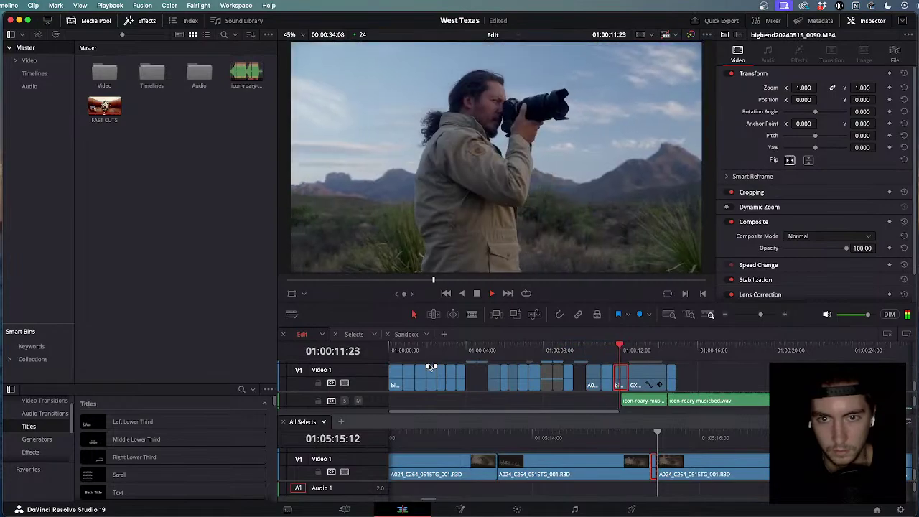
scroll(429, 368, up, 2)
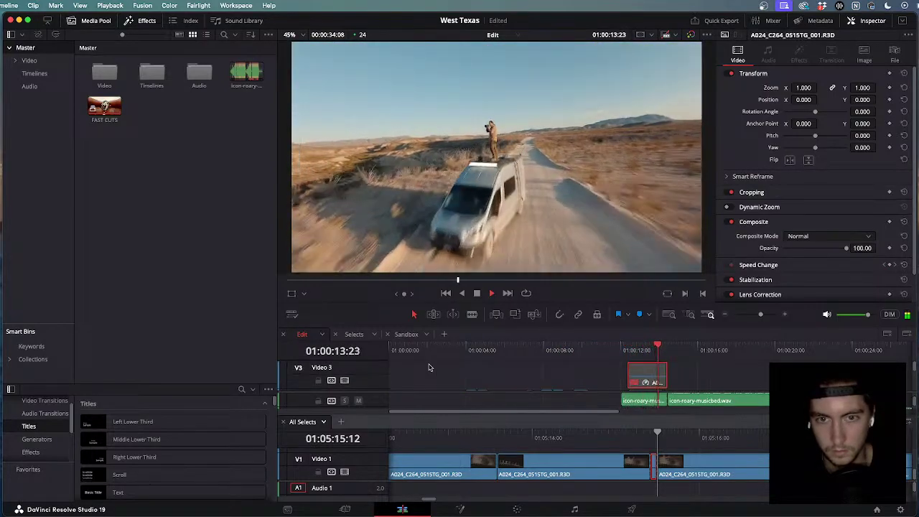
scroll(429, 368, down, 2)
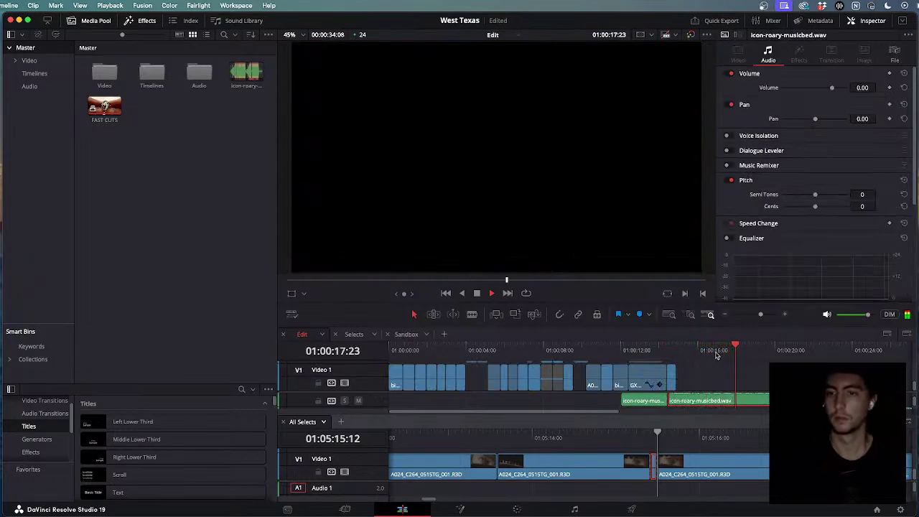
scroll(732, 377, right, 5)
scroll(731, 382, up, 1)
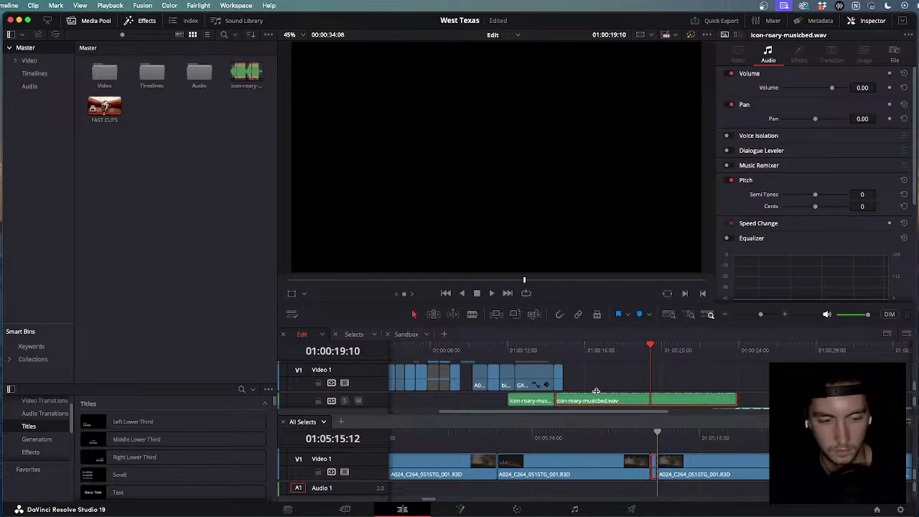
Place the Edit timeline's playhead at 01:00:14:21, the end of the FAST CUTS clip.
key(super+Tab)
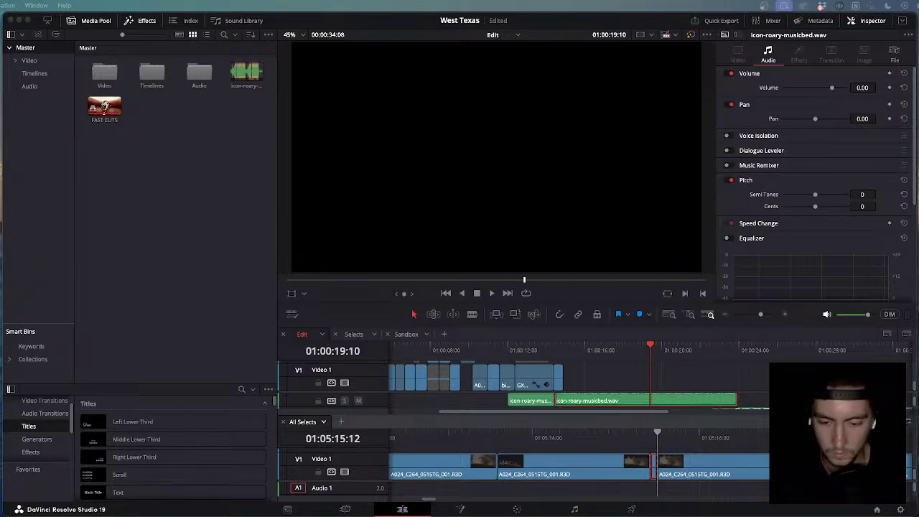
drag(655, 351, 558, 346)
scroll(553, 383, down, 5)
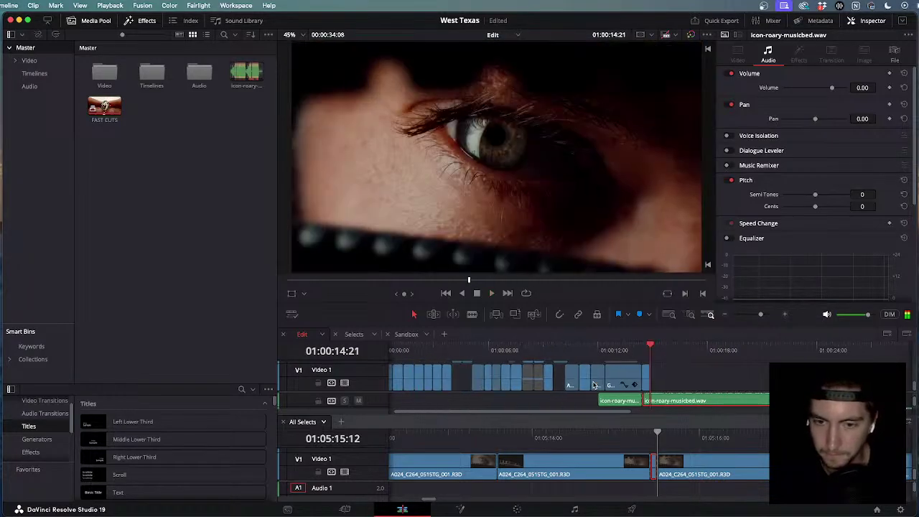
scroll(553, 383, up, 5)
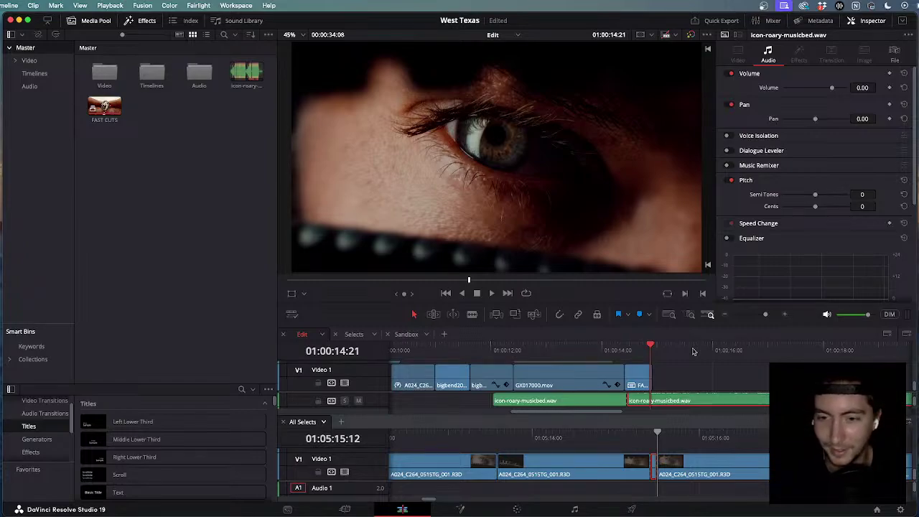
scroll(693, 351, down, 5)
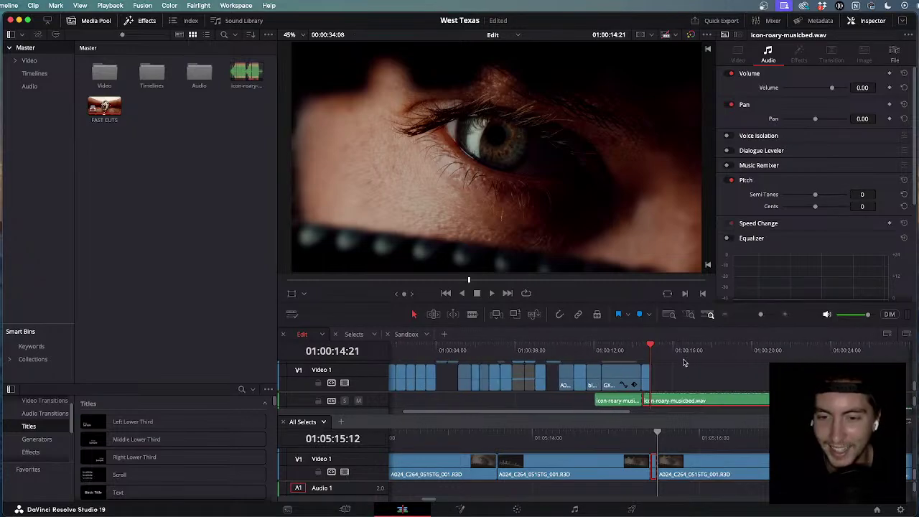
Search the All Selects timeline for the bike footage by going to the section at the BIKE marker.
scroll(655, 471, down, 6)
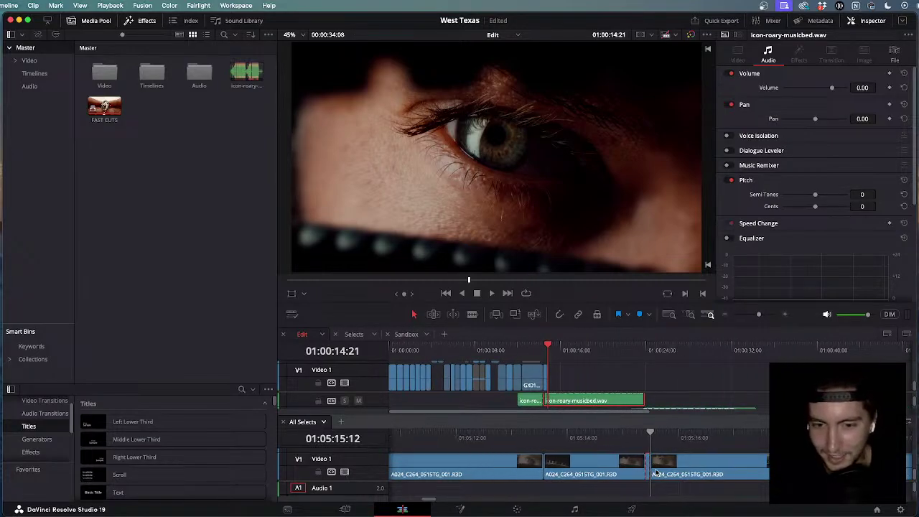
scroll(656, 472, down, 5)
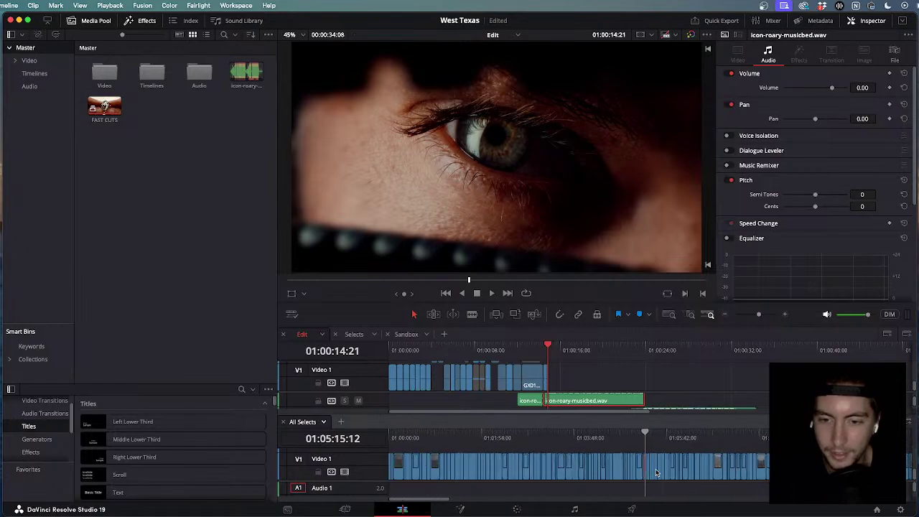
drag(486, 436, 765, 456)
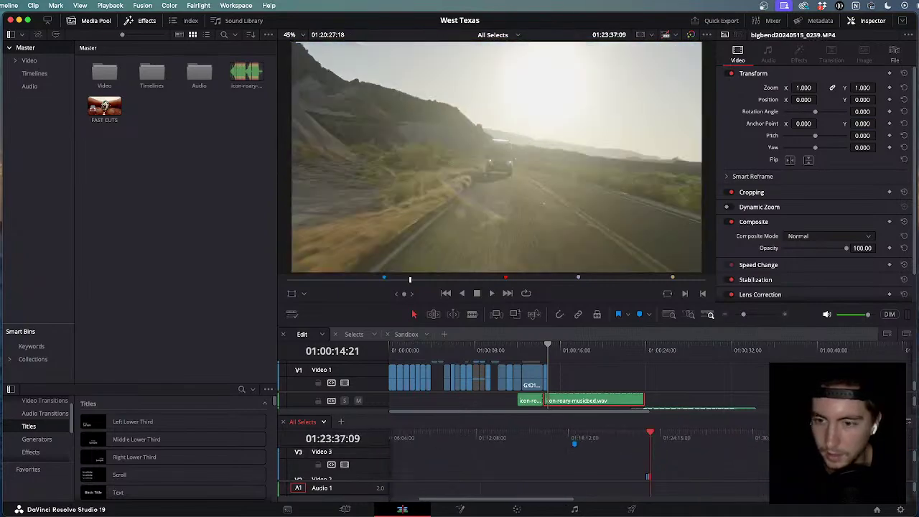
scroll(608, 467, up, 3)
scroll(576, 467, down, 5)
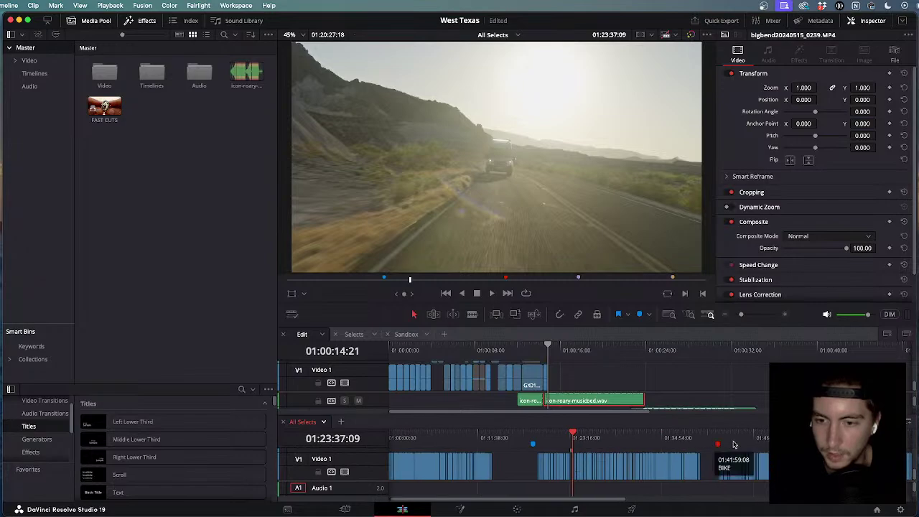
click(721, 440)
scroll(729, 438, up, 5)
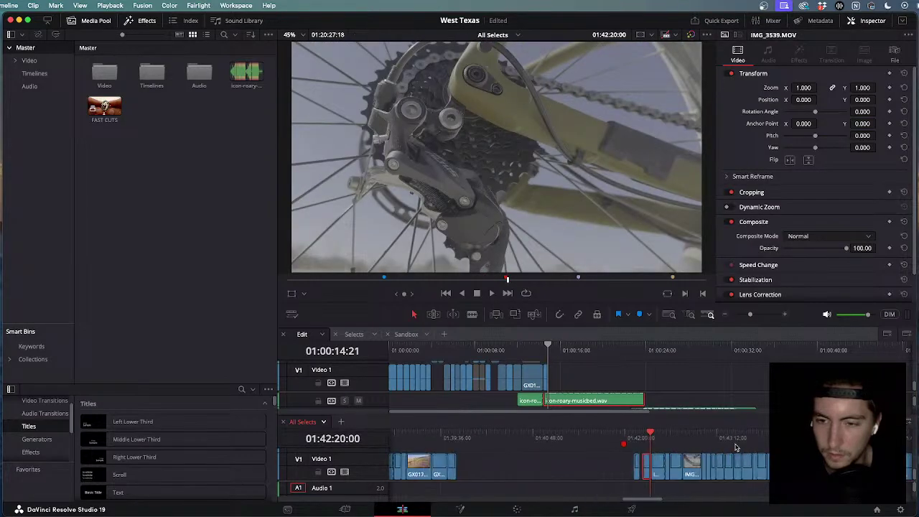
Scrub through the derailleur and wheel close-ups in IMG_3539.MOV and IMG_3540.MOV in All Selects.
drag(649, 434, 677, 448)
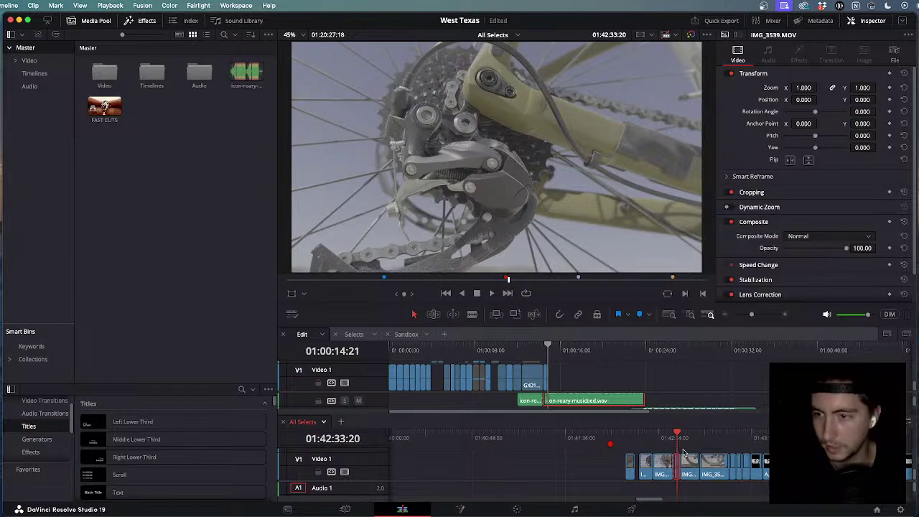
scroll(684, 452, right, 2)
scroll(684, 453, up, 2)
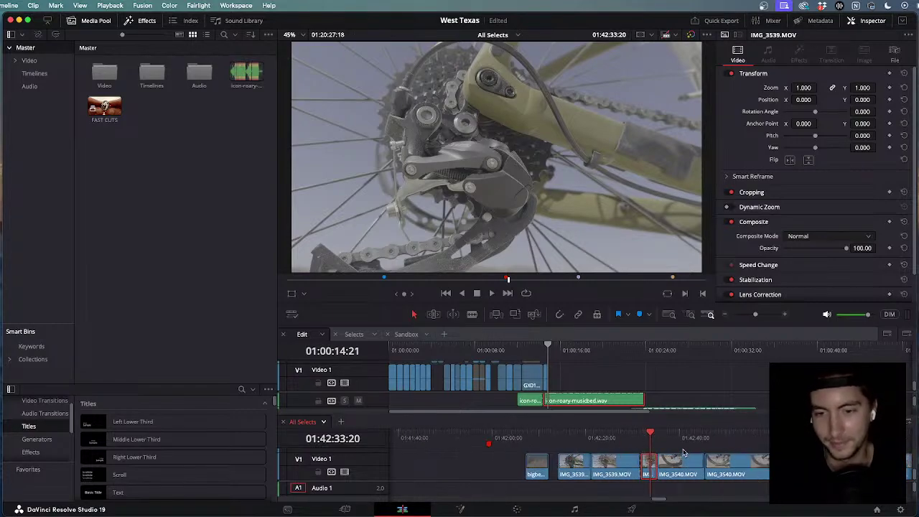
drag(651, 434, 739, 436)
scroll(668, 432, down, 3)
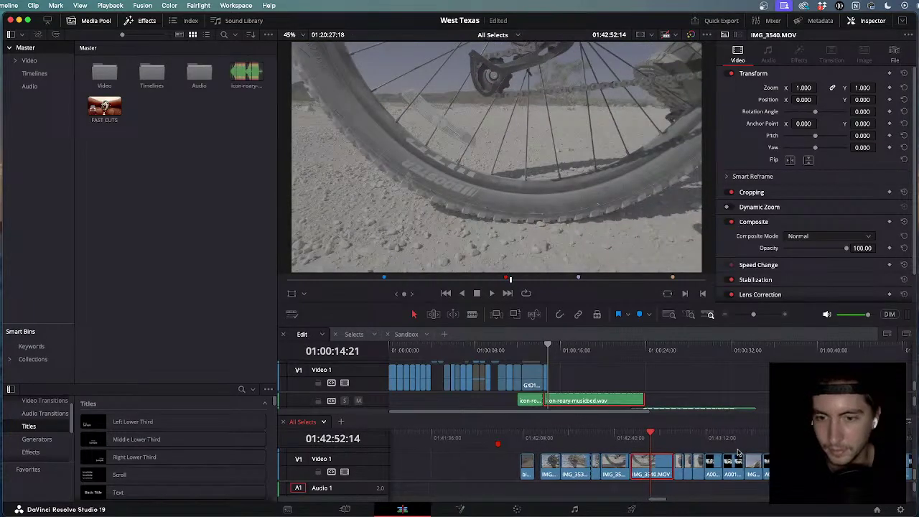
Scrub the bike section of All Selects to A001_05141013_C639.MOV and play the derailleur close-up around 01:43:36.
drag(669, 432, 747, 449)
scroll(787, 442, up, 3)
key(space)
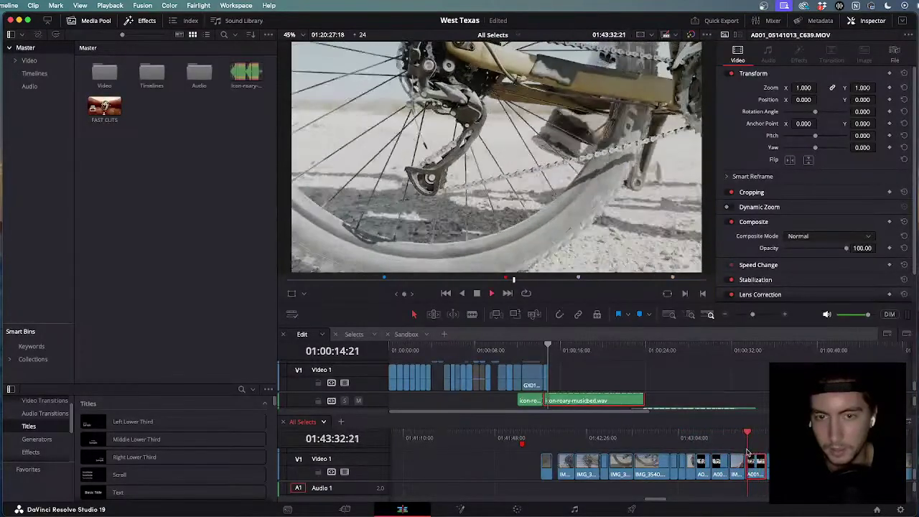
scroll(747, 451, up, 2)
drag(649, 433, 678, 442)
scroll(747, 445, up, 2)
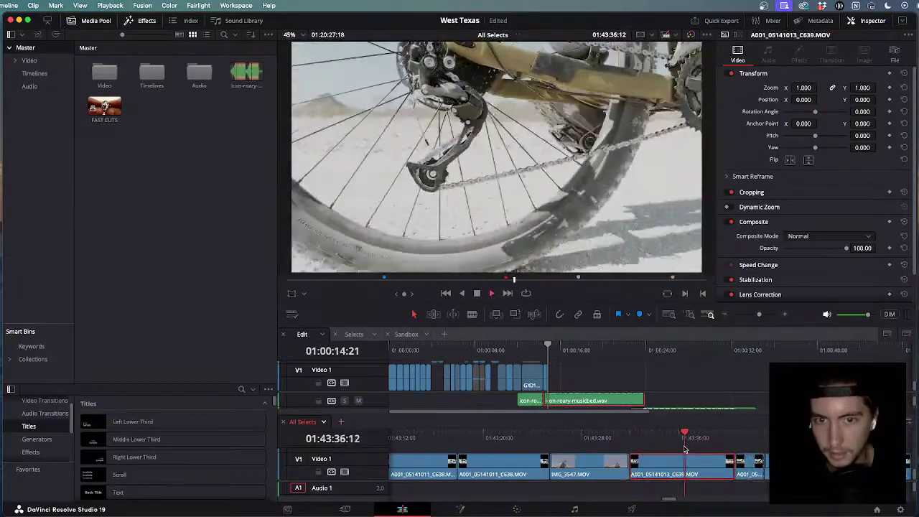
scroll(685, 450, up, 2)
Replay the Edit timeline from about 01:00:13:07 to beyond the FAST CUTS clip to check the music change.
click(548, 352)
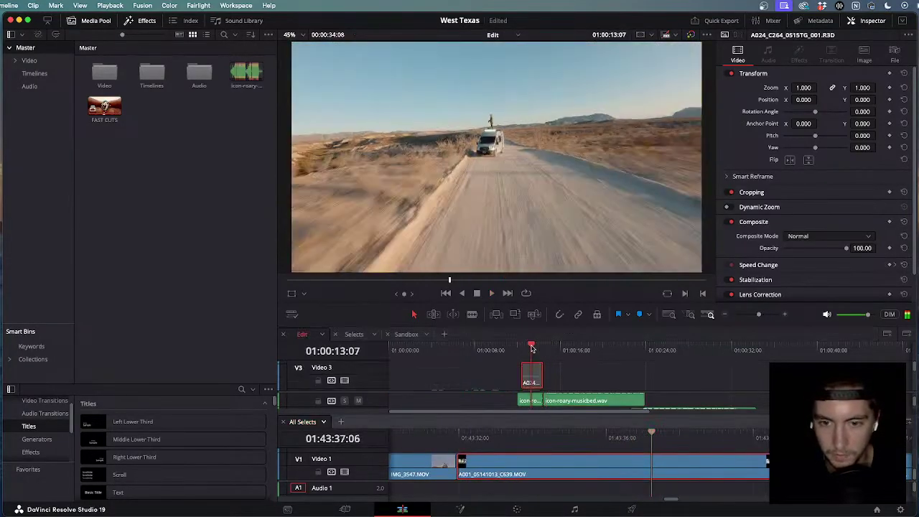
scroll(579, 370, up, 2)
key(space)
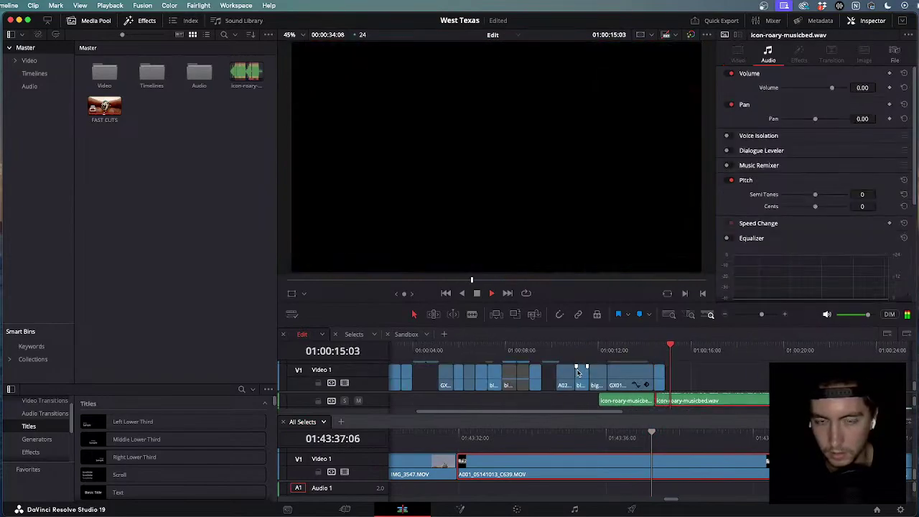
key(Left)
key(Left)
key(Left)
key(Left)
key(Left)
key(Left)
key(Left)
key(Left)
key(Left)
key(Left)
key(Left)
key(Left)
key(Left)
key(Left)
key(Left)
key(Left)
key(Left)
key(Left)
key(Left)
key(Left)
scroll(578, 372, up, 2)
key(space)
scroll(578, 372, down, 2)
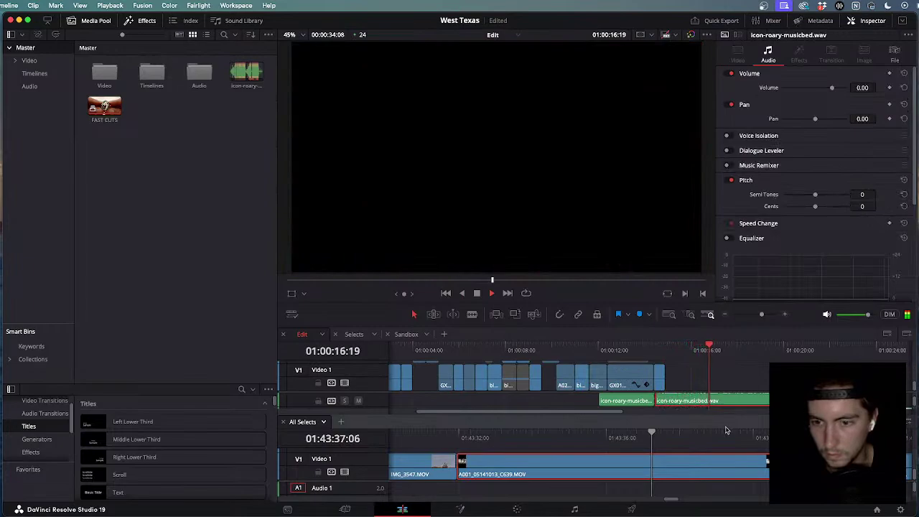
key(space)
Search further along the bike section of All Selects, up to the road footage at 01:47:28:15.
scroll(718, 386, down, 5)
scroll(703, 467, down, 8)
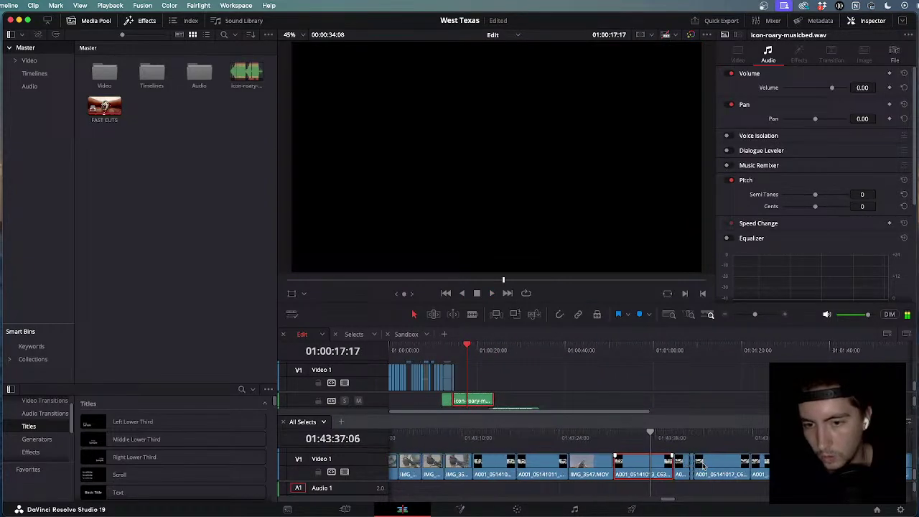
scroll(703, 467, down, 6)
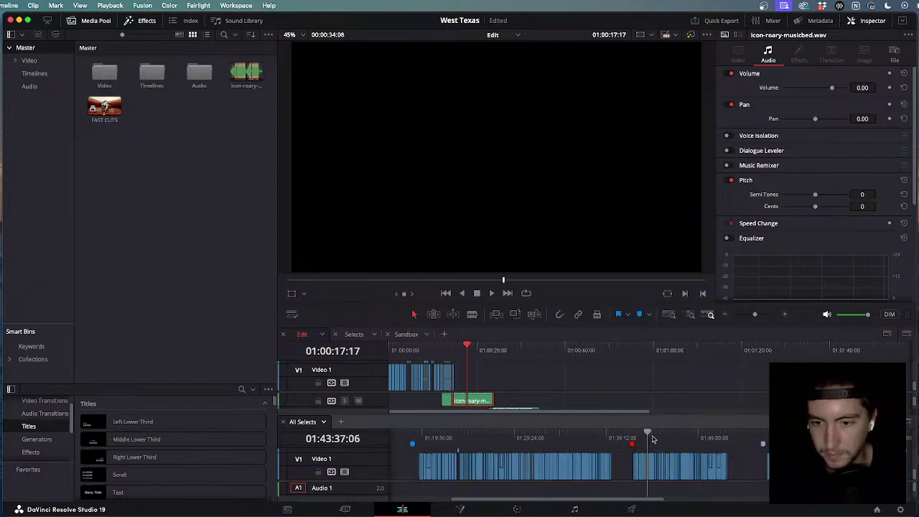
drag(654, 440, 665, 441)
mouse_move(668, 442)
mouse_down()
mouse_move(692, 449)
mouse_move(683, 449)
mouse_up()
scroll(683, 449, up, 3)
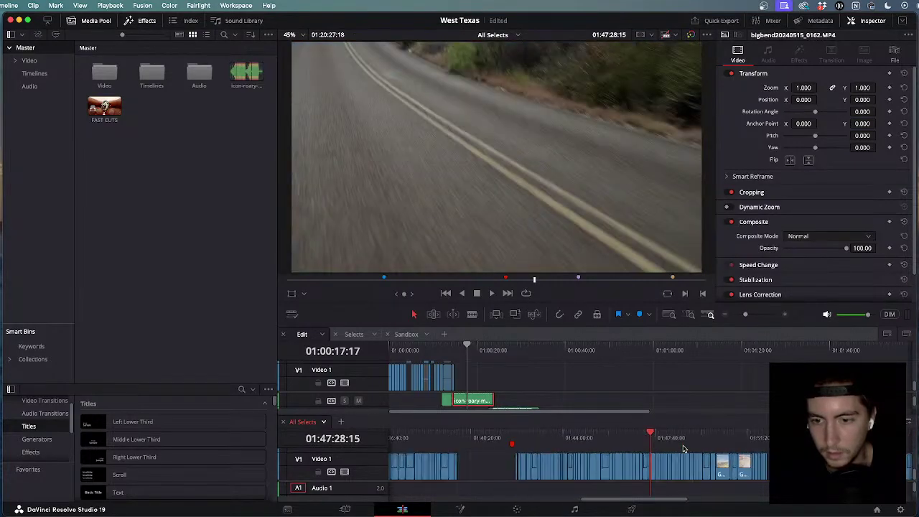
Play the road-surface footage in bigbend20240515_0162.MP4 and bigbend20240515_0163.MP4 and go back to 01:47:33:15.
key(space)
scroll(683, 449, up, 2)
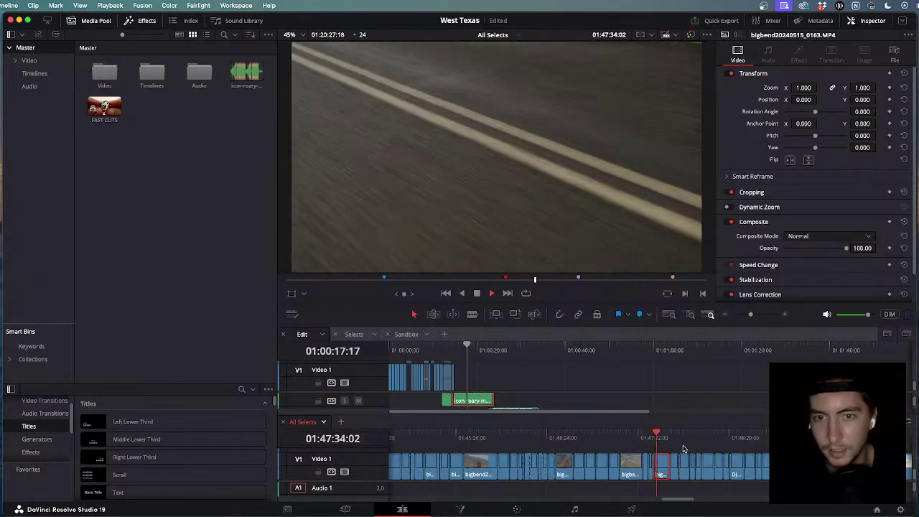
key(j)
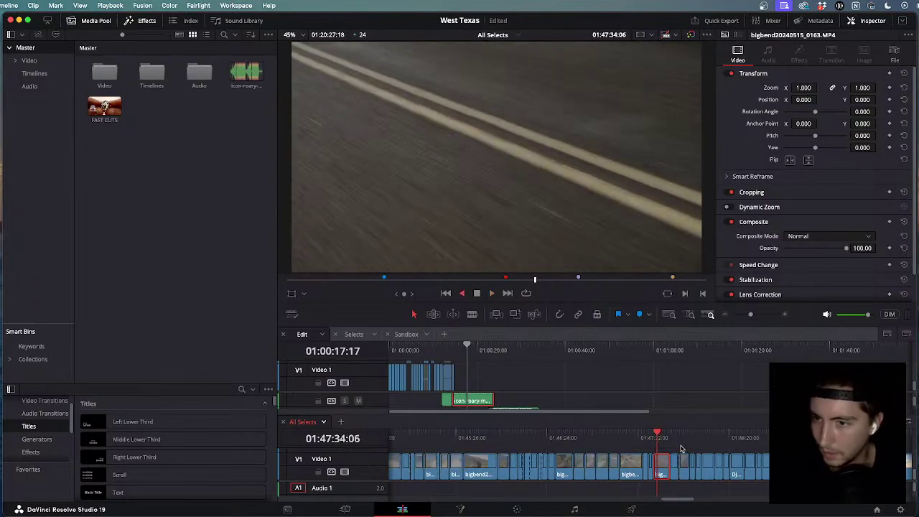
scroll(683, 449, up, 2)
key(k)
scroll(681, 449, up, 5)
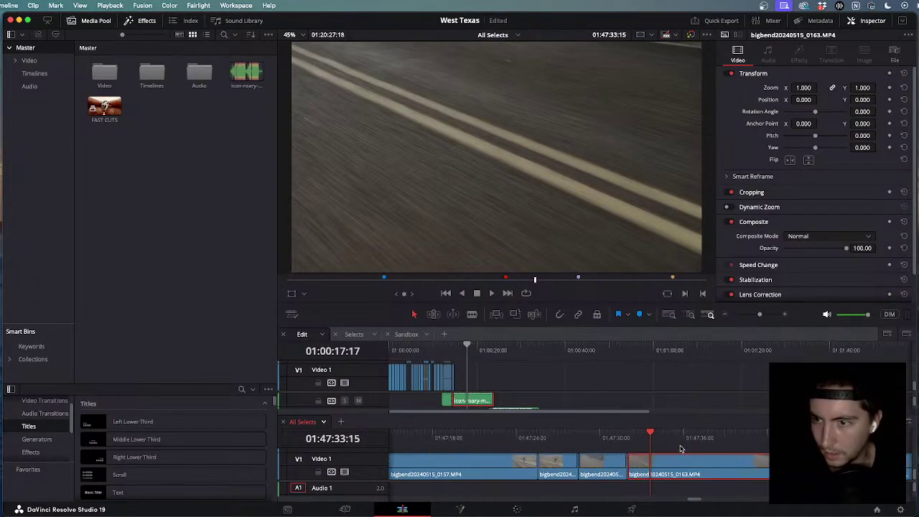
scroll(682, 449, up, 1)
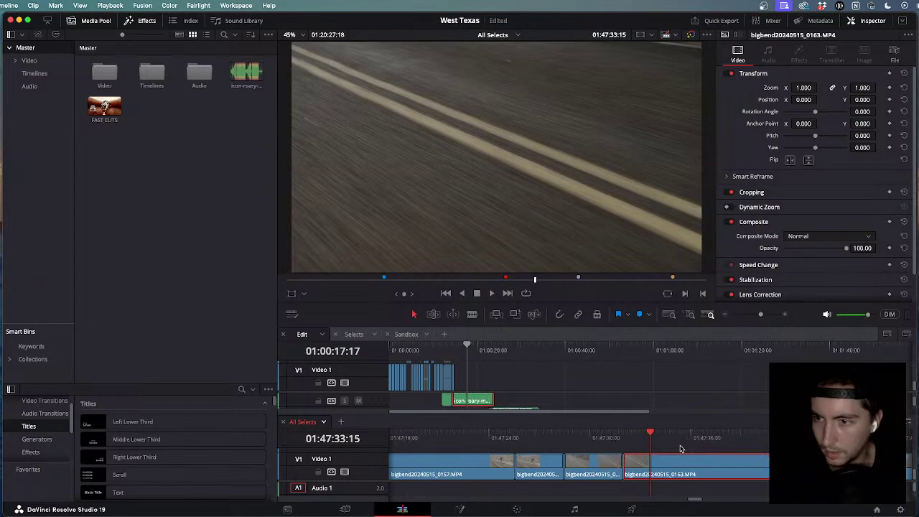
scroll(669, 447, up, 4)
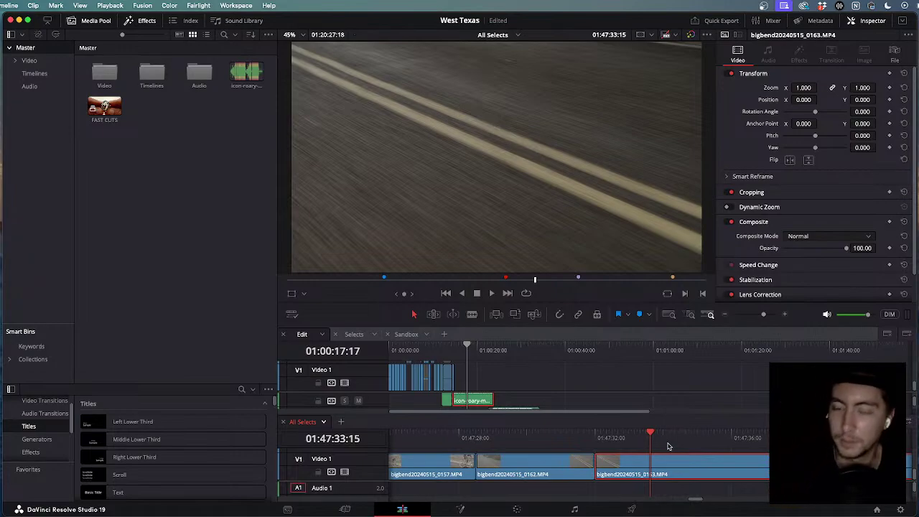
Scrub All Selects through the frontal cycling shots in bigbend20240515_0151.MP4 and back to bigbend20240515_0157.MP4 at 01:47:16:07.
scroll(668, 447, down, 5)
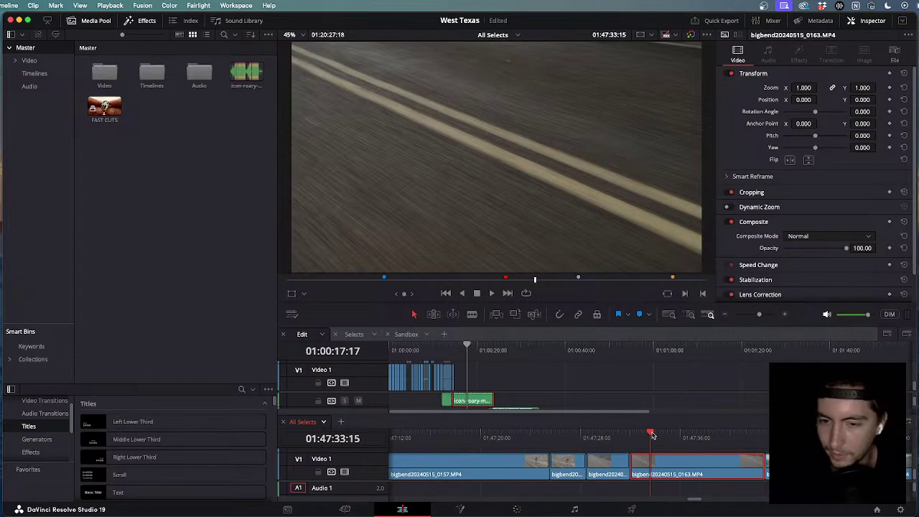
drag(653, 435, 810, 442)
scroll(676, 448, down, 3)
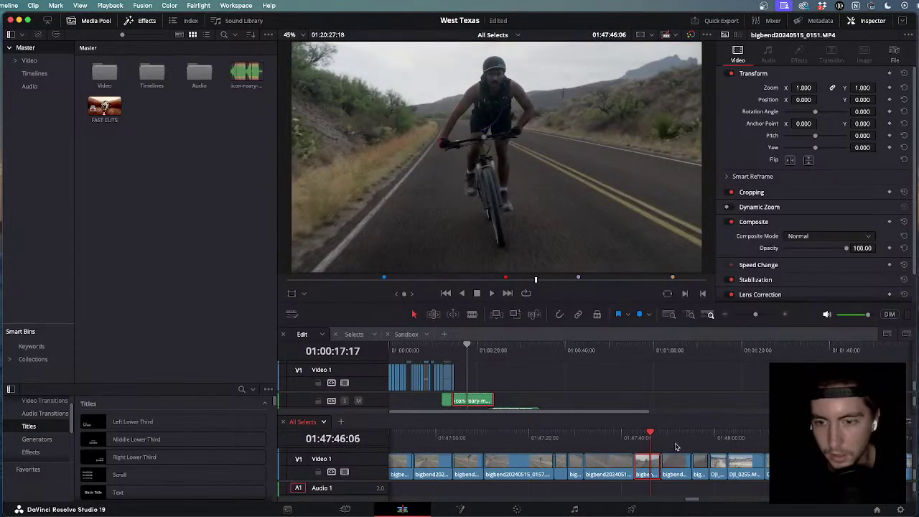
drag(642, 435, 511, 435)
scroll(511, 432, down, 2)
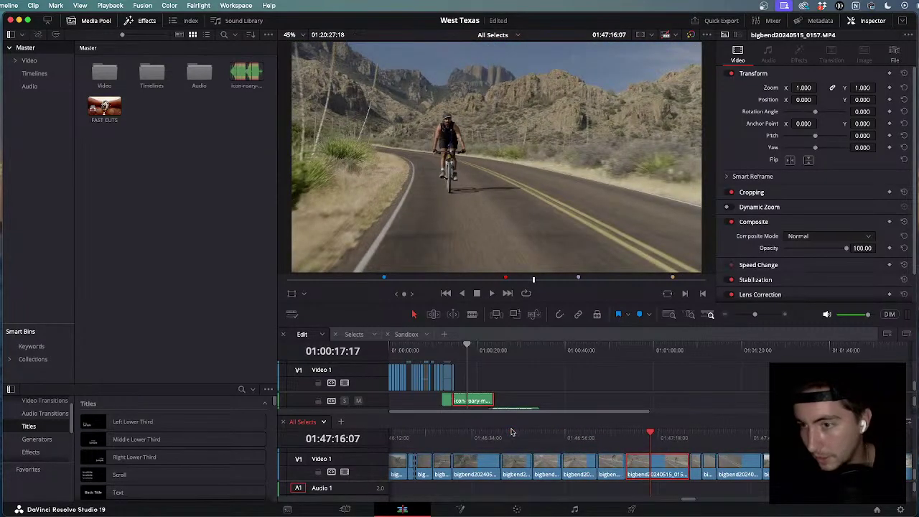
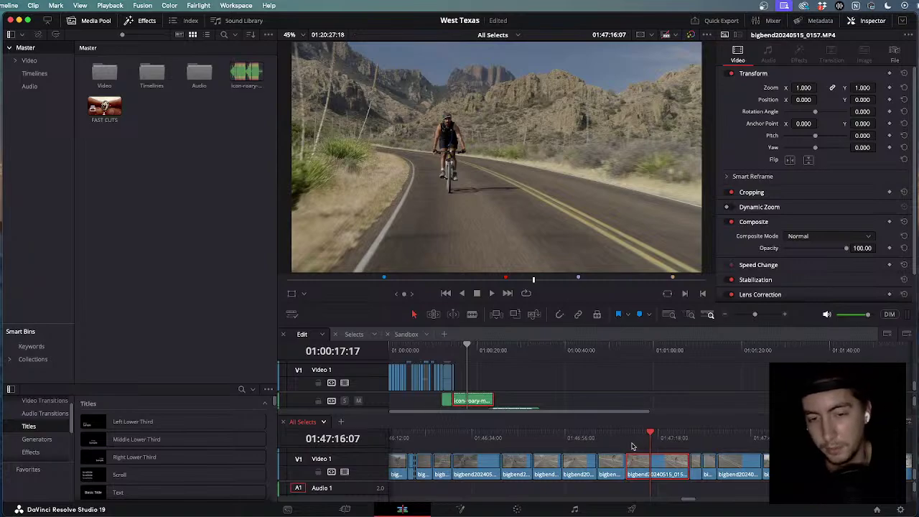
Check the gap after FAST CUTS in the Edit timeline, then search All Selects back to the cycling shot at 01:46:55:04.
drag(466, 348, 460, 348)
scroll(466, 369, up, 5)
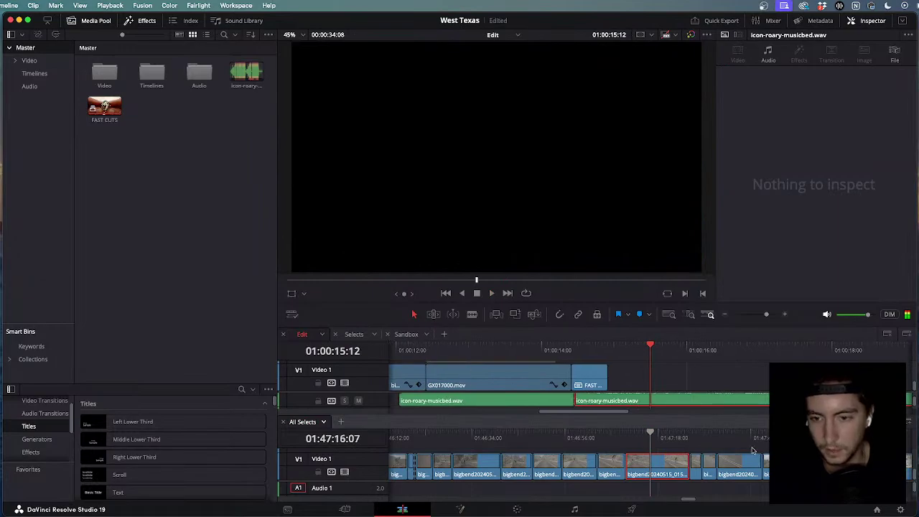
scroll(640, 435, down, 3)
drag(640, 435, 621, 448)
scroll(647, 452, up, 3)
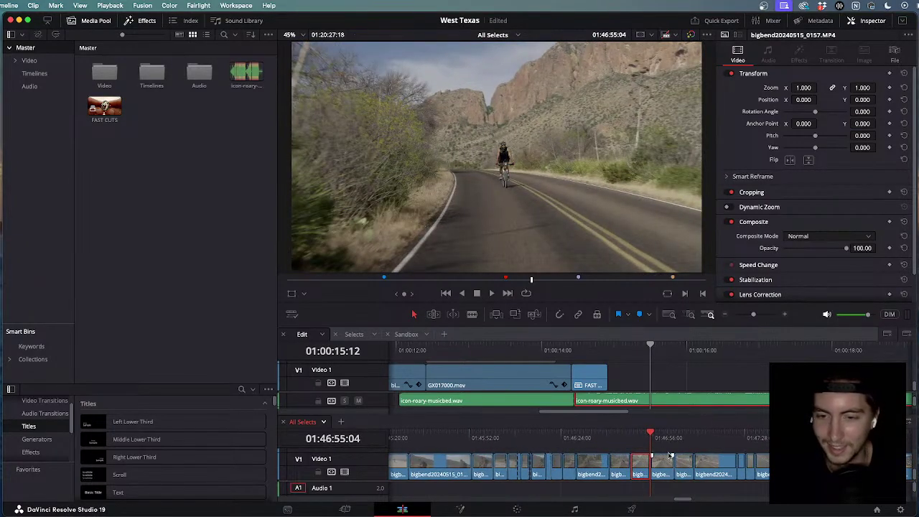
Cut out and copy the frontal cycling section of bigbend20240515_0157.MP4 from 01:46:57:06 to 01:46:58:07 in All Selects.
scroll(668, 455, up, 2)
mouse_move(651, 435)
mouse_down()
mouse_move(697, 442)
mouse_move(644, 439)
mouse_move(666, 444)
mouse_up()
key(j)
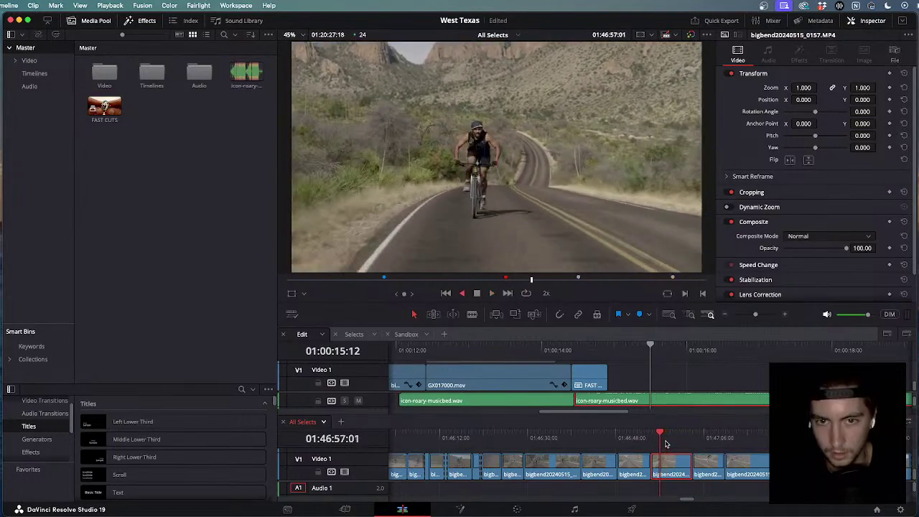
key(l)
key(j)
key(k)
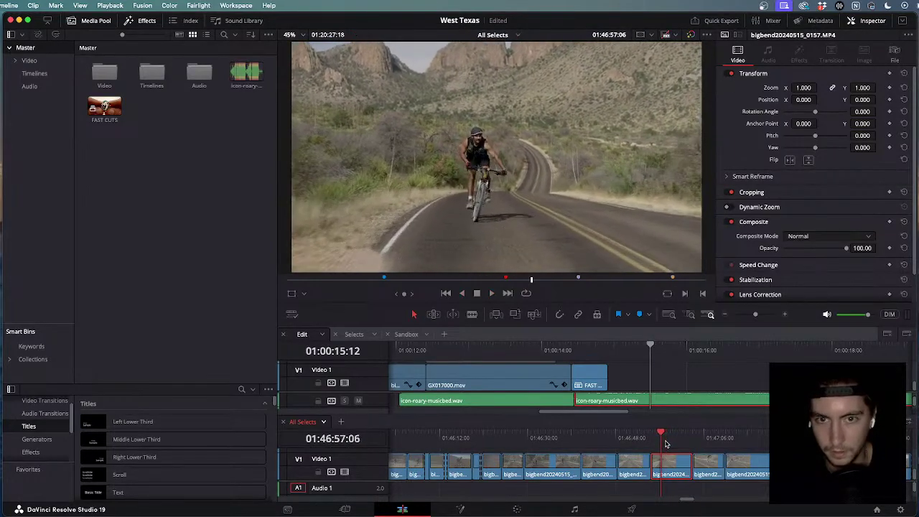
key(l)
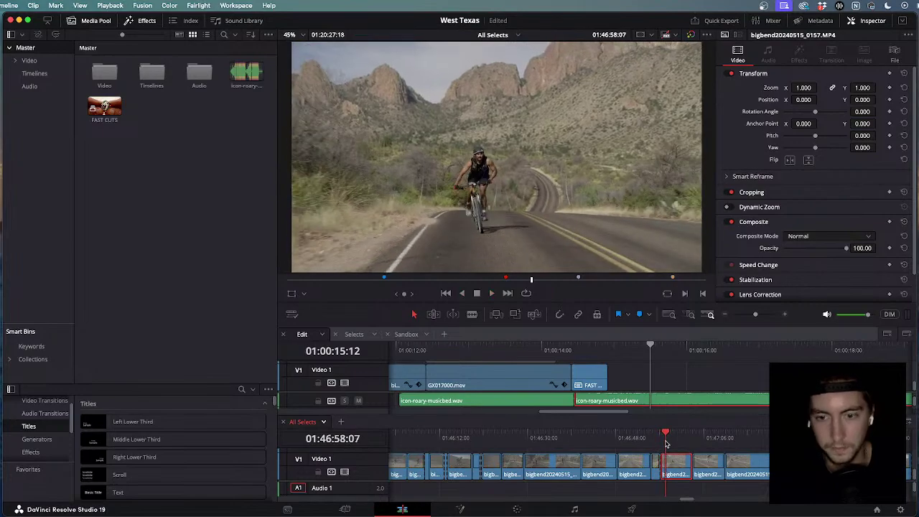
Paste the copied cycling section into the Edit timeline at 01:00:14:22, directly after FAST CUTS, and play the transition.
drag(636, 349, 608, 349)
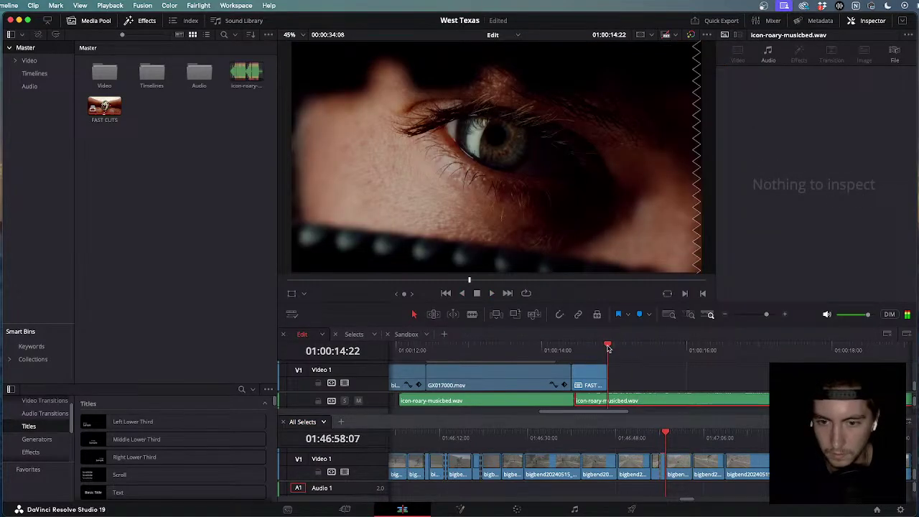
key(shift+F12)
click(584, 349)
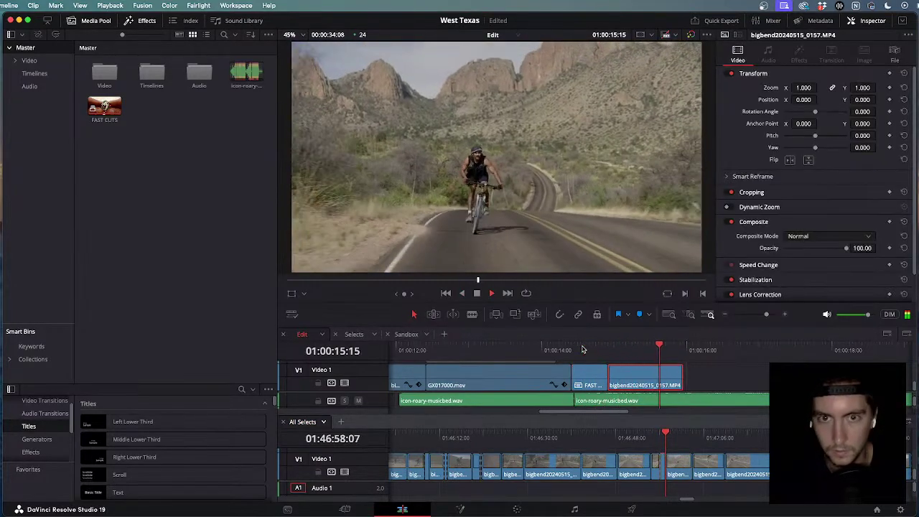
key(j)
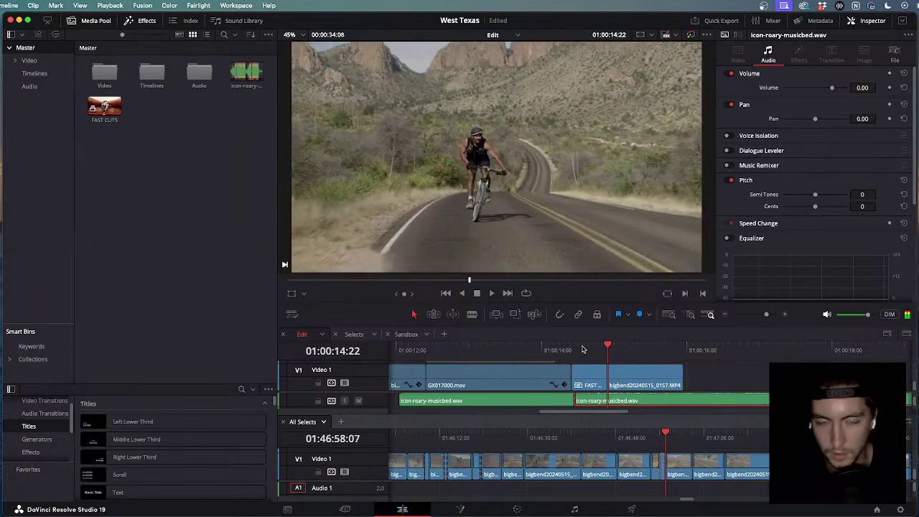
key(l)
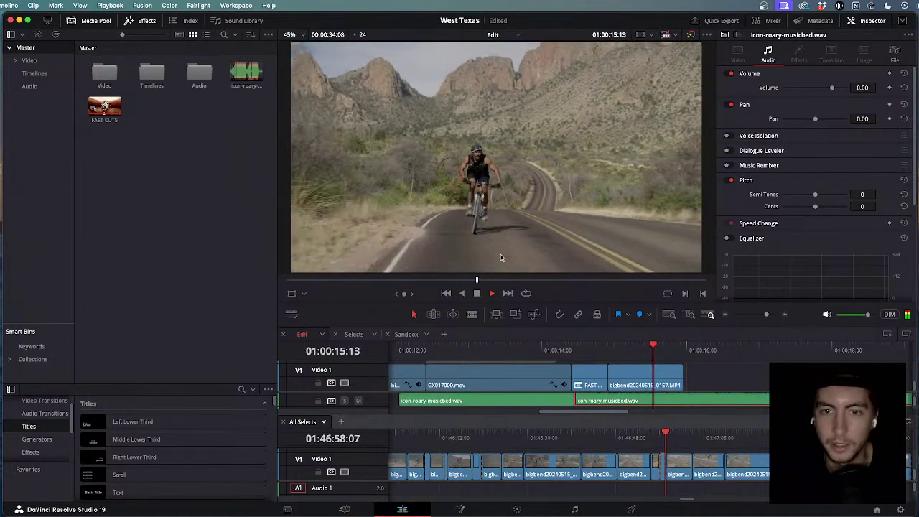
key(j)
key(l)
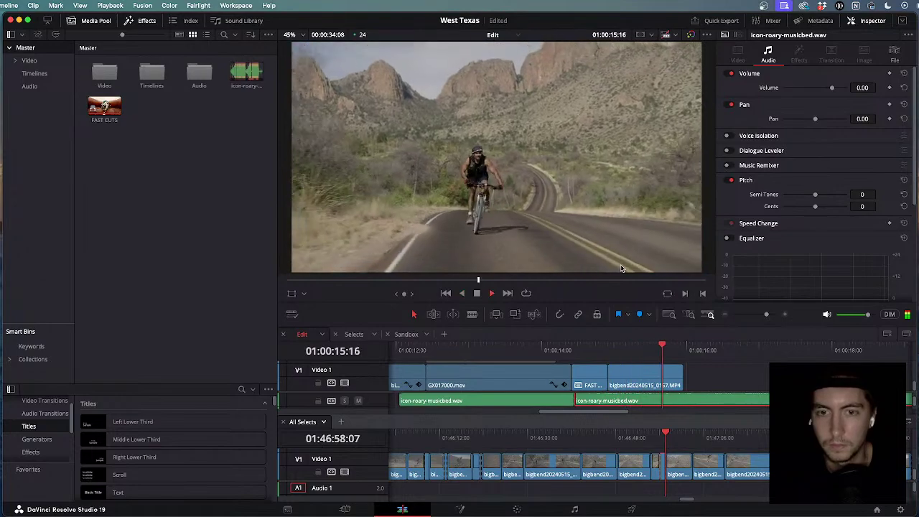
key(k)
Trim a few frames off the end of the cycling clip after FAST CUTS and replay the transition against the music.
drag(684, 370, 676, 370)
key(/)
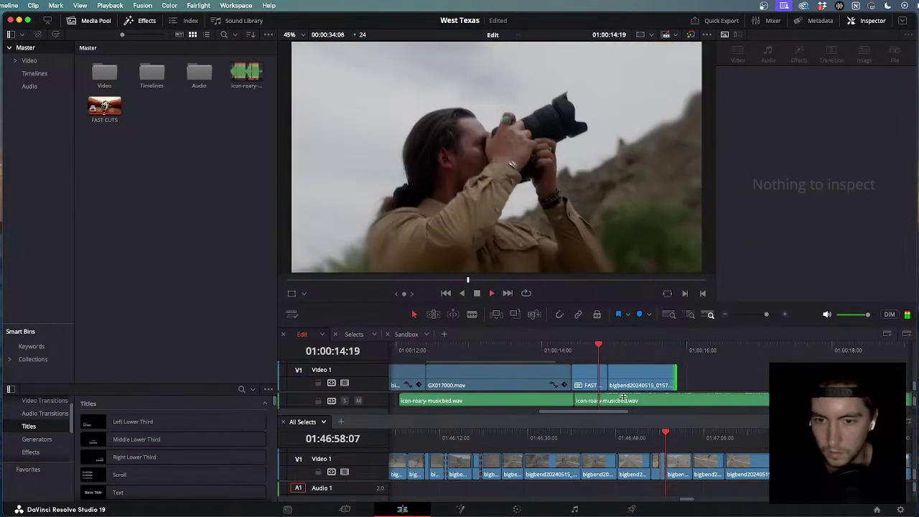
scroll(637, 414, down, 2)
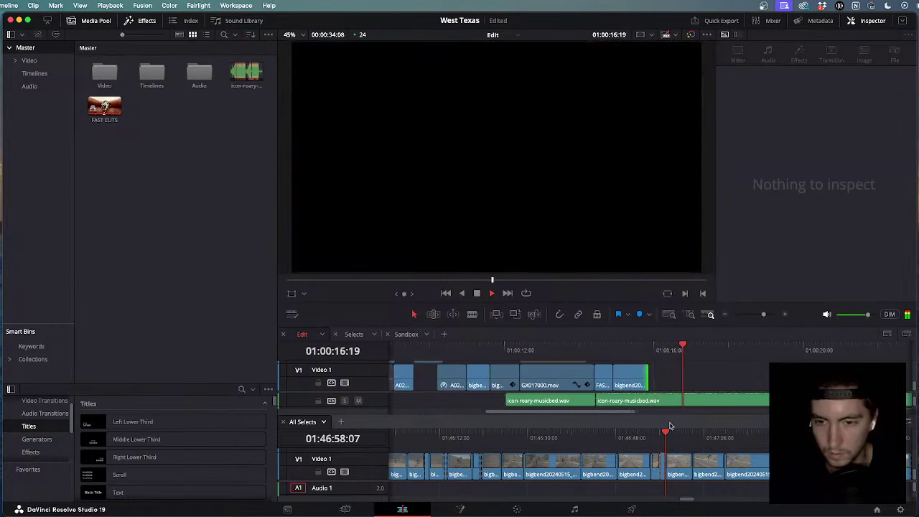
key(k)
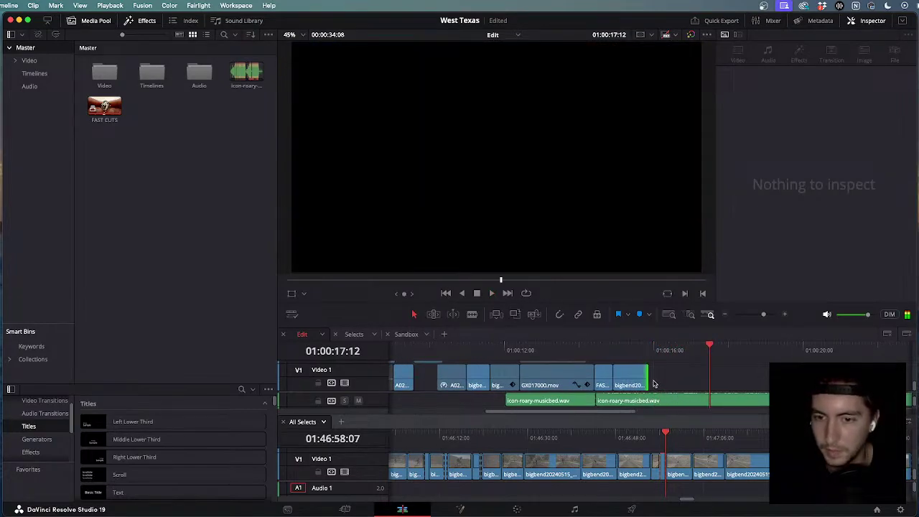
scroll(668, 428, down, 2)
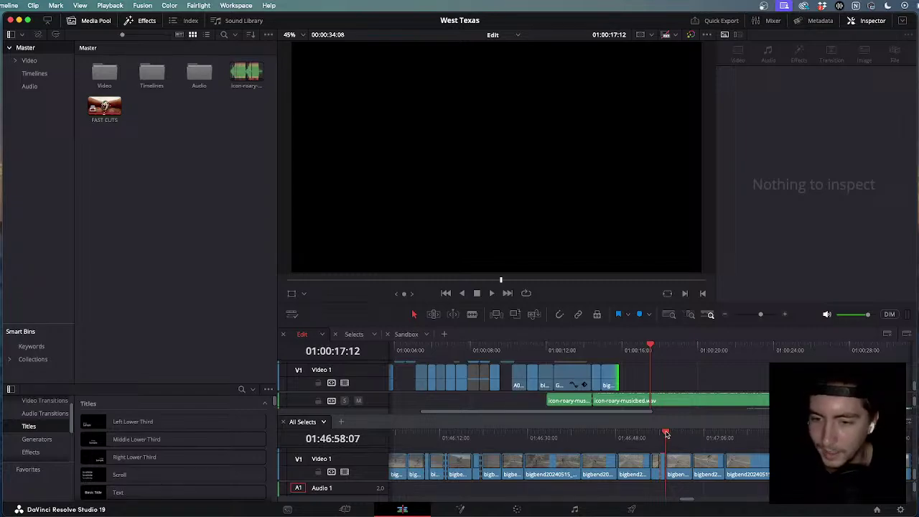
Copy the side-on cycling section ending at 01:47:05:20 in All Selects and paste it into the Edit timeline, ending at 01:00:17:18.
drag(666, 435, 704, 453)
key(super+b)
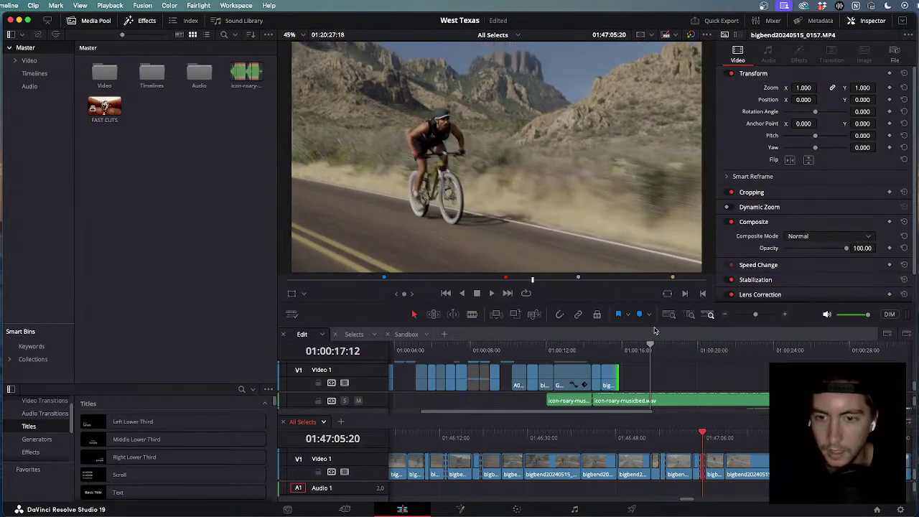
click(641, 350)
key(super+v)
Disable the frontal cycling clip directly after FAST CUTS in the Edit timeline.
key(super+equal)
key(super+equal)
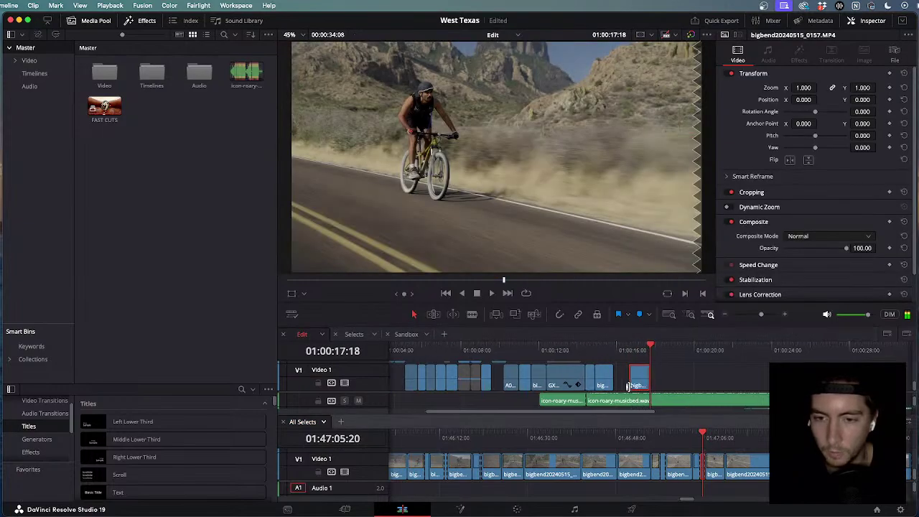
drag(570, 359, 493, 354)
click(500, 382)
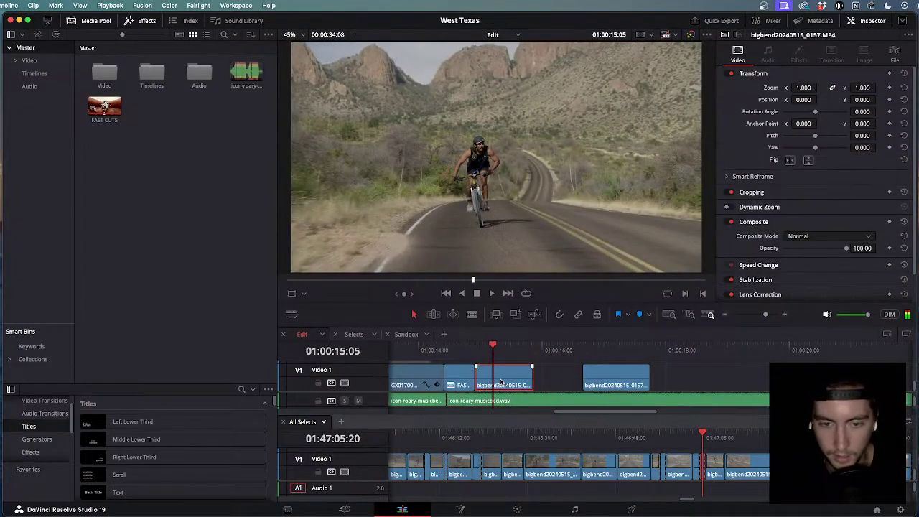
key(d)
scroll(628, 444, down, 3)
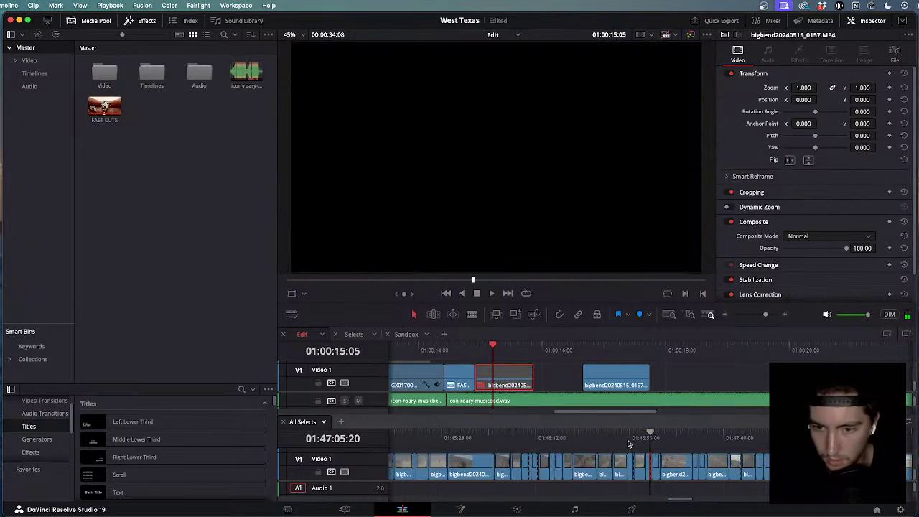
Look through the cycling and road shots in All Selects between about 01:44:45 and 01:47:31.
drag(651, 438, 553, 432)
key(space)
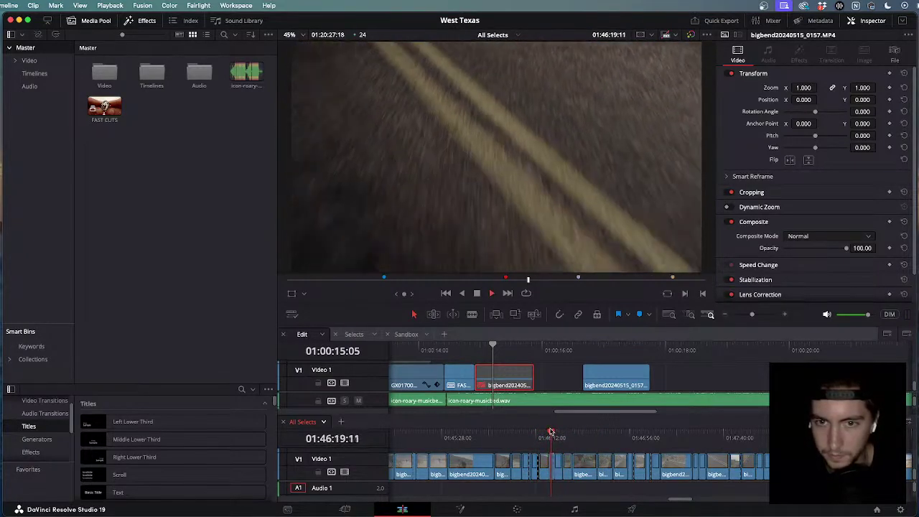
key(space)
key(super+equal)
key(super+equal)
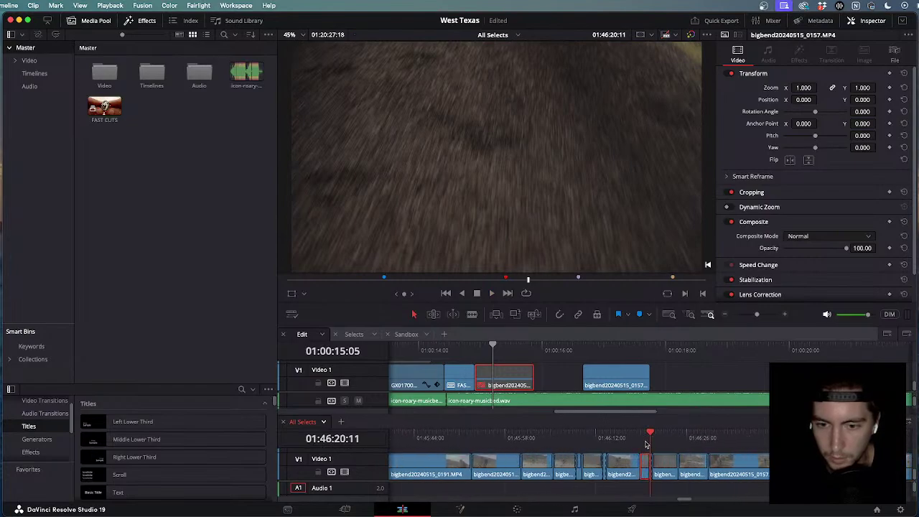
drag(649, 434, 485, 434)
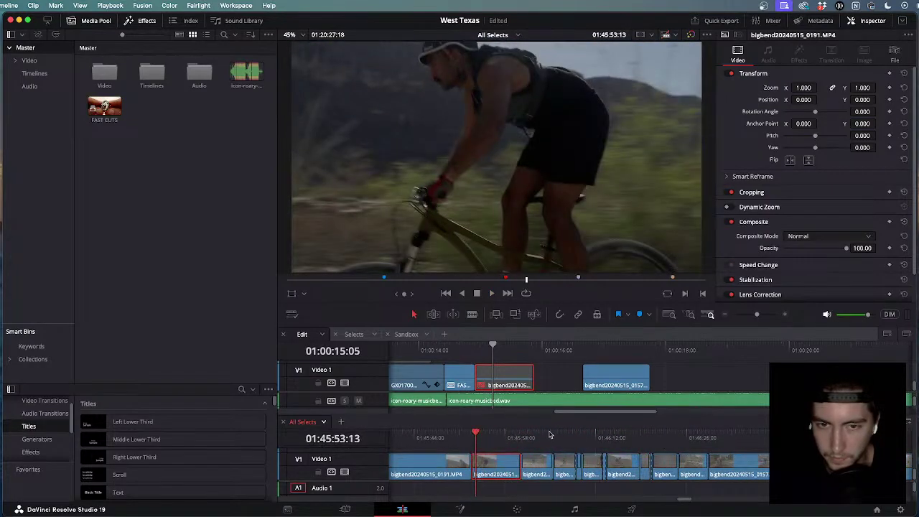
key(super+minus)
key(super+minus)
drag(632, 435, 559, 440)
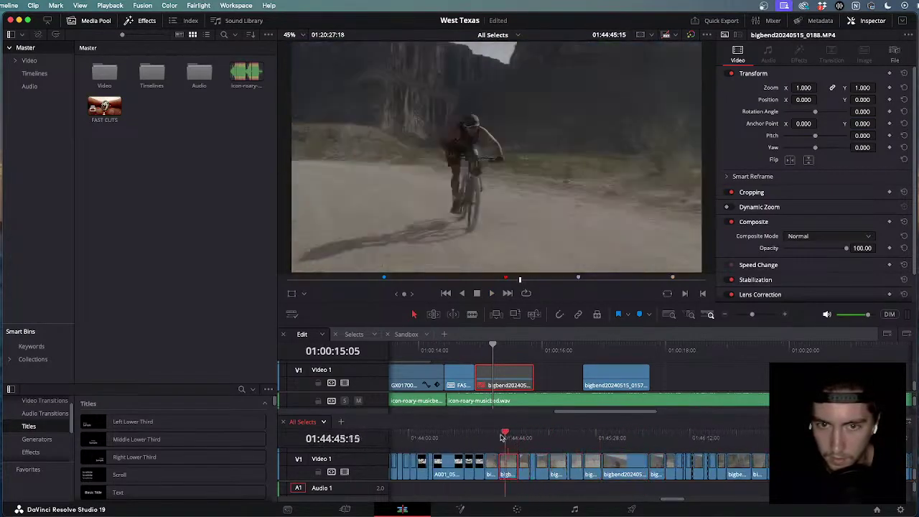
mouse_move(502, 437)
mouse_down()
mouse_move(468, 437)
mouse_move(508, 438)
mouse_up()
key(super+minus)
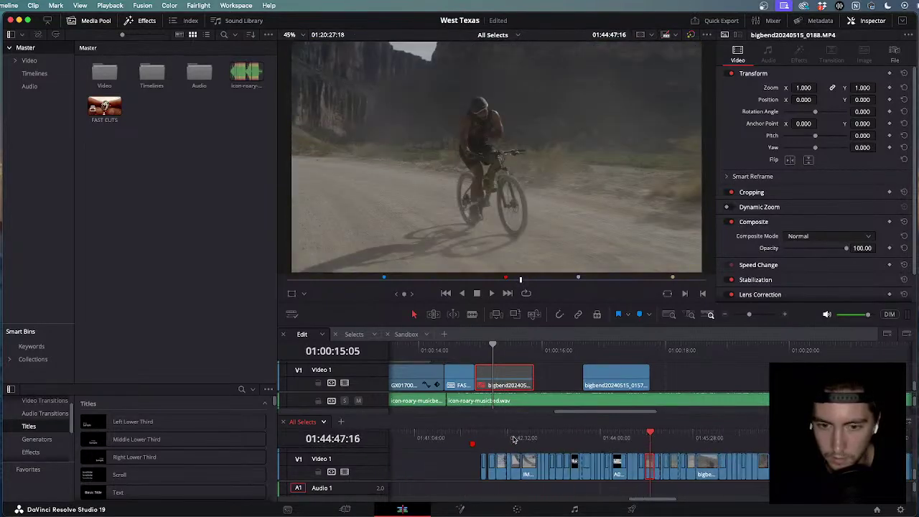
drag(651, 445, 751, 457)
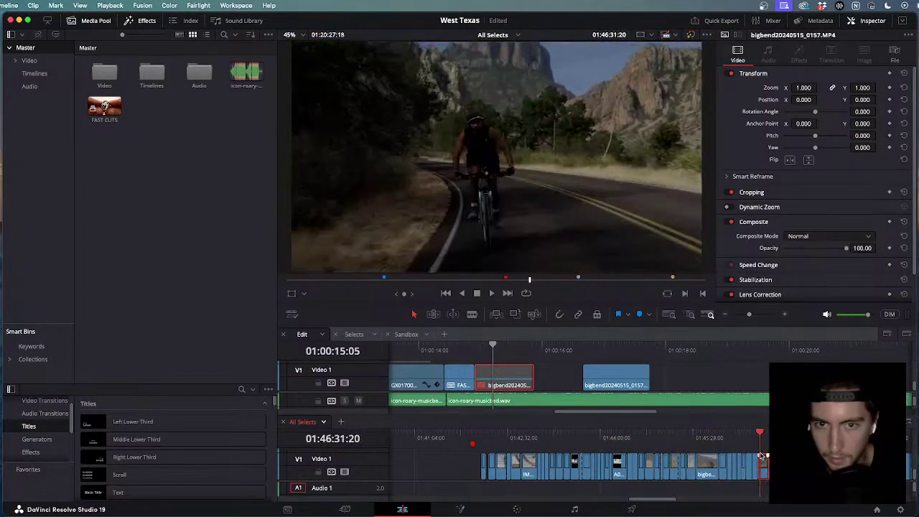
scroll(762, 457, down, 2)
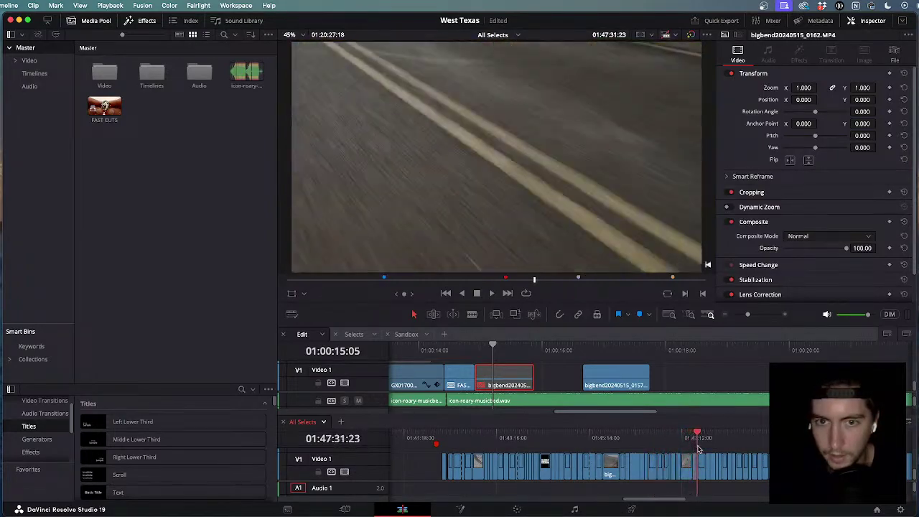
Cut out a short road-line section around 01:47:33:13 of bigbend20240515_0163.MP4 in All Selects.
scroll(701, 451, up, 5)
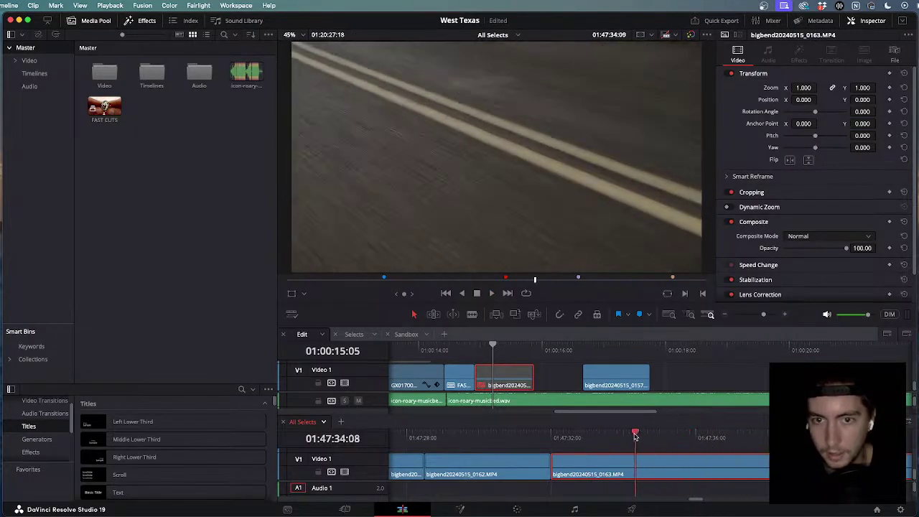
mouse_move(612, 441)
mouse_down()
mouse_move(671, 439)
mouse_move(591, 439)
mouse_move(616, 439)
mouse_up()
key(super+b)
key(super+b)
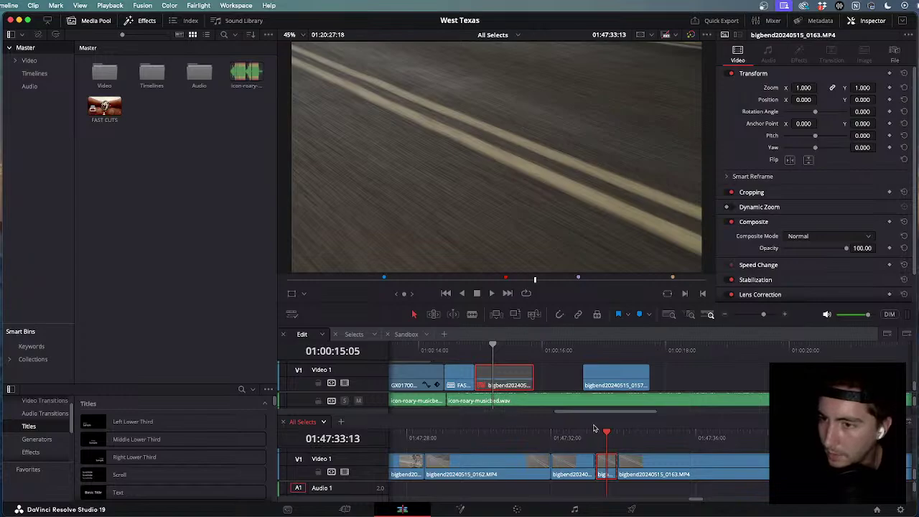
Bring the road-line section into the Edit timeline and place it on Video 2 directly after FAST CUTS.
click(675, 350)
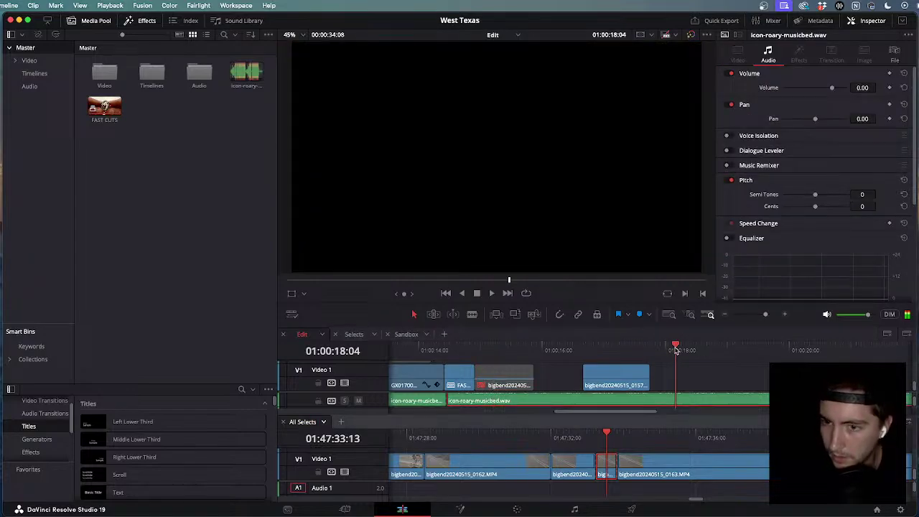
key(F10)
drag(696, 379, 493, 376)
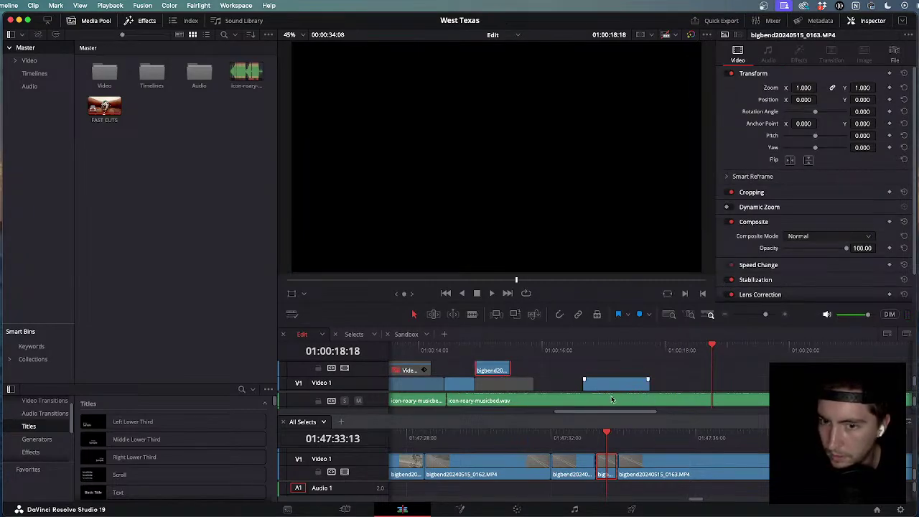
Try the cyclist clip bigbend20240515_0157 on Video 2 directly behind the road-line clip and play the sequence.
drag(612, 399, 531, 387)
click(473, 350)
click(491, 293)
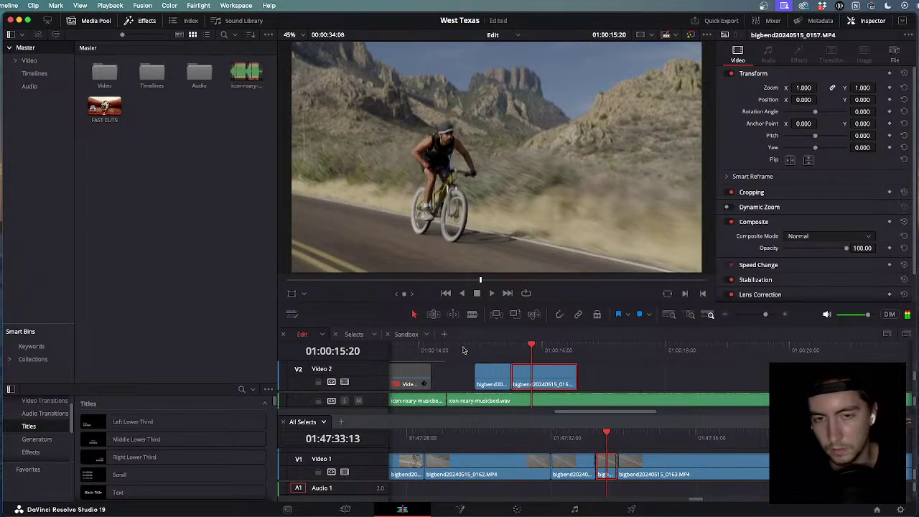
key(j)
key(l)
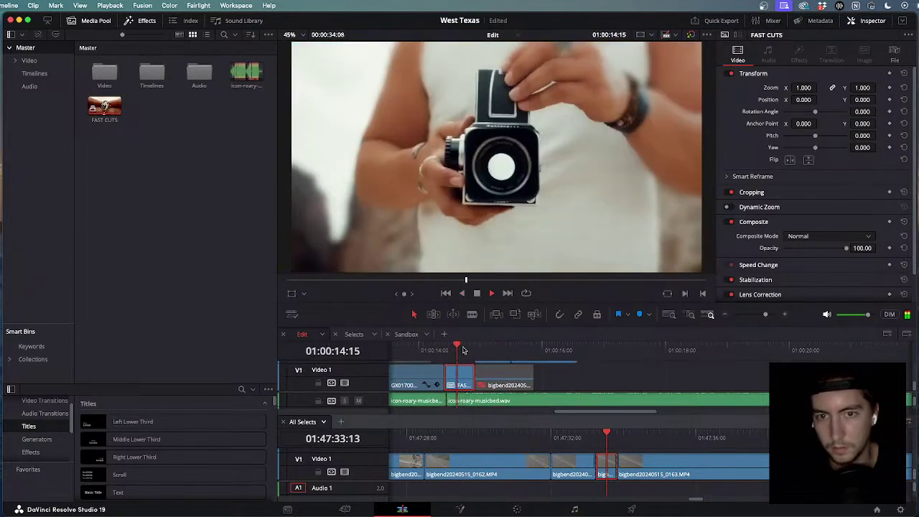
key(j)
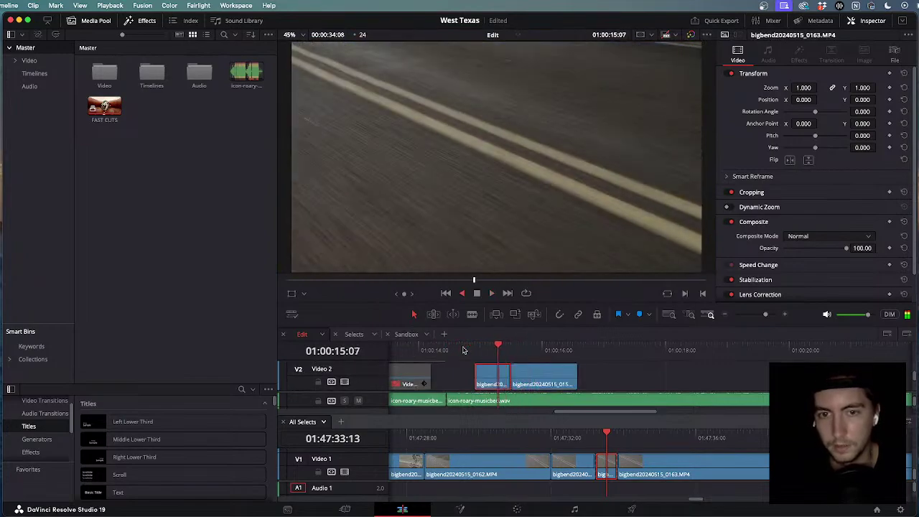
key(l)
key(k)
Swap the order: set the road-line clip aside, place the cyclist clip on Video 2 directly after FAST CUTS and replay.
drag(503, 376, 655, 377)
drag(535, 376, 495, 376)
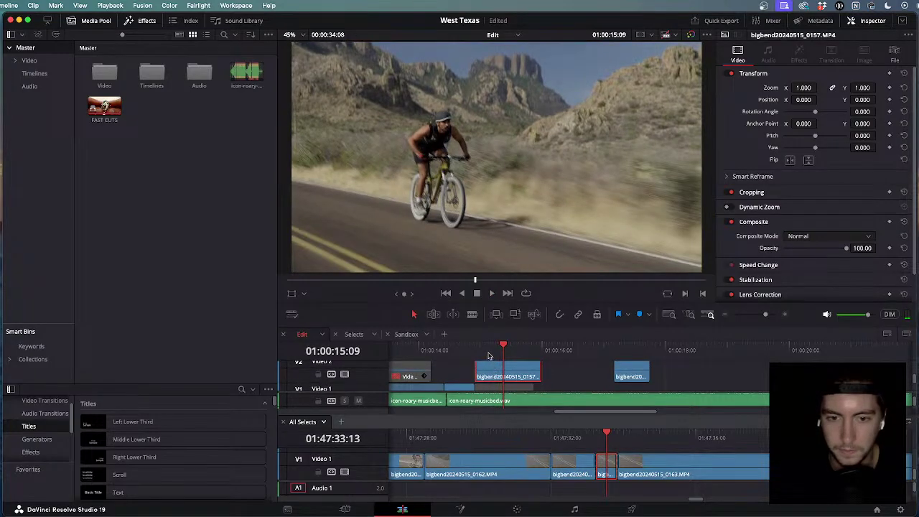
click(460, 352)
key(space)
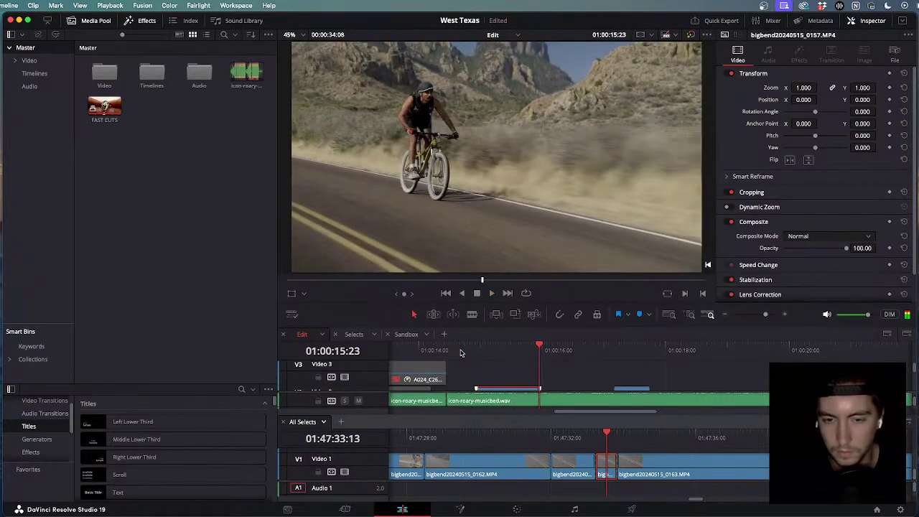
key(j)
scroll(484, 371, down, 2)
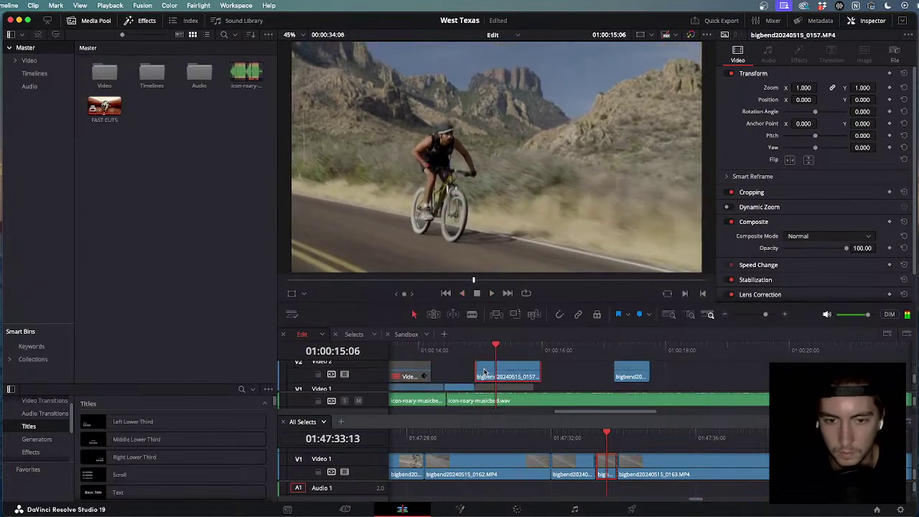
Trim 8 frames off the start of the cyclist clip, keep it directly after FAST CUTS and replay the cut.
mouse_move(476, 373)
mouse_down()
mouse_move(512, 373)
mouse_move(493, 377)
mouse_up()
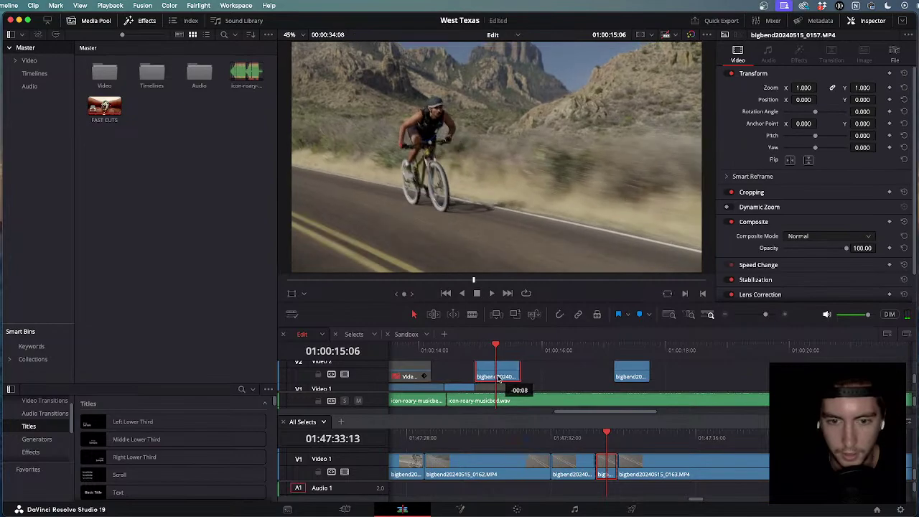
click(458, 350)
key(l)
scroll(458, 354, up, 2)
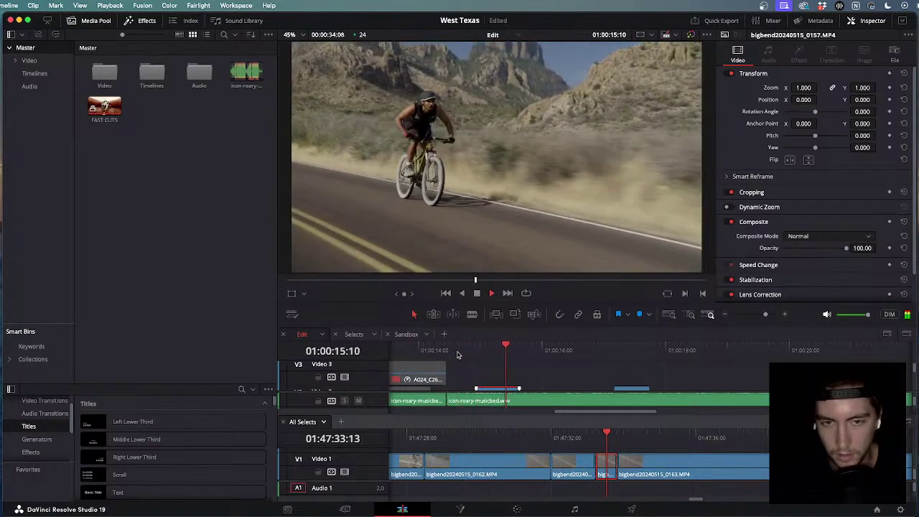
key(j)
key(l)
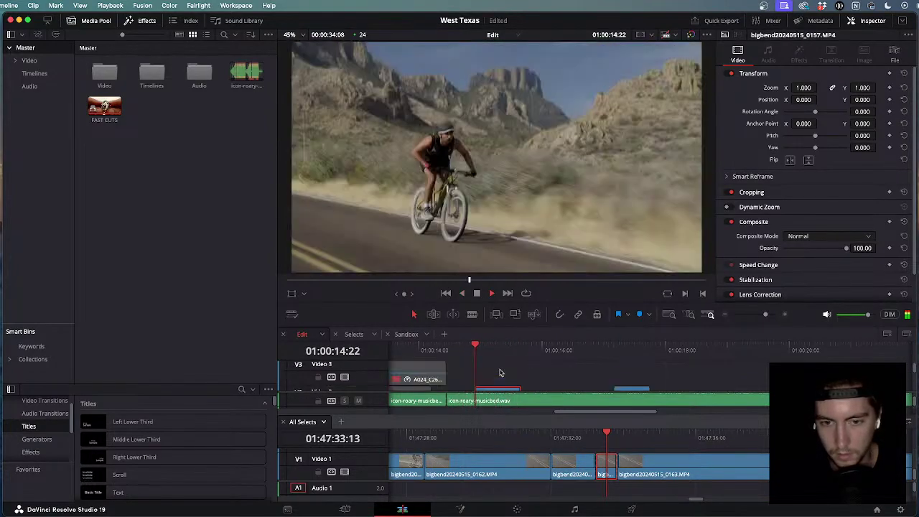
scroll(500, 372, down, 2)
key(k)
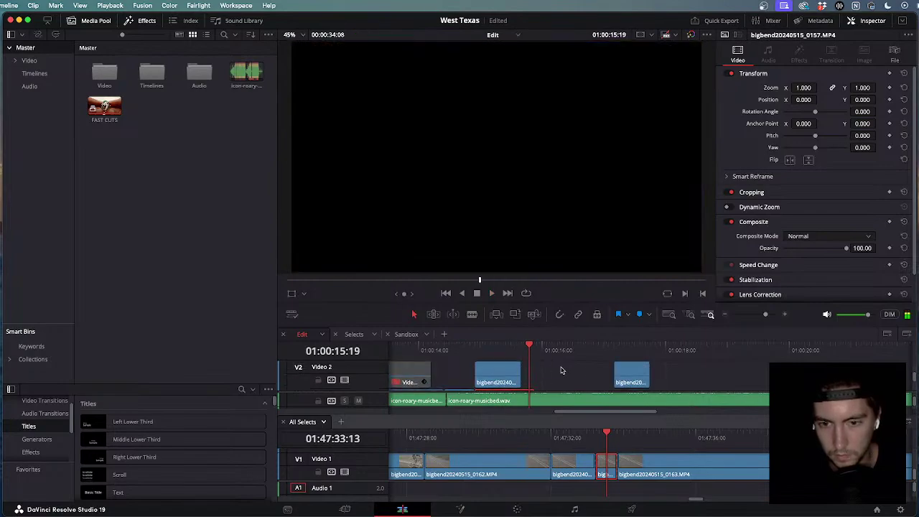
Shorten the road-line clip by a few frames, place it directly behind the cyclist clip and play the cuts repeatedly.
click(617, 373)
drag(620, 373, 527, 382)
click(483, 346)
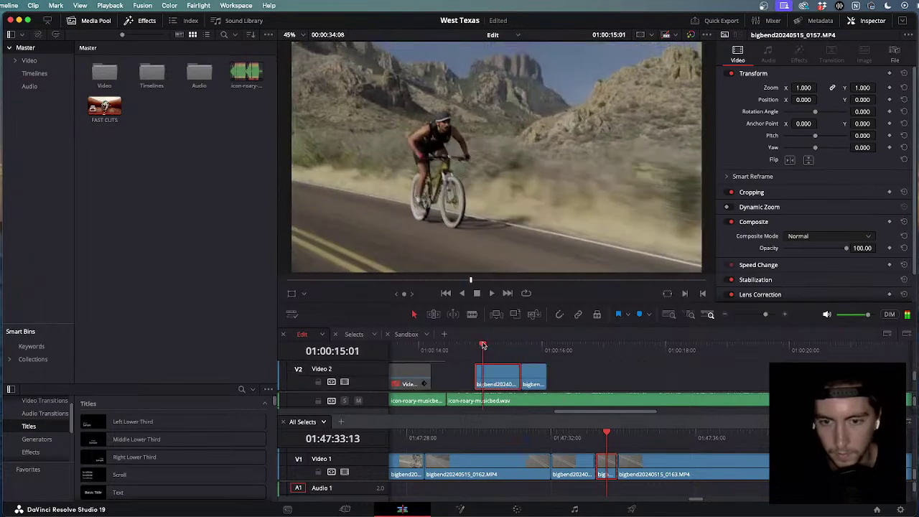
key(l)
key(j)
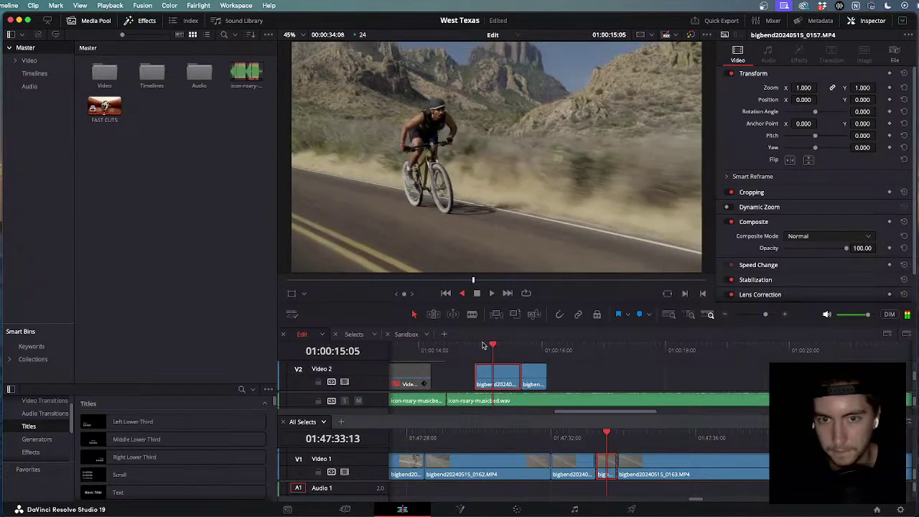
key(k)
key(j)
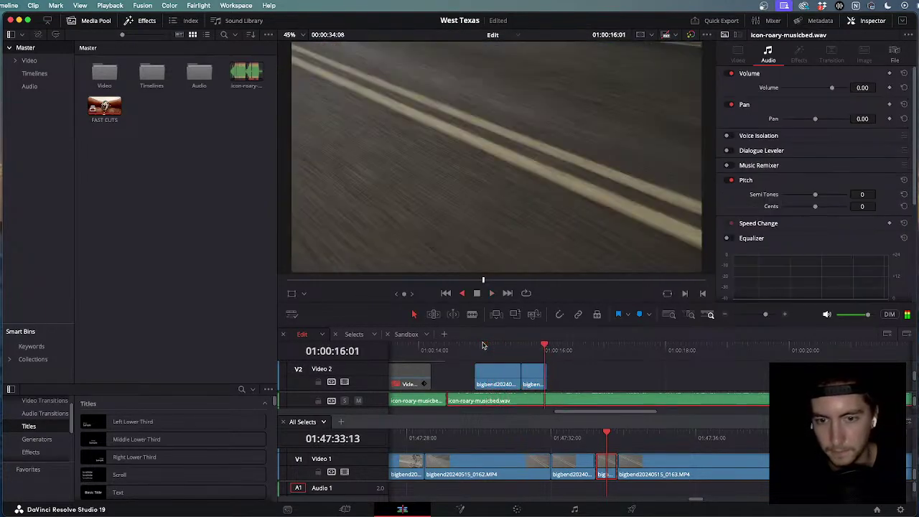
key(l)
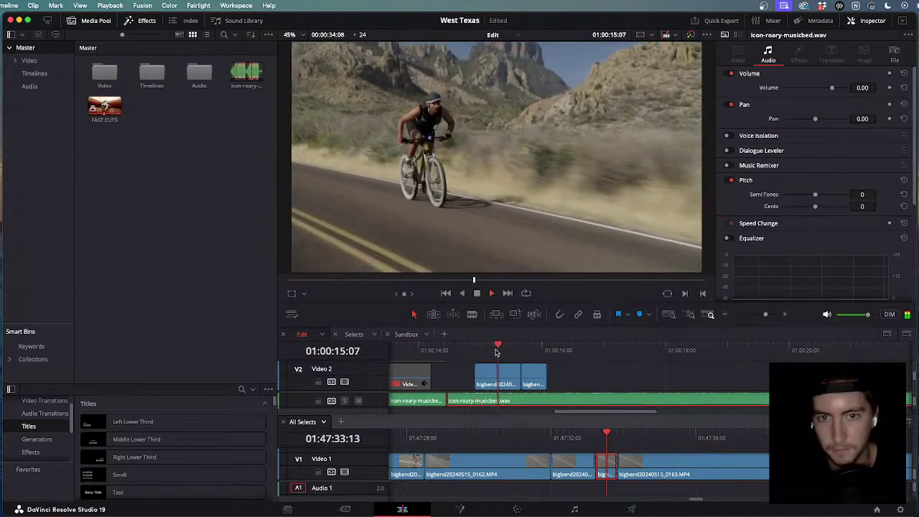
key(j)
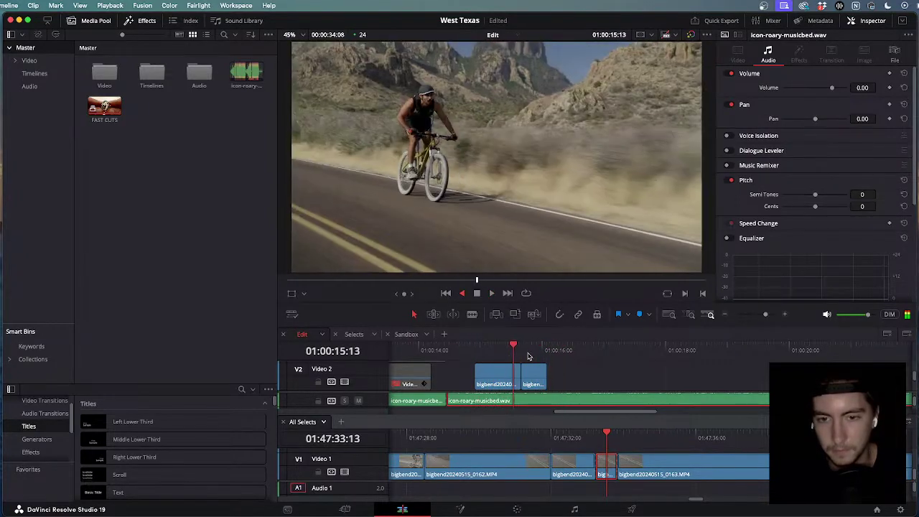
key(l)
key(k)
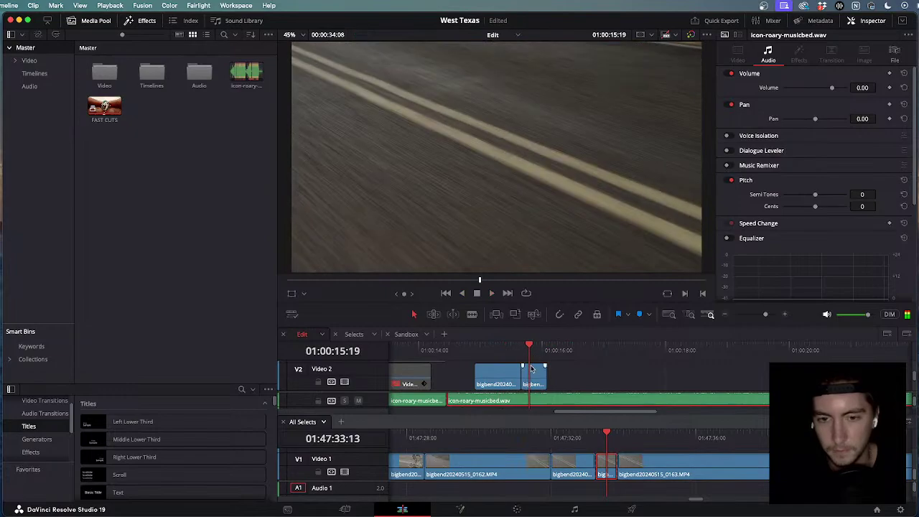
Set the road-line clip aside, extend the cyclist clip and retrim it to a different section starting after FAST CUTS, then replay.
drag(535, 375, 675, 375)
drag(521, 379, 650, 384)
scroll(477, 389, right, 1)
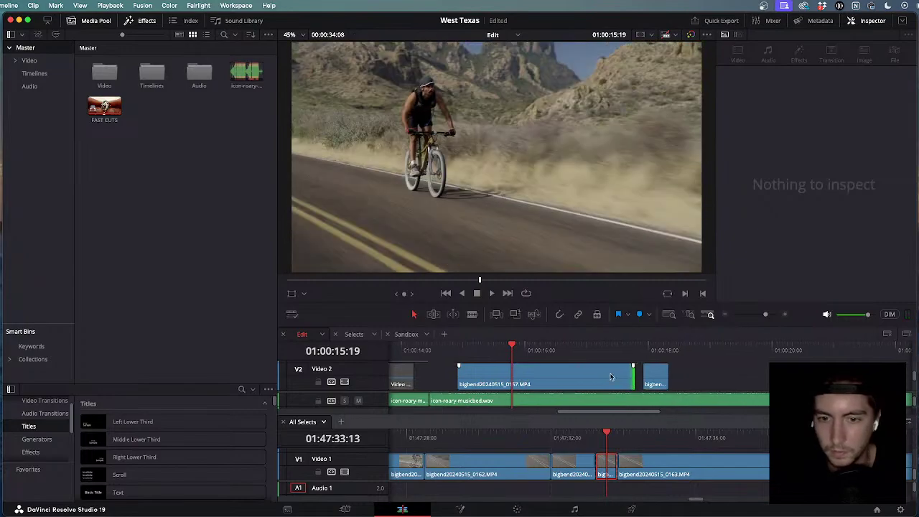
drag(457, 379, 443, 347)
key(l)
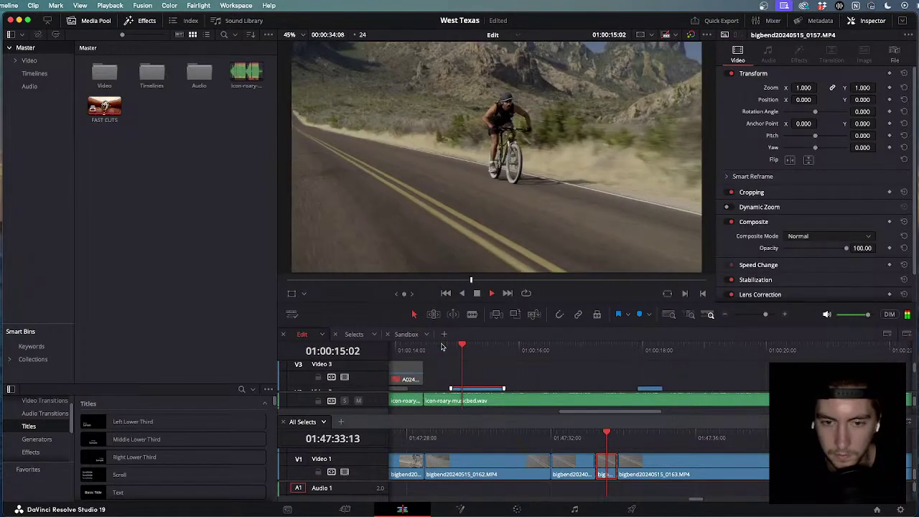
key(j)
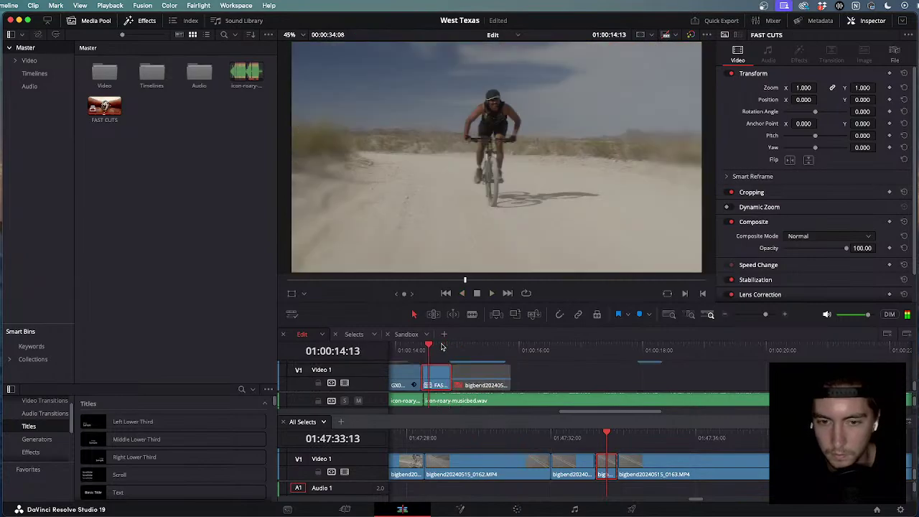
key(l)
key(k)
scroll(472, 366, down, 3)
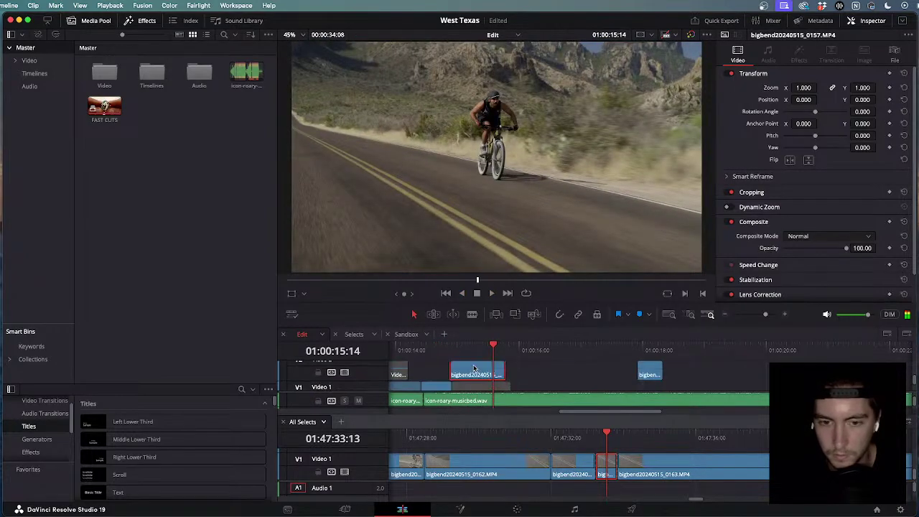
Move the cyclist clip one frame later on Video 2 so it starts exactly where FAST CUTS ends.
key(super+equal)
key(super+equal)
drag(570, 372, 573, 373)
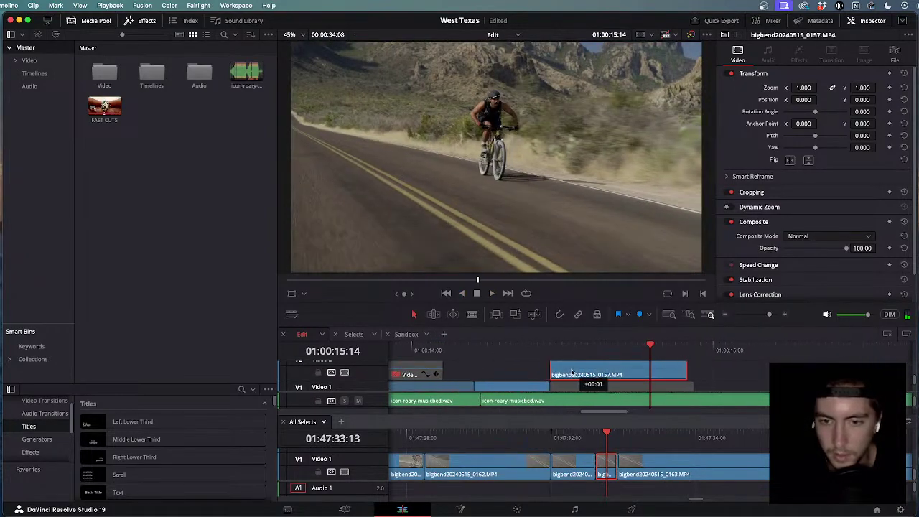
key(super+minus)
key(super+minus)
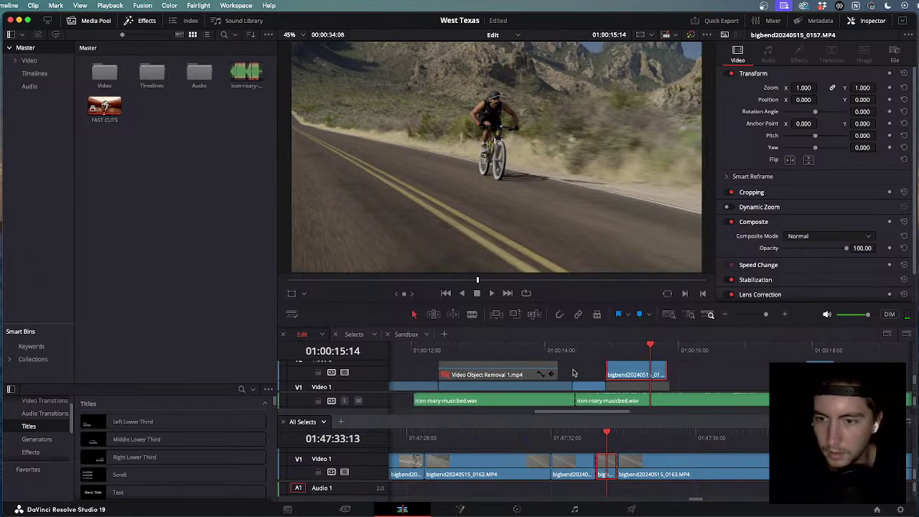
Place the road-line clip behind the retrimmed cyclist clip on Video 2 and play the cut with the music.
drag(758, 371, 658, 371)
key(l)
key(j)
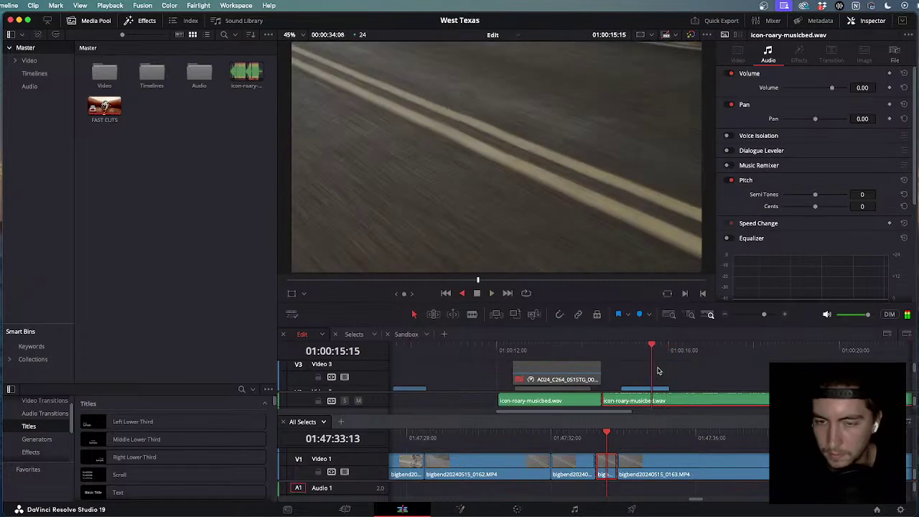
key(l)
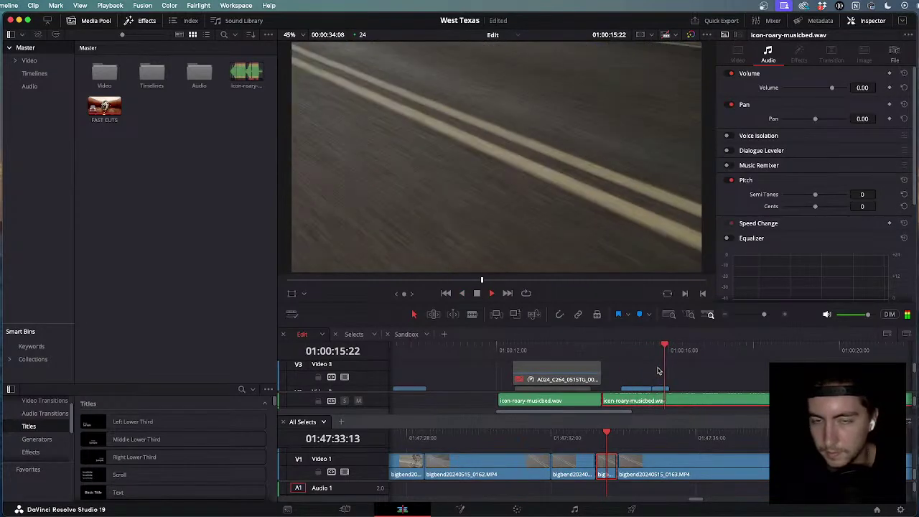
Replay the cyclist and road-line shots following FAST CUTS several times to judge their timing against the music.
click(625, 349)
key(space)
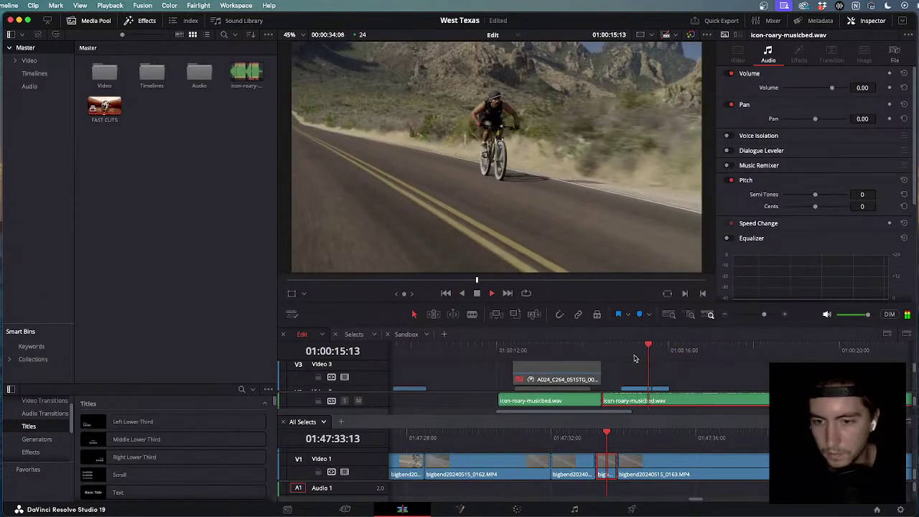
scroll(638, 365, down, 2)
key(space)
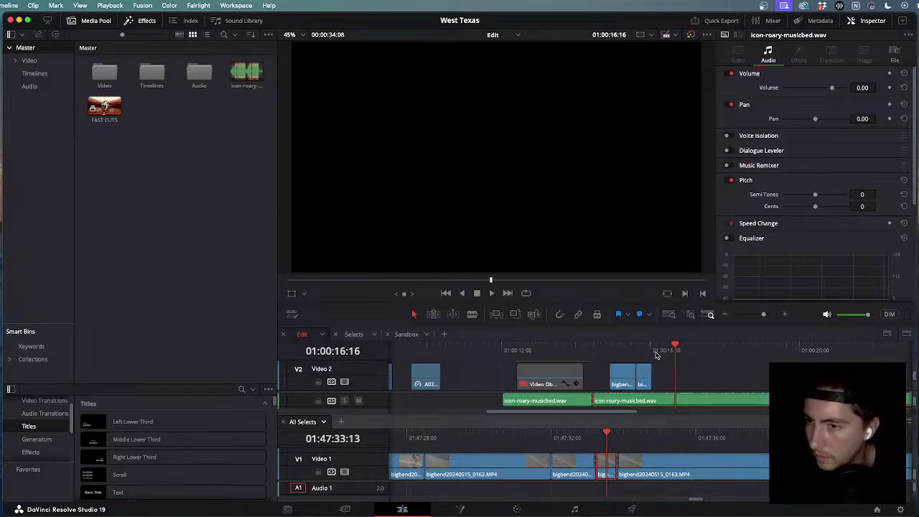
click(616, 349)
key(space)
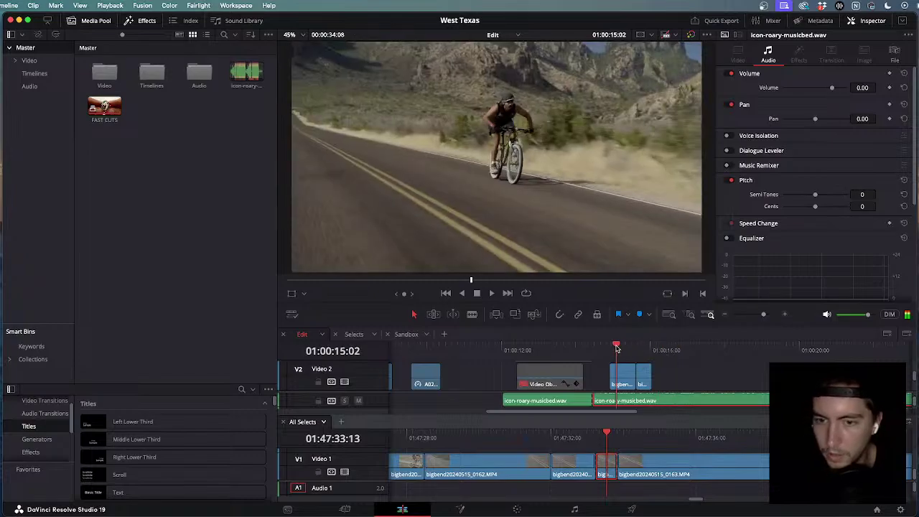
key(j)
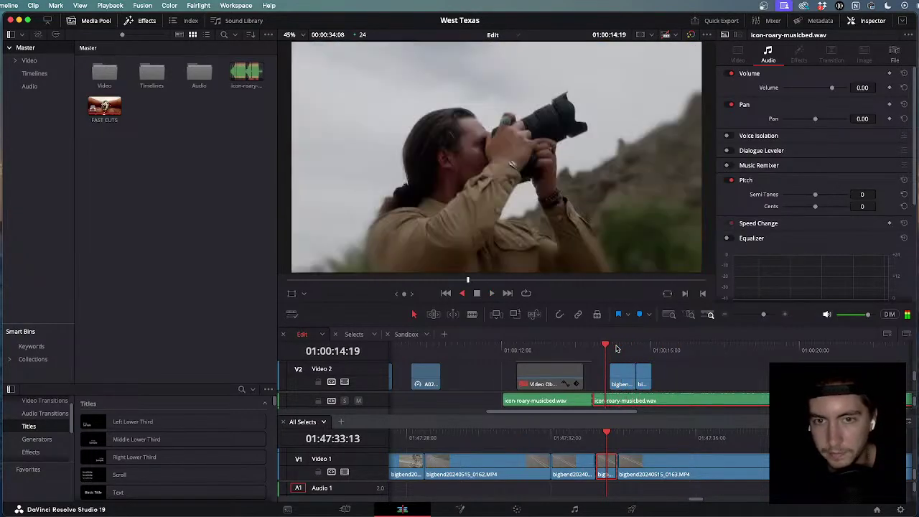
key(k)
key(l)
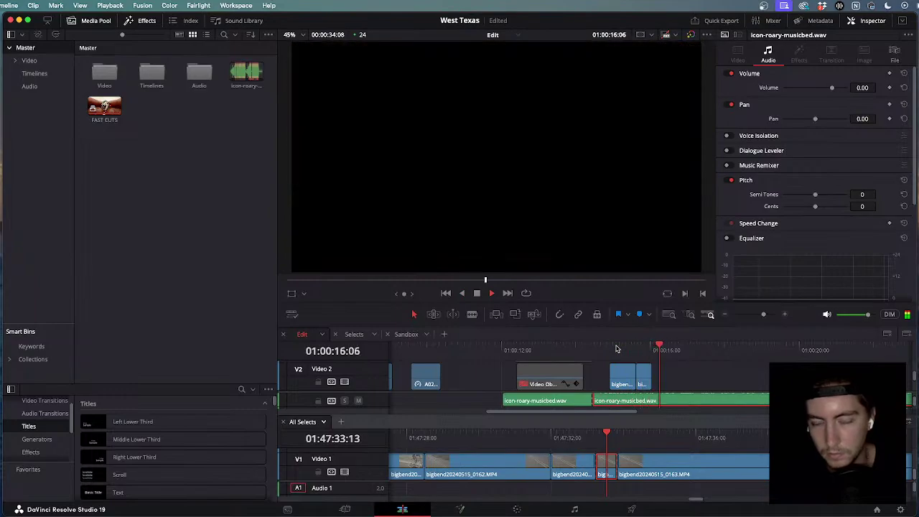
key(j)
key(k)
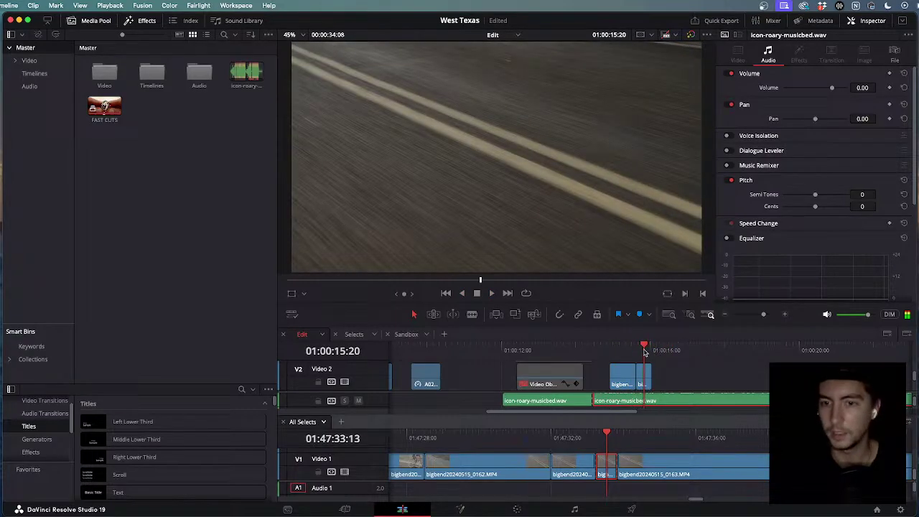
drag(557, 350, 607, 357)
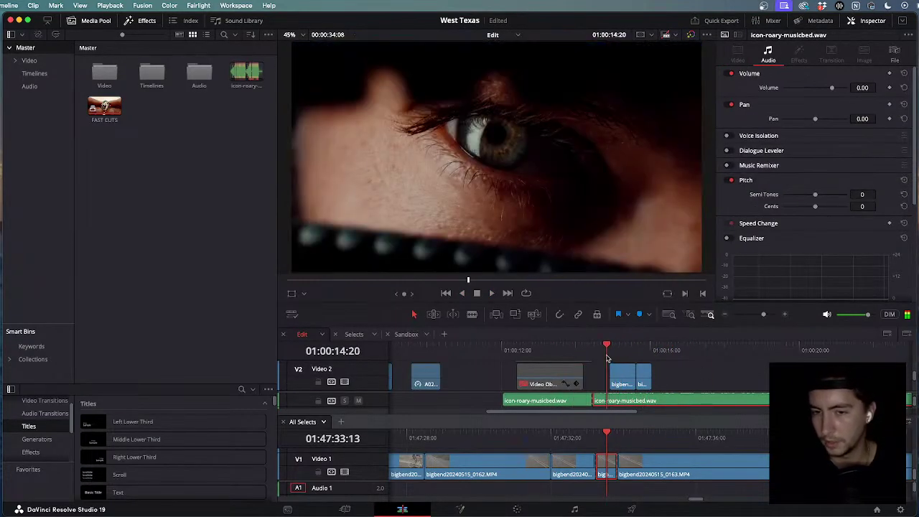
key(l)
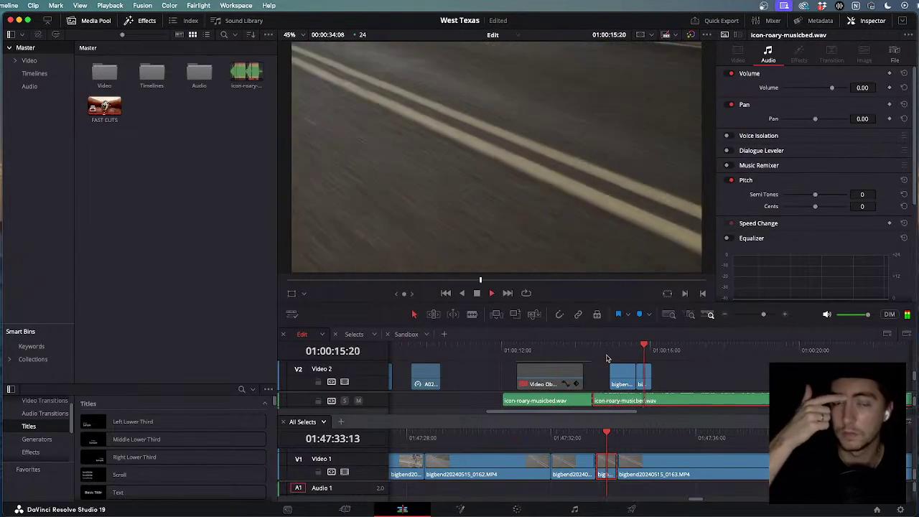
key(k)
click(607, 357)
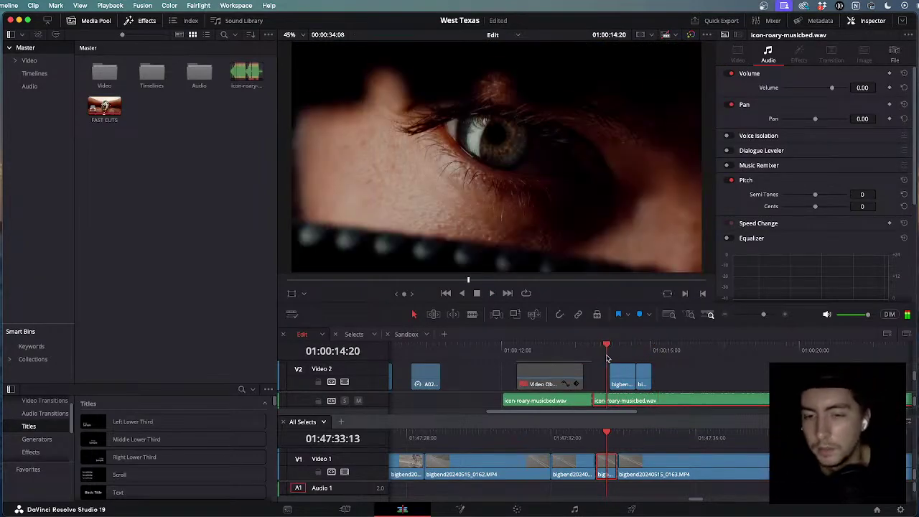
key(l)
key(k)
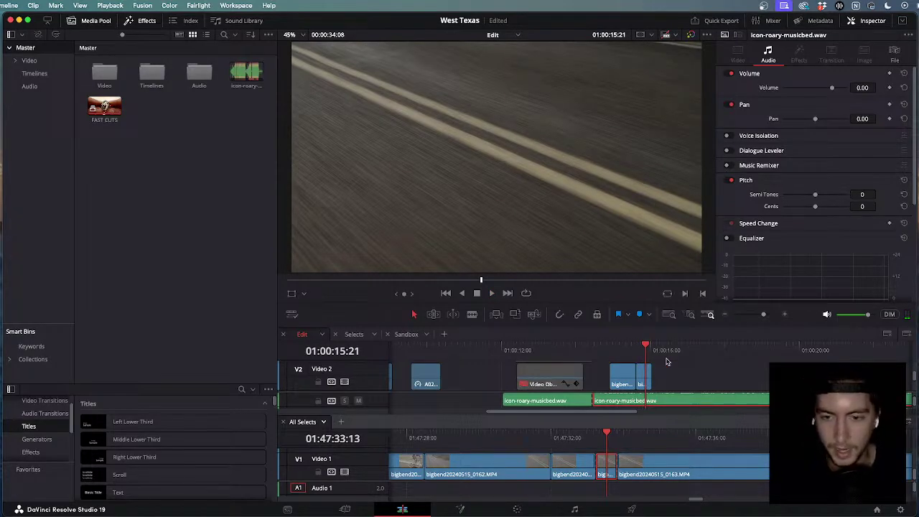
Play twice from the start of the cyclist clip to examine how the road-line shot ends against the beat.
scroll(667, 361, down, 3)
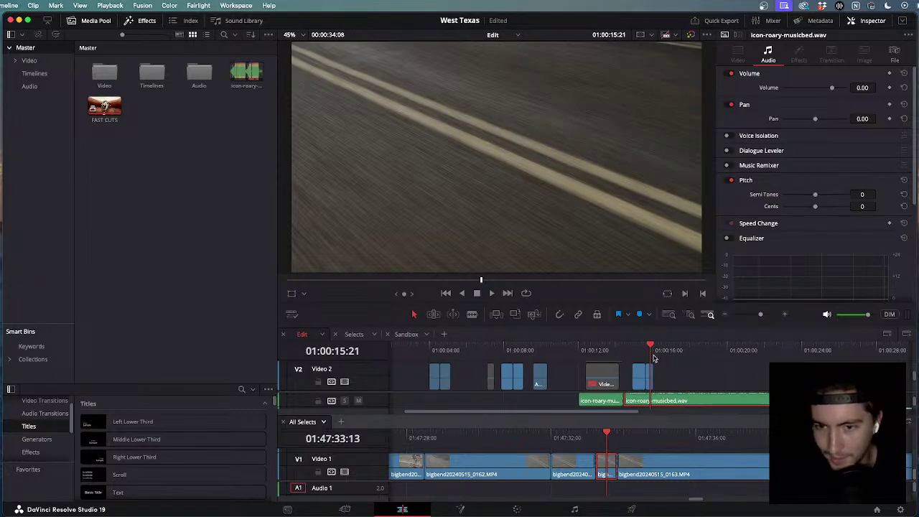
scroll(652, 350, up, 3)
drag(651, 347, 589, 346)
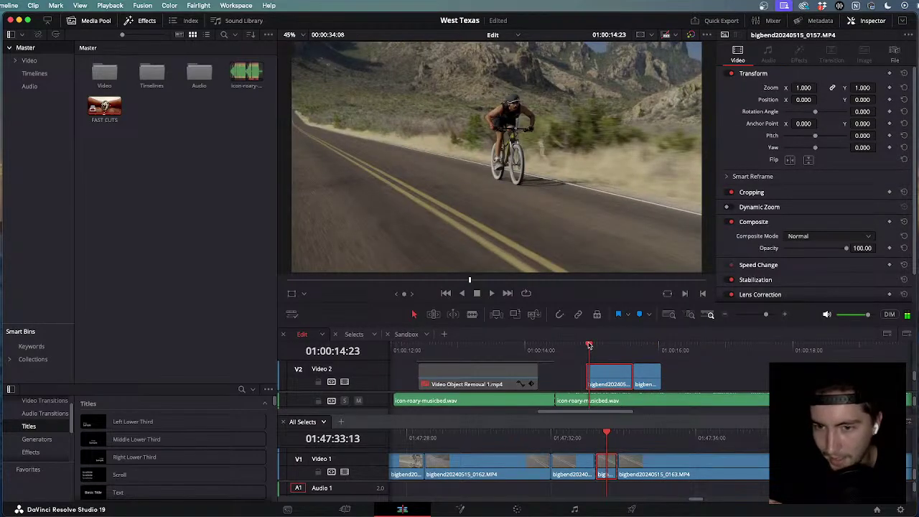
key(space)
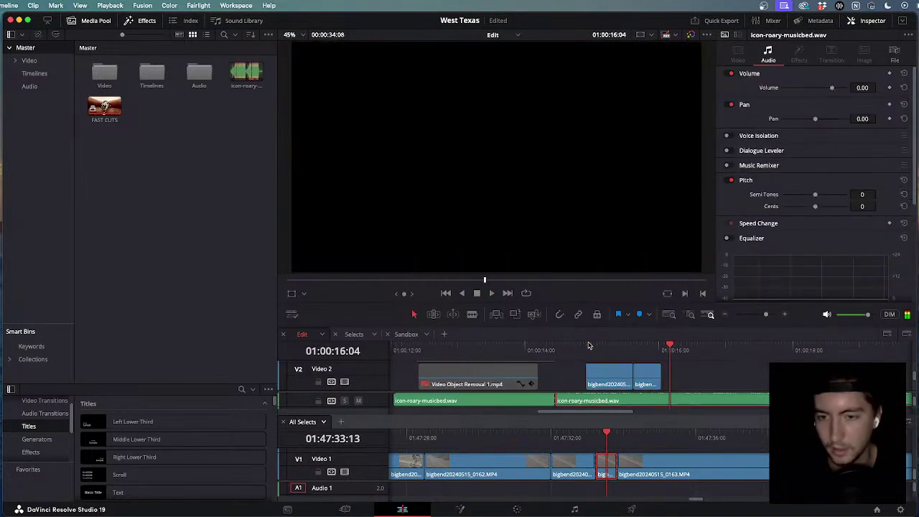
click(589, 346)
key(space)
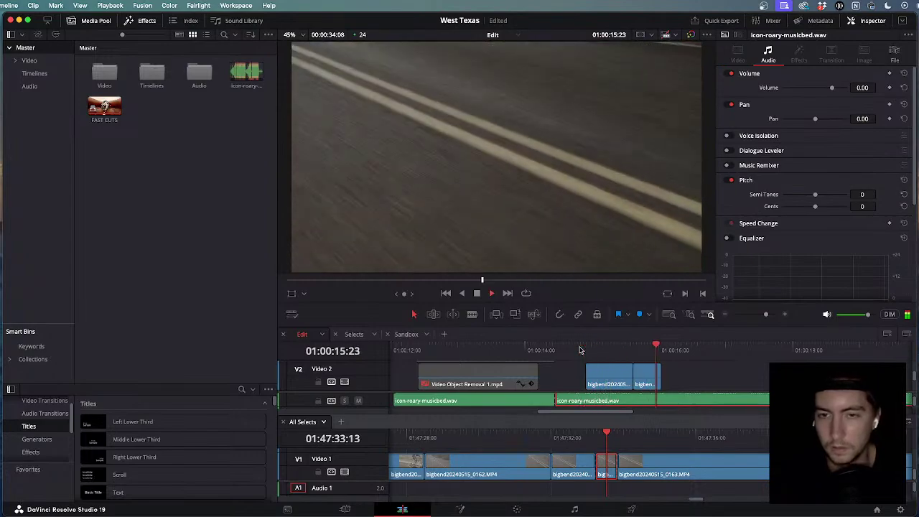
key(space)
Look through the drone and GX cycling shots in All Selects for a shot to follow the road-line clip.
scroll(649, 436, down, 5)
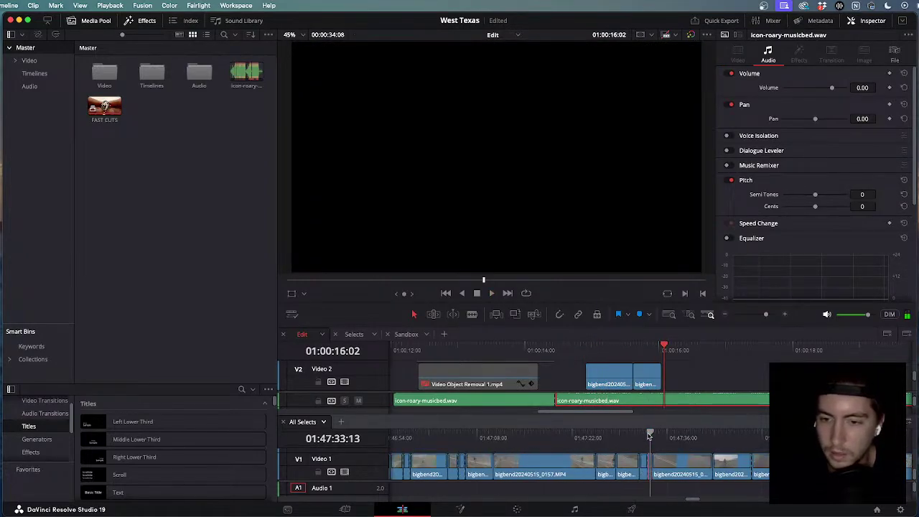
drag(649, 436, 744, 450)
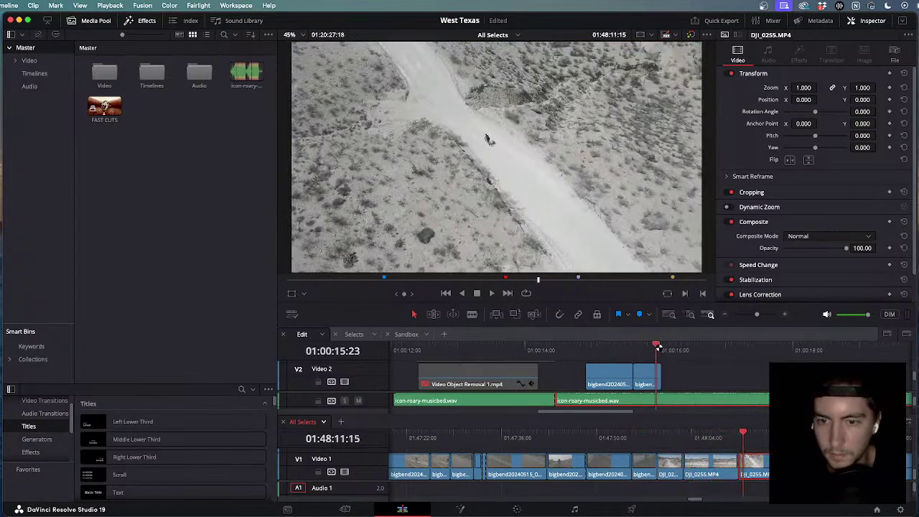
drag(658, 347, 650, 348)
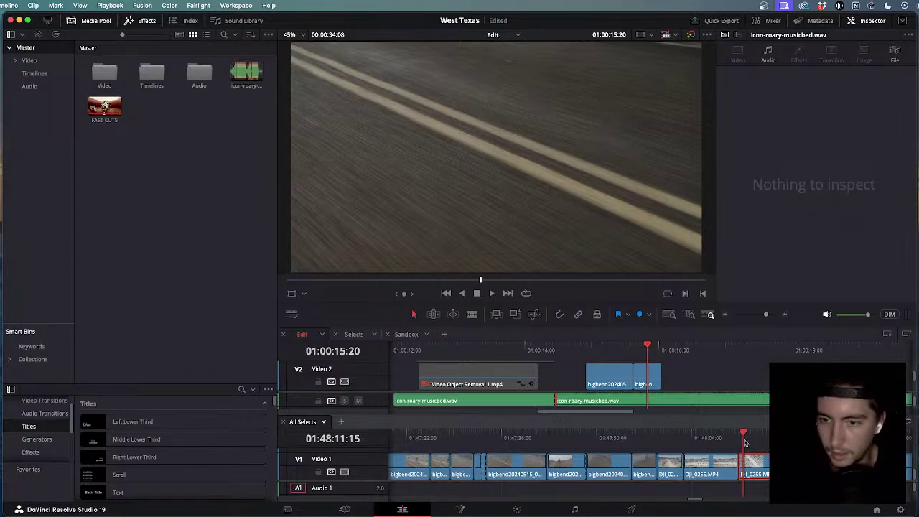
drag(743, 436, 755, 445)
key(l)
key(l)
key(l)
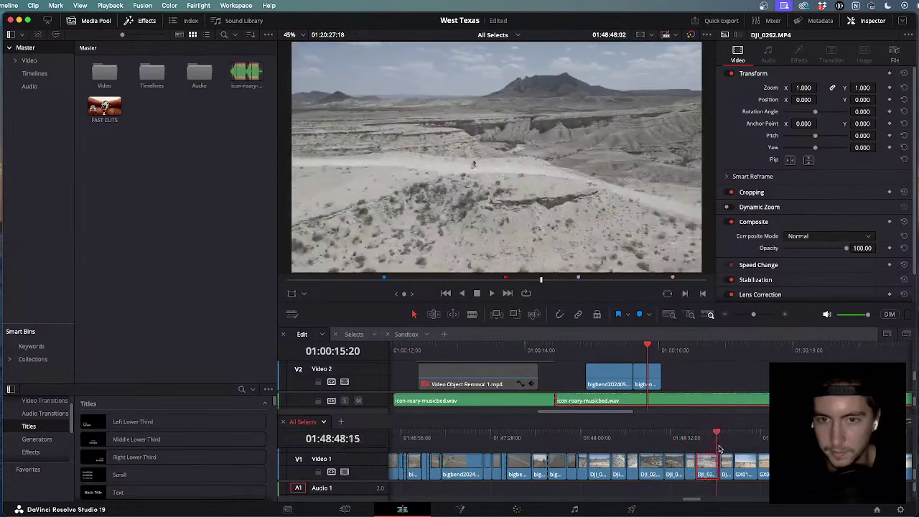
key(k)
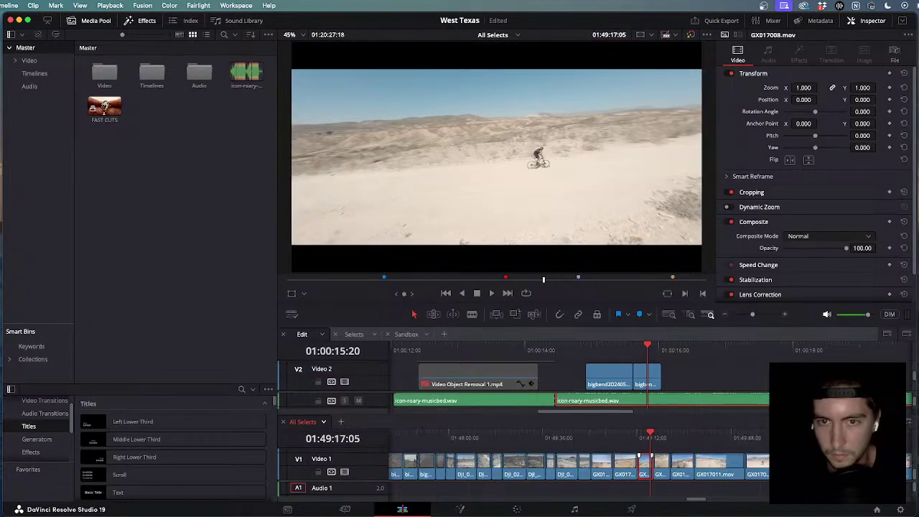
click(649, 433)
drag(649, 433, 749, 450)
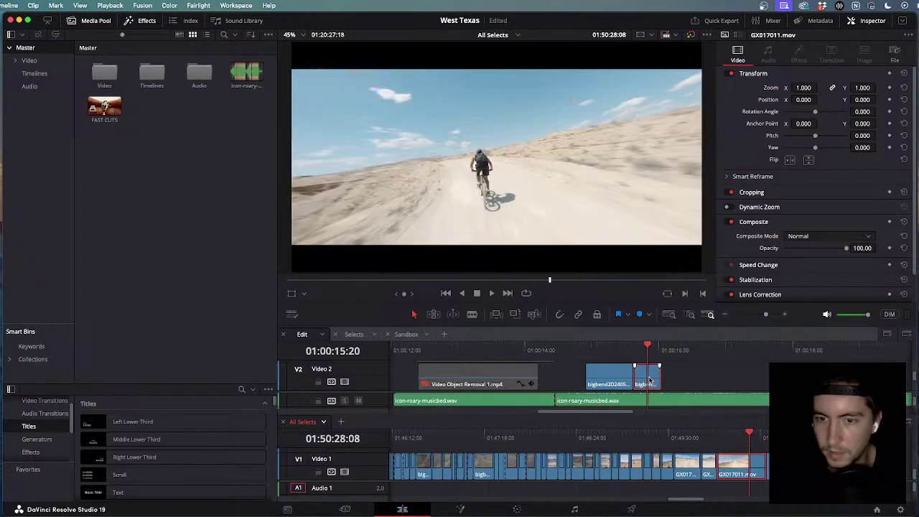
Review the road-line clip in the Edit timeline again and check the clips beneath it on Video 1.
mouse_move(651, 349)
mouse_down()
mouse_move(603, 350)
mouse_move(661, 350)
mouse_move(637, 348)
mouse_up()
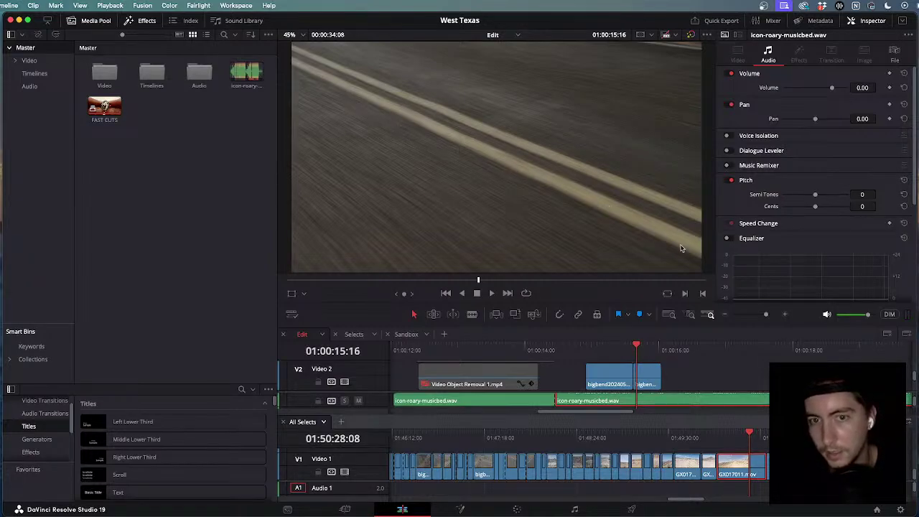
click(596, 348)
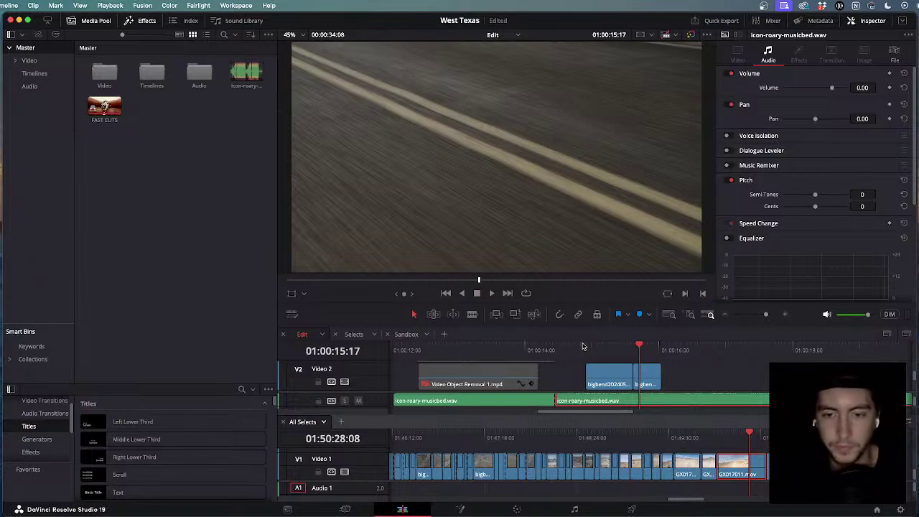
scroll(646, 372, down, 3)
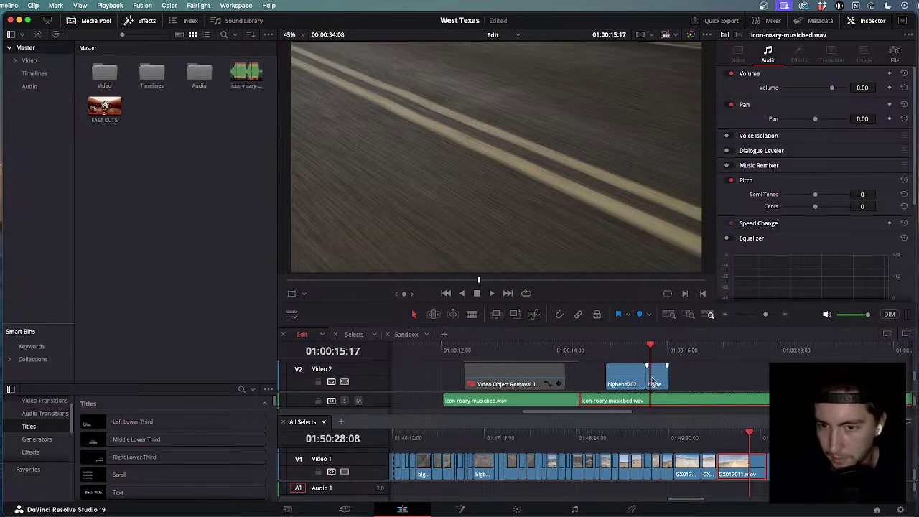
scroll(648, 375, down, 2)
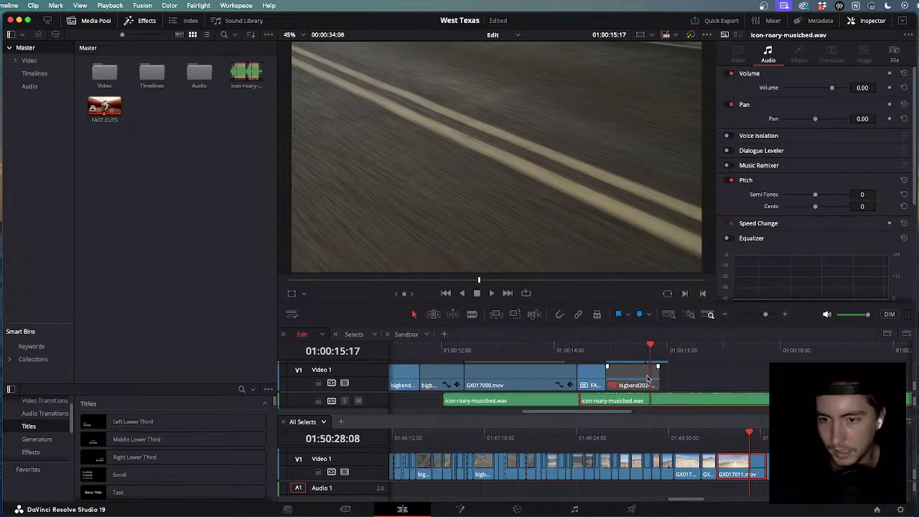
Search All Selects from the GX shots back through the bigbend20240515 road-cycling clips for a matching cyclist shot.
drag(750, 433, 790, 470)
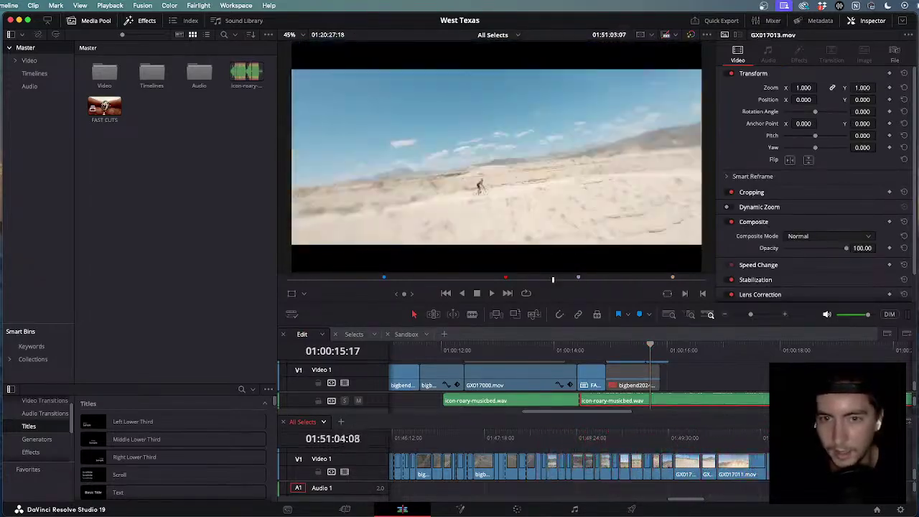
drag(847, 473, 534, 450)
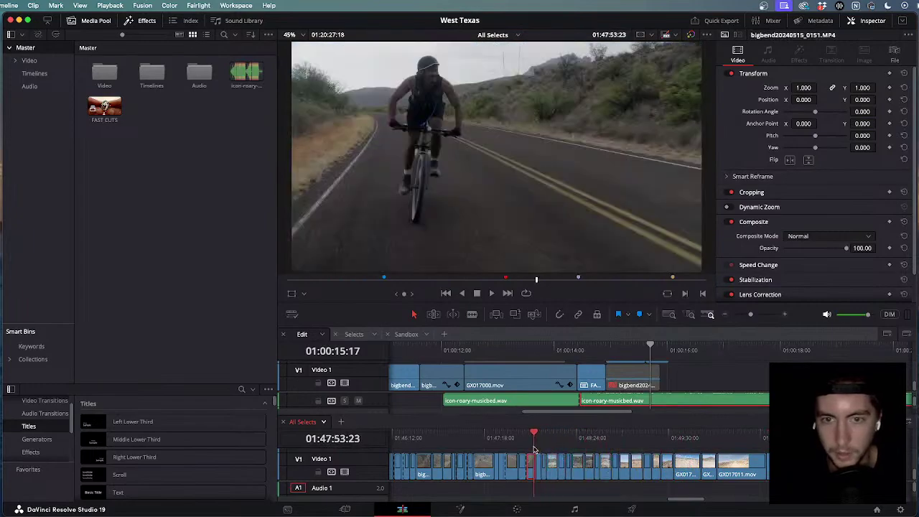
scroll(535, 449, down, 2)
drag(648, 435, 548, 439)
scroll(551, 440, down, 2)
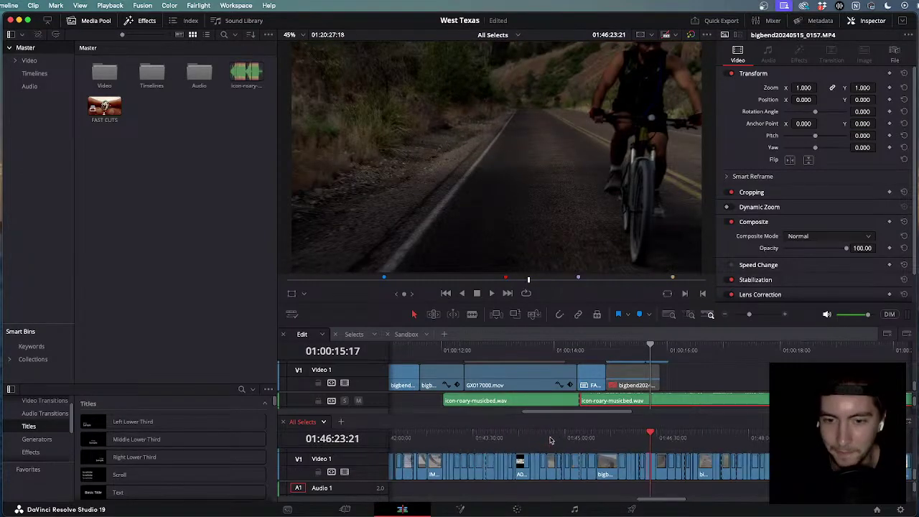
drag(650, 436, 787, 463)
scroll(668, 453, up, 2)
scroll(667, 451, up, 2)
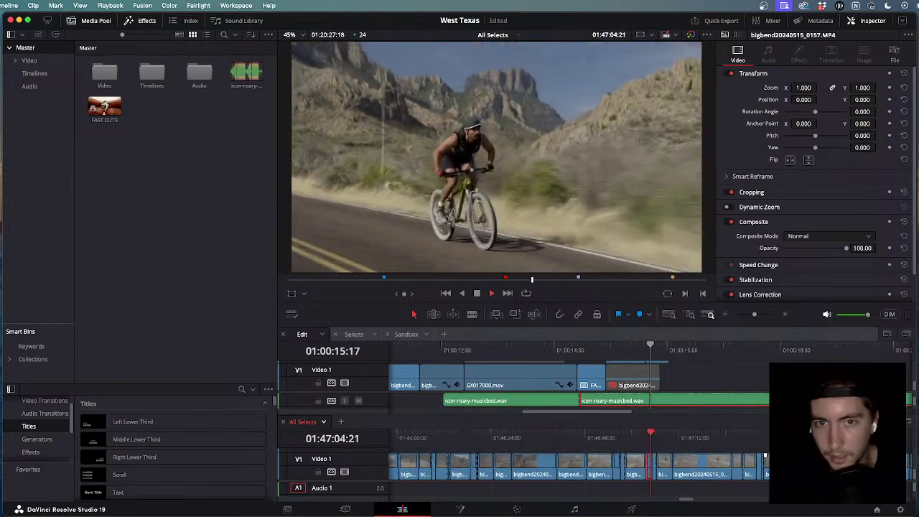
Isolate a side-on cyclist section of bigbend20240515_0157.MP4 in All Selects by splitting it at 01:47:04:01 and 01:47:05:02.
key(space)
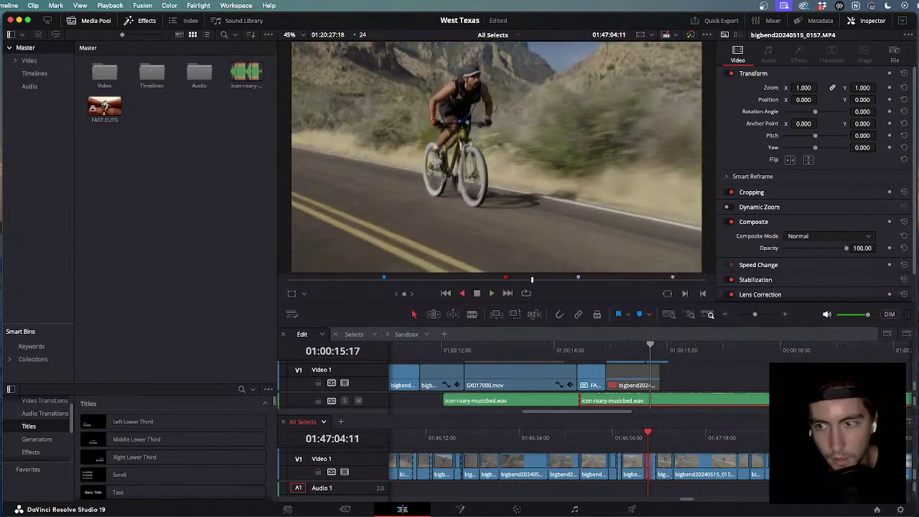
key(space)
scroll(751, 478, up, 3)
scroll(751, 479, up, 5)
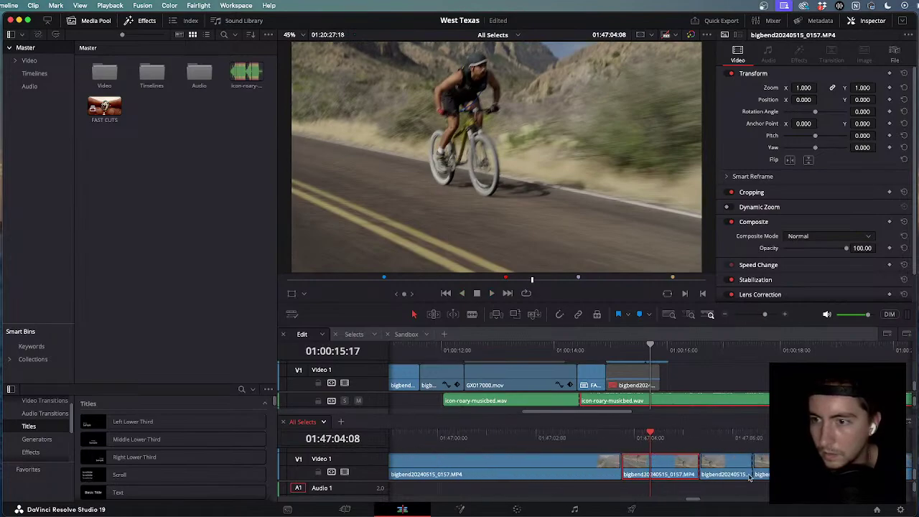
scroll(751, 478, up, 1)
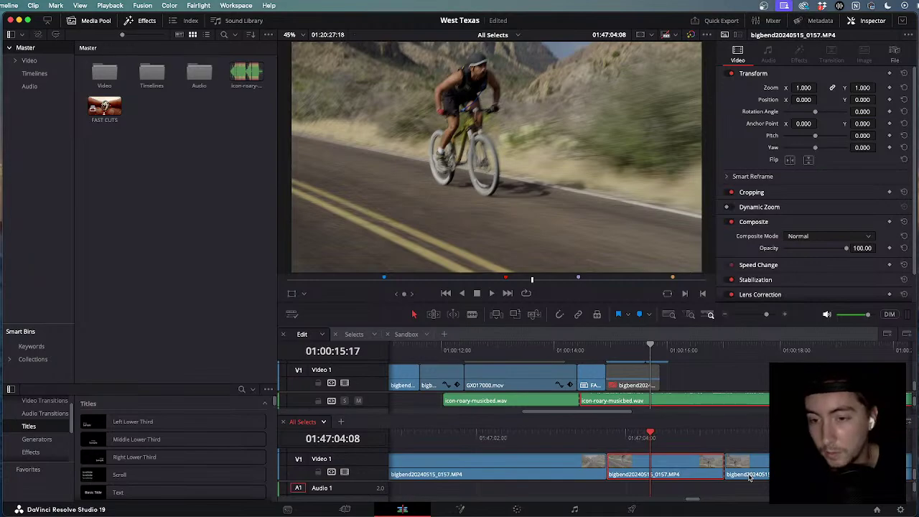
click(626, 439)
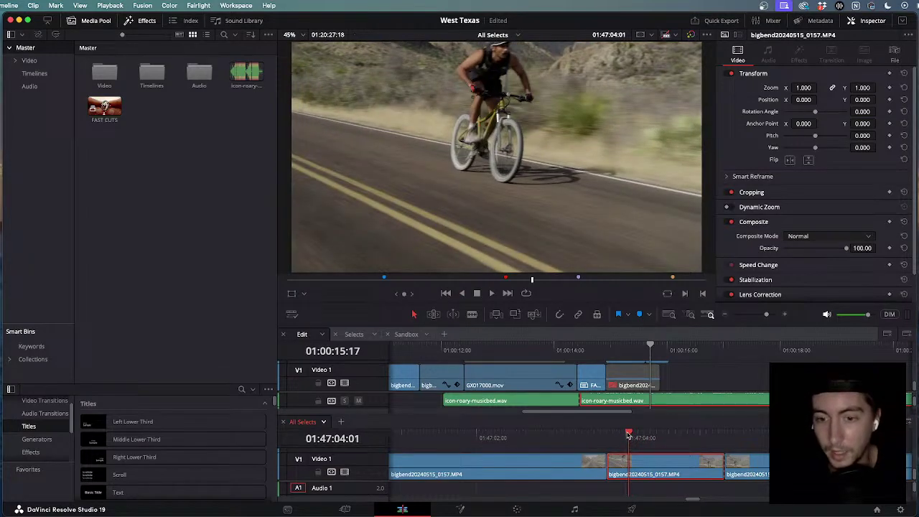
key(super+b)
key(space)
key(super+b)
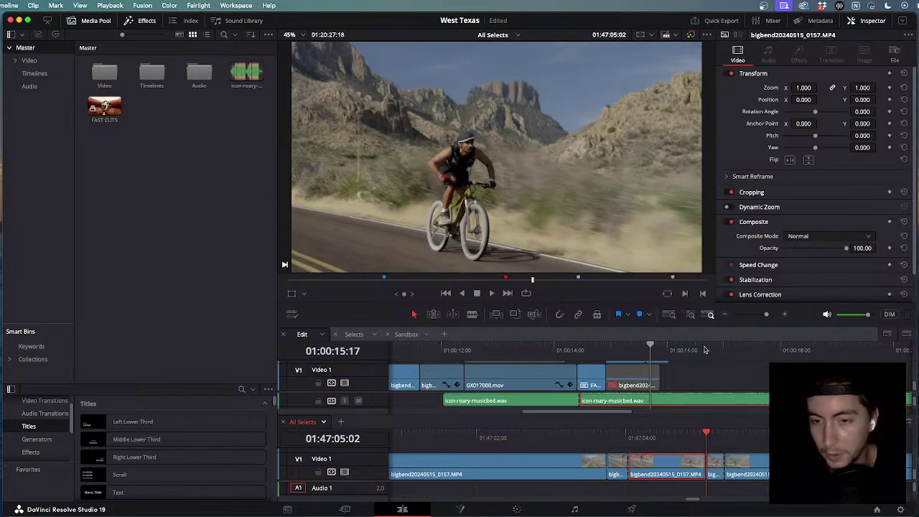
Place the isolated cyclist section on Video 1 of the Edit timeline, a short gap after the road-line clip.
scroll(627, 368, up, 2)
scroll(626, 369, down, 1)
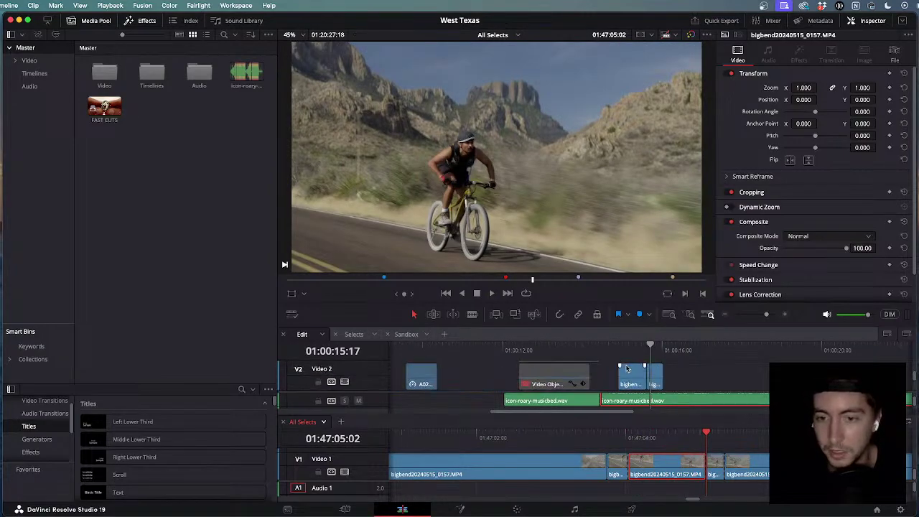
click(671, 350)
key(Down)
scroll(677, 390, down, 1)
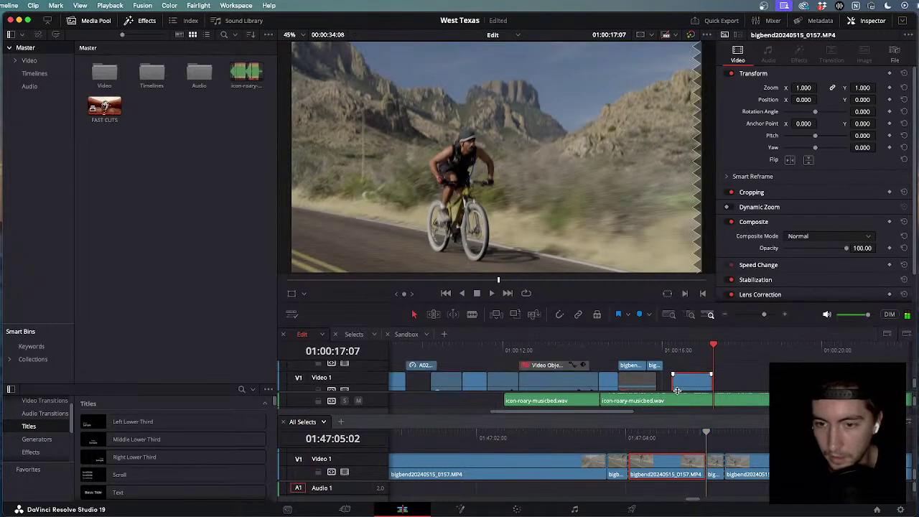
Move the isolated cyclist section to Video 3 of the Edit timeline, starting directly after FAST CUTS, and play back that part.
mouse_move(677, 390)
mouse_down()
mouse_move(686, 379)
mouse_move(619, 374)
mouse_move(627, 377)
mouse_up()
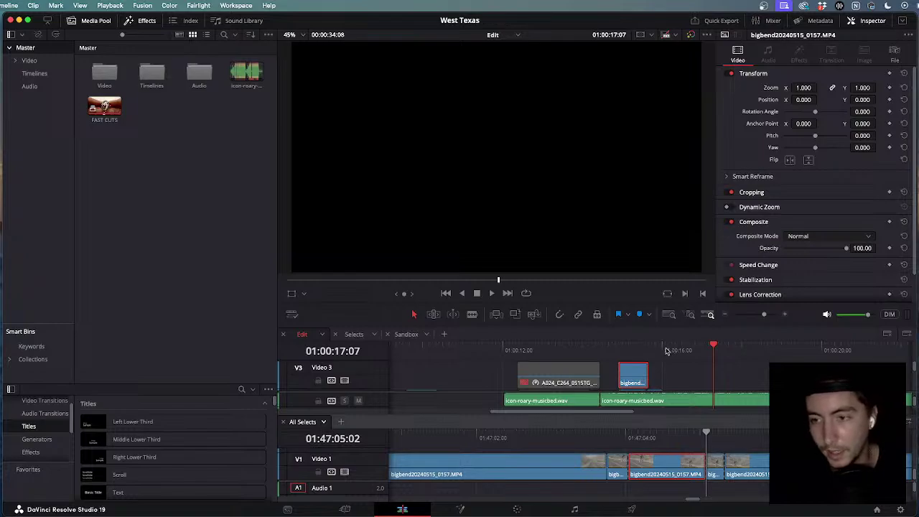
click(666, 351)
click(611, 350)
key(space)
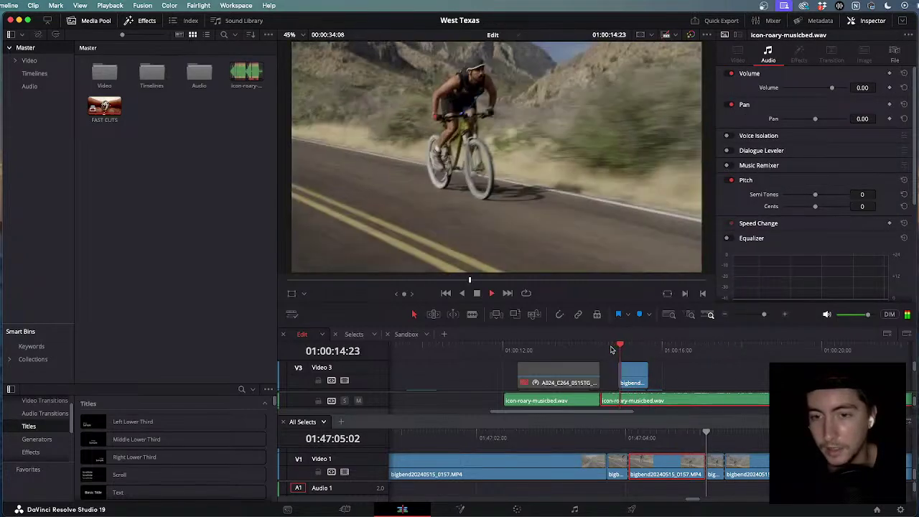
key(j)
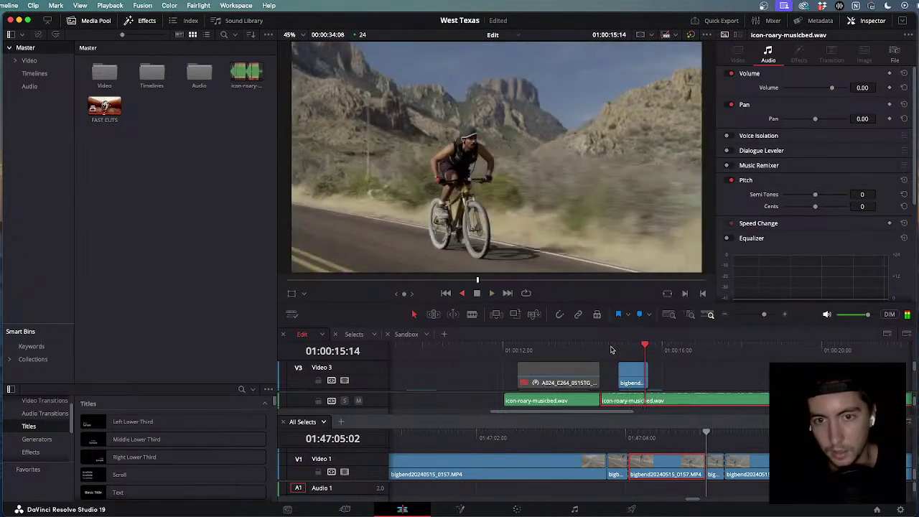
key(l)
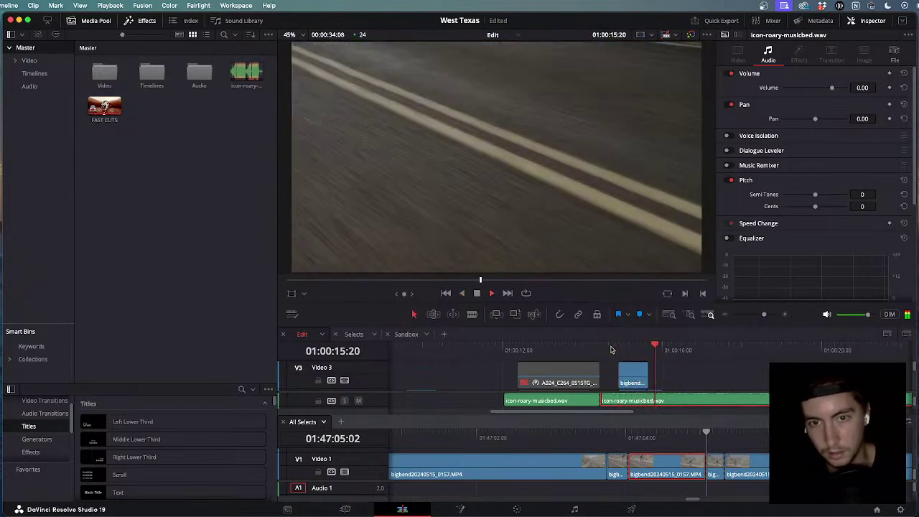
click(604, 348)
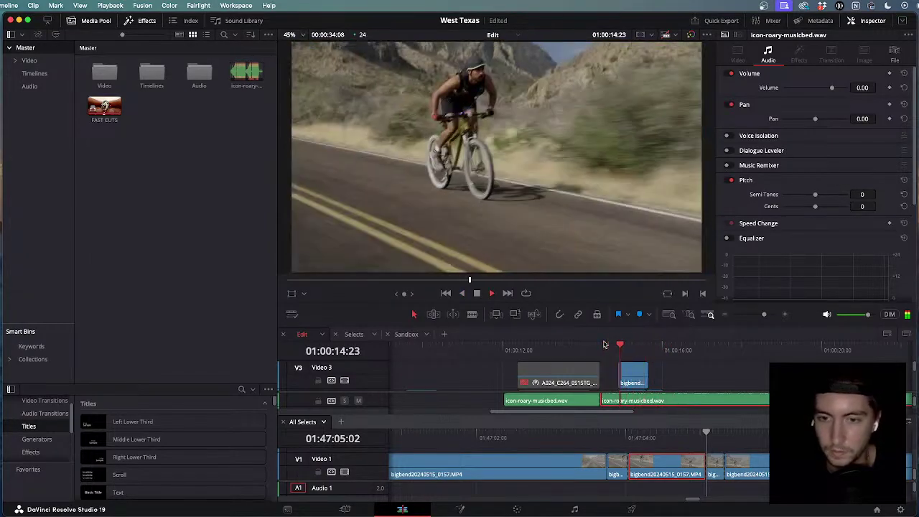
key(k)
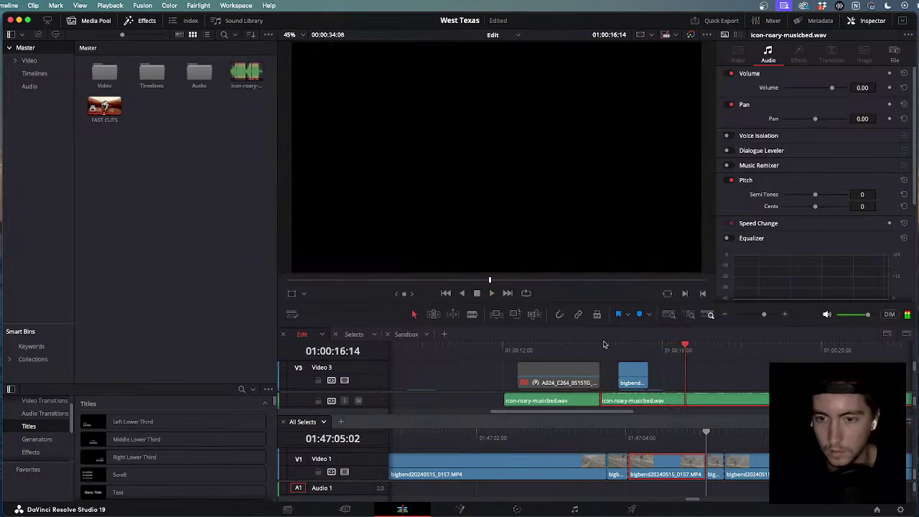
Review the cut from FAST CUTS through the cyclist section to the road-line clip against the music.
scroll(622, 392, down, 2)
scroll(621, 391, up, 6)
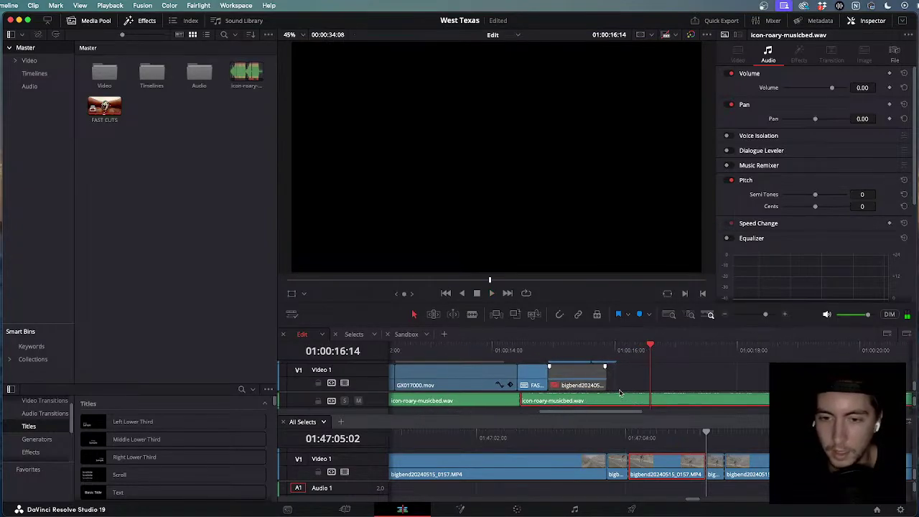
click(530, 349)
key(space)
click(475, 352)
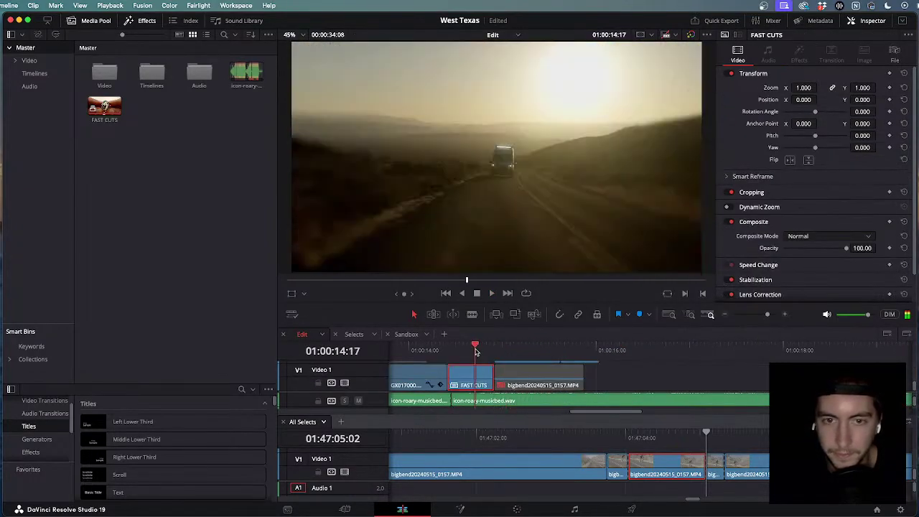
scroll(531, 370, down, 1)
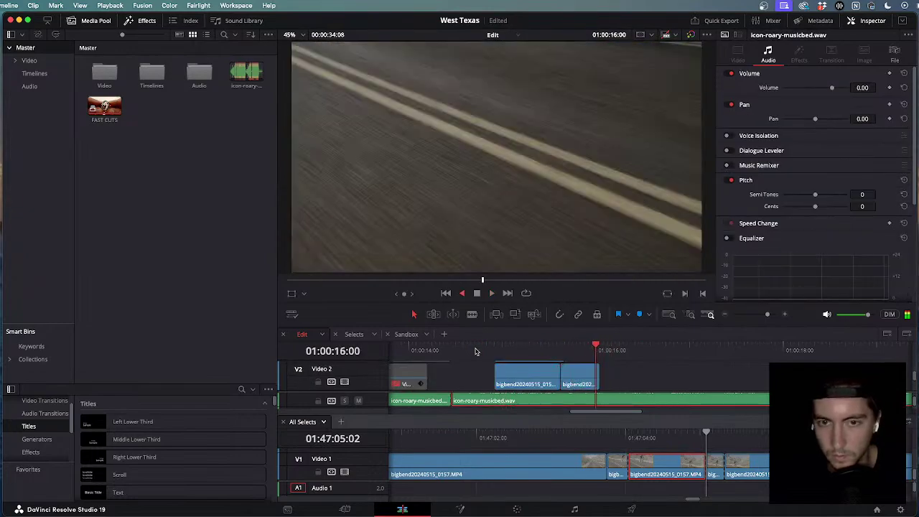
key(j)
key(l)
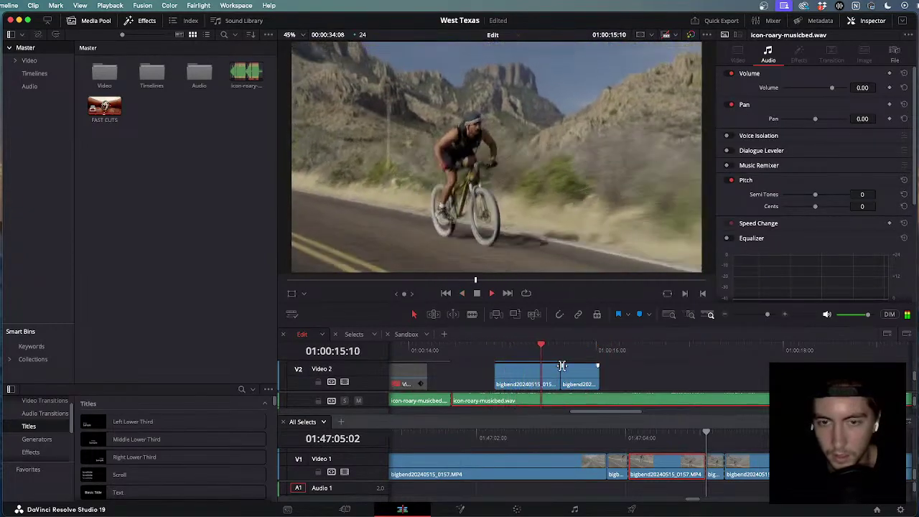
Add Zoom and Position keyframes to the road-line clip bigbend20240515_0163.MP4 at 01:00:15:18 and open its Transform keyframe track.
scroll(609, 370, up, 3)
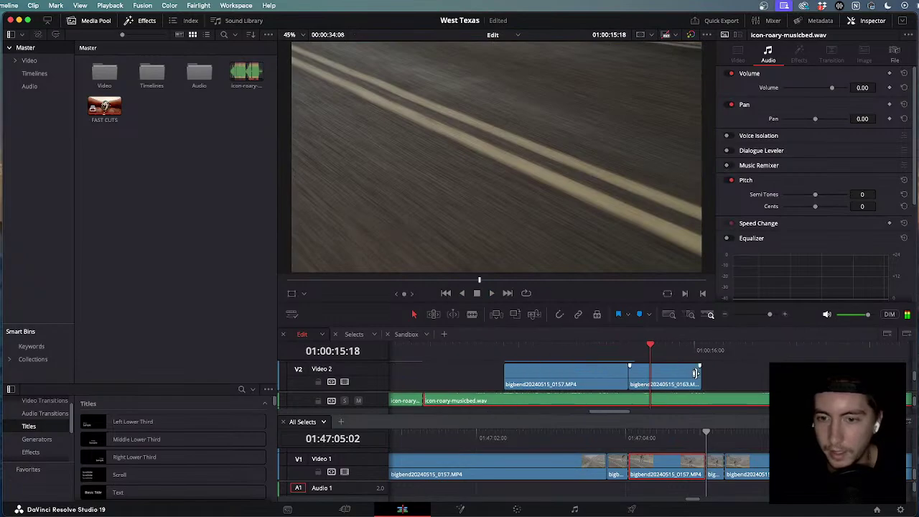
click(666, 376)
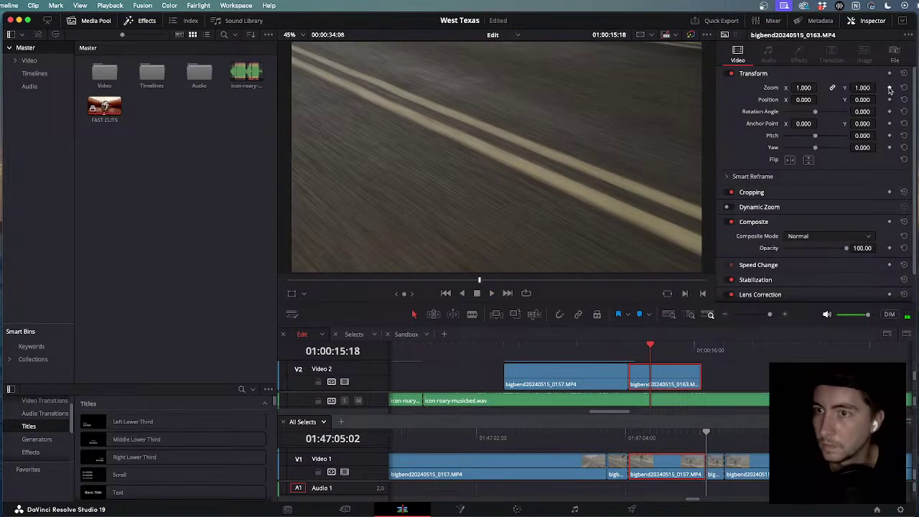
click(890, 88)
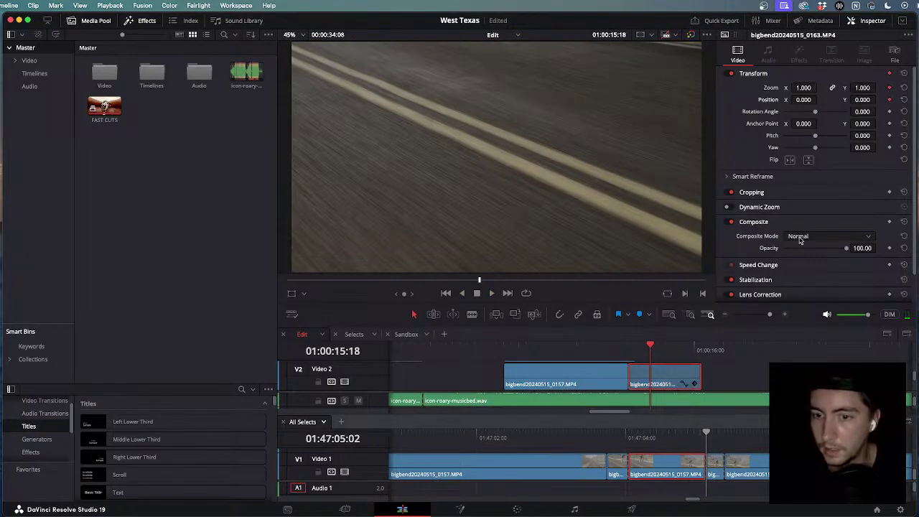
click(695, 385)
scroll(690, 382, down, 2)
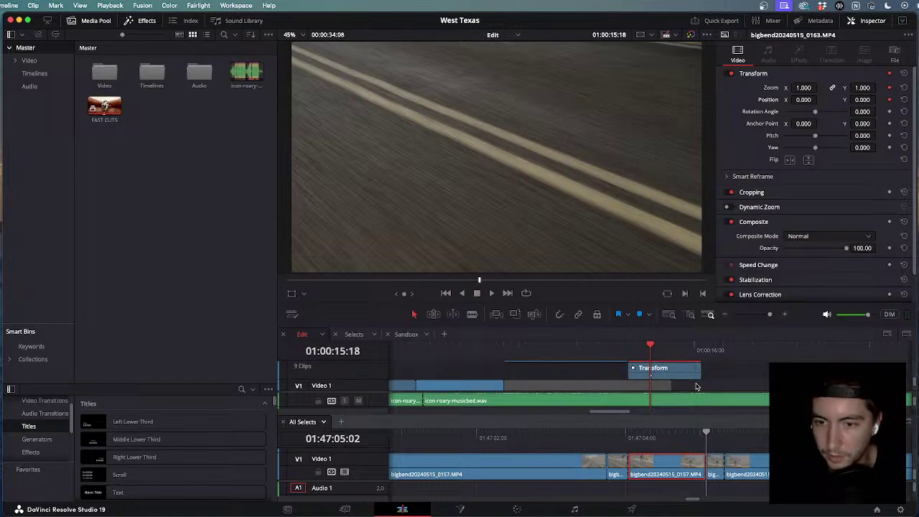
scroll(687, 381, up, 2)
scroll(683, 381, down, 2)
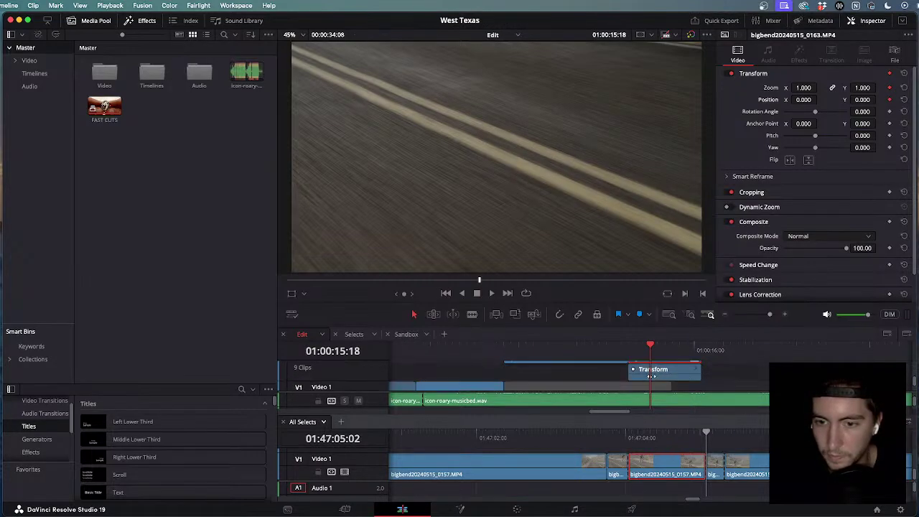
Move the road-line clip's Transform keyframe to the start of the clip and go to 01:00:15:15.
drag(650, 375, 613, 383)
key(Left)
key(Left)
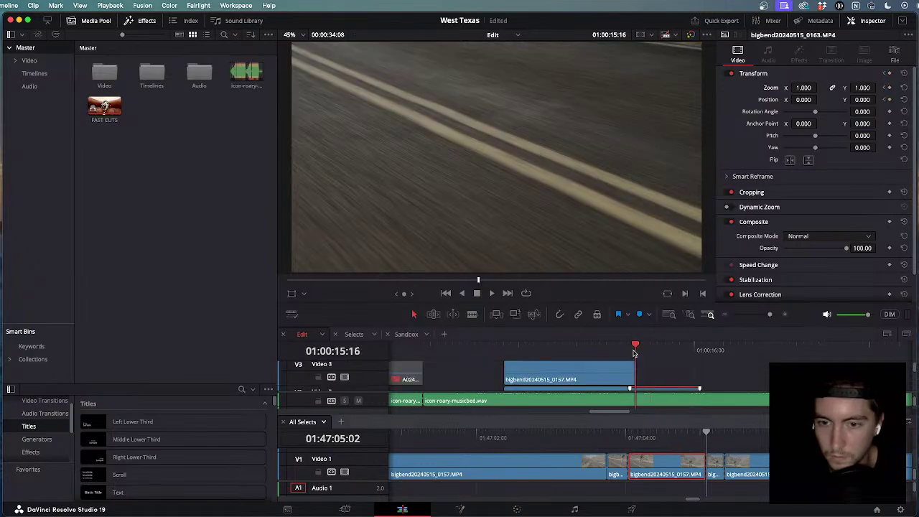
key(Left)
Trim the end of the cyclist clip on Video 3 back to the start of the road-line clip at 01:00:15:15.
scroll(643, 385, up, 2)
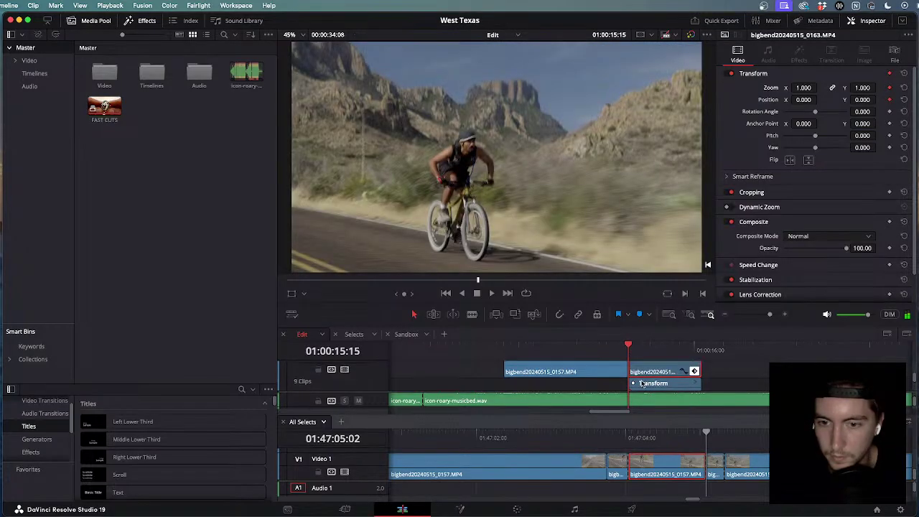
scroll(647, 372, up, 2)
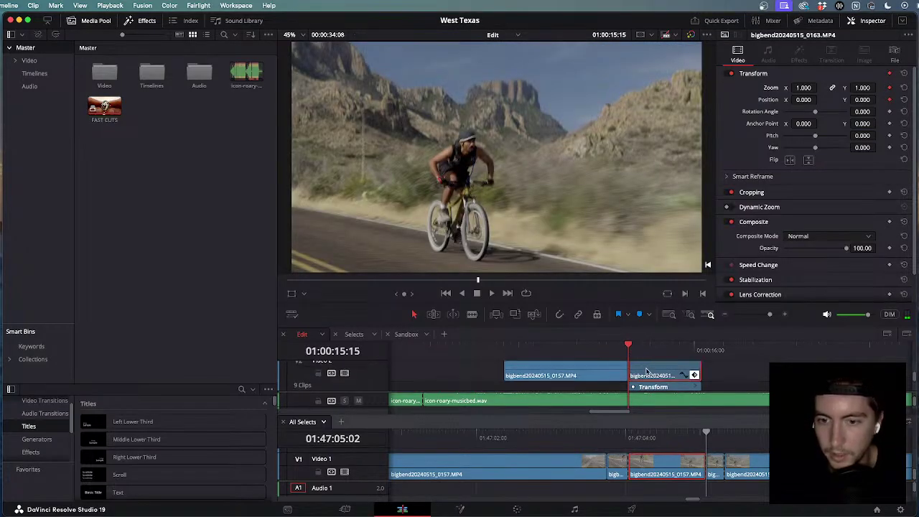
drag(629, 369, 627, 366)
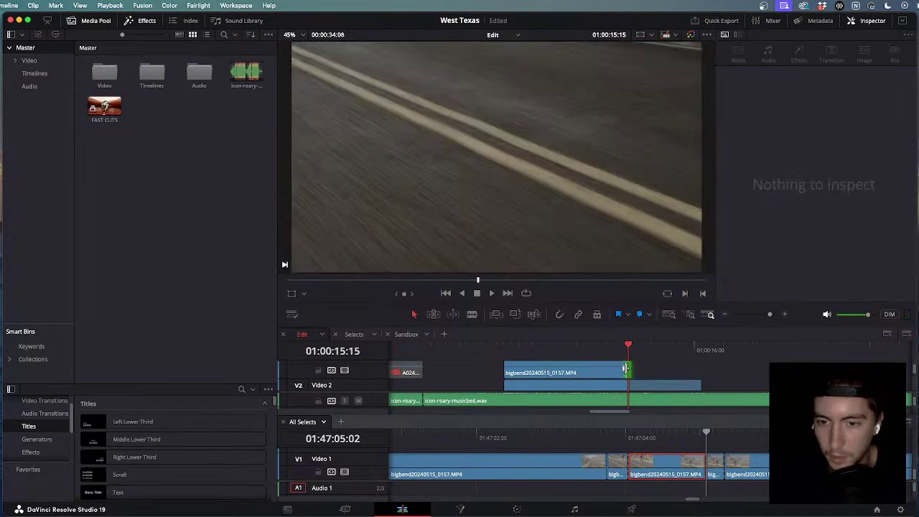
Set the road-line clip's Zoom to 1.420 and Position Y to 214.000 at its starting keyframe.
click(637, 379)
scroll(637, 380, down, 2)
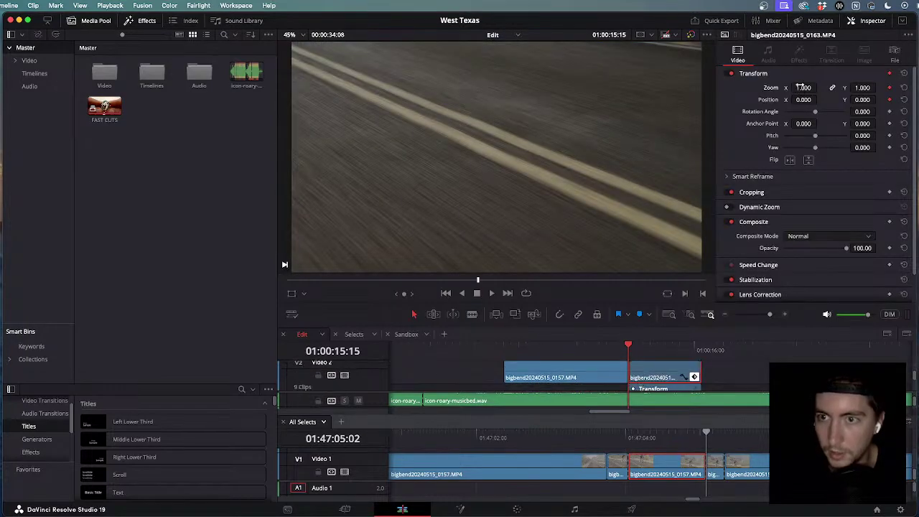
mouse_move(803, 87)
mouse_down()
mouse_move(820, 87)
mouse_move(802, 88)
mouse_move(805, 99)
mouse_up()
mouse_move(862, 100)
mouse_down()
mouse_move(879, 99)
mouse_move(873, 105)
mouse_up()
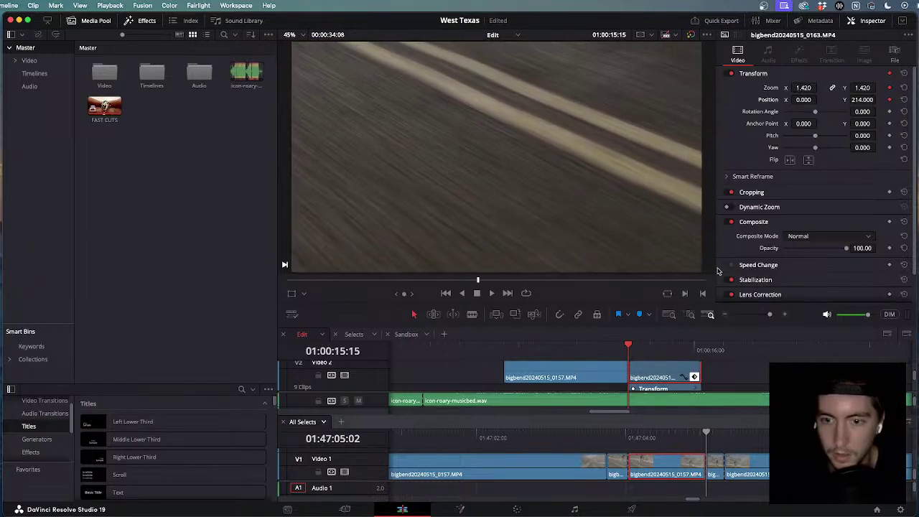
Keyframe the road-line clip's Position Y at -82.000 at 01:00:16:00.
drag(630, 347, 695, 355)
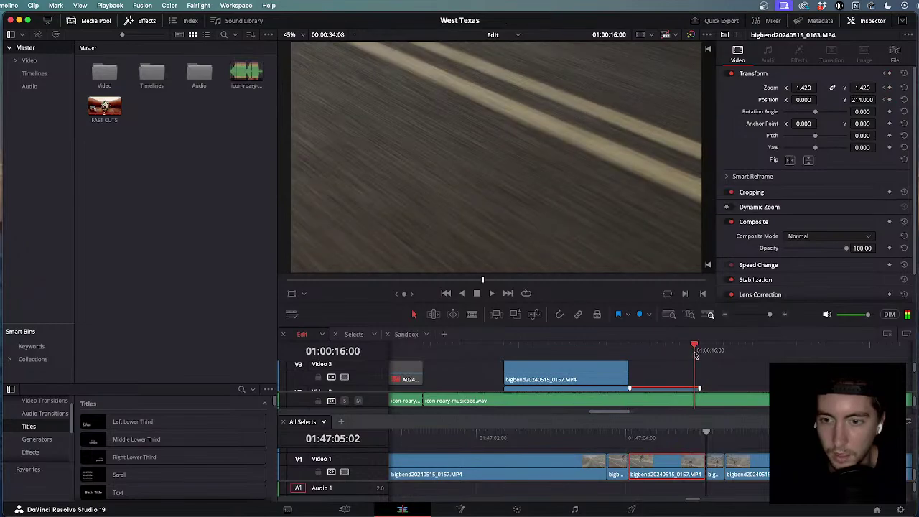
scroll(696, 356, right, 3)
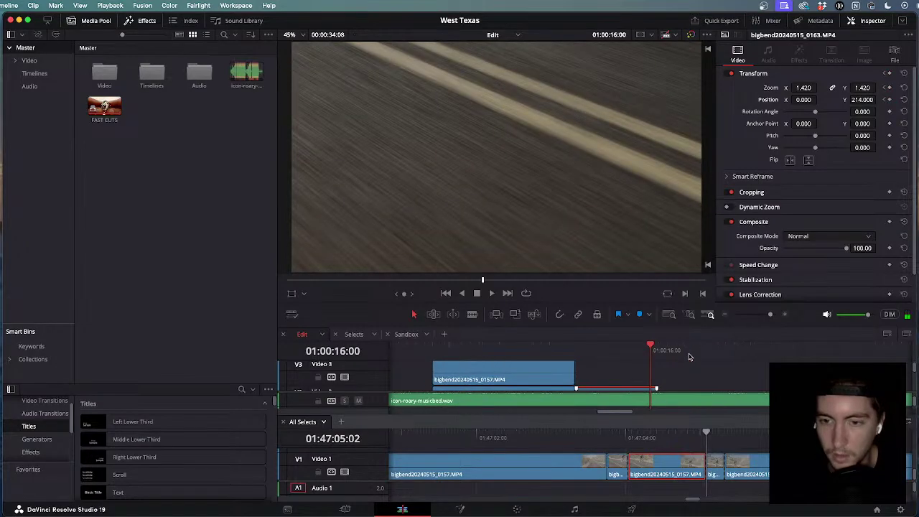
scroll(689, 357, down, 2)
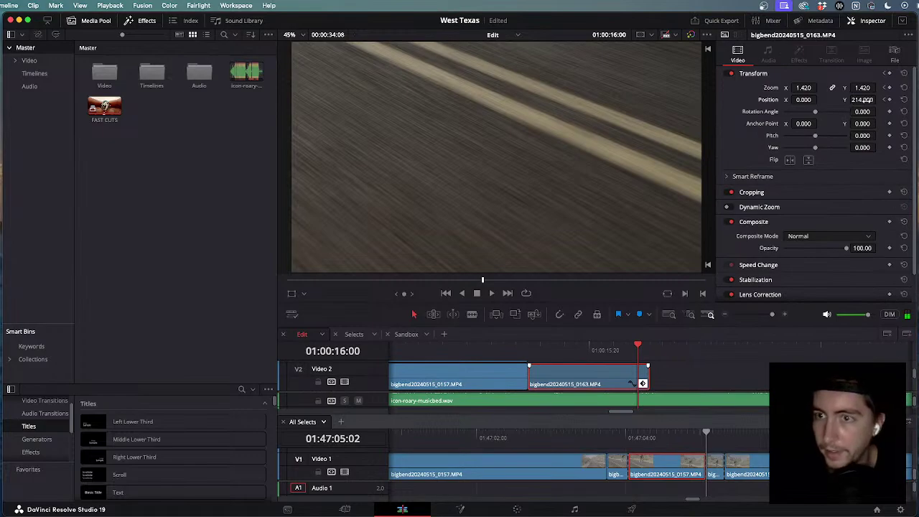
drag(865, 100, 818, 100)
Open the road-line clip's keyframe curve and move the closing Position keyframe to the end of the clip.
click(643, 384)
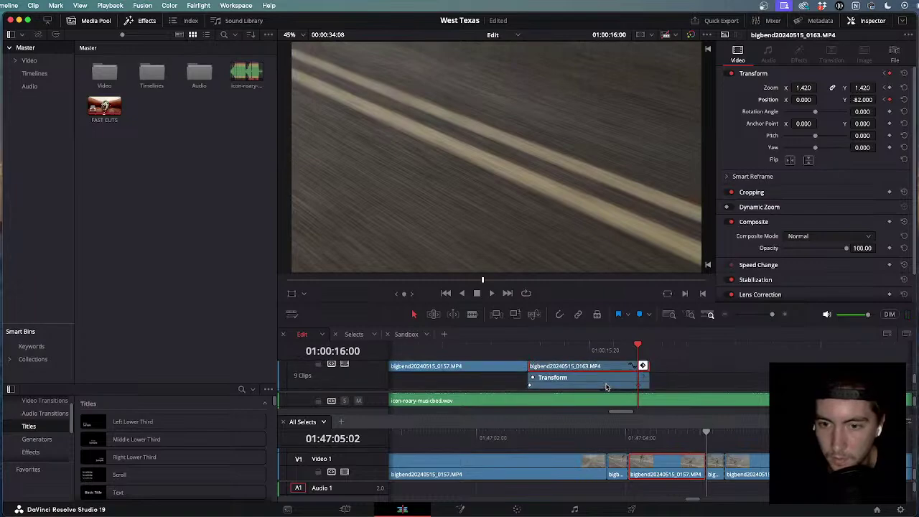
click(632, 367)
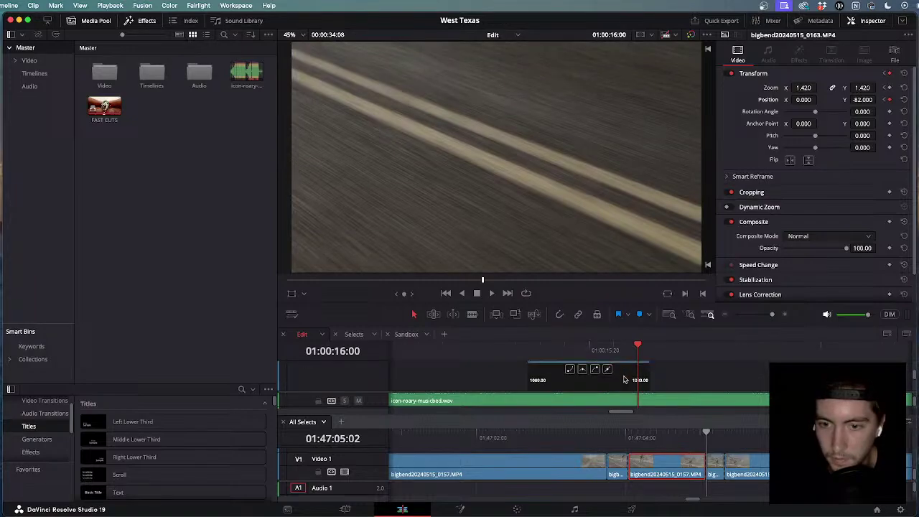
scroll(625, 380, up, 1)
drag(642, 379, 654, 380)
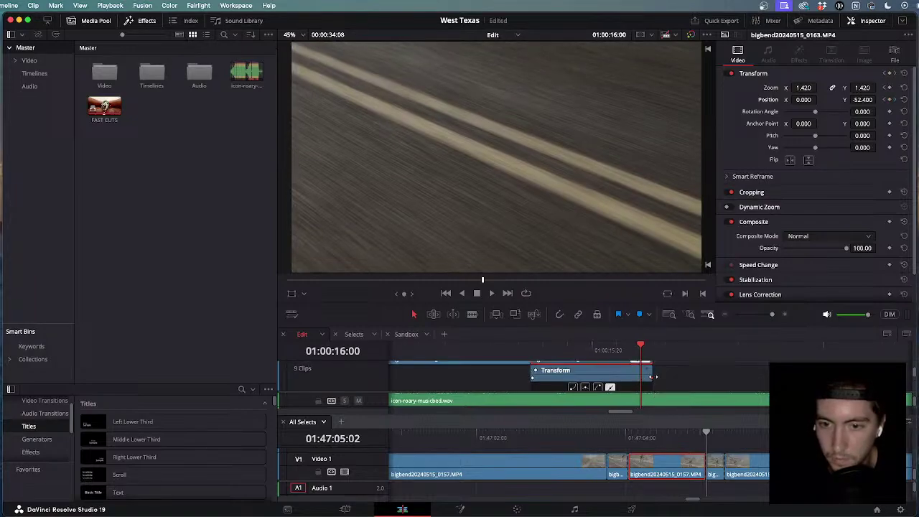
scroll(653, 381, down, 3)
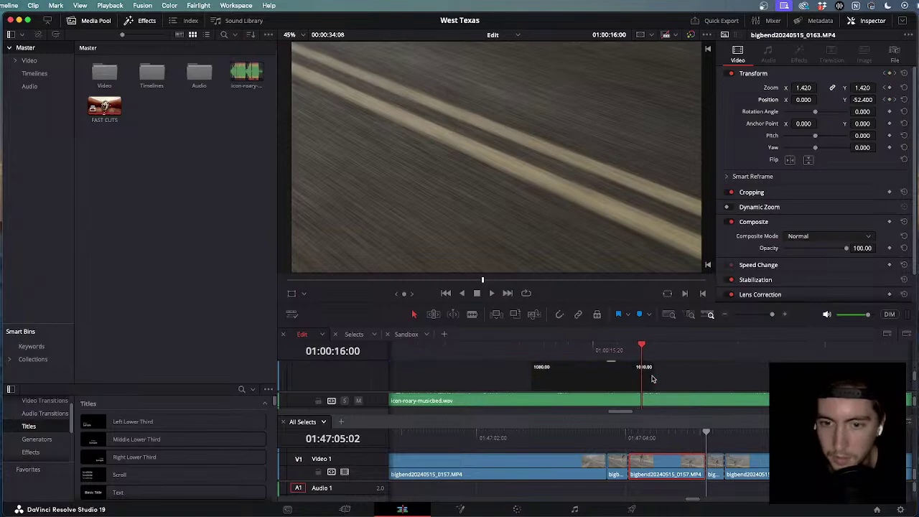
click(652, 380)
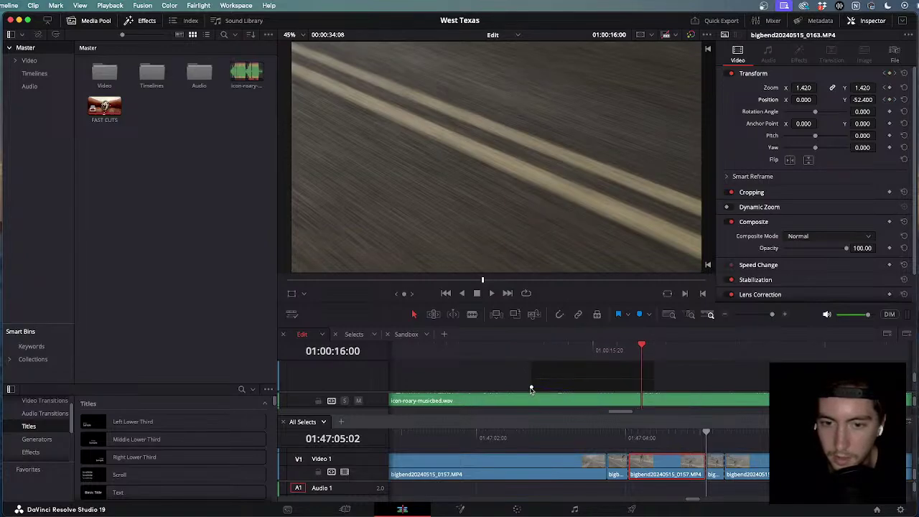
Enlarge the Edit timeline to show the whole curve and change the road-line clip's starting keyframe at 01:00:15:15 from linear to an ease curve.
scroll(532, 385, up, 3)
drag(555, 353, 534, 358)
scroll(540, 366, up, 3)
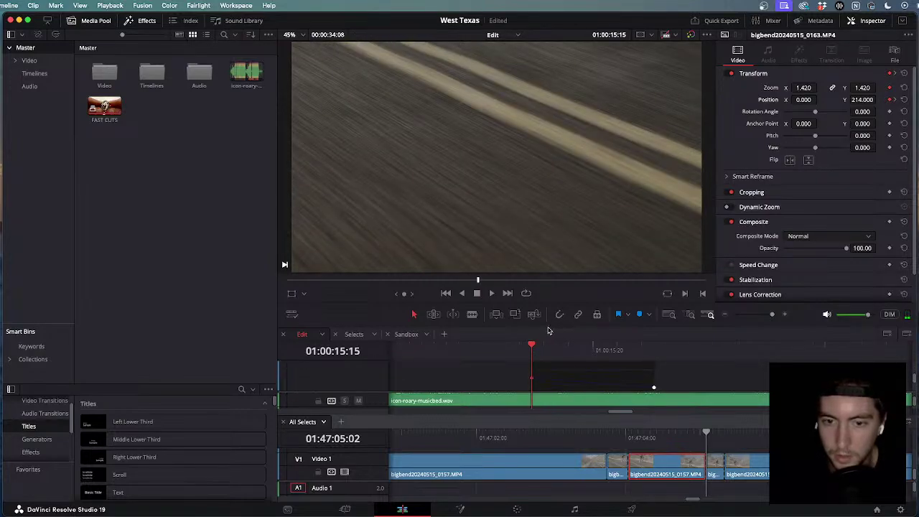
drag(547, 326, 552, 206)
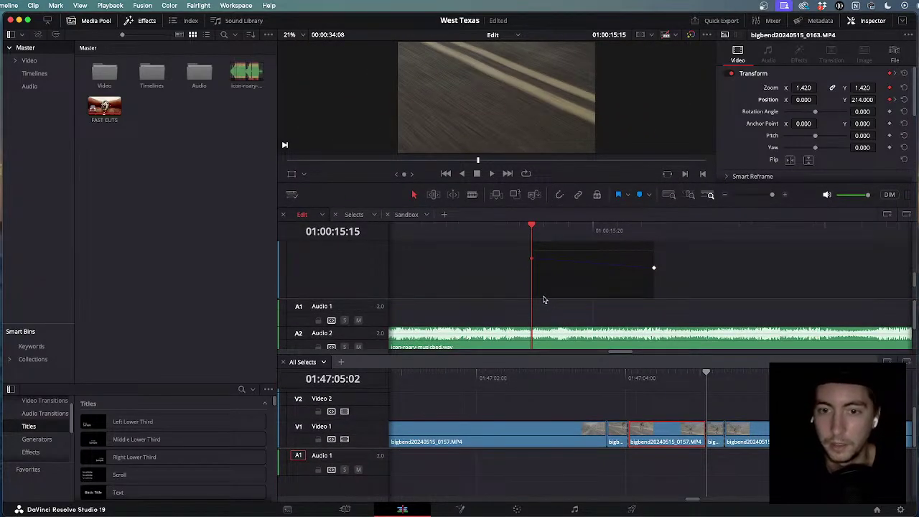
drag(542, 297, 543, 346)
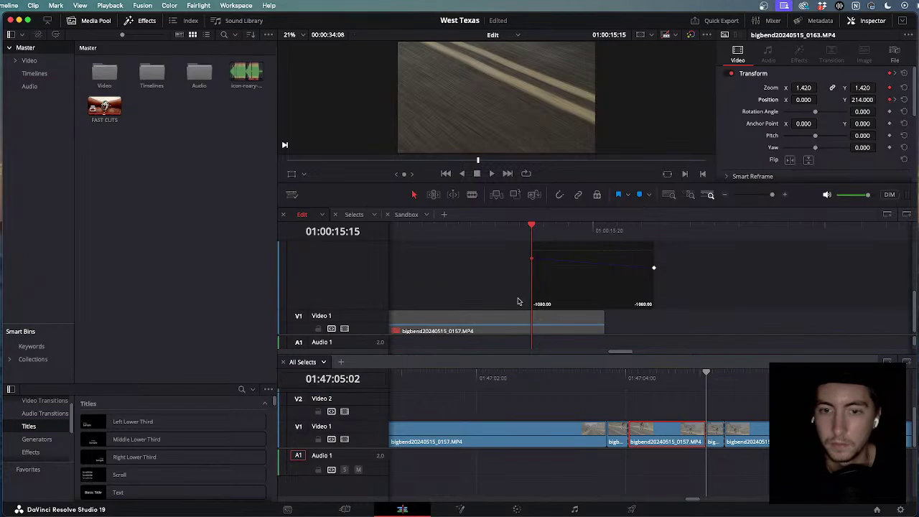
scroll(518, 301, down, 3)
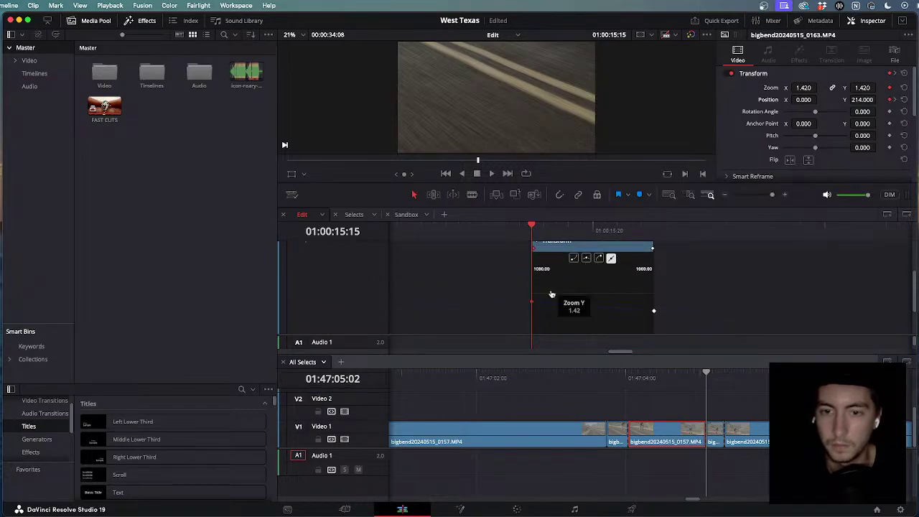
click(586, 260)
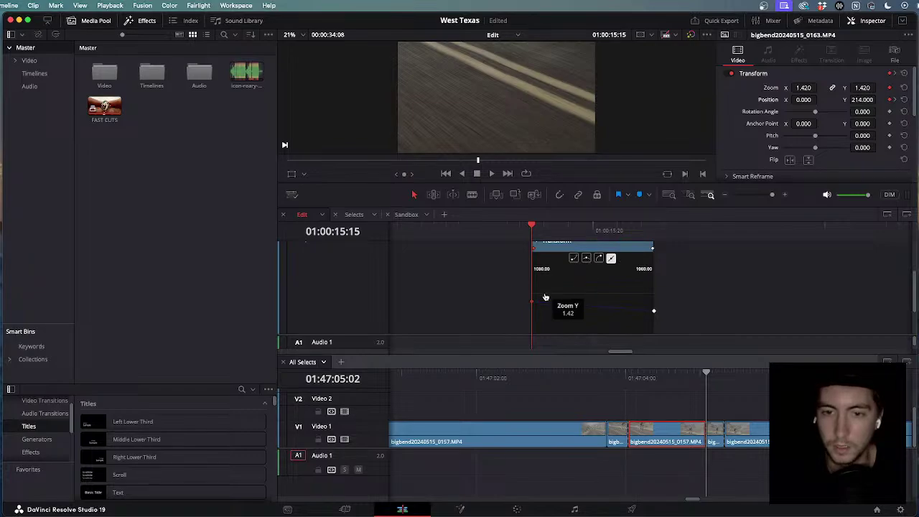
click(574, 258)
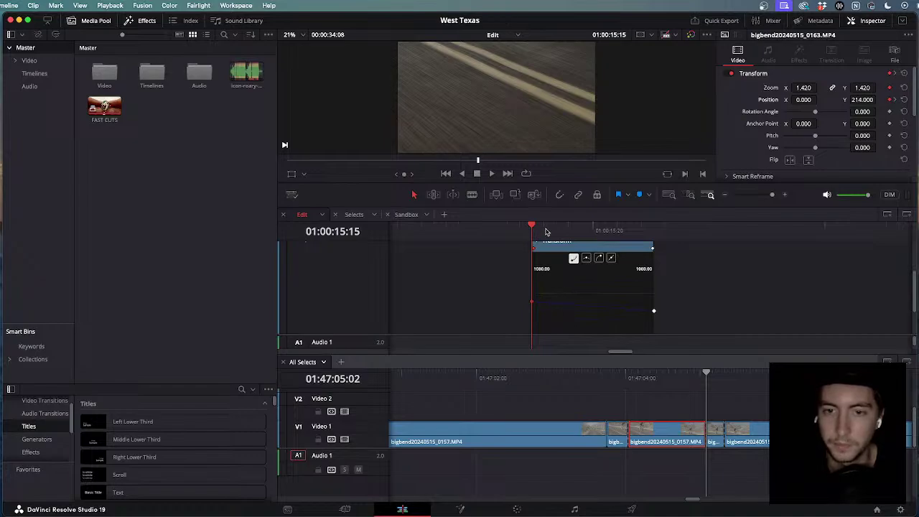
Play back the road-line clip's eased motion and enlarge the viewer above the timelines for a larger picture.
scroll(532, 227, up, 3)
key(space)
key(j)
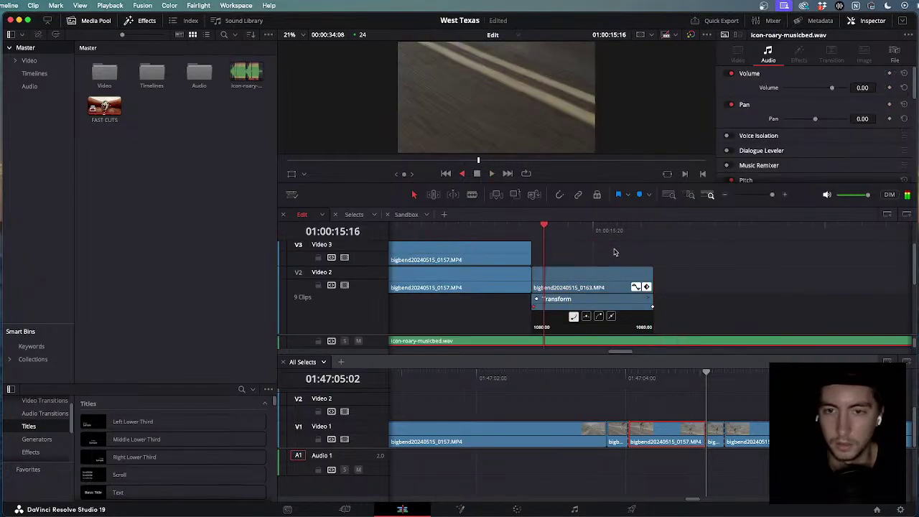
key(l)
key(k)
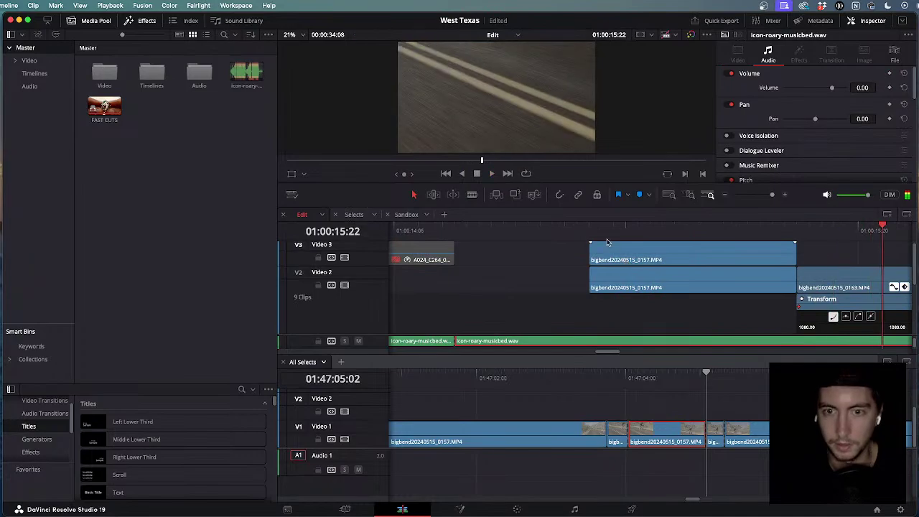
drag(575, 205, 573, 362)
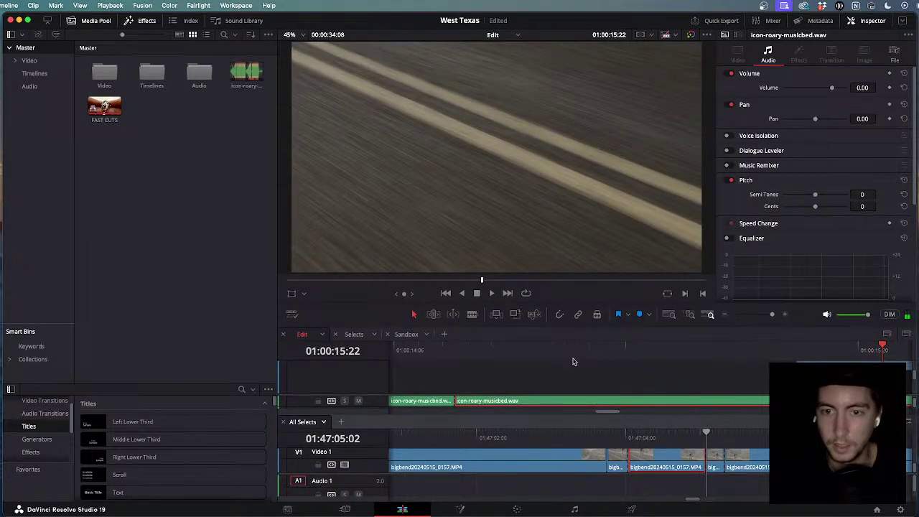
Shuttle back and forth over the cut from the cyclist shot to the road-line clip to check the transition.
key(j)
key(l)
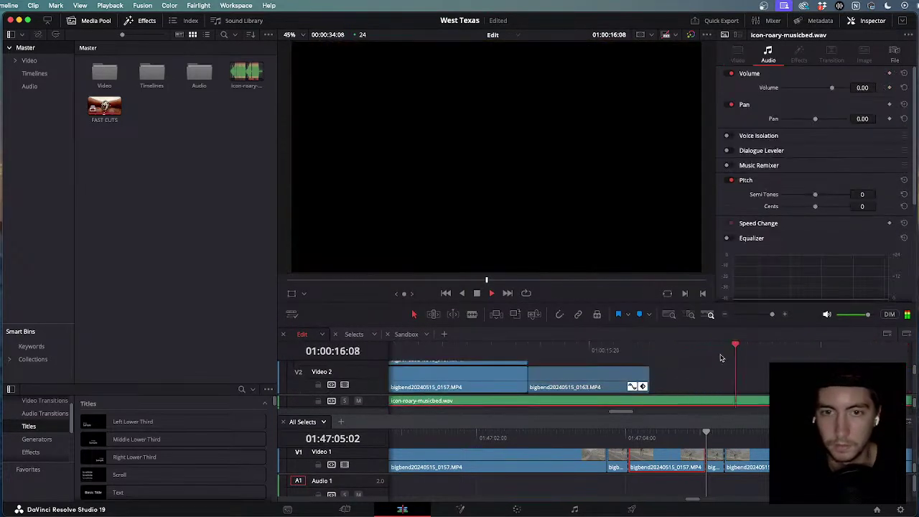
key(j)
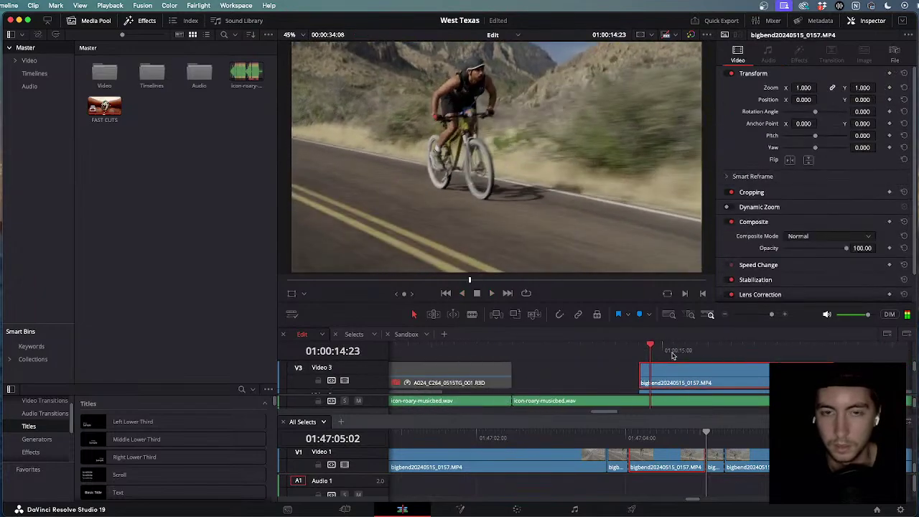
key(l)
key(j)
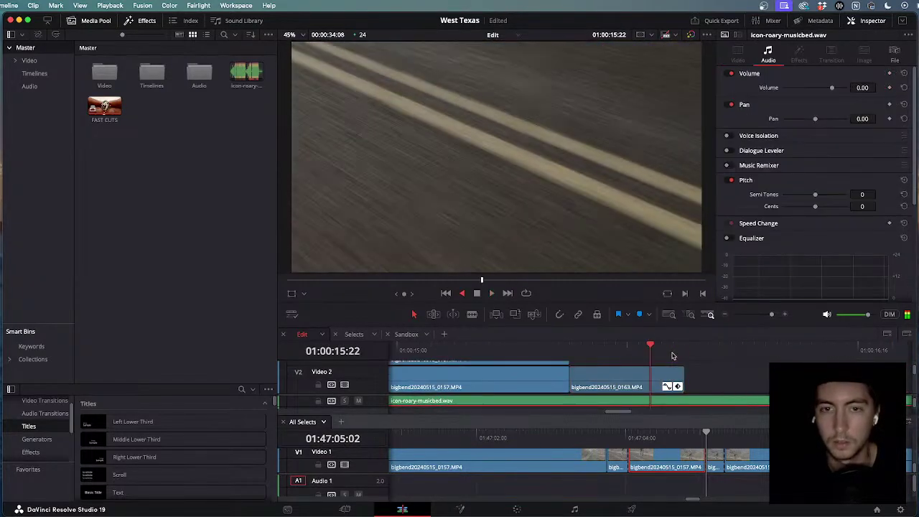
key(l)
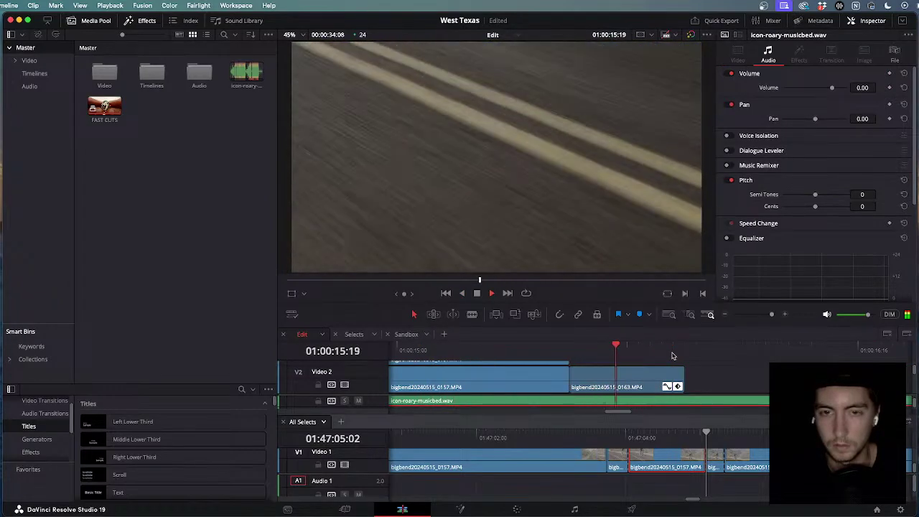
key(j)
key(k)
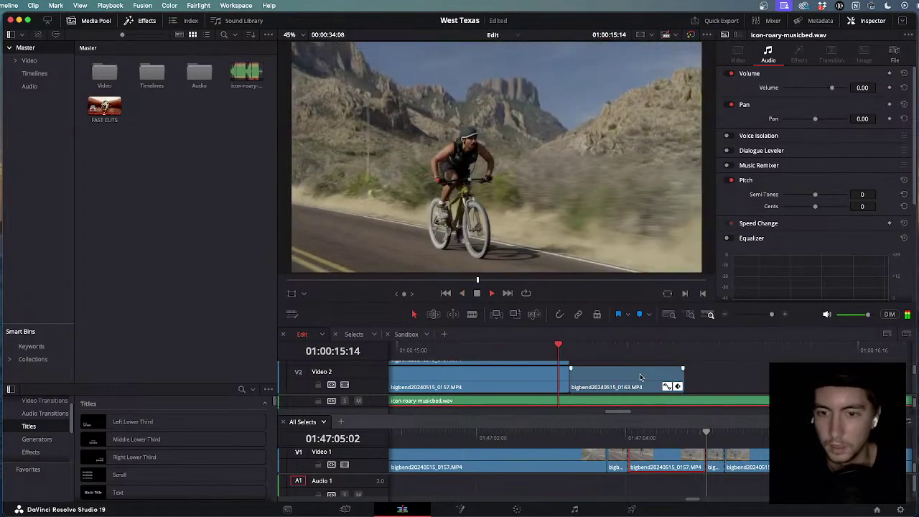
click(661, 378)
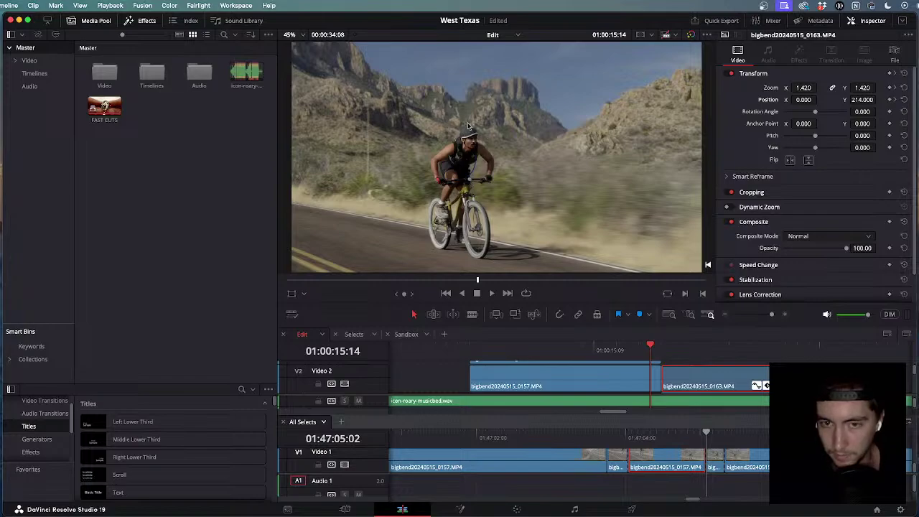
Review the sequence from the end of FAST CUTS at 01:00:14:21 into the road-line clip.
scroll(652, 357, down, 5)
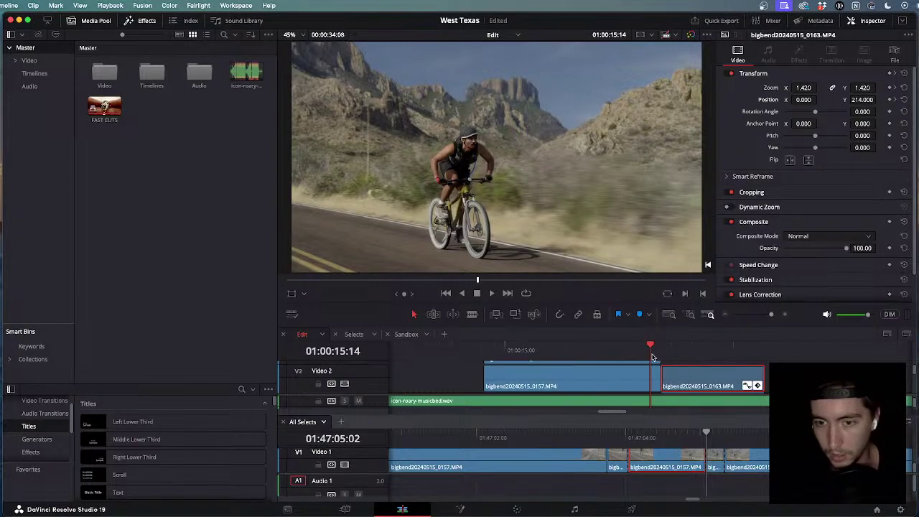
scroll(652, 357, down, 1)
drag(630, 351, 561, 350)
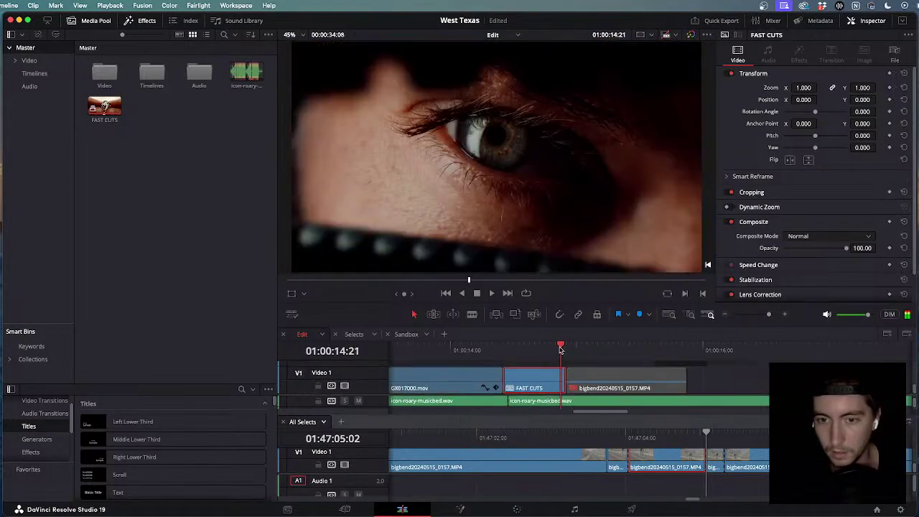
key(space)
scroll(561, 351, down, 1)
key(j)
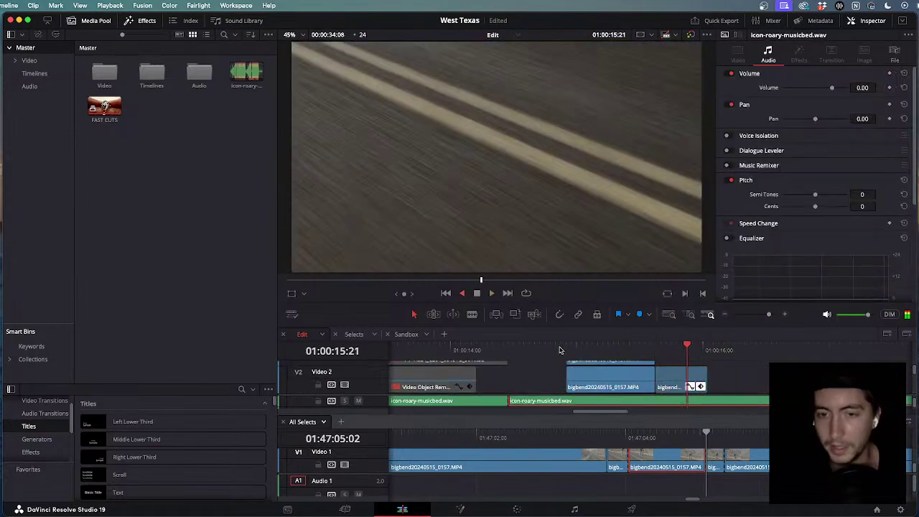
key(k)
Play the Edit timeline from its beginning to the end of the road-line clip to judge the overall pacing.
scroll(637, 381, down, 3)
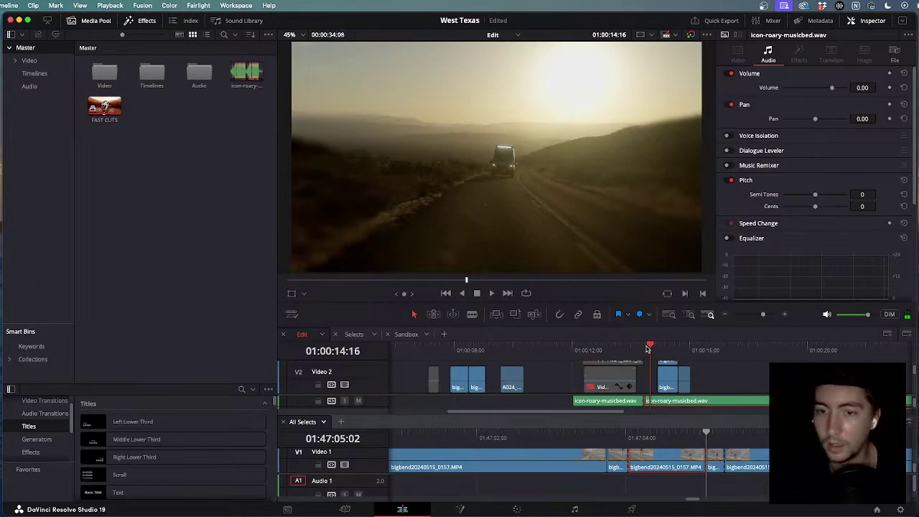
drag(650, 350, 528, 349)
key(Home)
key(l)
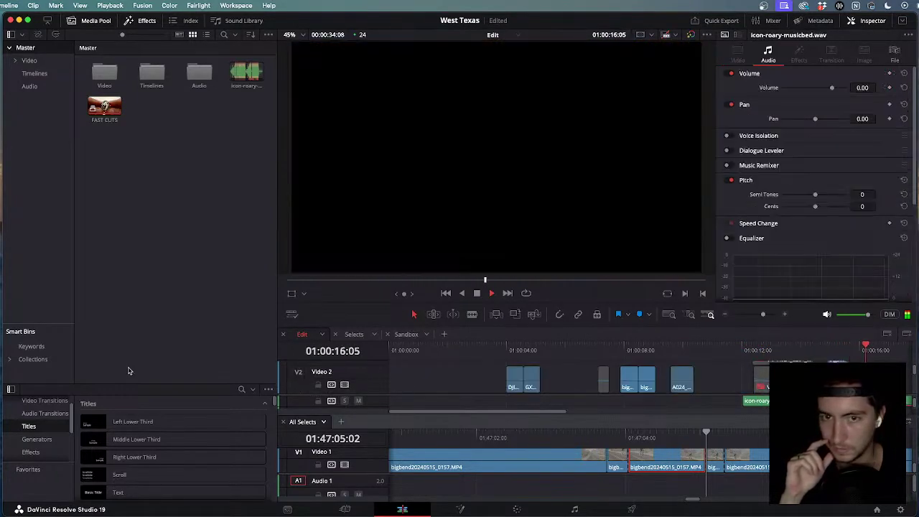
key(j)
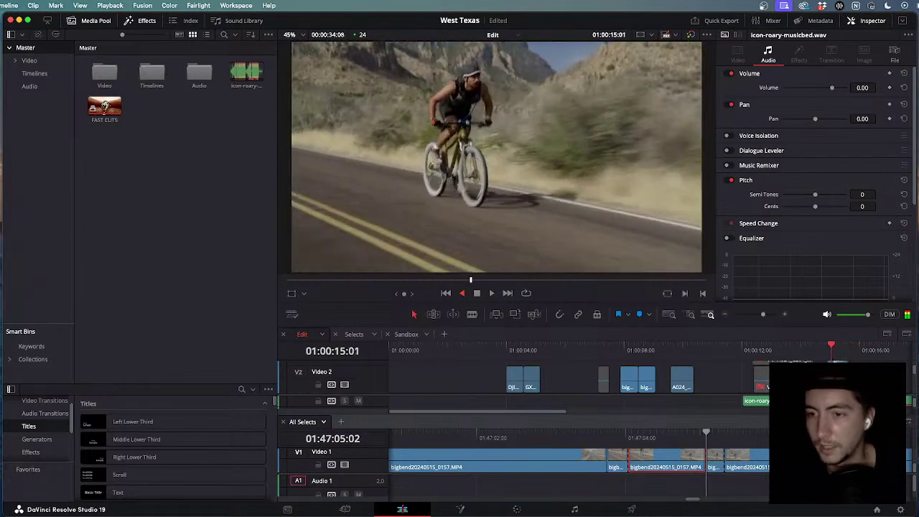
Review the edit from 01:00:09:00 through the road-line clip and return to the cyclist shot at 01:00:15:09.
click(655, 346)
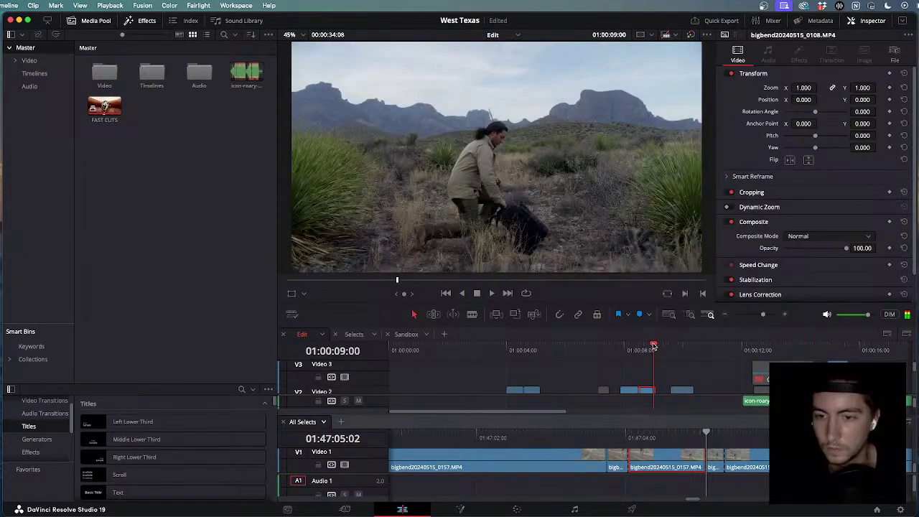
key(space)
scroll(702, 390, down, 3)
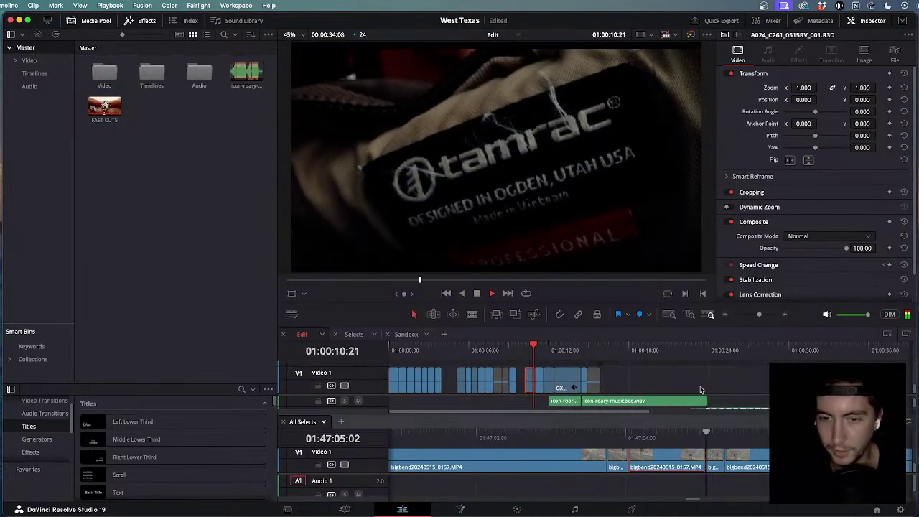
scroll(631, 381, up, 2)
scroll(632, 381, up, 2)
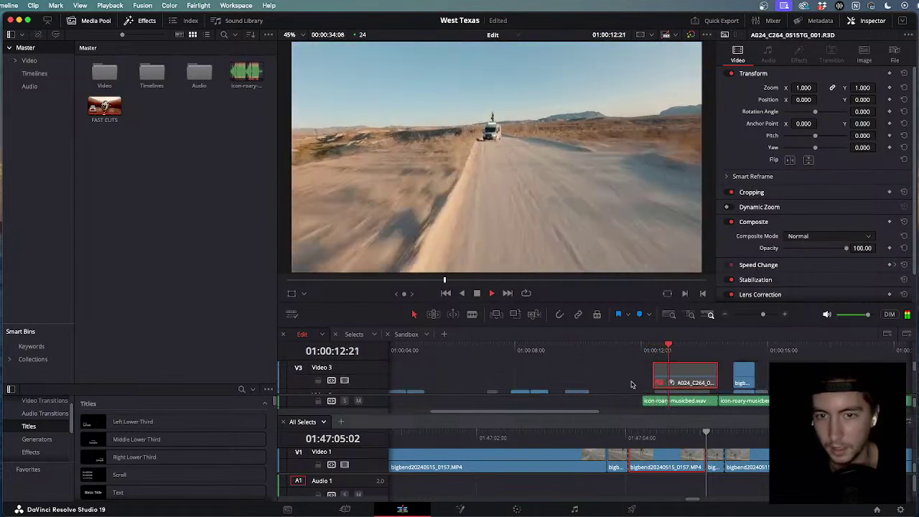
scroll(631, 385, down, 2)
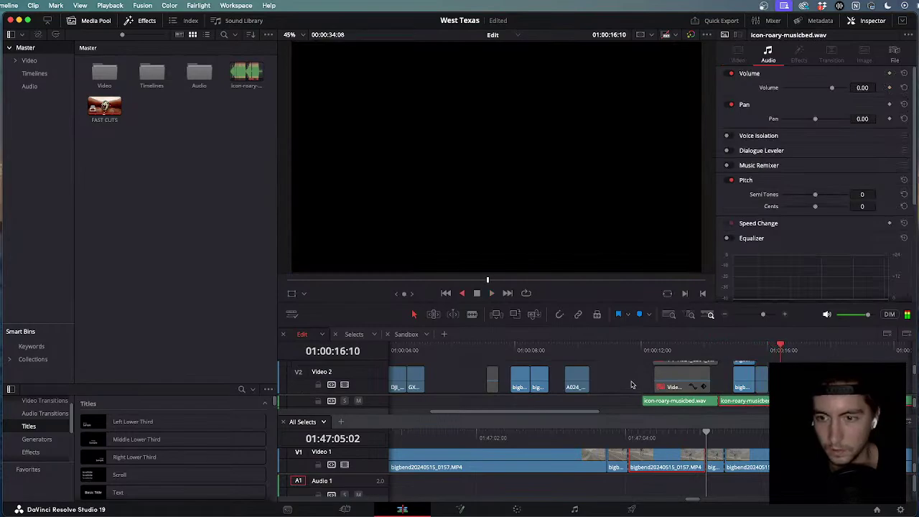
key(j)
scroll(740, 399, up, 3)
key(k)
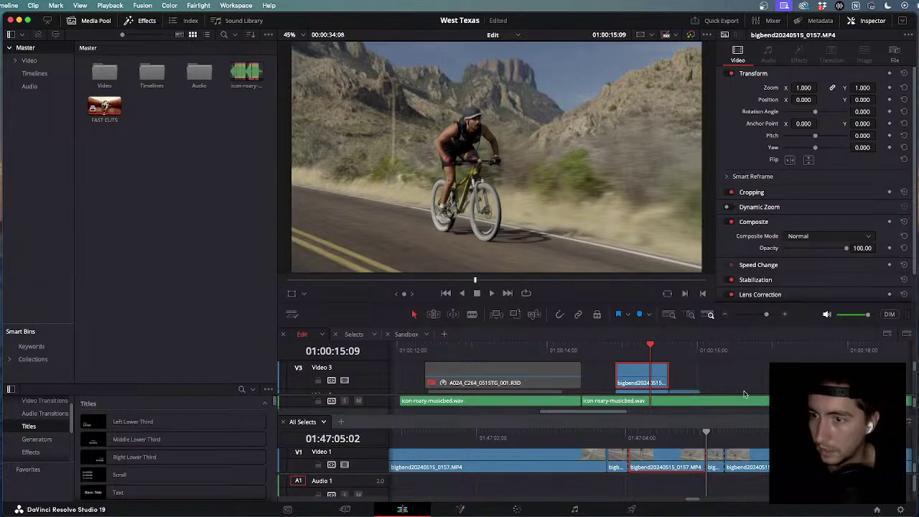
Watch the full edit again from 01:00:00:00 through the road-line clip and stop on the cyclist shot at 01:00:15:04.
key(super+Tab)
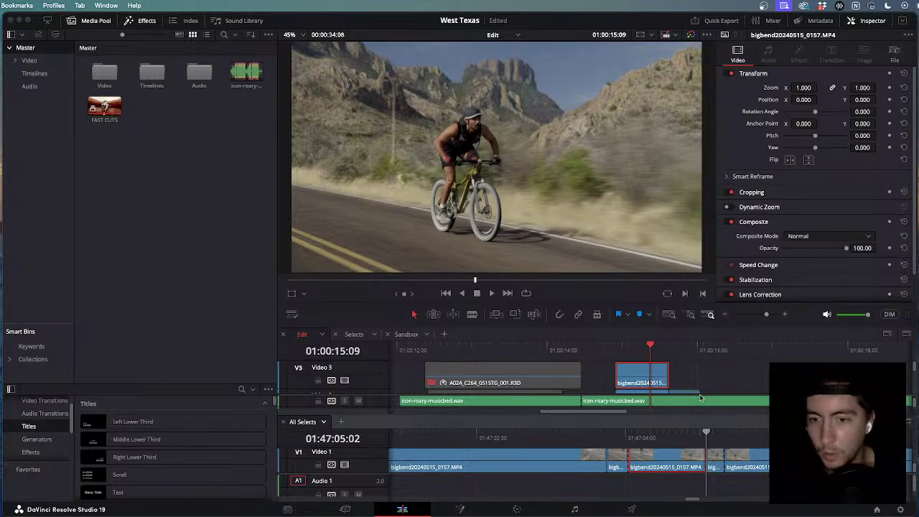
scroll(690, 388, down, 8)
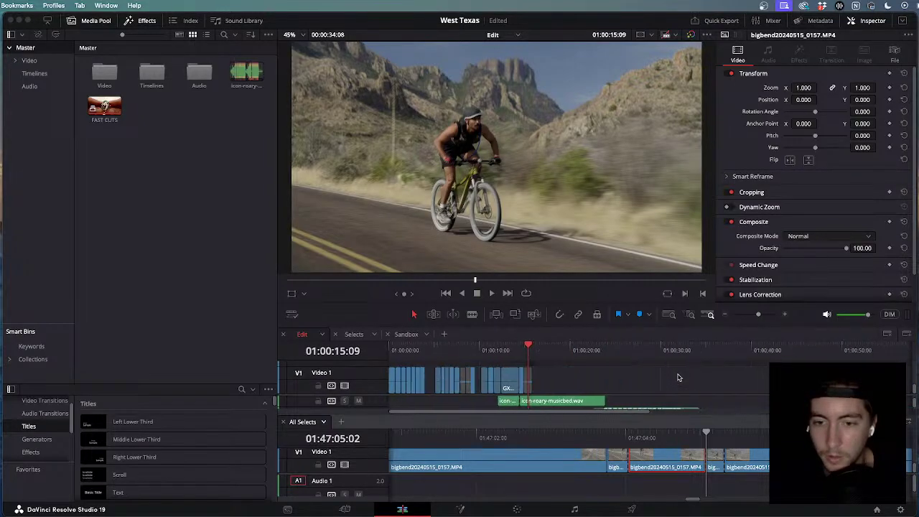
scroll(678, 378, down, 2)
click(416, 348)
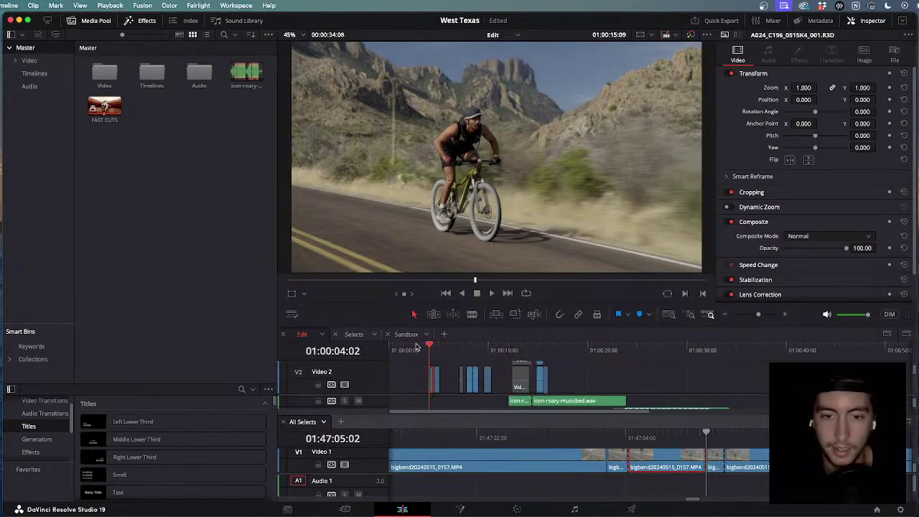
key(Home)
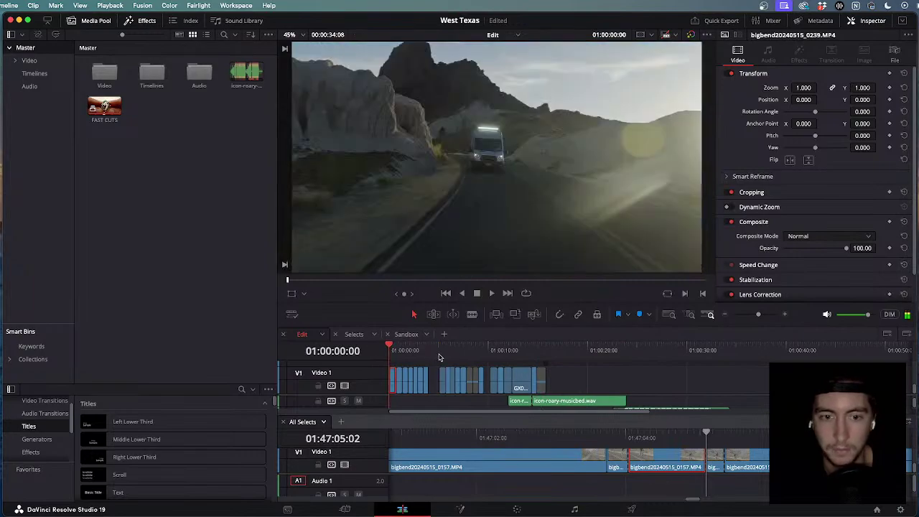
key(space)
scroll(439, 357, up, 2)
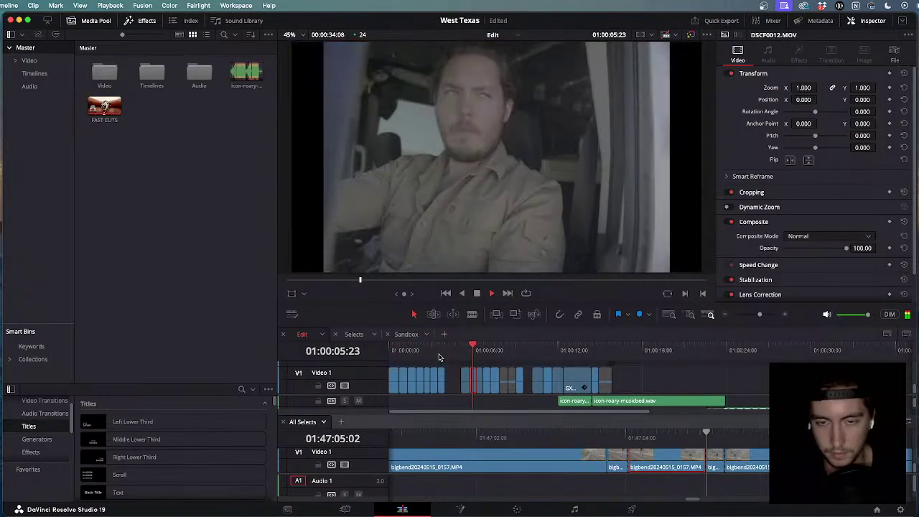
scroll(440, 357, up, 2)
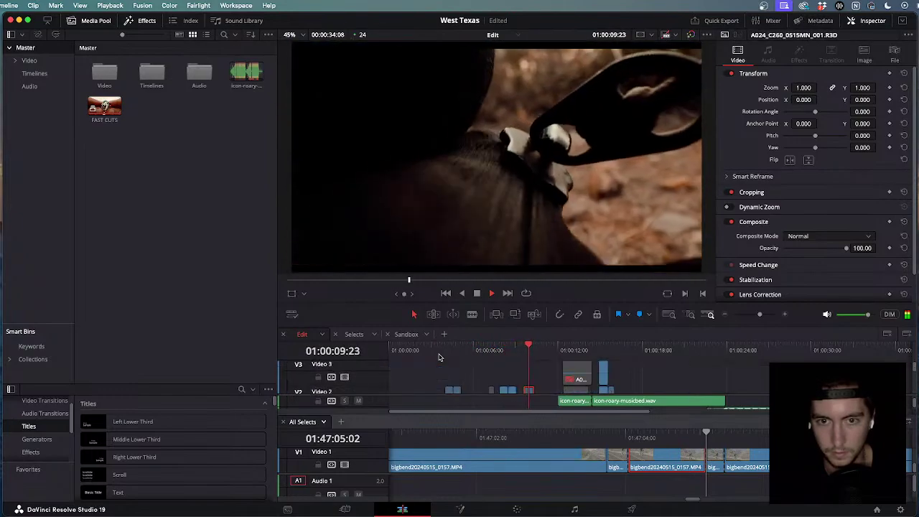
scroll(440, 357, down, 2)
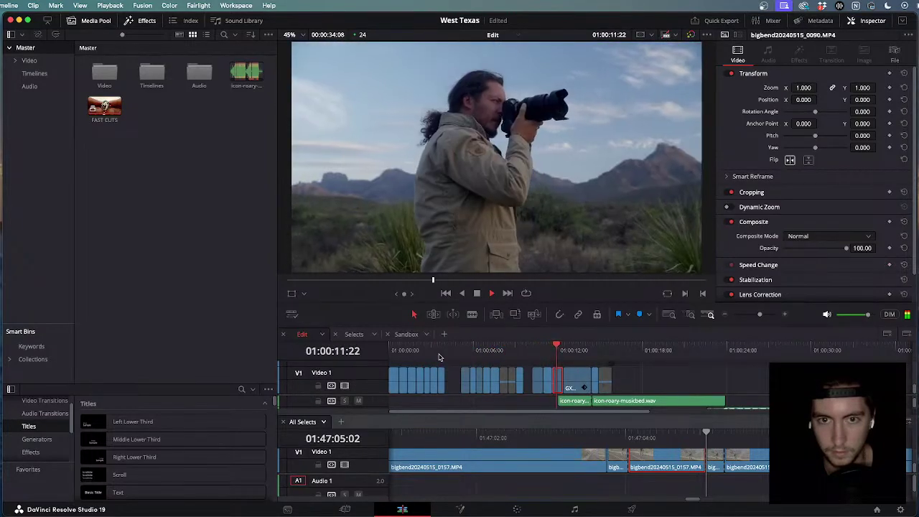
scroll(439, 357, up, 2)
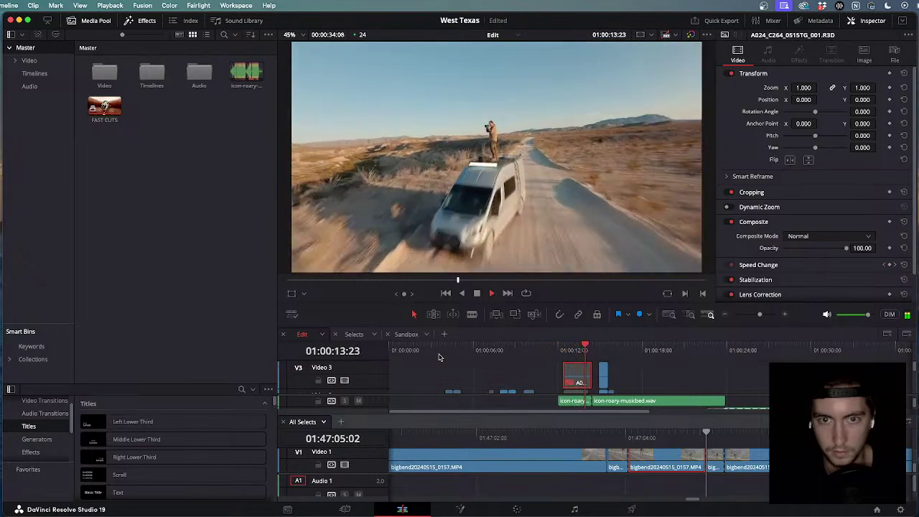
scroll(440, 357, down, 1)
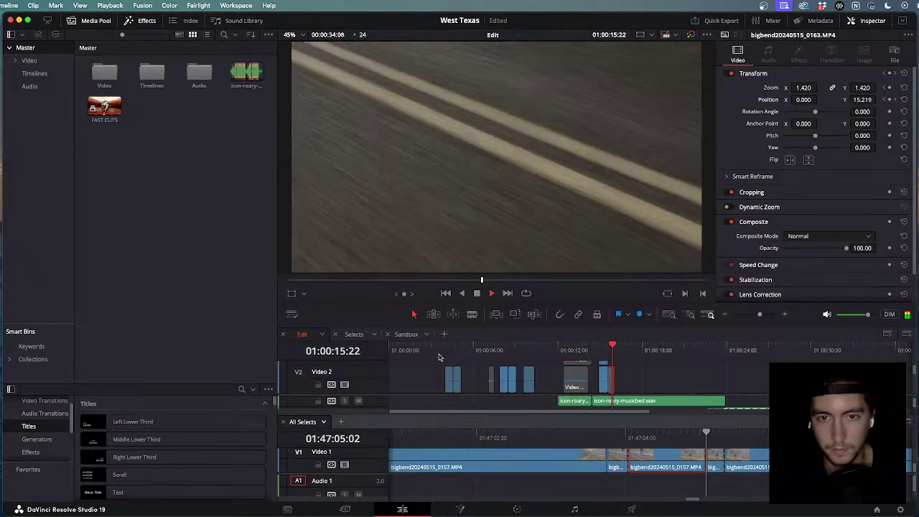
key(j)
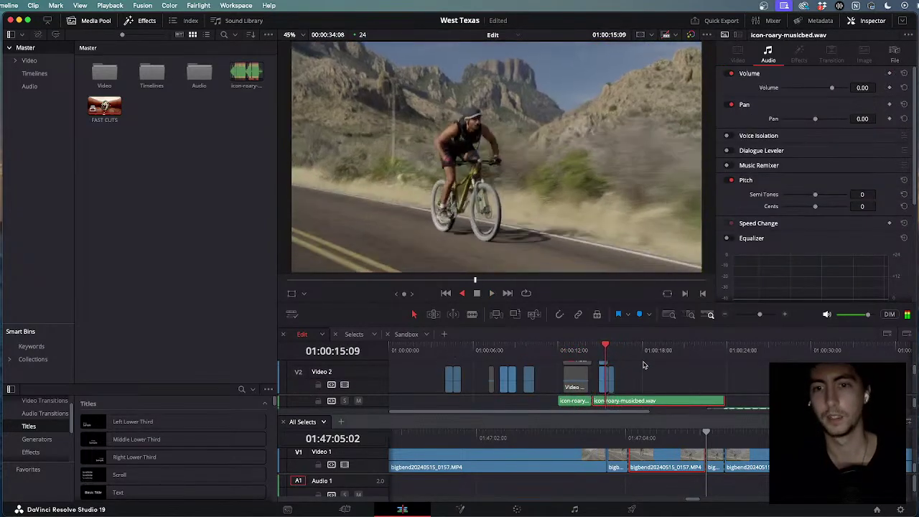
key(k)
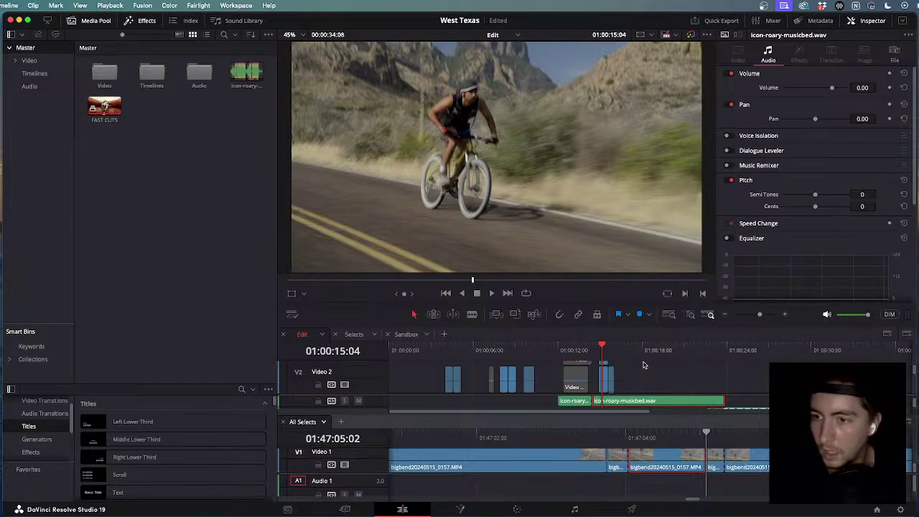
Go to the FAST CUTS compound clip at 01:00:14:14 and open it on the Color page.
scroll(644, 366, up, 5)
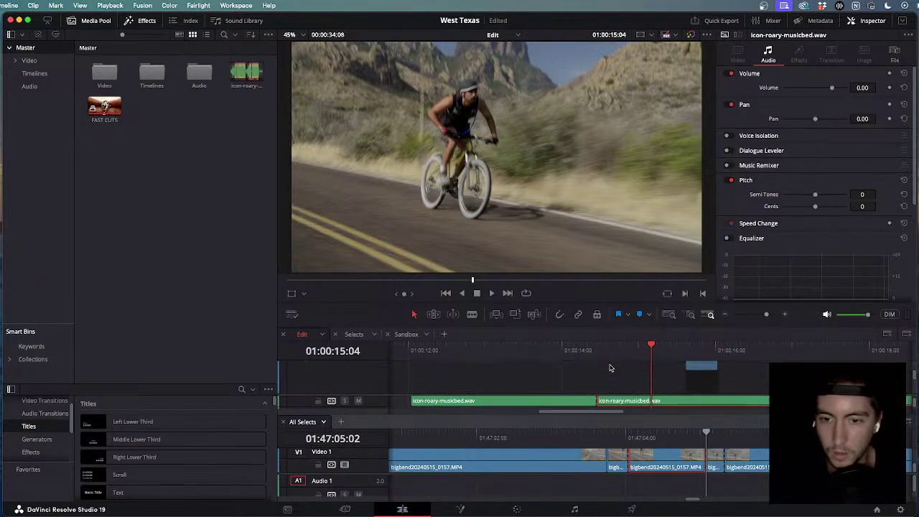
click(632, 350)
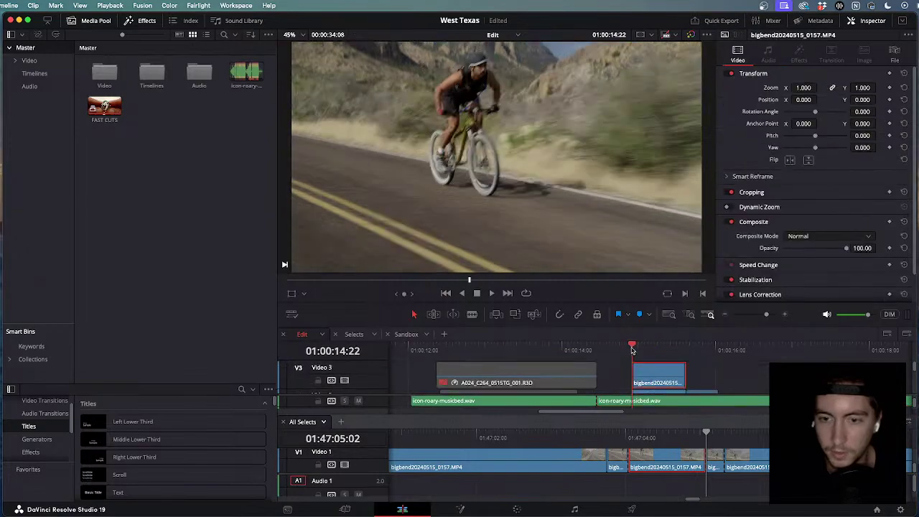
click(607, 350)
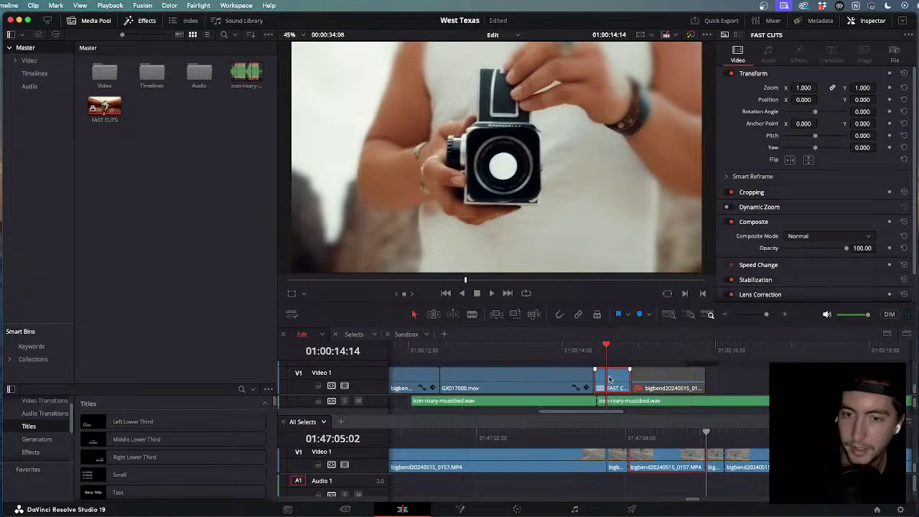
click(518, 510)
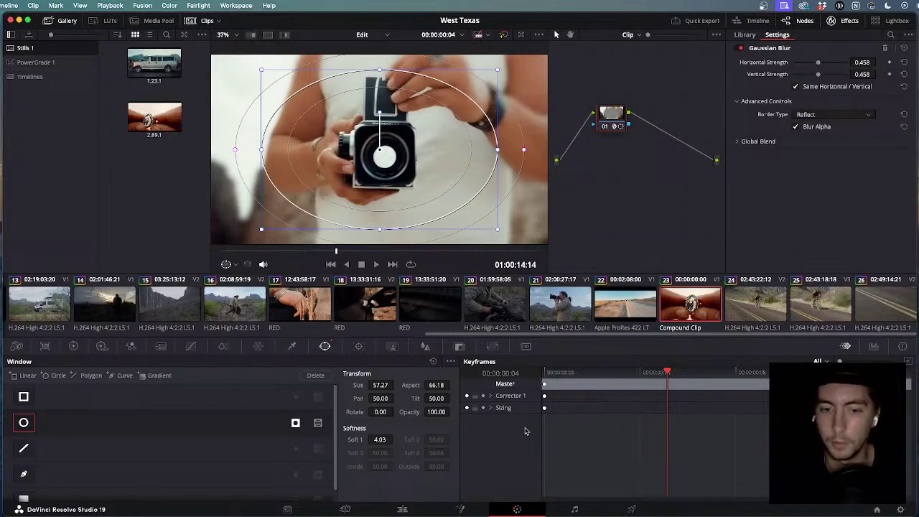
Return to the Edit page and go to the cyclist shot at 01:00:15:09.
click(403, 510)
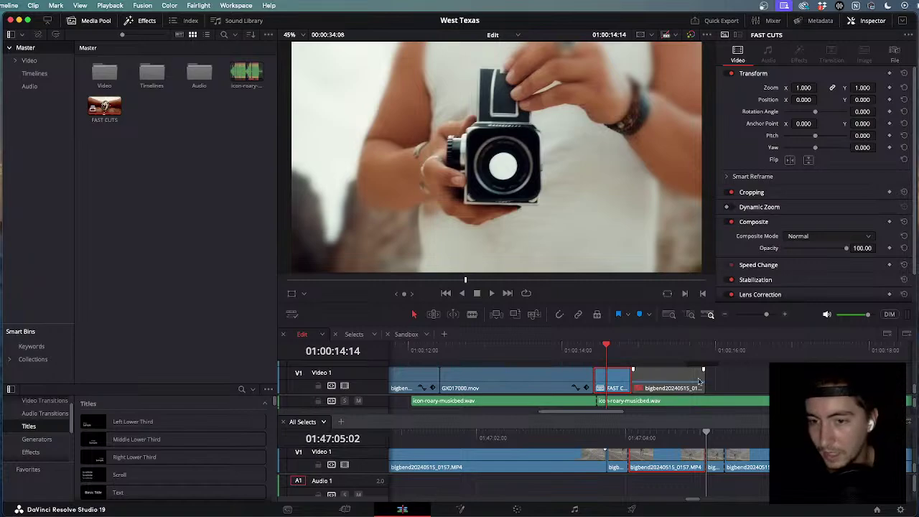
scroll(699, 382, down, 5)
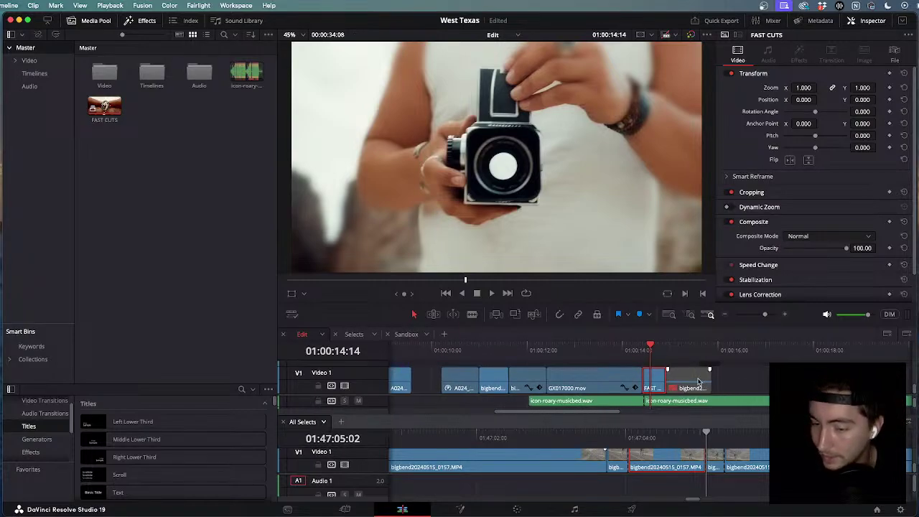
scroll(699, 383, down, 5)
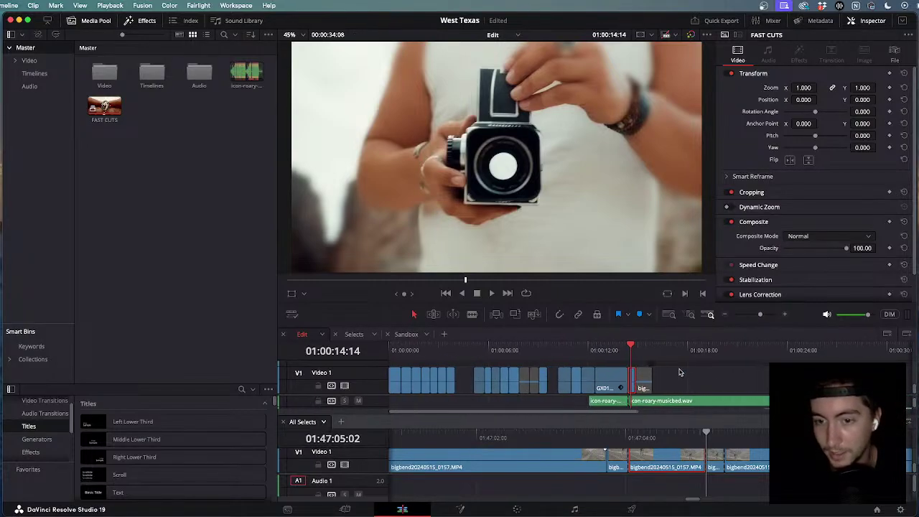
click(641, 347)
click(643, 348)
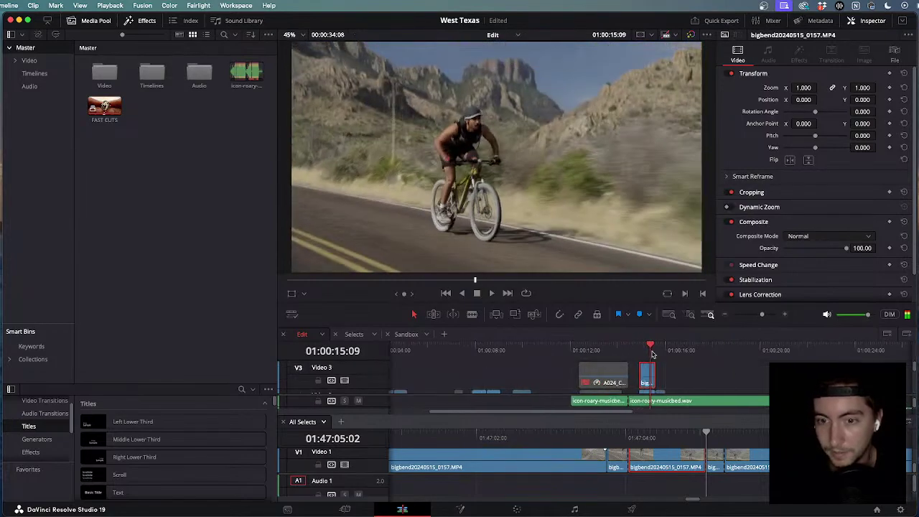
Replay the cyclist shot and the road-line clip back and forth, stopping just past the road lines at 01:00:16:02.
scroll(657, 363, up, 5)
scroll(675, 380, up, 3)
key(l)
key(k)
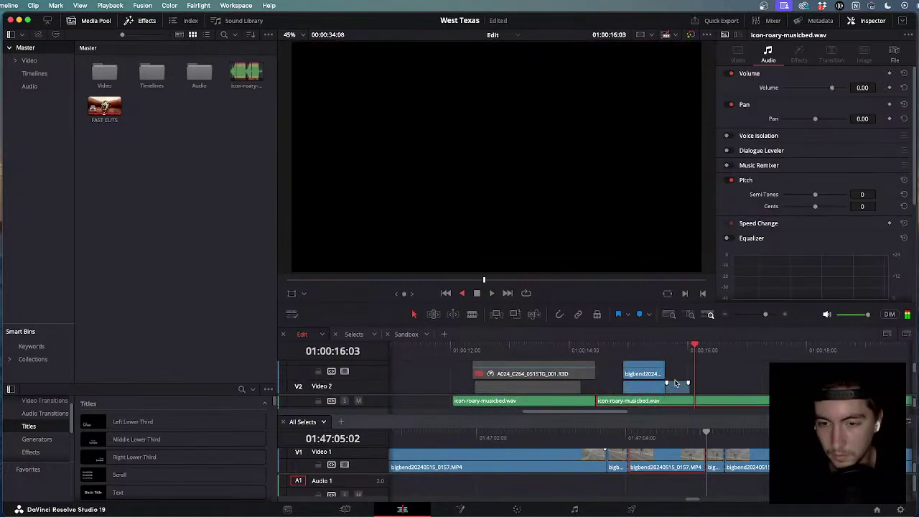
key(j)
key(l)
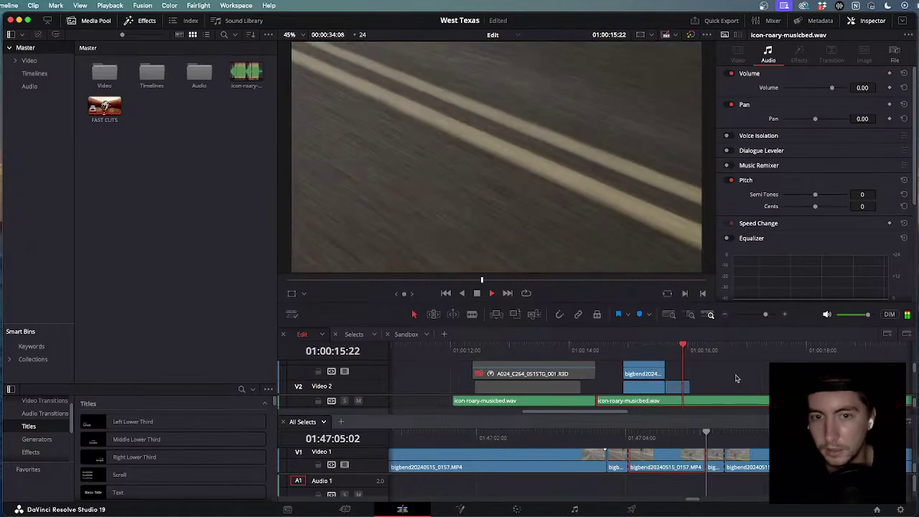
key(j)
key(l)
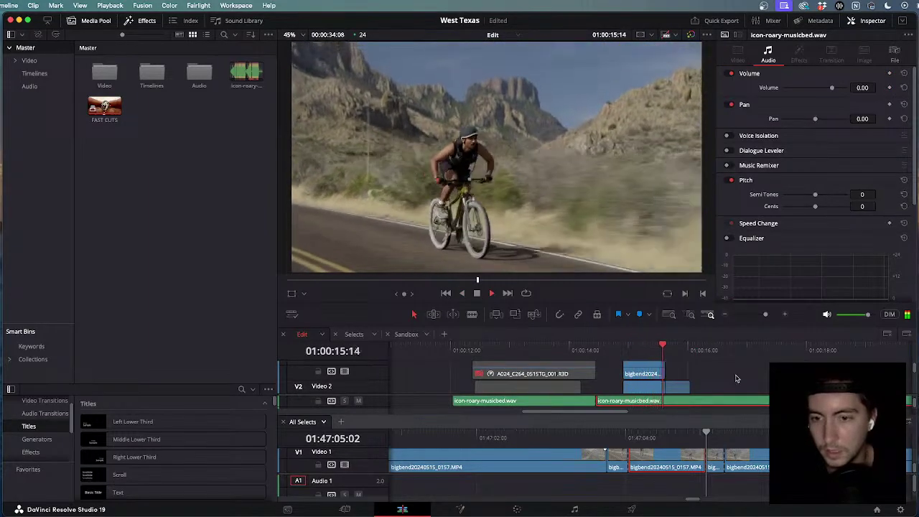
key(k)
Scan the cycling footage in the All Selects timeline from about 01:47:25:20 to 01:47:28:03.
scroll(694, 474, down, 10)
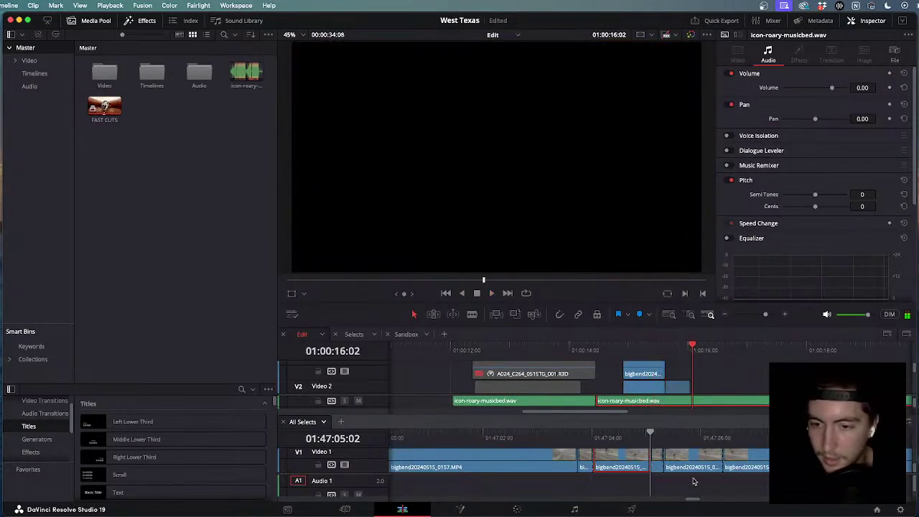
drag(650, 433, 671, 441)
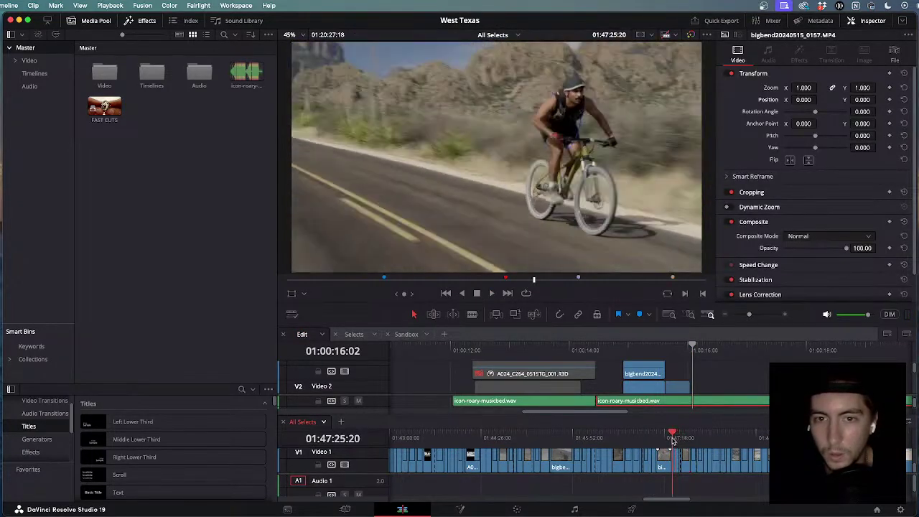
key(l)
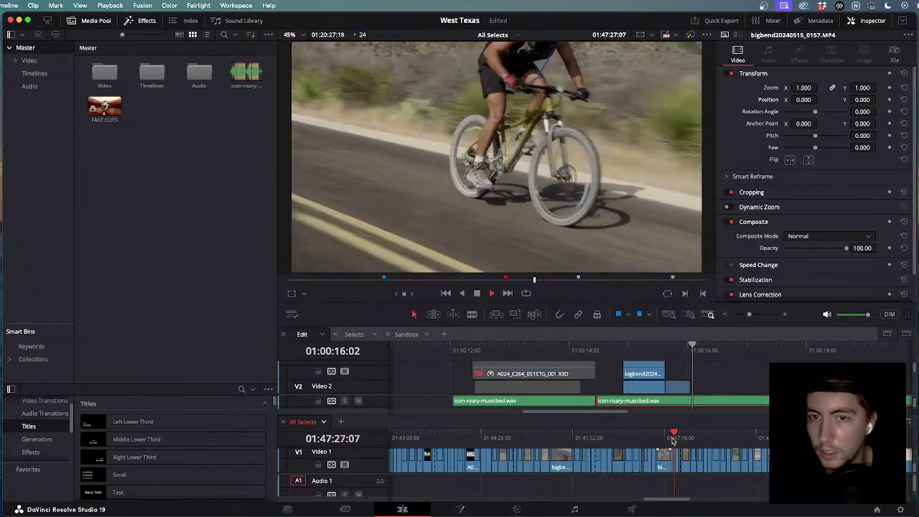
key(j)
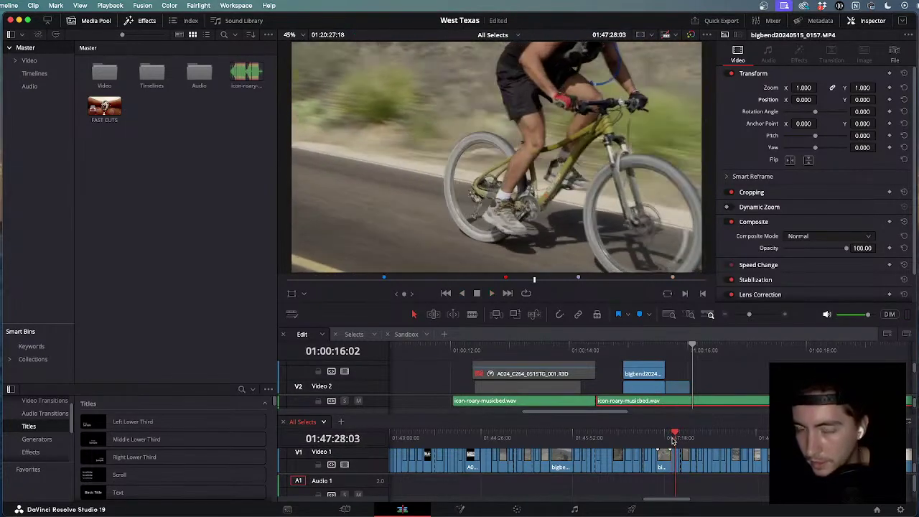
key(j)
Cut a short section out of the closer cyclist shot in All Selects, starting at 01:47:27:05.
scroll(682, 431, up, 5)
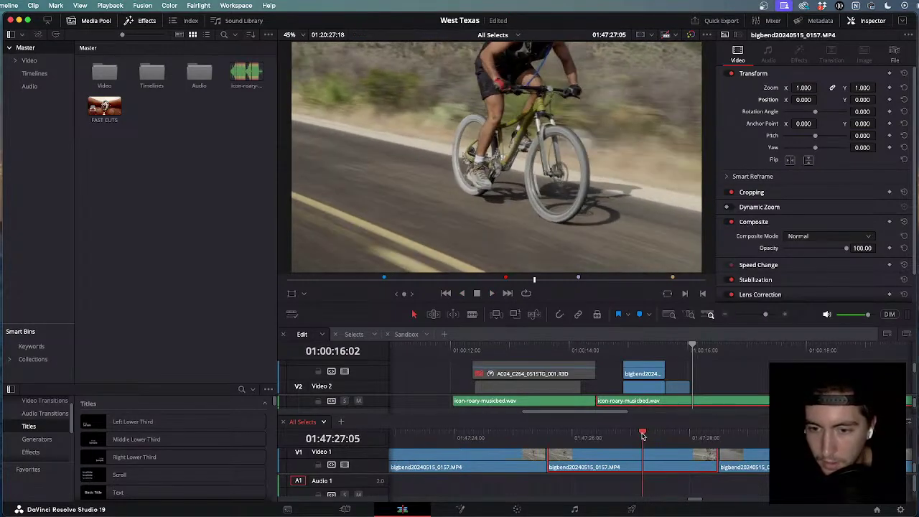
key(super+b)
key(l)
key(super+b)
key(j)
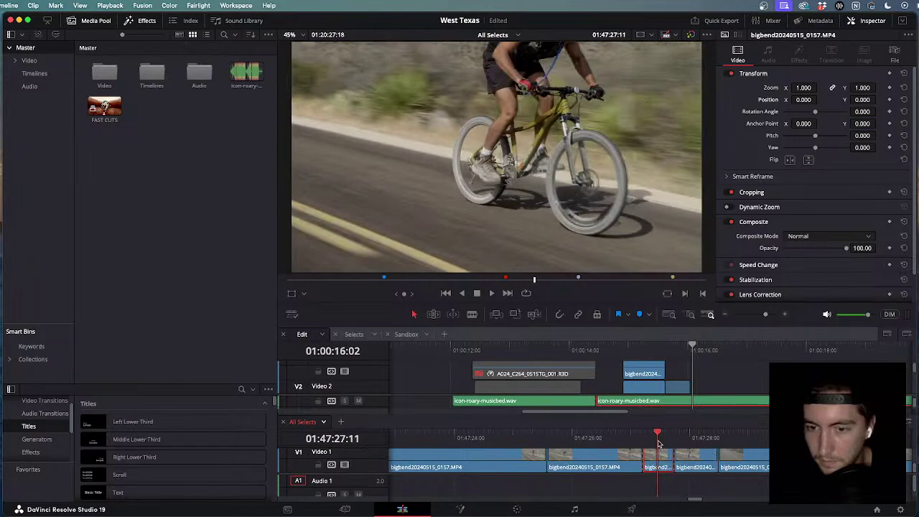
Place the short cyclist section on Video 1 of the Edit timeline at 01:00:16:01, right after the road-line clip.
click(694, 345)
drag(694, 345, 691, 345)
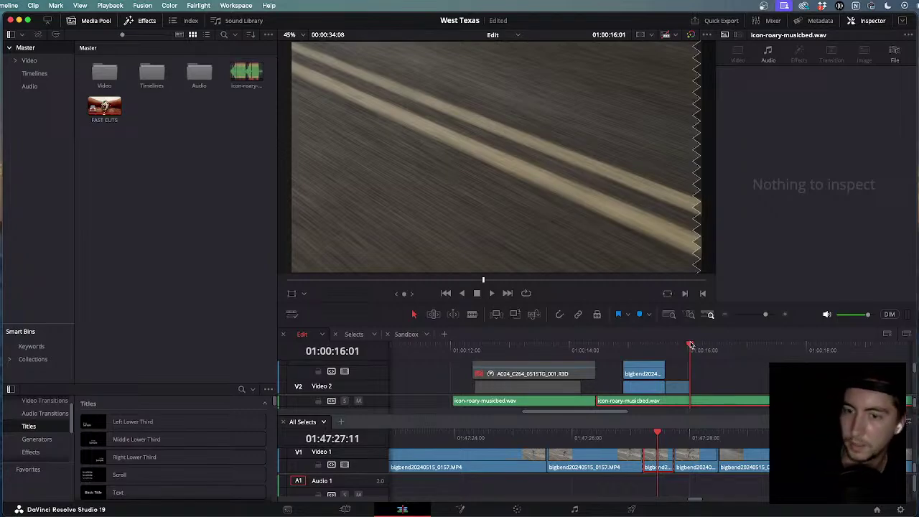
key(l)
scroll(705, 363, down, 3)
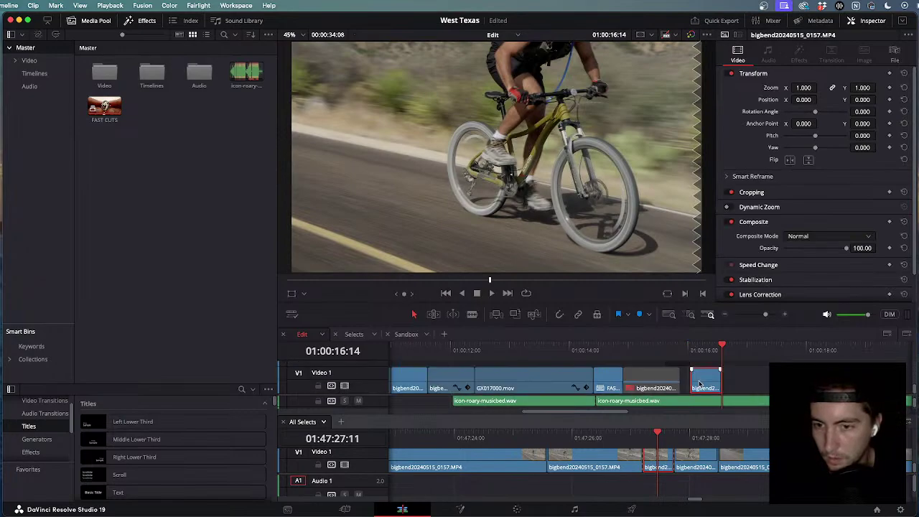
scroll(604, 378, up, 2)
scroll(603, 378, up, 3)
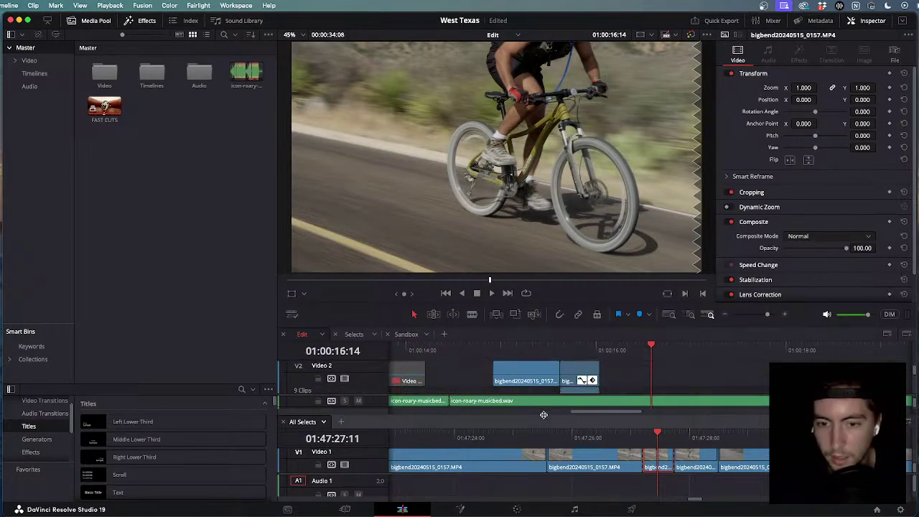
Enlarge the Edit timeline area and bring up the road-line clip's Position Y curve with the playhead at 01:00:15:15.
drag(543, 416, 603, 495)
scroll(611, 388, up, 2)
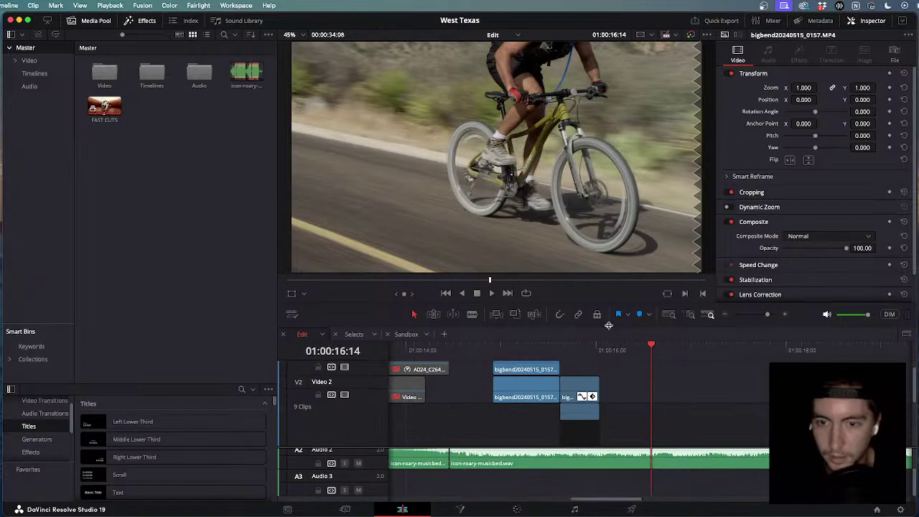
drag(608, 326, 610, 213)
scroll(610, 264, up, 5)
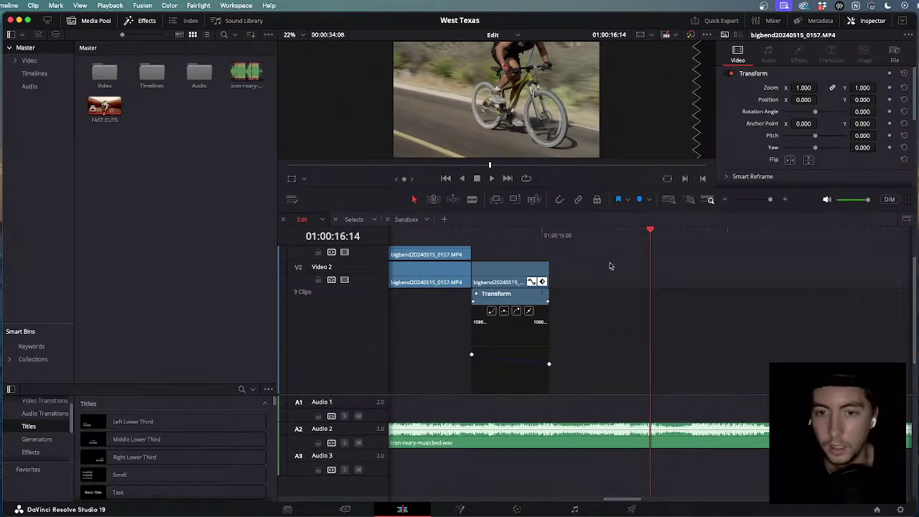
scroll(647, 259, left, 3)
drag(733, 240, 666, 240)
scroll(706, 317, up, 1)
scroll(706, 317, up, 3)
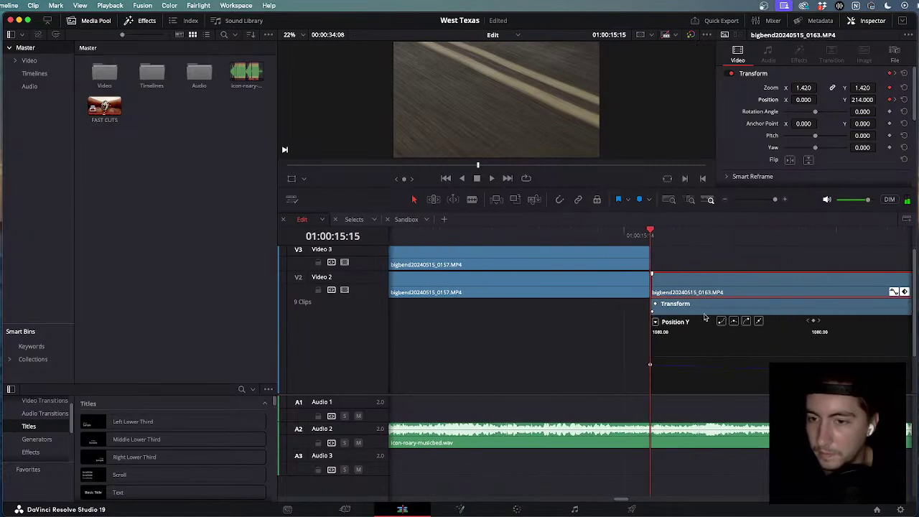
scroll(697, 329, down, 1)
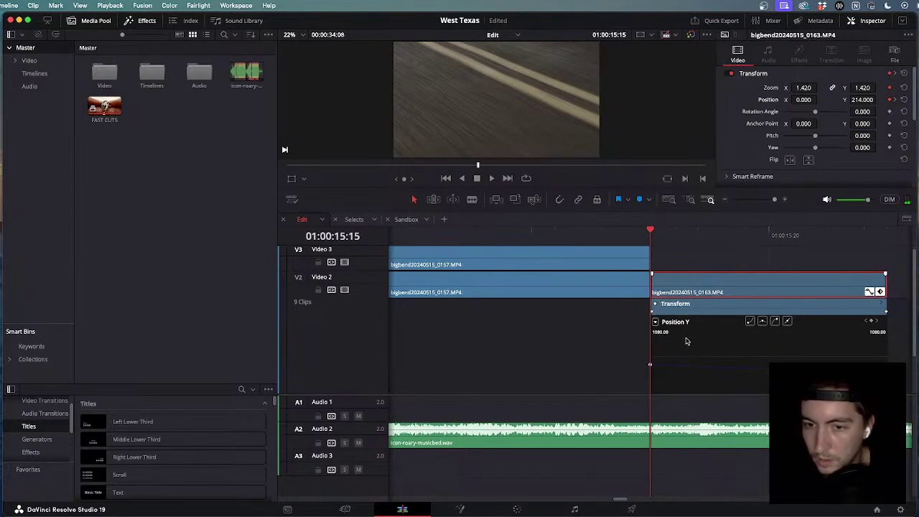
Ease the first Position Y keyframe of the road-line clip at 01:00:15:15.
click(650, 366)
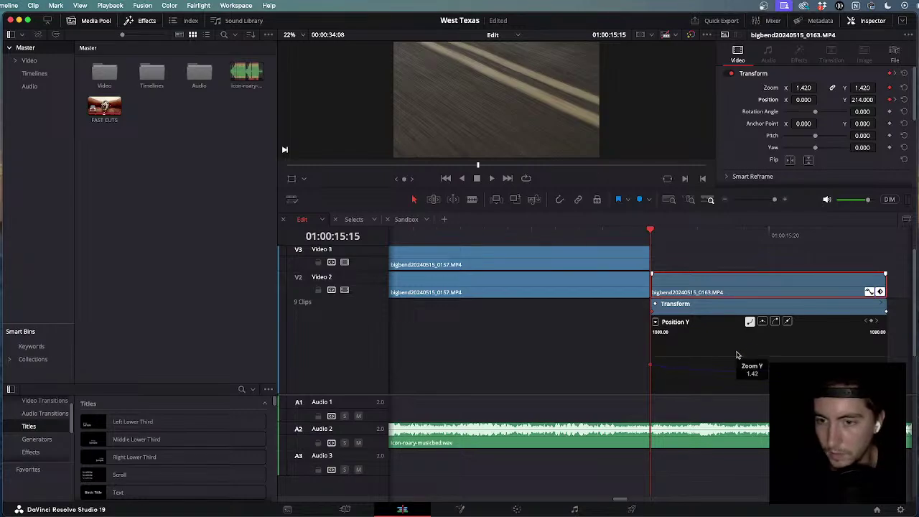
click(862, 381)
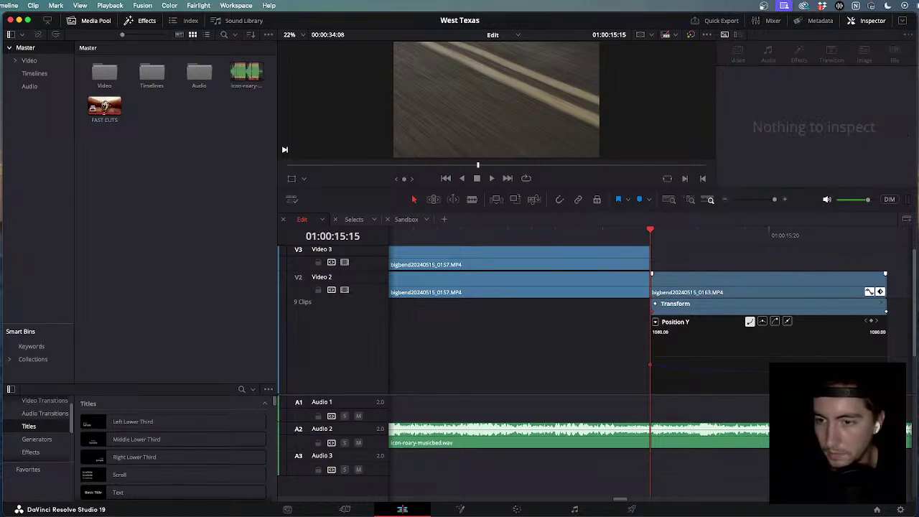
click(768, 283)
click(862, 381)
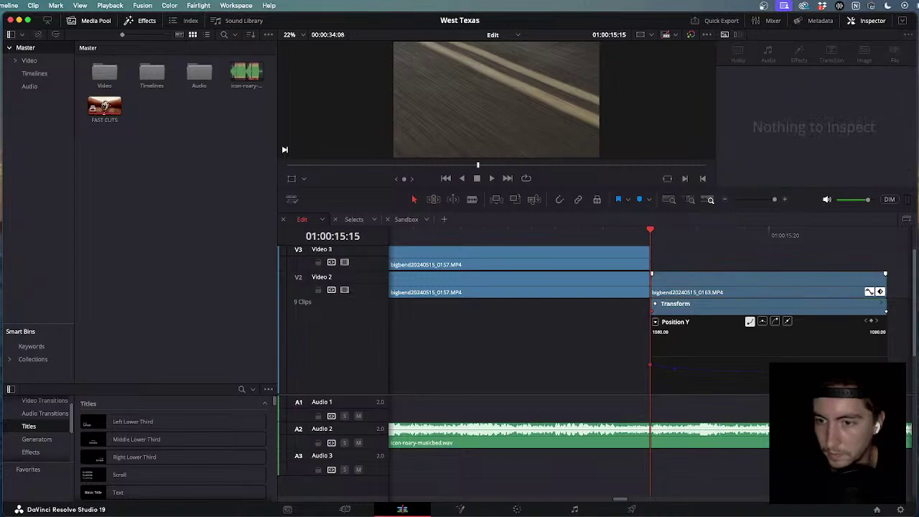
click(776, 324)
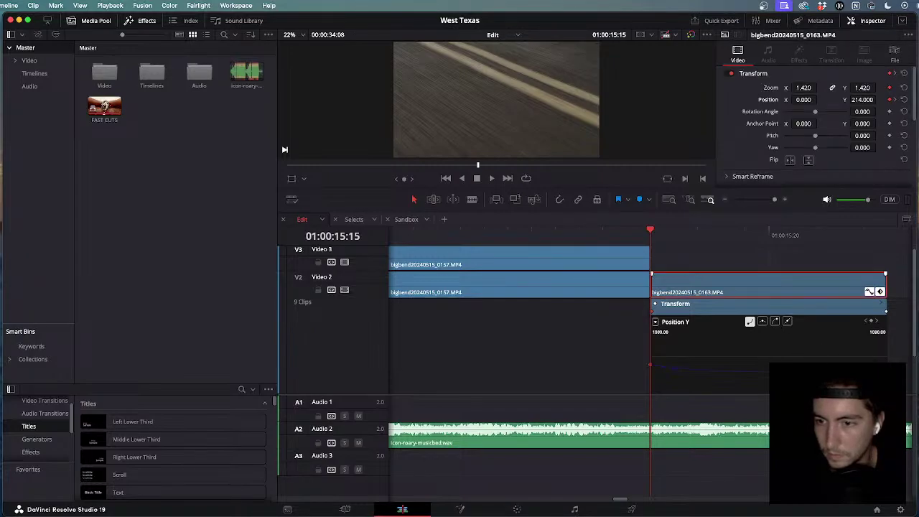
Extend the road-line clip's end past its last Position Y keyframe, ease that keyframe and save the project.
click(886, 284)
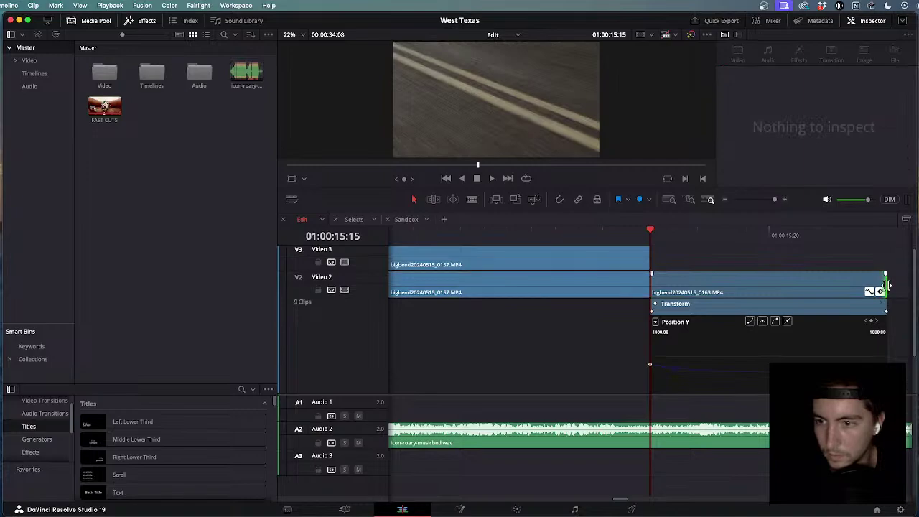
drag(887, 286, 700, 285)
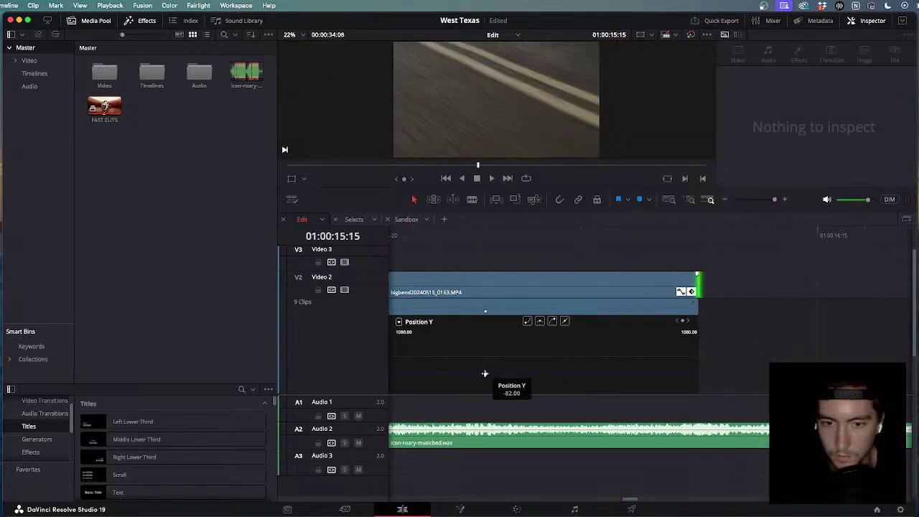
click(485, 374)
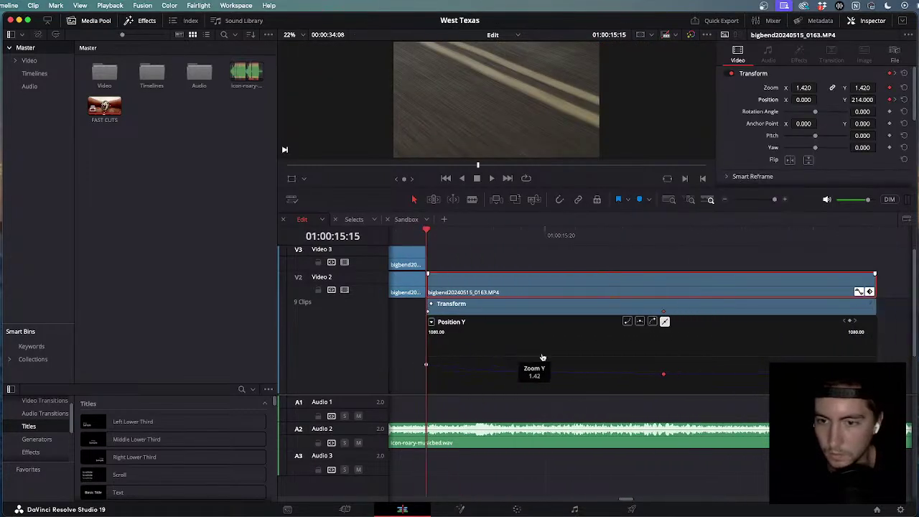
click(651, 322)
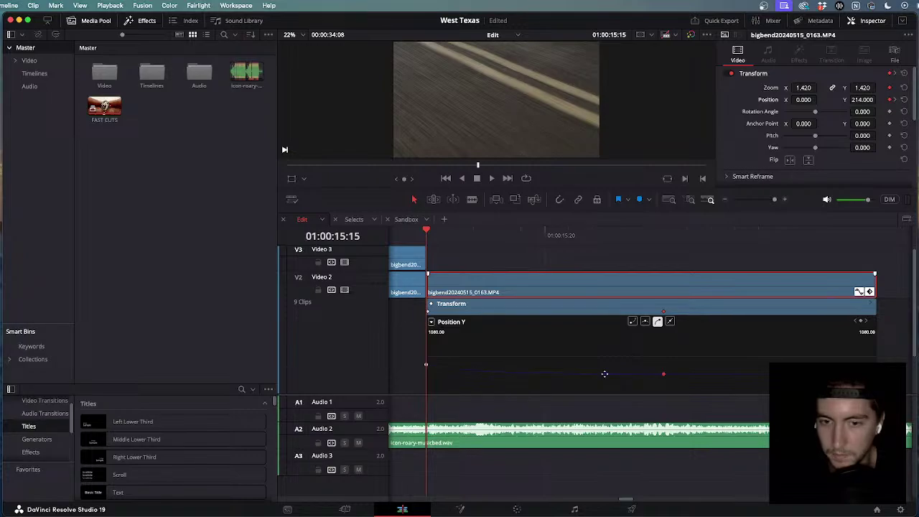
key(super+s)
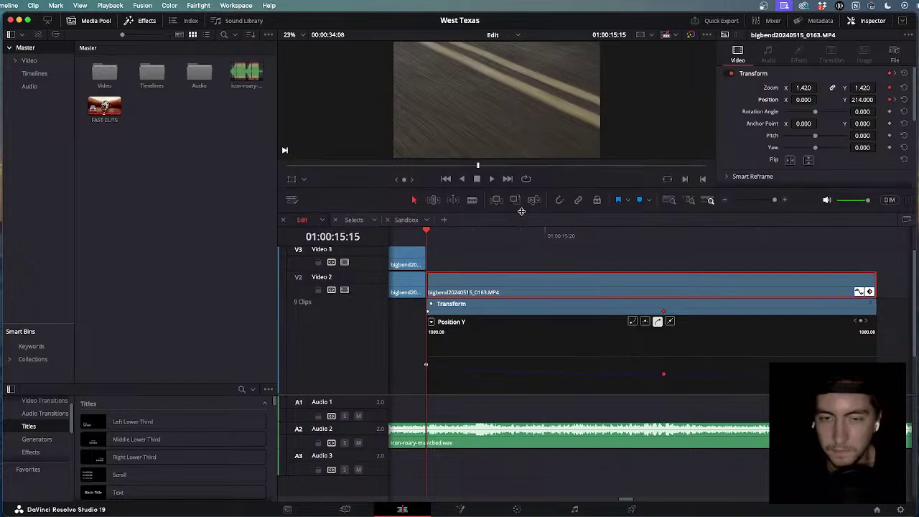
Enlarge the viewer again and check both Position Y keyframes on the road-line clip's curve.
drag(523, 214, 523, 332)
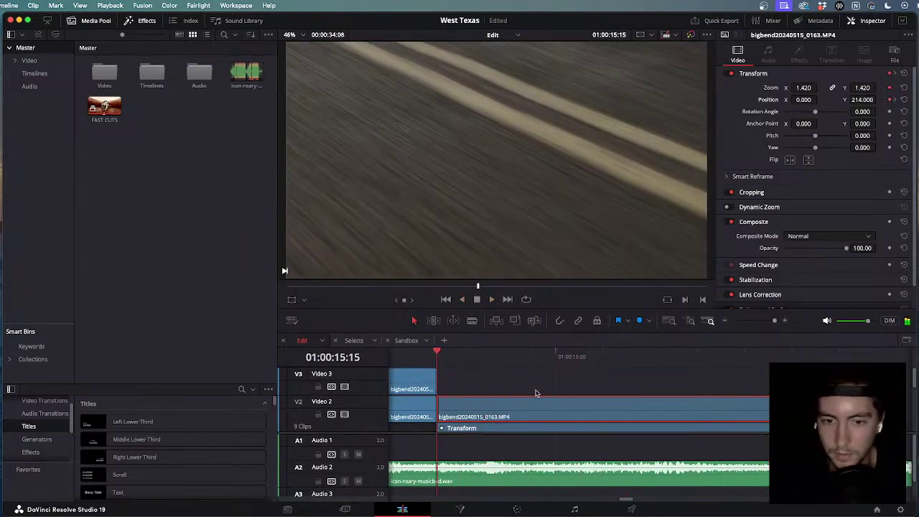
key(shift+c)
click(437, 388)
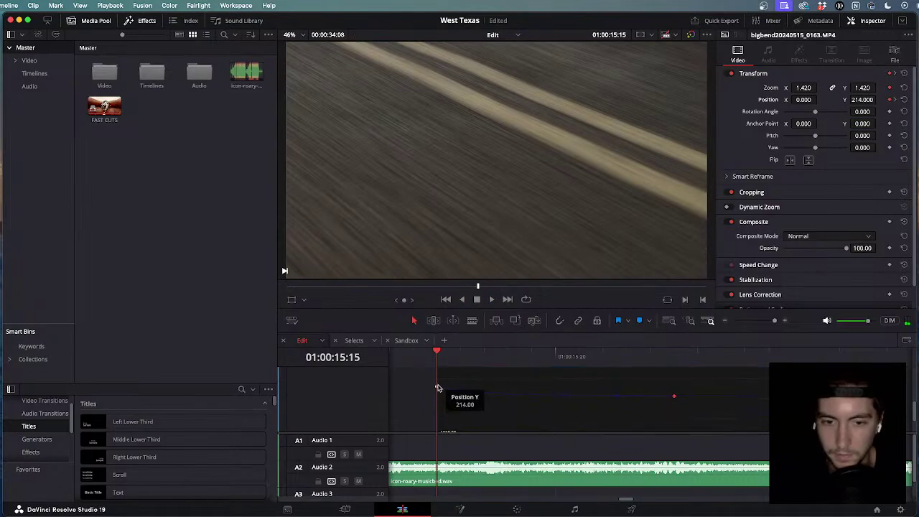
click(674, 396)
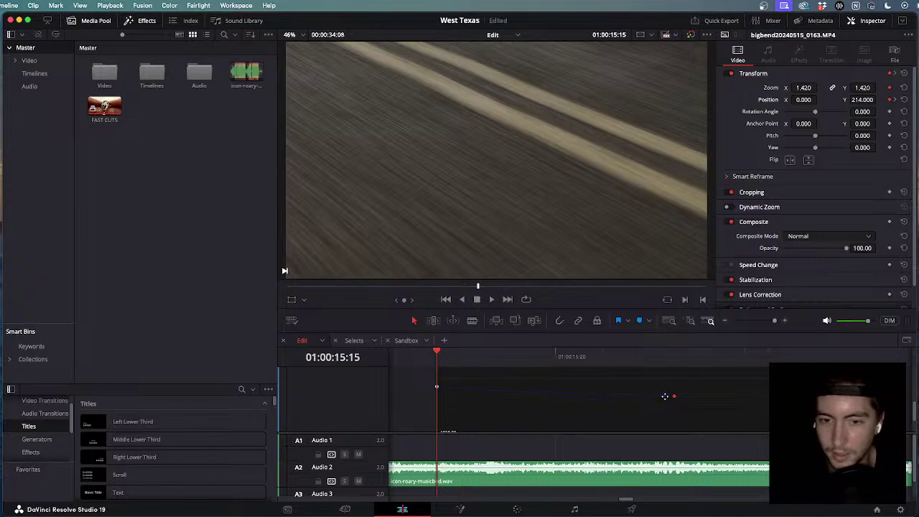
Play the road-line clip back and forth to judge its eased movement, stopping at 01:00:15:22.
key(space)
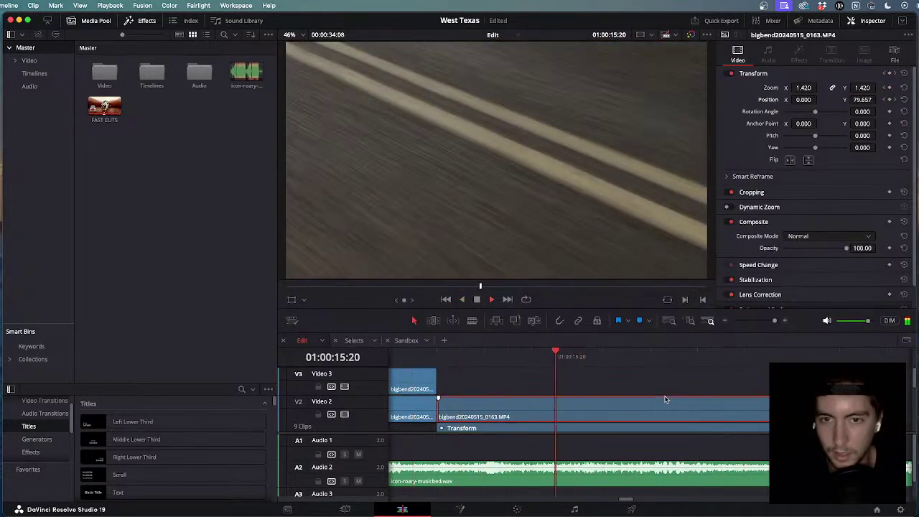
key(j)
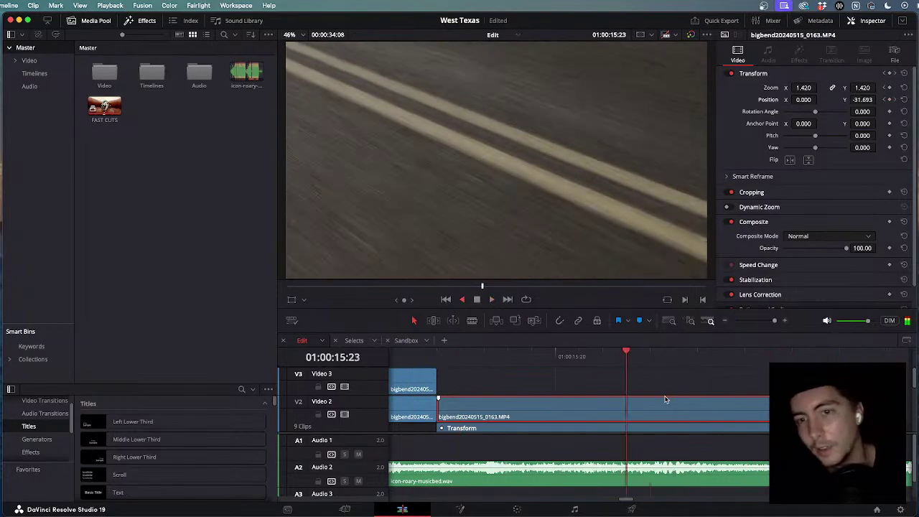
key(l)
key(k)
scroll(760, 405, down, 3)
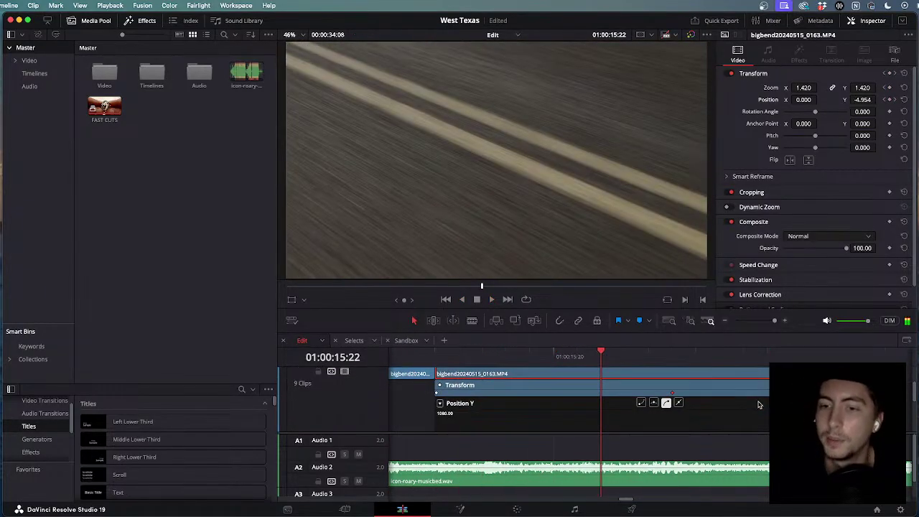
Trim the road-line clip's end back to its last Position Y keyframe and play across its cut into the closer cycling shot.
click(758, 405)
scroll(759, 404, up, 1)
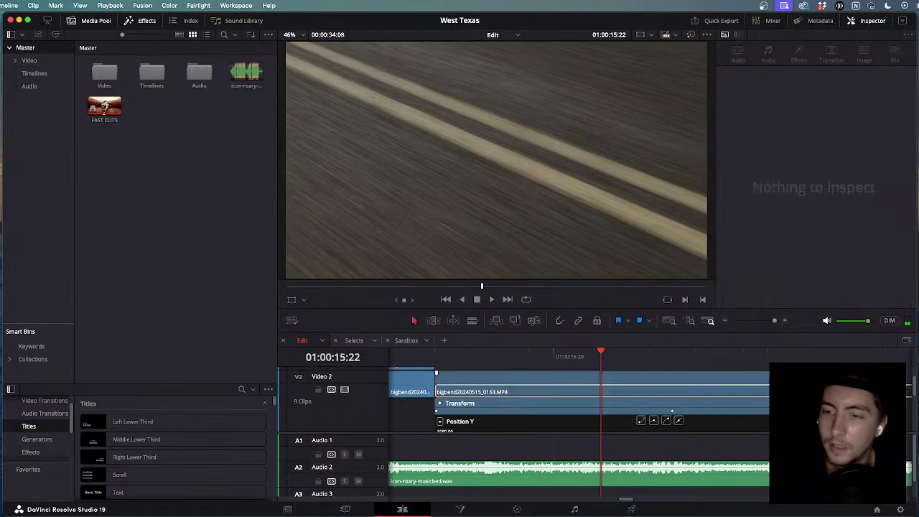
drag(783, 391, 655, 390)
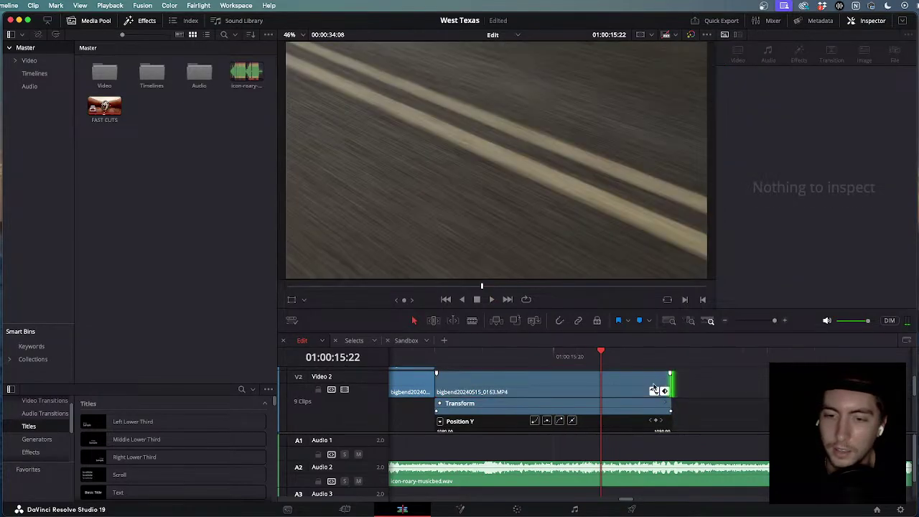
click(431, 354)
key(l)
key(j)
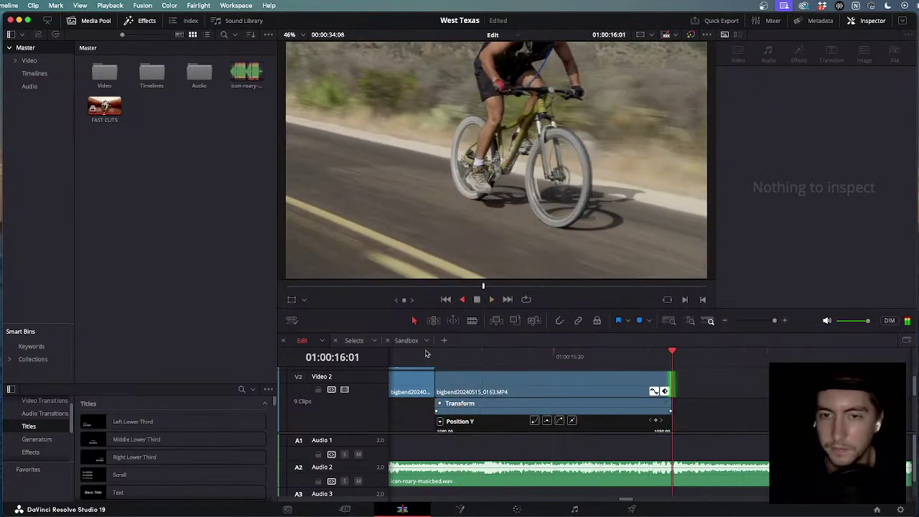
key(l)
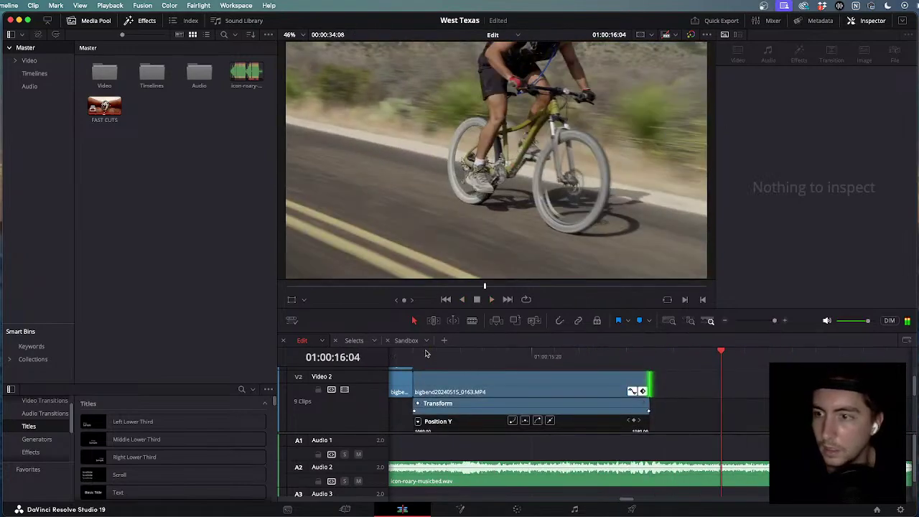
Play the transition from the wide cycling shot through the road lines into the closer shot back and forth to judge its flow.
scroll(563, 413, right, 3)
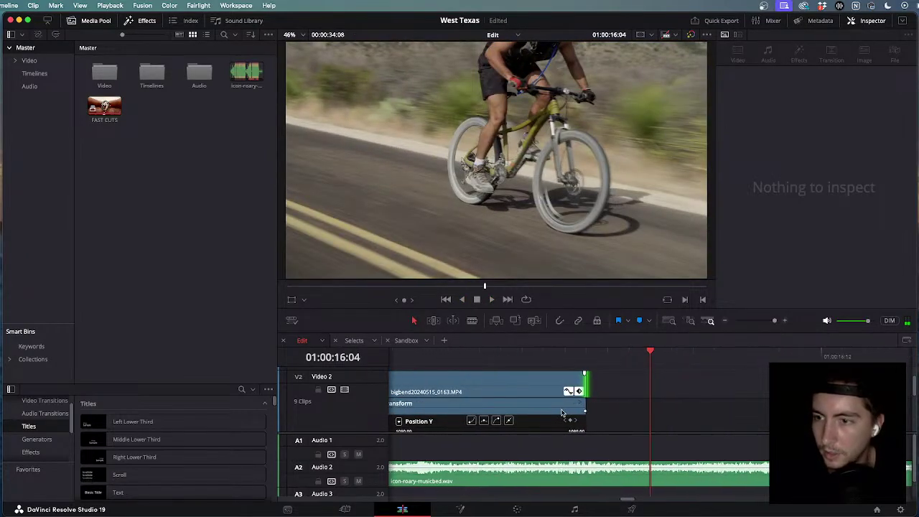
scroll(563, 413, down, 3)
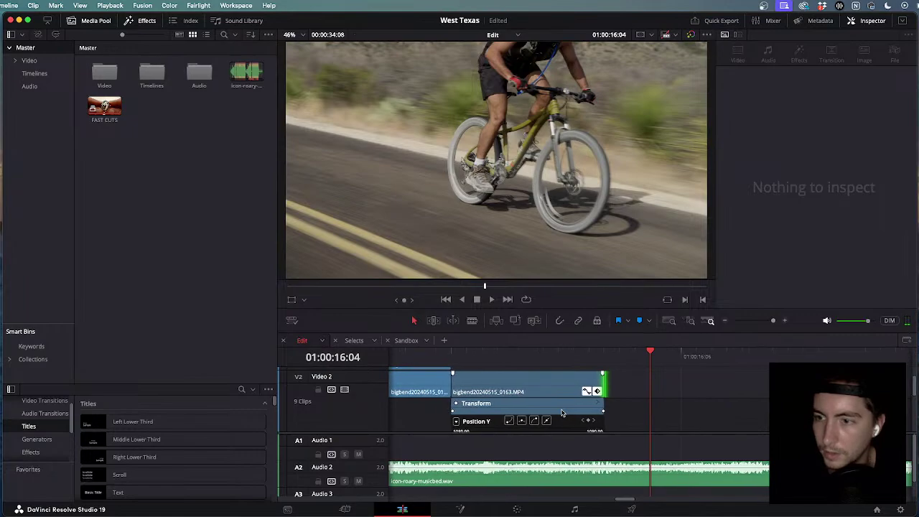
scroll(562, 413, down, 5)
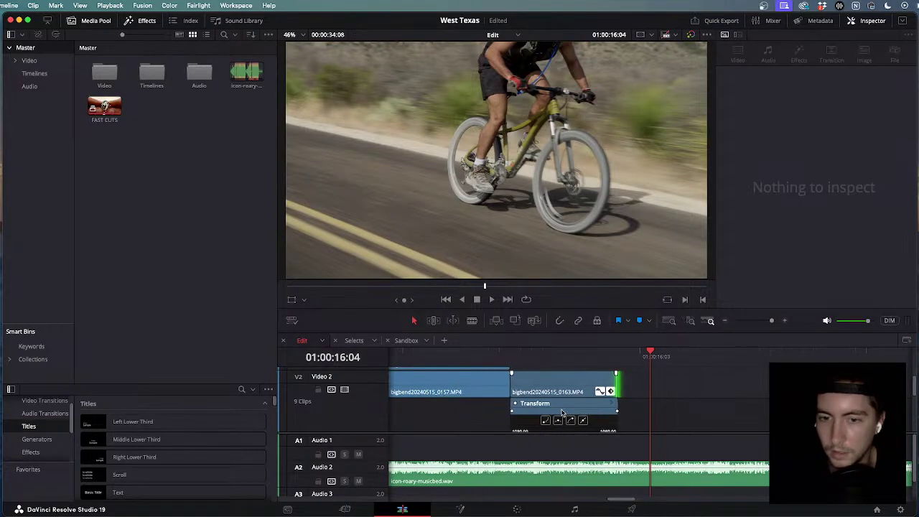
scroll(563, 413, down, 6)
click(566, 362)
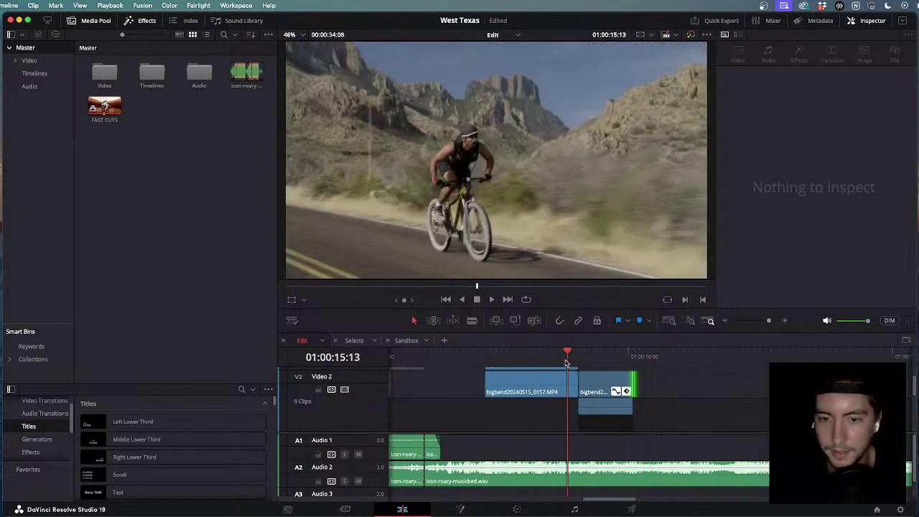
click(474, 361)
key(space)
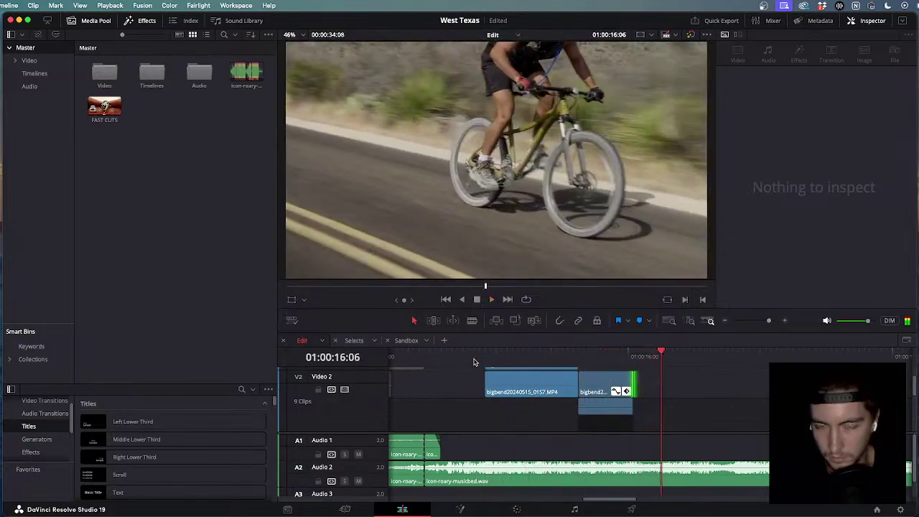
key(j)
key(l)
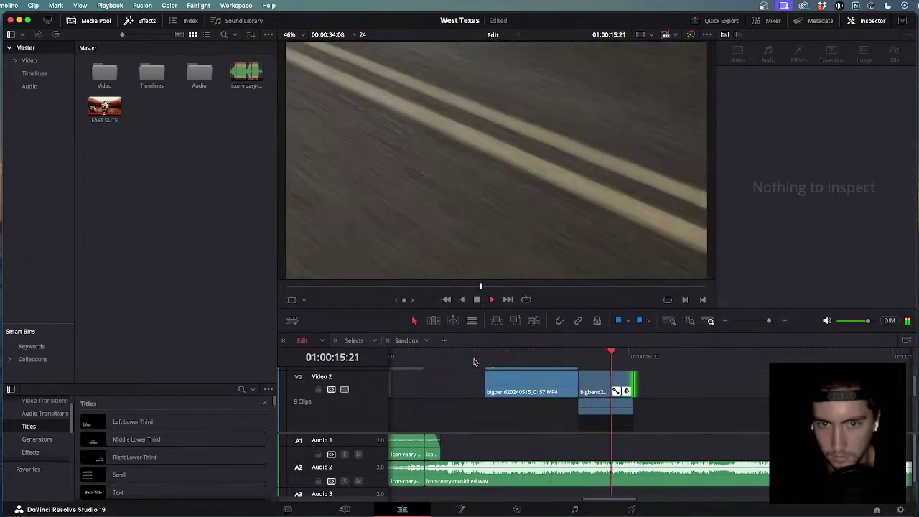
key(j)
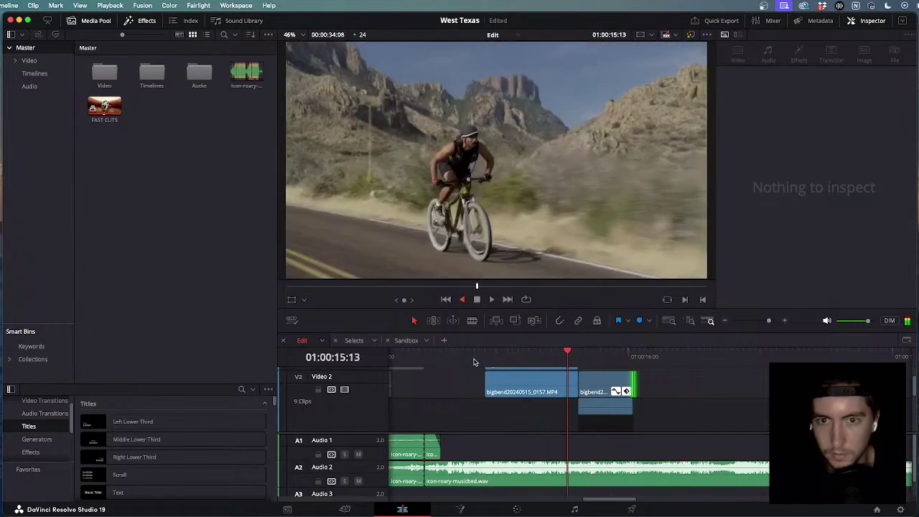
key(k)
key(l)
scroll(474, 361, up, 1)
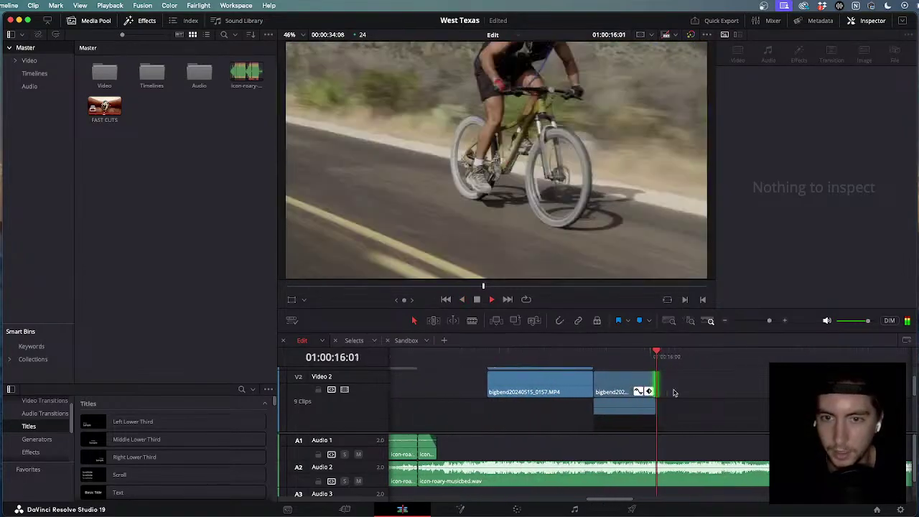
key(j)
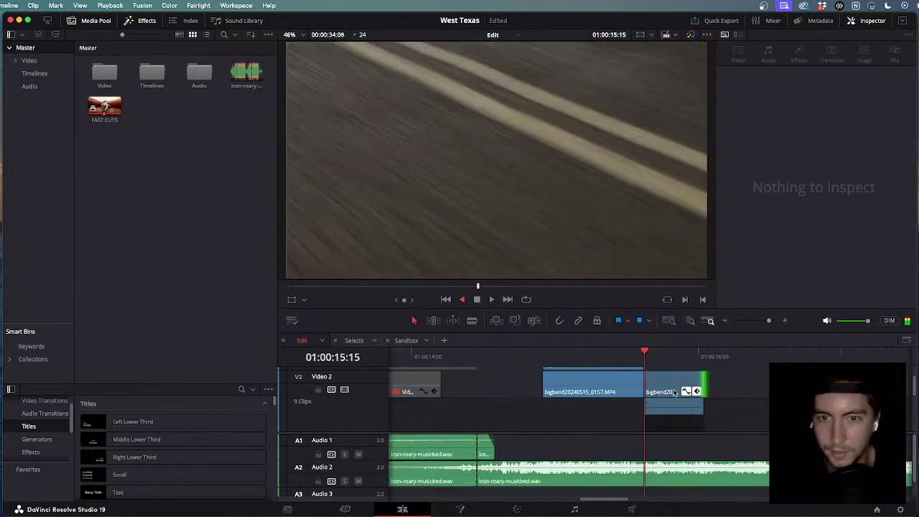
scroll(676, 393, up, 2)
key(l)
scroll(674, 392, down, 3)
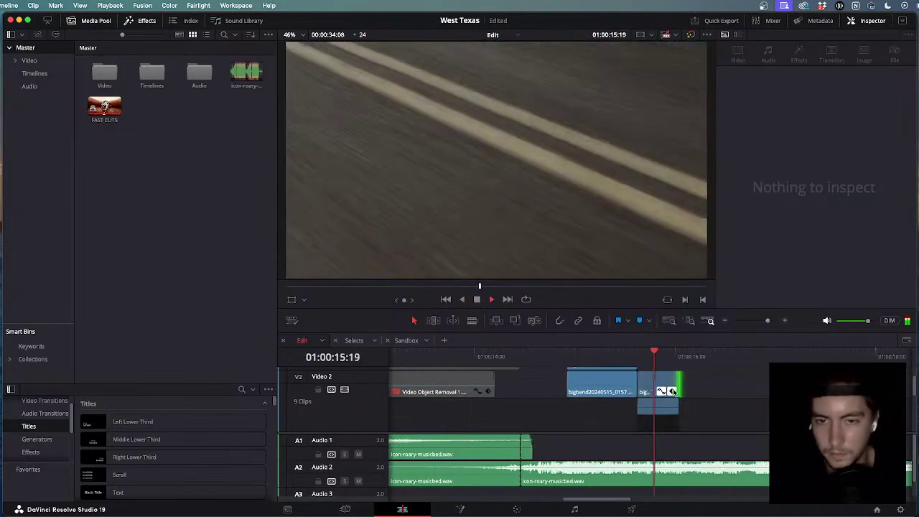
scroll(673, 392, down, 2)
key(j)
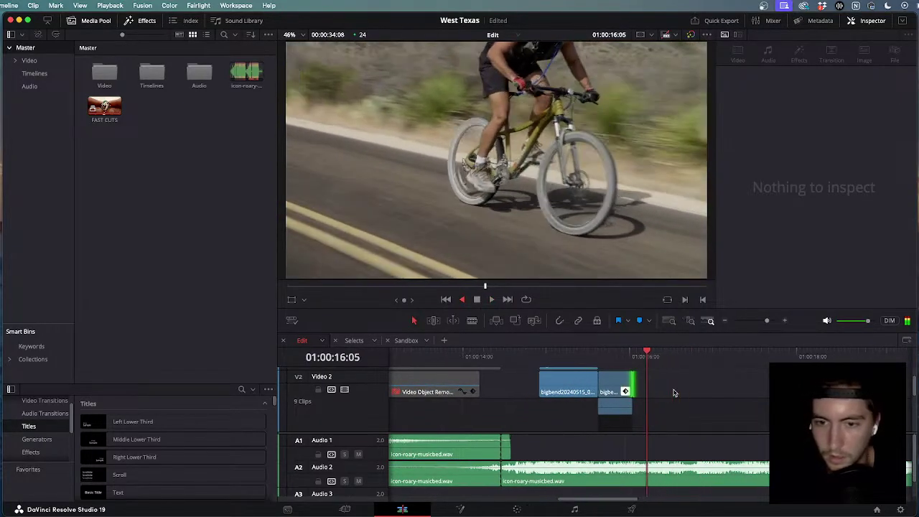
key(k)
Play from the road lines to the end of the closer cycling clip at 01:00:16:14.
scroll(674, 393, up, 5)
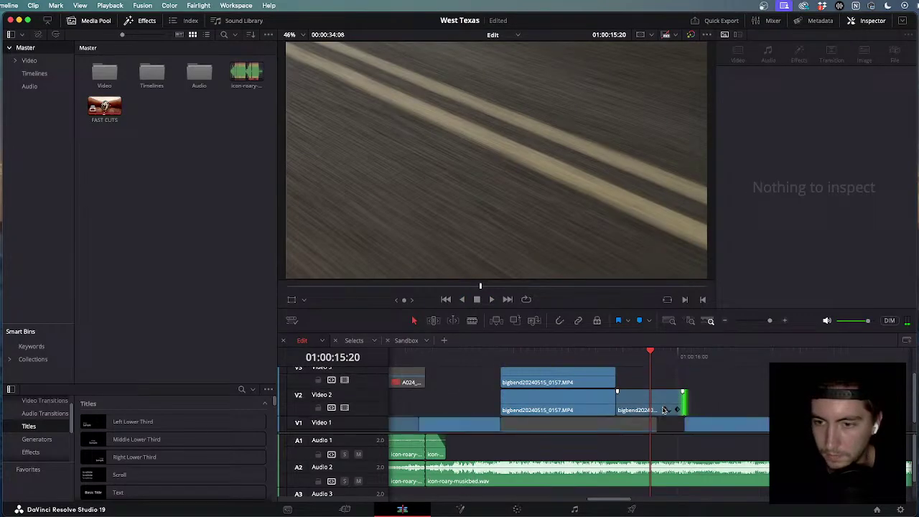
scroll(668, 409, down, 4)
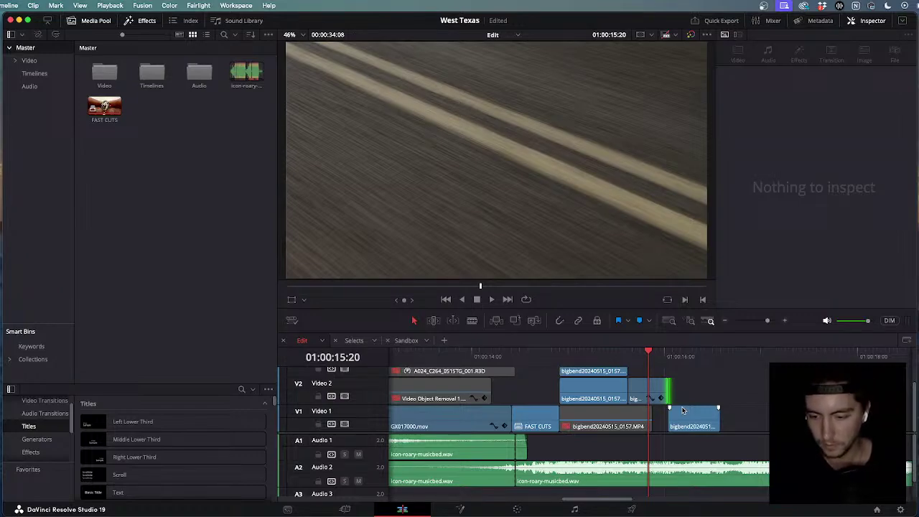
scroll(688, 391, up, 2)
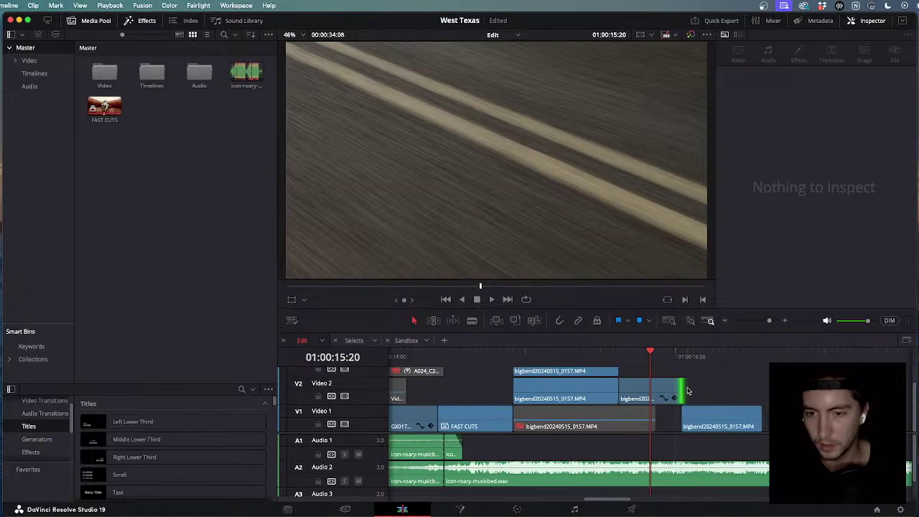
key(space)
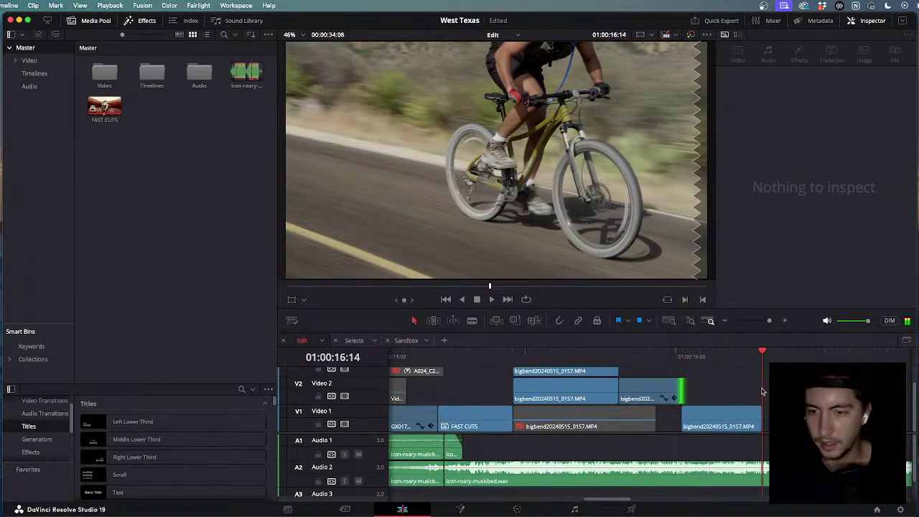
scroll(456, 388, down, 3)
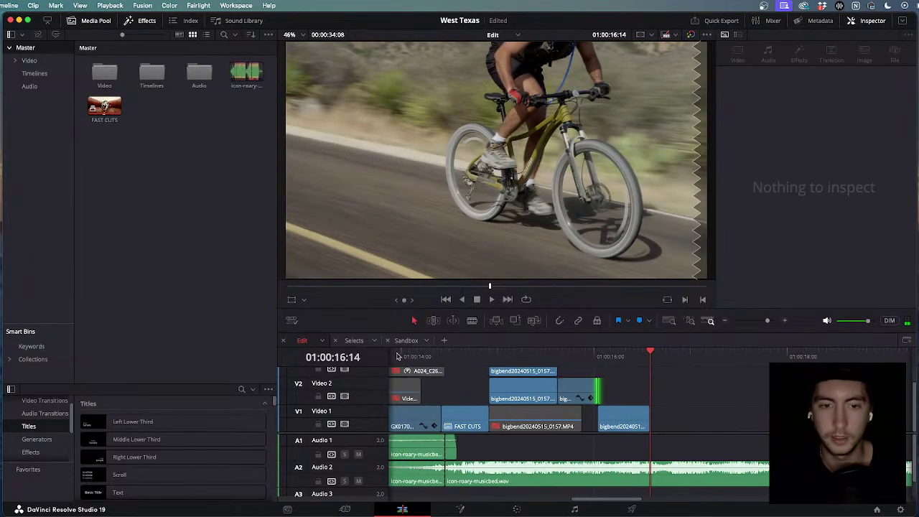
Stack a second timeline below the Edit timeline and load All Selects into it.
click(908, 340)
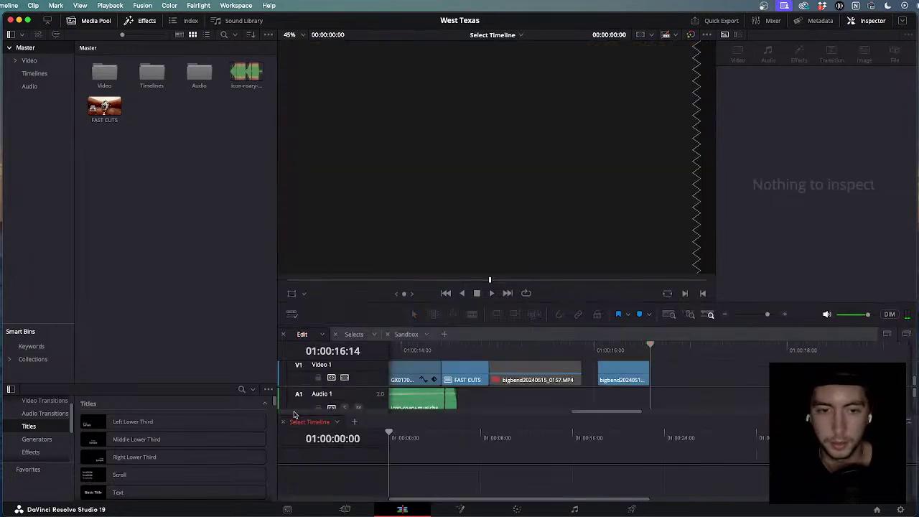
click(335, 423)
click(355, 443)
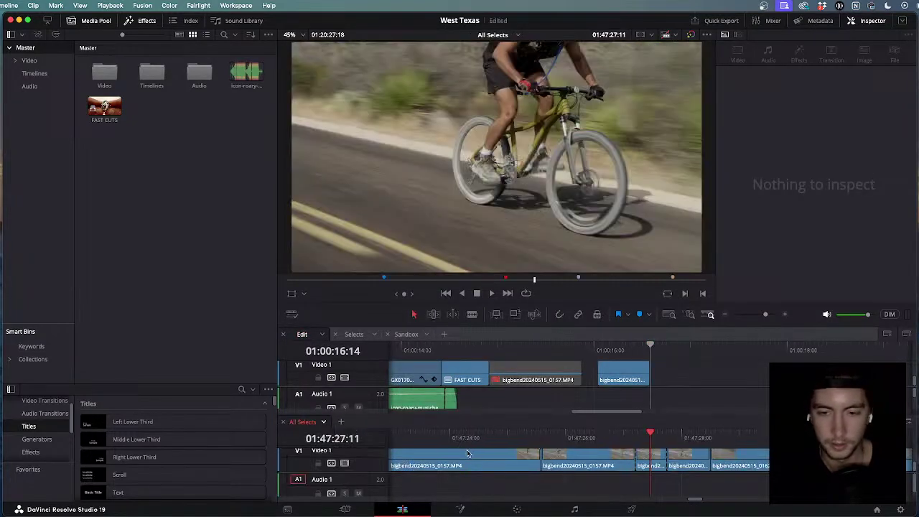
Scrub All Selects through the road cycling clips to DJI_0255 at 01:48:08:14, looking for a shot to follow the closer cycling clip.
scroll(467, 452, down, 3)
drag(637, 431, 810, 433)
scroll(811, 433, down, 2)
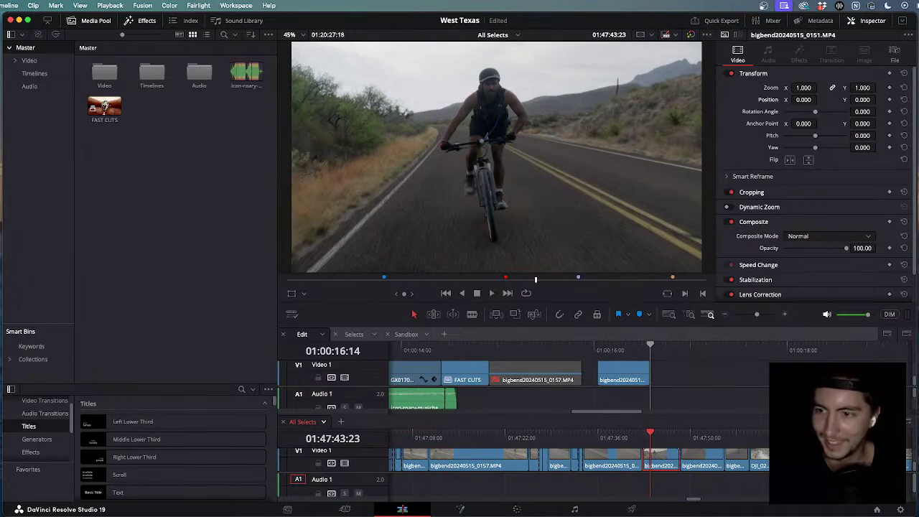
scroll(767, 480, down, 2)
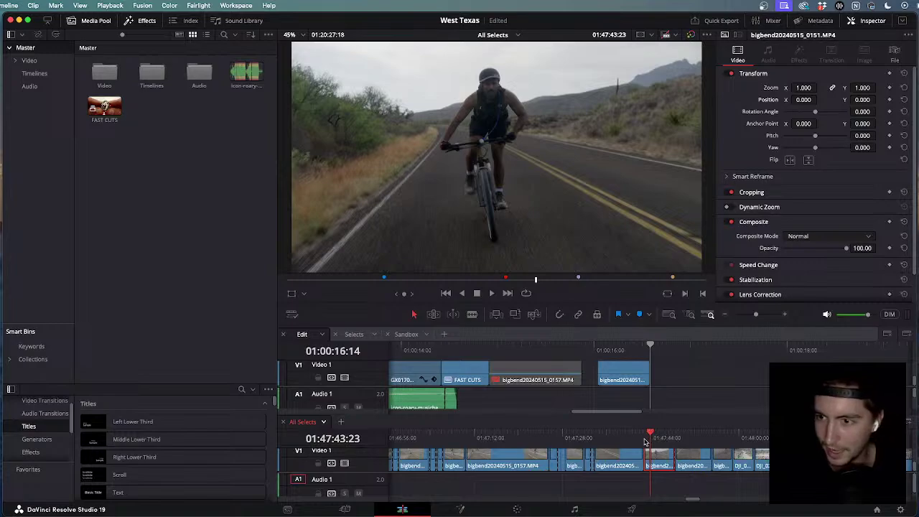
scroll(647, 441, up, 3)
drag(650, 436, 748, 444)
scroll(748, 449, down, 2)
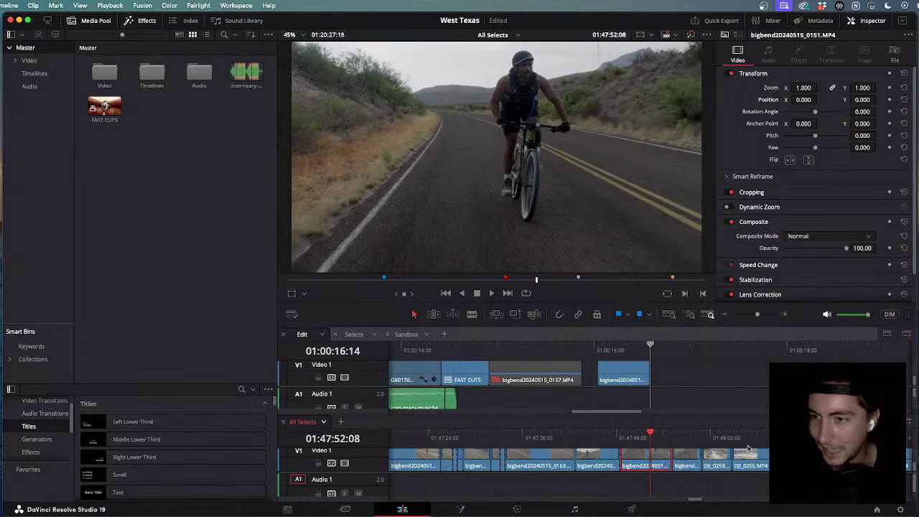
scroll(749, 449, down, 1)
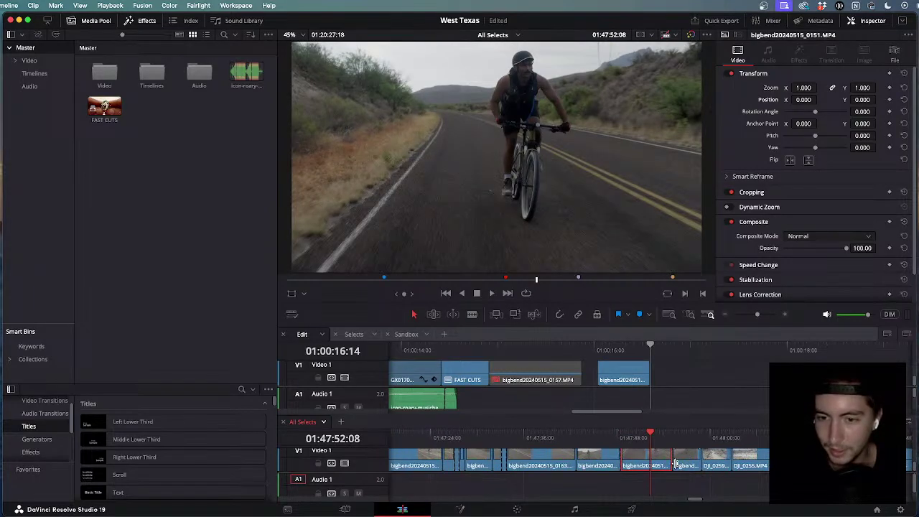
click(651, 433)
drag(651, 434, 754, 446)
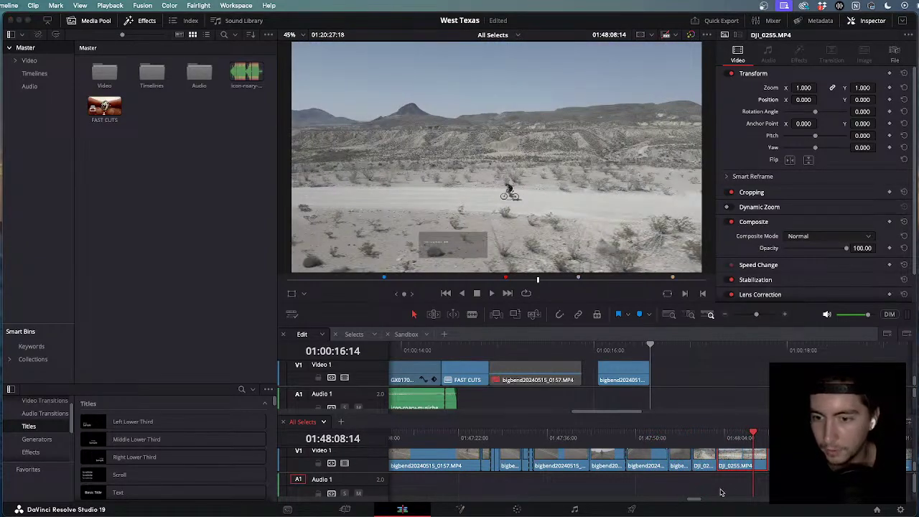
Examine the remaining aerial cycling clips in All Selects, from DJI_0255 through DJI_0257 to DJI_0262 at 01:48:48:01.
scroll(722, 492, down, 3)
scroll(722, 492, up, 2)
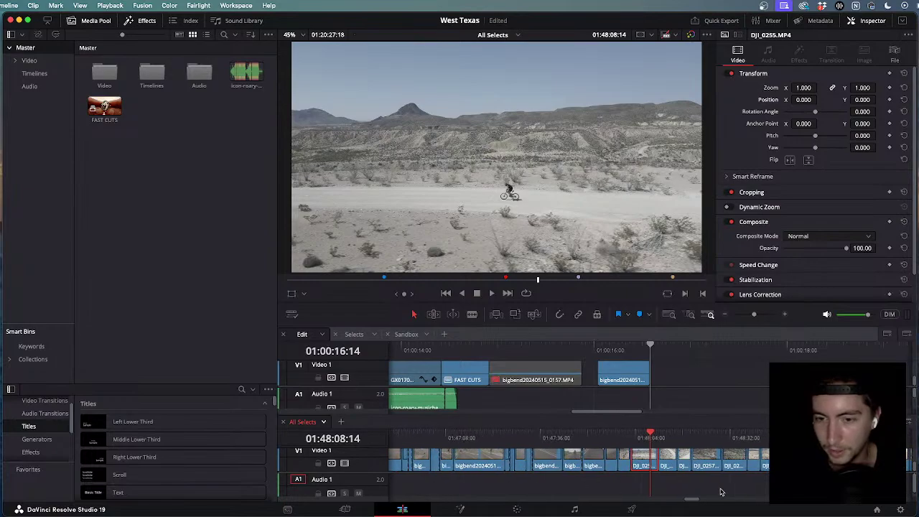
scroll(722, 492, up, 4)
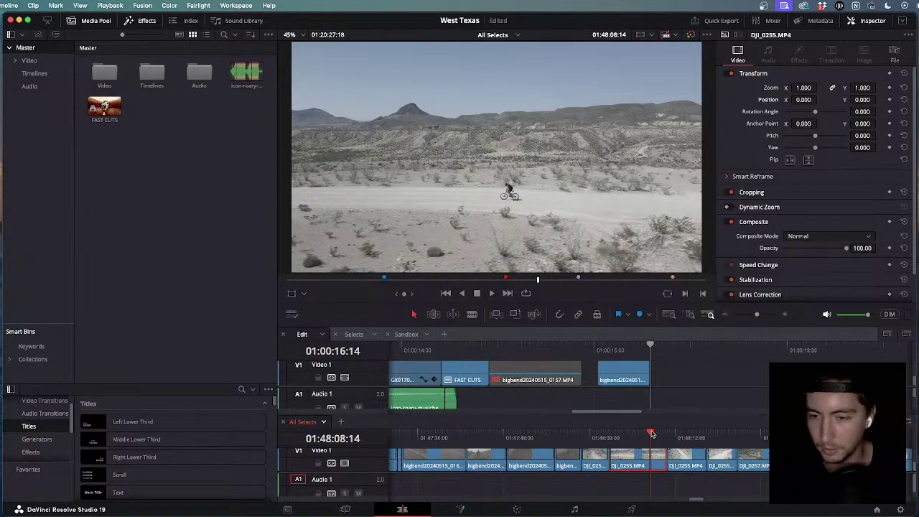
drag(651, 433, 786, 447)
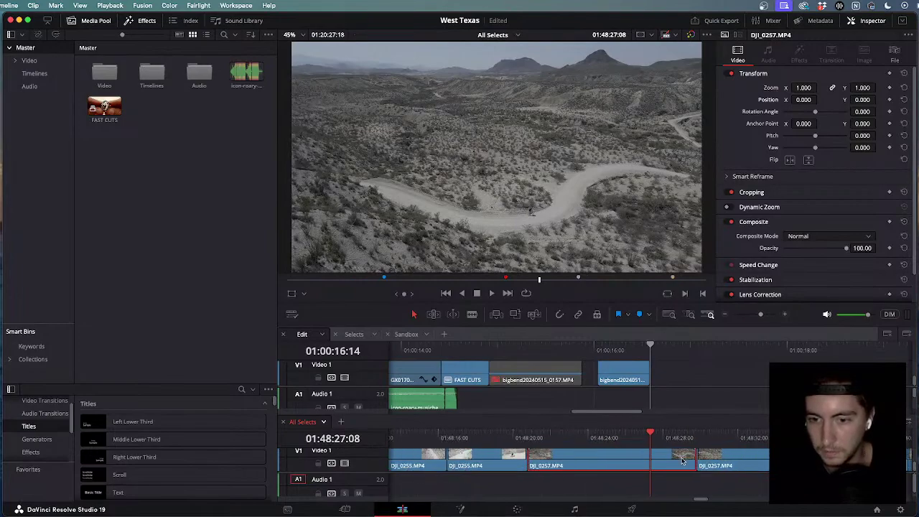
drag(652, 435, 797, 435)
scroll(676, 438, down, 5)
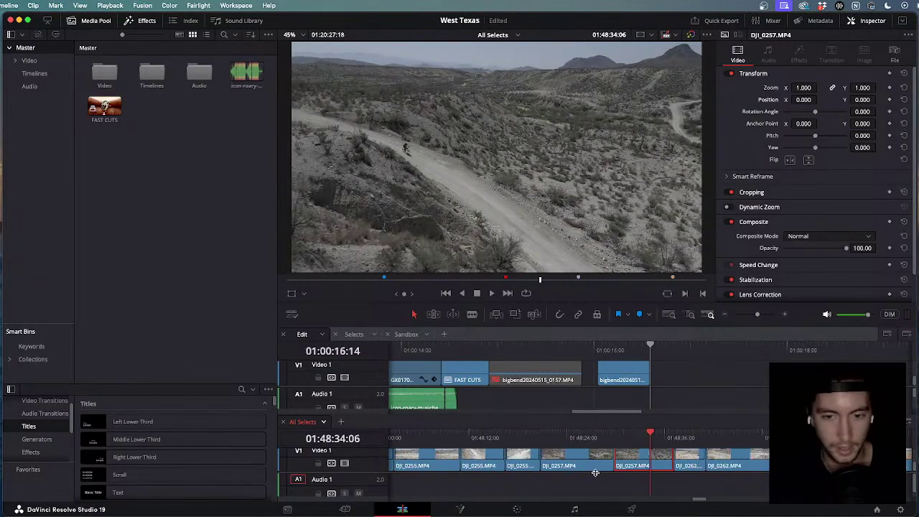
drag(648, 434, 763, 435)
scroll(756, 454, down, 3)
scroll(756, 454, down, 3)
Play the Edit timeline back and forth from the van shot through the cycling transition to judge which shot should follow.
drag(650, 347, 457, 347)
key(space)
scroll(559, 379, down, 1)
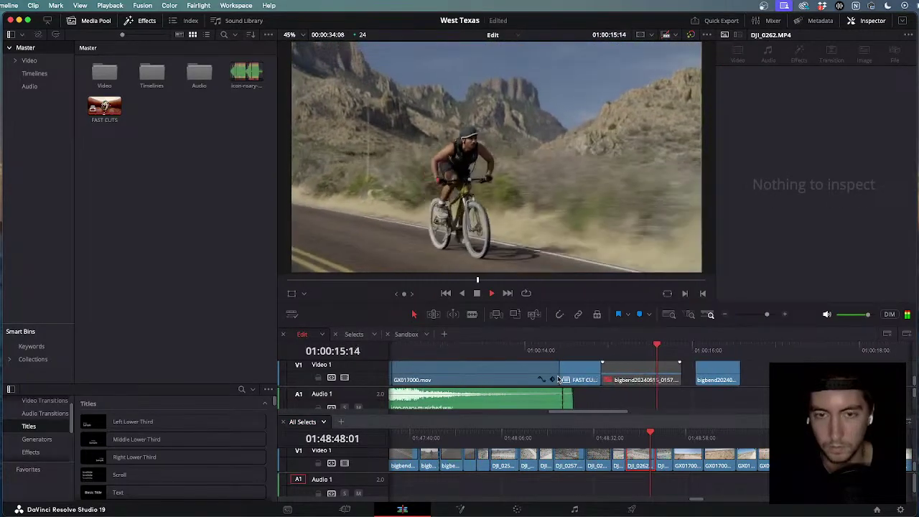
key(j)
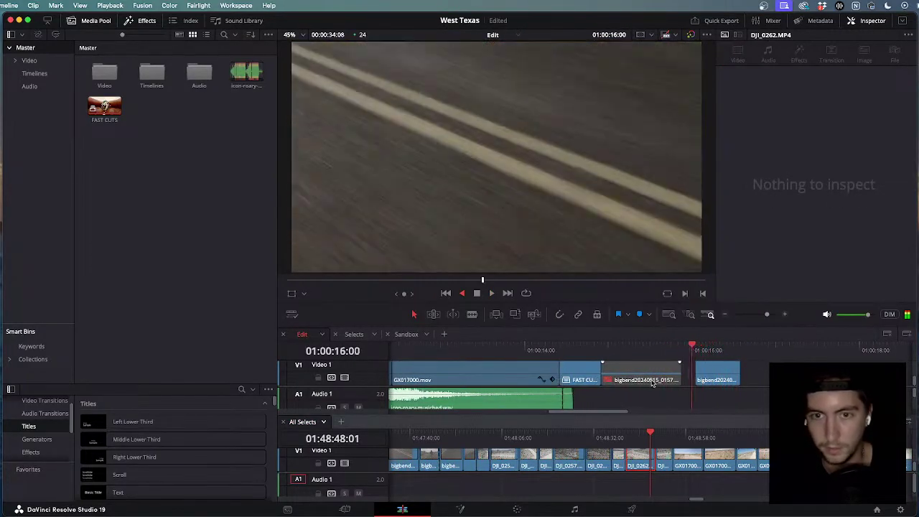
scroll(729, 372, down, 2)
key(k)
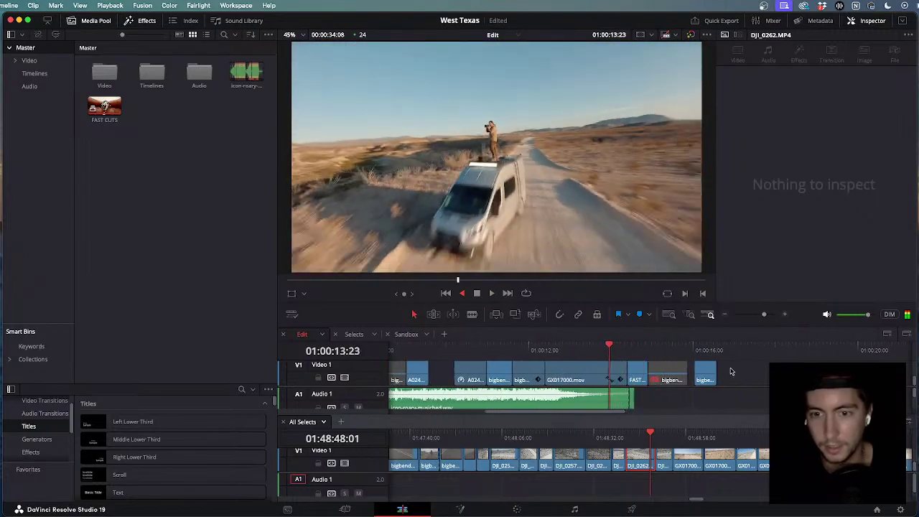
key(l)
scroll(748, 380, down, 1)
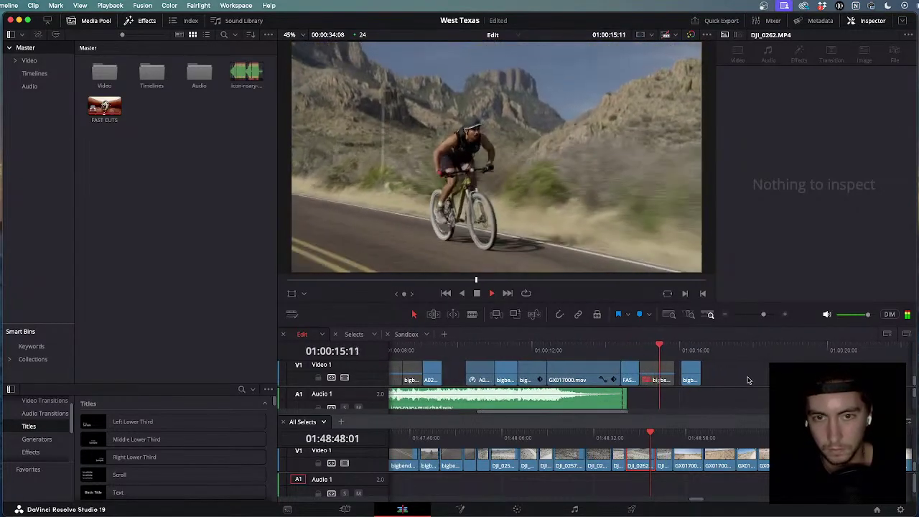
Keyframe the position and zoom of the closer bigbend20240515_0157 cycling clip at its first frame, 01:00:16:01.
key(j)
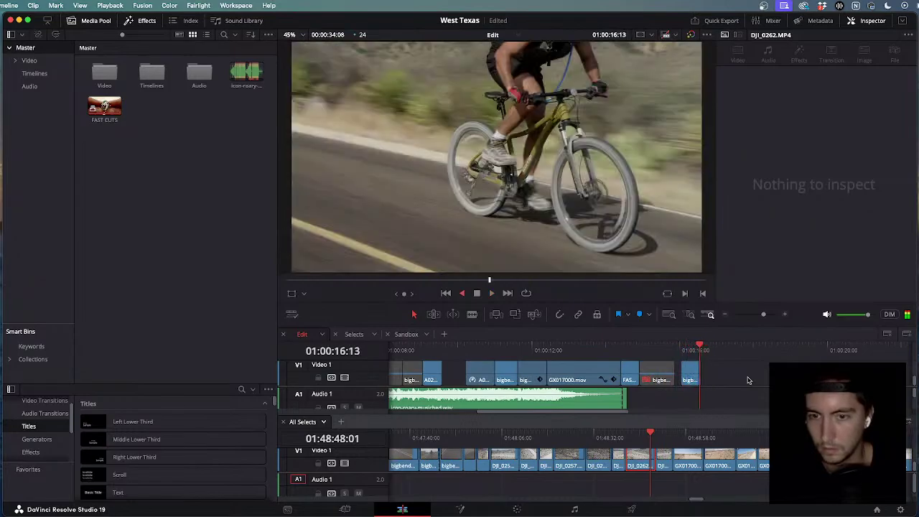
key(k)
scroll(740, 383, up, 3)
click(691, 380)
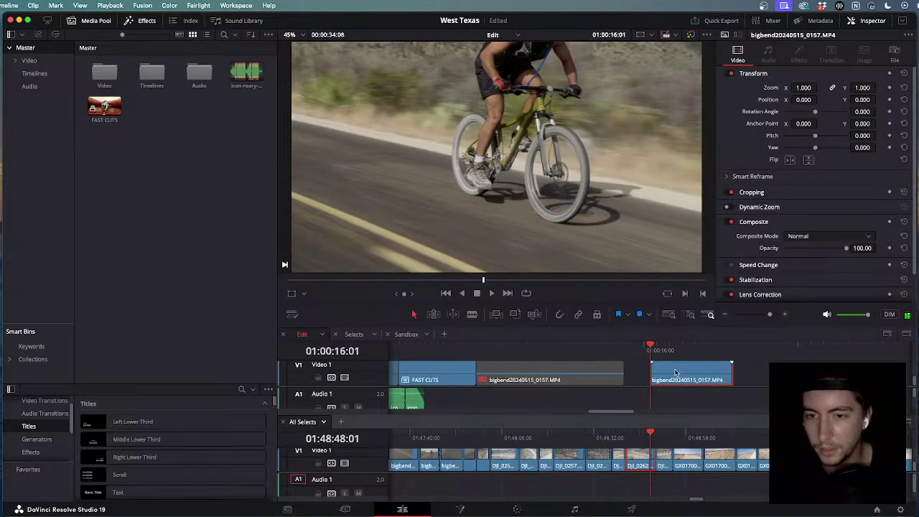
scroll(688, 375, up, 3)
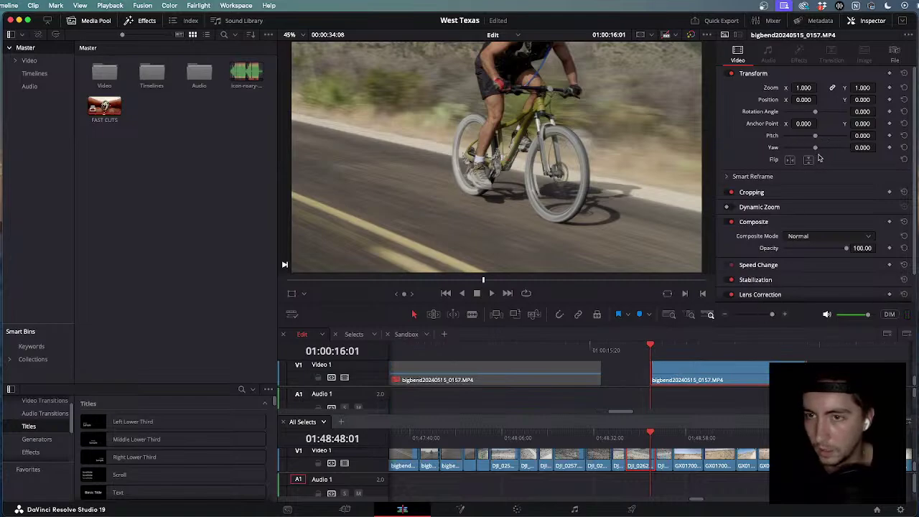
click(889, 100)
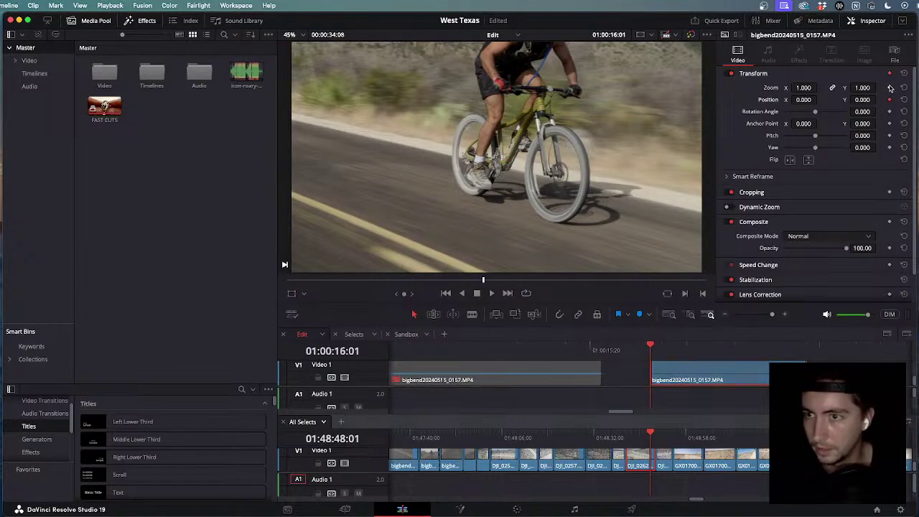
click(890, 87)
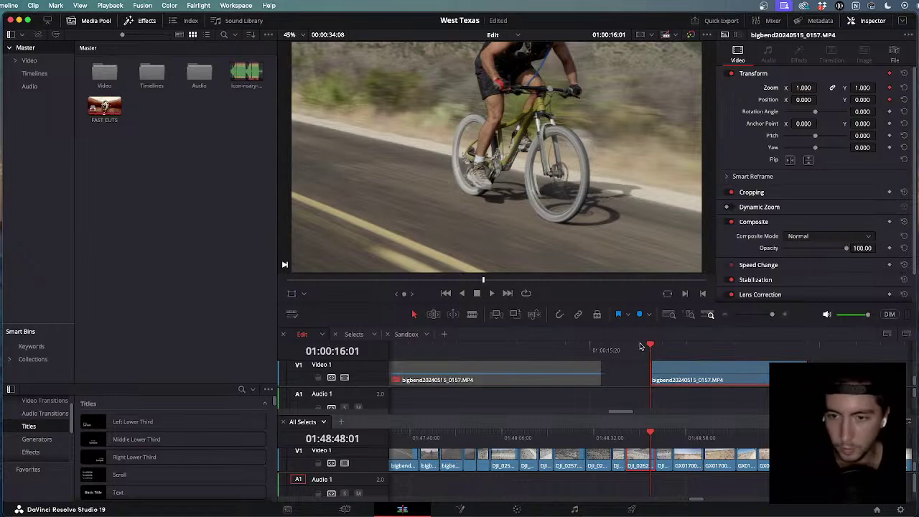
Play the edit from the FAST CUTS clip through both cycling clips to judge the flow between them.
scroll(642, 346, down, 2)
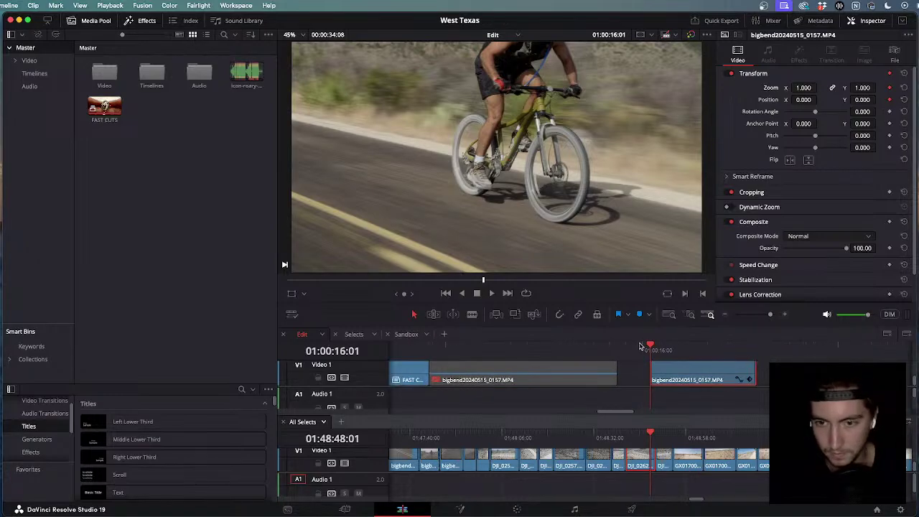
scroll(641, 347, down, 2)
drag(641, 347, 569, 345)
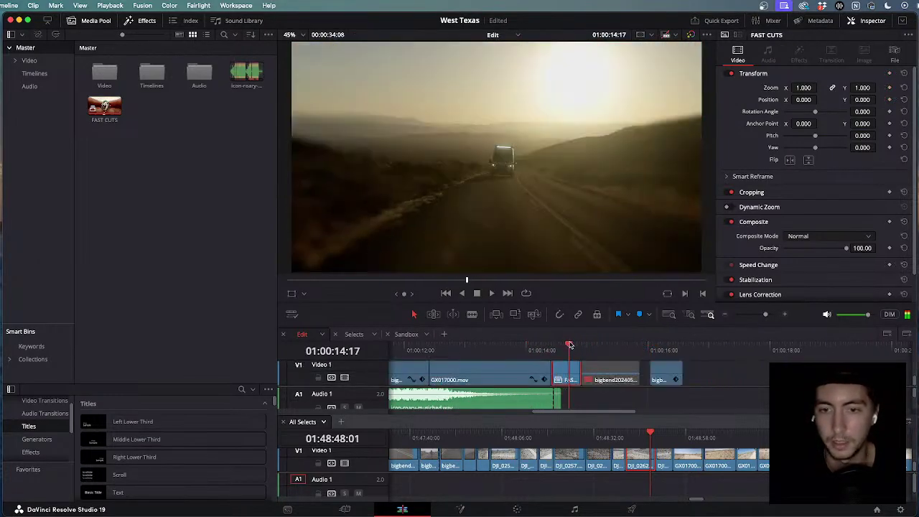
key(space)
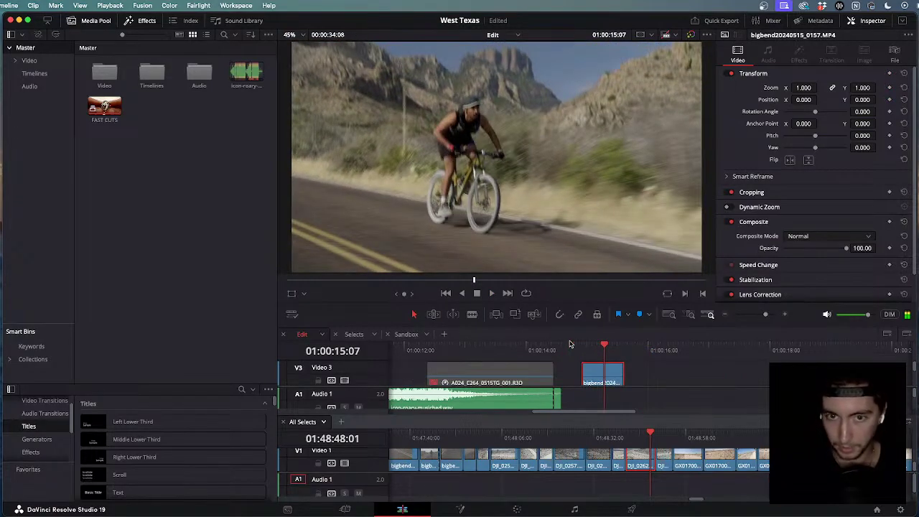
key(Left)
key(Left)
key(Left)
key(Left)
key(Left)
key(Left)
key(Left)
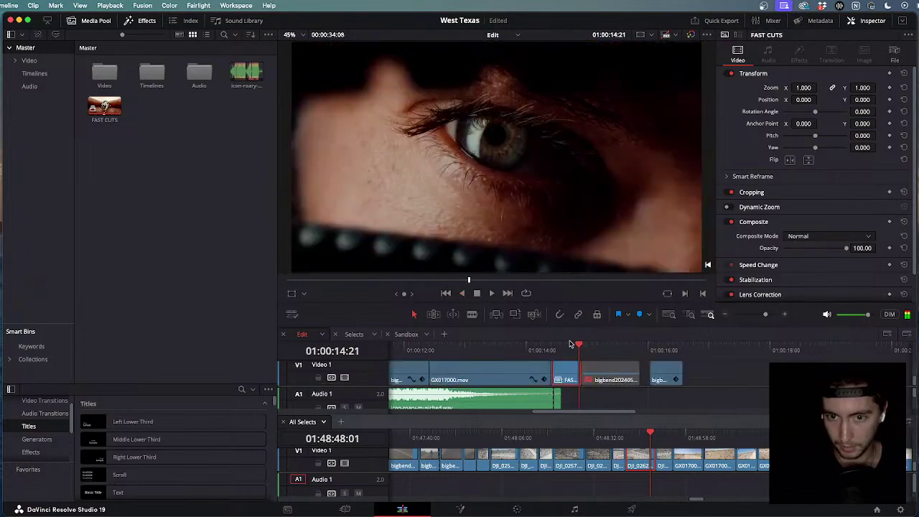
key(space)
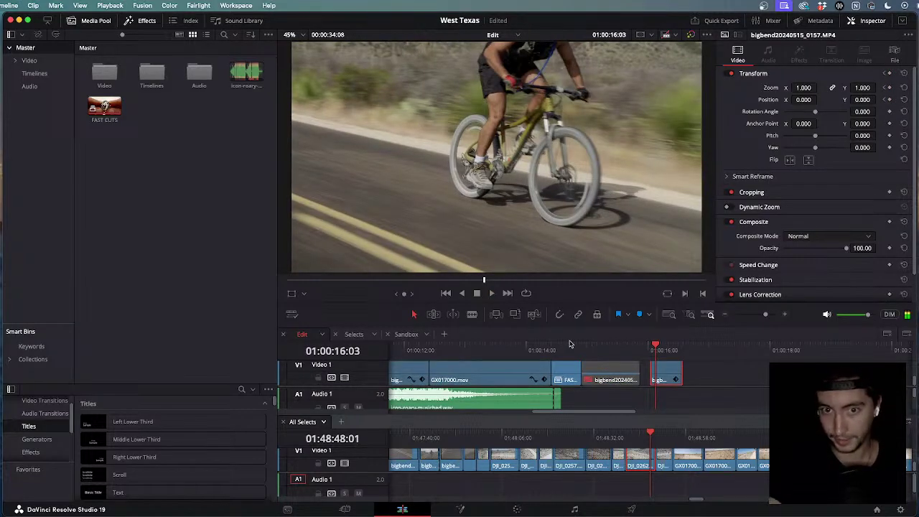
Set the closer cycling clip's starting keyframe at 01:00:16:01 to zoom 1.420, position X 27 and Y 221, with its keyframe track expanded.
key(super+z)
key(super+z)
key(super+z)
key(super+z)
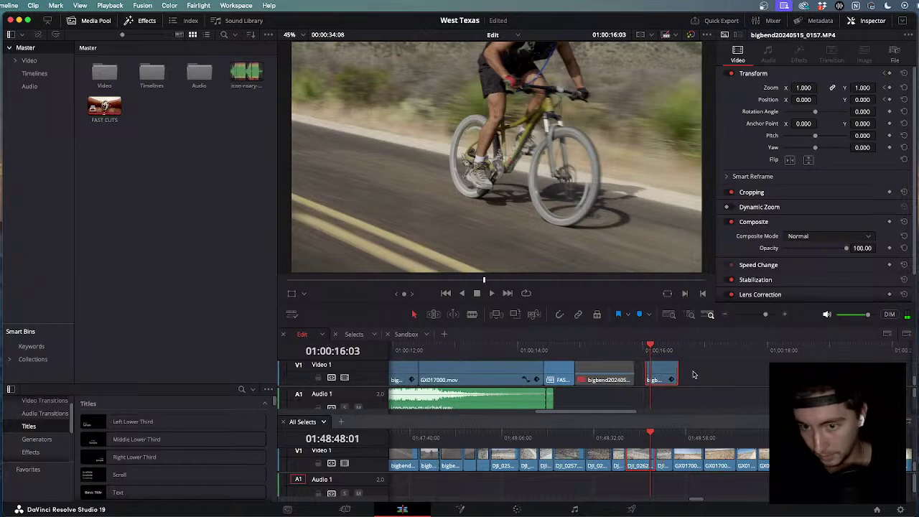
key(Left)
key(Left)
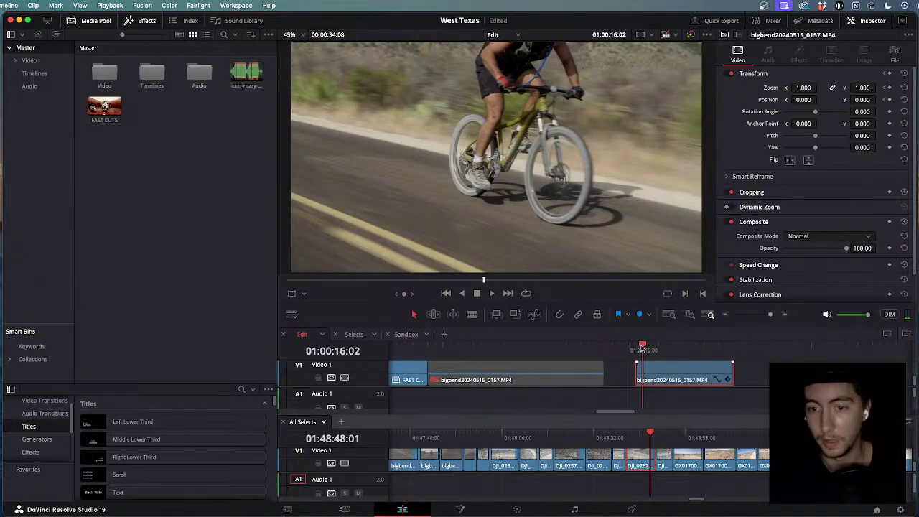
scroll(698, 371, up, 3)
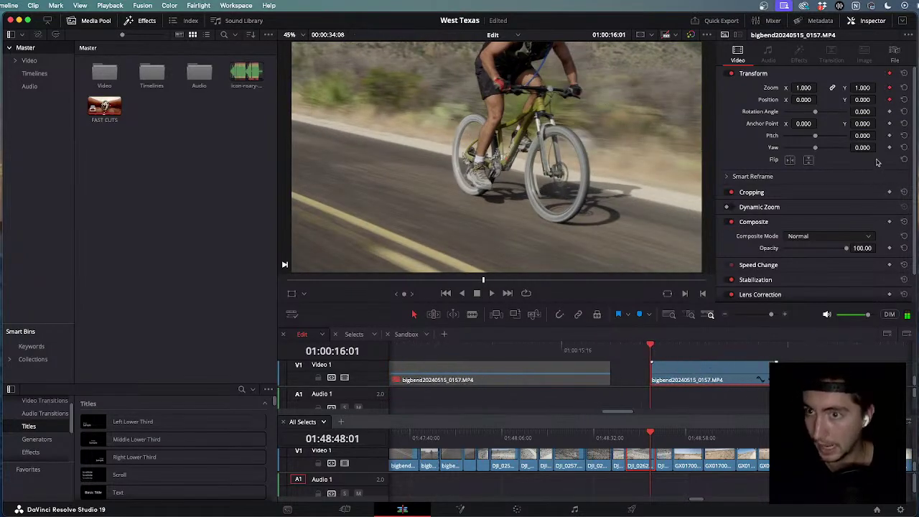
click(760, 379)
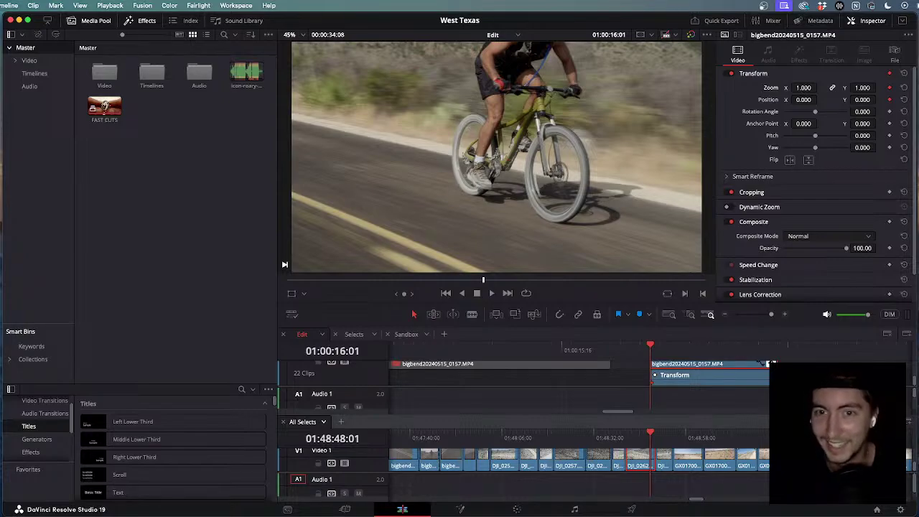
drag(803, 88, 857, 108)
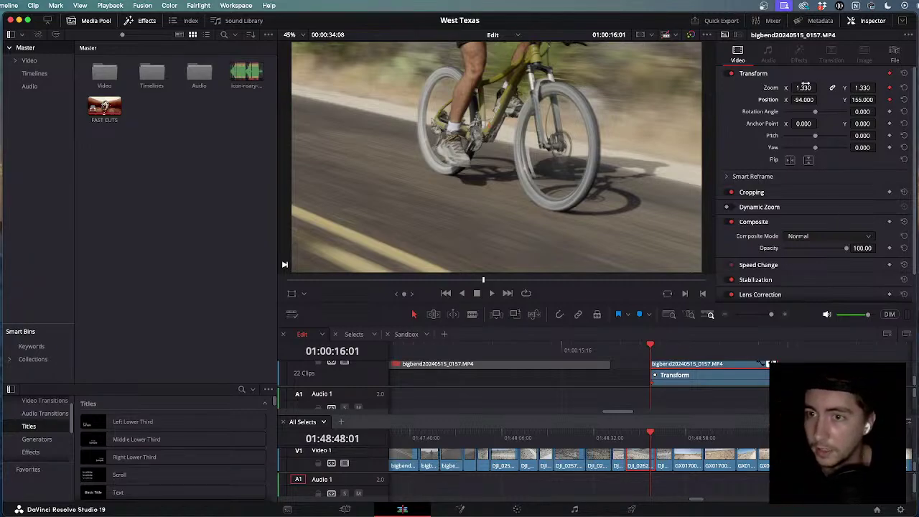
drag(806, 87, 879, 99)
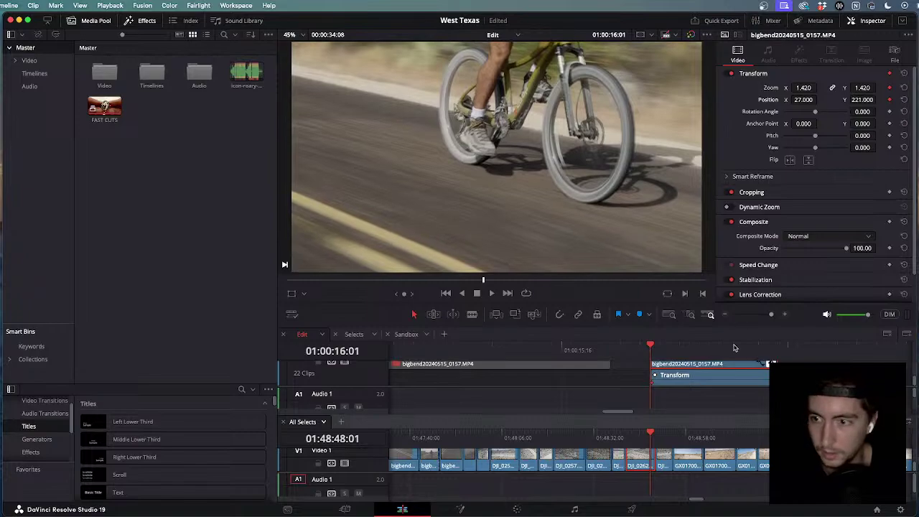
Keyframe the end of the closer cycling clip at 01:00:16:14 with zoom 1.210, position X -206 and Y 5.
drag(656, 349, 775, 354)
key(ctrl+z)
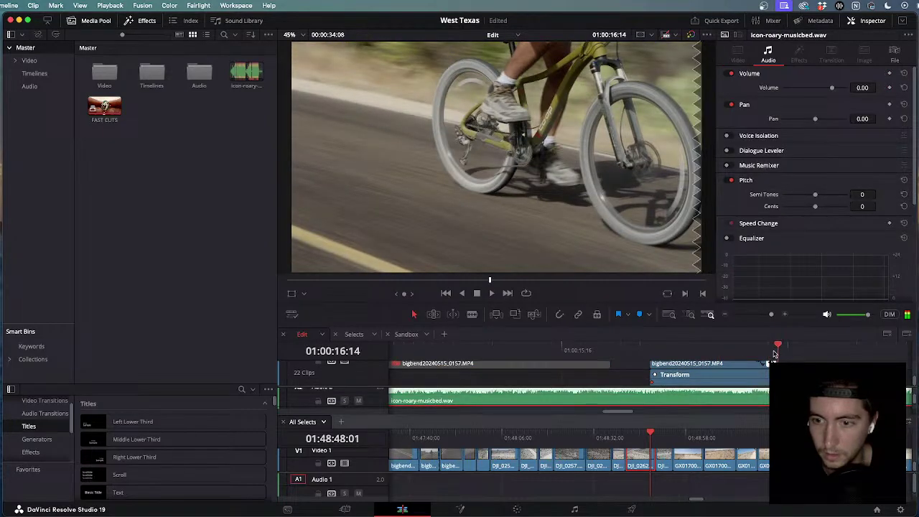
click(765, 382)
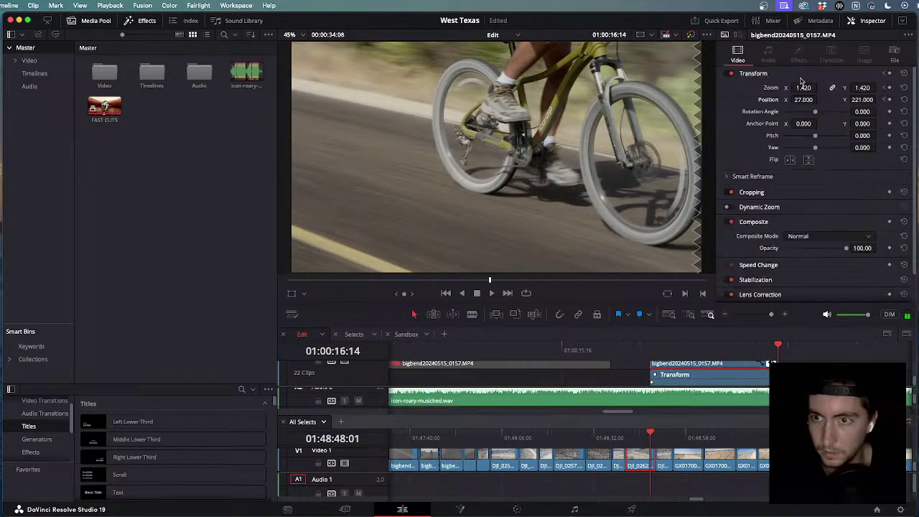
drag(806, 87, 805, 99)
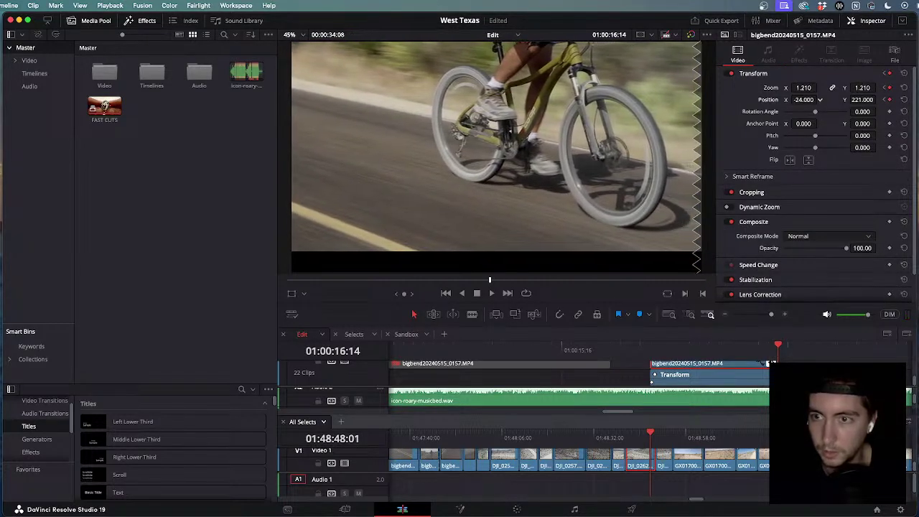
drag(863, 99, 806, 105)
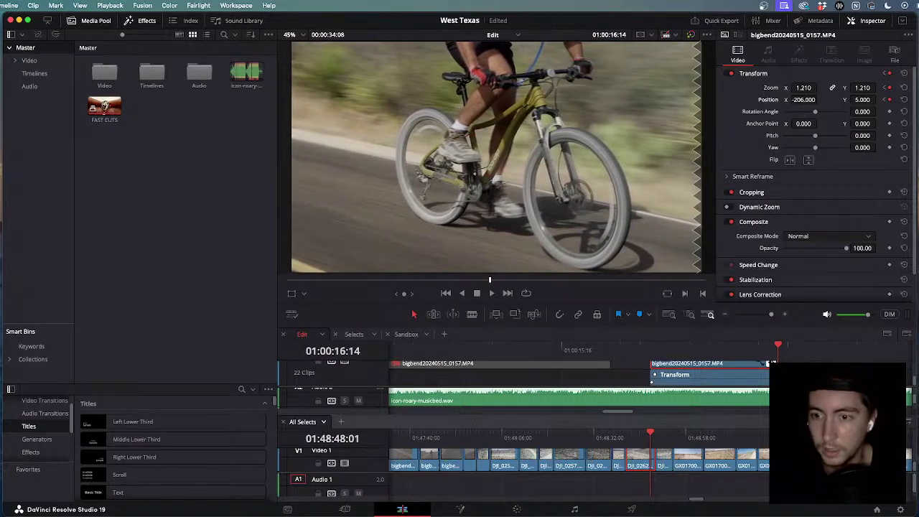
Collapse the clip's keyframe track, scrub through the animated zoom, and mute the icon-roary-musicbed music track.
drag(776, 356, 767, 348)
drag(718, 350, 655, 352)
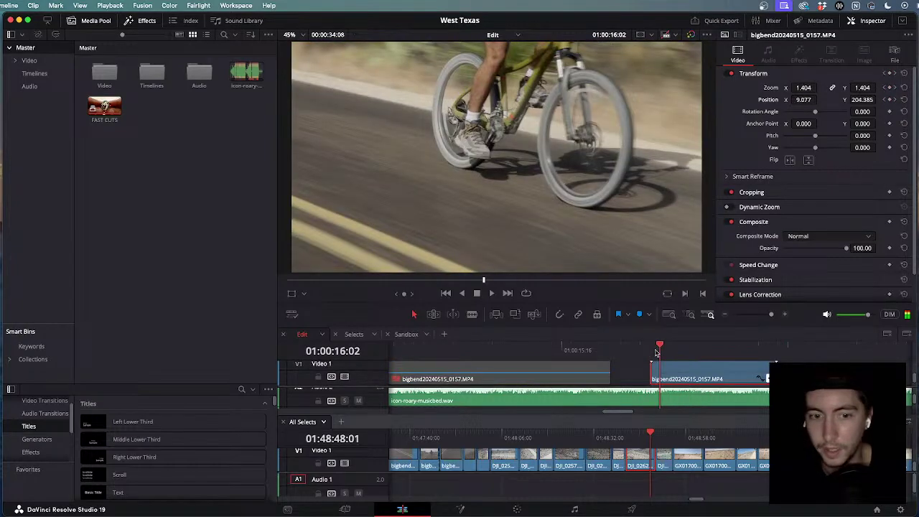
click(359, 400)
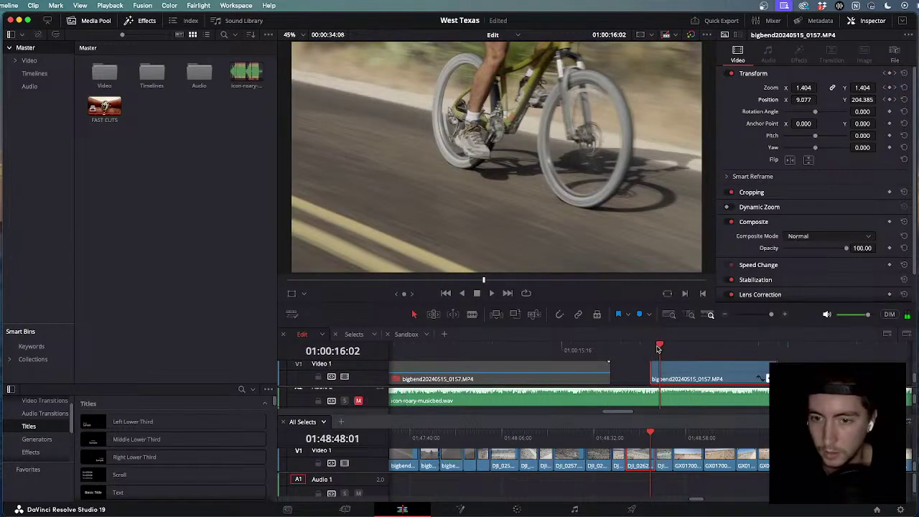
Play the cycling transition repeatedly from 01:00:14:23 without music to judge the keyframed move on the closer clip.
drag(659, 349, 435, 347)
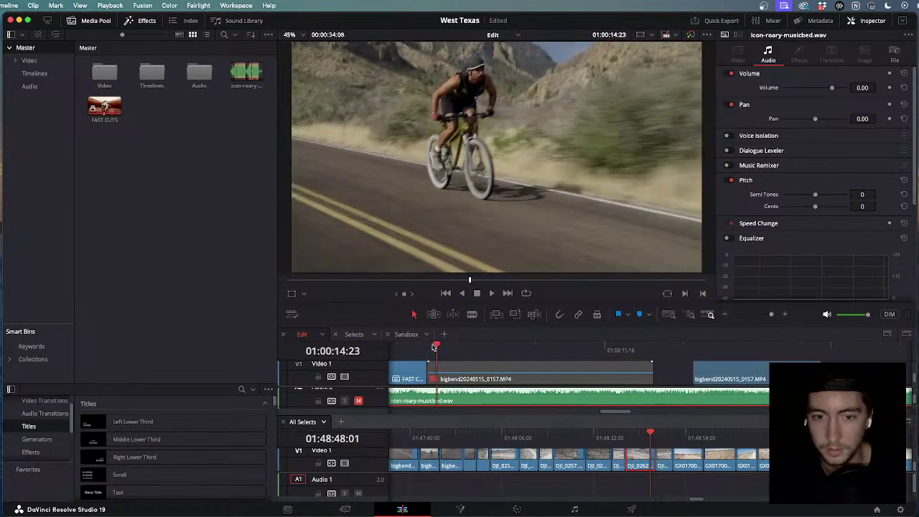
key(space)
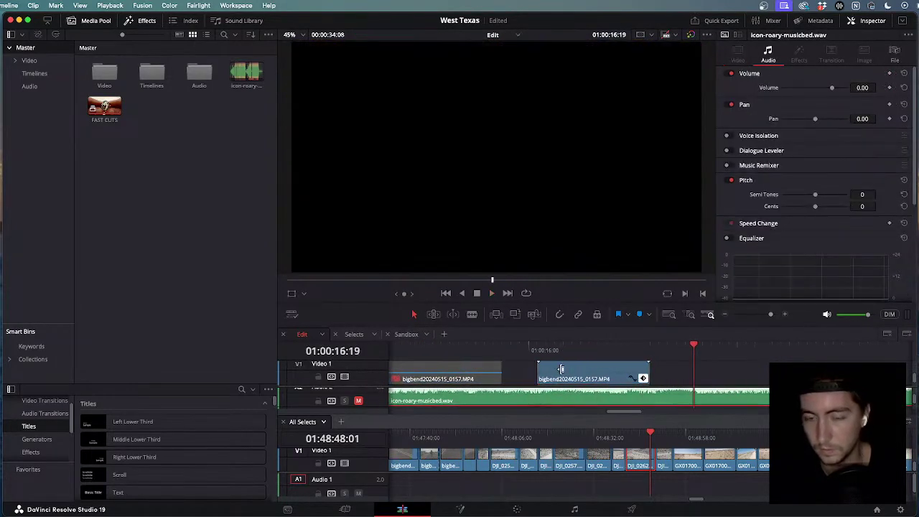
key(j)
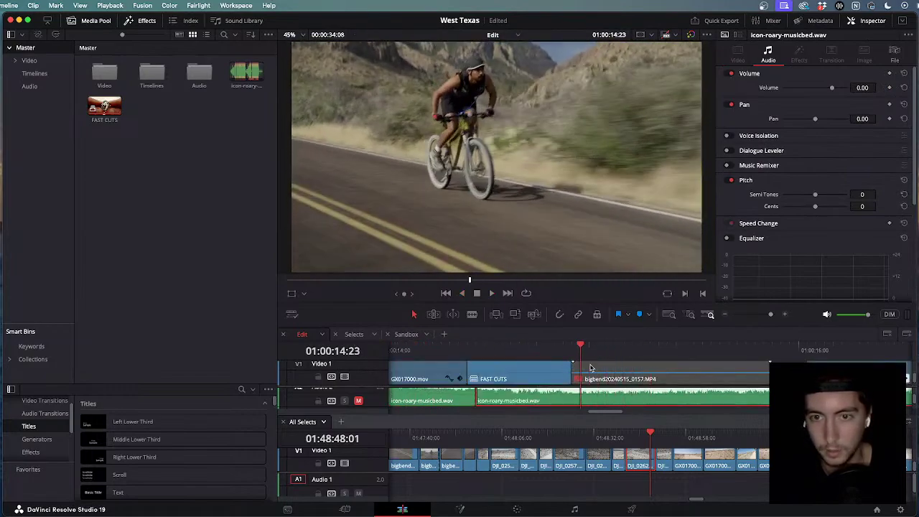
click(490, 290)
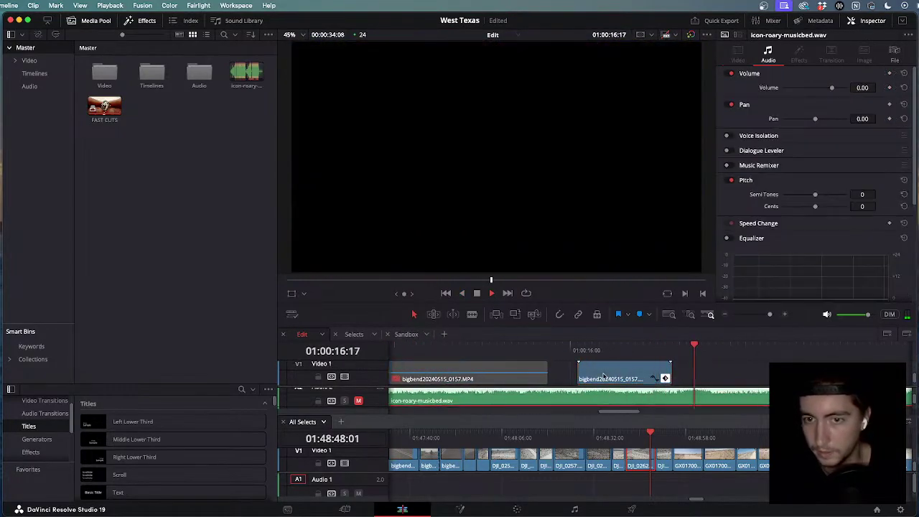
key(j)
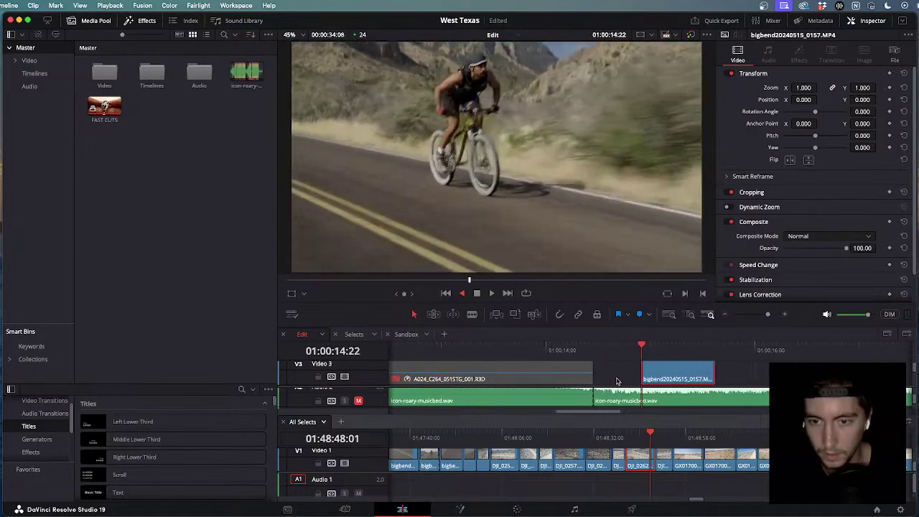
scroll(616, 381, down, 2)
key(k)
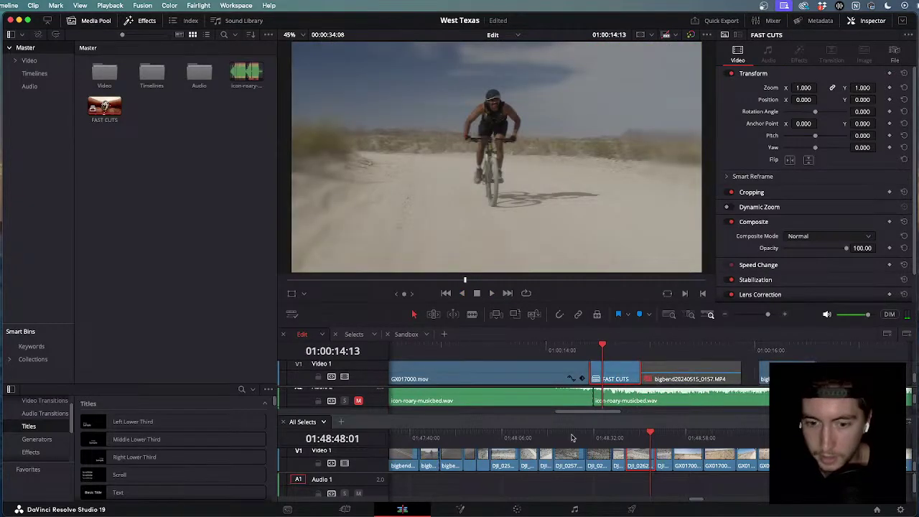
Step frame by frame through the FAST CUTS clip and the preceding van-roof photographer shot to compare where each subject sits in frame.
click(615, 380)
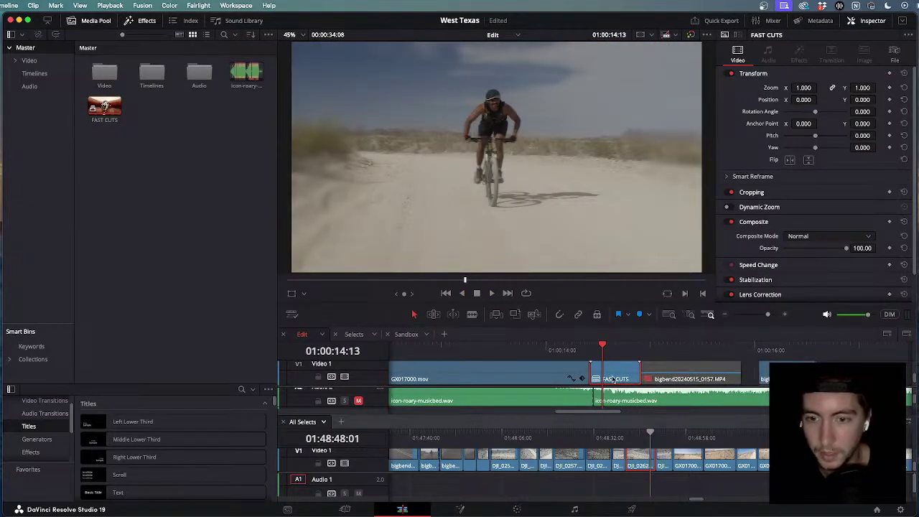
key(Left)
key(Right)
key(Right)
key(Left)
key(Left)
key(Left)
key(Left)
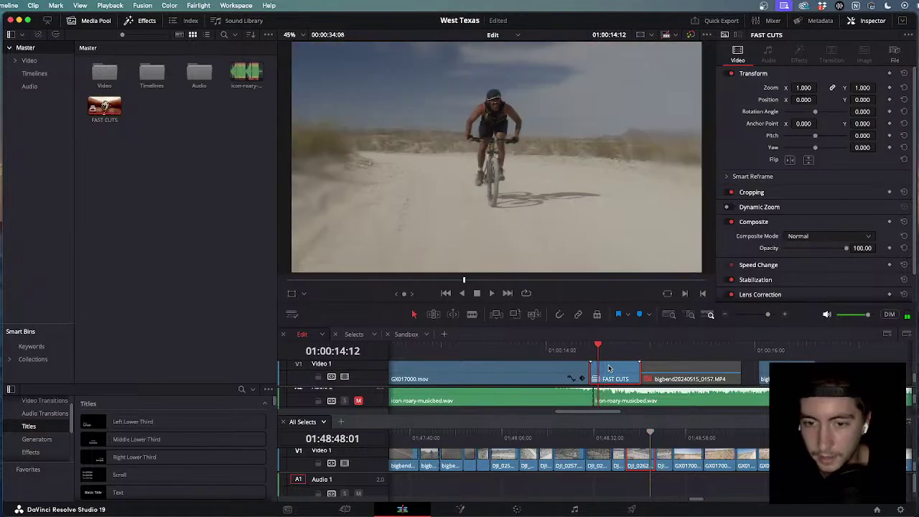
key(Right)
key(Right)
key(Right)
key(Right)
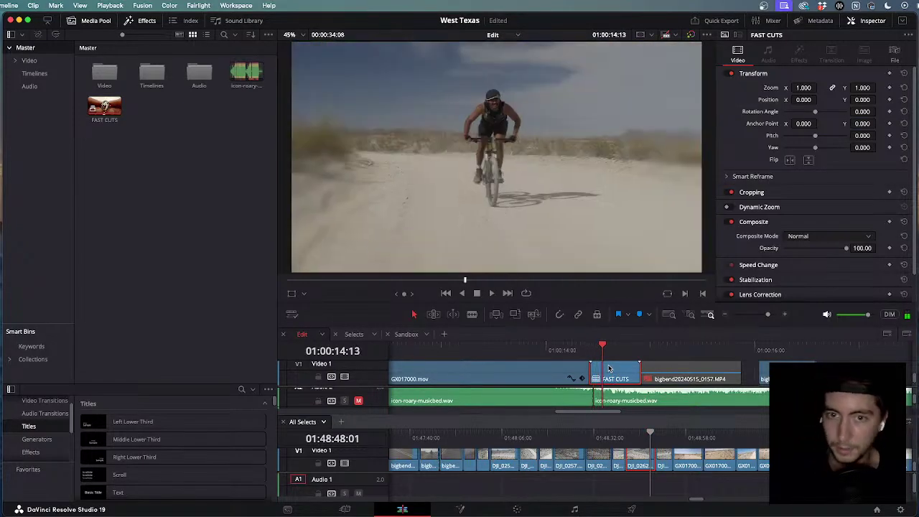
key(Right)
key(Right)
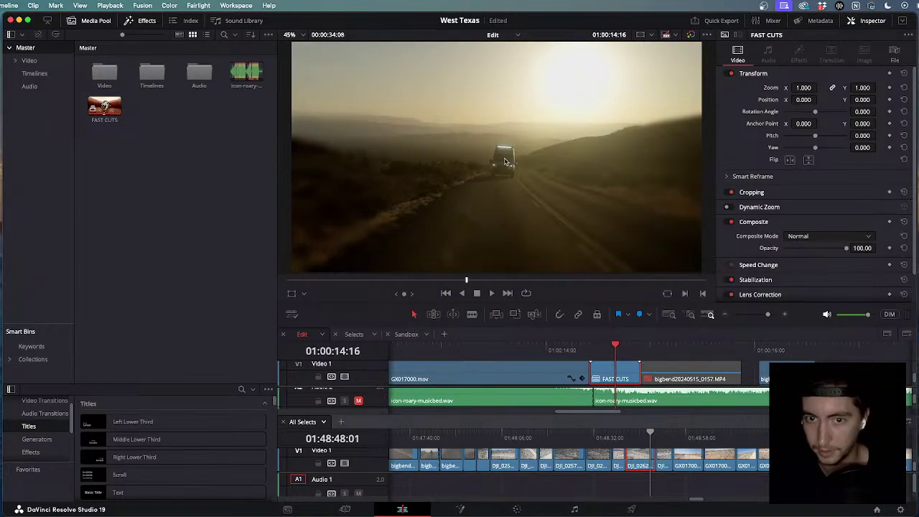
key(Right)
key(Right)
key(Right)
key(Right)
key(Left)
key(Left)
key(Left)
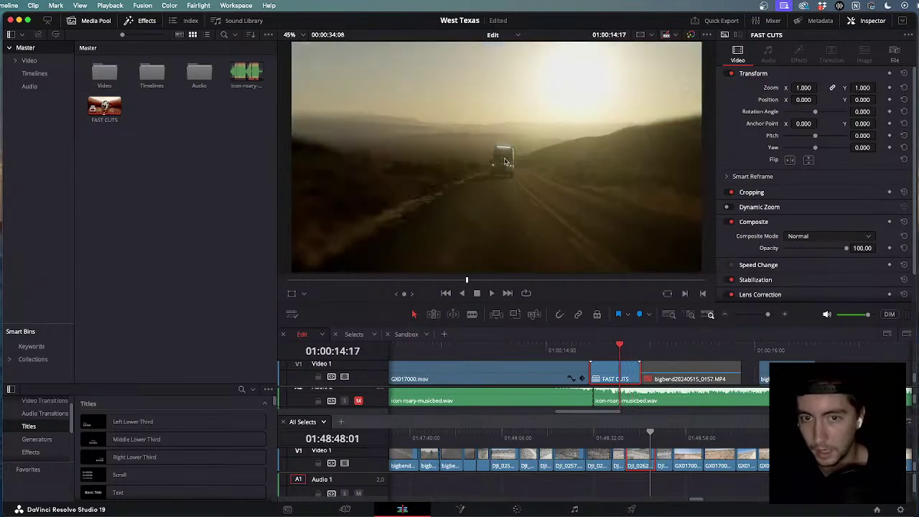
key(Left)
key(Left)
key(Left)
key(Left)
key(Left)
key(Left)
key(Left)
key(Left)
key(Left)
key(Left)
key(Left)
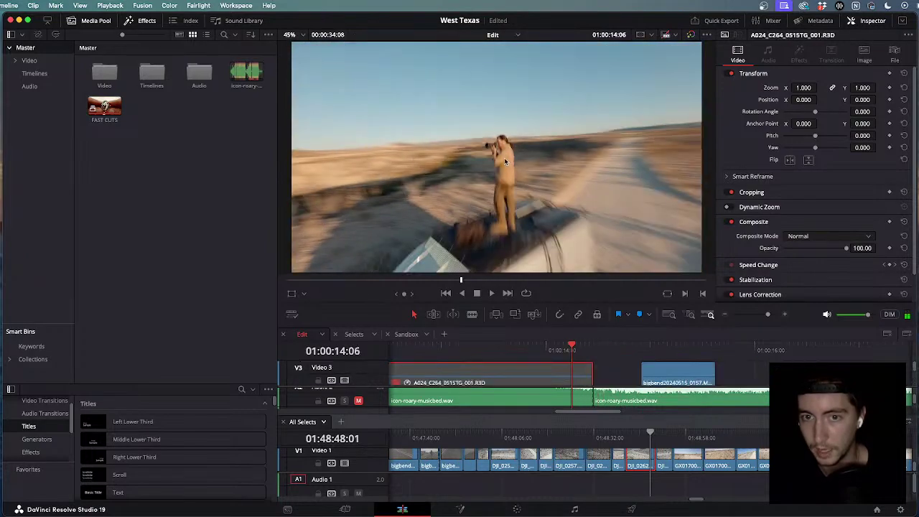
key(Right)
key(Right)
key(Right)
key(Right)
key(Right)
key(Right)
key(Right)
key(Right)
key(Right)
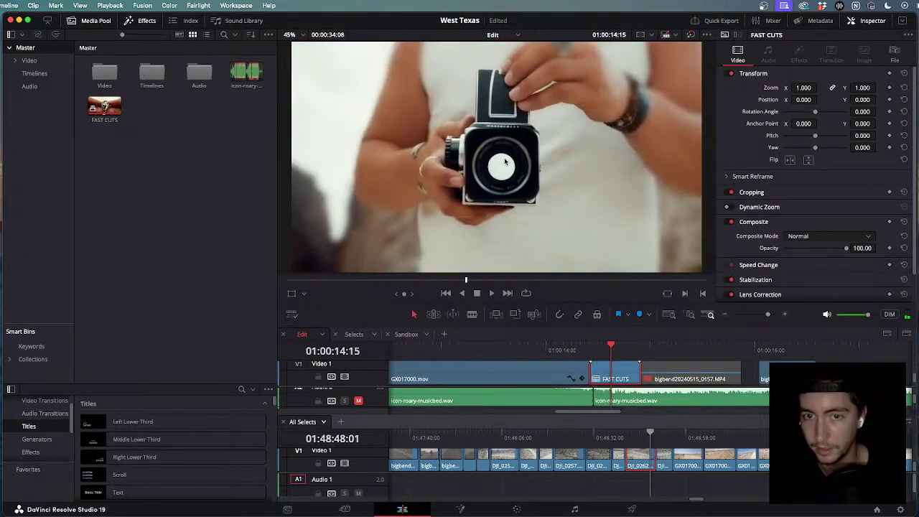
Step frame by frame through FAST CUTS into the first cycling clip and back to the photographer shot at 01:00:14:19.
key(Right)
key(Right)
key(Right)
key(Right)
key(Right)
key(Right)
key(Right)
key(Right)
key(Right)
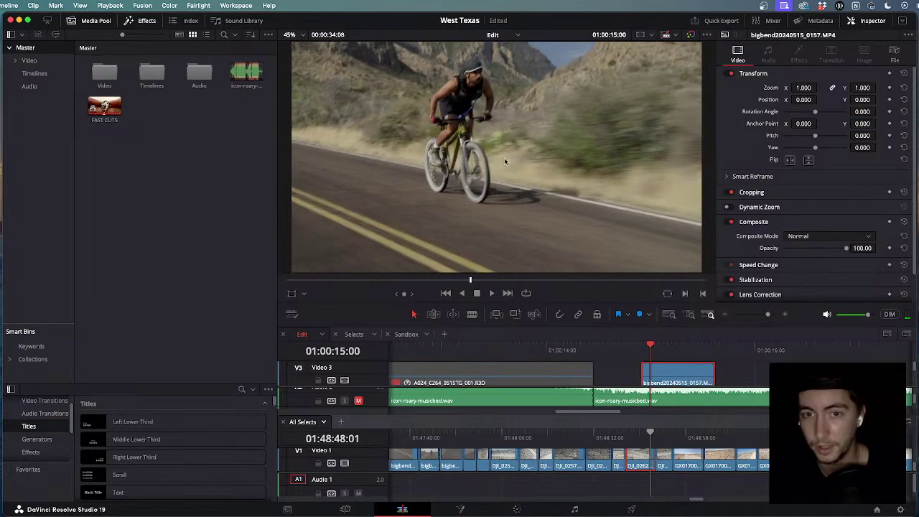
key(Left)
key(Left)
key(Left)
key(Left)
key(Left)
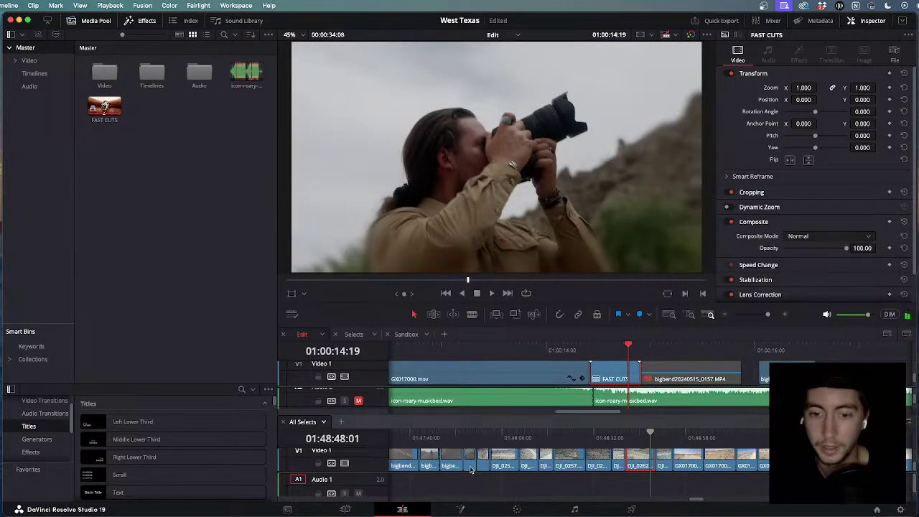
Open FAST CUTS on the Color page, toggle the circular window's inversion to compare the Gaussian Blur area, and return to editing.
click(517, 509)
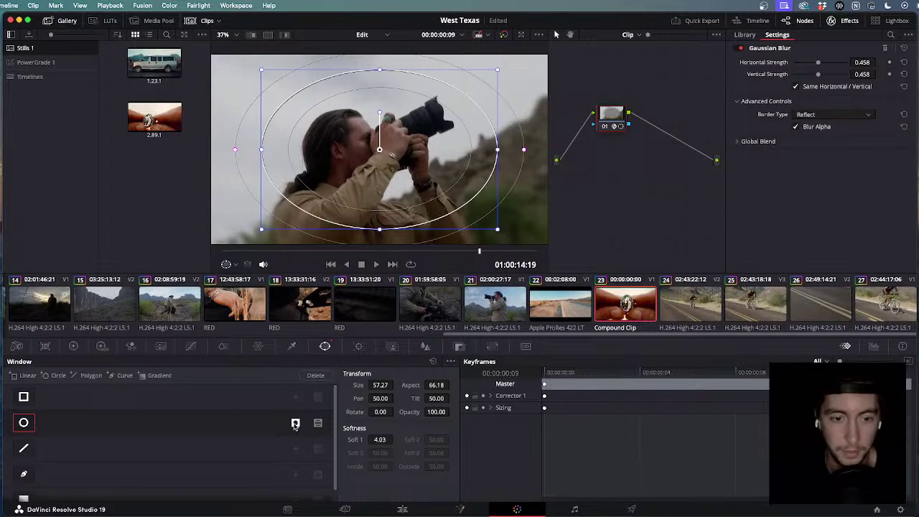
click(295, 424)
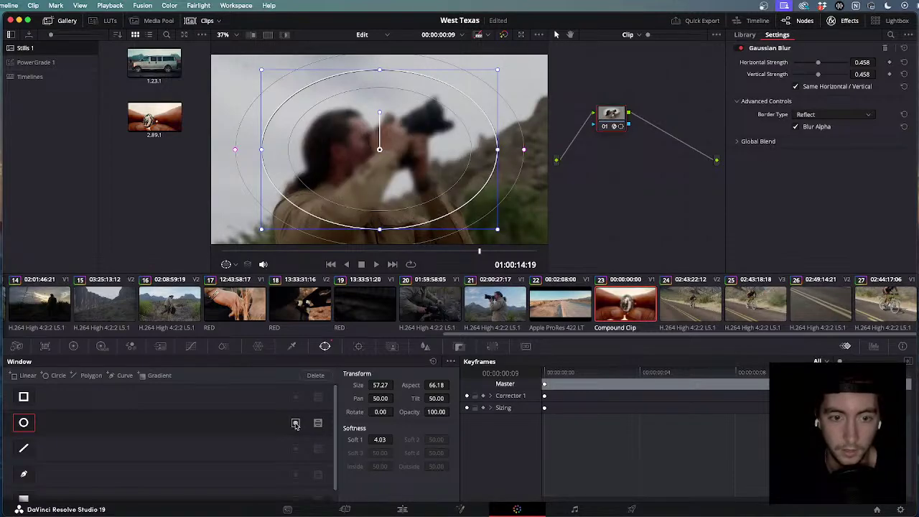
click(295, 423)
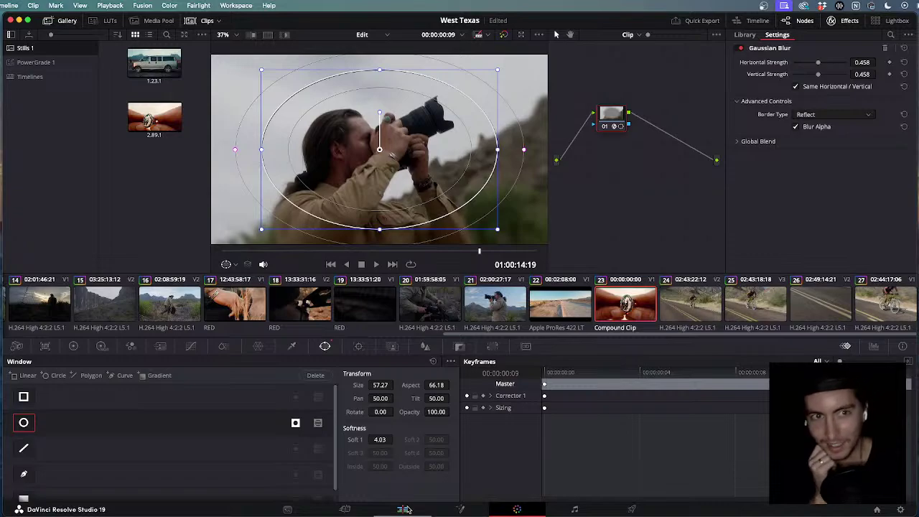
click(404, 510)
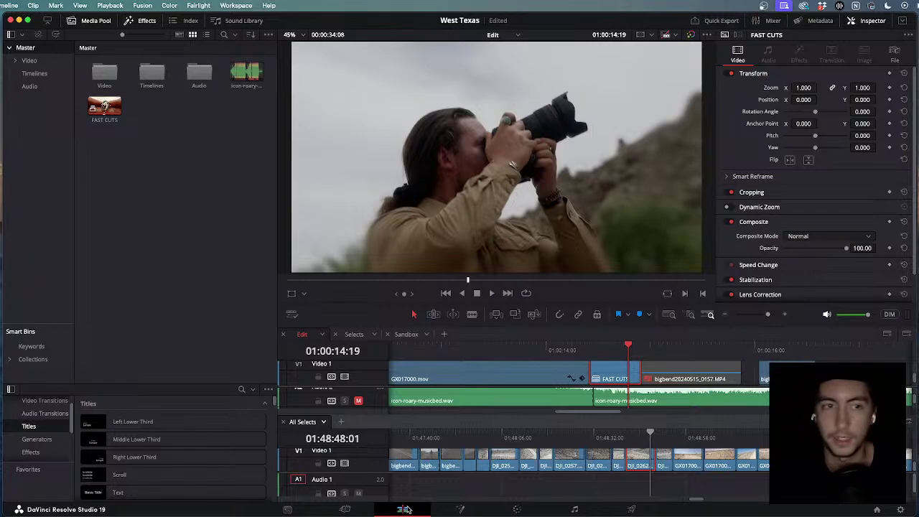
Open the Video bin, look through the Downloads folder in Finder, and put the Finder window away.
click(29, 60)
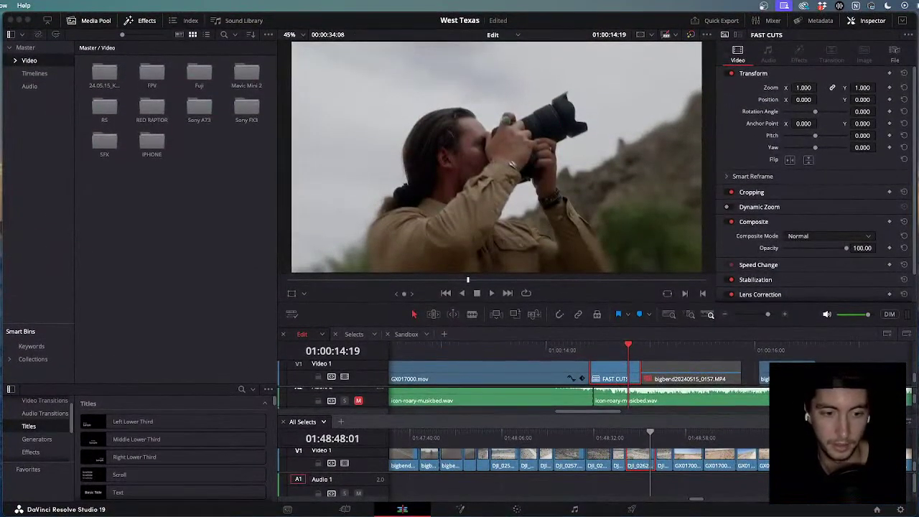
drag(234, 172, 577, 156)
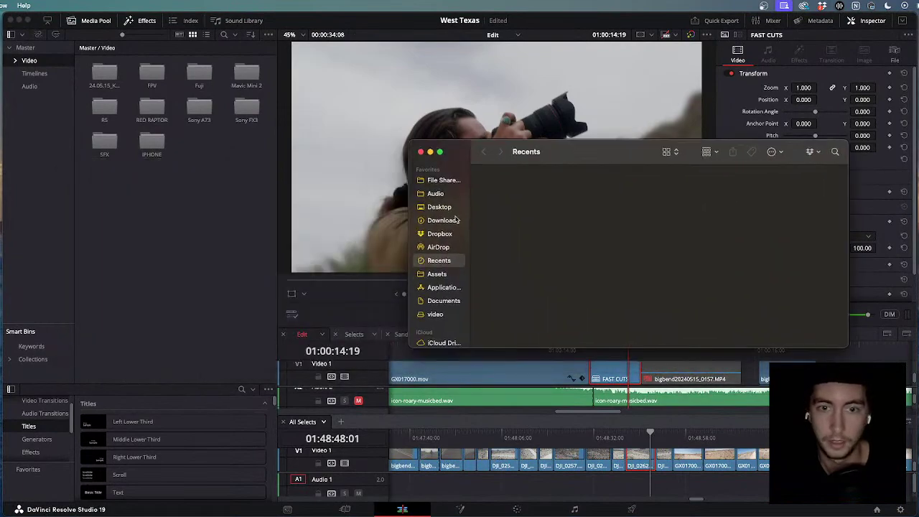
click(455, 220)
mouse_move(530, 205)
mouse_down()
mouse_move(405, 209)
mouse_move(162, 178)
mouse_move(611, 200)
mouse_move(527, 209)
mouse_up()
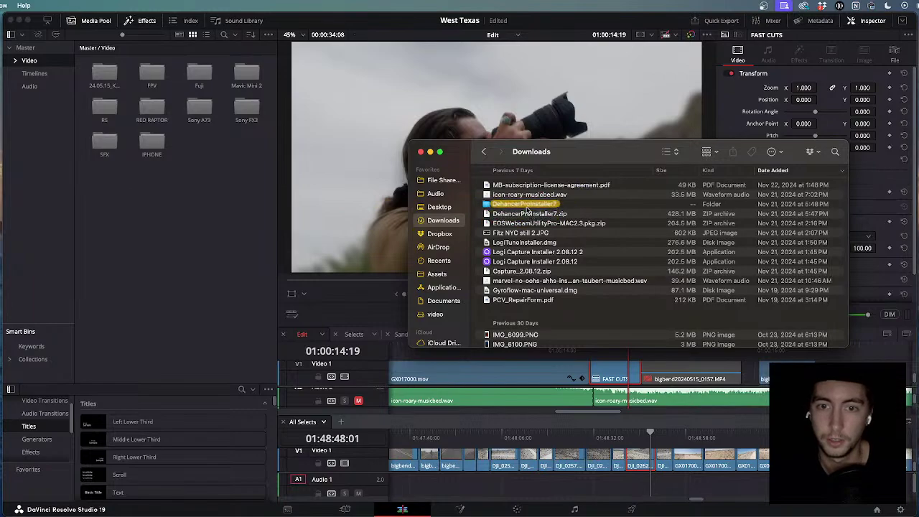
click(430, 151)
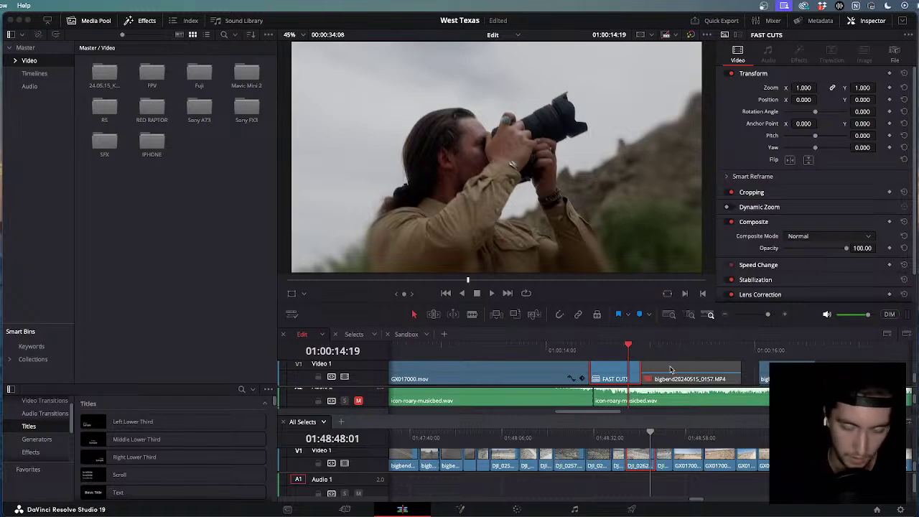
Unmute the icon-roary-musicbed track and play the cycling transition with music from 01:00:14:19 through the closer clip.
scroll(671, 370, up, 5)
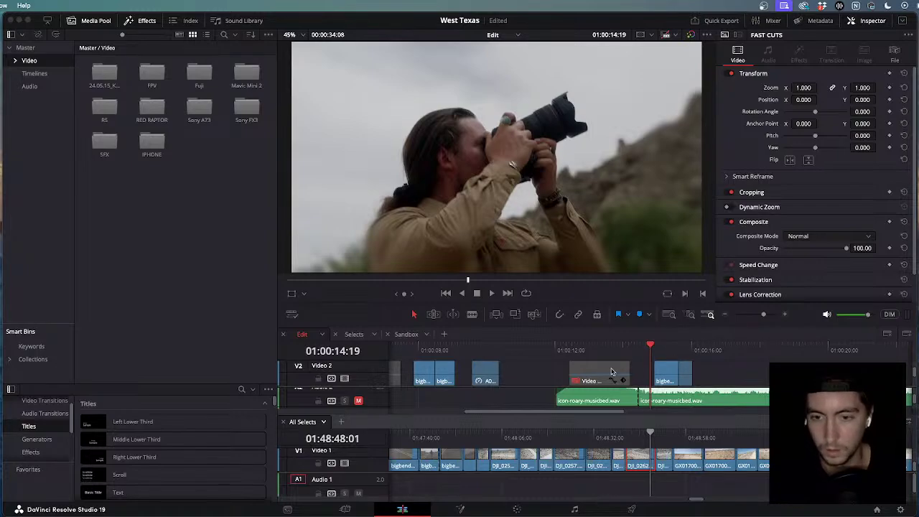
click(646, 372)
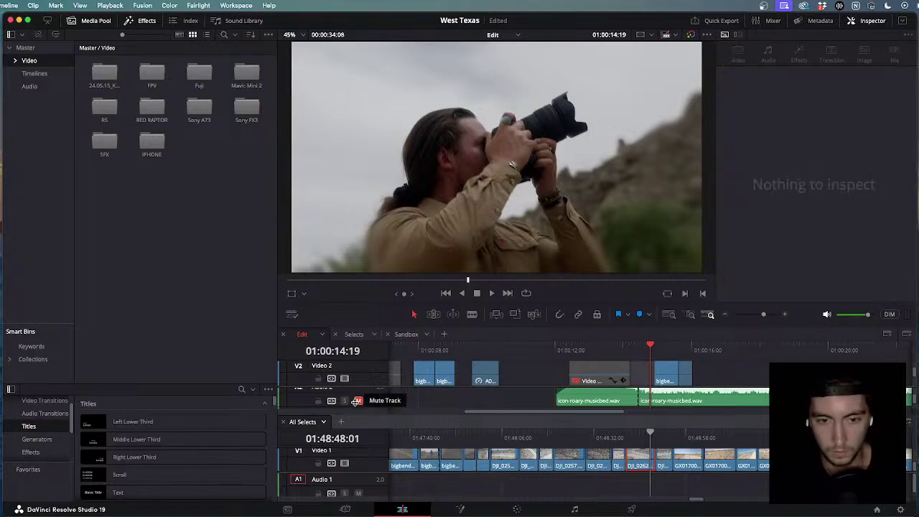
key(space)
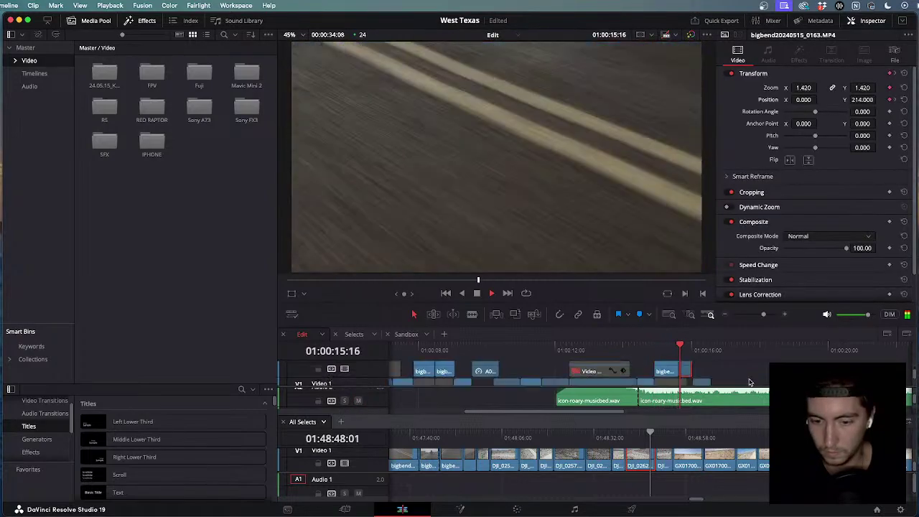
scroll(749, 381, up, 3)
mouse_move(632, 348)
mouse_down()
mouse_move(554, 348)
mouse_move(637, 347)
mouse_up()
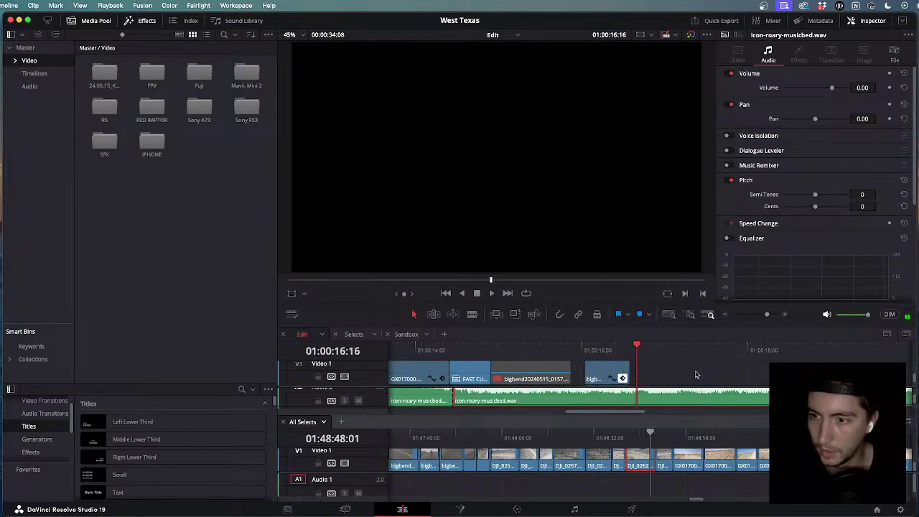
scroll(694, 375, down, 2)
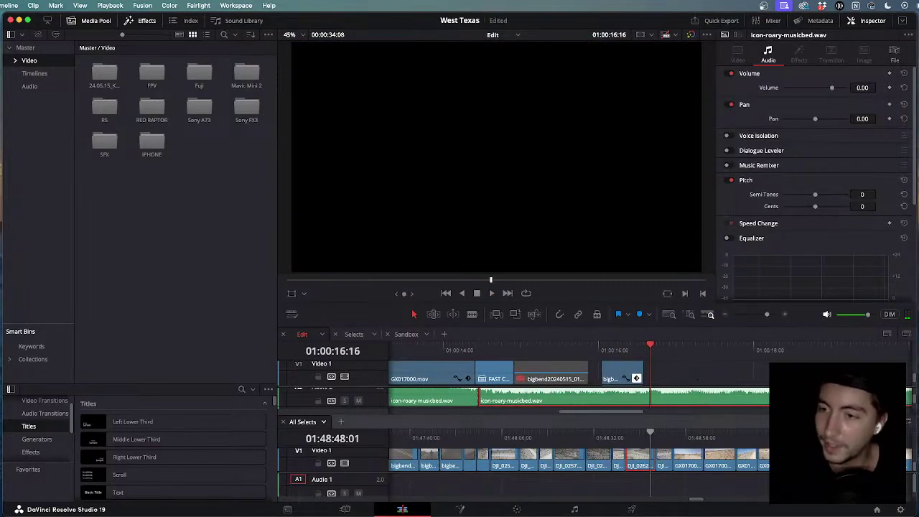
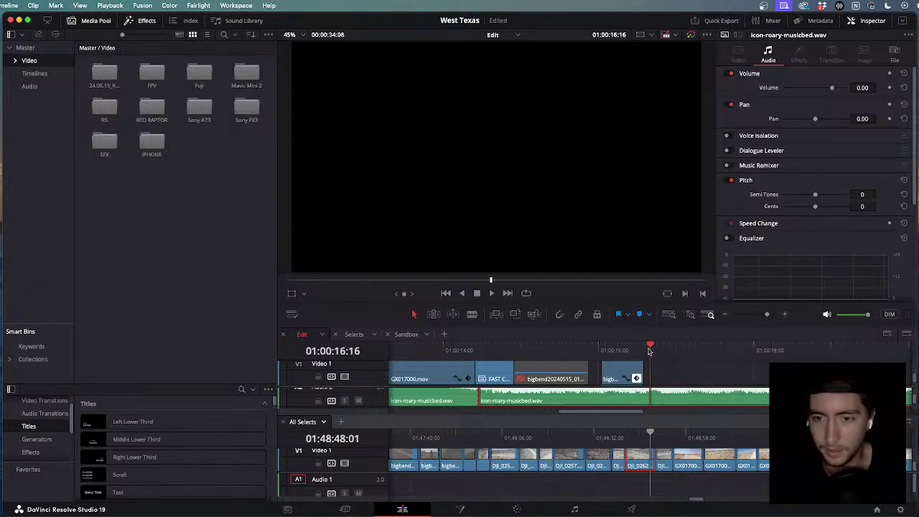
drag(651, 350, 540, 342)
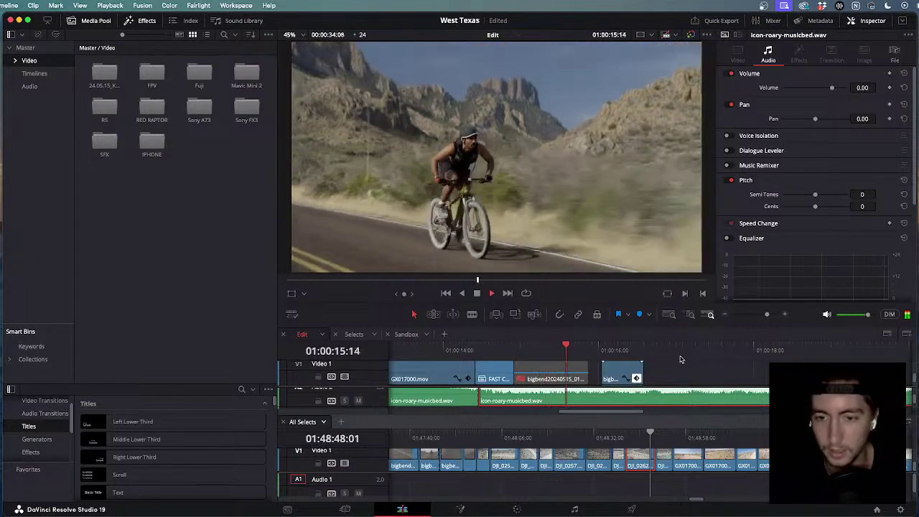
Play and scrub the DJI_0257.MP4 drone shot in All Selects to judge it as the shot following the cycling transition.
scroll(685, 456, down, 2)
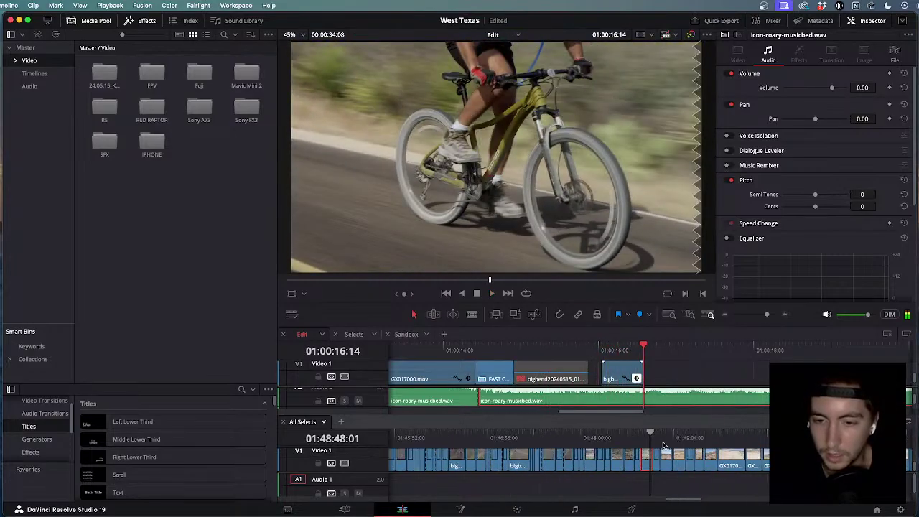
click(654, 435)
drag(654, 439, 613, 444)
key(space)
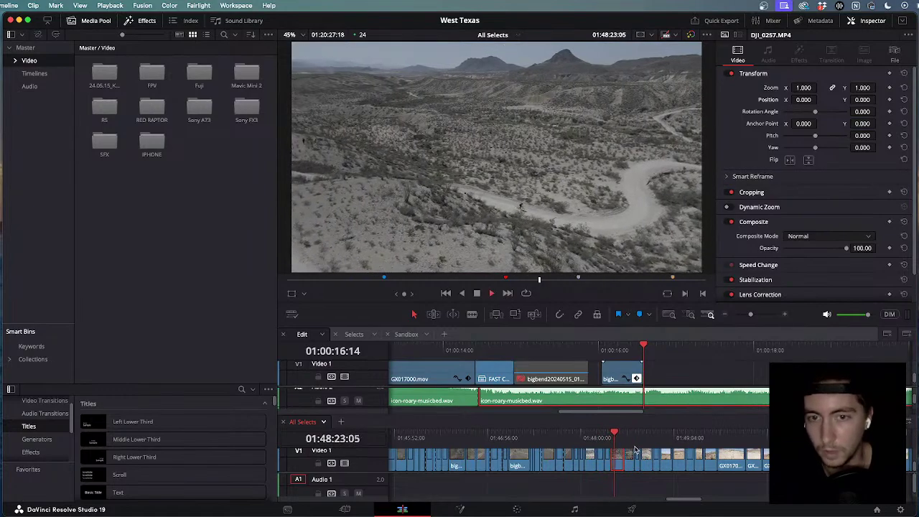
scroll(635, 450, up, 3)
click(619, 434)
drag(619, 434, 665, 446)
scroll(471, 370, up, 2)
Mute the icon-roary-musicbed track and replay the move from FAST CUTS through both cycling clips forwards and backwards.
click(471, 347)
key(space)
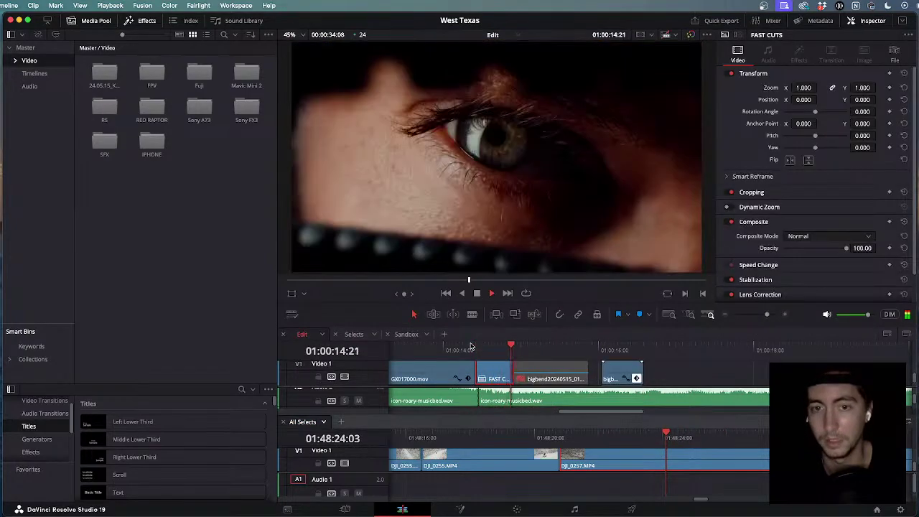
key(j)
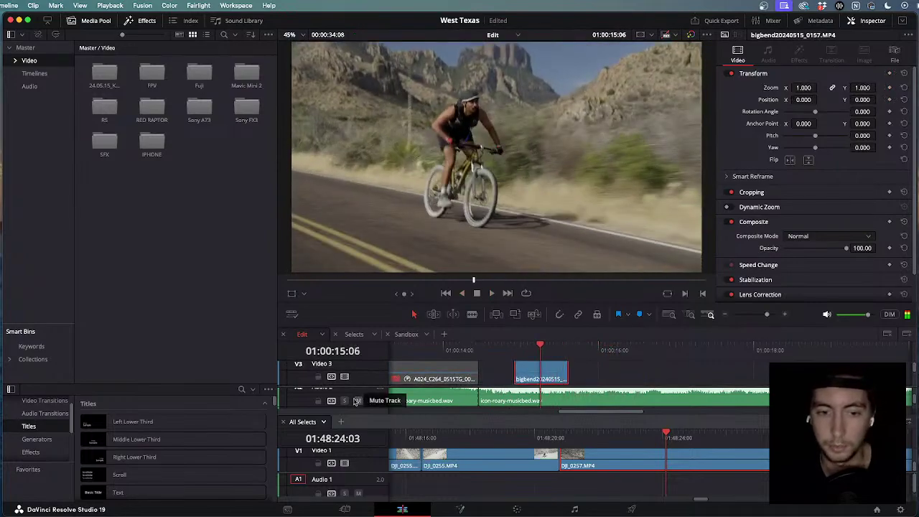
click(359, 400)
click(485, 348)
key(space)
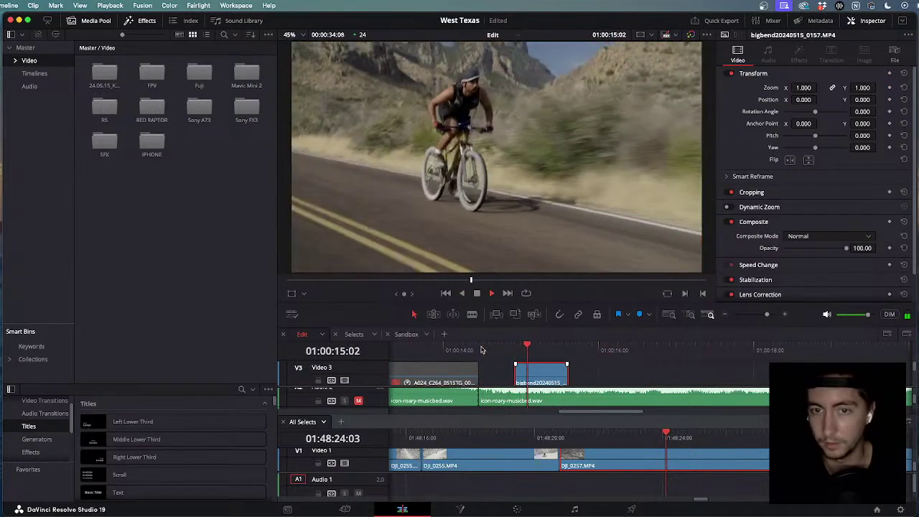
key(j)
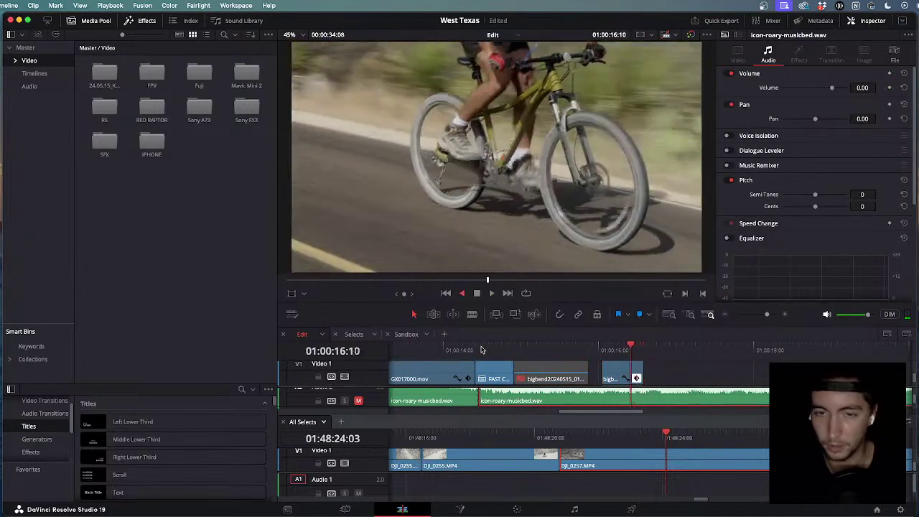
key(l)
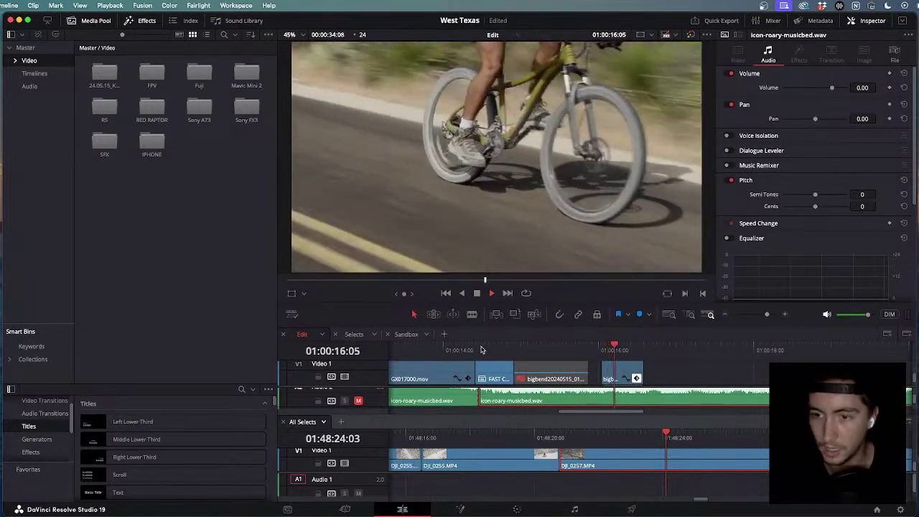
key(space)
key(l)
key(j)
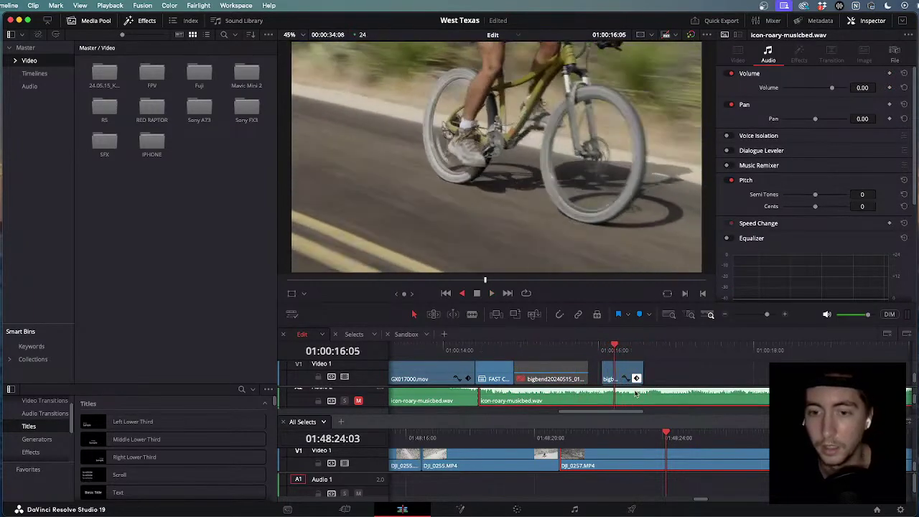
key(l)
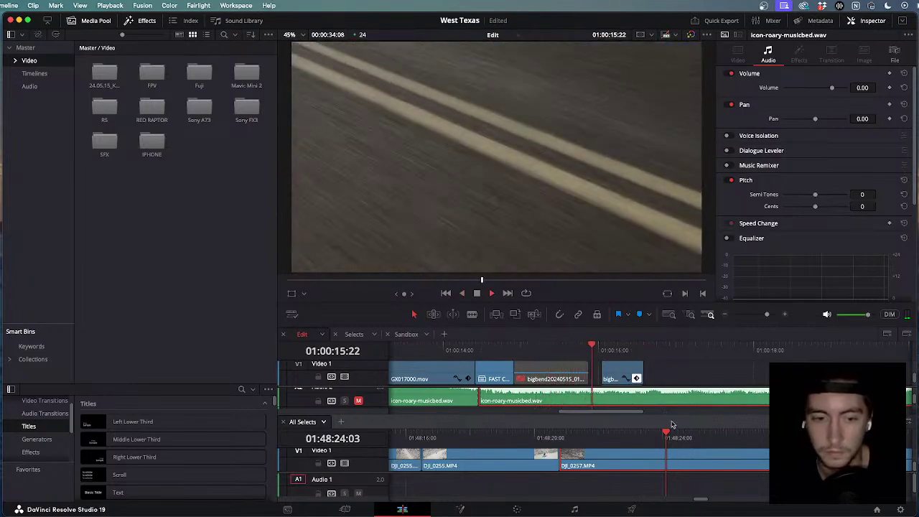
key(space)
Place the DJI_0257.MP4 drone shot, starting at about 01:48:24:08 in All Selects, directly after the closer cycling clip on Video 1.
click(664, 435)
scroll(665, 435, down, 3)
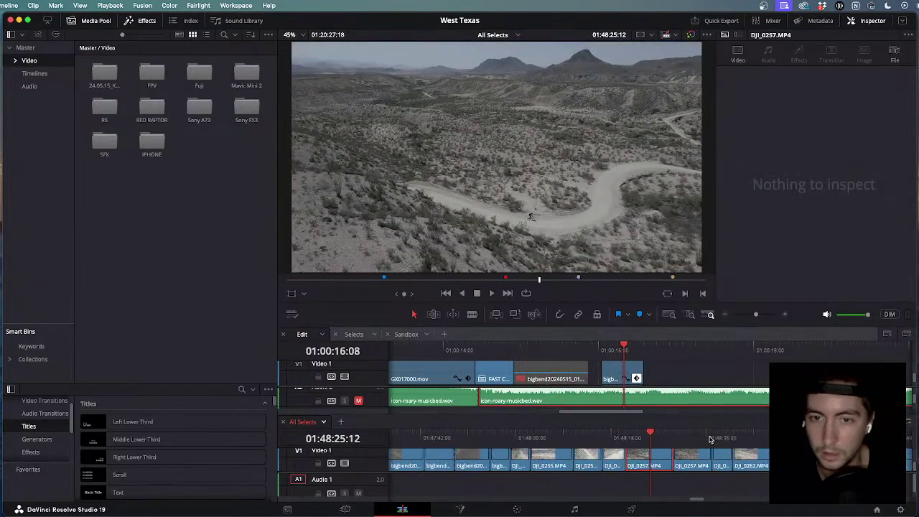
click(632, 433)
drag(631, 434, 645, 451)
drag(666, 377, 588, 377)
click(587, 347)
click(745, 348)
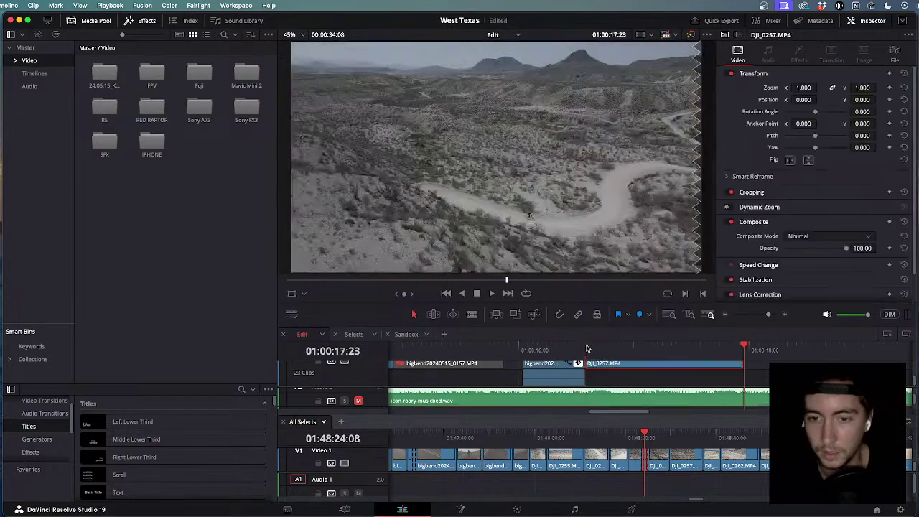
Play the cut into DJI_0257.MP4 and trim the end of the drone clip back to about 01:00:16:21.
click(519, 345)
key(space)
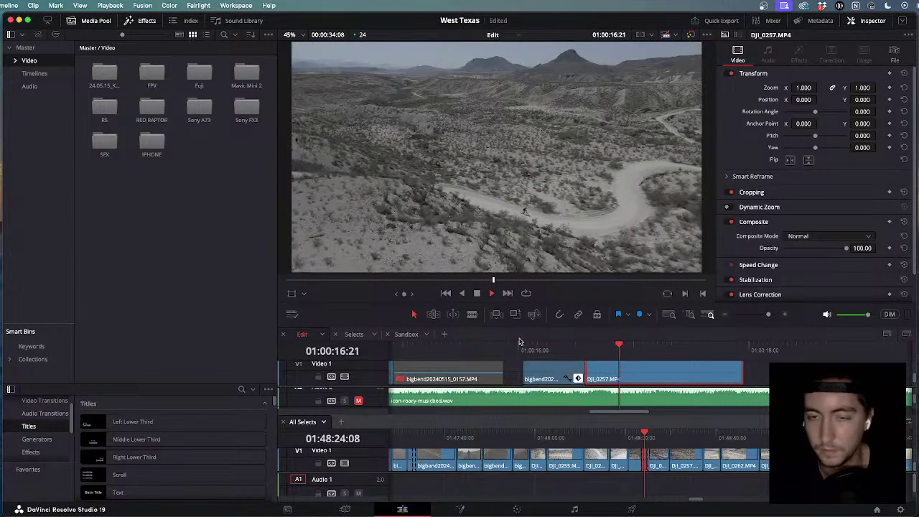
key(space)
drag(740, 373, 618, 374)
Play and shuttle through the FPV cycling shot GX017008.mov in All Selects, around 01:49:03 to 01:49:09, to pick a usable moment.
scroll(668, 432, down, 2)
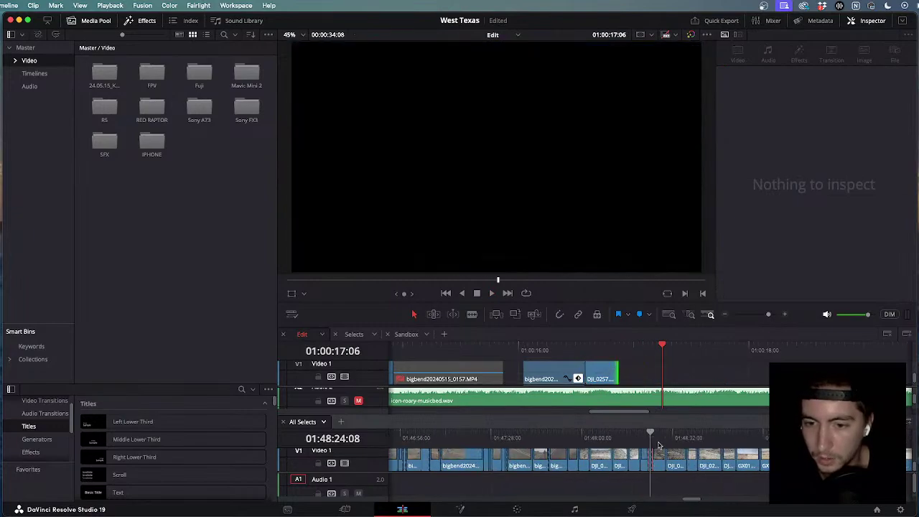
drag(654, 434, 758, 450)
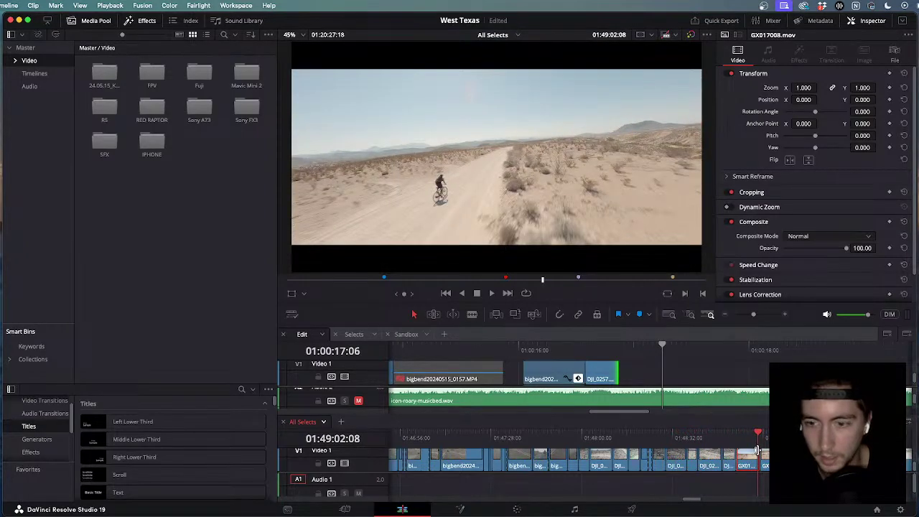
scroll(655, 434, up, 1)
click(655, 435)
key(space)
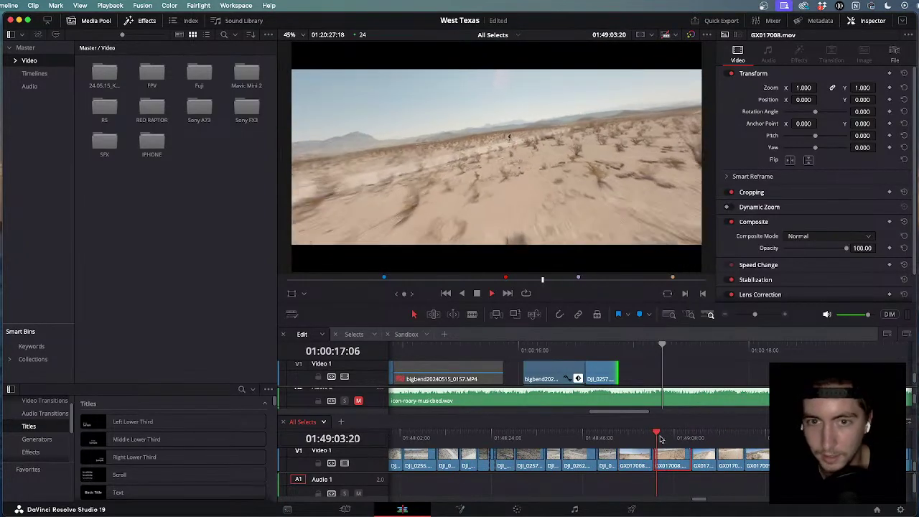
scroll(660, 440, up, 3)
scroll(666, 445, up, 1)
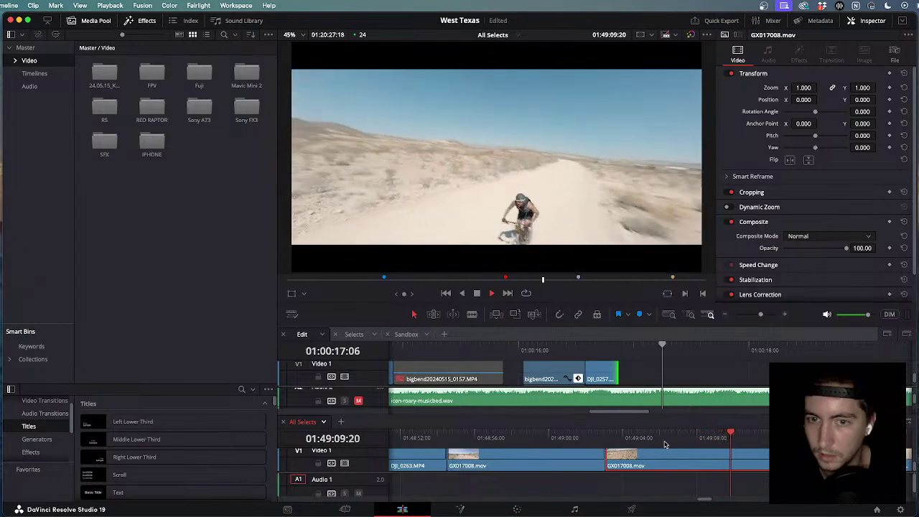
key(j)
key(j)
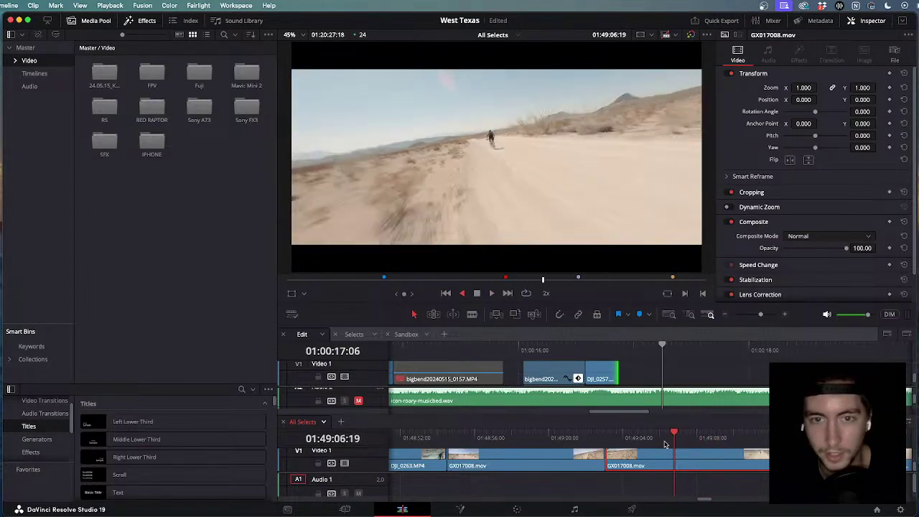
key(l)
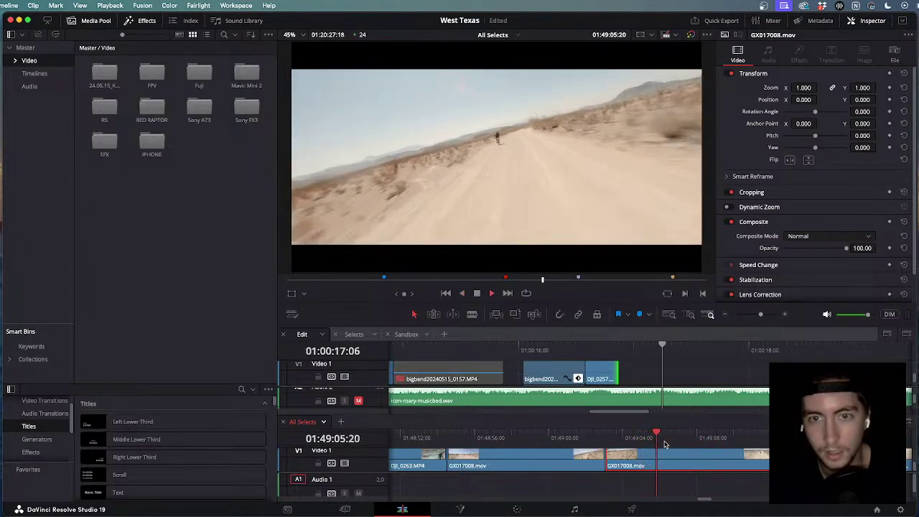
key(j)
key(j)
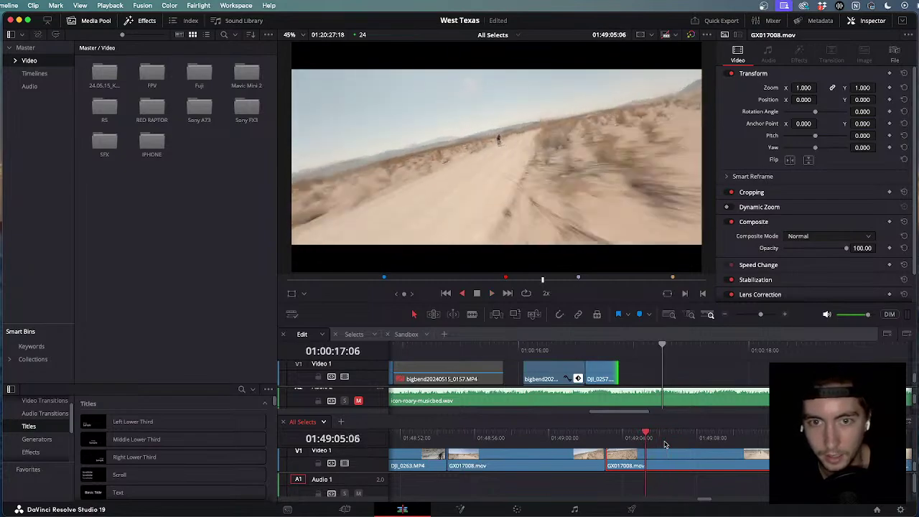
key(k)
Split GX017008.mov in All Selects at 01:49:04:18 and about 22 frames further on to isolate a short segment.
scroll(650, 436, up, 3)
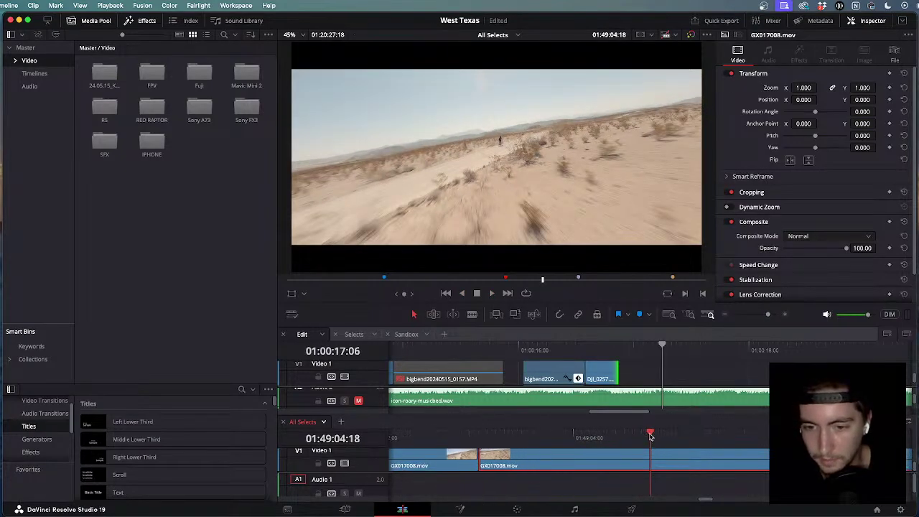
key(super+b)
drag(650, 436, 681, 437)
key(super+b)
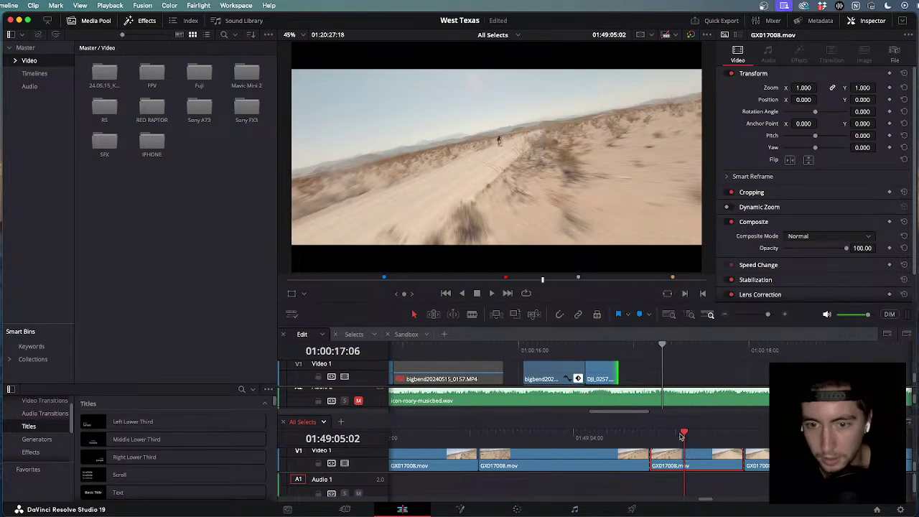
Replace the DJI_0257.MP4 drone clip in the Edit timeline with the isolated GX017008.mov segment, starting at 01:00:16:14 on Video 1.
drag(656, 357, 575, 350)
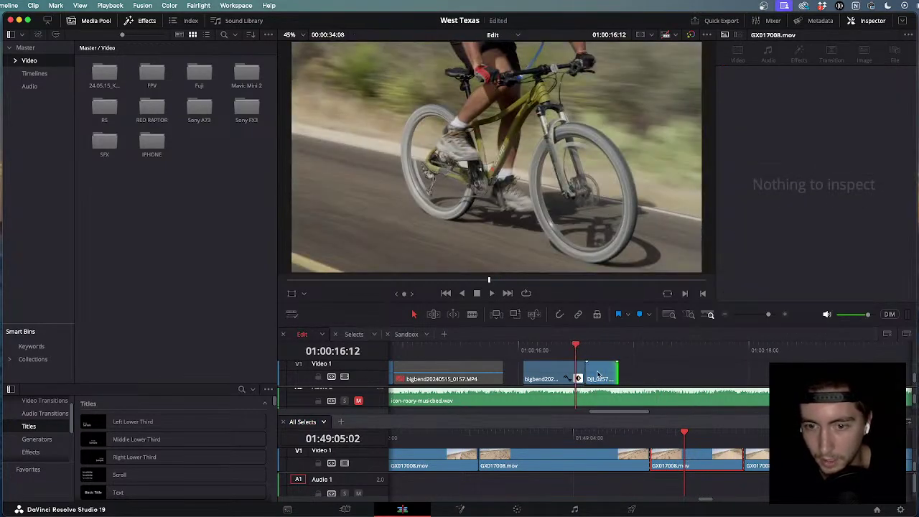
click(598, 373)
key(BackSpace)
click(587, 357)
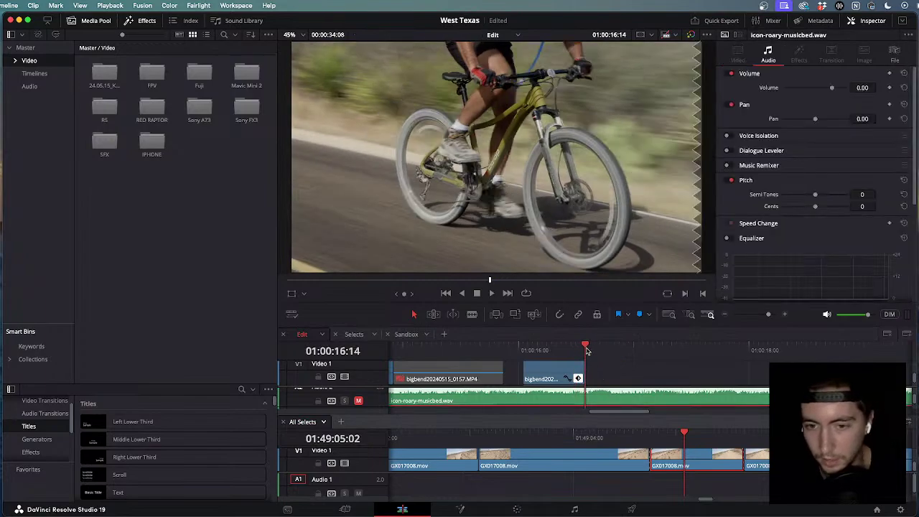
key(super+v)
Play the cut from the closer cycling clip into GX017008.mov and run back through the preceding cycling clips.
click(562, 345)
key(space)
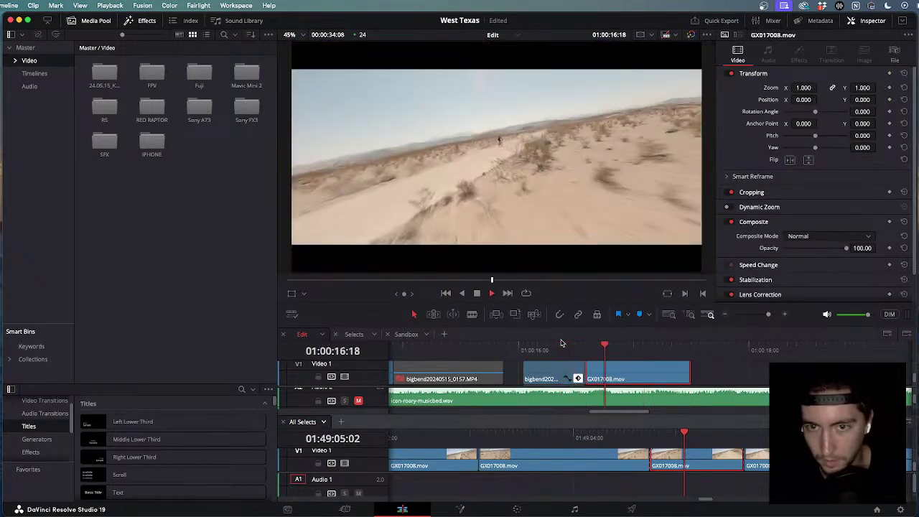
key(space)
key(j)
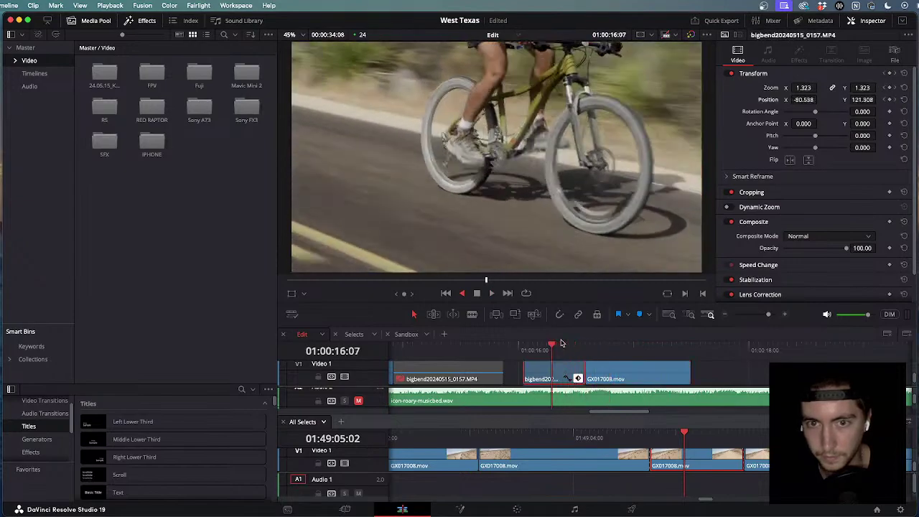
scroll(636, 377, up, 2)
scroll(636, 376, down, 3)
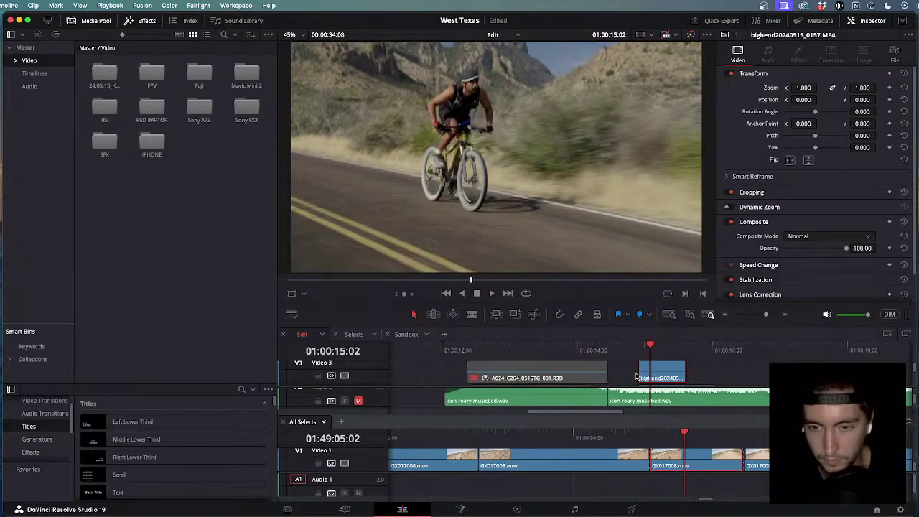
scroll(636, 377, up, 1)
scroll(636, 377, down, 1)
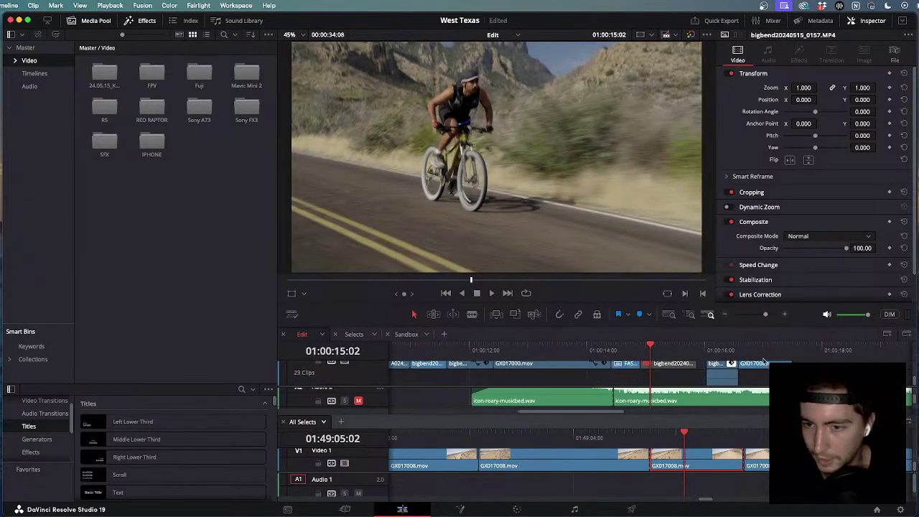
Scale GX017008.mov in the Edit timeline to a zoom of 1.430 and set its position to X -15, Y -51.
click(758, 351)
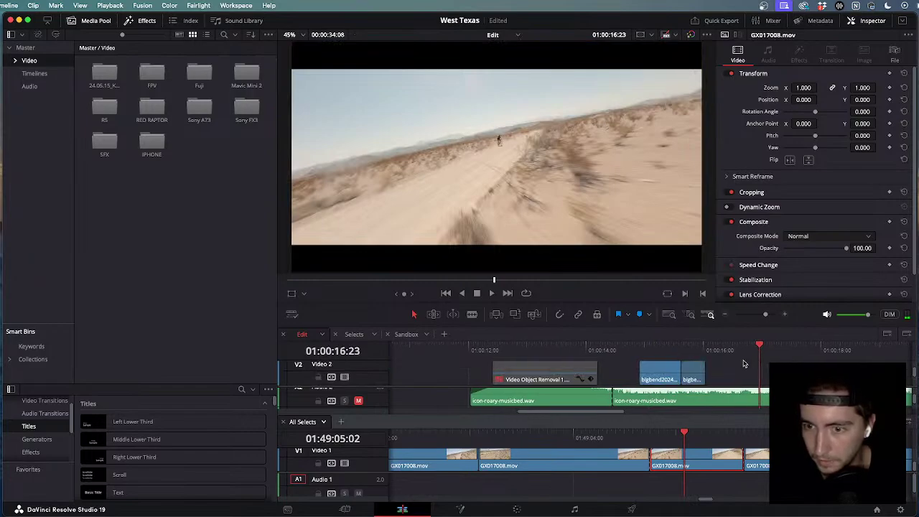
scroll(744, 364, right, 1)
scroll(733, 370, up, 1)
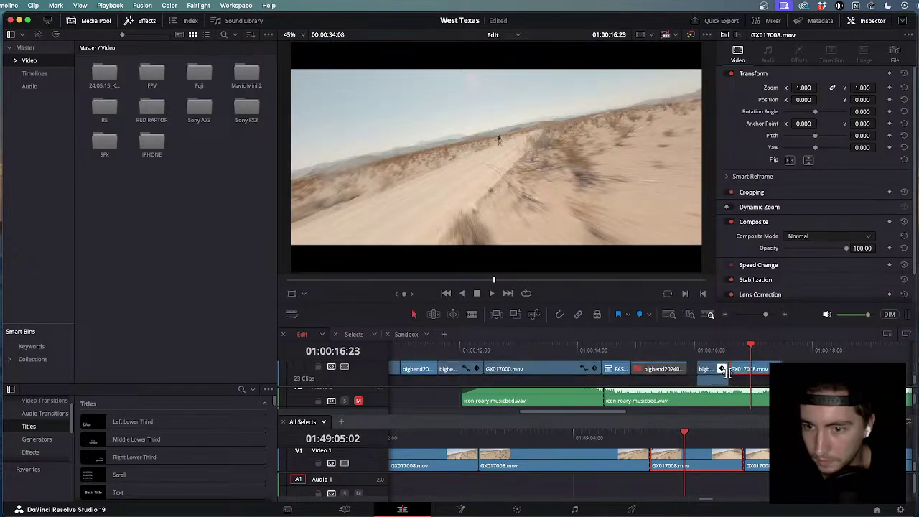
scroll(730, 372, up, 1)
drag(809, 87, 879, 100)
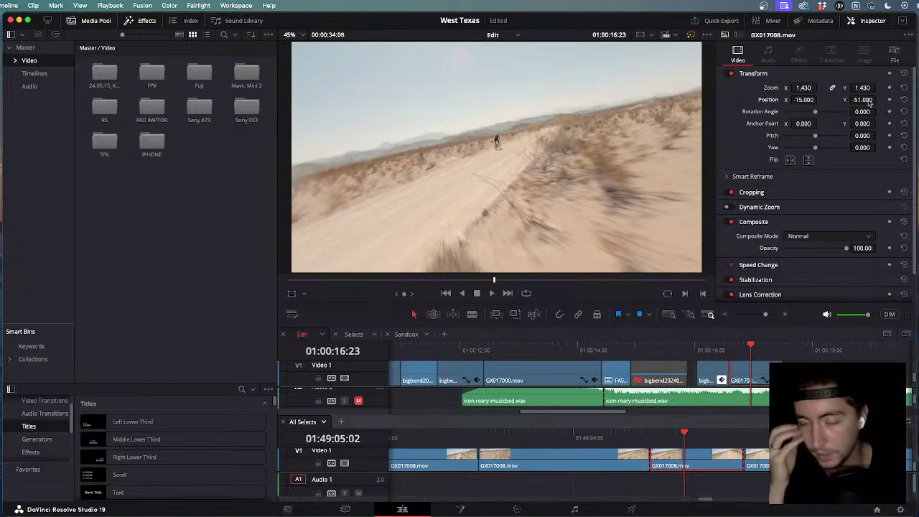
Play the cycling transition and the reframed GX017008.mov clip forwards and backwards to check the framing across the cut.
key(l)
key(j)
key(j)
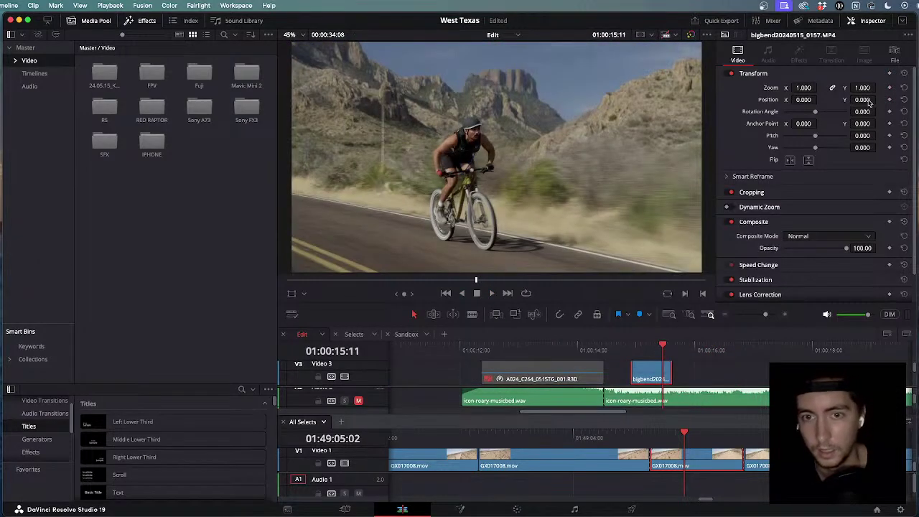
key(l)
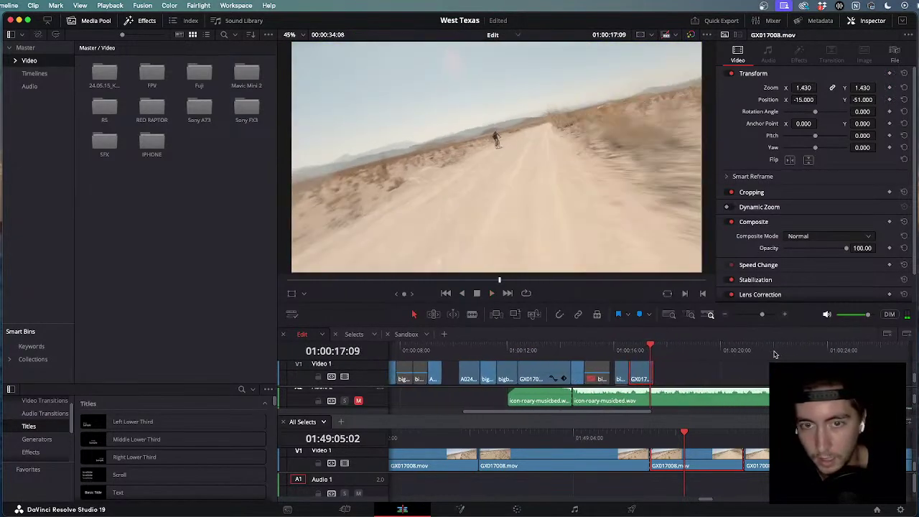
key(j)
key(k)
scroll(396, 381, up, 2)
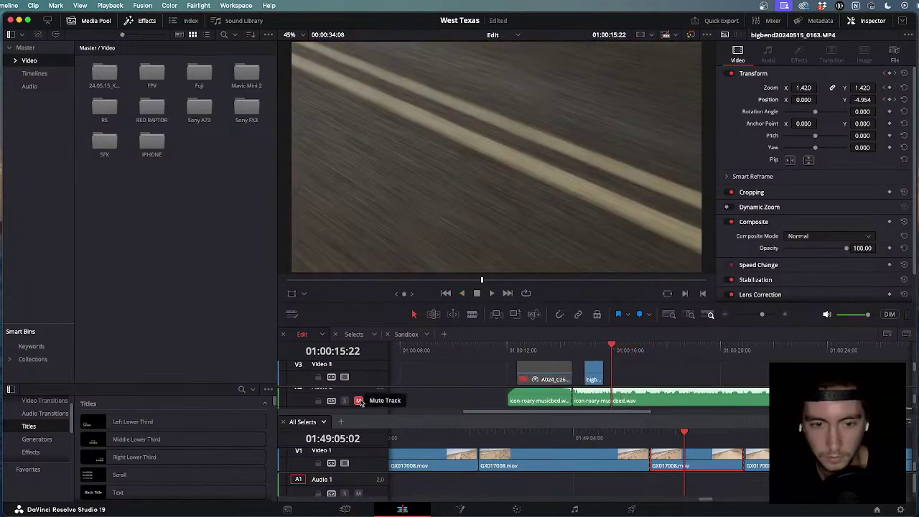
Unmute the icon-roary-musicbed track and replay the cycling sequence through GX017008.mov with the music.
key(l)
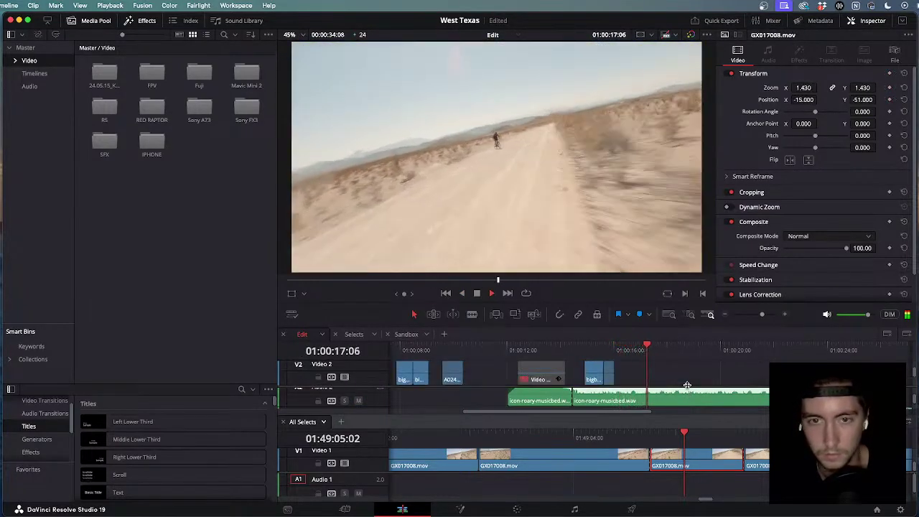
key(j)
scroll(687, 386, down, 2)
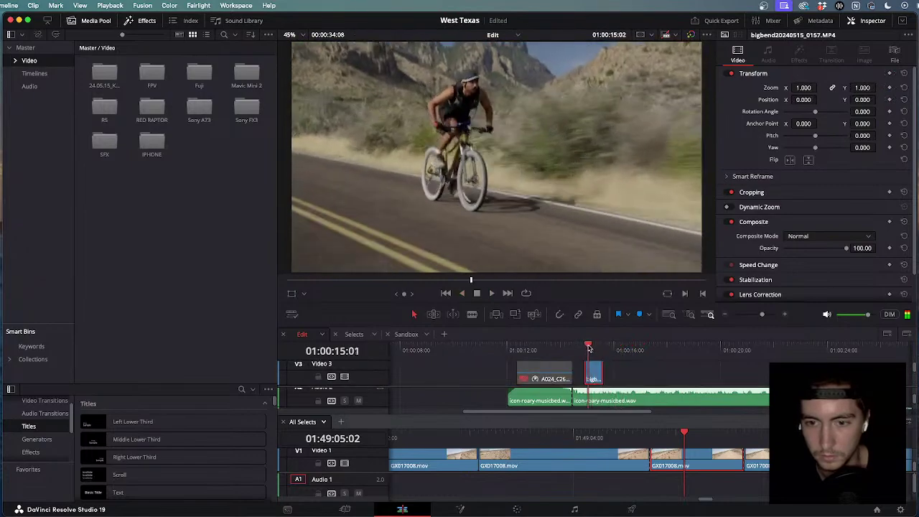
key(k)
key(l)
scroll(615, 357, up, 1)
scroll(614, 357, up, 2)
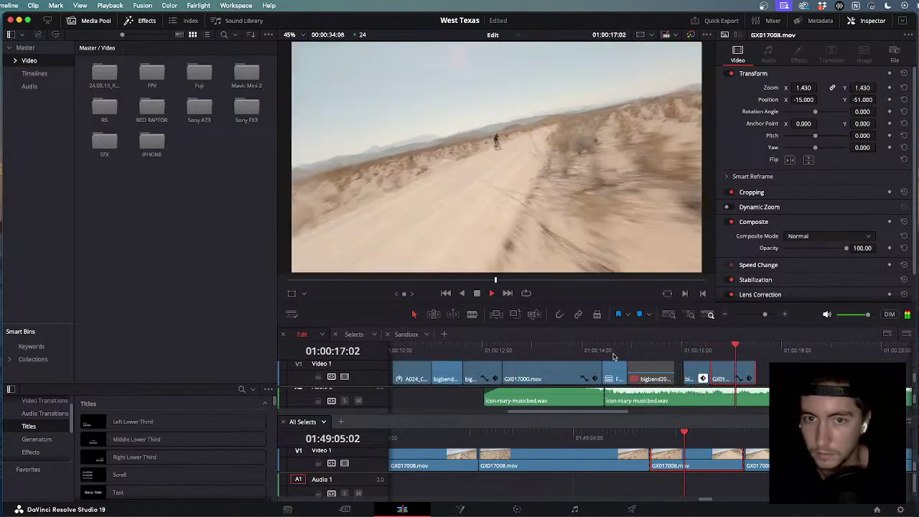
Trim about seven frames off the start of GX017008.mov and move it back against the cycling clip so it ends at 01:00:17:05.
key(k)
scroll(578, 374, up, 3)
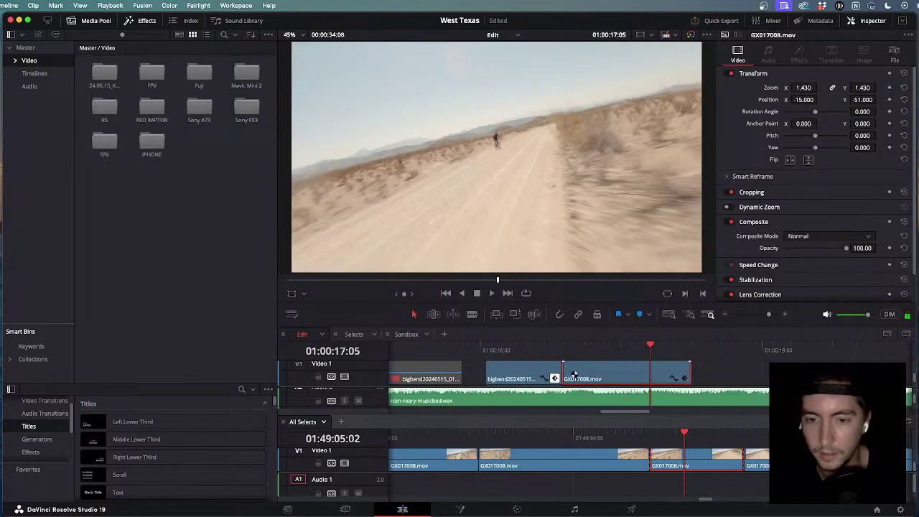
drag(571, 375, 614, 375)
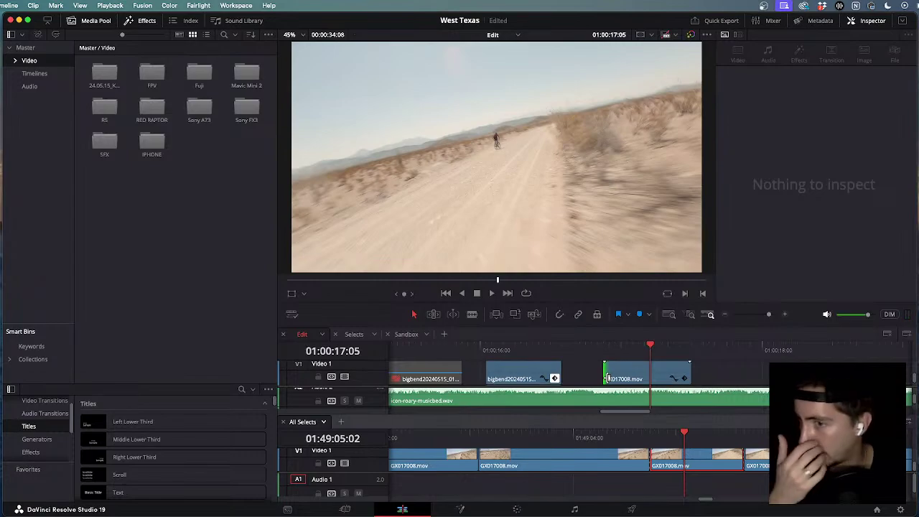
drag(609, 378, 585, 379)
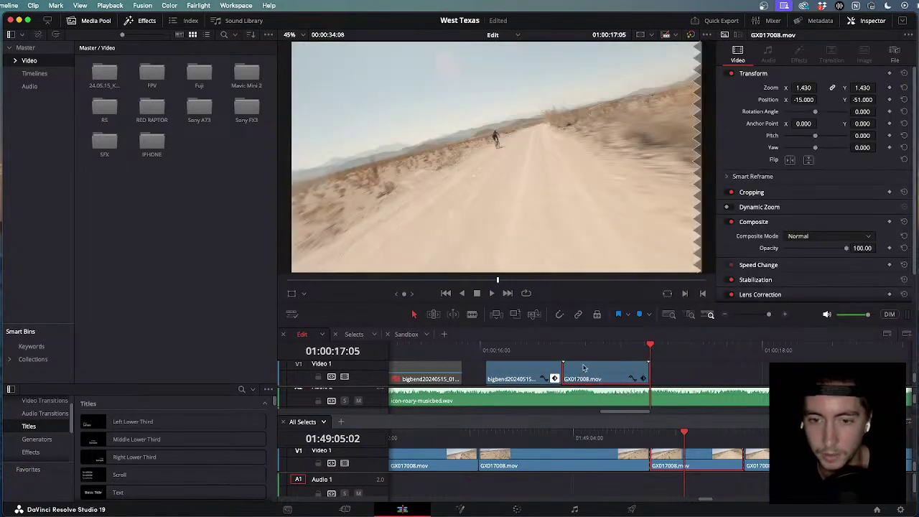
Play the cycling transition into the shortened GX017008.mov clip forwards and backwards with the music to judge its timing.
drag(650, 346, 481, 347)
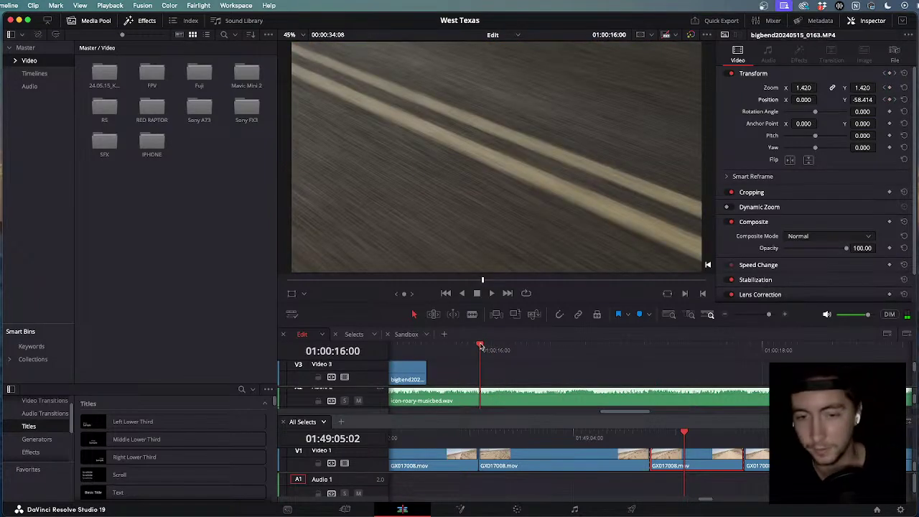
scroll(486, 401, down, 1)
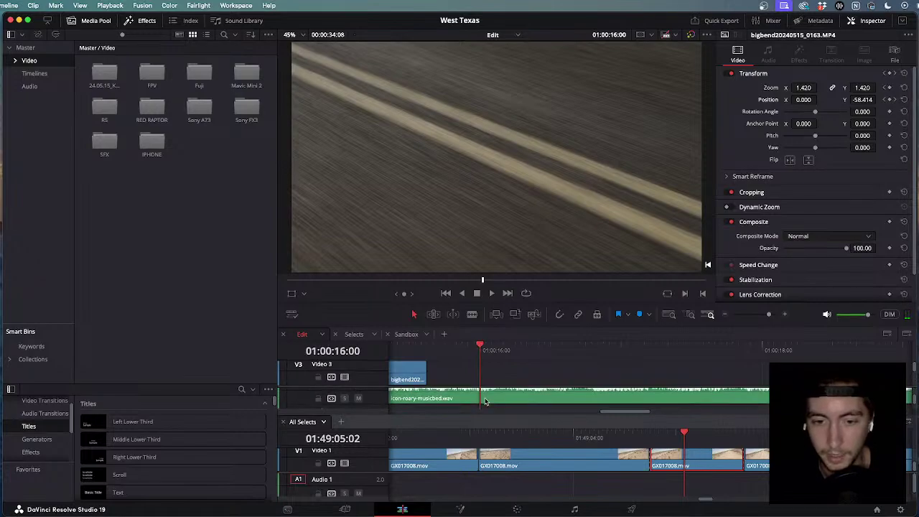
scroll(503, 392, down, 1)
key(space)
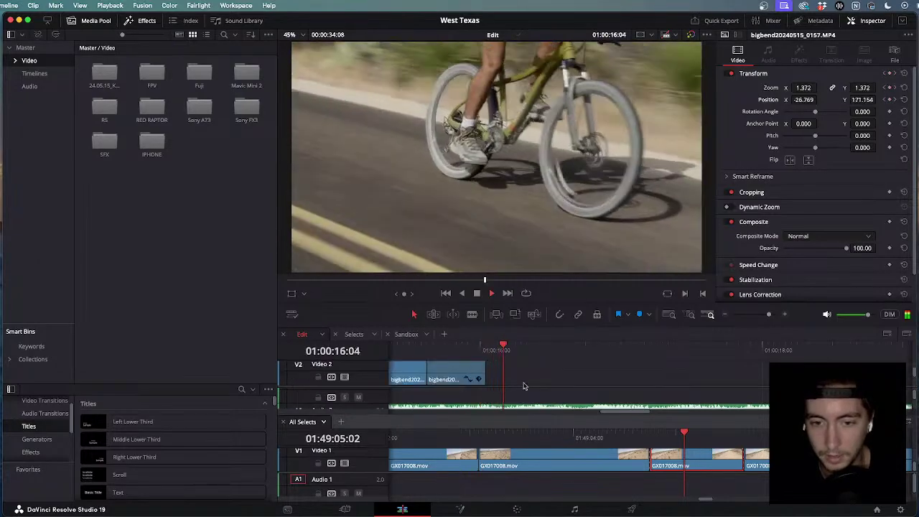
scroll(524, 386, down, 1)
key(j)
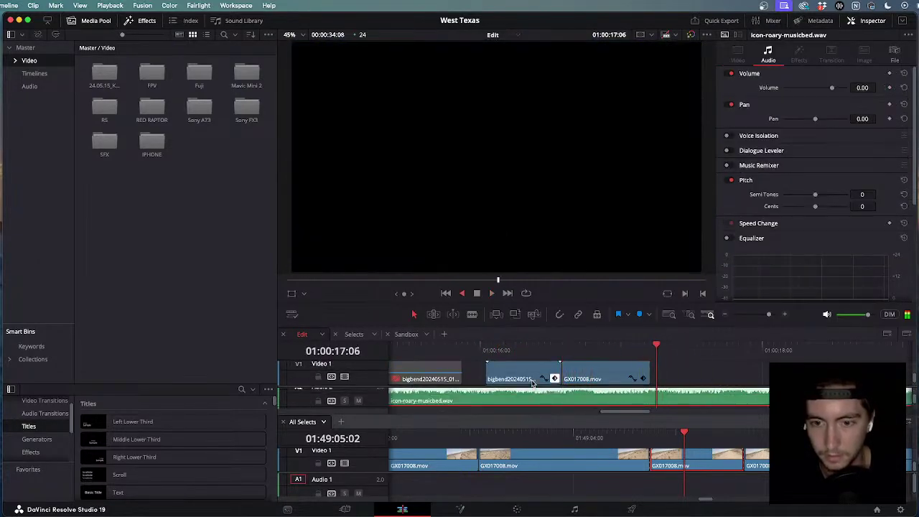
scroll(533, 385, up, 2)
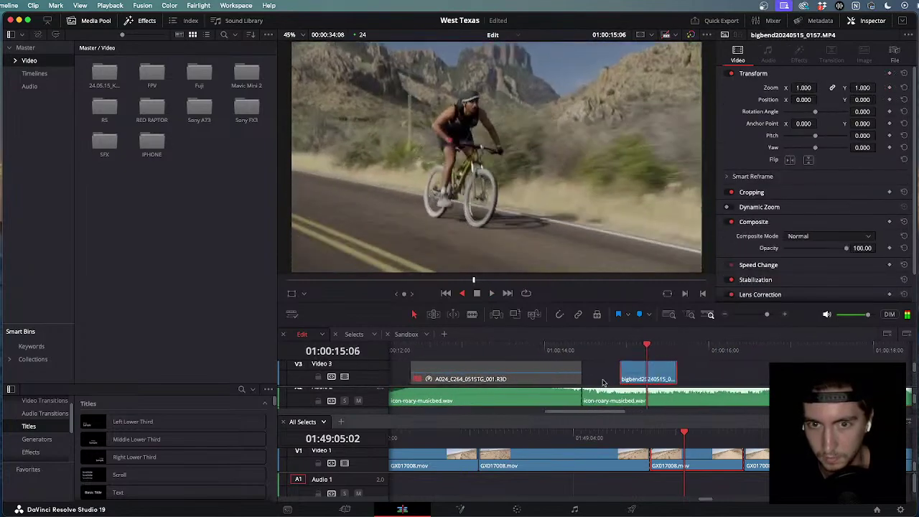
key(l)
scroll(603, 380, down, 2)
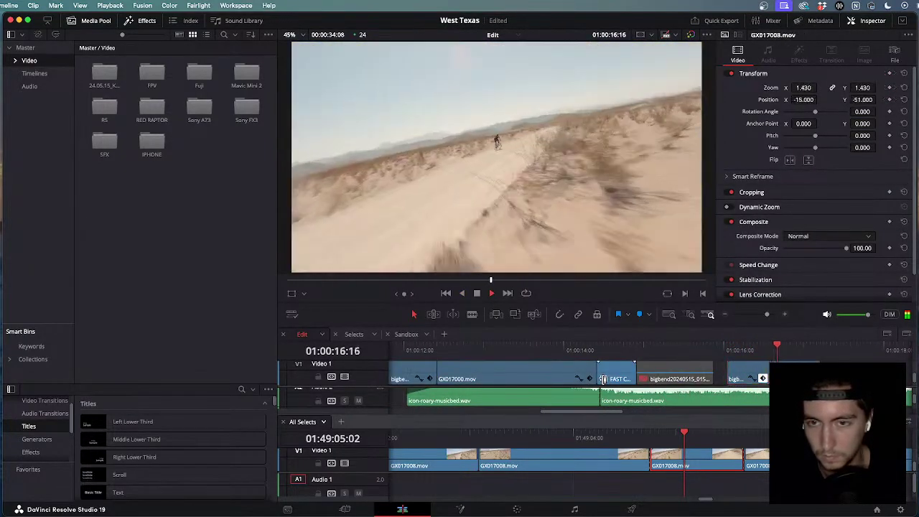
Replay the sequence from the van shot at about 01:00:13:12 through FAST CUTS and into the cycling clips.
key(j)
scroll(546, 373, up, 2)
click(525, 352)
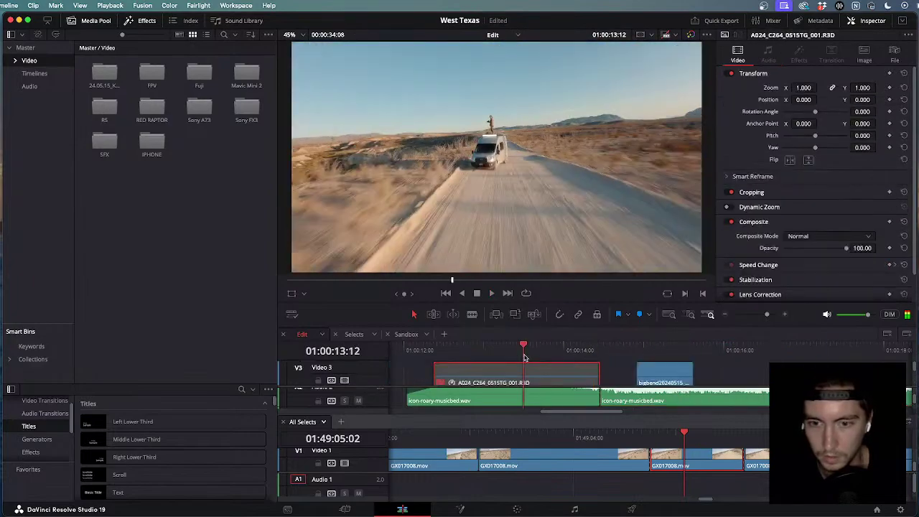
key(l)
key(super+minus)
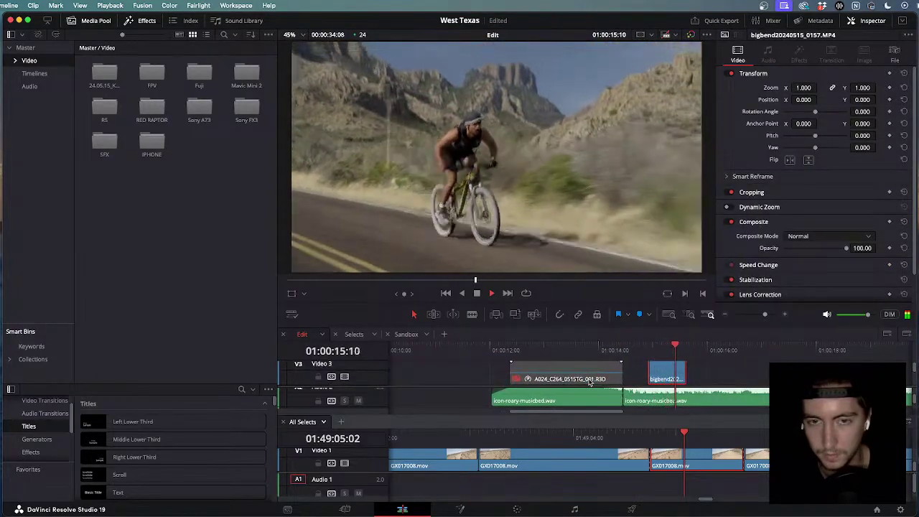
Replay the edit from FAST CUTS through the cycling transition into GX017008.mov with the music, stopping at about 01:00:16:16.
scroll(590, 381, down, 2)
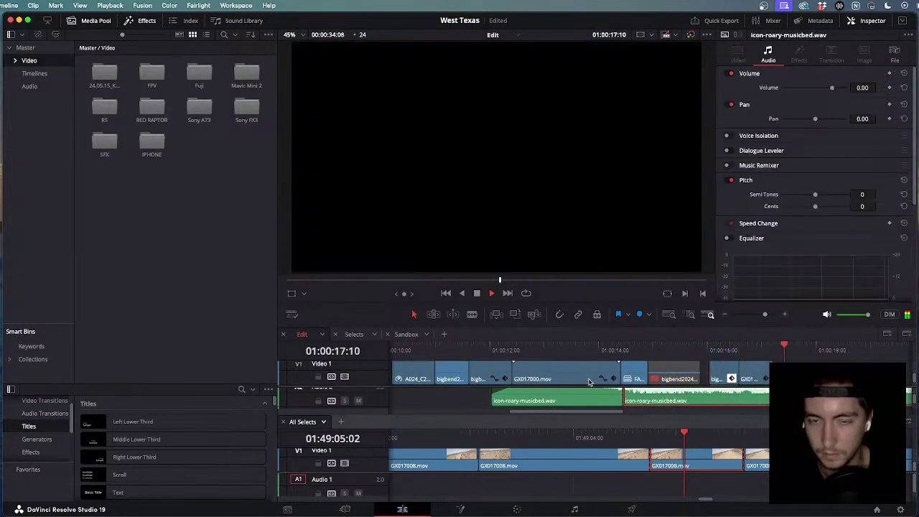
key(j)
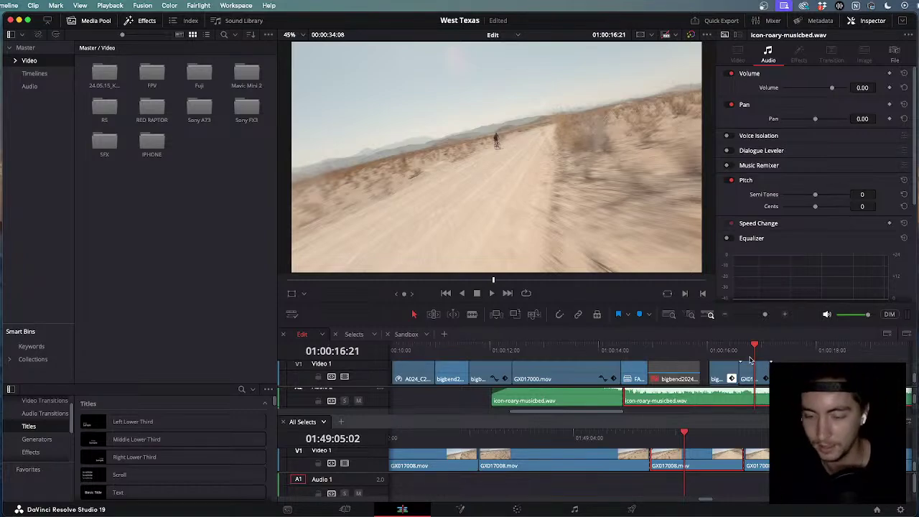
click(617, 355)
key(l)
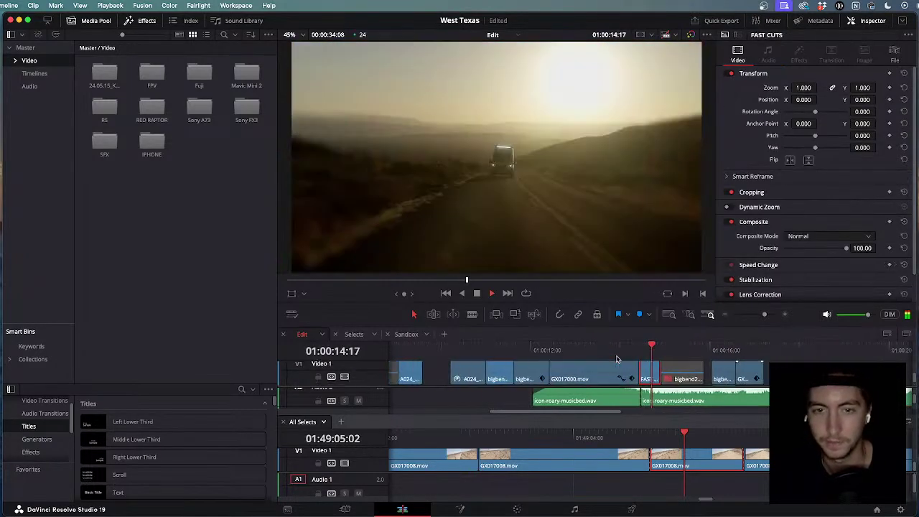
scroll(617, 359, up, 3)
scroll(617, 359, down, 3)
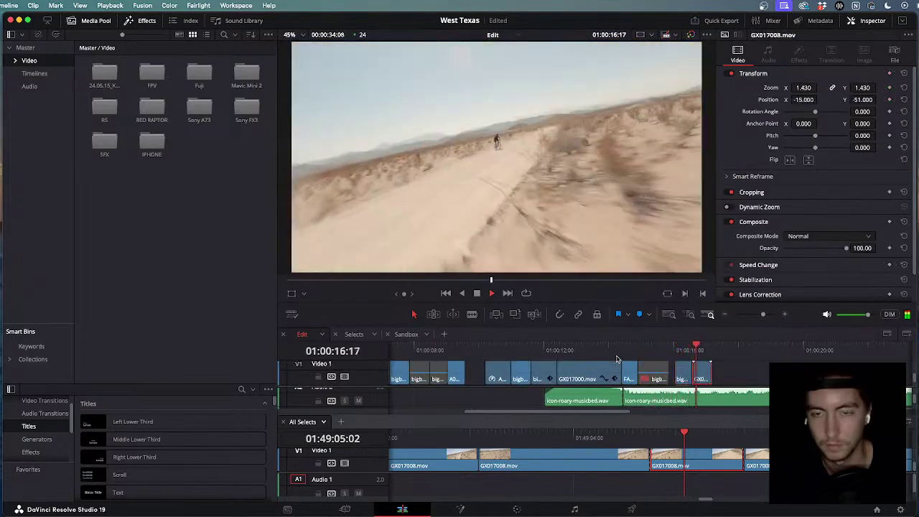
key(j)
key(k)
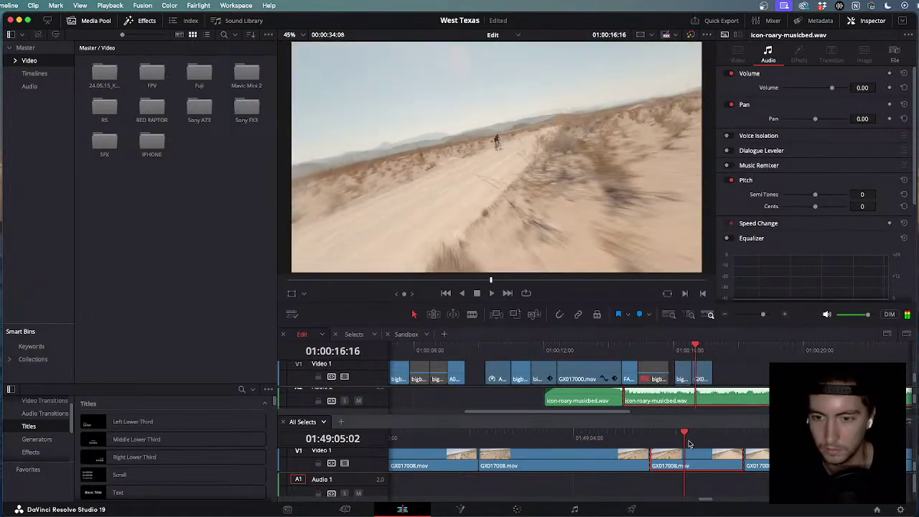
Look through the remaining GX017008.mov clips in All Selects from about 01:49:06:19 to 01:49:23:09 for another FPV cycling shot.
scroll(685, 458, down, 5)
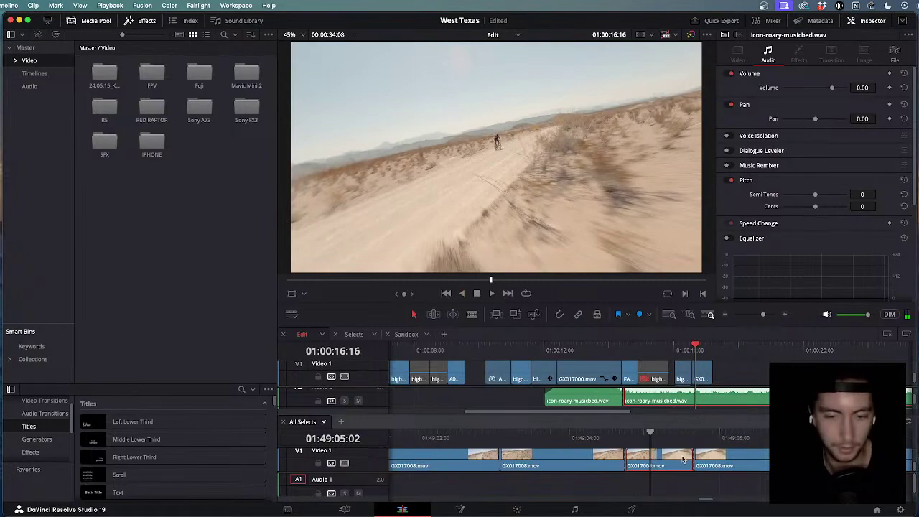
scroll(684, 458, up, 4)
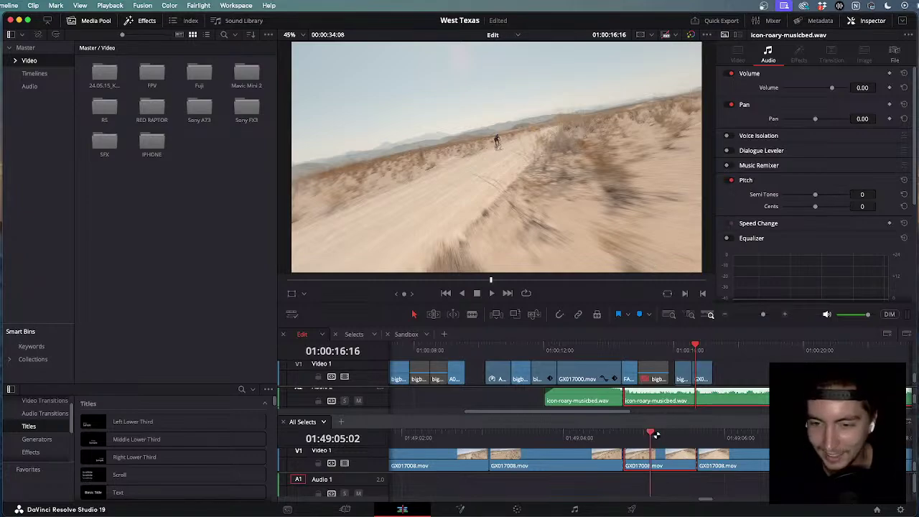
click(656, 436)
scroll(656, 435, down, 3)
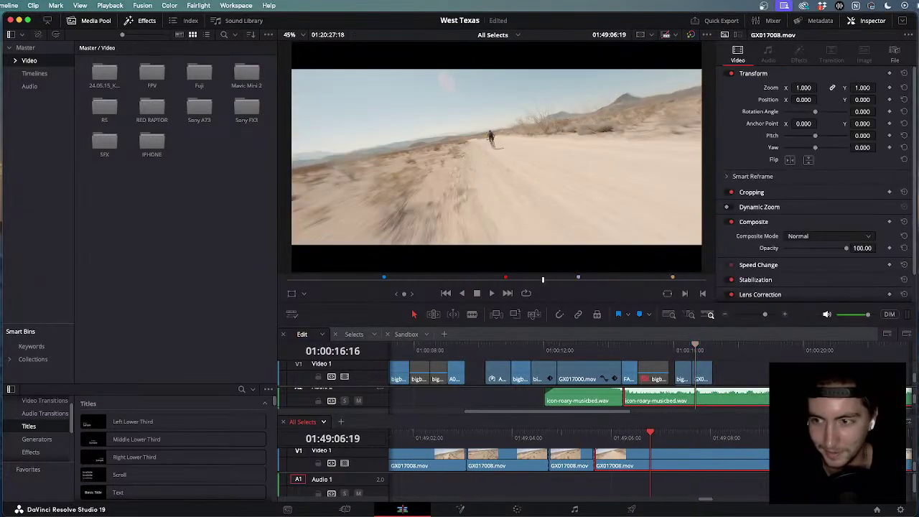
scroll(747, 453, down, 4)
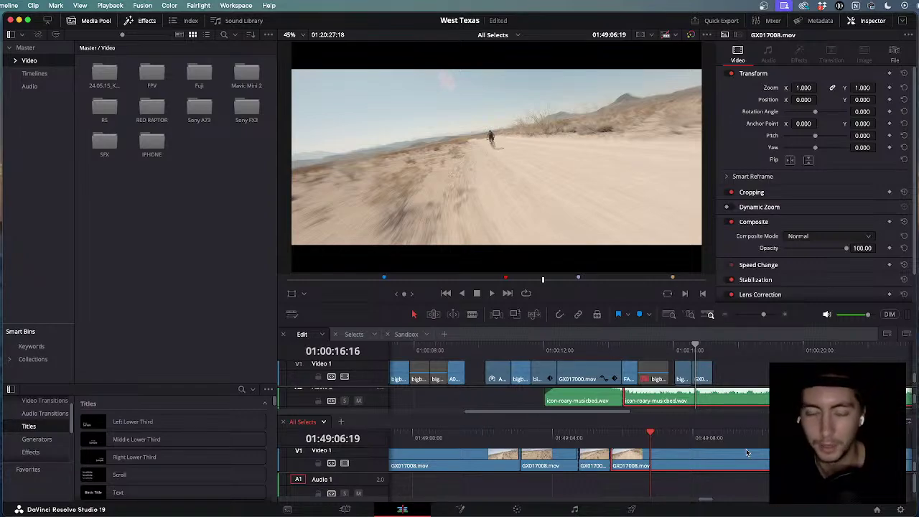
drag(650, 433, 753, 459)
key(super+minus)
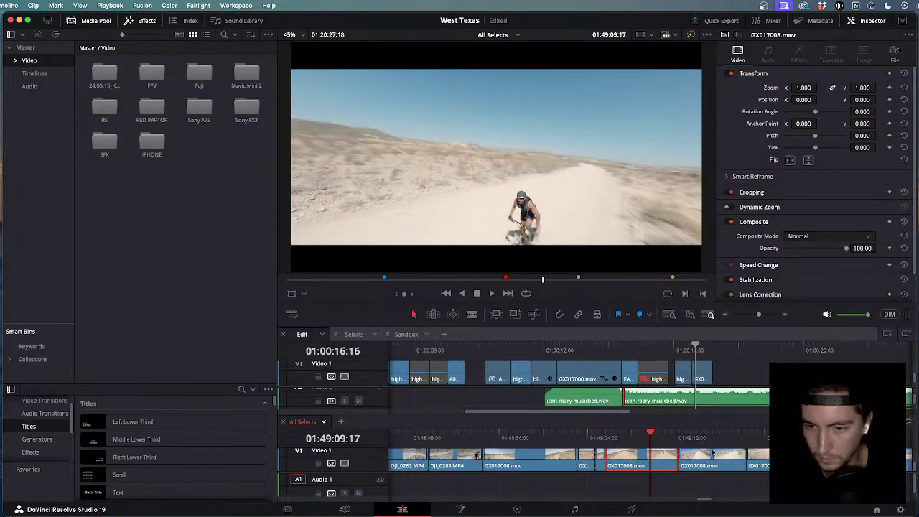
drag(653, 453, 806, 454)
key(super+equal)
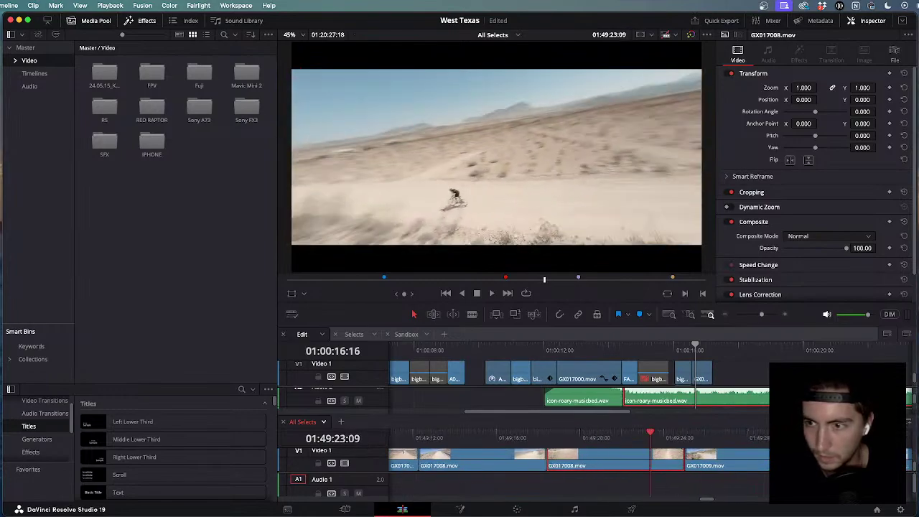
key(super+minus)
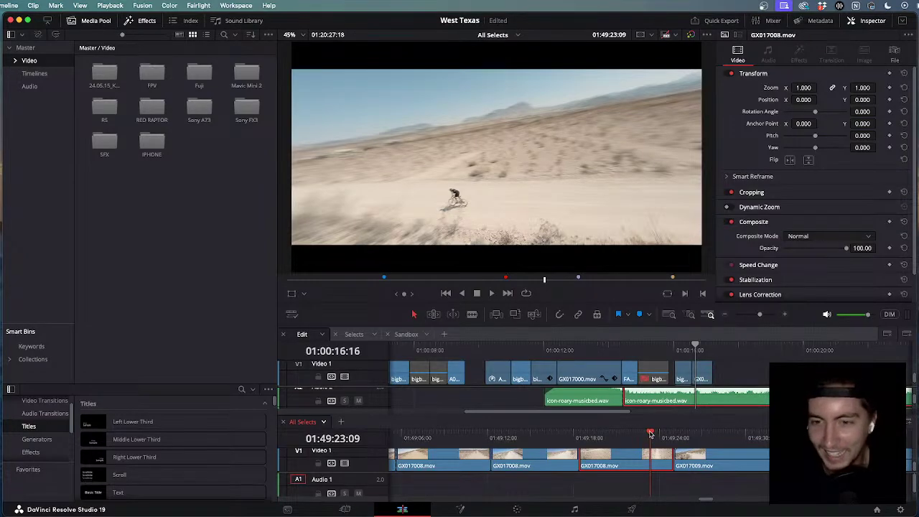
Scrub past GX017009.mov into GX017011.mov in All Selects, examining the cycling footage up to about 01:49:42:00.
drag(651, 433, 840, 434)
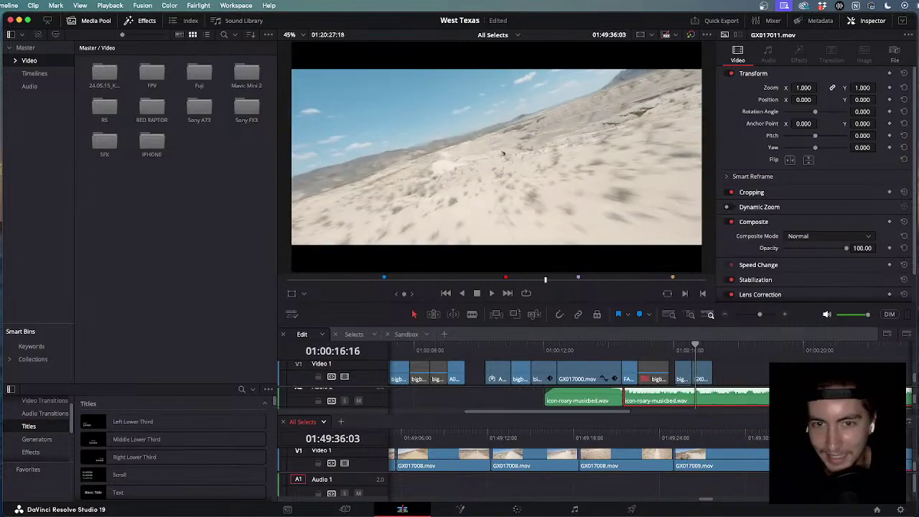
key(super+minus)
mouse_move(648, 433)
mouse_down()
mouse_move(770, 446)
mouse_move(596, 436)
mouse_move(637, 435)
mouse_up()
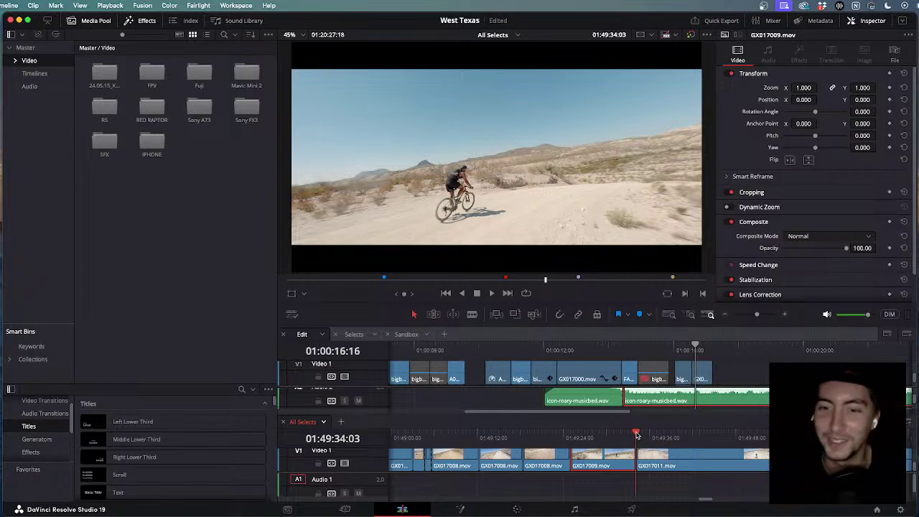
drag(638, 435, 644, 436)
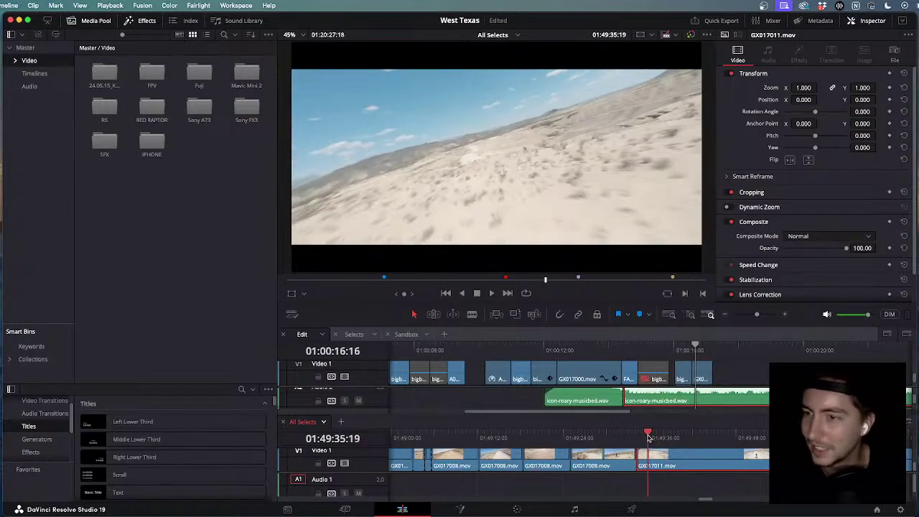
scroll(657, 453, up, 4)
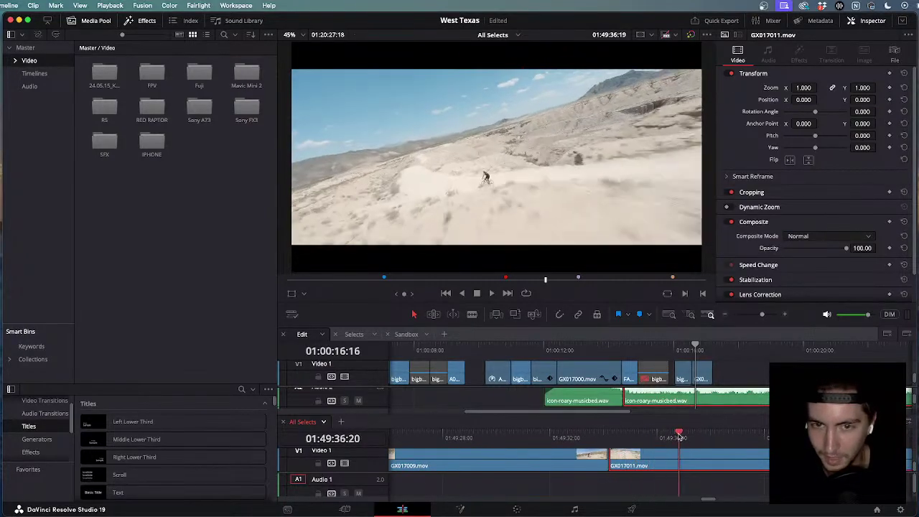
drag(679, 437, 819, 437)
scroll(693, 443, down, 2)
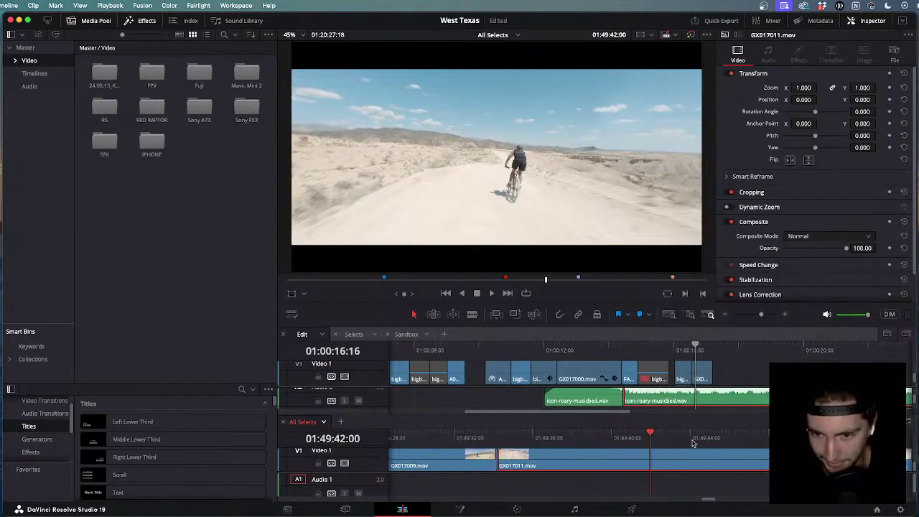
Split GX017011.mov in All Selects at about 01:49:38:00 and play onward from the cut to about 01:49:41:10.
drag(638, 434, 583, 428)
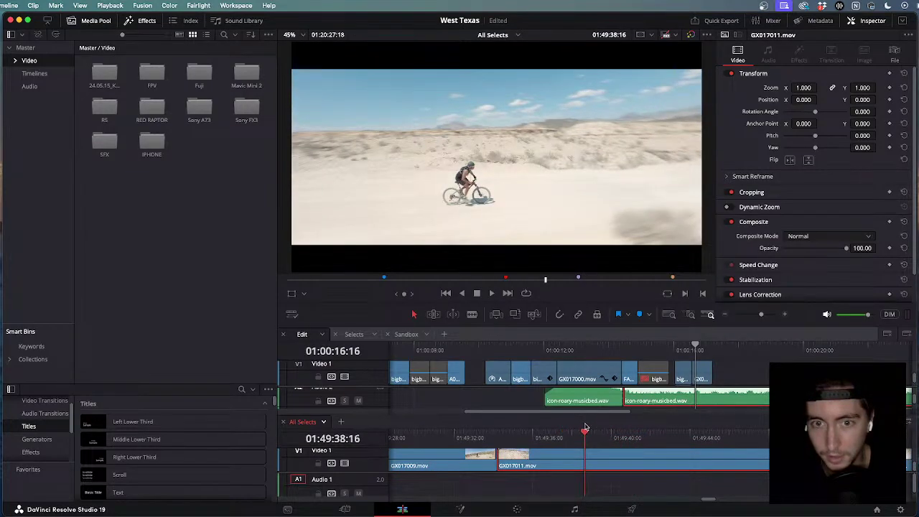
key(space)
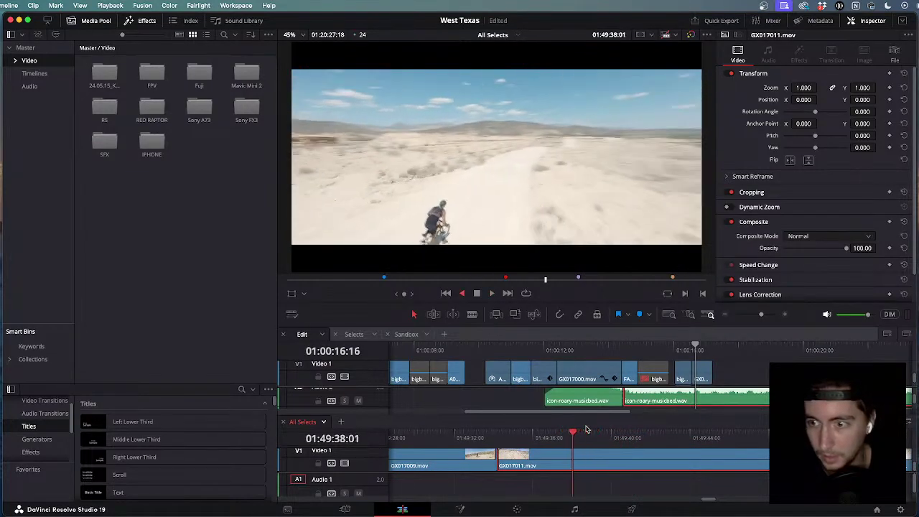
key(l)
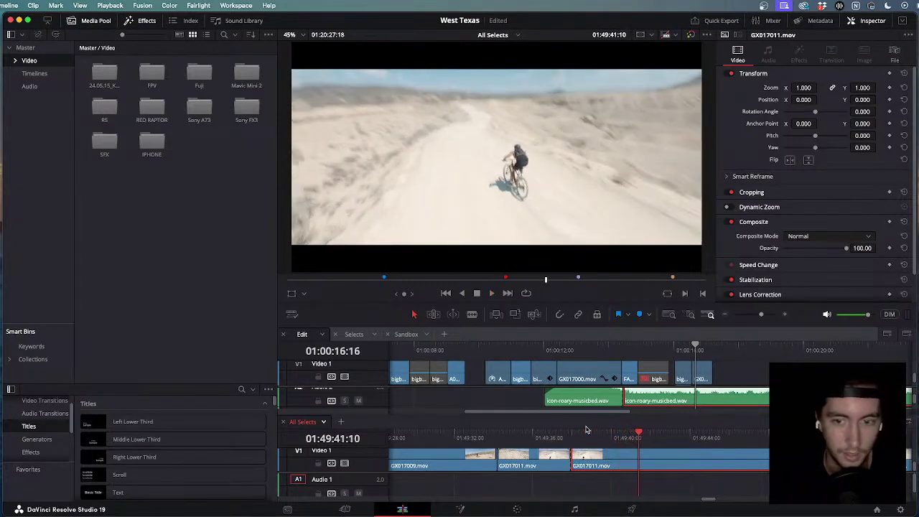
Split GX017011.mov at 01:49:41:10 in All Selects and paste the piece before the cut into the Edit timeline, shortly after GX017008.mov.
key(super+b)
click(717, 347)
key(super+v)
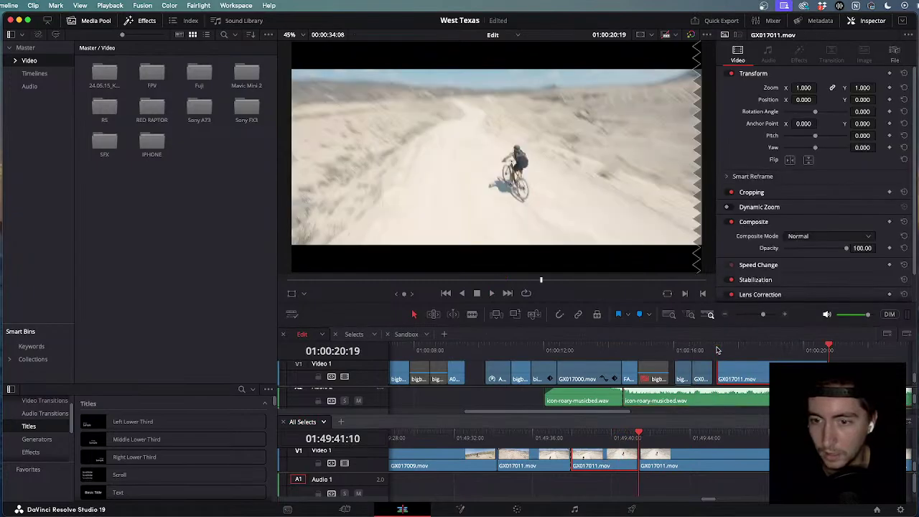
Play the pasted GX017011.mov clip in the Edit timeline and split it shortly after 01:00:18:00.
drag(781, 347, 666, 346)
key(space)
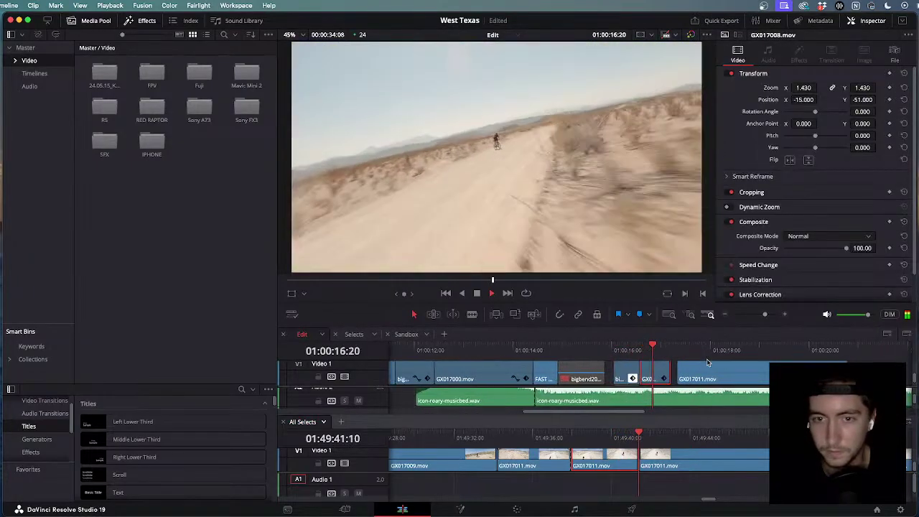
key(j)
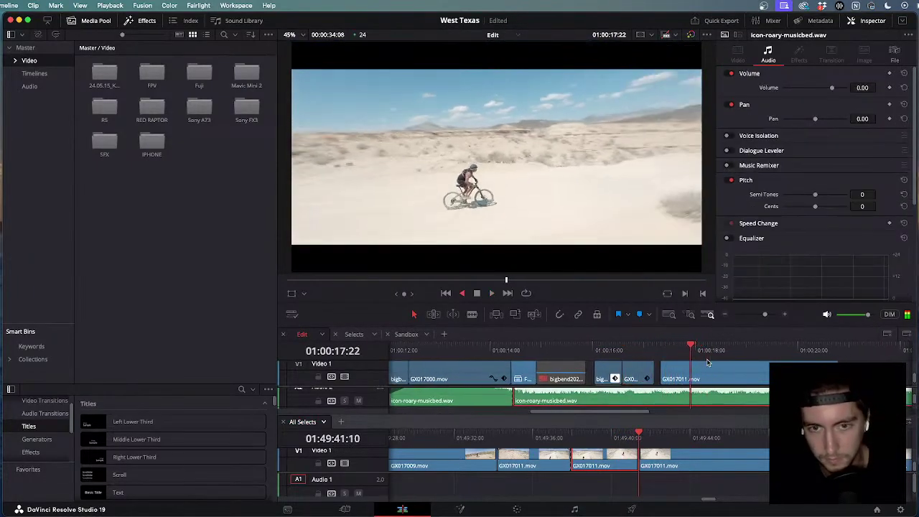
key(l)
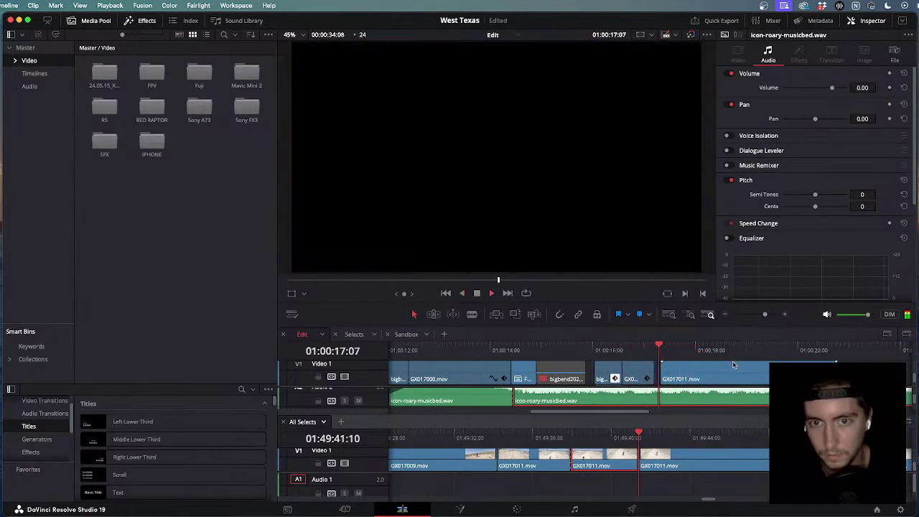
scroll(742, 375, up, 3)
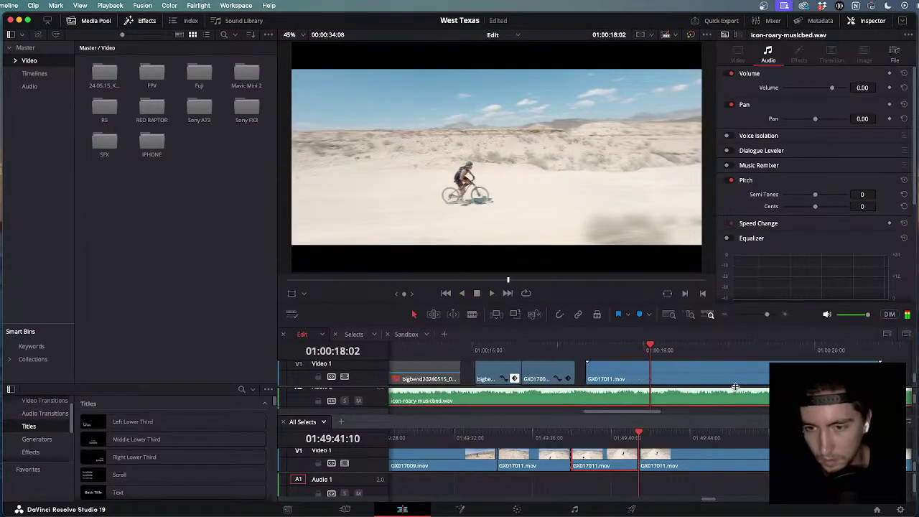
click(651, 368)
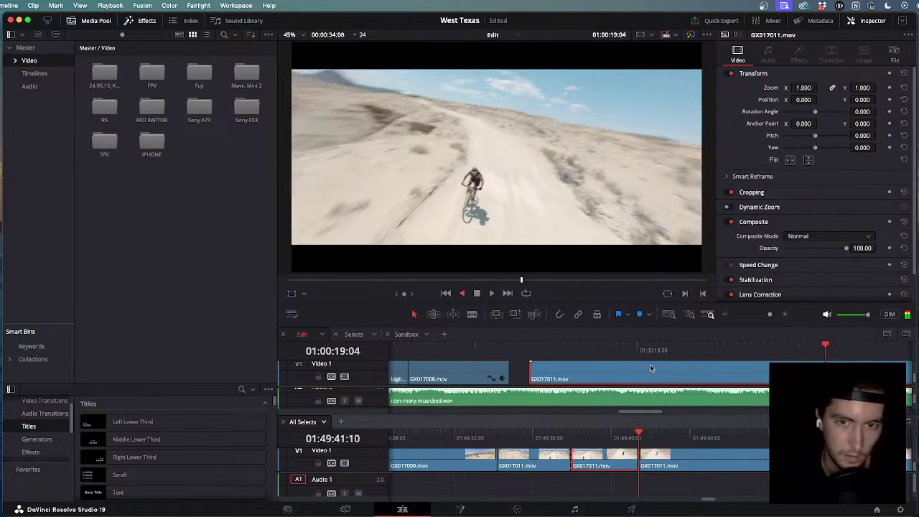
key(super+b)
key(l)
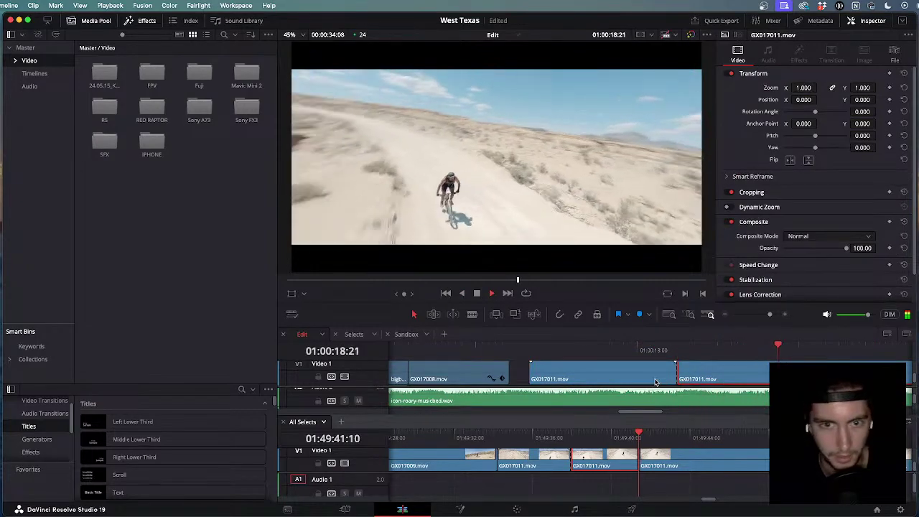
Delete the first GX017011.mov piece from the Edit timeline and shorten the end of the remaining piece by about half a second.
key(k)
key(j)
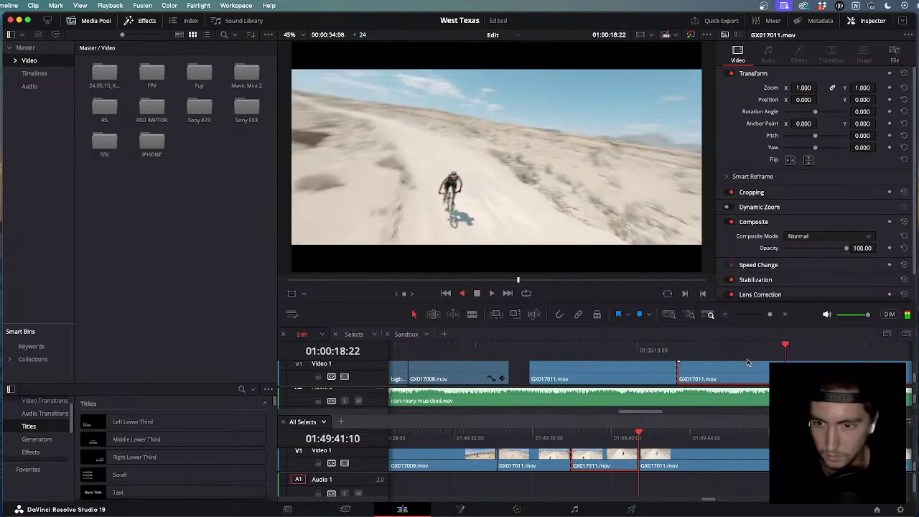
key(l)
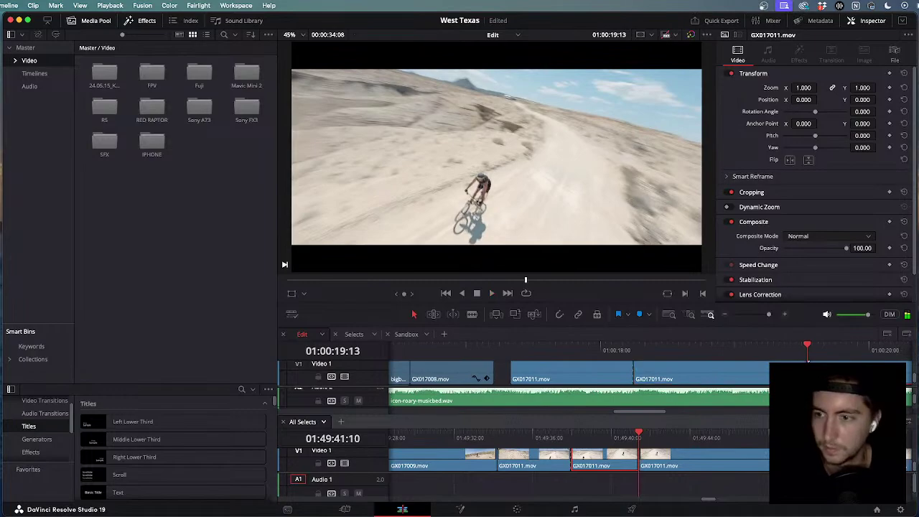
key(Escape)
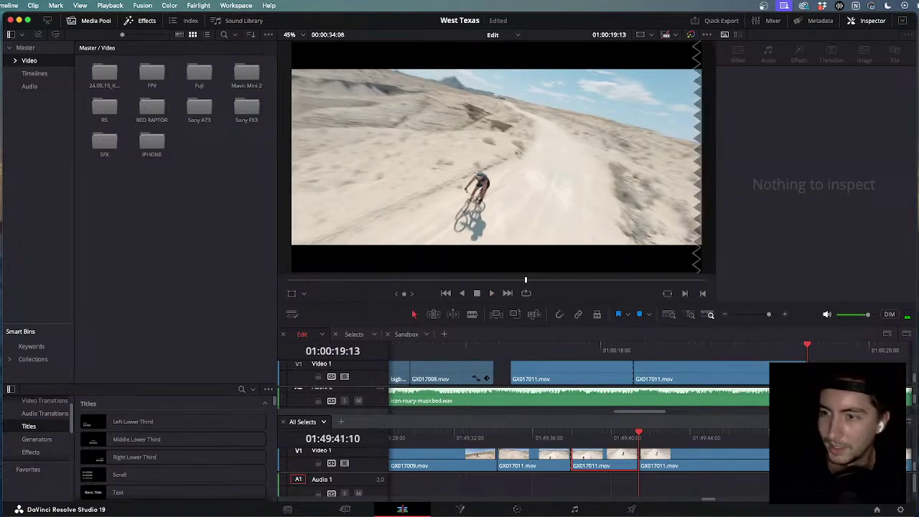
scroll(575, 373, right, 2)
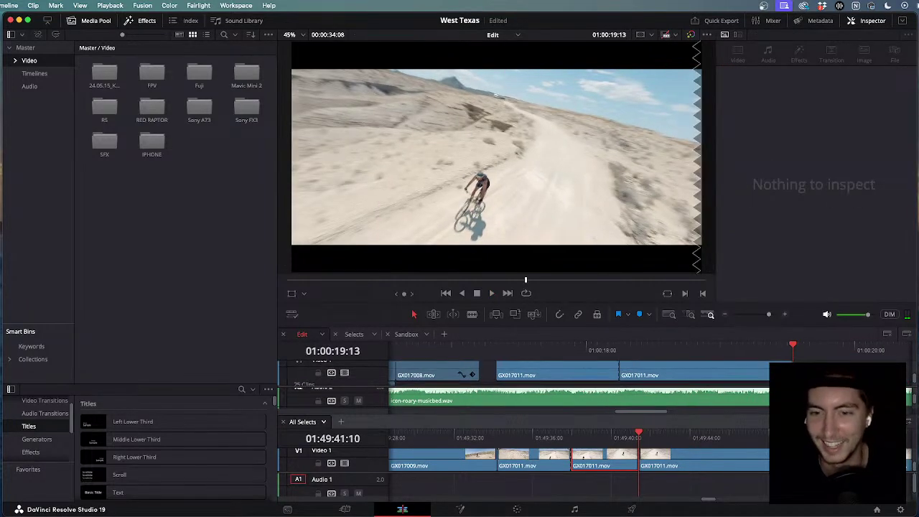
click(584, 369)
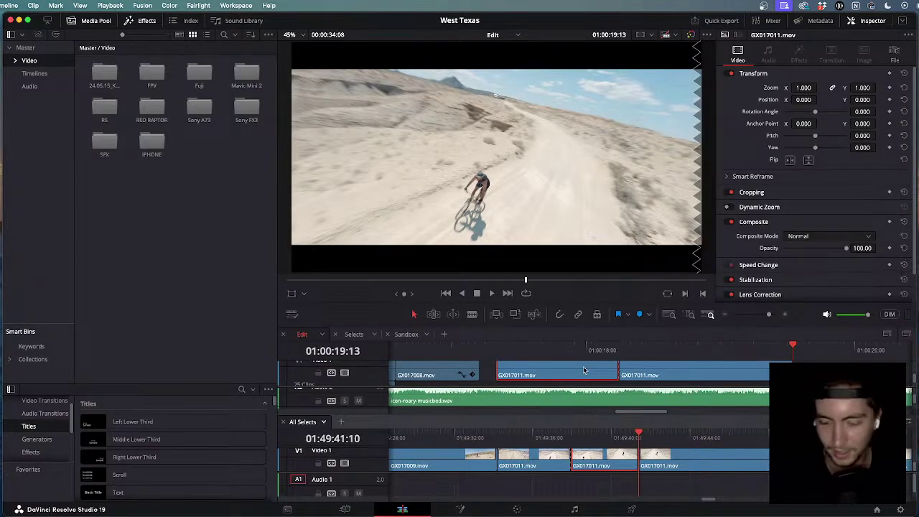
drag(622, 353, 421, 330)
key(space)
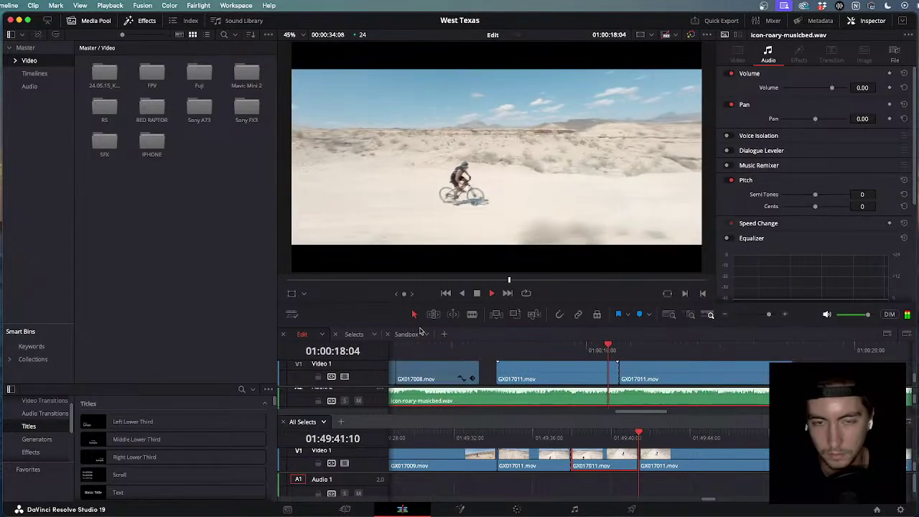
click(583, 376)
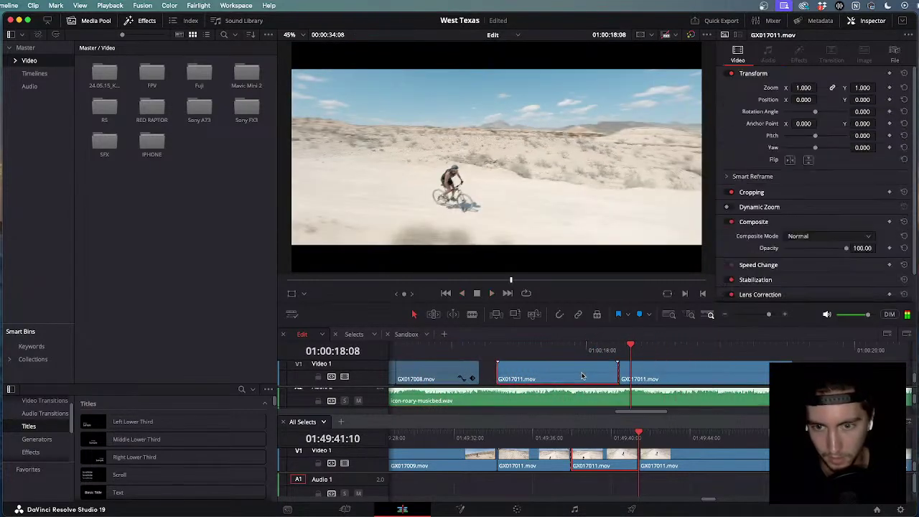
key(BackSpace)
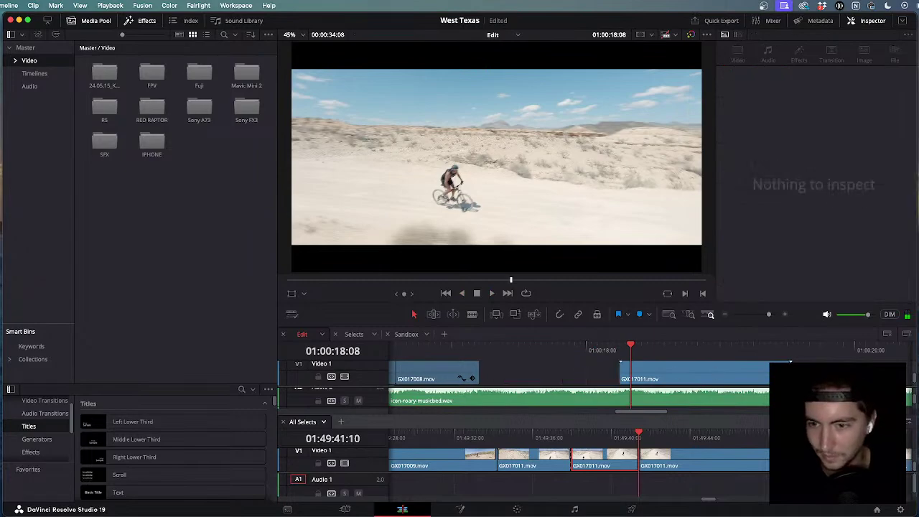
drag(790, 367, 714, 372)
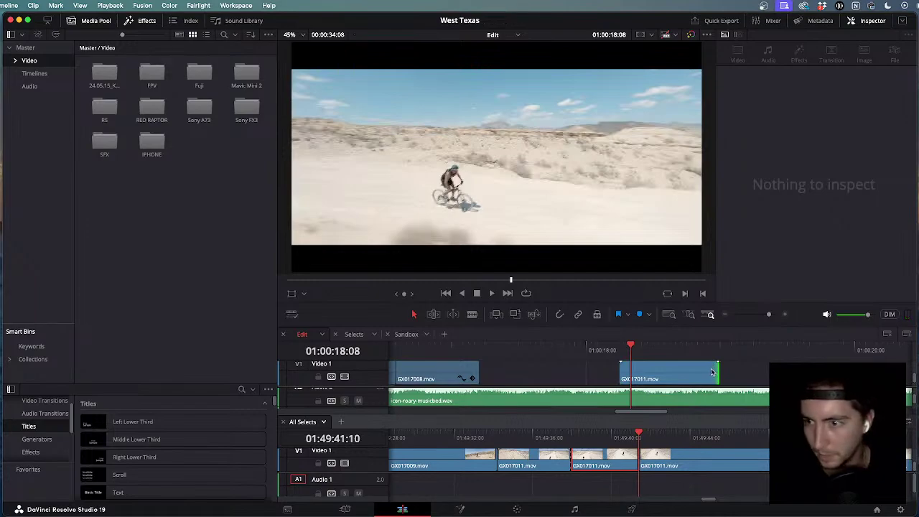
scroll(707, 371, left, 2)
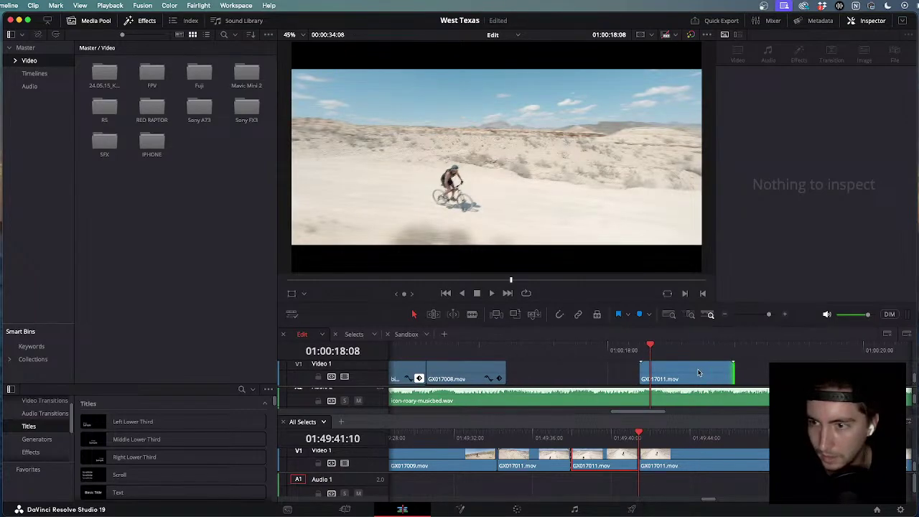
Look through the All Selects timeline for the low-angle rider shot IMG_3547.MOV and play it from its start.
scroll(726, 468, down, 5)
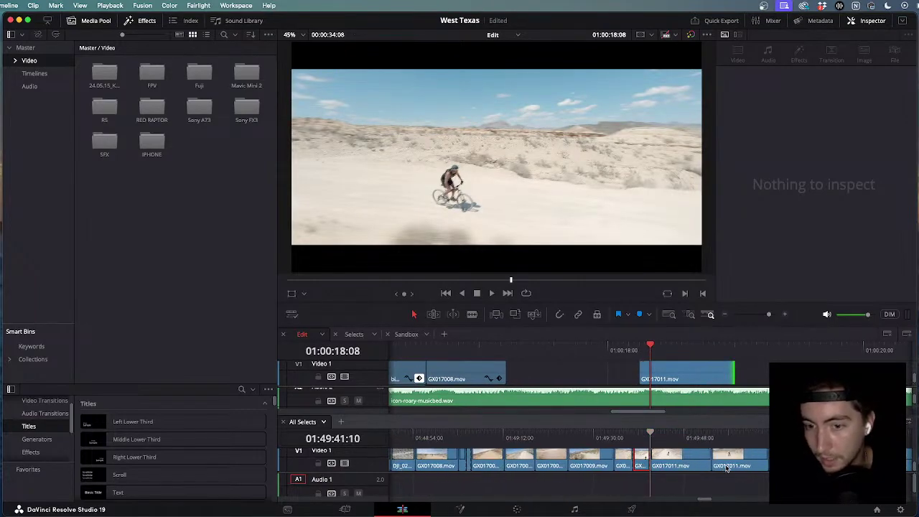
drag(651, 436, 498, 437)
scroll(524, 464, down, 6)
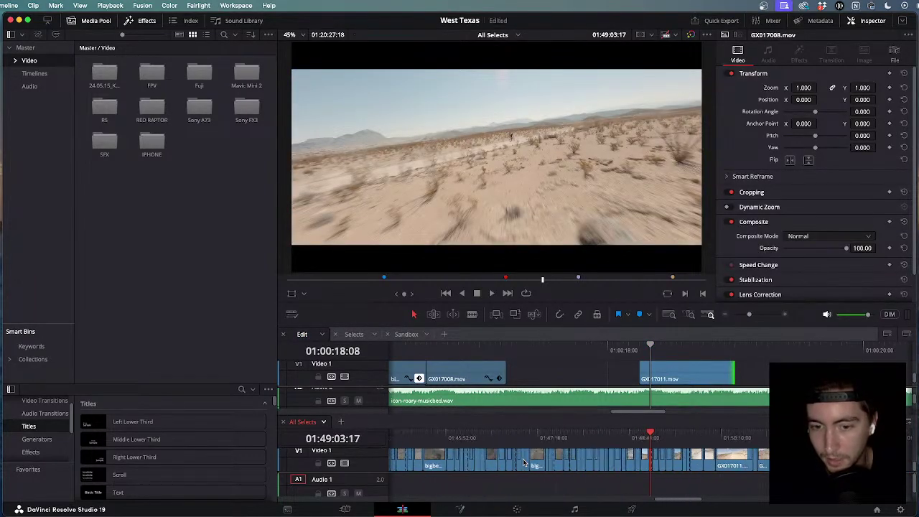
click(595, 437)
drag(595, 437, 445, 437)
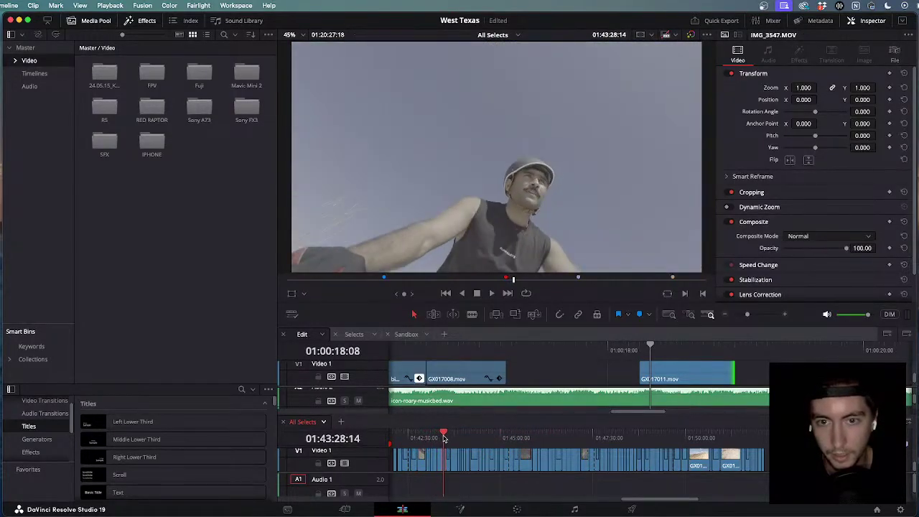
scroll(480, 457, up, 5)
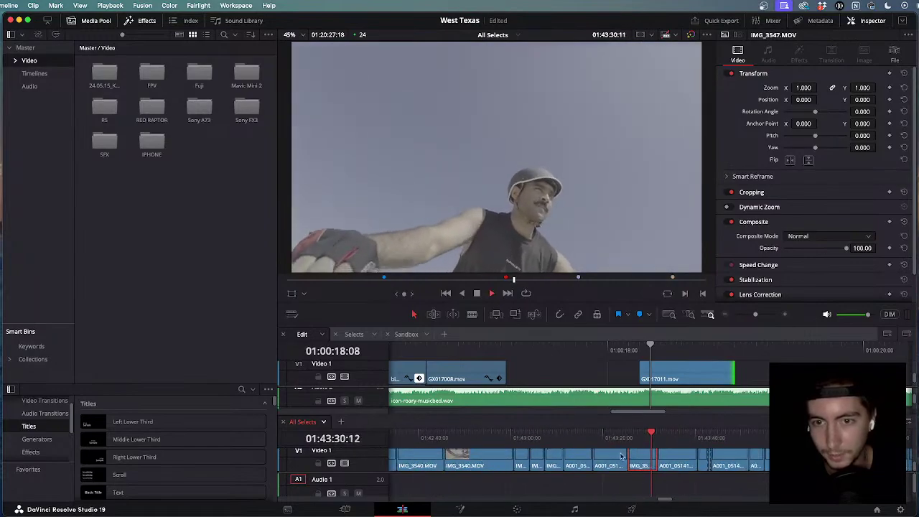
drag(632, 435, 626, 436)
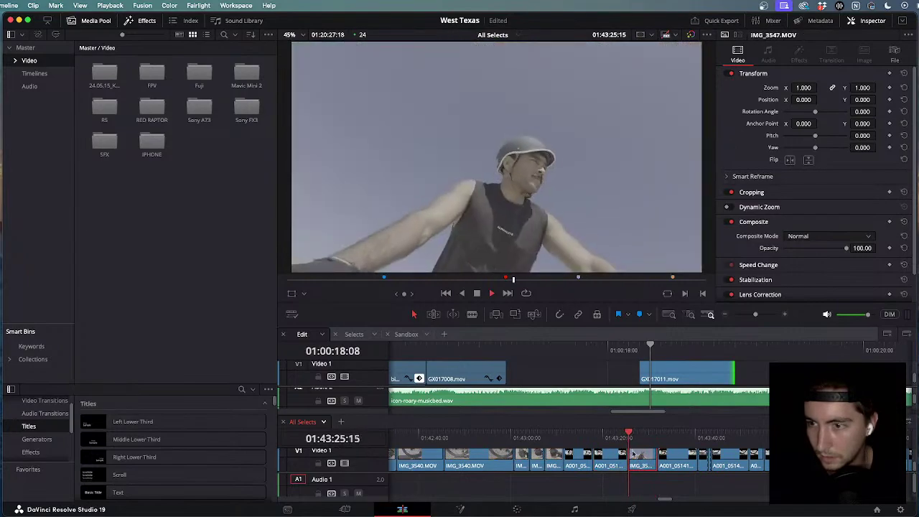
Cut a short piece from the beginning of IMG_3547.MOV in All Selects and place it directly after GX017008.mov in the Edit timeline.
scroll(630, 449, up, 3)
scroll(633, 455, up, 2)
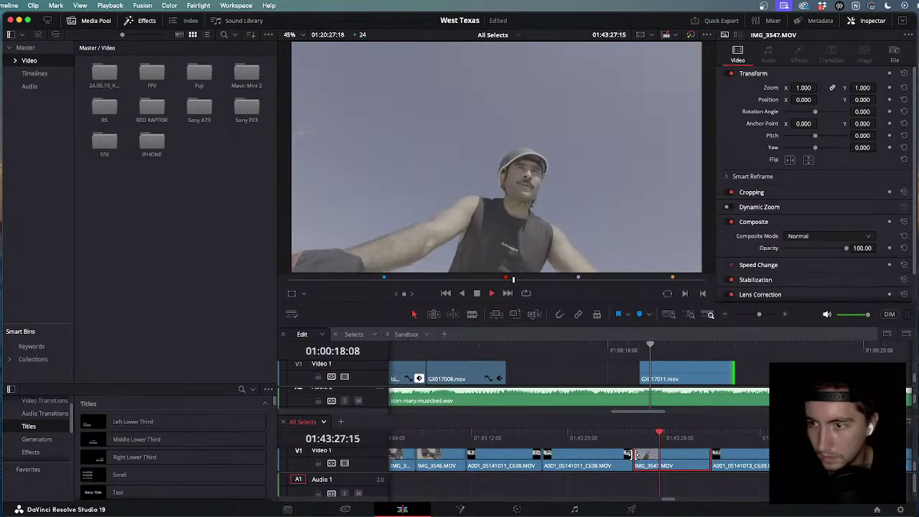
key(j)
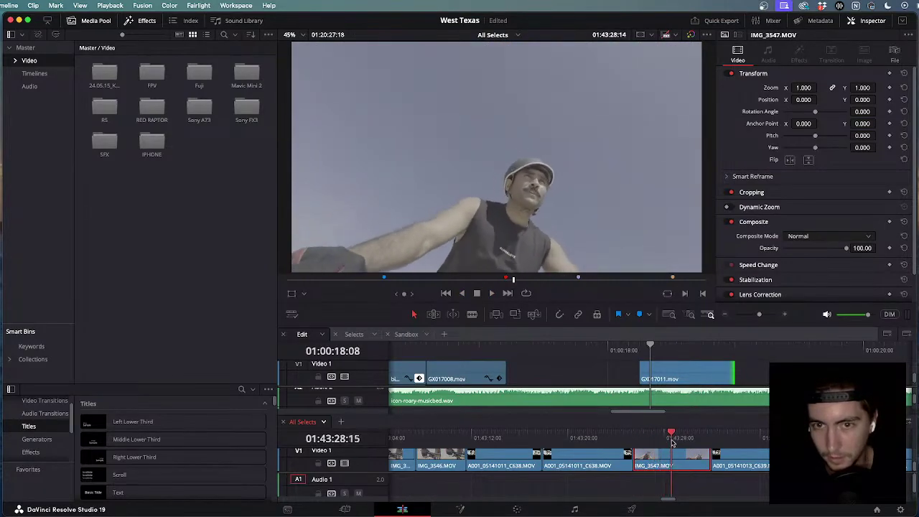
mouse_move(640, 439)
mouse_down()
mouse_move(656, 440)
mouse_move(641, 439)
mouse_up()
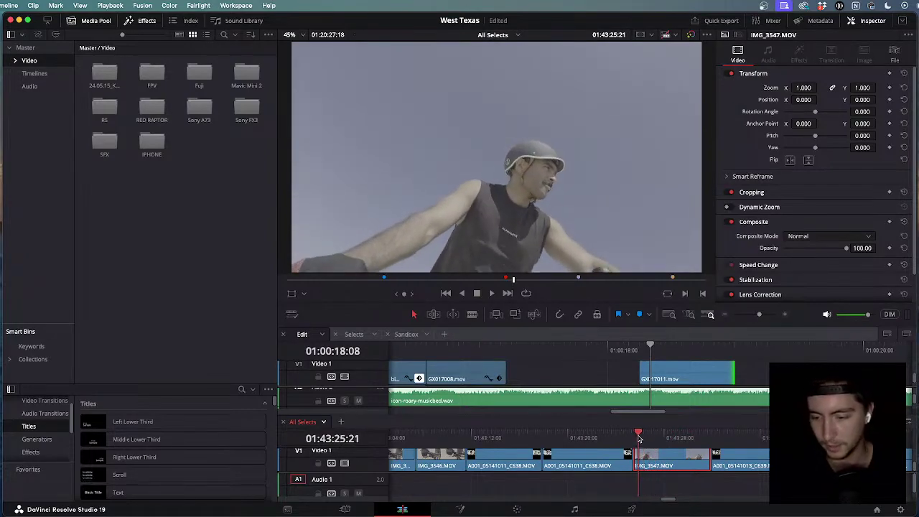
key(super+equal)
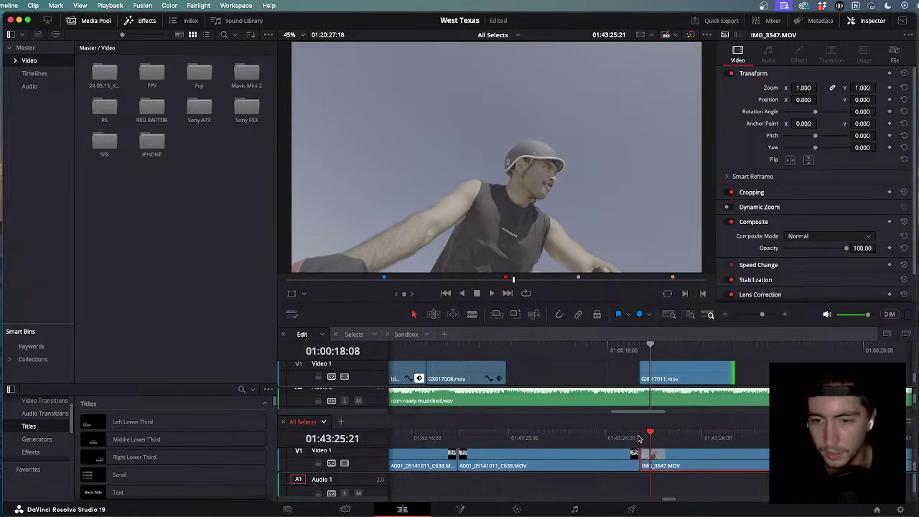
mouse_move(653, 439)
mouse_down()
mouse_move(726, 439)
mouse_move(650, 439)
mouse_up()
drag(656, 359, 492, 359)
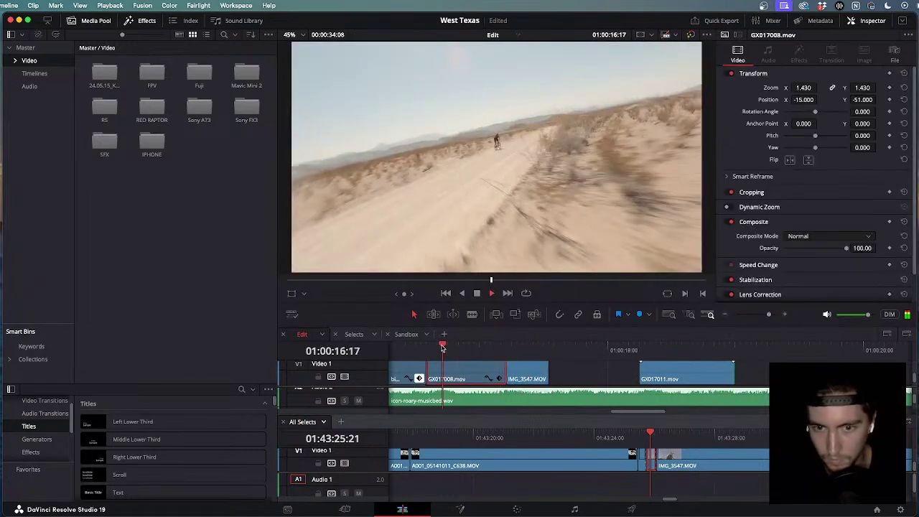
Extend the end of IMG_3547.MOV in the Edit timeline to just before 01:00:18:00 and trim its opening frames.
key(space)
key(j)
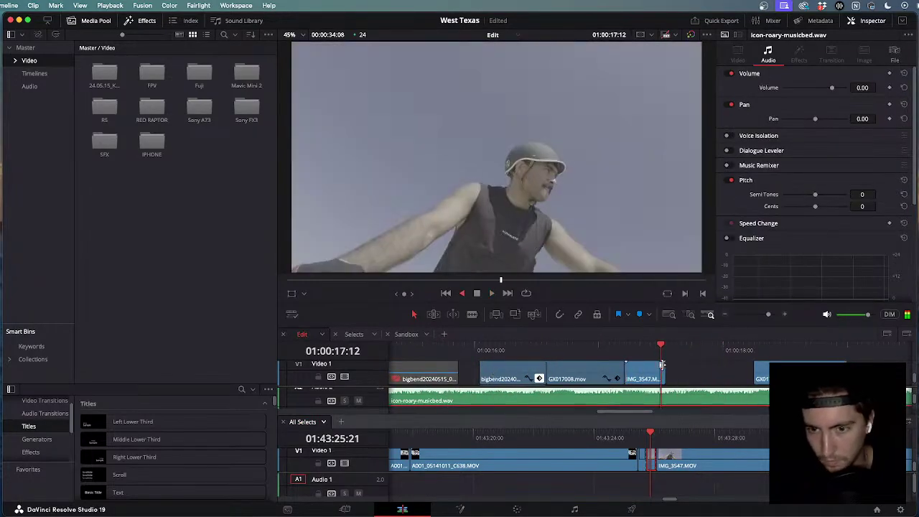
drag(665, 370, 719, 374)
key(j)
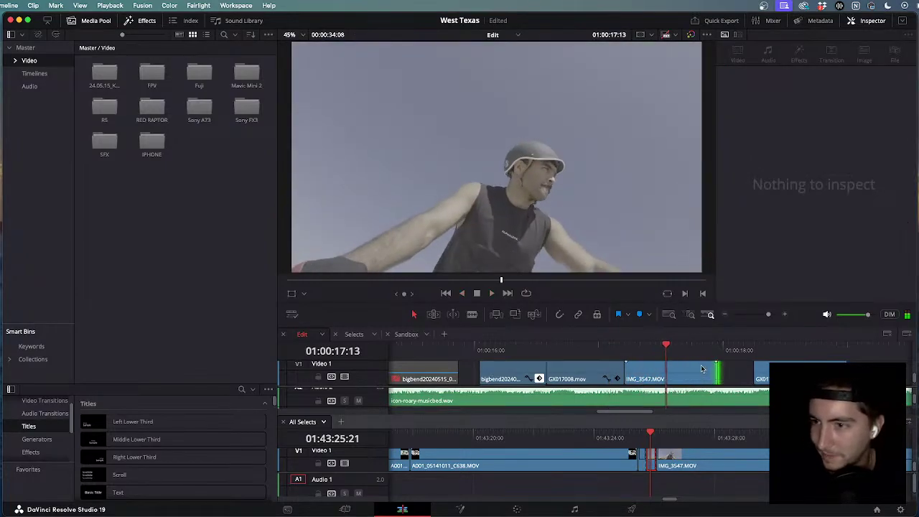
scroll(702, 369, up, 1)
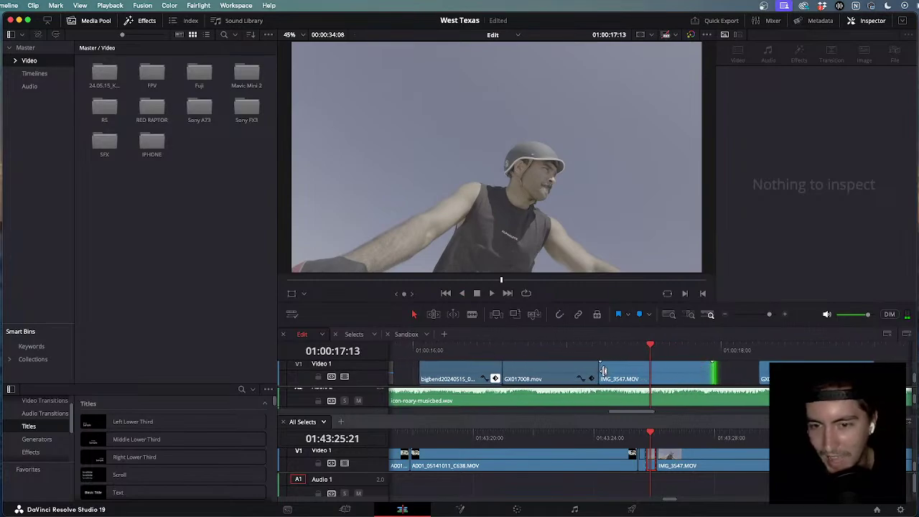
mouse_move(604, 371)
mouse_down()
mouse_move(676, 378)
mouse_move(616, 373)
mouse_up()
Lengthen the end of the shortened IMG_3547.MOV clip, move GX017011.mov directly against it, and play back the sequence.
key(space)
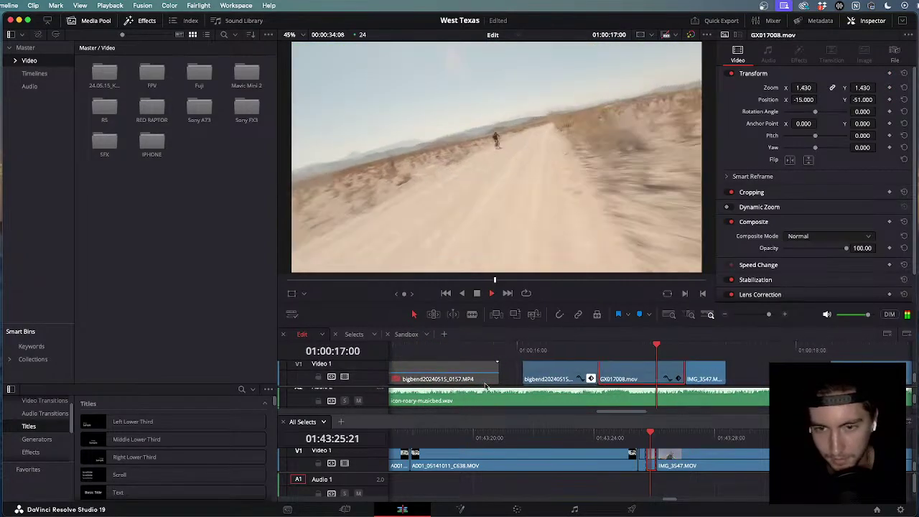
click(486, 388)
key(space)
click(670, 369)
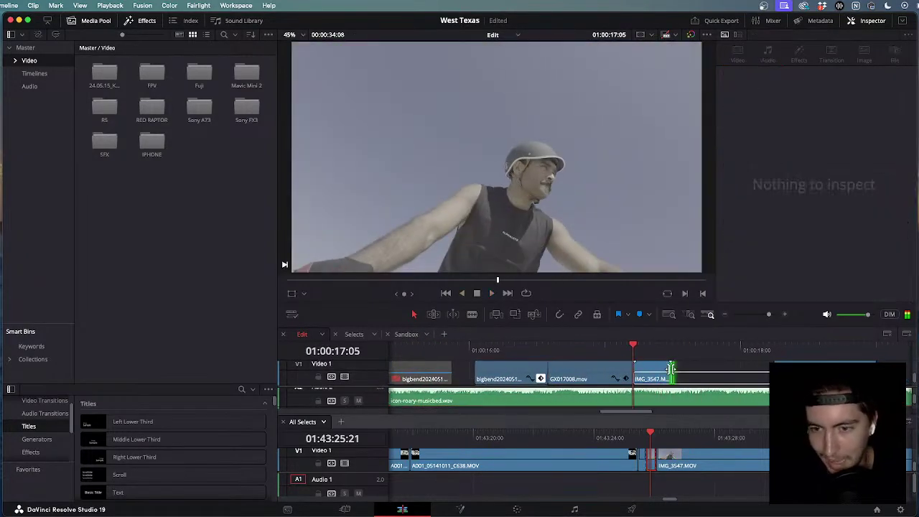
drag(670, 369, 706, 373)
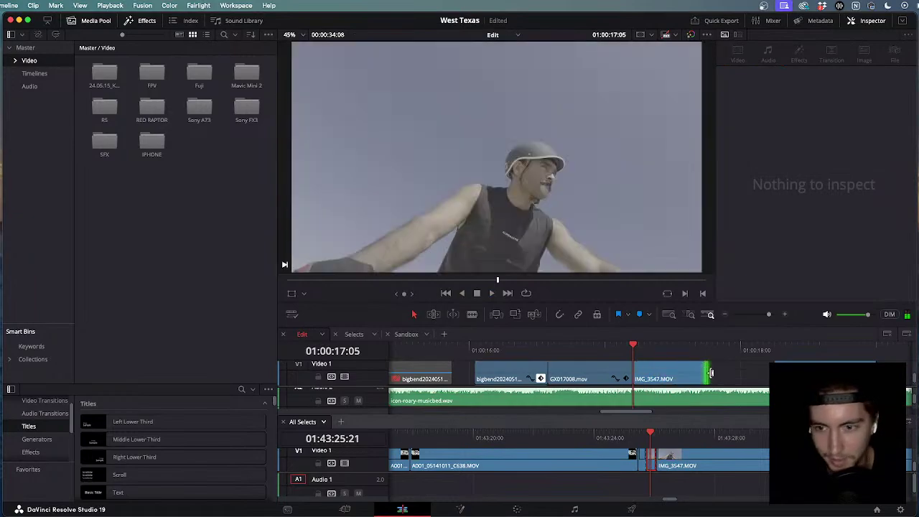
drag(796, 375, 725, 376)
key(l)
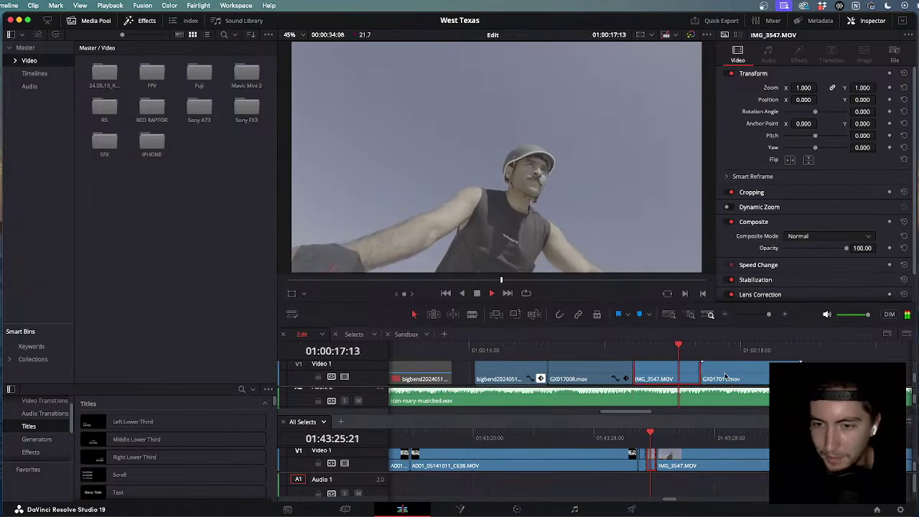
key(j)
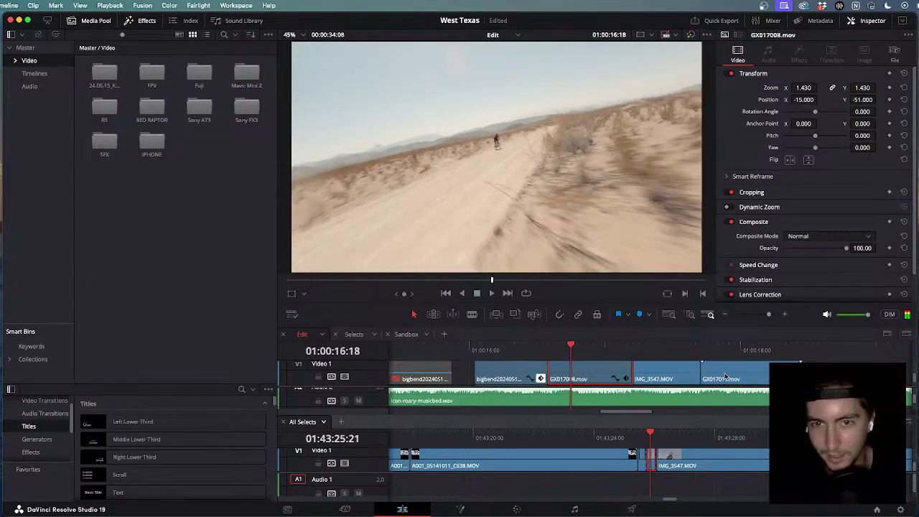
Play through GX017011.mov in the Edit timeline and set its zoom to 1.33 so it fills the frame.
key(l)
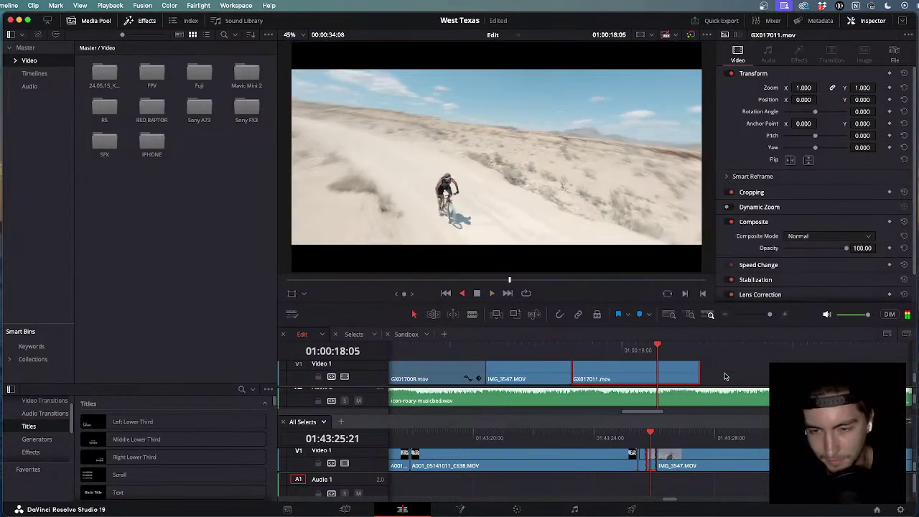
text(jk1.33)
key(Return)
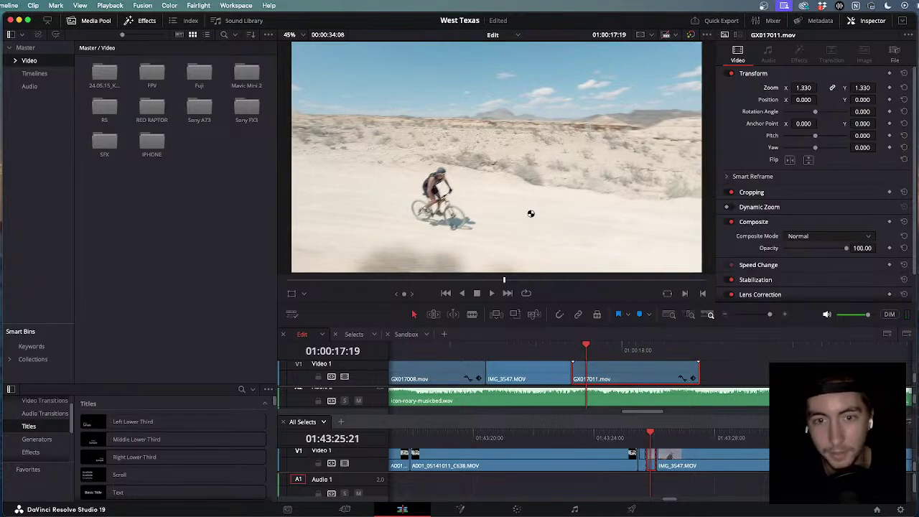
Review the IMG_3546.MOV handlebar close-up and the A001_05141011_C638.MOV derailleur shot in All Selects.
click(493, 346)
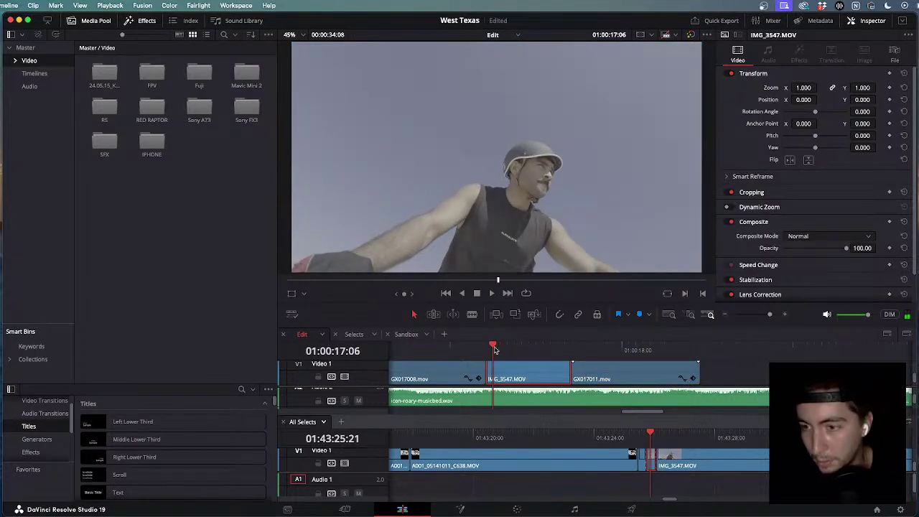
scroll(648, 443, down, 5)
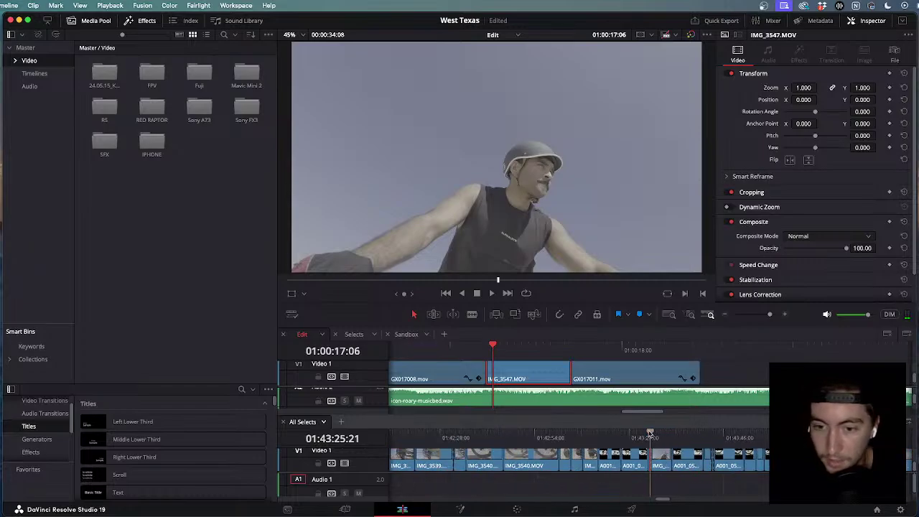
drag(650, 435, 613, 455)
key(space)
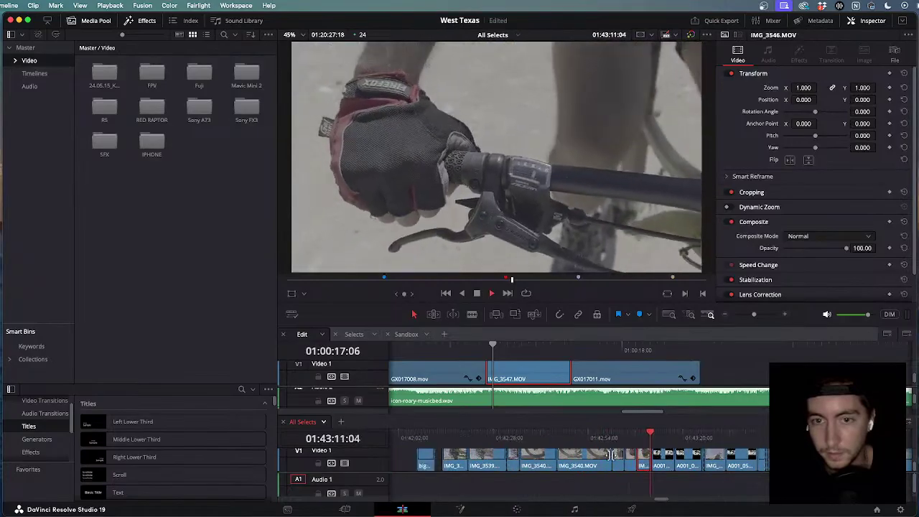
scroll(611, 455, up, 5)
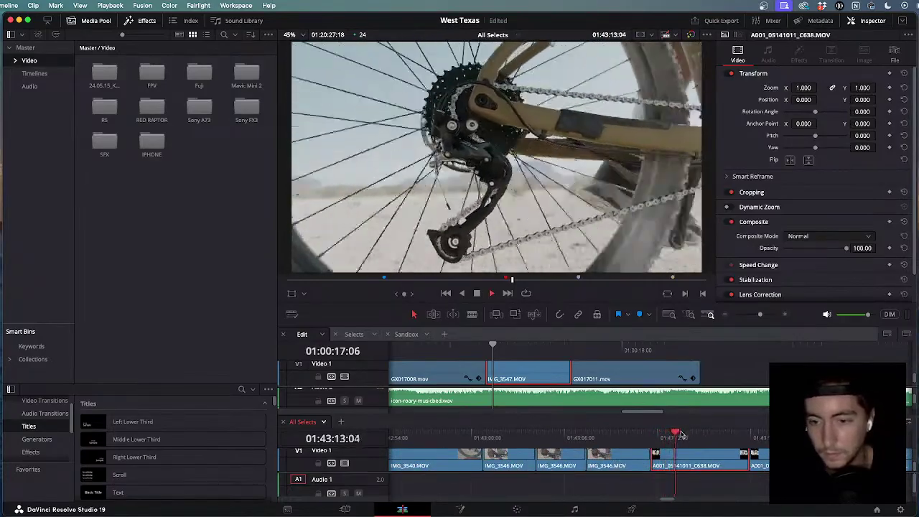
click(679, 434)
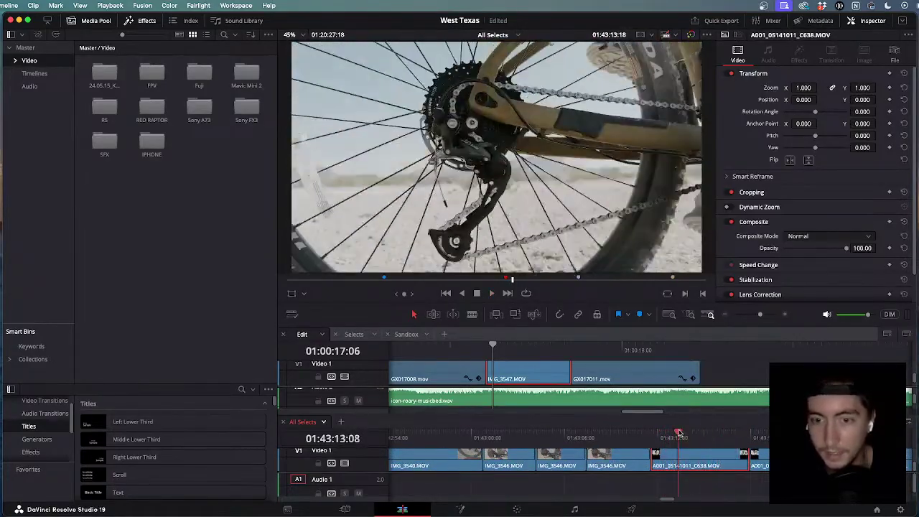
key(space)
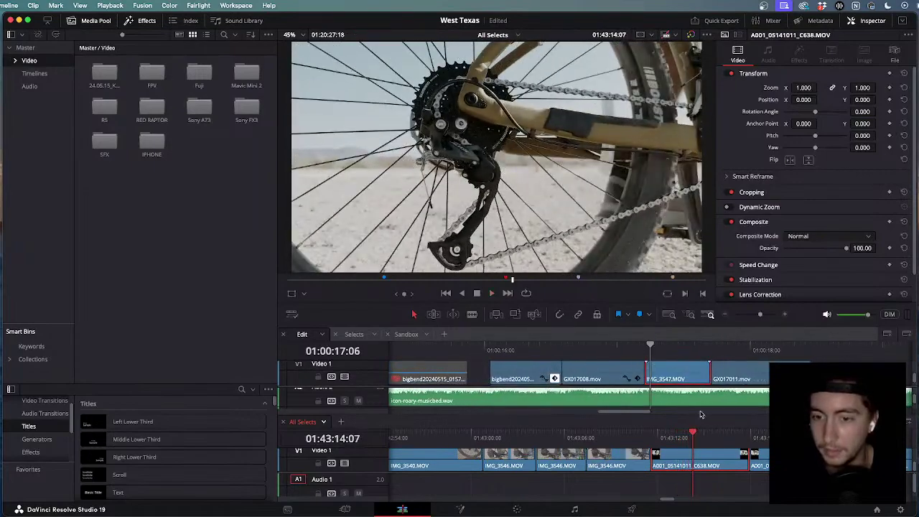
Open IMG_3547.MOV from the Edit timeline for color grading and apply the node grade of still 1.23.1 to it.
click(673, 379)
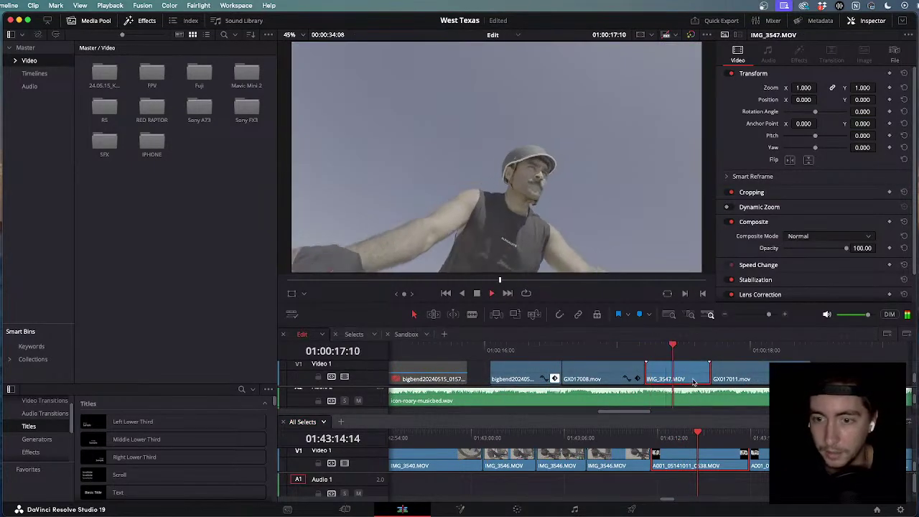
click(518, 510)
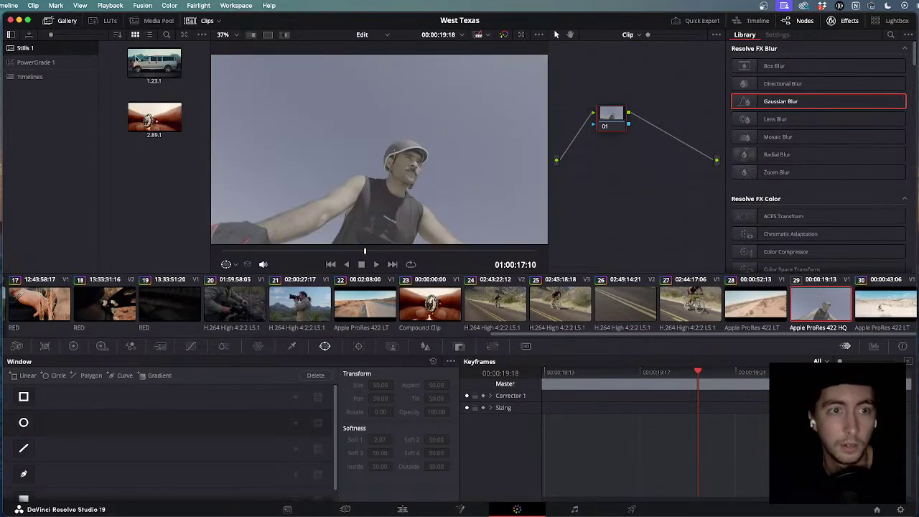
double_click(140, 62)
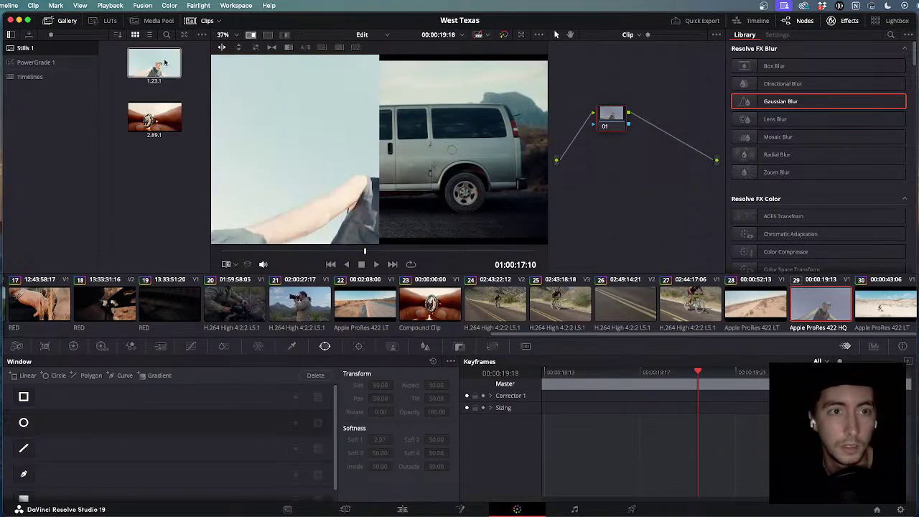
click(250, 35)
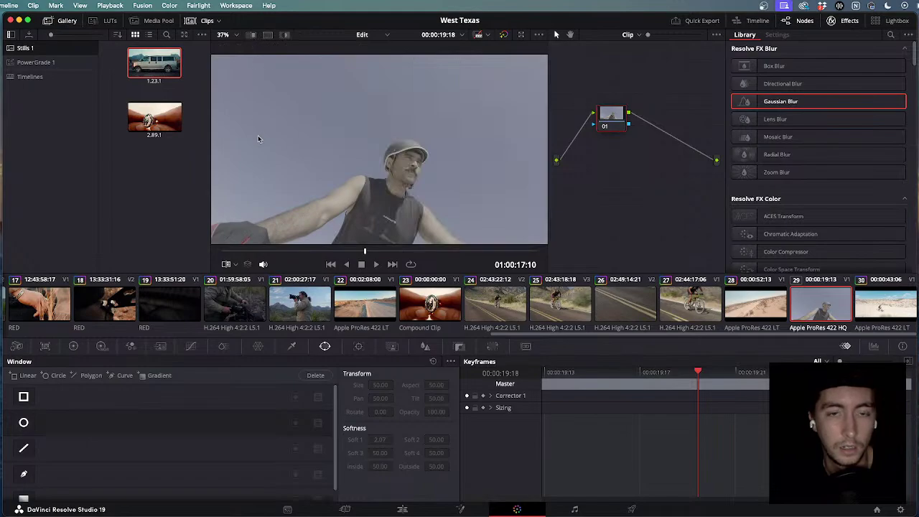
drag(154, 63, 611, 118)
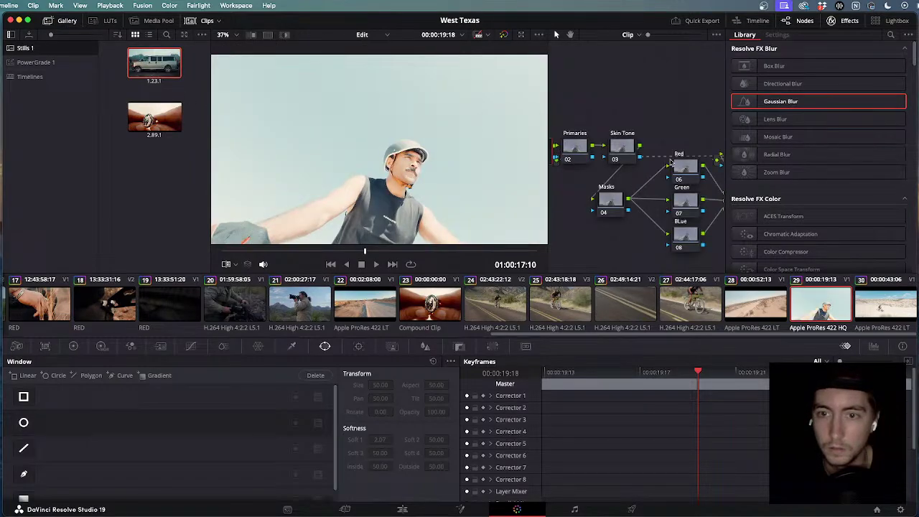
Reveal the full node graph and lower the LUT node's key output gain to 0.690.
click(848, 21)
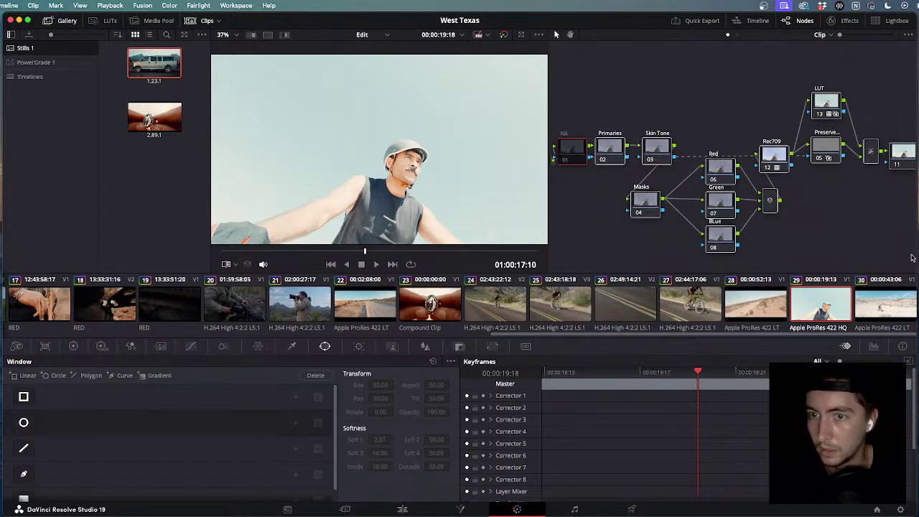
click(667, 157)
scroll(790, 194, down, 3)
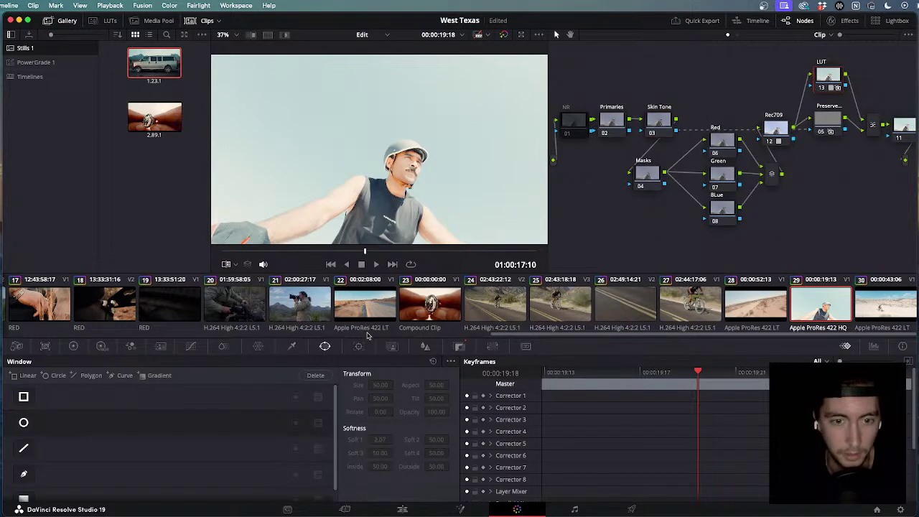
click(391, 347)
click(459, 347)
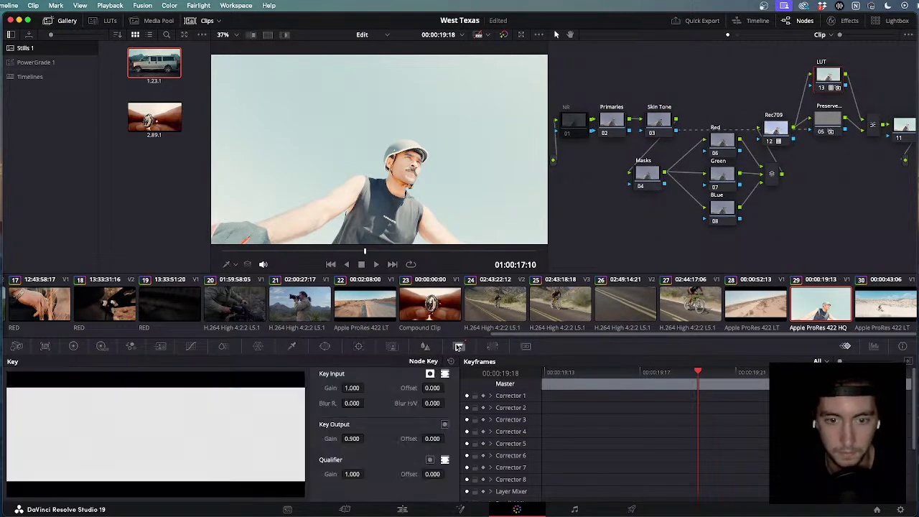
drag(359, 438, 366, 439)
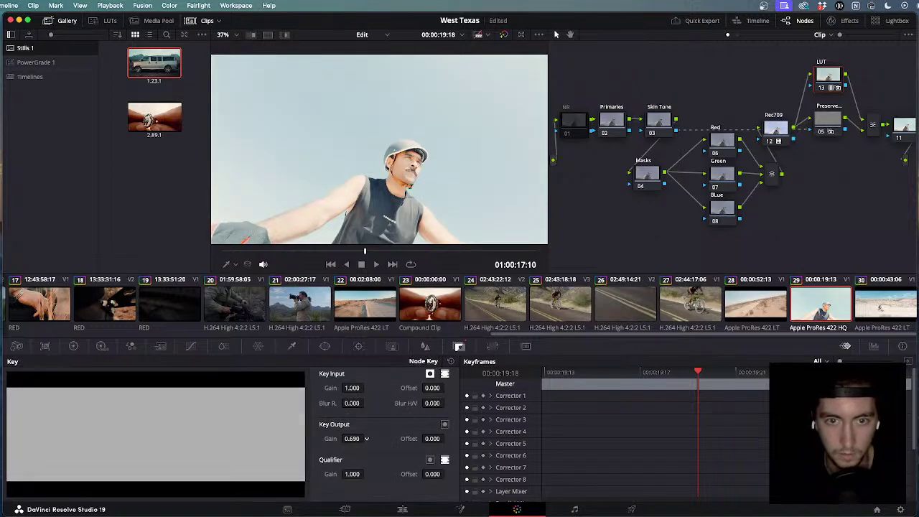
On the Primaries node, set contrast to 1.176, highlights to -62 and shadows to -35.50, and play the clip.
click(612, 122)
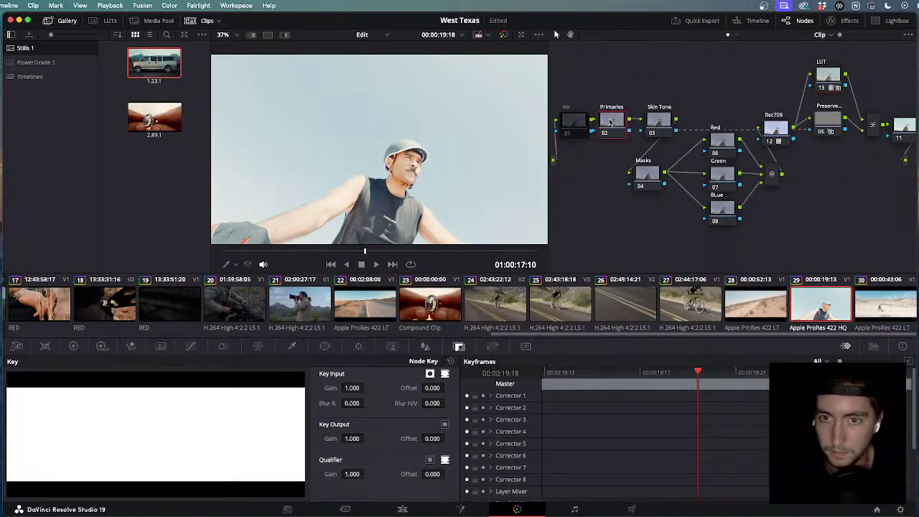
click(73, 346)
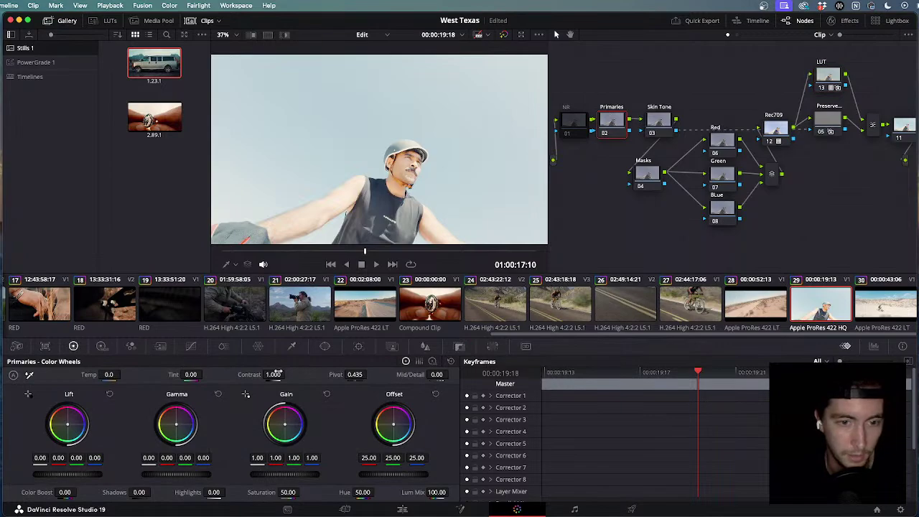
drag(273, 374, 288, 375)
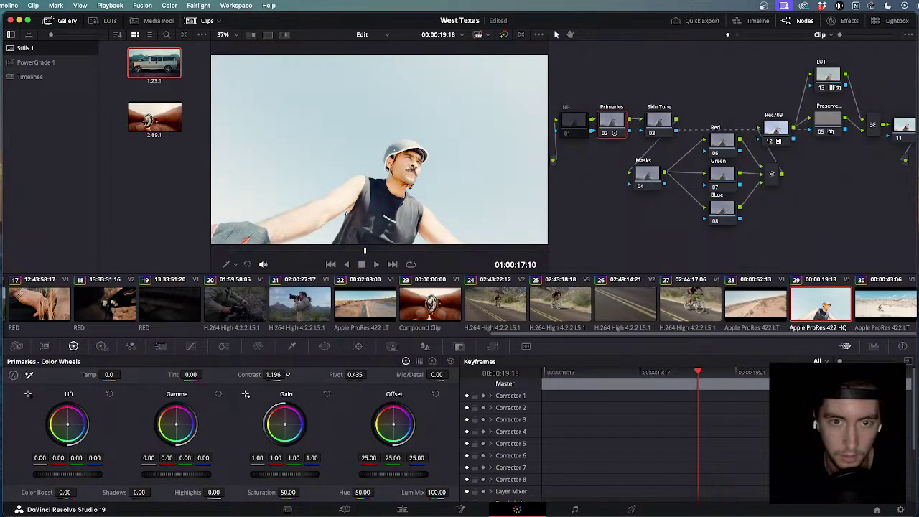
drag(214, 492, 215, 493)
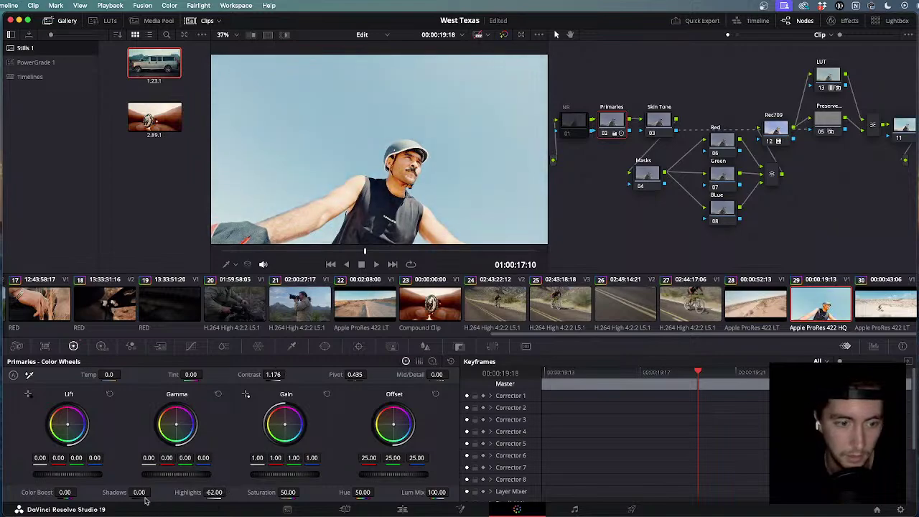
drag(140, 493, 129, 493)
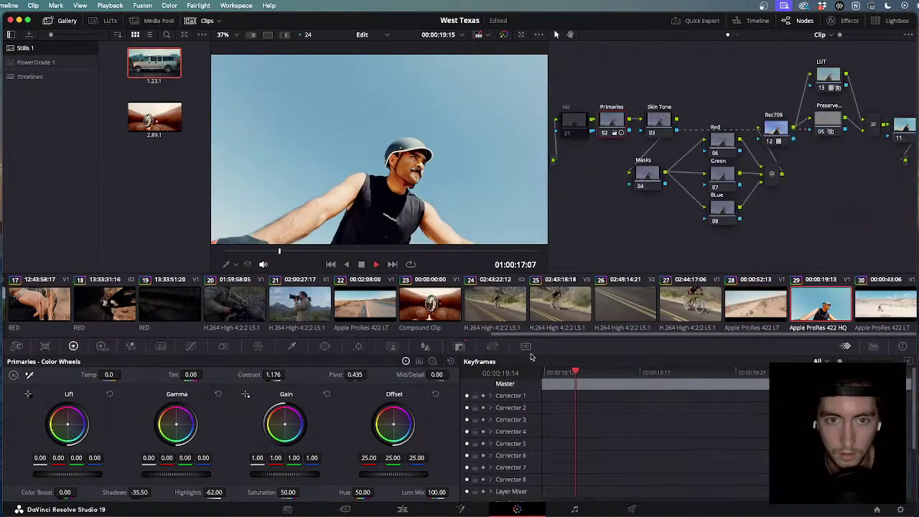
key(space)
Reduce the Skin Tone node's saturation to 40.60 and check the grade across the frames of the clip.
click(658, 122)
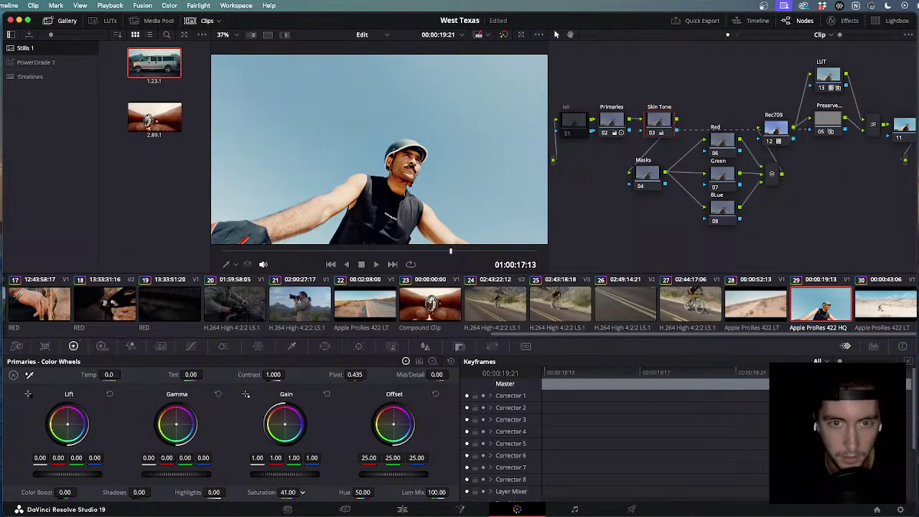
key(j)
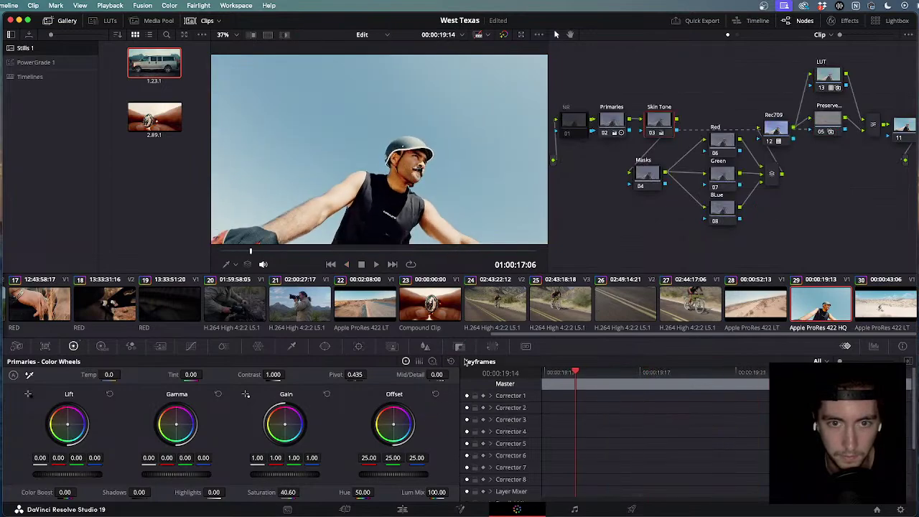
key(space)
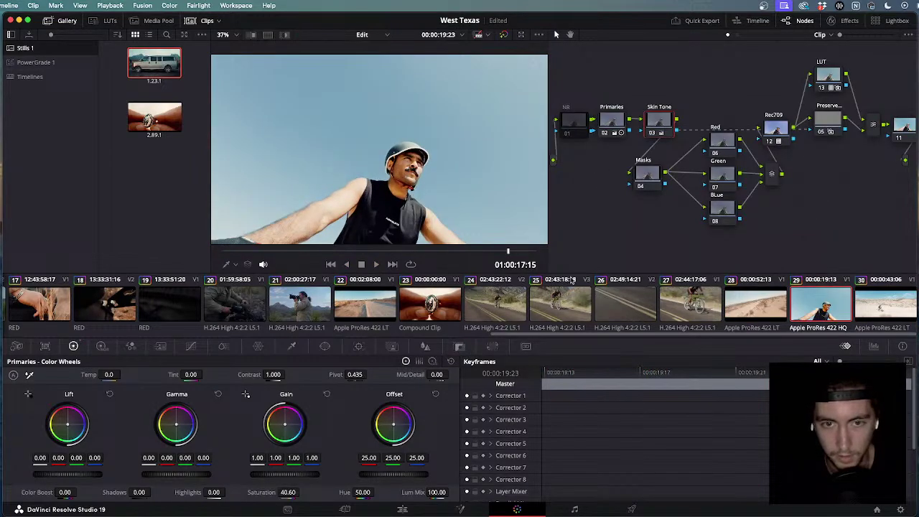
key(Left)
key(Left)
key(Left)
key(Left)
key(Left)
key(Left)
key(Left)
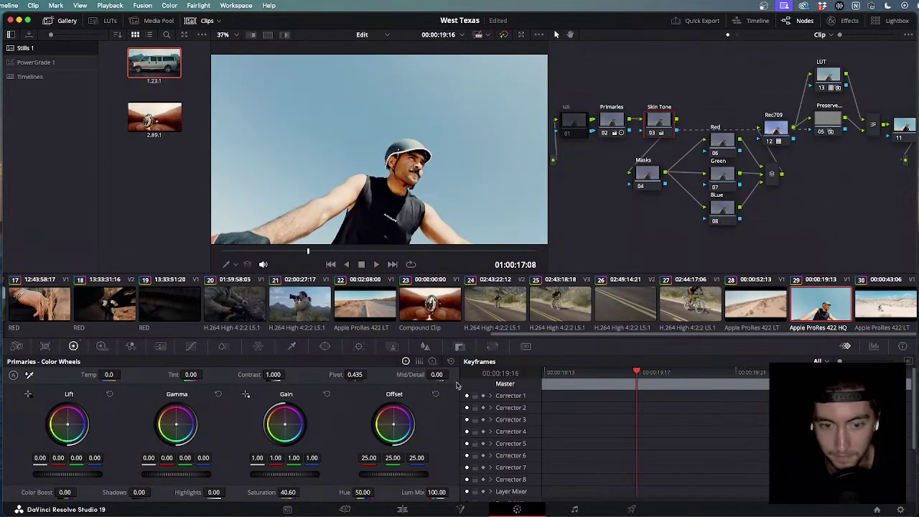
Return to editing and reframe IMG_3547.MOV with zoom 1.290, position X -72 and position Y 147.
click(403, 510)
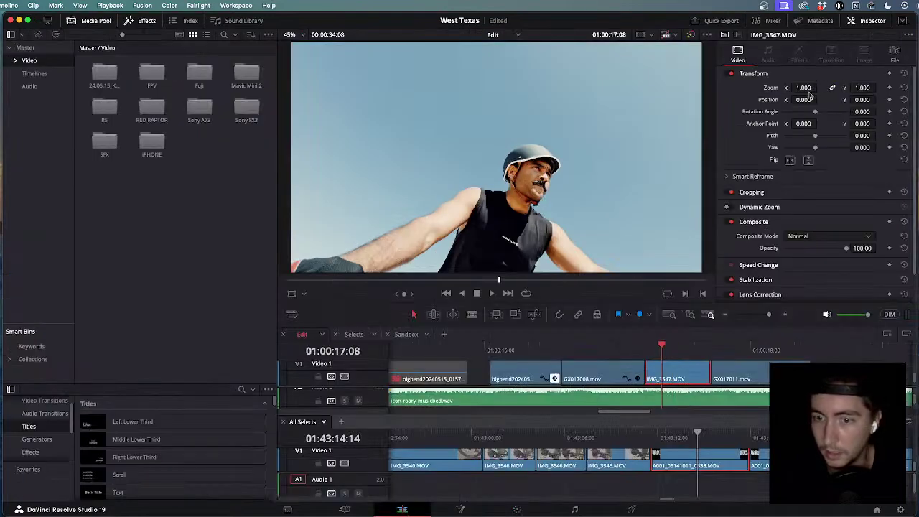
drag(799, 87, 861, 99)
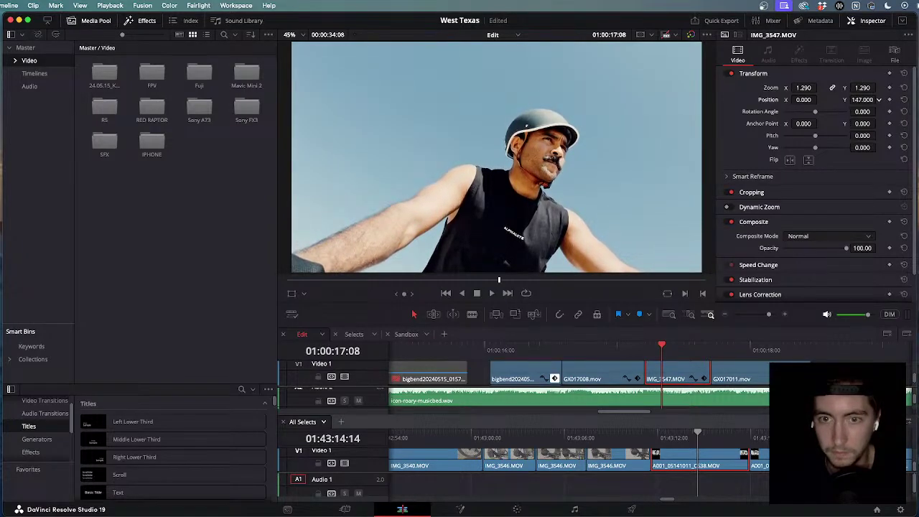
mouse_move(805, 99)
mouse_down()
mouse_move(761, 99)
mouse_move(822, 99)
mouse_up()
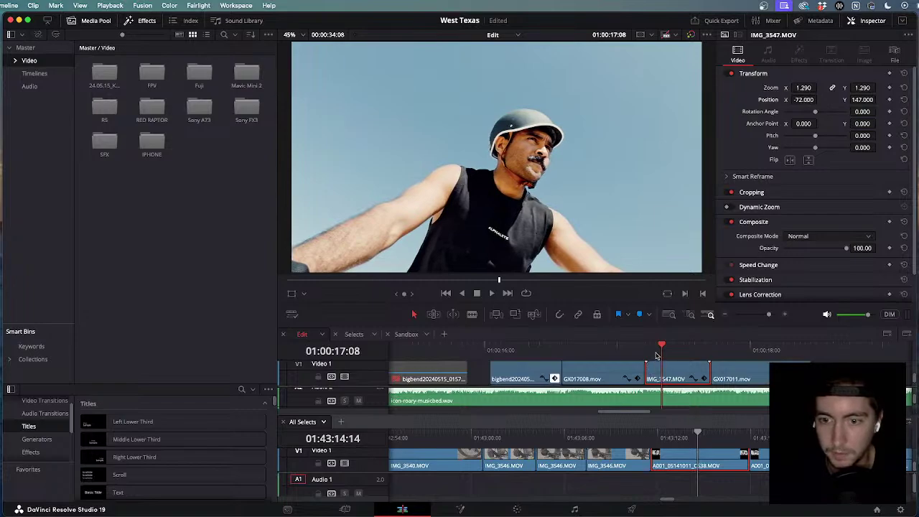
Play back the Edit timeline from the FAST CUTS clip through GX017011.mov to review the graded rider shot in sequence.
drag(658, 357, 594, 357)
key(space)
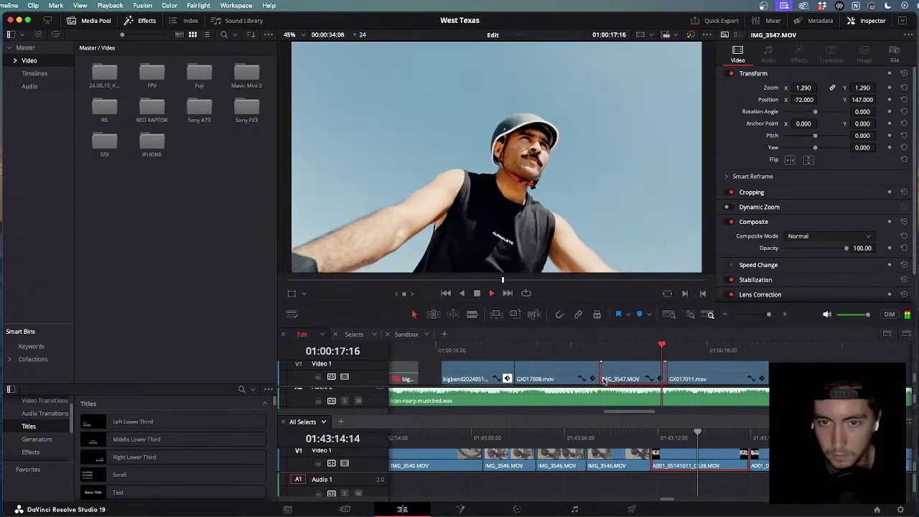
key(j)
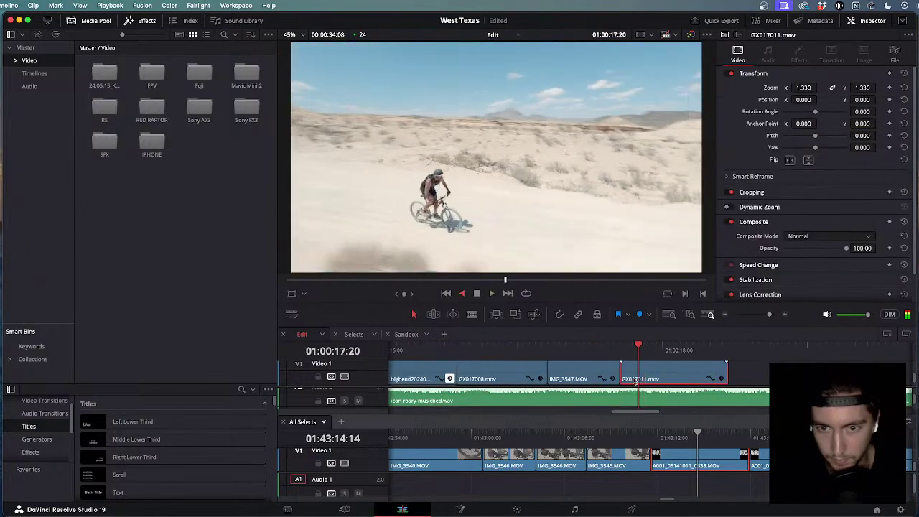
key(super+minus)
click(423, 347)
key(space)
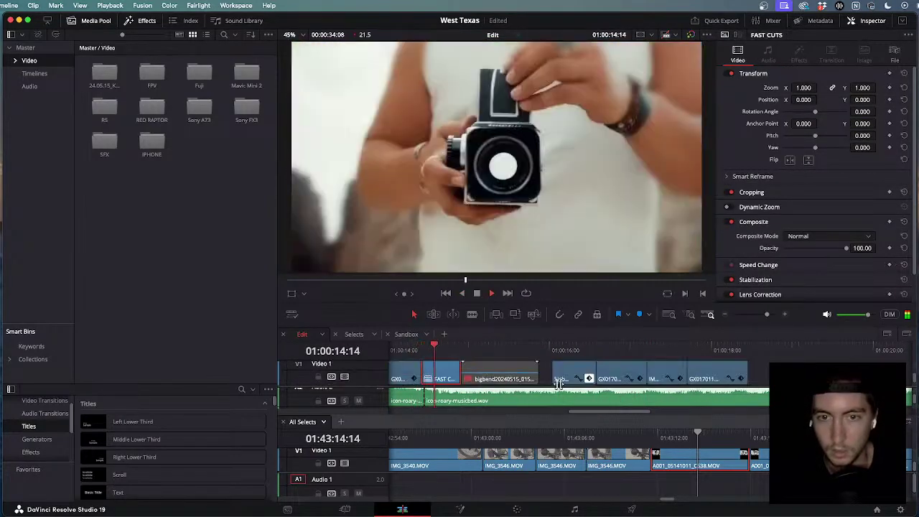
key(super+minus)
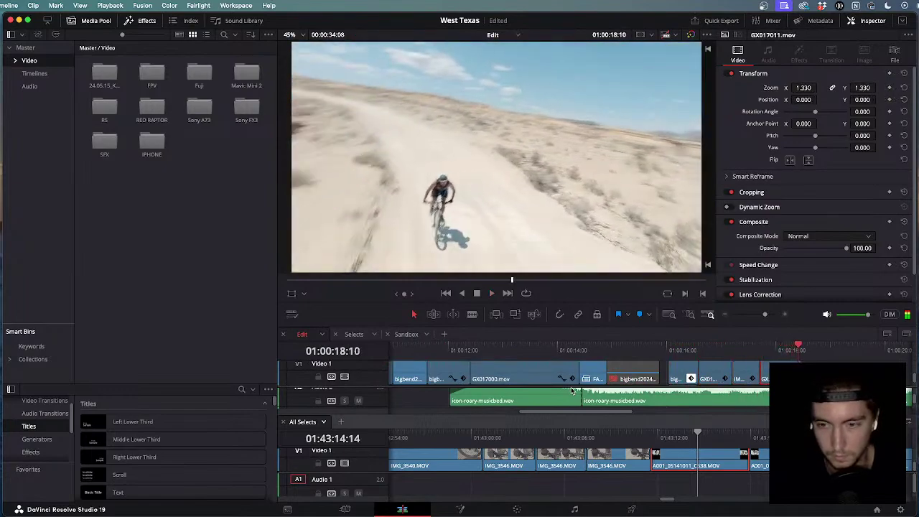
key(j)
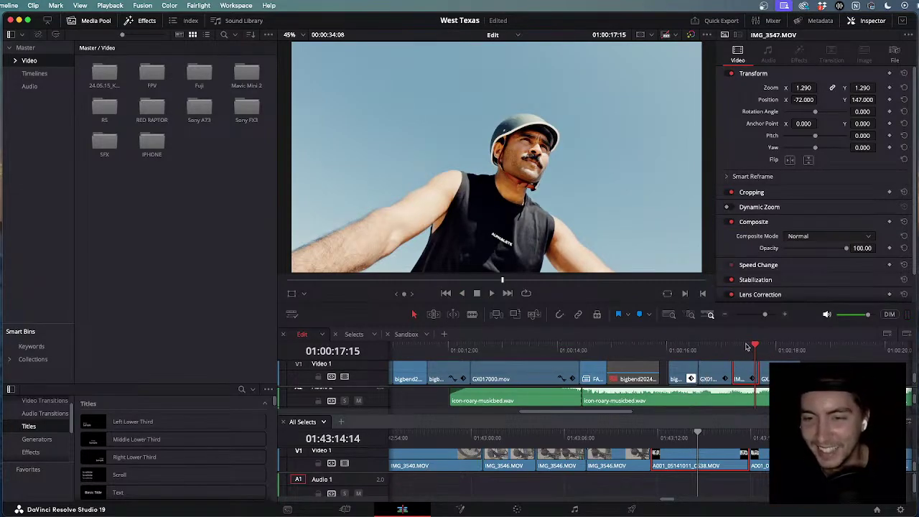
drag(747, 347, 650, 379)
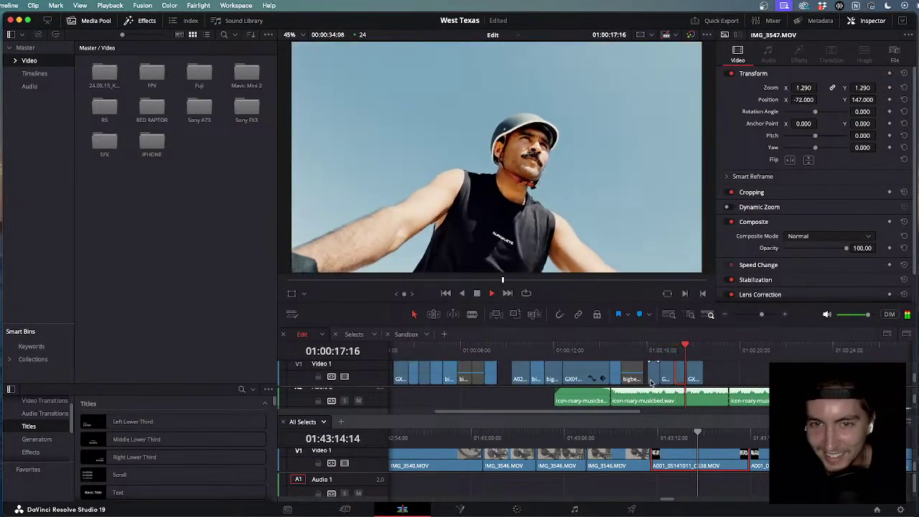
Check the cut after IMG_3547.MOV in playback and extend the end of GX017011.mov past 01:00:19:00.
click(718, 396)
key(j)
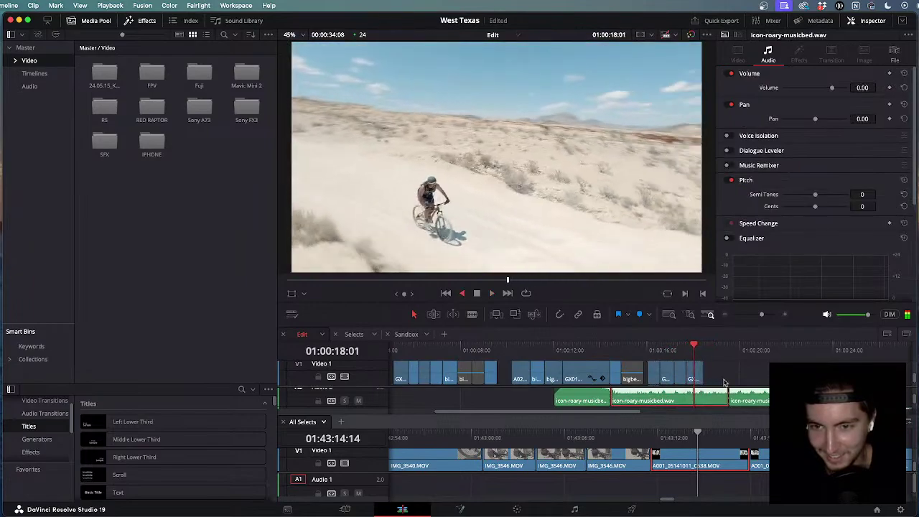
key(l)
key(k)
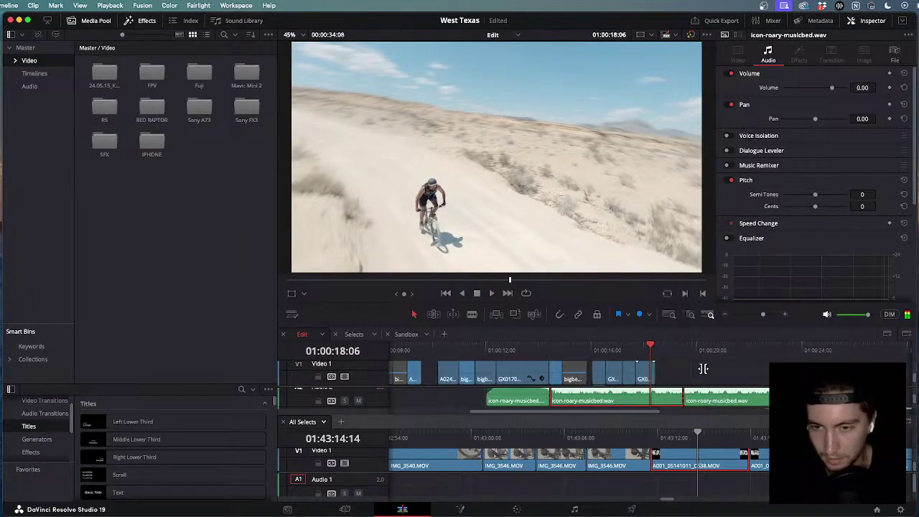
scroll(704, 369, up, 3)
click(676, 370)
drag(676, 370, 747, 369)
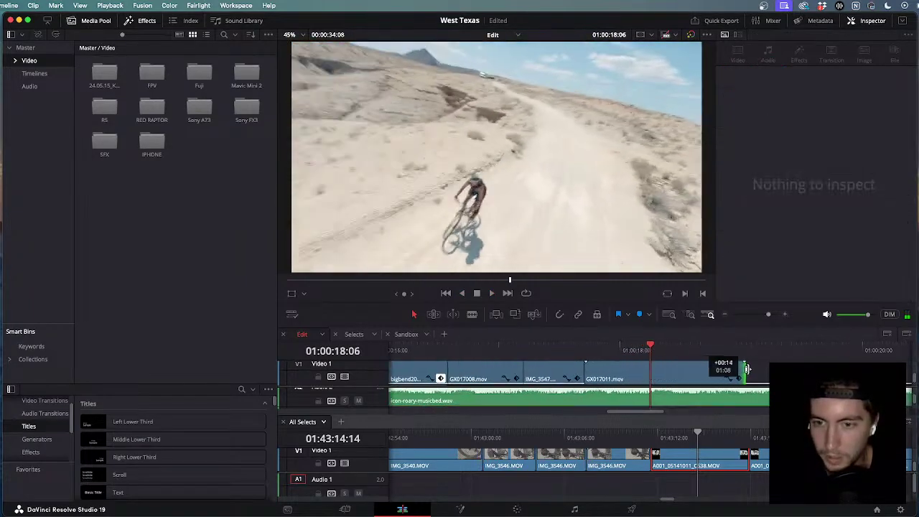
Play the cut from IMG_3547.MOV into GX017011.mov, park the playhead at 01:00:18:01 and select GX017011.mov.
key(l)
click(564, 350)
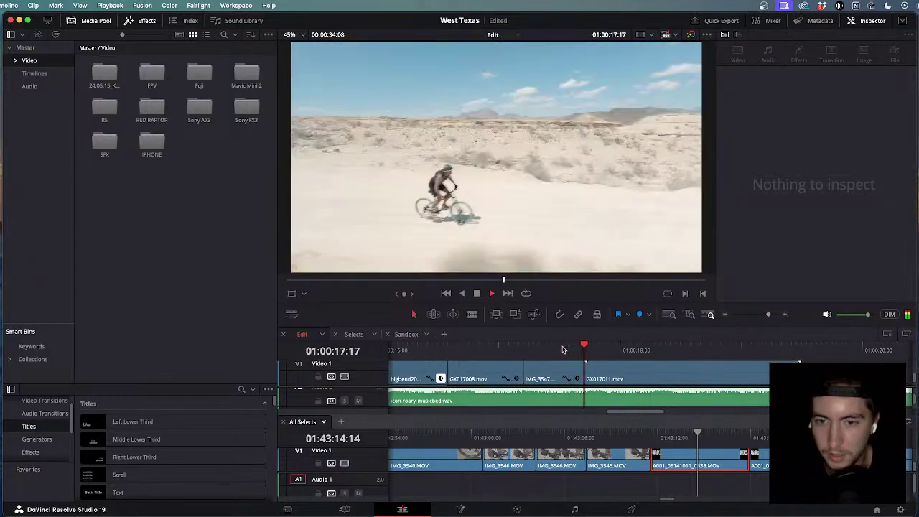
drag(632, 355, 625, 361)
click(624, 369)
scroll(657, 366, down, 1)
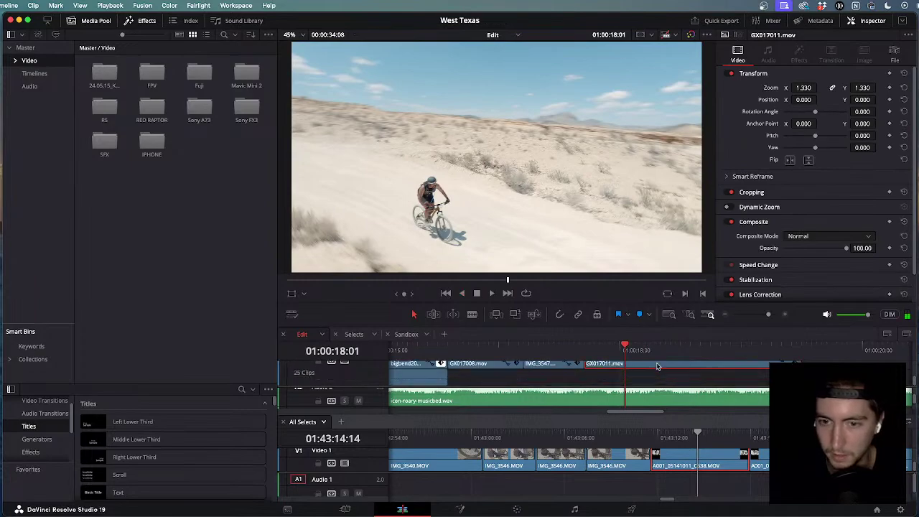
scroll(657, 366, up, 1)
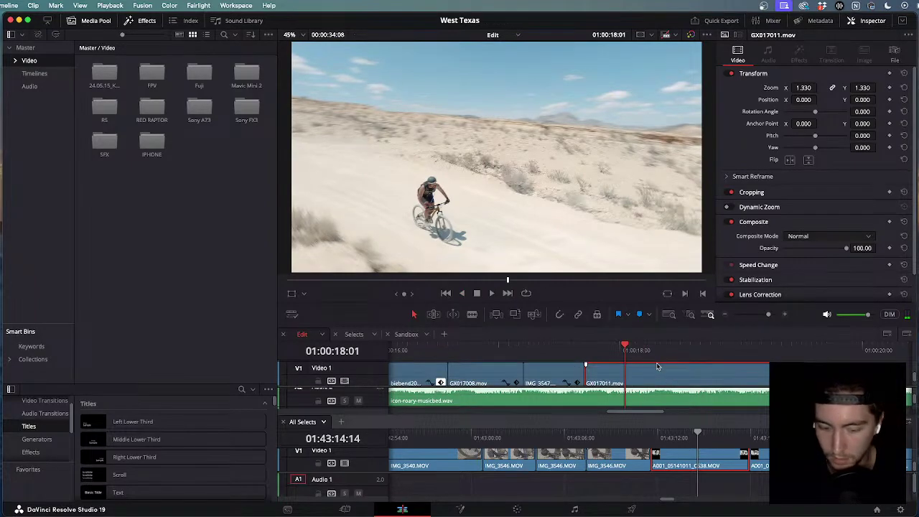
Bring up the retime speed curve of GX017011.mov and enlarge the Edit timeline's video track area to see it.
key(ctrl+r)
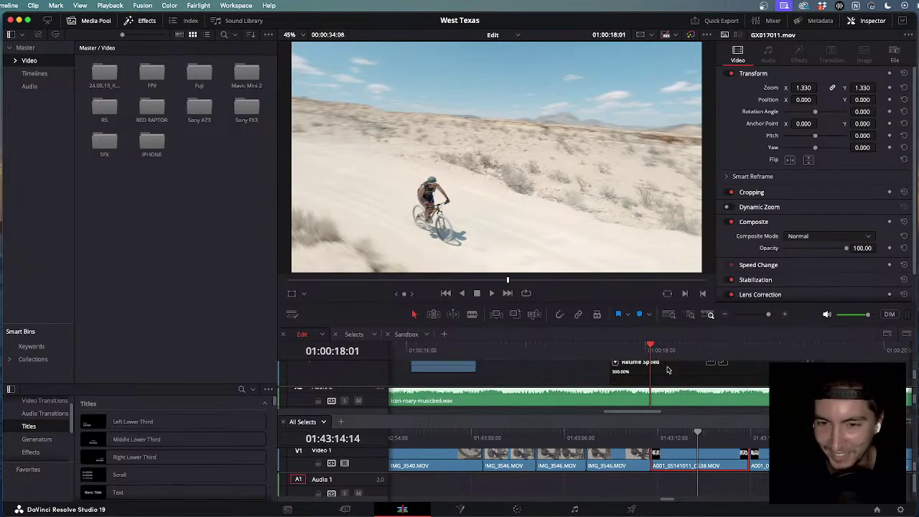
scroll(668, 370, down, 1)
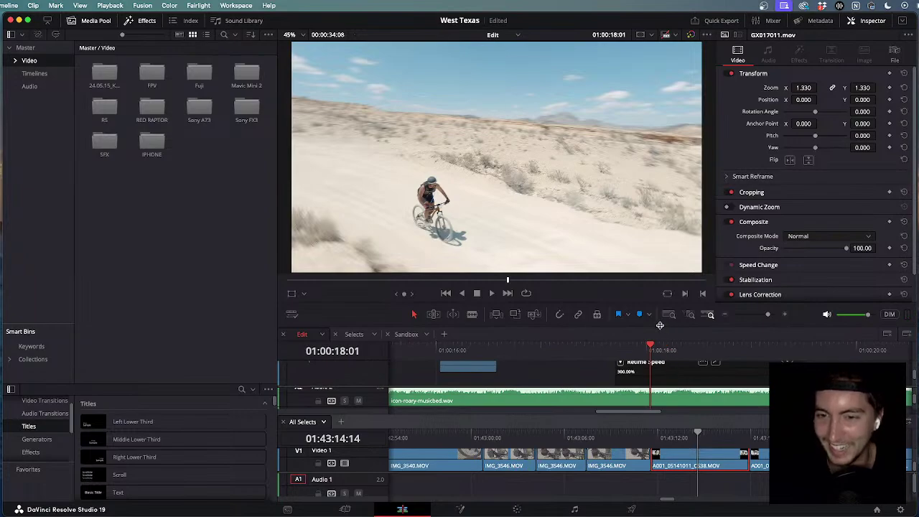
drag(660, 325, 659, 261)
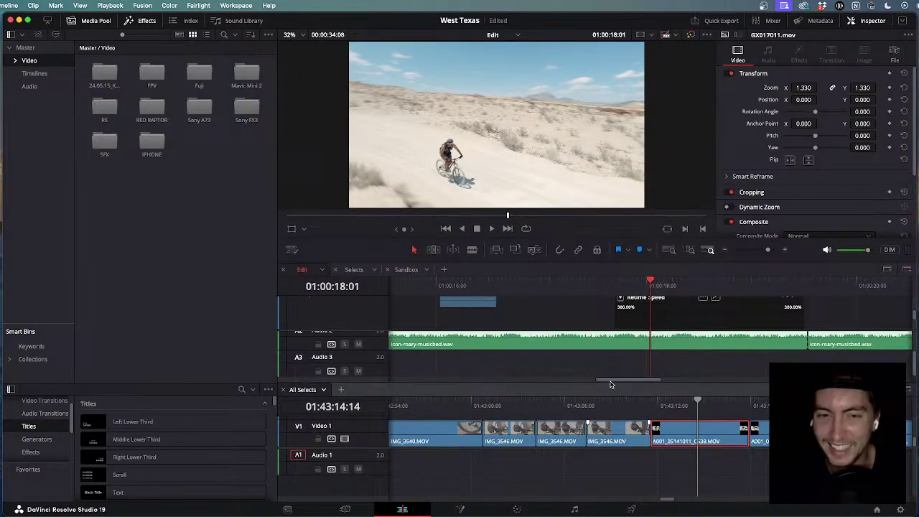
scroll(610, 381, left, 1)
drag(594, 383, 594, 426)
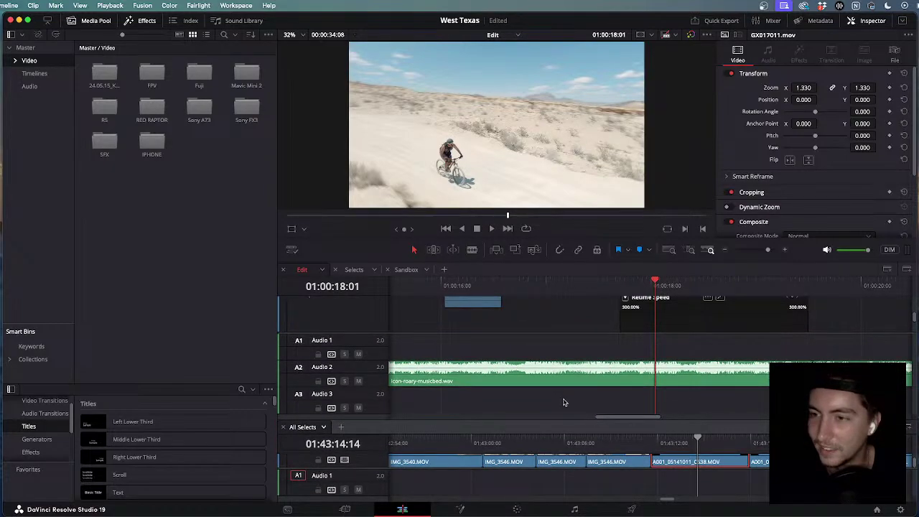
drag(368, 331, 366, 407)
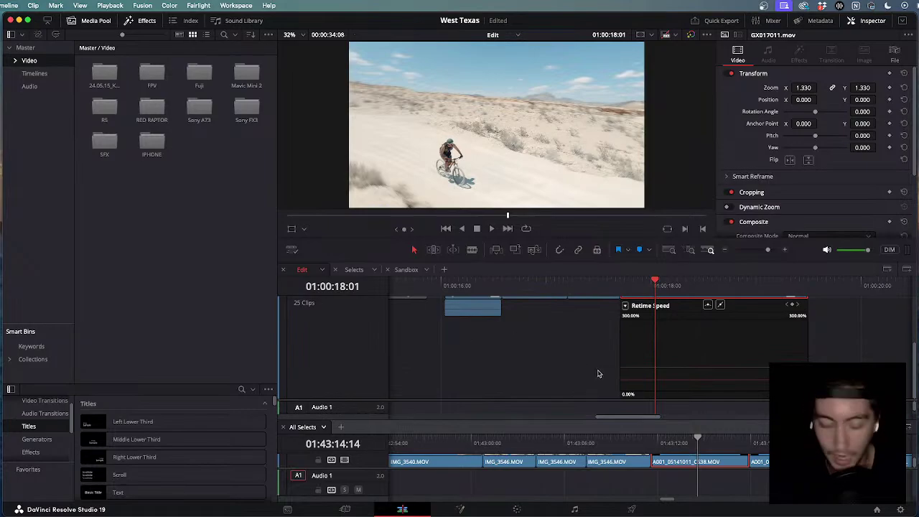
scroll(622, 374, down, 5)
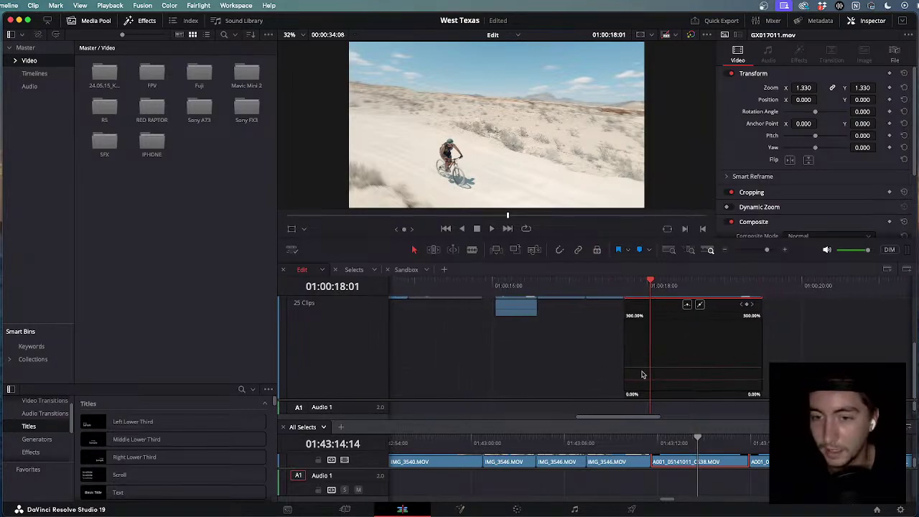
scroll(651, 342, up, 2)
scroll(651, 342, down, 2)
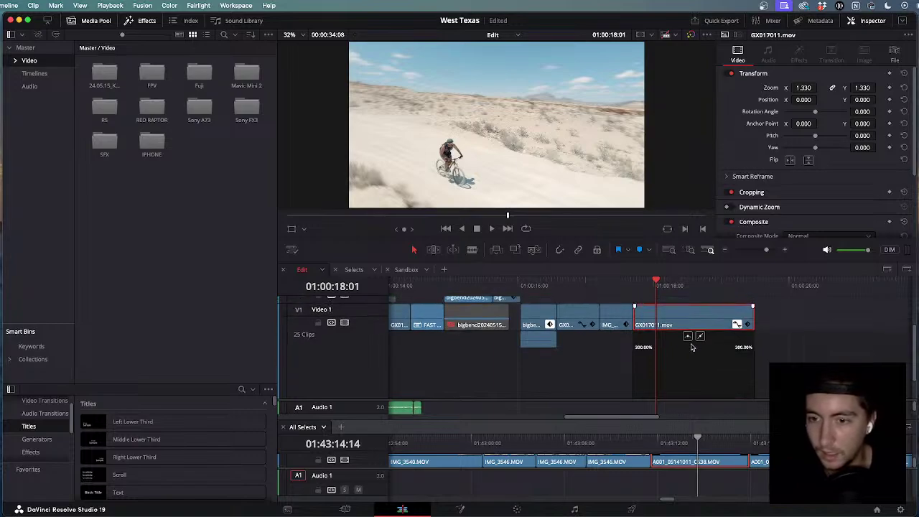
scroll(692, 346, up, 2)
scroll(692, 346, up, 2)
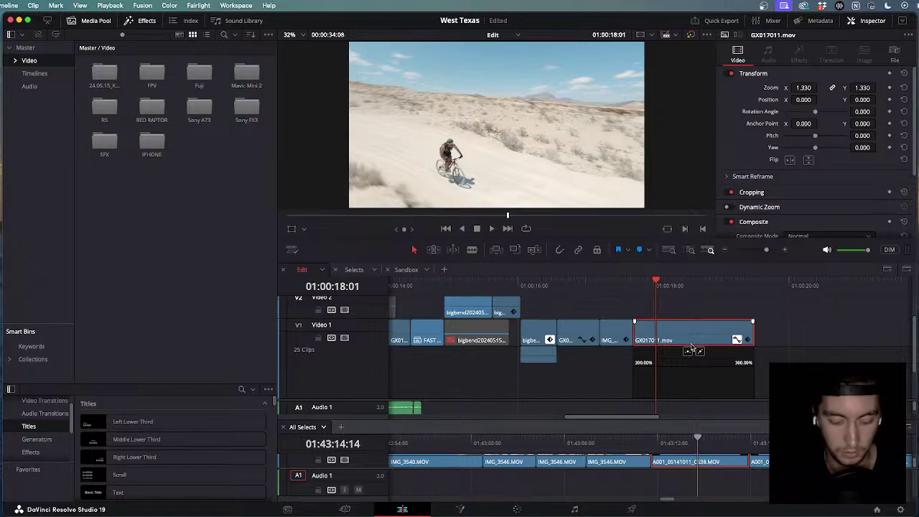
scroll(692, 348, down, 2)
scroll(691, 347, up, 1)
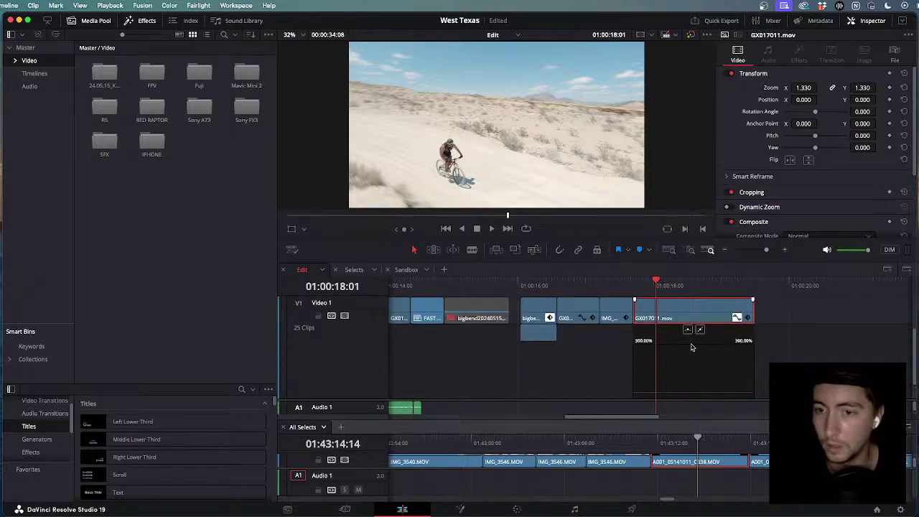
scroll(694, 347, up, 3)
scroll(694, 347, down, 3)
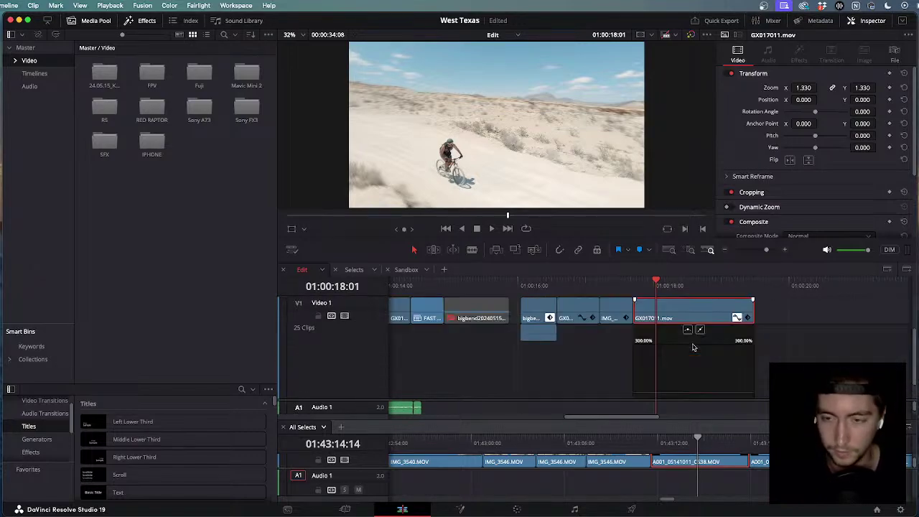
scroll(694, 349, down, 1)
scroll(700, 342, up, 1)
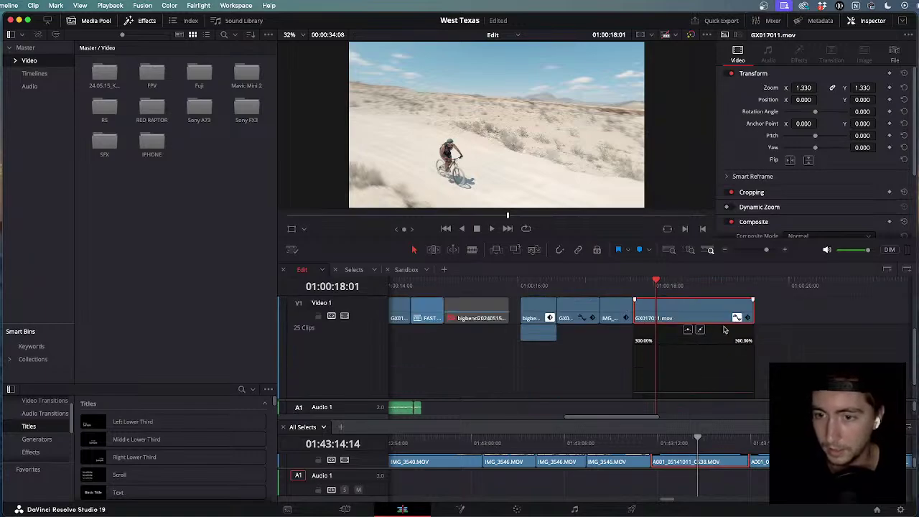
scroll(737, 320, up, 3)
right_click(682, 369)
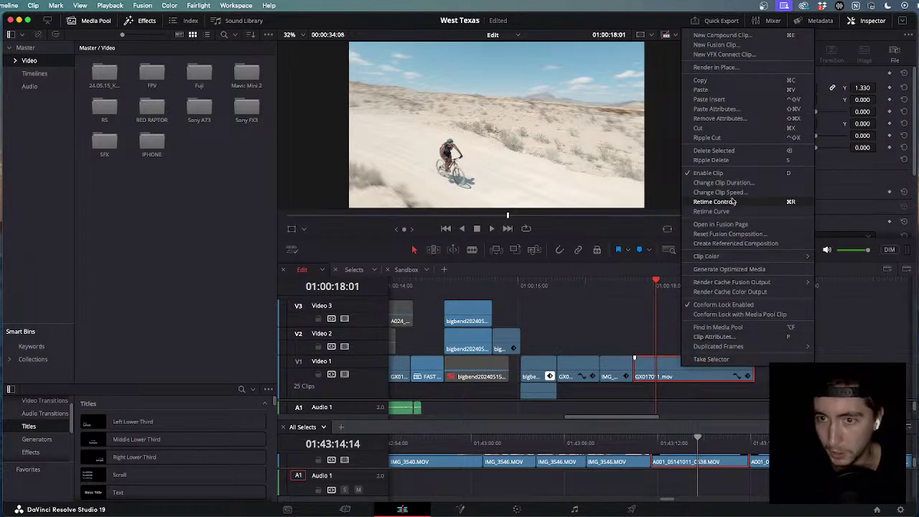
click(844, 319)
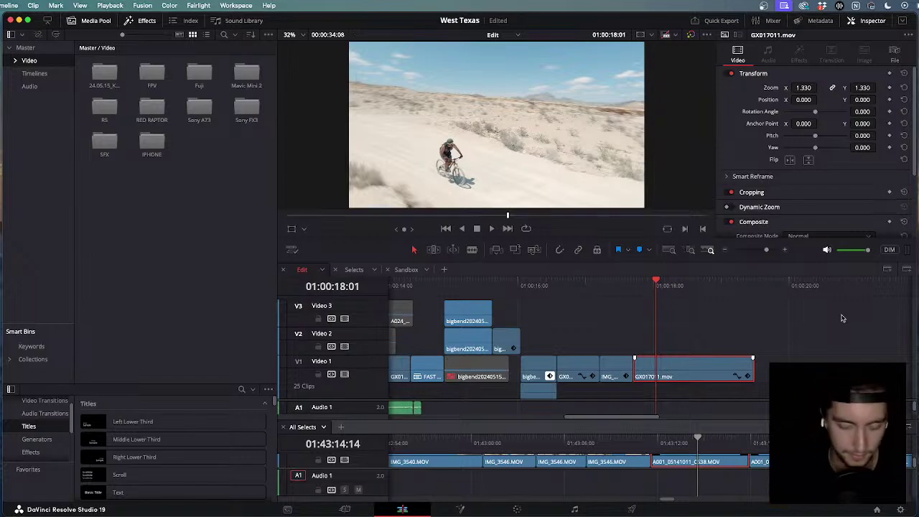
Show the retime controls on GX017011.mov and add a speed point at 01:00:18:01.
scroll(728, 332, down, 1)
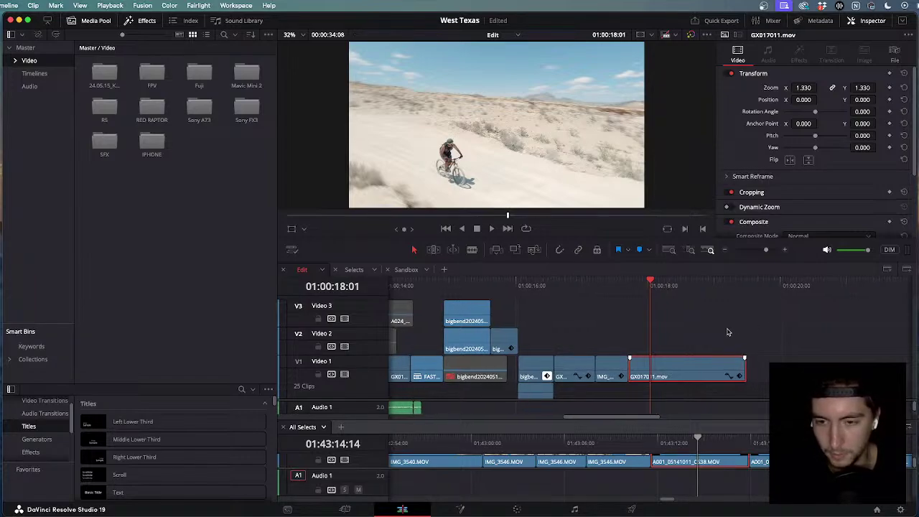
scroll(728, 332, up, 3)
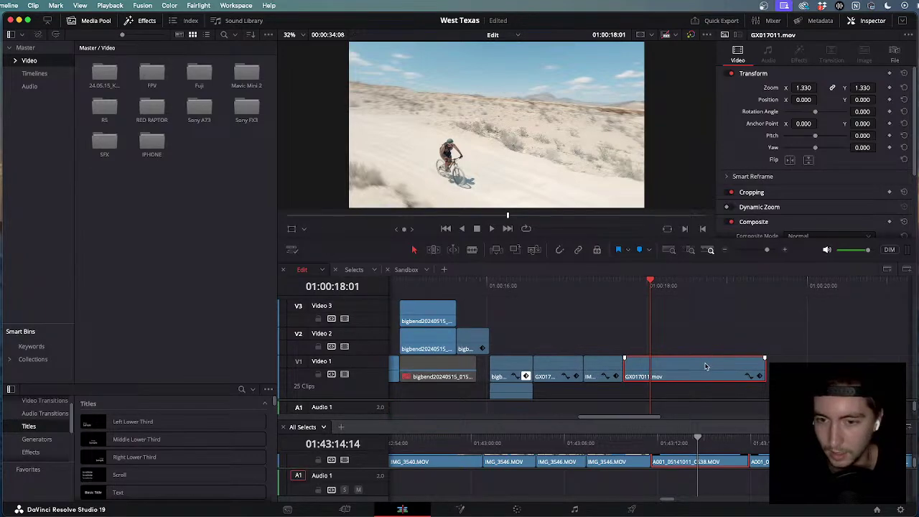
key(super+r)
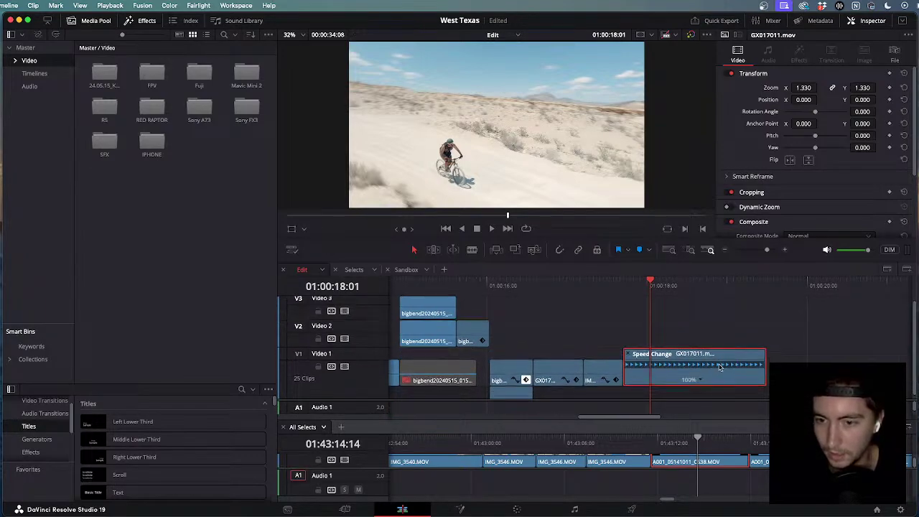
scroll(719, 365, up, 3)
scroll(719, 366, down, 2)
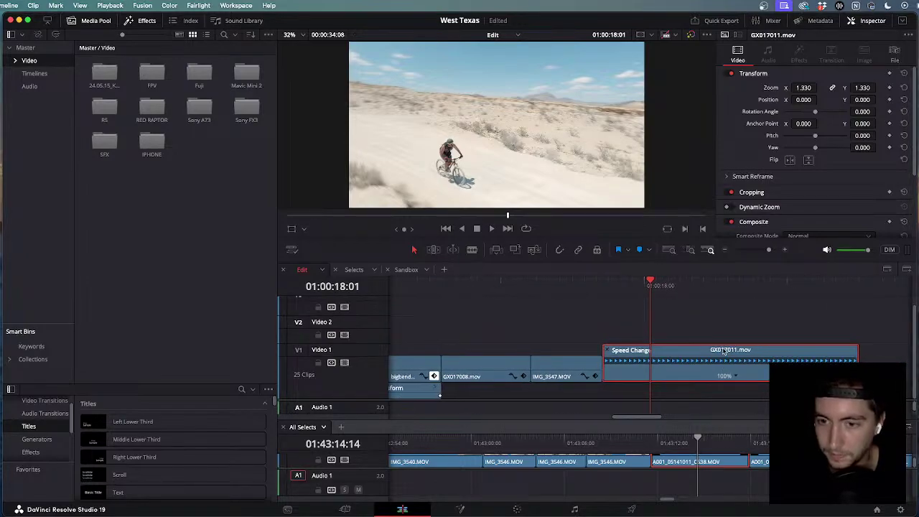
key(super+r)
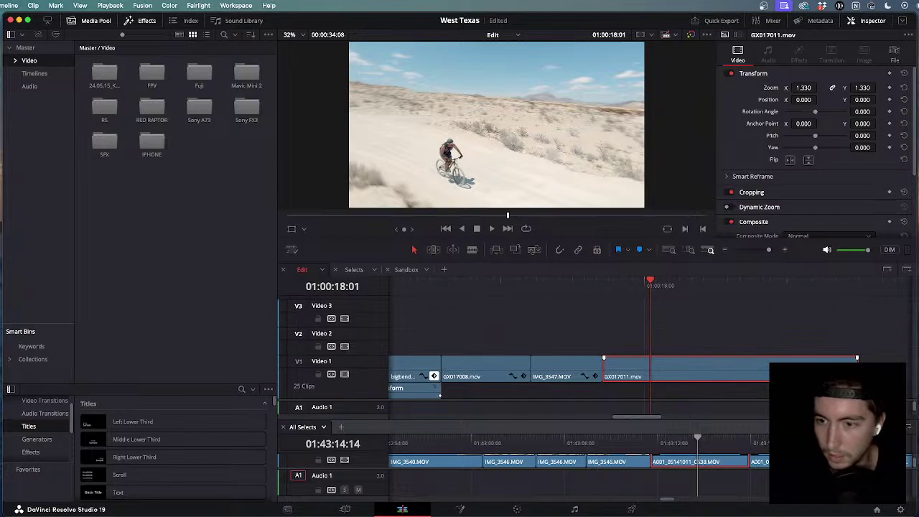
key(super+r)
scroll(676, 386, down, 3)
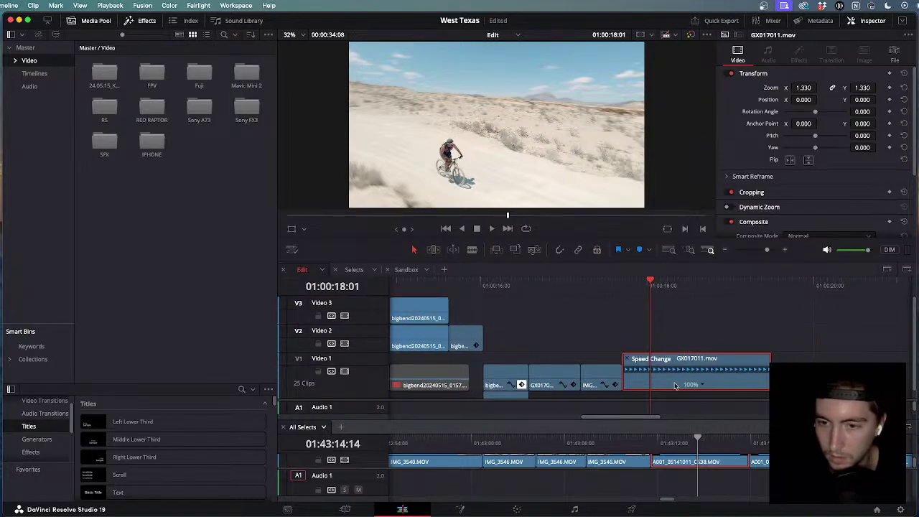
scroll(711, 385, up, 3)
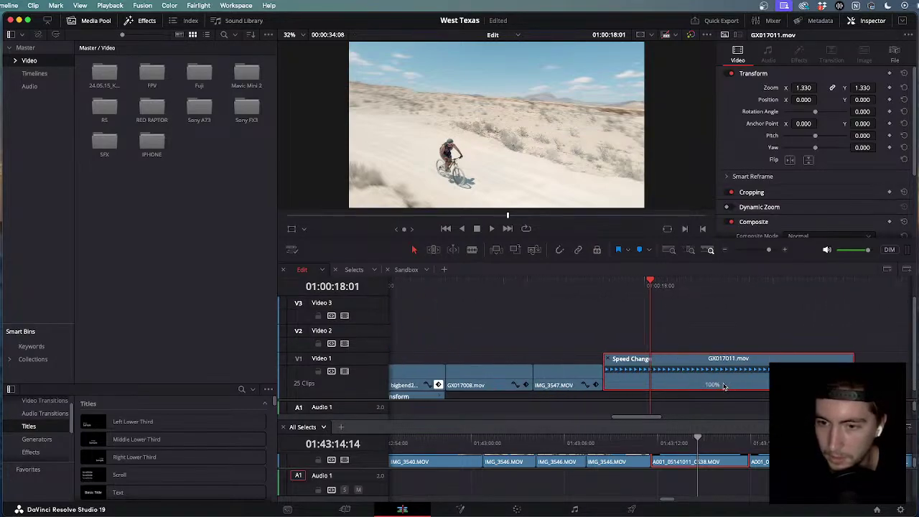
click(724, 386)
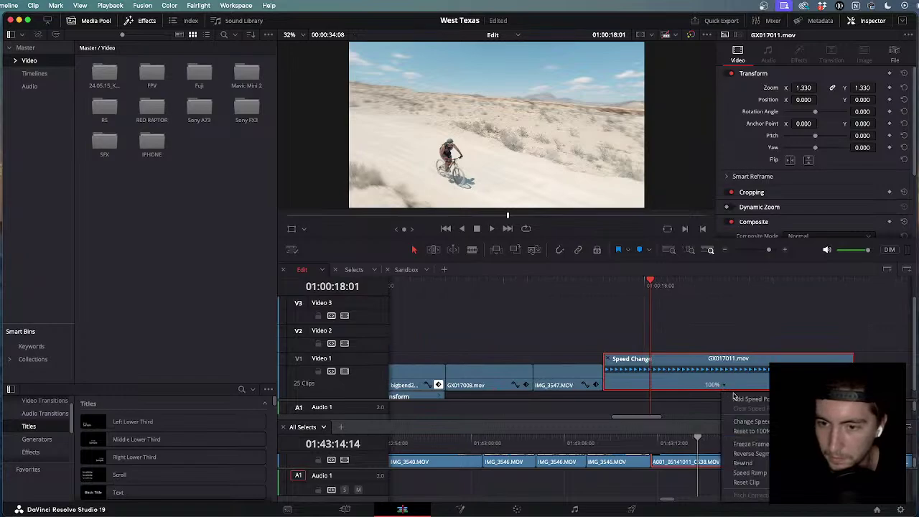
click(749, 399)
scroll(712, 379, down, 2)
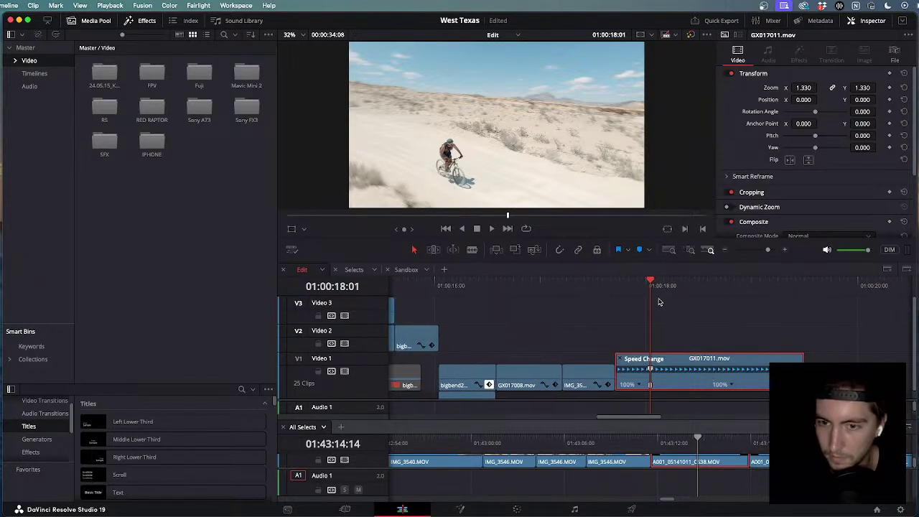
Add a second speed point to GX017011.mov at 01:00:19:00 and display the Retime Speed curve under the clip.
drag(651, 300, 748, 301)
click(726, 384)
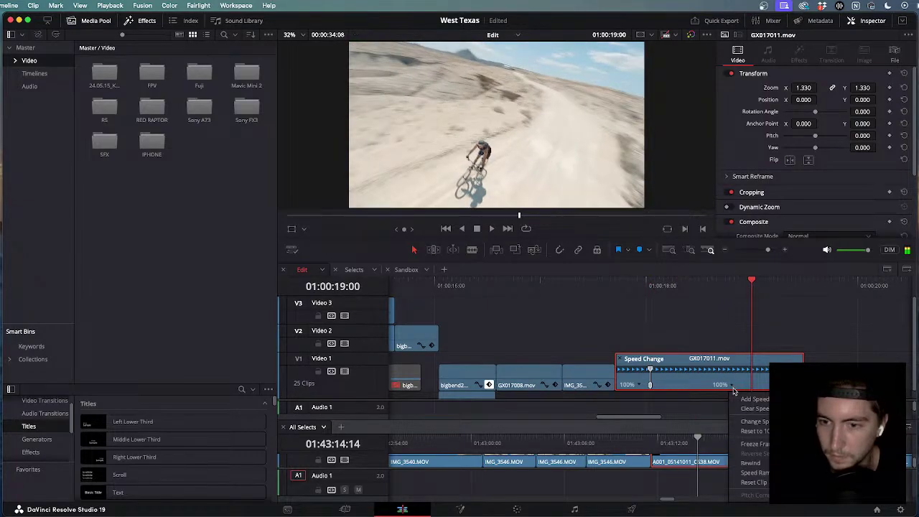
click(747, 400)
drag(754, 291, 645, 291)
key(ctrl+shift+c)
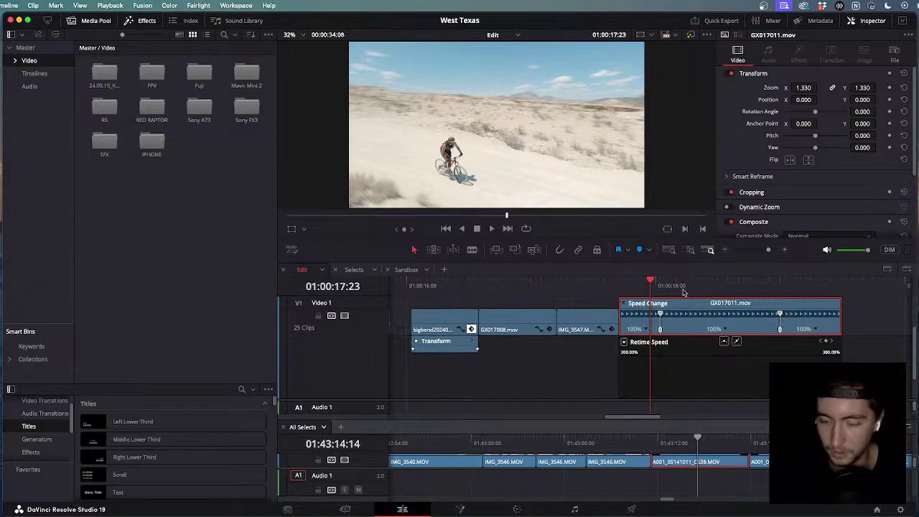
Play into GX017011.mov from IMG_3547.MOV and move the second speed point earlier so the middle segment runs at 256%.
click(641, 286)
scroll(641, 287, up, 1)
click(584, 286)
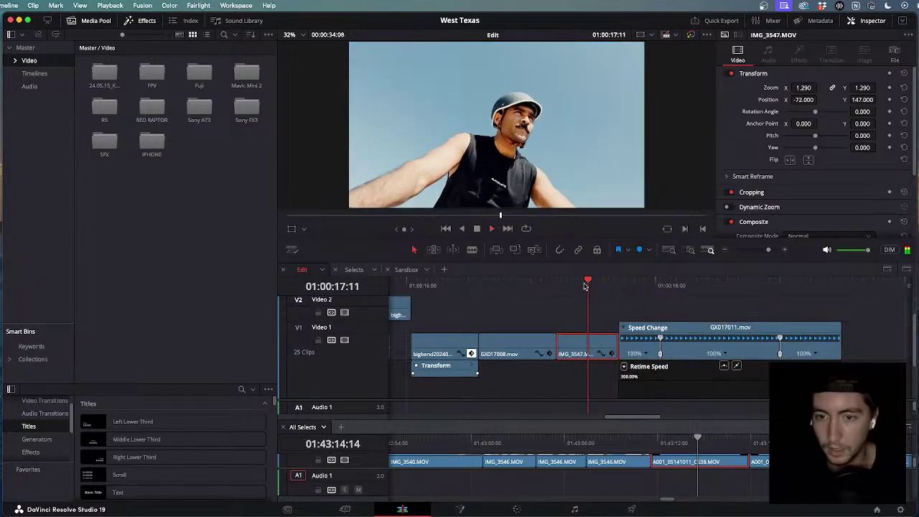
key(space)
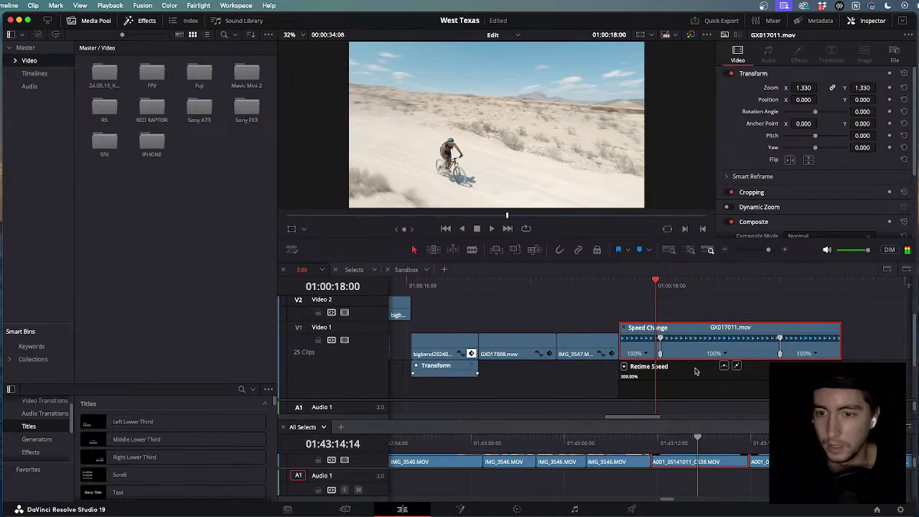
drag(782, 338, 708, 345)
Play GX017011.mov back and forth across its two speed points to review the speed ramp.
key(space)
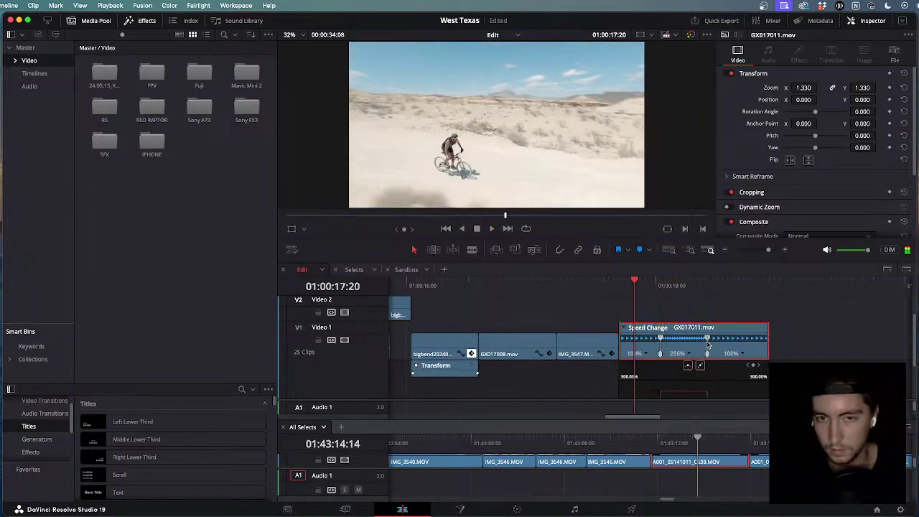
key(j)
key(l)
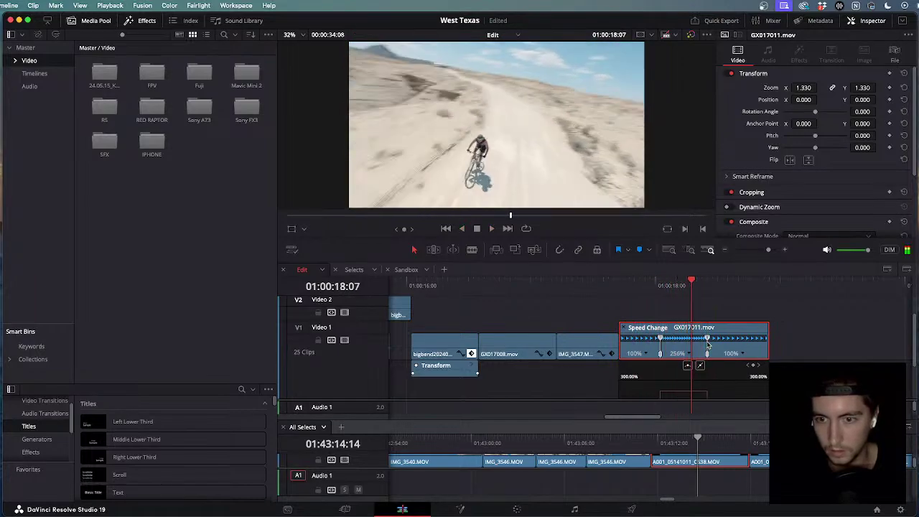
key(j)
key(l)
key(k)
scroll(709, 345, up, 4)
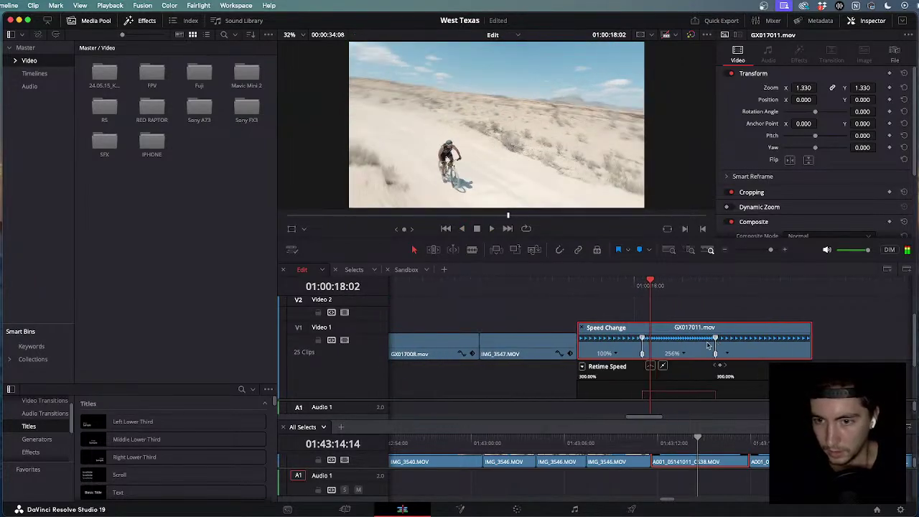
Move the second speed point of GX017011.mov later and smooth both keyframes of its Retime Speed curve with longer handles.
drag(727, 356, 764, 356)
scroll(685, 357, down, 2)
click(640, 362)
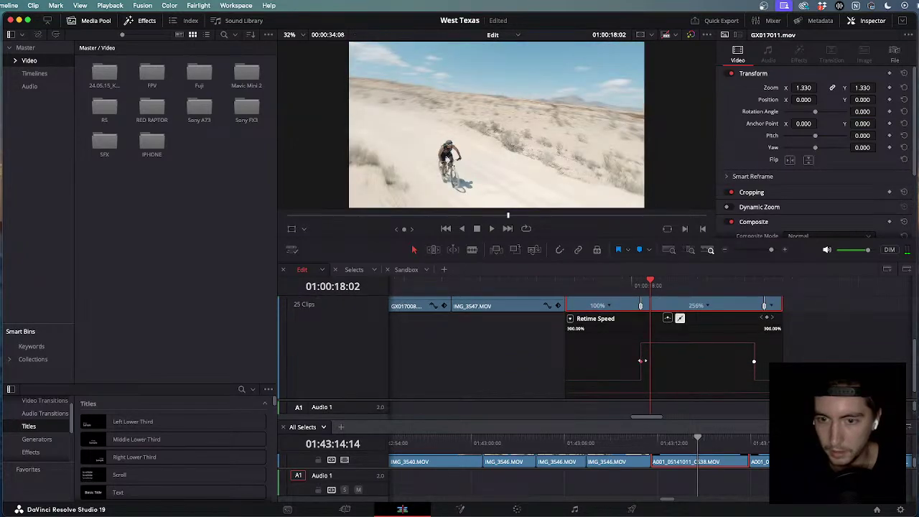
click(669, 319)
drag(668, 362, 688, 361)
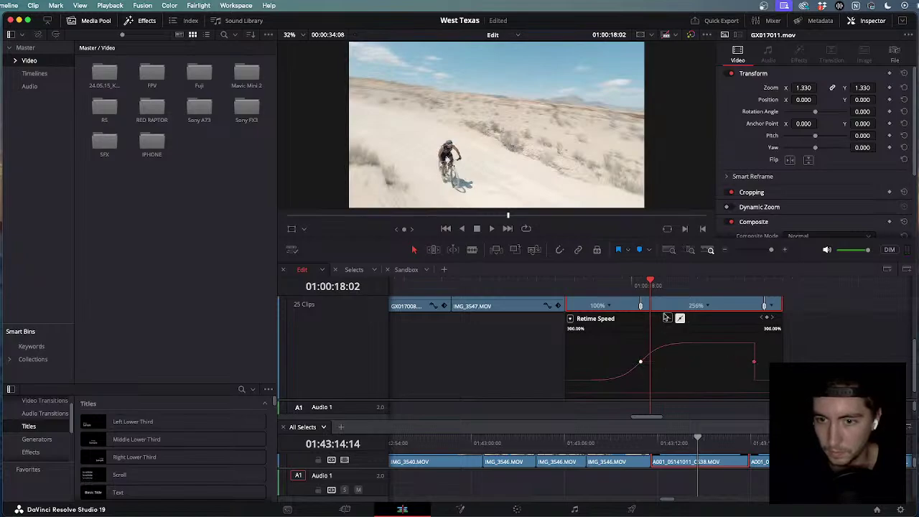
click(755, 362)
drag(726, 362, 692, 363)
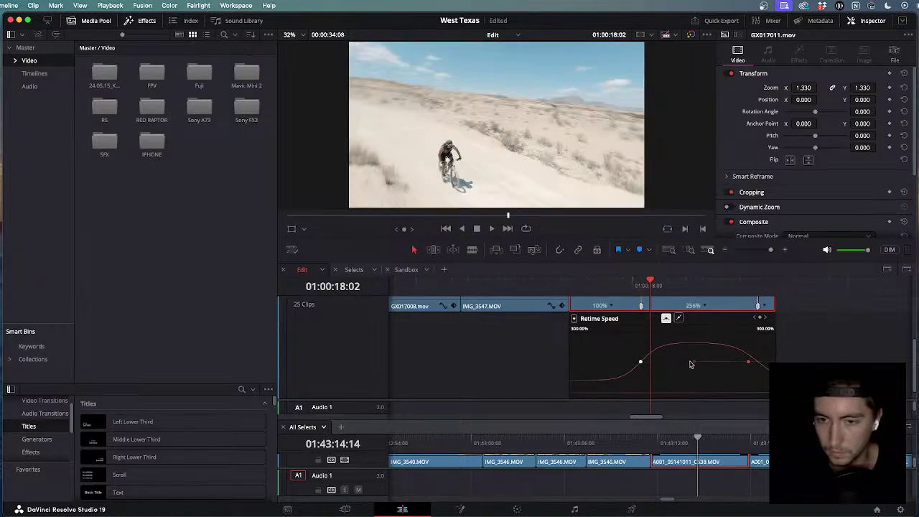
Play from IMG_3547.MOV through GX017011.mov, back and forth, to review the smoothed speed ramp.
key(super+minus)
scroll(641, 338, up, 2)
click(642, 282)
key(slash)
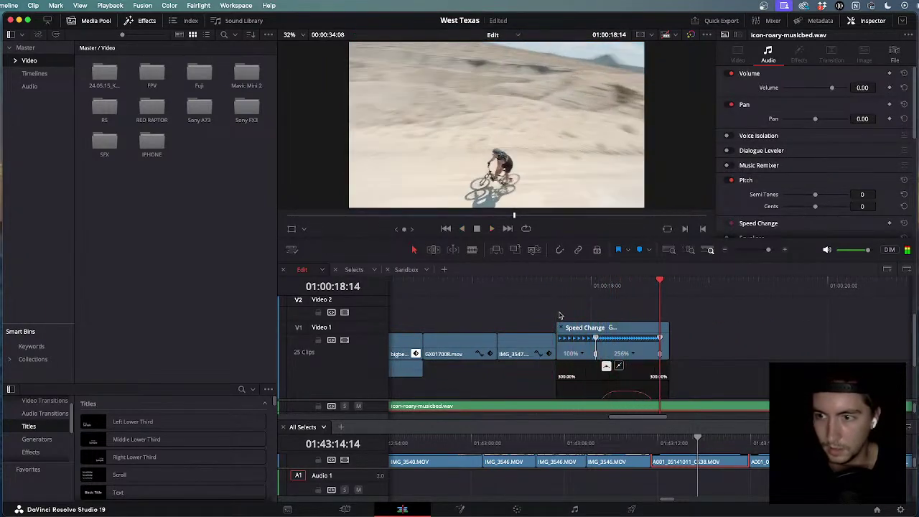
key(j)
key(l)
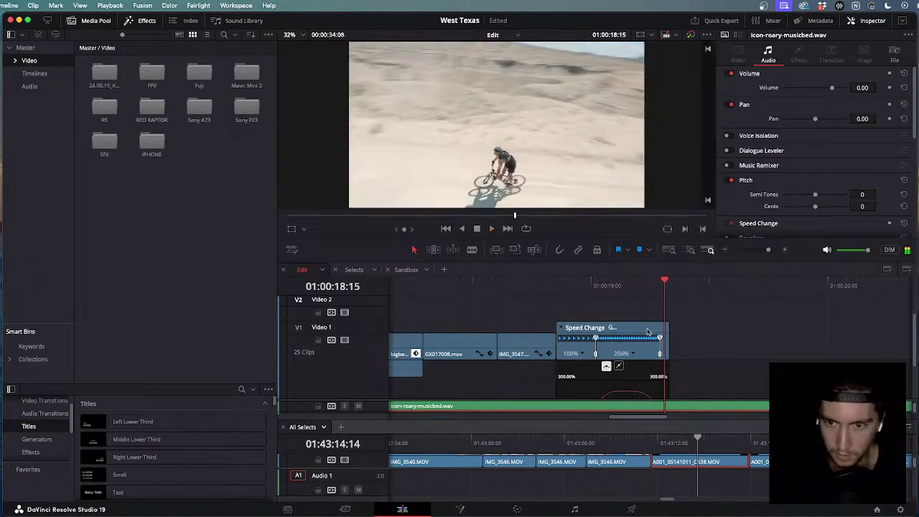
scroll(650, 316, up, 2)
click(414, 286)
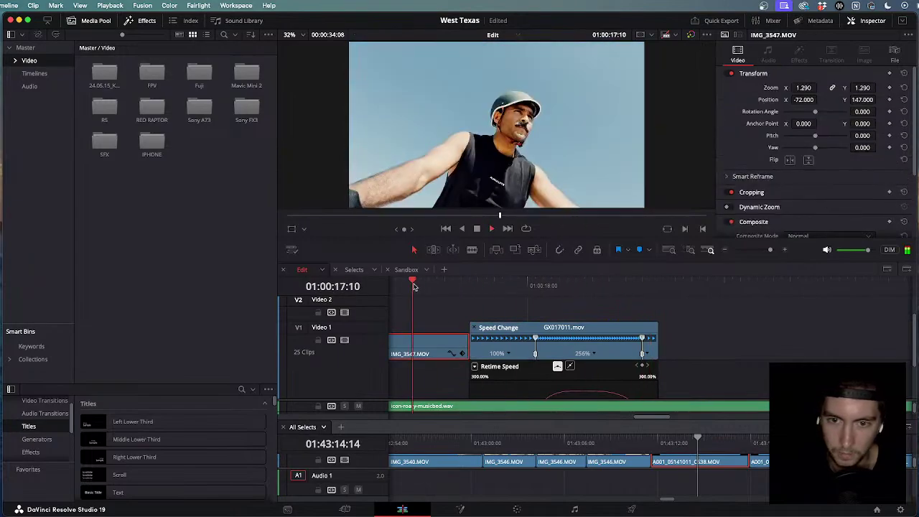
scroll(414, 287, down, 1)
key(j)
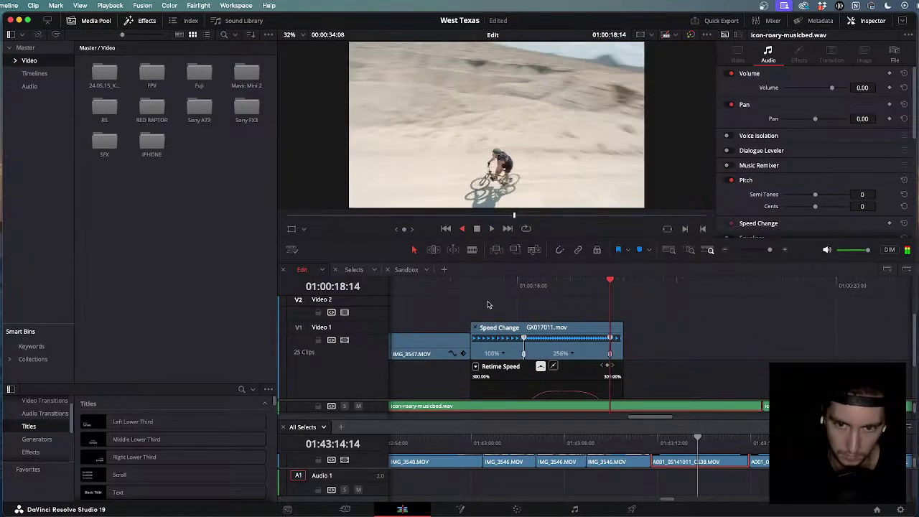
key(l)
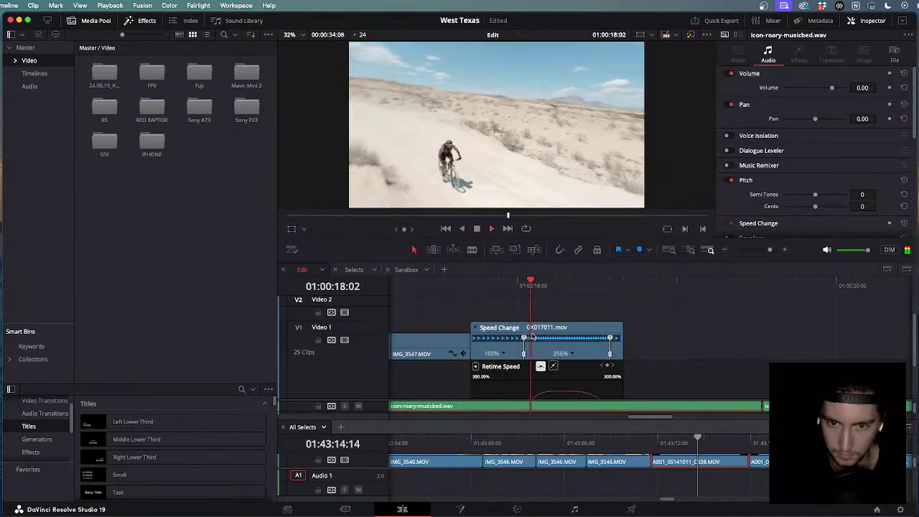
key(j)
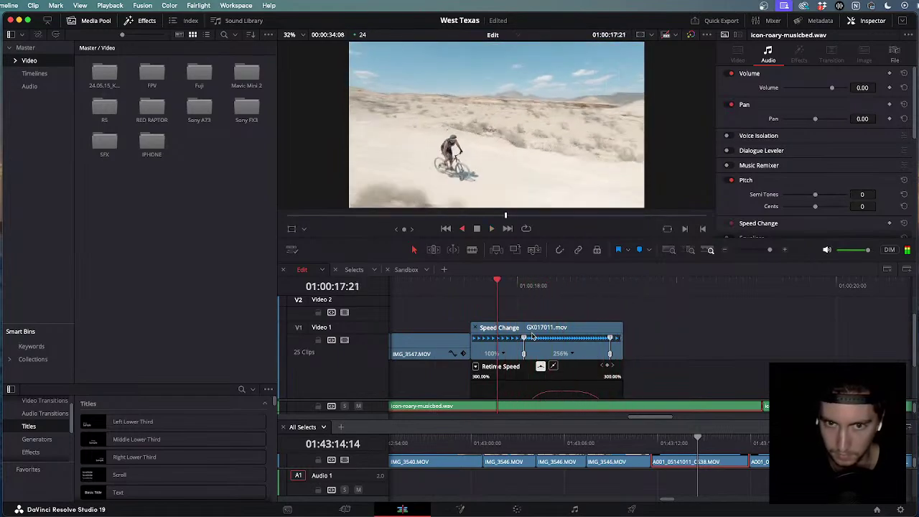
key(l)
click(532, 338)
scroll(576, 350, left, 2)
scroll(576, 350, down, 1)
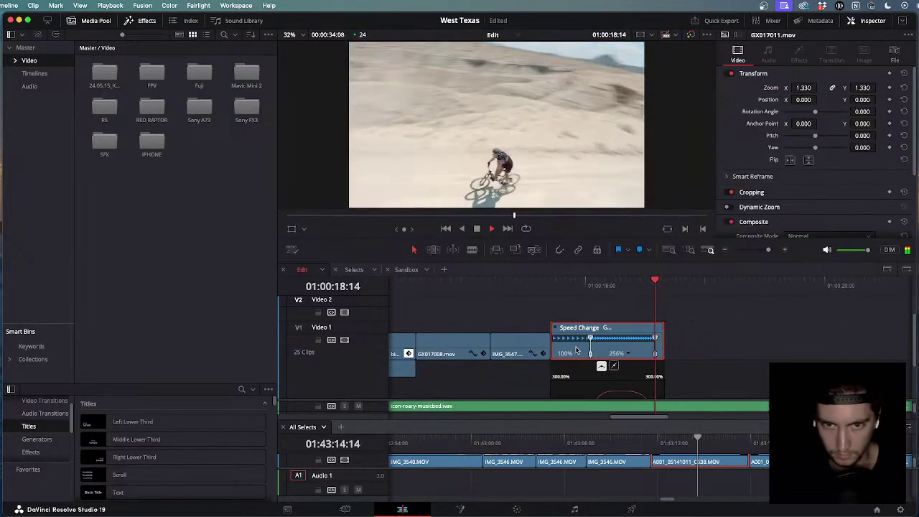
key(k)
click(619, 332)
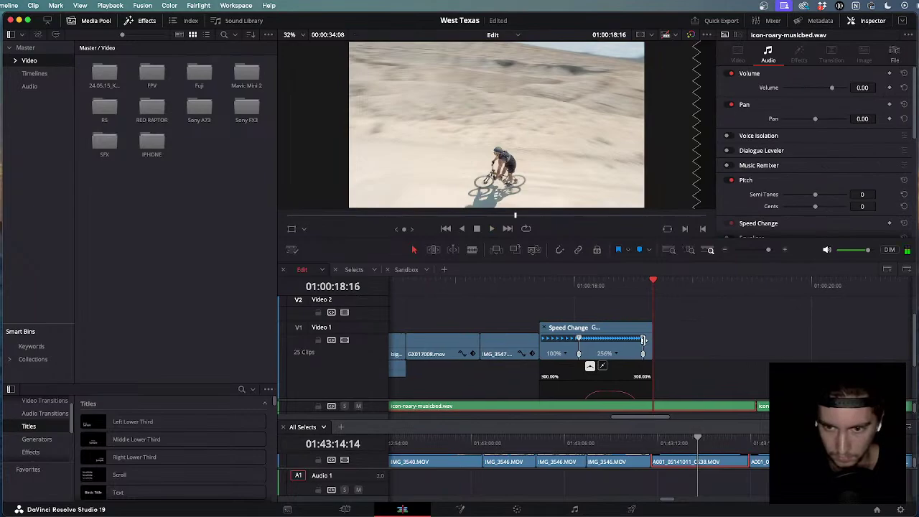
Examine the Retime Speed curve and its second keyframe on GX017011.mov with the retime controls hidden.
scroll(622, 331, down, 2)
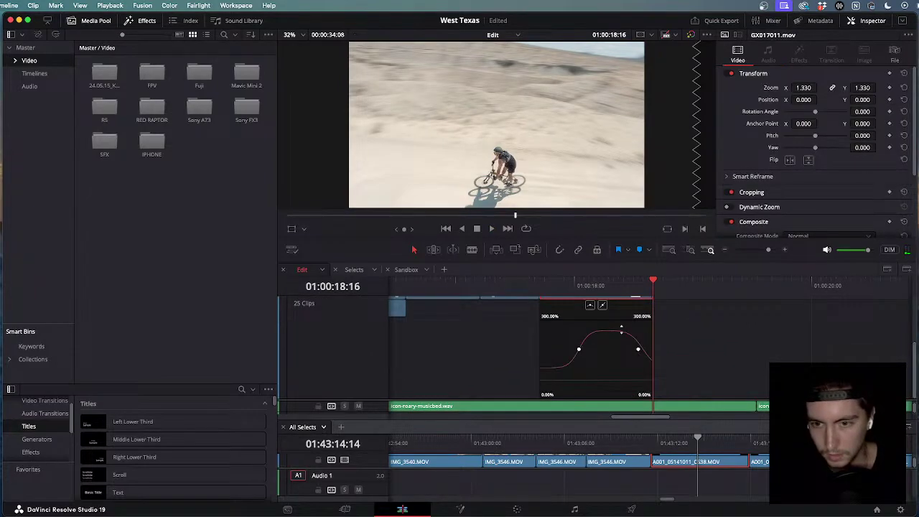
scroll(622, 331, up, 2)
scroll(625, 337, up, 3)
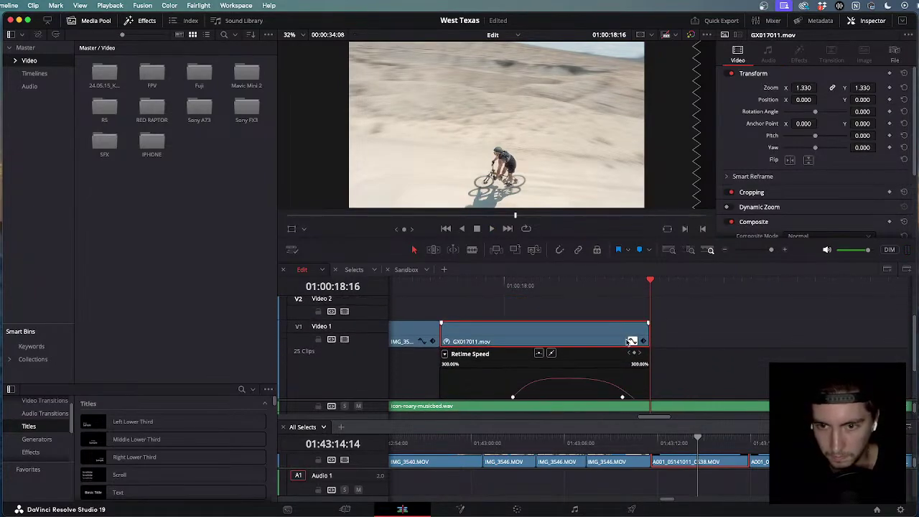
click(632, 342)
click(633, 373)
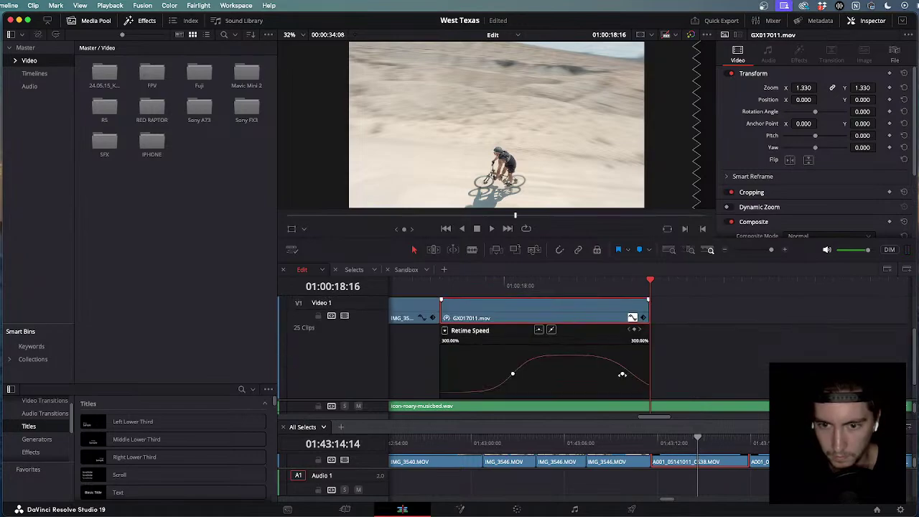
click(623, 375)
scroll(607, 324, up, 1)
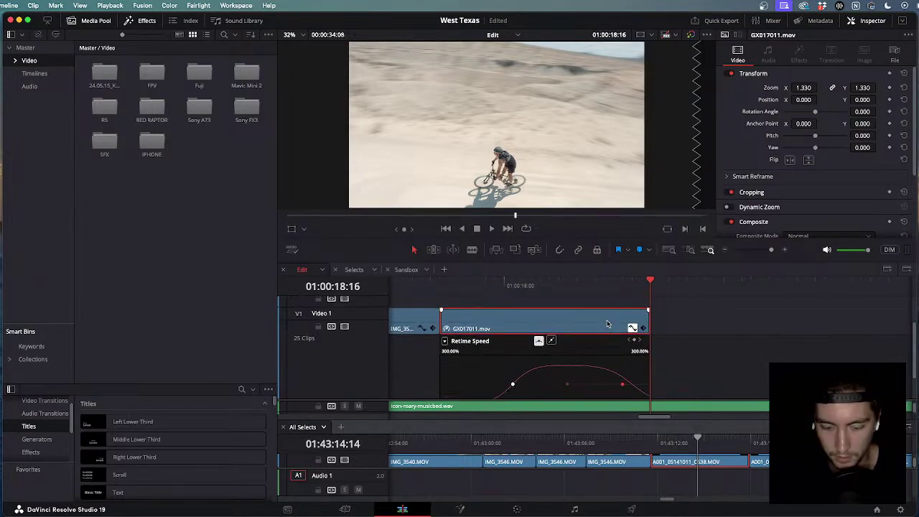
Redisplay the retime controls with the Retime Speed curve on GX017011.mov and move the second speed point earlier.
key(super+shift+c)
key(super+r)
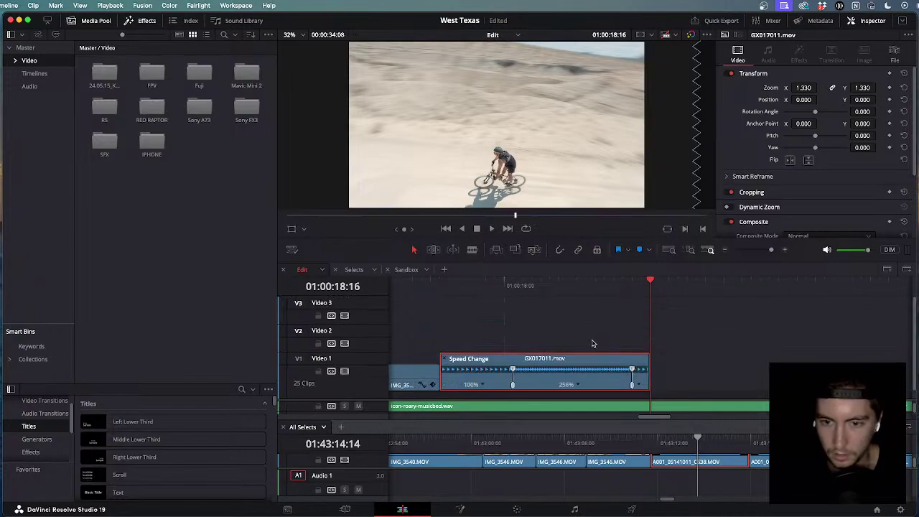
key(super+shift+c)
scroll(594, 344, down, 1)
scroll(593, 344, up, 1)
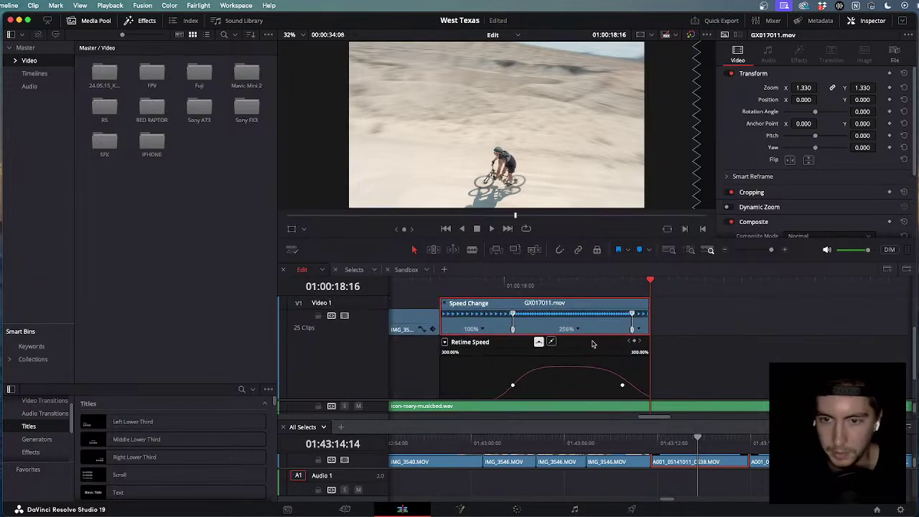
click(630, 319)
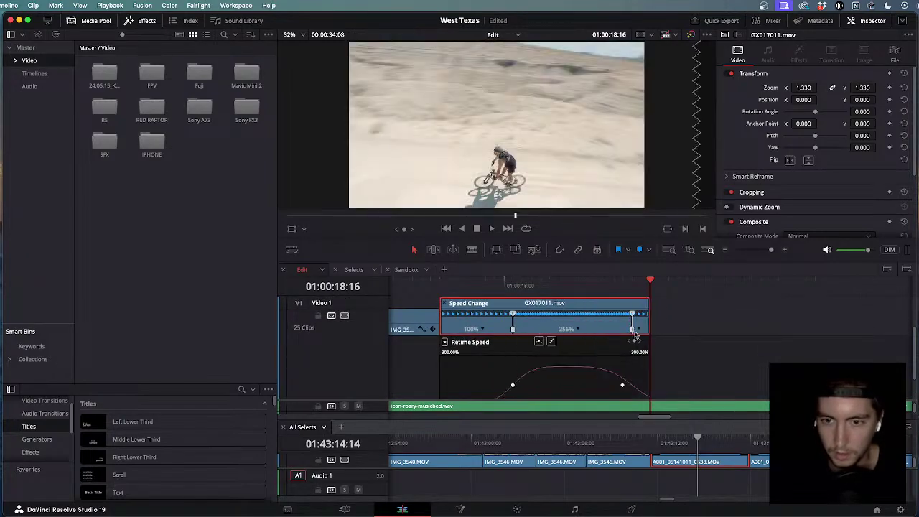
drag(634, 331, 589, 333)
Lengthen the first keyframe's outgoing handle and shorten the second keyframe's incoming handle on the GX017011.mov Retime Speed curve.
click(512, 385)
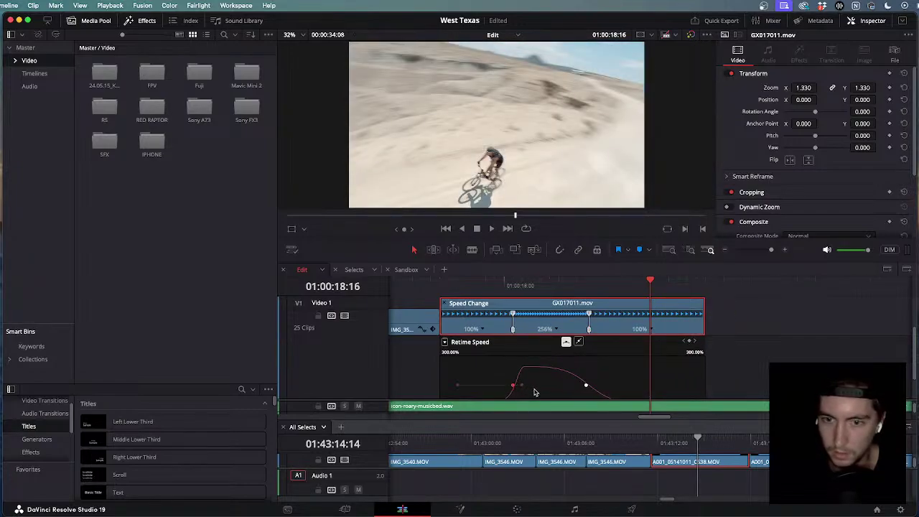
drag(522, 385, 542, 385)
click(586, 385)
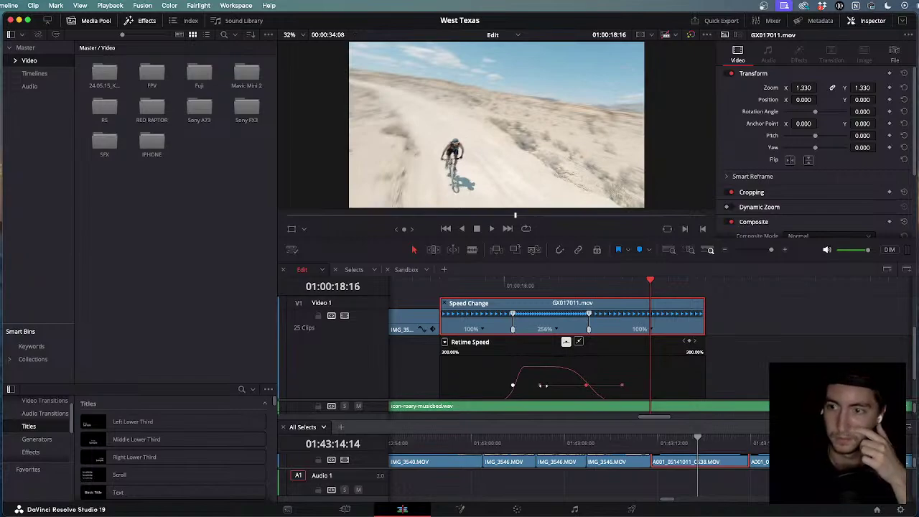
drag(542, 386, 567, 385)
click(587, 385)
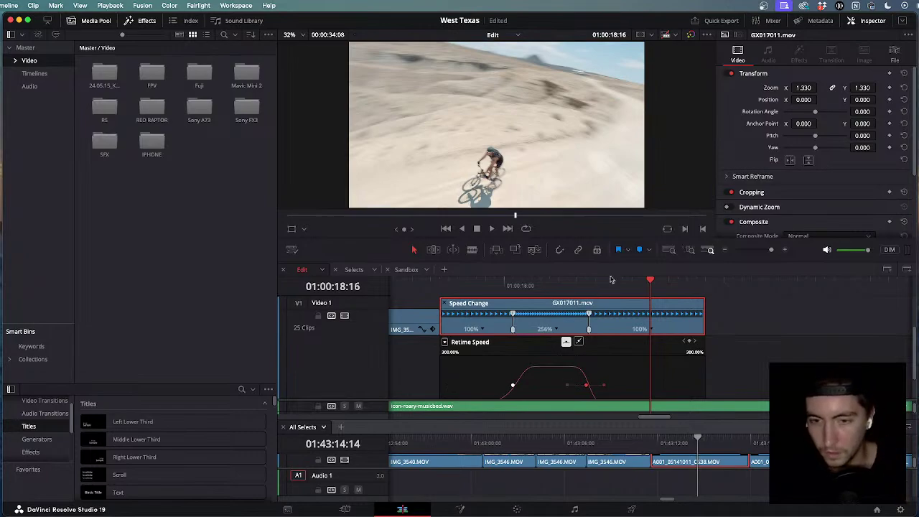
Play GX017011.mov forward and backward across the reshaped curve to find an end point after the ramp.
drag(636, 281, 485, 282)
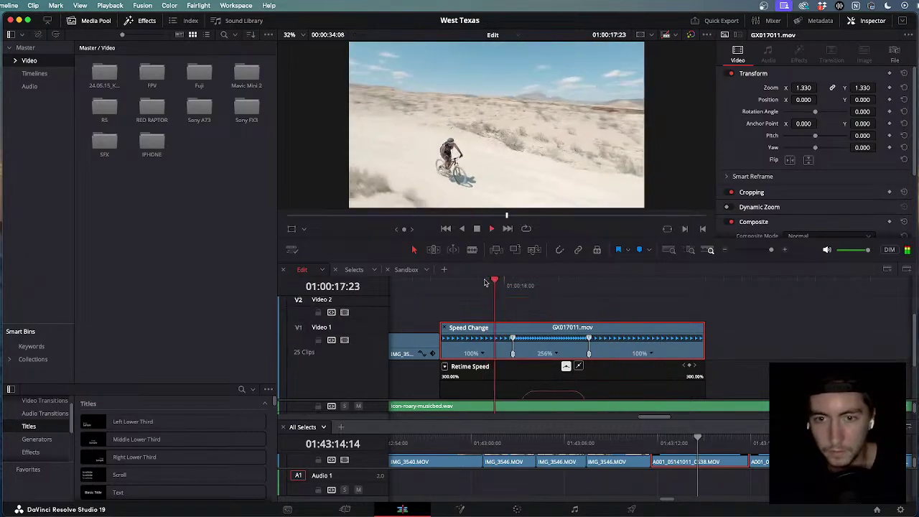
key(j)
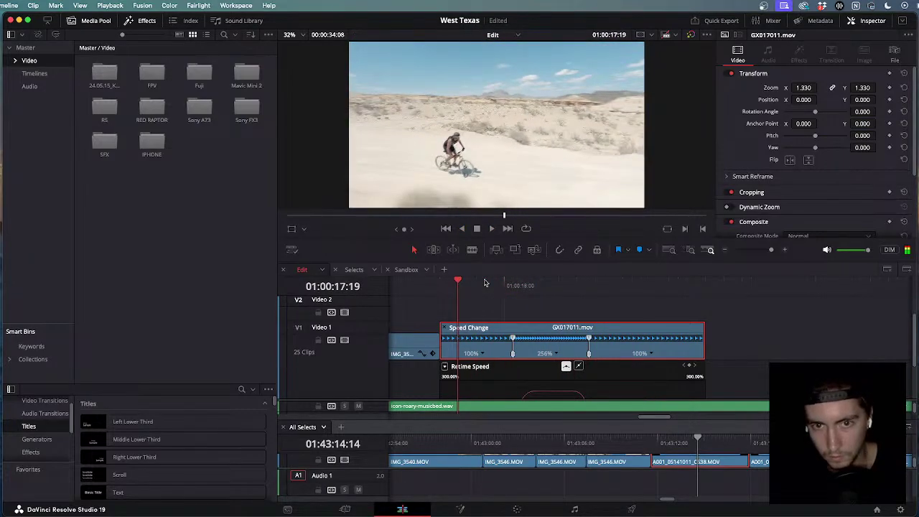
key(j)
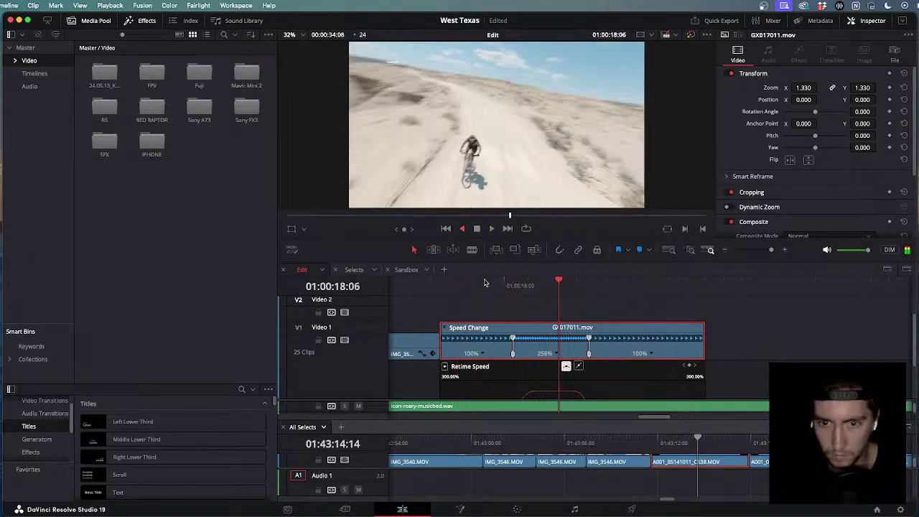
key(l)
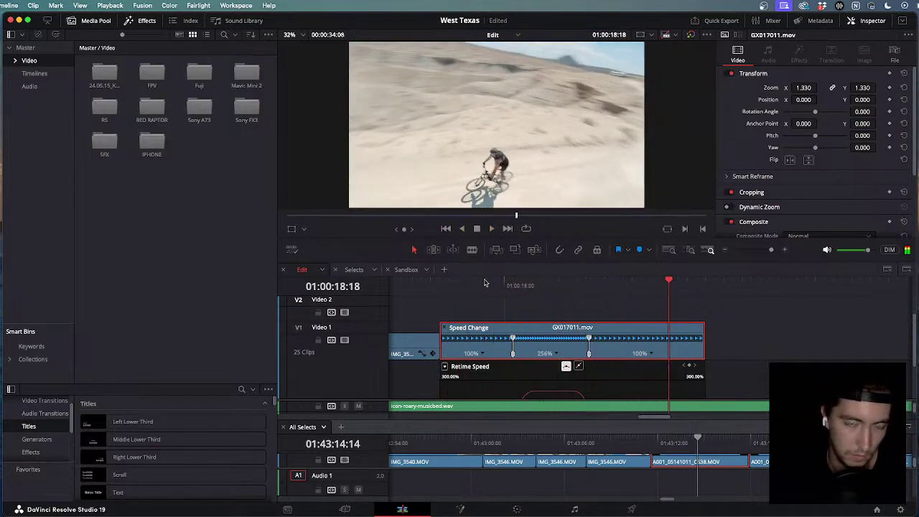
key(j)
key(l)
key(k)
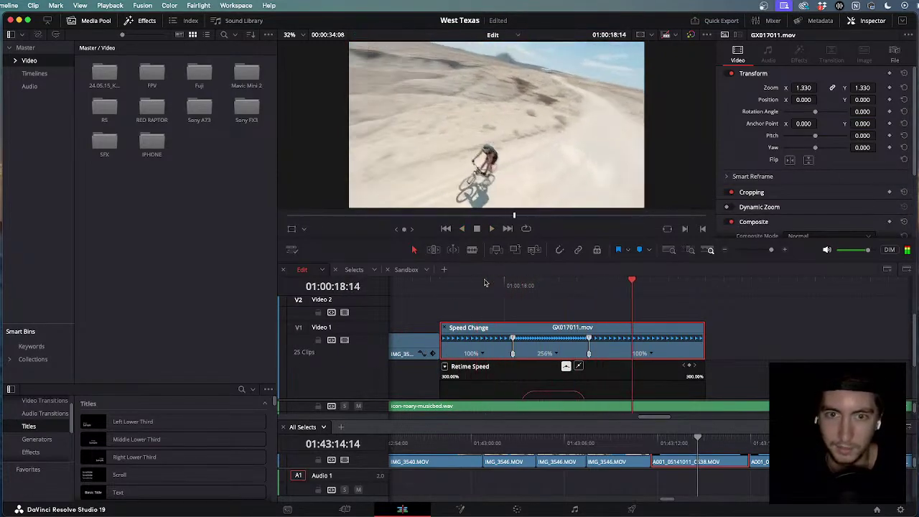
Hide the speed curve and retime controls on GX017011.mov and trim the clip's end to the playhead at 01:00:18:14.
scroll(668, 354, down, 2)
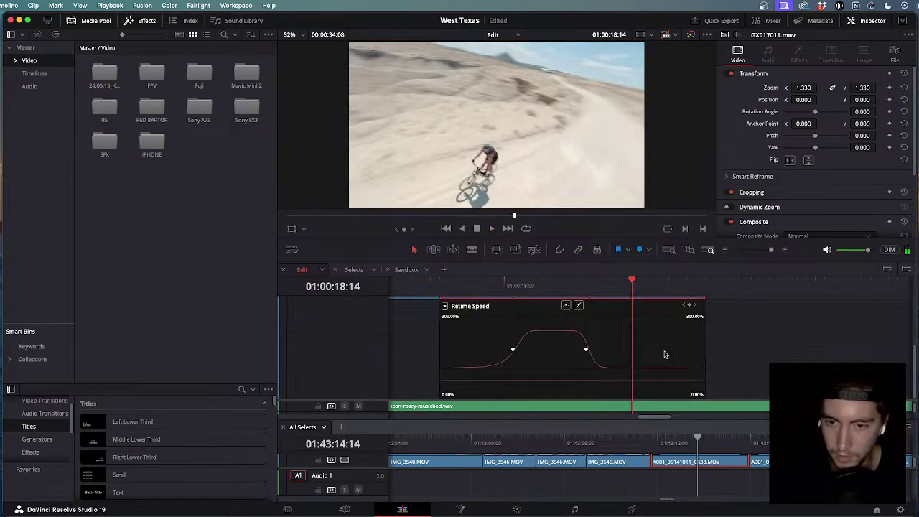
key(ctrl+shift+c)
drag(702, 356, 639, 356)
key(ctrl+z)
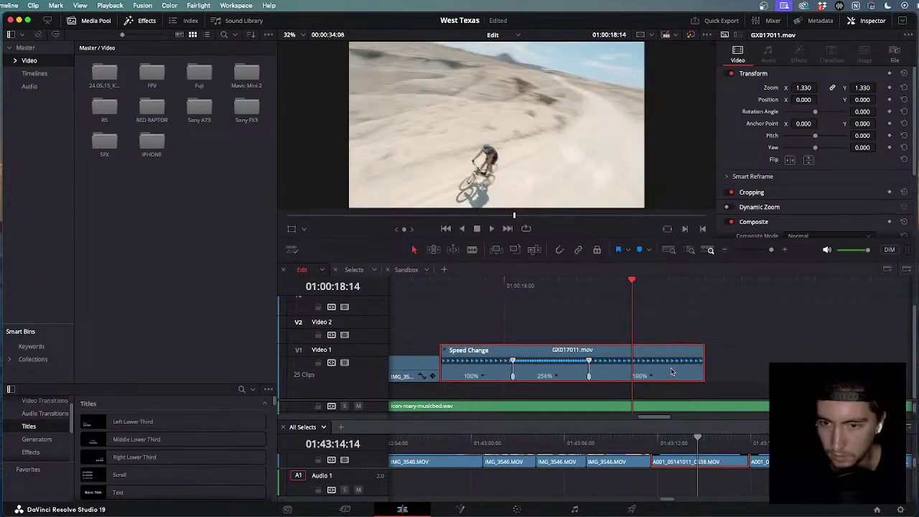
key(ctrl+r)
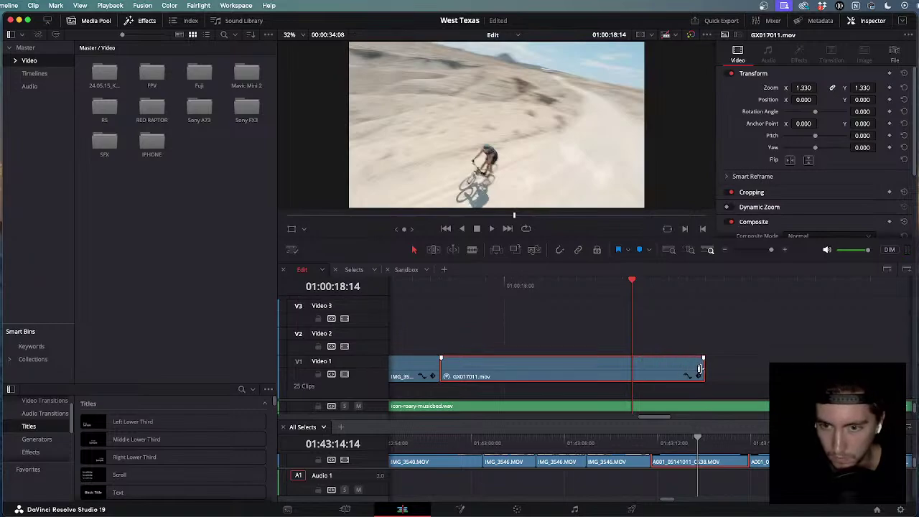
drag(699, 369, 626, 367)
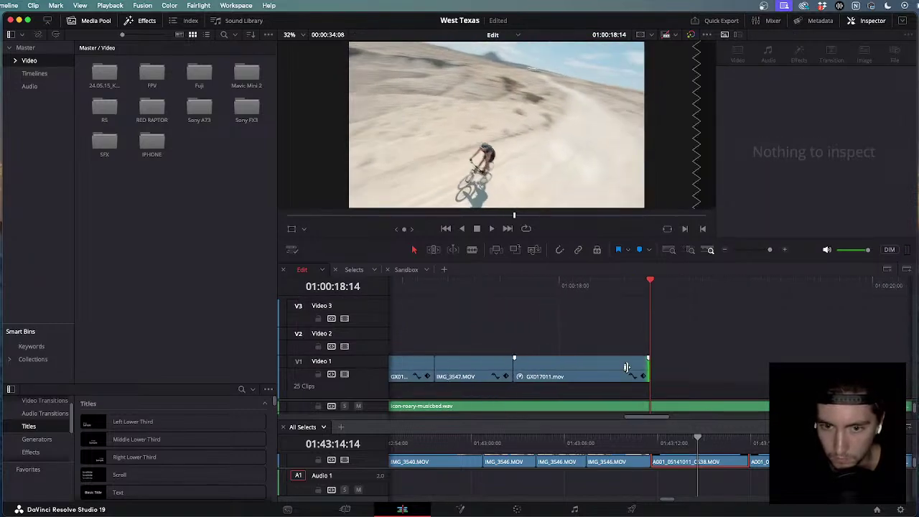
Play the edit from the bigbend clips into the trimmed GX017011.mov and replay its speed ramp in context.
scroll(626, 368, down, 5)
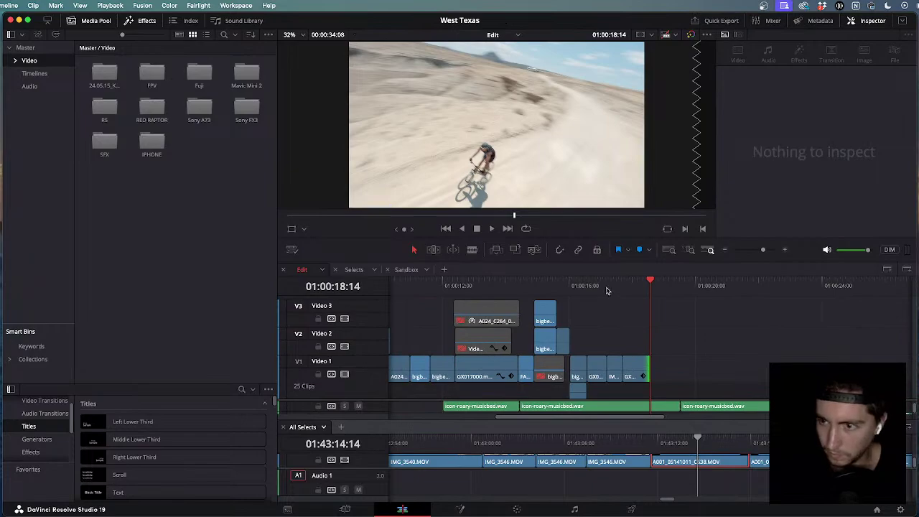
click(556, 285)
key(space)
scroll(586, 336, up, 3)
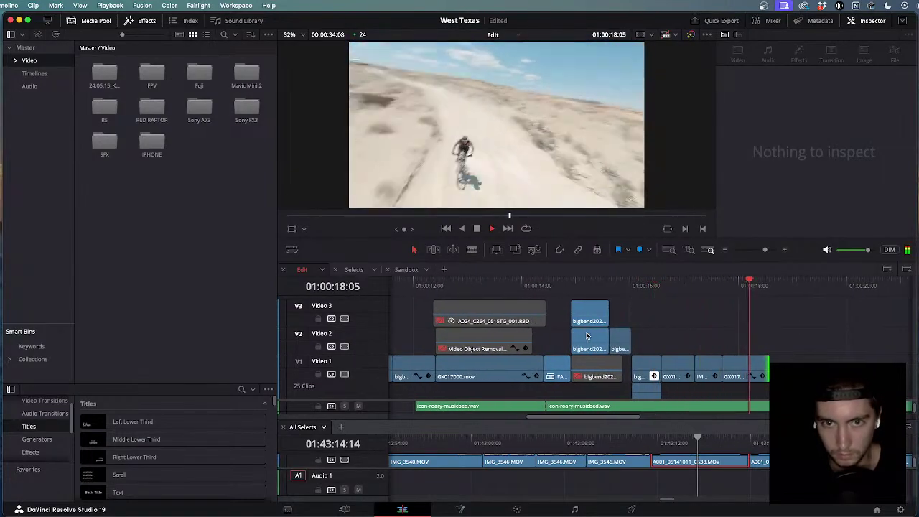
key(j)
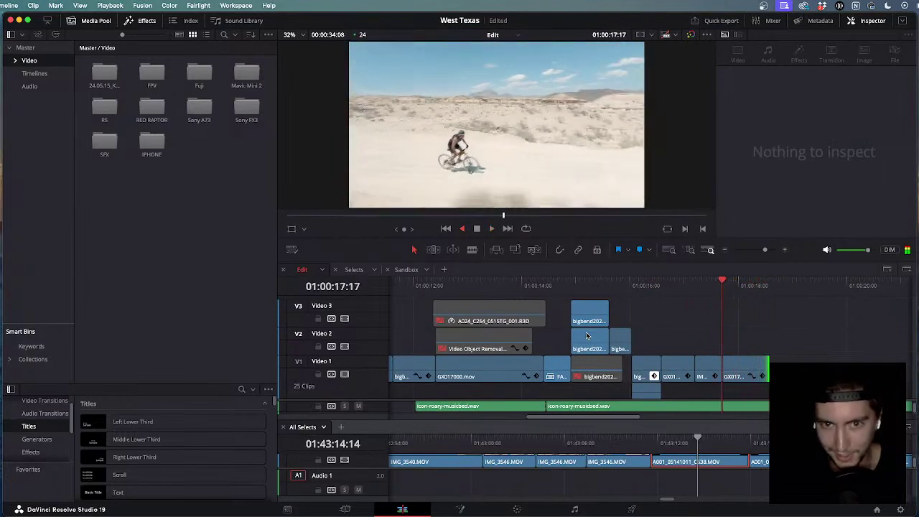
key(l)
key(j)
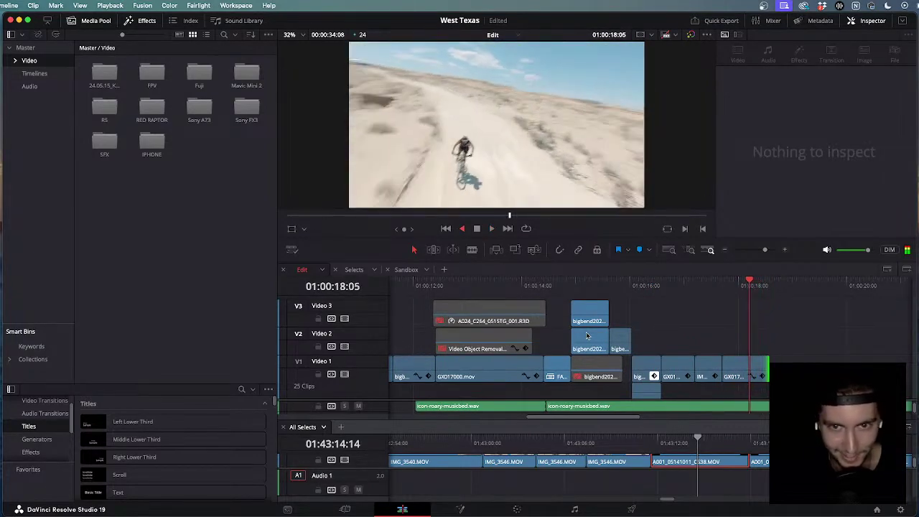
key(l)
scroll(645, 348, up, 1)
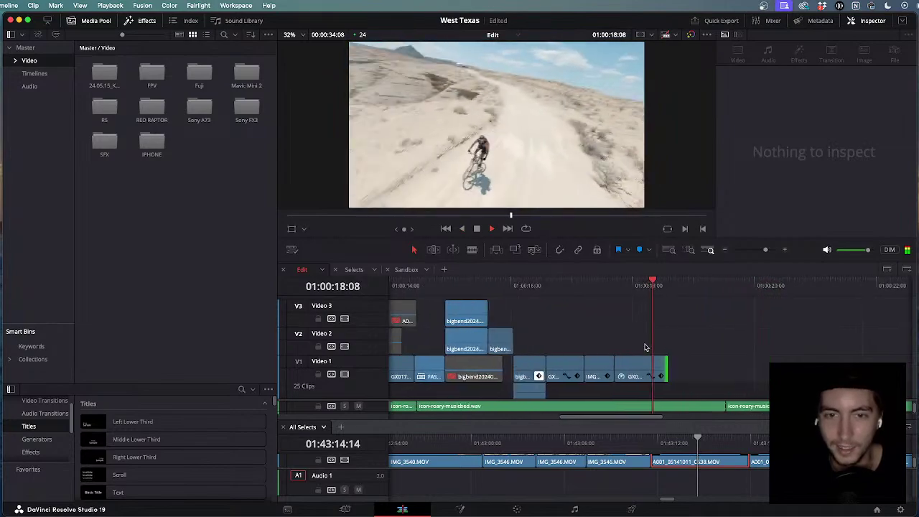
Play GX017011.mov backward and forward through its ramp and up to its trimmed end.
scroll(645, 348, down, 2)
key(j)
scroll(645, 348, up, 3)
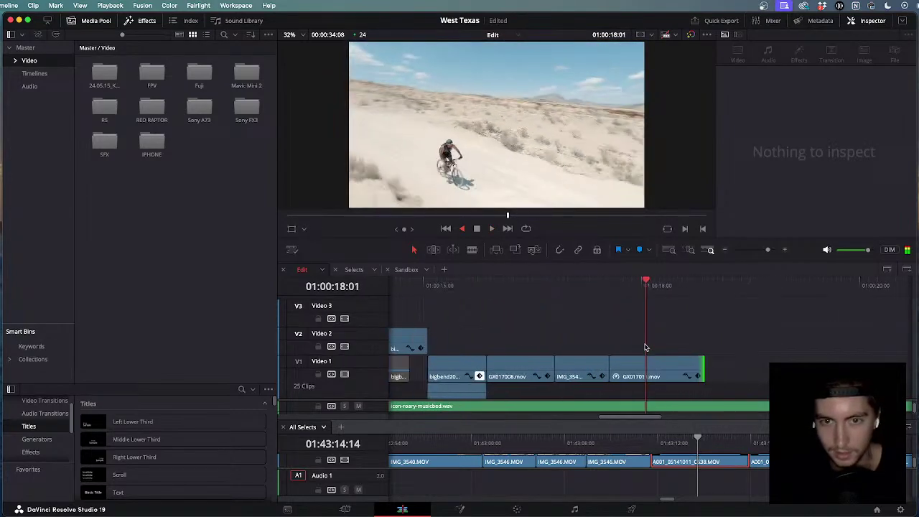
scroll(645, 348, down, 2)
key(l)
key(j)
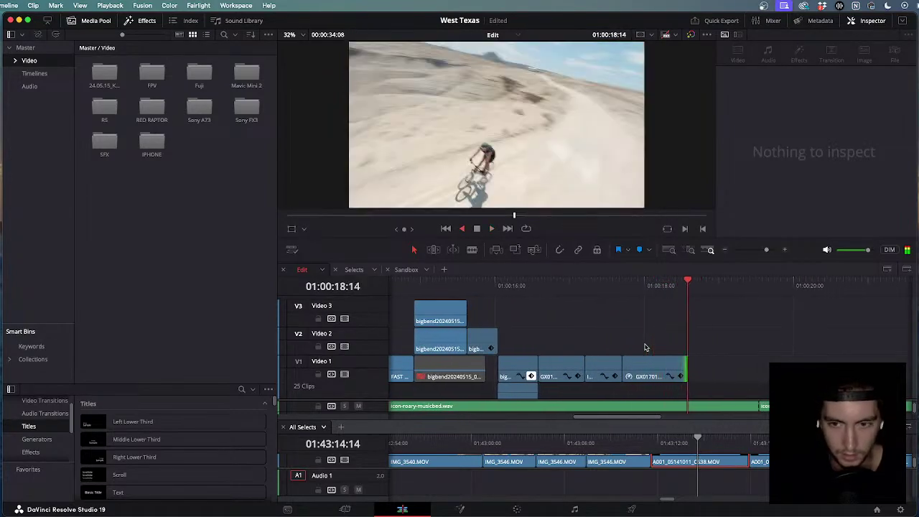
key(k)
Open GX017011.mov on the Color page and add three serial nodes after node 01.
click(659, 374)
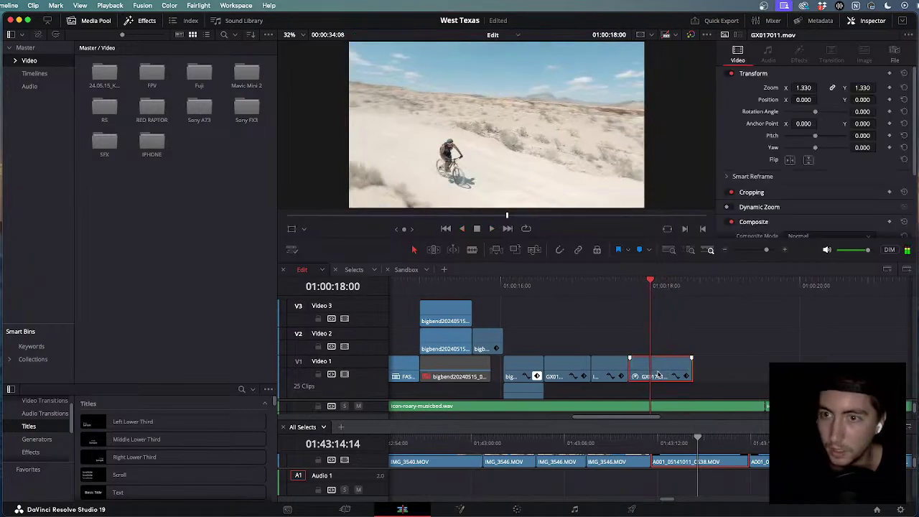
scroll(658, 374, up, 2)
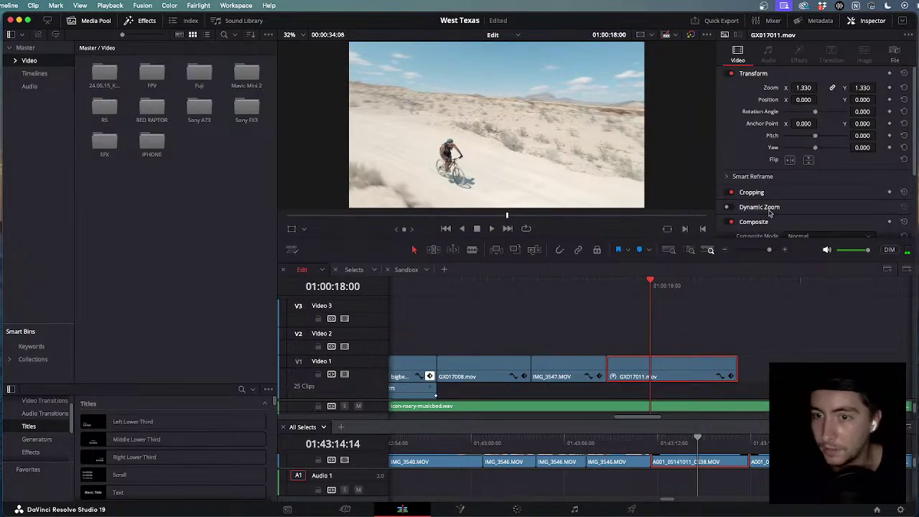
key(shift+6)
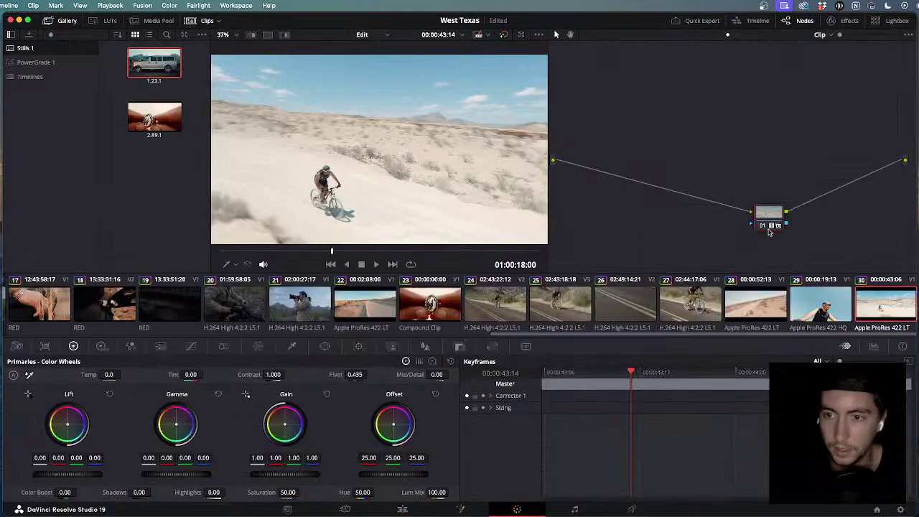
key(alt+s)
key(alt+s)
key(alt+s)
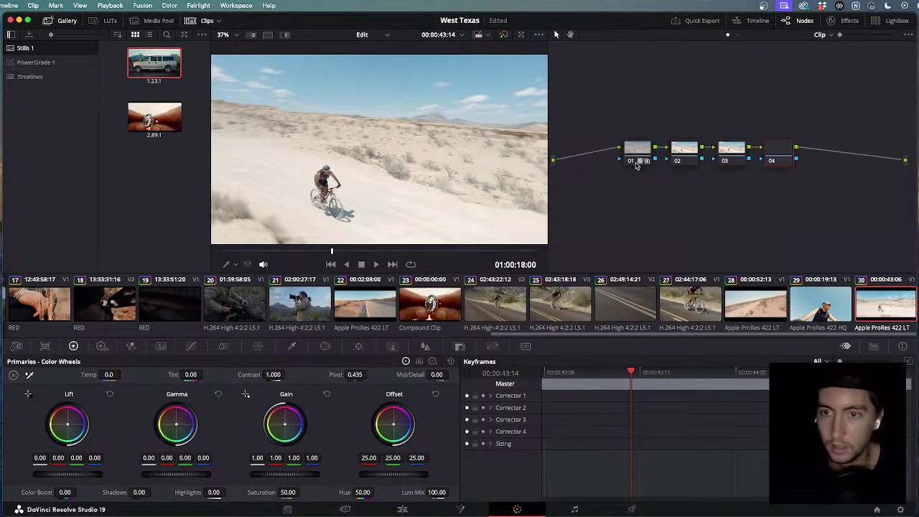
Clear all nodes from clip 30 and copy the grade from clip 29 onto it.
drag(822, 124, 668, 197)
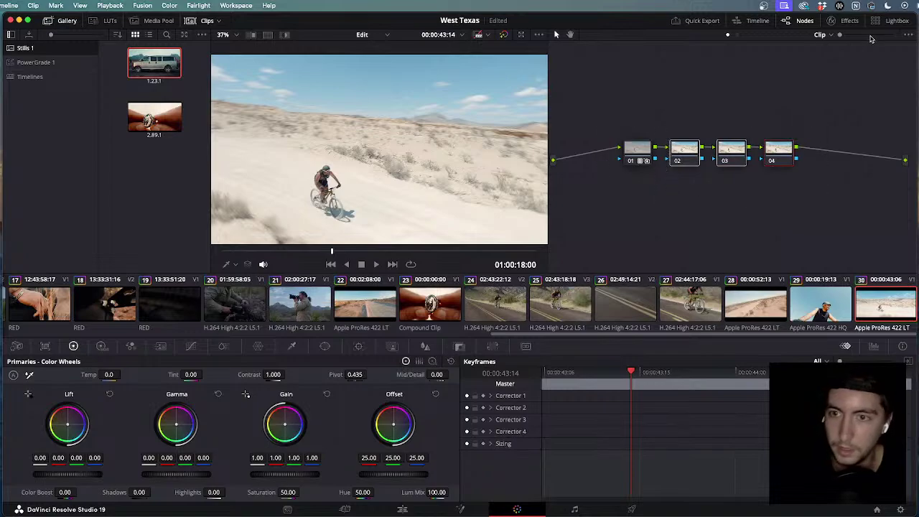
drag(836, 133, 616, 181)
key(Delete)
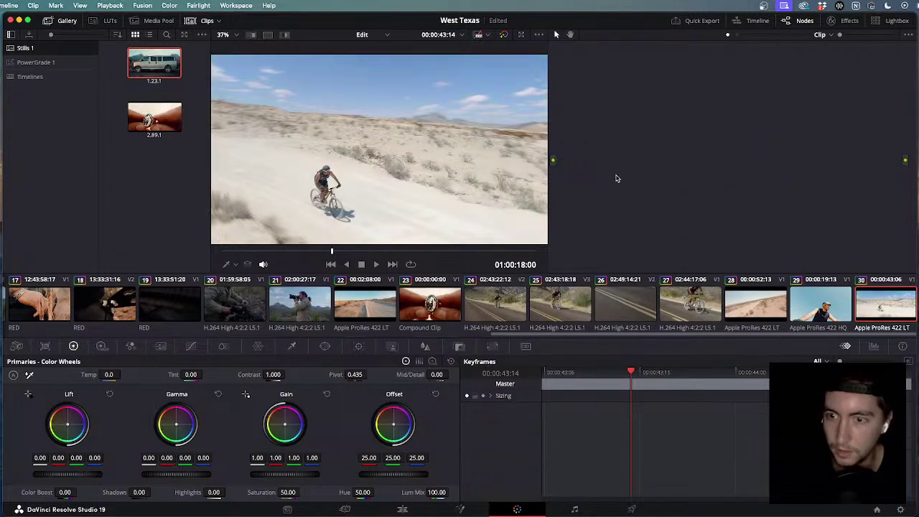
click(813, 299)
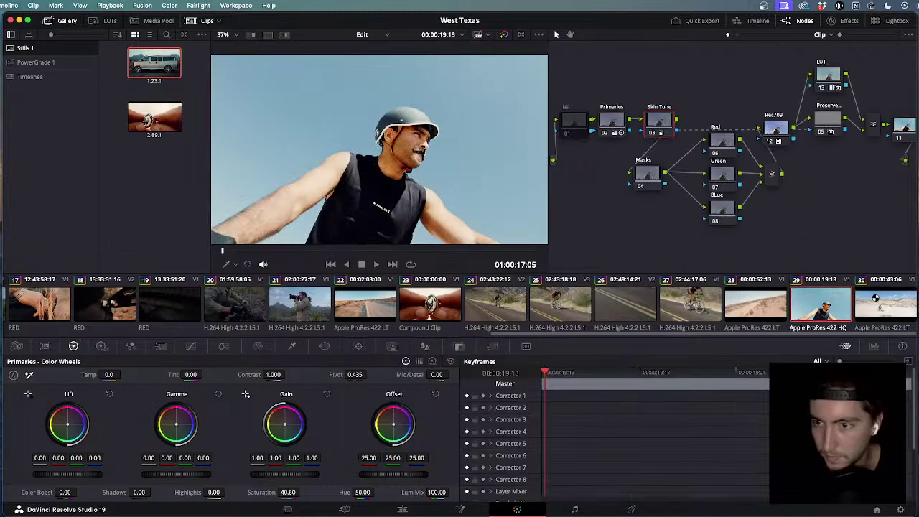
click(891, 304)
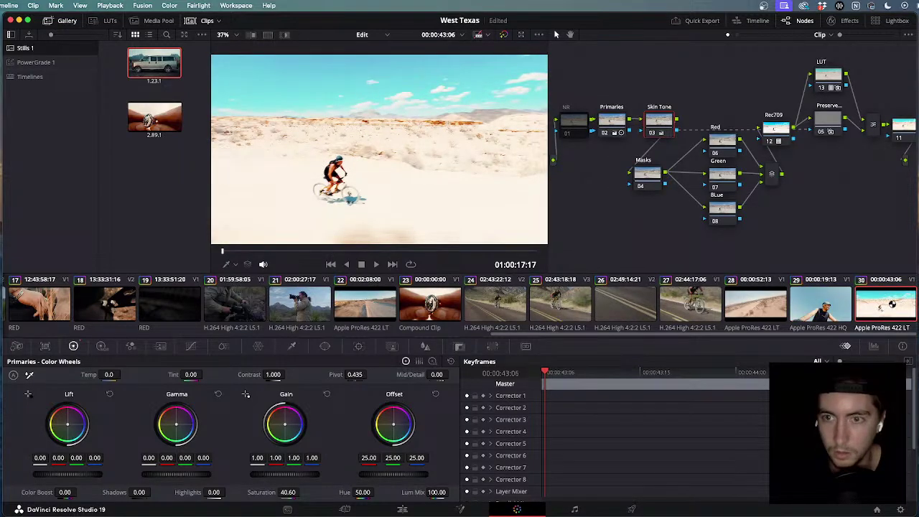
Remove the copied grade from clip 30 and bring back its chain of four serial nodes.
key(ctrl+a)
key(Delete)
key(alt+s)
key(alt+s)
key(alt+s)
key(alt+s)
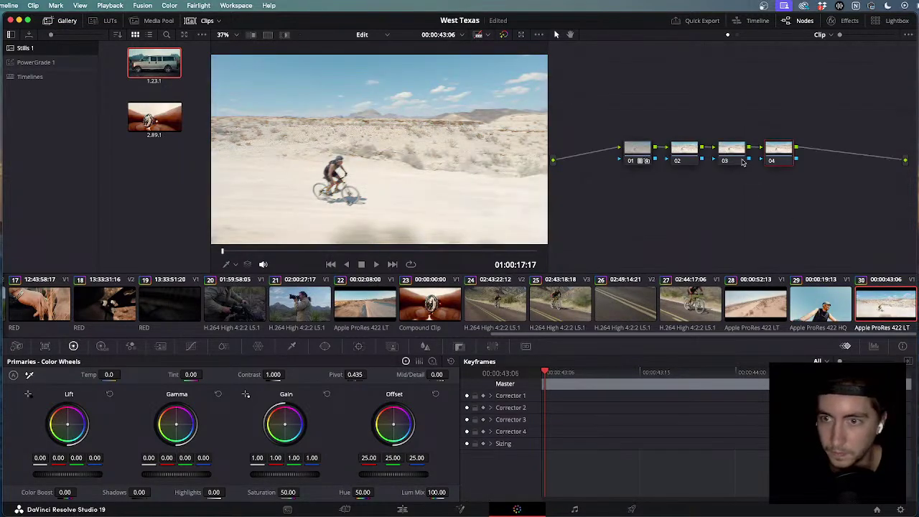
Apply the RSMB PRO effect from REVision Effects to node 03 and check its settings.
click(835, 21)
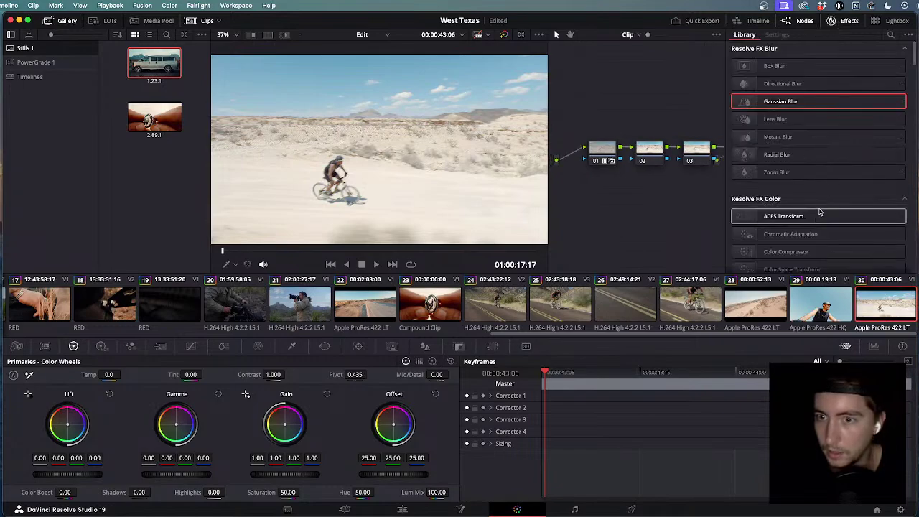
scroll(819, 214, down, 10)
scroll(815, 219, down, 5)
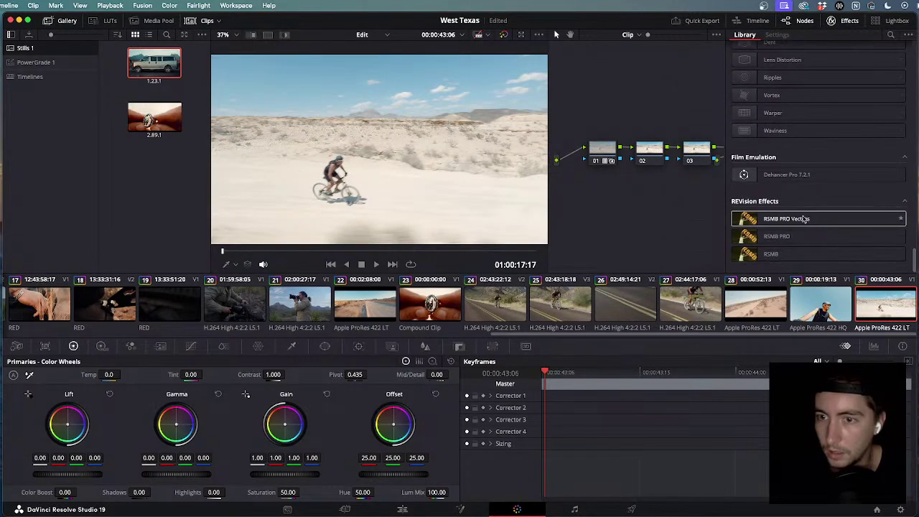
drag(780, 237, 697, 153)
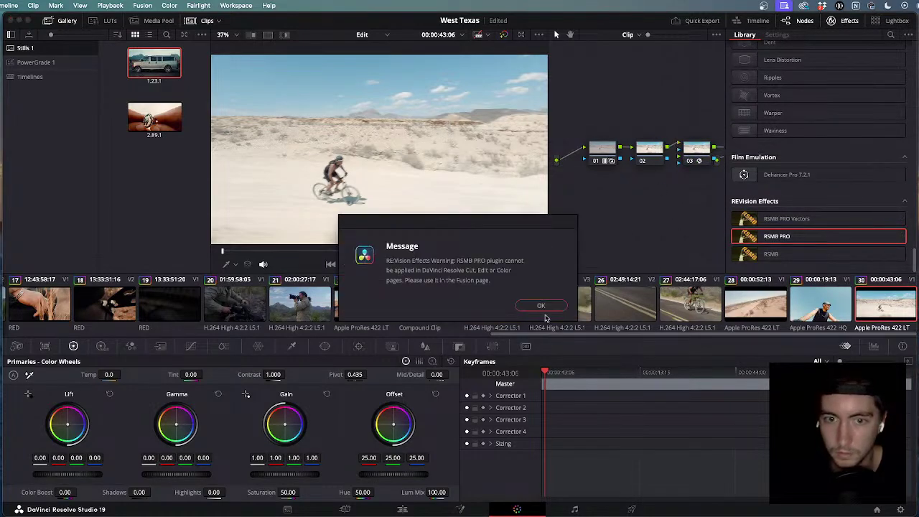
click(543, 307)
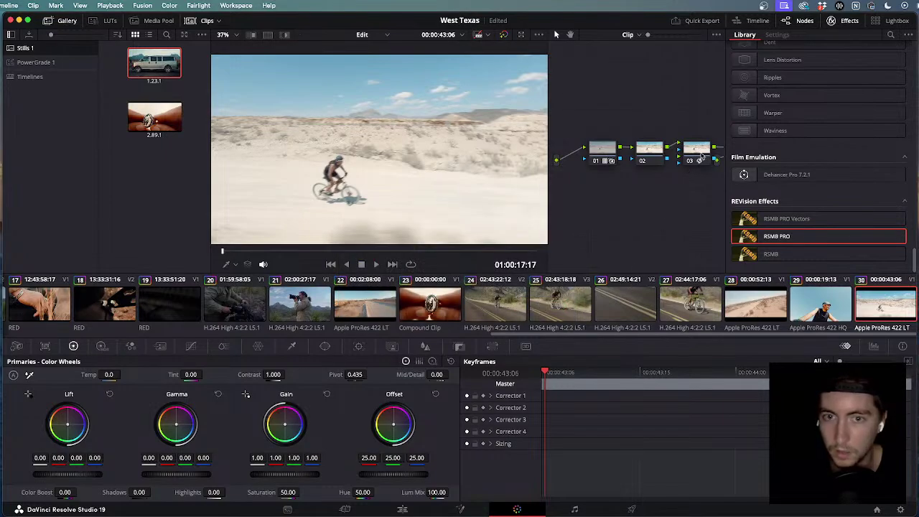
click(701, 153)
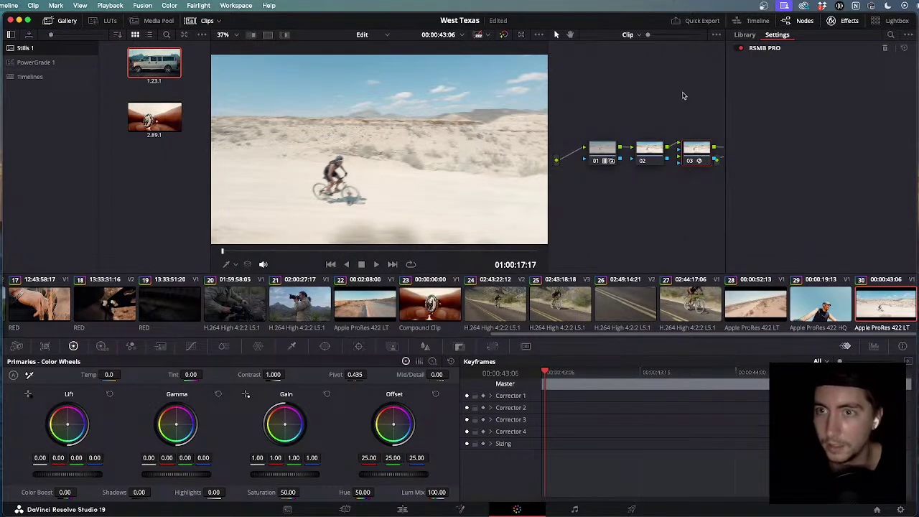
click(844, 23)
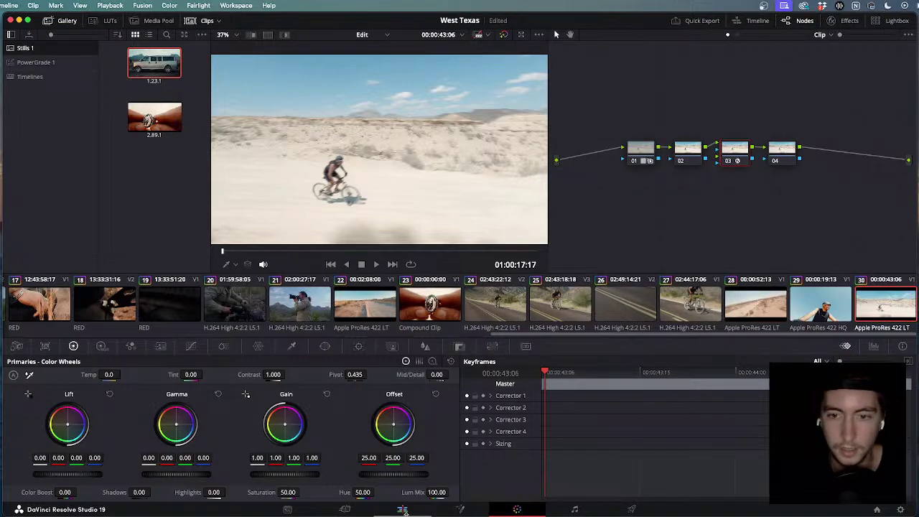
Play GX017011.mov forward and backward on the Edit page to judge the applied motion blur effect.
click(406, 511)
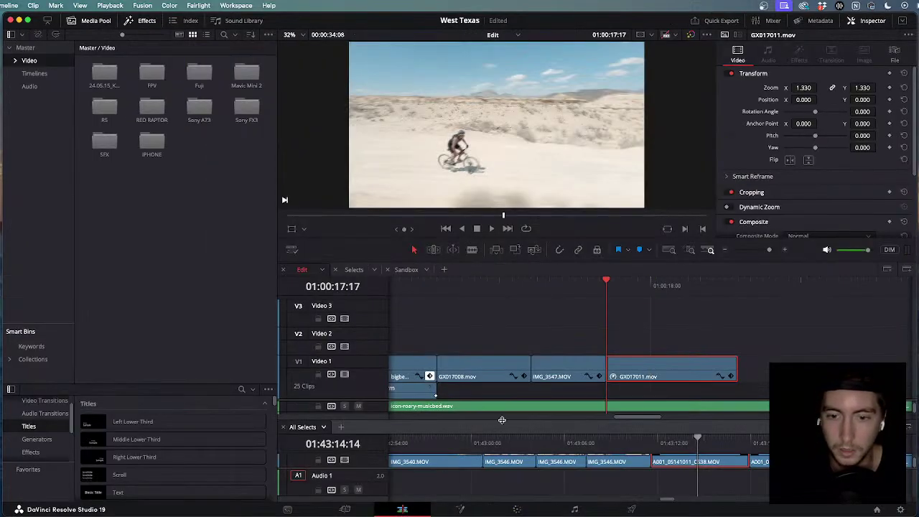
key(space)
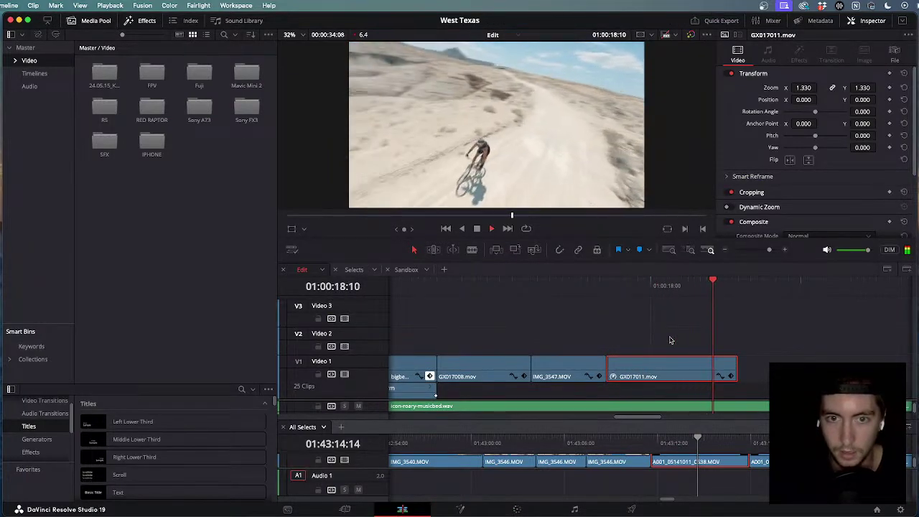
key(j)
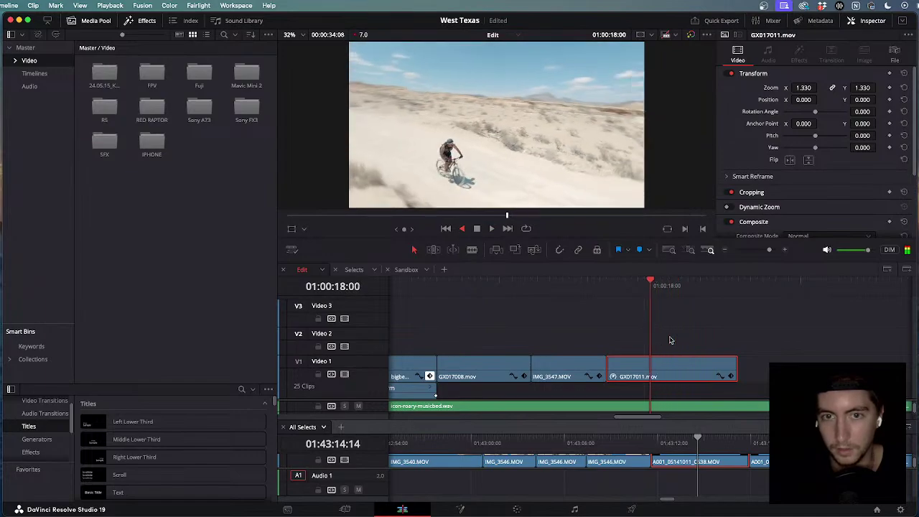
key(l)
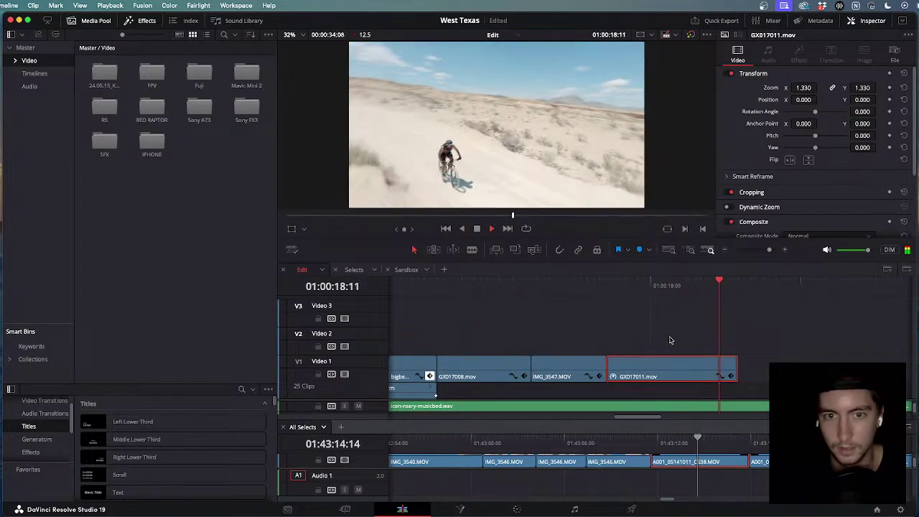
key(j)
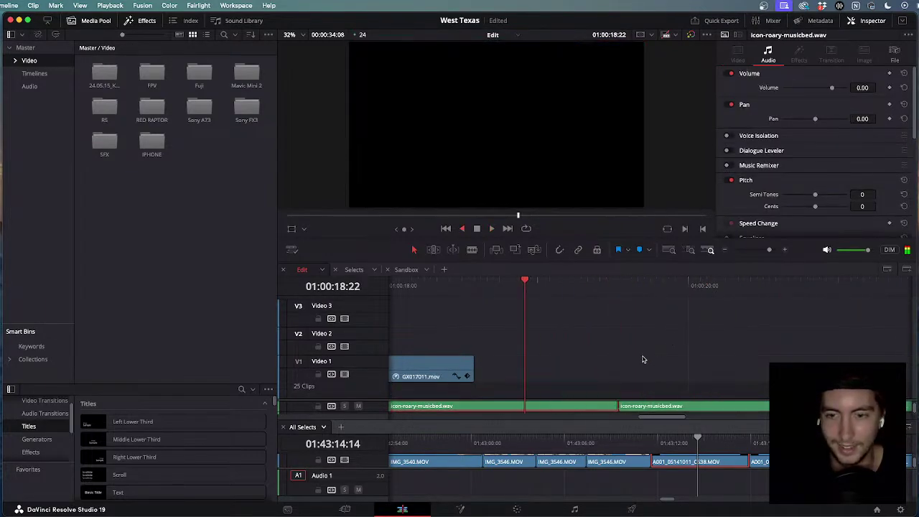
key(k)
scroll(629, 358, down, 2)
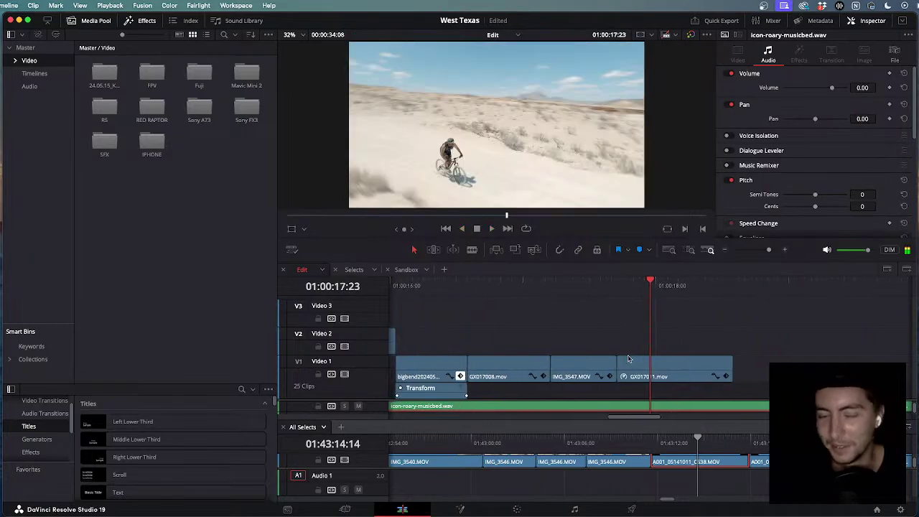
Toggle the RSMB PRO node 03 of GX017011.mov to compare the image and leave the node disabled.
click(648, 367)
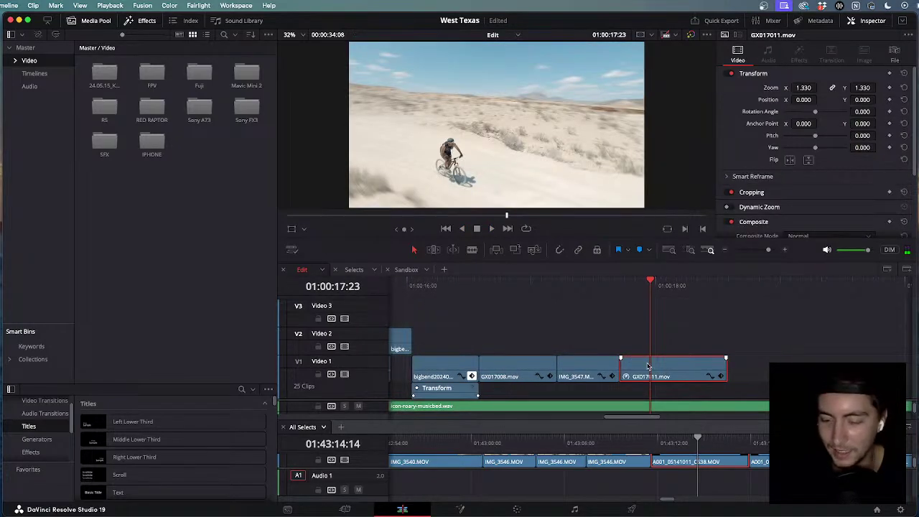
click(517, 509)
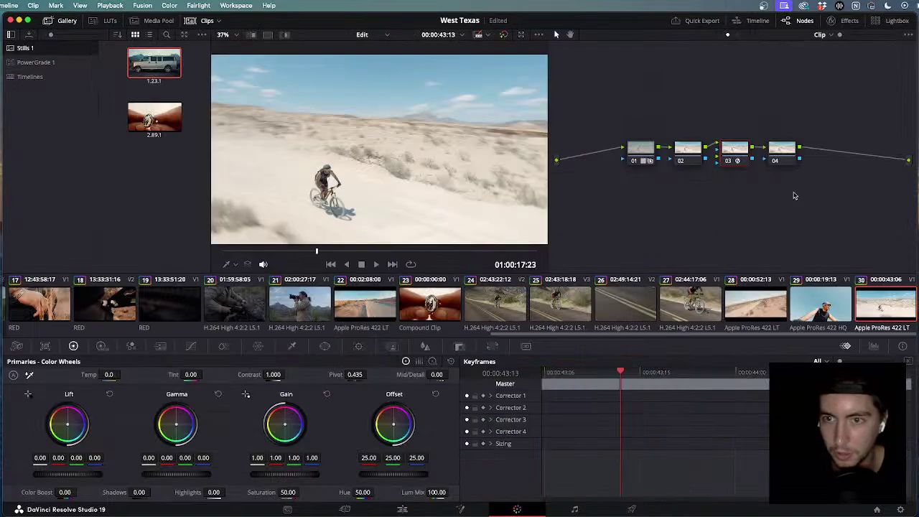
key(ctrl+d)
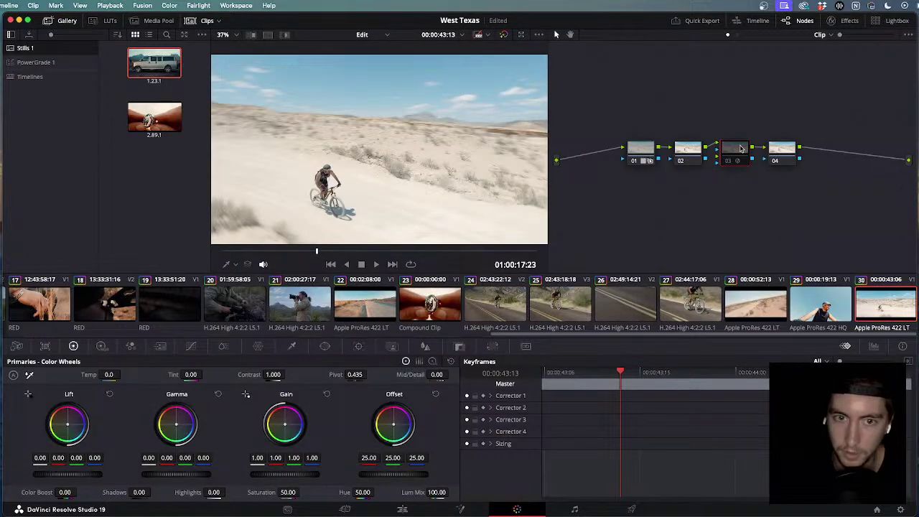
key(ctrl+d)
key(ctrl+d)
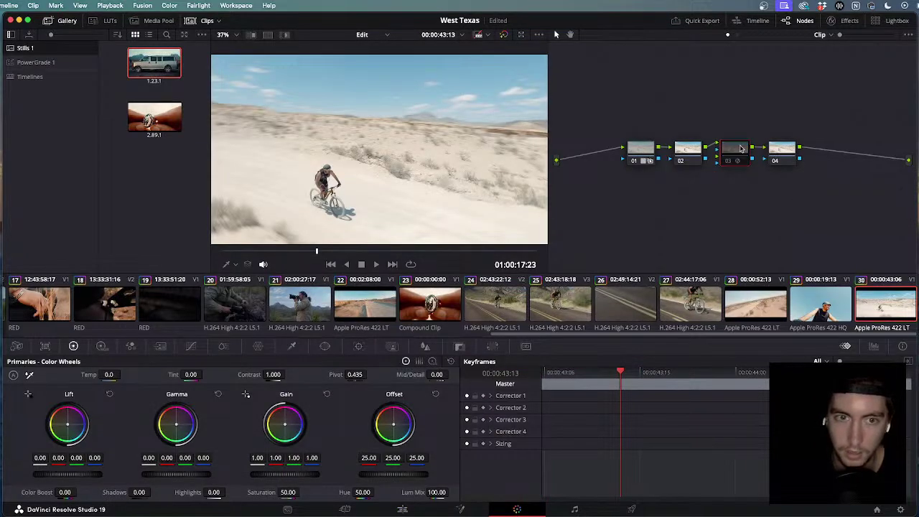
key(ctrl+d)
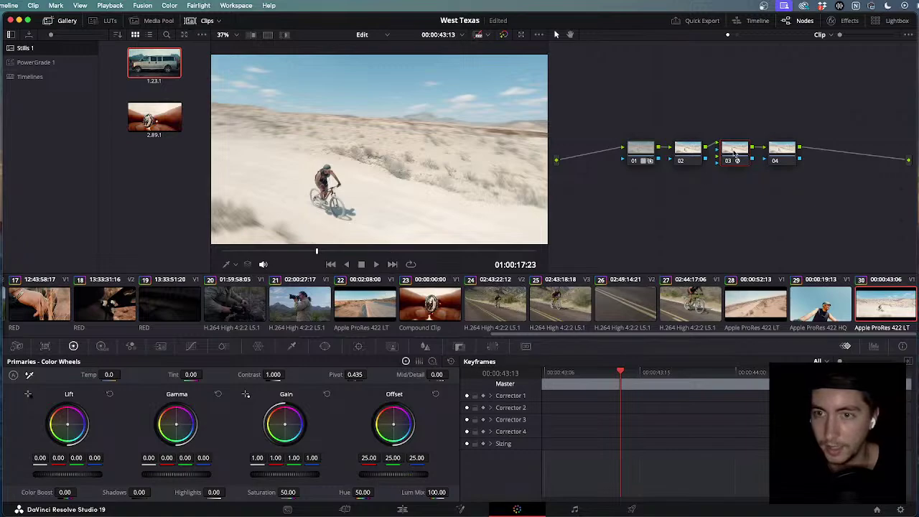
key(super+d)
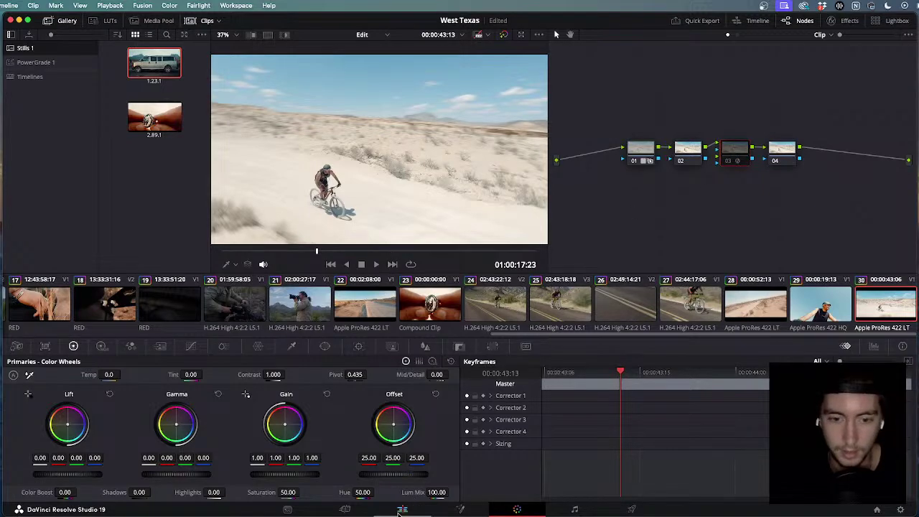
Replay the edit on the Edit page from the bigbend clips on Video 2 and 3 through GX017011.mov.
click(401, 510)
scroll(685, 364, down, 4)
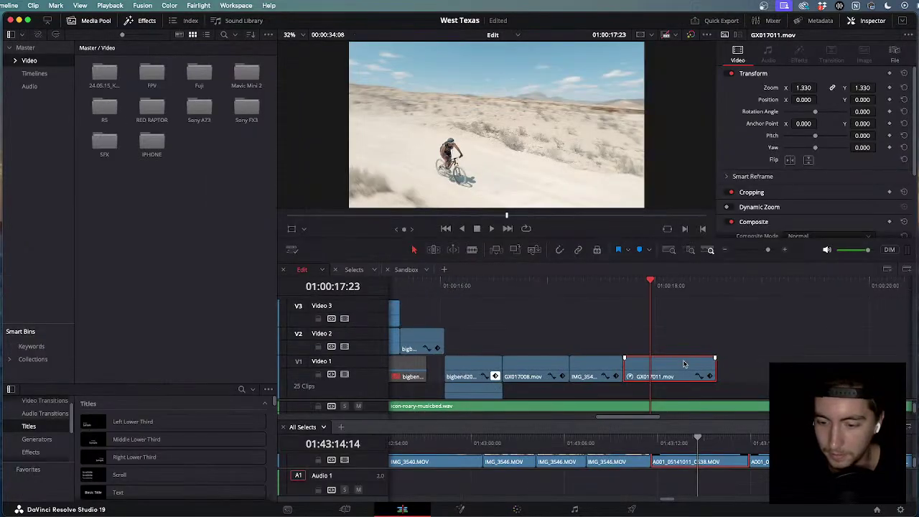
scroll(684, 364, down, 1)
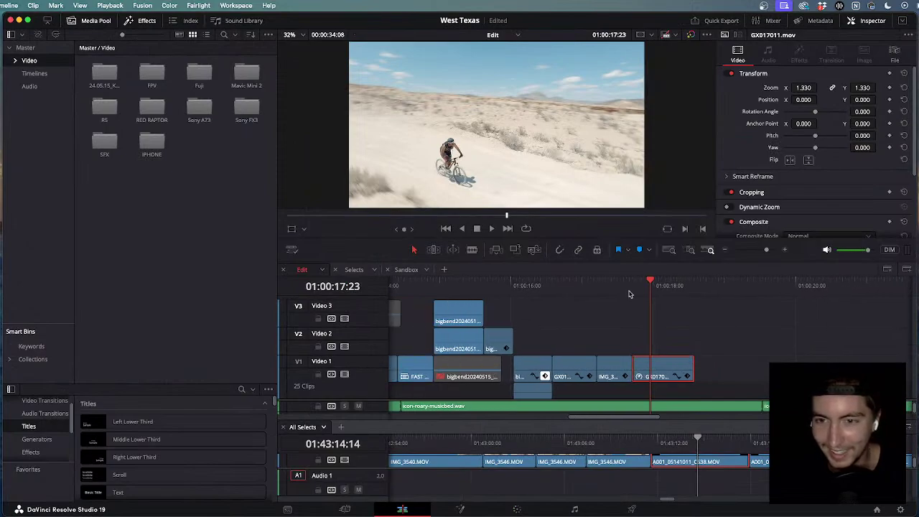
drag(642, 290, 445, 282)
key(space)
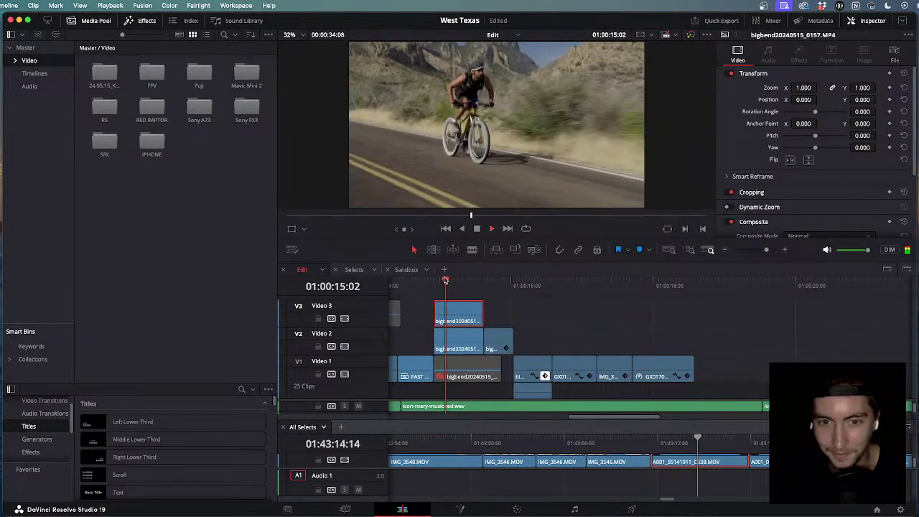
scroll(522, 297, down, 1)
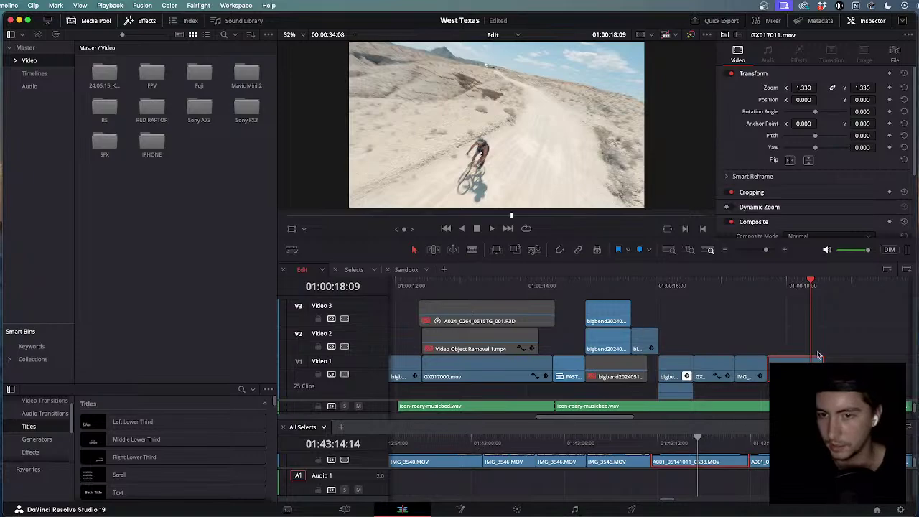
key(j)
key(j)
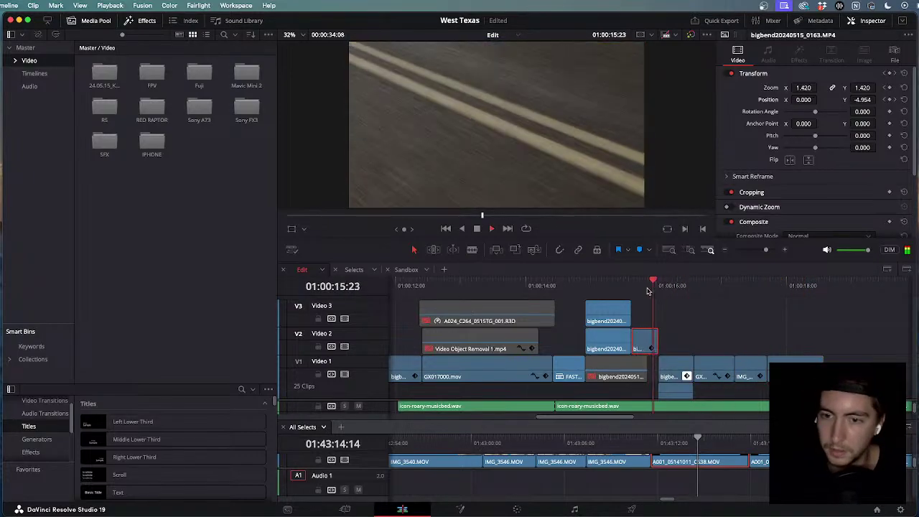
key(l)
key(l)
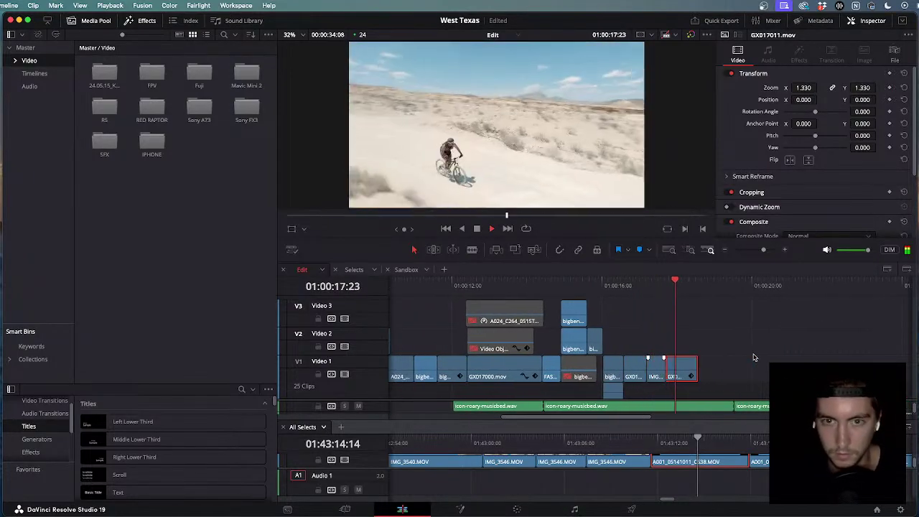
Deselect the timeline clip and send the video clean feed to the Built-in Retina Display.
click(755, 358)
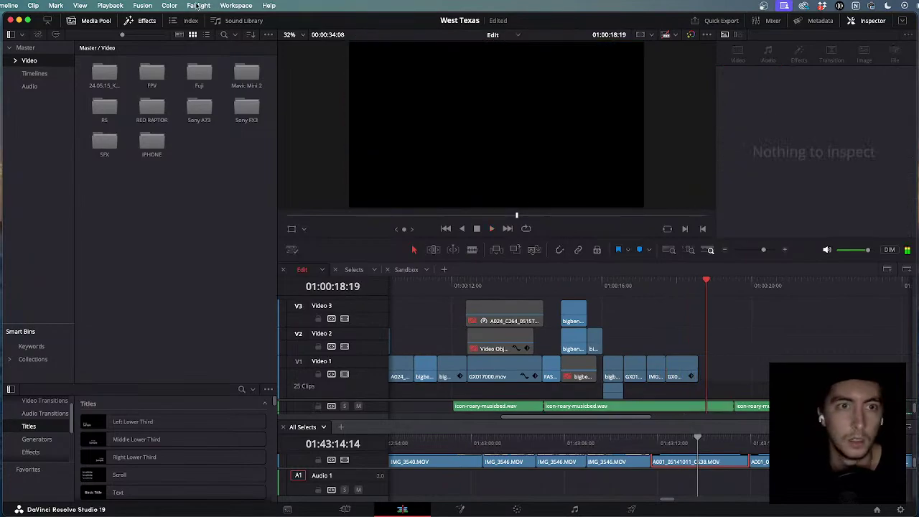
click(244, 8)
mouse_move(266, 116)
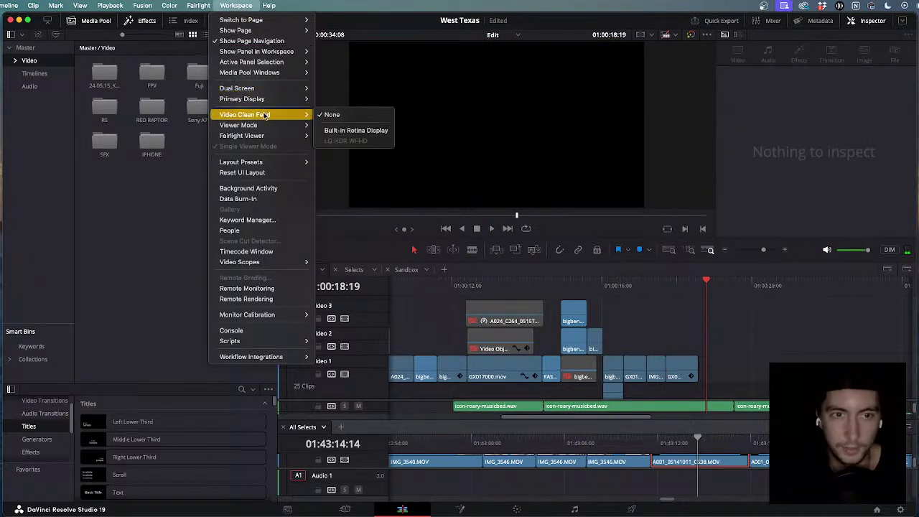
click(359, 131)
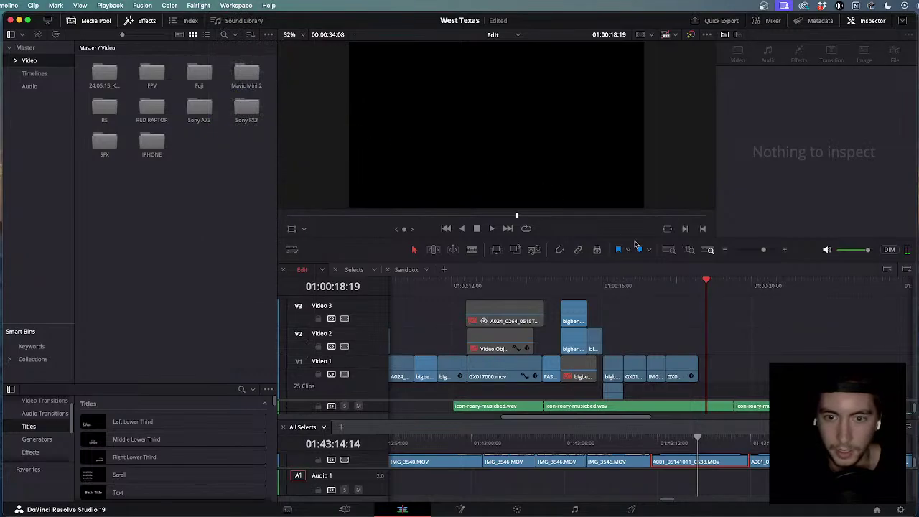
Play the edit from the GX017000.mov section to its end and return the playhead to 01:00:16:00.
drag(698, 285, 495, 284)
key(space)
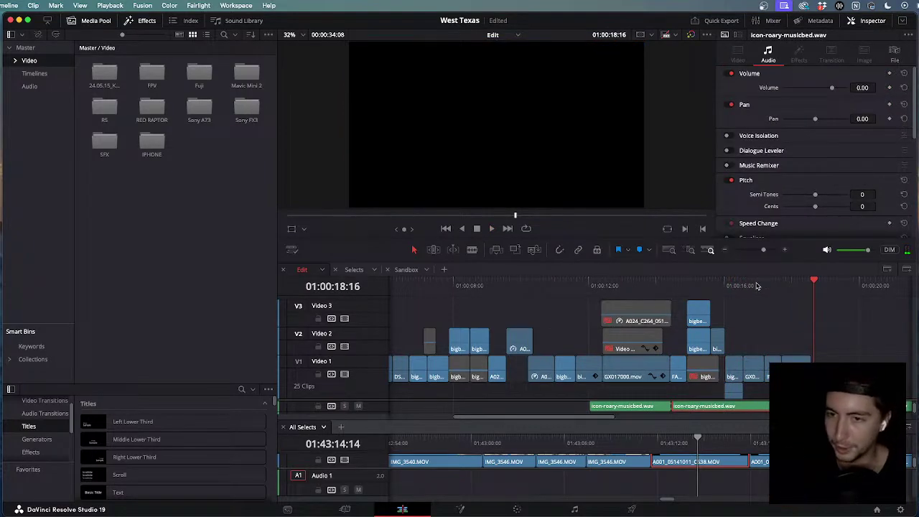
drag(756, 286, 725, 286)
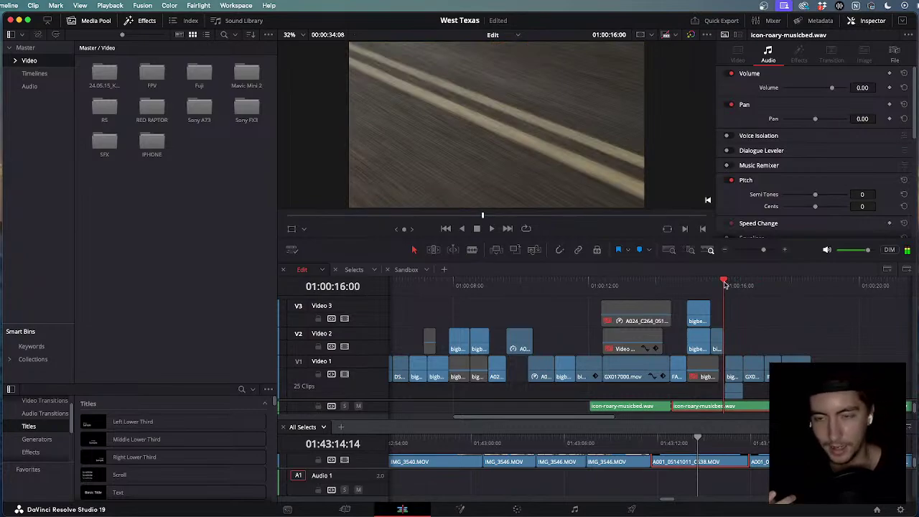
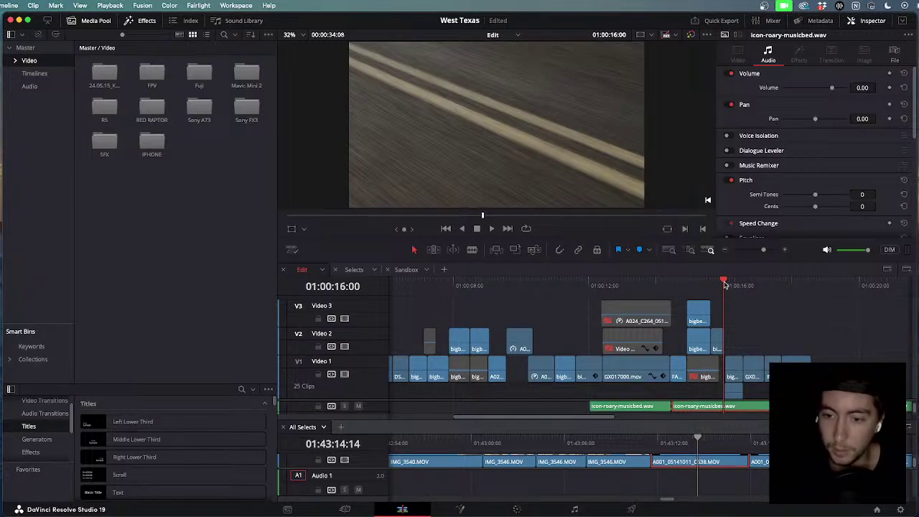
Replay the closing clips of the edit from 01:00:16:00 past the end of the last GX017011.mov shot.
scroll(729, 311, down, 5)
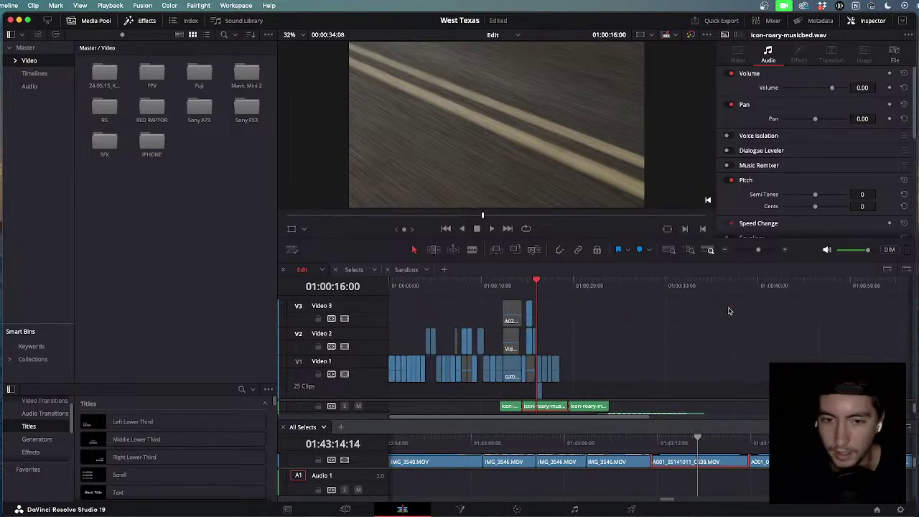
scroll(729, 311, up, 1)
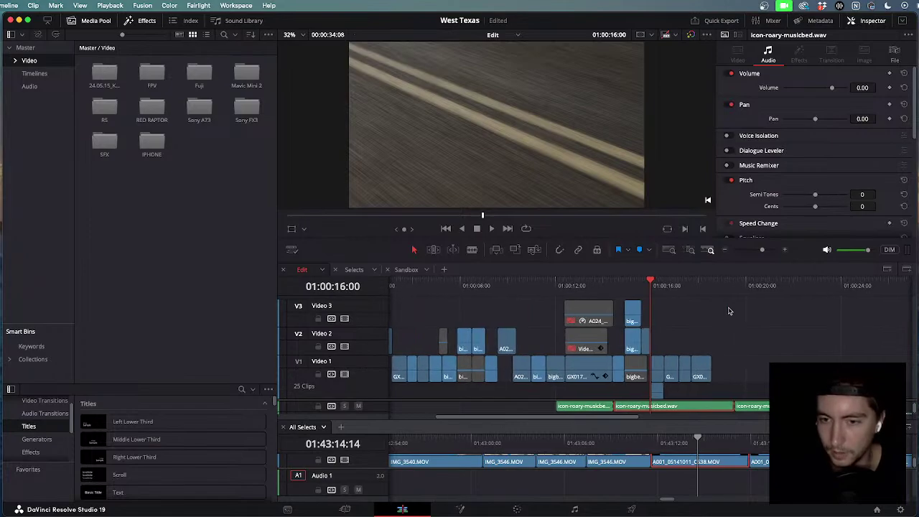
scroll(730, 310, up, 5)
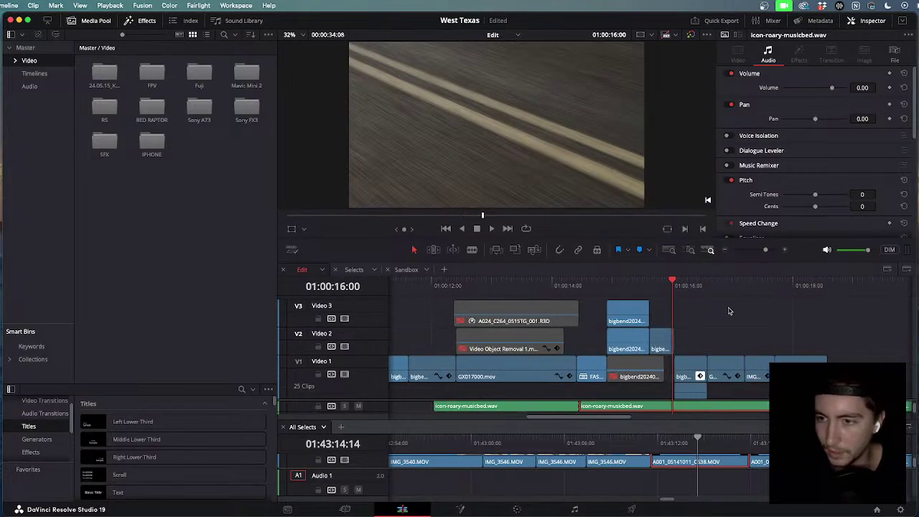
scroll(721, 357, right, 1)
key(super+minus)
key(super+minus)
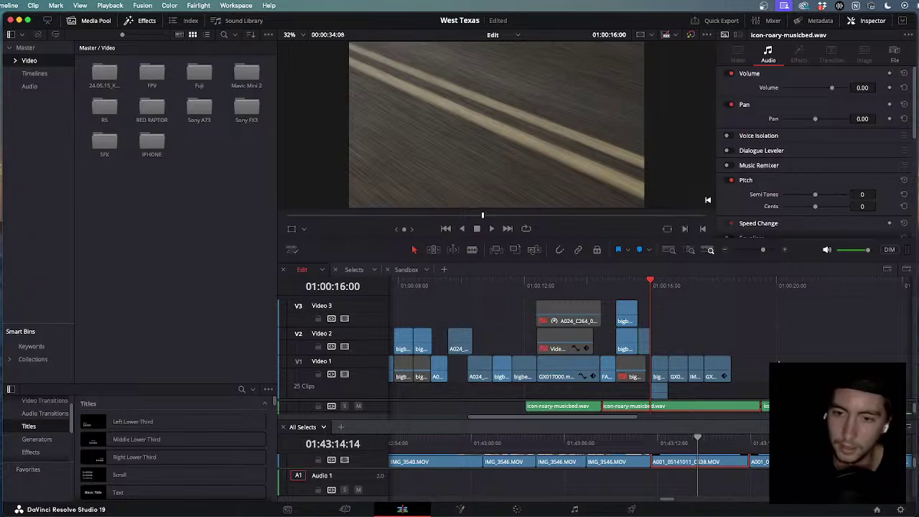
scroll(770, 361, up, 3)
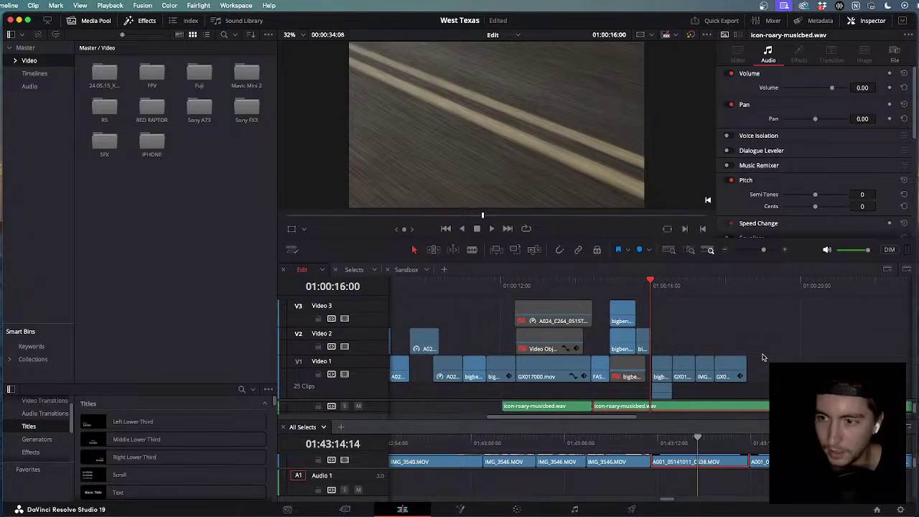
scroll(764, 358, up, 2)
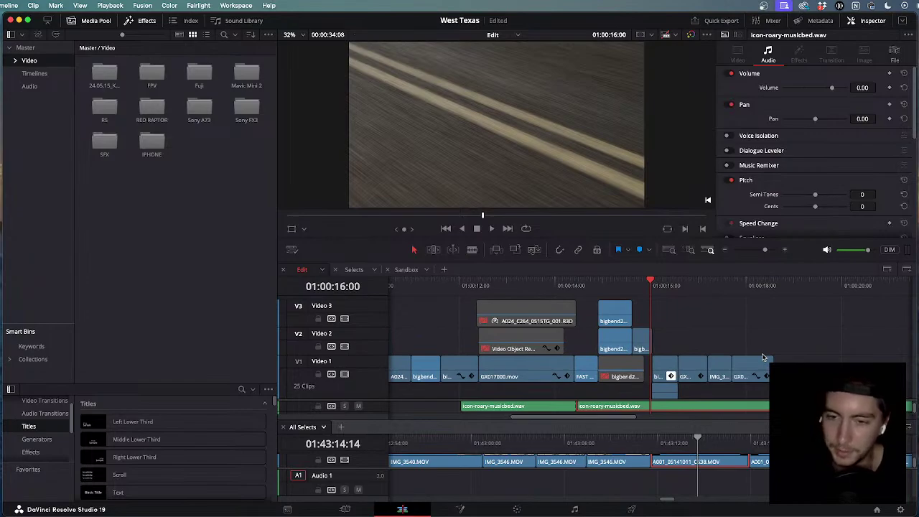
key(space)
scroll(764, 352, down, 6)
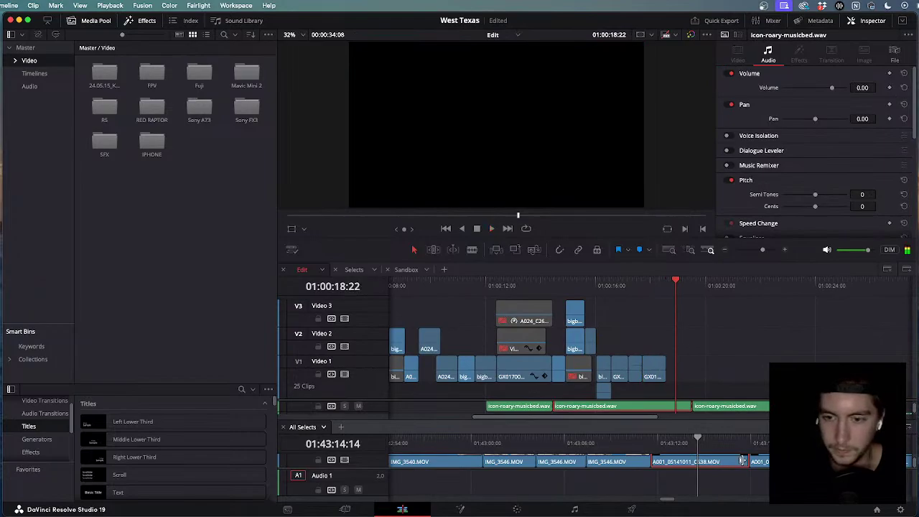
Scrub All Selects back to the van clip GX010409.mov and check it briefly on the Color page.
scroll(742, 461, down, 5)
drag(431, 443, 410, 443)
drag(451, 469, 449, 496)
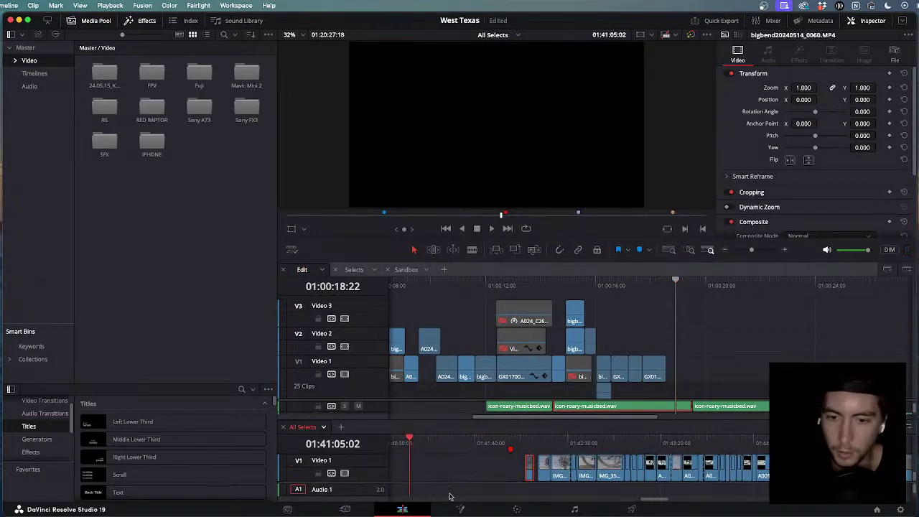
scroll(462, 473, down, 5)
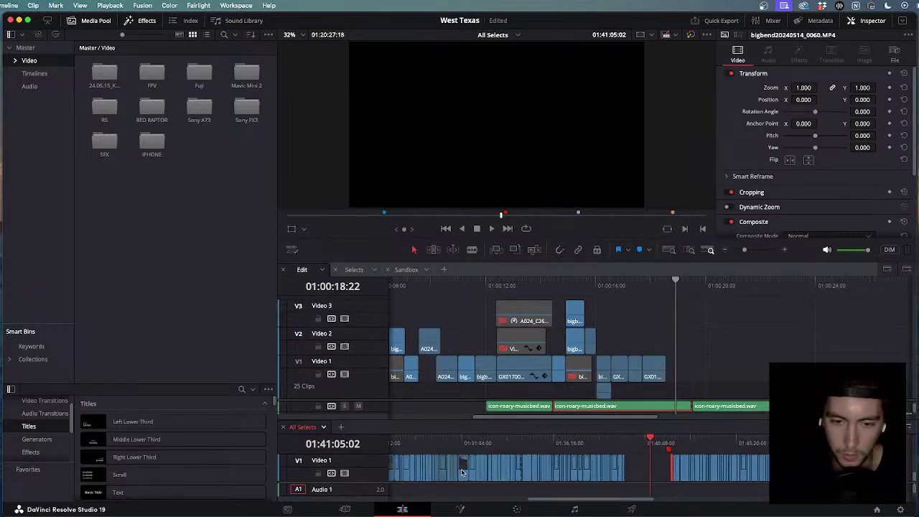
drag(619, 445, 537, 449)
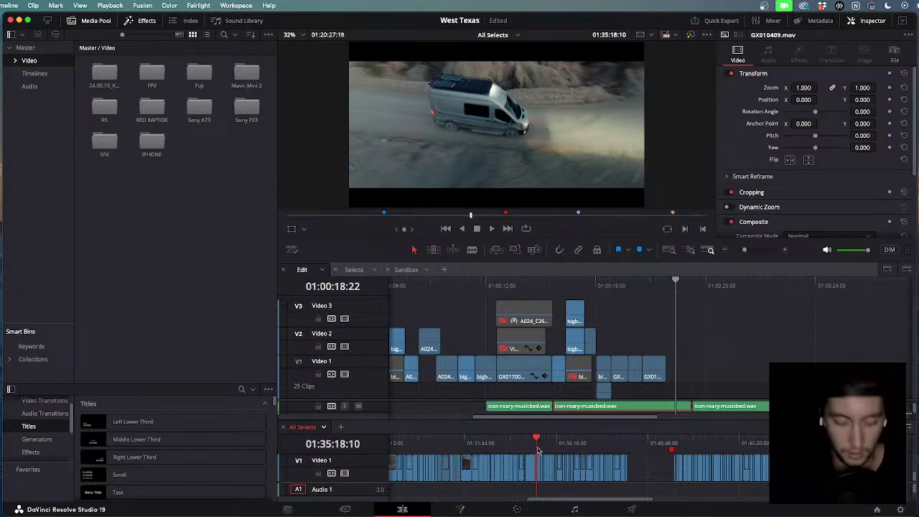
scroll(552, 457, down, 2)
click(517, 510)
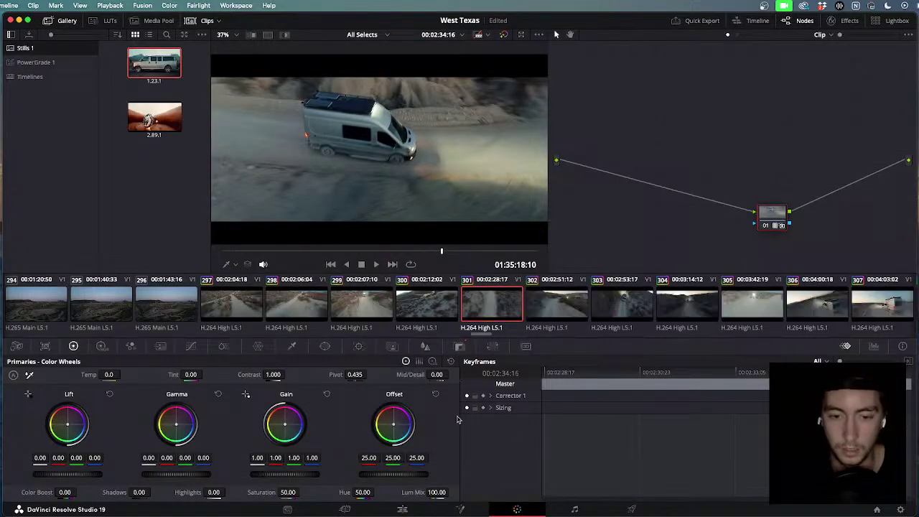
click(403, 510)
Play the whole edit from its opening clips through the last clip to judge the pacing.
scroll(647, 366, down, 2)
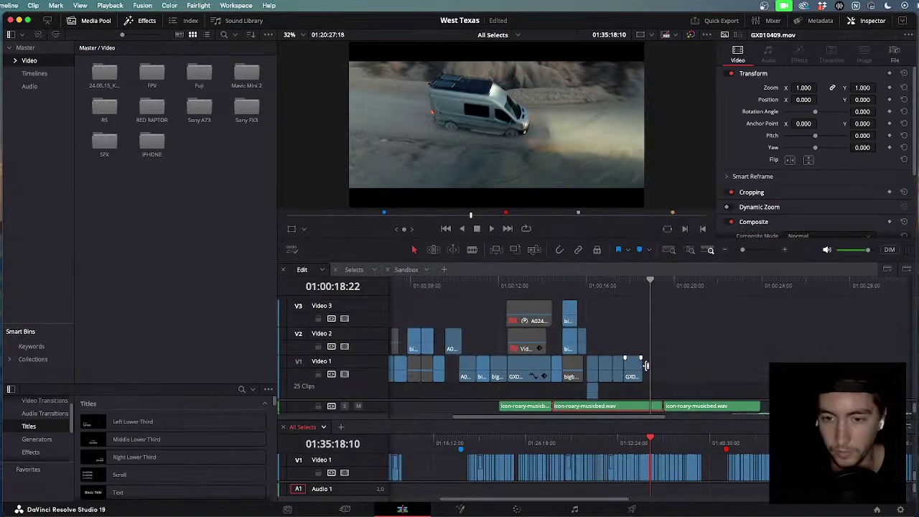
scroll(596, 299, up, 1)
drag(587, 287, 413, 287)
key(space)
scroll(435, 309, up, 4)
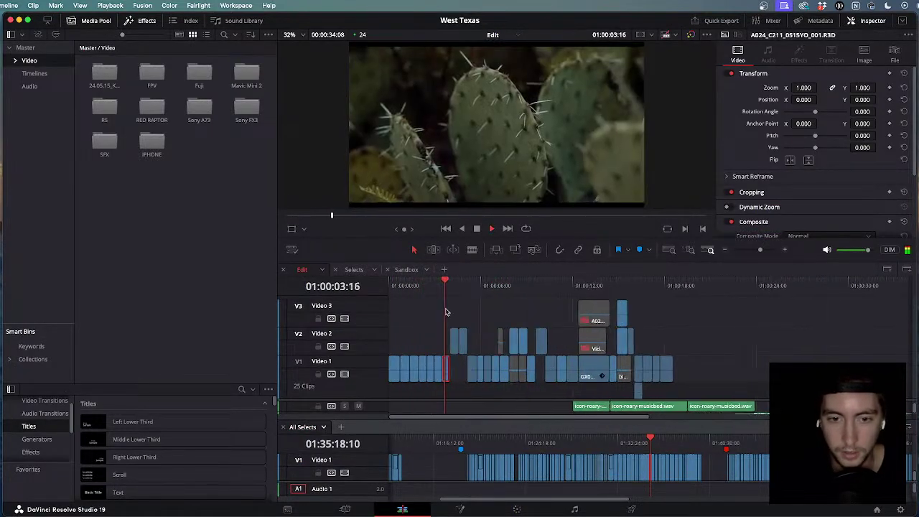
scroll(517, 324, down, 2)
scroll(527, 331, down, 3)
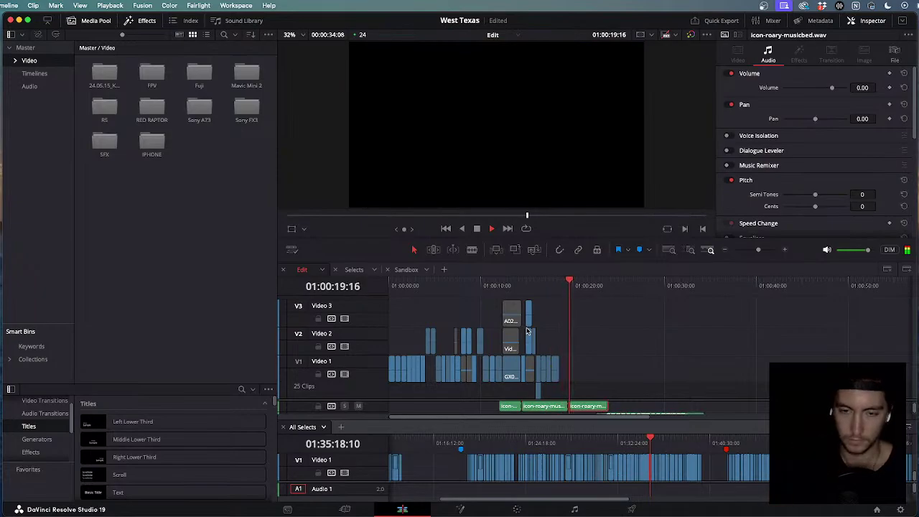
Replay the edit's final shots and park the playhead at 01:00:18:09, at the end of the last clip.
drag(573, 298, 552, 297)
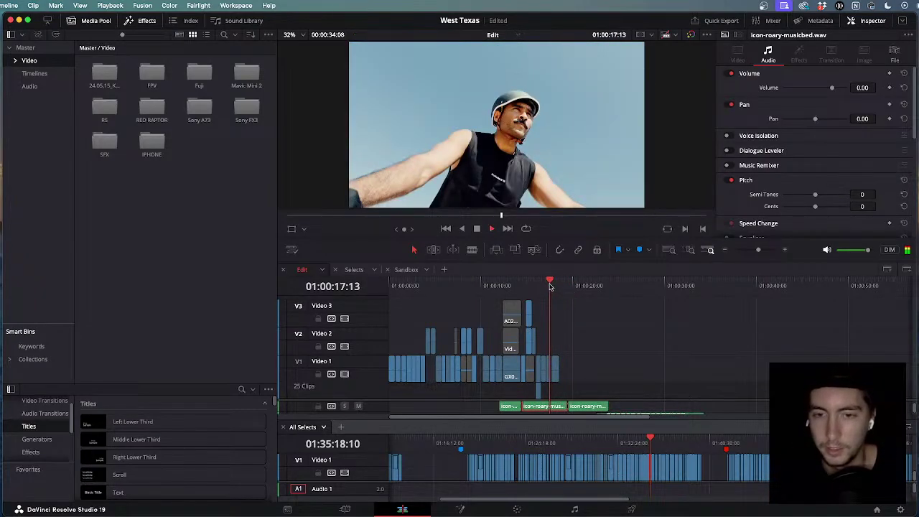
key(space)
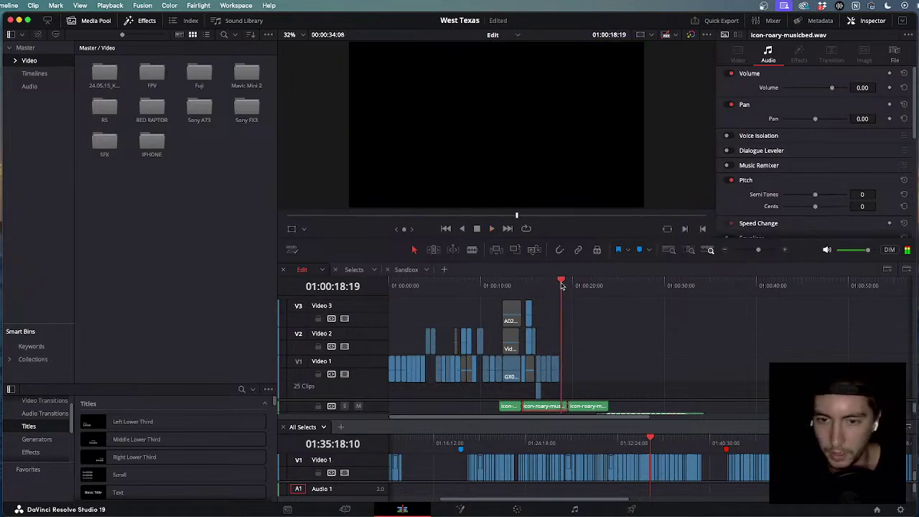
drag(562, 286, 558, 286)
Search All Selects from the van shots to the bike drivetrain close-ups for the next clip.
scroll(603, 480, up, 6)
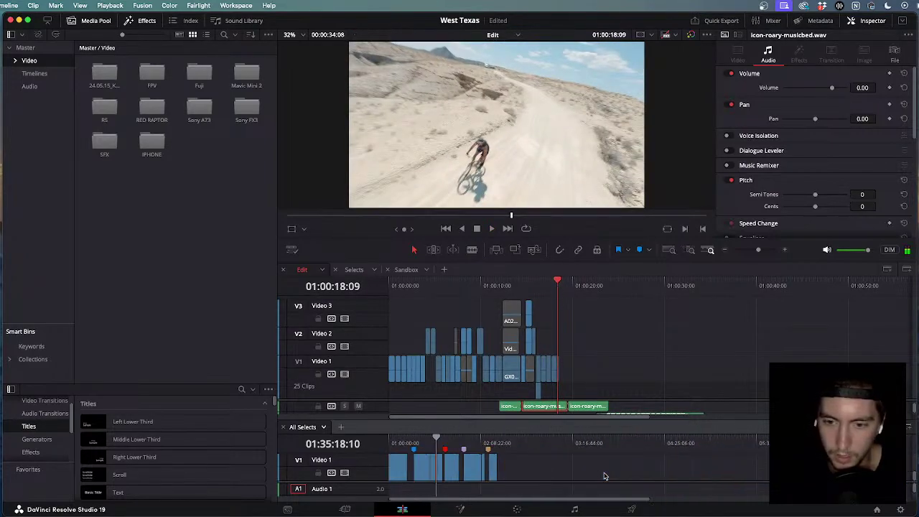
click(649, 437)
drag(631, 439, 460, 441)
scroll(670, 446, down, 5)
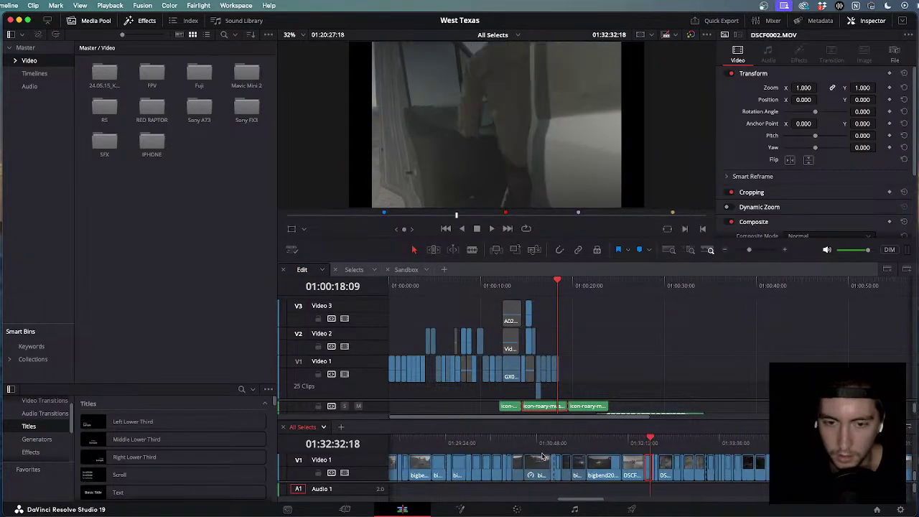
drag(651, 439, 763, 457)
key(space)
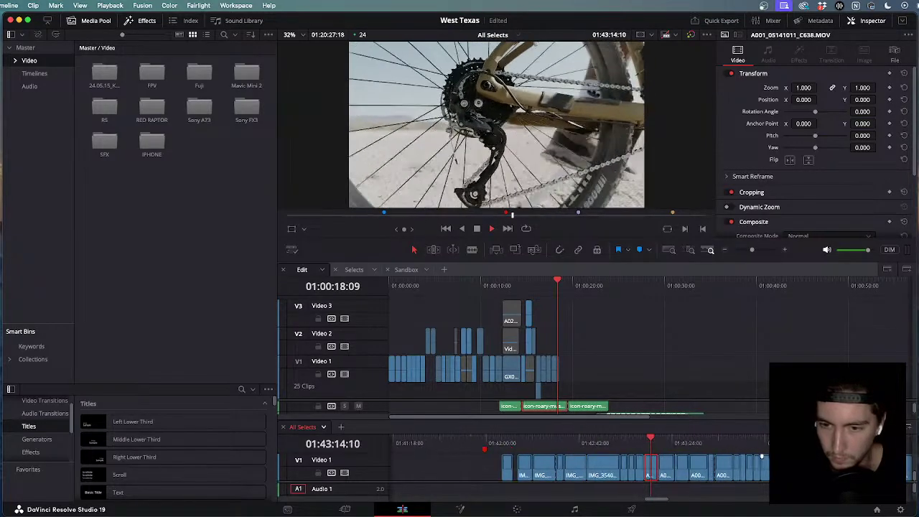
drag(657, 438, 518, 420)
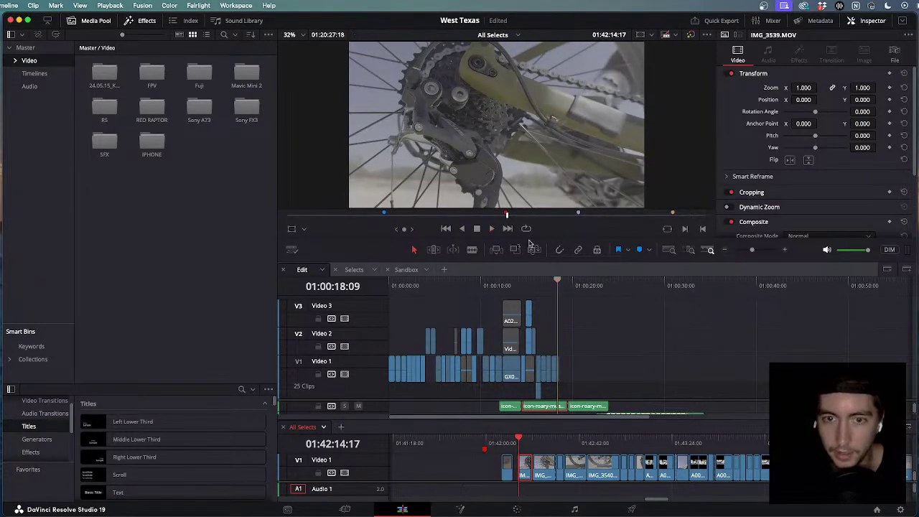
Enlarge the viewer and review the drivetrain and wheel close-ups IMG_3539.MOV and IMG_3540.MOV in All Selects.
drag(527, 238, 525, 308)
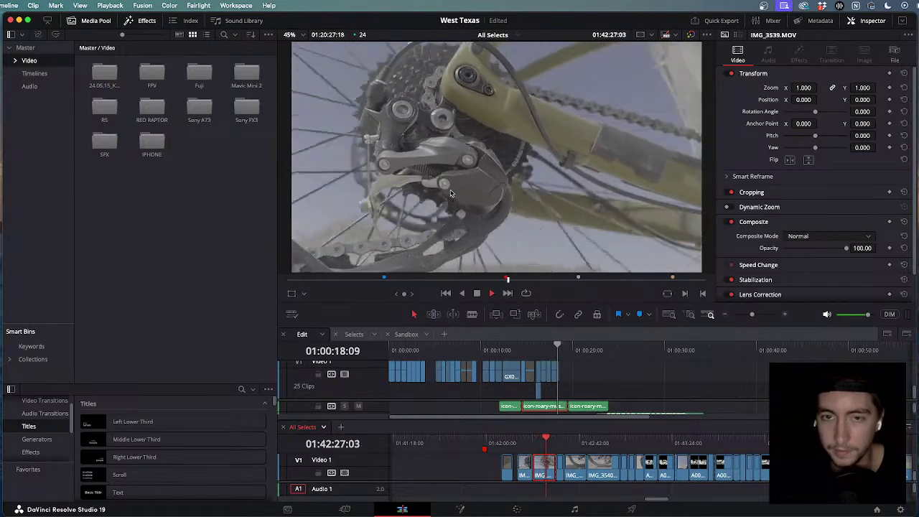
drag(571, 445, 726, 442)
scroll(726, 467, down, 5)
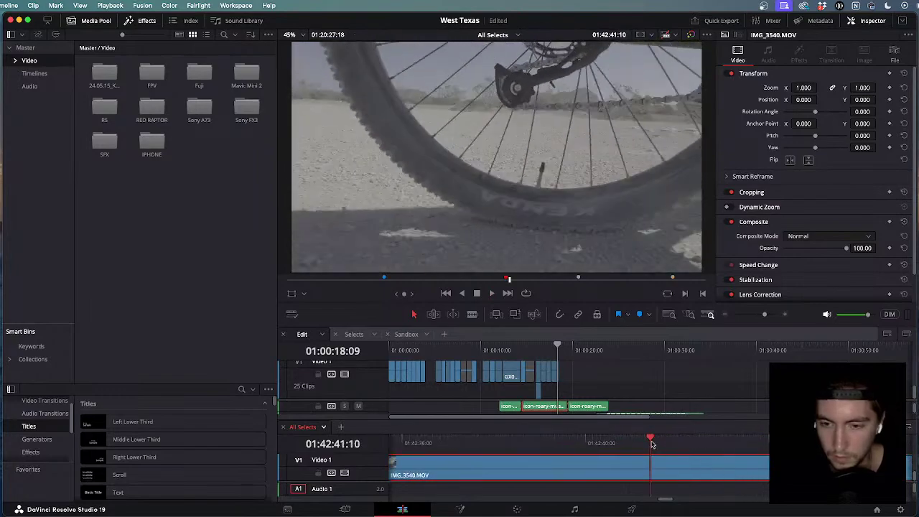
drag(650, 449, 602, 466)
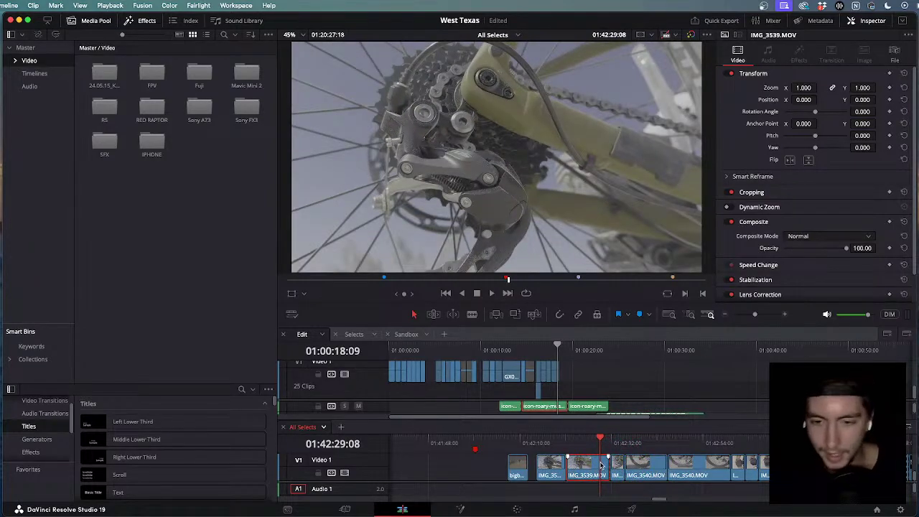
Scrub through the IMG_3539.MOV derailleur clips in All Selects to compare their movement.
scroll(602, 466, up, 5)
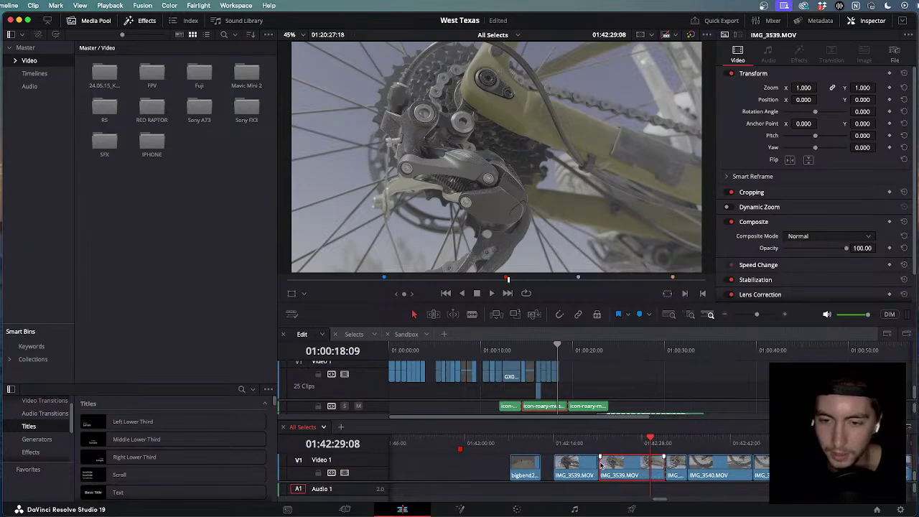
drag(500, 467, 639, 477)
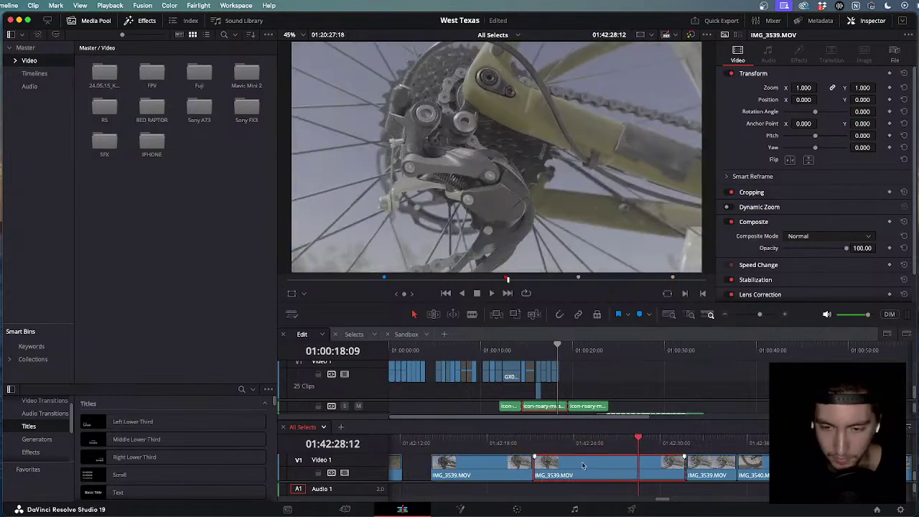
drag(640, 444, 709, 445)
scroll(715, 446, down, 2)
scroll(715, 447, up, 4)
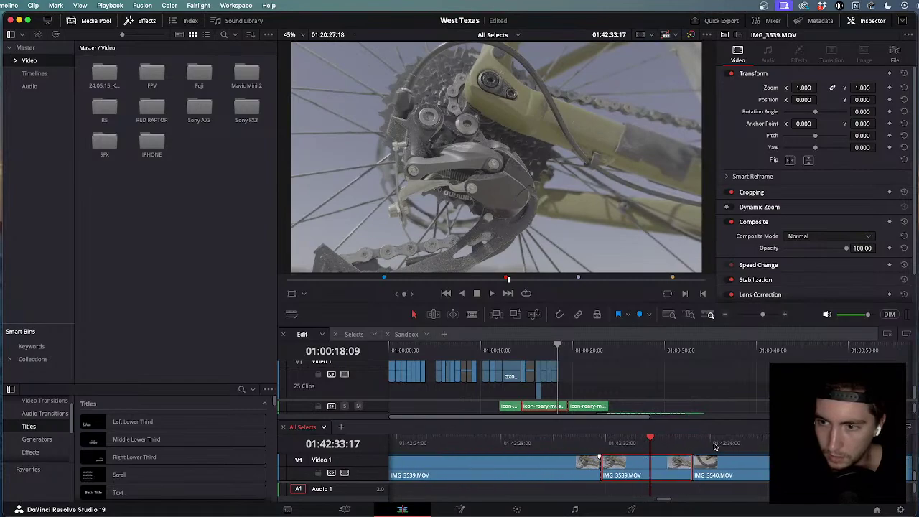
Scrub back and forth through the IMG_3540.MOV rear wheel clips in All Selects to examine the skid moment.
drag(652, 437, 767, 445)
scroll(683, 442, right, 5)
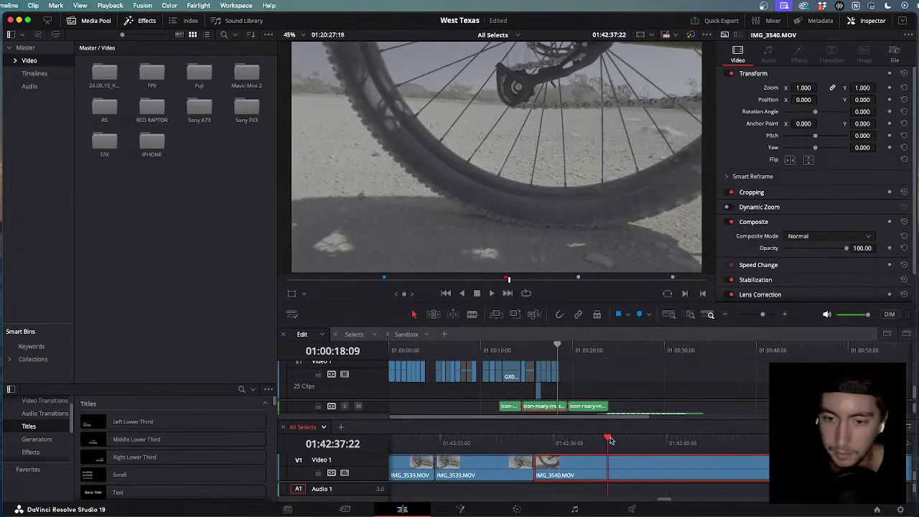
drag(607, 440, 771, 449)
key(super+minus)
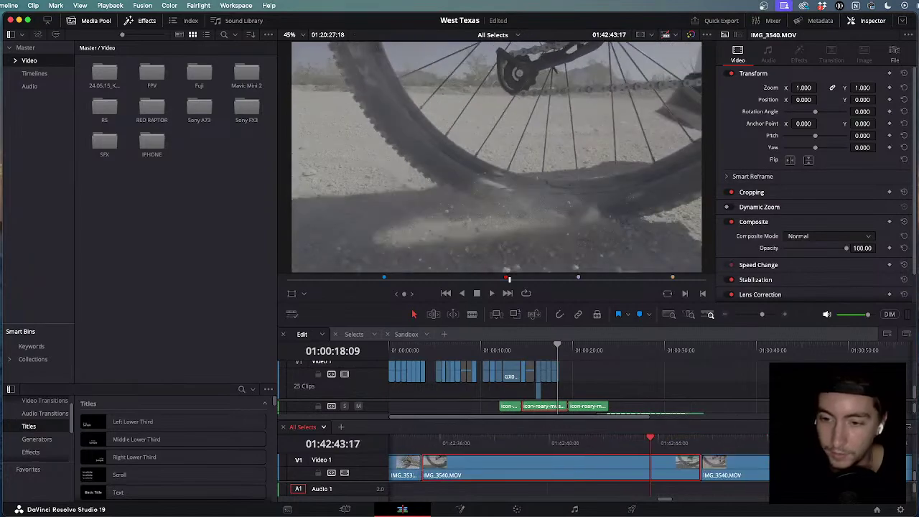
mouse_move(646, 443)
mouse_down()
mouse_move(747, 447)
mouse_move(649, 440)
mouse_move(660, 441)
mouse_up()
drag(674, 443, 468, 443)
scroll(673, 450, up, 1)
scroll(673, 449, up, 2)
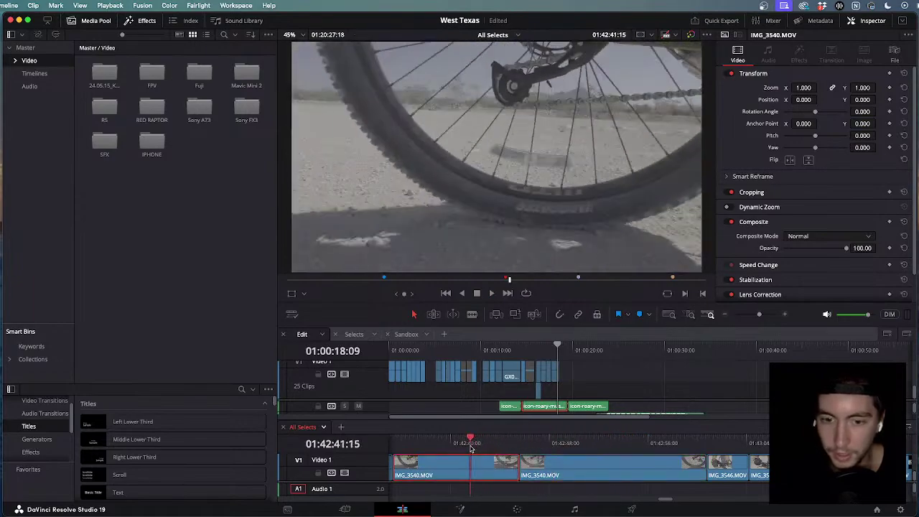
Play the IMG_3539.MOV derailleur close-up in All Selects back and forth to examine its chain and derailleur movement.
scroll(652, 443, down, 3)
click(616, 443)
drag(615, 443, 575, 450)
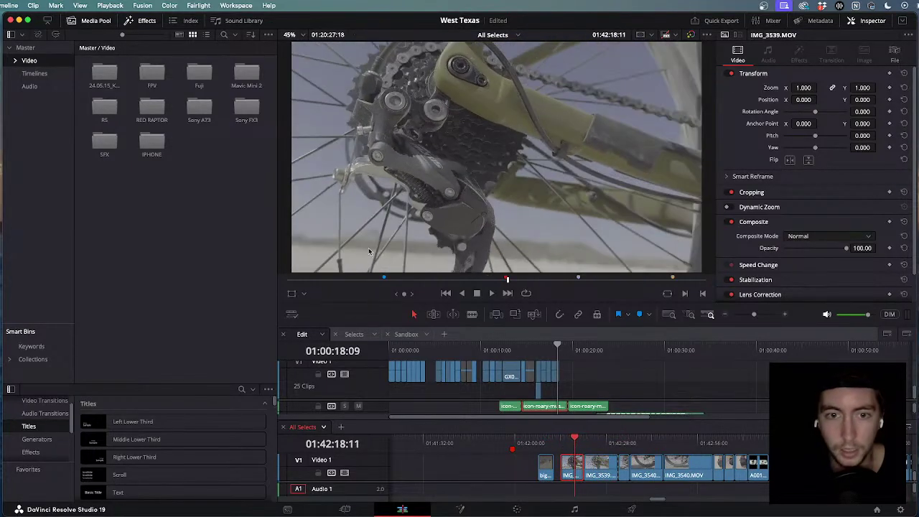
key(space)
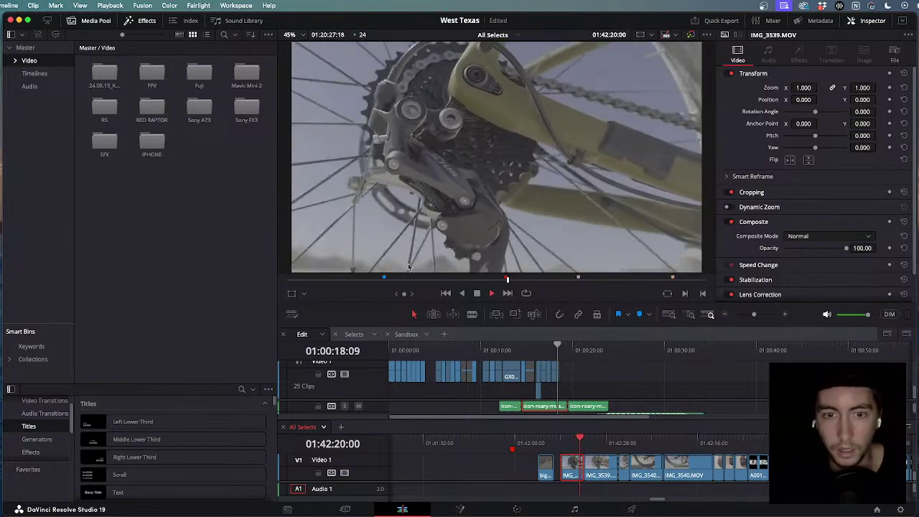
key(j)
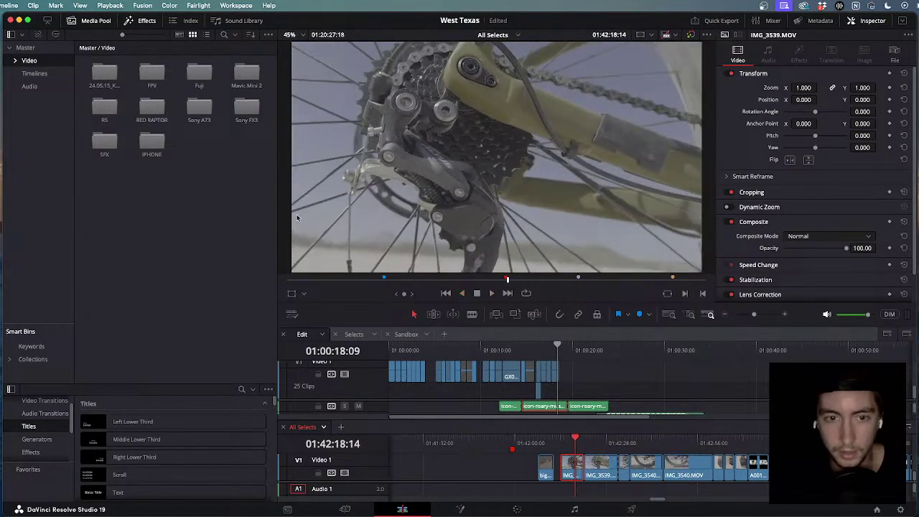
key(l)
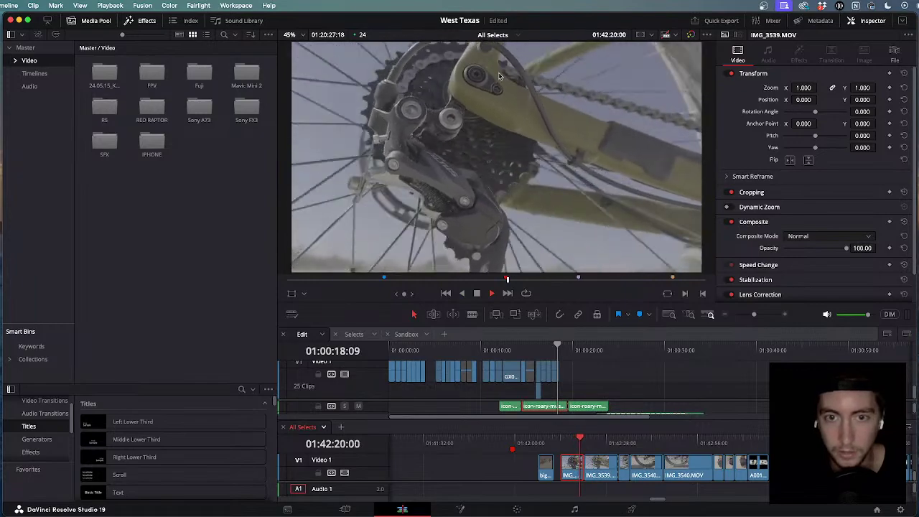
key(j)
key(j)
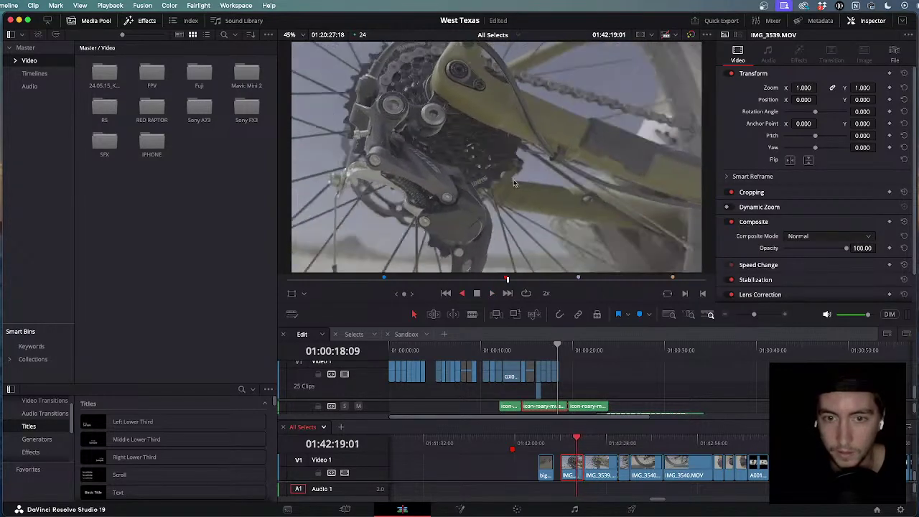
key(k)
Split the second IMG_3539.MOV derailleur clip in All Selects at 01:42:19:07.
scroll(603, 442, up, 3)
key(l)
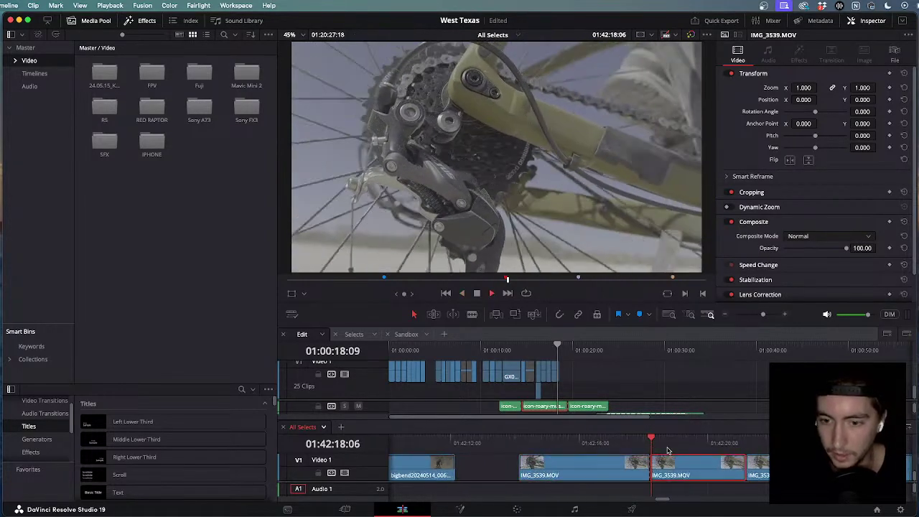
key(super+b)
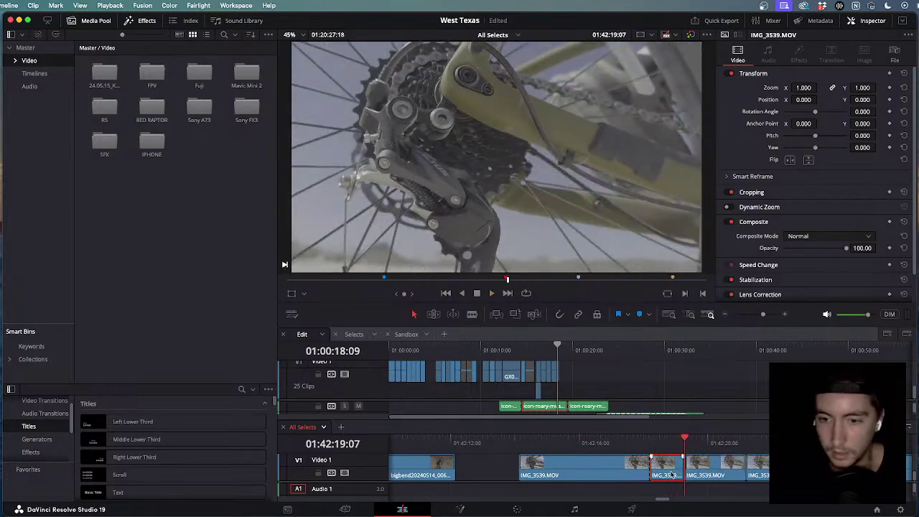
key(l)
key(k)
key(super+b)
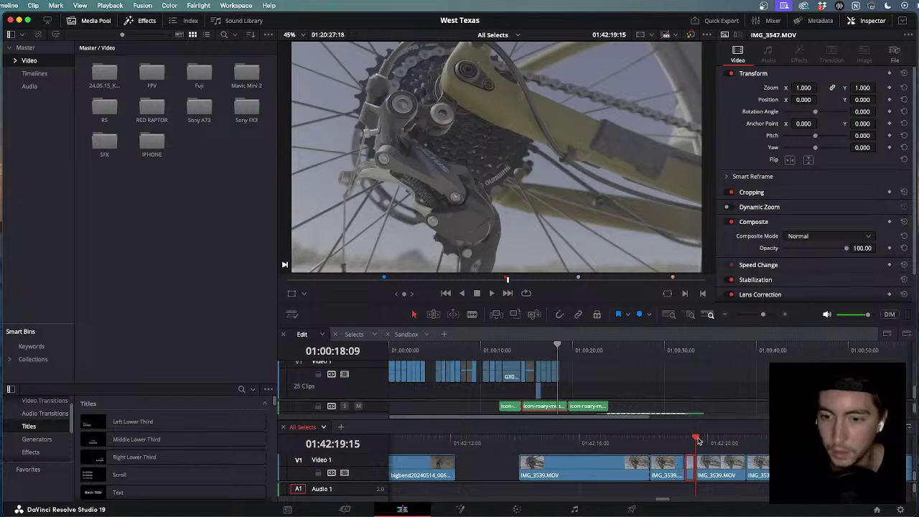
key(super+z)
Cut out a short section of the IMG_3539.MOV derailleur clip around 01:42:18:18 in All Selects.
scroll(665, 441, up, 4)
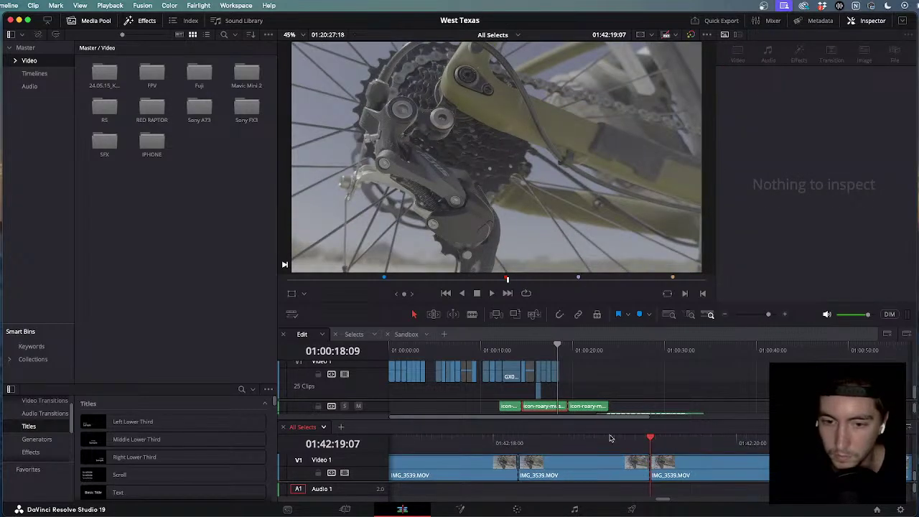
drag(611, 438, 586, 462)
key(super+b)
key(super+b)
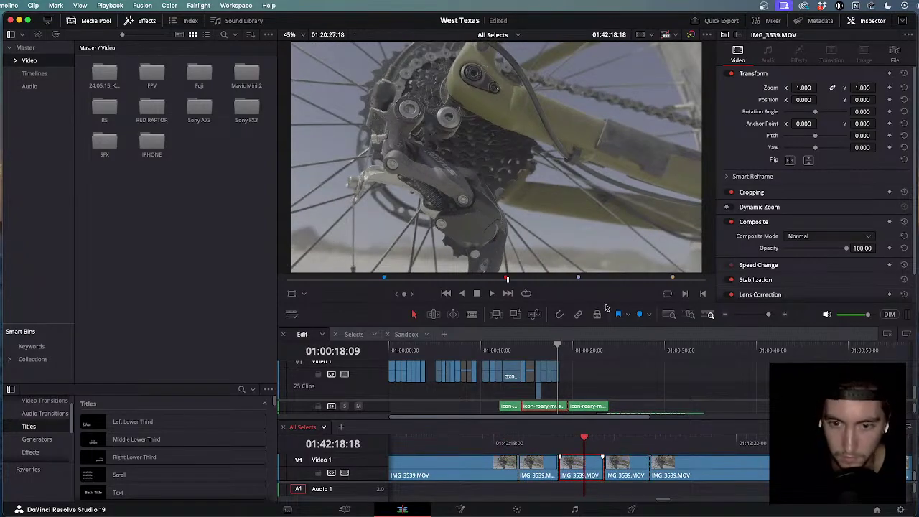
Copy the short IMG_3539.MOV section into the Edit timeline's Video 1 and butt it against the end of GX017011.mov.
drag(562, 348, 564, 347)
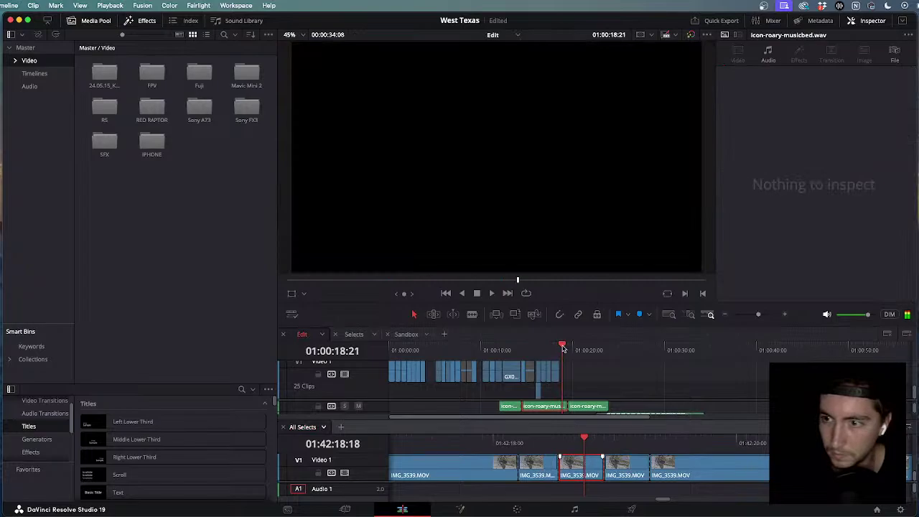
click(567, 348)
key(super+equal)
key(super+equal)
key(super+equal)
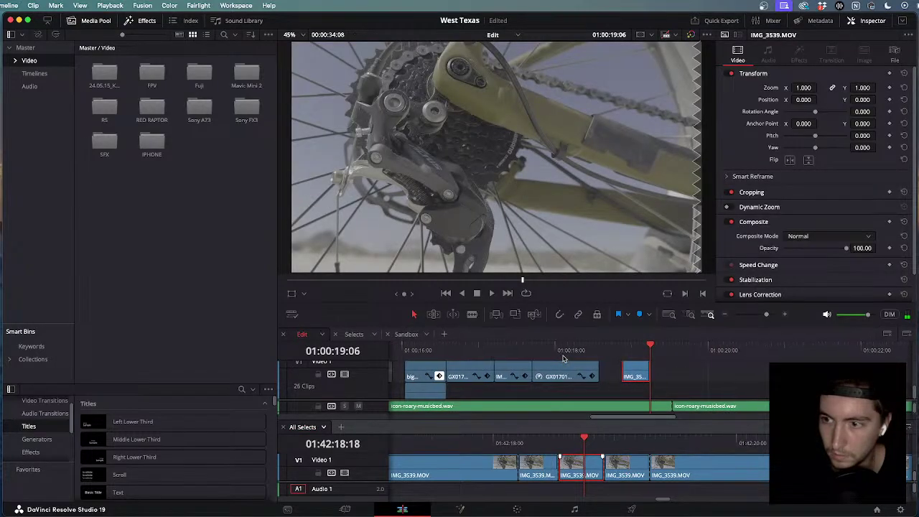
key(super+minus)
drag(636, 374, 614, 373)
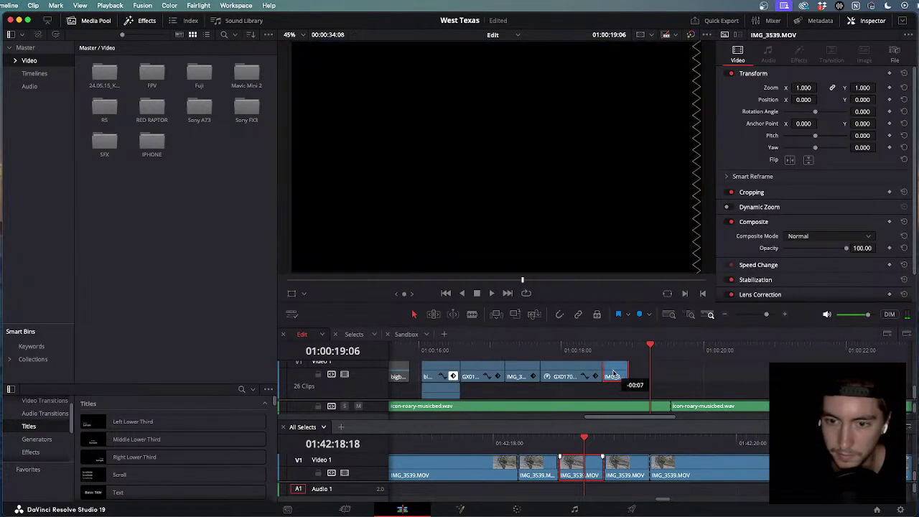
Extend the end of IMG_3539.MOV in the Edit timeline almost to the music cut and play the result.
click(489, 288)
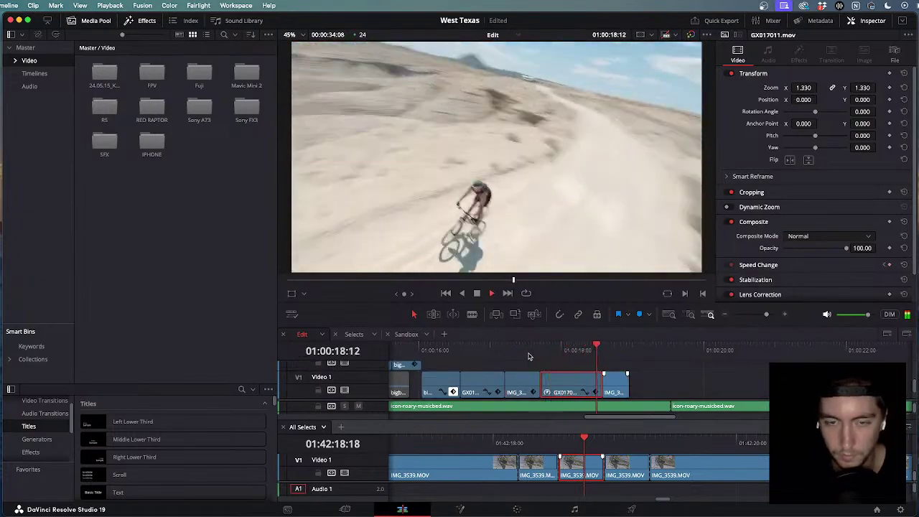
click(632, 388)
key(j)
key(k)
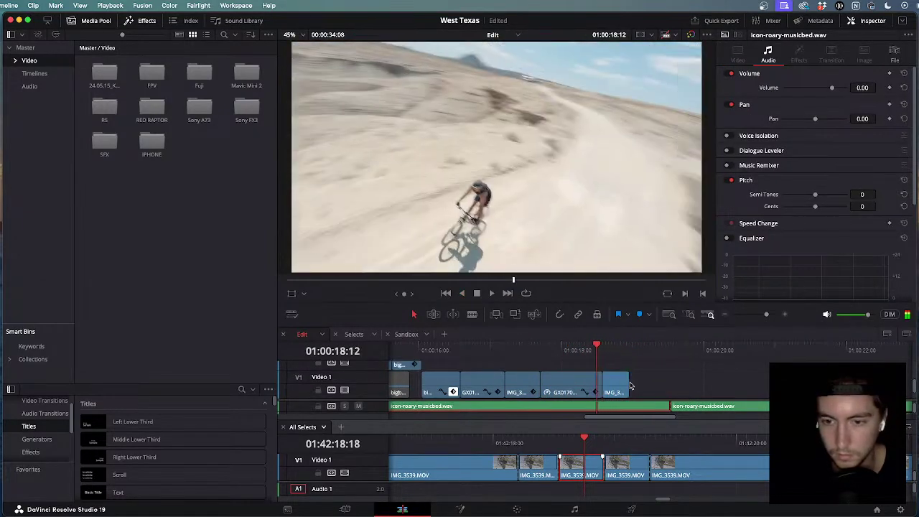
drag(630, 387, 667, 382)
key(l)
key(j)
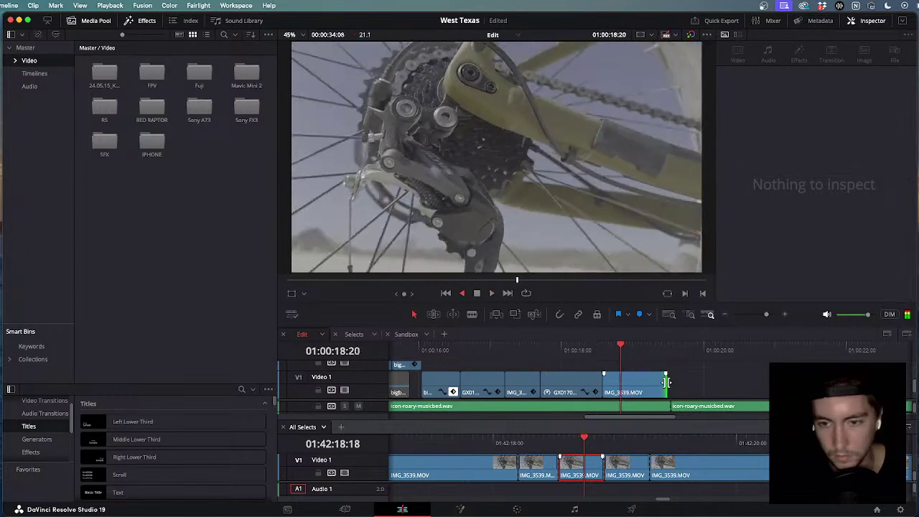
key(k)
Copy the grade from clip 29, the helmeted cyclist, onto derailleur clip 31, and return to the Edit page.
click(518, 509)
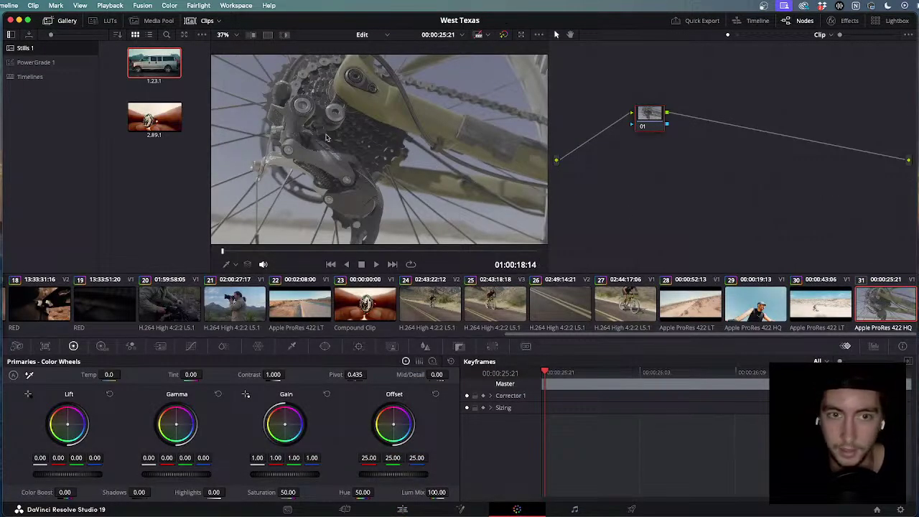
click(756, 314)
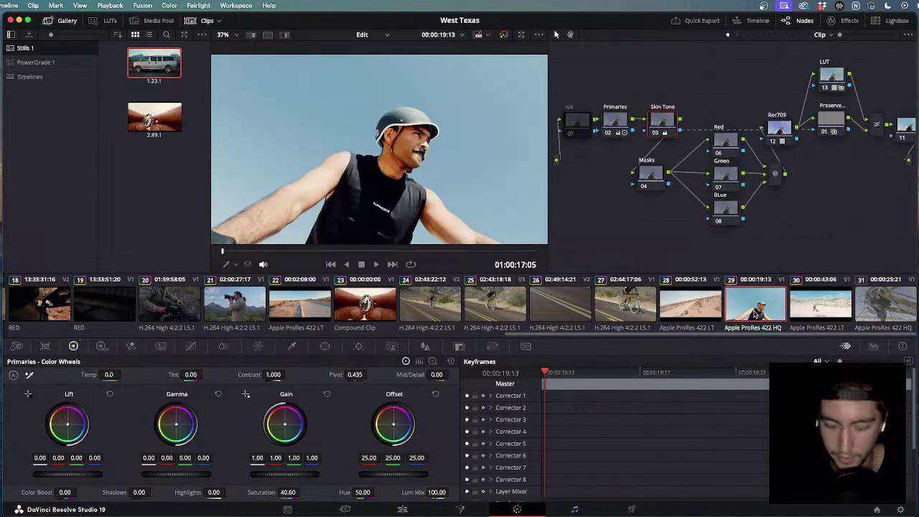
click(891, 308)
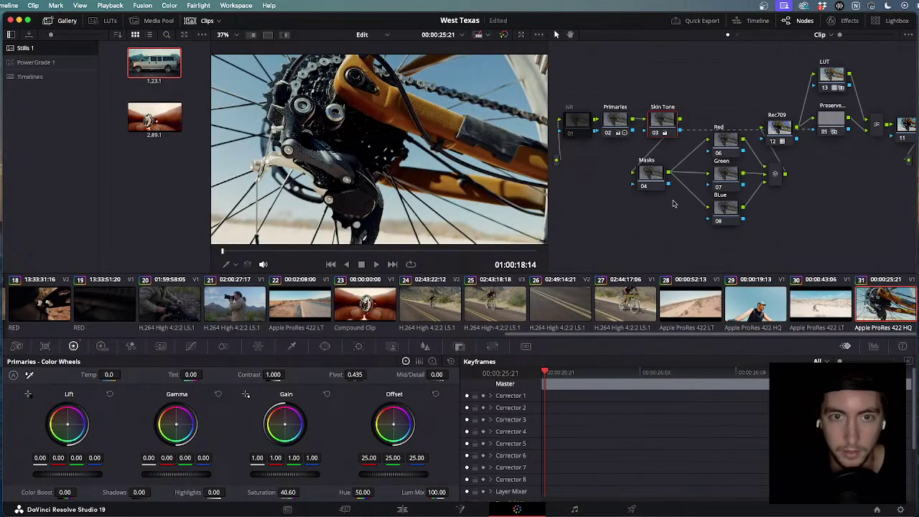
click(404, 510)
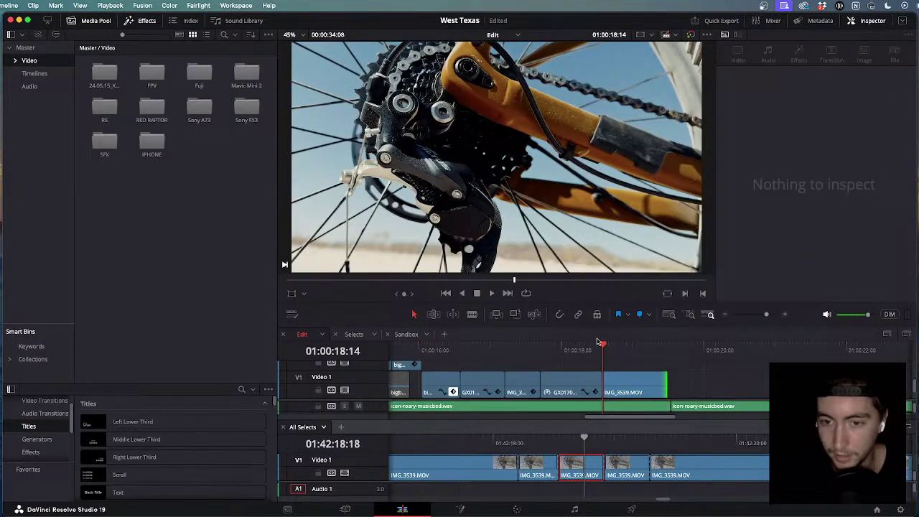
Play the last bike shots in the Edit timeline to check the graded derailleur clip against the music.
click(455, 347)
key(space)
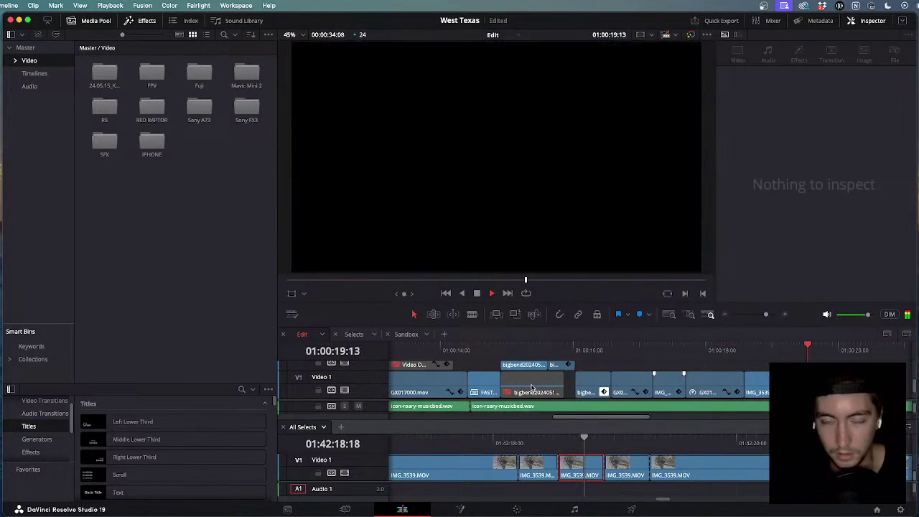
key(j)
key(super+minus)
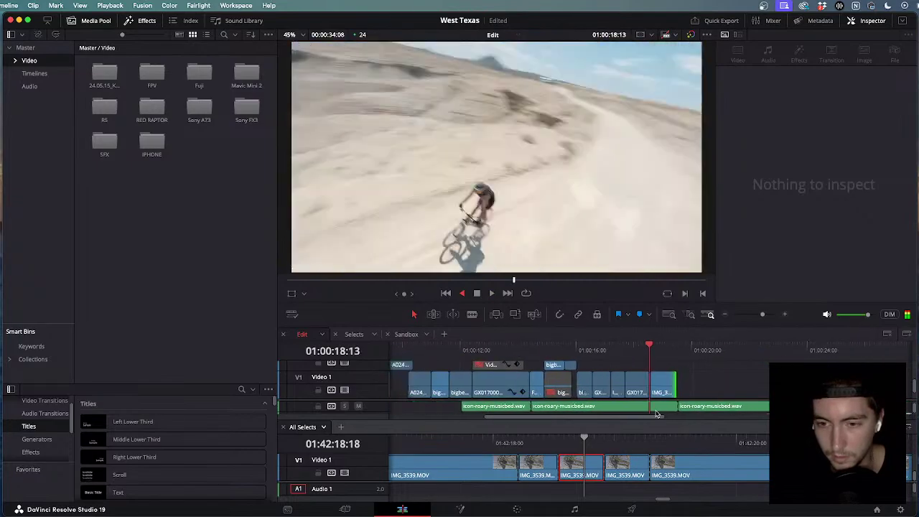
key(l)
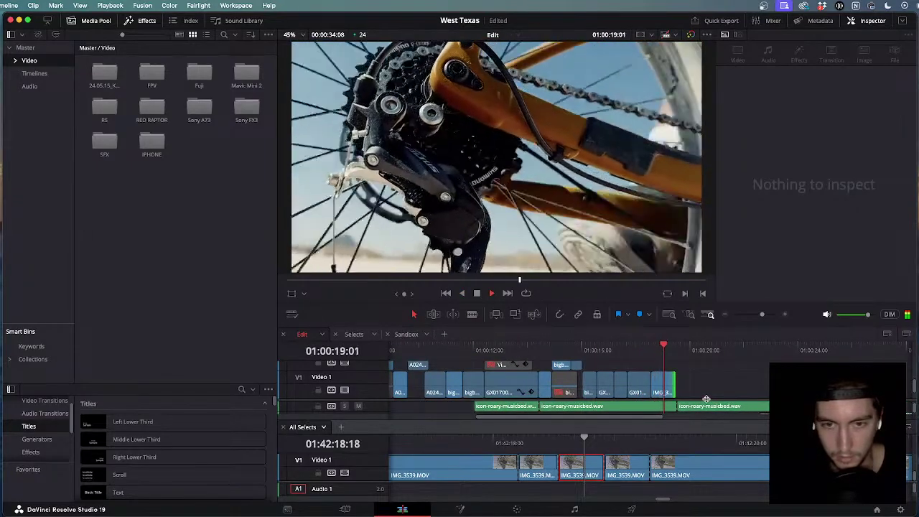
key(j)
key(k)
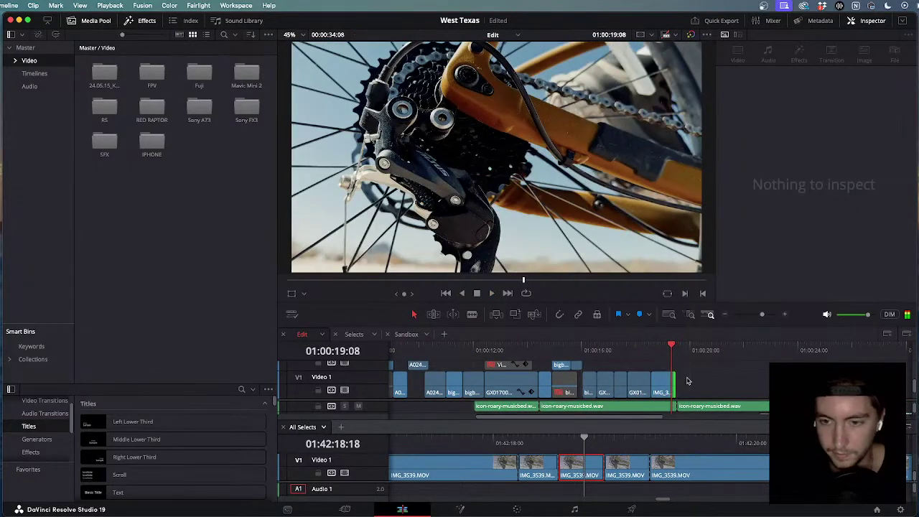
Play the Edit timeline from the van rooftop shot into the dirt road bike shot to review the sequence.
key(super+minus)
key(super+minus)
click(463, 350)
key(l)
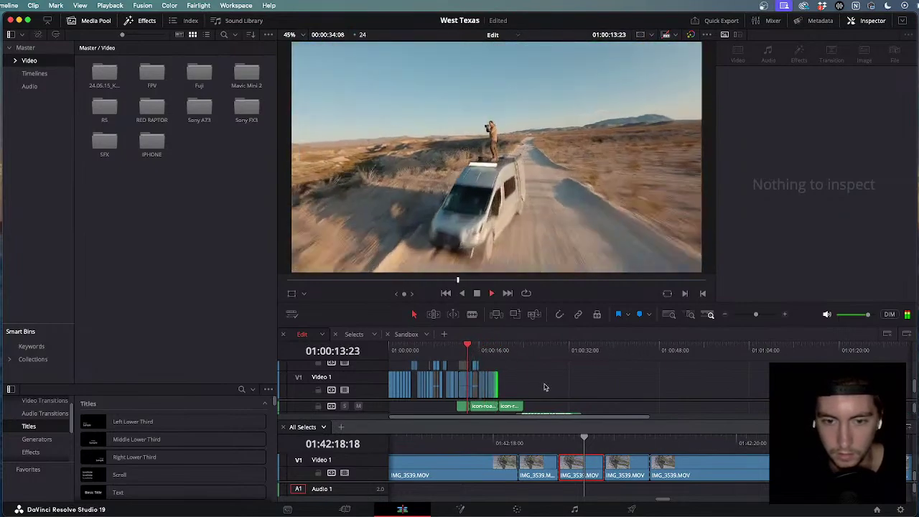
key(super+equal)
key(super+equal)
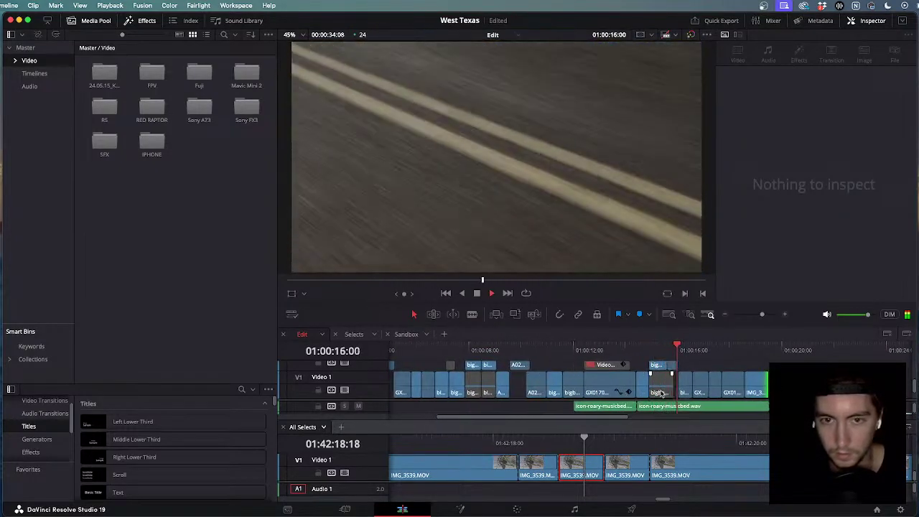
key(k)
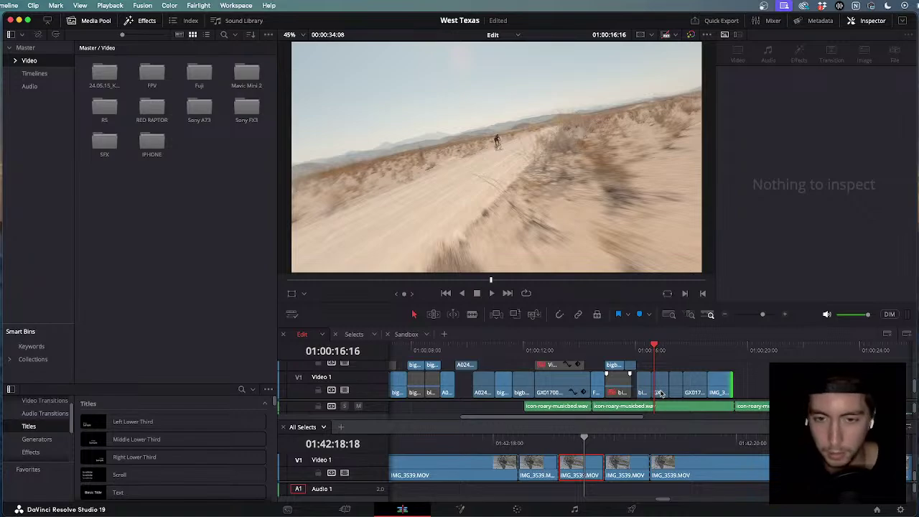
Scrub through the opening shots of the Edit timeline, from the start to the cactus close-up.
scroll(664, 389, down, 5)
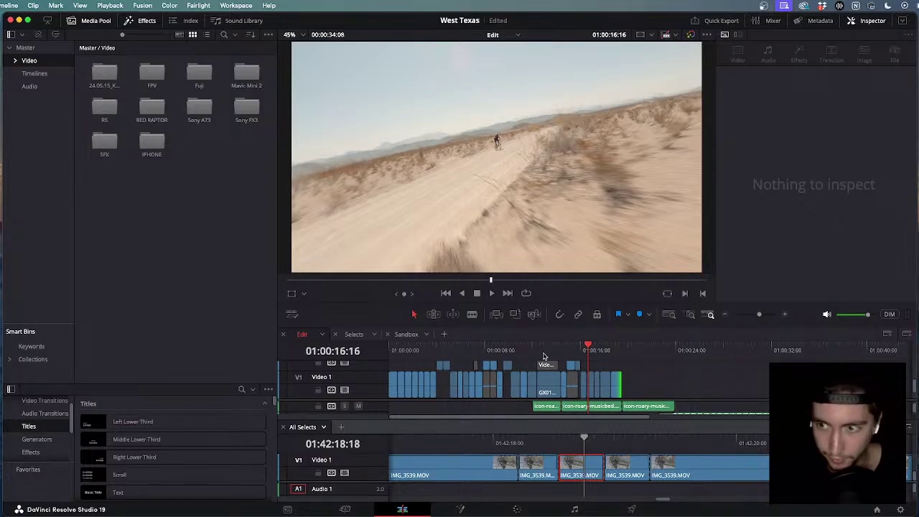
drag(544, 357, 411, 359)
key(super+equal)
key(super+equal)
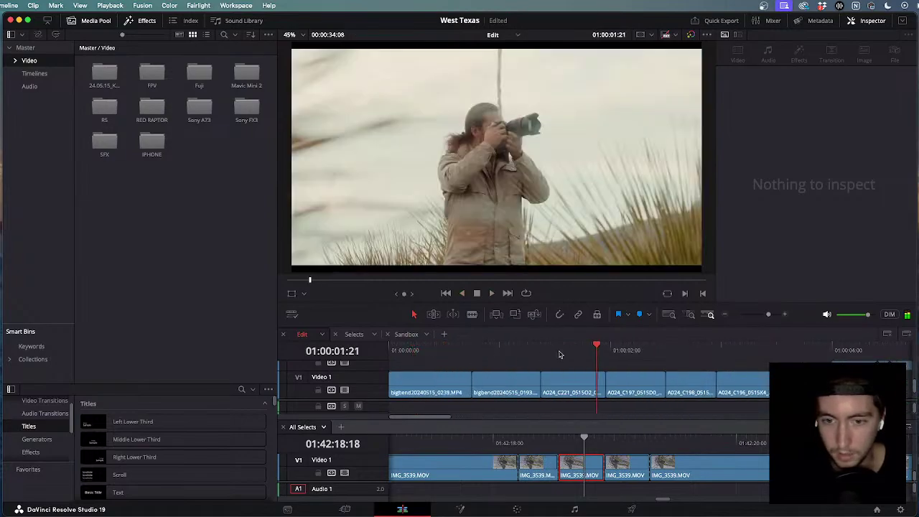
drag(560, 355, 738, 361)
key(super+minus)
key(super+minus)
key(super+minus)
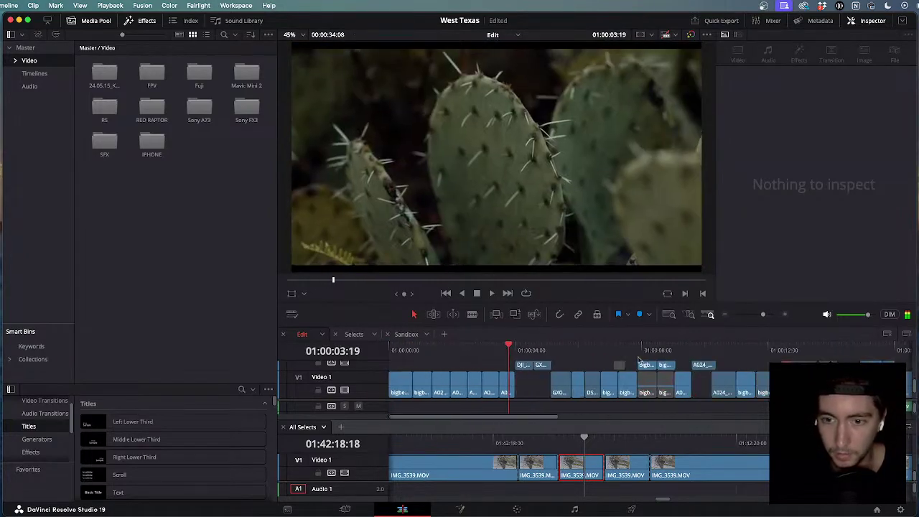
Scrub through the Edit timeline from the van driver shot to the helmeted cyclist to review the story flow.
drag(513, 352, 554, 348)
key(super+minus)
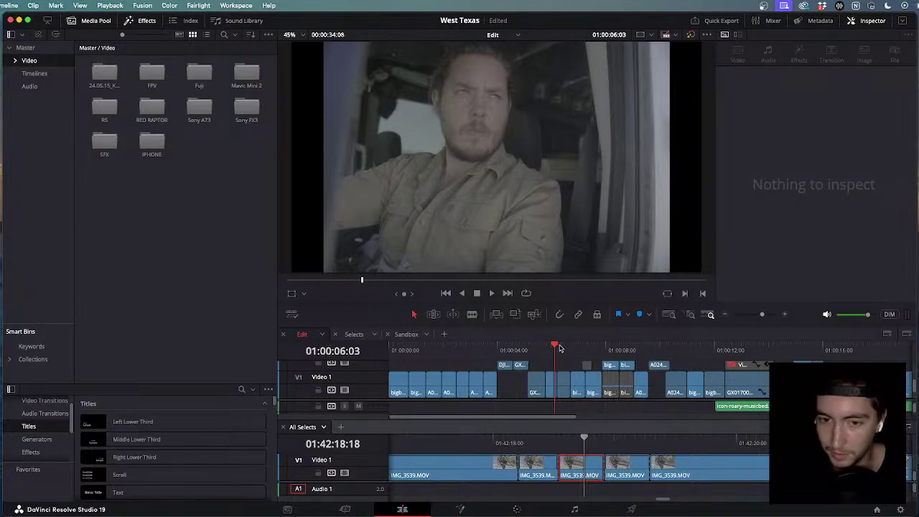
drag(555, 348, 637, 357)
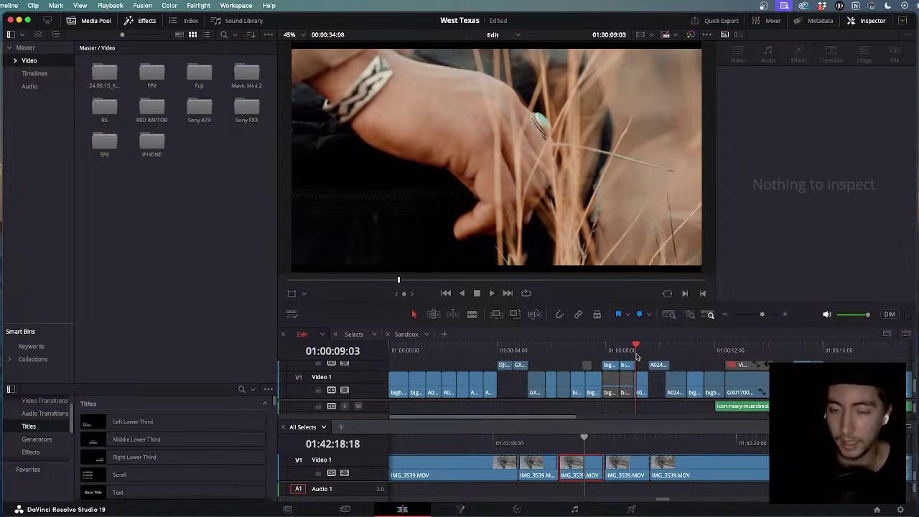
drag(812, 357, 856, 358)
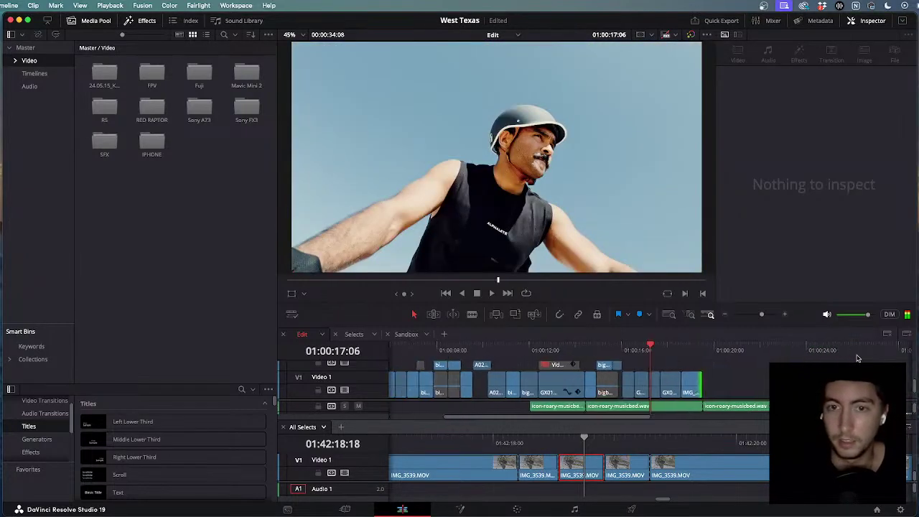
scroll(855, 358, up, 3)
drag(651, 349, 654, 349)
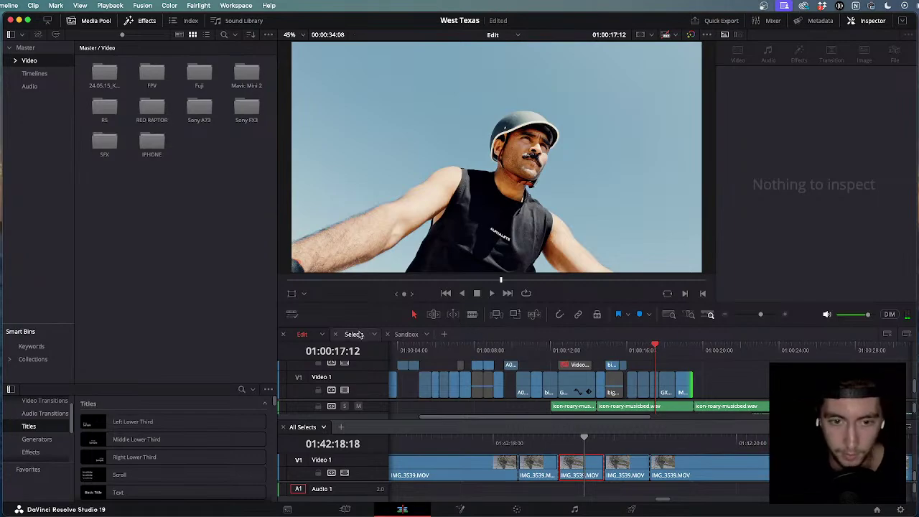
Scrub through the All Selects timeline, from the bike wheel close-ups to the camera-rigging and cracked-ground walking shots, looking for the next clip.
click(354, 334)
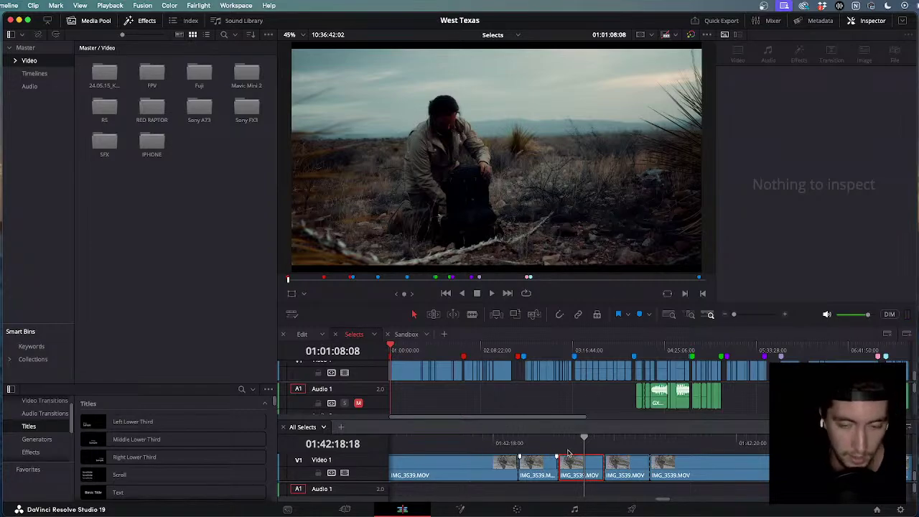
scroll(567, 453, down, 6)
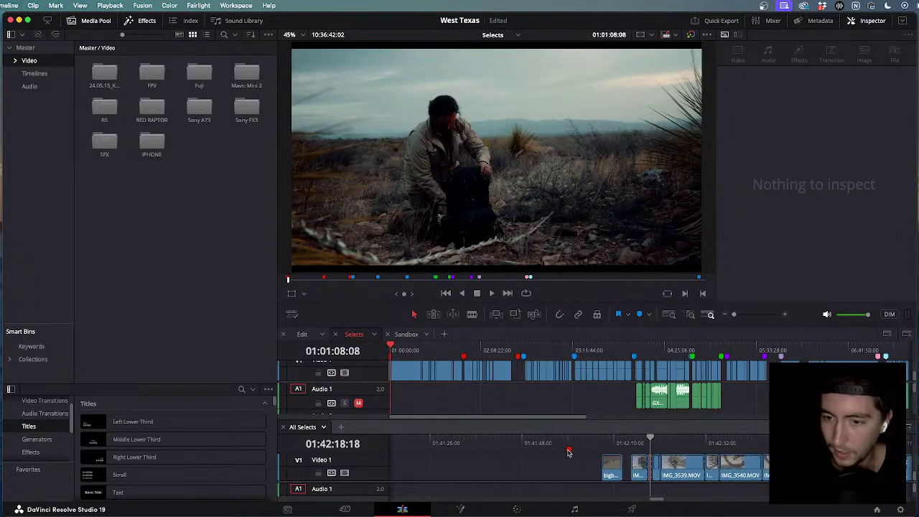
scroll(567, 453, down, 5)
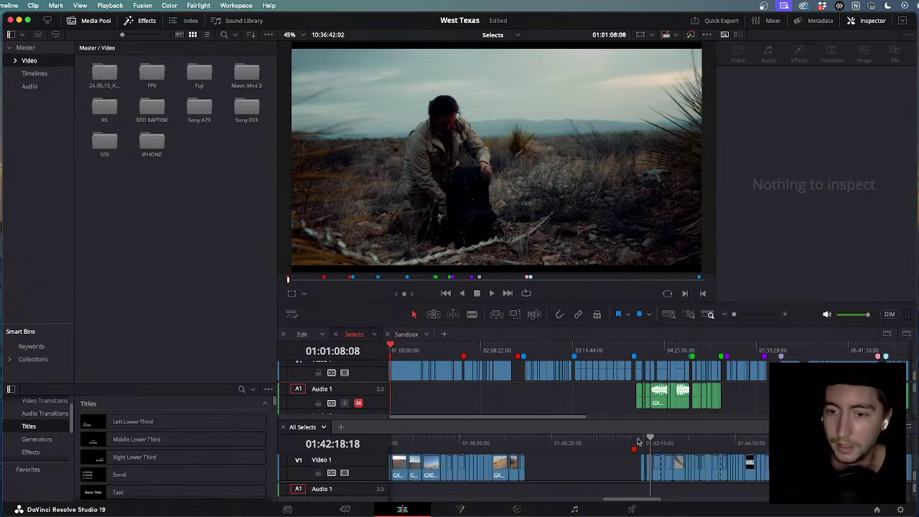
drag(675, 443, 739, 441)
scroll(737, 443, down, 5)
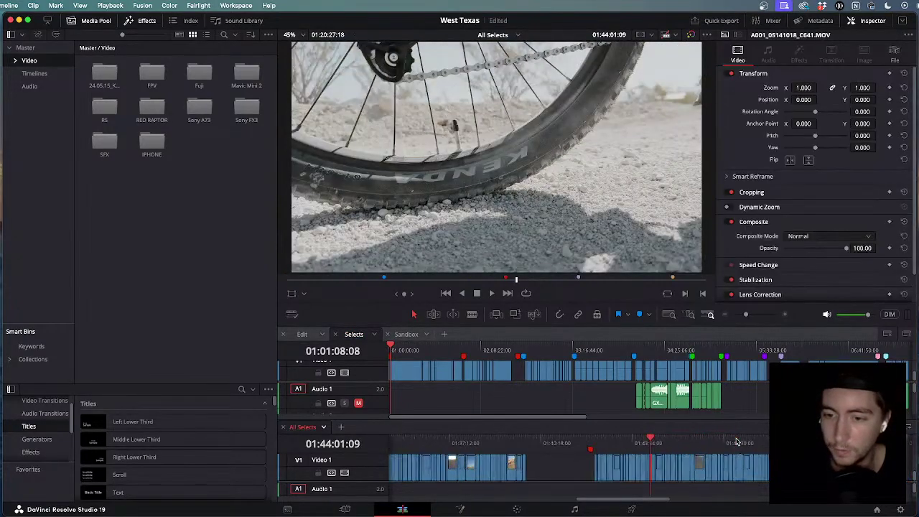
scroll(736, 442, up, 5)
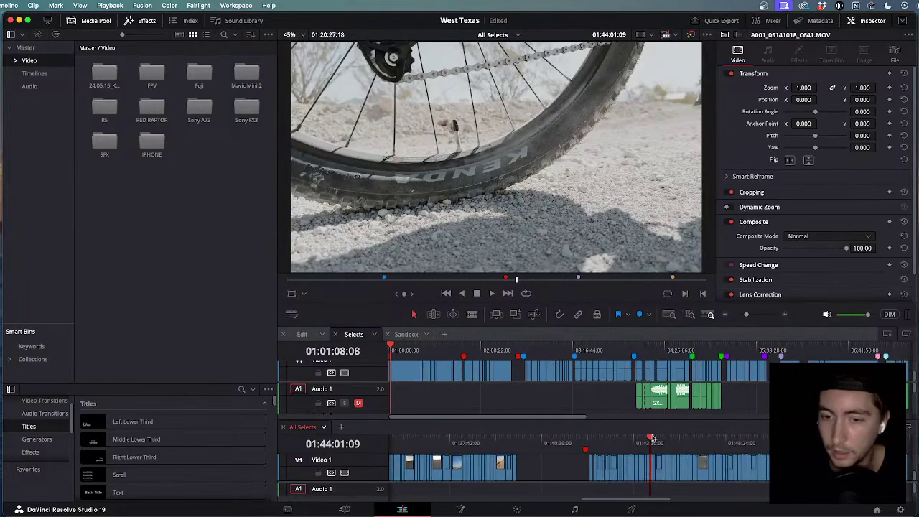
drag(652, 438, 768, 457)
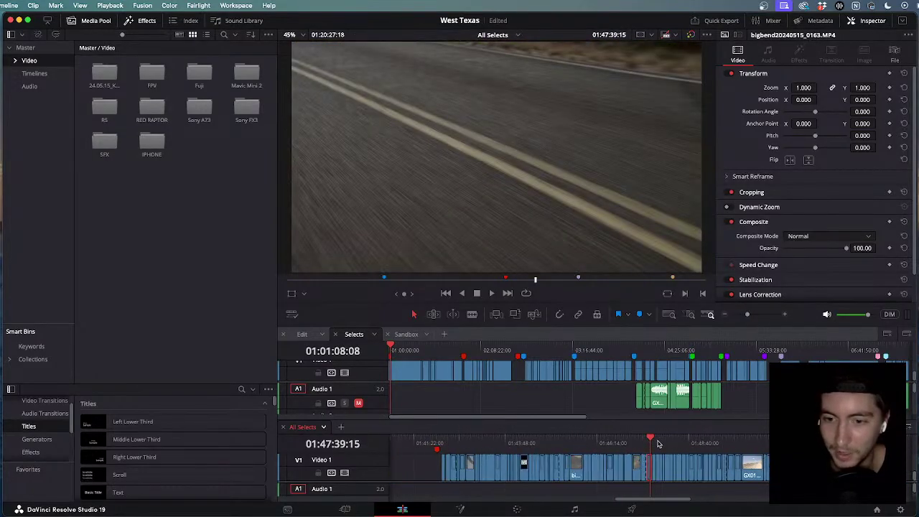
drag(652, 440, 909, 460)
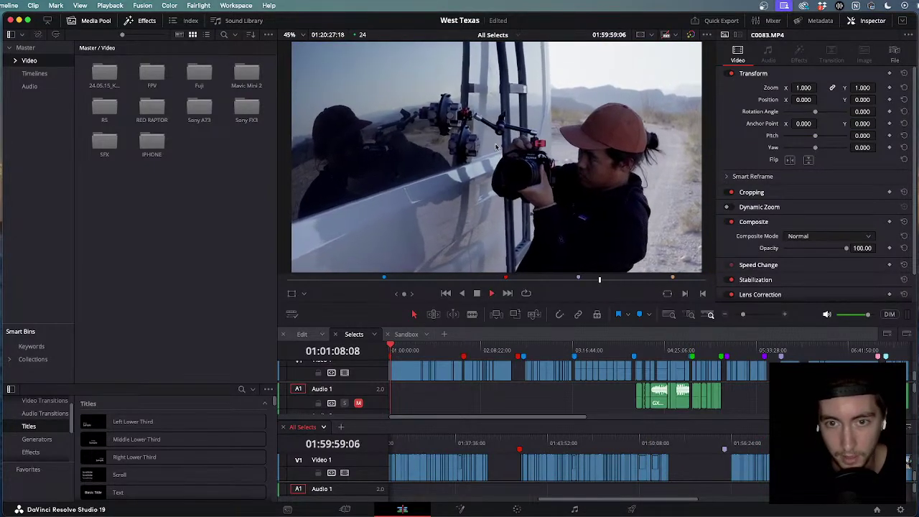
drag(729, 439, 764, 444)
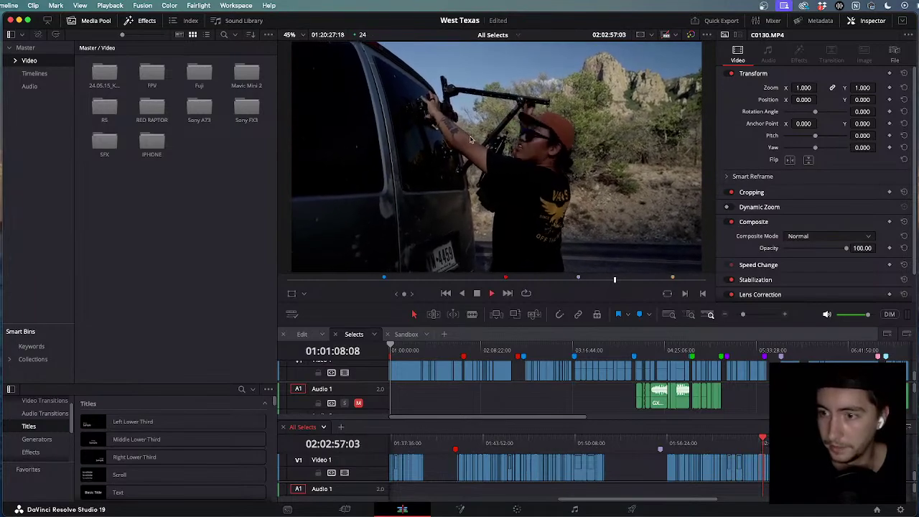
scroll(733, 475, up, 3)
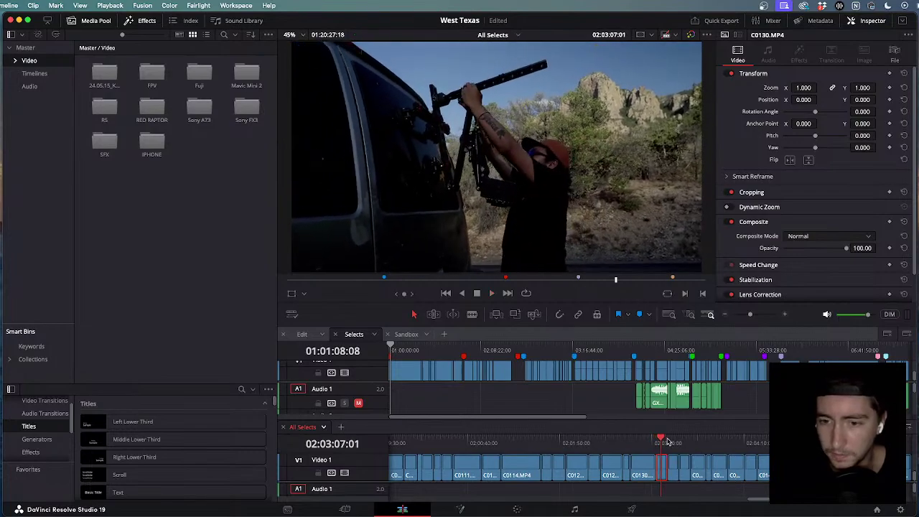
drag(678, 444, 761, 455)
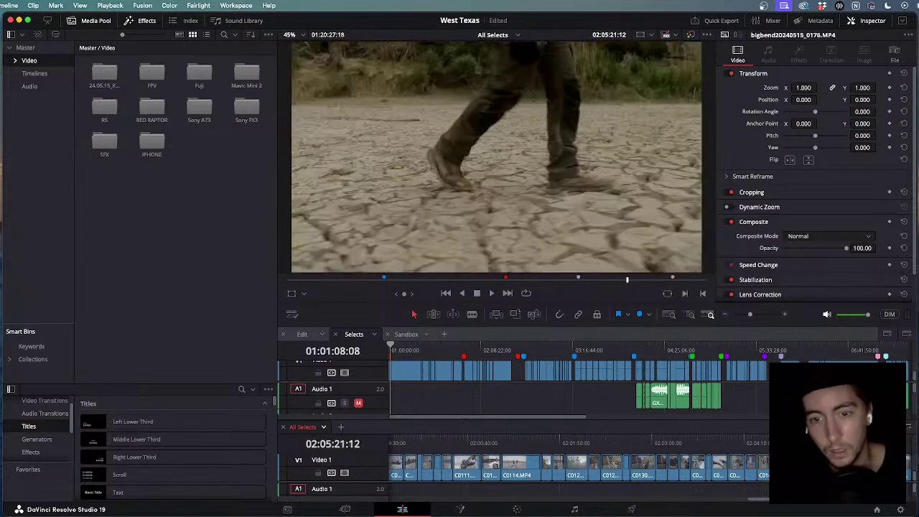
Return to the Edit timeline, play the last bike shots and park the playhead at the end of the derailleur clip.
click(303, 334)
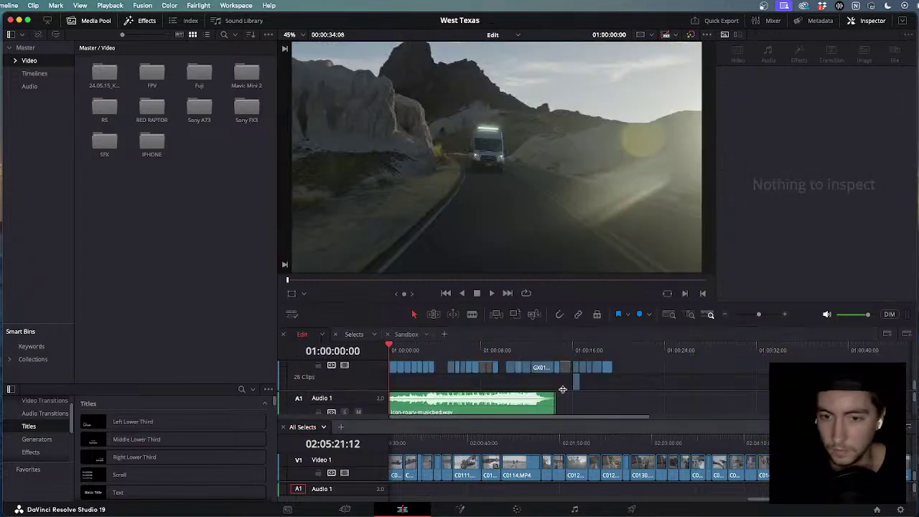
drag(585, 350, 603, 351)
key(super+equal)
key(super+equal)
key(super+equal)
key(super+equal)
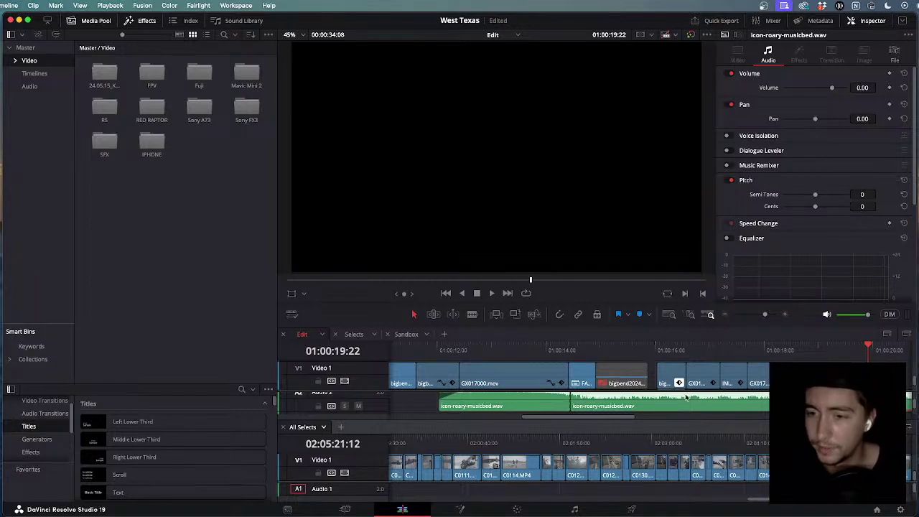
click(821, 352)
key(space)
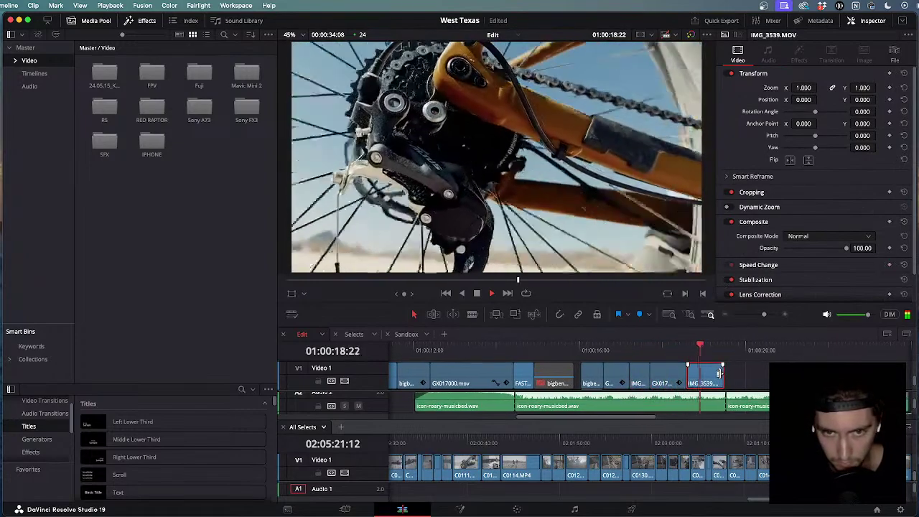
click(722, 401)
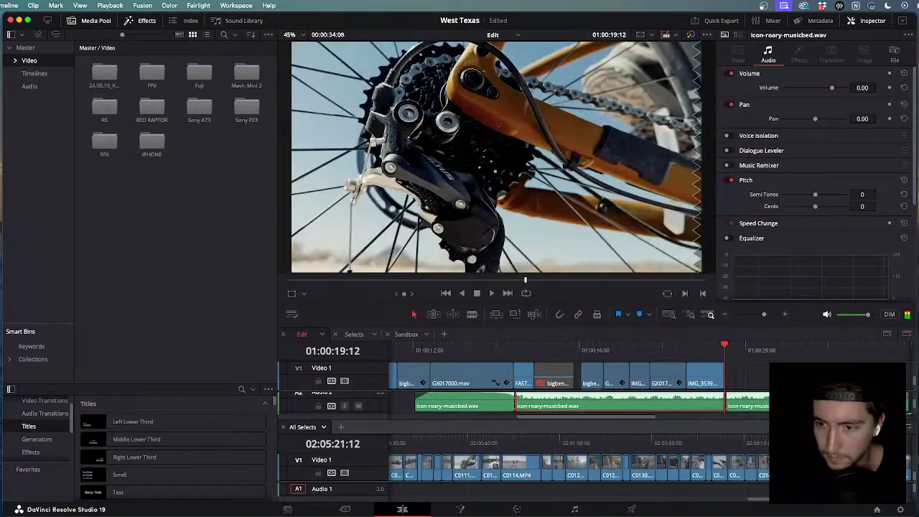
Scrub the bike section of the All Selects timeline to find a side-on tracking shot of the helmeted cyclist.
drag(804, 441, 745, 441)
scroll(745, 441, down, 10)
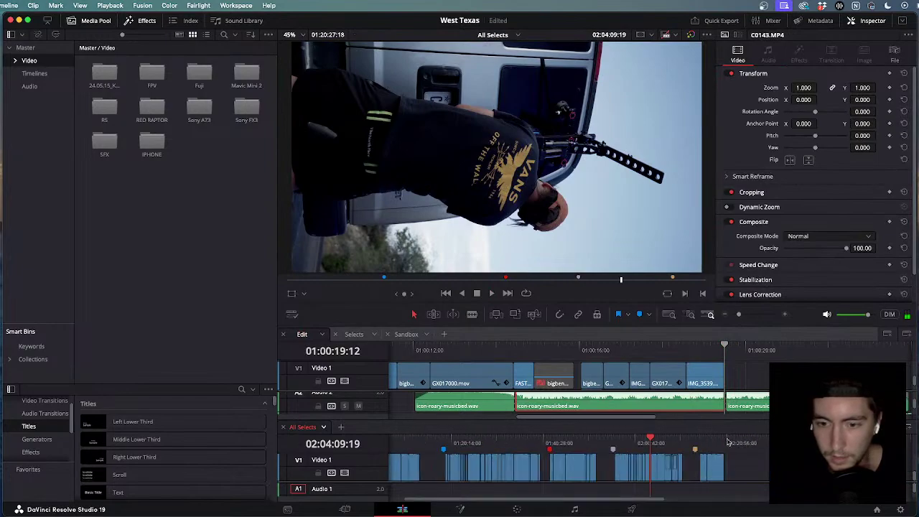
scroll(591, 439, left, 3)
drag(596, 447, 590, 447)
scroll(591, 446, up, 8)
scroll(590, 445, up, 3)
drag(650, 441, 716, 454)
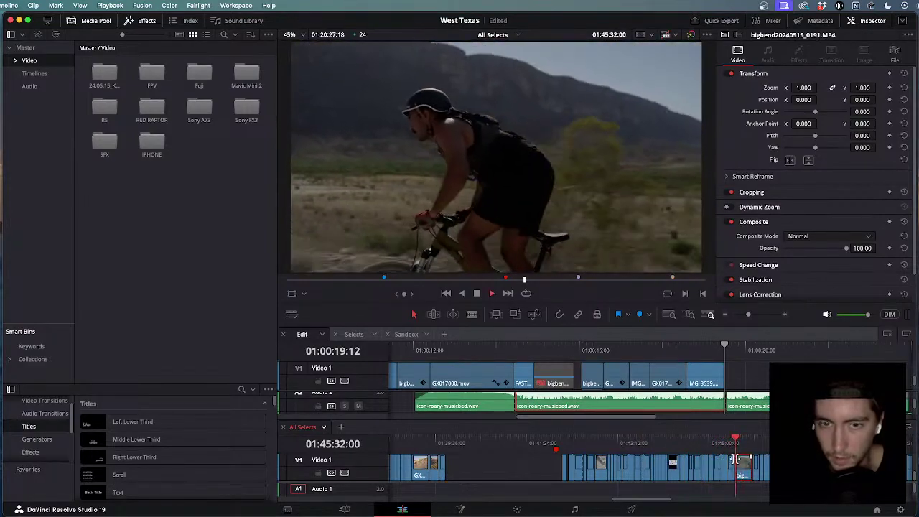
scroll(739, 459, up, 5)
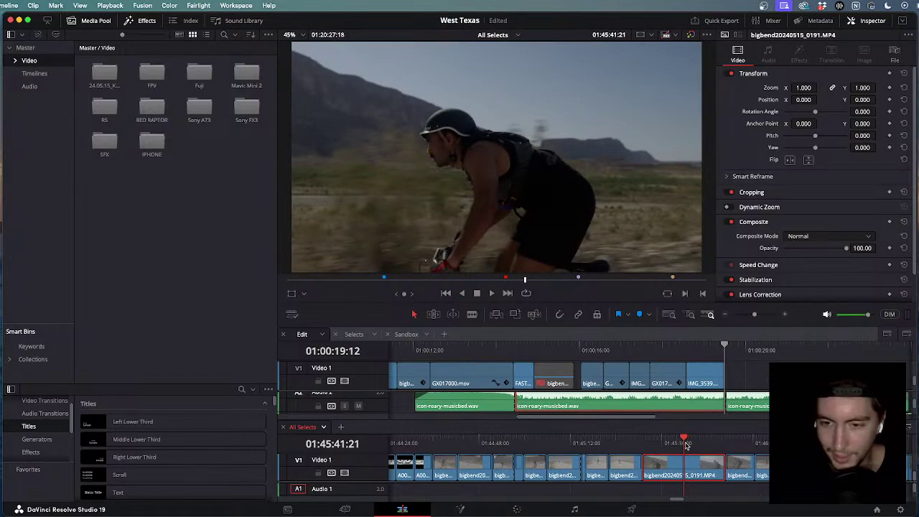
scroll(686, 442, up, 3)
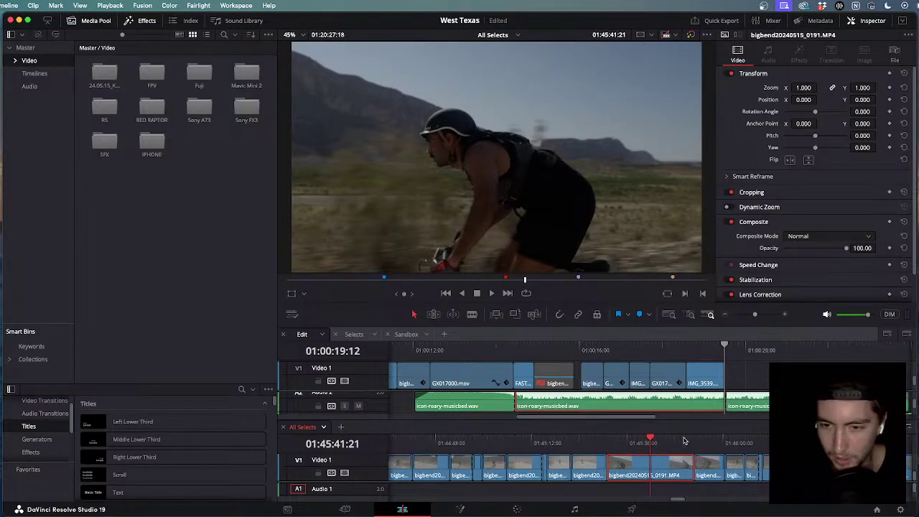
Blade out the tilt-down from the cyclist to the bike's shadow in All Selects and add it after the derailleur clip in Edit.
key(space)
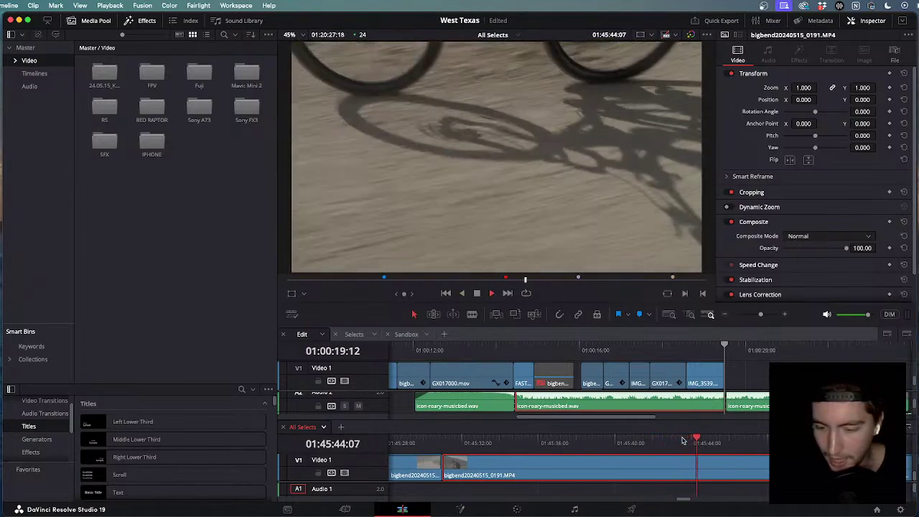
key(j)
key(j)
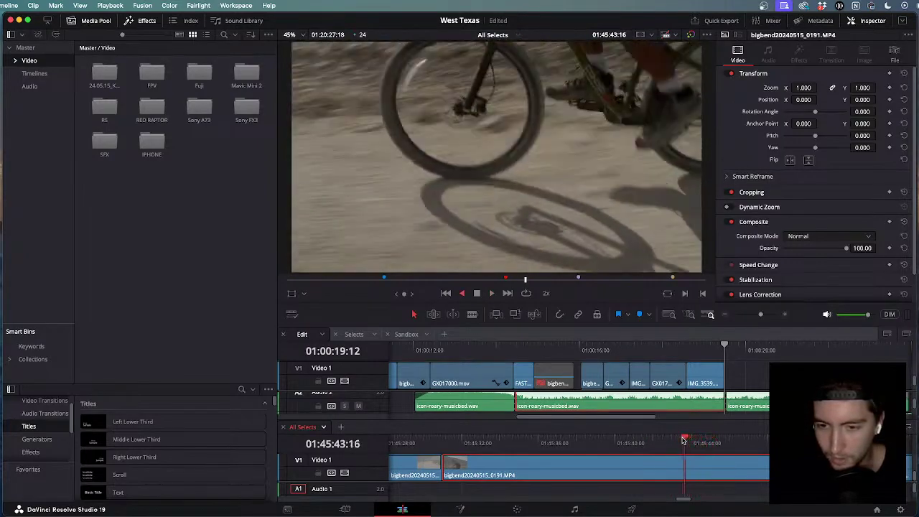
key(super+b)
key(l)
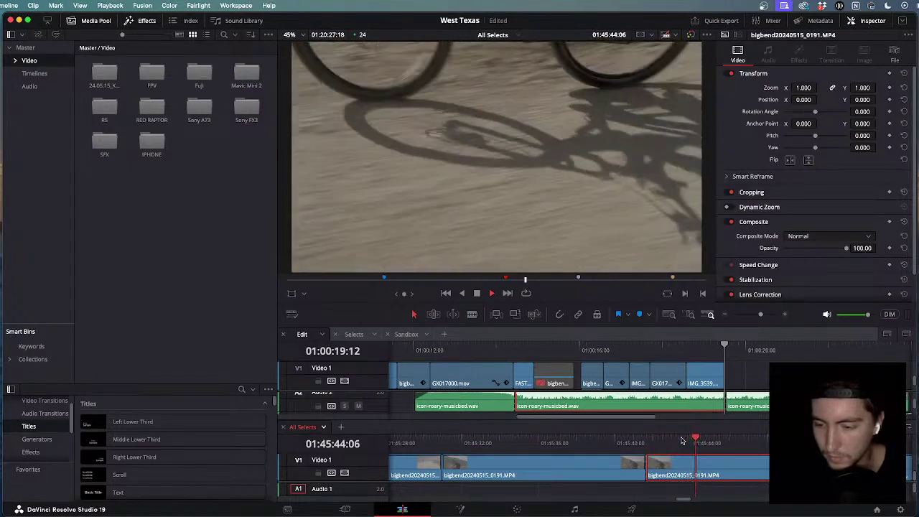
key(super+b)
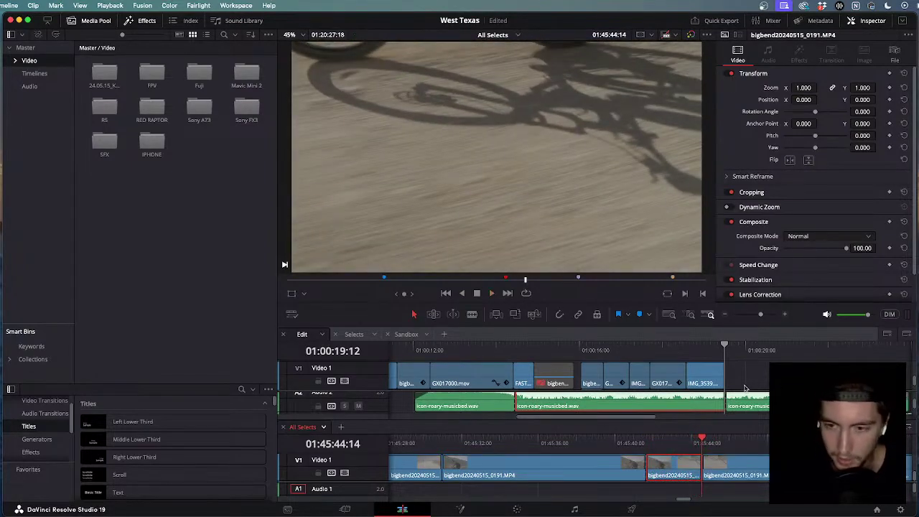
key(F10)
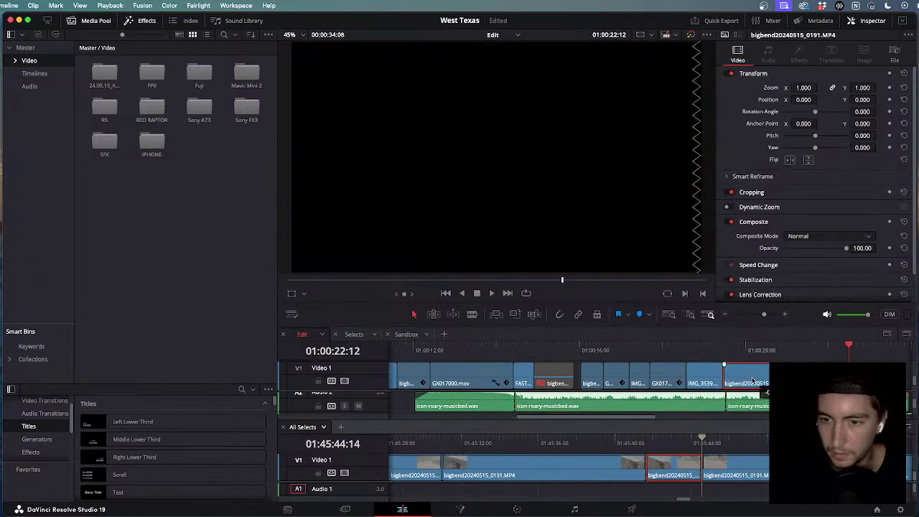
Play the Edit timeline from the derailleur clip through the cyclist shot to check the cut and tilt-down against the music.
key(j)
key(j)
key(j)
key(l)
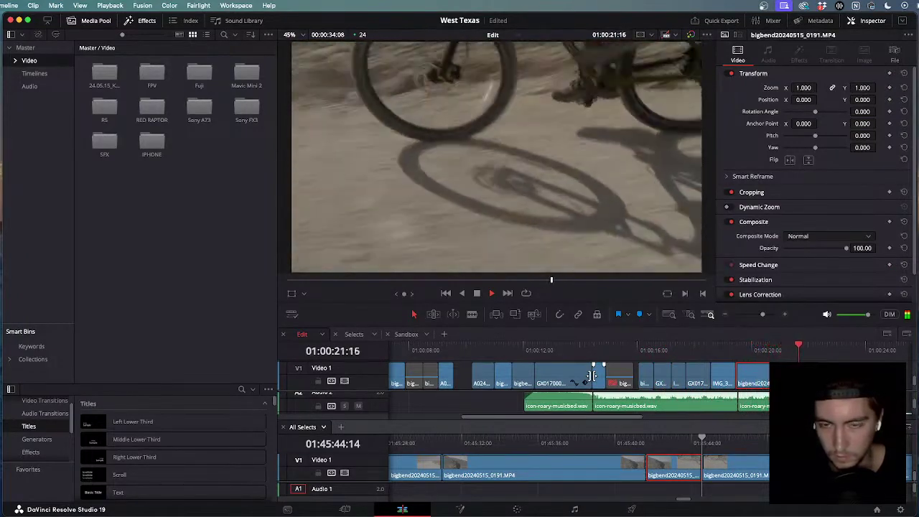
key(k)
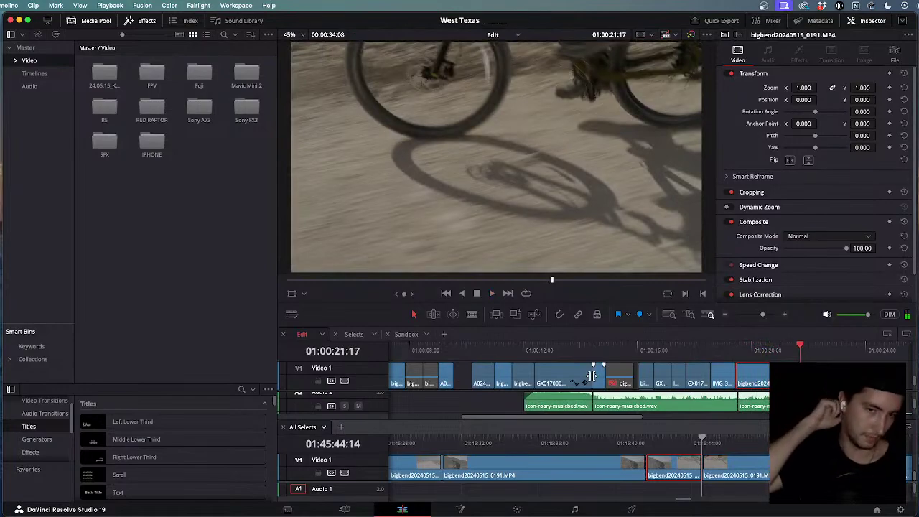
click(737, 354)
key(space)
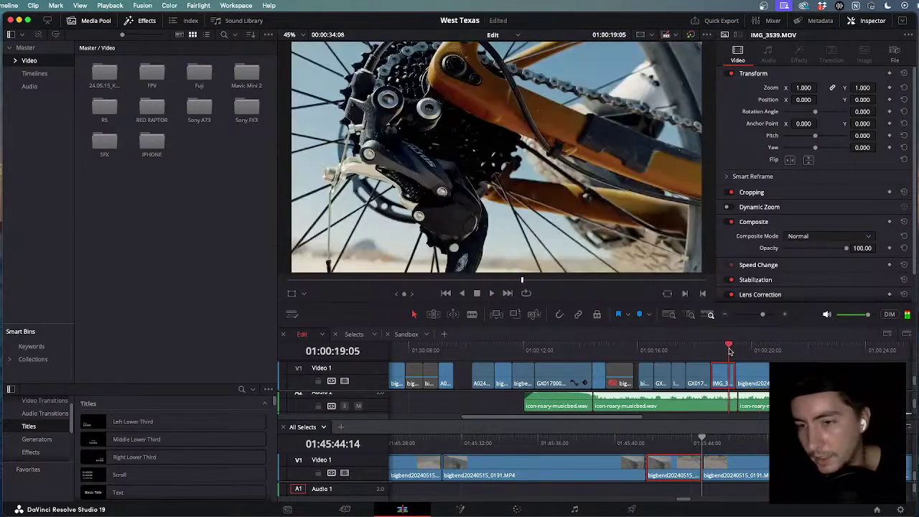
scroll(755, 364, up, 2)
scroll(755, 364, up, 1)
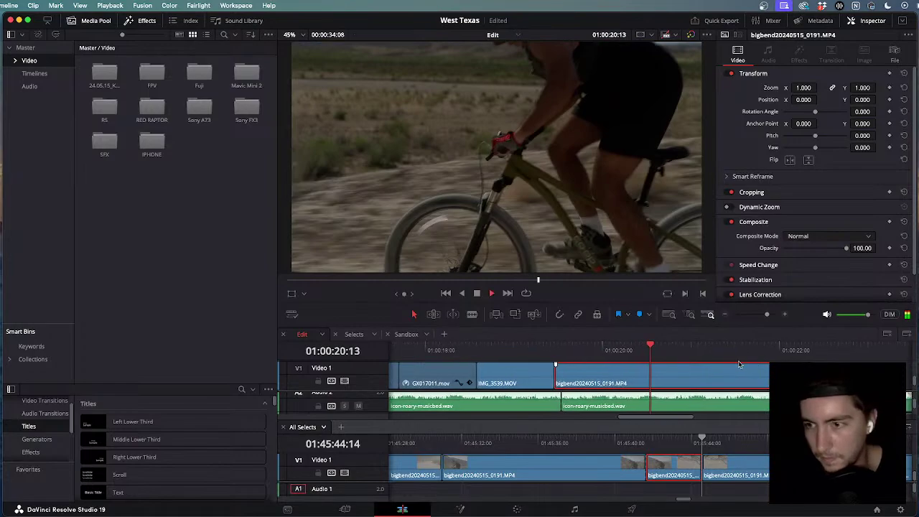
key(j)
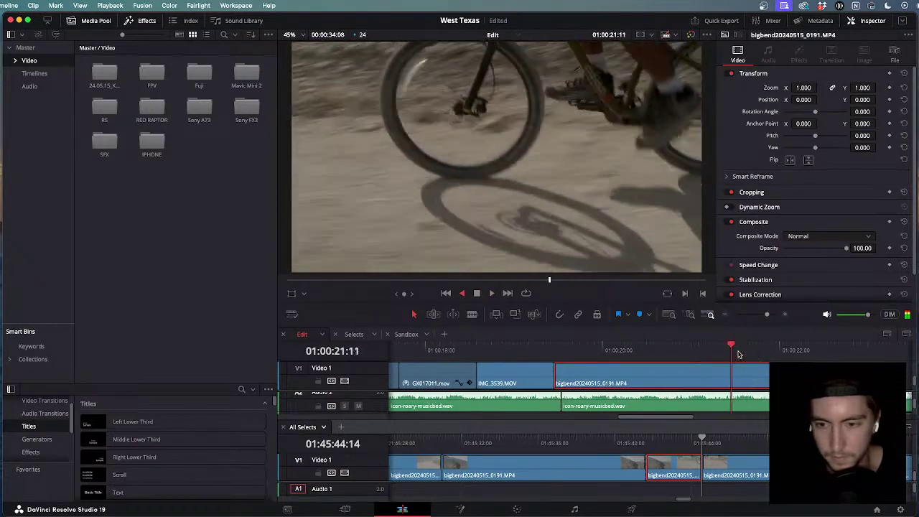
Replay the bike sequence and trim the cyclist clip's start to 01:00:20:02, keeping it butted against the derailleur clip.
scroll(739, 353, down, 3)
drag(666, 352, 535, 346)
click(435, 349)
click(491, 293)
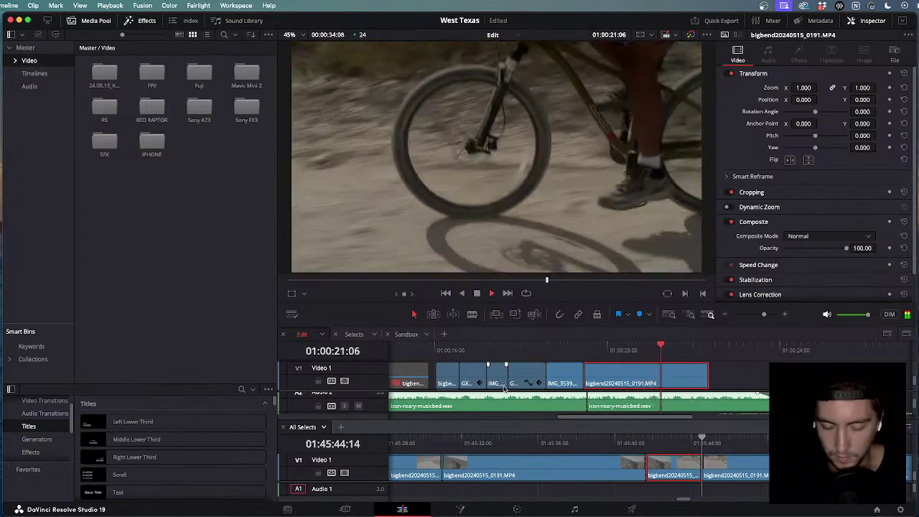
key(j)
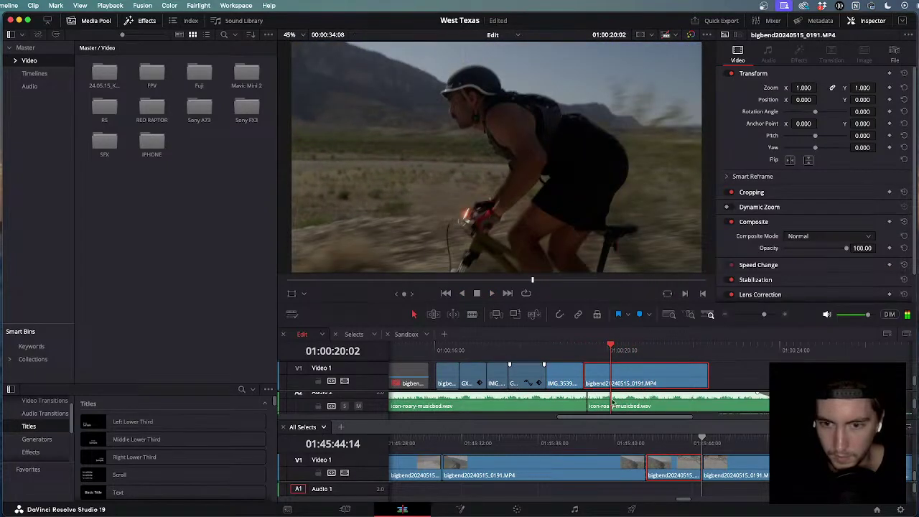
drag(586, 377, 612, 373)
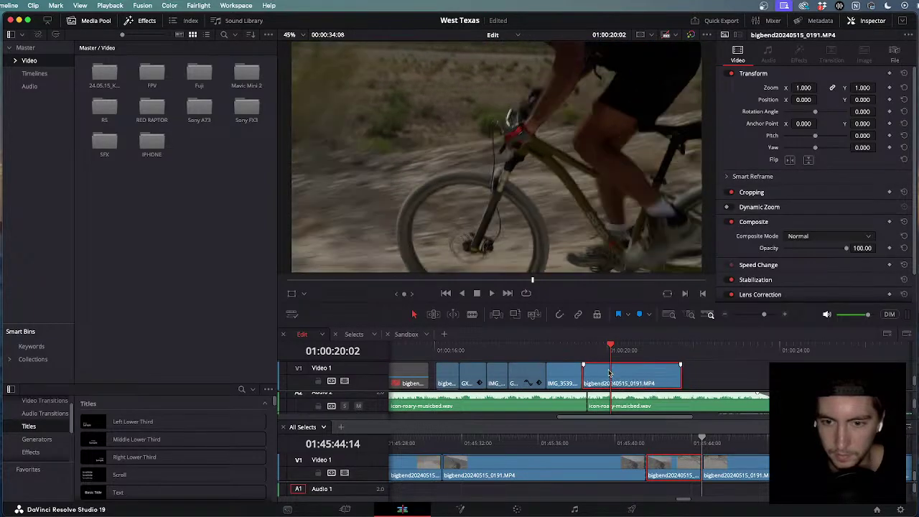
Play the shortened cyclist clip and trim its end to about 01:00:21:15, on the bike's shadow.
click(546, 352)
key(space)
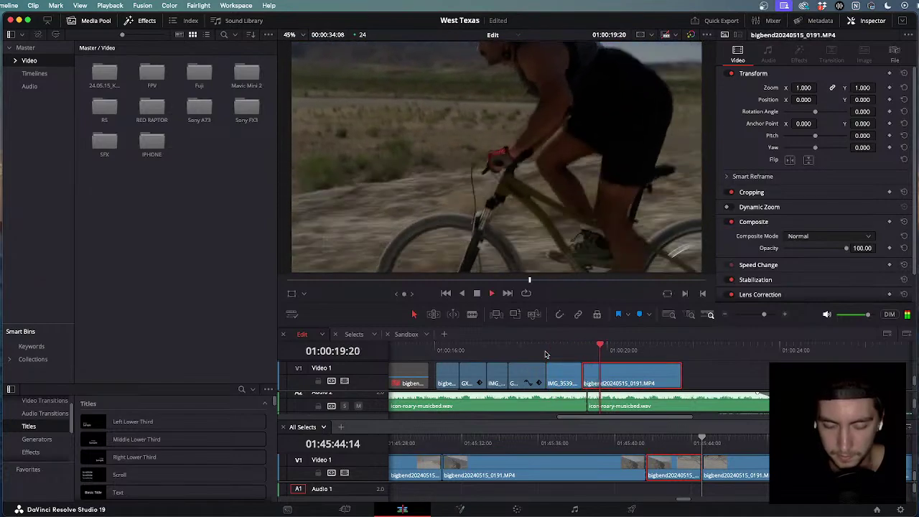
key(space)
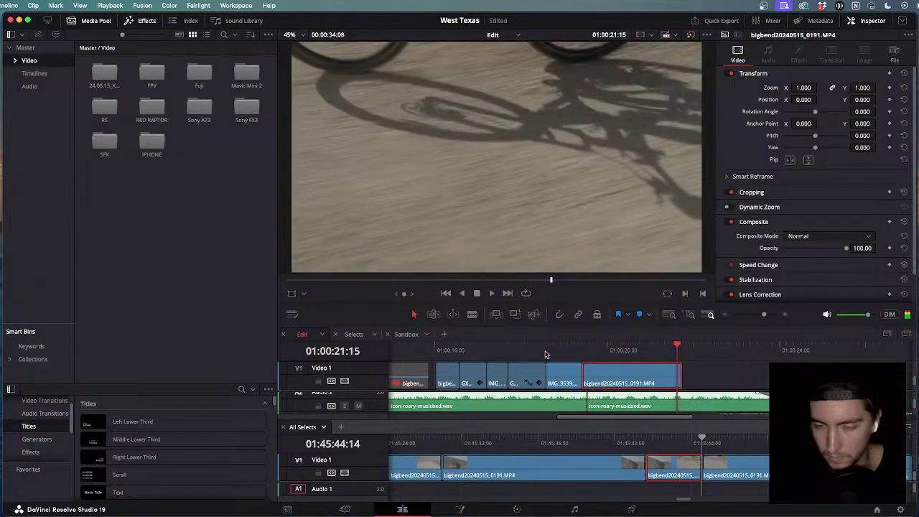
mouse_move(678, 378)
mouse_down()
mouse_move(656, 379)
mouse_move(675, 379)
mouse_up()
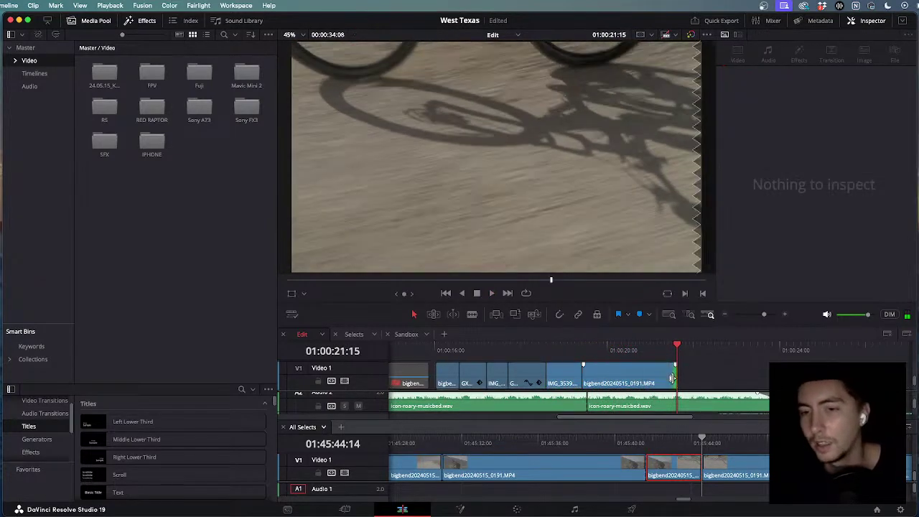
Play the bike sequence in the Edit timeline through to the end of the trimmed cyclist clip.
click(642, 352)
click(429, 352)
key(space)
scroll(468, 370, left, 5)
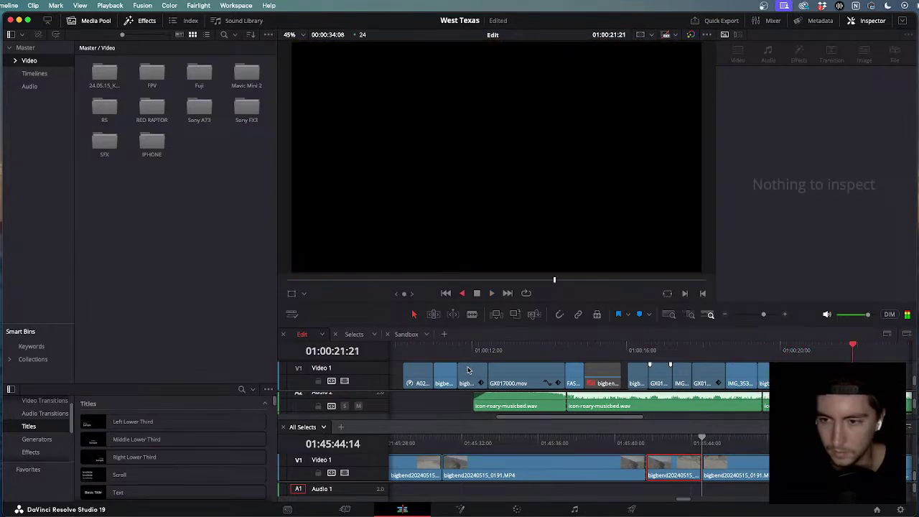
Replay the bike sequence from the derailleur clip and trim the cyclist clip's end to about 01:00:21:00 in the Edit timeline.
key(k)
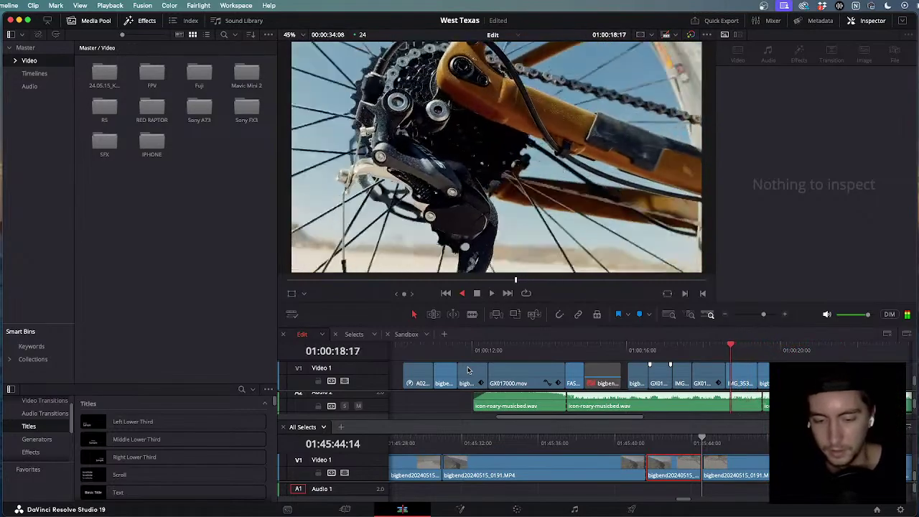
key(l)
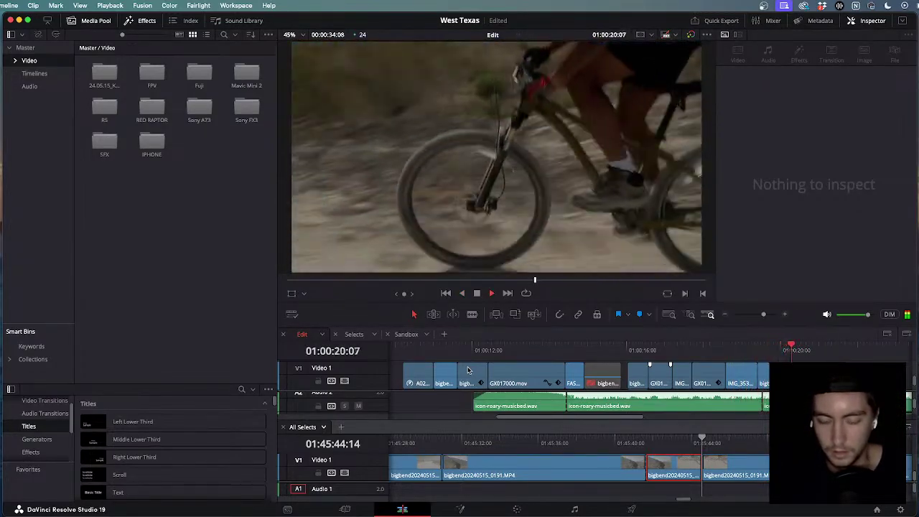
key(k)
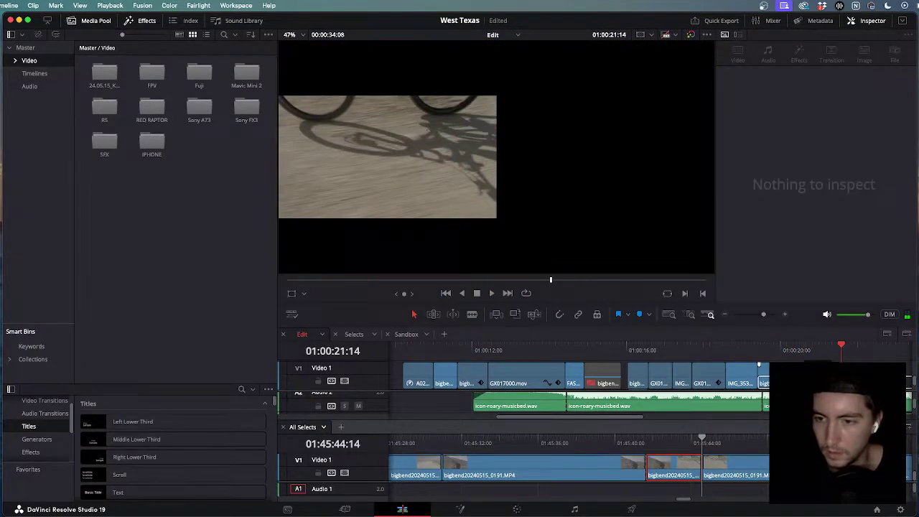
click(607, 350)
key(l)
scroll(659, 385, down, 2)
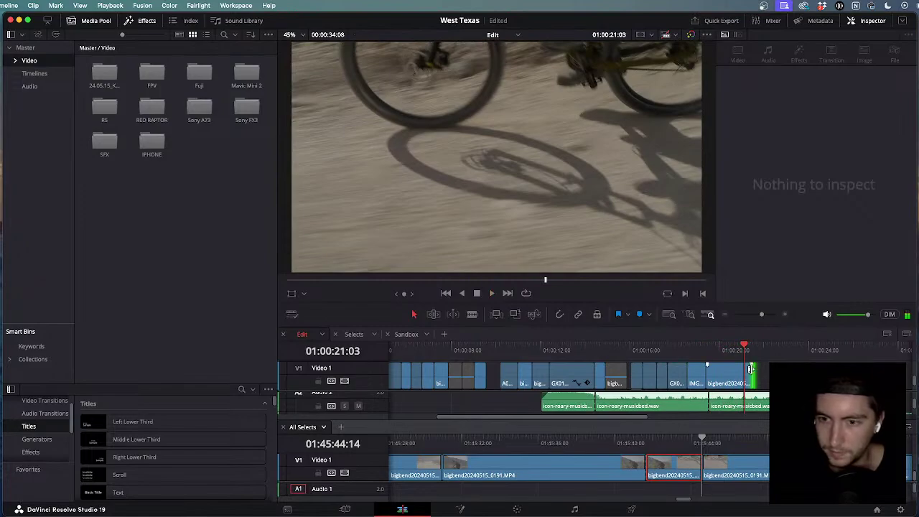
drag(750, 369, 738, 370)
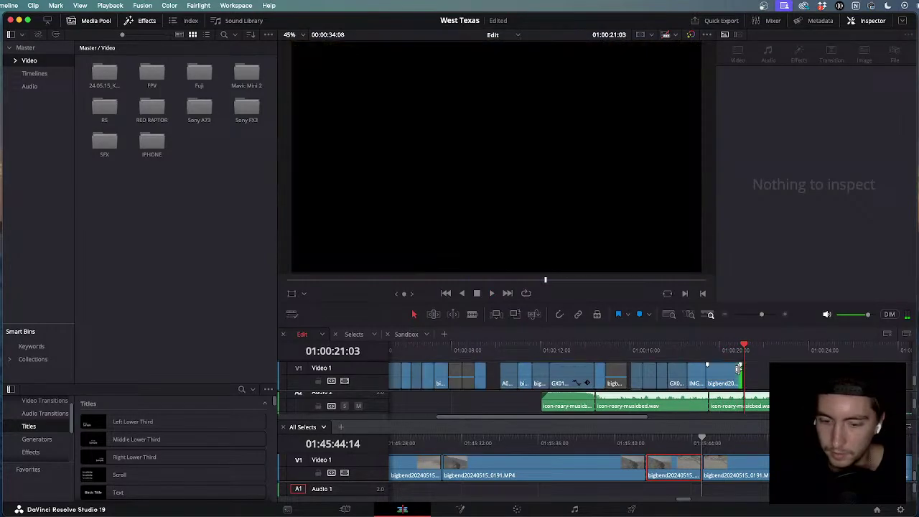
Play the Edit timeline around the earlier bike clips and the shortened cyclist clip to check the cuts against the music.
click(716, 350)
key(space)
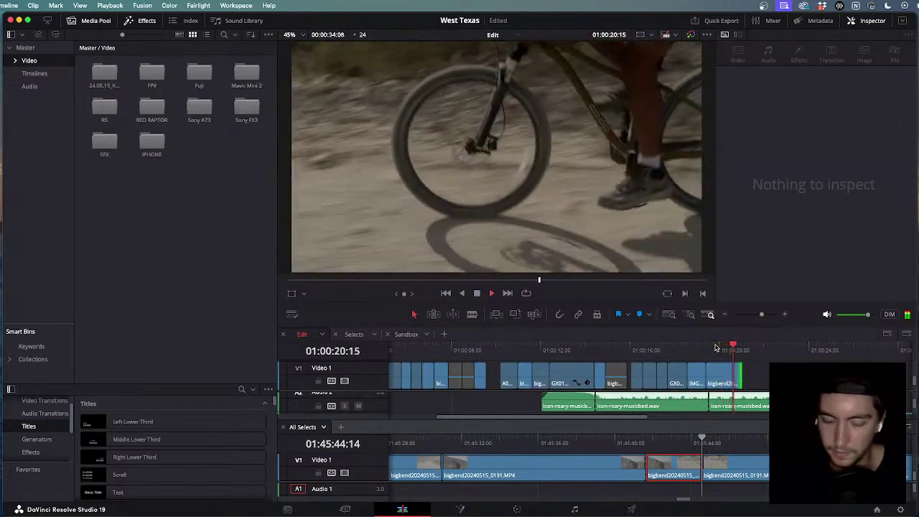
key(super+equal)
key(super+equal)
key(super+equal)
drag(632, 349, 446, 349)
key(space)
key(super+minus)
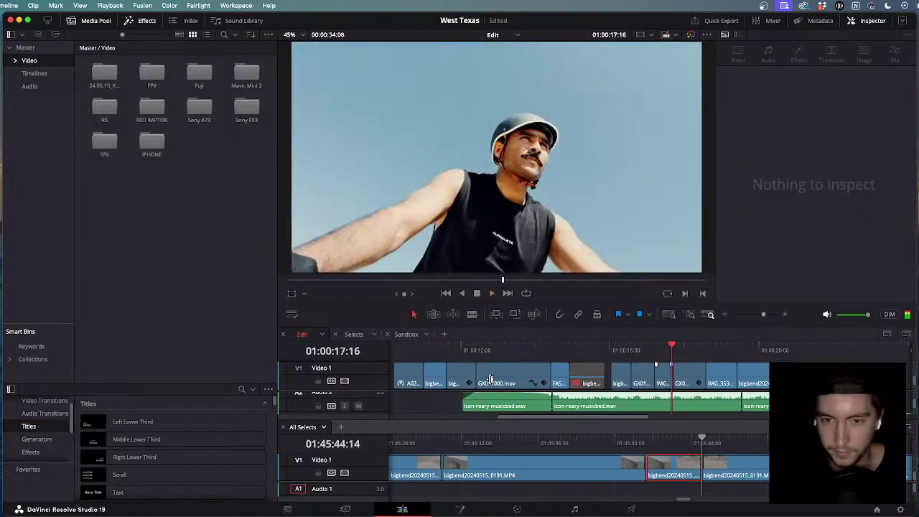
key(j)
key(k)
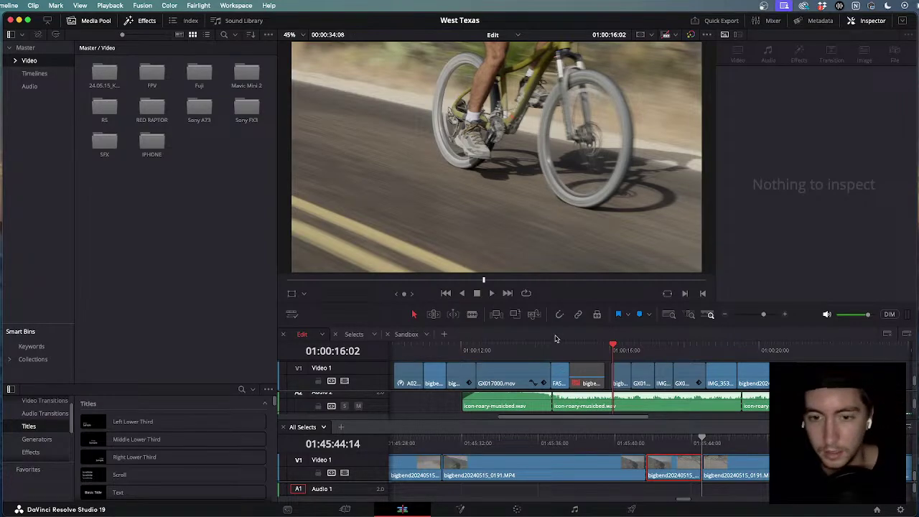
Enlarge the timeline area to show the audio tracks and select icon-roary-musicbed.wav in the Master bin.
drag(547, 324, 552, 111)
scroll(531, 357, down, 6)
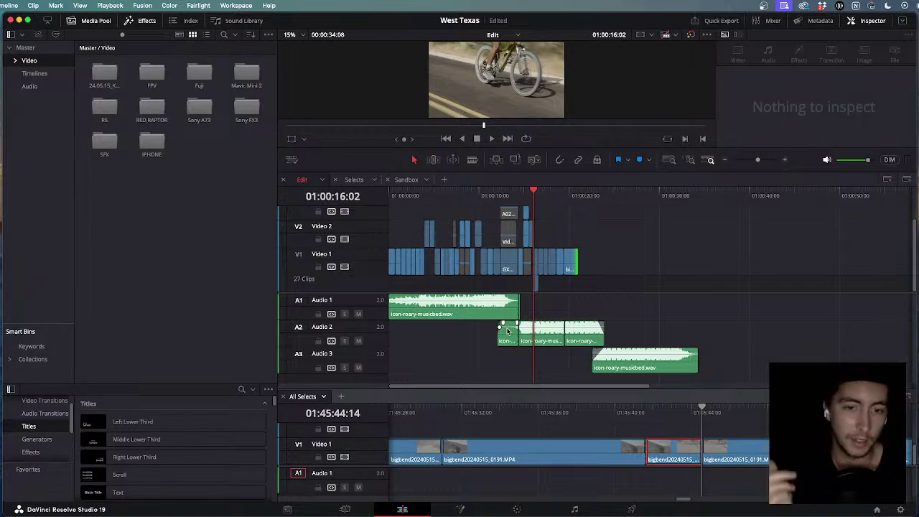
click(30, 48)
click(243, 69)
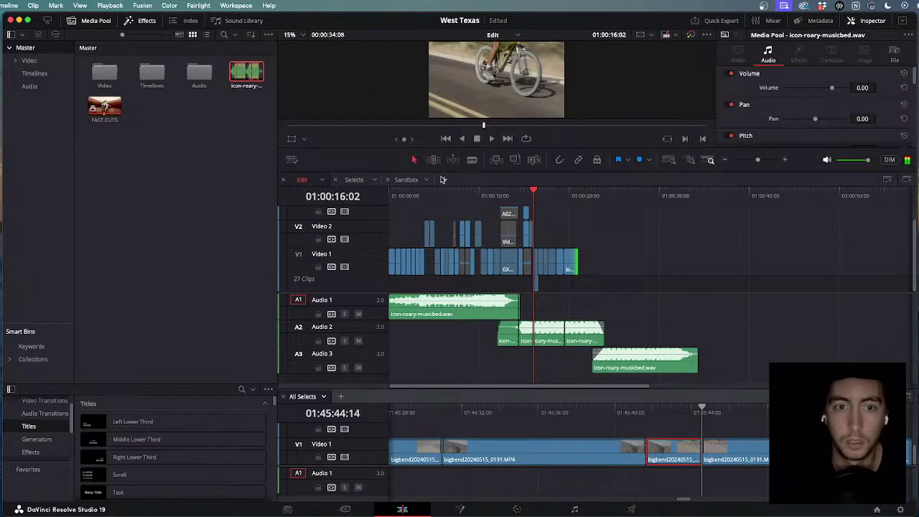
Add icon-roary-musicbed.wav to Audio 1 in the Sandbox timeline, well after the existing clips, at about 01:00:52.
click(424, 181)
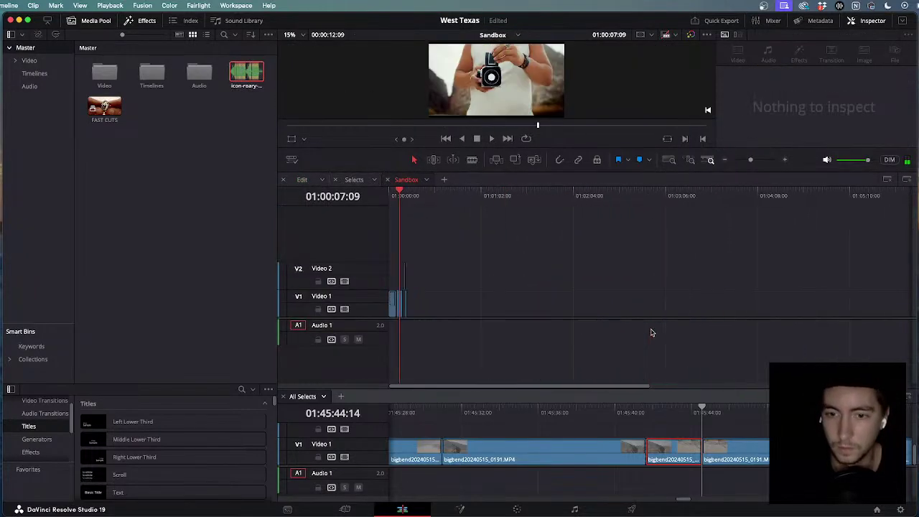
click(472, 198)
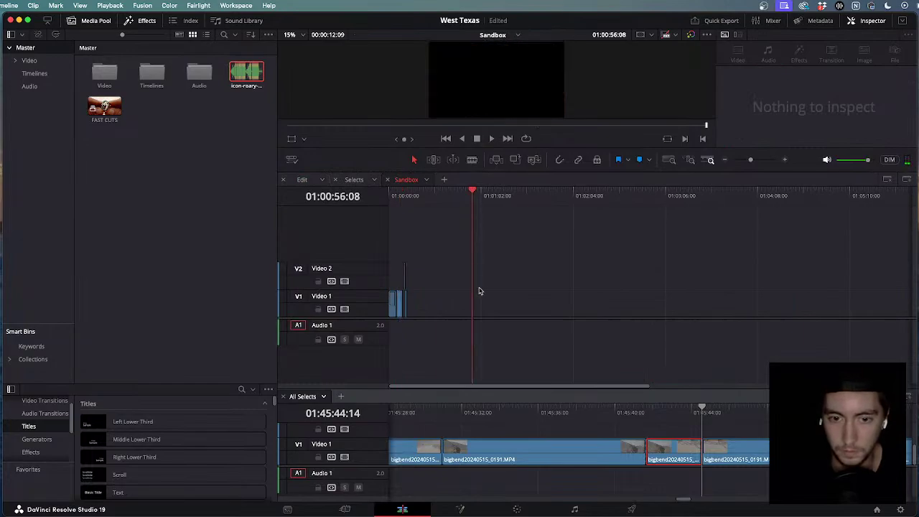
key(super+equal)
key(super+equal)
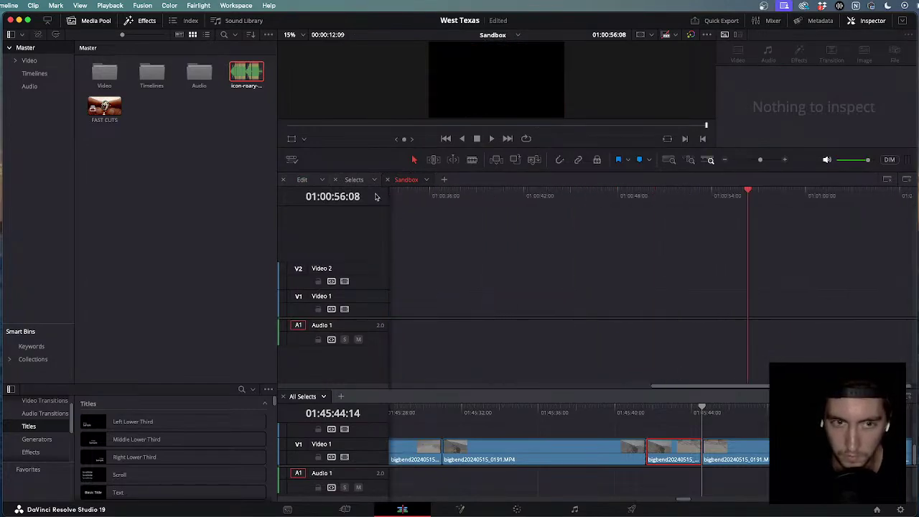
key(super+minus)
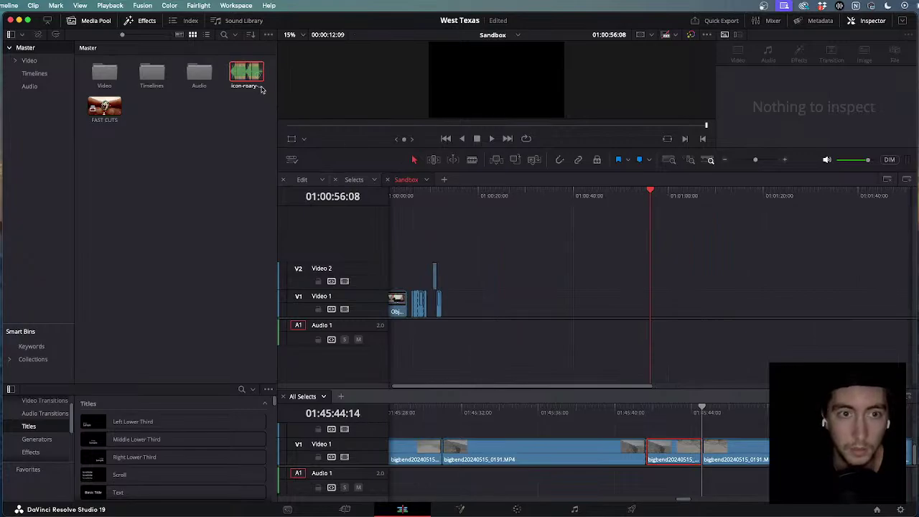
drag(261, 89, 629, 334)
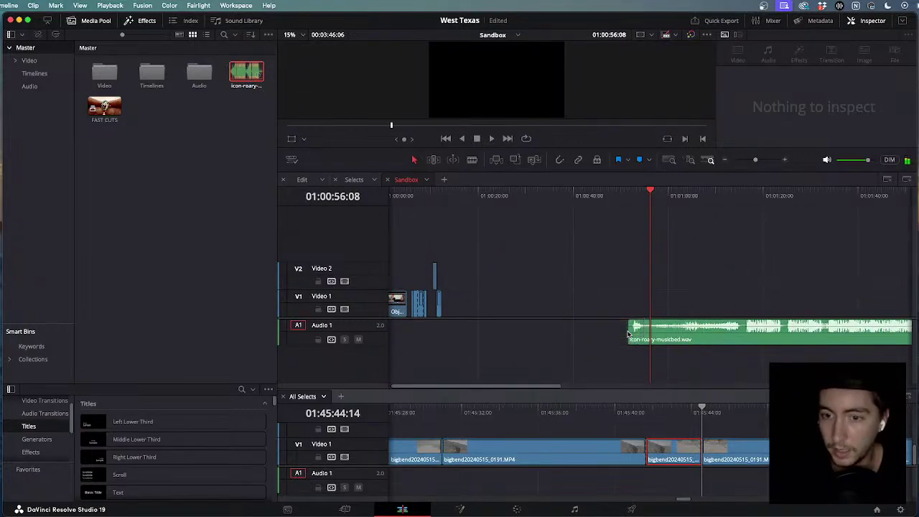
Listen to the icon-roary track at its start, middle and around 01:02:11, and delete it from the Sandbox timeline.
key(super+minus)
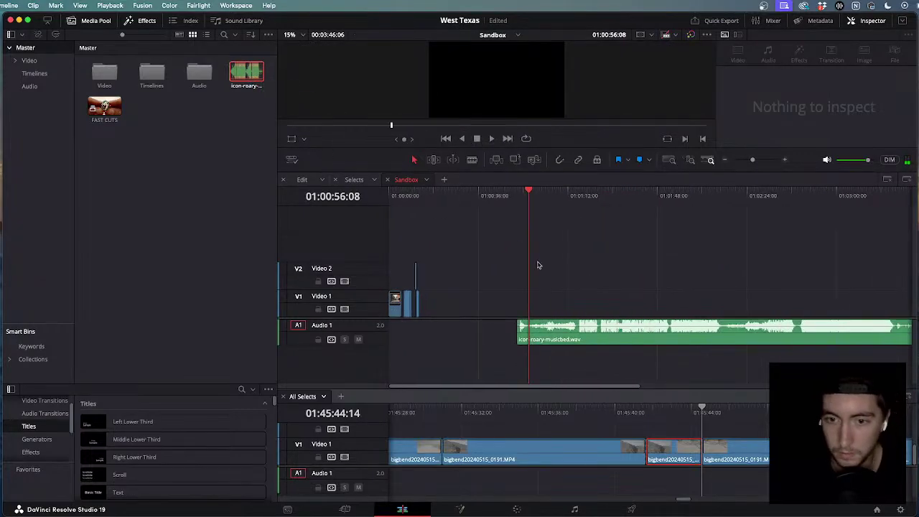
click(519, 192)
key(space)
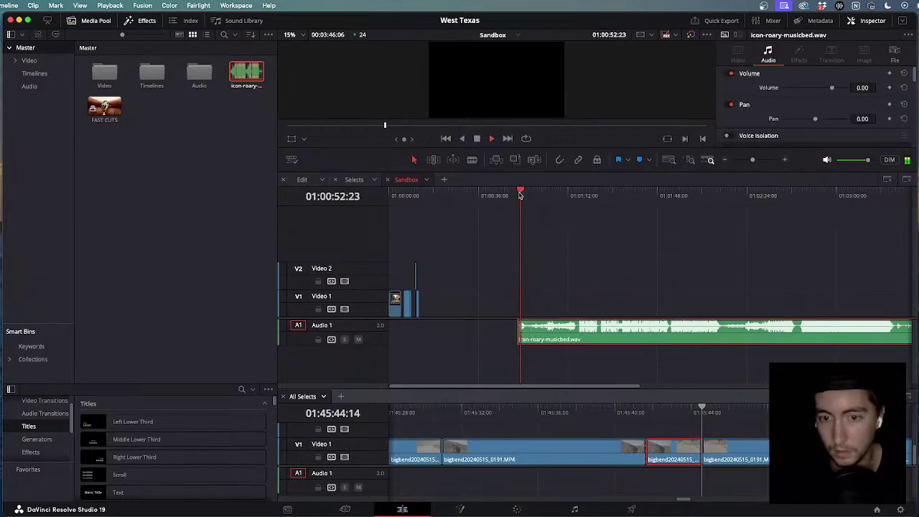
scroll(597, 365, down, 1)
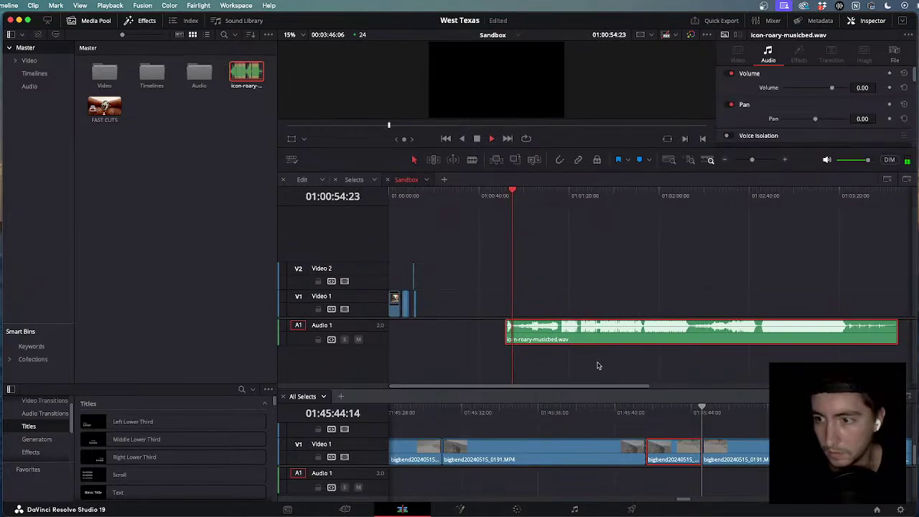
drag(514, 193, 562, 202)
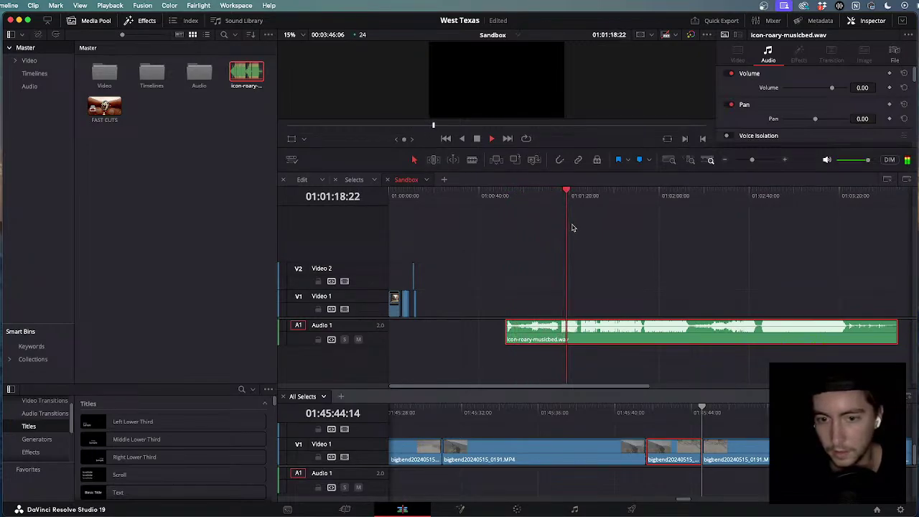
click(591, 199)
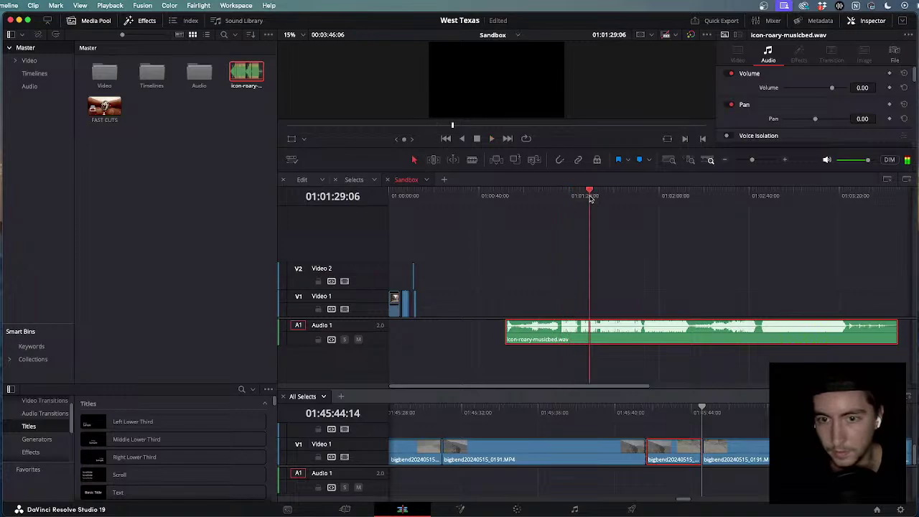
drag(590, 198, 684, 203)
key(space)
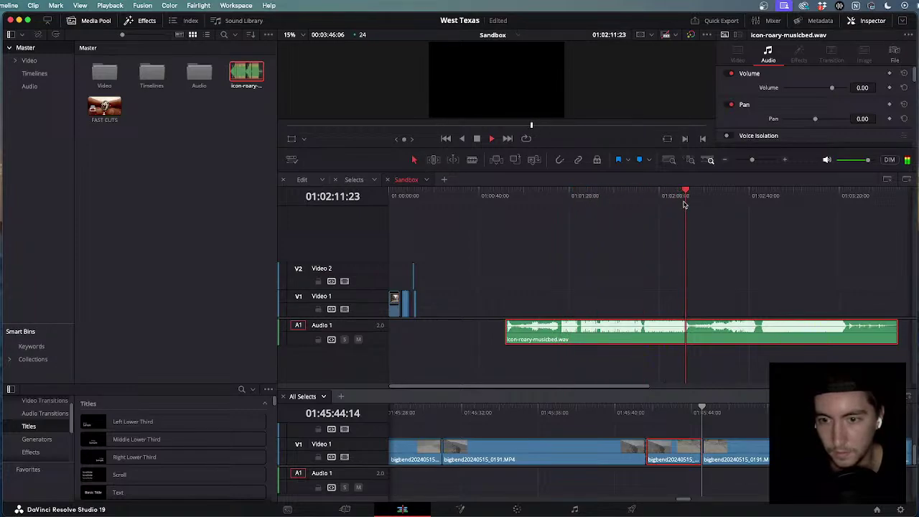
key(space)
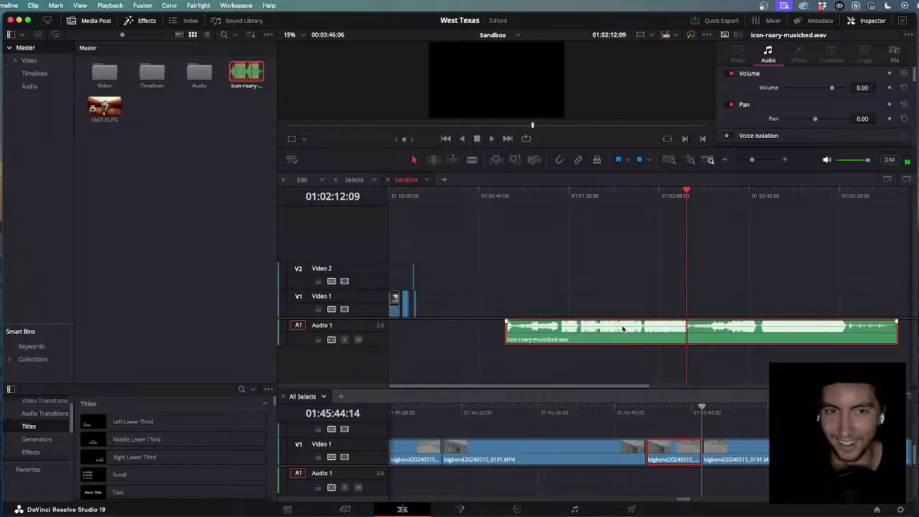
key(Delete)
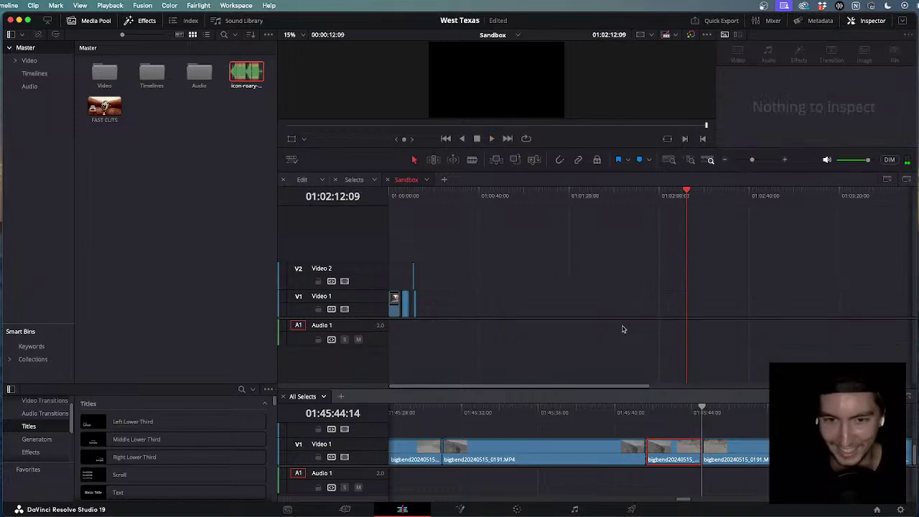
Try the marvel-no-oohs-ahhs instrumental from the Audio bin on Sandbox Audio 1 at about 01:01:20, and remove it.
double_click(195, 74)
drag(104, 72, 575, 342)
drag(597, 195, 764, 248)
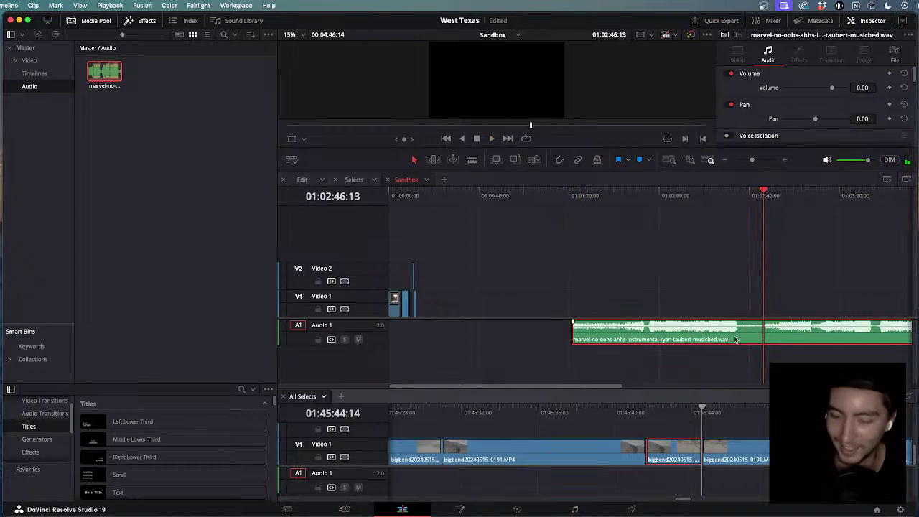
key(Delete)
click(28, 62)
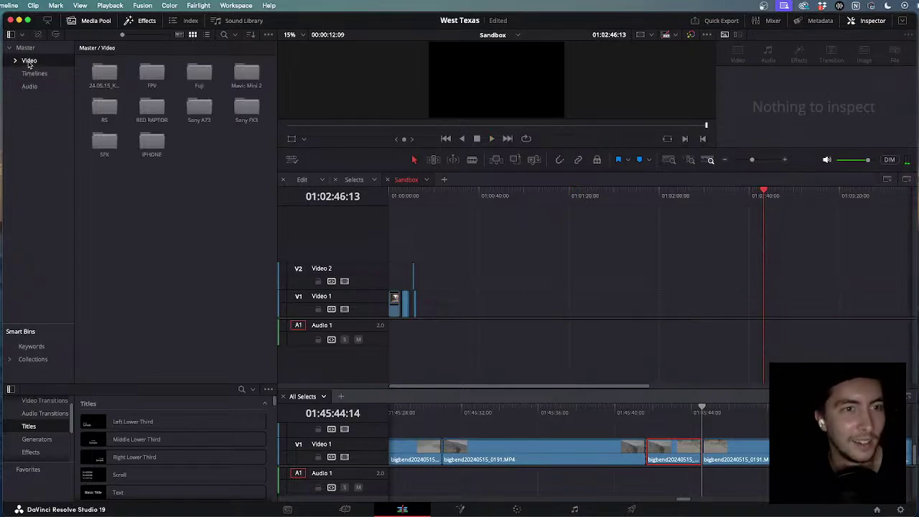
click(26, 48)
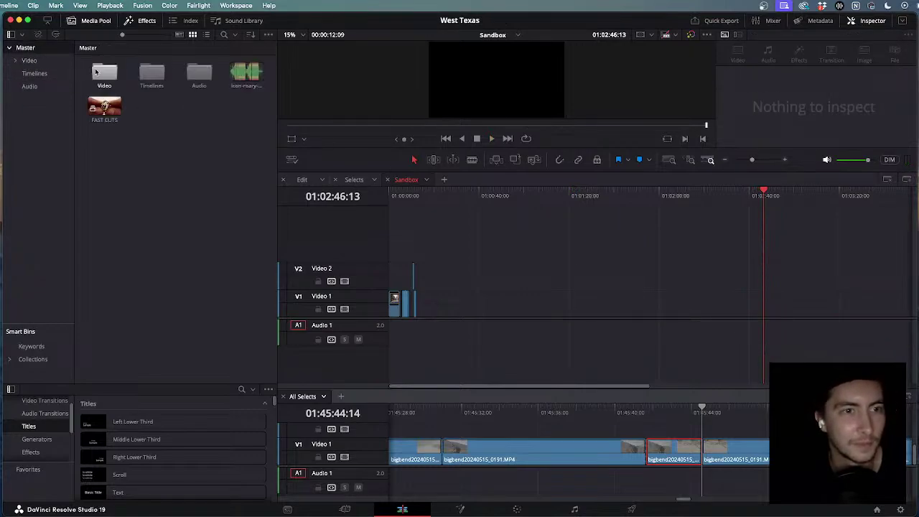
double_click(160, 76)
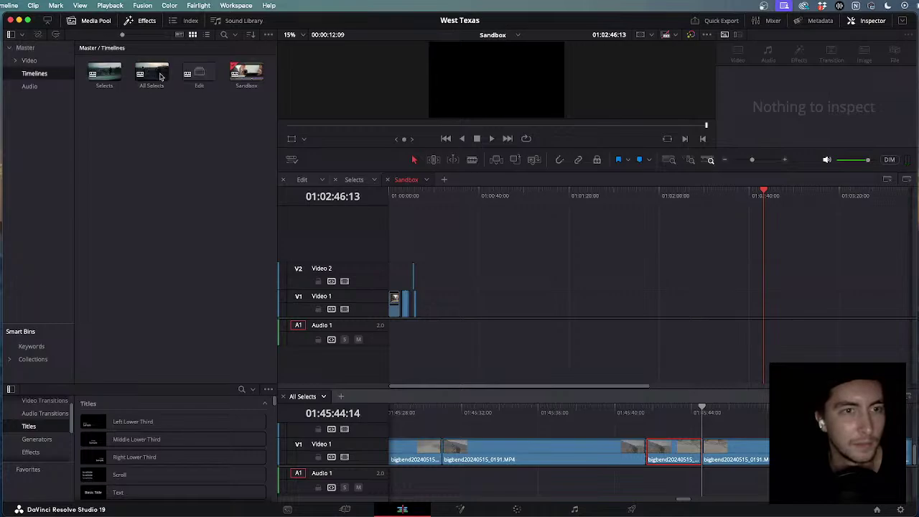
click(38, 62)
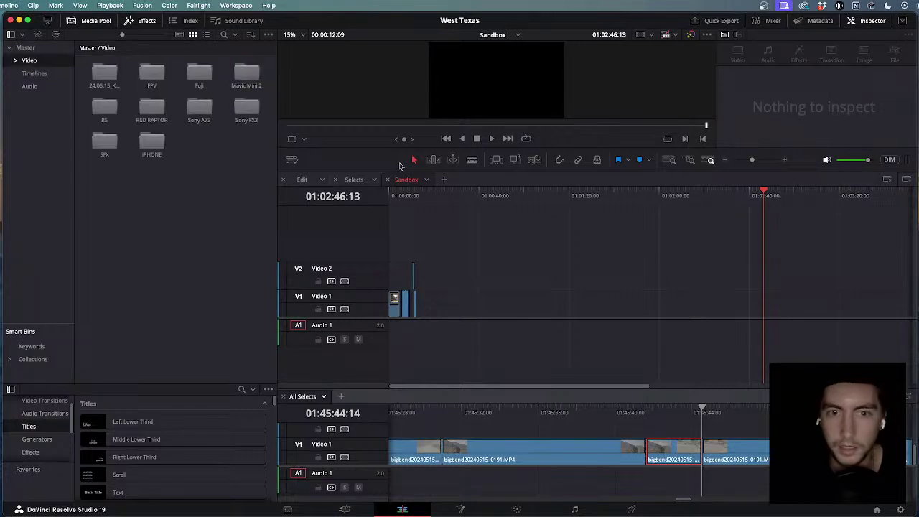
click(354, 180)
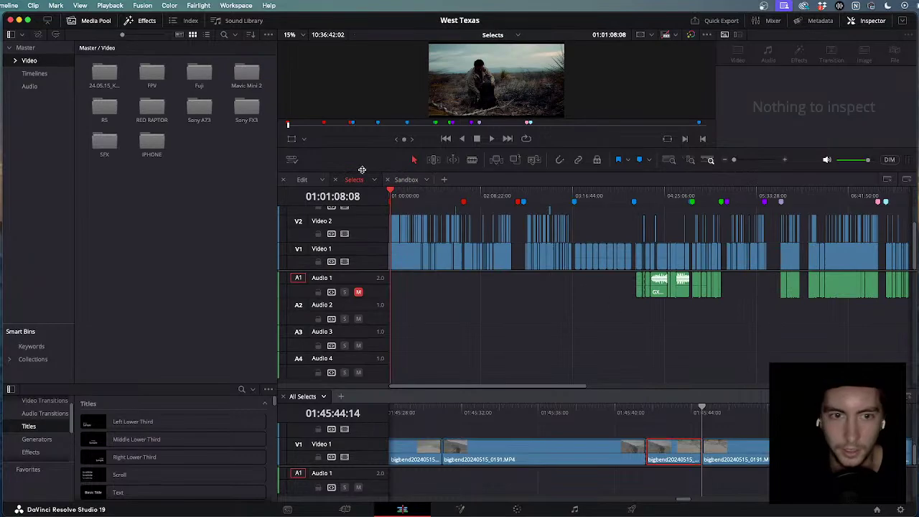
Return to the Edit timeline and find the first Audio 1 music clip's source file in the media pool.
click(302, 180)
click(449, 317)
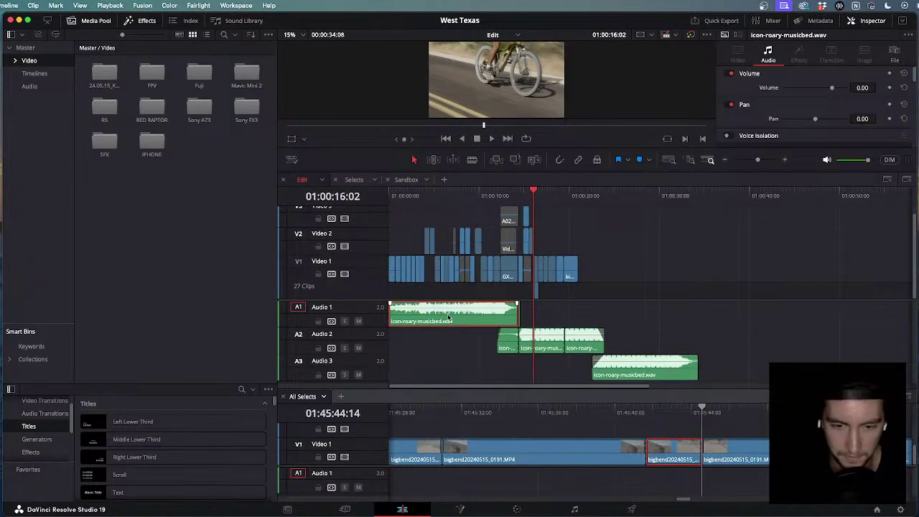
right_click(449, 317)
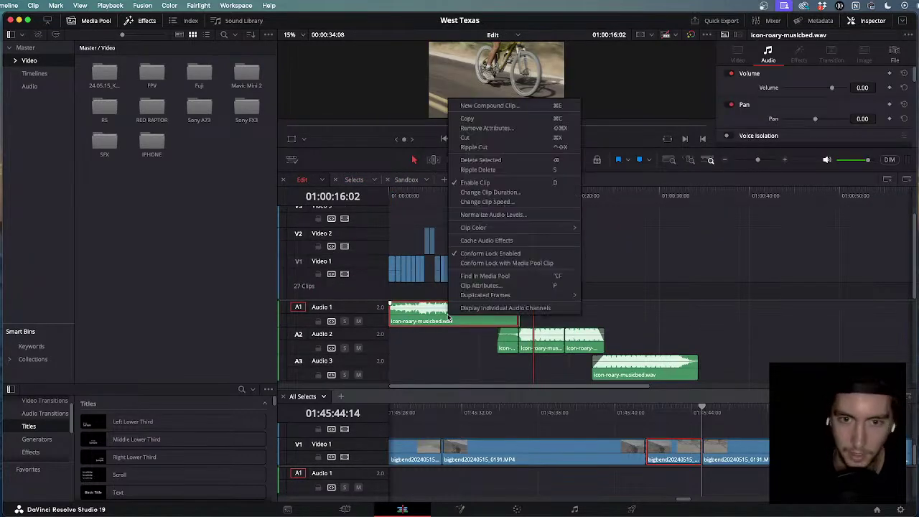
click(506, 277)
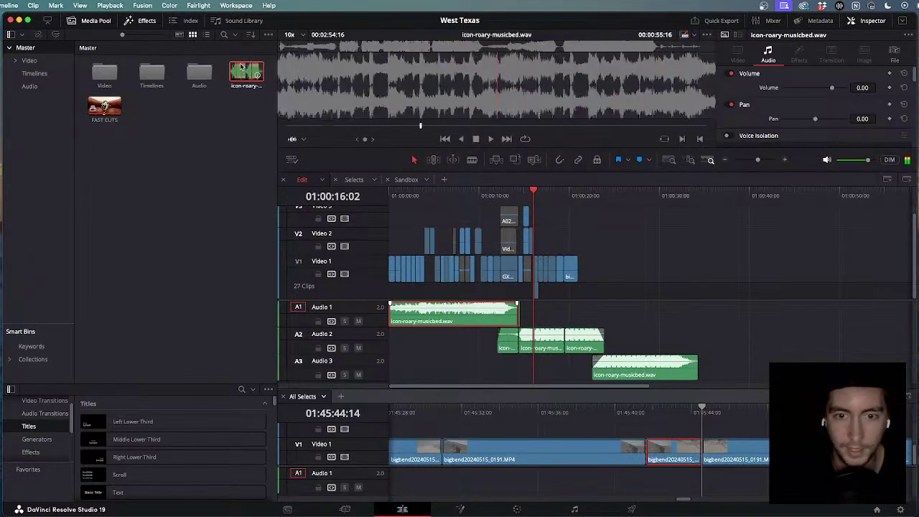
Add the full icon-roary-musicbed.wav to Audio 1 of the Edit timeline at about 01:00:42:16 and start playing it near its beginning.
mouse_move(243, 70)
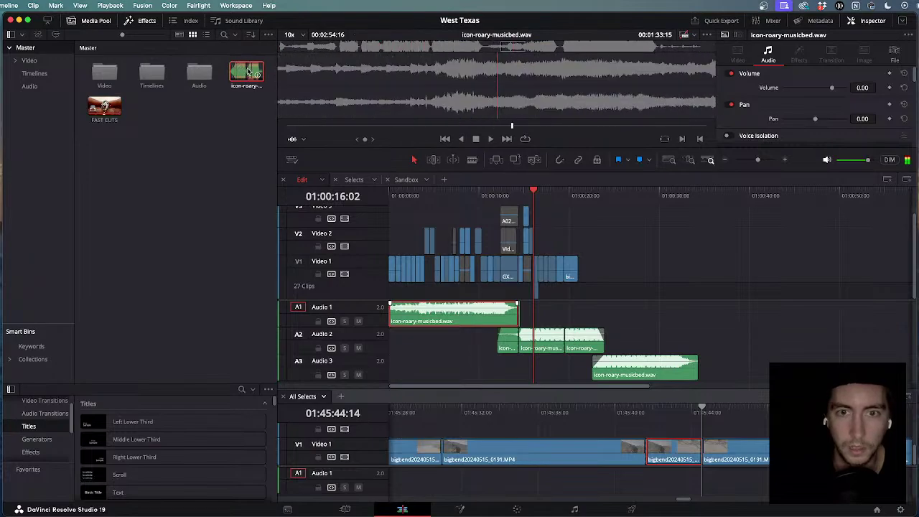
drag(243, 70, 790, 314)
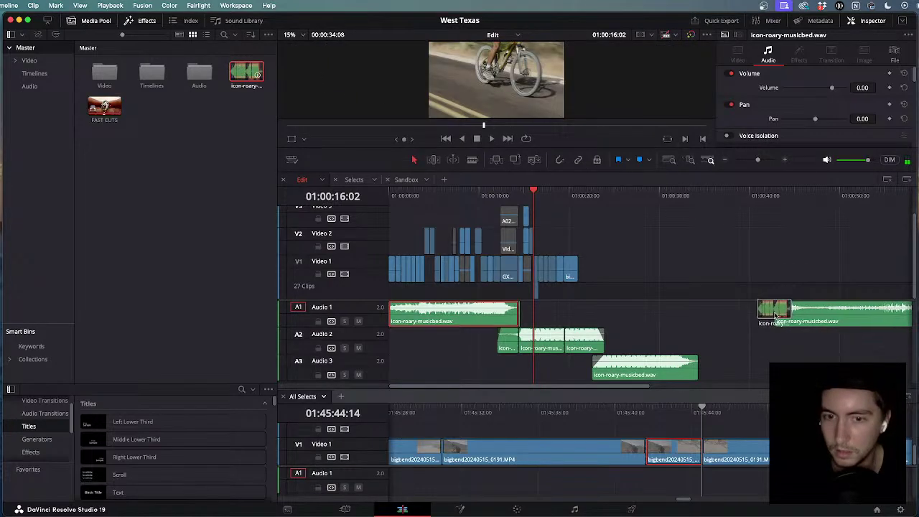
click(781, 195)
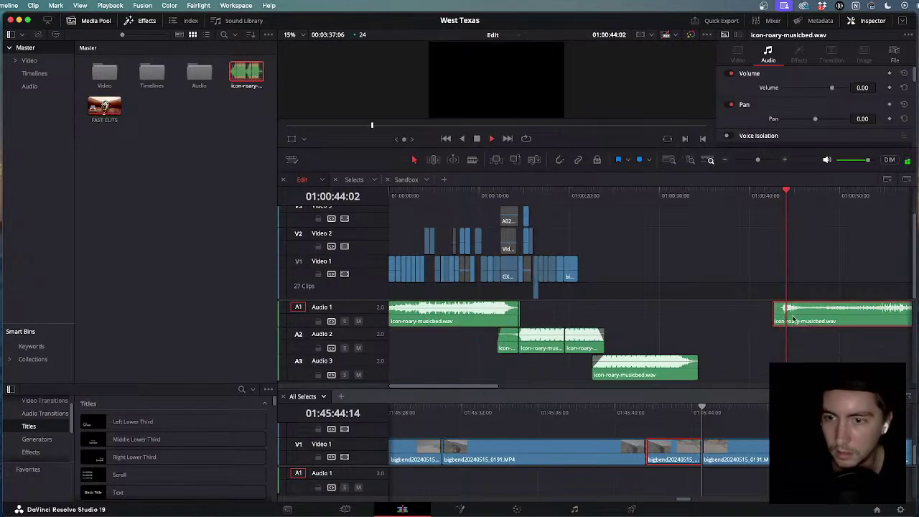
Listen to the full icon-roary-musicbed.wav on Audio 1 at around 01:01:45 and 01:02:46.
key(super+minus)
key(super+minus)
click(687, 196)
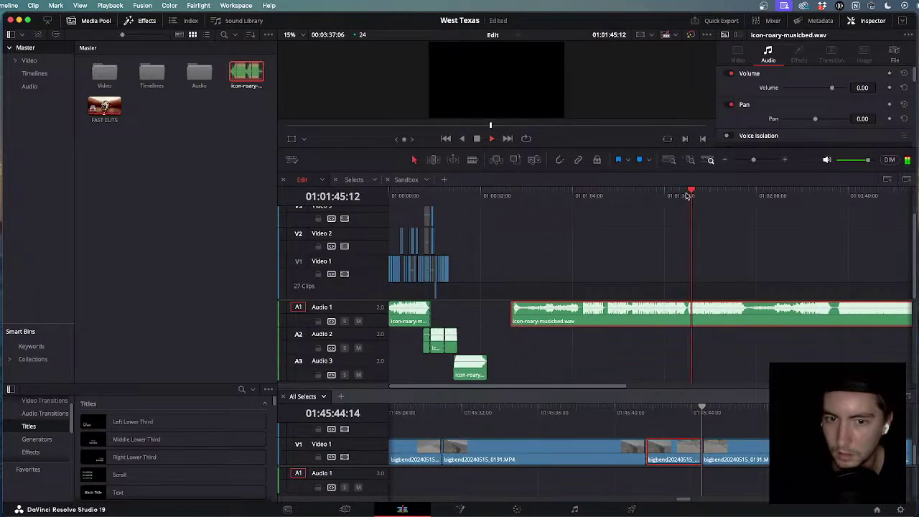
key(super+minus)
key(super+minus)
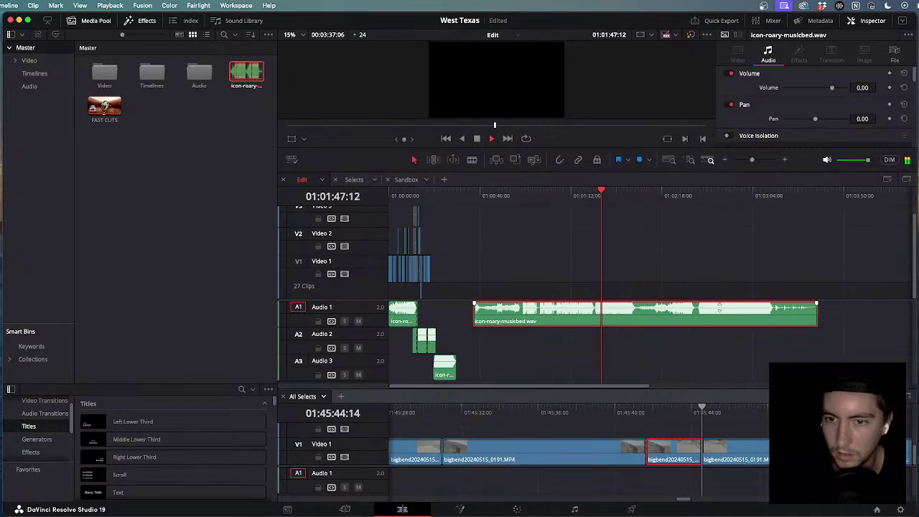
click(710, 197)
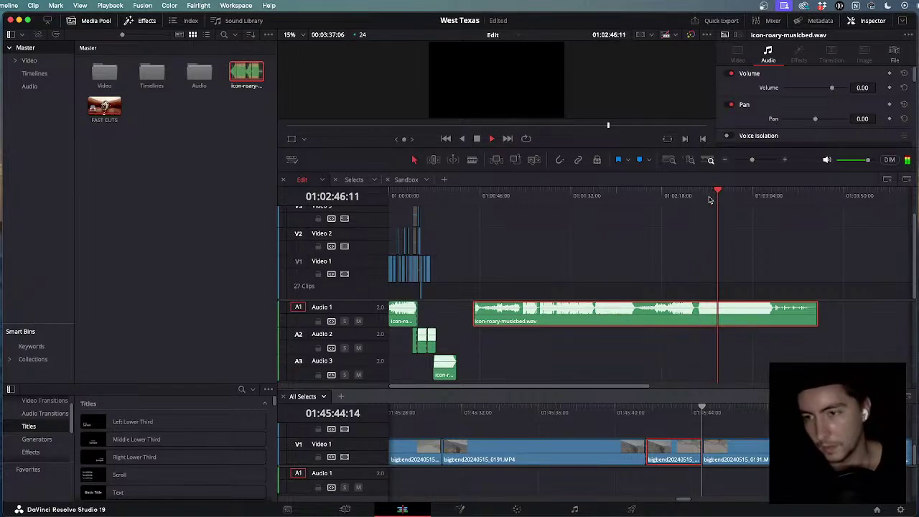
key(space)
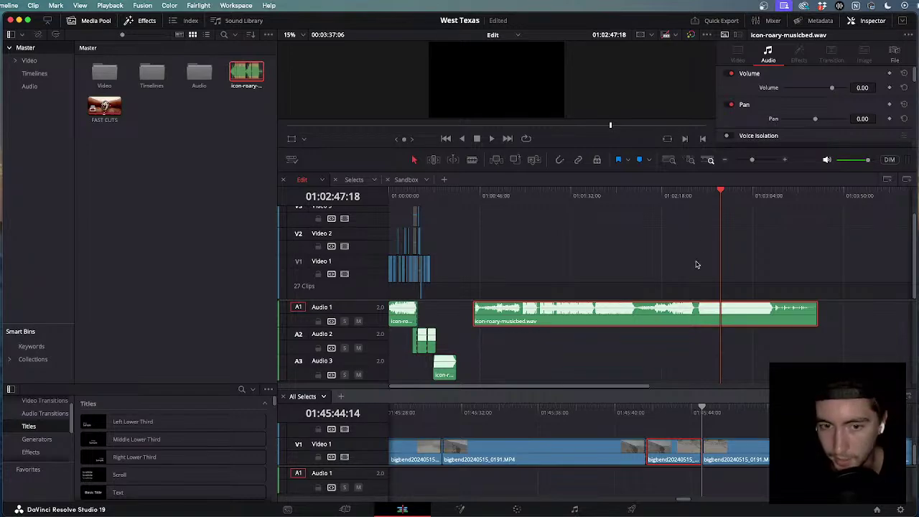
Play the edit from about 01:00:13 into the last Video 1 clip to check the cuts against the music.
scroll(602, 295, up, 5)
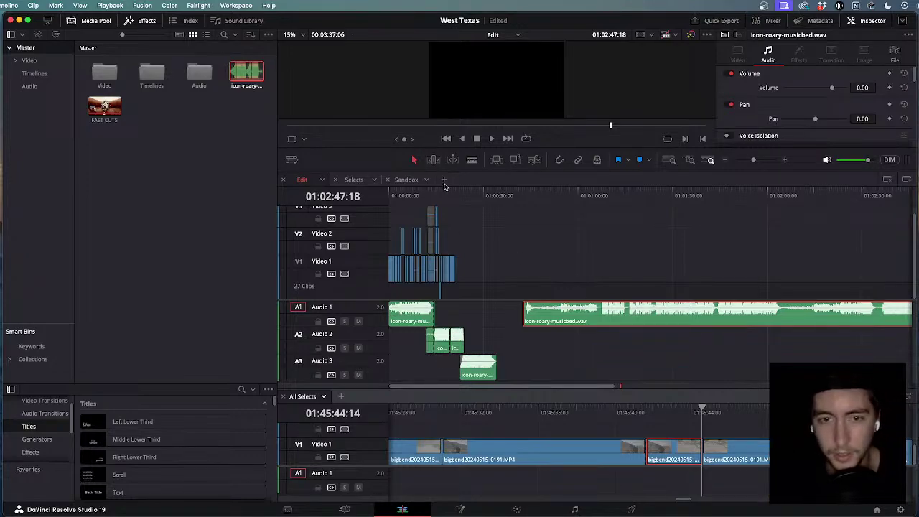
drag(443, 192, 430, 194)
key(space)
key(super+equal)
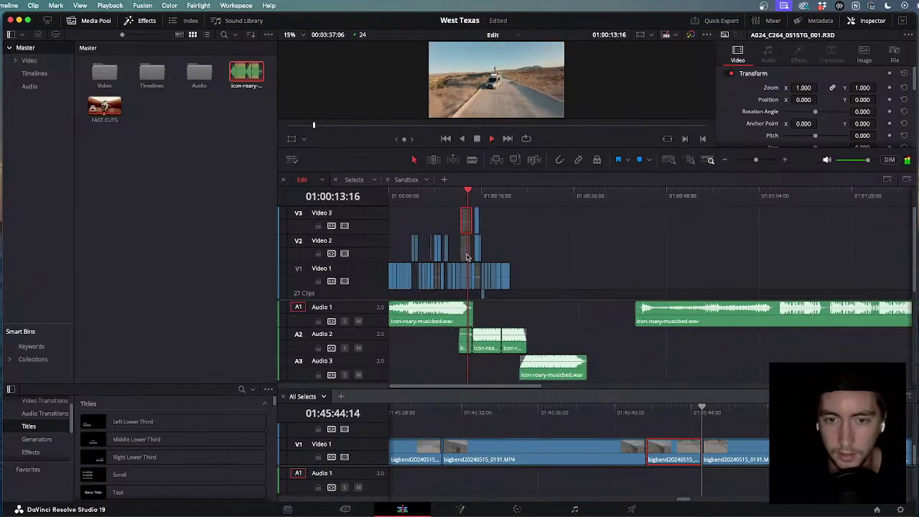
key(super+equal)
key(super+equal)
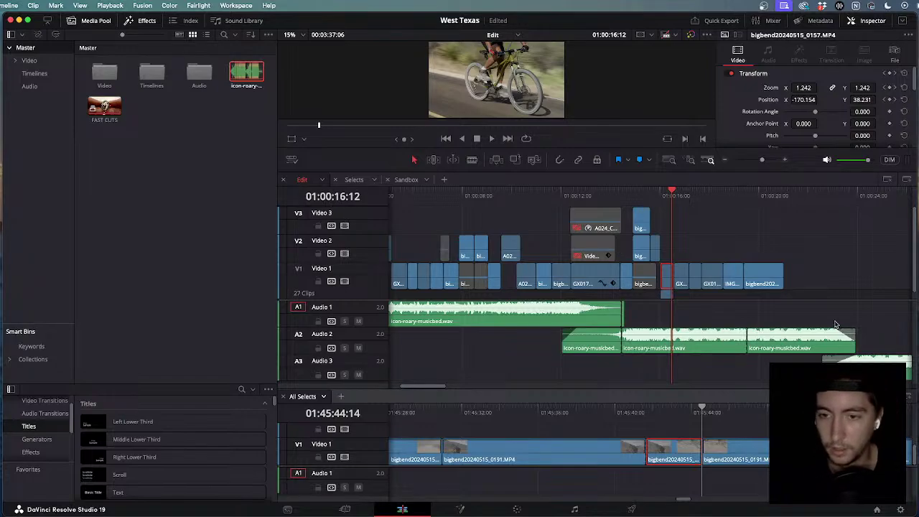
key(space)
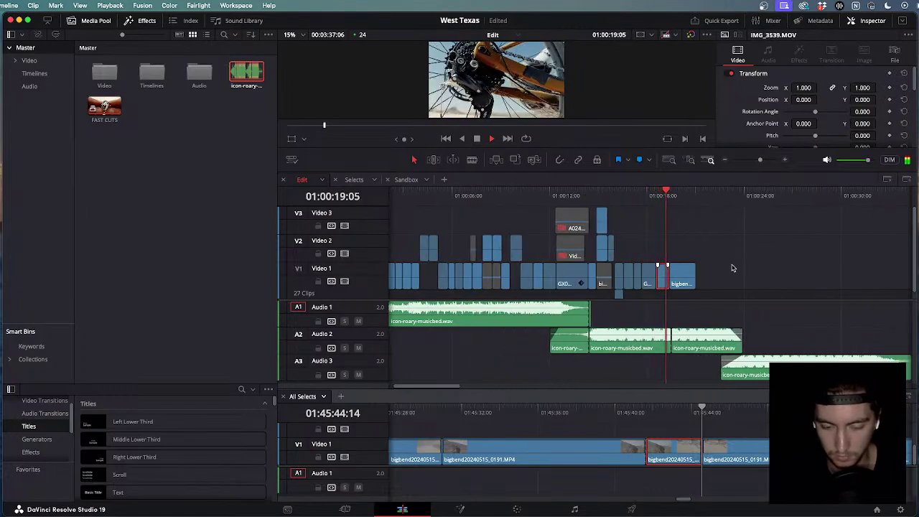
key(space)
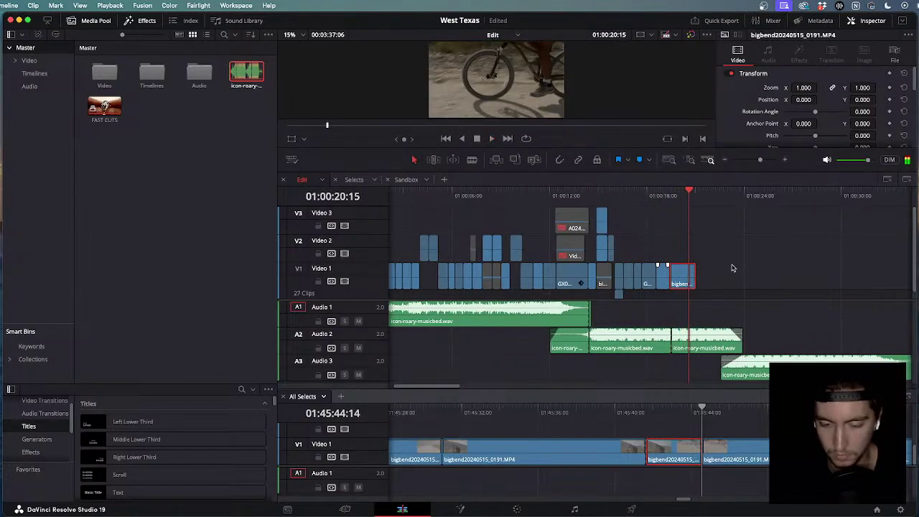
Extend the end of the last Video 1 clip, bigbend20240515_0191.MP4, to about 01:00:21:06 and play past it.
key(space)
key(j)
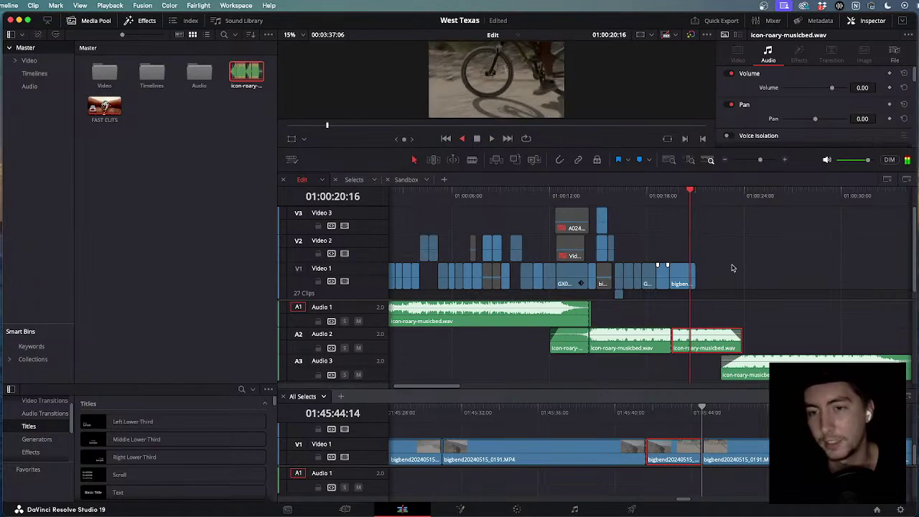
key(k)
scroll(715, 267, up, 3)
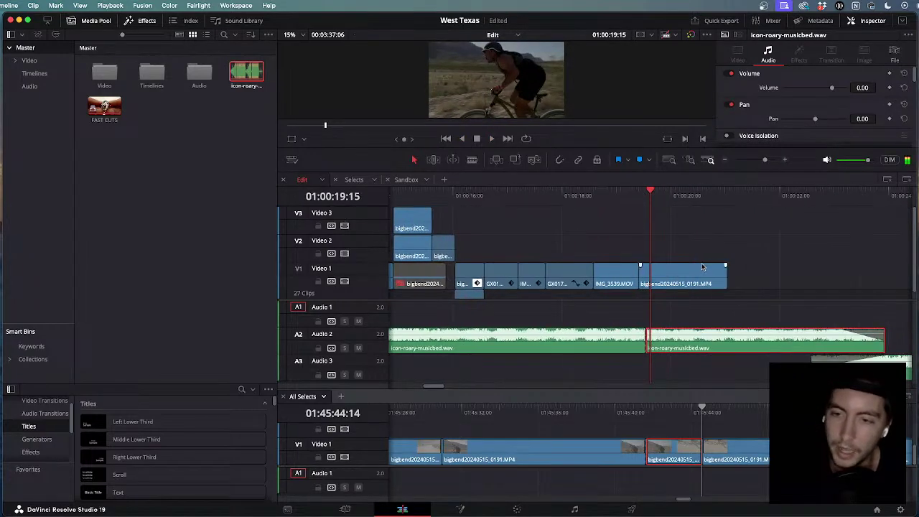
drag(727, 277, 740, 280)
key(space)
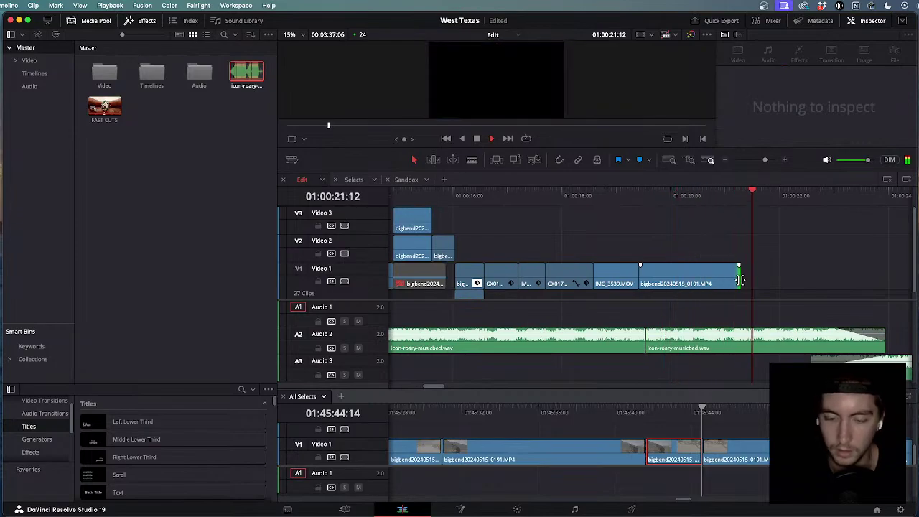
key(space)
scroll(721, 279, down, 2)
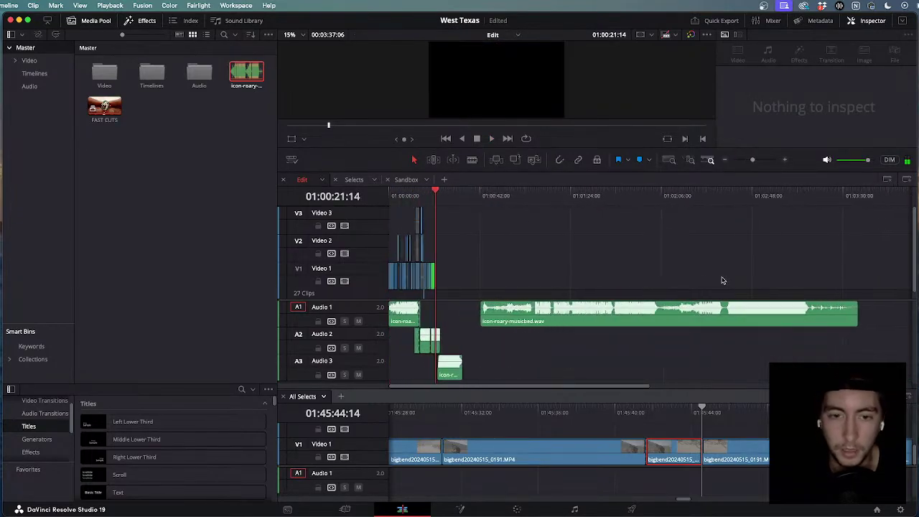
scroll(723, 281, up, 2)
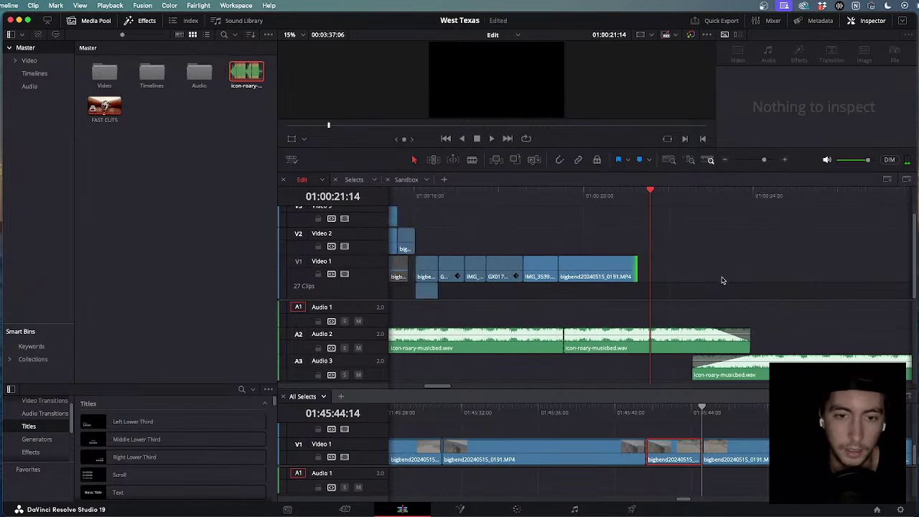
Mute Audio 1 and Audio 2 and scrub the closing Video 1 clips from about 01:00:16 to 01:00:20.
click(447, 195)
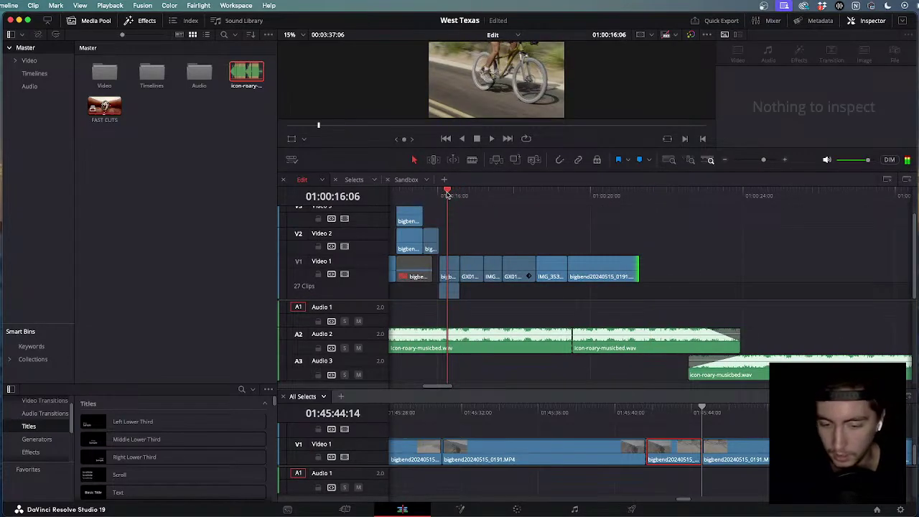
drag(448, 194, 471, 200)
click(359, 321)
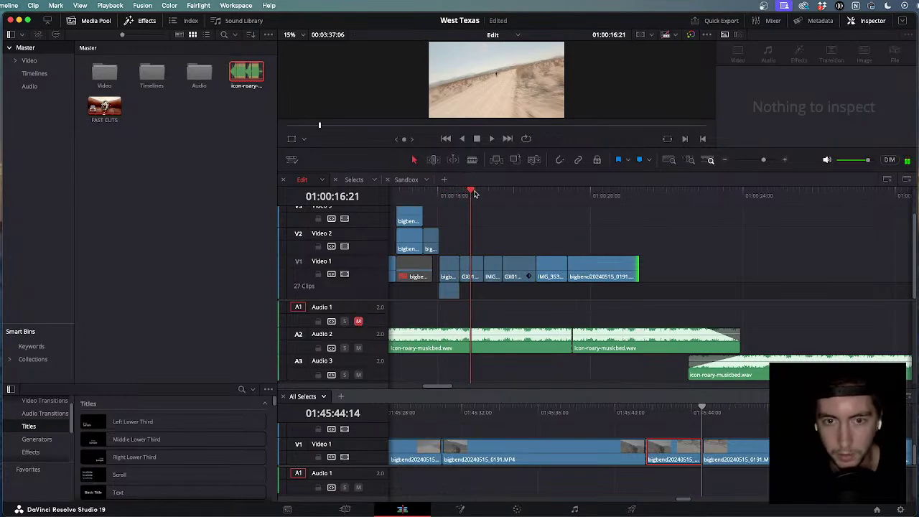
click(359, 348)
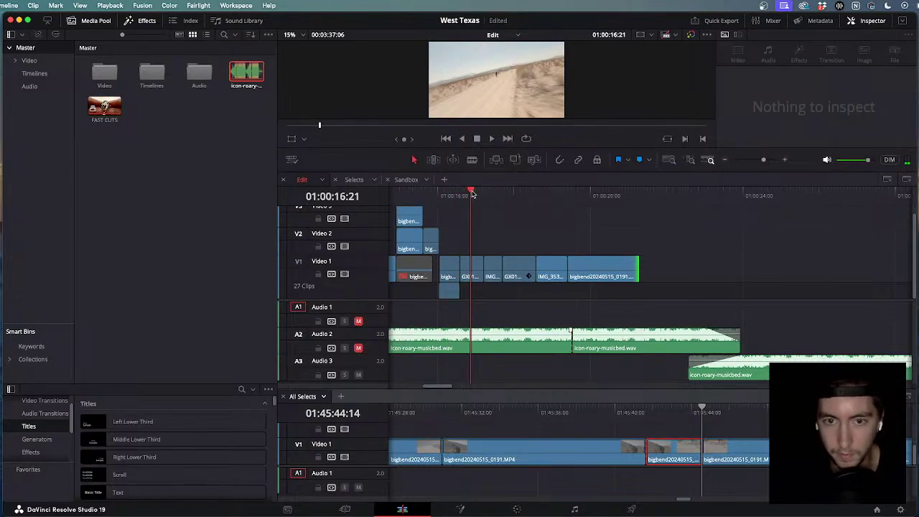
drag(471, 194, 478, 196)
drag(489, 199, 607, 228)
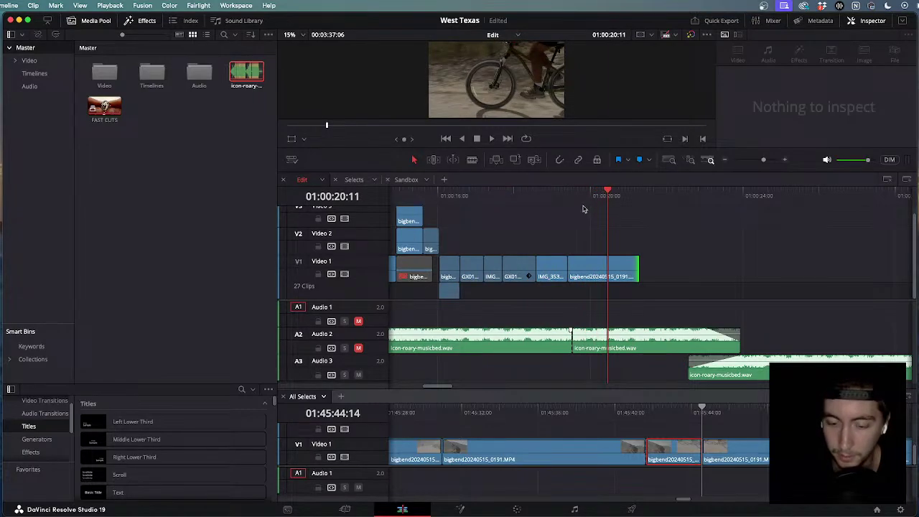
Flip the last Video 1 clip, bigbend20240515_0191.MP4, horizontally.
mouse_move(608, 195)
mouse_down()
mouse_move(585, 196)
mouse_move(599, 202)
mouse_up()
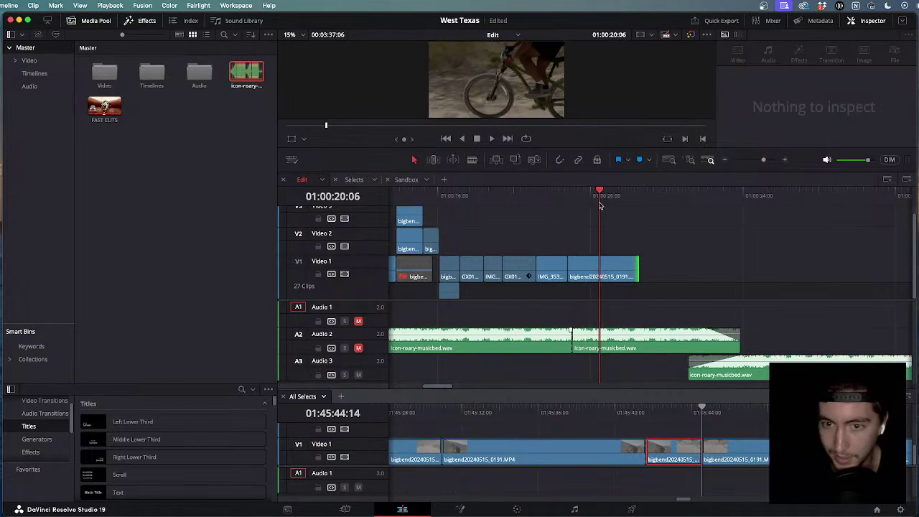
click(597, 271)
scroll(753, 128, down, 3)
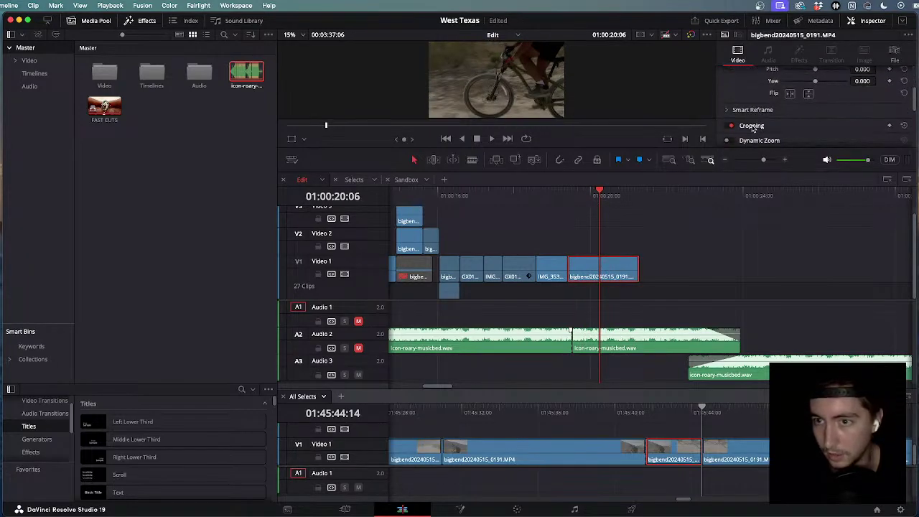
click(791, 93)
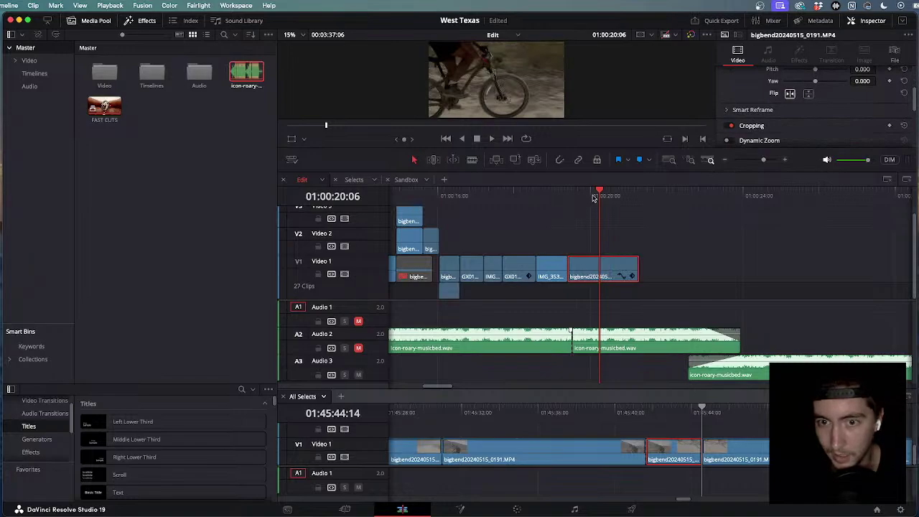
Scrub back over the preceding Video 1 clips, unmute Audio 2 and play the closing shots through the flipped clip.
drag(594, 199, 515, 284)
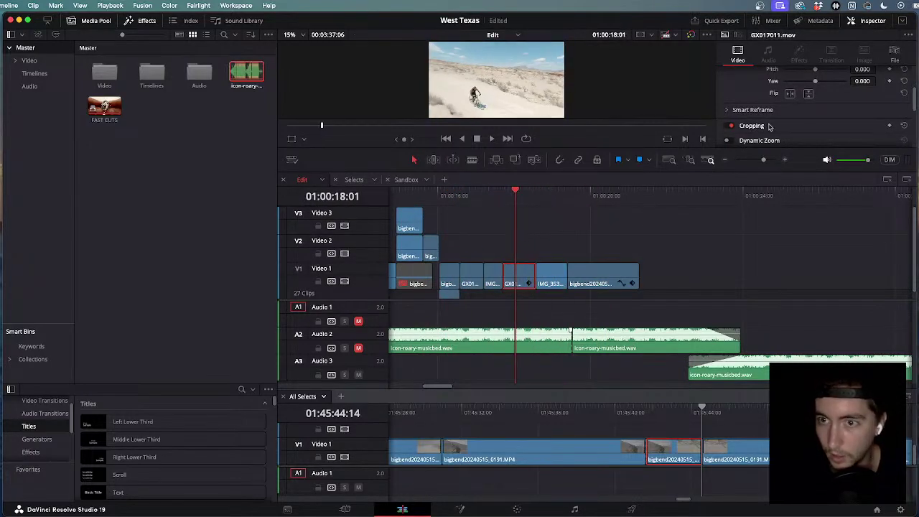
drag(515, 185, 431, 247)
key(space)
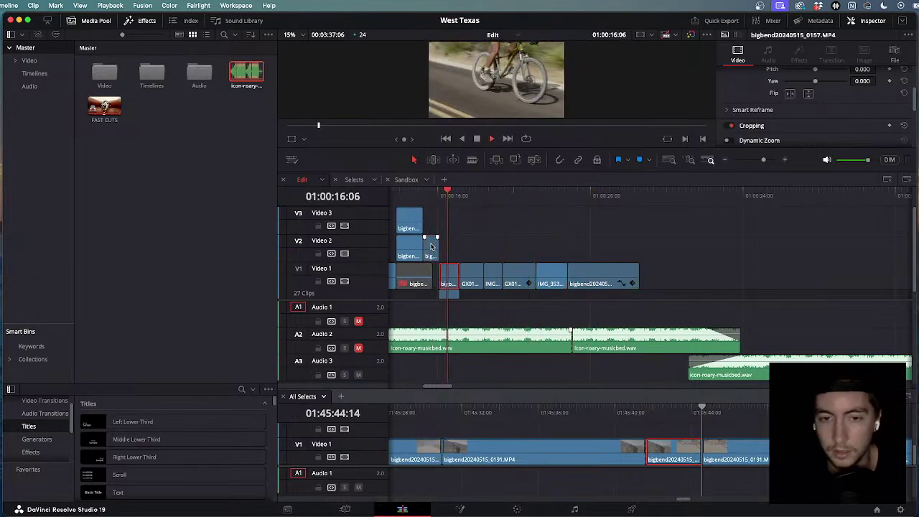
key(space)
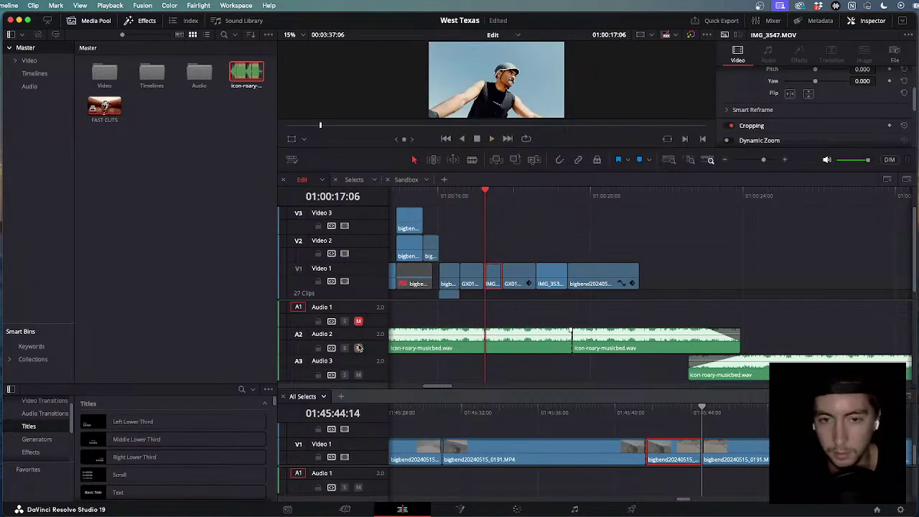
key(space)
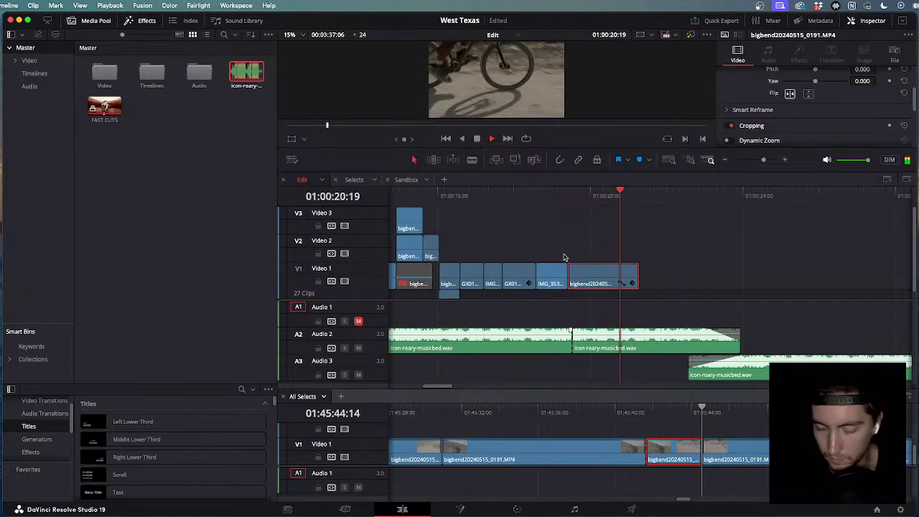
Replay the edit from about 01:00:15 and scrub around the IMG_3539.MOV clip to check the final cuts.
key(space)
key(super+minus)
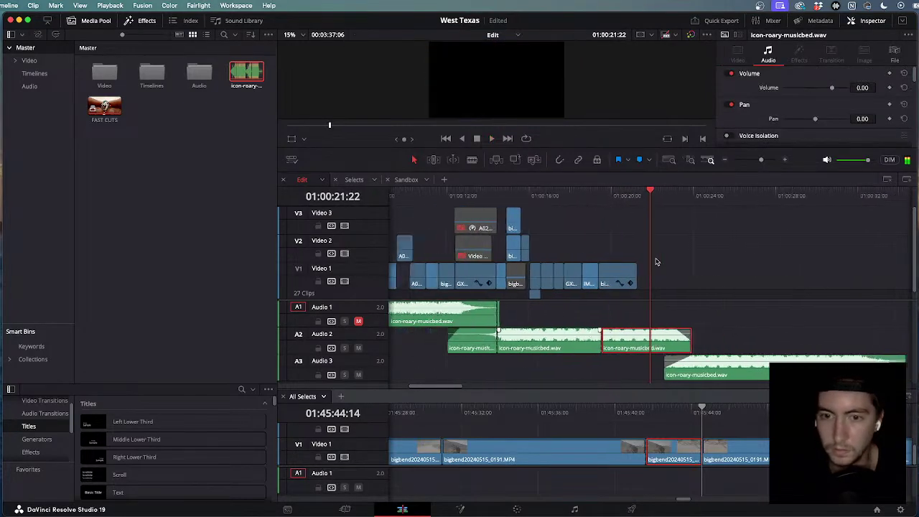
click(516, 195)
key(space)
key(super+equal)
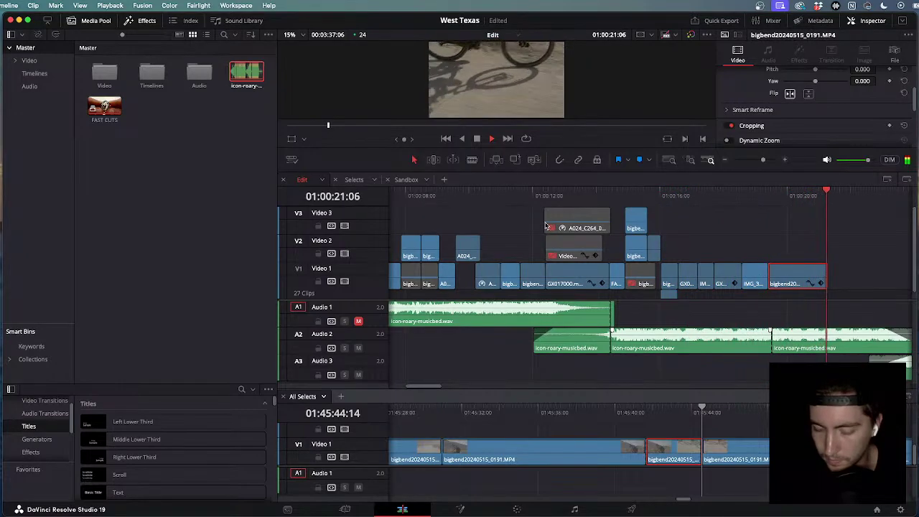
drag(740, 197, 723, 199)
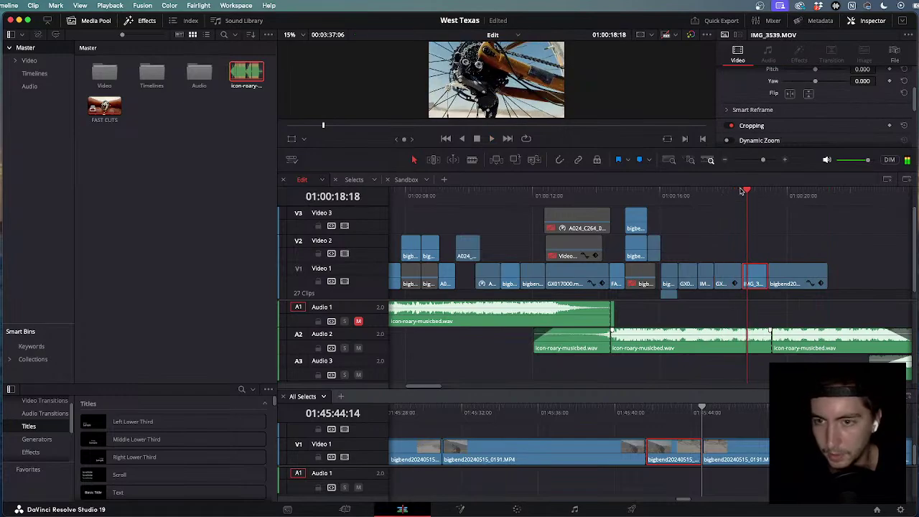
key(super+equal)
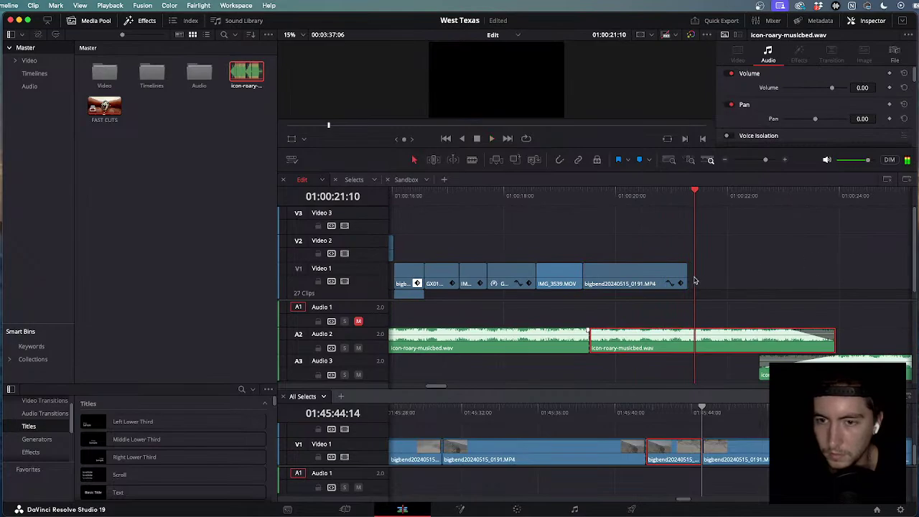
Extend the end of bigbend20240515_0191.MP4 on Video 1 to about 01:00:21:10 and place the playhead at 01:00:21:08.
drag(695, 281, 696, 280)
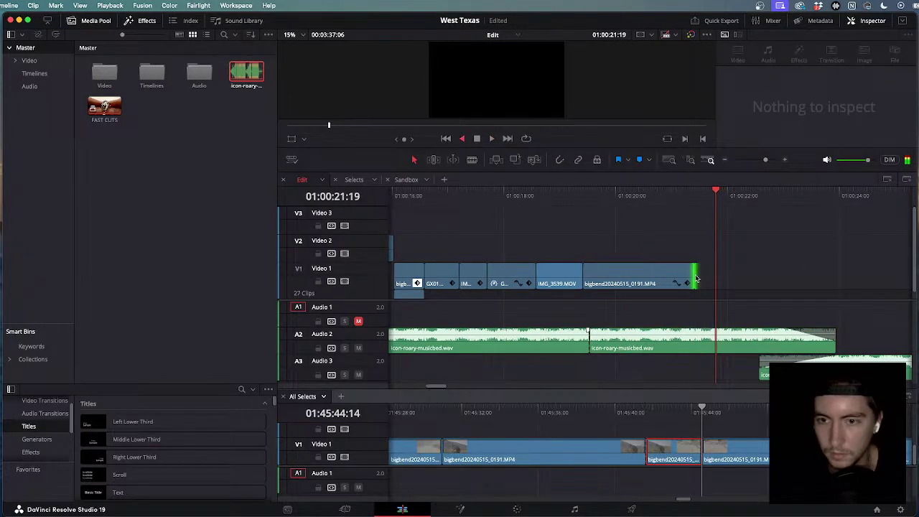
key(l)
key(k)
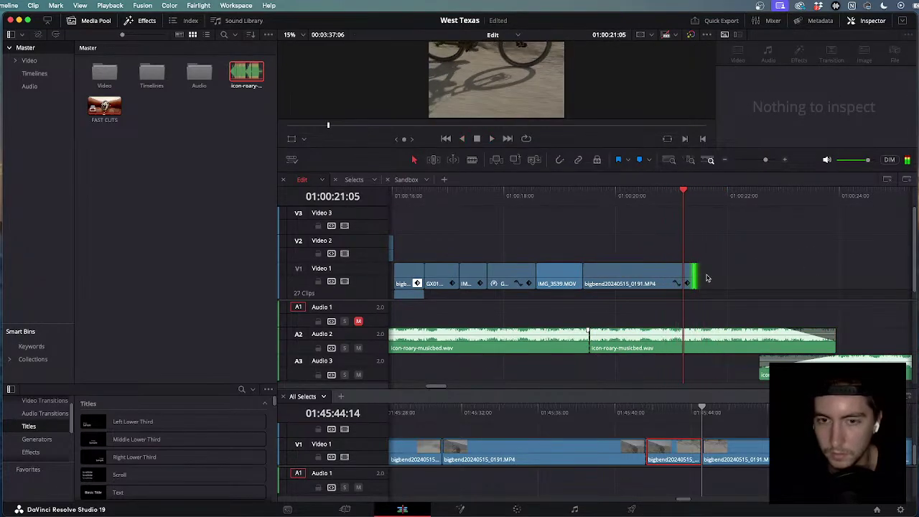
key(Right)
key(Right)
key(Right)
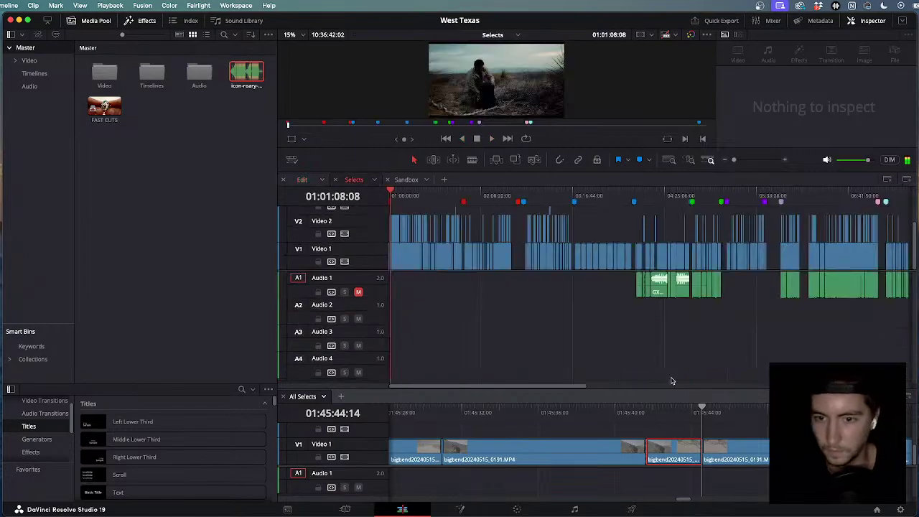
Show the Edit timeline and skim the All Selects clips onward from about 01:45:44 through the GX017011.mov desert riding shots.
click(303, 180)
scroll(628, 493, down, 6)
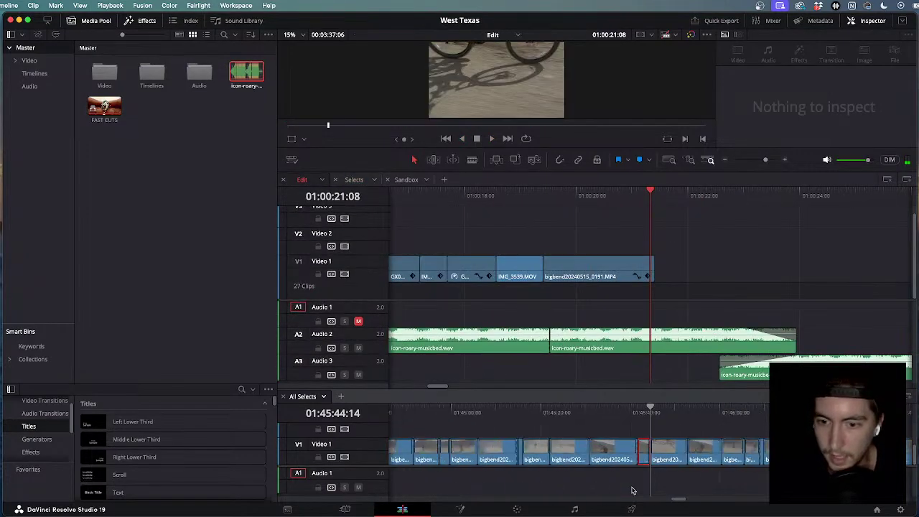
drag(651, 407, 760, 435)
scroll(650, 413, down, 4)
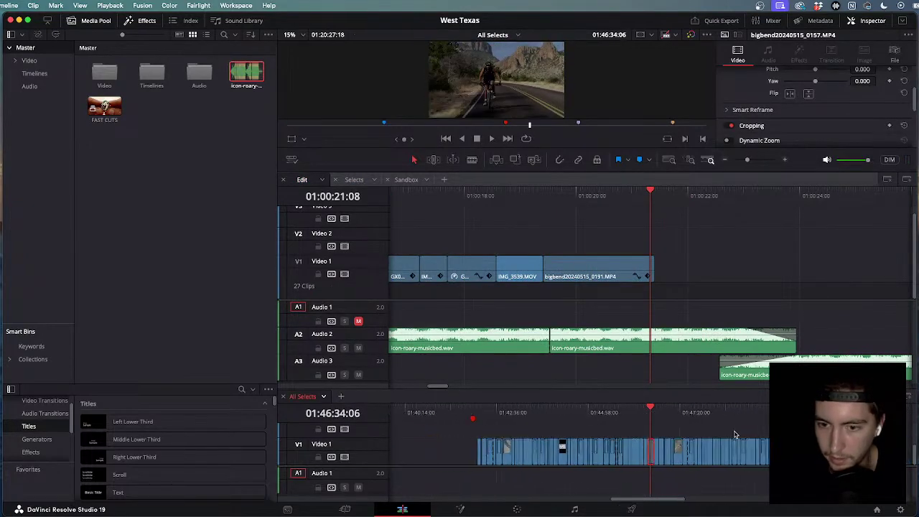
drag(661, 409, 725, 427)
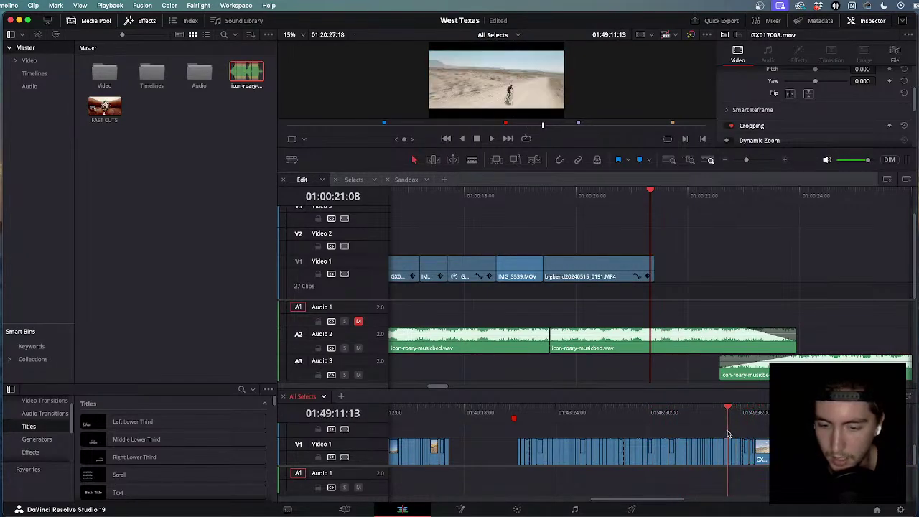
scroll(727, 434, up, 8)
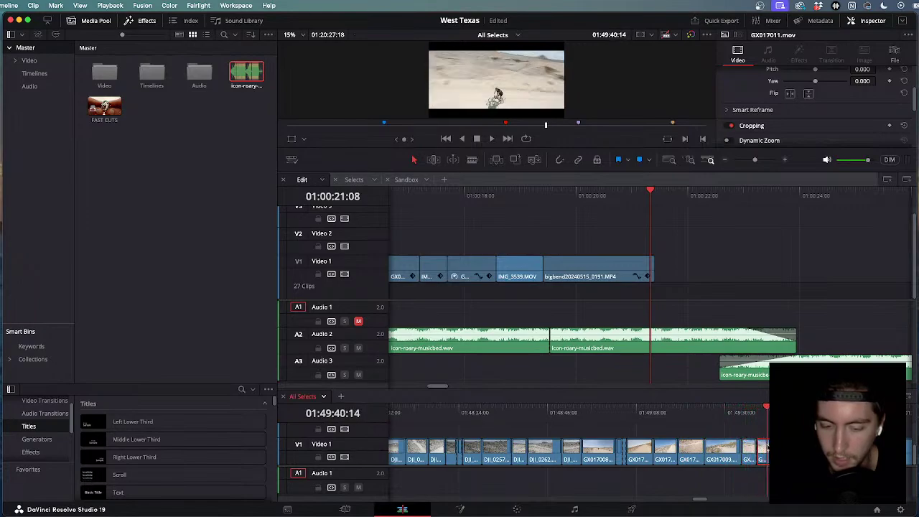
scroll(607, 415, right, 5)
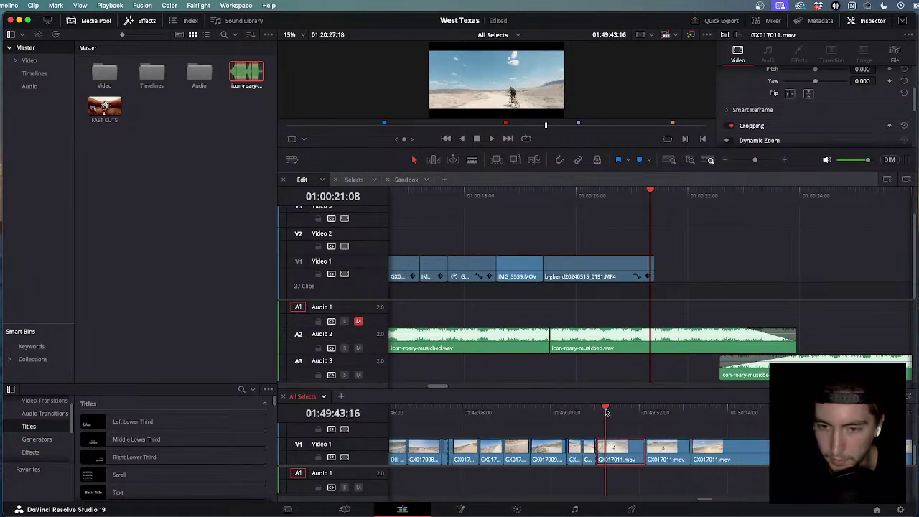
drag(606, 412, 695, 443)
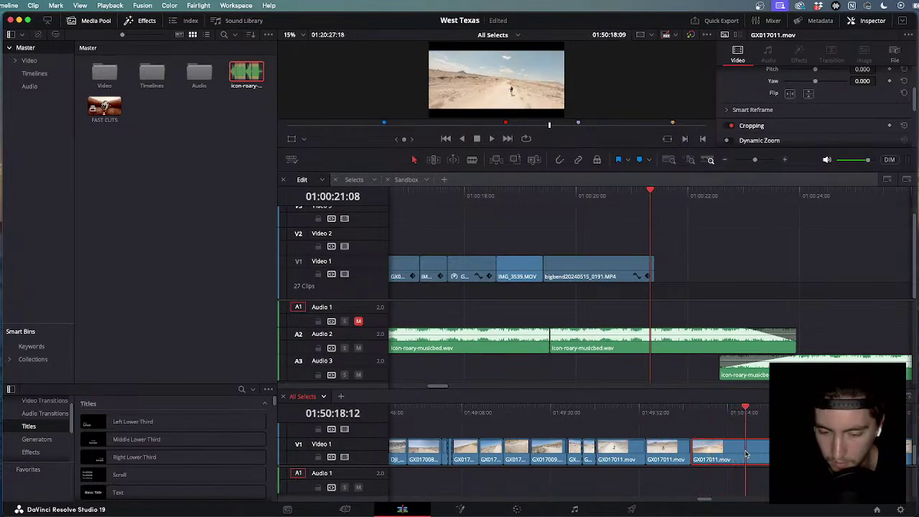
scroll(756, 457, right, 4)
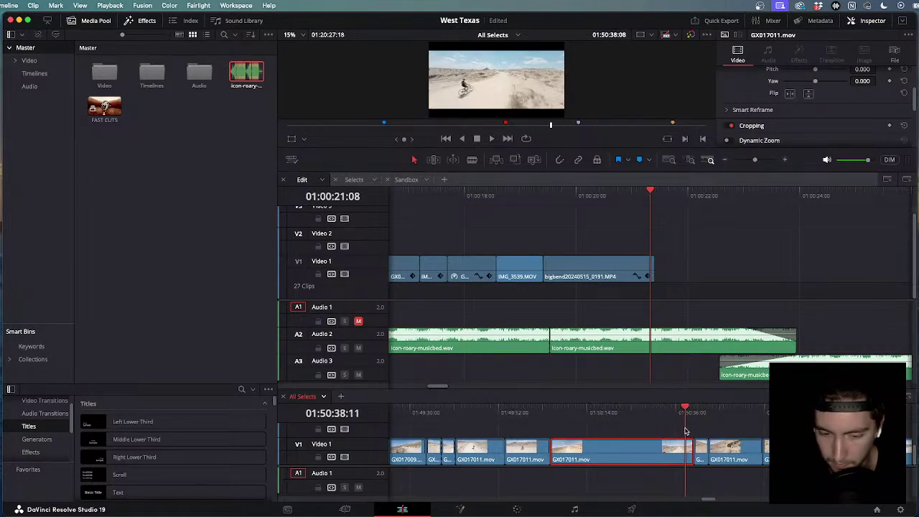
drag(685, 431, 700, 434)
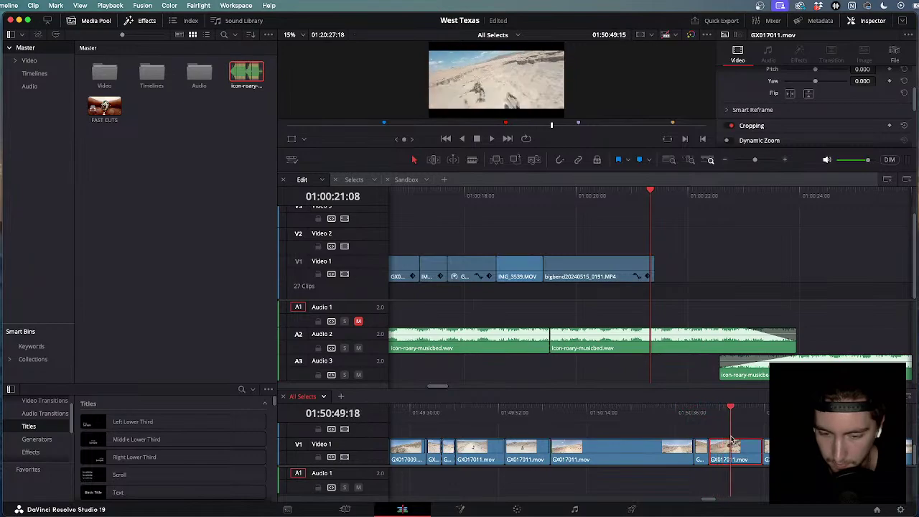
key(super+minus)
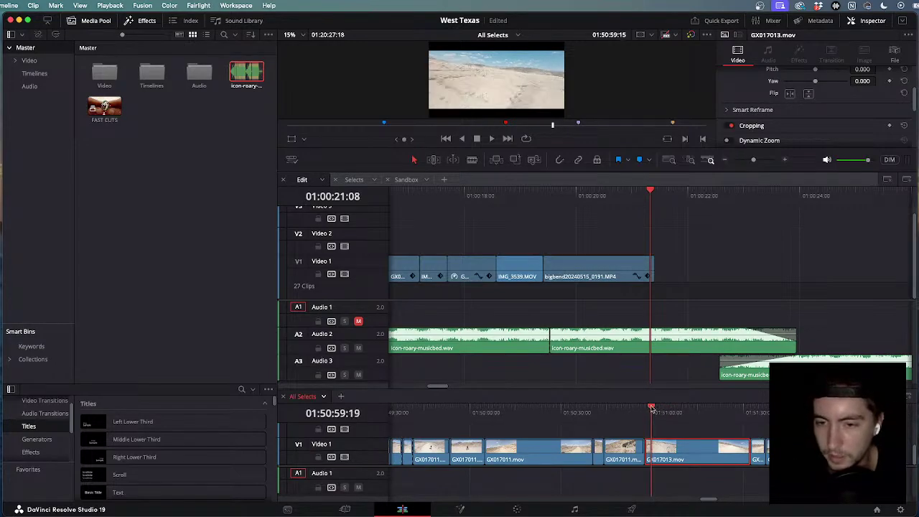
Examine the A010 rider shots and the A009 wheel shot that follow GX017013.mov in All Selects.
drag(754, 424, 767, 426)
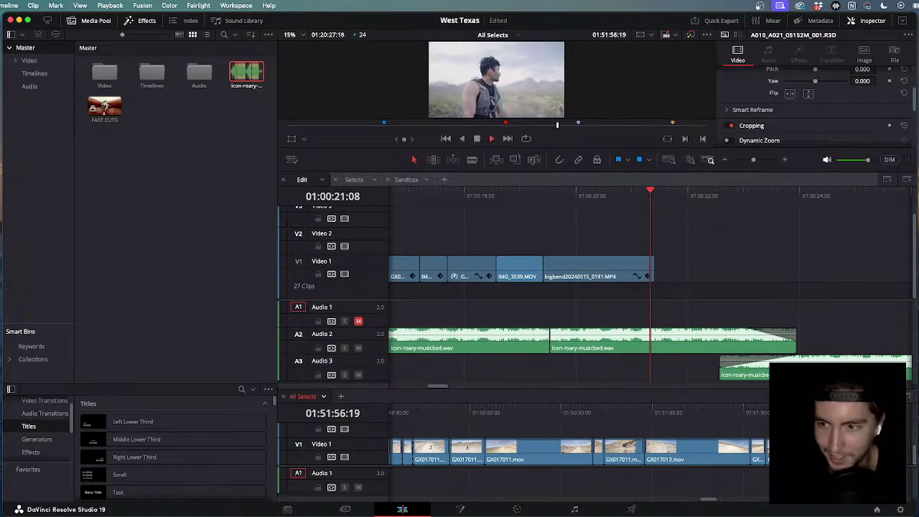
scroll(762, 445, up, 3)
key(j)
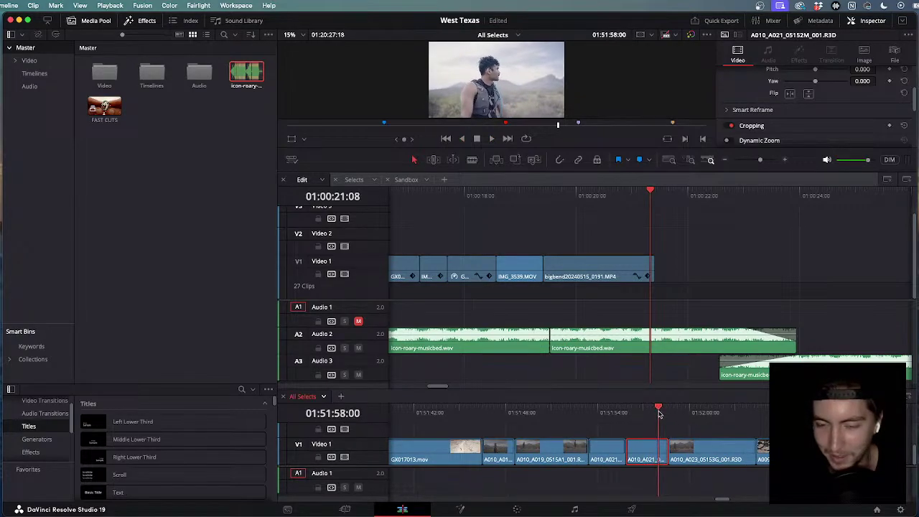
drag(670, 417, 783, 431)
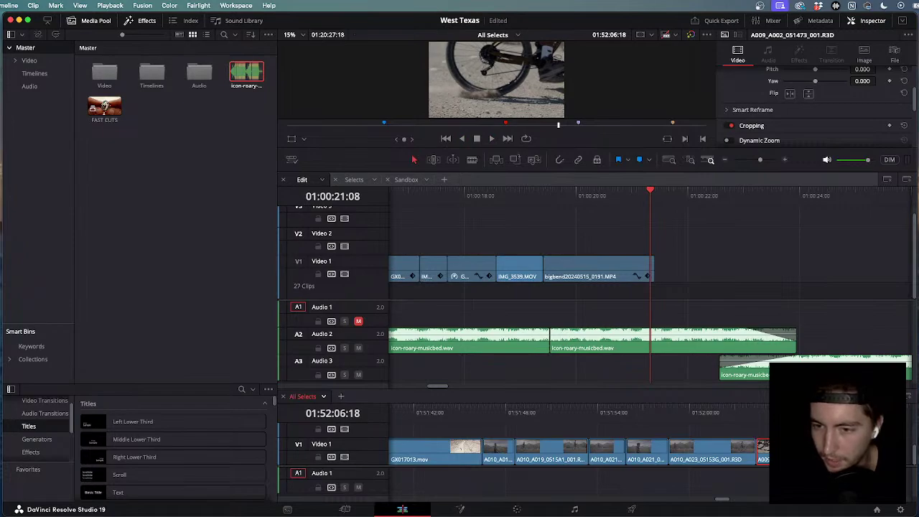
drag(793, 416, 512, 415)
scroll(604, 411, down, 3)
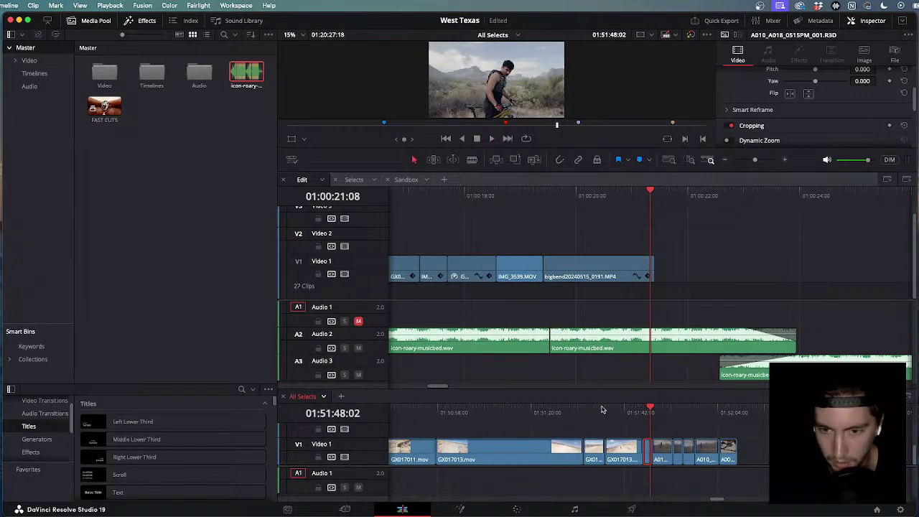
Split the long GX017013.mov clip in All Selects at 01:51:07:20 and 01:51:09:16 to isolate the riding segment.
drag(603, 411, 549, 417)
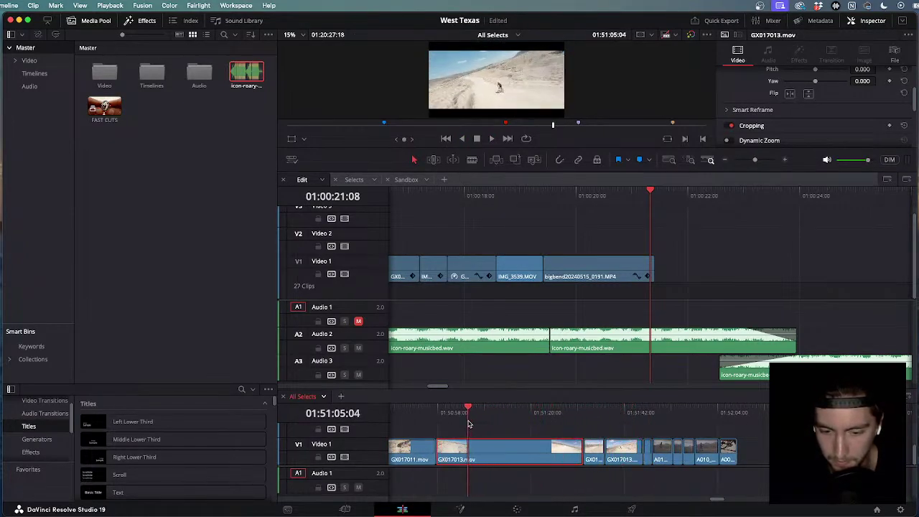
scroll(468, 424, down, 3)
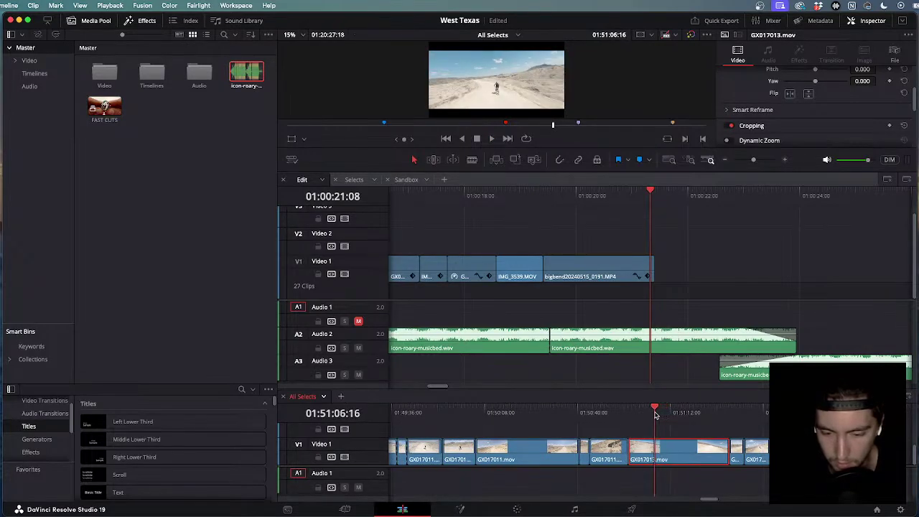
scroll(670, 431, up, 2)
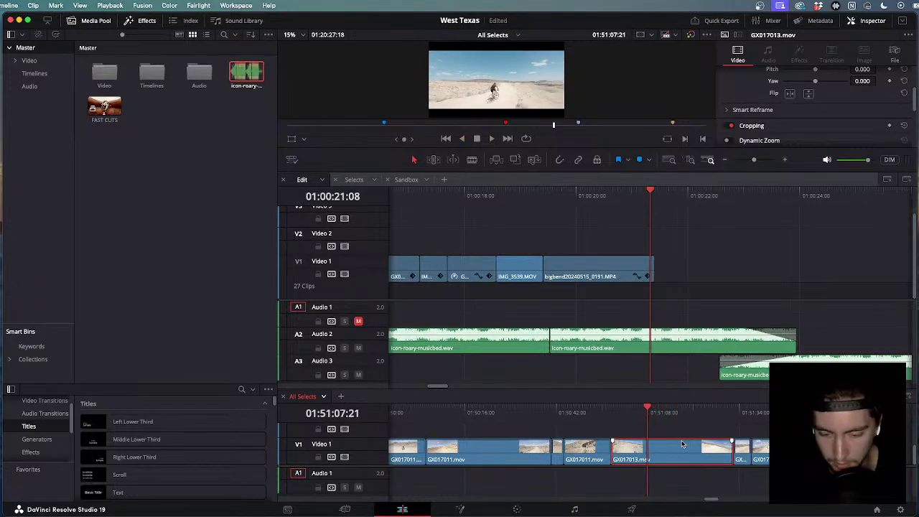
key(super+b)
key(space)
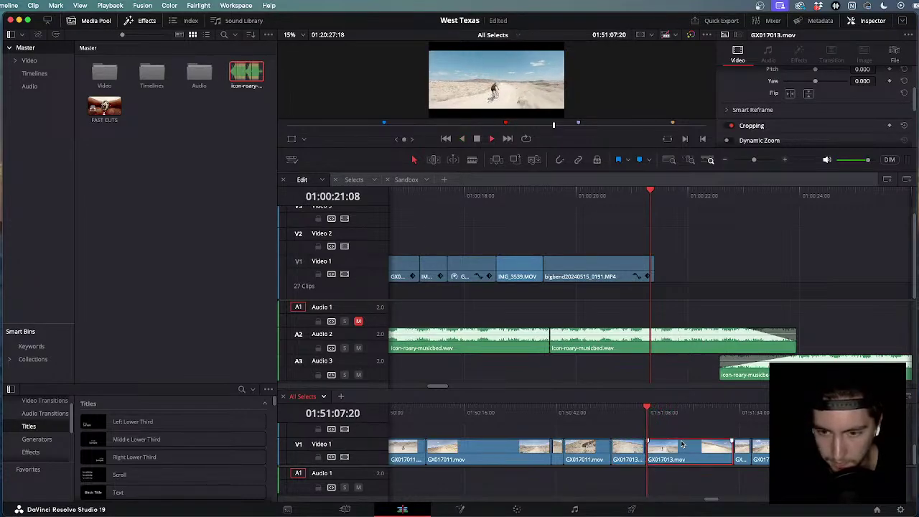
key(super+b)
key(space)
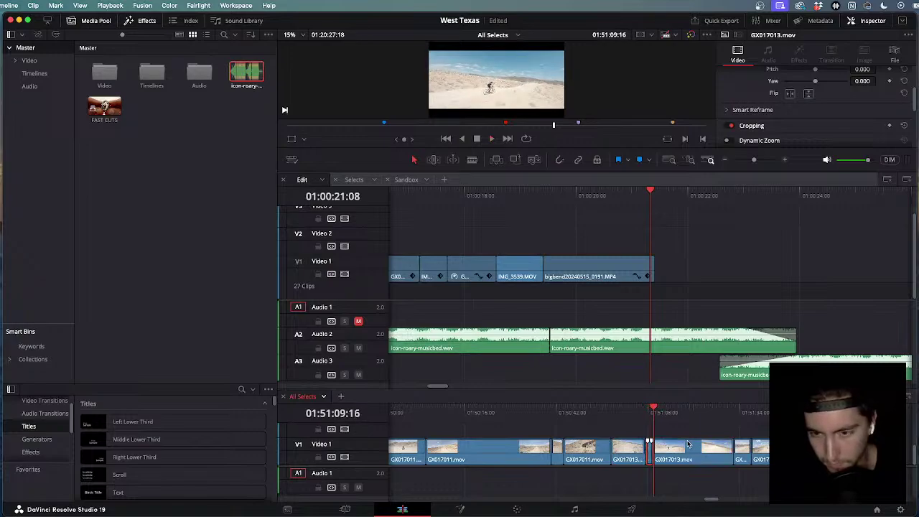
Copy the isolated GX017013.mov segment to the end of Video 1 in the Edit timeline and play the closing shots through it.
click(651, 189)
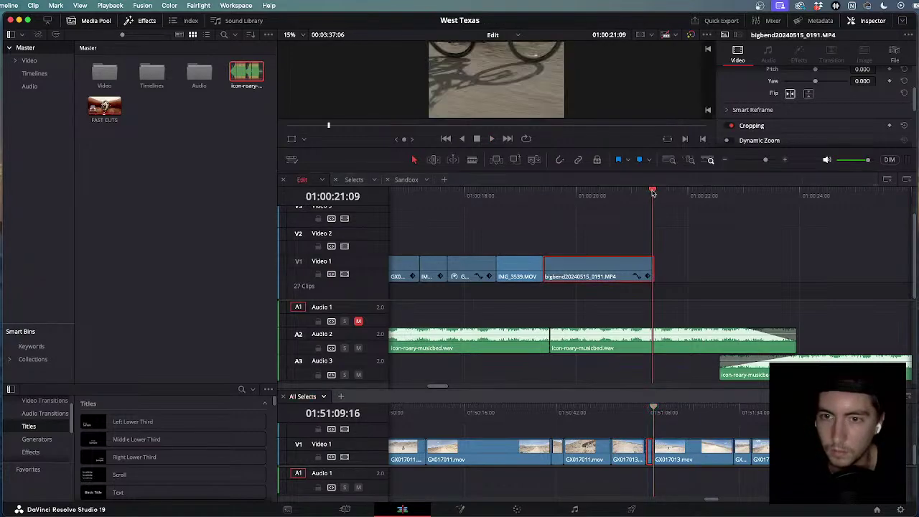
key(super+v)
key(shift+z)
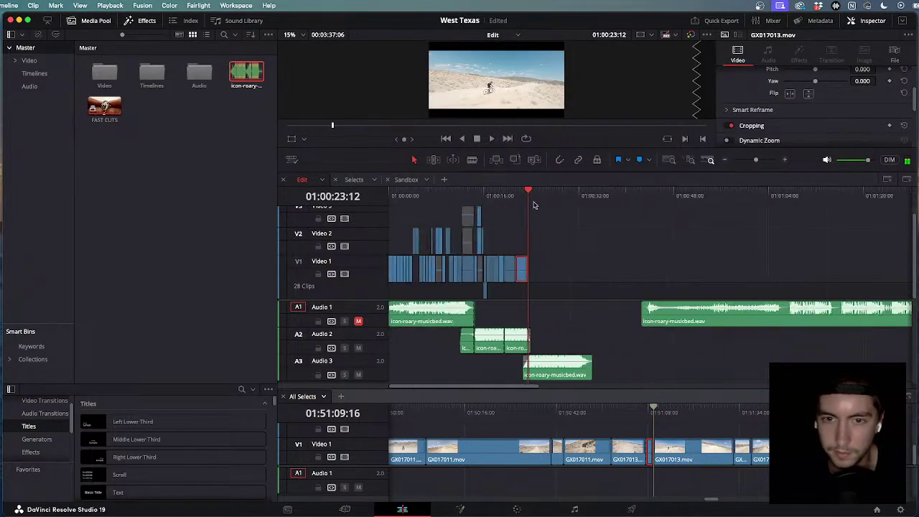
drag(534, 205, 486, 206)
key(super+equal)
key(space)
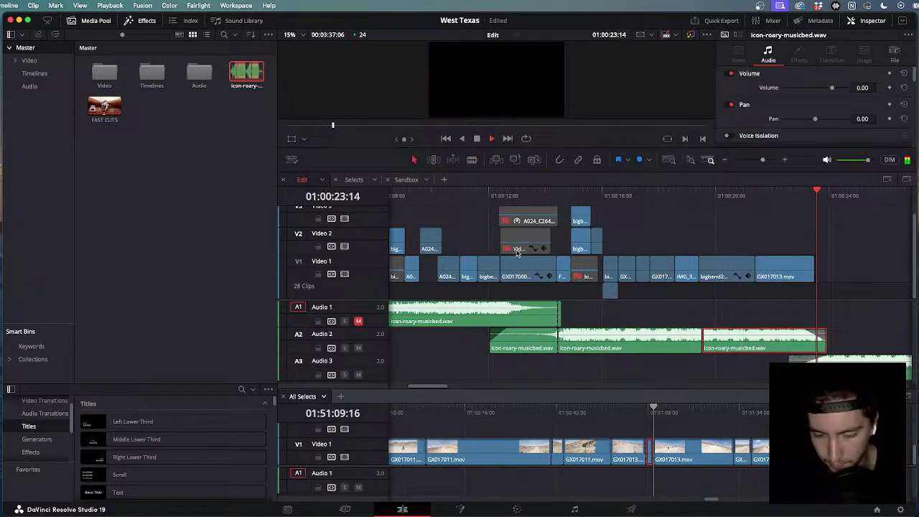
key(j)
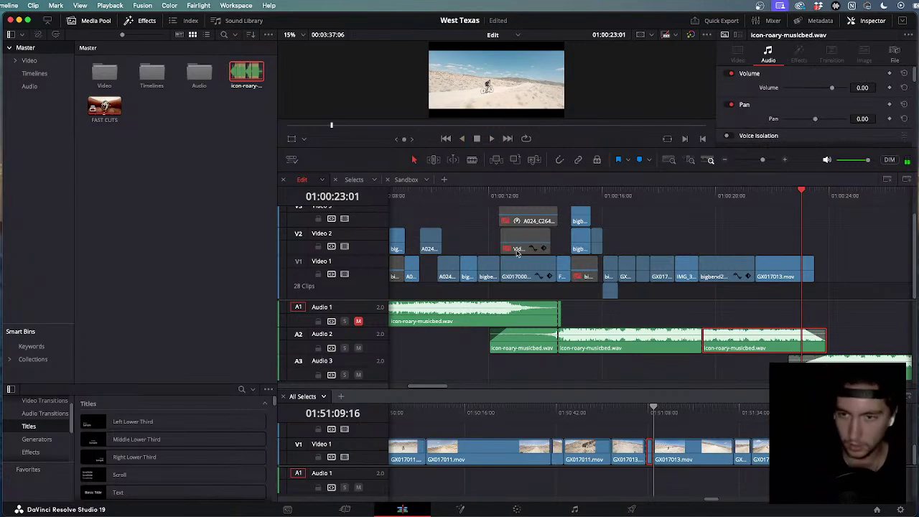
Set the zoom of the last Video 1 clip, GX017013.mov, to 1.430 and play from about 01:00:20:05 to check it.
click(788, 276)
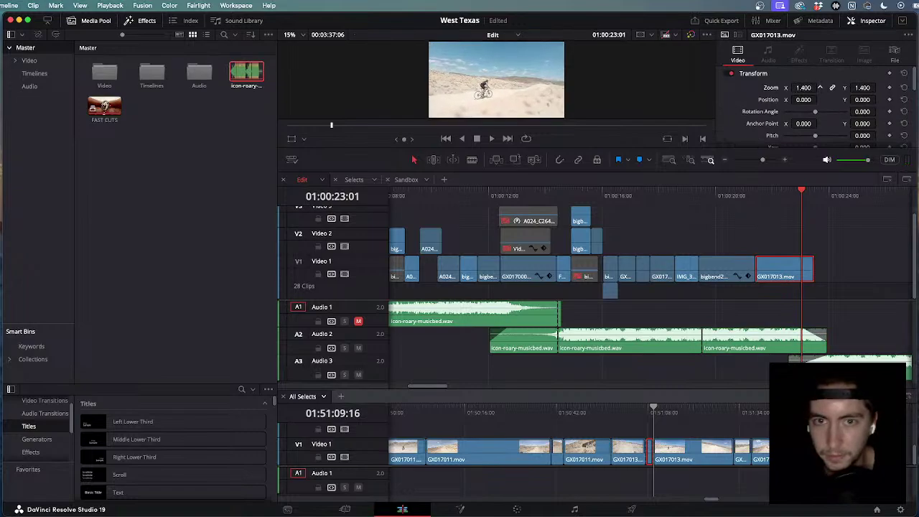
drag(821, 87, 801, 98)
drag(732, 198, 722, 201)
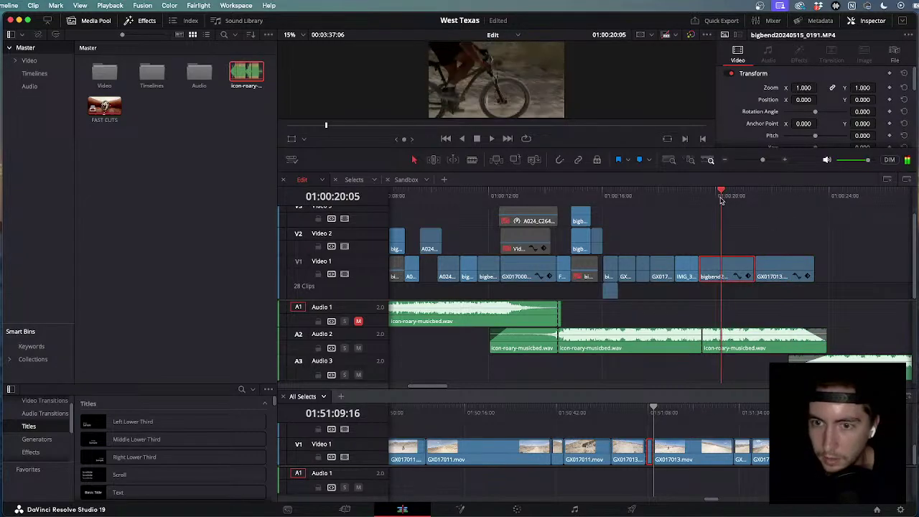
key(space)
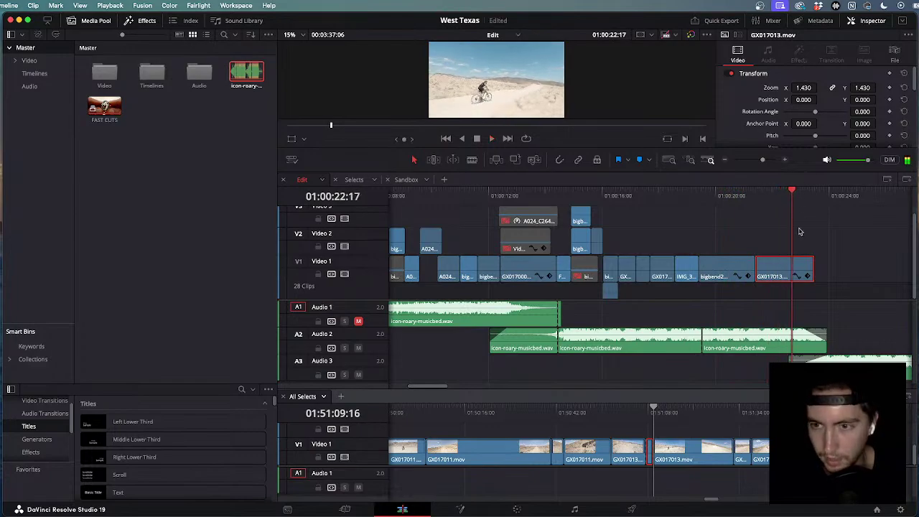
Replay from about 01:00:17, trim the end of bigbend20240515_0191.MP4 to about 01:00:20:15 and move GX017013.mov up against it.
click(634, 195)
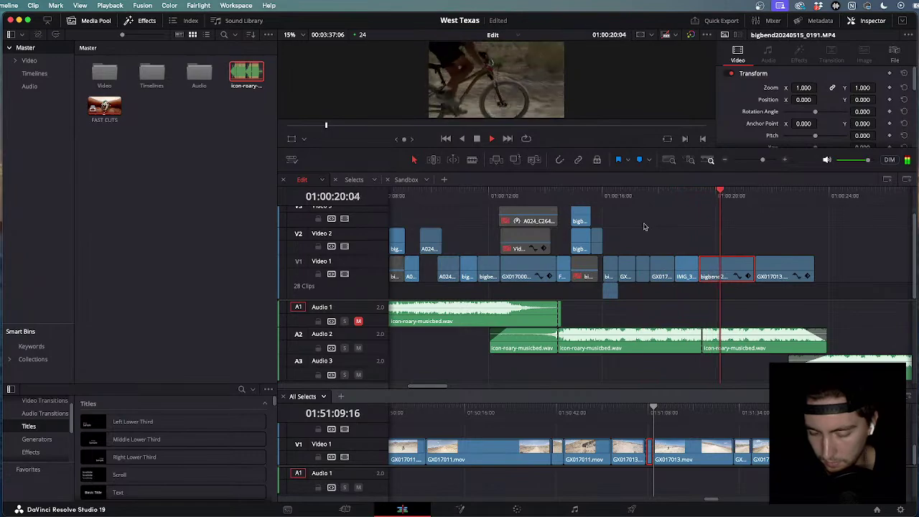
key(j)
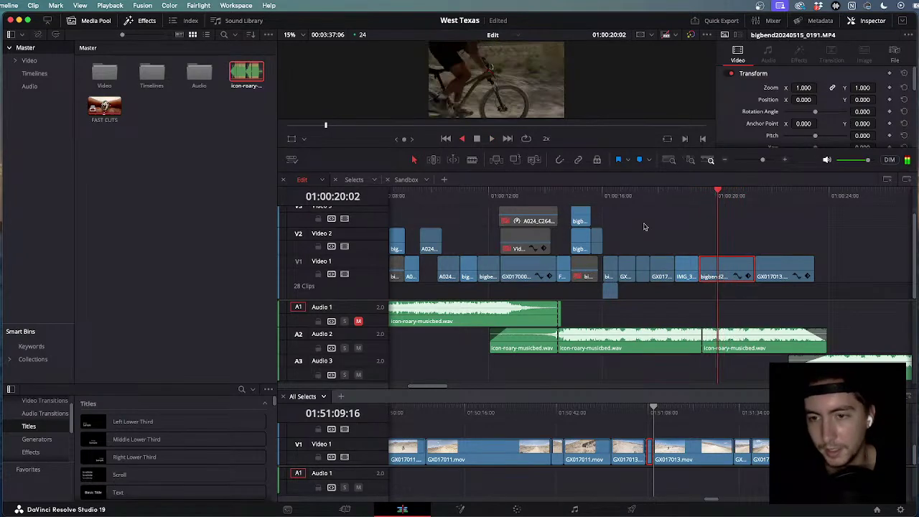
key(j)
key(l)
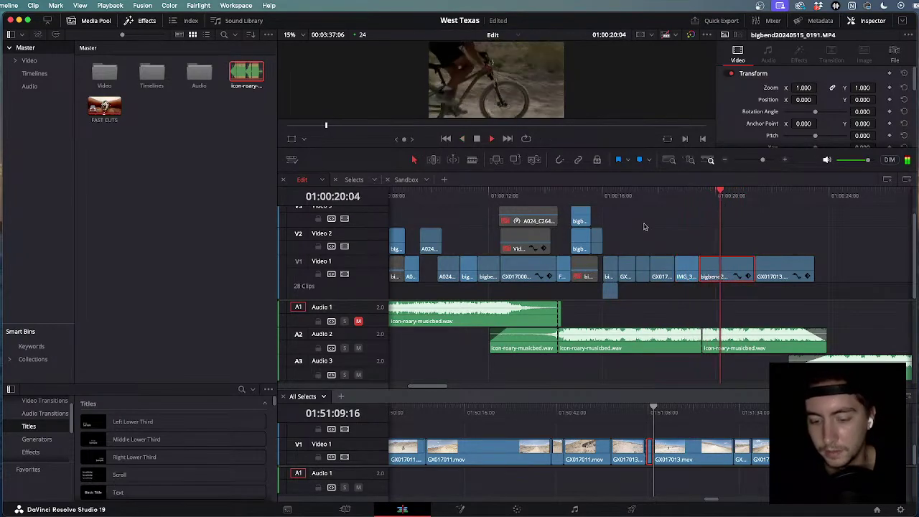
key(super+shift+bracketright)
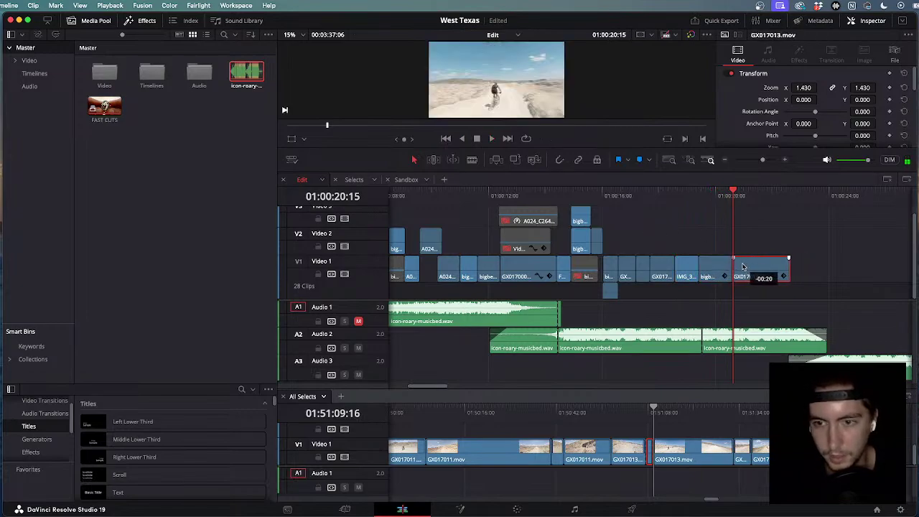
Play into the last Video 1 clip, GX017013.mov, and trim its end to about 01:00:21:18.
key(l)
key(k)
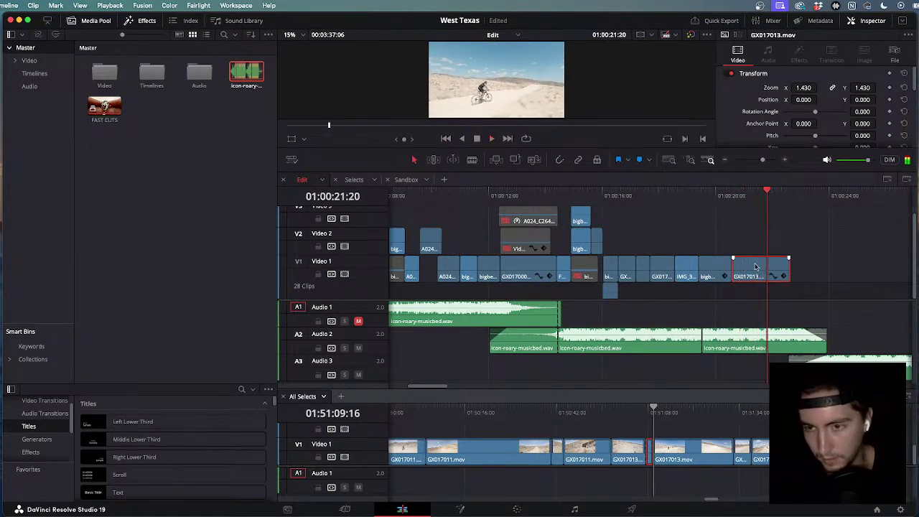
drag(790, 268, 761, 268)
Replay the closing Video 1 shots from about 01:00:16:19 to check the tightened cuts against the music.
click(626, 205)
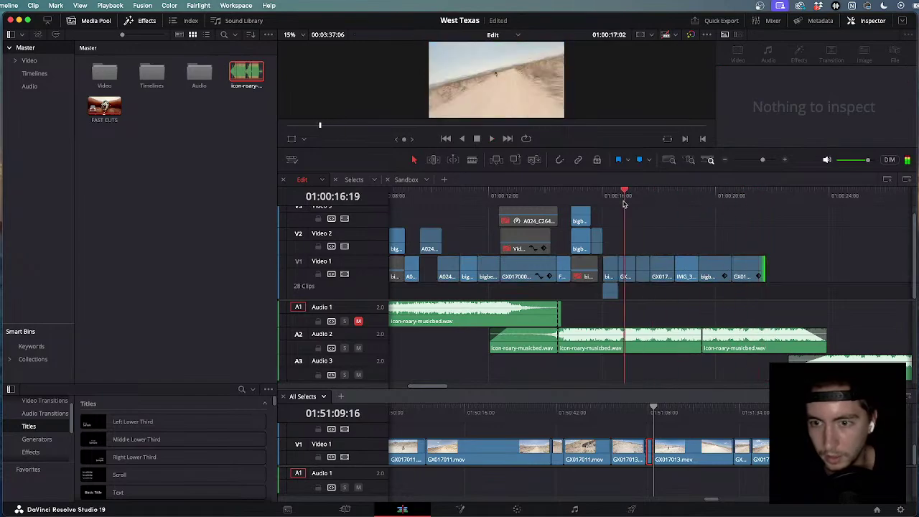
key(space)
scroll(692, 239, up, 1)
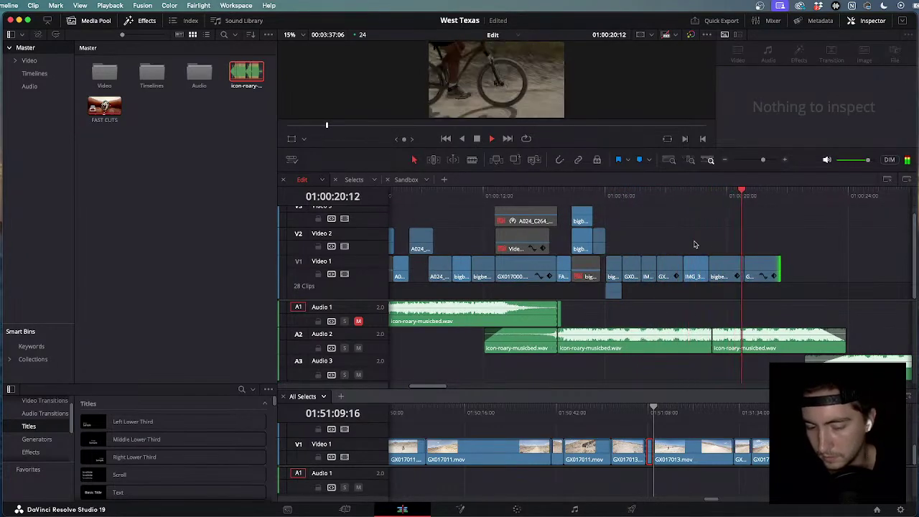
key(j)
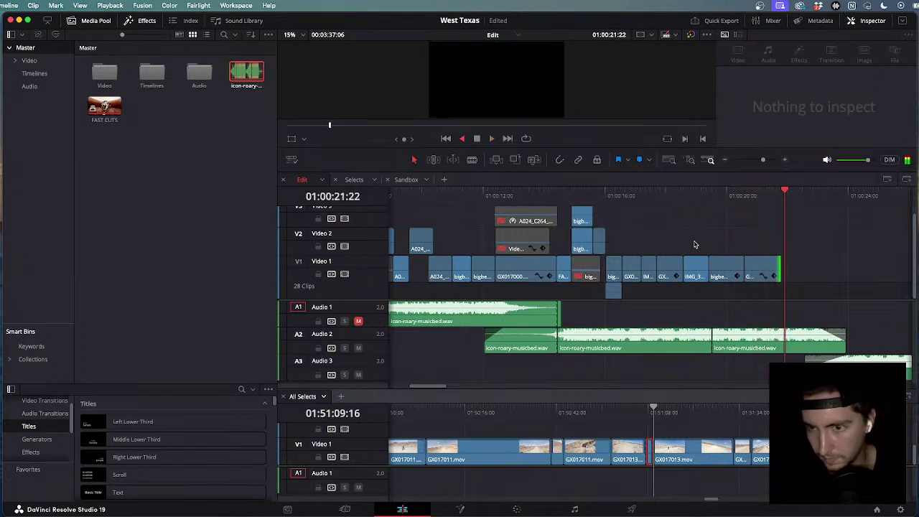
key(k)
Return to the start of the Edit timeline and play the whole edit from 01:00:00:00.
scroll(711, 248, down, 5)
scroll(725, 249, up, 4)
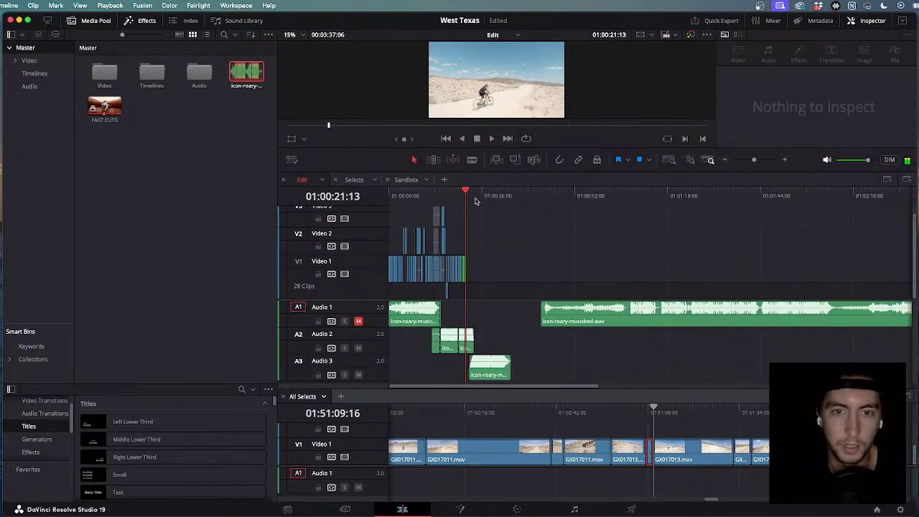
key(Home)
key(l)
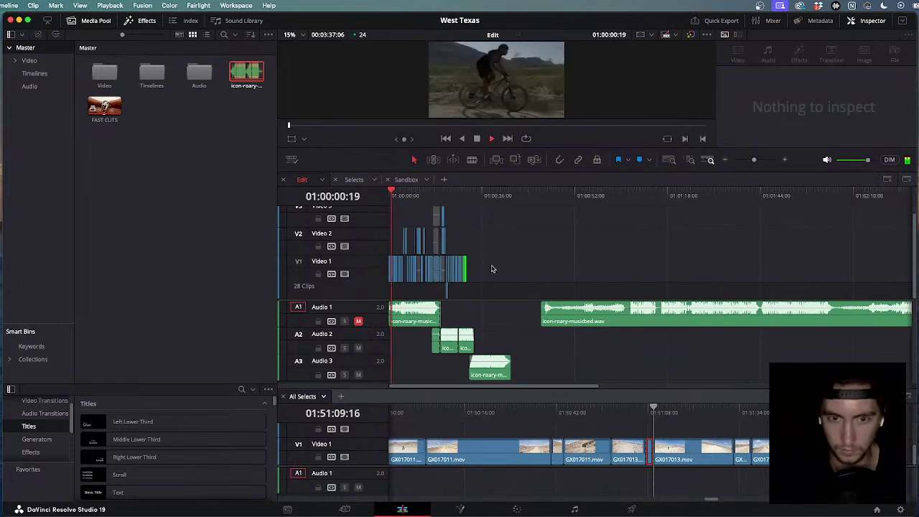
Unmute the Audio 1 track, return to the start of the edit and play the opening shots to about 01:00:02:23.
key(j)
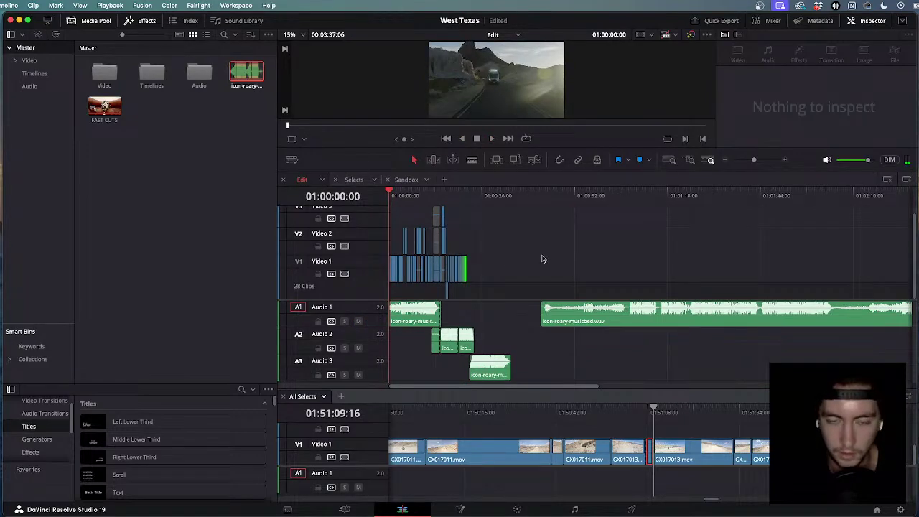
scroll(497, 268, up, 6)
scroll(496, 268, down, 2)
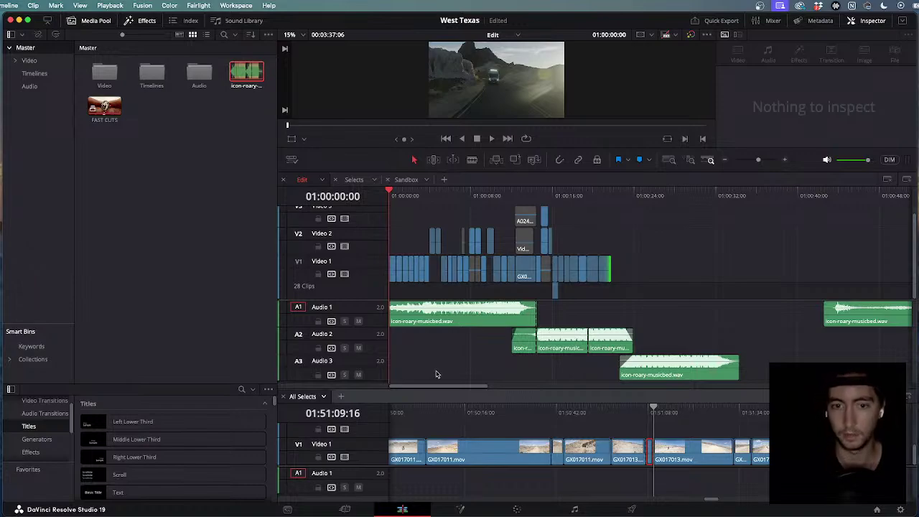
key(space)
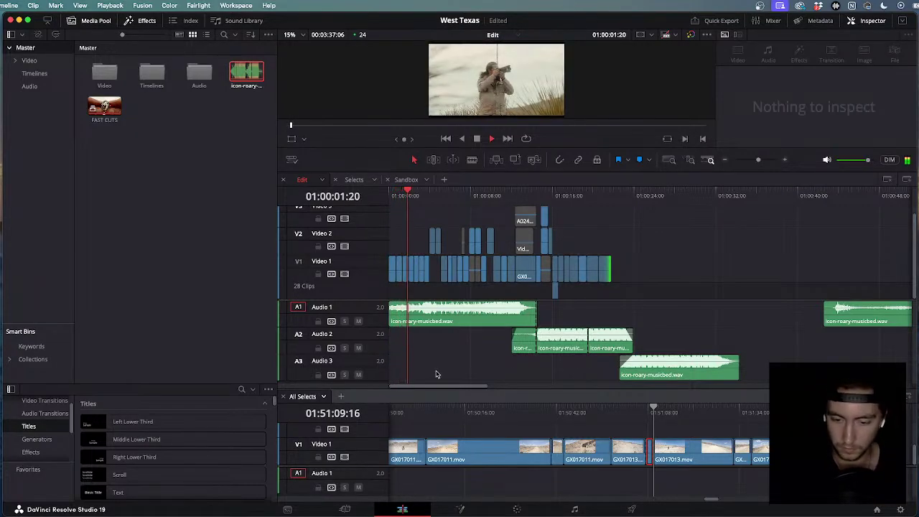
key(space)
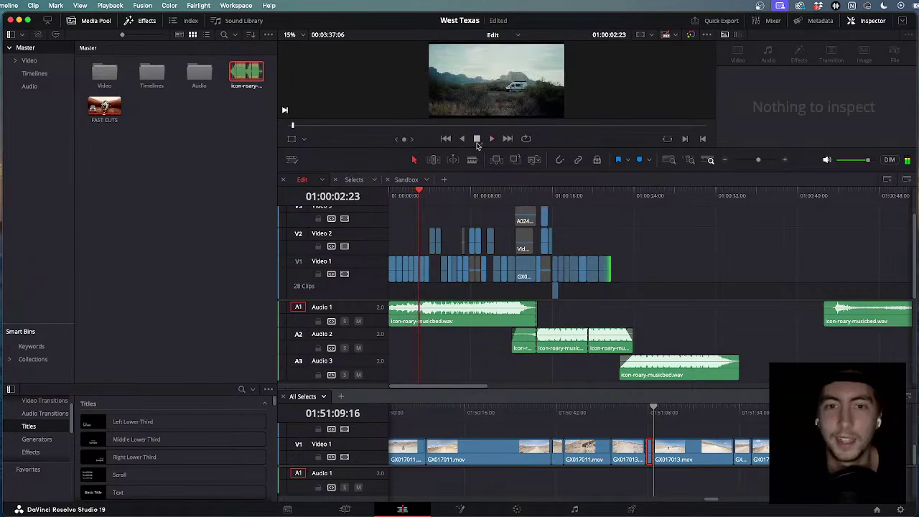
Enlarge the timeline viewer and play the edit with music from 01:00:00:00 to about 01:00:23:19.
drag(476, 147, 453, 302)
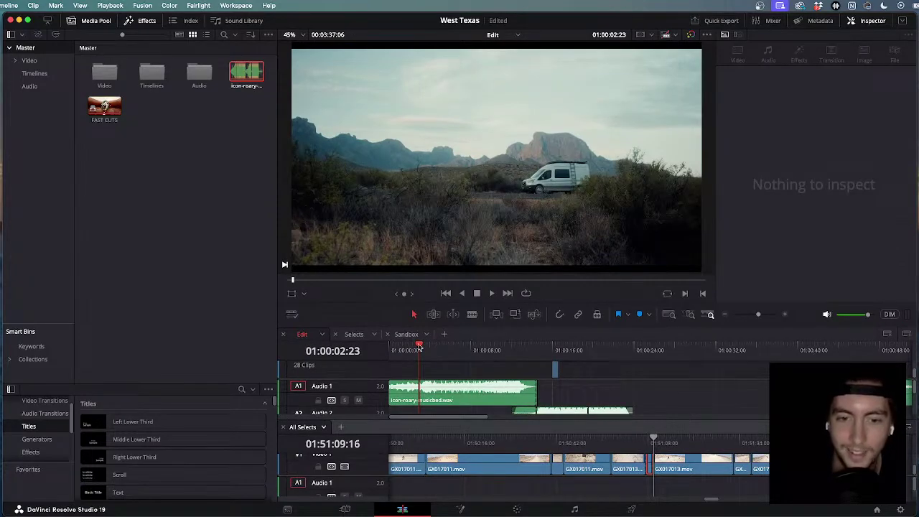
key(Home)
key(space)
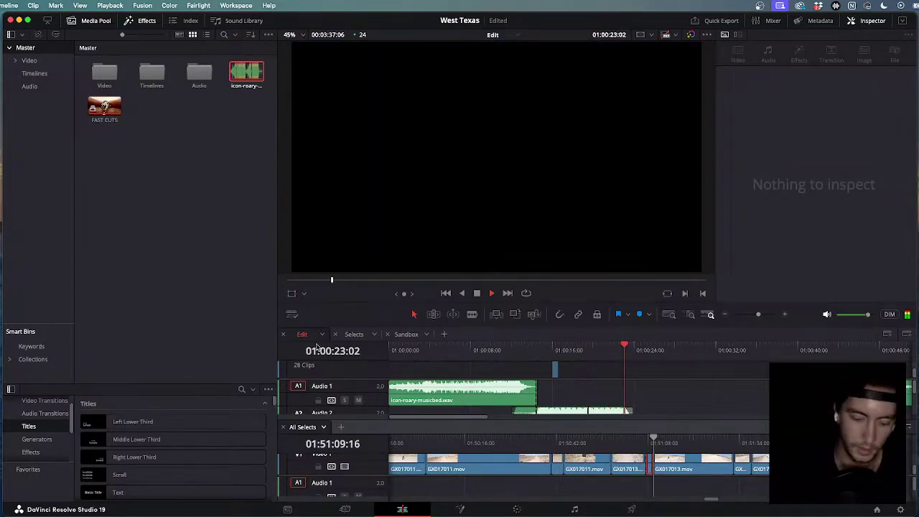
key(space)
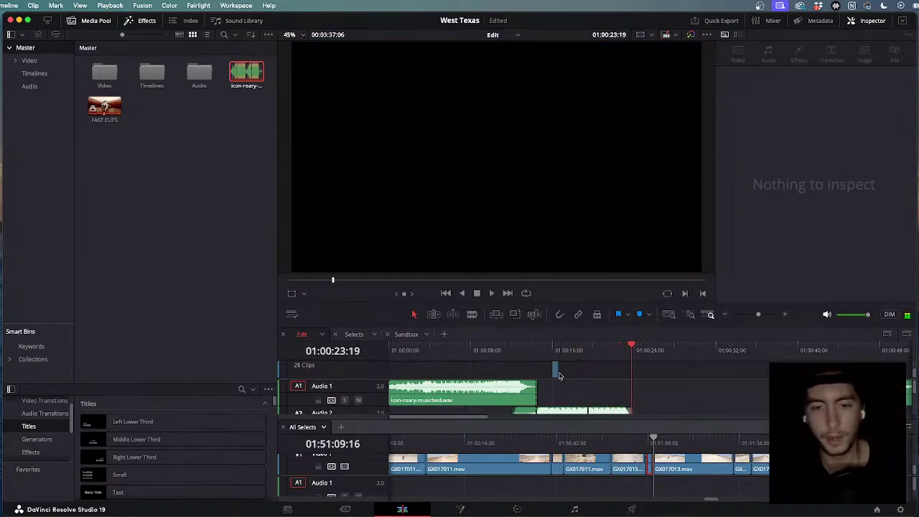
Replay the edit in the enlarged viewer from the first frame through the end of the music.
key(super+minus)
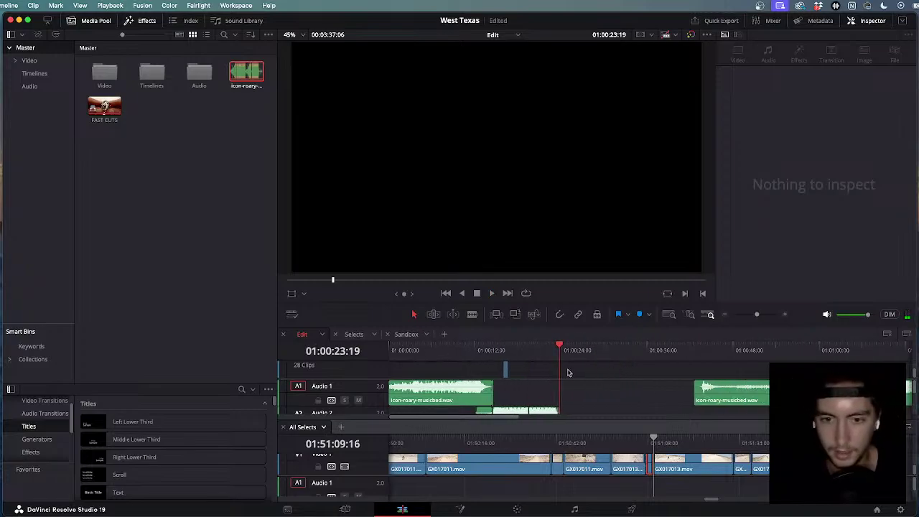
key(Home)
key(space)
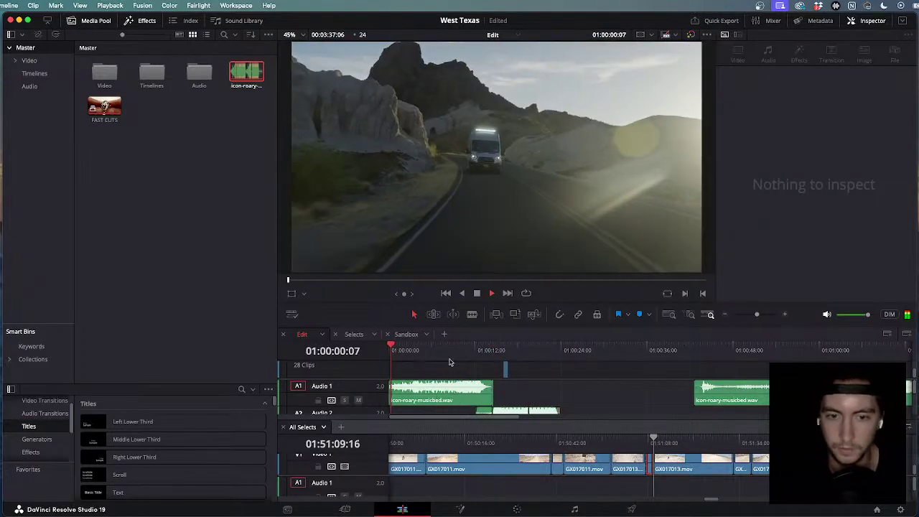
Stop at about 01:00:34:20 and delete the unused icon-roary-musicbed.wav clip farther along Audio 1.
key(super+minus)
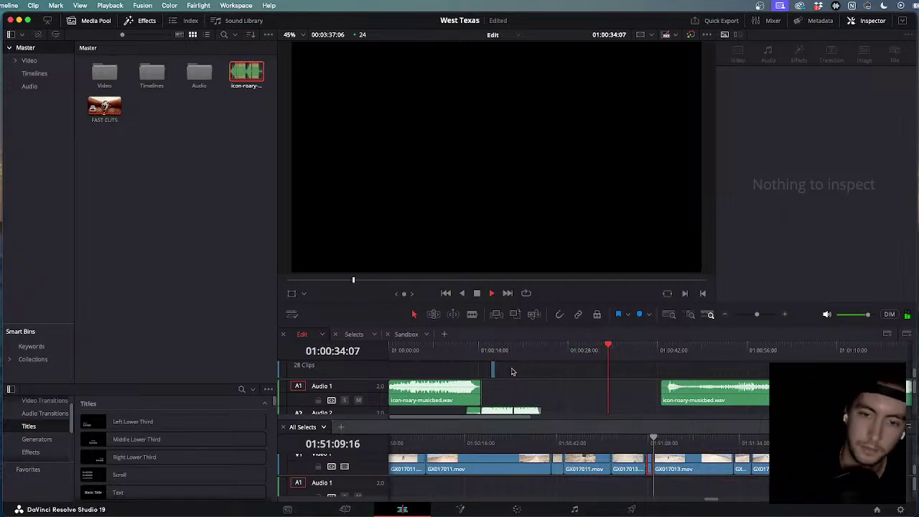
scroll(583, 399, down, 1)
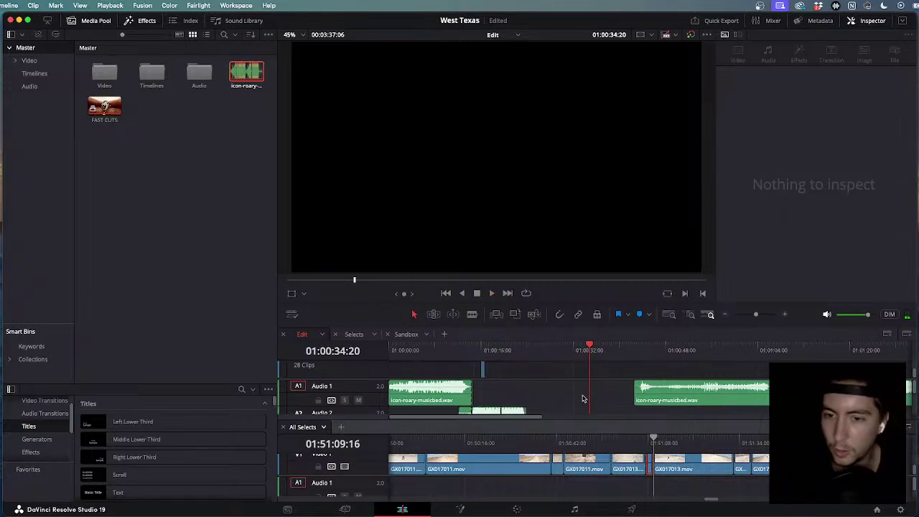
click(648, 403)
key(BackSpace)
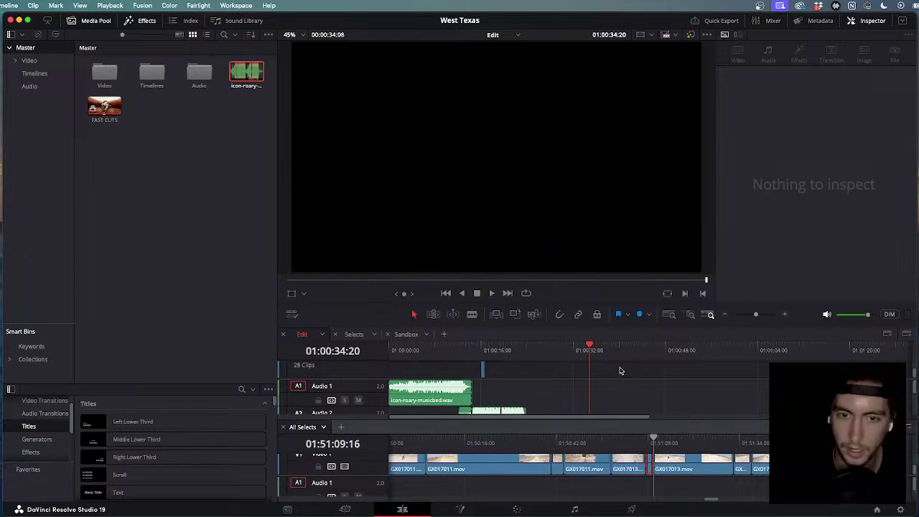
Minimize the West Texas project window, switch to the Stream OUTRO video and show it full screen.
click(18, 20)
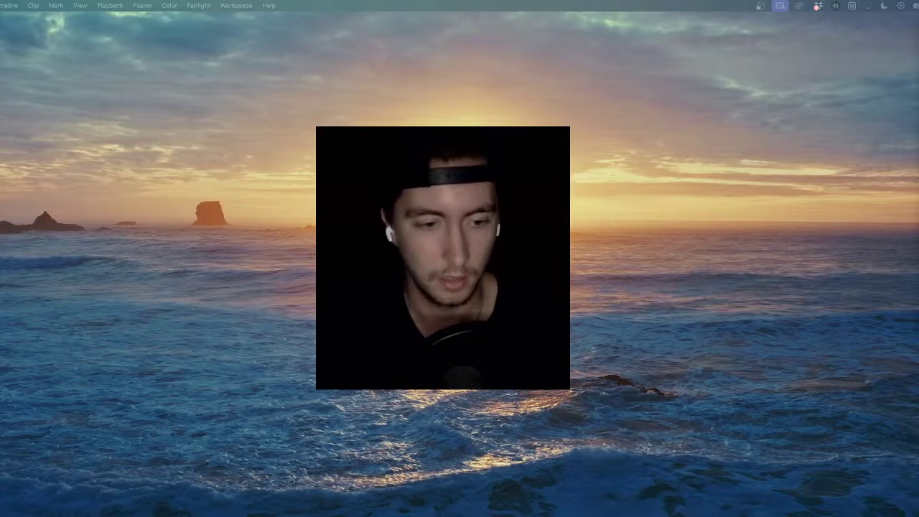
key(super+Tab)
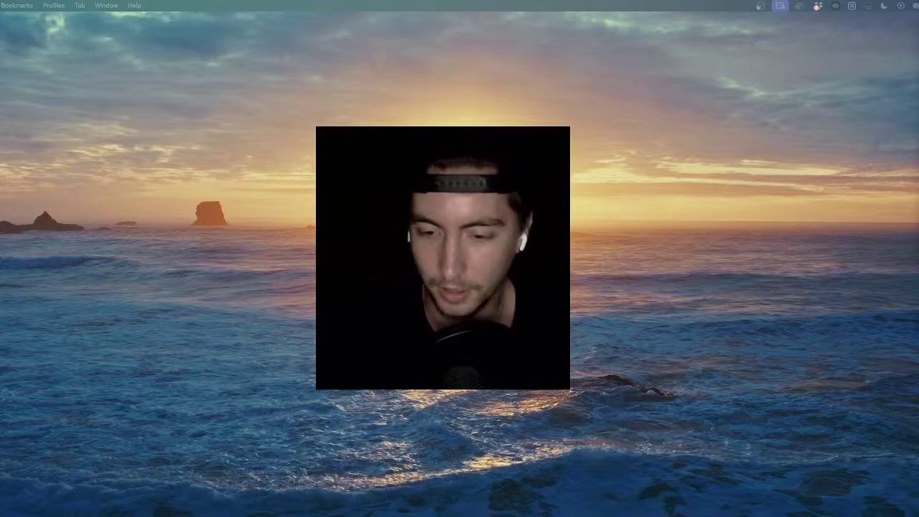
key(super+Tab)
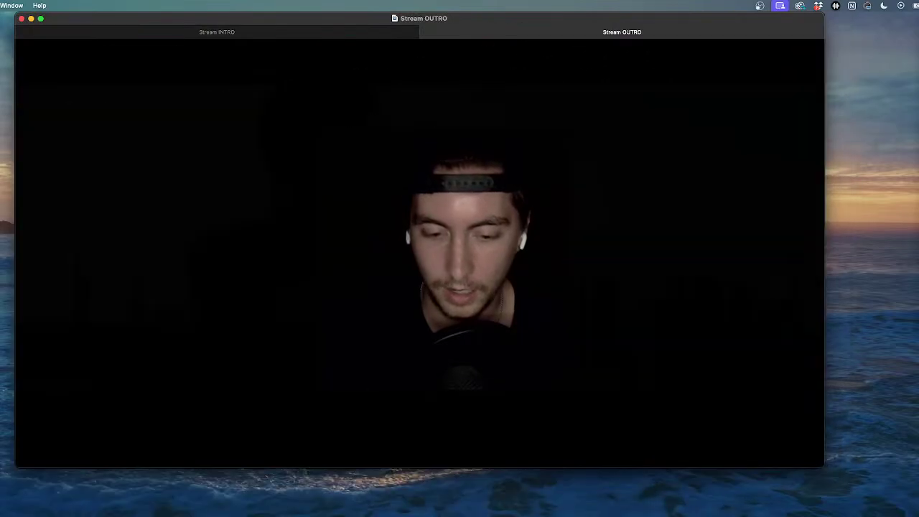
click(40, 18)
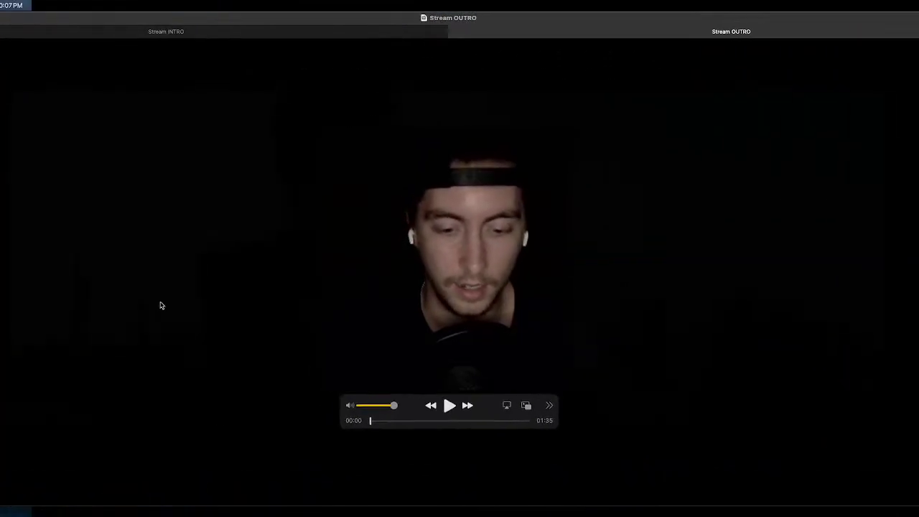